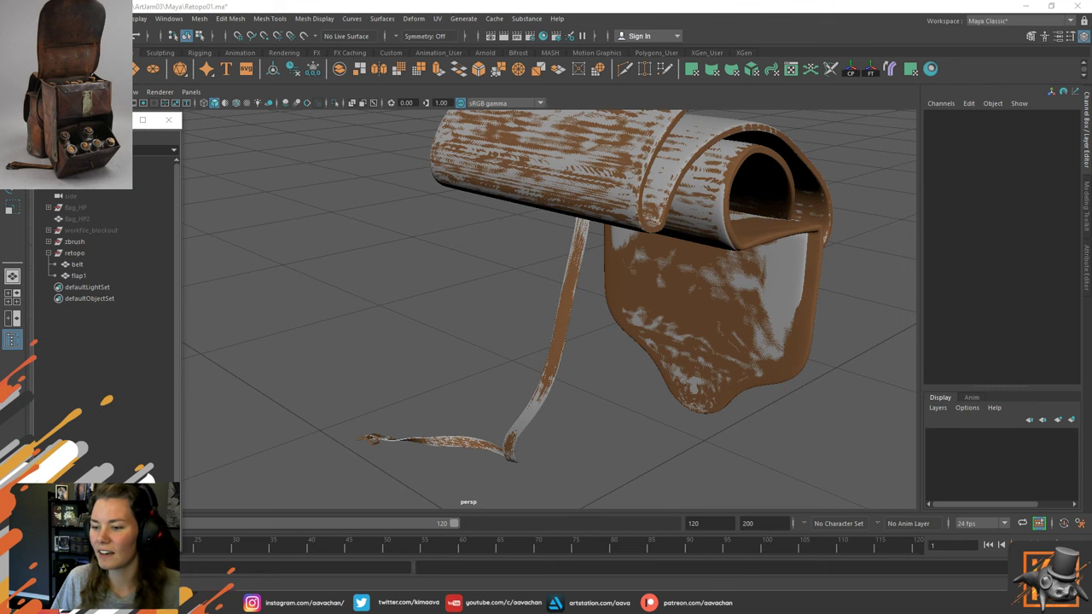
View the saddlebag sculpt in ZBrush, return to Maya and examine the imported zbrush group for comparison.
{"action": "left_click", "coordinate": [258, 603]}
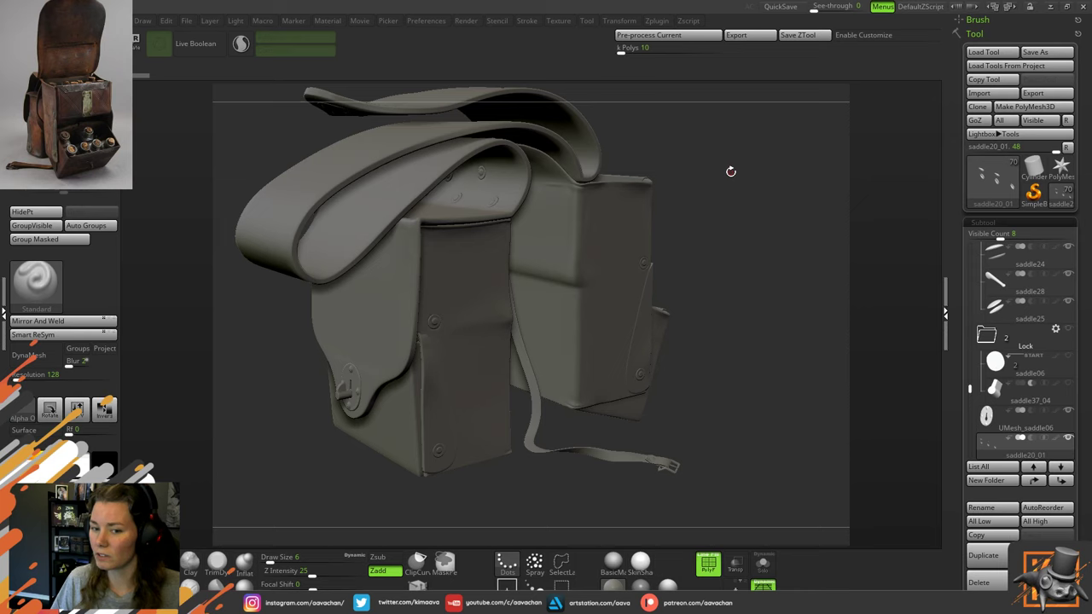
{"action": "left_click", "coordinate": [1052, 8]}
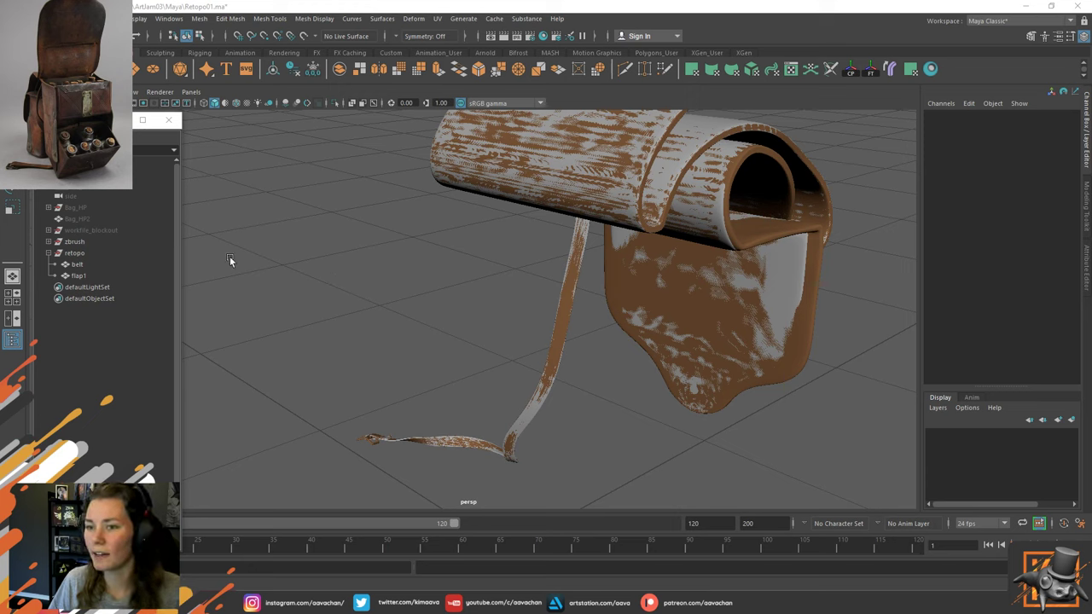
{"action": "left_click", "coordinate": [97, 242]}
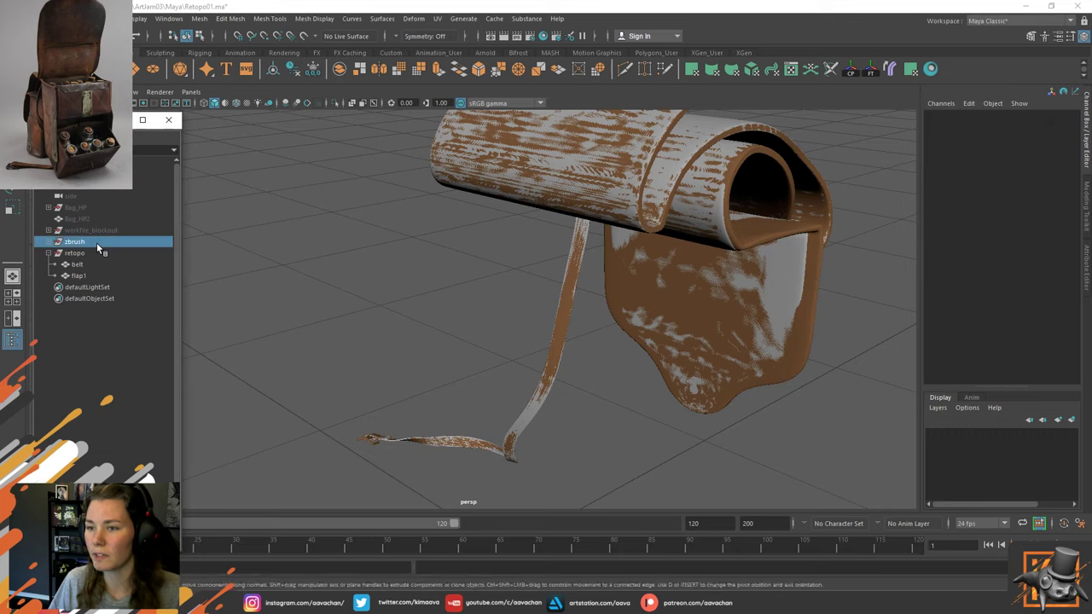
{"action": "key", "text": "f"}
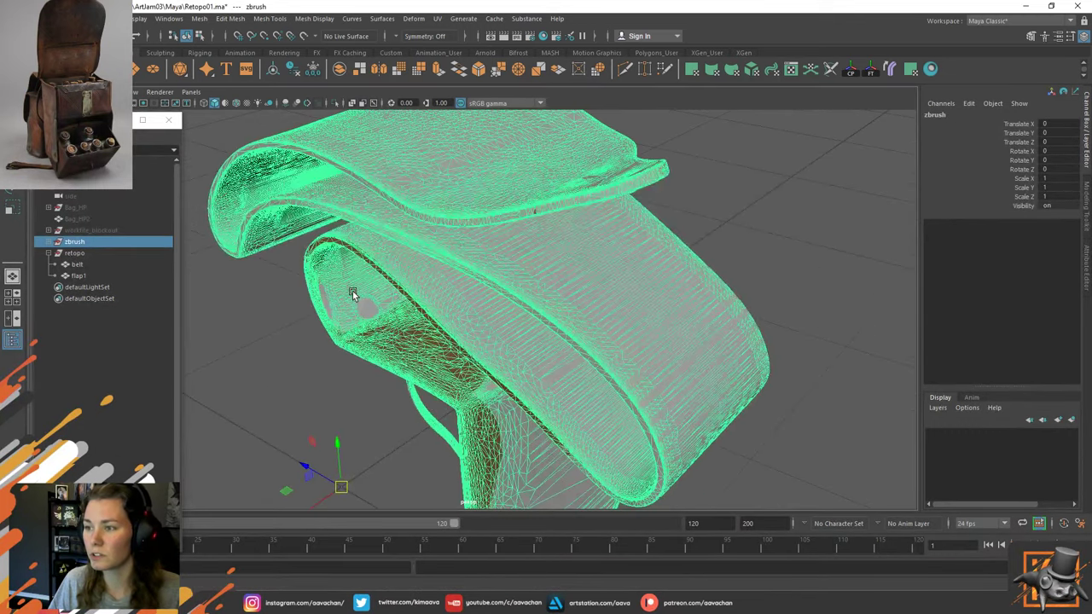
{"action": "key", "text": "w"}
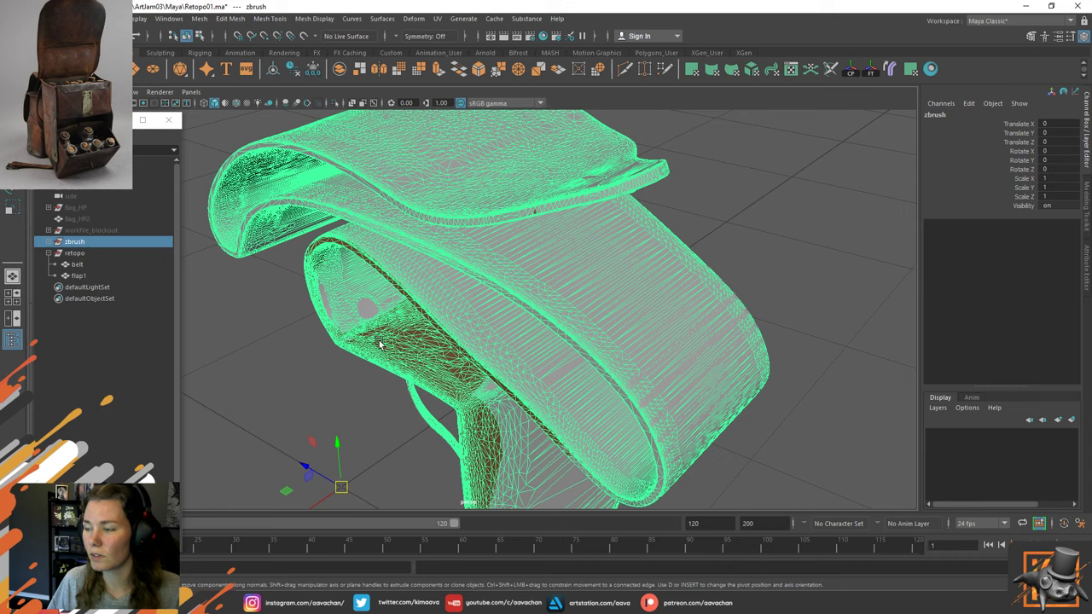
{"action": "mouse_move", "coordinate": [381, 344]}
{"action": "left_mouse_down", "text": "alt"}
{"action": "mouse_move", "coordinate": [365, 297]}
{"action": "mouse_move", "coordinate": [341, 307]}
{"action": "mouse_move", "coordinate": [529, 365]}
{"action": "left_mouse_up", "text": "alt"}
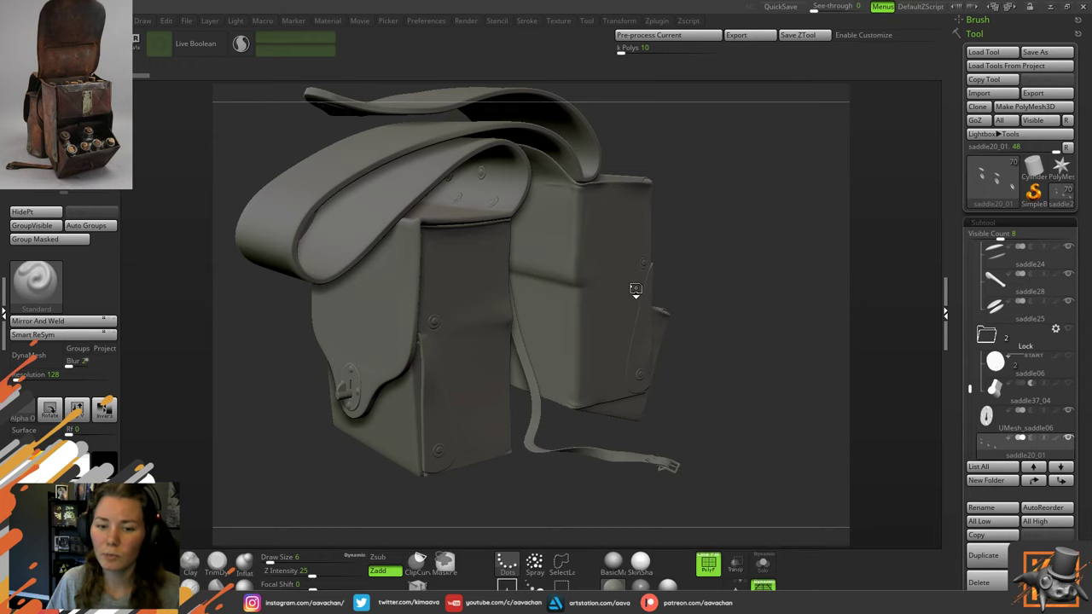
Switch to ZBrush, inspect the whole saddlebag sculpt from a slightly different angle, and return to Maya.
{"action": "key", "text": "f"}
{"action": "left_click_drag", "start_coordinate": [636, 307], "coordinate": [680, 281]}
{"action": "mouse_move", "coordinate": [668, 242]}
{"action": "left_mouse_down", "text": "alt"}
{"action": "mouse_move", "coordinate": [674, 269]}
{"action": "mouse_move", "coordinate": [680, 232]}
{"action": "left_mouse_up", "text": "alt"}
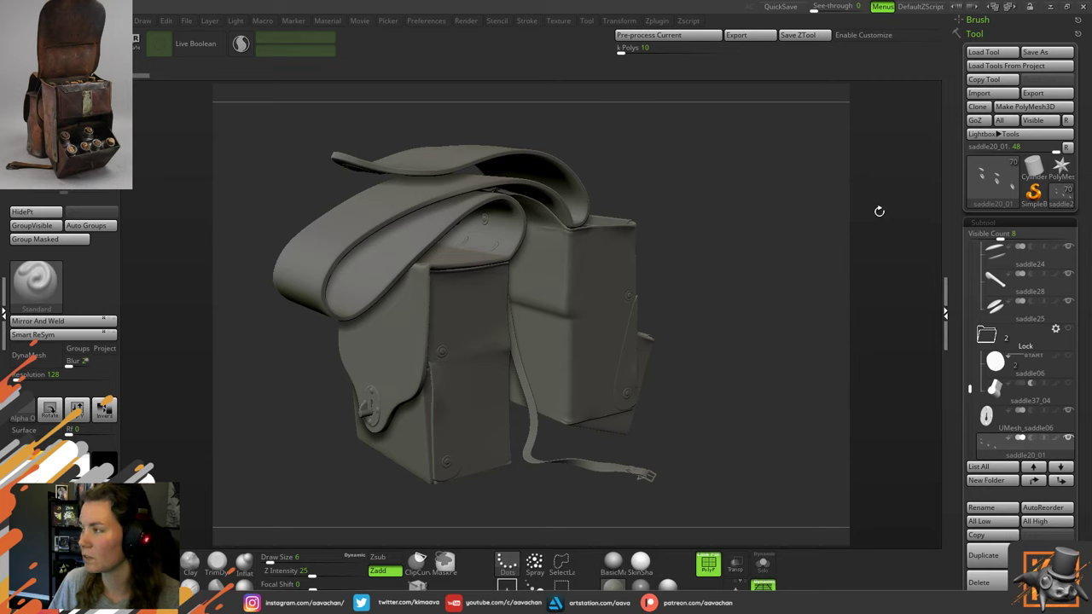
{"action": "mouse_move", "coordinate": [742, 178]}
{"action": "left_mouse_down"}
{"action": "mouse_move", "coordinate": [723, 183]}
{"action": "mouse_move", "coordinate": [745, 200]}
{"action": "left_mouse_up"}
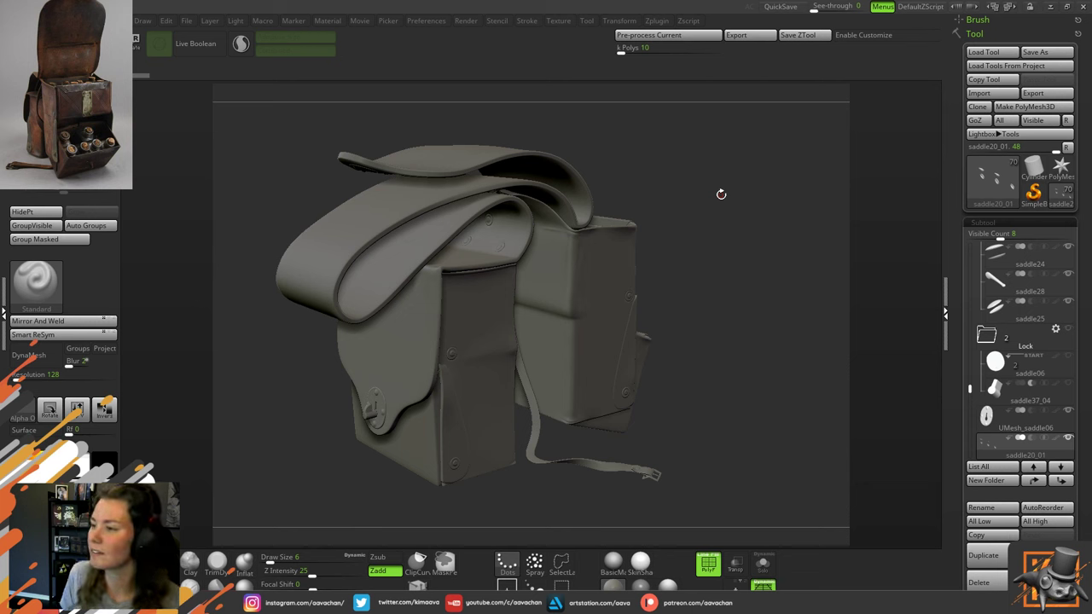
{"action": "left_click", "coordinate": [1050, 8]}
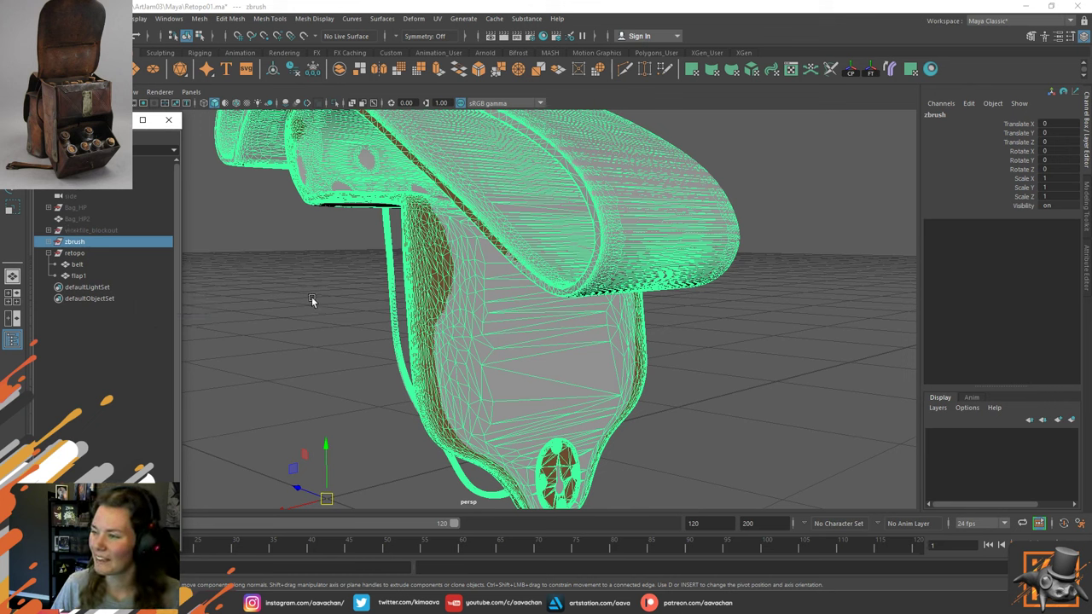
Examine the retopo group and its belt mesh against the sculpted flap and strap.
{"action": "left_click", "coordinate": [74, 253]}
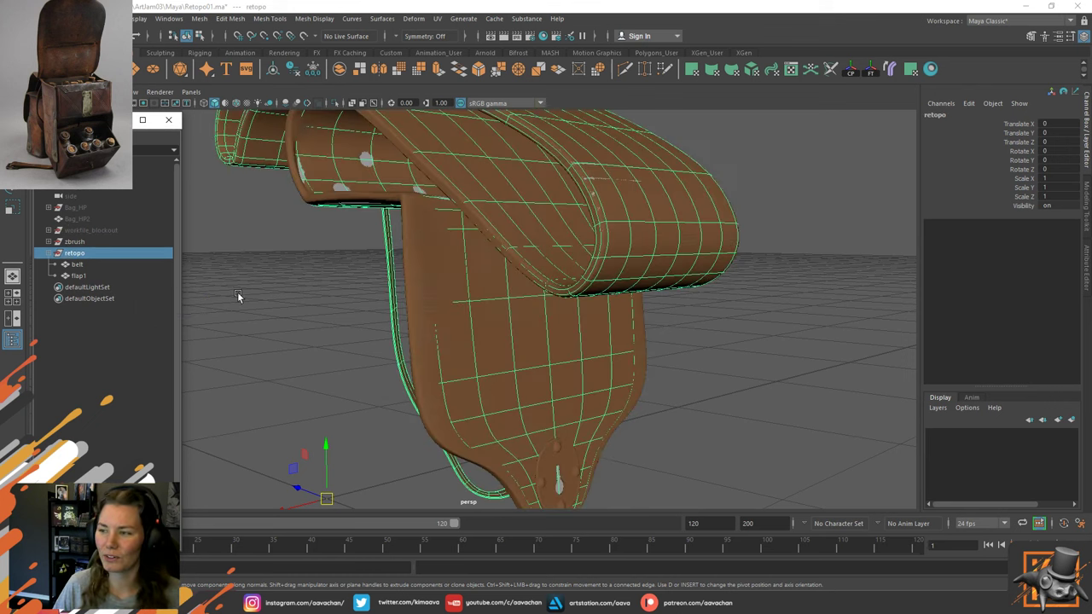
{"action": "left_click", "coordinate": [77, 265]}
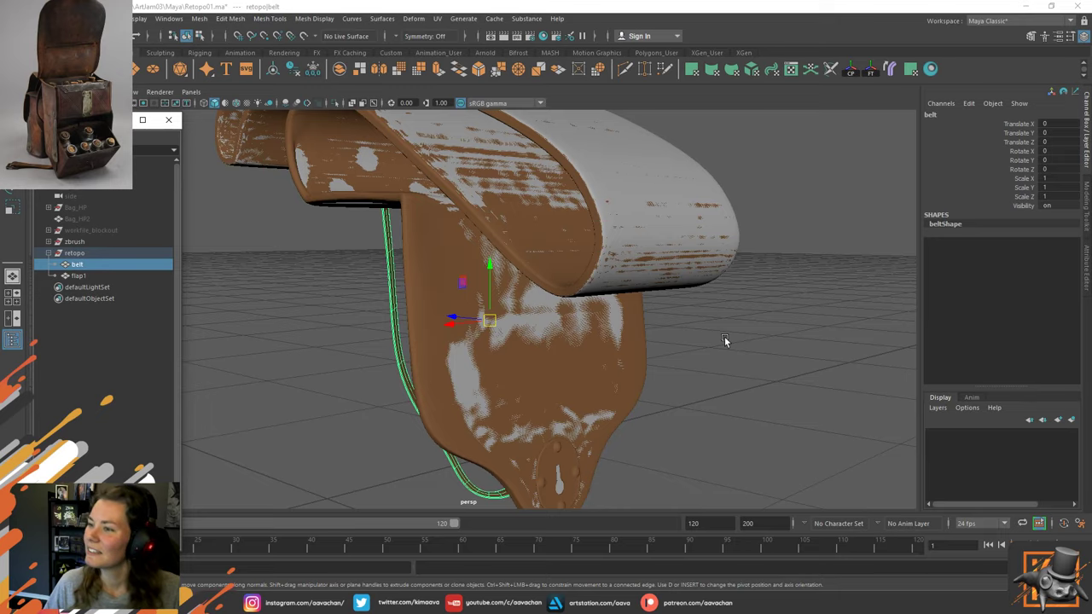
{"action": "left_click_drag", "start_coordinate": [724, 338], "coordinate": [762, 339], "text": "alt"}
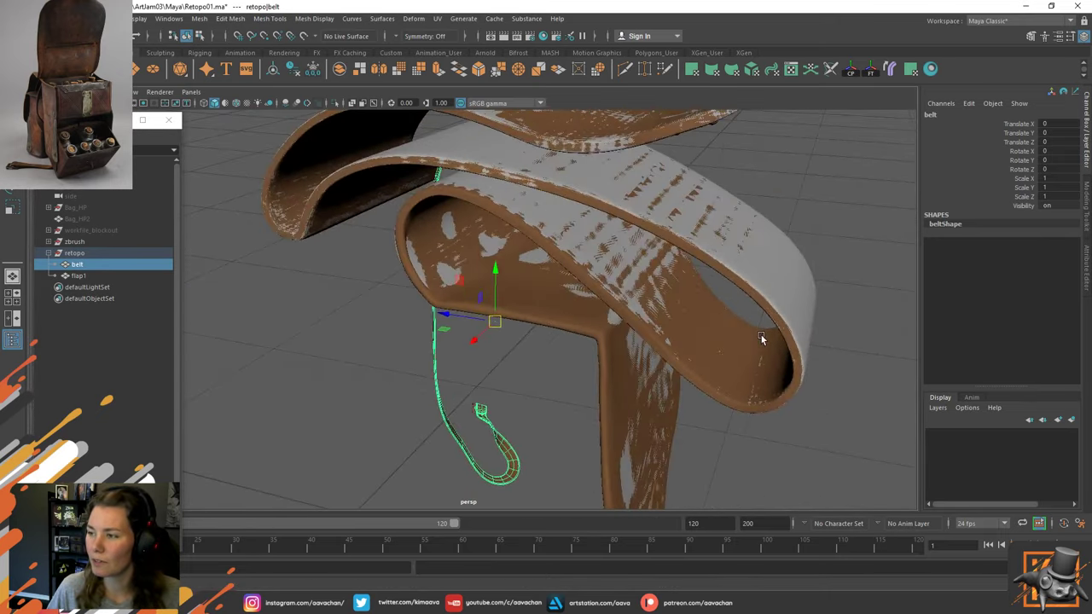
{"action": "middle_click_drag", "start_coordinate": [658, 373], "coordinate": [478, 397], "text": "alt"}
{"action": "scroll", "coordinate": [523, 383], "scroll_direction": "down", "scroll_amount": 2}
{"action": "scroll", "coordinate": [511, 366], "scroll_direction": "up", "scroll_amount": 2}
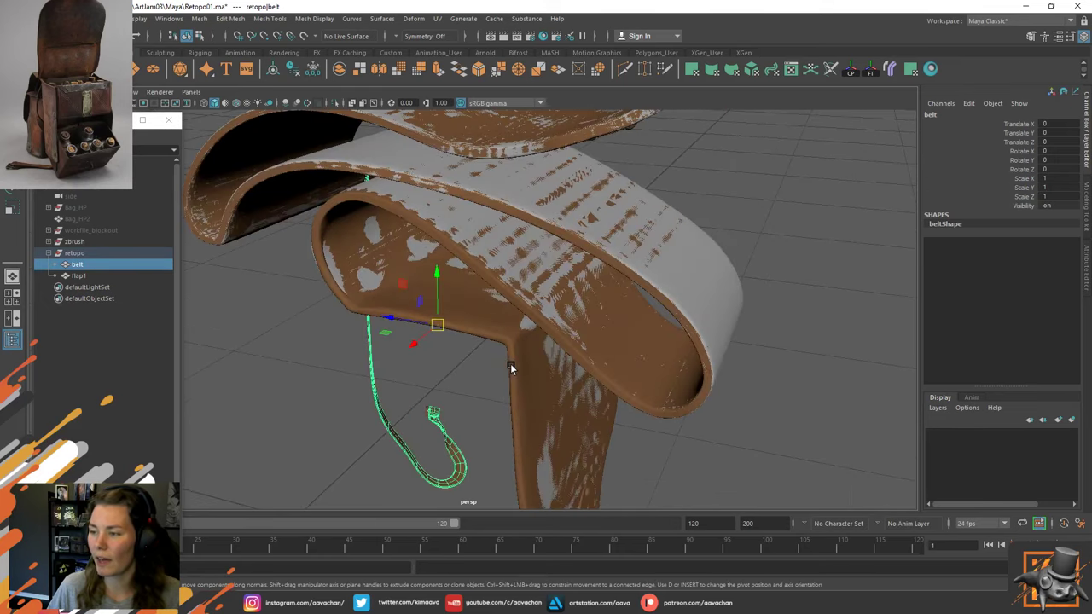
Unhide the Bag_HP group and isolate it to examine the wireframe of both bags.
{"action": "left_click", "coordinate": [94, 207]}
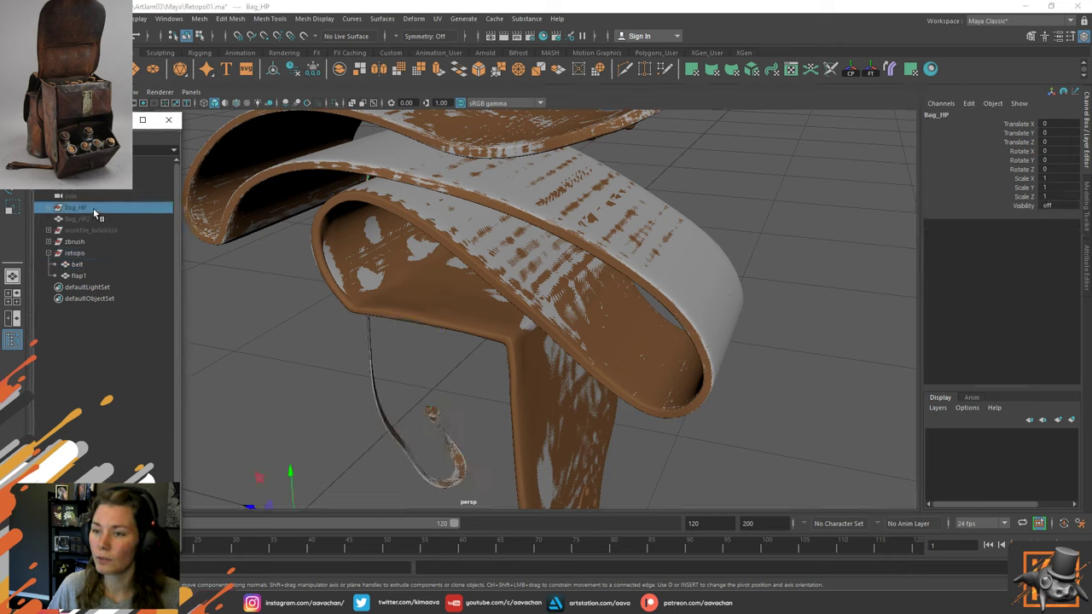
{"action": "key", "text": "shift+h"}
{"action": "key", "text": "ctrl+1"}
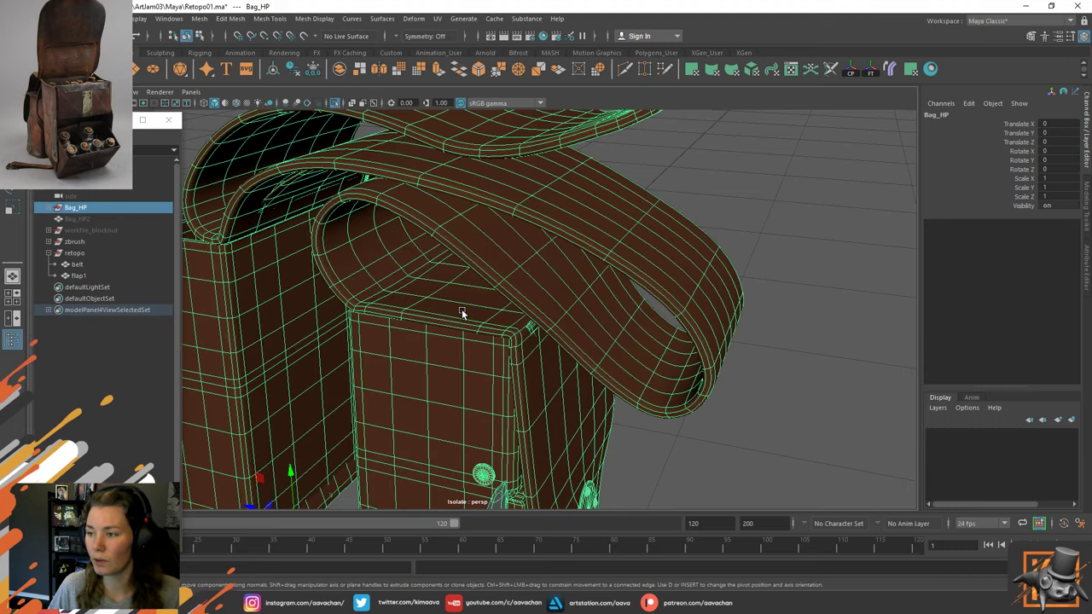
{"action": "scroll", "coordinate": [449, 354], "scroll_direction": "down", "scroll_amount": 6}
{"action": "left_click_drag", "start_coordinate": [669, 323], "coordinate": [417, 350], "text": "alt"}
{"action": "scroll", "coordinate": [416, 352], "scroll_direction": "up", "scroll_amount": 5}
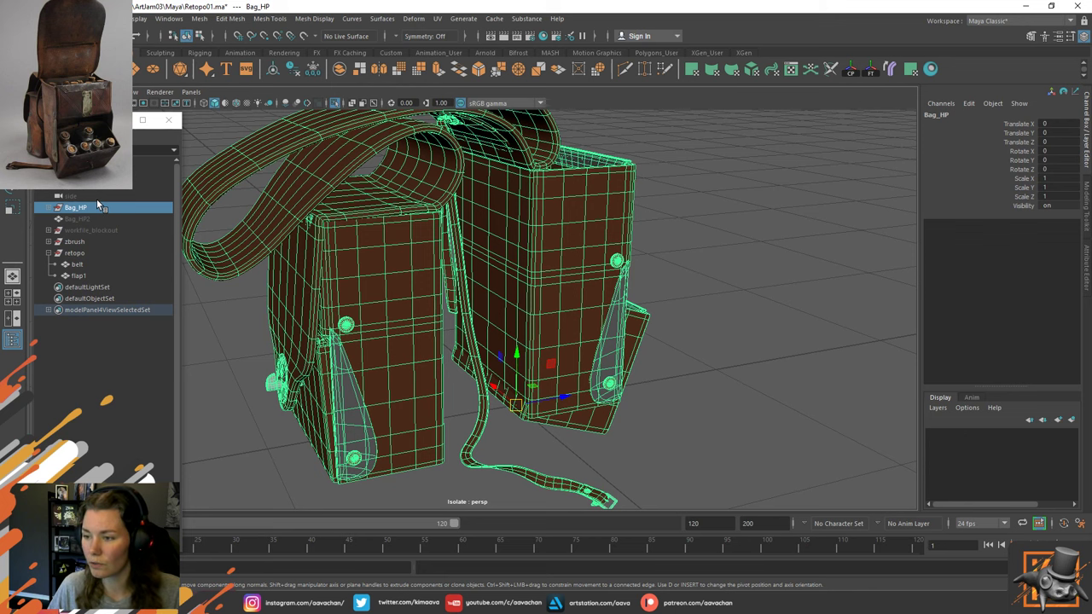
Hide the Bag_HP group and turn off isolation so the zbrush and retopo meshes show again.
{"action": "key", "text": "ctrl+h"}
{"action": "left_click", "coordinate": [75, 243]}
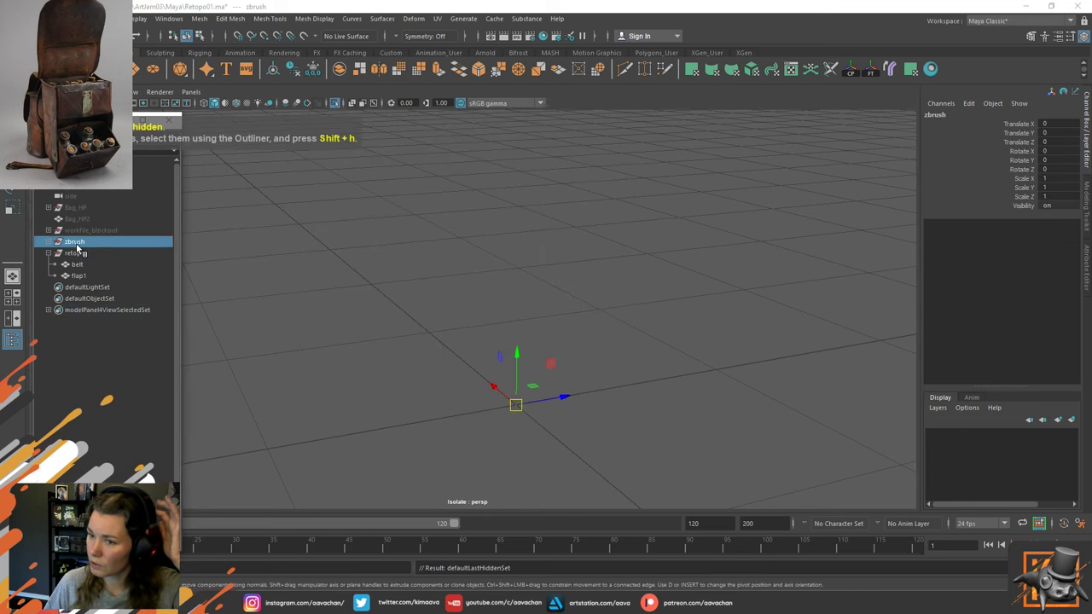
{"action": "key", "text": "ctrl+1"}
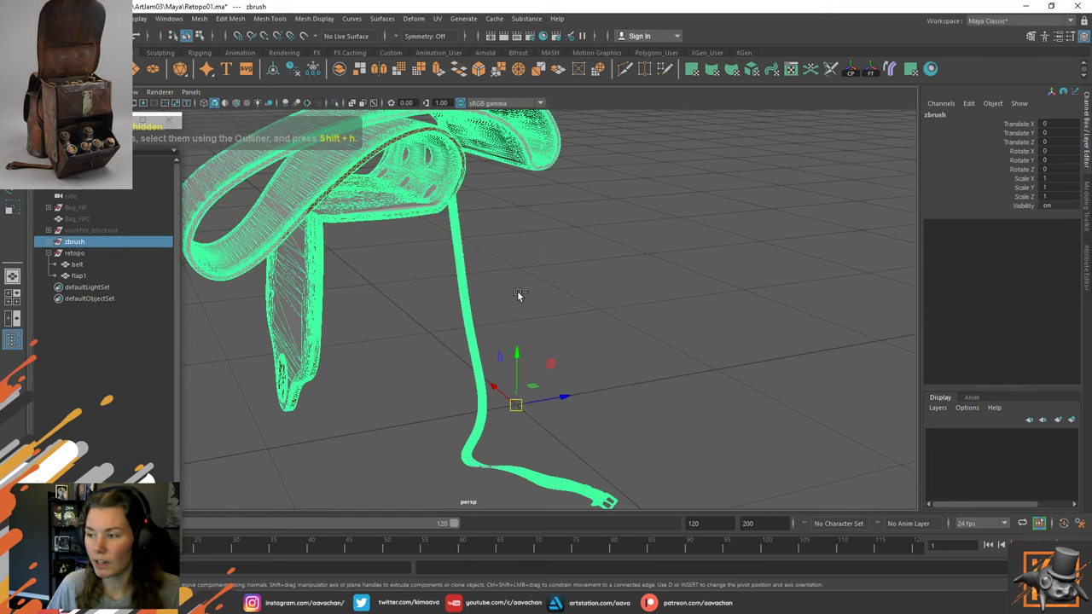
{"action": "left_click", "coordinate": [378, 307]}
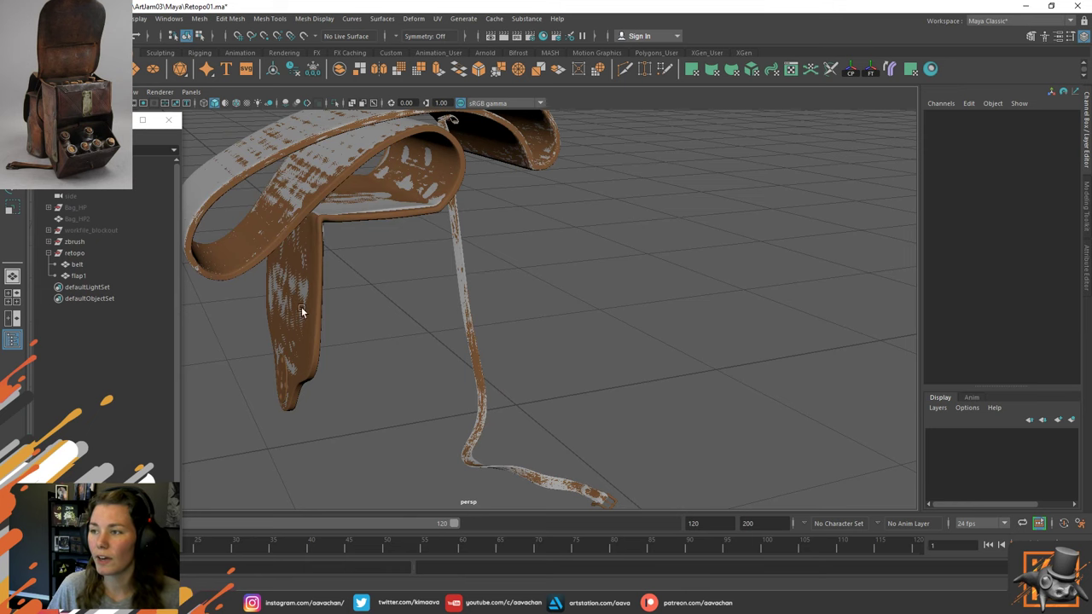
Compare the flap1 retopo mesh with the sculpted flap around the inner fold and its underside.
{"action": "left_click_drag", "start_coordinate": [300, 311], "coordinate": [380, 333], "text": "alt"}
{"action": "left_click", "coordinate": [317, 252]}
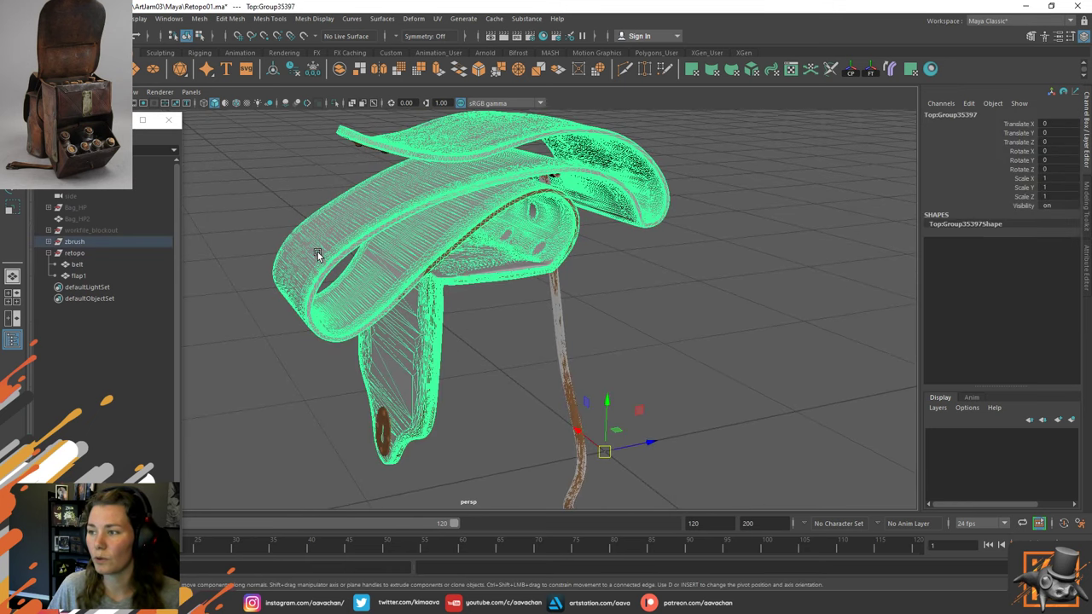
{"action": "left_click", "coordinate": [120, 277]}
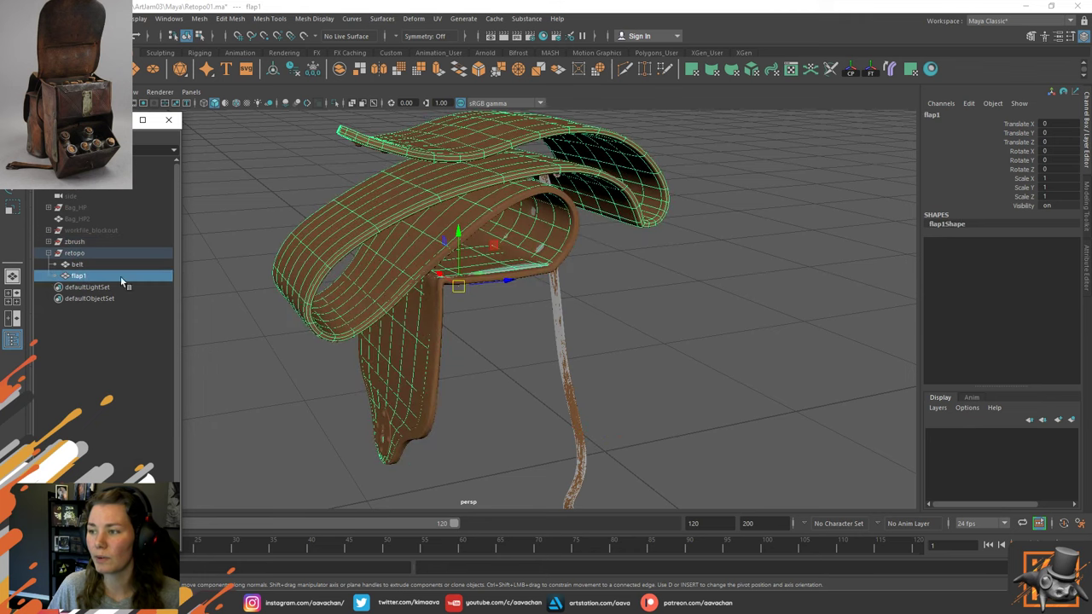
{"action": "scroll", "coordinate": [473, 328], "scroll_direction": "up", "scroll_amount": 10}
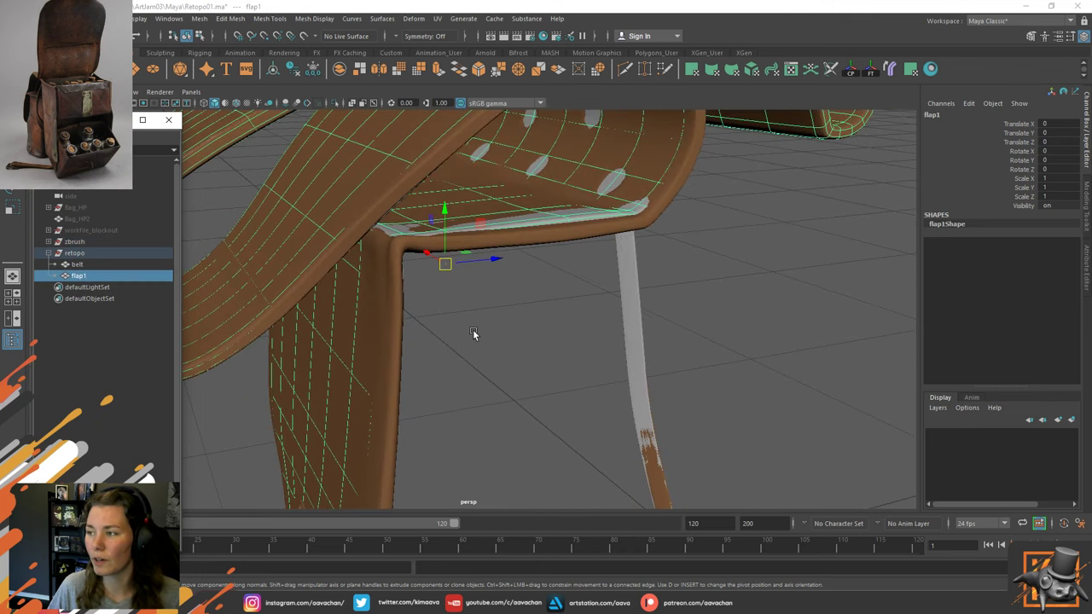
{"action": "left_click_drag", "start_coordinate": [472, 334], "coordinate": [554, 348], "text": "alt"}
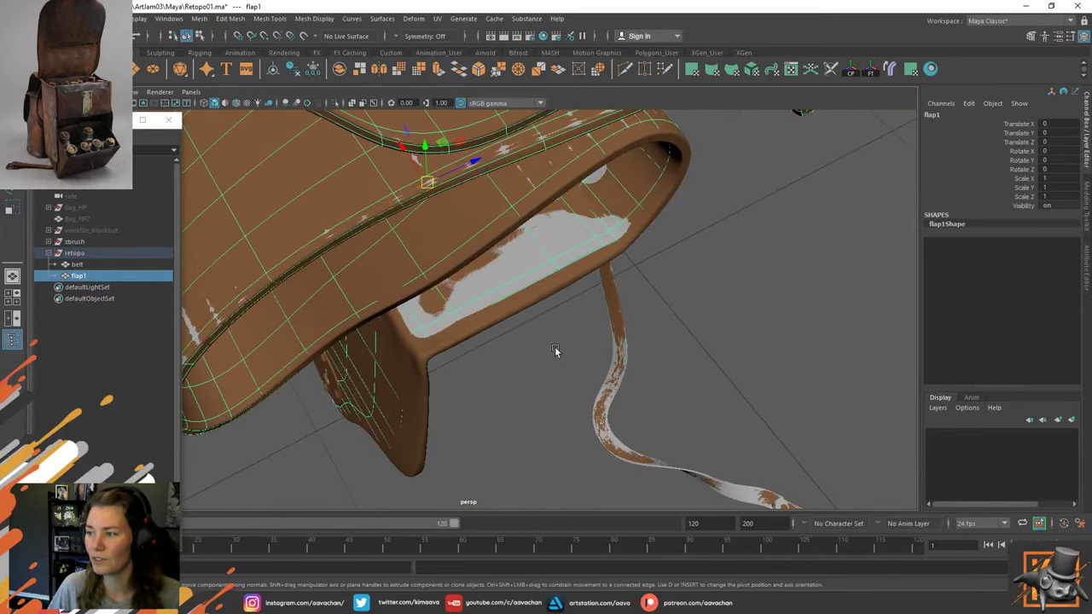
{"action": "left_click", "coordinate": [527, 304]}
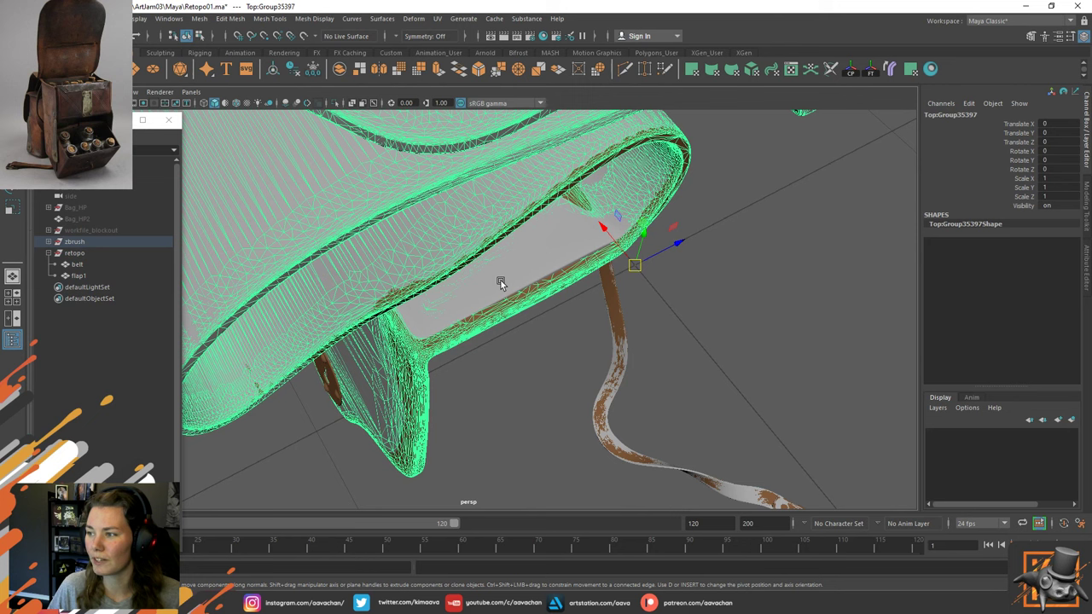
{"action": "left_click", "coordinate": [454, 308]}
{"action": "left_click", "coordinate": [481, 330]}
{"action": "left_click", "coordinate": [479, 291]}
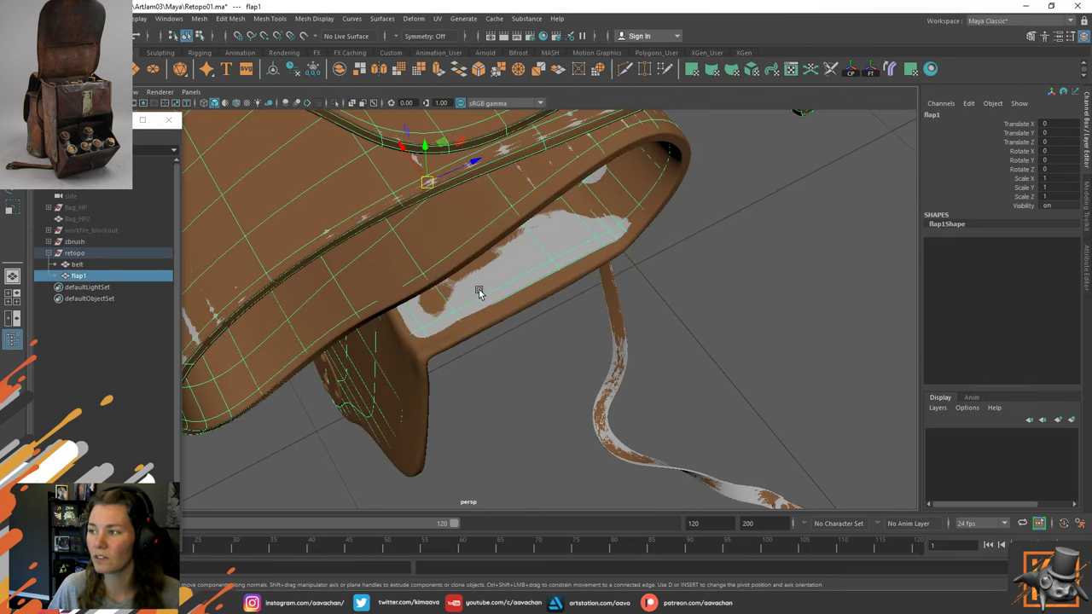
{"action": "left_click_drag", "start_coordinate": [479, 289], "coordinate": [469, 383], "text": "alt"}
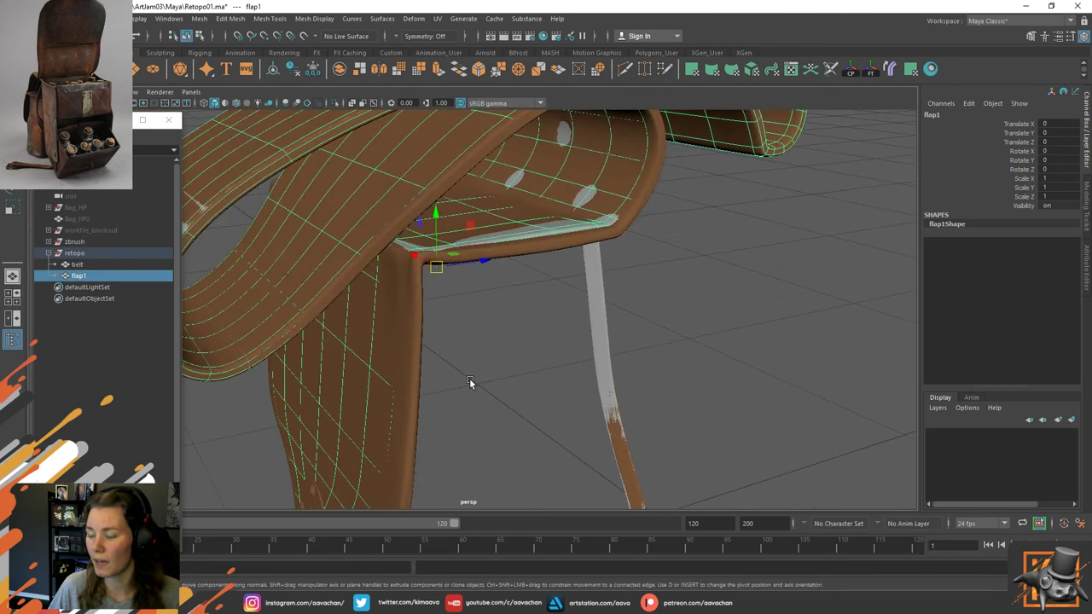
Turn off the smooth mesh preview on flap1 and check the low-poly flap from the side.
{"action": "key", "text": "1"}
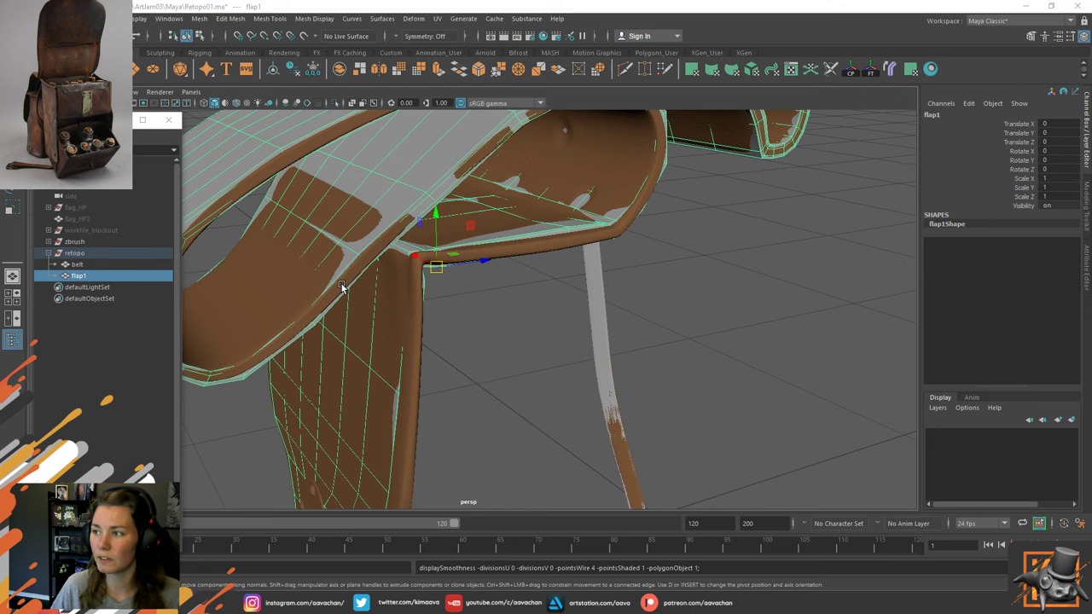
{"action": "scroll", "coordinate": [441, 278], "scroll_direction": "down", "scroll_amount": 3}
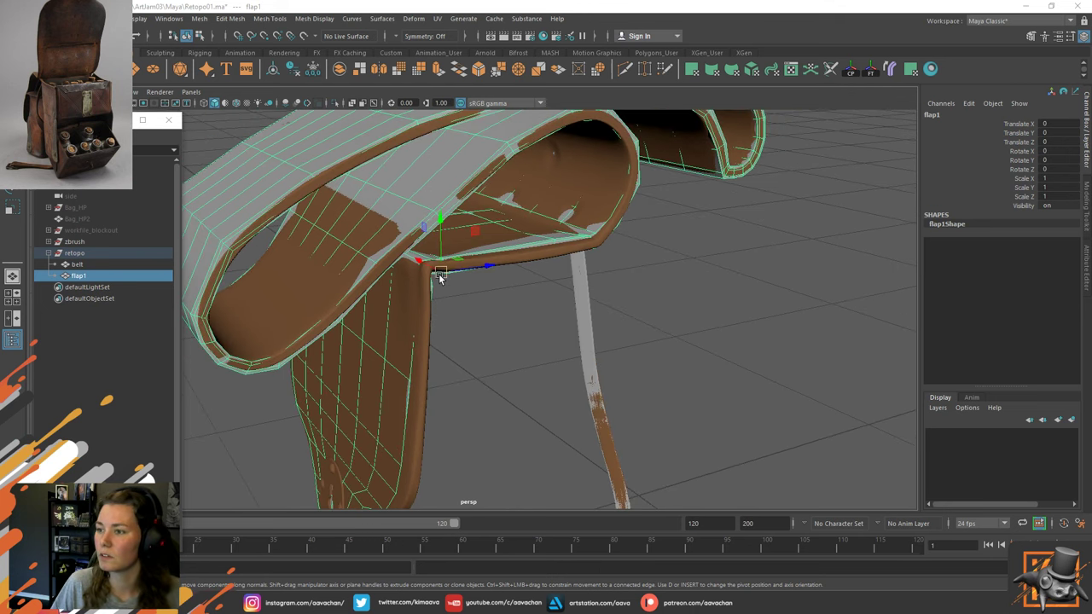
{"action": "left_click_drag", "start_coordinate": [354, 298], "coordinate": [69, 288], "text": "alt"}
{"action": "left_click", "coordinate": [79, 265]}
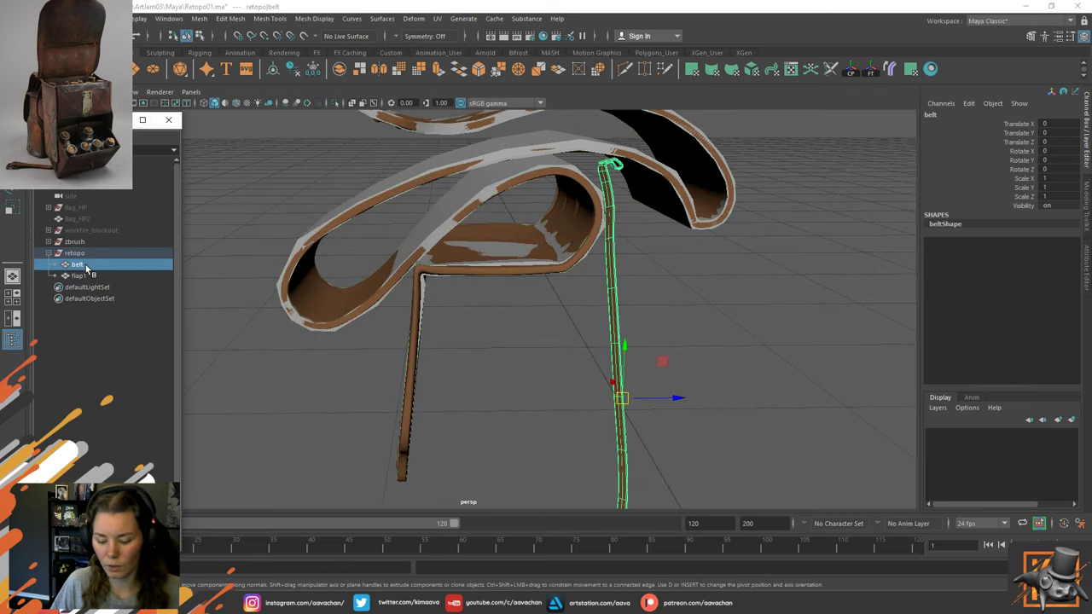
{"action": "key", "text": "ctrl+h"}
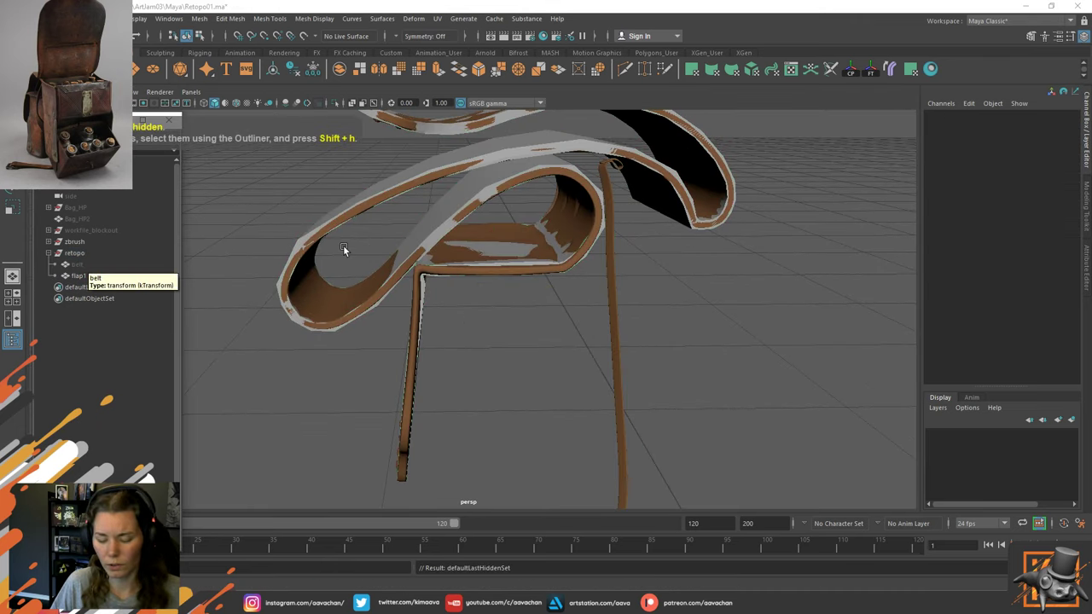
{"action": "key", "text": "ctrl+z"}
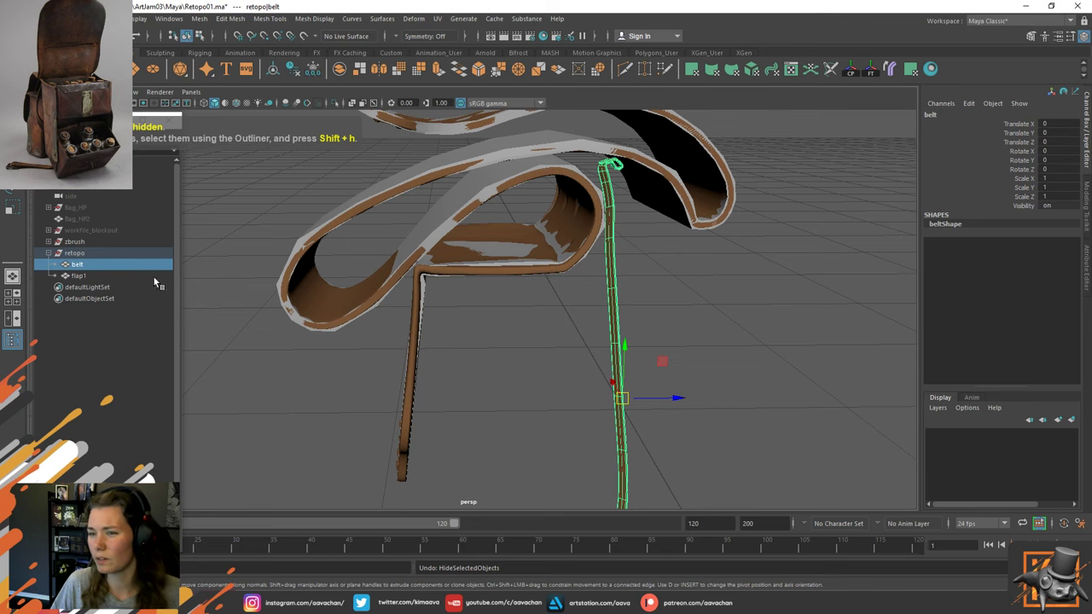
Isolate the overlapping flap meshes, inspect how they align at the fold's corner, and leave isolation.
{"action": "left_click", "coordinate": [431, 237]}
{"action": "key", "text": "ctrl+1"}
{"action": "left_click", "coordinate": [543, 364]}
{"action": "scroll", "coordinate": [459, 372], "scroll_direction": "up", "scroll_amount": 5}
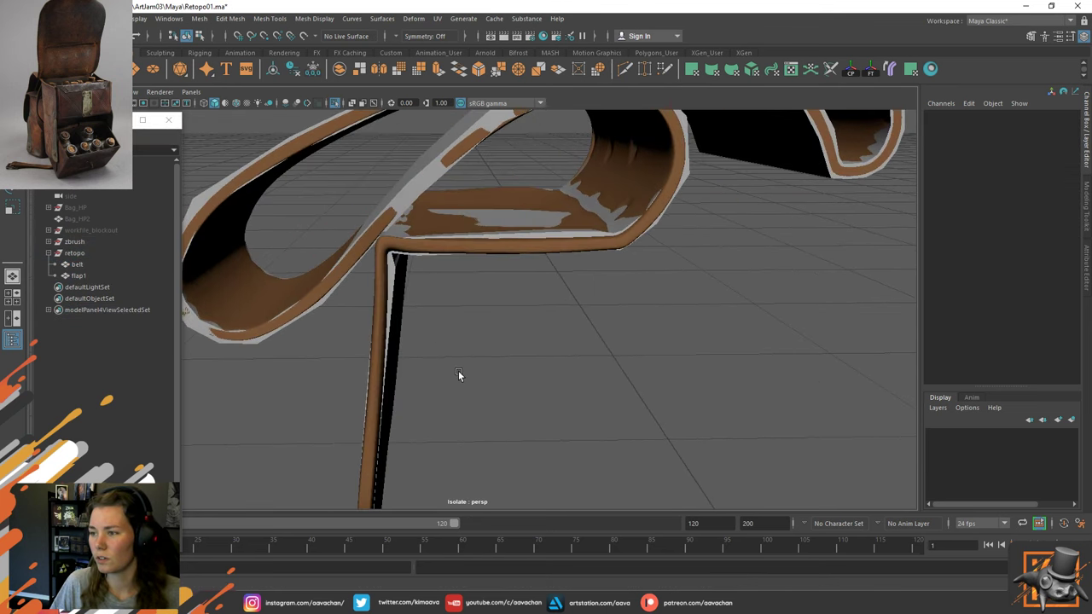
{"action": "left_click_drag", "start_coordinate": [475, 275], "coordinate": [472, 266], "text": "alt"}
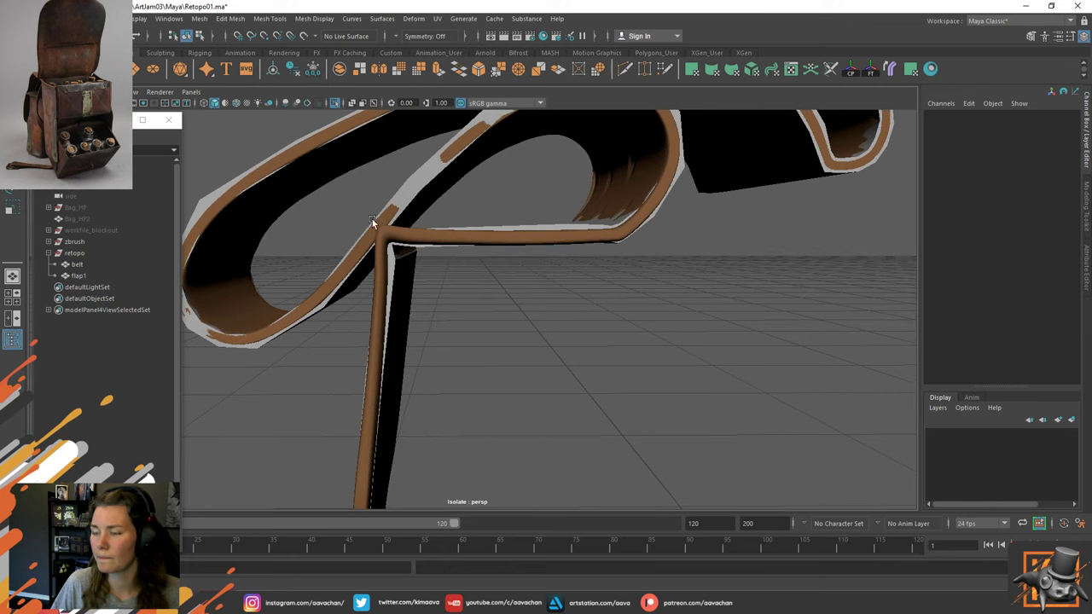
{"action": "left_click_drag", "start_coordinate": [374, 220], "coordinate": [376, 292], "text": "alt"}
{"action": "left_click", "coordinate": [339, 241]}
{"action": "key", "text": "ctrl+1"}
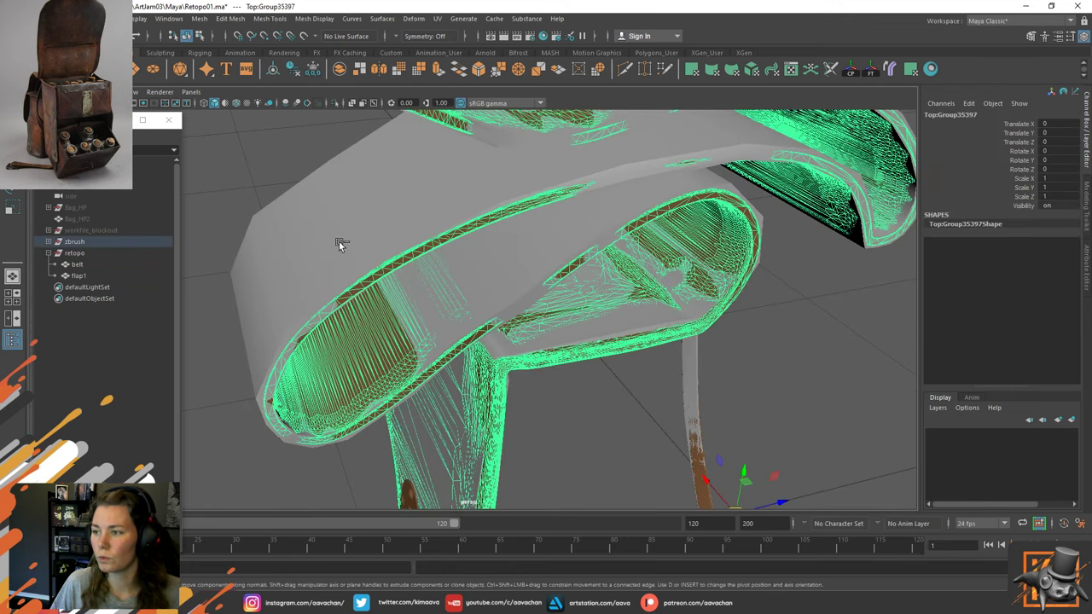
Isolate the flap1 retopo mesh for a close view of its topology at the fold.
{"action": "left_click", "coordinate": [250, 237]}
{"action": "key", "text": "ctrl+1"}
{"action": "scroll", "coordinate": [410, 263], "scroll_direction": "up", "scroll_amount": 6}
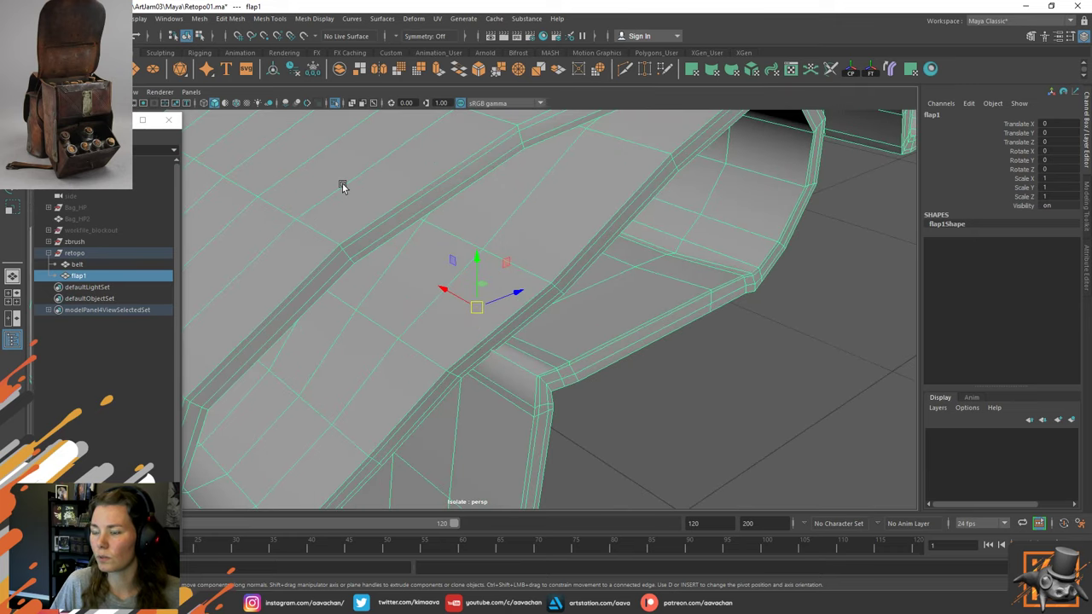
Delete the support edge loop running along the rim of the flap1 mesh.
{"action": "right_click_drag", "start_coordinate": [341, 249], "coordinate": [341, 186]}
{"action": "double_click", "coordinate": [372, 237]}
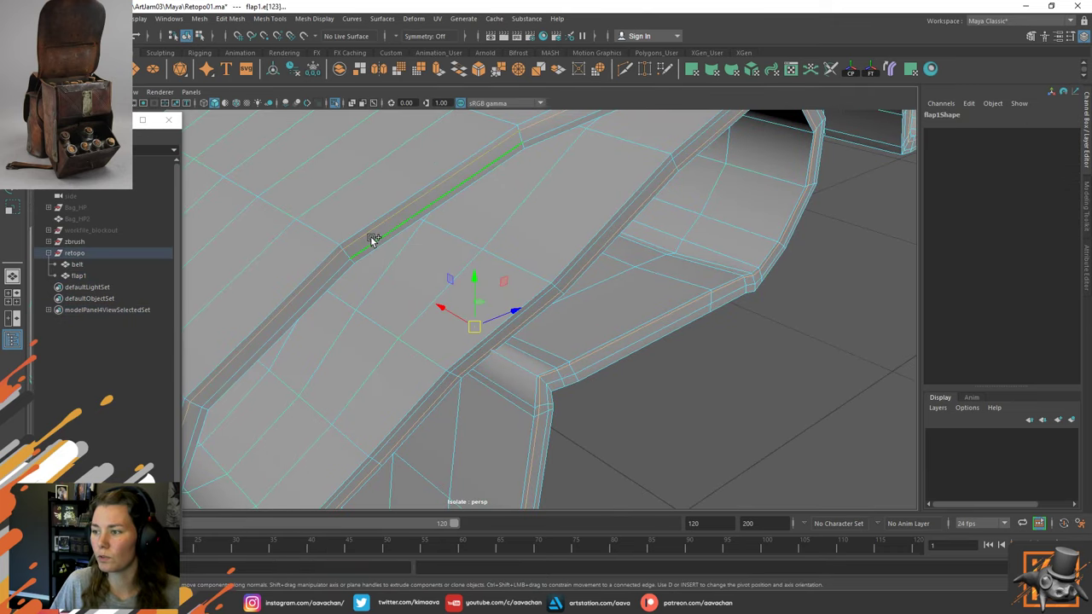
{"action": "right_click_drag", "start_coordinate": [371, 237], "coordinate": [312, 265], "text": "shift"}
{"action": "scroll", "coordinate": [575, 367], "scroll_direction": "down", "scroll_amount": 5}
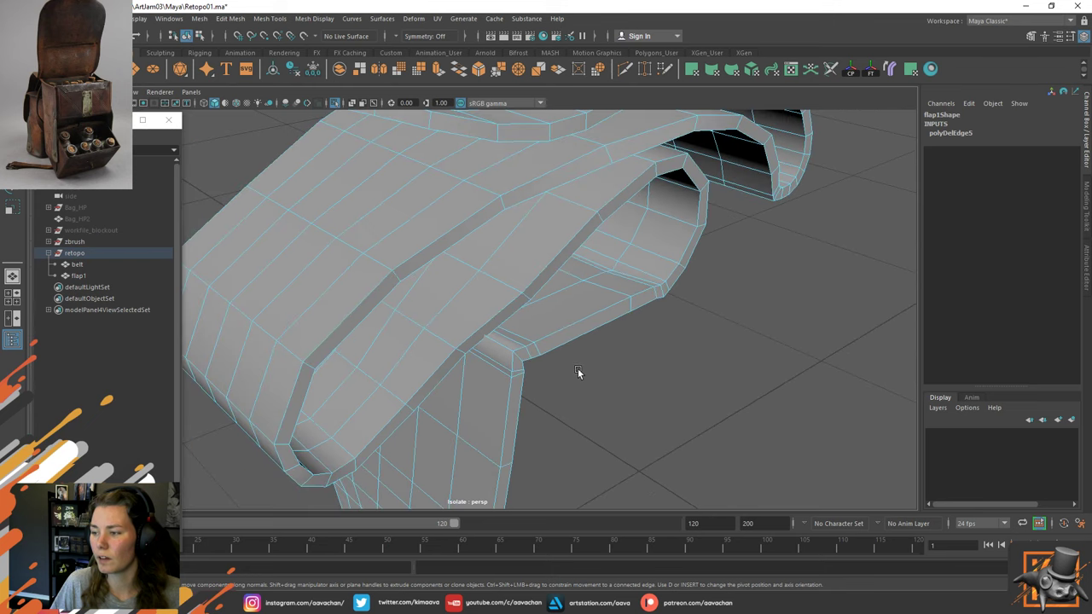
Delete the crosswise edge loop just below the corner where flap1's hanging section meets the inner fold.
{"action": "left_click_drag", "start_coordinate": [576, 366], "coordinate": [483, 354], "text": "alt"}
{"action": "middle_click_drag", "start_coordinate": [483, 354], "coordinate": [499, 301], "text": "alt"}
{"action": "scroll", "coordinate": [499, 302], "scroll_direction": "up", "scroll_amount": 3}
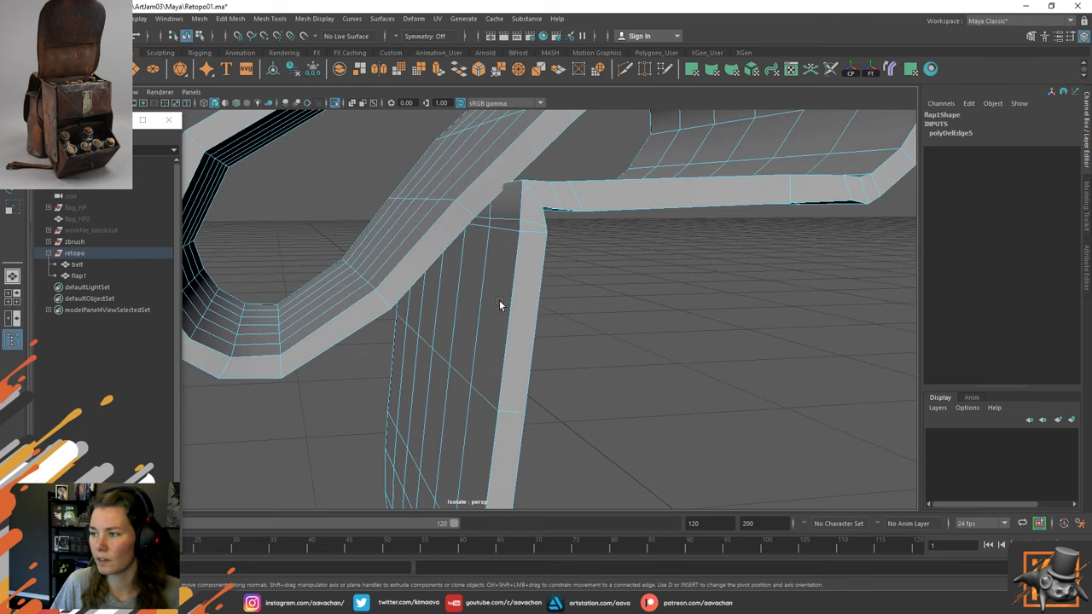
{"action": "left_click", "coordinate": [510, 222]}
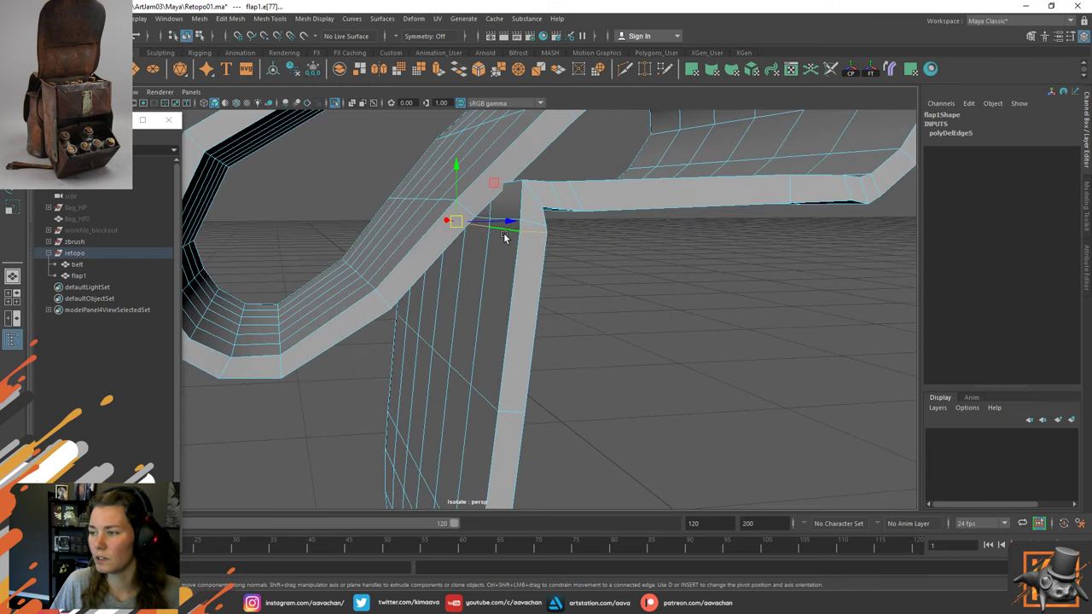
{"action": "key", "text": "Delete"}
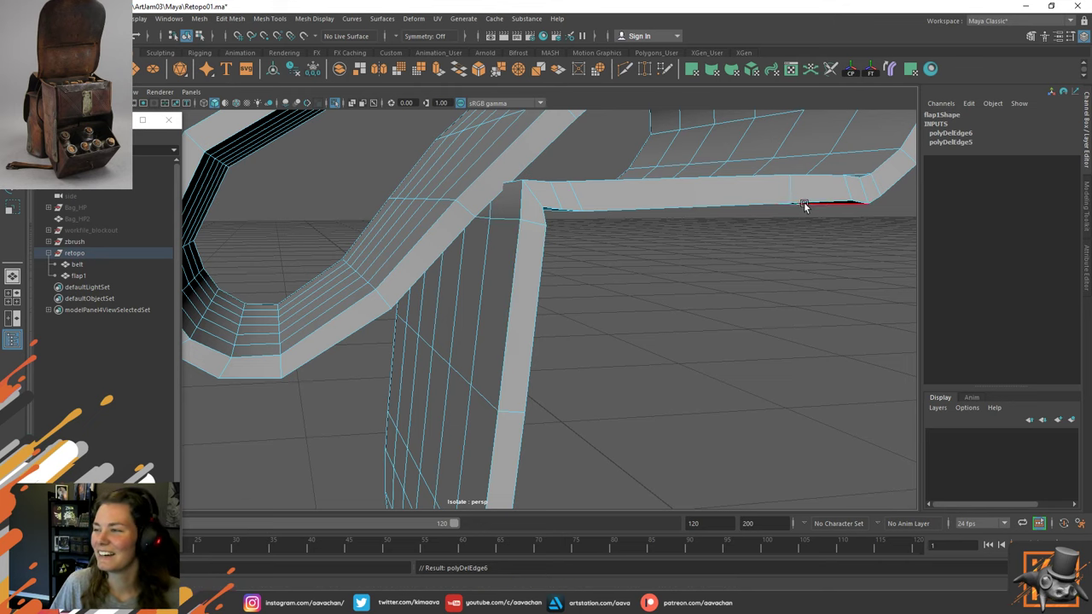
Delete the surplus crosswise edge loop at the lower bend of flap1's inner fold.
{"action": "left_click_drag", "start_coordinate": [807, 205], "coordinate": [756, 239], "text": "alt"}
{"action": "middle_click_drag", "start_coordinate": [756, 239], "coordinate": [517, 310], "text": "alt"}
{"action": "scroll", "coordinate": [515, 329], "scroll_direction": "up", "scroll_amount": 4}
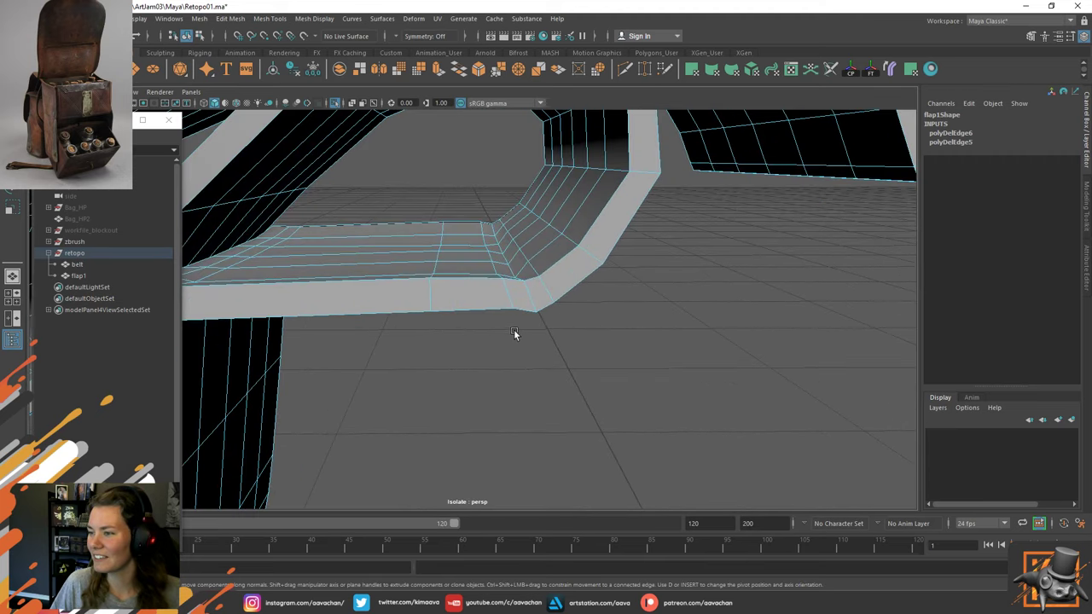
{"action": "left_click", "coordinate": [543, 304]}
{"action": "key", "text": "ctrl+Delete"}
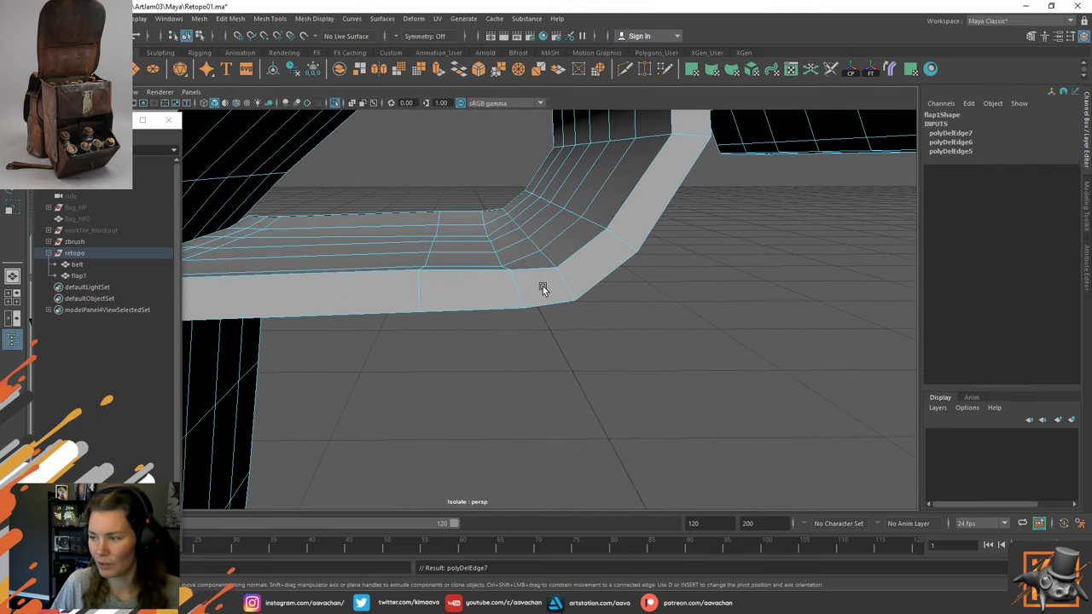
Delete the remaining support edge loop along the opposite border of flap1's rim.
{"action": "left_click_drag", "start_coordinate": [541, 285], "coordinate": [593, 272], "text": "alt"}
{"action": "mouse_move", "coordinate": [602, 214]}
{"action": "left_mouse_down", "text": "alt"}
{"action": "mouse_move", "coordinate": [534, 258]}
{"action": "mouse_move", "coordinate": [527, 247]}
{"action": "mouse_move", "coordinate": [435, 255]}
{"action": "mouse_move", "coordinate": [558, 244]}
{"action": "mouse_move", "coordinate": [548, 267]}
{"action": "mouse_move", "coordinate": [520, 258]}
{"action": "mouse_move", "coordinate": [568, 239]}
{"action": "mouse_move", "coordinate": [415, 256]}
{"action": "mouse_move", "coordinate": [656, 244]}
{"action": "left_mouse_up", "text": "alt"}
{"action": "double_click", "coordinate": [689, 286]}
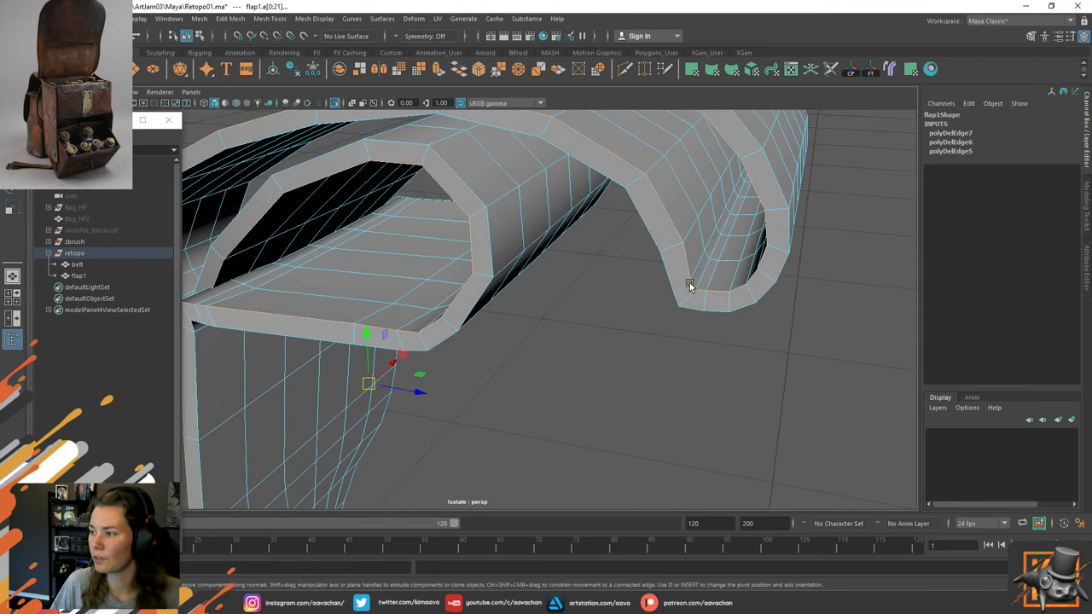
{"action": "double_click", "coordinate": [682, 291]}
{"action": "key", "text": "ctrl+Delete"}
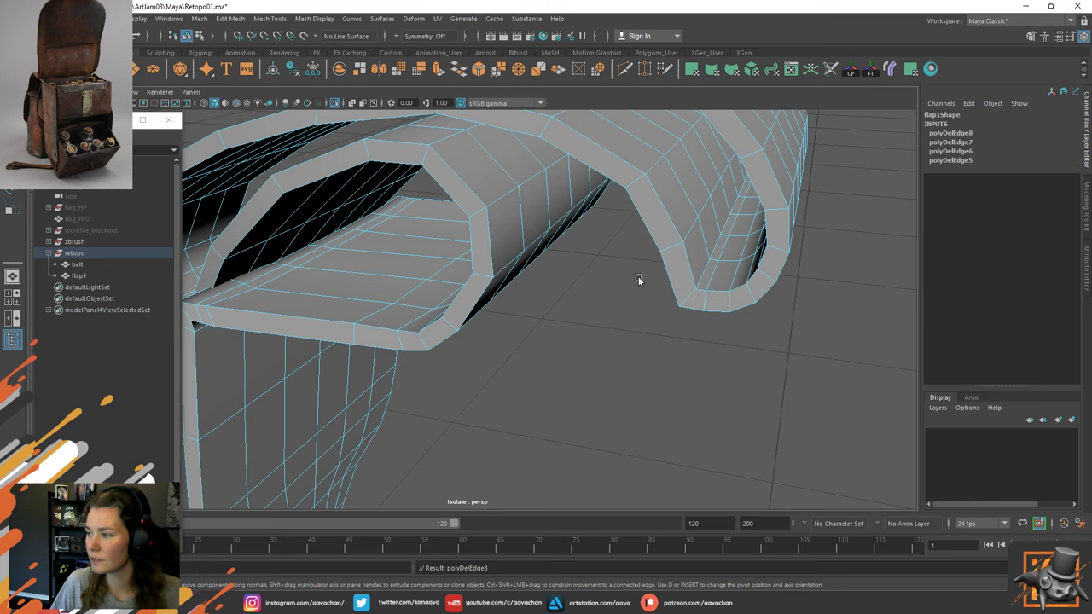
Select alternate lengthwise edge loops across flap1's surface and delete them to reduce the mesh density.
{"action": "left_click_drag", "start_coordinate": [638, 281], "coordinate": [510, 381], "text": "alt"}
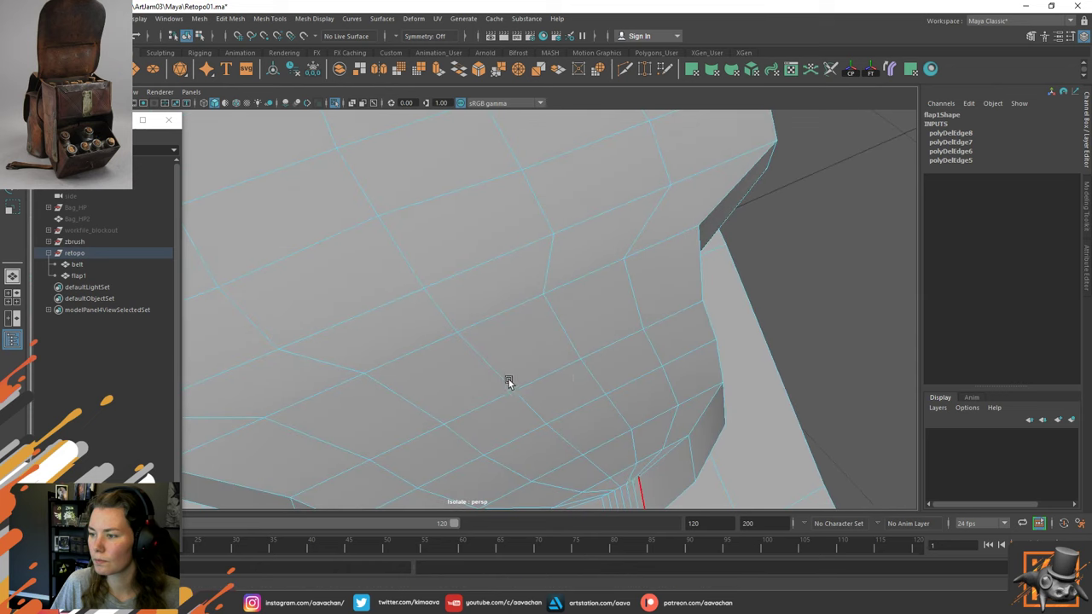
{"action": "double_click", "coordinate": [632, 400]}
{"action": "left_click_drag", "start_coordinate": [624, 404], "coordinate": [504, 334], "text": "alt"}
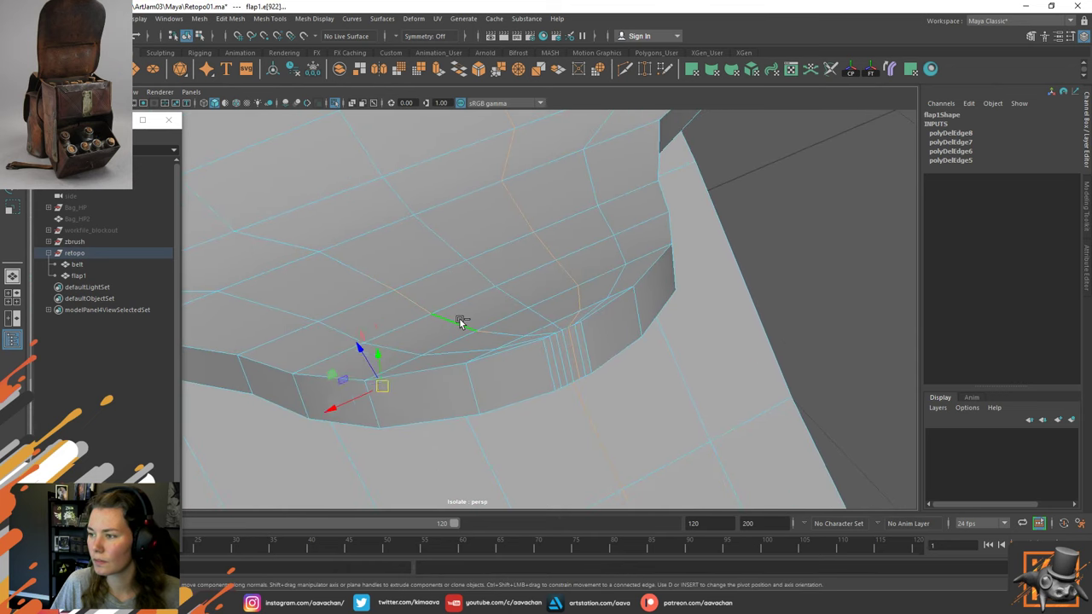
{"action": "double_click", "coordinate": [461, 322]}
{"action": "double_click", "coordinate": [522, 339]}
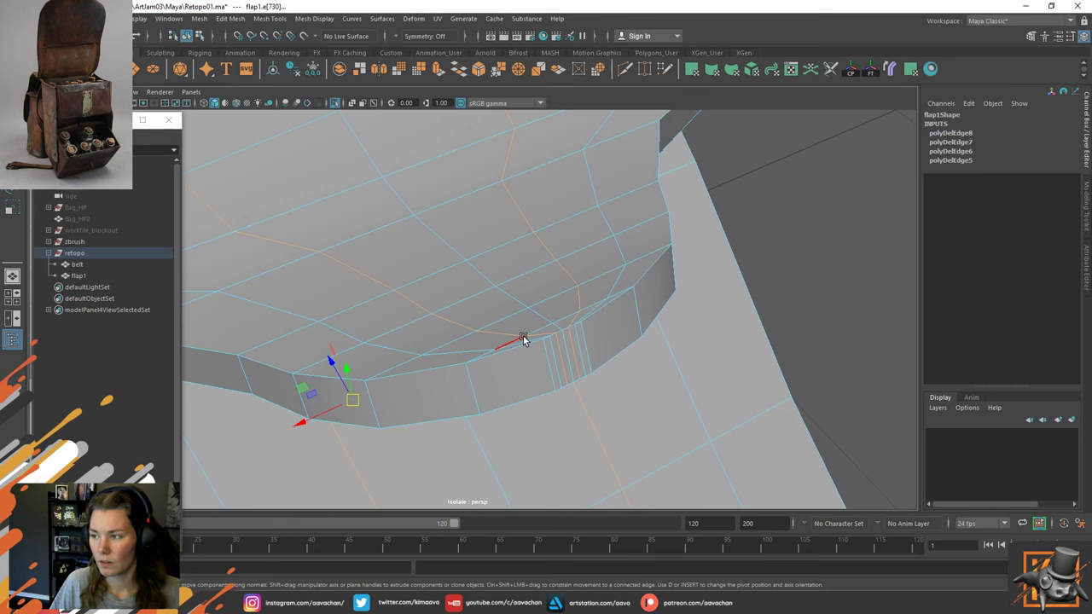
{"action": "scroll", "coordinate": [523, 337], "scroll_direction": "down", "scroll_amount": 7}
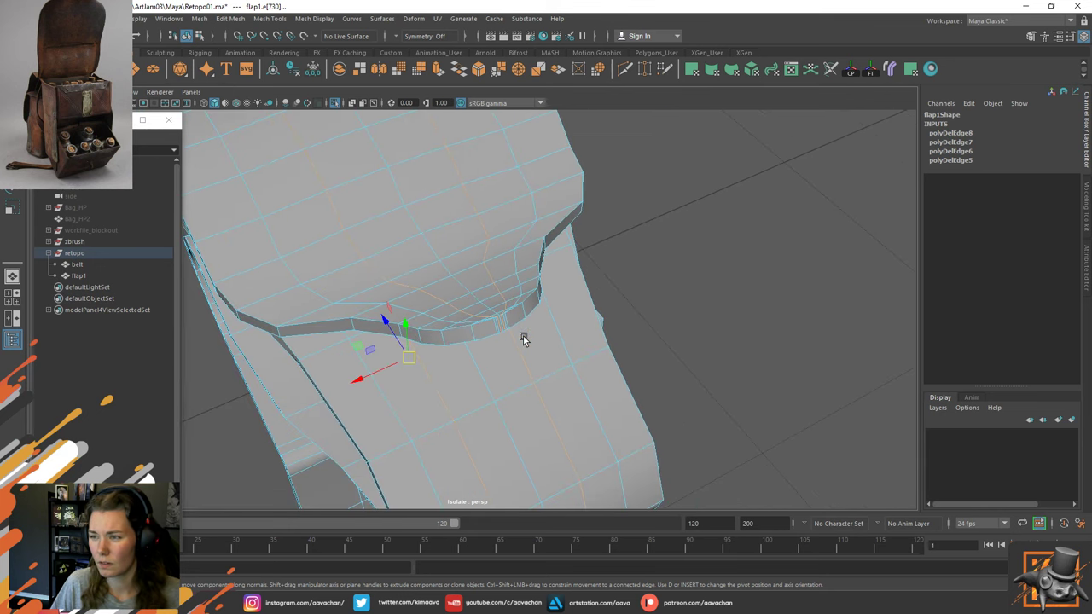
{"action": "left_click_drag", "start_coordinate": [412, 321], "coordinate": [249, 281], "text": "alt"}
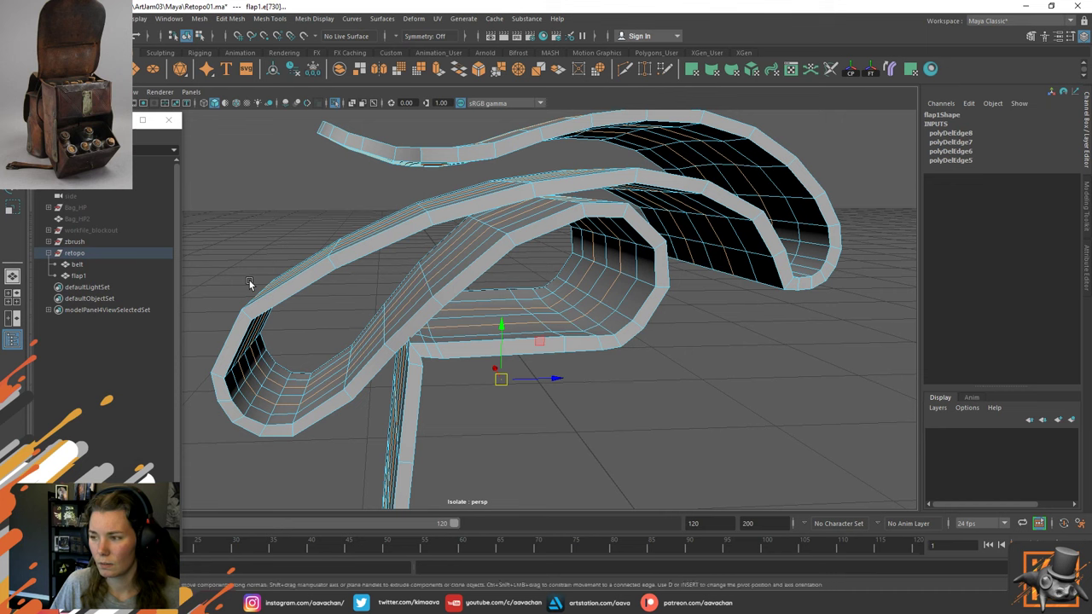
{"action": "key", "text": "Delete"}
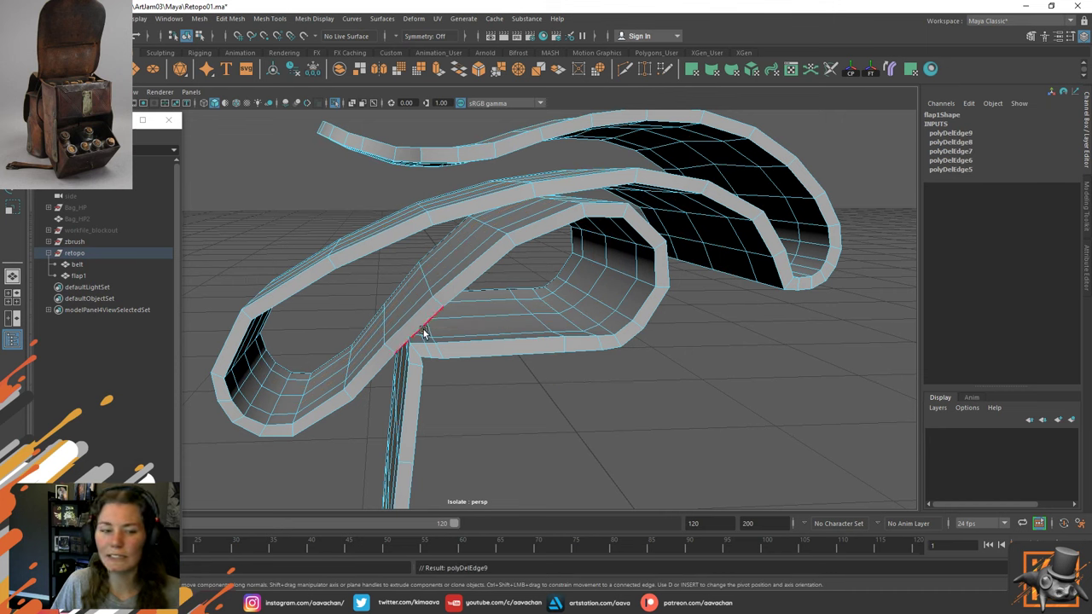
Delete one more surplus edge loop near flap1's inner fold and delete the mesh's construction history.
{"action": "left_click_drag", "start_coordinate": [420, 331], "coordinate": [542, 295], "text": "alt"}
{"action": "left_click", "coordinate": [529, 354]}
{"action": "key", "text": "Delete"}
{"action": "middle_click_drag", "start_coordinate": [543, 295], "coordinate": [497, 443], "text": "alt"}
{"action": "right_click_drag", "start_coordinate": [481, 278], "coordinate": [579, 206]}
{"action": "key", "text": "alt+shift+d"}
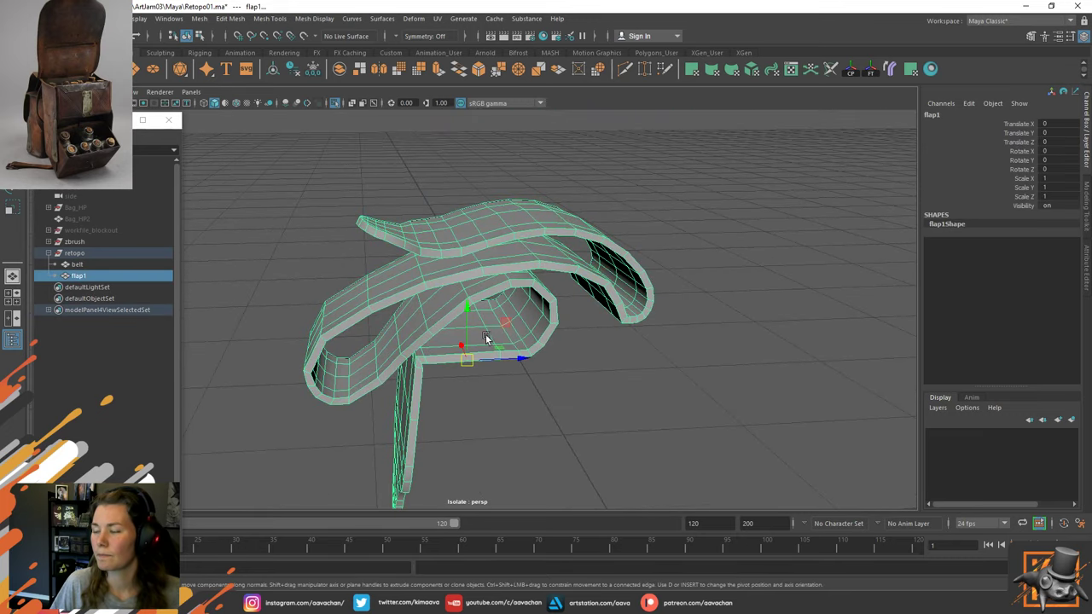
Isolate flap1 together with the sculpted flap and show both in the side view, leaving only flap1 selected.
{"action": "scroll", "coordinate": [488, 339], "scroll_direction": "up", "scroll_amount": 3}
{"action": "key", "text": "ctrl+1"}
{"action": "left_click", "coordinate": [333, 332], "text": "shift"}
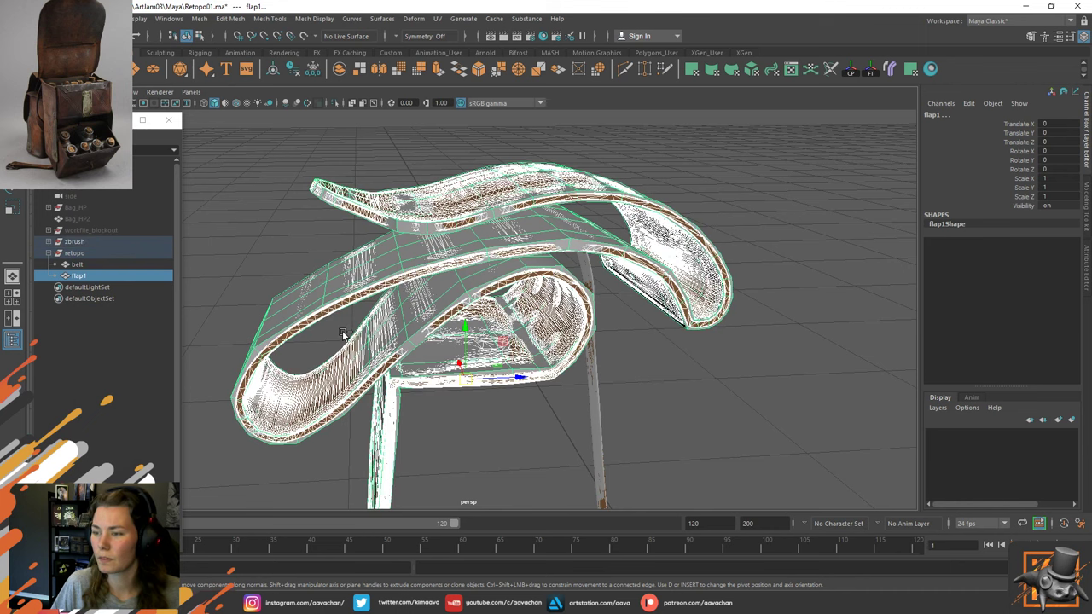
{"action": "key", "text": "ctrl+1"}
{"action": "key", "text": "space"}
{"action": "left_click", "coordinate": [411, 288]}
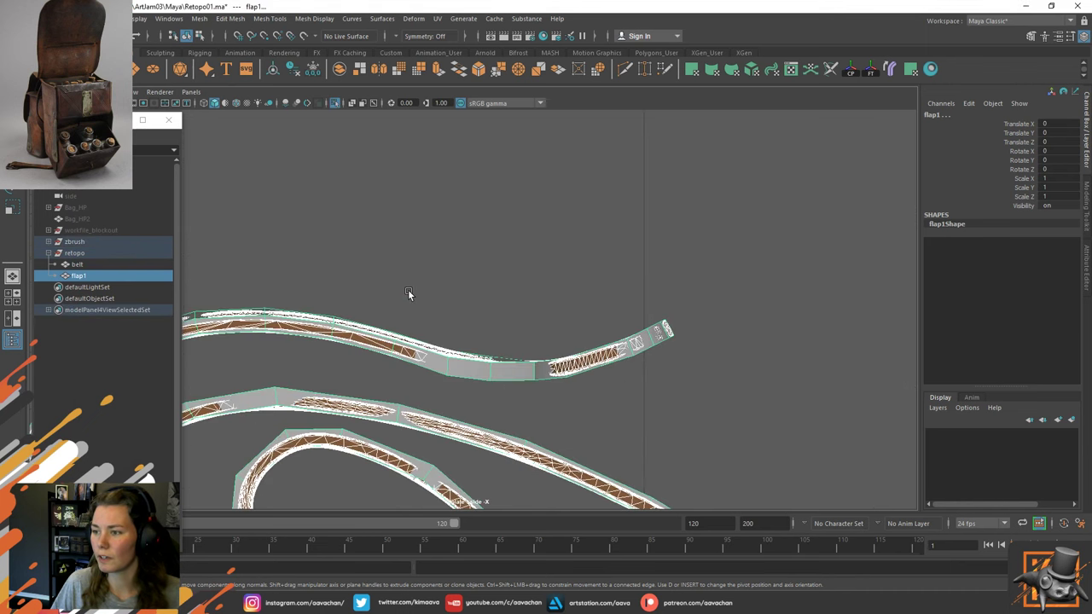
{"action": "scroll", "coordinate": [439, 366], "scroll_direction": "down", "scroll_amount": 6}
{"action": "scroll", "coordinate": [479, 387], "scroll_direction": "up", "scroll_amount": 6}
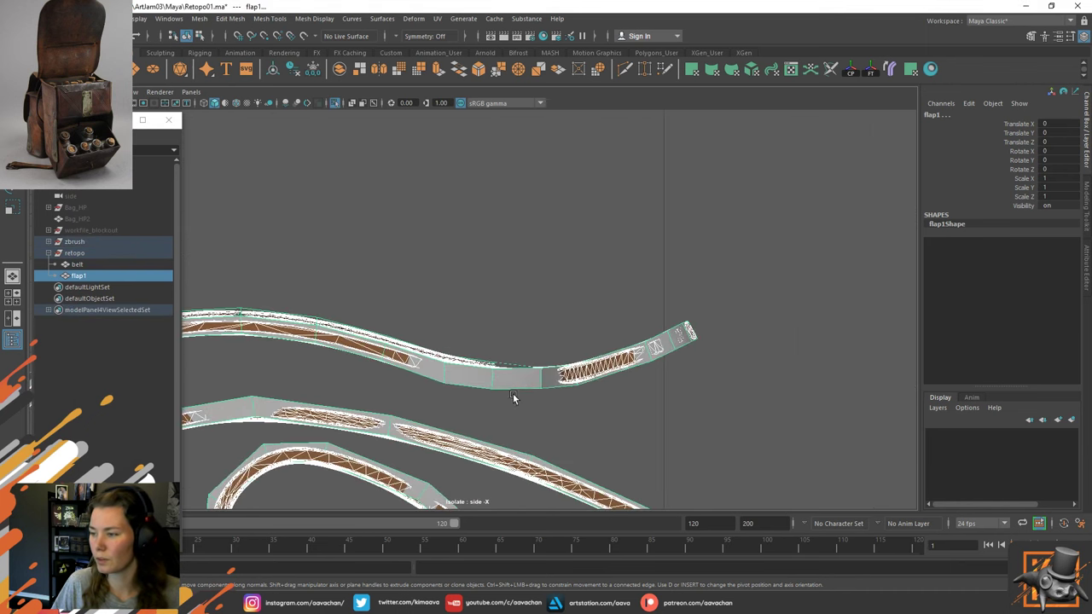
{"action": "left_click", "coordinate": [533, 383]}
{"action": "middle_click_drag", "start_coordinate": [645, 378], "coordinate": [560, 352], "text": "alt"}
{"action": "scroll", "coordinate": [579, 346], "scroll_direction": "up", "scroll_amount": 2}
{"action": "scroll", "coordinate": [580, 346], "scroll_direction": "up", "scroll_amount": 2}
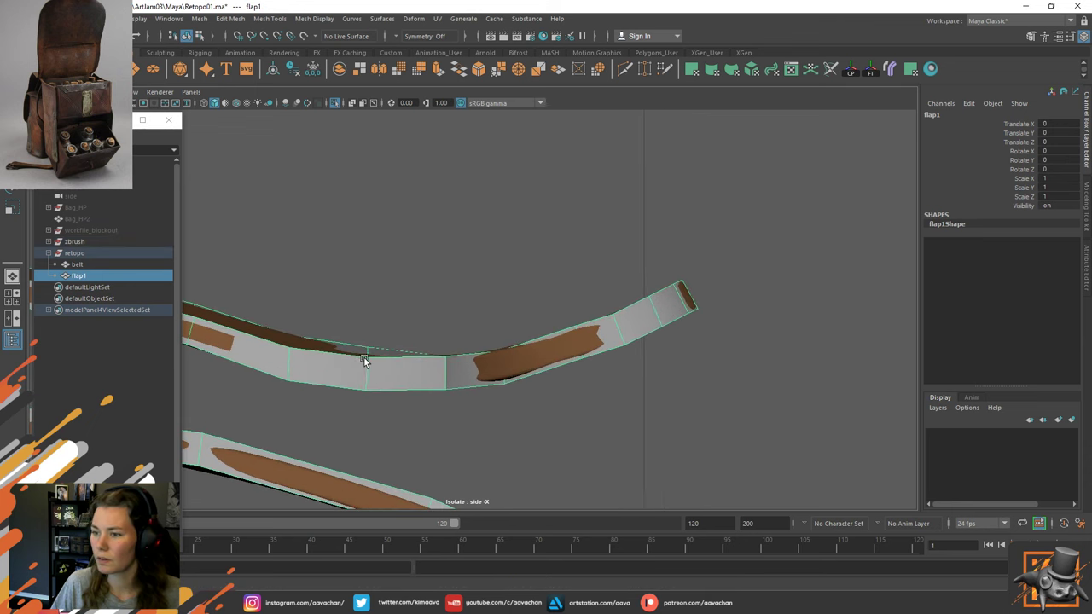
Move three vertex groups along the upper curve of flap1's middle fold to centre them on the sculpted flap.
{"action": "middle_click_drag", "start_coordinate": [367, 361], "coordinate": [870, 367], "text": "alt"}
{"action": "mouse_move", "coordinate": [442, 354]}
{"action": "middle_mouse_down", "text": "alt"}
{"action": "mouse_move", "coordinate": [523, 340]}
{"action": "mouse_move", "coordinate": [727, 249]}
{"action": "middle_mouse_up", "text": "alt"}
{"action": "left_click_drag", "start_coordinate": [727, 249], "coordinate": [441, 258], "text": "alt"}
{"action": "right_click_drag", "start_coordinate": [393, 286], "coordinate": [332, 283]}
{"action": "left_click_drag", "start_coordinate": [353, 273], "coordinate": [460, 335]}
{"action": "middle_click_drag", "start_coordinate": [363, 261], "coordinate": [365, 263]}
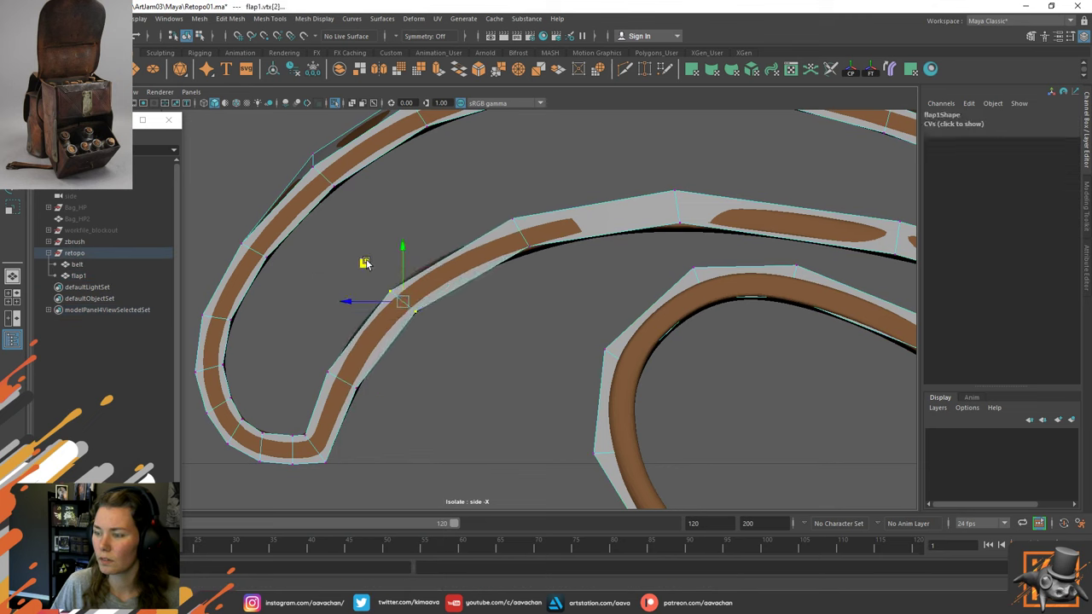
{"action": "left_click_drag", "start_coordinate": [487, 189], "coordinate": [561, 263]}
{"action": "middle_click_drag", "start_coordinate": [483, 194], "coordinate": [480, 204]}
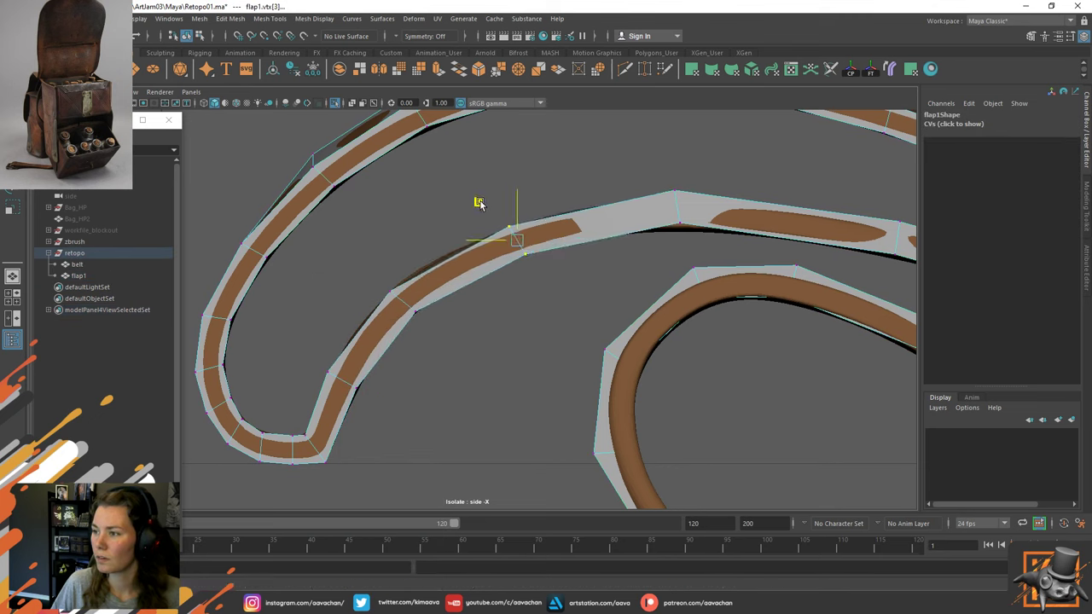
{"action": "mouse_move", "coordinate": [663, 152]}
{"action": "left_mouse_down"}
{"action": "mouse_move", "coordinate": [710, 239]}
{"action": "mouse_move", "coordinate": [674, 163]}
{"action": "left_mouse_up"}
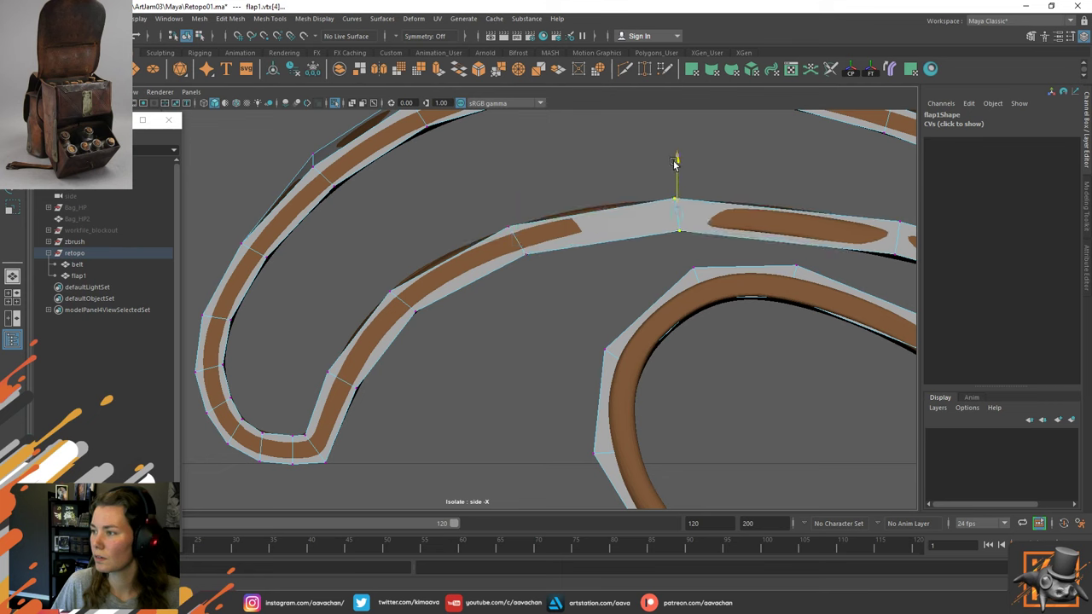
Insert three edge loops along the rising curve of flap1's middle fold and delete the mesh's construction history.
{"action": "right_click_drag", "start_coordinate": [507, 180], "coordinate": [559, 164]}
{"action": "right_click_drag", "start_coordinate": [614, 229], "coordinate": [543, 246], "text": "shift"}
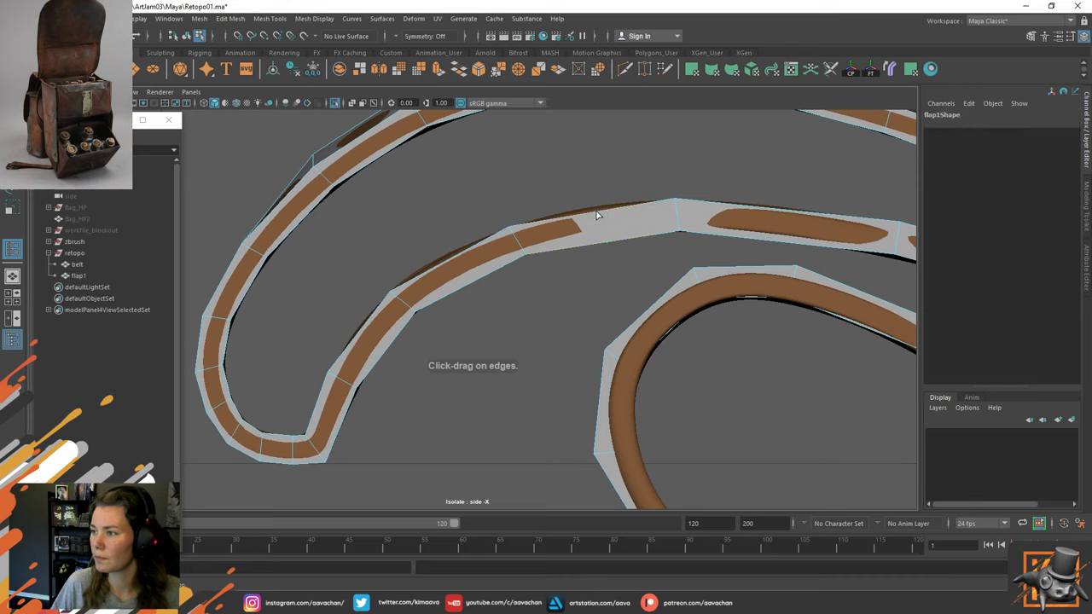
{"action": "left_click", "coordinate": [589, 216]}
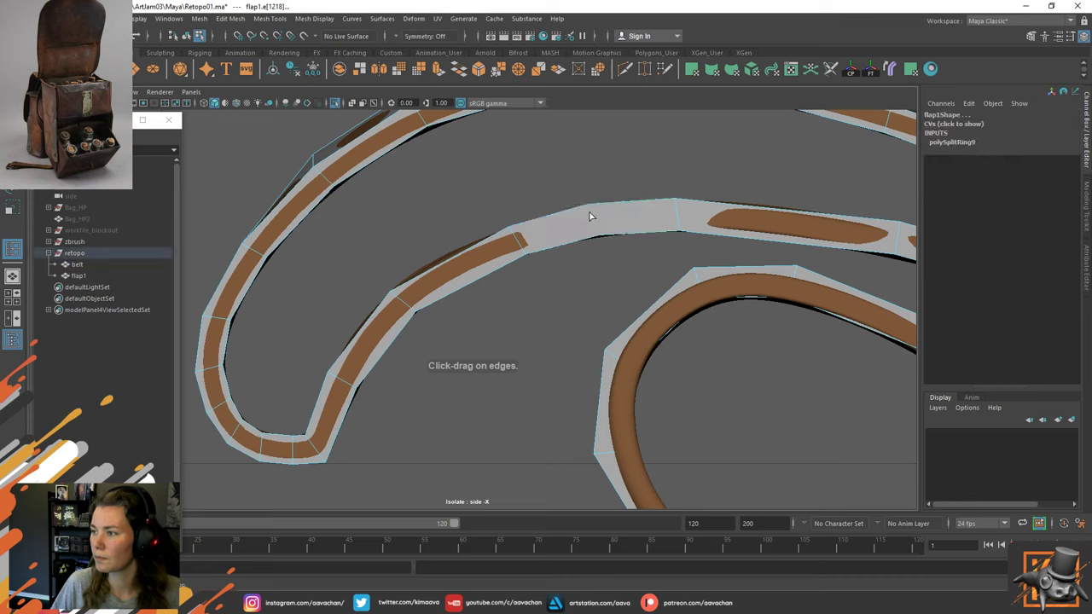
{"action": "left_click", "coordinate": [450, 262]}
{"action": "left_click", "coordinate": [361, 333]}
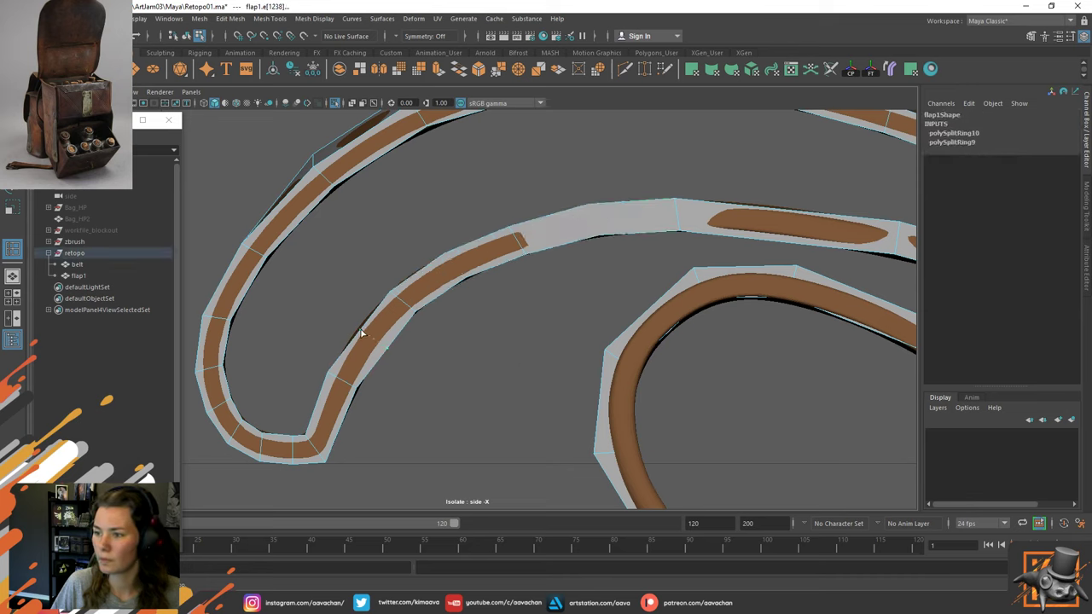
{"action": "left_click_drag", "start_coordinate": [356, 336], "coordinate": [361, 334]}
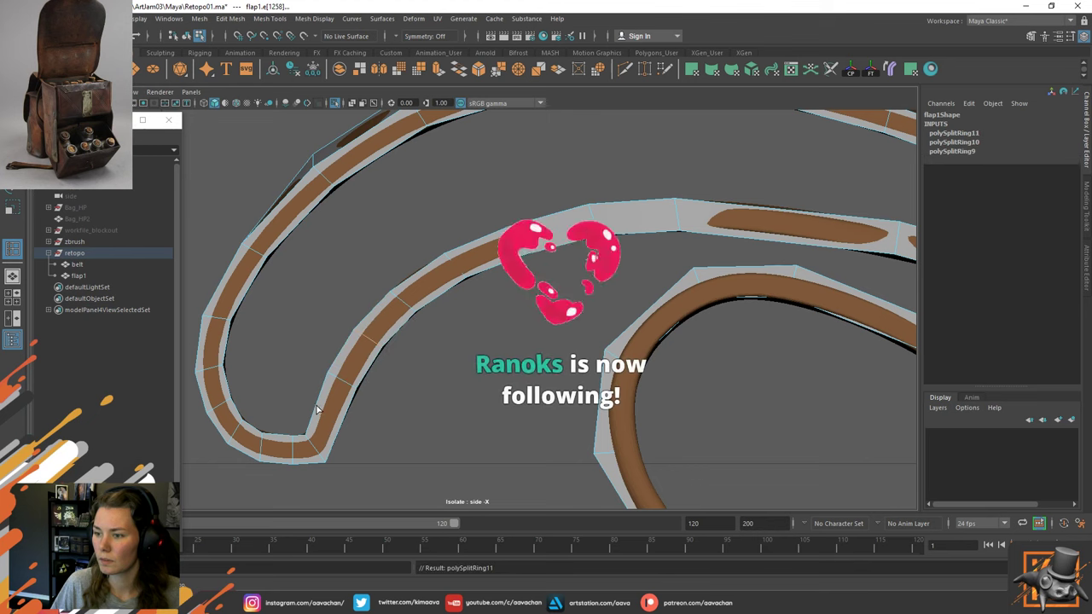
{"action": "left_click", "coordinate": [353, 388]}
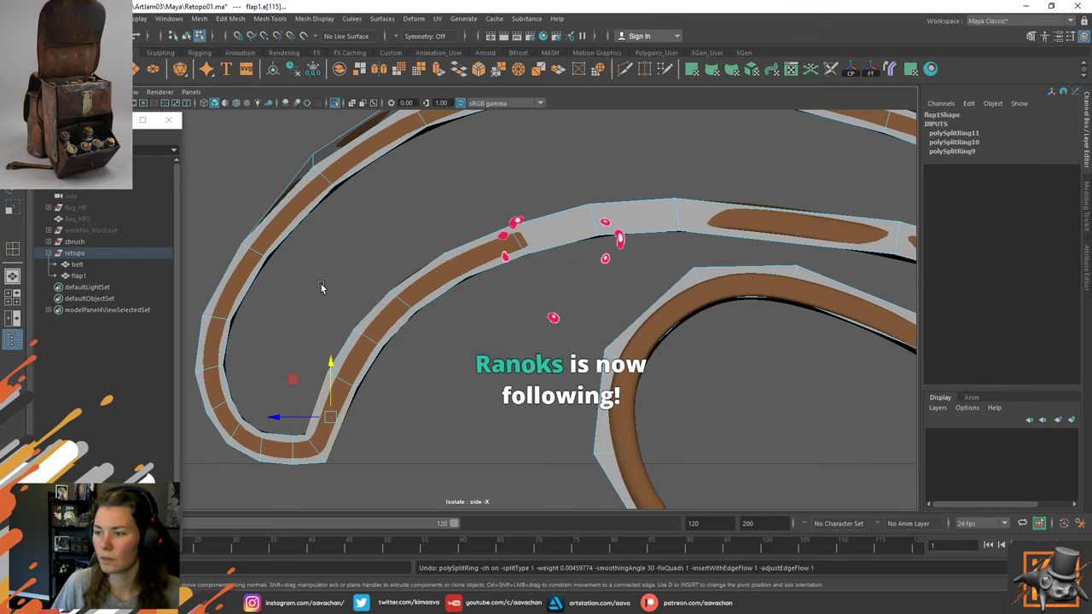
{"action": "key", "text": "ctrl+z"}
{"action": "key", "text": "alt+shift+d"}
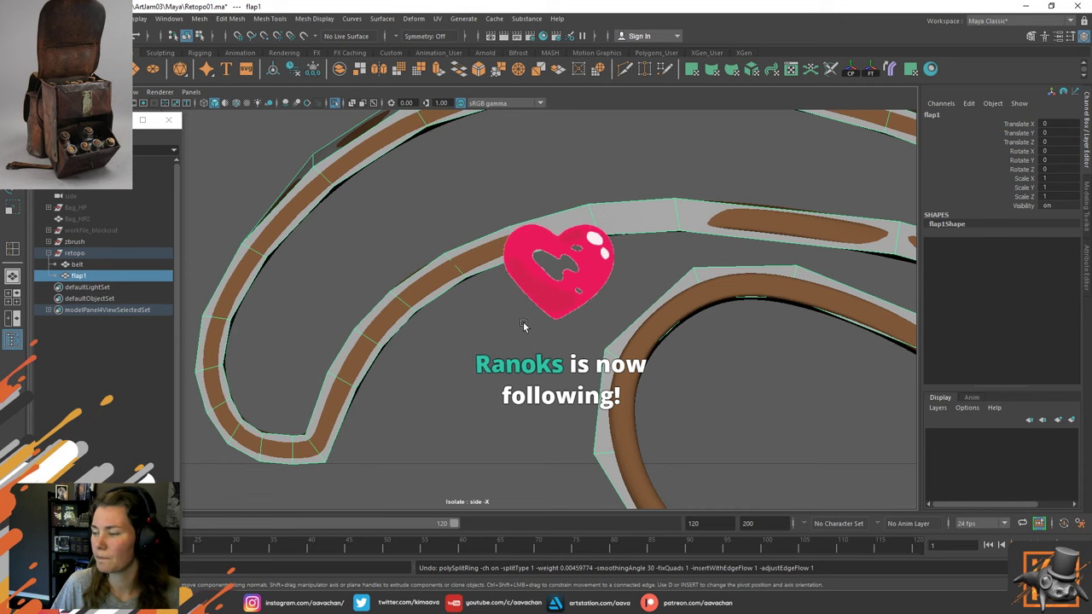
Insert an edge loop just past the crest of flap1's middle fold.
{"action": "middle_click_drag", "start_coordinate": [568, 265], "coordinate": [349, 307], "text": "alt"}
{"action": "middle_click_drag", "start_coordinate": [465, 279], "coordinate": [506, 285], "text": "alt"}
{"action": "middle_click_drag", "start_coordinate": [362, 247], "coordinate": [455, 230], "text": "alt"}
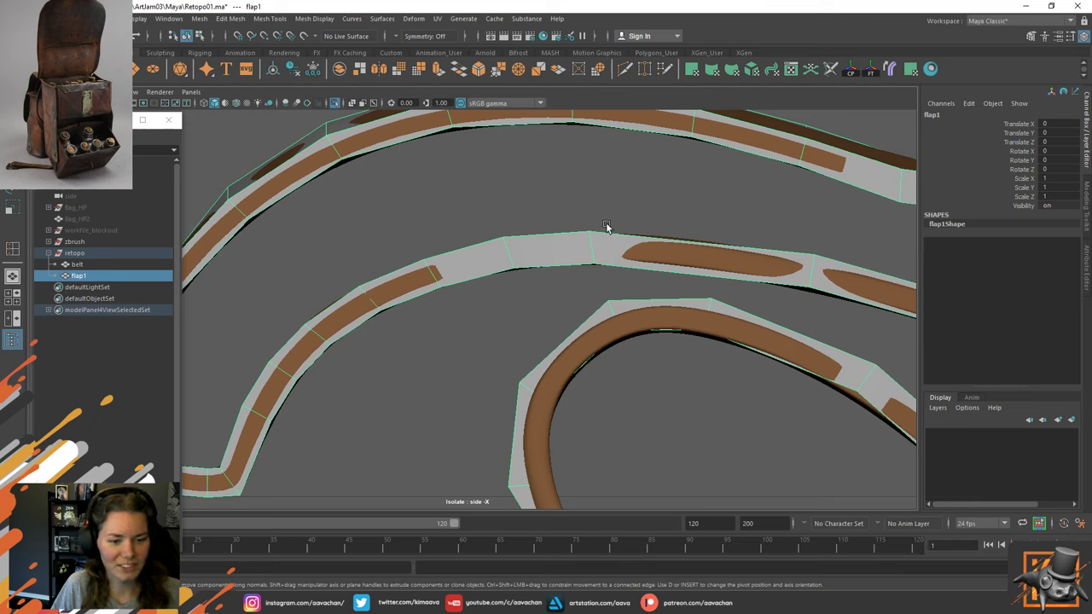
{"action": "middle_click_drag", "start_coordinate": [739, 237], "coordinate": [584, 216], "text": "alt"}
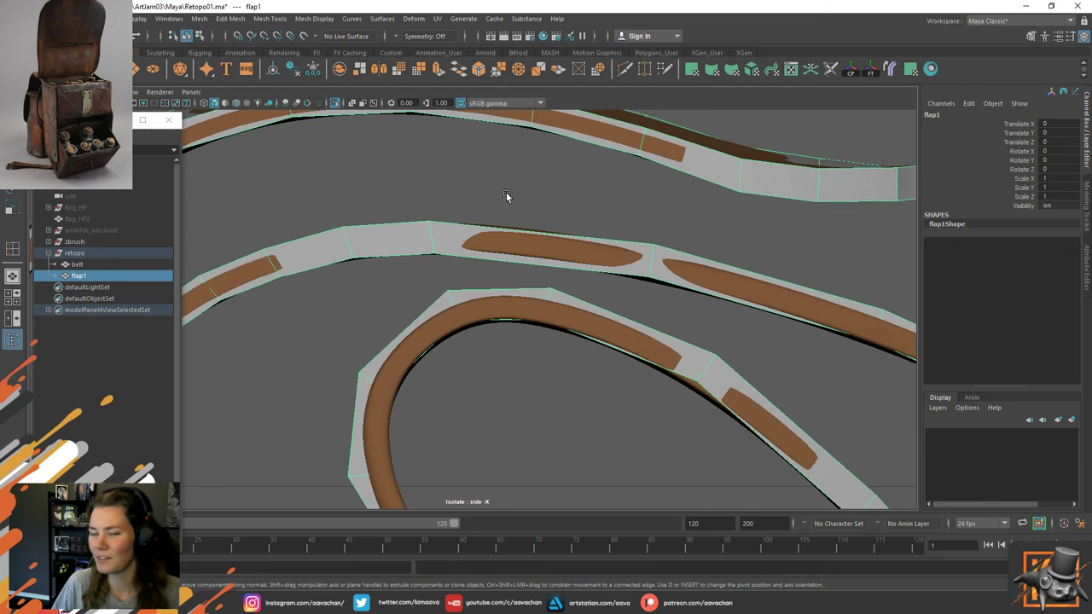
{"action": "right_click_drag", "start_coordinate": [539, 189], "coordinate": [483, 196], "text": "shift"}
{"action": "left_click_drag", "start_coordinate": [541, 236], "coordinate": [538, 236]}
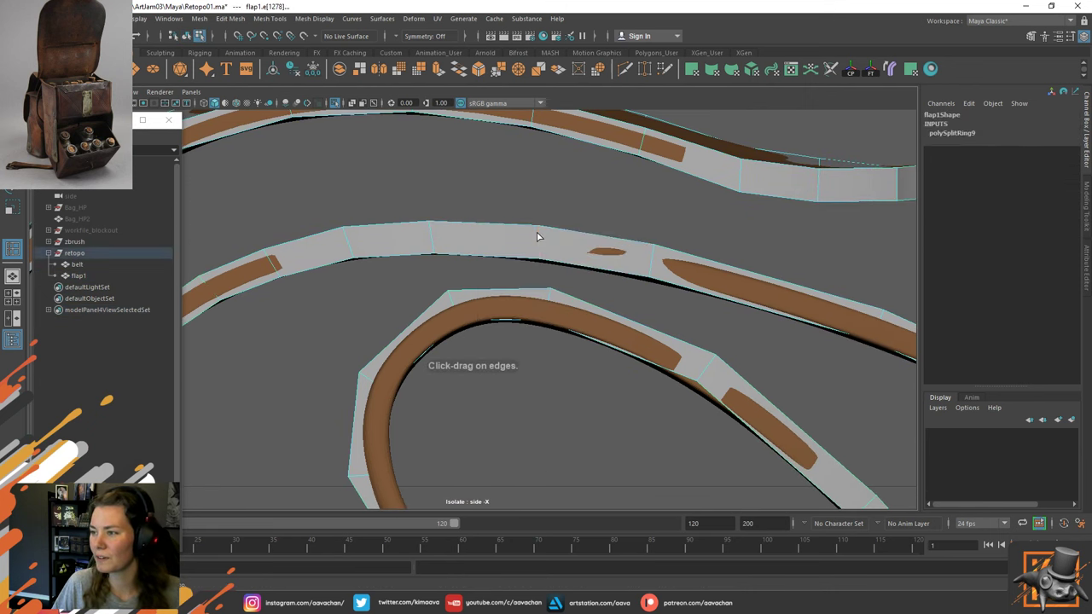
Insert an edge loop along the descending stretch of flap1's middle fold, past the crest.
{"action": "middle_click_drag", "start_coordinate": [746, 222], "coordinate": [510, 204], "text": "alt"}
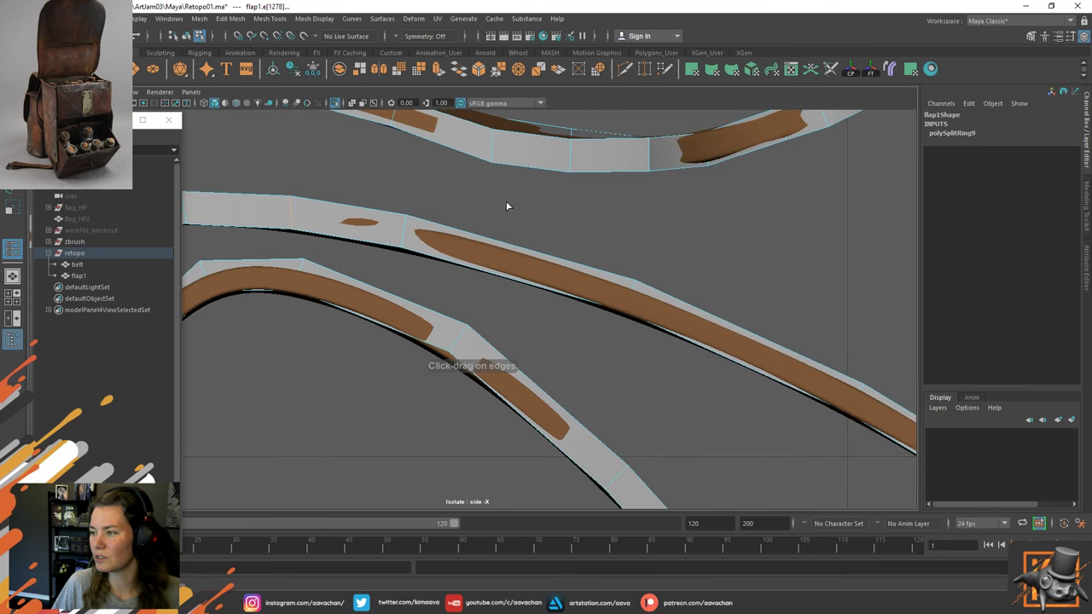
{"action": "left_click", "coordinate": [526, 254]}
{"action": "key", "text": "w"}
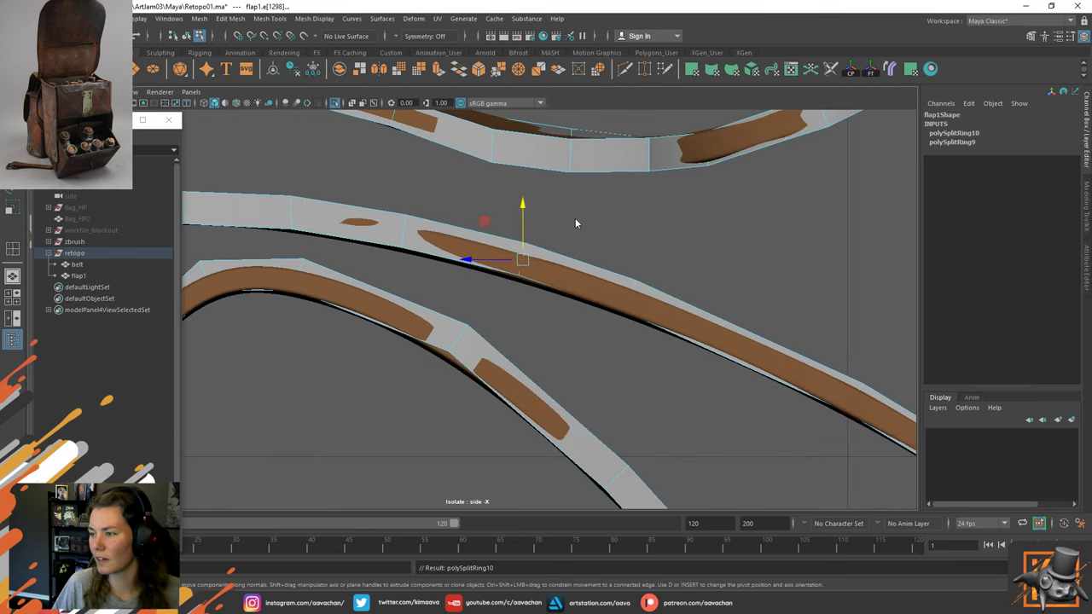
Move the new loop's vertices and the two vertex groups before it, back toward the crest, to centre them on the sculpted flap.
{"action": "right_click_drag", "start_coordinate": [575, 220], "coordinate": [482, 221]}
{"action": "left_click_drag", "start_coordinate": [443, 222], "coordinate": [580, 322]}
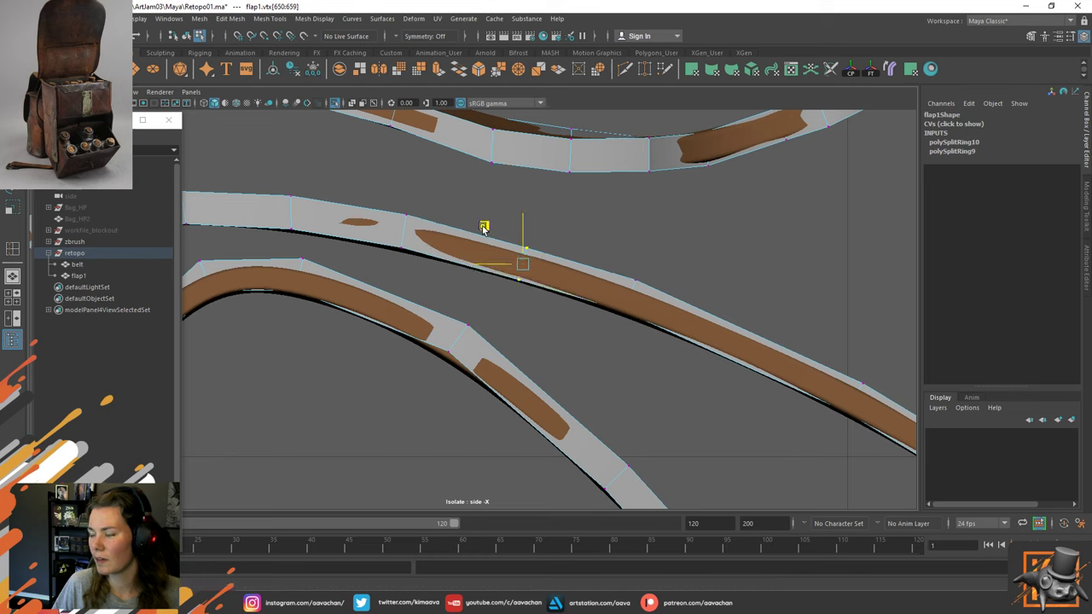
{"action": "middle_click_drag", "start_coordinate": [483, 223], "coordinate": [366, 198]}
{"action": "left_click_drag", "start_coordinate": [366, 198], "coordinate": [366, 197]}
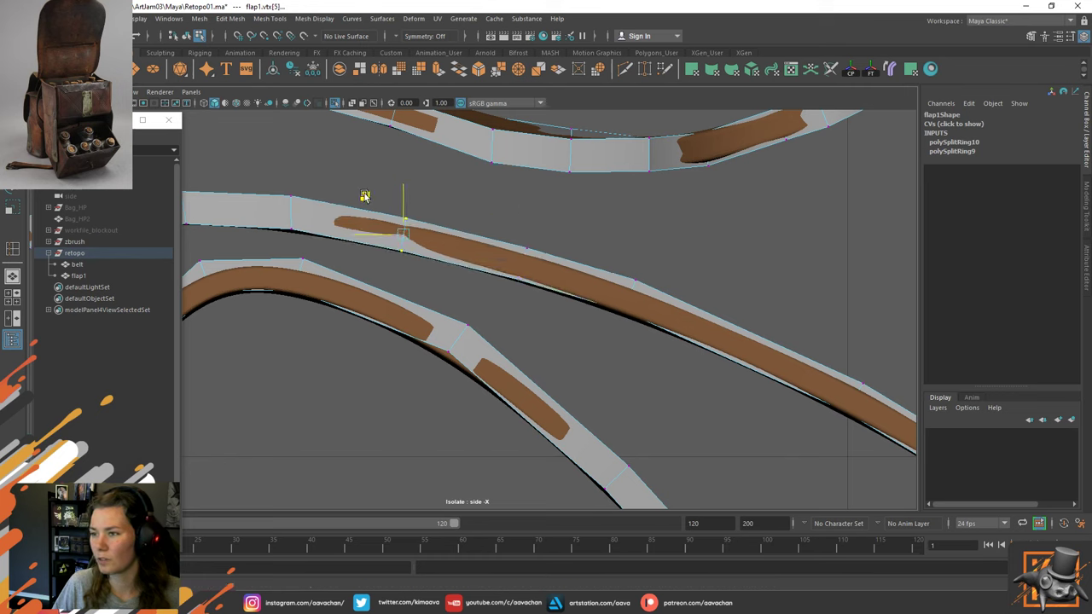
{"action": "mouse_move", "coordinate": [258, 185]}
{"action": "left_mouse_down"}
{"action": "mouse_move", "coordinate": [330, 263]}
{"action": "mouse_move", "coordinate": [254, 183]}
{"action": "left_mouse_up"}
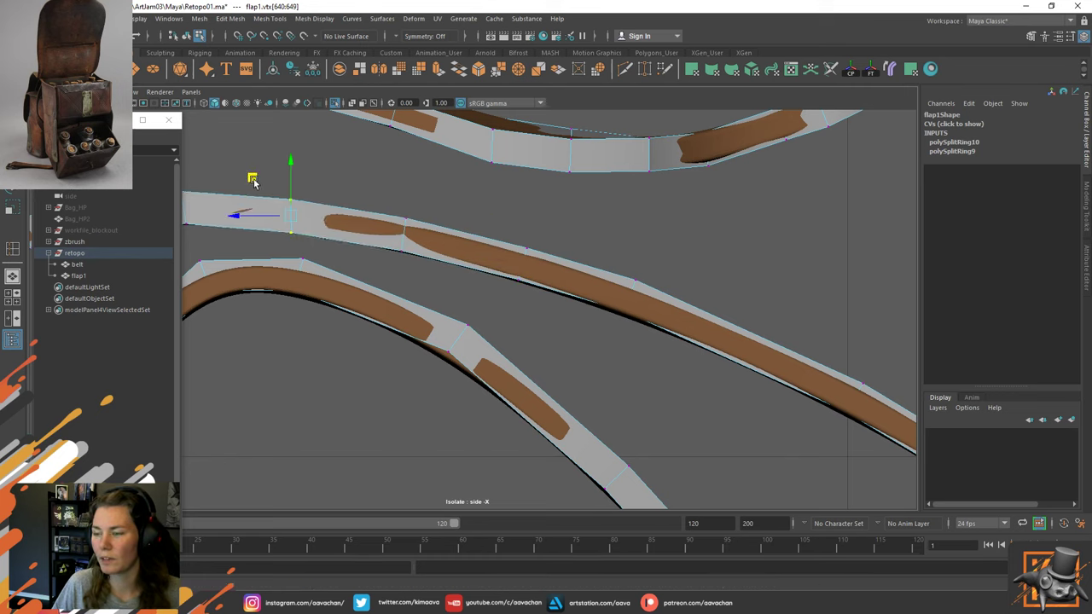
Move the next two vertex groups down the slope of flap1's middle fold onto the sculpted flap.
{"action": "middle_click_drag", "start_coordinate": [774, 315], "coordinate": [628, 251], "text": "alt"}
{"action": "left_click_drag", "start_coordinate": [434, 184], "coordinate": [535, 279]}
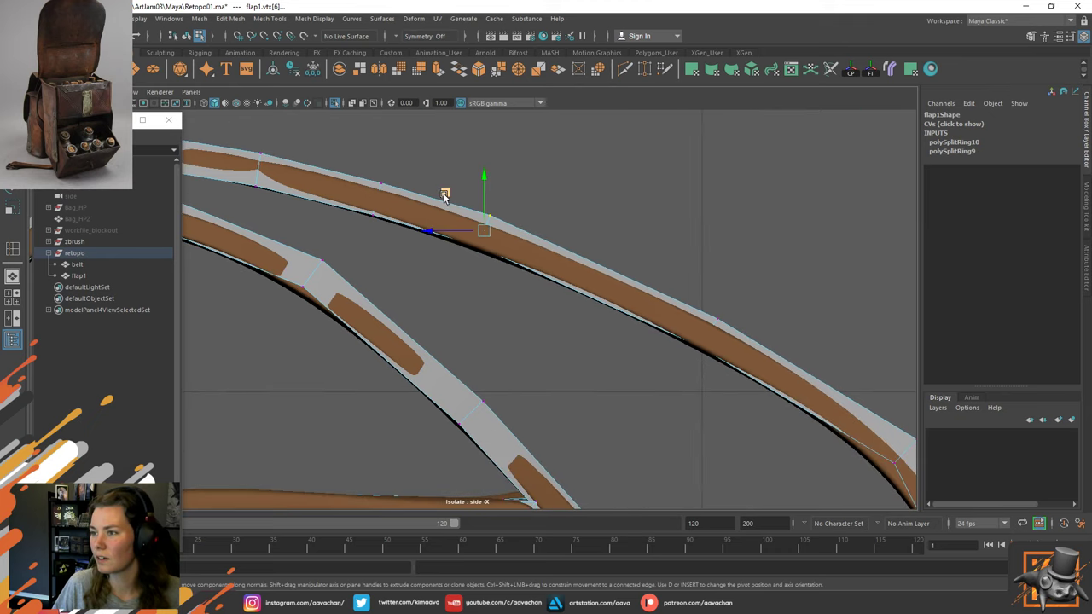
{"action": "left_click_drag", "start_coordinate": [443, 194], "coordinate": [440, 198]}
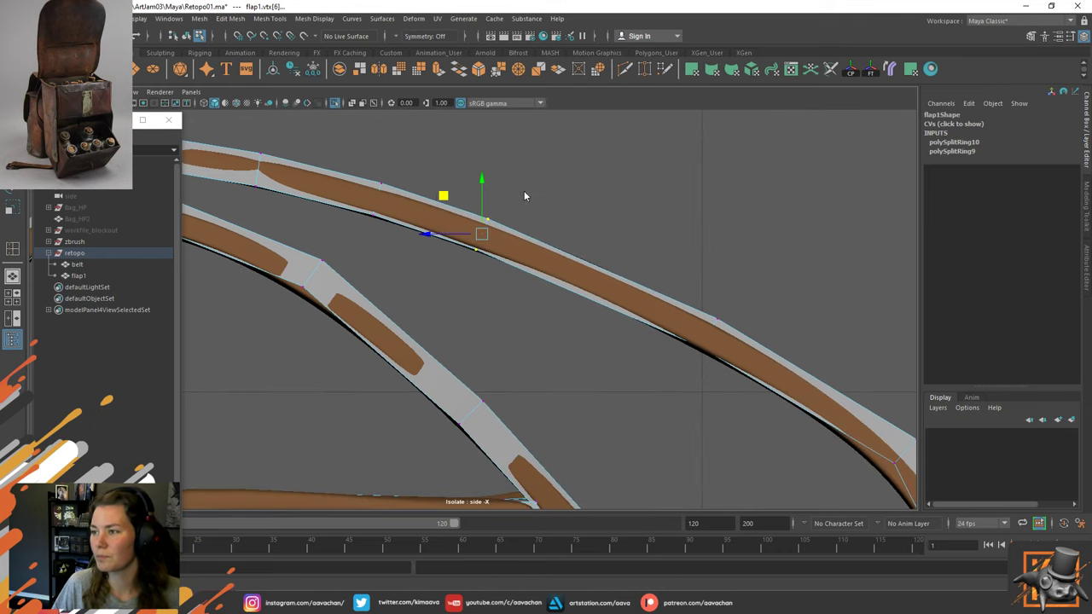
{"action": "key", "text": "F8"}
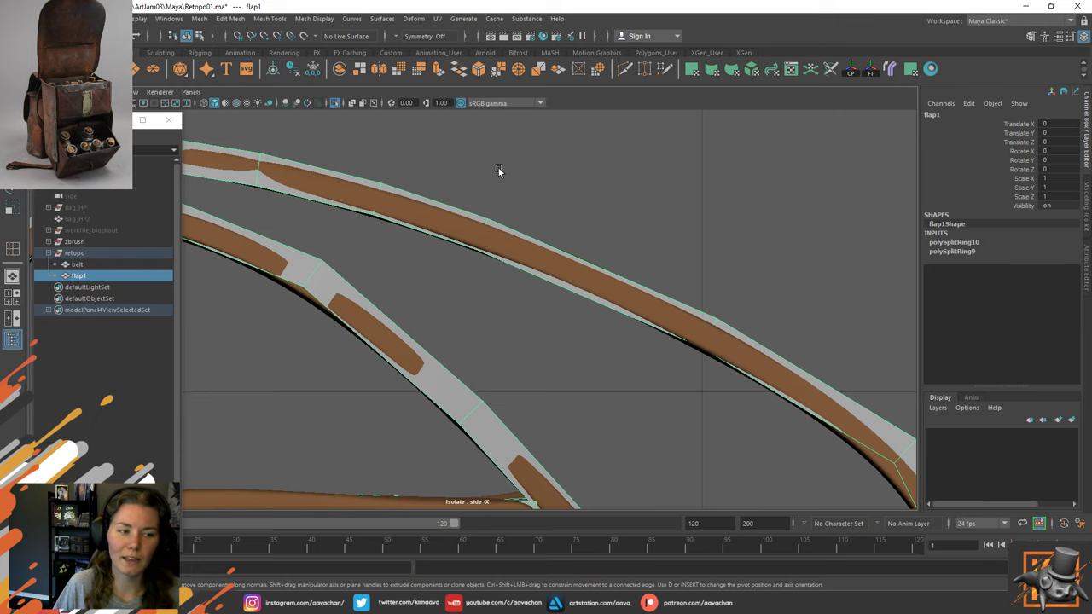
{"action": "middle_click_drag", "start_coordinate": [762, 283], "coordinate": [548, 241], "text": "alt"}
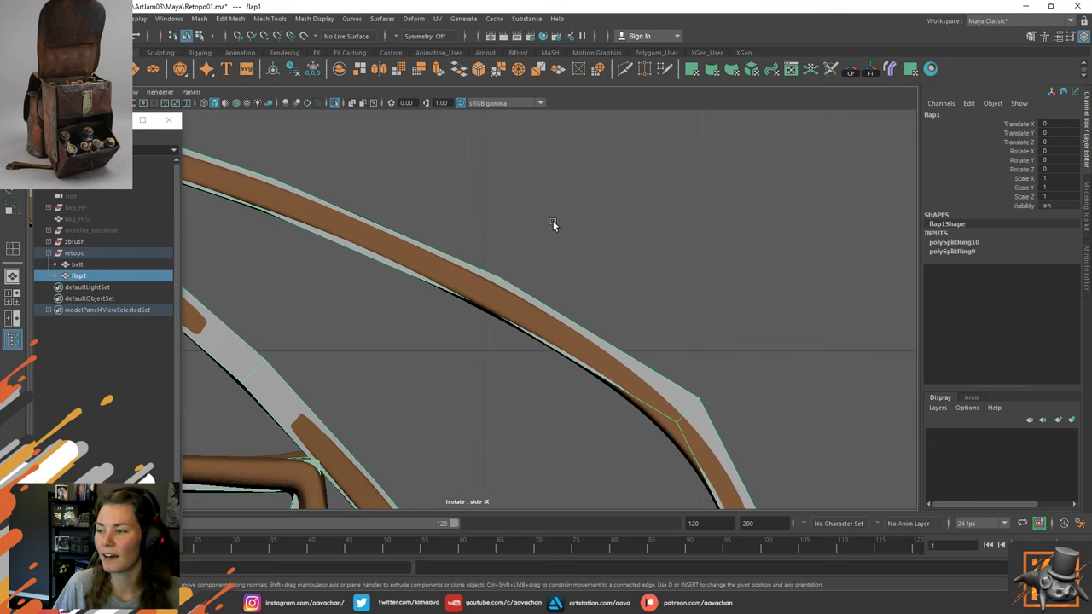
{"action": "right_click_drag", "start_coordinate": [552, 215], "coordinate": [442, 197]}
{"action": "left_click_drag", "start_coordinate": [392, 243], "coordinate": [547, 333]}
{"action": "left_click_drag", "start_coordinate": [453, 253], "coordinate": [448, 258]}
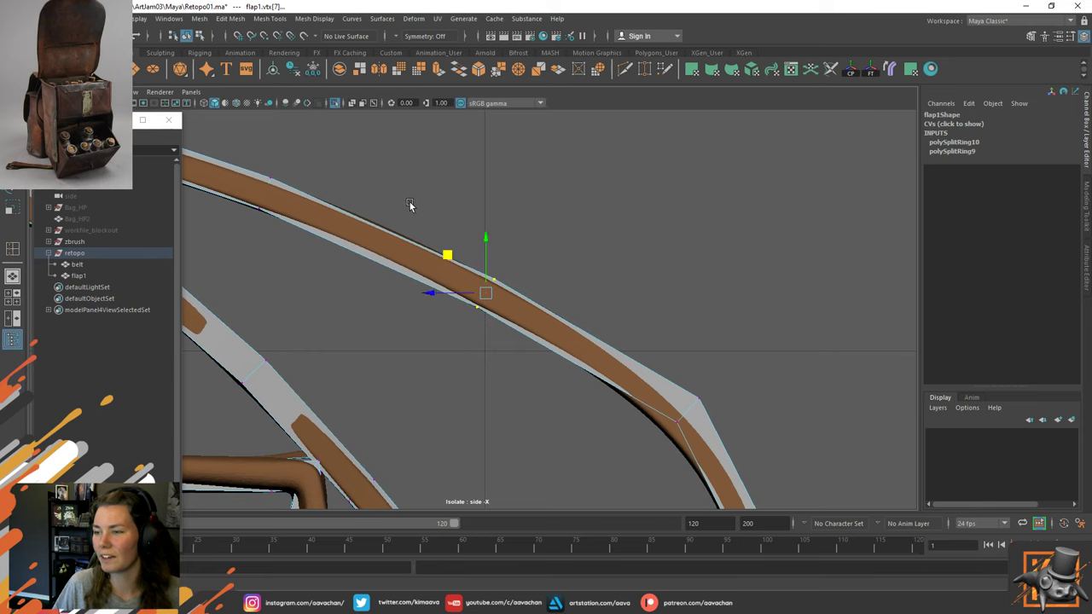
{"action": "key", "text": "F8"}
Insert an edge loop between the two vertex groups just adjusted on the descending slope and nudge it onto the sculpt.
{"action": "right_click_drag", "start_coordinate": [466, 185], "coordinate": [399, 203], "text": "shift"}
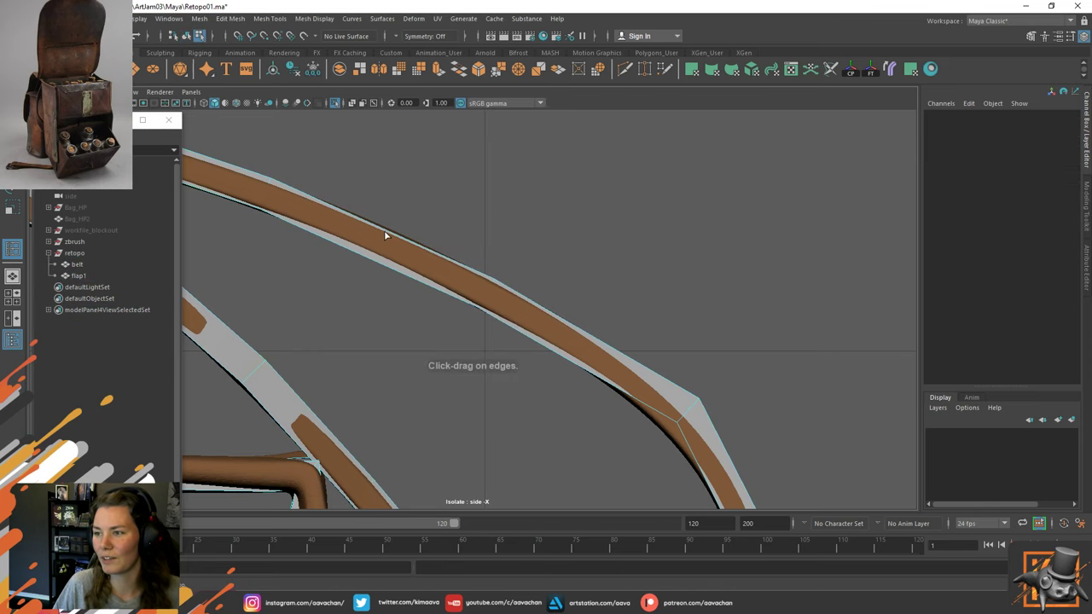
{"action": "left_click", "coordinate": [384, 231]}
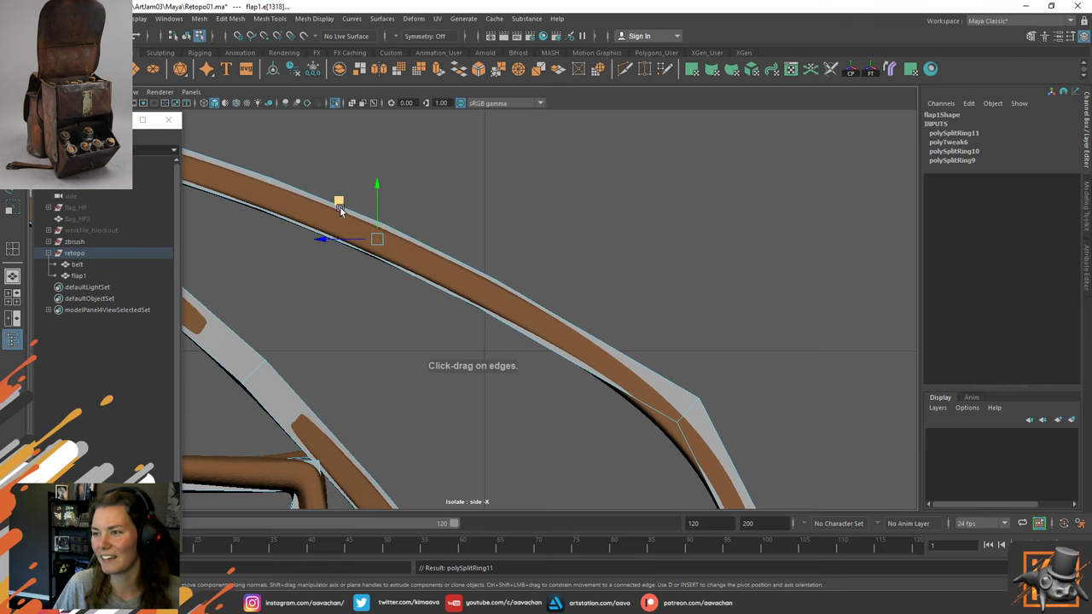
{"action": "left_click_drag", "start_coordinate": [340, 206], "coordinate": [340, 207]}
Examine the edge loop spacing and fit of flap1 against the sculpt along the upper and middle folds.
{"action": "middle_click_drag", "start_coordinate": [681, 323], "coordinate": [664, 290], "text": "alt"}
{"action": "right_click_drag", "start_coordinate": [664, 290], "coordinate": [367, 242], "text": "alt"}
{"action": "middle_click_drag", "start_coordinate": [367, 243], "coordinate": [656, 334], "text": "alt"}
{"action": "middle_click_drag", "start_coordinate": [403, 235], "coordinate": [655, 256], "text": "alt"}
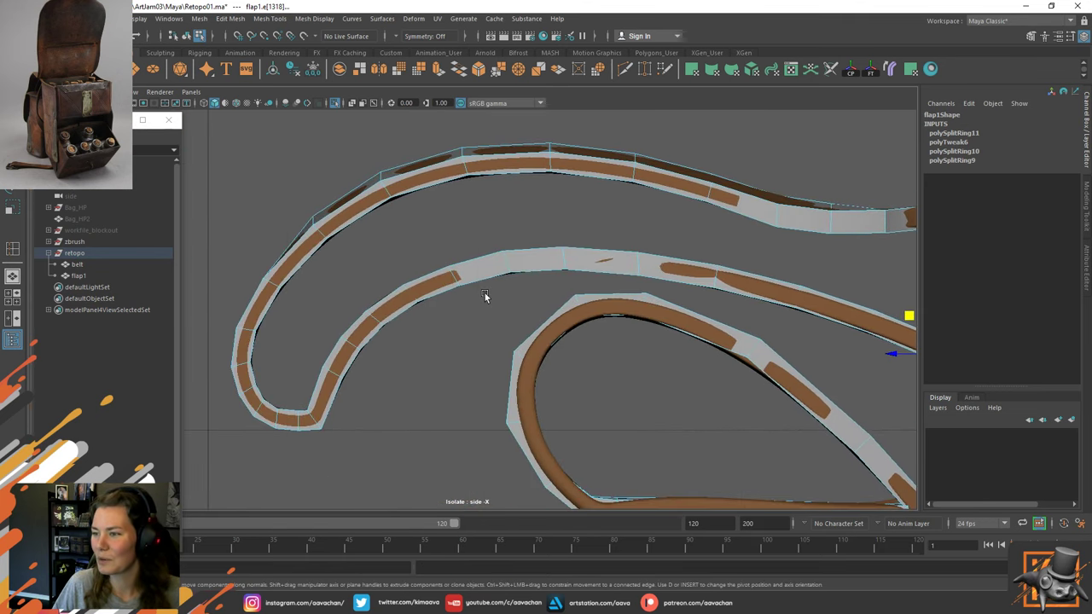
{"action": "scroll", "coordinate": [485, 292], "scroll_direction": "up", "scroll_amount": 8}
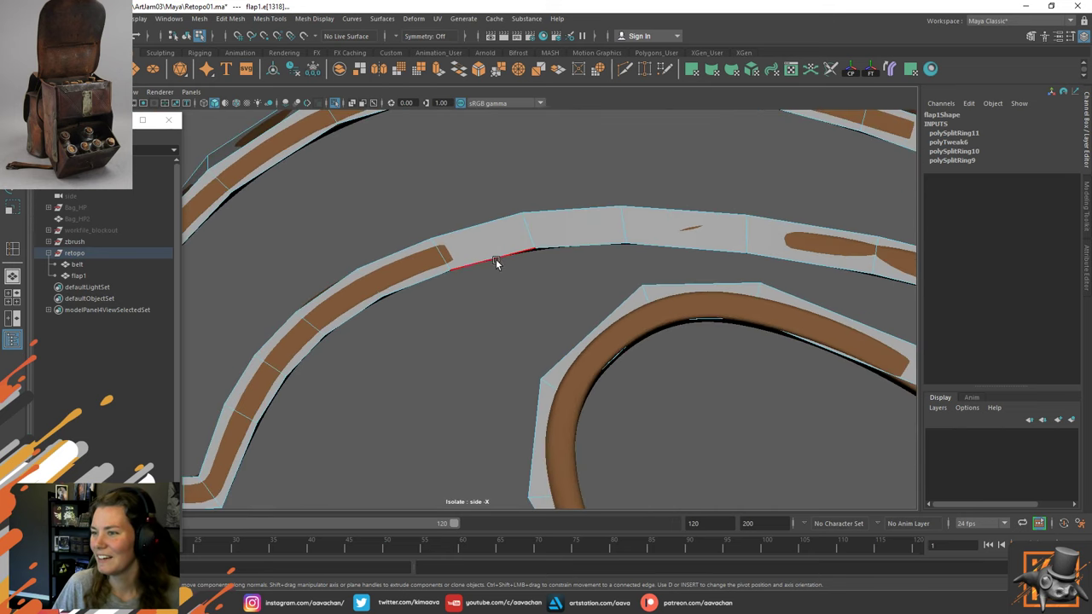
{"action": "right_click_drag", "start_coordinate": [496, 259], "coordinate": [439, 255], "text": "alt"}
{"action": "middle_click_drag", "start_coordinate": [405, 232], "coordinate": [302, 263], "text": "alt"}
{"action": "middle_click_drag", "start_coordinate": [485, 232], "coordinate": [288, 244], "text": "alt"}
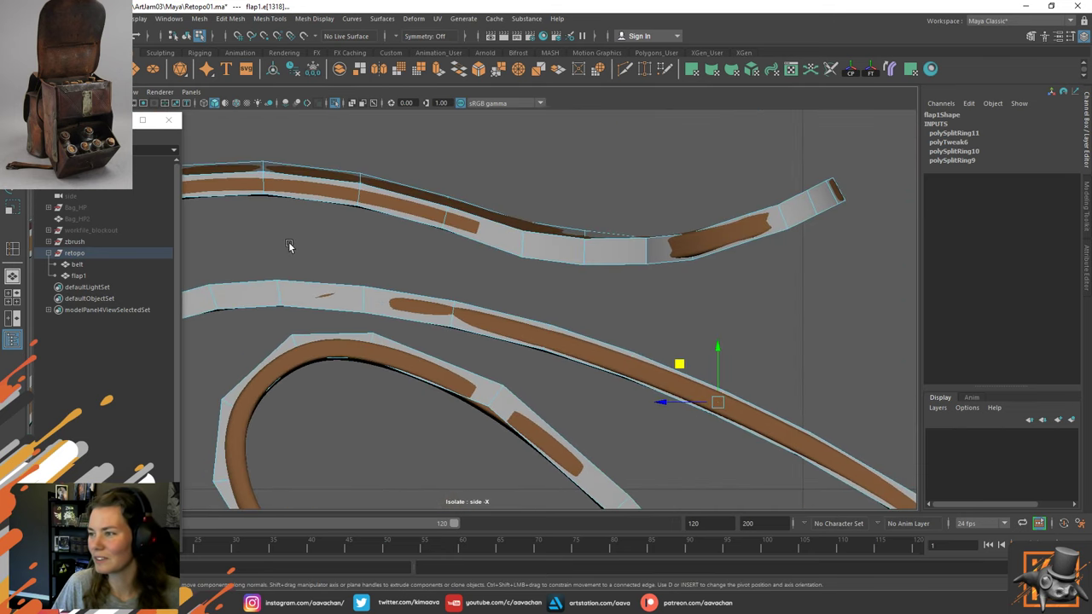
{"action": "middle_click_drag", "start_coordinate": [518, 239], "coordinate": [755, 241], "text": "alt"}
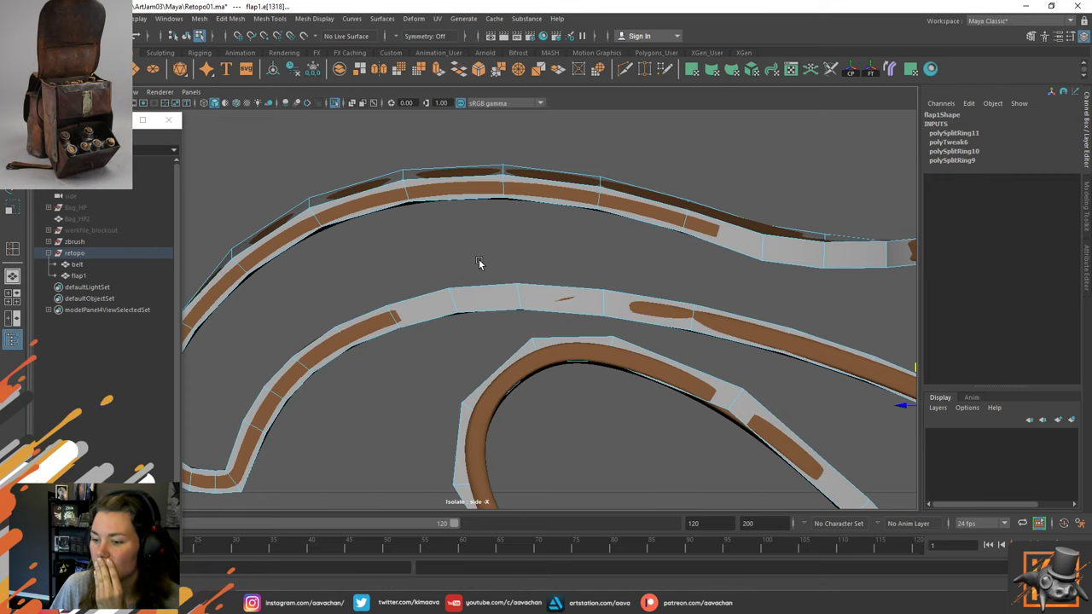
{"action": "scroll", "coordinate": [479, 261], "scroll_direction": "down", "scroll_amount": 2}
{"action": "middle_click_drag", "start_coordinate": [707, 282], "coordinate": [428, 275], "text": "alt"}
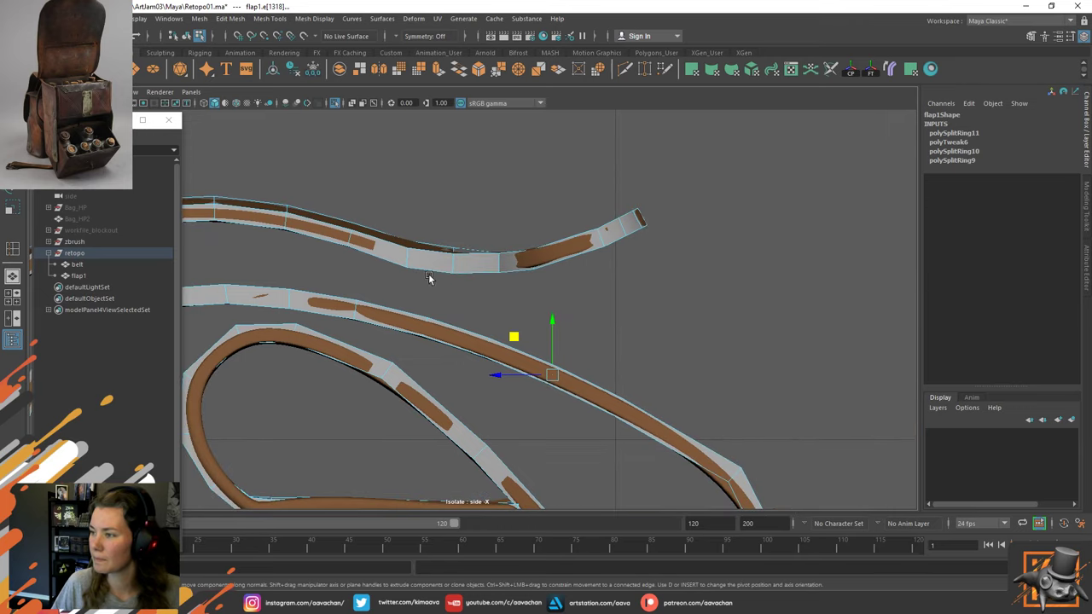
Insert an edge loop on the lower end of the descending slope, just before flap1's rounded outer bend.
{"action": "middle_click_drag", "start_coordinate": [545, 375], "coordinate": [527, 242], "text": "alt"}
{"action": "middle_click_drag", "start_coordinate": [641, 329], "coordinate": [484, 269], "text": "alt"}
{"action": "scroll", "coordinate": [621, 268], "scroll_direction": "up", "scroll_amount": 2}
{"action": "right_click", "coordinate": [660, 211]}
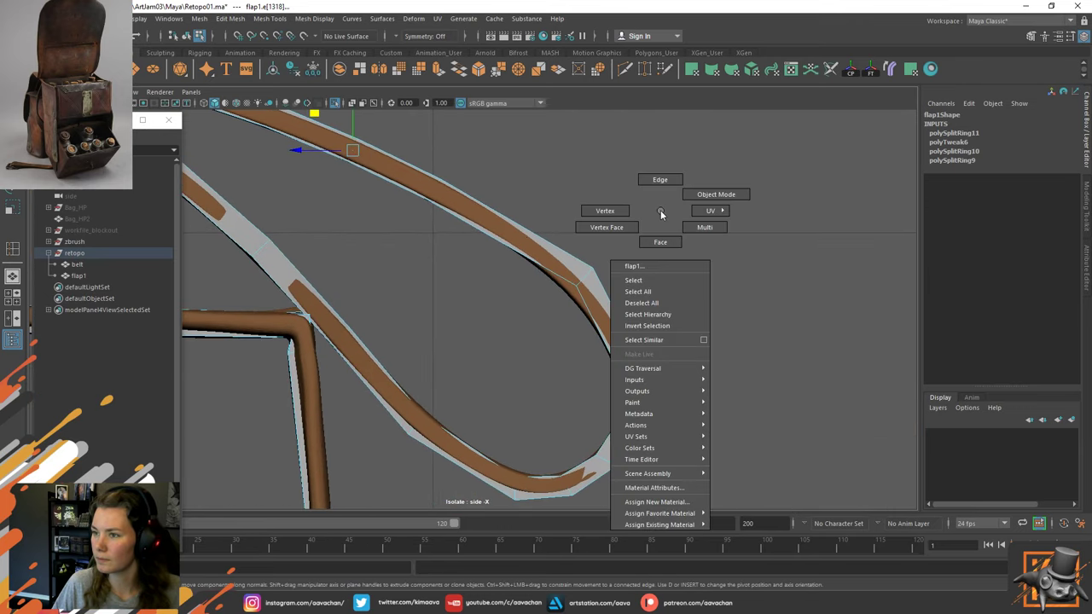
{"action": "right_click_drag", "start_coordinate": [660, 211], "coordinate": [672, 191]}
{"action": "right_click_drag", "start_coordinate": [511, 208], "coordinate": [450, 227], "text": "shift"}
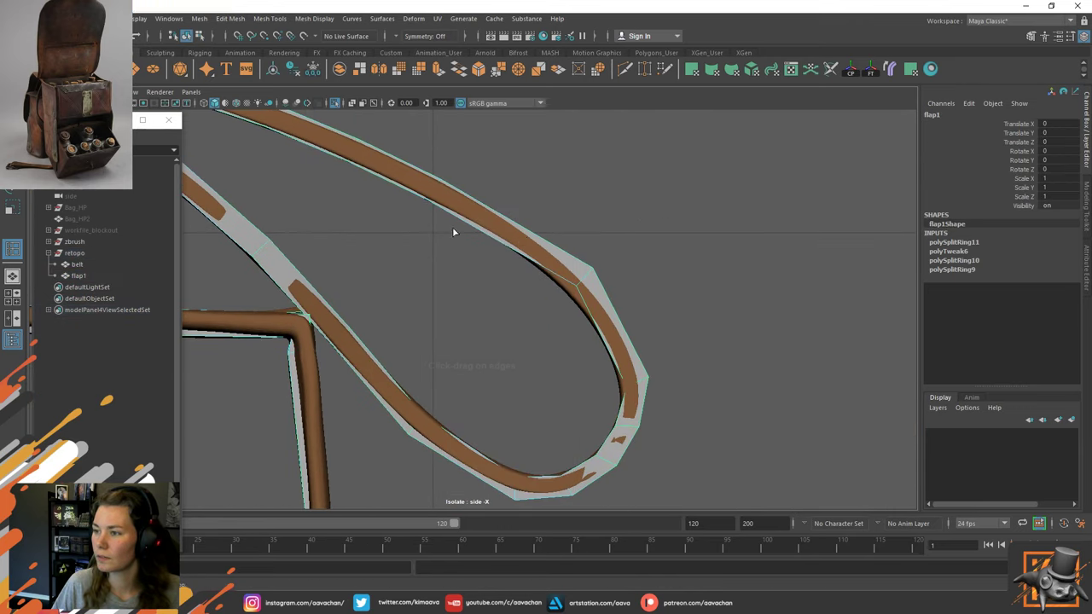
{"action": "left_click", "coordinate": [513, 226]}
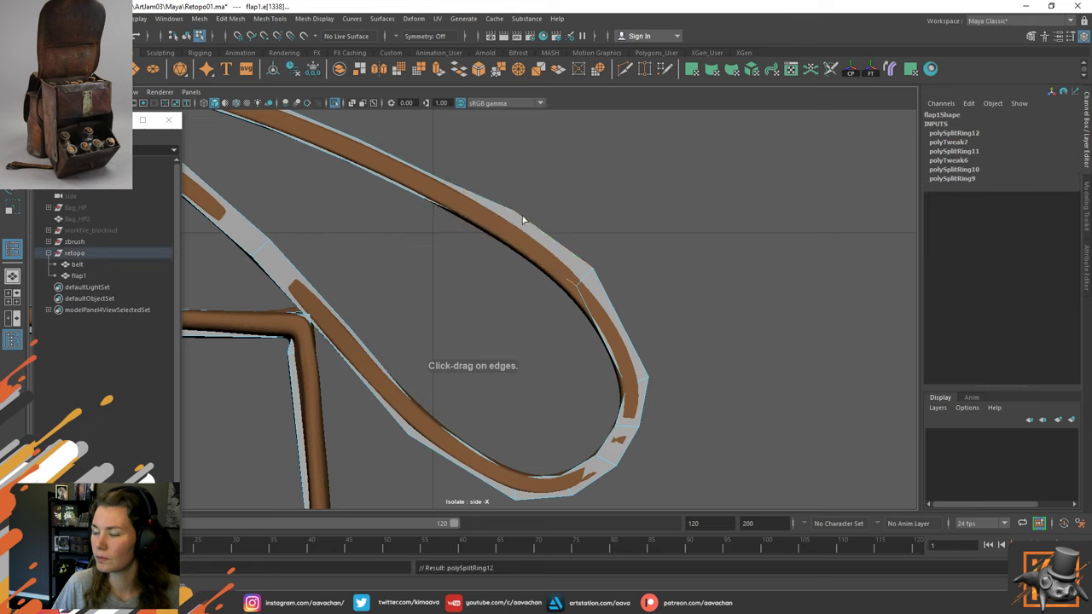
Move the new loop's vertices and the vertex group at the start of the outer bend inward onto the sculpted flap.
{"action": "key", "text": "w"}
{"action": "right_click_drag", "start_coordinate": [565, 179], "coordinate": [522, 174]}
{"action": "mouse_move", "coordinate": [471, 174]}
{"action": "left_mouse_down"}
{"action": "mouse_move", "coordinate": [548, 259]}
{"action": "mouse_move", "coordinate": [468, 189]}
{"action": "left_mouse_up"}
{"action": "middle_click_drag", "start_coordinate": [468, 191], "coordinate": [463, 191]}
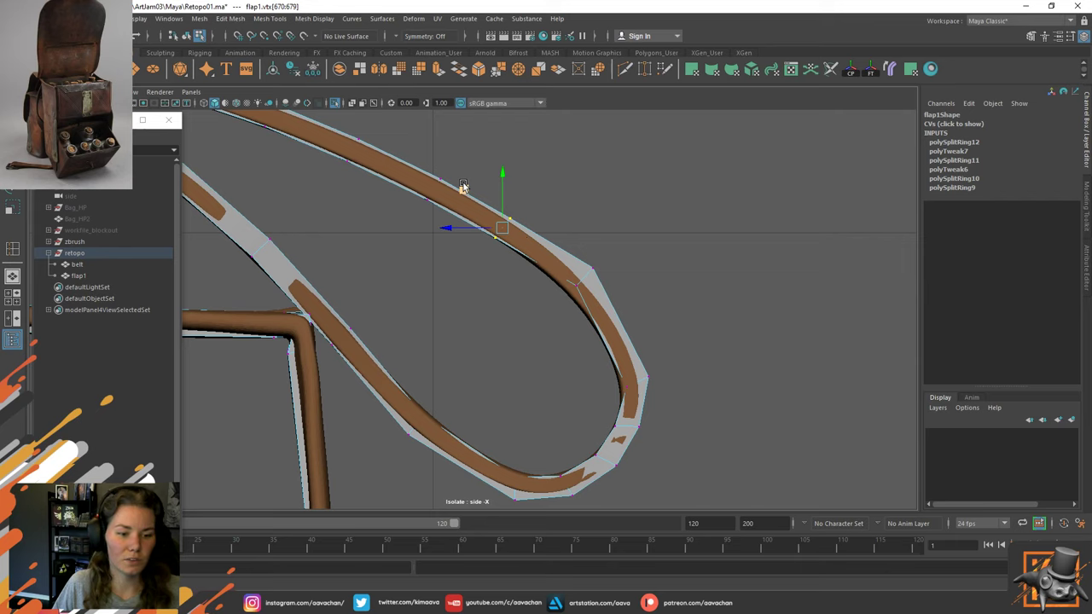
{"action": "left_click_drag", "start_coordinate": [651, 241], "coordinate": [554, 323]}
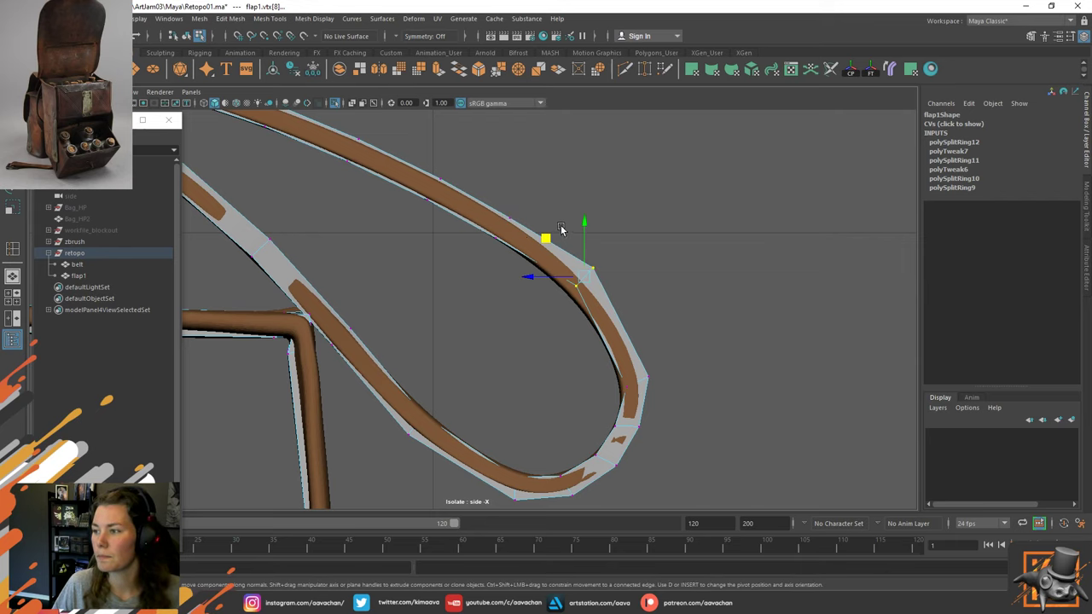
{"action": "middle_click_drag", "start_coordinate": [541, 239], "coordinate": [544, 250]}
{"action": "left_click_drag", "start_coordinate": [543, 252], "coordinate": [538, 254]}
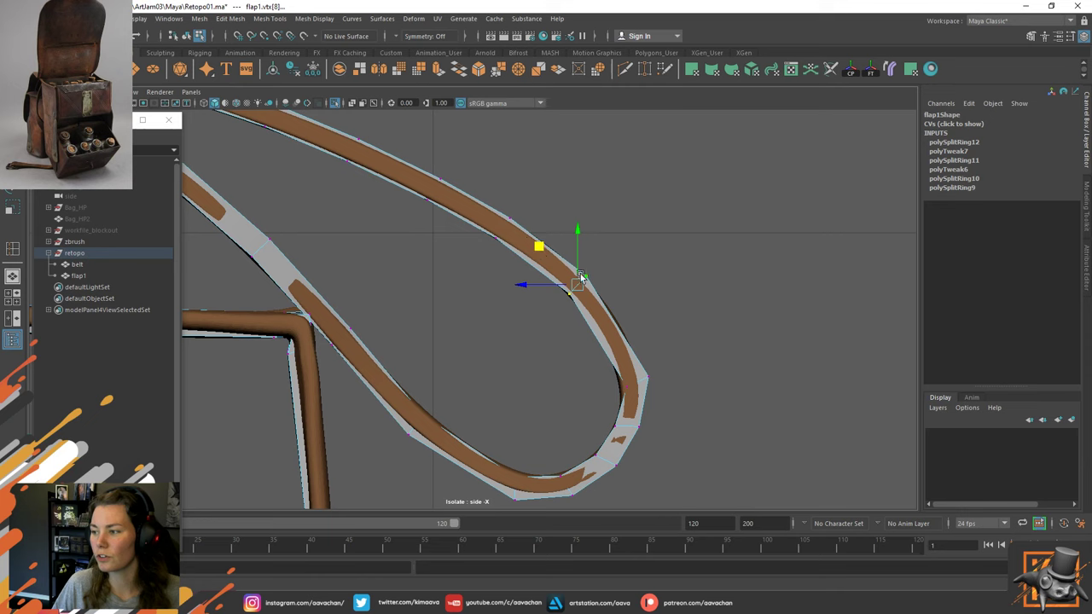
Rotate and move the vertex group at the outermost point of the bend so it follows the sculpted curve.
{"action": "middle_click_drag", "start_coordinate": [667, 331], "coordinate": [577, 275], "text": "alt"}
{"action": "left_click_drag", "start_coordinate": [504, 299], "coordinate": [587, 339]}
{"action": "key", "text": "e"}
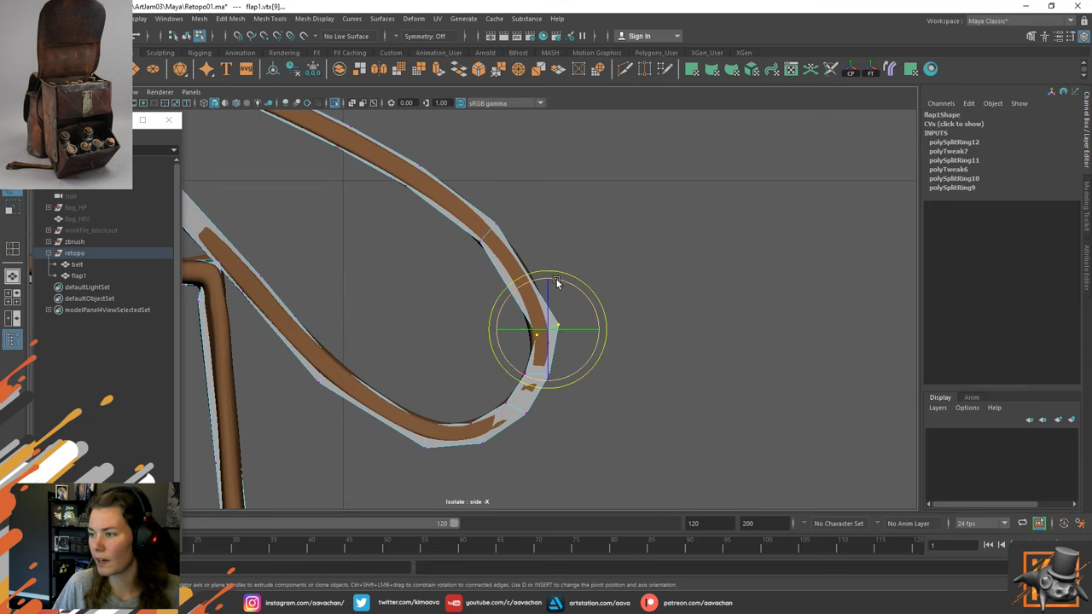
{"action": "left_click_drag", "start_coordinate": [559, 280], "coordinate": [500, 285]}
{"action": "key", "text": "w"}
{"action": "middle_click_drag", "start_coordinate": [500, 285], "coordinate": [500, 278]}
{"action": "key", "text": "F8"}
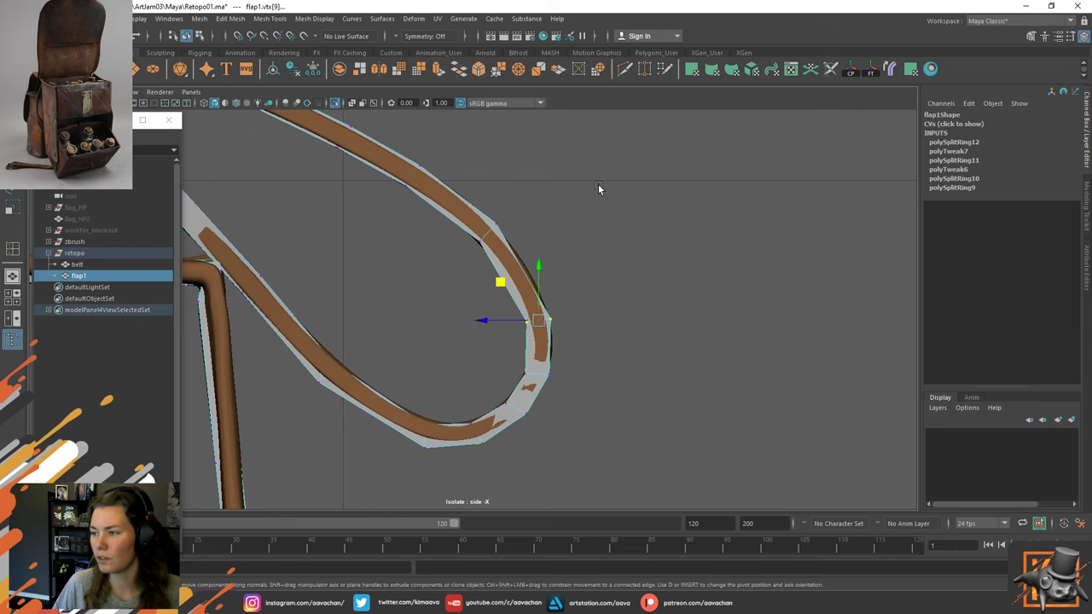
{"action": "right_click_drag", "start_coordinate": [580, 221], "coordinate": [511, 236], "text": "shift"}
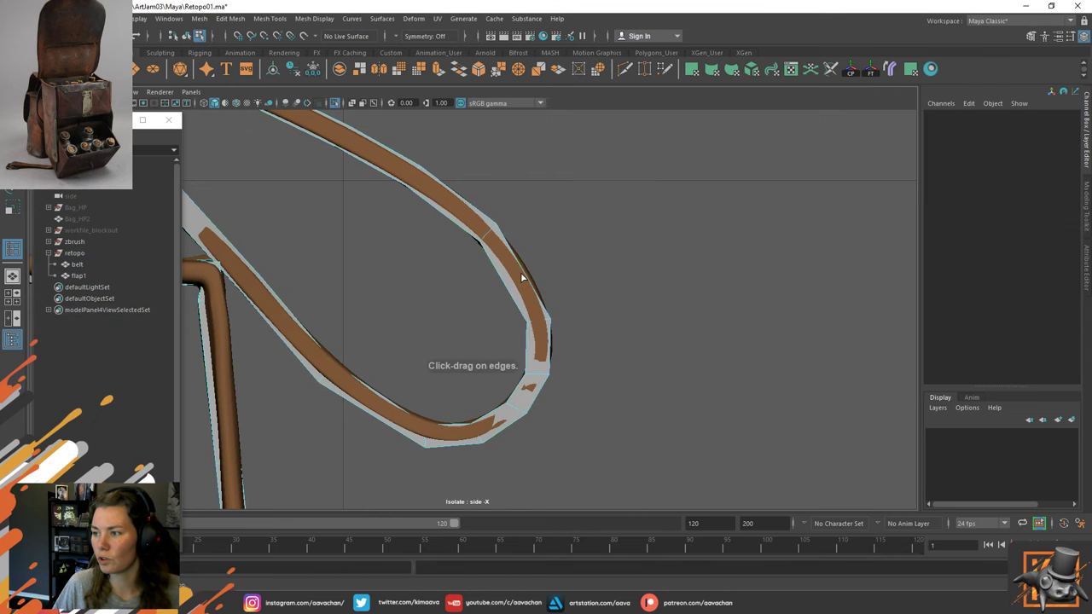
{"action": "left_click", "coordinate": [522, 272]}
{"action": "left_click", "coordinate": [552, 259]}
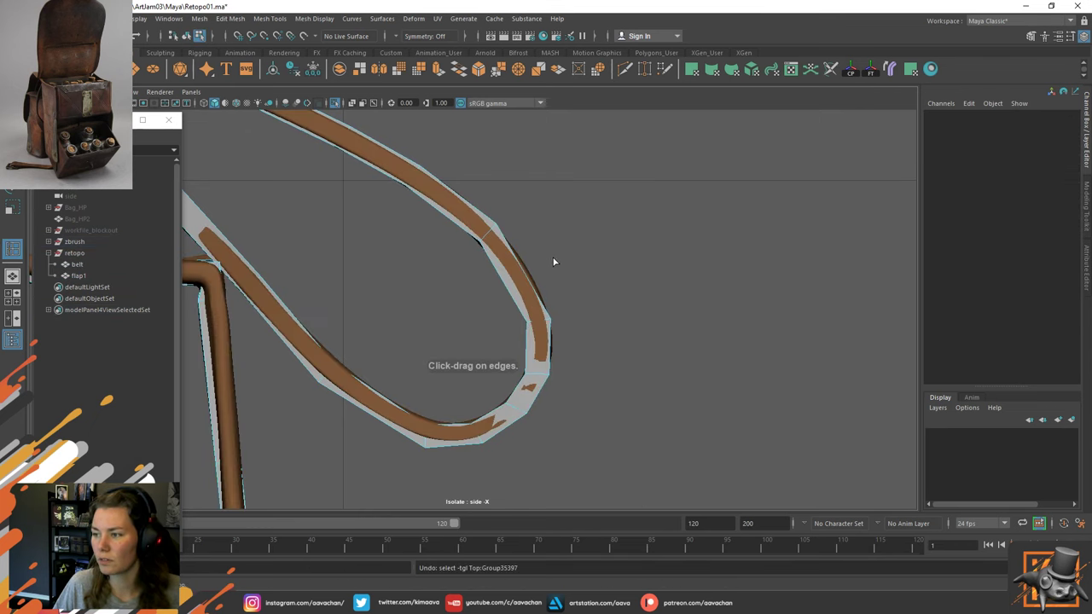
Return flap1 to object mode and delete its construction history.
{"action": "right_click", "coordinate": [494, 278]}
{"action": "right_click_drag", "start_coordinate": [493, 275], "coordinate": [586, 211]}
{"action": "key", "text": "alt+shift+d"}
Insert an edge loop between the start and the outermost point of the bend, then clear flap1's construction history again.
{"action": "right_click_drag", "start_coordinate": [464, 266], "coordinate": [398, 283], "text": "shift"}
{"action": "left_click", "coordinate": [502, 279]}
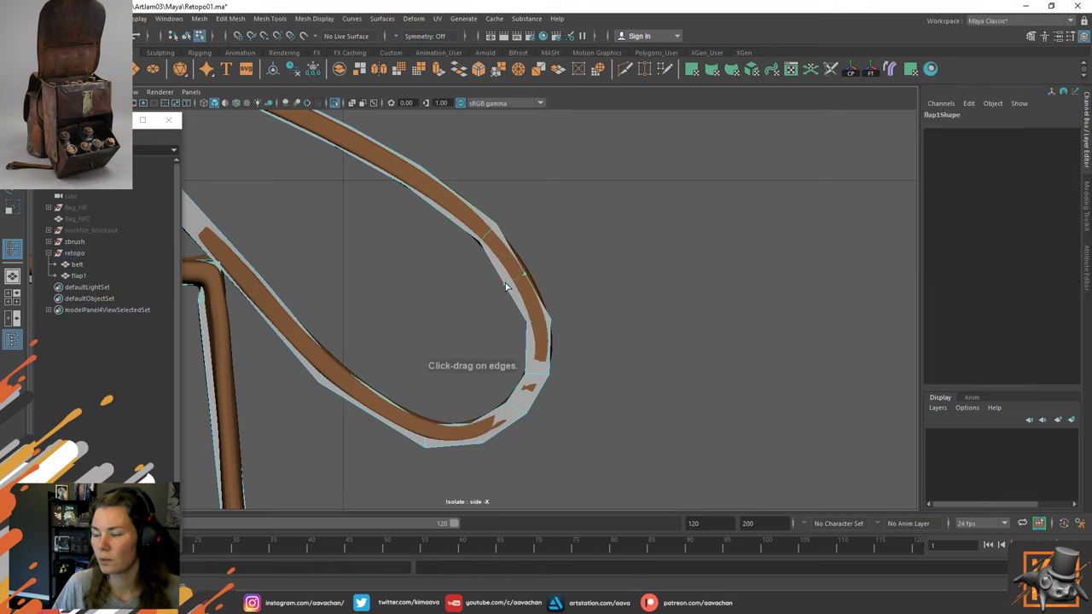
{"action": "left_click_drag", "start_coordinate": [505, 284], "coordinate": [506, 283]}
{"action": "key", "text": "w"}
{"action": "left_click", "coordinate": [548, 261]}
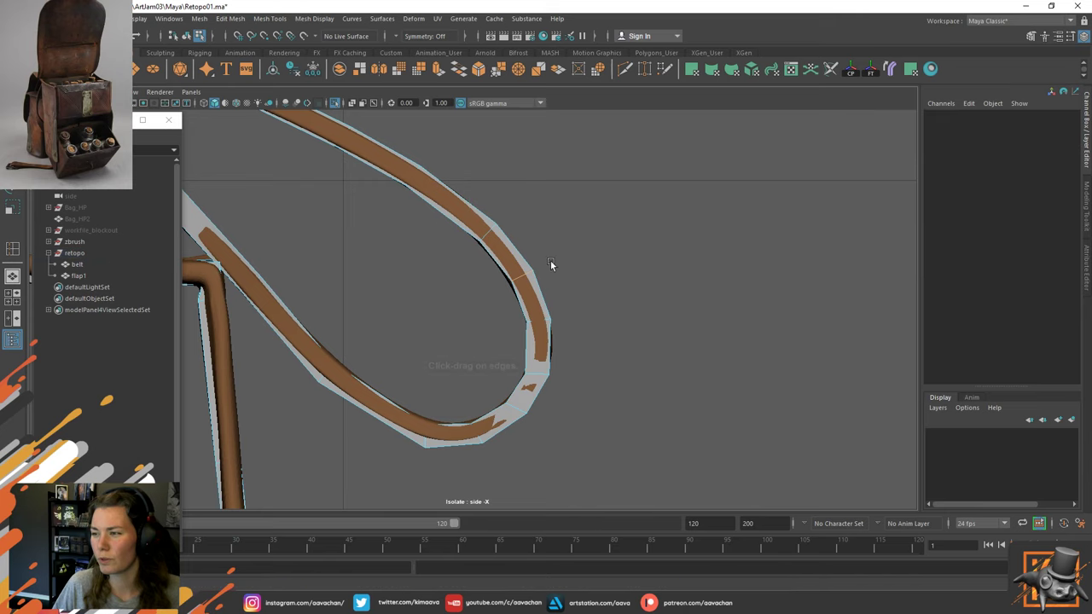
{"action": "left_click", "coordinate": [519, 273]}
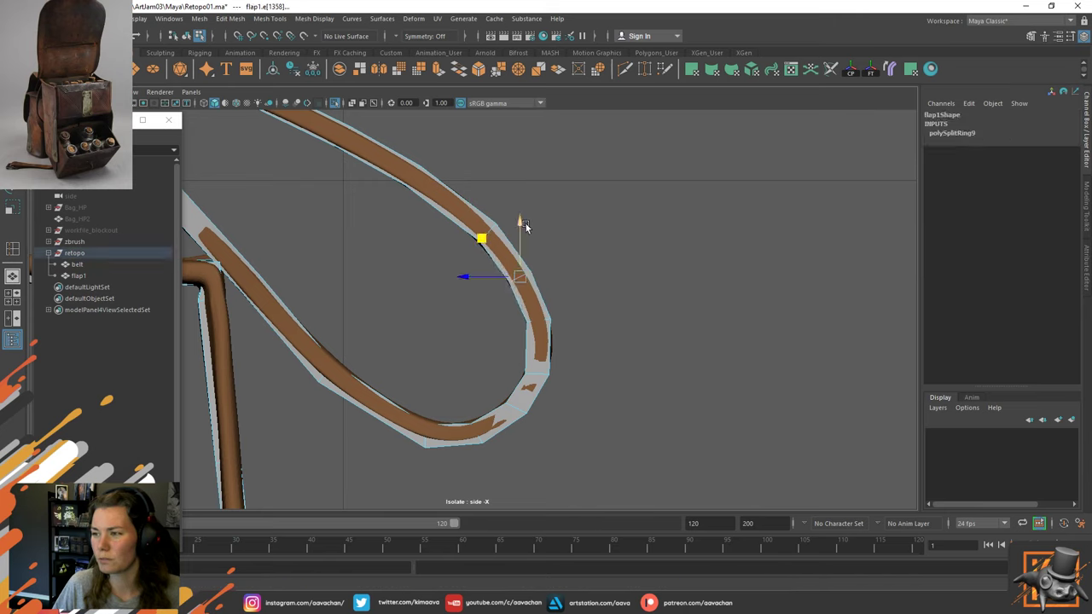
{"action": "key", "text": "F8"}
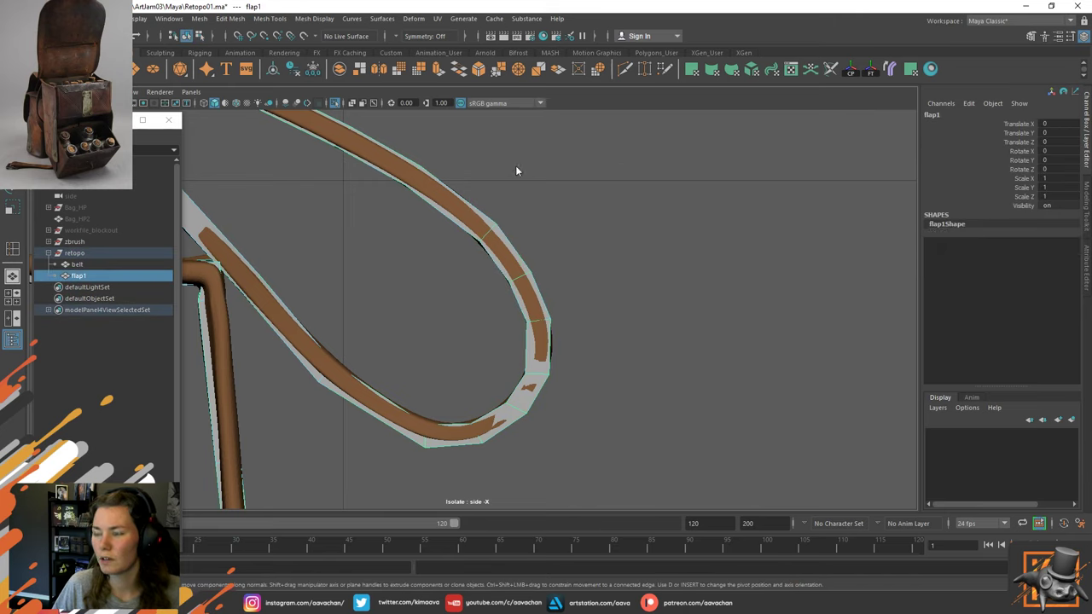
Rotate the vertex group just before the outer bend slightly to square it to the sculpted flap.
{"action": "right_click_drag", "start_coordinate": [515, 167], "coordinate": [459, 163]}
{"action": "left_click_drag", "start_coordinate": [383, 140], "coordinate": [446, 187]}
{"action": "key", "text": "e"}
{"action": "left_click_drag", "start_coordinate": [453, 144], "coordinate": [449, 143]}
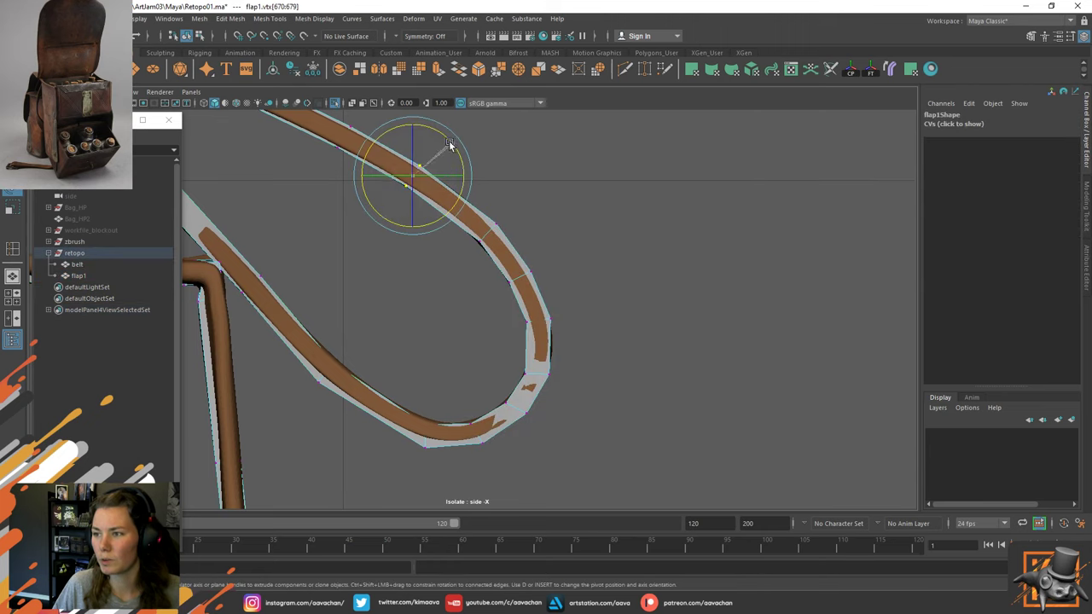
{"action": "key", "text": "w"}
{"action": "left_click", "coordinate": [522, 181]}
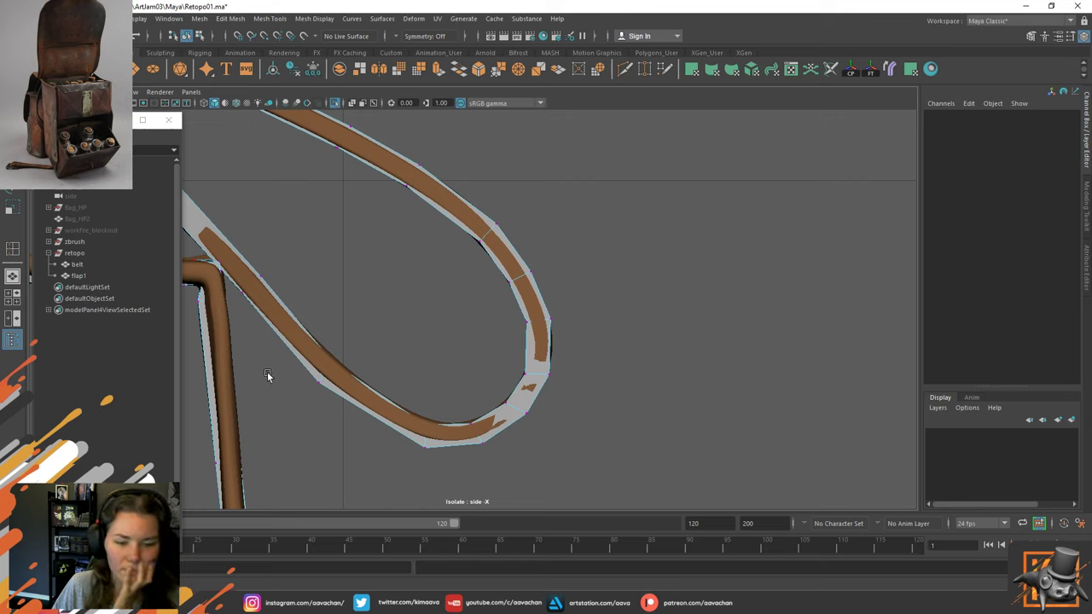
Move the vertex groups at the bend's upper start and around its outermost point to follow the sculpted curve.
{"action": "left_click_drag", "start_coordinate": [541, 170], "coordinate": [469, 252]}
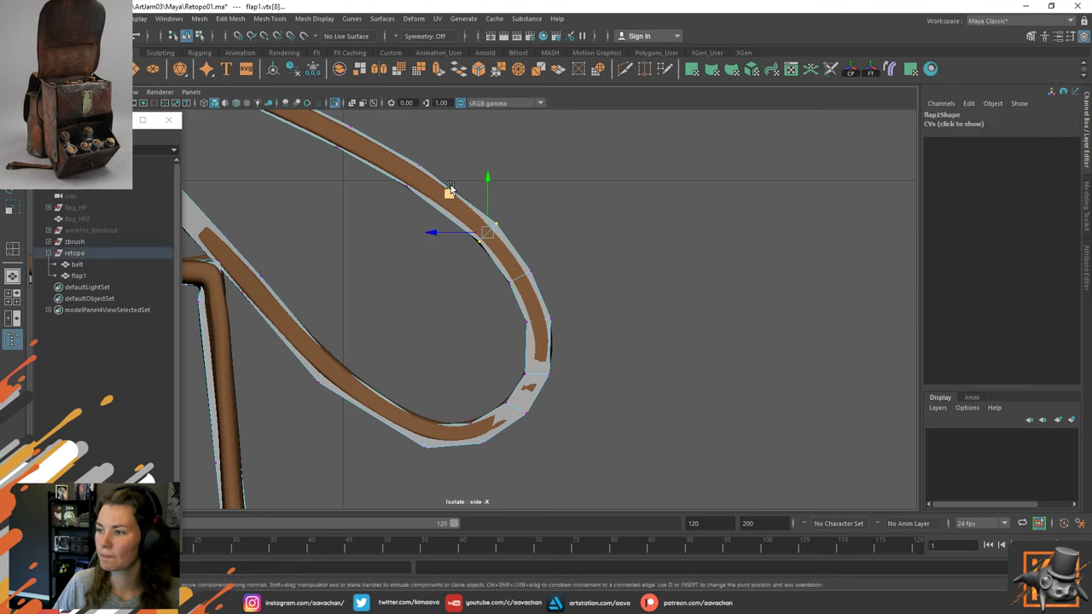
{"action": "left_click_drag", "start_coordinate": [449, 197], "coordinate": [438, 187]}
{"action": "middle_click_drag", "start_coordinate": [624, 295], "coordinate": [579, 248], "text": "alt"}
{"action": "left_click_drag", "start_coordinate": [474, 256], "coordinate": [483, 262]}
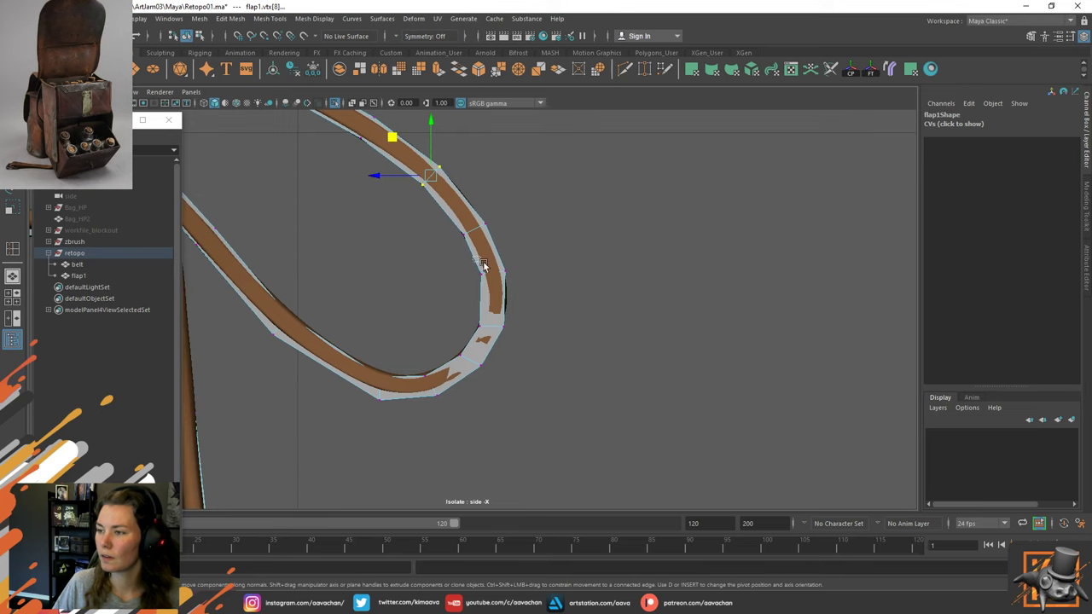
{"action": "left_click", "coordinate": [483, 265]}
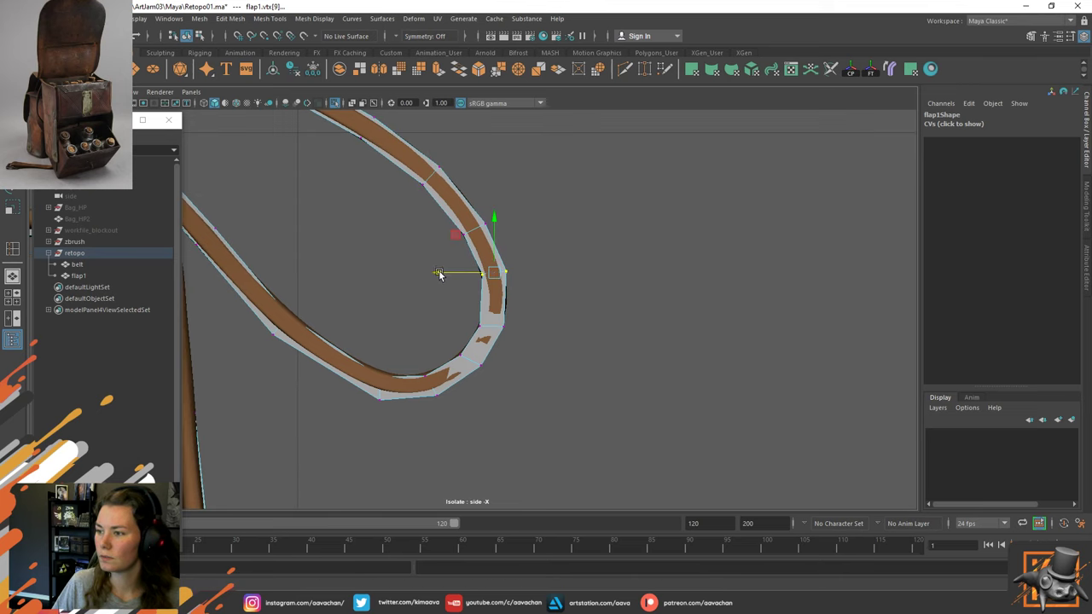
Rotate the vertex group just past the bend's outermost point slightly to square it to the sculpted flap.
{"action": "left_click_drag", "start_coordinate": [439, 312], "coordinate": [555, 341]}
{"action": "key", "text": "e"}
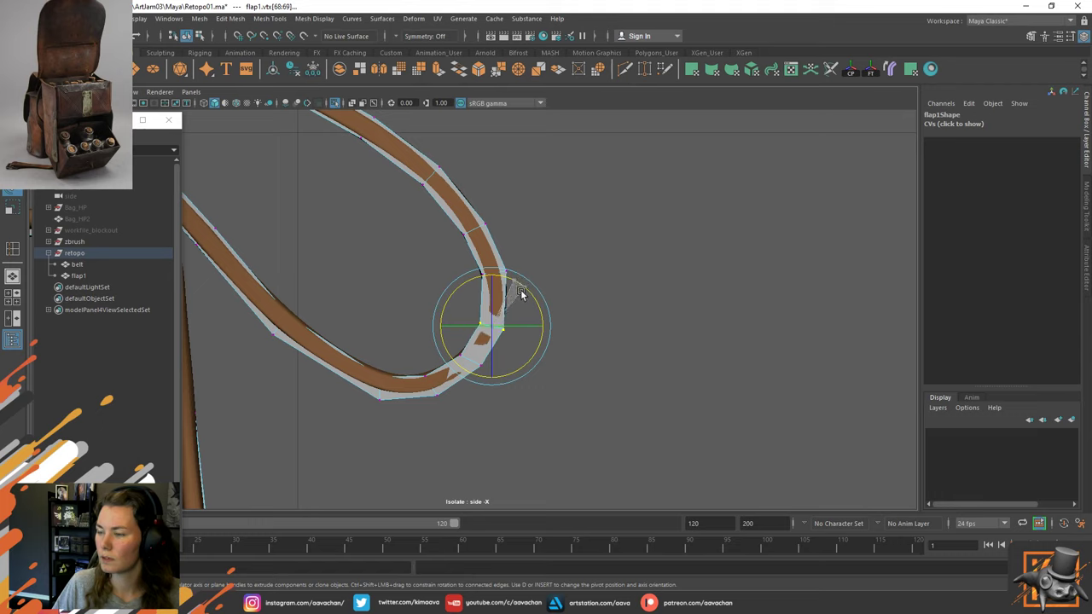
{"action": "left_click_drag", "start_coordinate": [521, 291], "coordinate": [520, 295]}
{"action": "key", "text": "w"}
Rotate the vertex group near the bottom of the bend and fit the neighbouring bottom groups to the sculpt.
{"action": "left_click_drag", "start_coordinate": [408, 364], "coordinate": [444, 407]}
{"action": "key", "text": "e"}
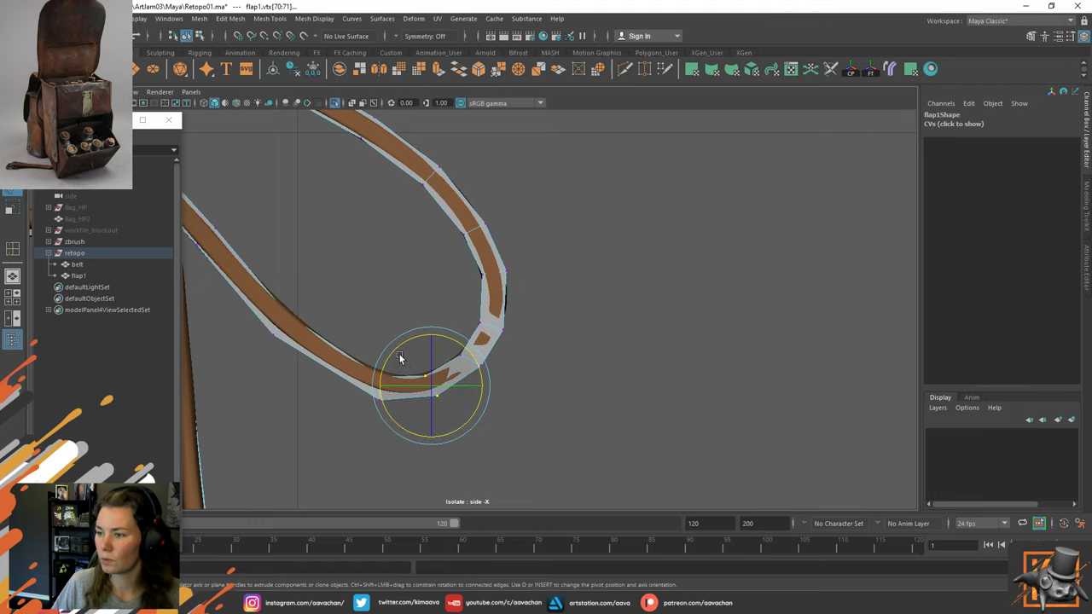
{"action": "left_click_drag", "start_coordinate": [399, 354], "coordinate": [393, 421]}
{"action": "key", "text": "w"}
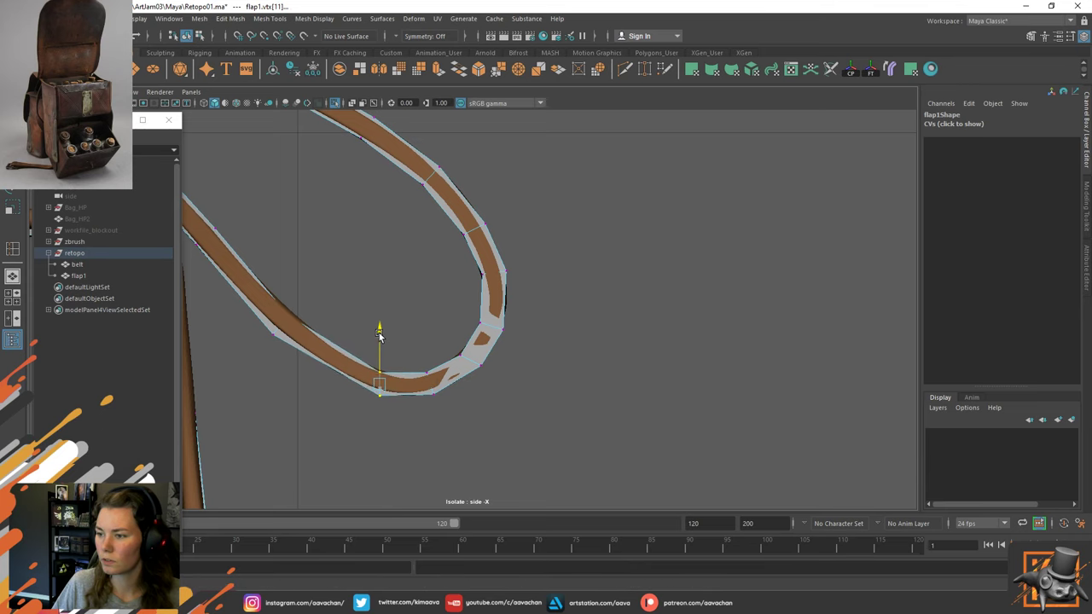
{"action": "middle_click_drag", "start_coordinate": [325, 297], "coordinate": [383, 307], "text": "alt"}
{"action": "mouse_move", "coordinate": [298, 296]}
{"action": "left_mouse_down"}
{"action": "mouse_move", "coordinate": [359, 351]}
{"action": "mouse_move", "coordinate": [306, 295]}
{"action": "left_mouse_up"}
Insert an edge loop on flap1 in the run between the bottom of the bend and the diagonal section.
{"action": "right_click_drag", "start_coordinate": [403, 275], "coordinate": [449, 251]}
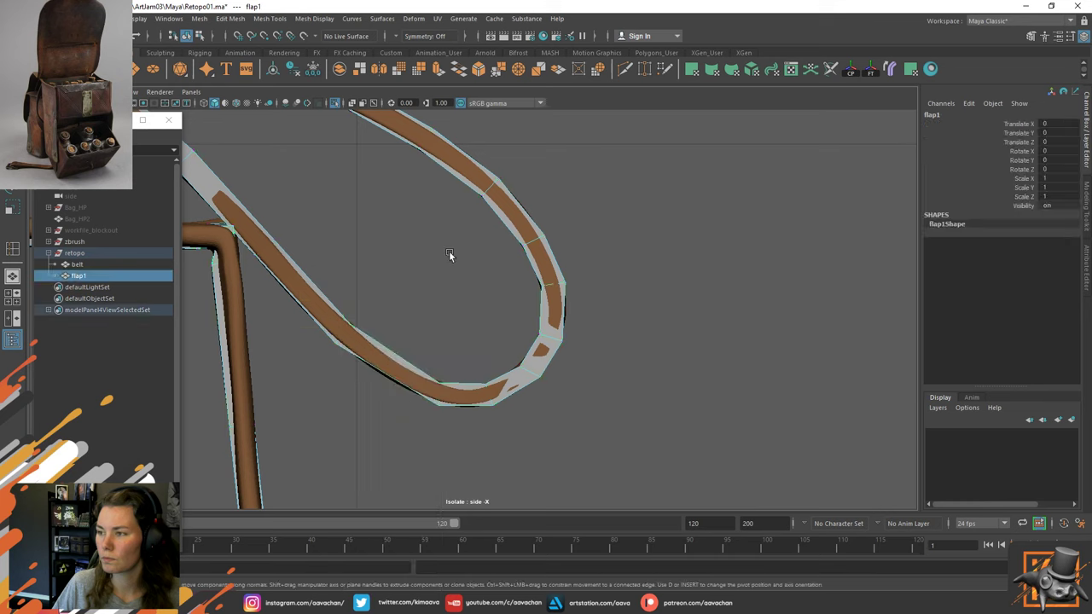
{"action": "right_click_drag", "start_coordinate": [428, 296], "coordinate": [358, 306], "text": "shift"}
{"action": "left_click", "coordinate": [390, 350]}
{"action": "key", "text": "w"}
{"action": "mouse_move", "coordinate": [356, 333]}
{"action": "left_mouse_down"}
{"action": "mouse_move", "coordinate": [411, 396]}
{"action": "mouse_move", "coordinate": [348, 326]}
{"action": "left_mouse_up"}
{"action": "left_click", "coordinate": [466, 351]}
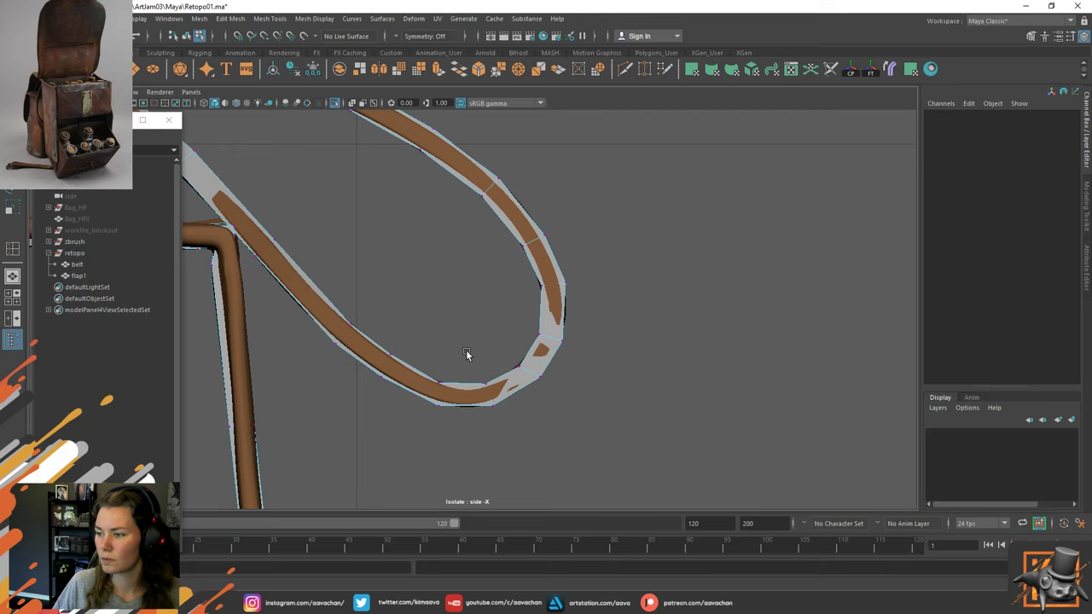
{"action": "left_click", "coordinate": [437, 390]}
{"action": "key", "text": "e"}
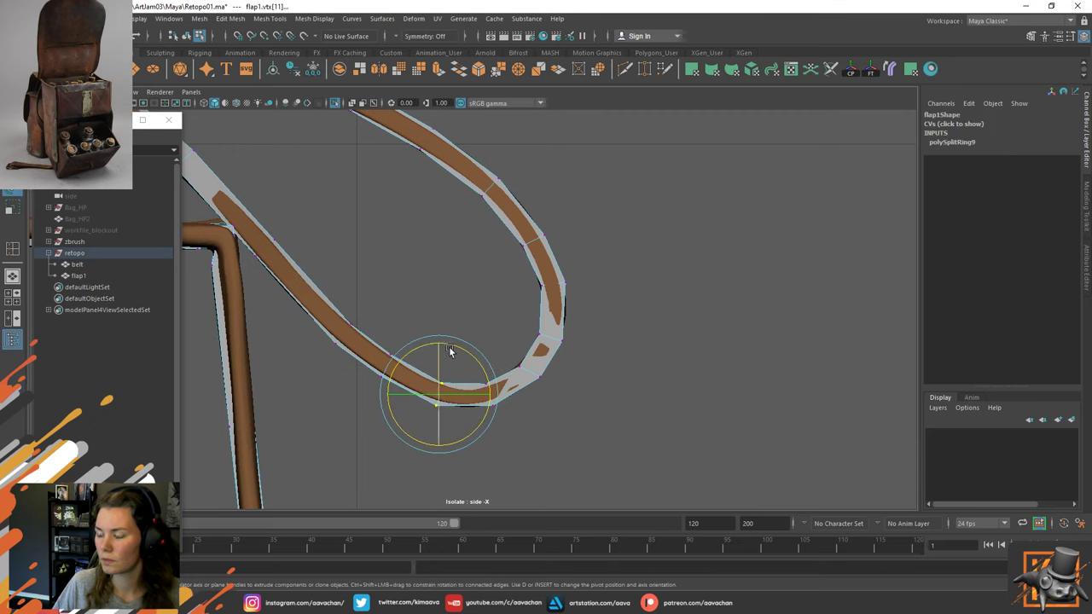
{"action": "key", "text": "w"}
{"action": "left_click", "coordinate": [415, 277]}
Move the two vertex groups along the diagonal section above the box corner so they sit over the sculpted flap.
{"action": "middle_click_drag", "start_coordinate": [330, 244], "coordinate": [492, 374], "text": "alt"}
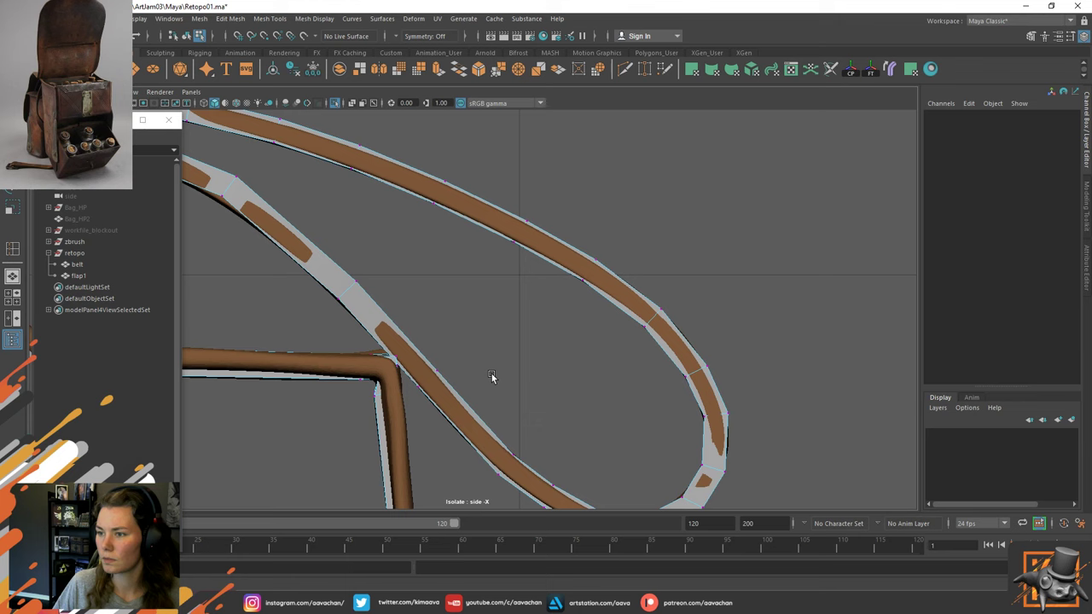
{"action": "left_click", "coordinate": [344, 291]}
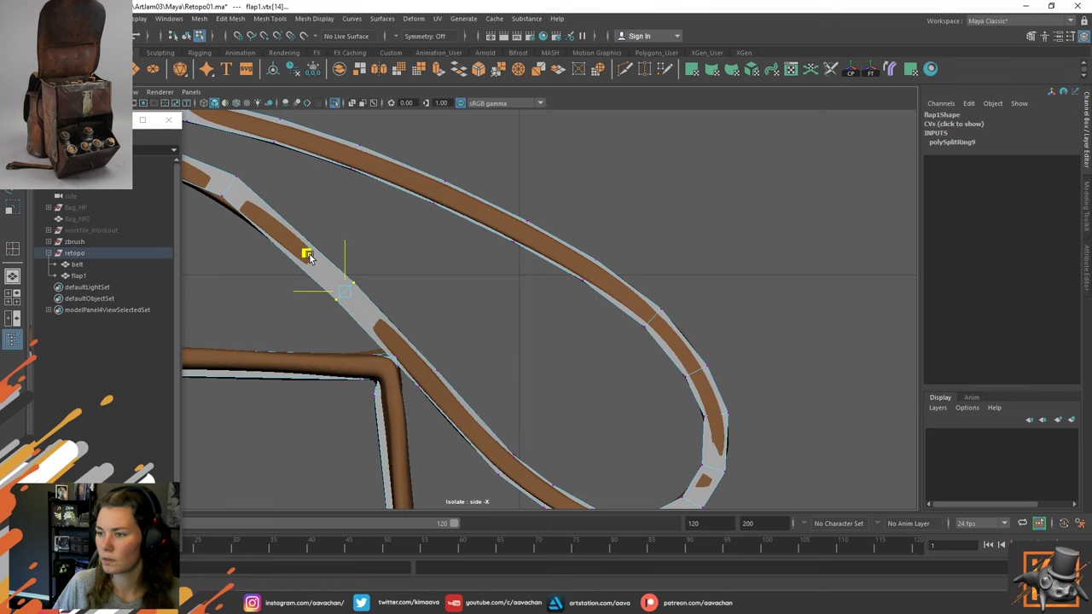
{"action": "middle_click_drag", "start_coordinate": [228, 234], "coordinate": [406, 308], "text": "alt"}
{"action": "left_click_drag", "start_coordinate": [429, 235], "coordinate": [360, 289]}
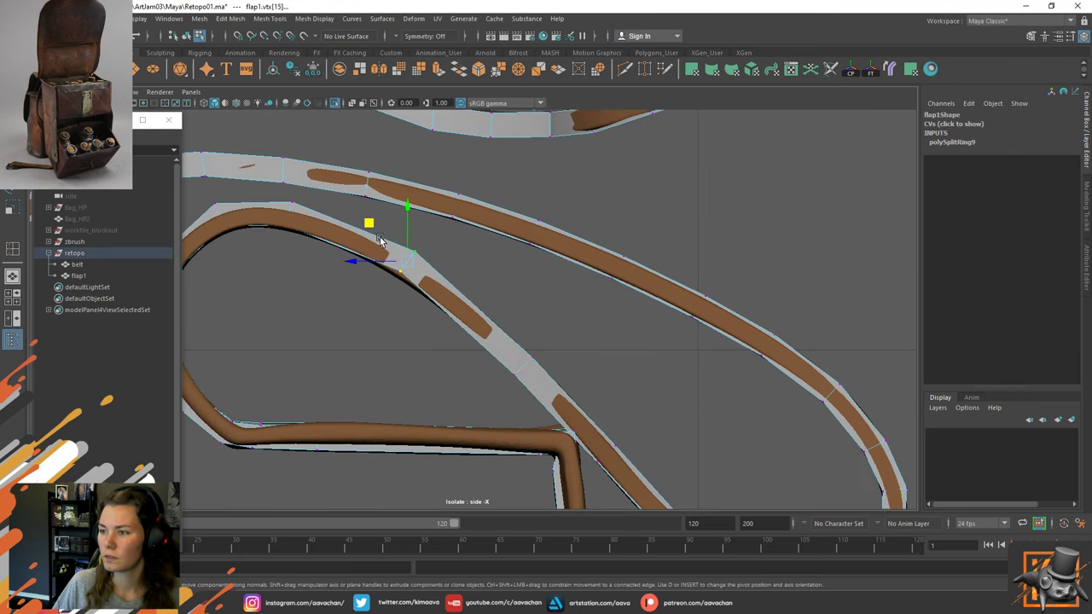
{"action": "left_click_drag", "start_coordinate": [369, 223], "coordinate": [365, 228]}
Insert one edge loop midway along the diagonal section and another on the adjoining upper slope of the inner fold.
{"action": "right_click_drag", "start_coordinate": [465, 259], "coordinate": [548, 216]}
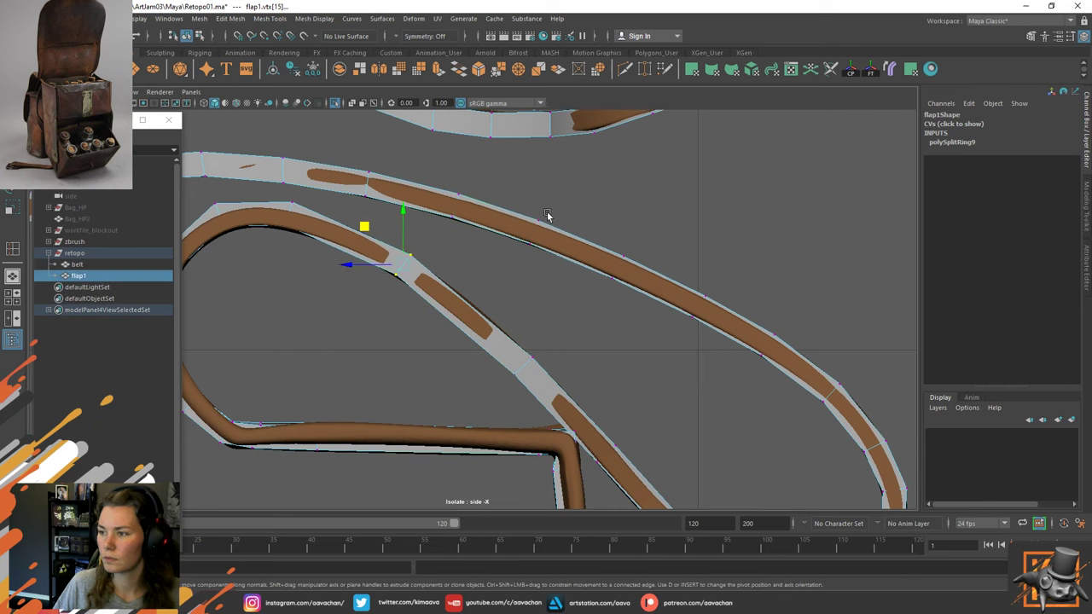
{"action": "right_click_drag", "start_coordinate": [500, 277], "coordinate": [453, 297], "text": "shift"}
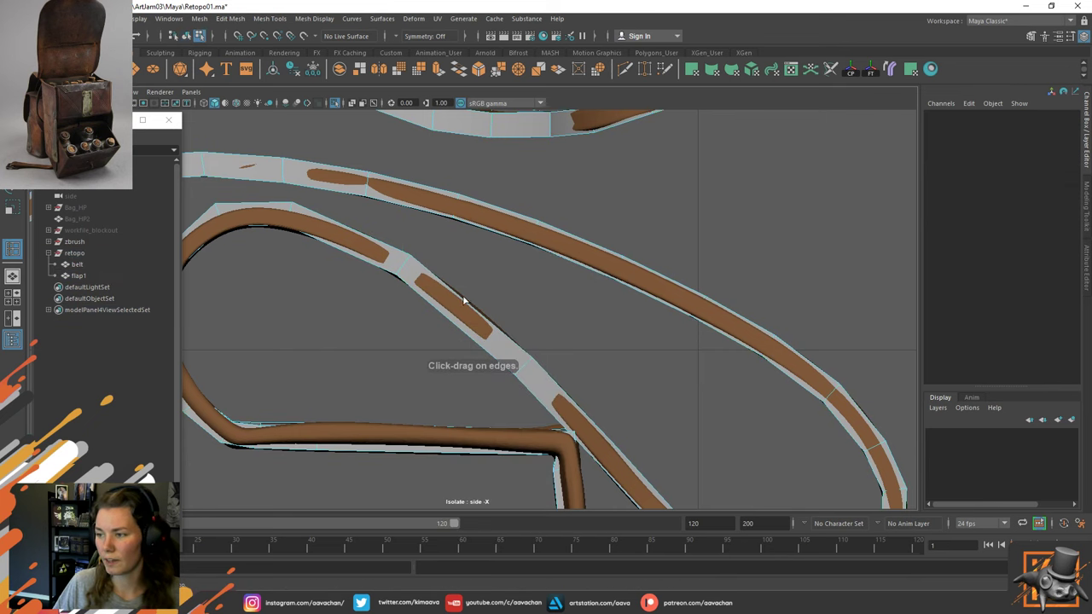
{"action": "left_click", "coordinate": [468, 304]}
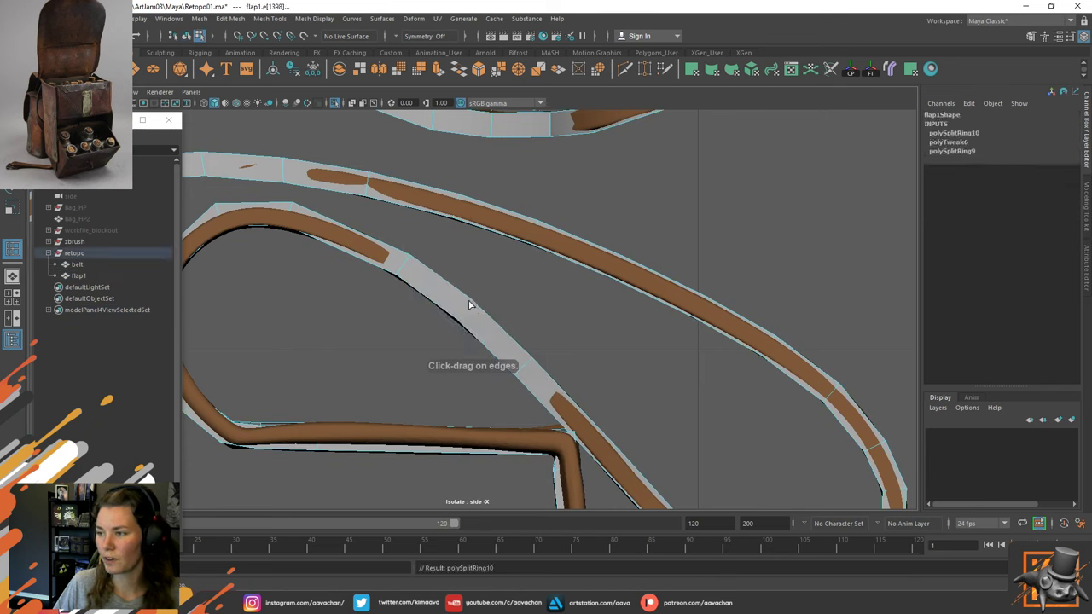
{"action": "left_click", "coordinate": [348, 229]}
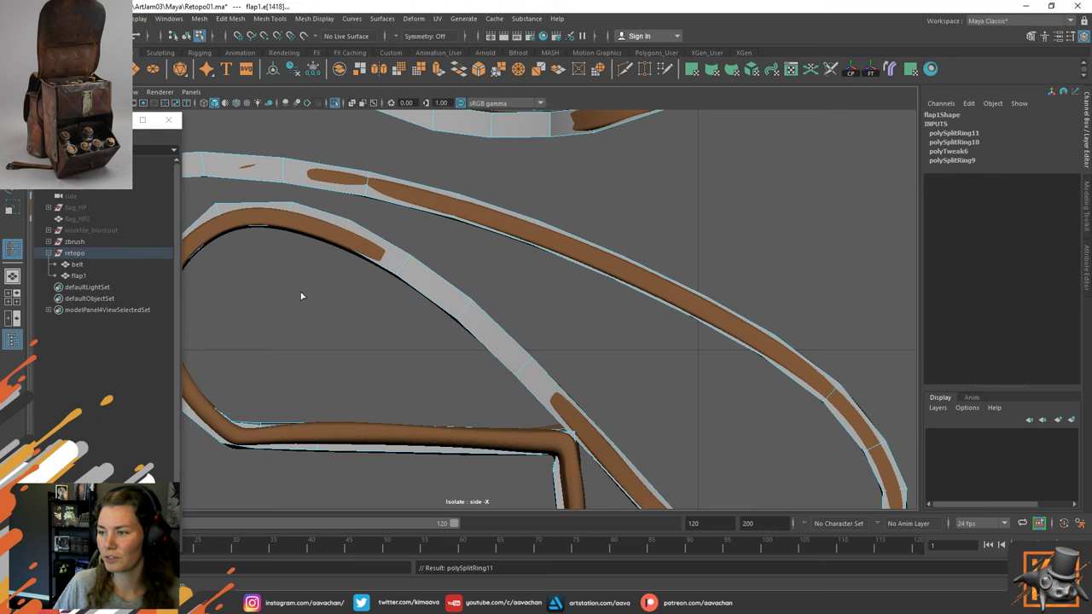
Insert four more edge loops around the rounded end of the inner fold, then return to vertex editing.
{"action": "scroll", "coordinate": [420, 336], "scroll_direction": "down", "scroll_amount": 2}
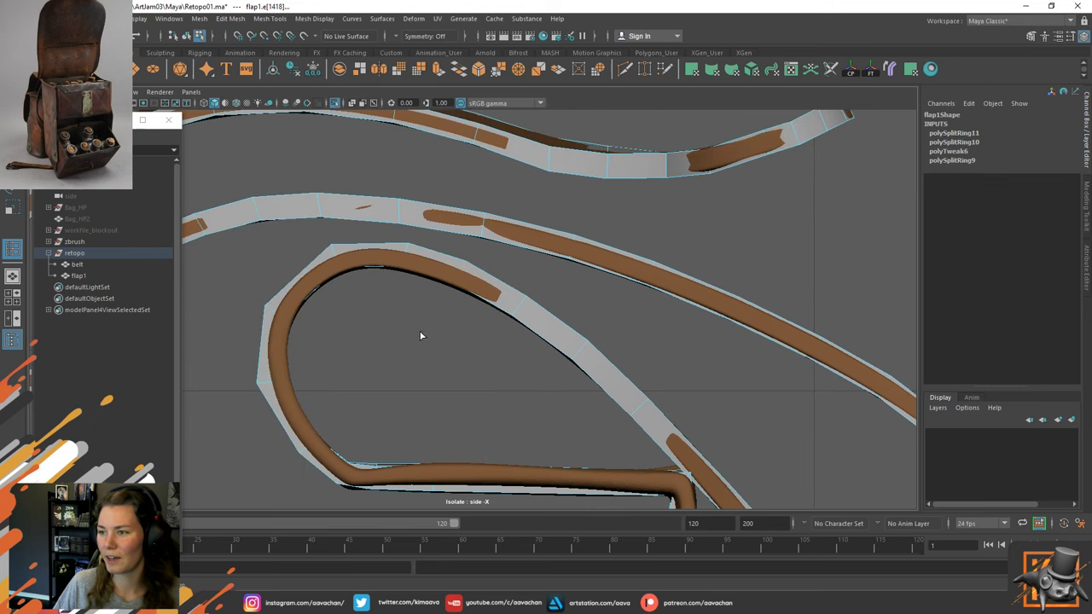
{"action": "left_click", "coordinate": [368, 247]}
{"action": "left_click", "coordinate": [301, 276]}
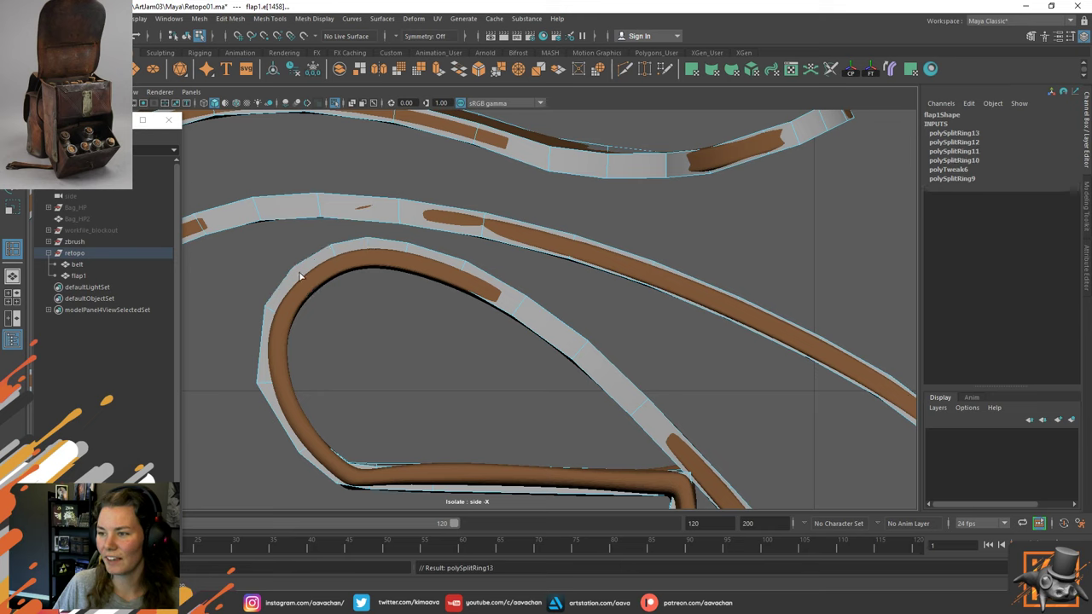
{"action": "left_click", "coordinate": [262, 353]}
{"action": "left_click_drag", "start_coordinate": [263, 349], "coordinate": [263, 352]}
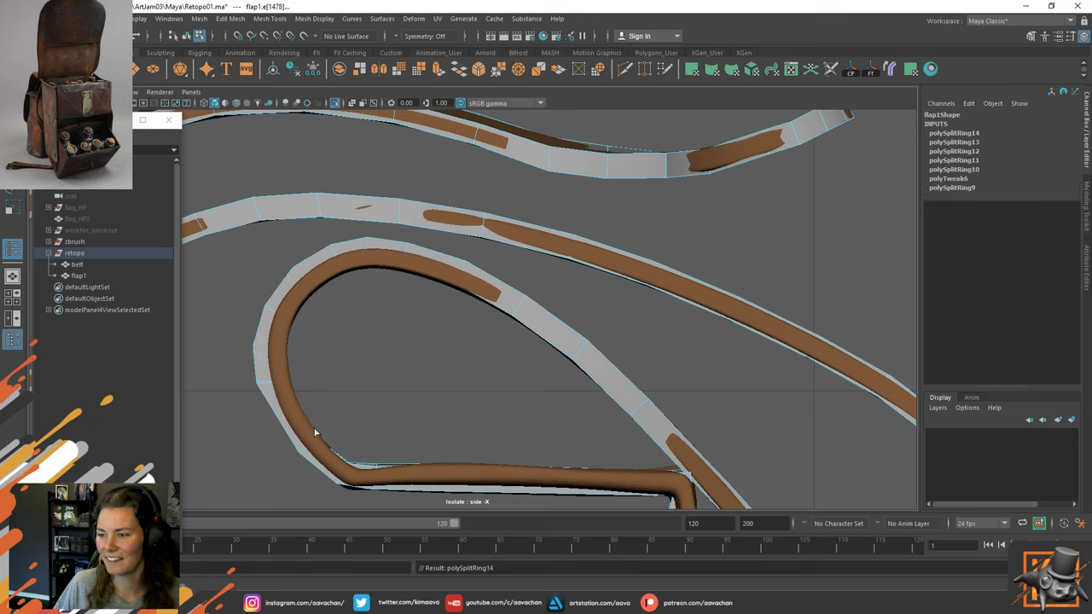
{"action": "left_click", "coordinate": [300, 415]}
{"action": "right_click_drag", "start_coordinate": [384, 318], "coordinate": [342, 317]}
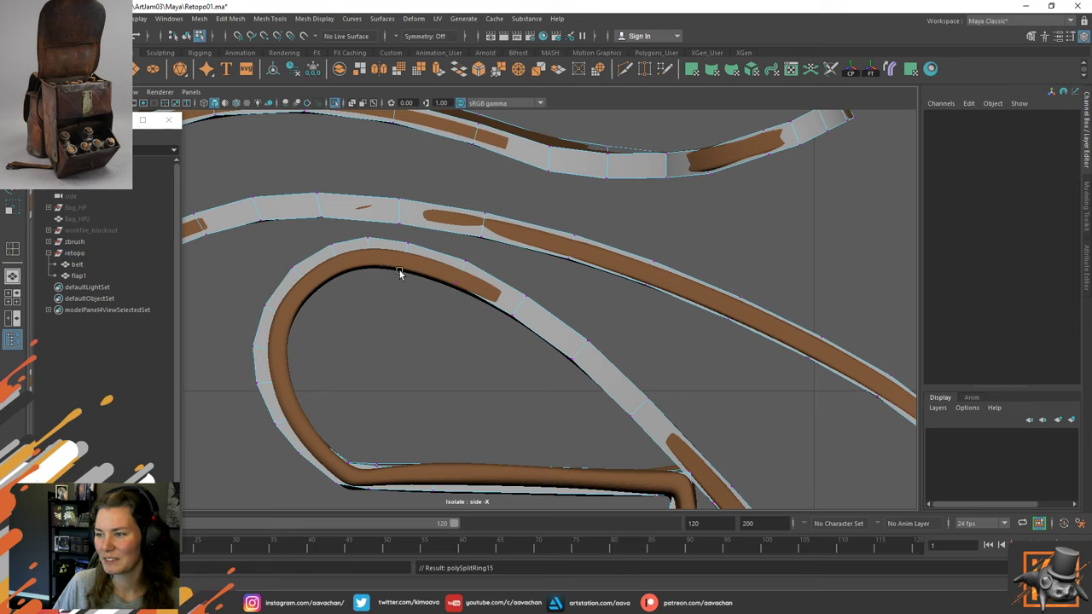
Select the two neighbouring vertex groups on the upper diagonal section and move them together onto the sculpt.
{"action": "middle_click_drag", "start_coordinate": [496, 384], "coordinate": [476, 379], "text": "alt"}
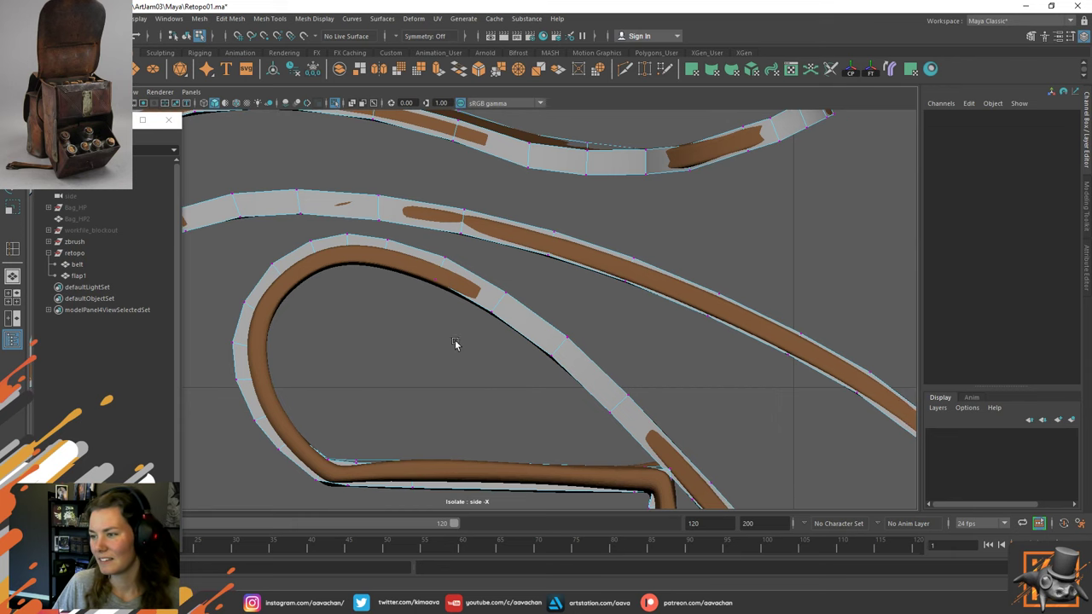
{"action": "middle_click_drag", "start_coordinate": [456, 342], "coordinate": [341, 307], "text": "alt"}
{"action": "left_click_drag", "start_coordinate": [558, 274], "coordinate": [409, 357]}
{"action": "middle_click_drag", "start_coordinate": [430, 268], "coordinate": [427, 270]}
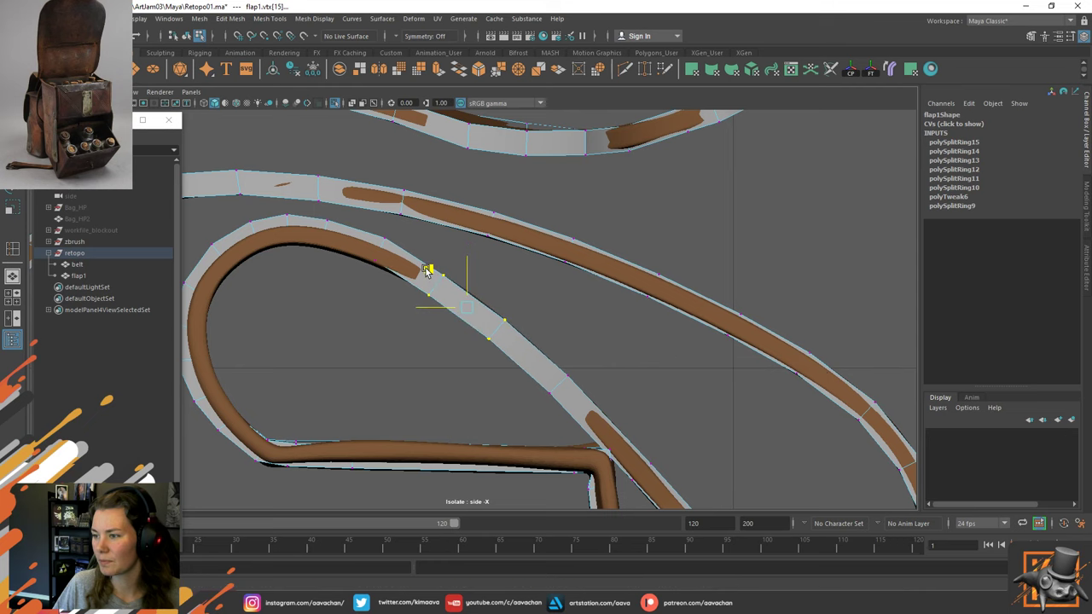
{"action": "left_click_drag", "start_coordinate": [426, 271], "coordinate": [426, 268]}
Move the vertex groups across the top of the inner fold one by one so they hug the sculpted thickness.
{"action": "left_click", "coordinate": [411, 235]}
{"action": "left_click_drag", "start_coordinate": [409, 232], "coordinate": [362, 271]}
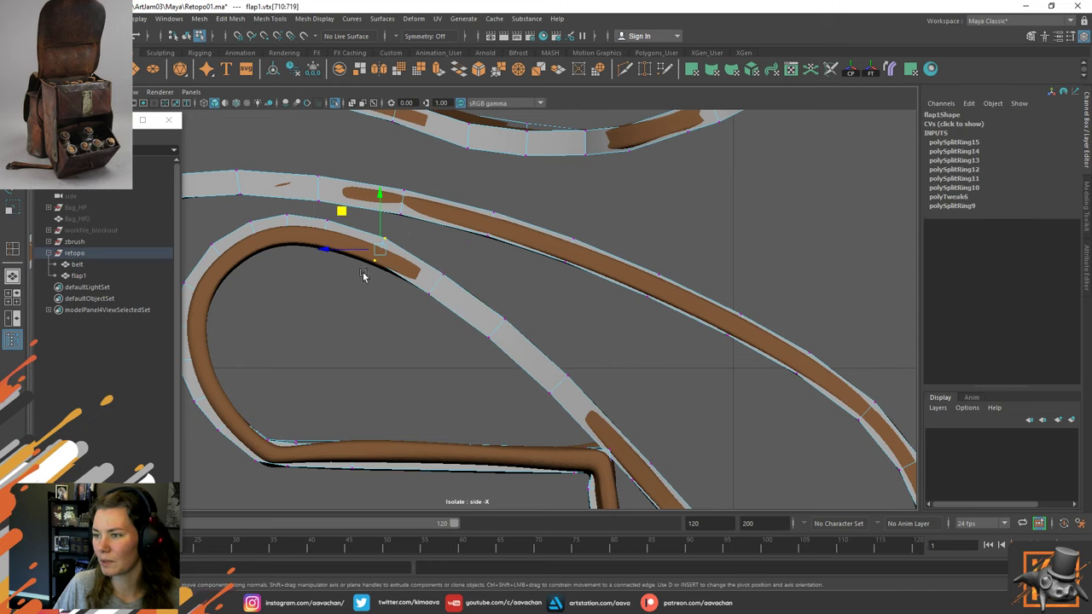
{"action": "left_click_drag", "start_coordinate": [344, 209], "coordinate": [341, 214]}
{"action": "middle_click_drag", "start_coordinate": [326, 320], "coordinate": [390, 348], "text": "alt"}
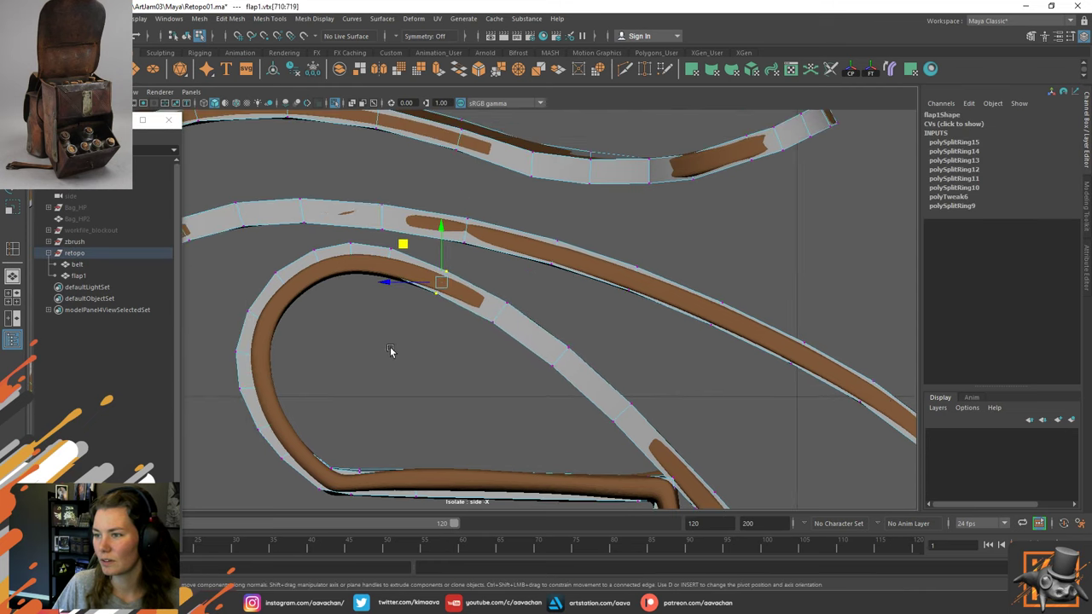
{"action": "left_click_drag", "start_coordinate": [402, 302], "coordinate": [364, 239]}
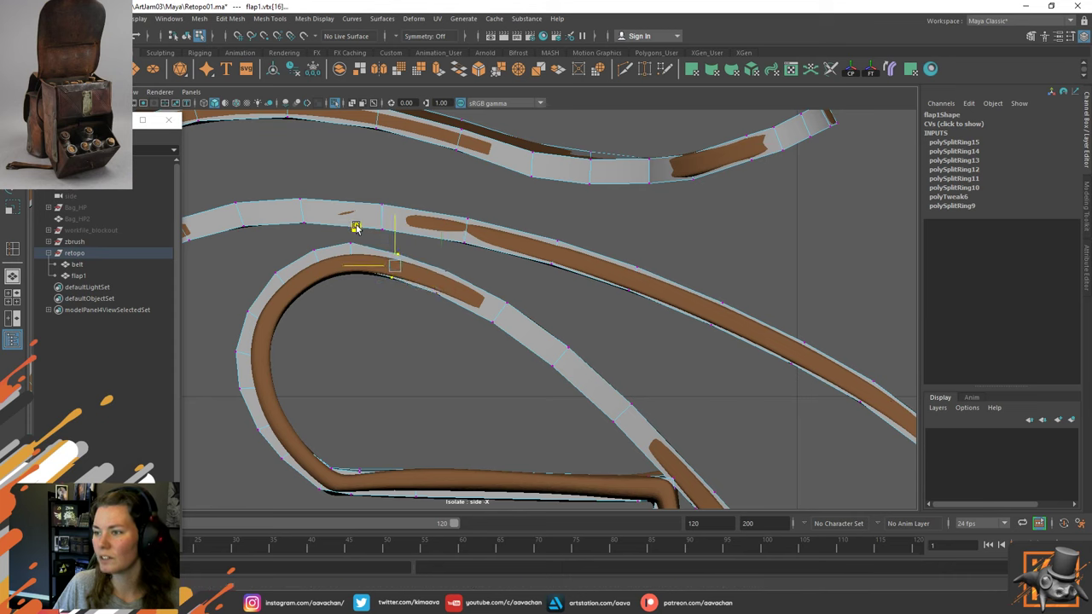
{"action": "left_click_drag", "start_coordinate": [365, 317], "coordinate": [344, 286]}
{"action": "left_click_drag", "start_coordinate": [280, 224], "coordinate": [282, 236]}
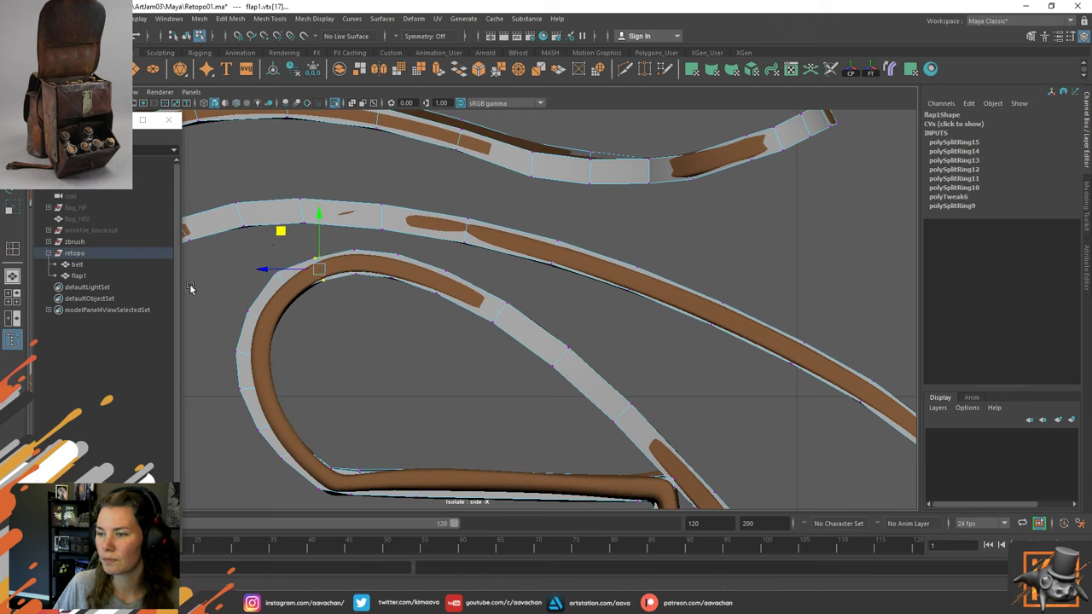
Shift the vertex groups around the inner fold's rounded end inward and adjust the group just above its bottom corner.
{"action": "left_click_drag", "start_coordinate": [191, 289], "coordinate": [297, 434]}
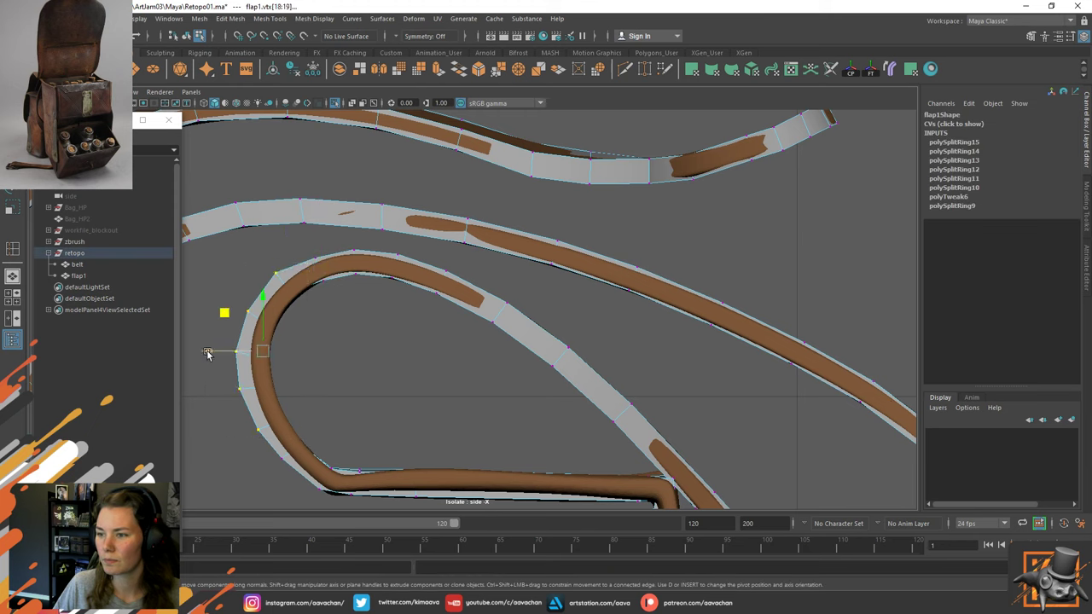
{"action": "left_click_drag", "start_coordinate": [208, 354], "coordinate": [217, 354]}
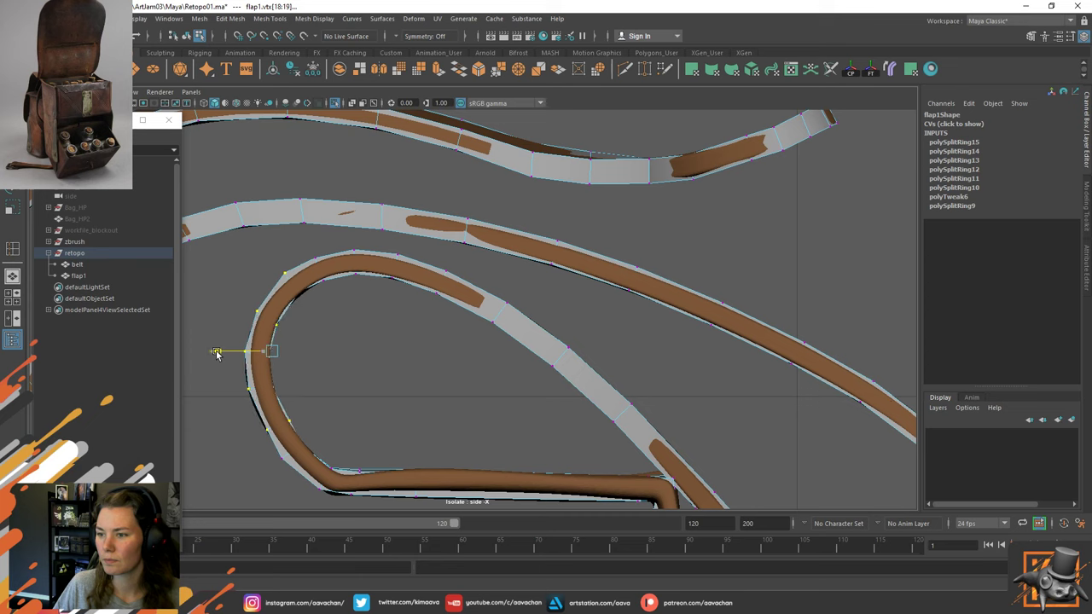
{"action": "left_click", "coordinate": [263, 275]}
{"action": "left_click_drag", "start_coordinate": [309, 300], "coordinate": [310, 302]}
{"action": "left_click_drag", "start_coordinate": [253, 244], "coordinate": [256, 246]}
{"action": "left_click", "coordinate": [305, 413]}
{"action": "left_click_drag", "start_coordinate": [289, 435], "coordinate": [311, 467]}
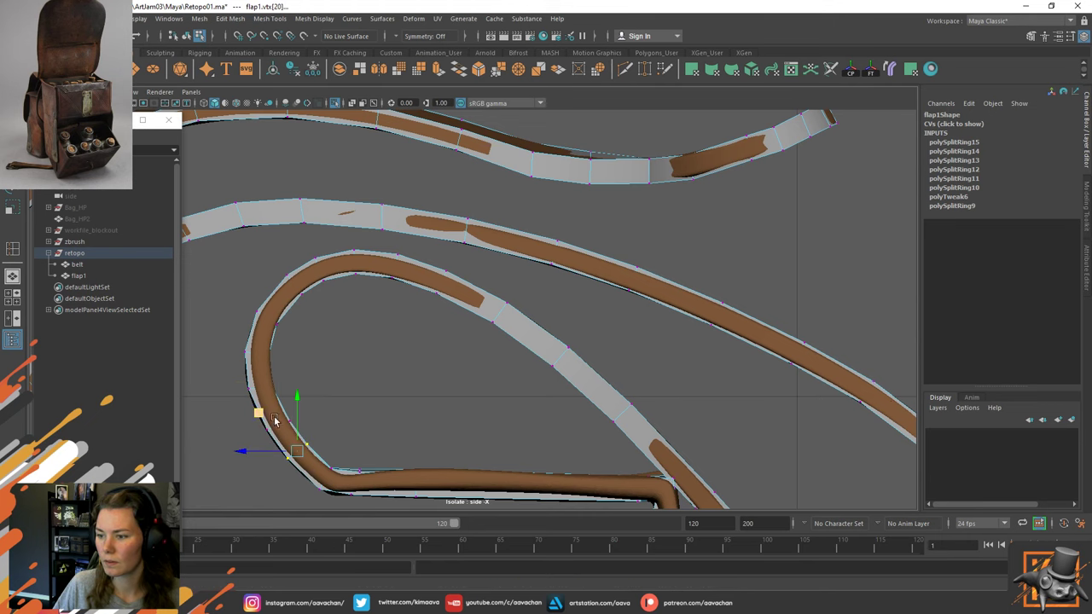
{"action": "left_click", "coordinate": [424, 413]}
Leave vertex editing and examine flap1's fit along the underside and hanging strip in side view and in perspective.
{"action": "middle_click_drag", "start_coordinate": [429, 413], "coordinate": [392, 329], "text": "alt"}
{"action": "right_click_drag", "start_coordinate": [358, 336], "coordinate": [435, 285]}
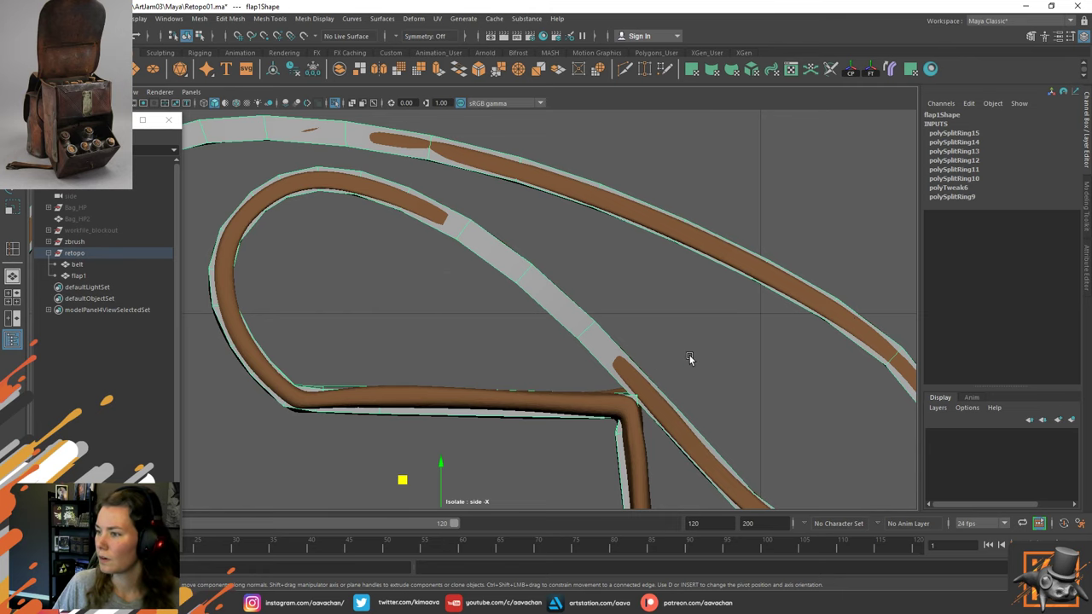
{"action": "middle_click_drag", "start_coordinate": [691, 360], "coordinate": [653, 226], "text": "alt"}
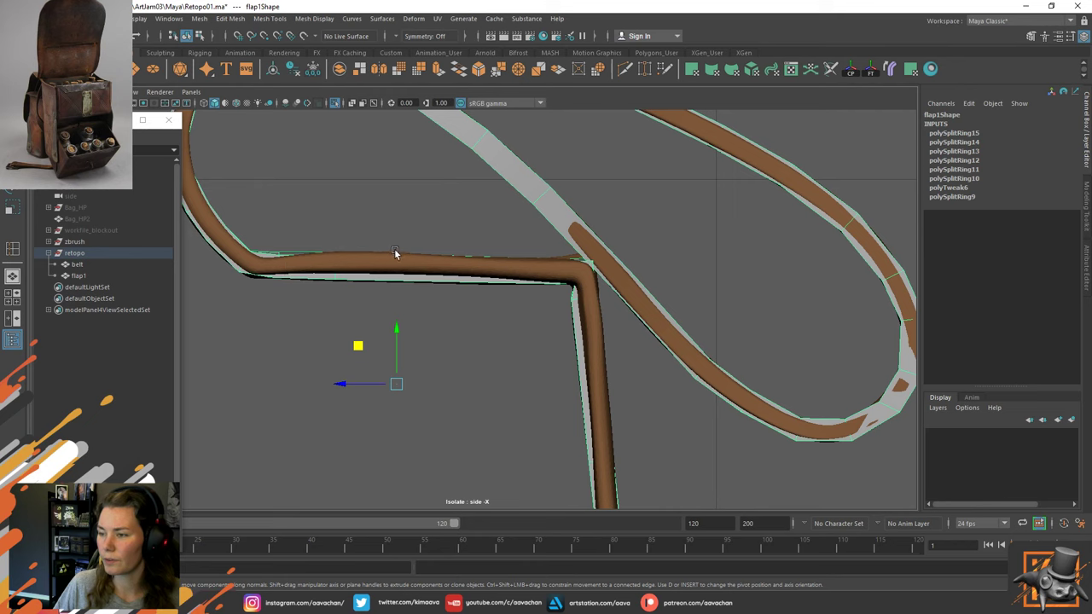
{"action": "middle_click_drag", "start_coordinate": [607, 336], "coordinate": [558, 166], "text": "alt"}
{"action": "scroll", "coordinate": [576, 322], "scroll_direction": "down", "scroll_amount": 5}
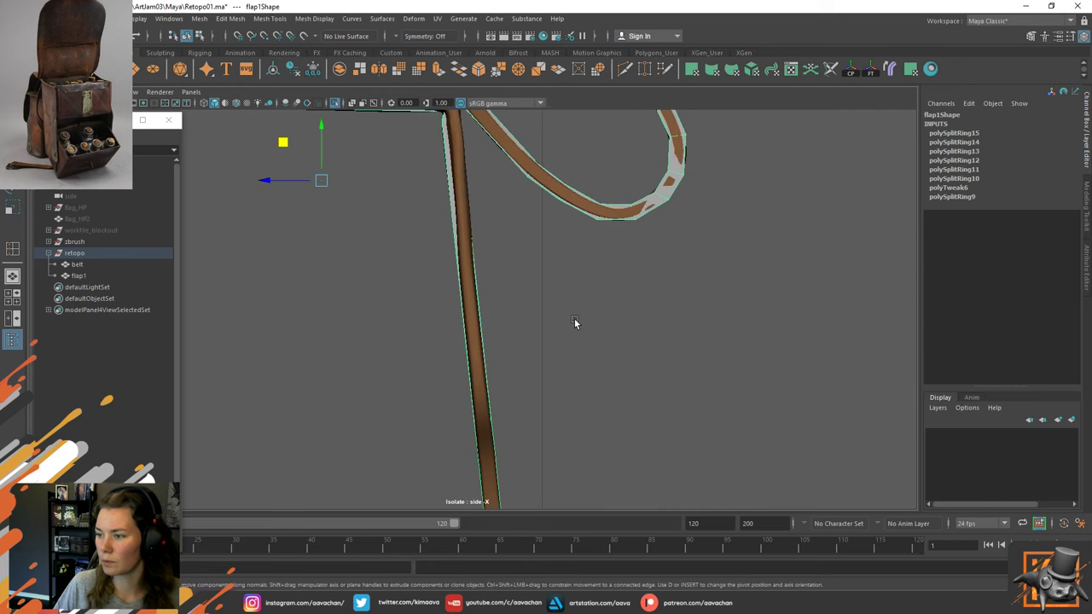
{"action": "scroll", "coordinate": [573, 326], "scroll_direction": "up", "scroll_amount": 3}
{"action": "middle_click_drag", "start_coordinate": [496, 242], "coordinate": [524, 382], "text": "alt"}
{"action": "scroll", "coordinate": [509, 357], "scroll_direction": "up", "scroll_amount": 7}
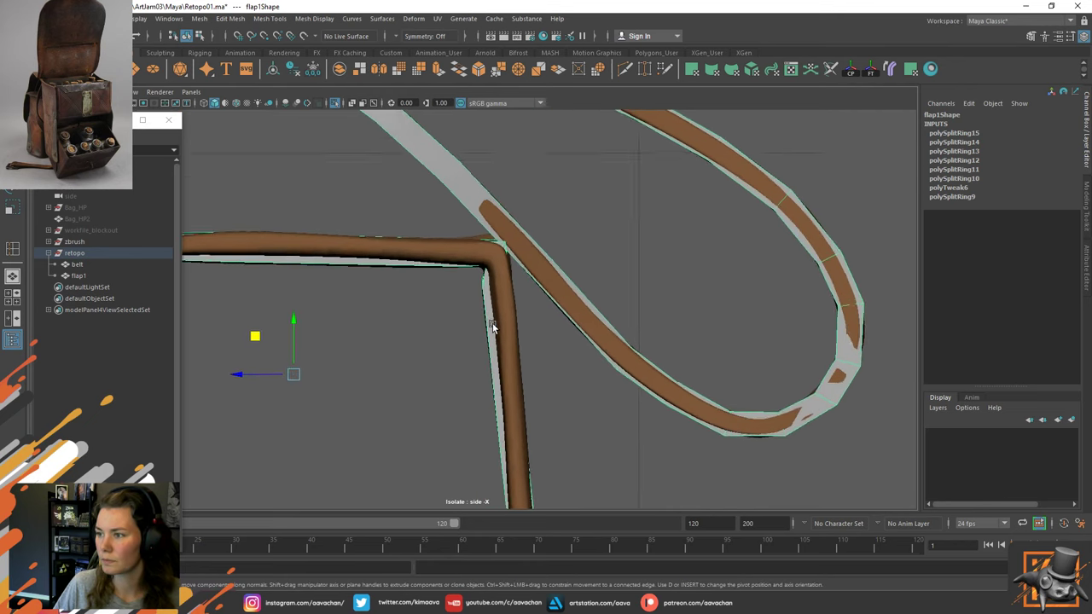
{"action": "key", "text": "space"}
{"action": "left_click_drag", "start_coordinate": [424, 307], "coordinate": [416, 210]}
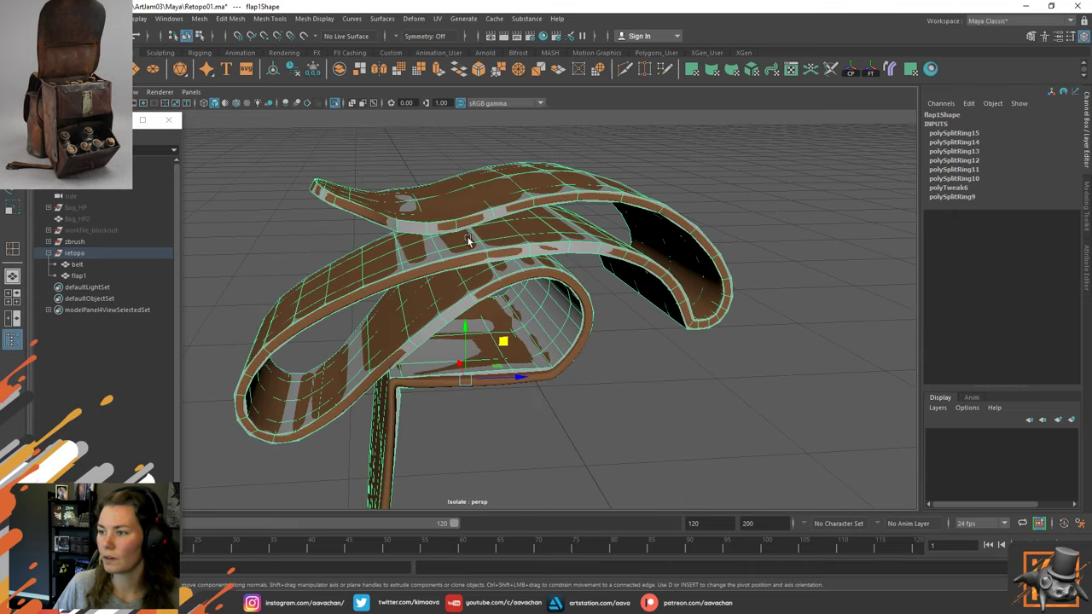
{"action": "scroll", "coordinate": [471, 263], "scroll_direction": "down", "scroll_amount": 4}
{"action": "left_click_drag", "start_coordinate": [628, 279], "coordinate": [398, 282], "text": "alt"}
{"action": "middle_click_drag", "start_coordinate": [489, 363], "coordinate": [452, 339], "text": "alt"}
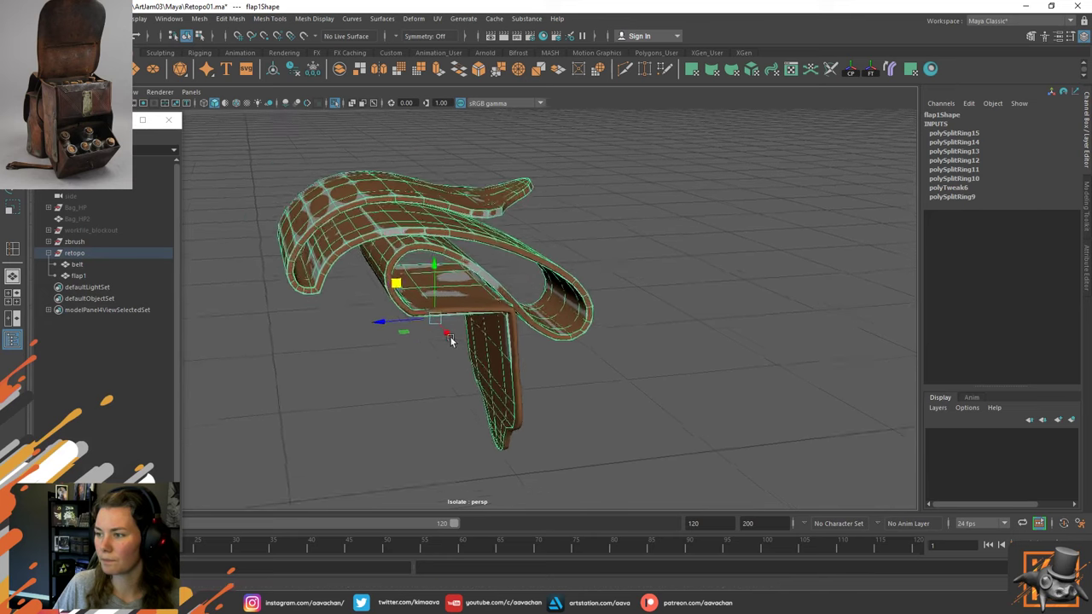
Select the side faces along both edges of the upper diagonal section and scale them slightly inward to match the sculpt's width.
{"action": "scroll", "coordinate": [461, 349], "scroll_direction": "up", "scroll_amount": 4}
{"action": "left_click_drag", "start_coordinate": [508, 389], "coordinate": [483, 375], "text": "alt"}
{"action": "scroll", "coordinate": [483, 376], "scroll_direction": "up", "scroll_amount": 3}
{"action": "middle_click_drag", "start_coordinate": [291, 314], "coordinate": [339, 316], "text": "alt"}
{"action": "left_click_drag", "start_coordinate": [339, 317], "coordinate": [422, 323], "text": "alt"}
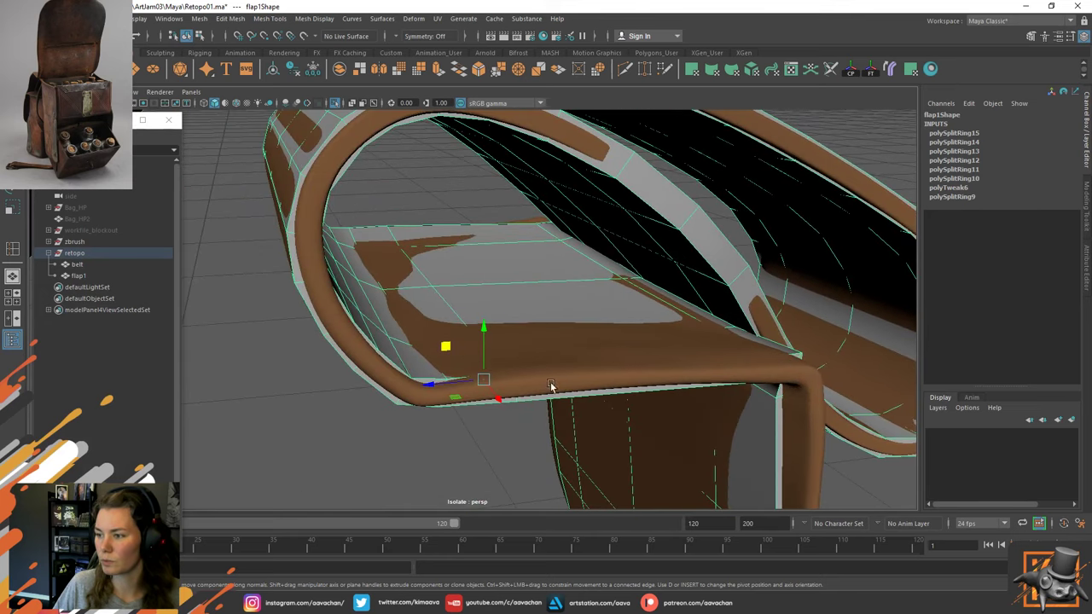
{"action": "left_click_drag", "start_coordinate": [622, 411], "coordinate": [575, 356], "text": "alt"}
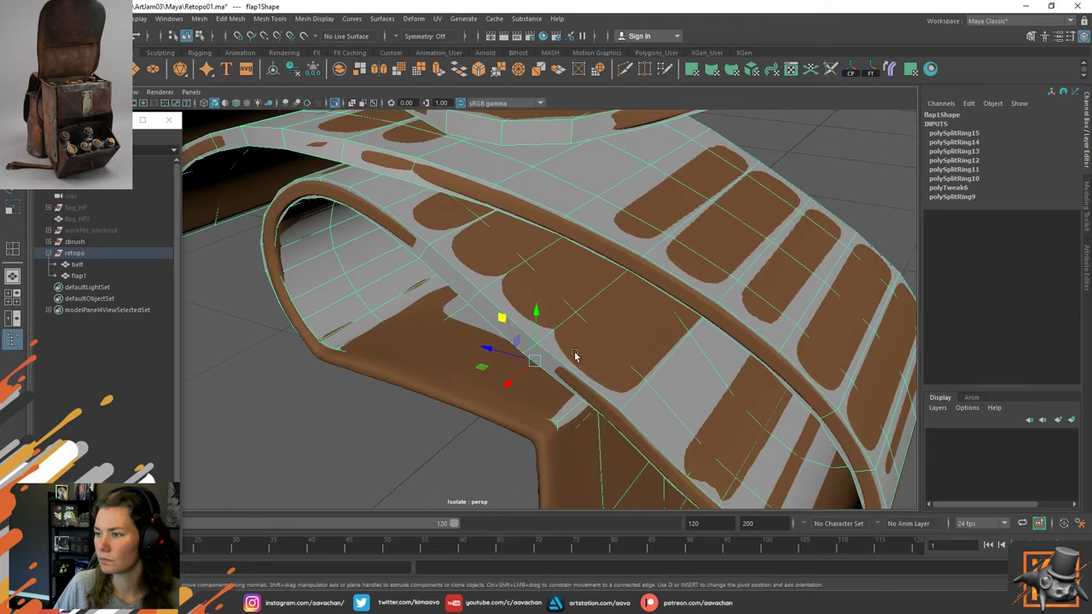
{"action": "right_click_drag", "start_coordinate": [458, 283], "coordinate": [459, 309]}
{"action": "left_click", "coordinate": [454, 288]}
{"action": "left_click", "coordinate": [510, 326], "text": "shift"}
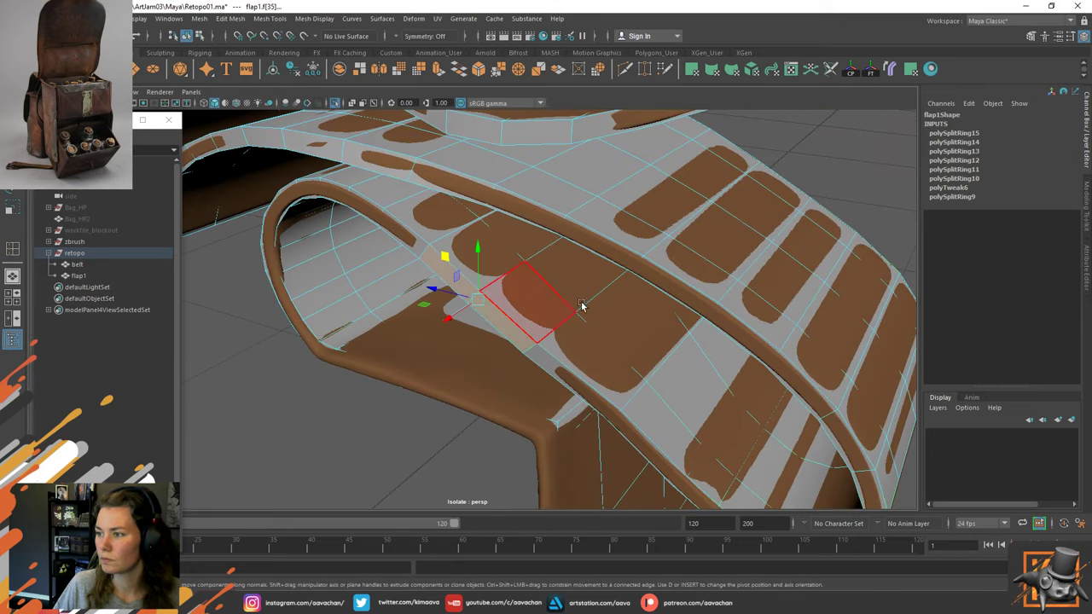
{"action": "left_click_drag", "start_coordinate": [691, 269], "coordinate": [510, 258], "text": "alt"}
{"action": "left_click", "coordinate": [580, 297], "text": "shift"}
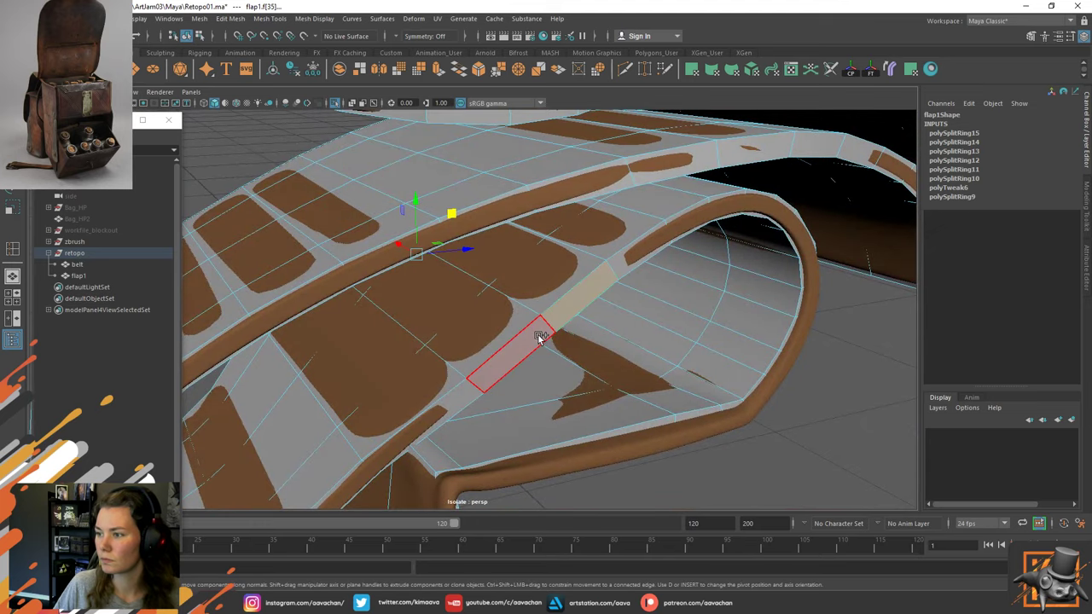
{"action": "left_click", "coordinate": [539, 338], "text": "shift"}
{"action": "key", "text": "r"}
{"action": "left_click_drag", "start_coordinate": [397, 245], "coordinate": [398, 245]}
{"action": "key", "text": "w"}
Select the side faces around the top of the inner fold on both sides and scale them to the sculpt's width.
{"action": "left_click_drag", "start_coordinate": [410, 319], "coordinate": [385, 244], "text": "alt"}
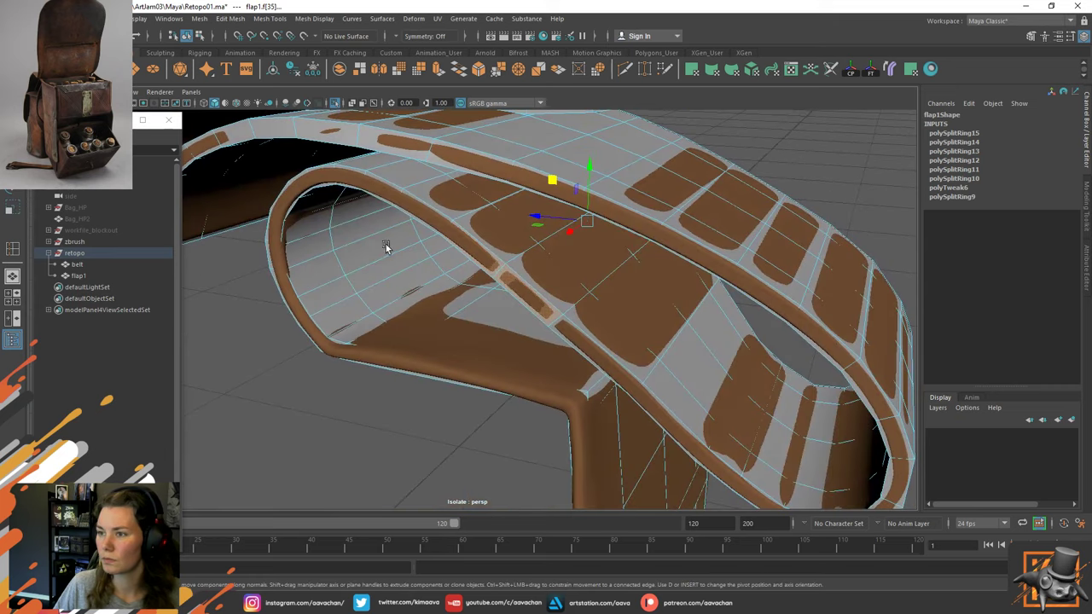
{"action": "left_click", "coordinate": [393, 193]}
{"action": "double_click", "coordinate": [310, 332], "text": "shift"}
{"action": "left_click_drag", "start_coordinate": [627, 226], "coordinate": [426, 210], "text": "alt"}
{"action": "left_click", "coordinate": [709, 229], "text": "shift"}
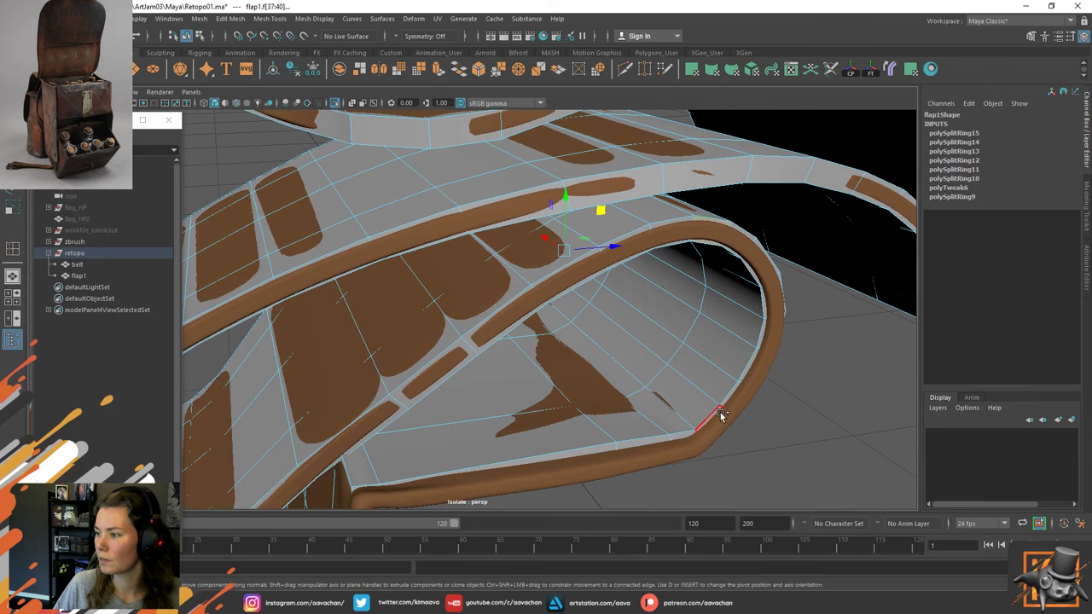
{"action": "left_click_drag", "start_coordinate": [682, 435], "coordinate": [602, 236], "text": "alt"}
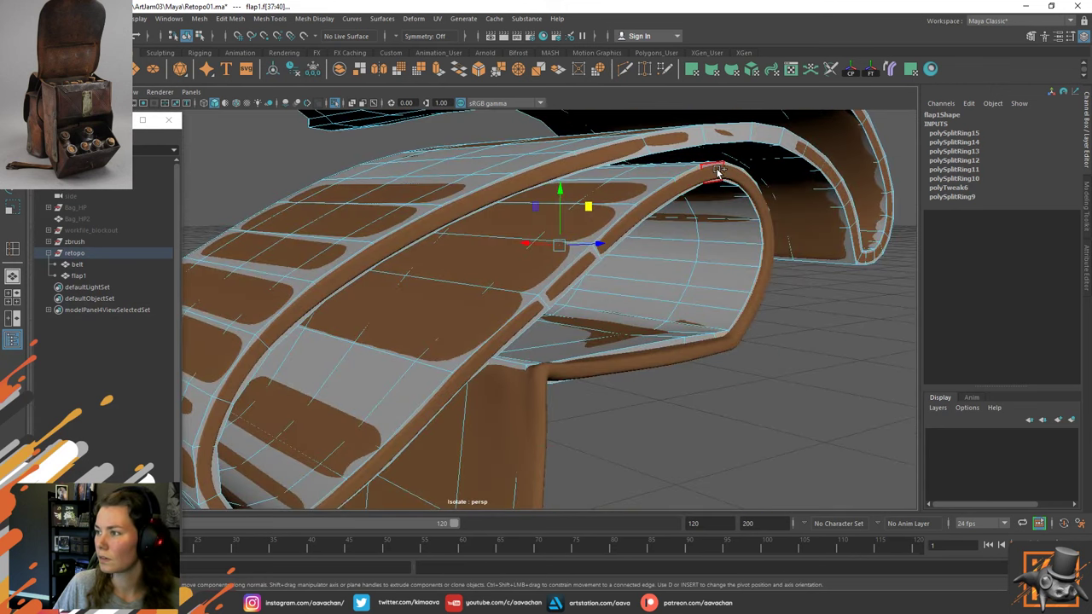
{"action": "left_click_drag", "start_coordinate": [627, 184], "coordinate": [532, 242], "text": "alt"}
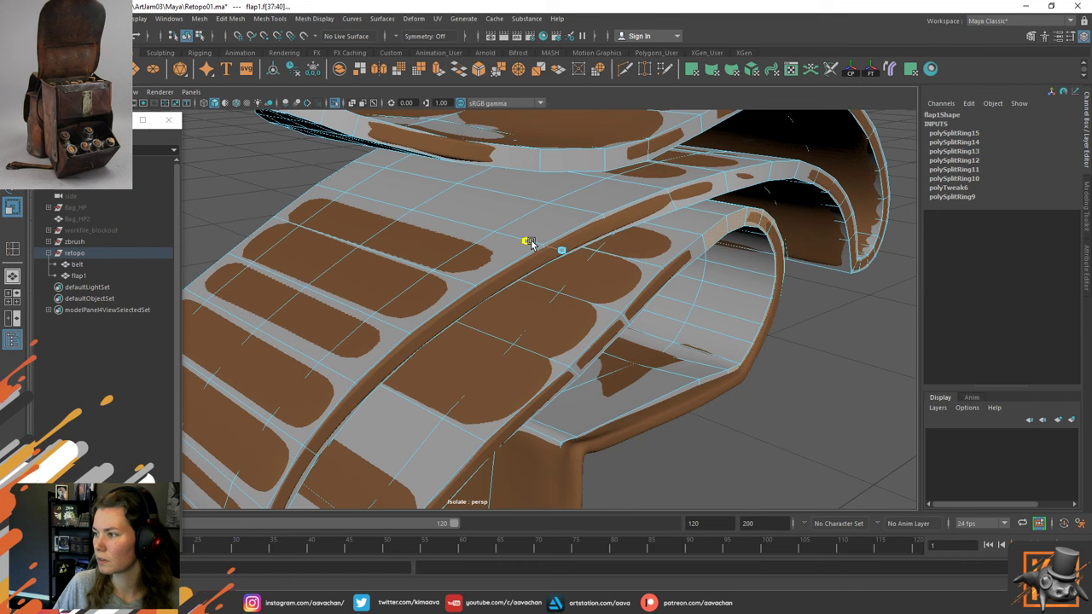
{"action": "left_click", "coordinate": [832, 352]}
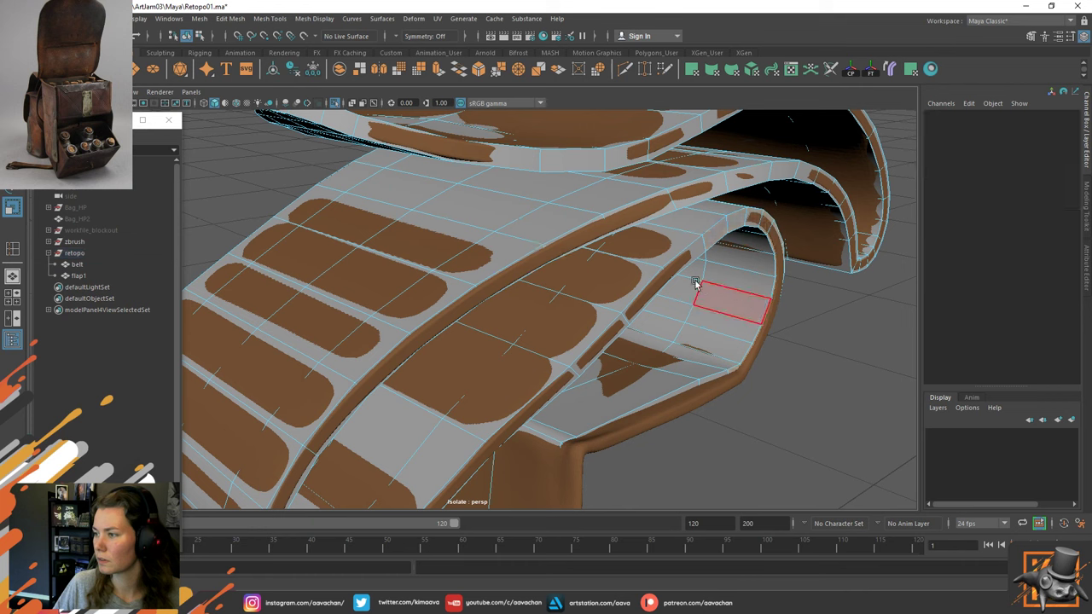
{"action": "left_click", "coordinate": [739, 374]}
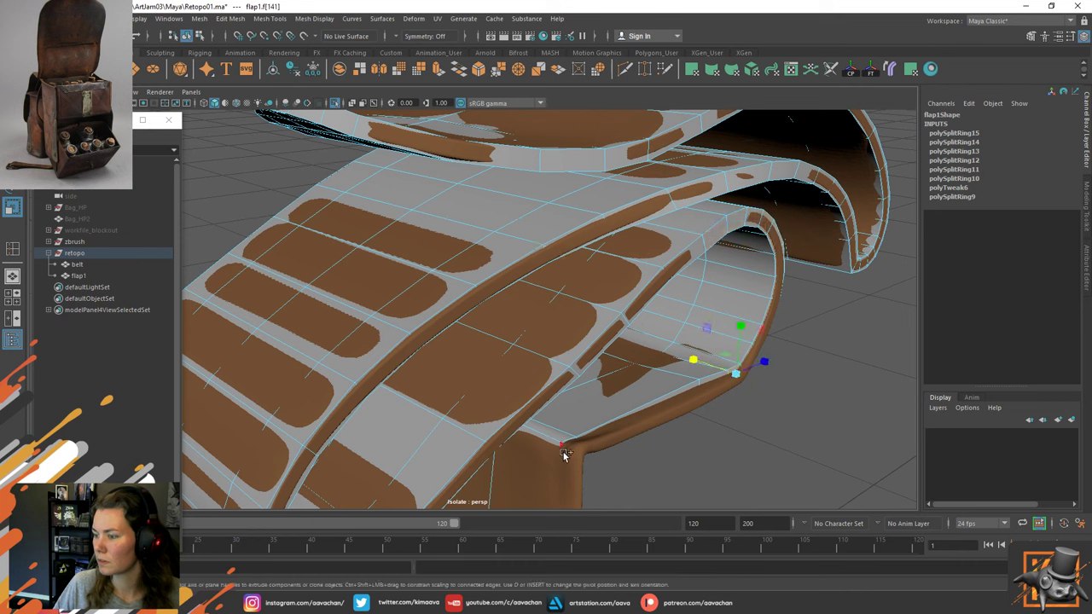
{"action": "left_click_drag", "start_coordinate": [739, 378], "coordinate": [519, 278], "text": "alt"}
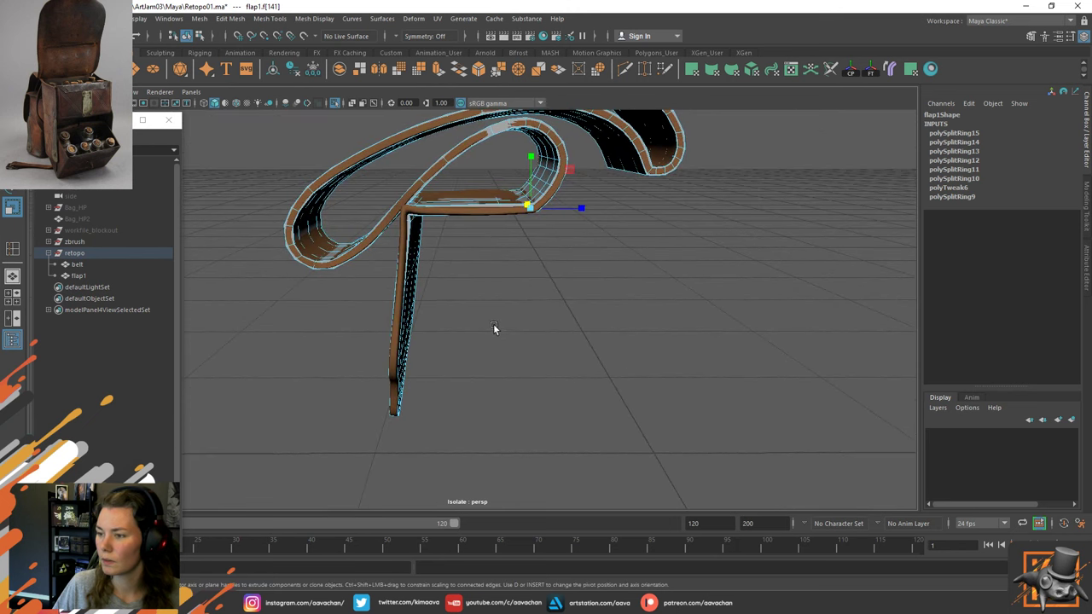
{"action": "left_click_drag", "start_coordinate": [495, 326], "coordinate": [514, 310], "text": "alt"}
{"action": "left_click", "coordinate": [469, 299]}
{"action": "double_click", "coordinate": [509, 292], "text": "shift"}
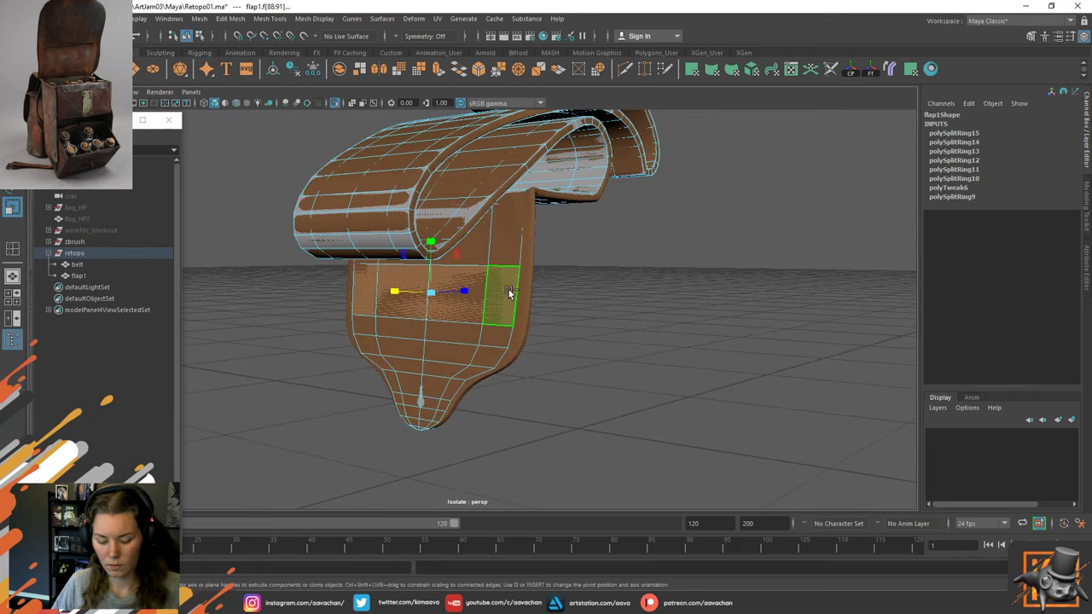
{"action": "key", "text": "shift+period"}
{"action": "key", "text": "shift+period"}
{"action": "key", "text": "shift+period"}
{"action": "key", "text": "shift+period"}
{"action": "key", "text": "shift+period"}
{"action": "key", "text": "shift+period"}
{"action": "key", "text": "shift+period"}
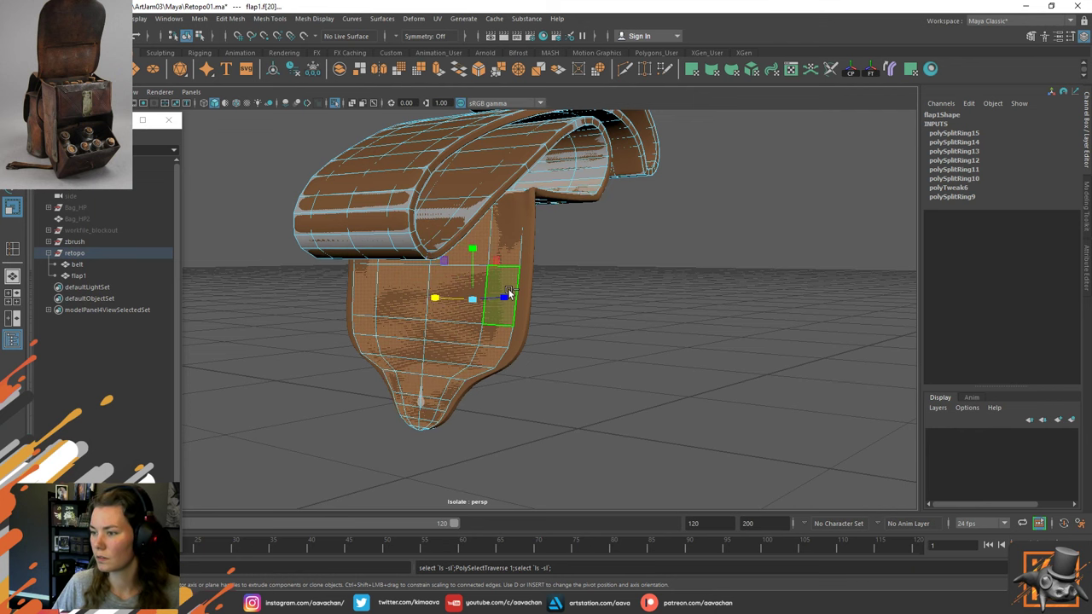
{"action": "left_click_drag", "start_coordinate": [508, 292], "coordinate": [552, 288], "text": "alt"}
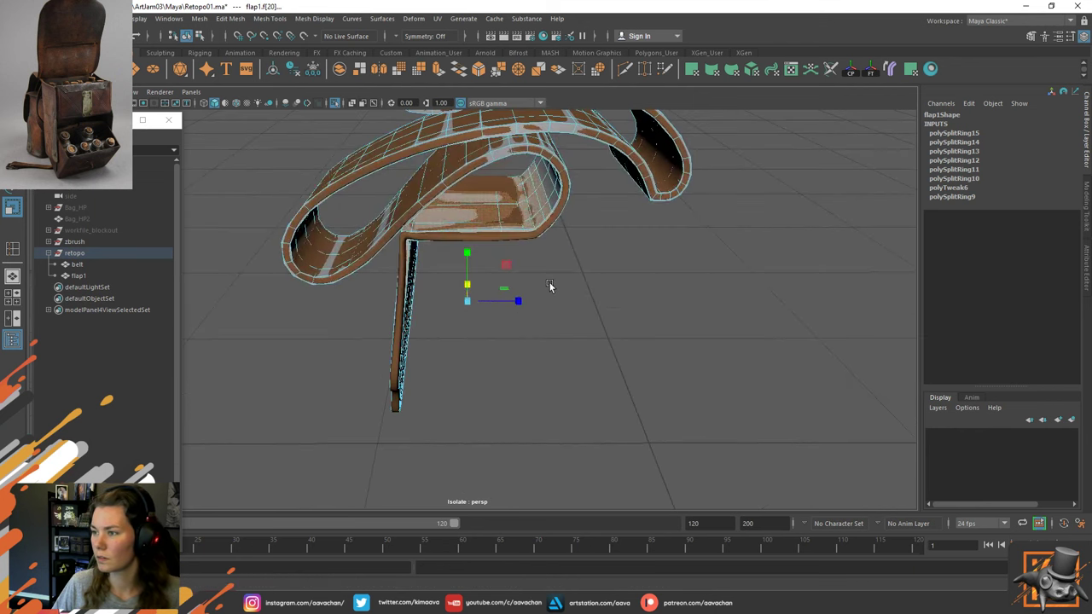
{"action": "left_click", "coordinate": [480, 367]}
Select the row of faces across the hanging strip's tip and grow the selection up the strip into the fold's underside.
{"action": "left_click_drag", "start_coordinate": [478, 366], "coordinate": [521, 362], "text": "alt"}
{"action": "left_click", "coordinate": [444, 407]}
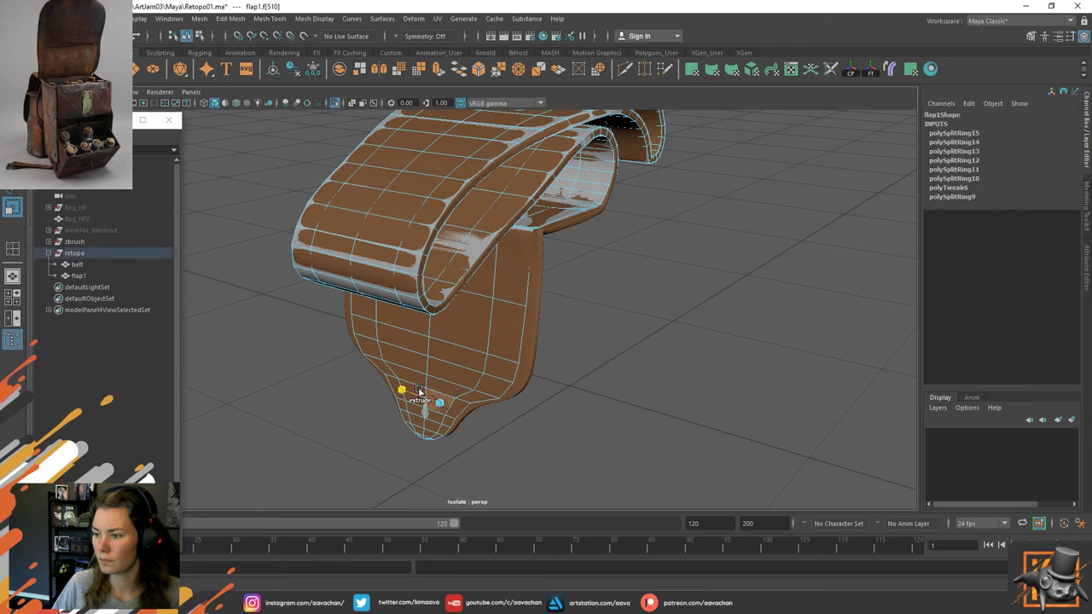
{"action": "key", "text": "w"}
{"action": "double_click", "coordinate": [458, 408], "text": "shift"}
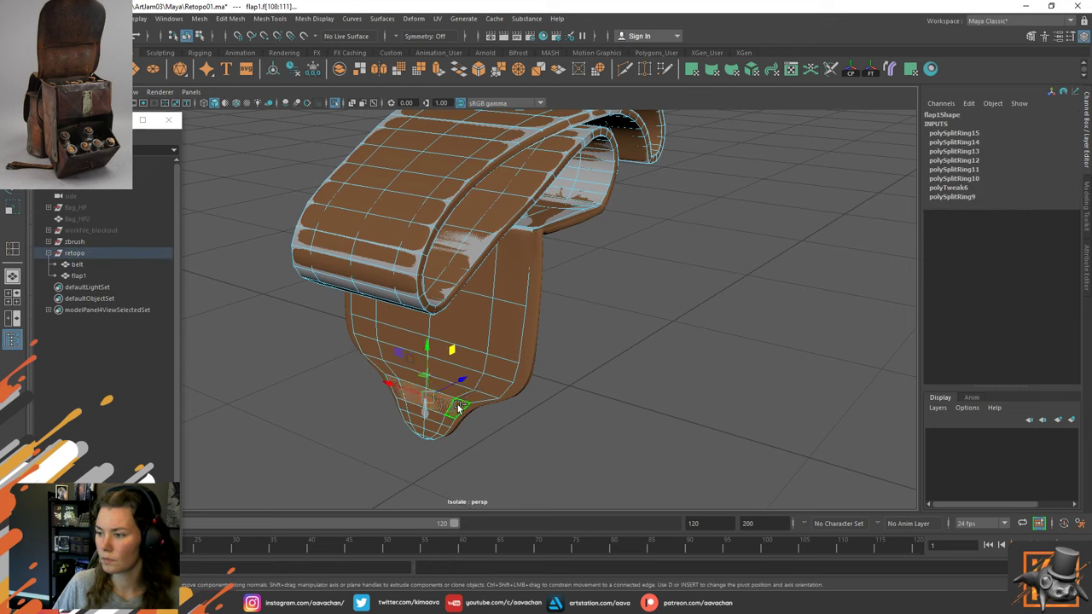
{"action": "key", "text": "shift+period"}
{"action": "key", "text": "shift+period"}
{"action": "key", "text": "shift+period"}
{"action": "key", "text": "shift+period"}
{"action": "key", "text": "shift+period"}
{"action": "key", "text": "shift+period"}
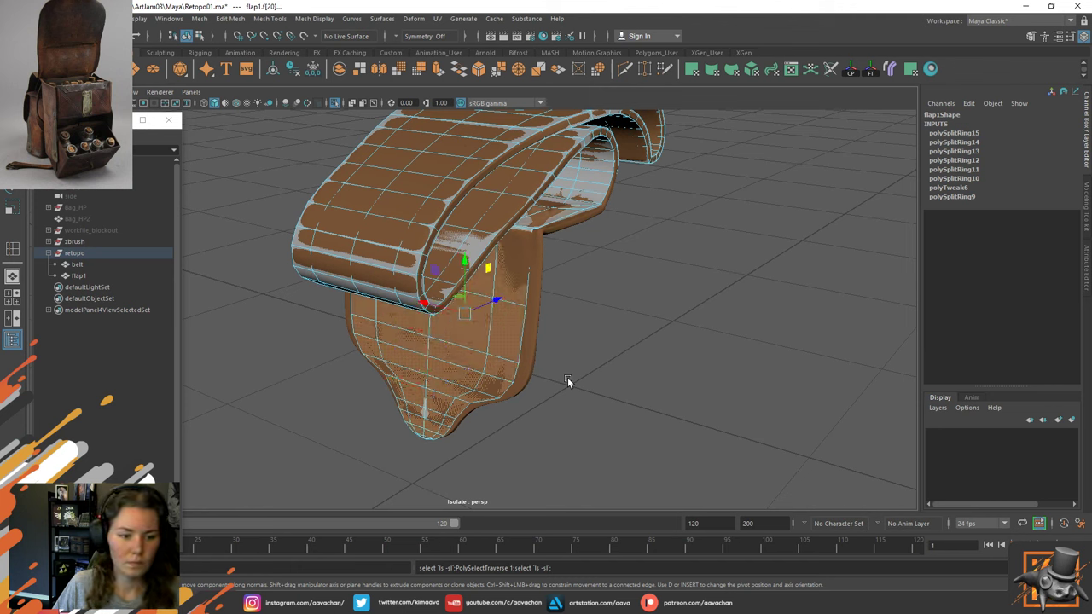
{"action": "key", "text": "shift+period"}
{"action": "key", "text": "shift+period"}
{"action": "key", "text": "shift+period"}
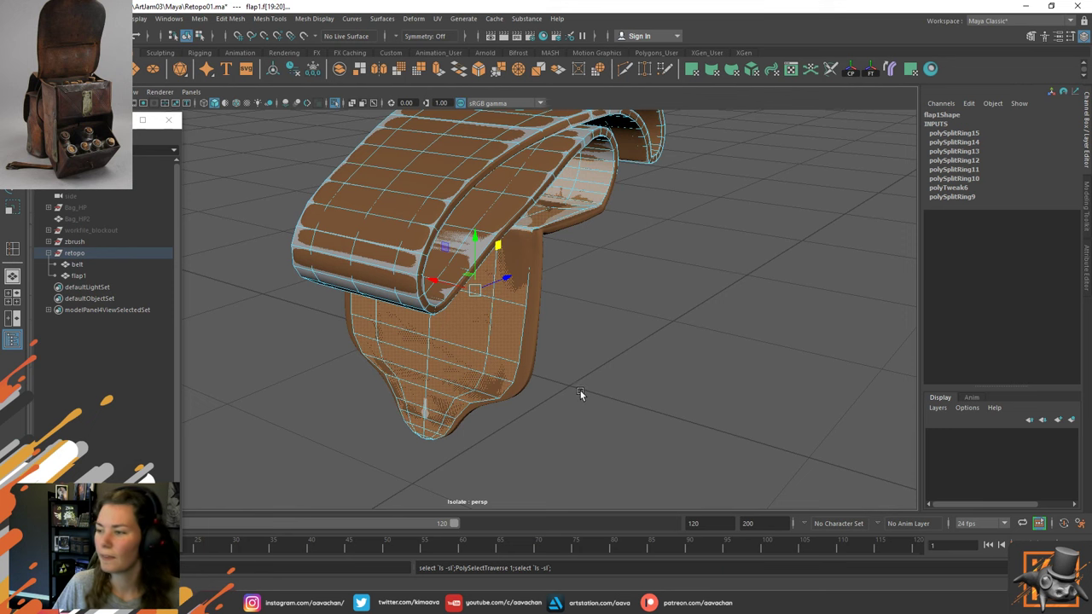
Undo the last three selection growths and readjust the selection's extent along the inner fold's flat underside.
{"action": "left_click_drag", "start_coordinate": [581, 393], "coordinate": [517, 373], "text": "alt"}
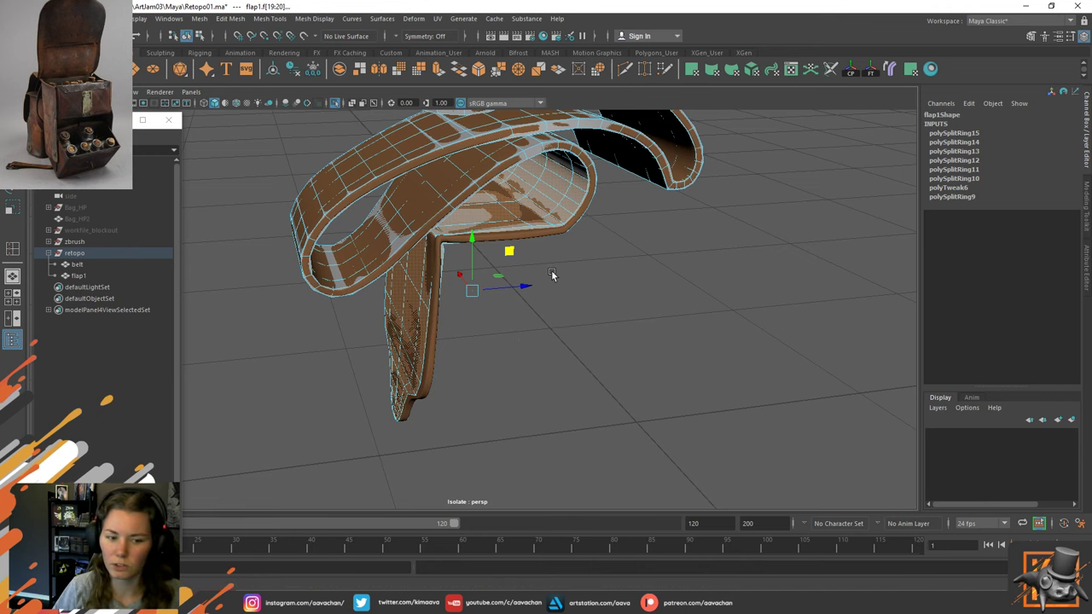
{"action": "middle_click_drag", "start_coordinate": [549, 235], "coordinate": [557, 278], "text": "alt"}
{"action": "right_click_drag", "start_coordinate": [557, 277], "coordinate": [579, 349], "text": "alt"}
{"action": "scroll", "coordinate": [579, 352], "scroll_direction": "up", "scroll_amount": 3}
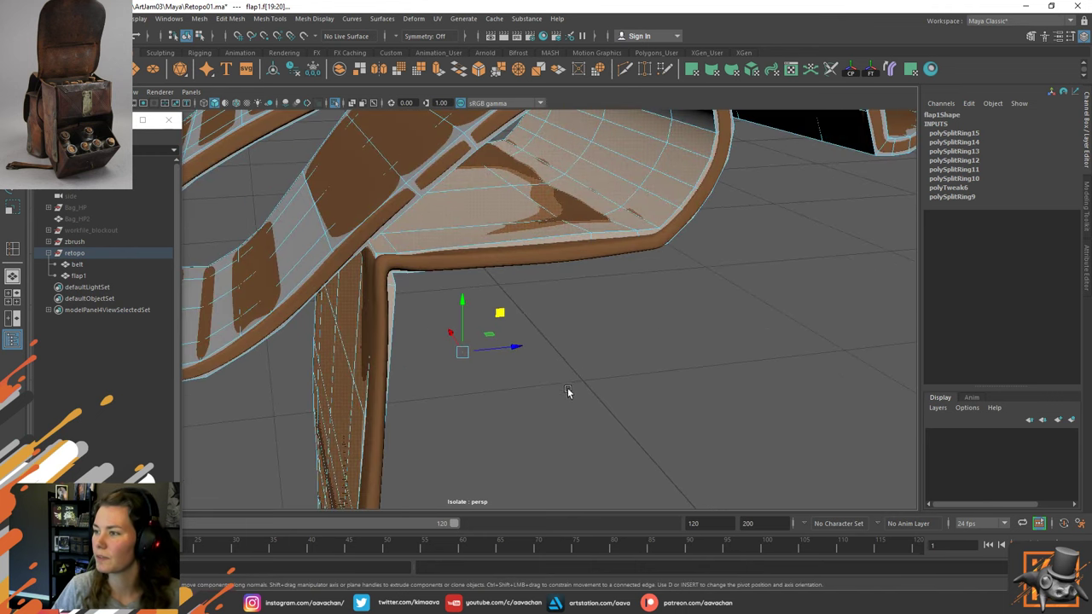
{"action": "left_click_drag", "start_coordinate": [568, 391], "coordinate": [619, 292], "text": "alt"}
{"action": "key", "text": "ctrl+z"}
{"action": "key", "text": "ctrl+z"}
{"action": "key", "text": "ctrl+z"}
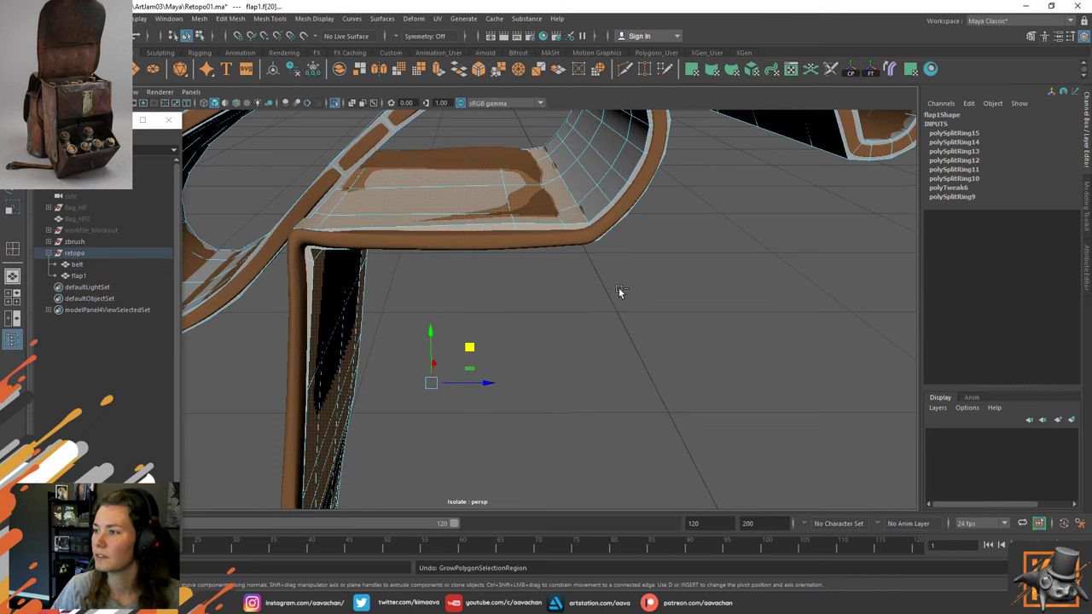
{"action": "left_click_drag", "start_coordinate": [618, 290], "coordinate": [527, 327], "text": "alt"}
{"action": "left_click", "coordinate": [528, 327]}
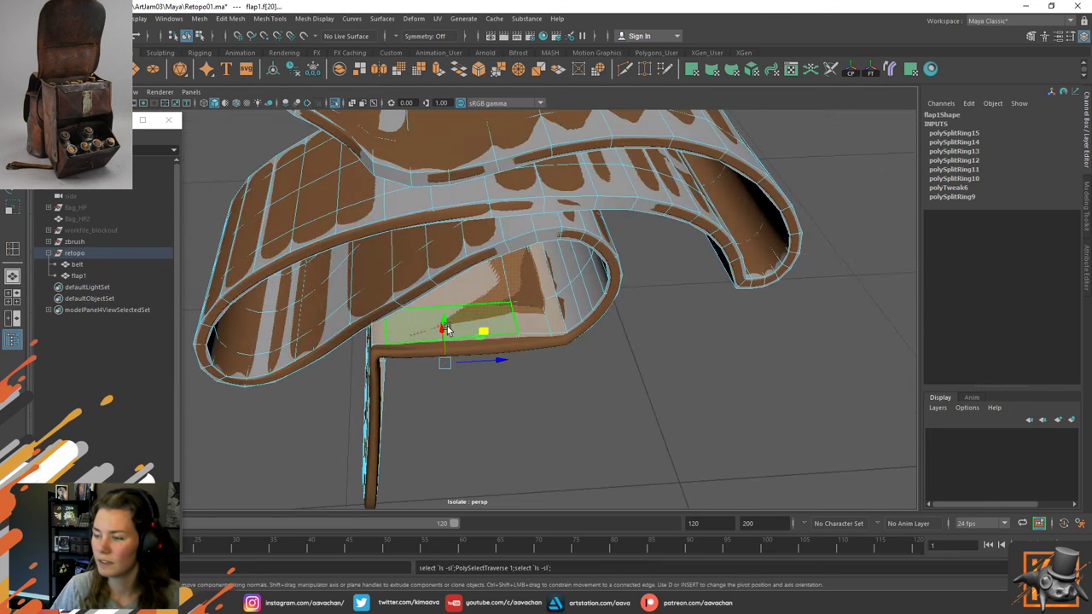
{"action": "key", "text": "shift+comma"}
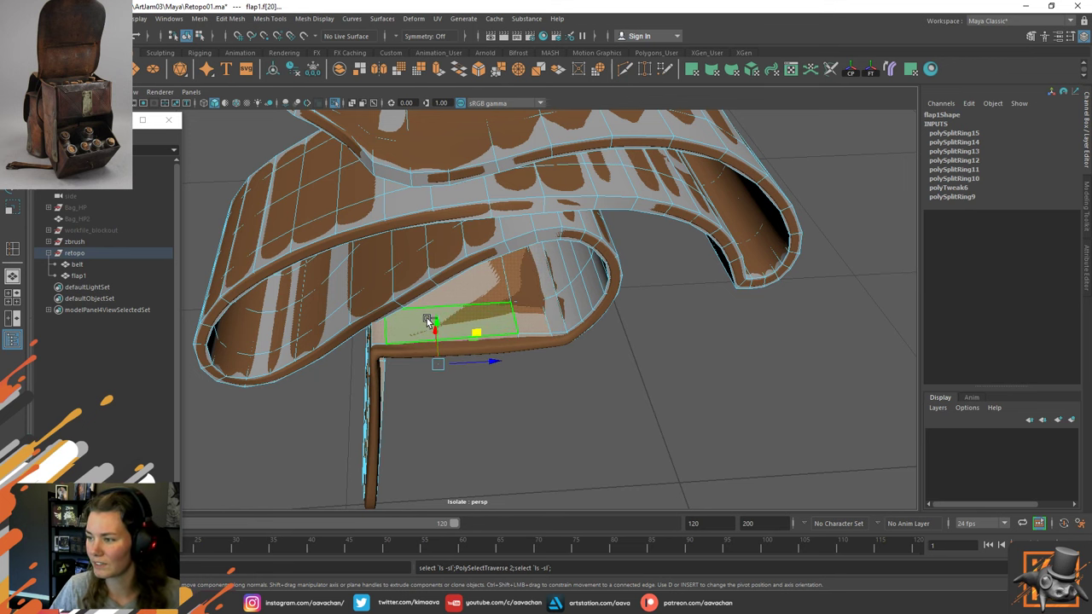
{"action": "key", "text": "shift+period"}
Deselect faces near the inner fold's rounded corner and scale the remaining strip and underside faces toward the sculpt's width.
{"action": "key", "text": "r"}
{"action": "left_click_drag", "start_coordinate": [507, 336], "coordinate": [454, 317], "text": "alt"}
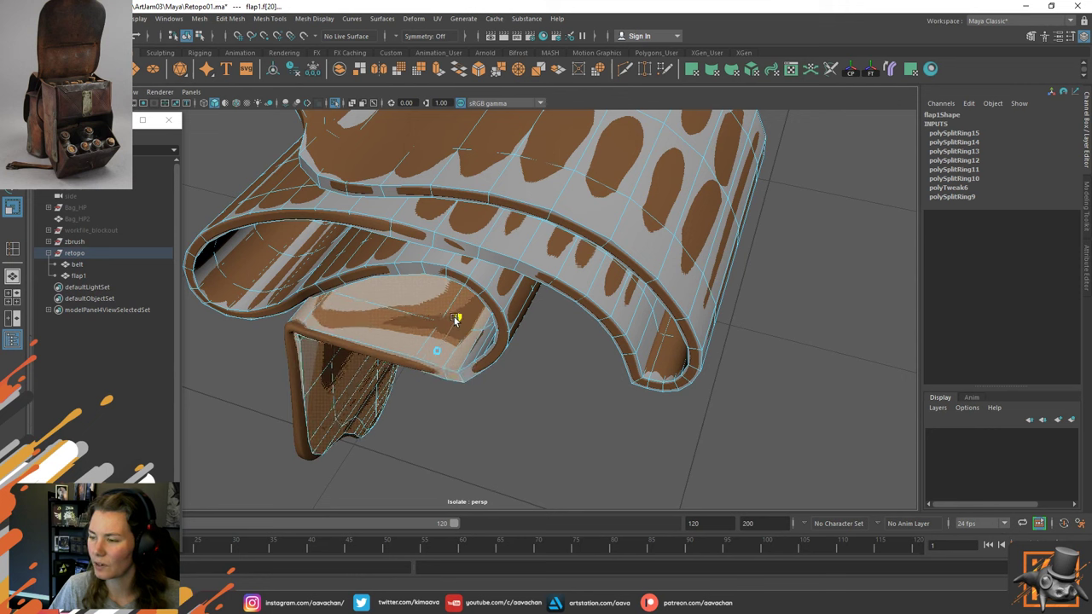
{"action": "left_click", "coordinate": [456, 366], "text": "ctrl"}
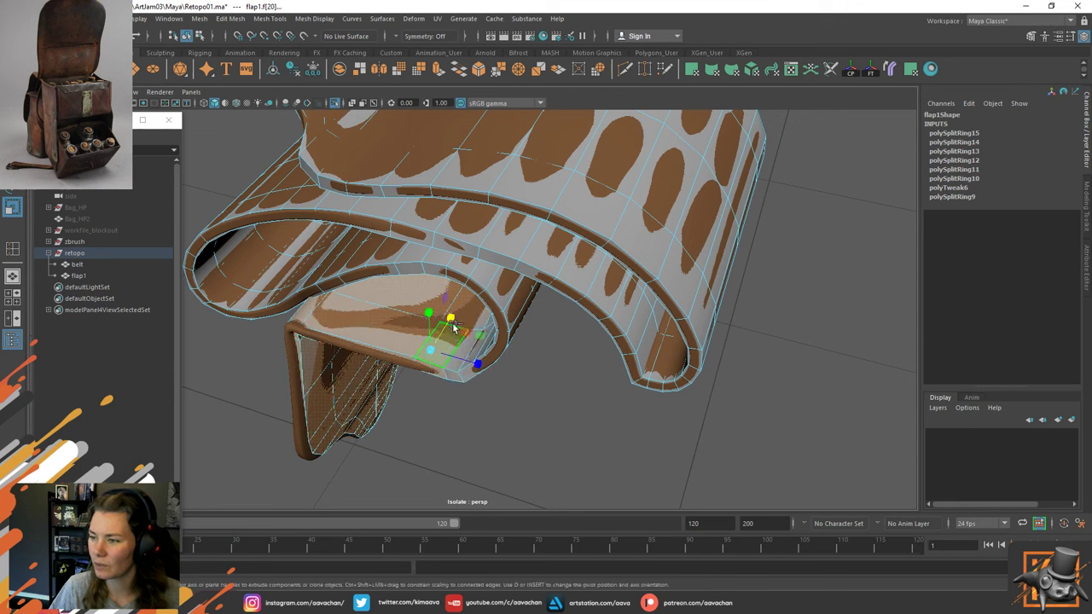
{"action": "left_click_drag", "start_coordinate": [452, 317], "coordinate": [453, 316]}
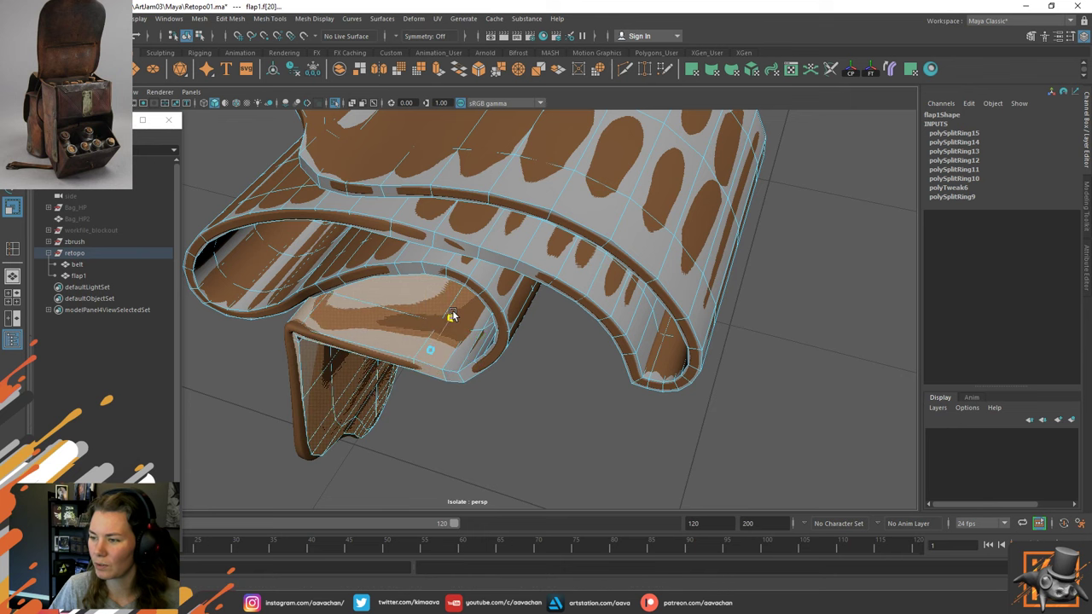
{"action": "left_click", "coordinate": [438, 364]}
{"action": "left_click_drag", "start_coordinate": [453, 387], "coordinate": [463, 322], "text": "alt"}
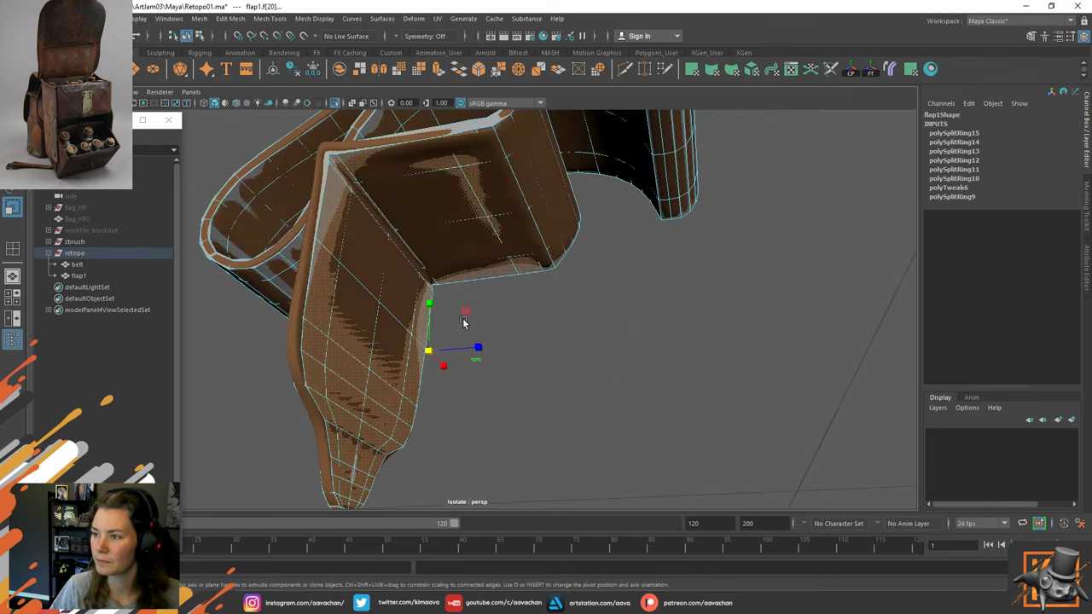
{"action": "left_click", "coordinate": [470, 147], "text": "ctrl"}
{"action": "left_click_drag", "start_coordinate": [553, 219], "coordinate": [557, 290], "text": "alt"}
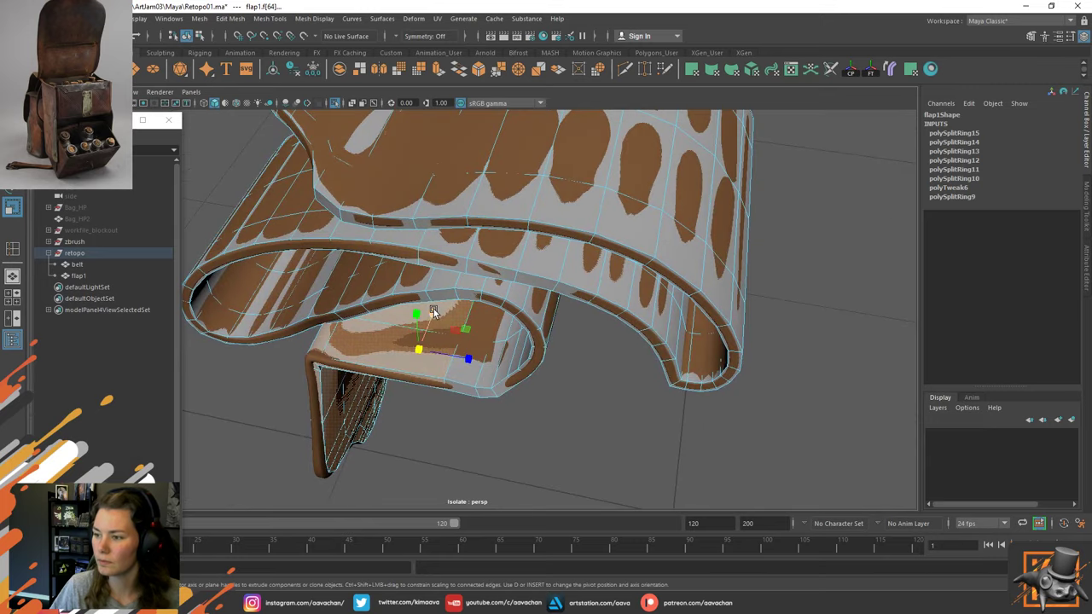
{"action": "left_click_drag", "start_coordinate": [434, 310], "coordinate": [435, 312]}
{"action": "key", "text": "w"}
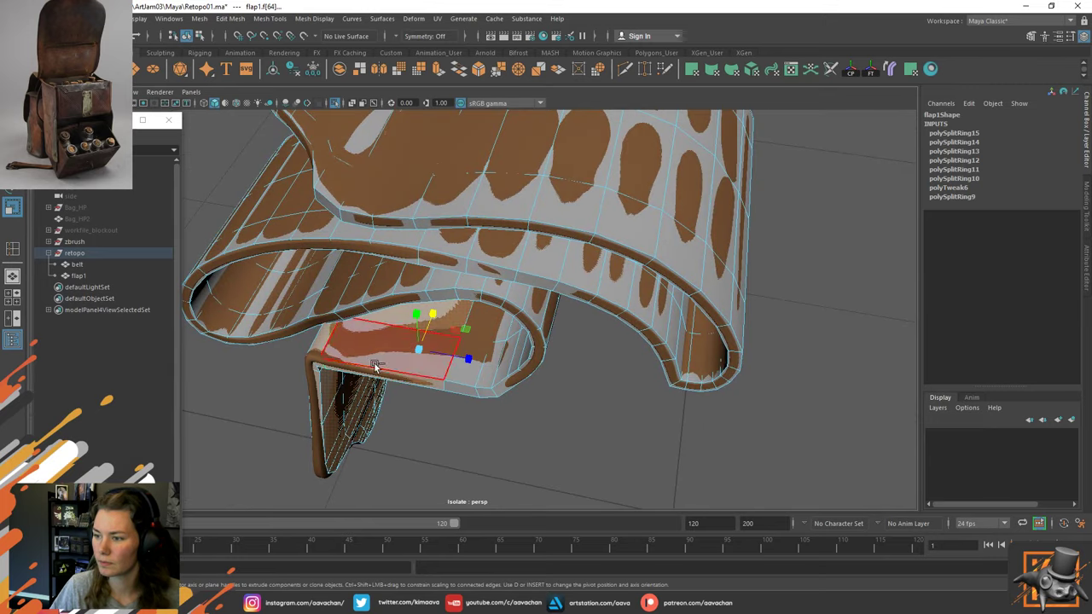
Select only the hanging strip's faces below its top bend and scale them to the sculpt's width.
{"action": "double_click", "coordinate": [380, 381]}
{"action": "left_click_drag", "start_coordinate": [381, 380], "coordinate": [369, 348], "text": "alt"}
{"action": "key", "text": "q"}
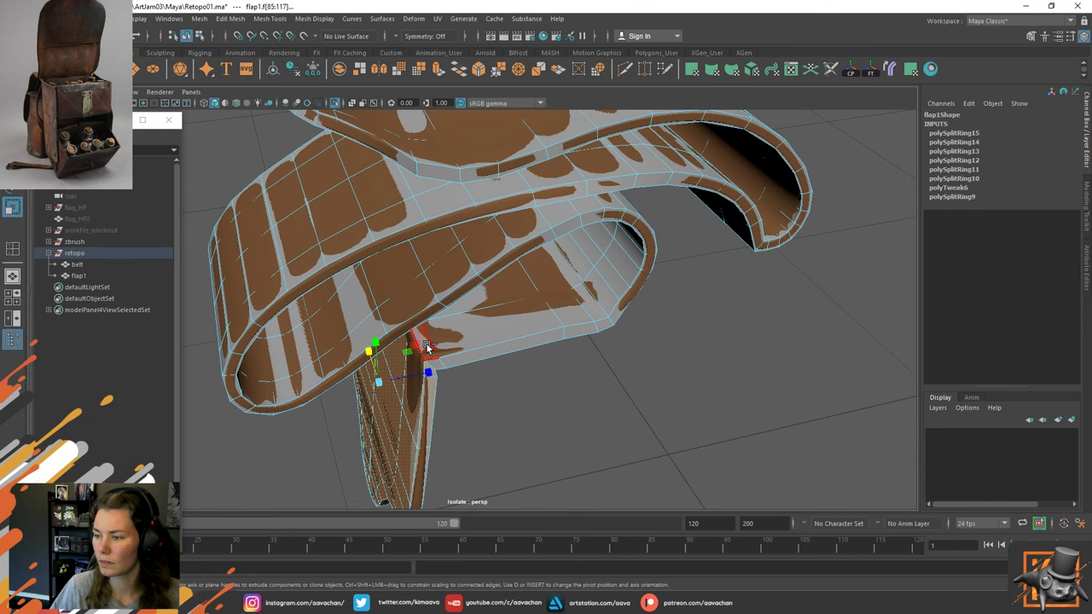
{"action": "scroll", "coordinate": [453, 389], "scroll_direction": "up", "scroll_amount": 2}
{"action": "scroll", "coordinate": [452, 395], "scroll_direction": "up", "scroll_amount": 4}
{"action": "middle_click_drag", "start_coordinate": [440, 405], "coordinate": [469, 325], "text": "alt"}
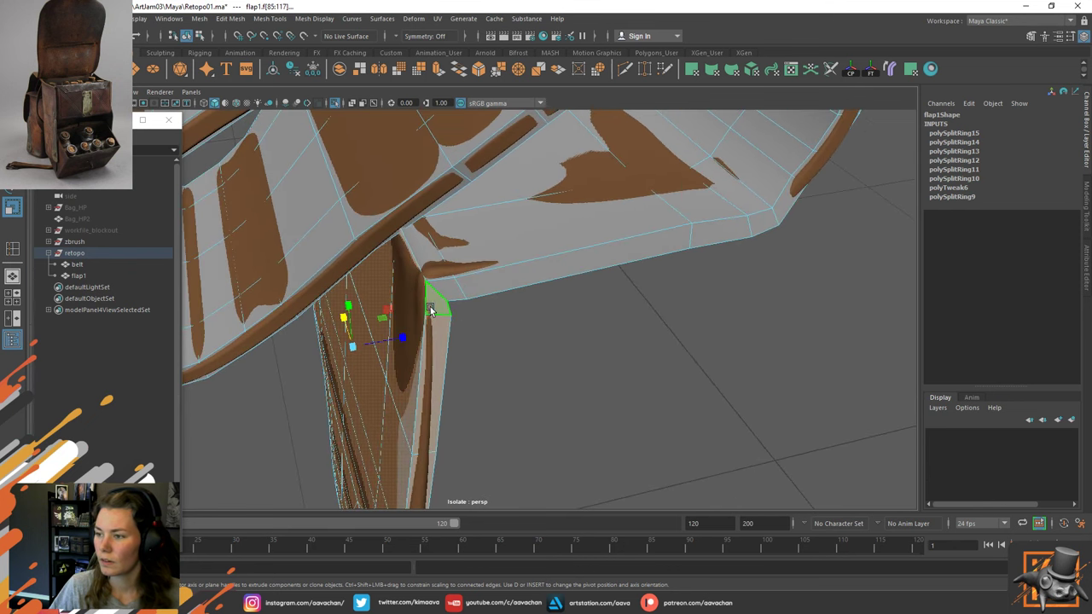
{"action": "left_click_drag", "start_coordinate": [468, 373], "coordinate": [578, 269], "text": "alt"}
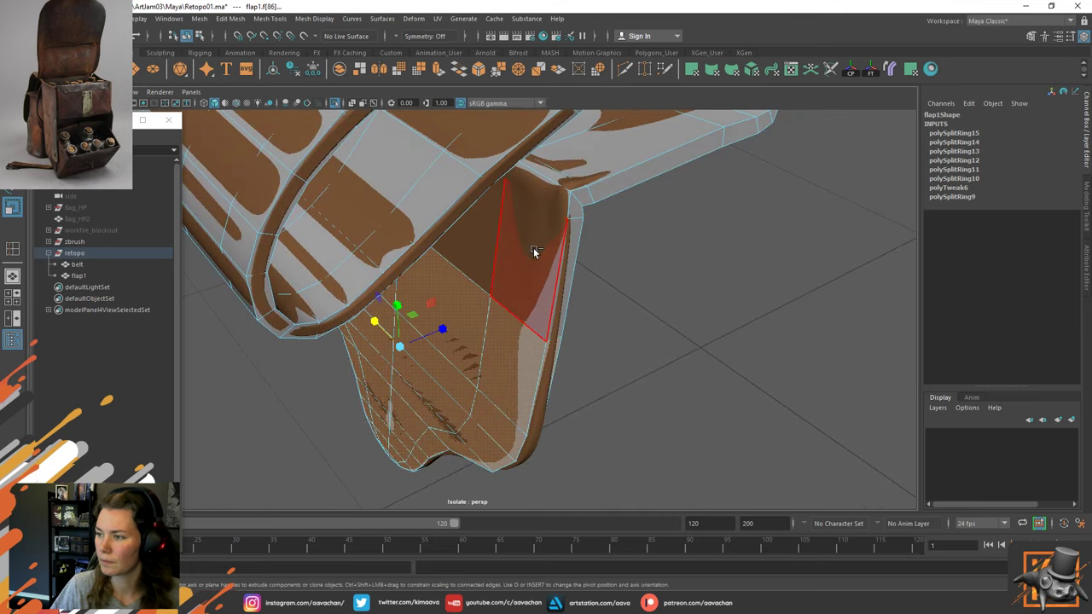
{"action": "left_click", "coordinate": [374, 325]}
{"action": "left_click_drag", "start_coordinate": [374, 325], "coordinate": [376, 324]}
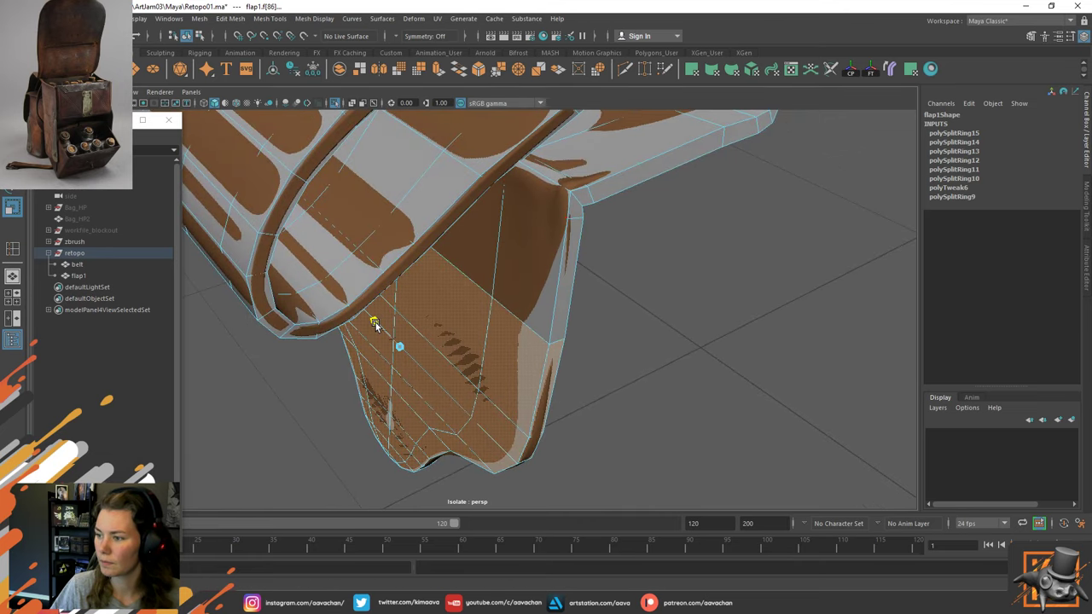
Switch to edge selection and scale edge loops on the hanging strip's lower part and tip, one at a time, to fit the sculpt.
{"action": "left_click_drag", "start_coordinate": [595, 398], "coordinate": [612, 357], "text": "alt"}
{"action": "right_click_drag", "start_coordinate": [446, 384], "coordinate": [441, 257]}
{"action": "double_click", "coordinate": [435, 379]}
{"action": "left_click_drag", "start_coordinate": [446, 360], "coordinate": [478, 374], "text": "alt"}
{"action": "left_click_drag", "start_coordinate": [367, 393], "coordinate": [364, 392]}
{"action": "double_click", "coordinate": [438, 466]}
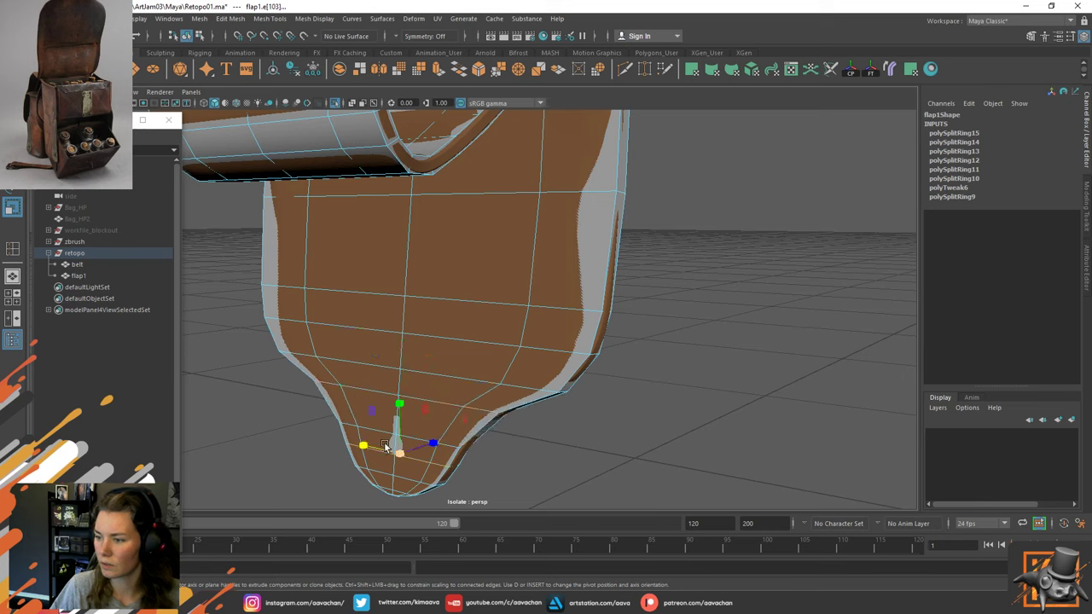
{"action": "left_click_drag", "start_coordinate": [366, 447], "coordinate": [367, 447]}
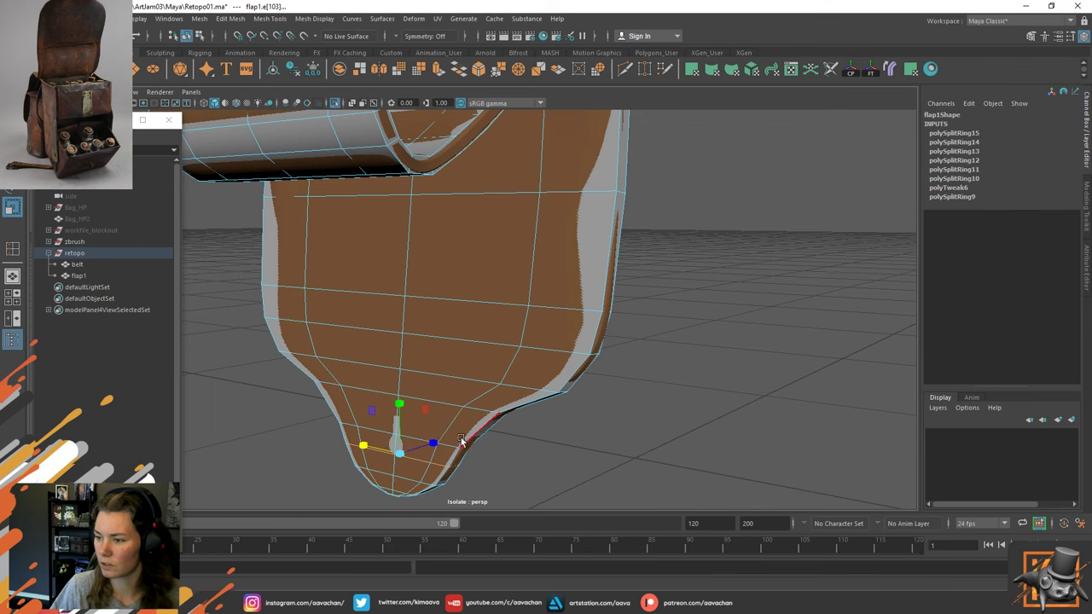
Scale another edge loop near the hanging strip's tip to match the sculpt's width.
{"action": "left_click", "coordinate": [362, 431]}
{"action": "left_click_drag", "start_coordinate": [362, 427], "coordinate": [546, 359]}
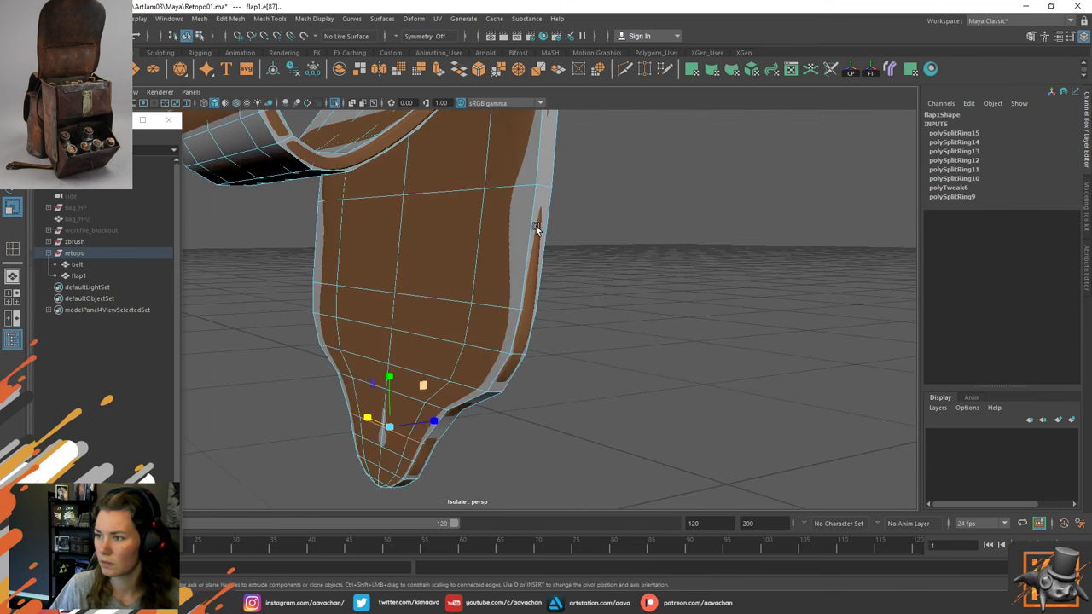
{"action": "left_click_drag", "start_coordinate": [536, 228], "coordinate": [595, 303], "text": "alt"}
Return to object mode, reselect the flap1 retopo mesh instead of the sculpt, and delete its construction history.
{"action": "right_click_drag", "start_coordinate": [542, 307], "coordinate": [712, 237]}
{"action": "left_click", "coordinate": [712, 237]}
{"action": "left_click", "coordinate": [571, 323]}
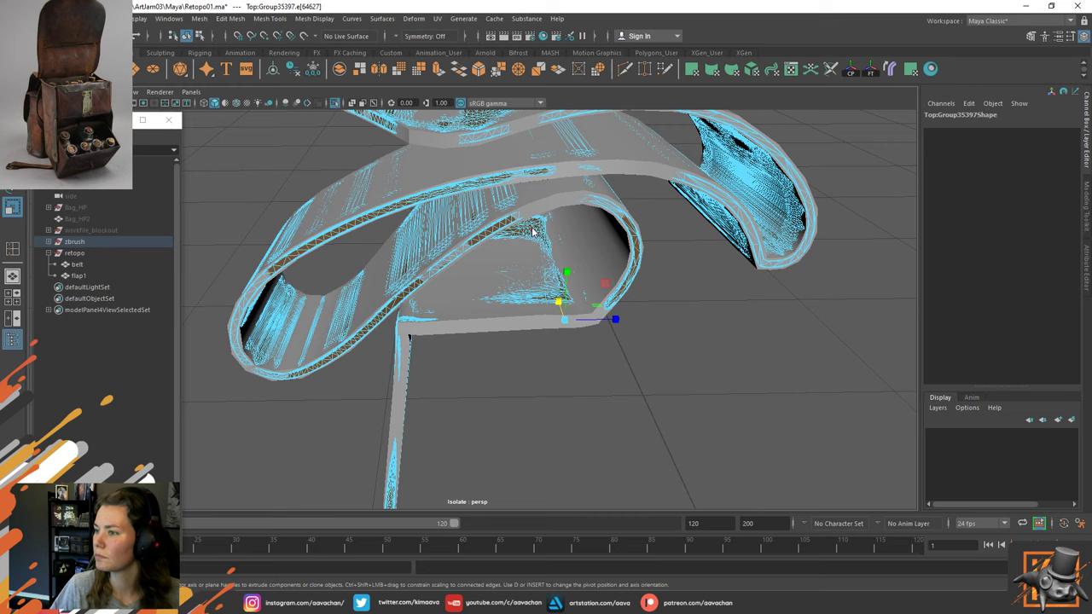
{"action": "right_click_drag", "start_coordinate": [532, 230], "coordinate": [608, 189]}
{"action": "left_click", "coordinate": [666, 376]}
{"action": "left_click", "coordinate": [553, 295]}
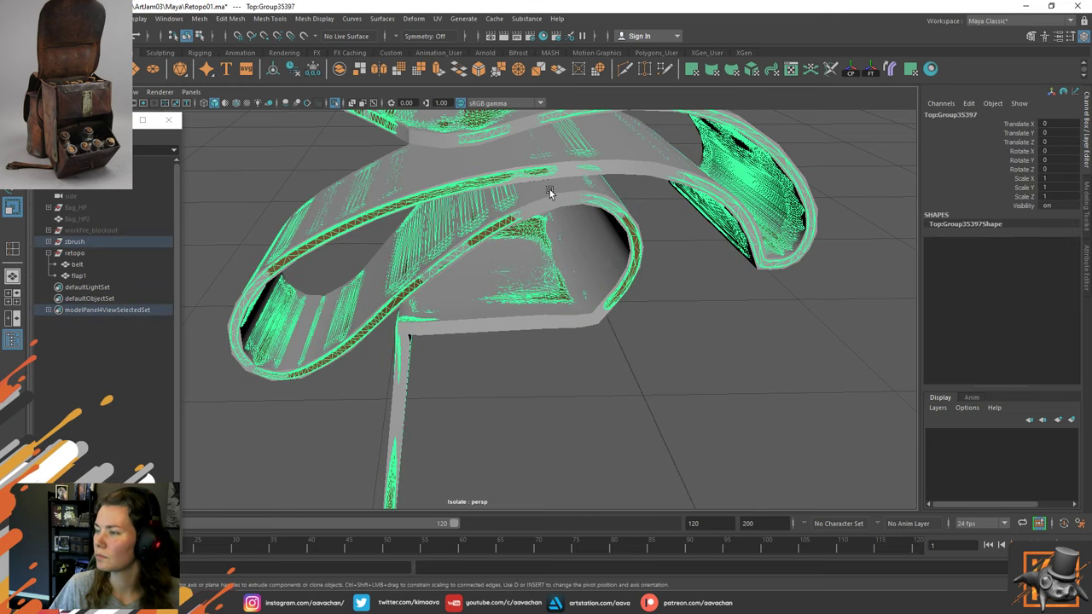
{"action": "left_click", "coordinate": [630, 248]}
{"action": "left_click", "coordinate": [611, 339]}
{"action": "left_click", "coordinate": [479, 331]}
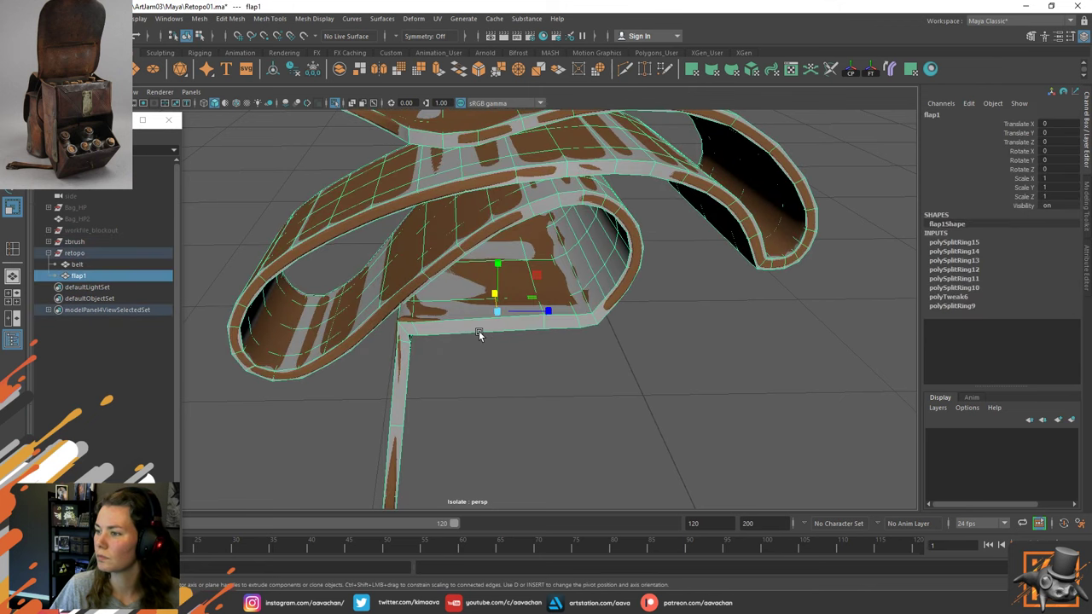
{"action": "key", "text": "alt+shift+d"}
Examine how the retopo mesh fits the sculpt around the inner fold, its flat underside and the rounded corner.
{"action": "left_click_drag", "start_coordinate": [534, 338], "coordinate": [520, 393], "text": "alt"}
{"action": "right_click_drag", "start_coordinate": [521, 393], "coordinate": [646, 437], "text": "alt"}
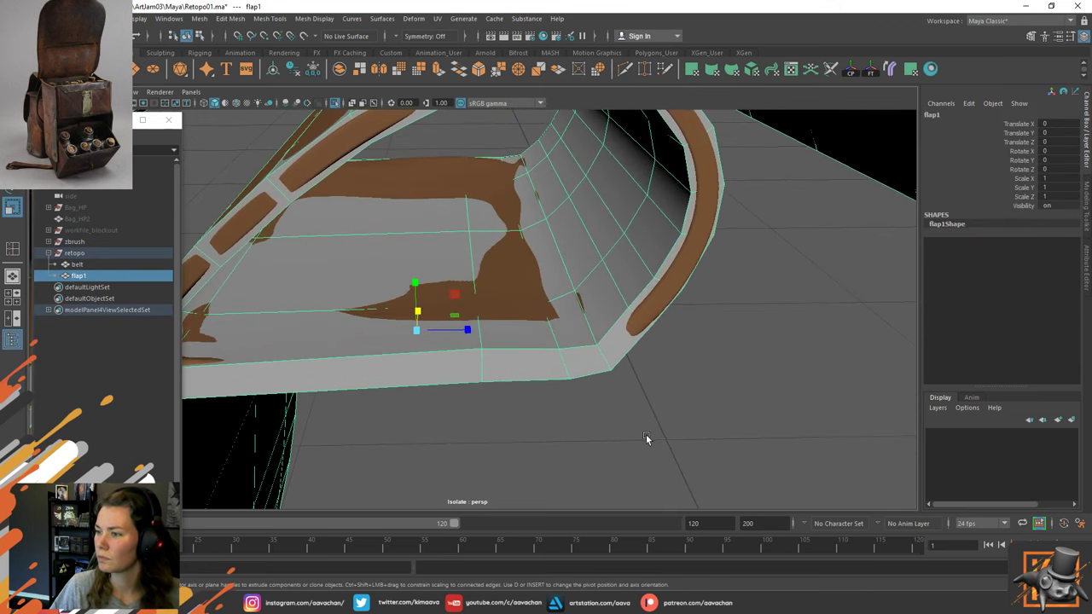
{"action": "left_click_drag", "start_coordinate": [551, 422], "coordinate": [438, 306], "text": "alt"}
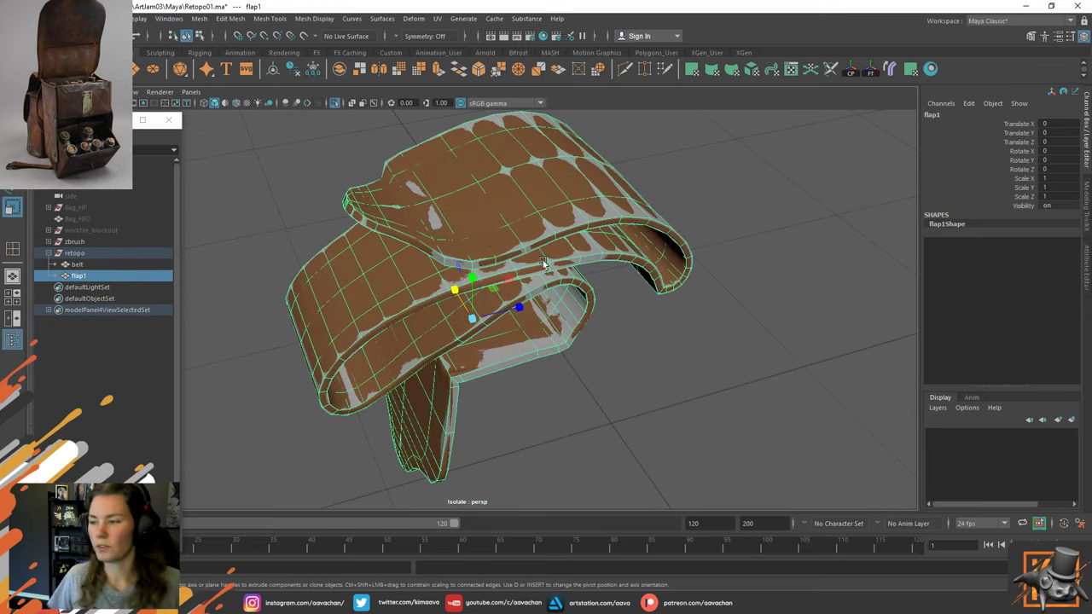
{"action": "key", "text": "w"}
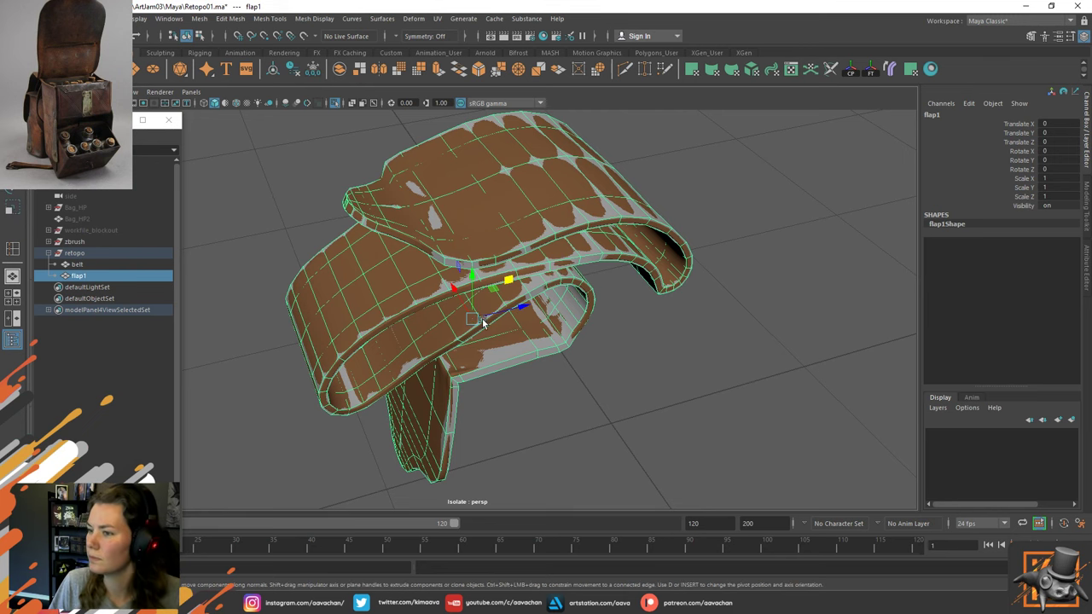
{"action": "scroll", "coordinate": [466, 324], "scroll_direction": "up", "scroll_amount": 4}
{"action": "scroll", "coordinate": [466, 324], "scroll_direction": "down", "scroll_amount": 2}
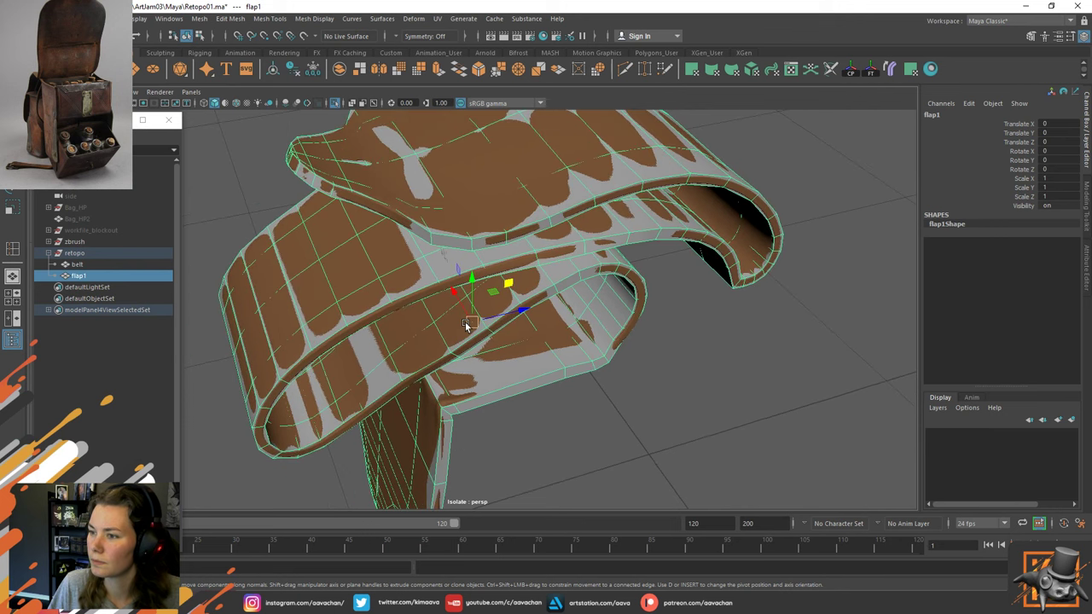
{"action": "left_click_drag", "start_coordinate": [589, 322], "coordinate": [564, 302], "text": "alt"}
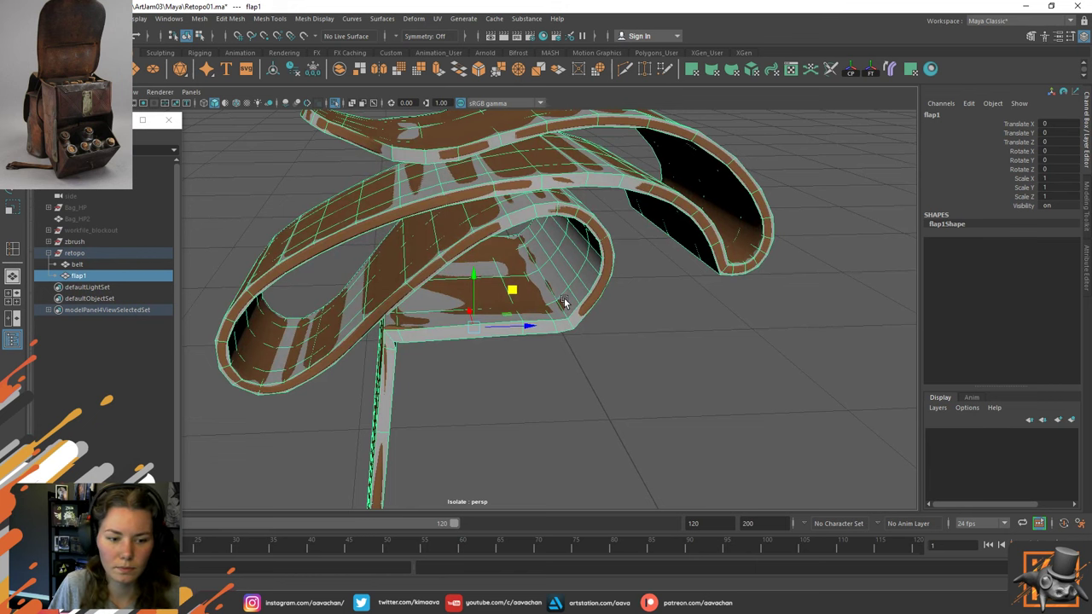
{"action": "middle_click_drag", "start_coordinate": [609, 391], "coordinate": [558, 342], "text": "alt"}
{"action": "scroll", "coordinate": [511, 326], "scroll_direction": "up", "scroll_amount": 3}
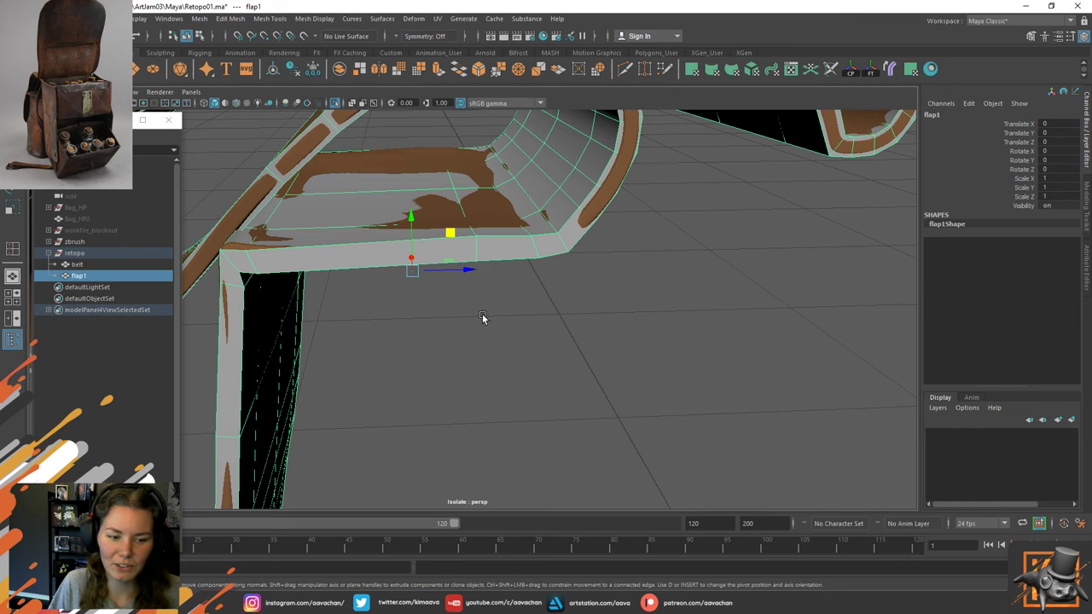
{"action": "left_click_drag", "start_coordinate": [640, 244], "coordinate": [547, 300], "text": "alt"}
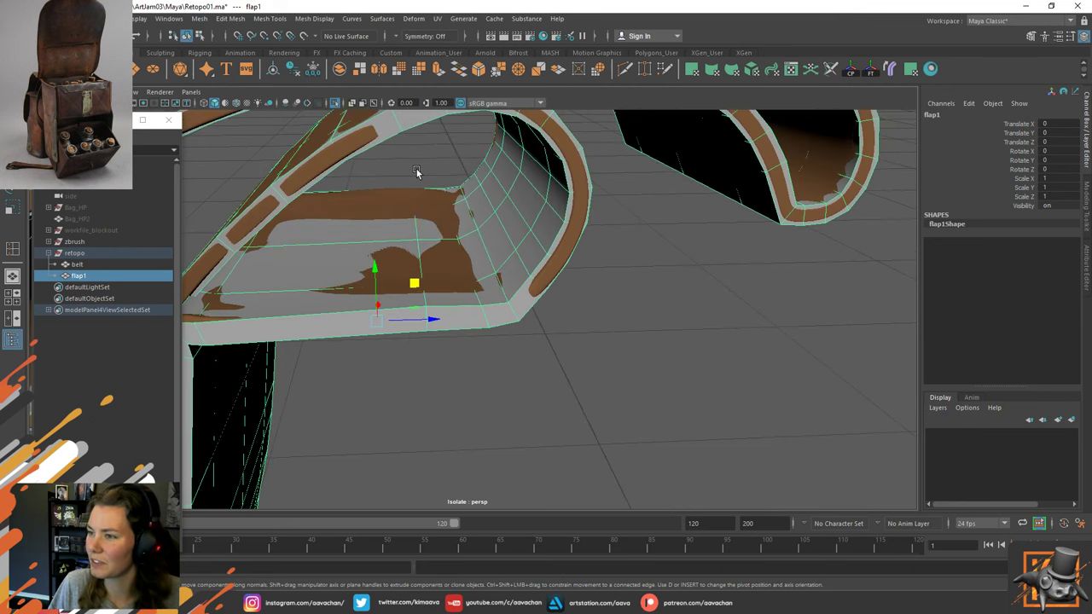
Delete the strip of flap1 faces along the inner fold's rounded corner, where the flat underside begins.
{"action": "right_click_drag", "start_coordinate": [416, 172], "coordinate": [415, 200]}
{"action": "left_click", "coordinate": [461, 211]}
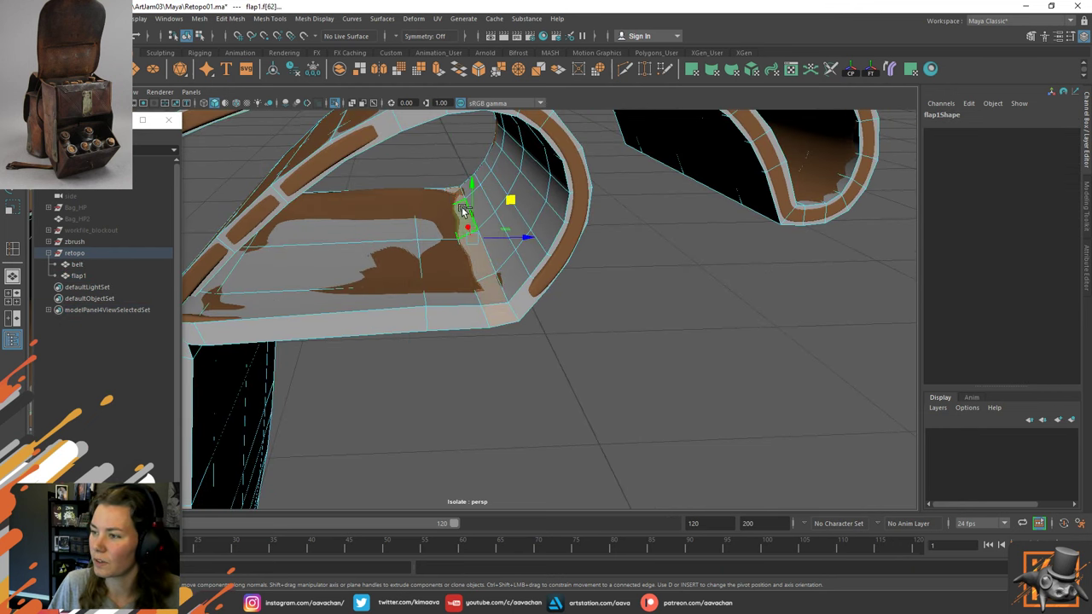
{"action": "key", "text": "Delete"}
{"action": "middle_click_drag", "start_coordinate": [302, 301], "coordinate": [373, 277], "text": "alt"}
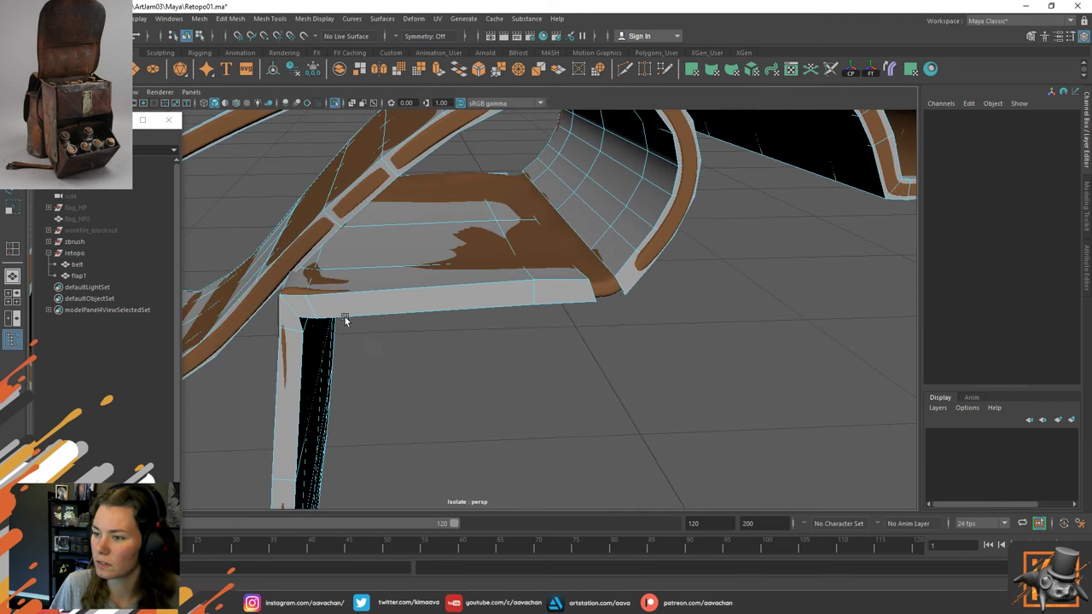
Delete the face loop at the hanging strip's top bend and the remaining faces of the inner fold's flat underside.
{"action": "double_click", "coordinate": [286, 318]}
{"action": "left_click_drag", "start_coordinate": [361, 317], "coordinate": [281, 224], "text": "alt"}
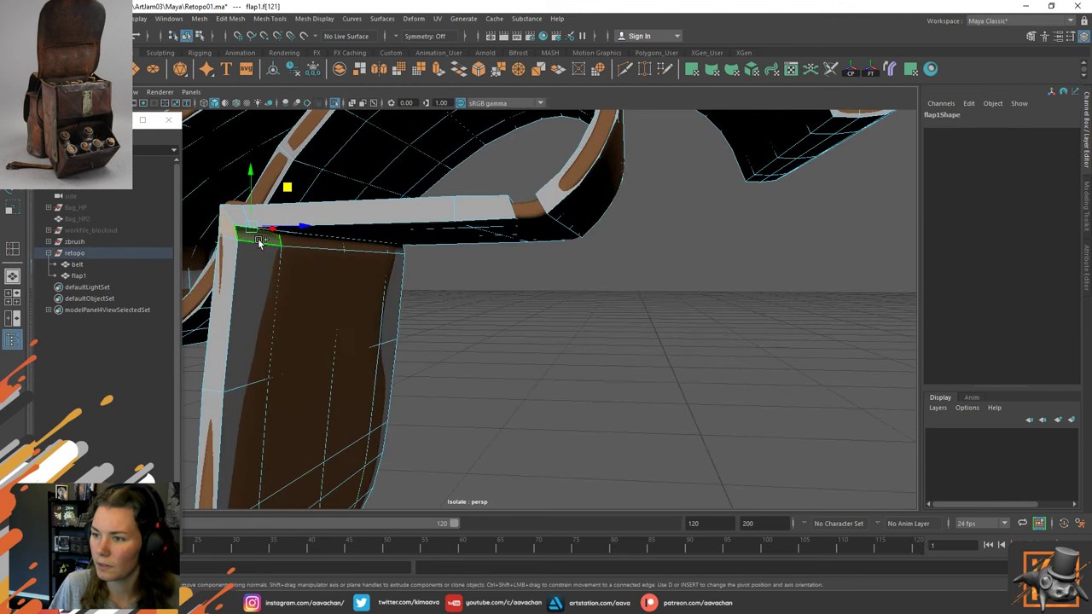
{"action": "key", "text": "Delete"}
{"action": "double_click", "coordinate": [340, 216]}
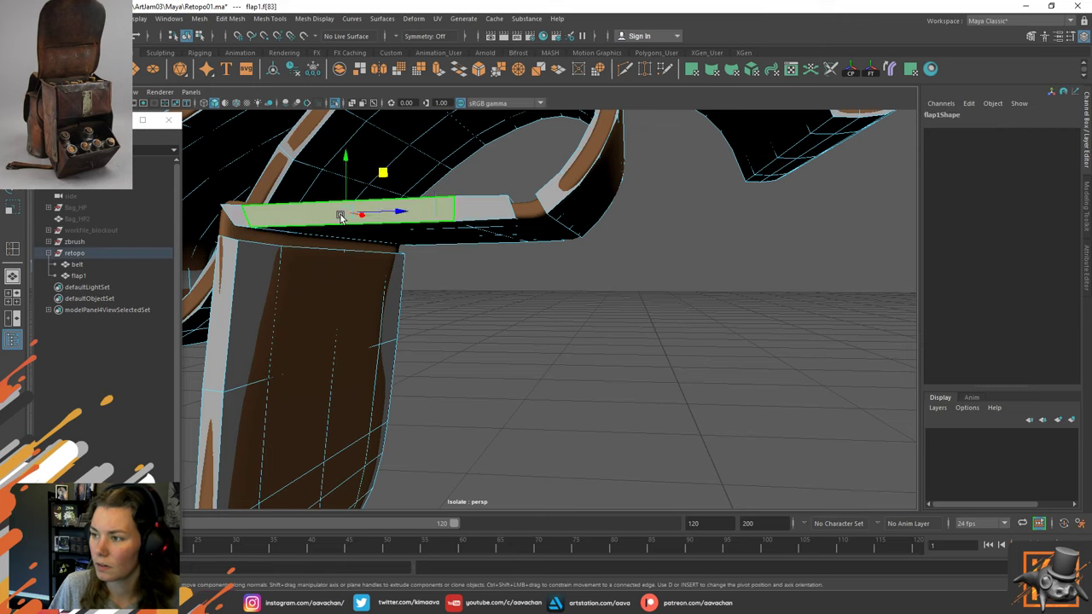
{"action": "left_click", "coordinate": [340, 216], "text": "ctrl"}
{"action": "left_click_drag", "start_coordinate": [341, 219], "coordinate": [410, 229], "text": "alt"}
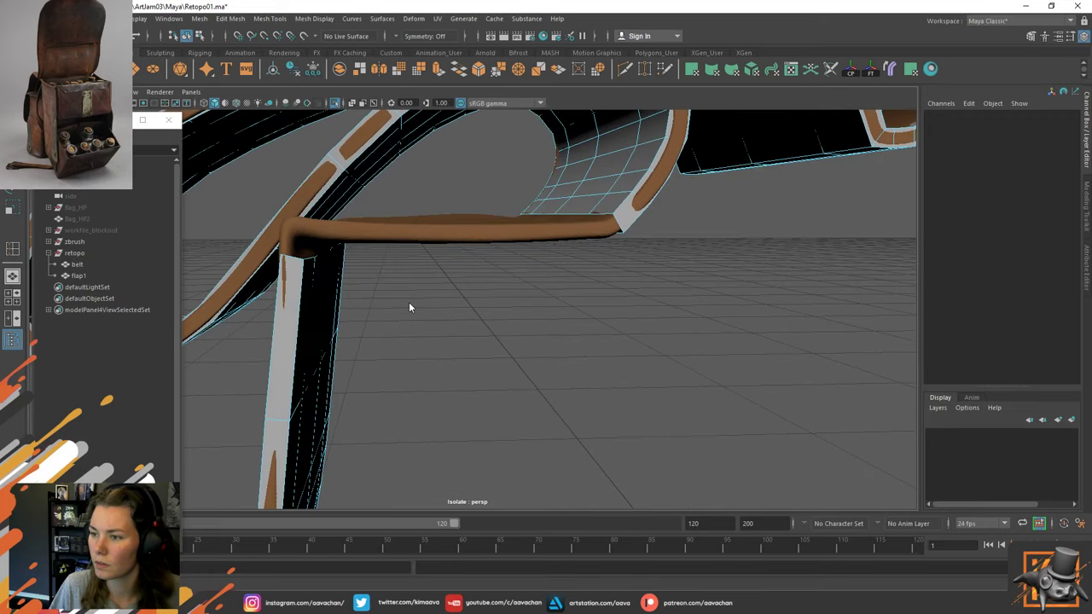
Switch to vertex selection and move vertices along the hanging strip's upper side edge to fit the sculpt's thickness.
{"action": "right_click_drag", "start_coordinate": [408, 306], "coordinate": [357, 291]}
{"action": "left_click", "coordinate": [322, 269]}
{"action": "left_click_drag", "start_coordinate": [335, 260], "coordinate": [433, 316]}
{"action": "left_click", "coordinate": [273, 307]}
{"action": "left_click", "coordinate": [339, 330]}
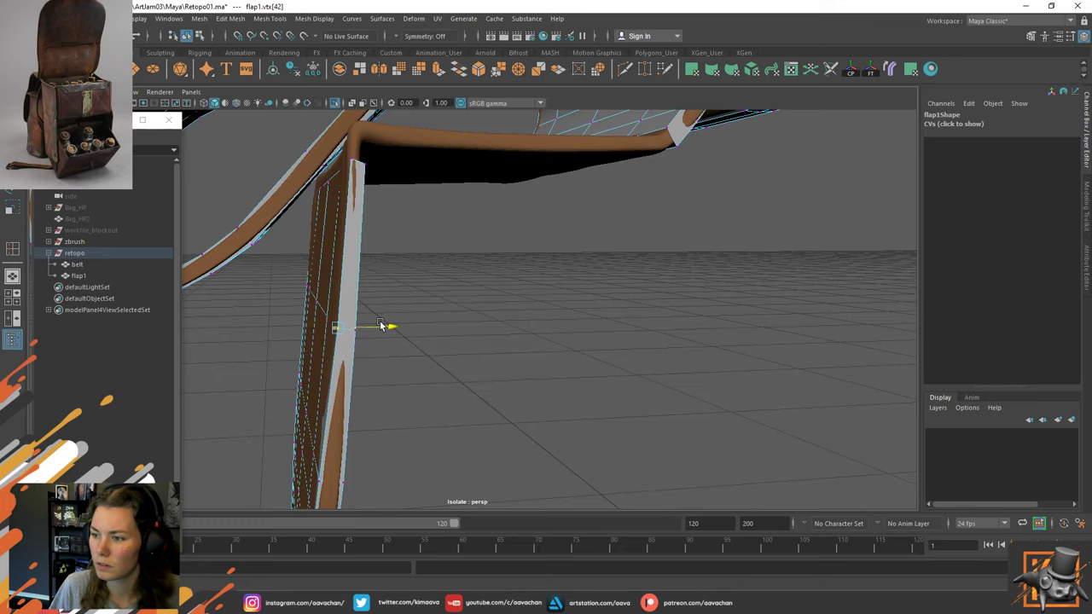
Move the vertices on the back edge of the hanging strip's upper part to line up with the sculpt's thickness.
{"action": "left_click_drag", "start_coordinate": [476, 393], "coordinate": [585, 219], "text": "alt"}
{"action": "left_click", "coordinate": [621, 218]}
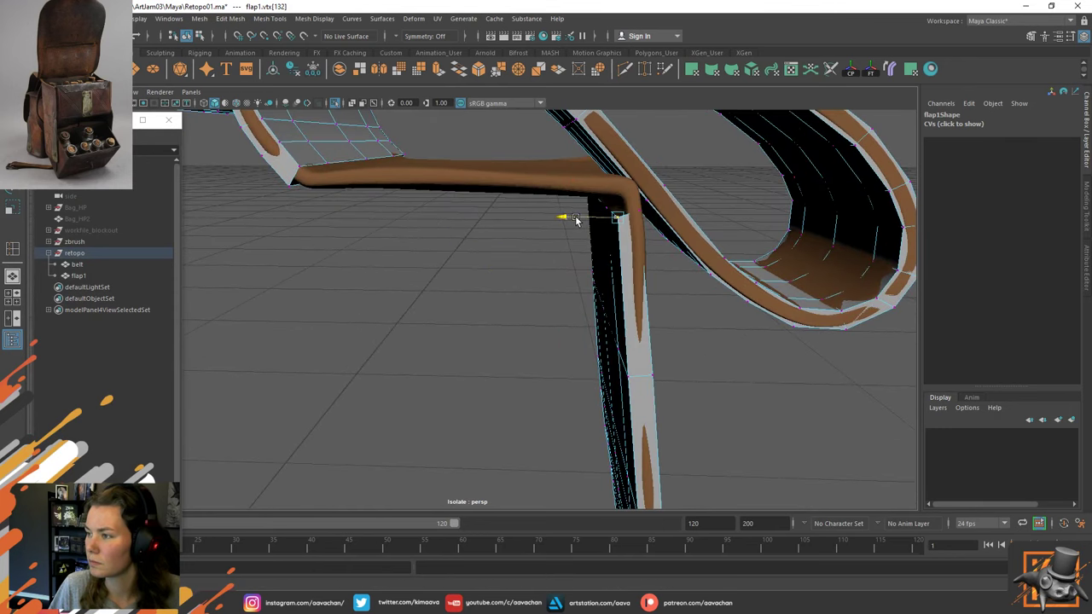
{"action": "left_click_drag", "start_coordinate": [510, 285], "coordinate": [657, 274], "text": "alt"}
{"action": "left_click", "coordinate": [769, 308]}
{"action": "left_click_drag", "start_coordinate": [775, 309], "coordinate": [827, 314], "text": "alt"}
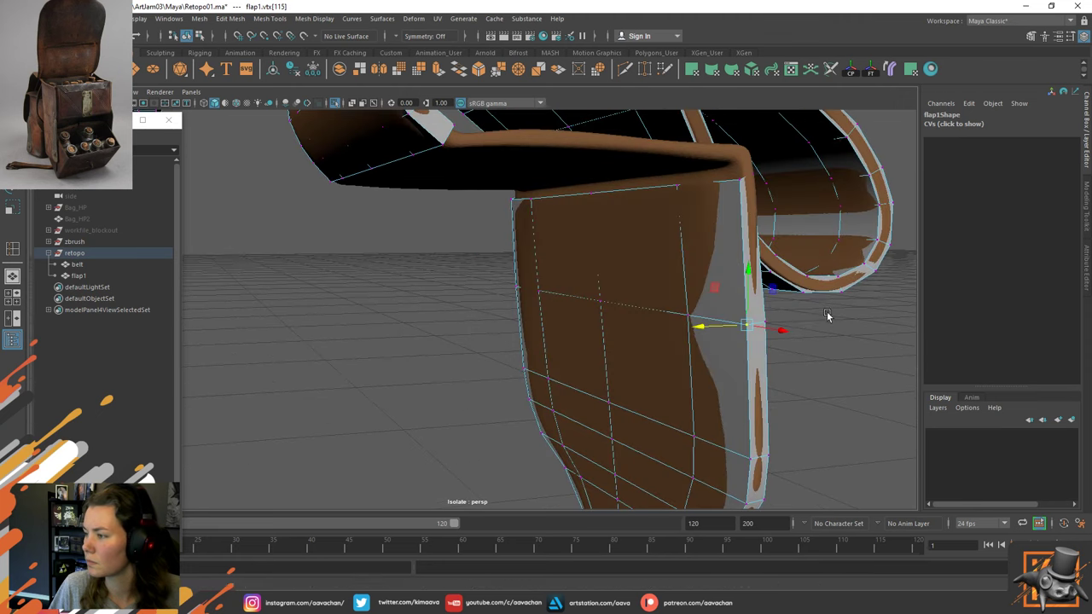
{"action": "mouse_move", "coordinate": [704, 326]}
{"action": "left_mouse_down"}
{"action": "mouse_move", "coordinate": [717, 326]}
{"action": "mouse_move", "coordinate": [711, 341]}
{"action": "mouse_move", "coordinate": [663, 309]}
{"action": "mouse_move", "coordinate": [790, 334]}
{"action": "mouse_move", "coordinate": [509, 304]}
{"action": "left_mouse_up"}
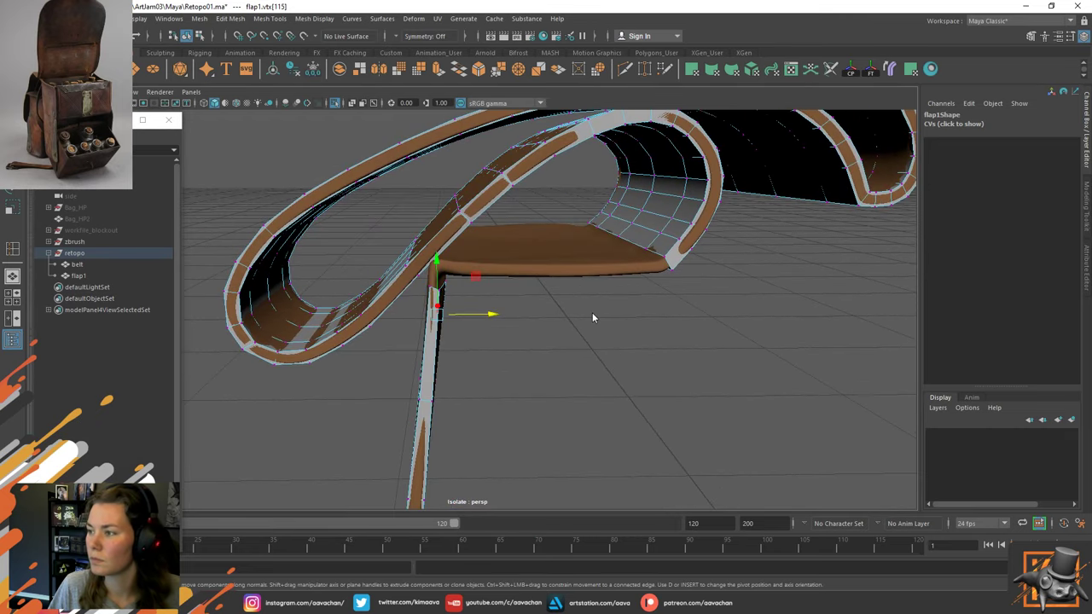
Make the high-poly sculpt a live surface, reselect flap1 and activate Quad Draw.
{"action": "key", "text": "F8"}
{"action": "left_click", "coordinate": [489, 259]}
{"action": "left_click", "coordinate": [304, 36]}
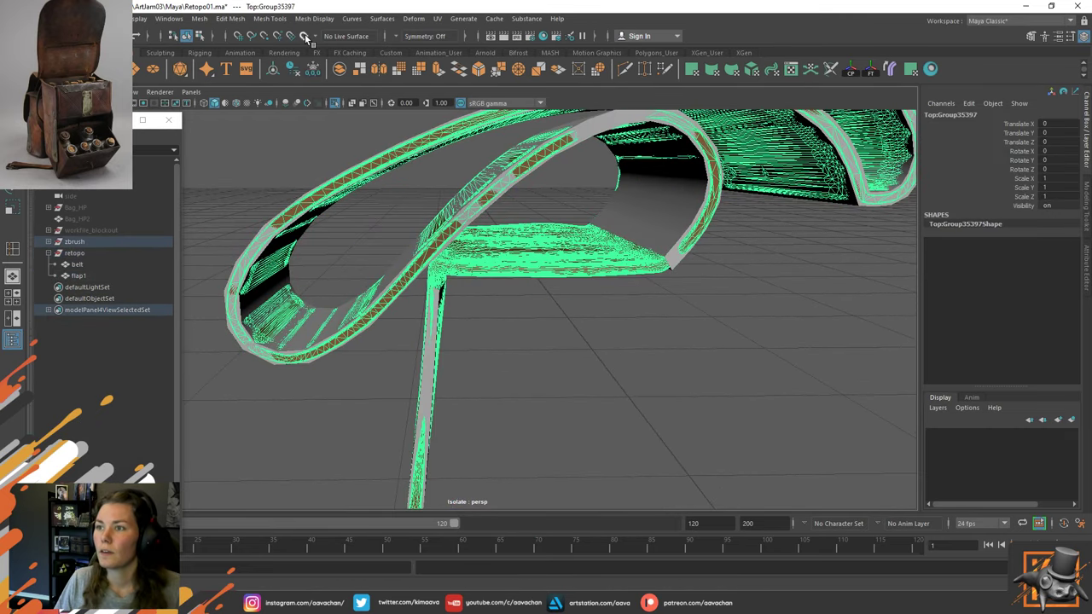
{"action": "left_click", "coordinate": [433, 294]}
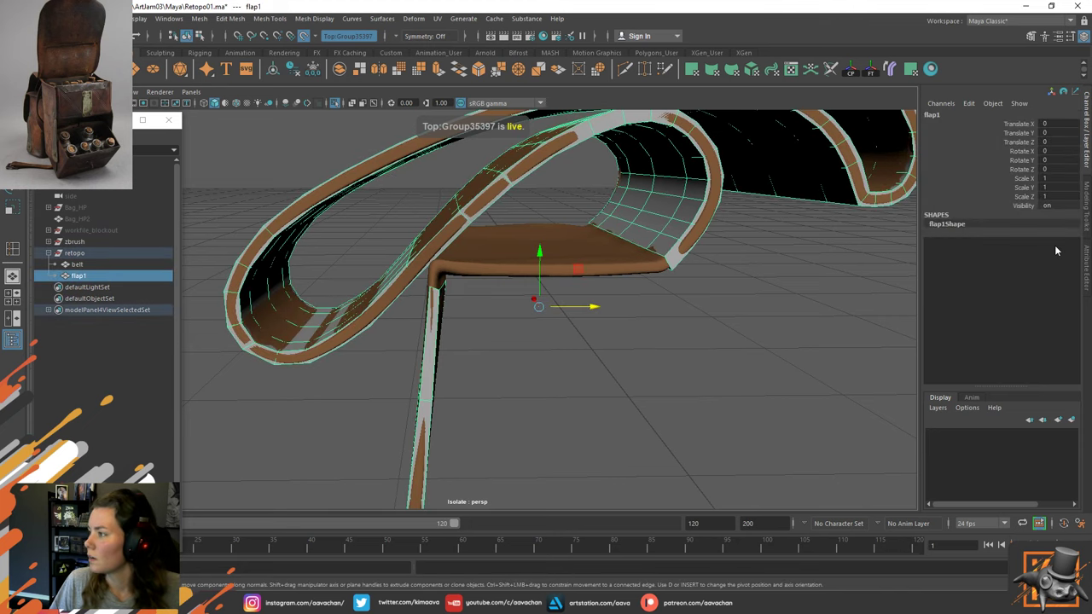
{"action": "left_click", "coordinate": [1088, 208]}
{"action": "left_click", "coordinate": [1035, 441]}
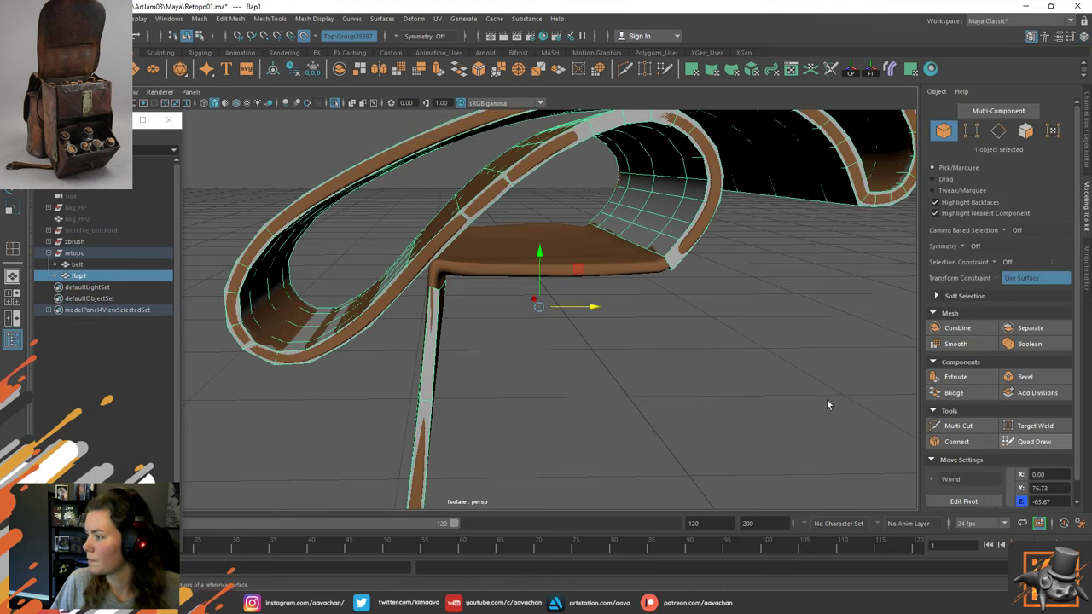
Try to relax the open edge at the inner fold's rounded corner with Quad Draw.
{"action": "scroll", "coordinate": [461, 256], "scroll_direction": "up", "scroll_amount": 10}
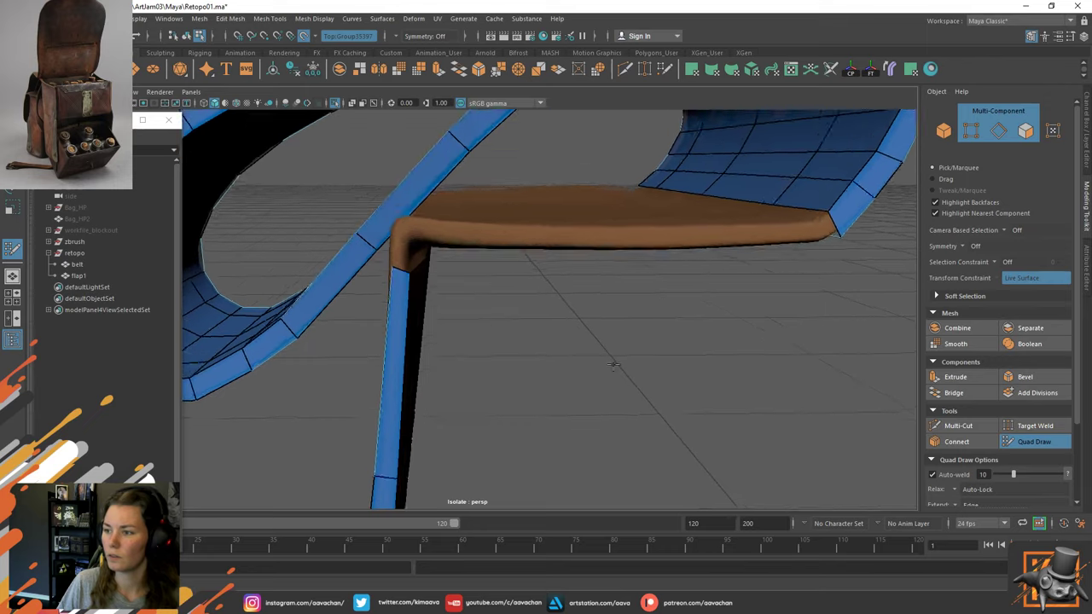
{"action": "left_click_drag", "start_coordinate": [536, 311], "coordinate": [509, 304], "text": "alt"}
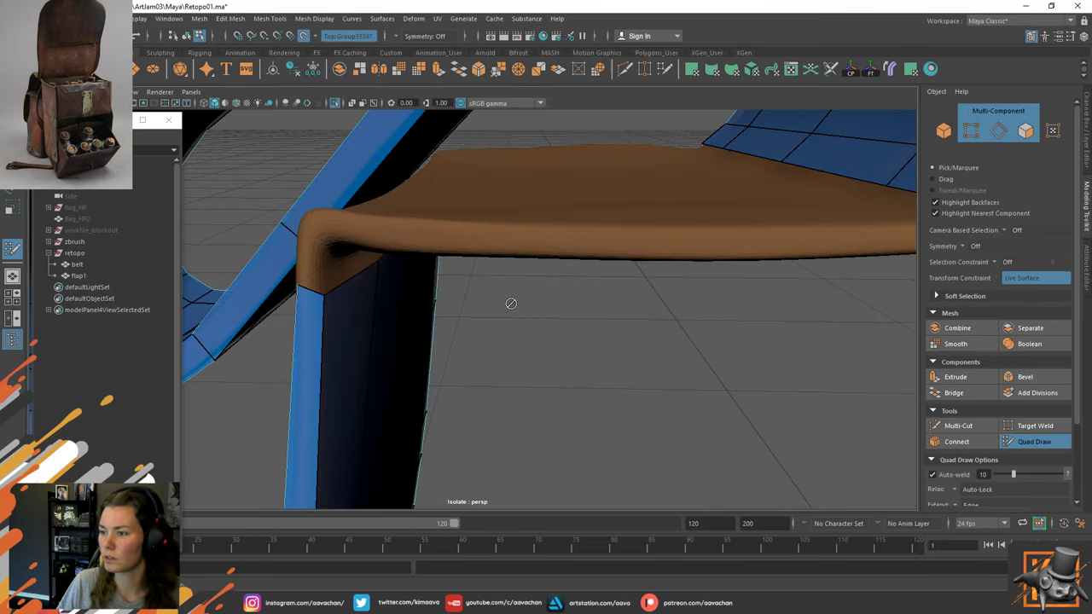
{"action": "middle_click_drag", "start_coordinate": [654, 224], "coordinate": [525, 307], "text": "alt"}
{"action": "mouse_move", "coordinate": [525, 307]}
{"action": "left_mouse_down", "text": "alt"}
{"action": "mouse_move", "coordinate": [494, 293]}
{"action": "mouse_move", "coordinate": [513, 304]}
{"action": "left_mouse_up", "text": "alt"}
{"action": "left_click_drag", "start_coordinate": [593, 298], "coordinate": [477, 352], "text": "shift"}
{"action": "key", "text": "ctrl+z"}
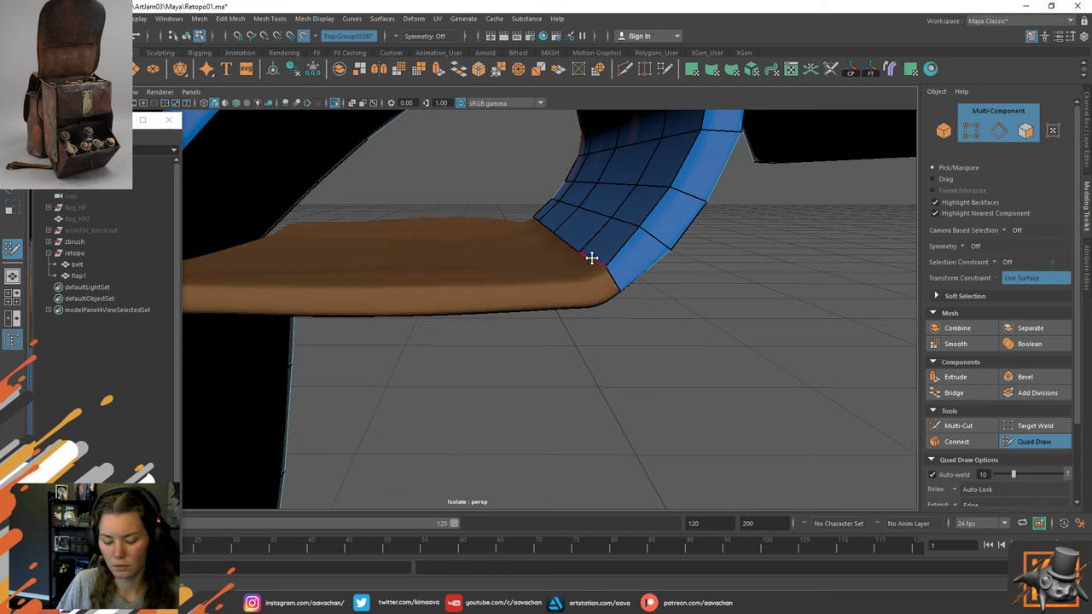
{"action": "left_click_drag", "start_coordinate": [591, 256], "coordinate": [531, 257], "text": "alt"}
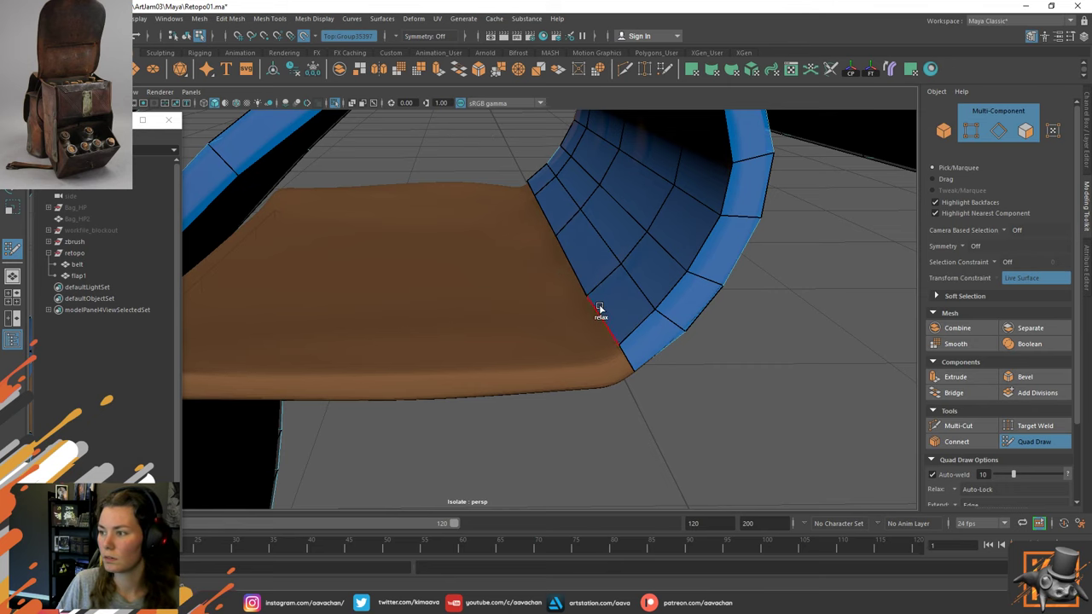
{"action": "mouse_move", "coordinate": [592, 295]}
{"action": "left_mouse_down", "text": "alt"}
{"action": "mouse_move", "coordinate": [500, 295]}
{"action": "mouse_move", "coordinate": [529, 309]}
{"action": "mouse_move", "coordinate": [523, 319]}
{"action": "left_mouse_up", "text": "alt"}
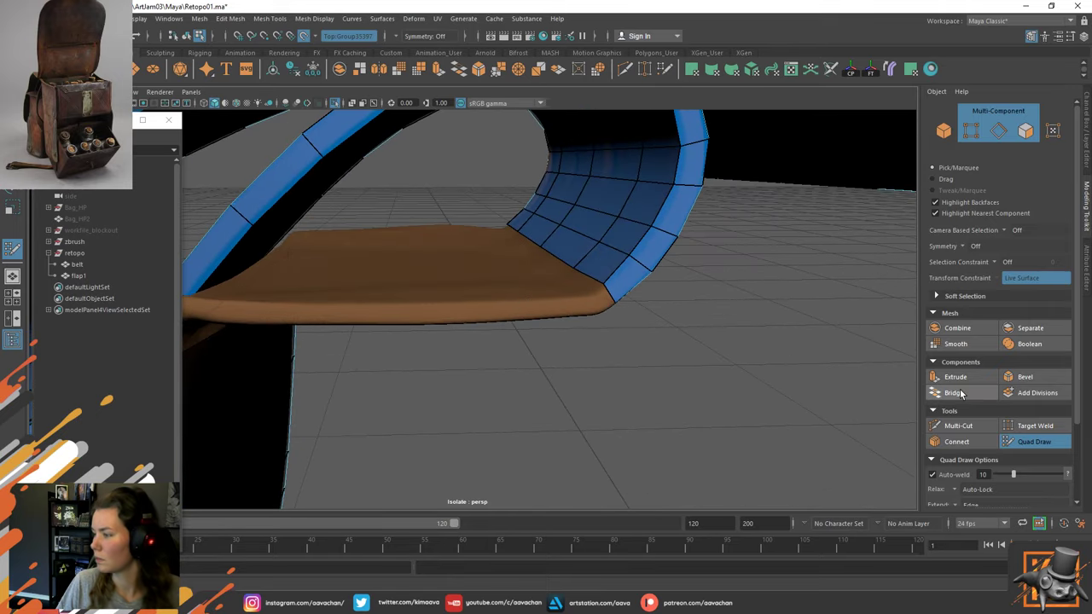
Show the live constraint options for Quad Draw to check the surface offset and backface snapping settings.
{"action": "scroll", "coordinate": [960, 393], "scroll_direction": "down", "scroll_amount": 3}
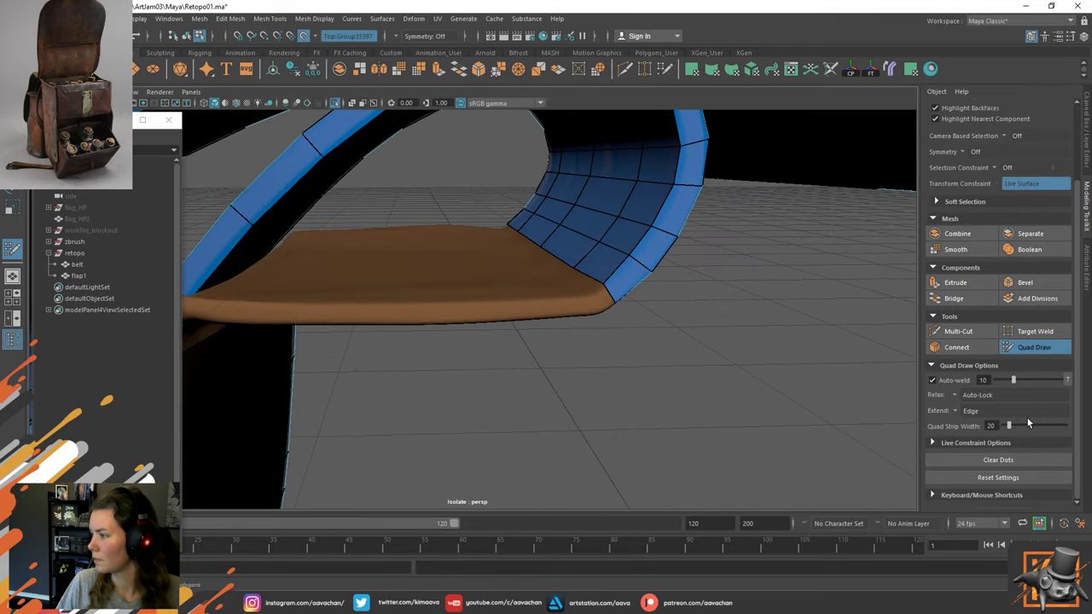
{"action": "left_click", "coordinate": [934, 442]}
{"action": "scroll", "coordinate": [1026, 448], "scroll_direction": "down", "scroll_amount": 2}
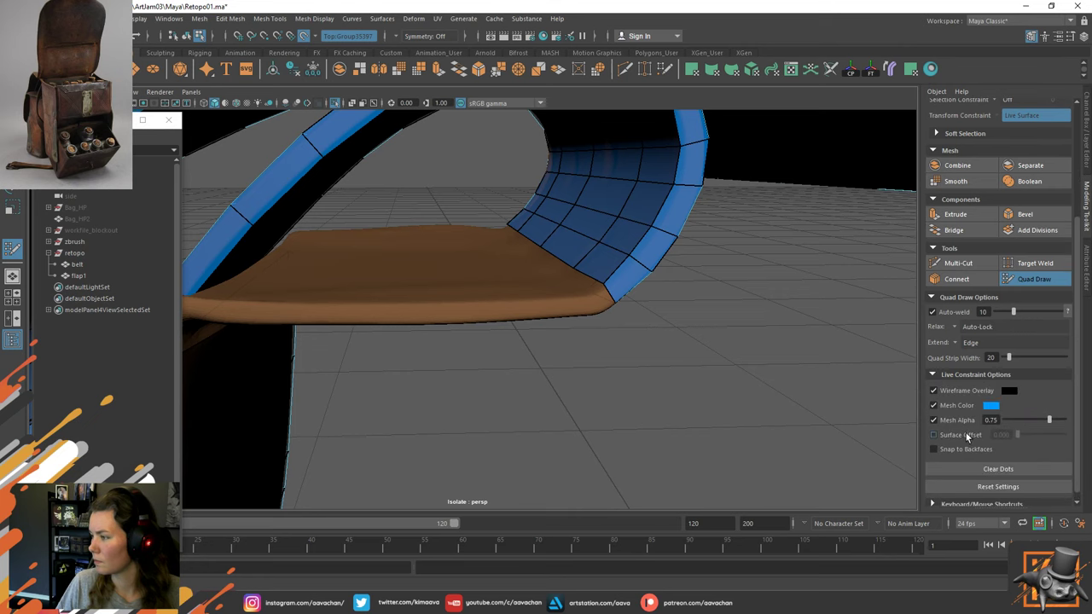
Undo the last two edits at the open edge of the inner fold's rounded corner.
{"action": "left_click_drag", "start_coordinate": [865, 402], "coordinate": [582, 364], "text": "alt"}
{"action": "left_click_drag", "start_coordinate": [658, 417], "coordinate": [658, 400], "text": "alt"}
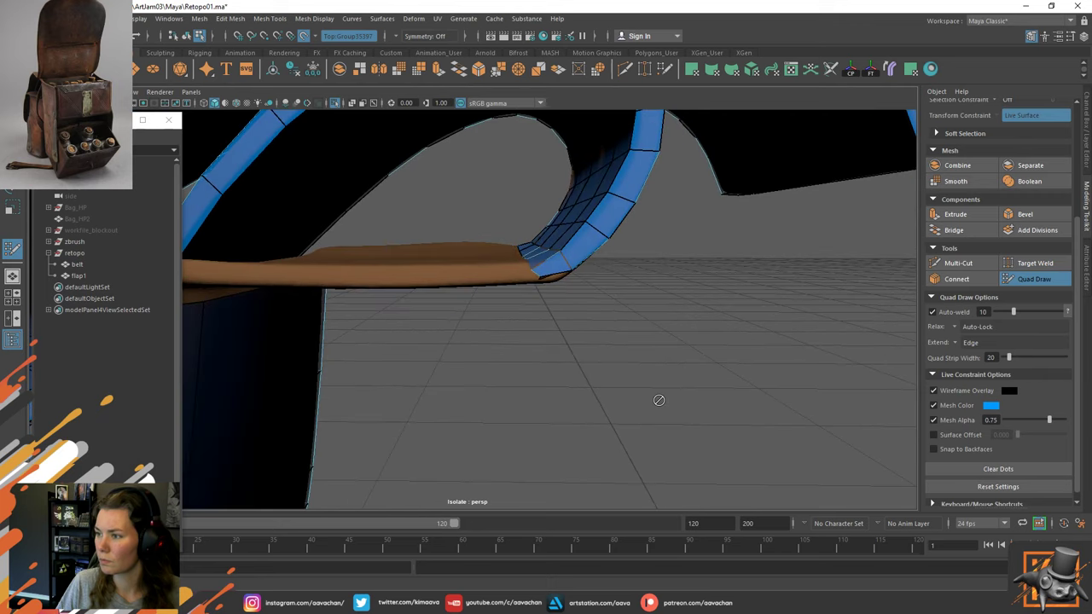
{"action": "key", "text": "ctrl+z"}
{"action": "key", "text": "ctrl+z"}
Extend the inner fold's open border edge loop one row onto the flat section and adjust the new corner vertex's height.
{"action": "left_click_drag", "start_coordinate": [624, 369], "coordinate": [580, 350], "text": "alt"}
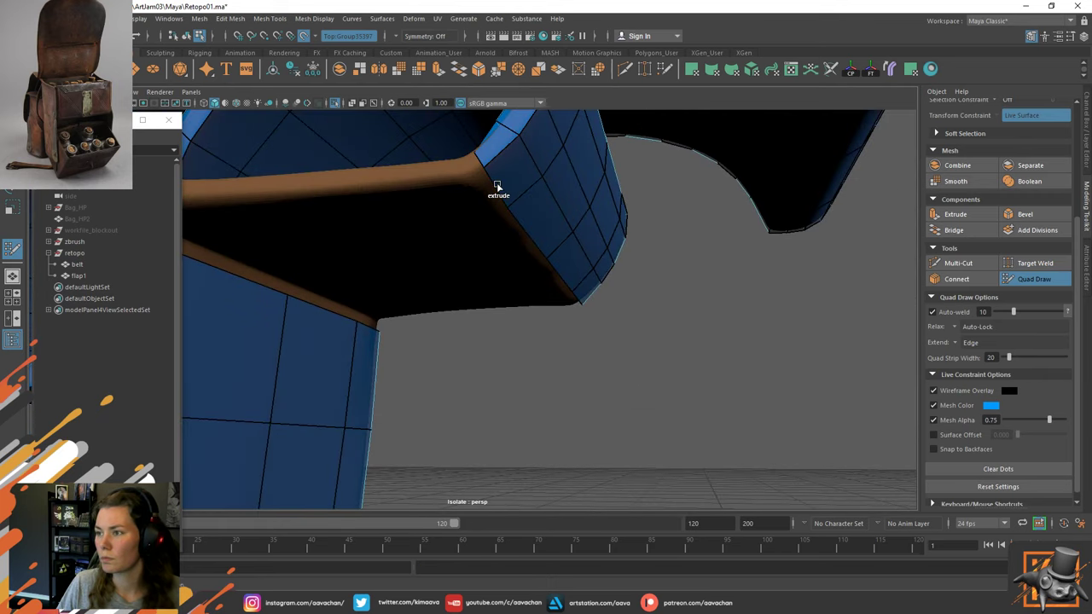
{"action": "mouse_move", "coordinate": [498, 186]}
{"action": "left_mouse_down", "text": "ctrl"}
{"action": "mouse_move", "coordinate": [484, 206]}
{"action": "mouse_move", "coordinate": [483, 194]}
{"action": "left_mouse_up", "text": "ctrl"}
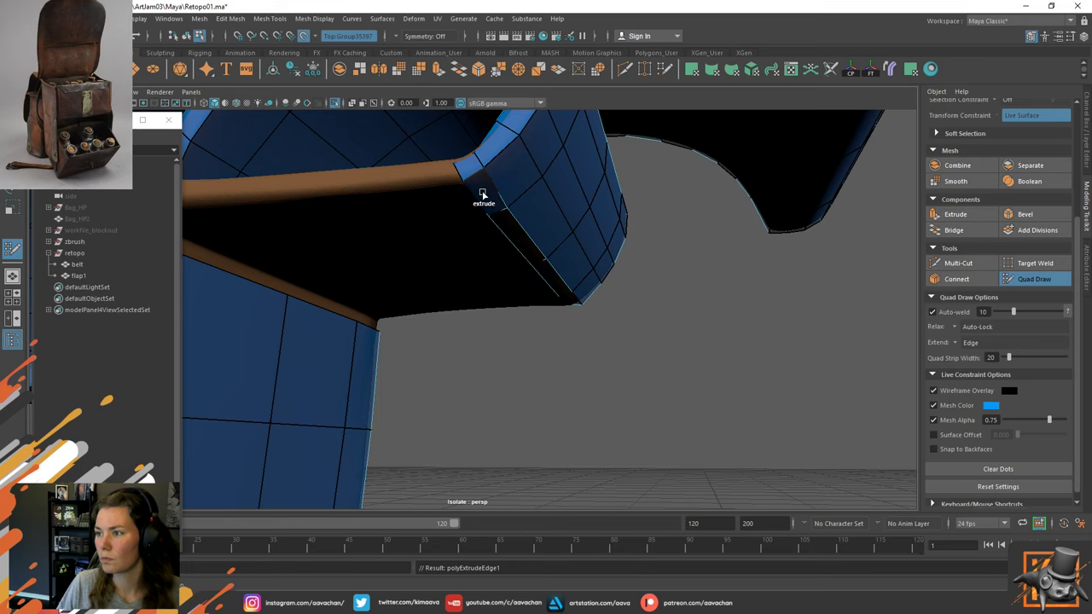
{"action": "key", "text": "w"}
{"action": "mouse_move", "coordinate": [579, 325]}
{"action": "left_mouse_down", "text": "alt"}
{"action": "mouse_move", "coordinate": [551, 311]}
{"action": "mouse_move", "coordinate": [656, 336]}
{"action": "mouse_move", "coordinate": [513, 364]}
{"action": "left_mouse_up", "text": "alt"}
{"action": "right_click_drag", "start_coordinate": [399, 332], "coordinate": [345, 289]}
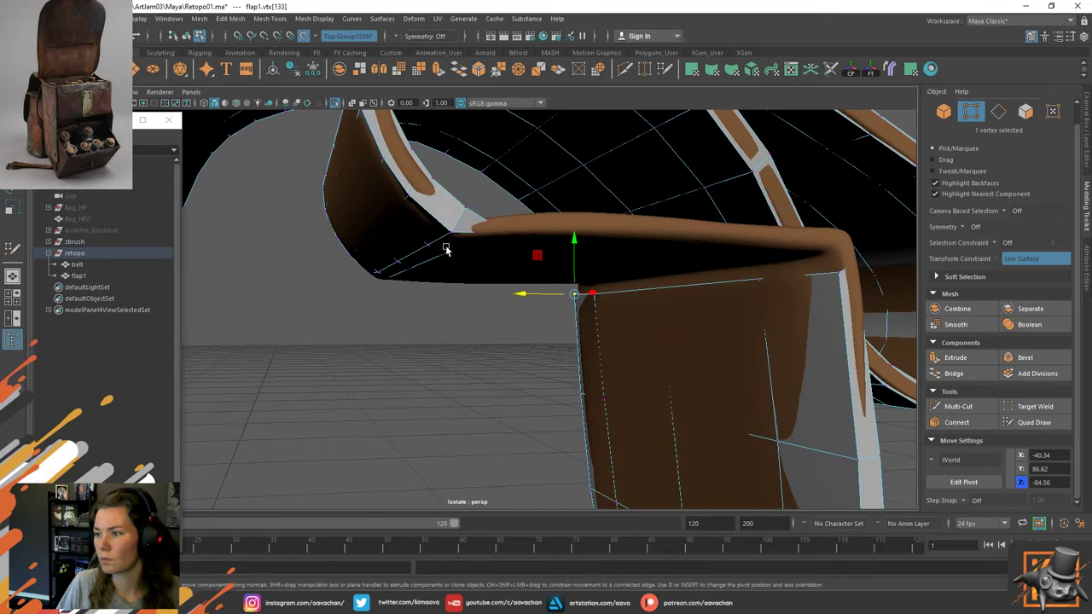
{"action": "left_click", "coordinate": [472, 235]}
{"action": "left_click_drag", "start_coordinate": [476, 180], "coordinate": [479, 196]}
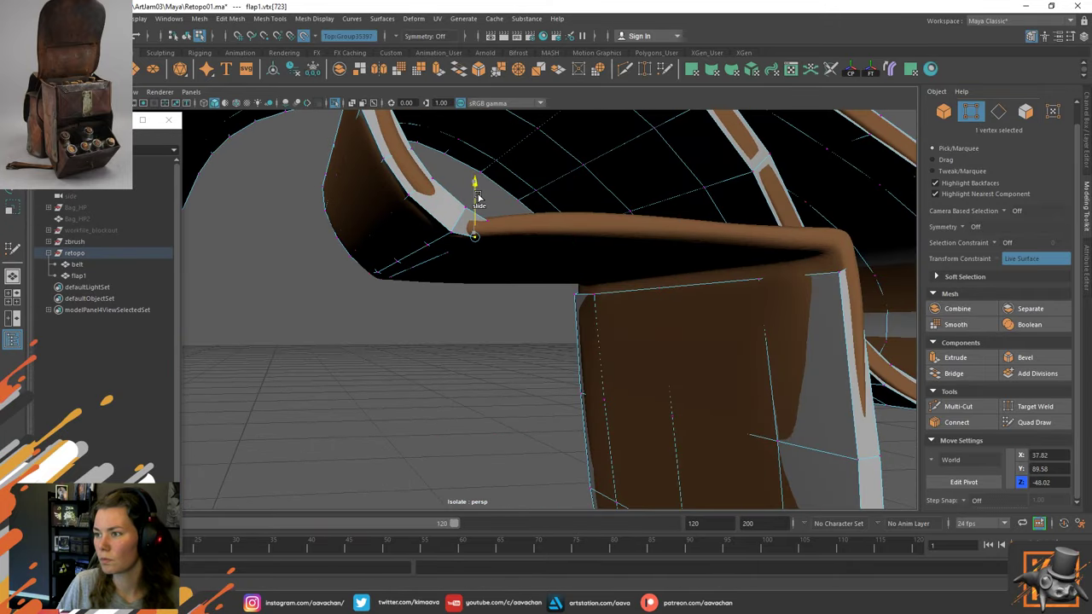
Shift the new row's corner vertices sideways to line up with the sculpt's side edge.
{"action": "left_click_drag", "start_coordinate": [483, 319], "coordinate": [587, 270], "text": "alt"}
{"action": "middle_click_drag", "start_coordinate": [587, 271], "coordinate": [480, 302], "text": "alt"}
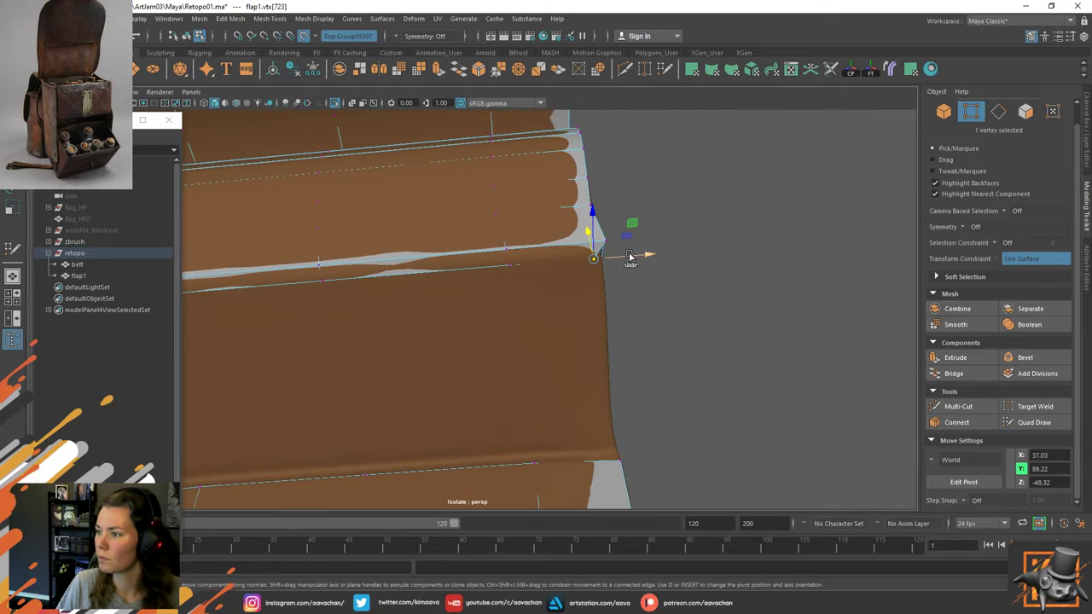
{"action": "left_click_drag", "start_coordinate": [639, 256], "coordinate": [616, 223]}
{"action": "left_click", "coordinate": [600, 230]}
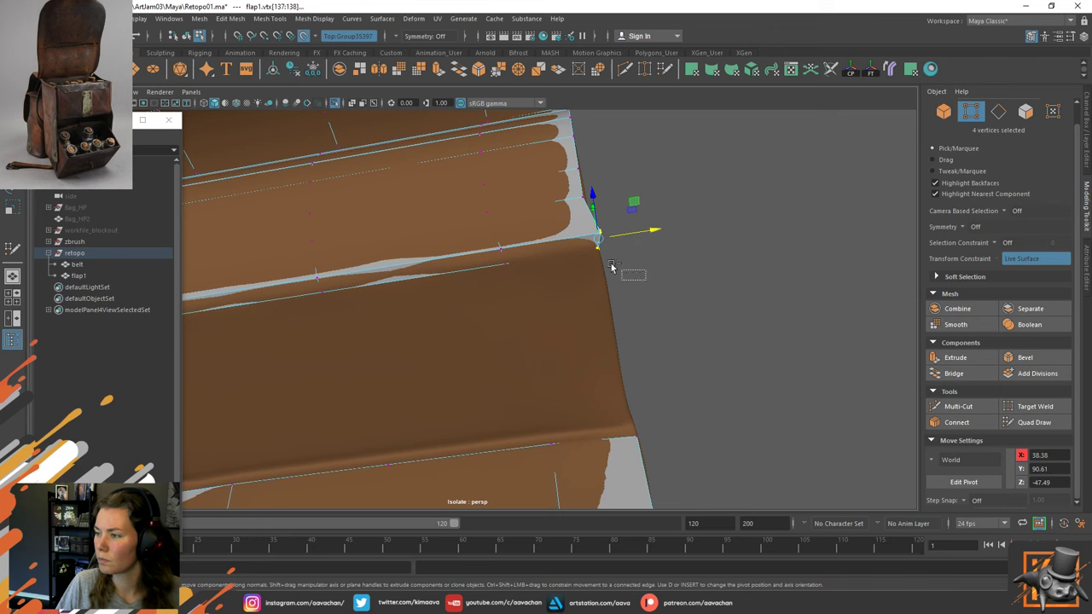
{"action": "left_click_drag", "start_coordinate": [611, 266], "coordinate": [579, 243], "text": "ctrl"}
{"action": "left_click_drag", "start_coordinate": [649, 225], "coordinate": [643, 279], "text": "ctrl+shift"}
Leave vertex editing on flap1 and reactivate Quad Draw.
{"action": "key", "text": "F8"}
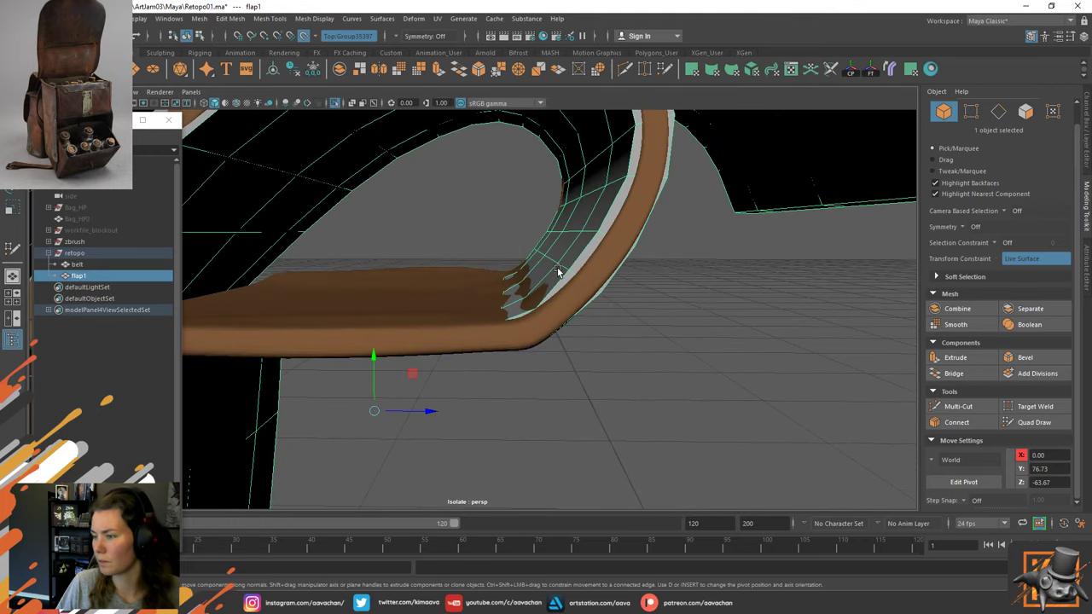
{"action": "left_click", "coordinate": [1032, 423]}
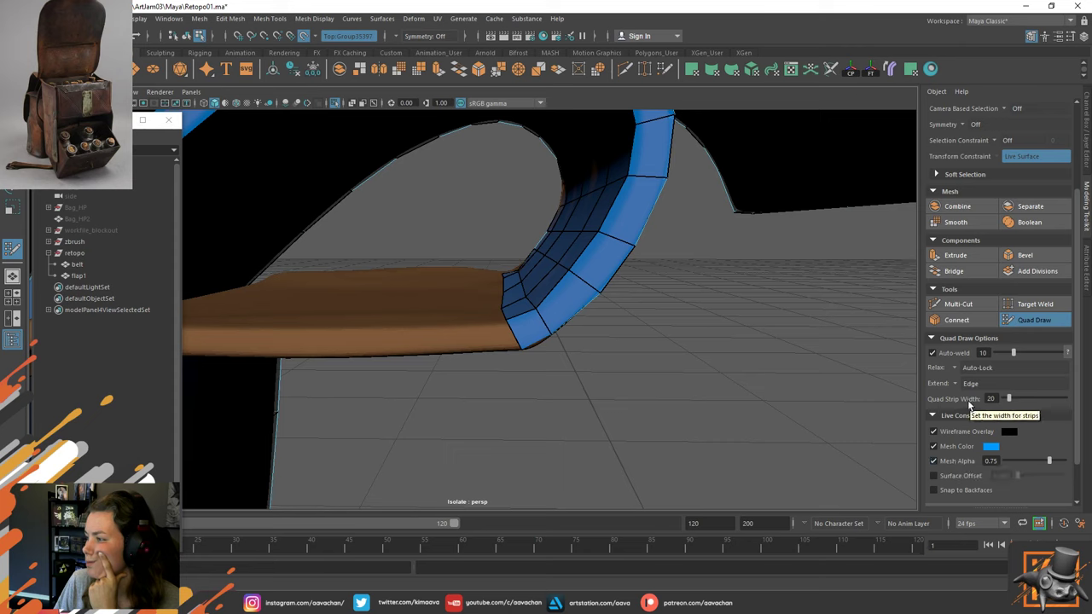
Review the Quad Draw options, soft selection settings and keyboard/mouse shortcut list for extending and relaxing borders.
{"action": "scroll", "coordinate": [970, 405], "scroll_direction": "down", "scroll_amount": 2}
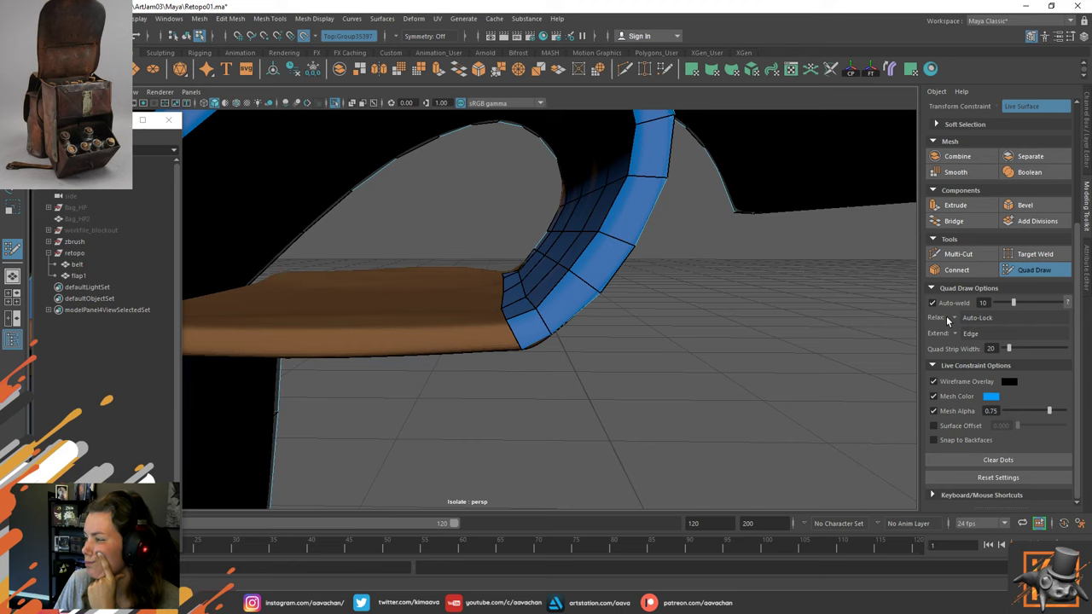
{"action": "scroll", "coordinate": [995, 389], "scroll_direction": "up", "scroll_amount": 5}
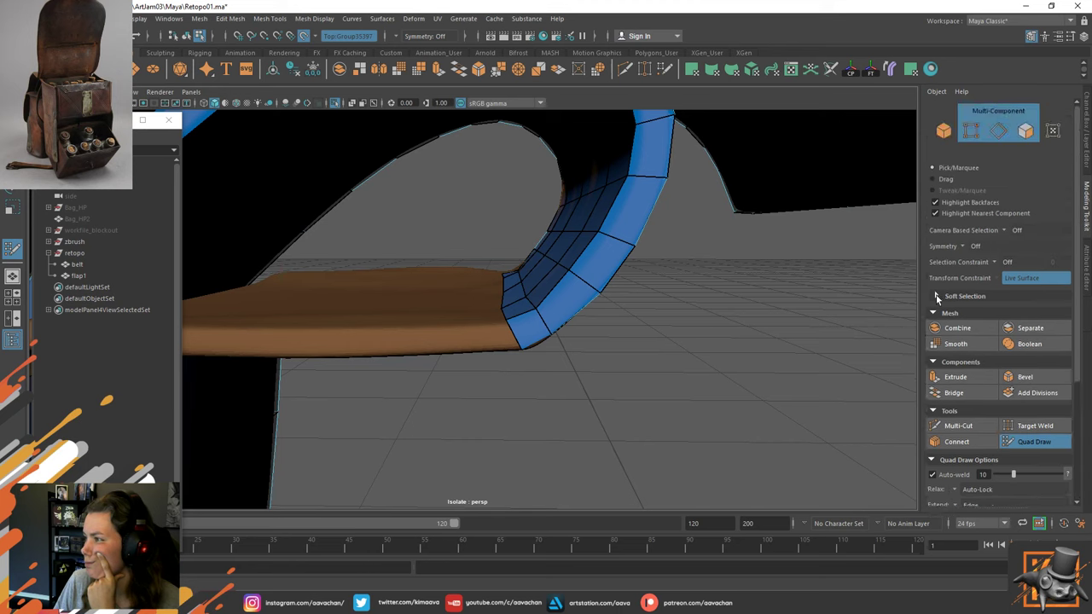
{"action": "left_click", "coordinate": [936, 295]}
{"action": "left_click", "coordinate": [936, 295]}
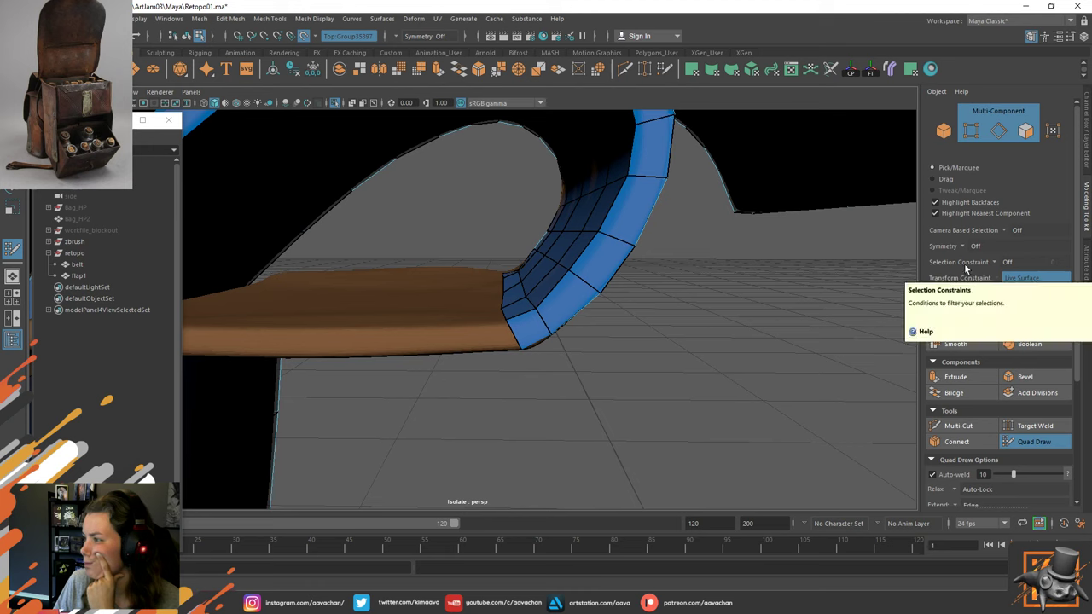
{"action": "scroll", "coordinate": [995, 370], "scroll_direction": "down", "scroll_amount": 5}
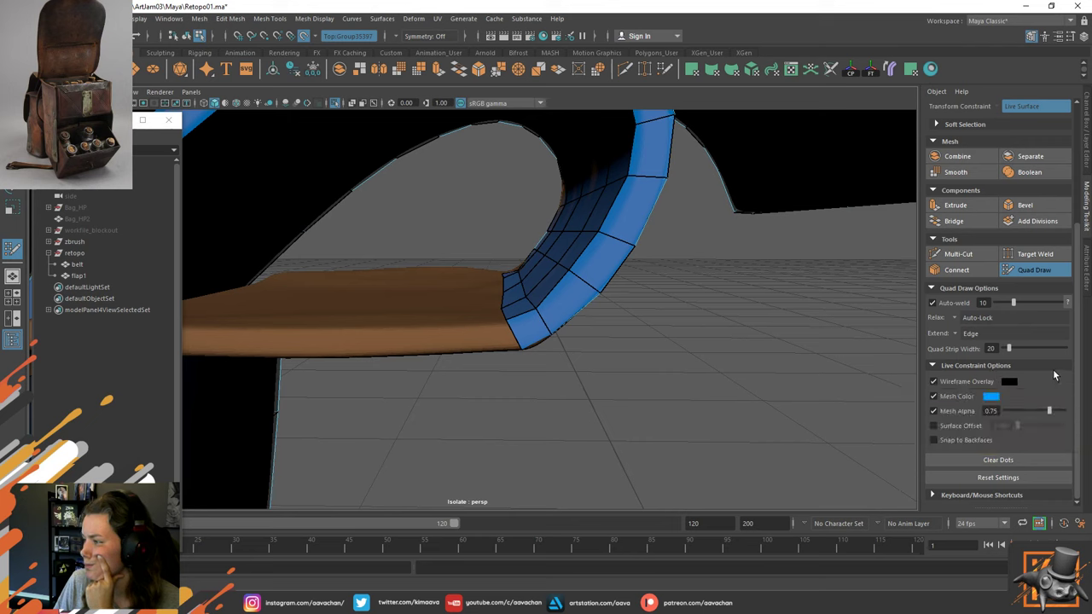
{"action": "left_click", "coordinate": [933, 495]}
{"action": "scroll", "coordinate": [1016, 453], "scroll_direction": "down", "scroll_amount": 3}
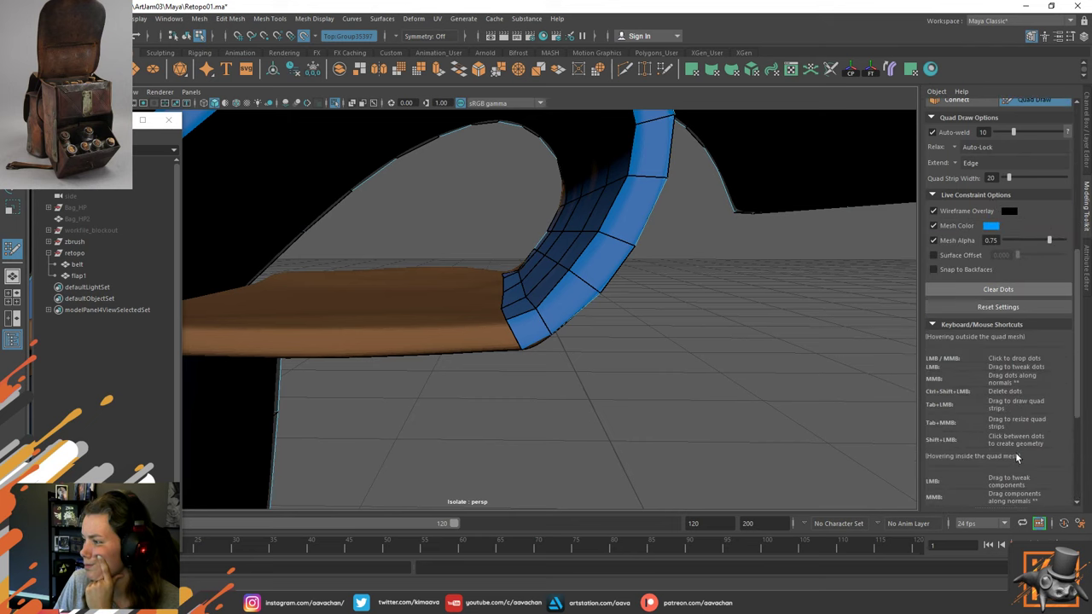
{"action": "scroll", "coordinate": [961, 442], "scroll_direction": "down", "scroll_amount": 9}
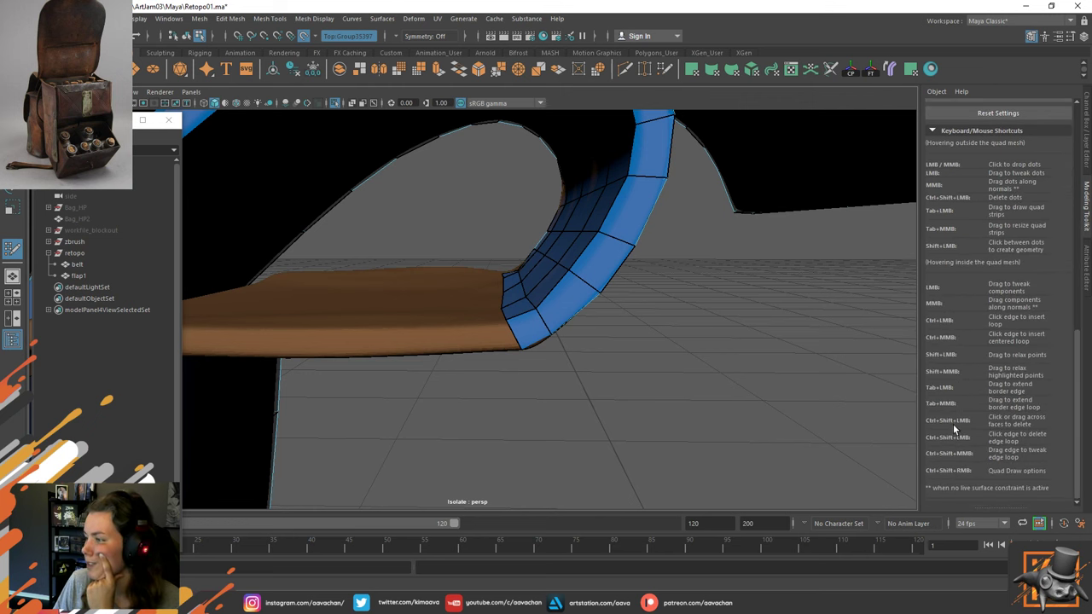
{"action": "scroll", "coordinate": [953, 416], "scroll_direction": "up", "scroll_amount": 3}
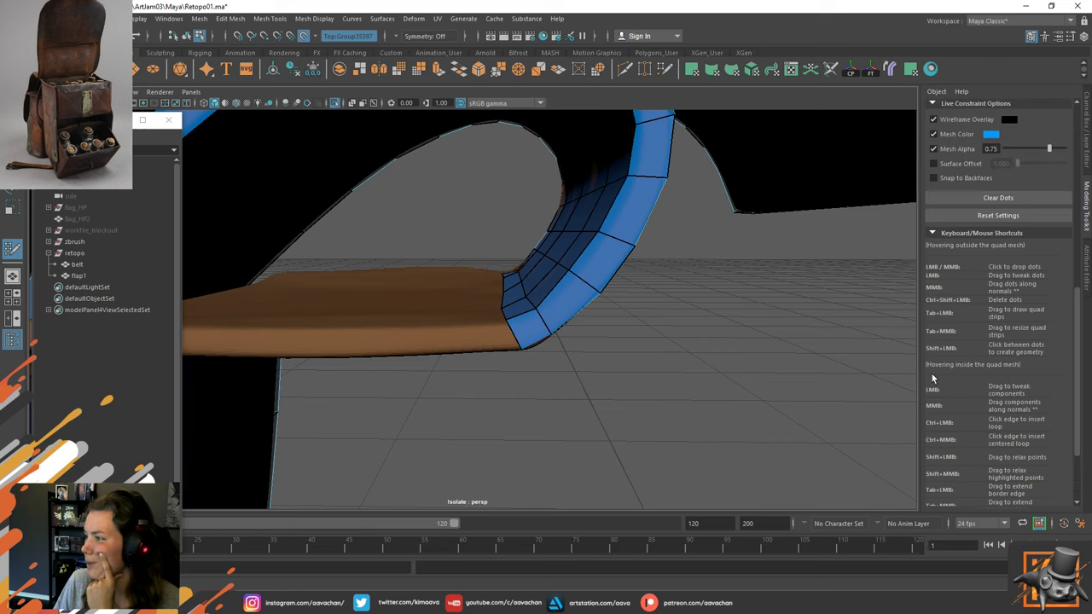
{"action": "scroll", "coordinate": [973, 345], "scroll_direction": "up", "scroll_amount": 3}
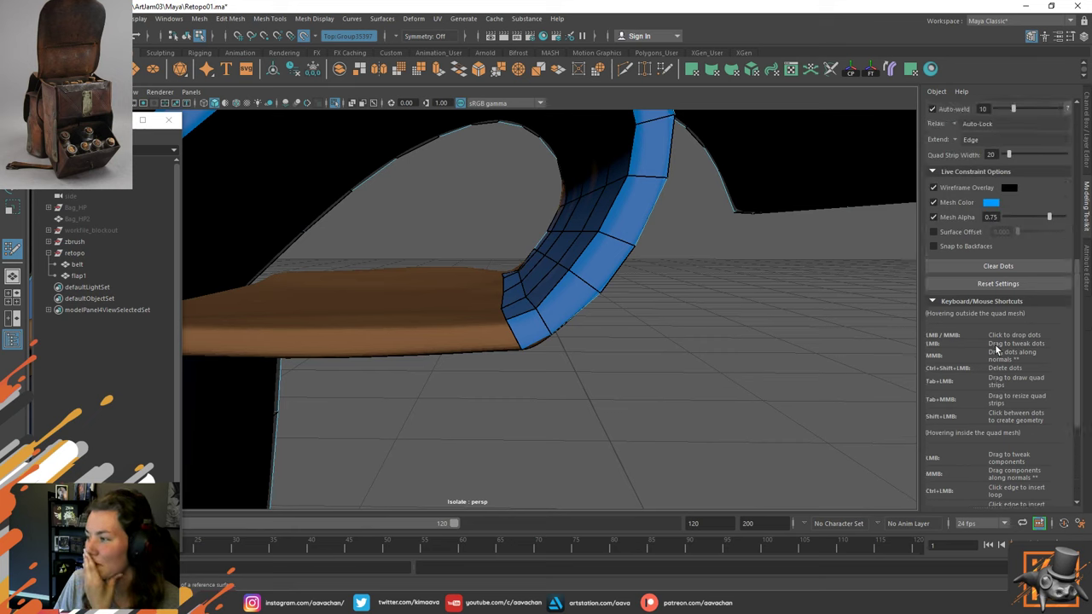
Enable Surface Offset in the live constraint options and set it to 0.032.
{"action": "left_click", "coordinate": [933, 338]}
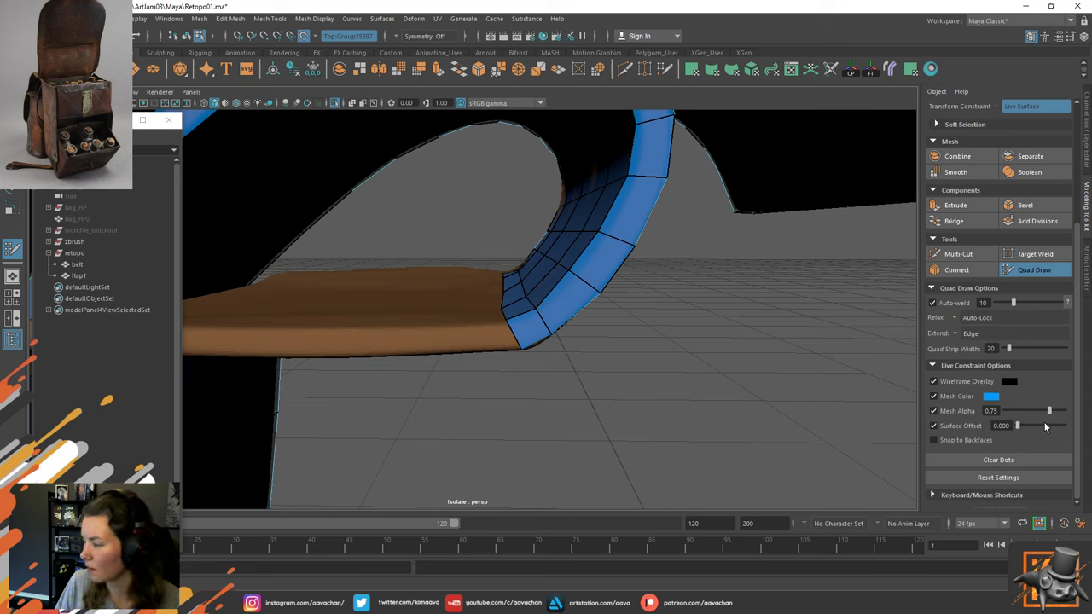
{"action": "left_click_drag", "start_coordinate": [1016, 425], "coordinate": [1019, 425]}
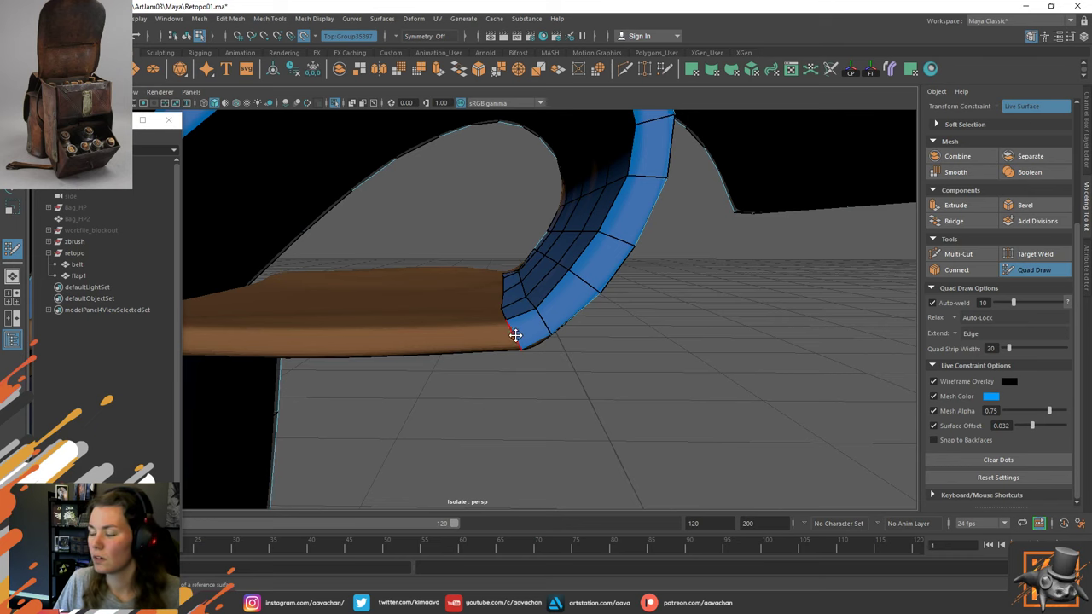
Delete the newly extended row of faces along the inner fold's open border with Quad Draw.
{"action": "left_click_drag", "start_coordinate": [574, 384], "coordinate": [566, 360], "text": "alt"}
{"action": "middle_click_drag", "start_coordinate": [534, 273], "coordinate": [556, 346], "text": "alt"}
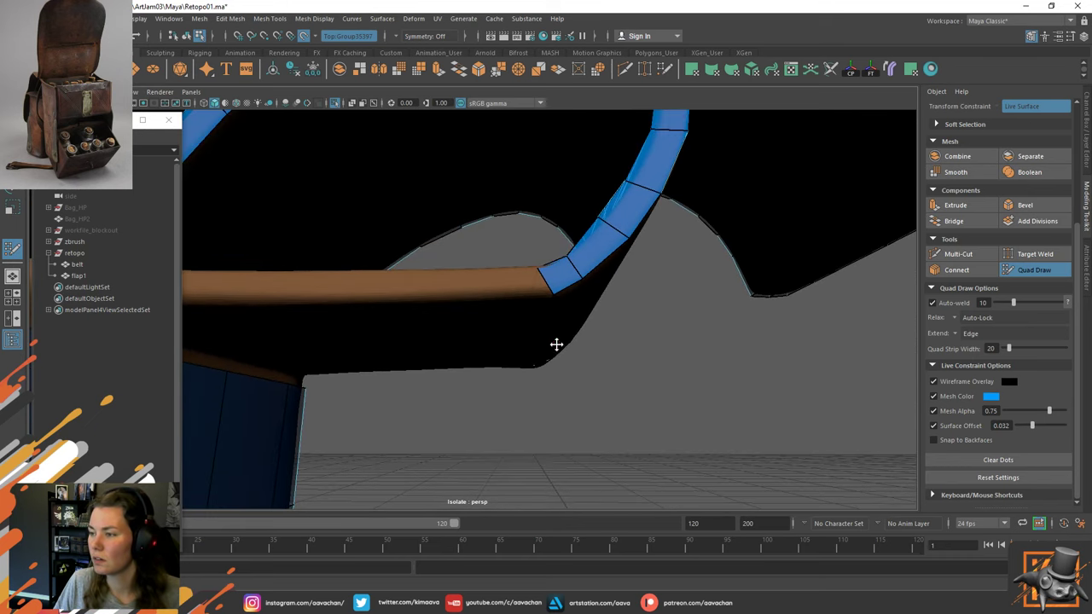
{"action": "left_click", "coordinate": [560, 283], "text": "ctrl+shift"}
{"action": "left_click_drag", "start_coordinate": [606, 317], "coordinate": [605, 294], "text": "alt"}
{"action": "left_click", "coordinate": [468, 205], "text": "ctrl+shift"}
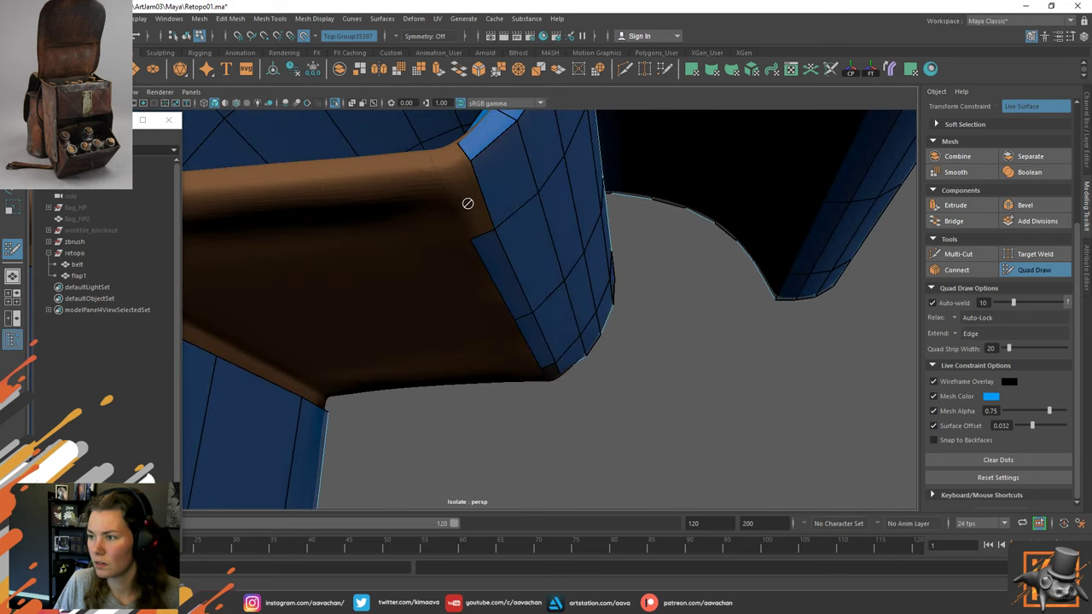
{"action": "left_click", "coordinate": [498, 262], "text": "ctrl+shift"}
{"action": "left_click", "coordinate": [537, 342], "text": "ctrl+shift"}
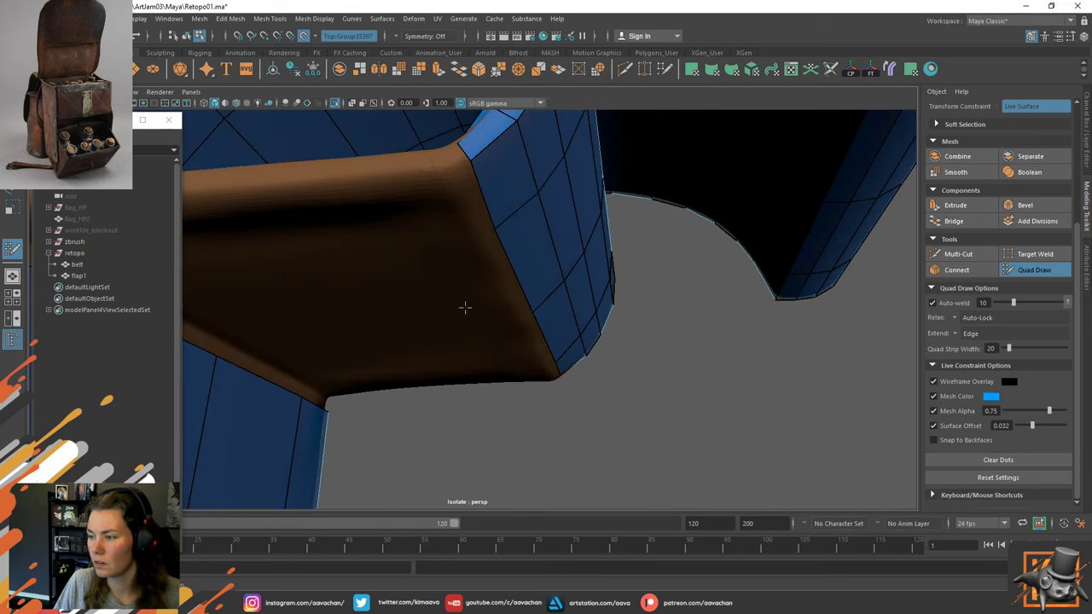
Try to extend the inner fold's open border loop by one narrow row with Quad Draw, and undo the extension.
{"action": "left_click_drag", "start_coordinate": [465, 307], "coordinate": [509, 268], "text": "alt"}
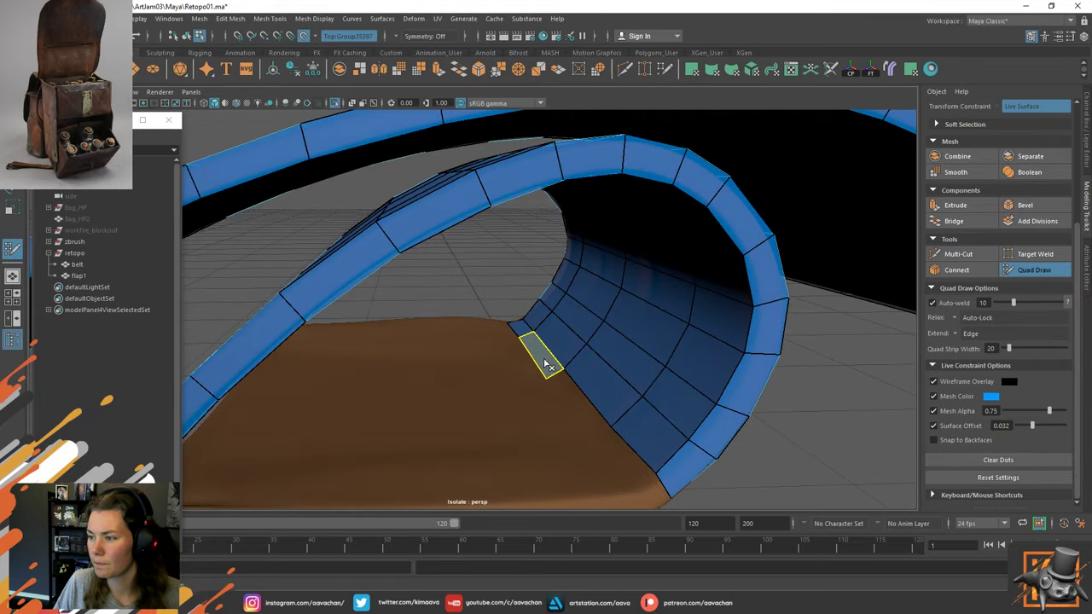
{"action": "left_click_drag", "start_coordinate": [519, 337], "coordinate": [620, 335], "text": "alt"}
{"action": "key", "text": "Tab"}
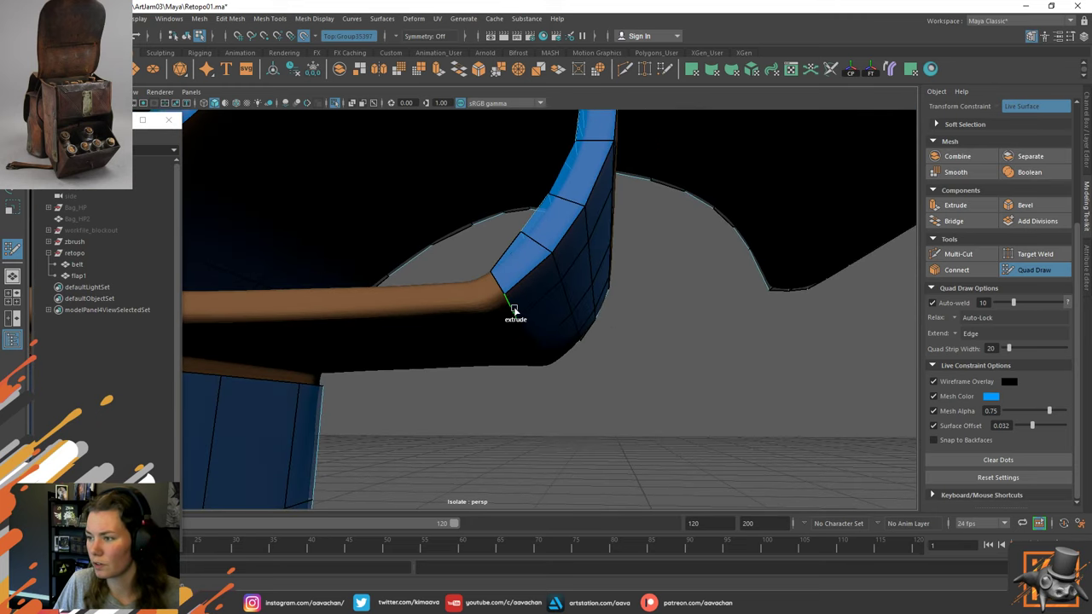
{"action": "middle_click_drag", "start_coordinate": [513, 308], "coordinate": [487, 326]}
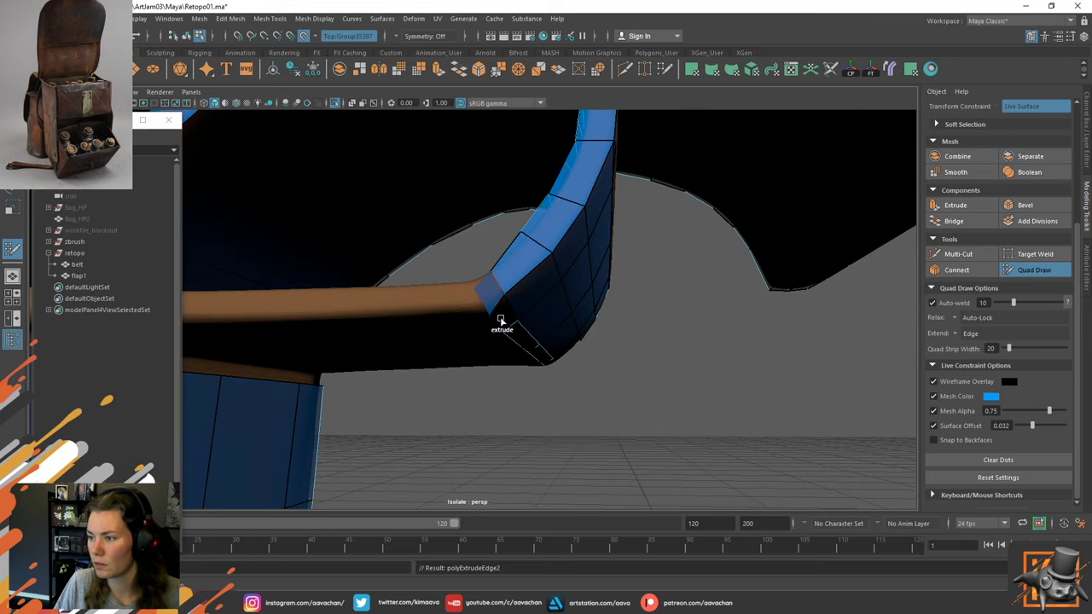
{"action": "left_click_drag", "start_coordinate": [603, 384], "coordinate": [360, 390], "text": "alt"}
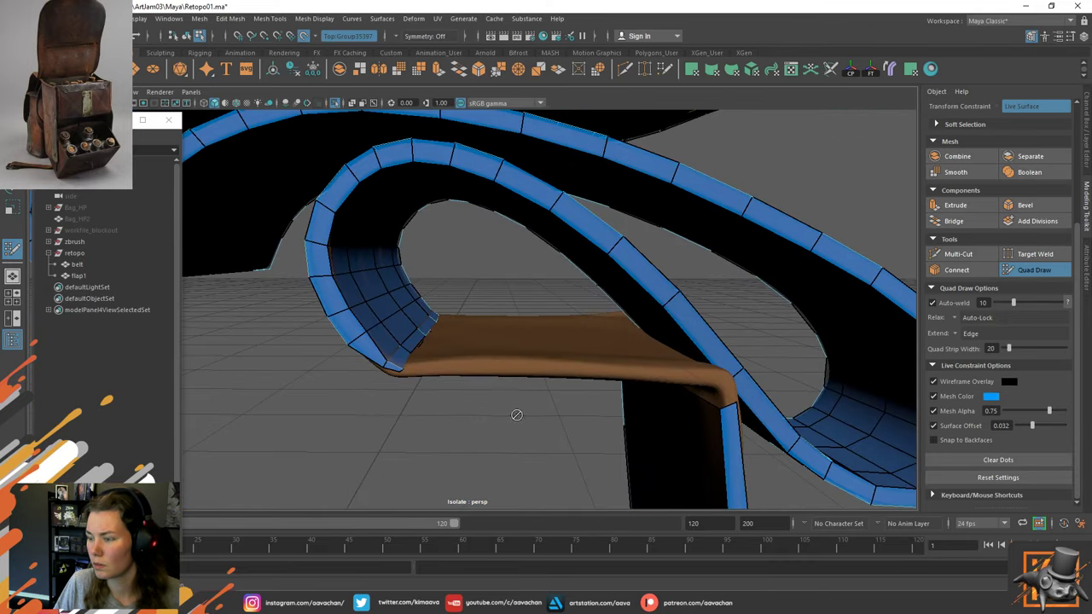
{"action": "key", "text": "ctrl+z"}
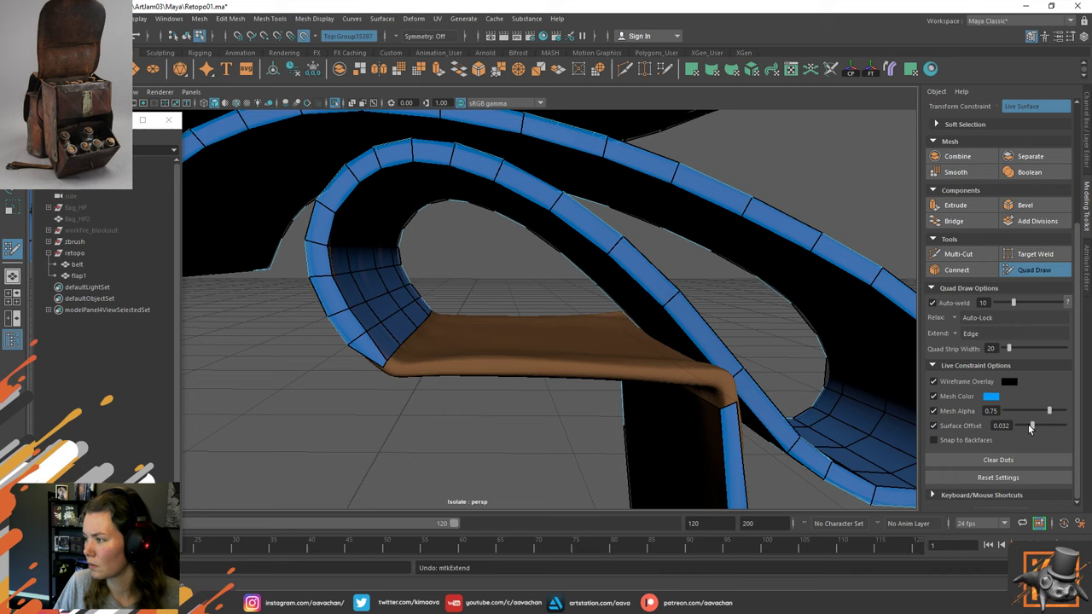
Set Surface Offset to 0.100 and test it by shifting the inner fold's open border, undoing the test move.
{"action": "left_click_drag", "start_coordinate": [1030, 426], "coordinate": [1091, 436]}
{"action": "middle_click_drag", "start_coordinate": [408, 342], "coordinate": [420, 347]}
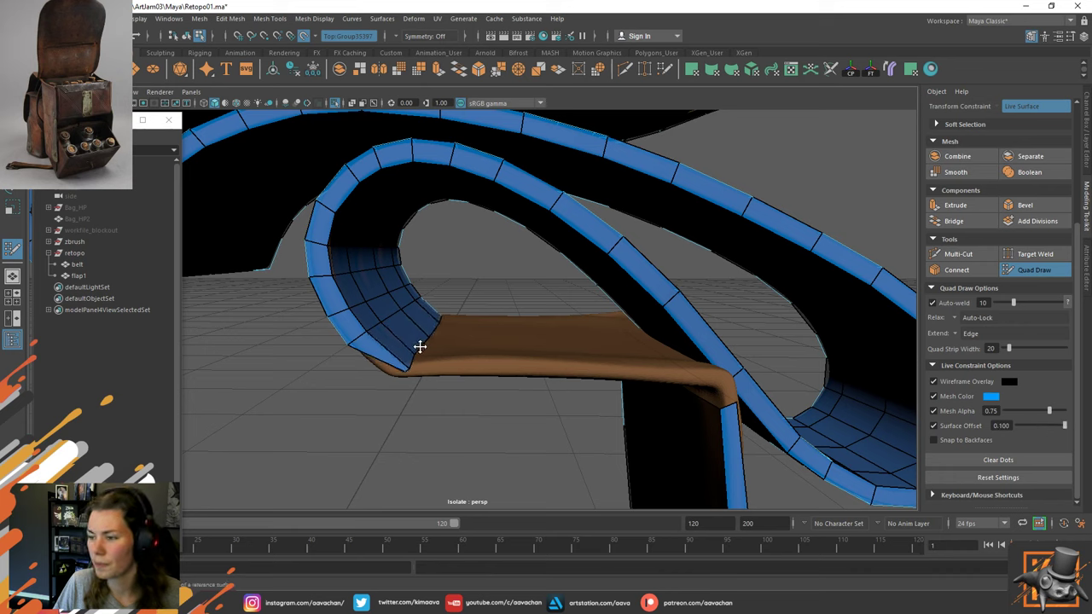
{"action": "key", "text": "ctrl+z"}
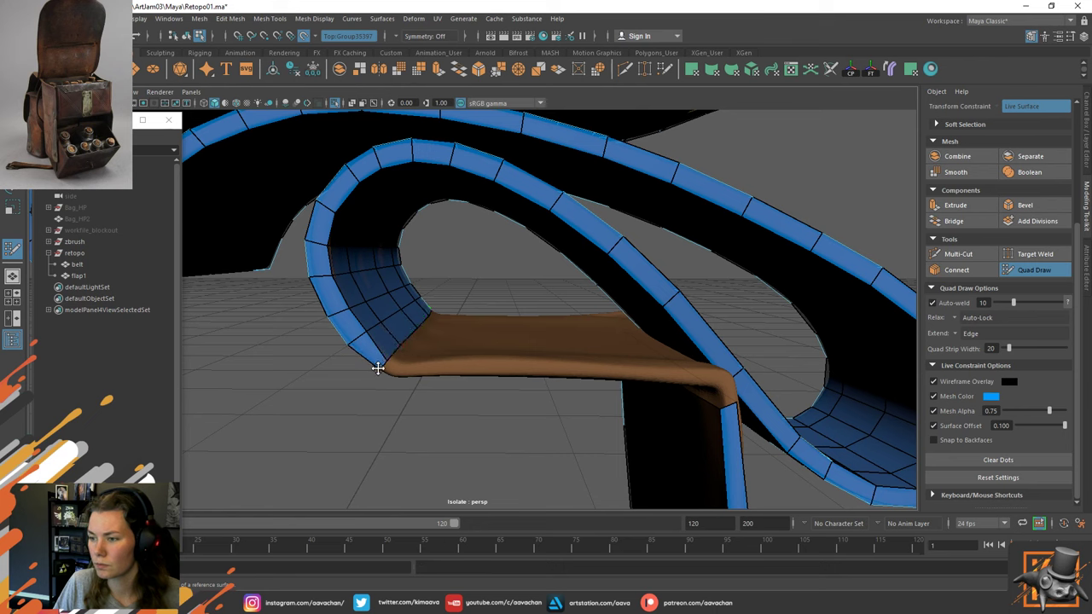
Try to extend the inner fold's border loop about halfway across the flat section and insert an edge loop near the bend.
{"action": "key", "text": "Caps_Lock"}
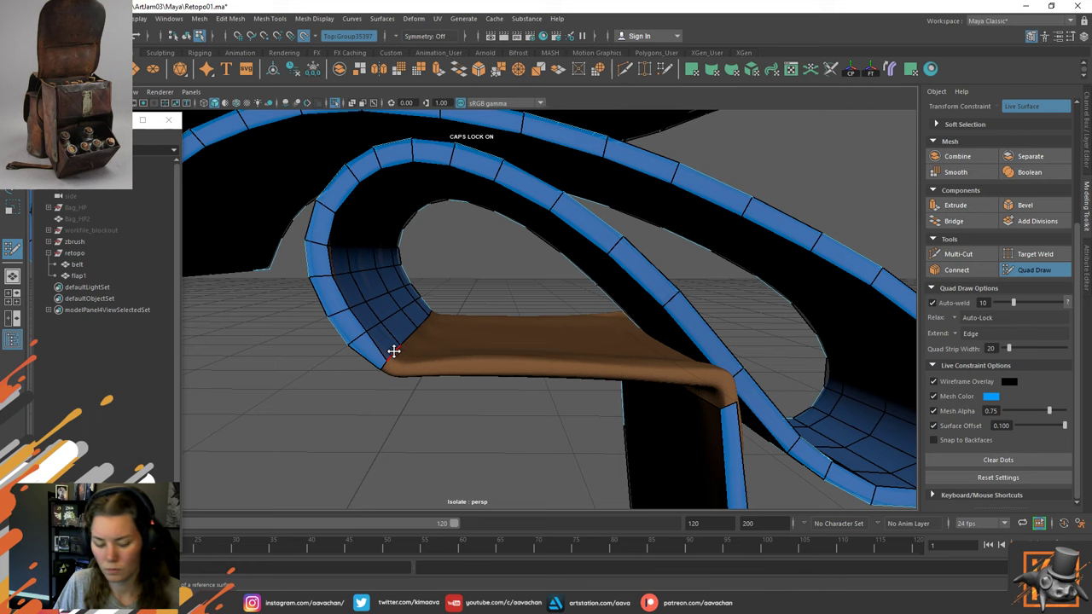
{"action": "left_click_drag", "start_coordinate": [390, 356], "coordinate": [532, 366]}
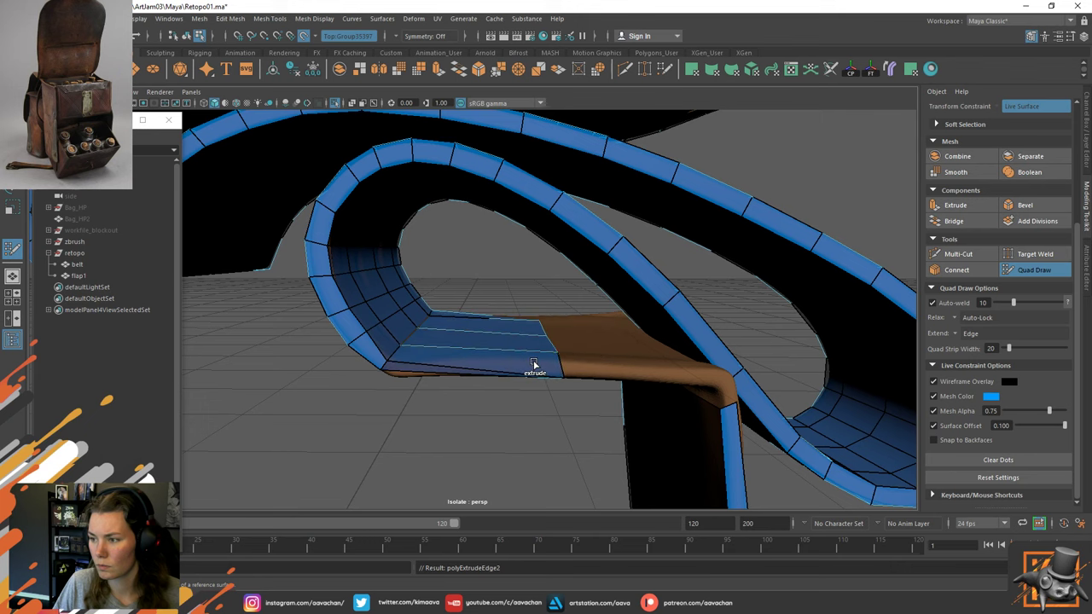
{"action": "left_click", "coordinate": [415, 363], "text": "ctrl"}
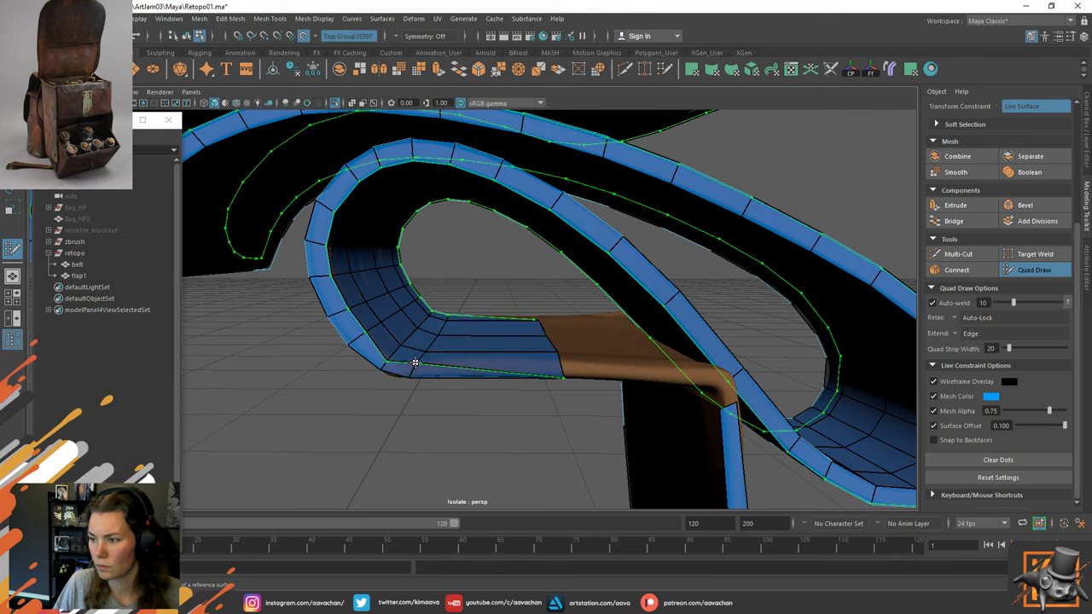
{"action": "left_click_drag", "start_coordinate": [454, 411], "coordinate": [402, 398], "text": "alt"}
{"action": "scroll", "coordinate": [454, 374], "scroll_direction": "down", "scroll_amount": 4}
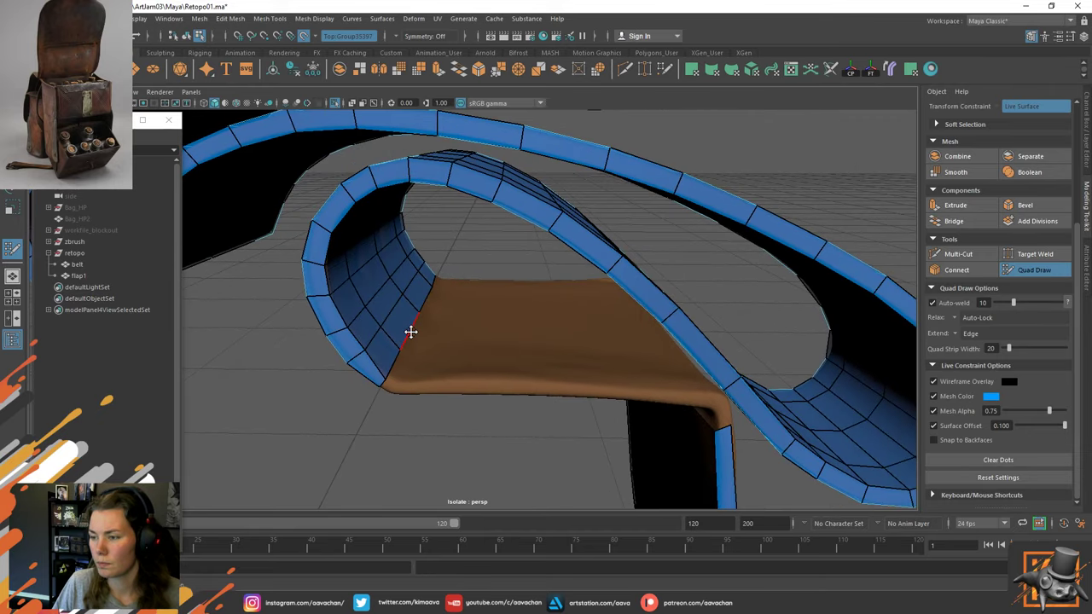
Try a shorter extension of the border loop onto the flat section, and undo it.
{"action": "left_click_drag", "start_coordinate": [410, 332], "coordinate": [457, 339]}
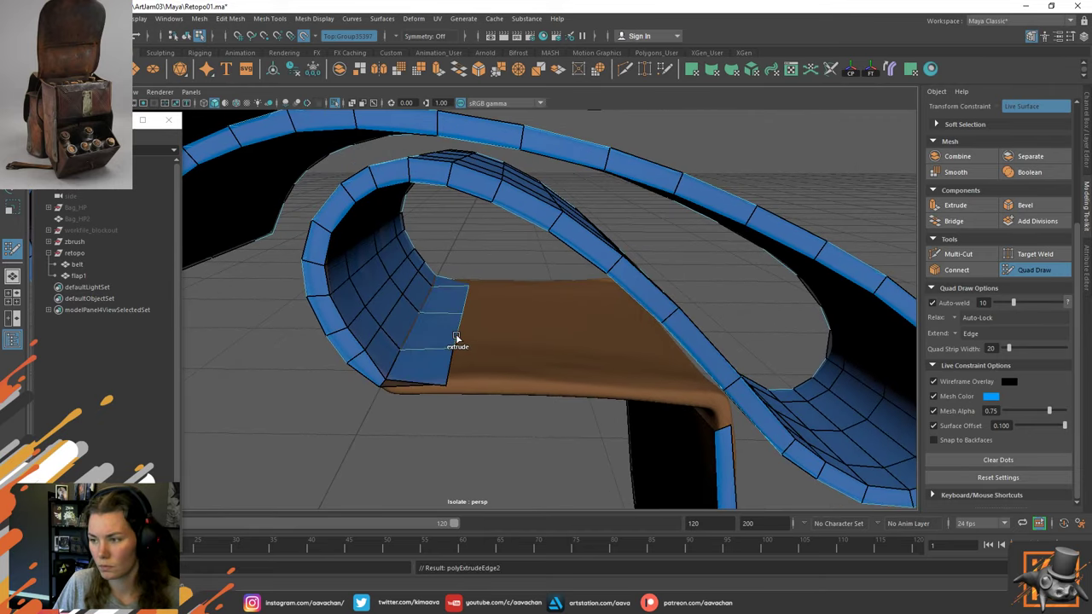
{"action": "key", "text": "ctrl+z"}
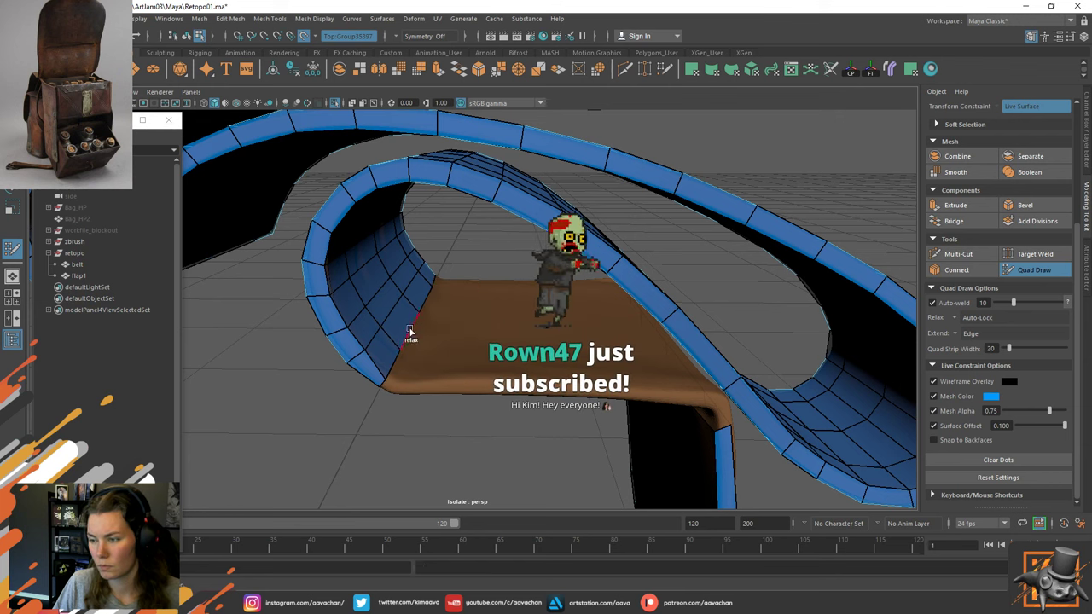
{"action": "key", "text": "ctrl+z"}
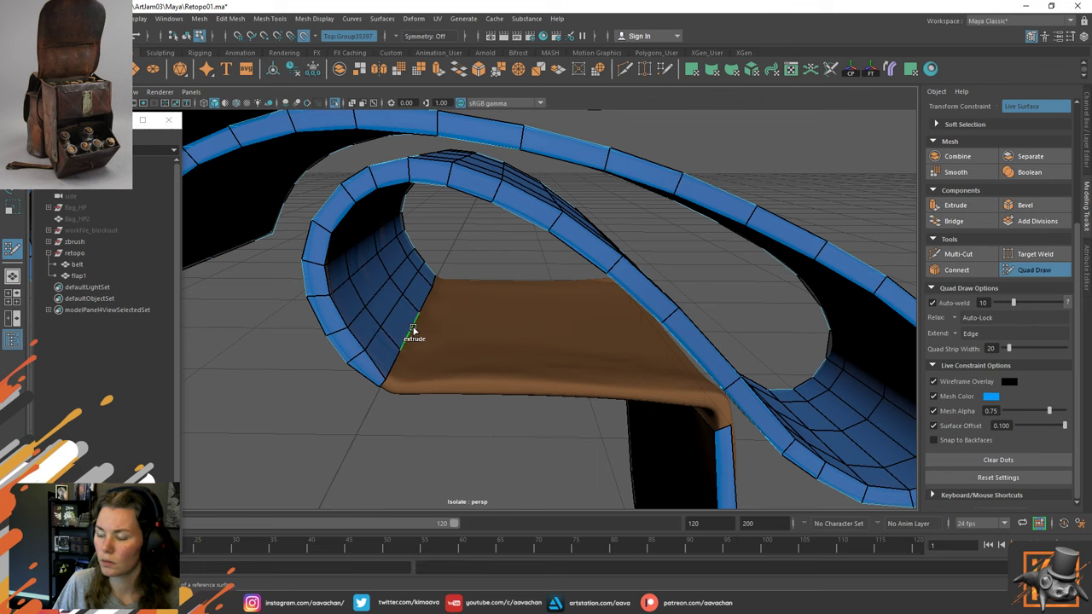
Extend a single border edge of the inner fold onto the flat section and leave Quad Draw.
{"action": "left_click_drag", "start_coordinate": [413, 331], "coordinate": [494, 343]}
{"action": "mouse_move", "coordinate": [423, 413]}
{"action": "left_mouse_down", "text": "alt"}
{"action": "mouse_move", "coordinate": [411, 309]}
{"action": "mouse_move", "coordinate": [436, 303]}
{"action": "mouse_move", "coordinate": [425, 291]}
{"action": "mouse_move", "coordinate": [461, 290]}
{"action": "left_mouse_up", "text": "alt"}
{"action": "key", "text": "w"}
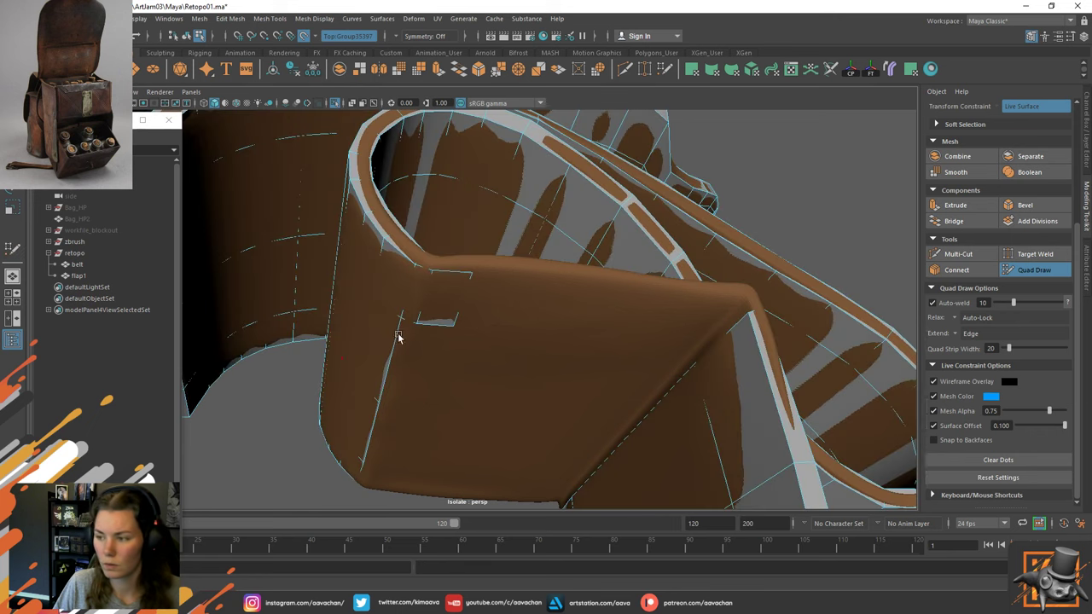
Reselect flap1 in object mode and examine how its extended faces sit on the sculpt's flat section from the side and below.
{"action": "key", "text": "F8"}
{"action": "left_click", "coordinate": [445, 242]}
{"action": "left_click_drag", "start_coordinate": [388, 340], "coordinate": [431, 339], "text": "alt"}
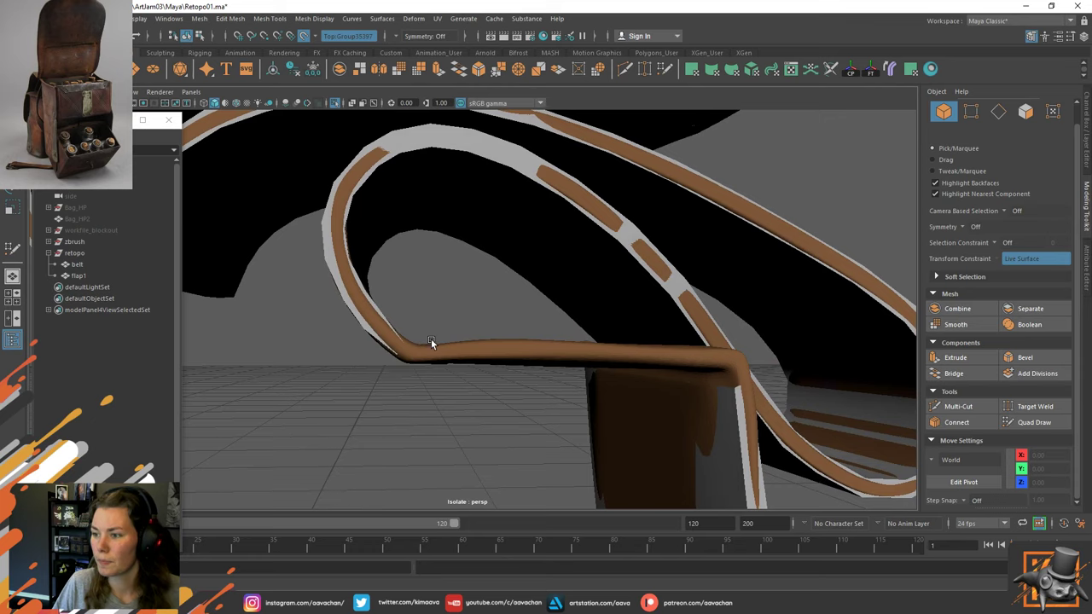
{"action": "right_click_drag", "start_coordinate": [431, 339], "coordinate": [427, 394], "text": "alt"}
{"action": "left_click_drag", "start_coordinate": [428, 395], "coordinate": [394, 361], "text": "alt"}
{"action": "left_click", "coordinate": [340, 295]}
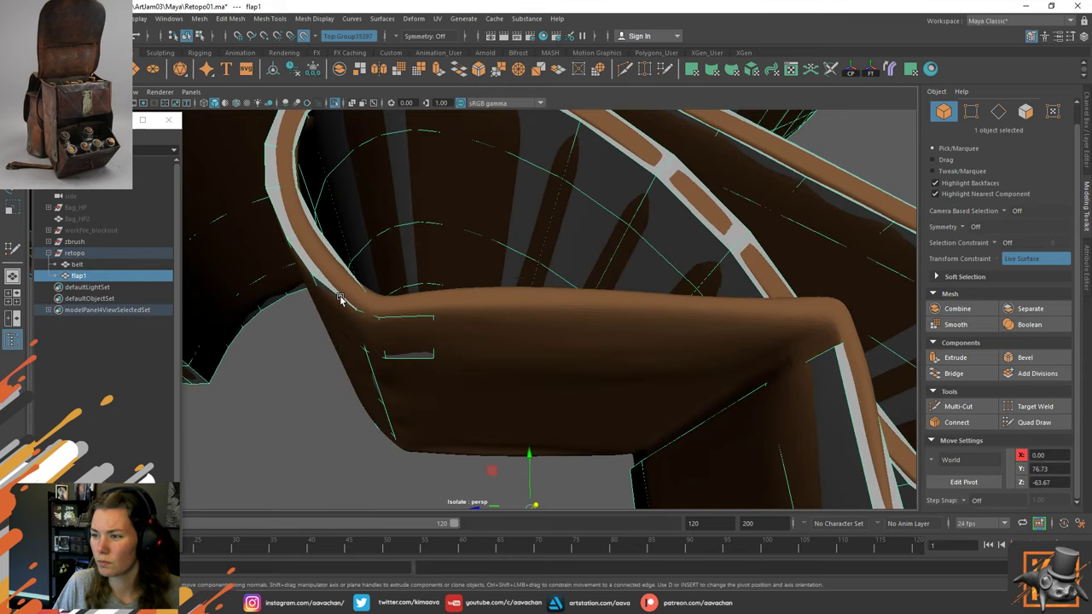
{"action": "left_click_drag", "start_coordinate": [433, 318], "coordinate": [771, 434], "text": "alt"}
Resume Quad Draw on flap1 and set Surface Offset to 0.25.
{"action": "left_click", "coordinate": [1031, 421]}
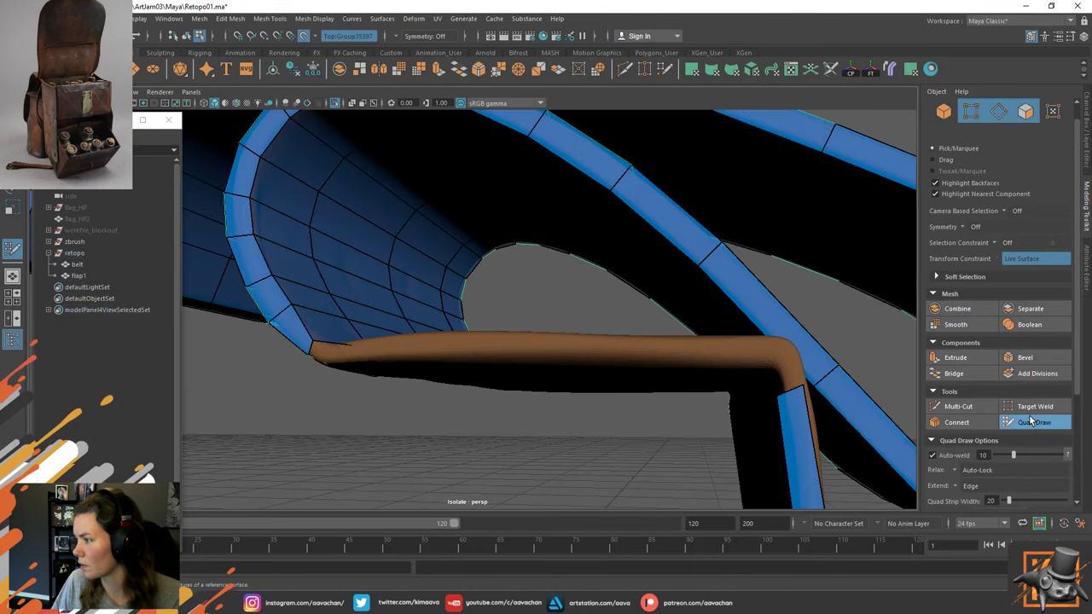
{"action": "scroll", "coordinate": [1029, 429], "scroll_direction": "down", "scroll_amount": 3}
{"action": "scroll", "coordinate": [1028, 429], "scroll_direction": "up", "scroll_amount": 1}
{"action": "scroll", "coordinate": [1028, 486], "scroll_direction": "down", "scroll_amount": 1}
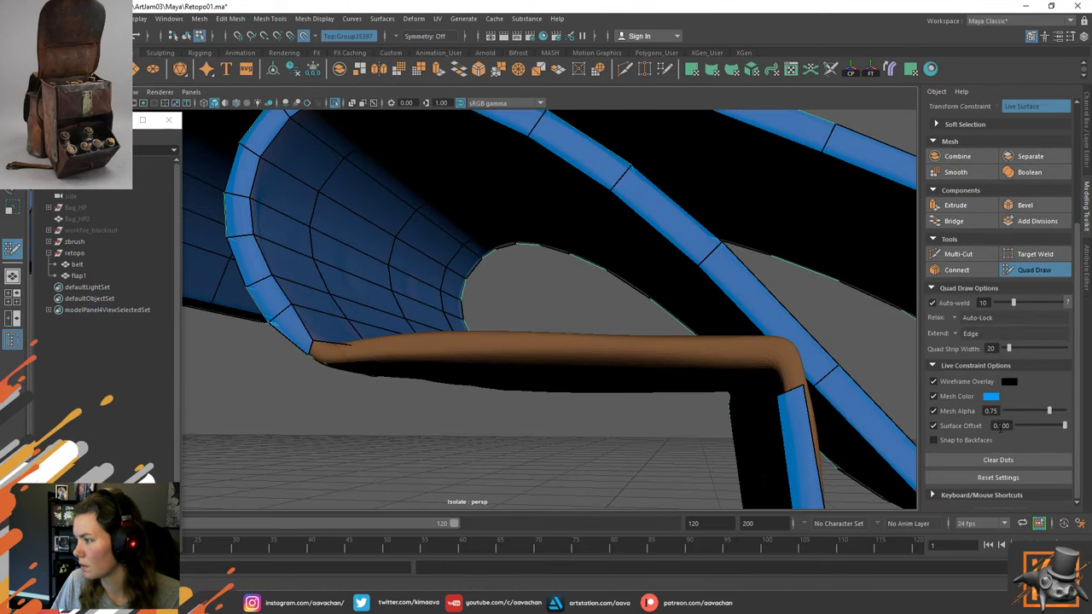
{"action": "left_click", "coordinate": [1015, 426]}
{"action": "type", "text": "0.25"}
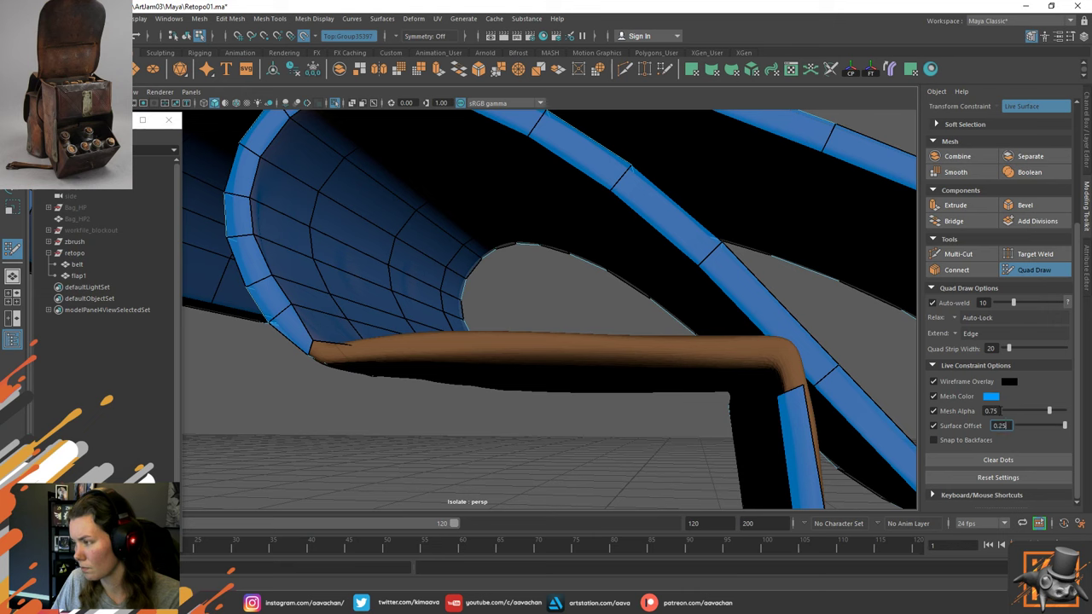
{"action": "key", "text": "Return"}
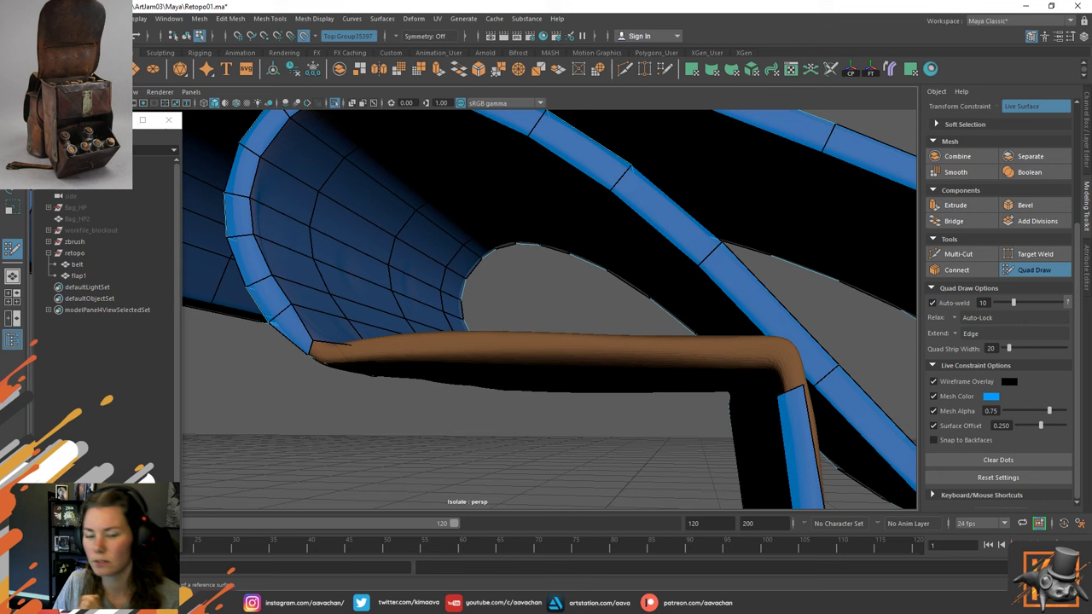
Try to fill the corner beside the new strip with a placed dot and an edge extension, undoing both.
{"action": "left_click_drag", "start_coordinate": [327, 284], "coordinate": [333, 297], "text": "alt"}
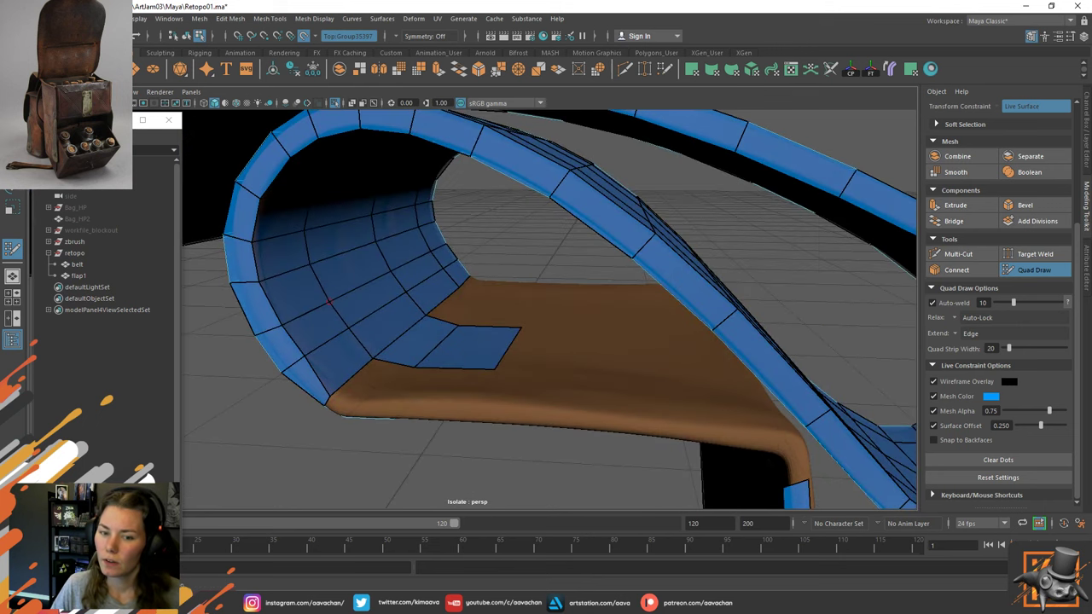
{"action": "left_click", "coordinate": [404, 340], "text": "ctrl+shift"}
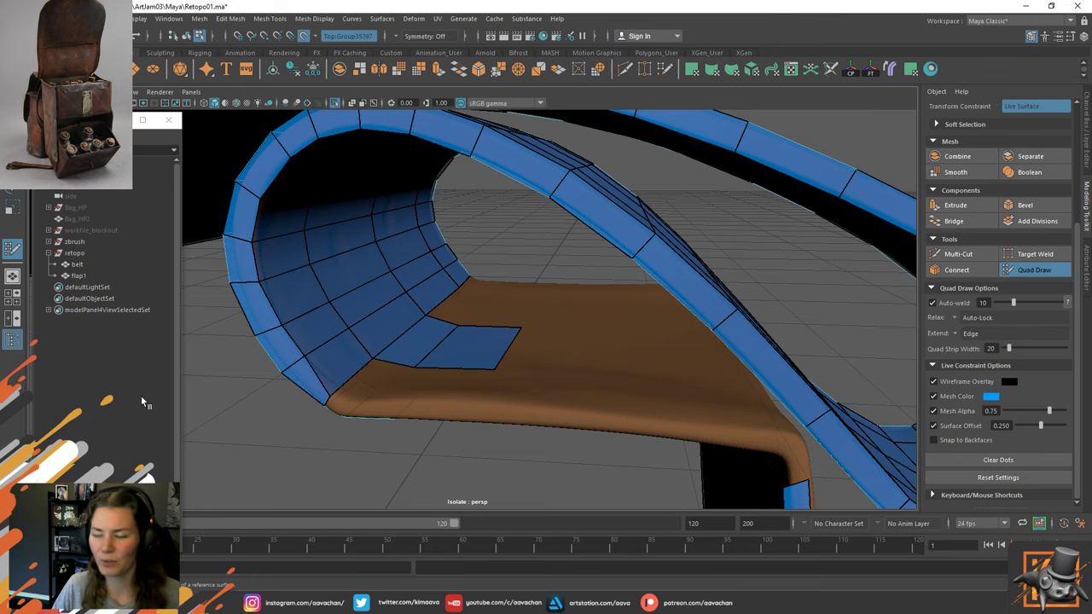
{"action": "mouse_move", "coordinate": [431, 345]}
{"action": "left_mouse_down", "text": "alt"}
{"action": "mouse_move", "coordinate": [420, 340]}
{"action": "mouse_move", "coordinate": [434, 349]}
{"action": "mouse_move", "coordinate": [427, 312]}
{"action": "mouse_move", "coordinate": [436, 351]}
{"action": "mouse_move", "coordinate": [427, 359]}
{"action": "left_mouse_up", "text": "alt"}
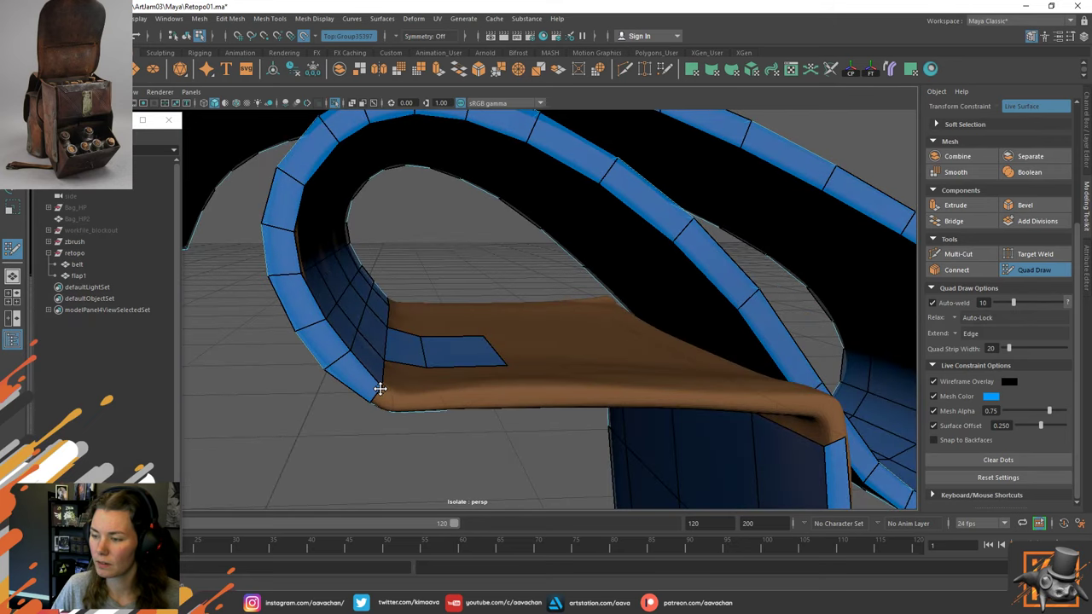
{"action": "left_click_drag", "start_coordinate": [378, 378], "coordinate": [449, 339], "text": "alt"}
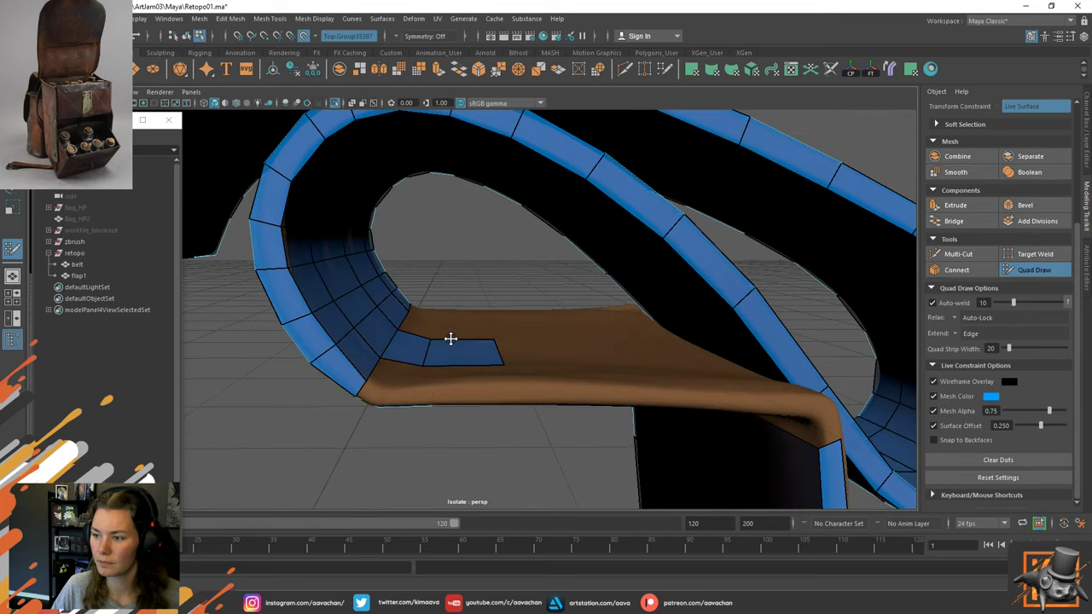
{"action": "left_click", "coordinate": [382, 388]}
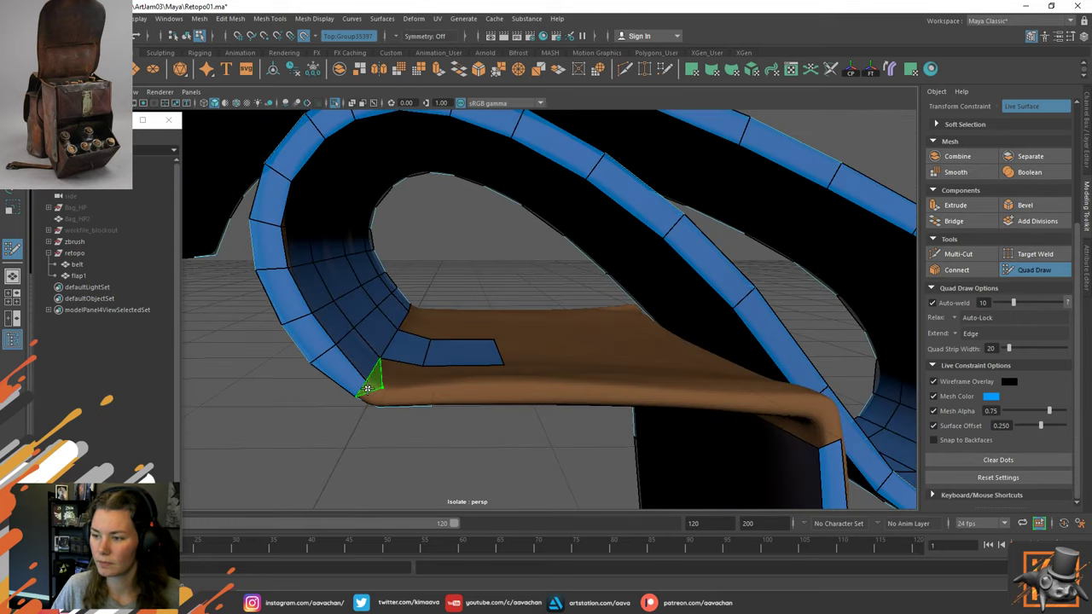
{"action": "key", "text": "ctrl+z"}
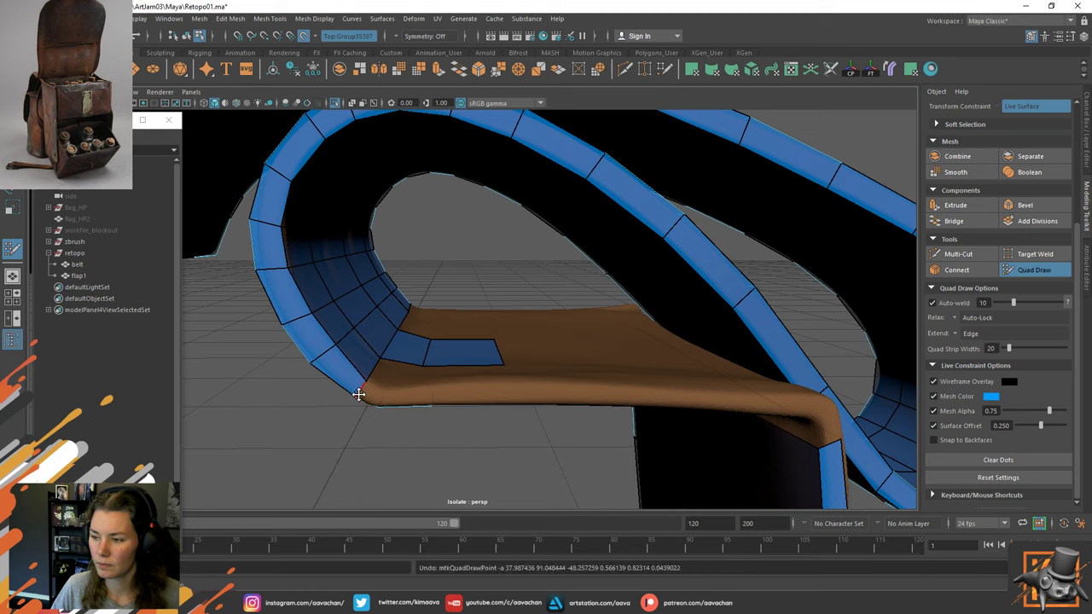
{"action": "left_click_drag", "start_coordinate": [364, 394], "coordinate": [387, 399]}
{"action": "key", "text": "ctrl+z"}
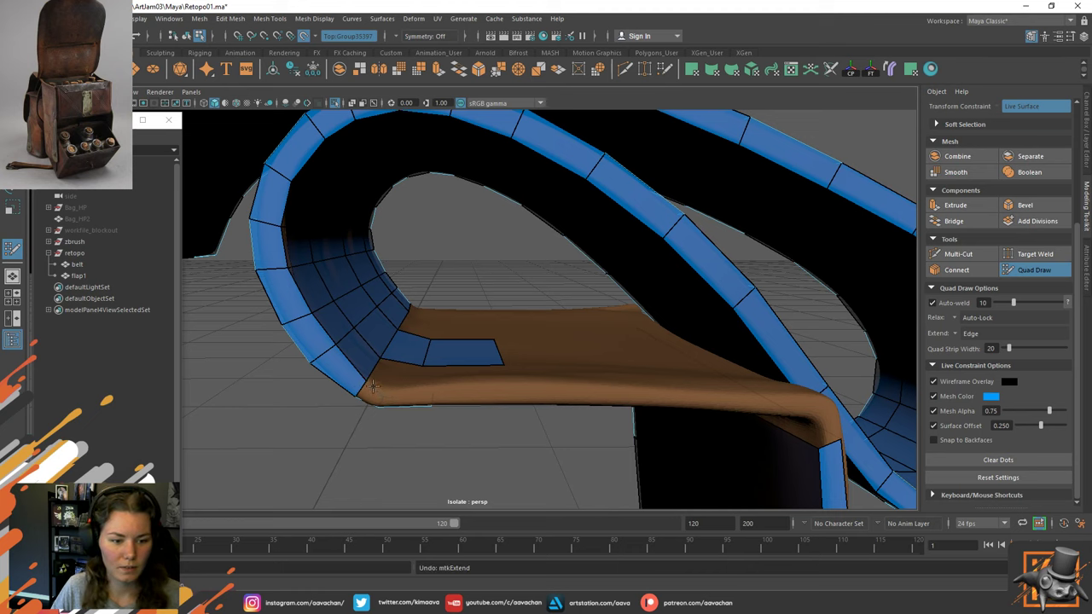
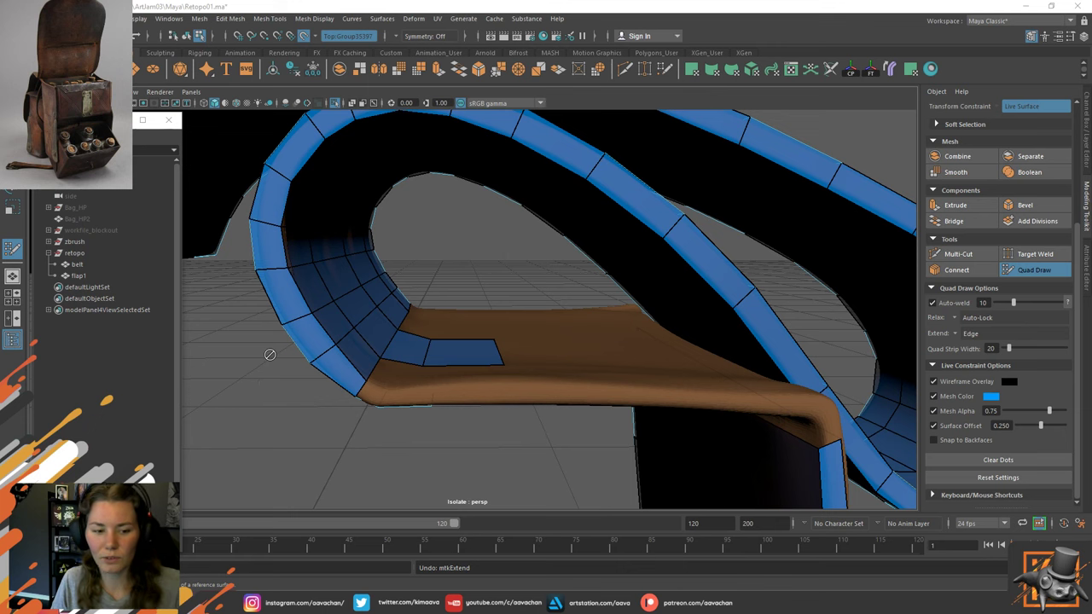
Try extending the border edges between the new strip and the fold's rim, and undo the extension.
{"action": "scroll", "coordinate": [464, 316], "scroll_direction": "up", "scroll_amount": 3}
{"action": "left_click_drag", "start_coordinate": [464, 316], "coordinate": [442, 323], "text": "alt"}
{"action": "left_click_drag", "start_coordinate": [403, 428], "coordinate": [410, 337], "text": "alt"}
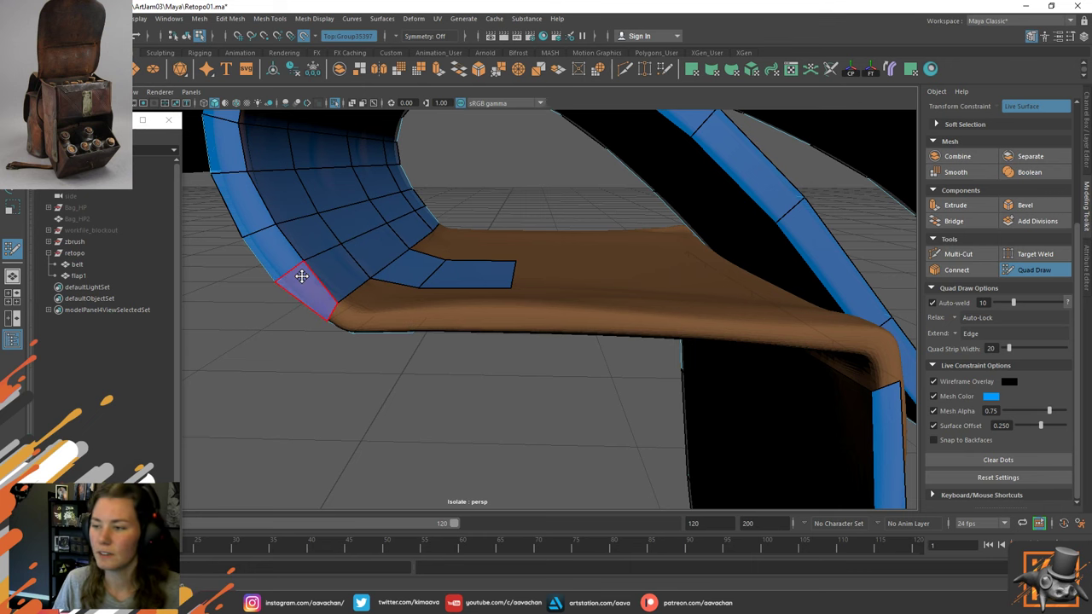
{"action": "mouse_move", "coordinate": [380, 283]}
{"action": "left_mouse_down", "text": "alt"}
{"action": "mouse_move", "coordinate": [405, 289]}
{"action": "mouse_move", "coordinate": [397, 309]}
{"action": "mouse_move", "coordinate": [413, 323]}
{"action": "left_mouse_up", "text": "alt"}
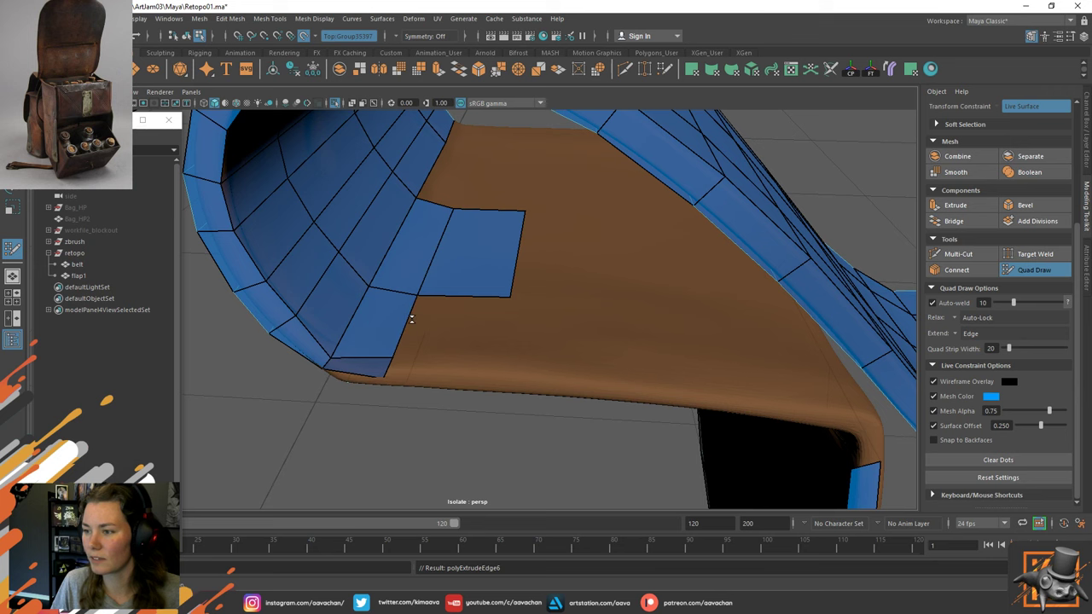
{"action": "key", "text": "ctrl+z"}
Extend only the border edge beside the strip and add a second adjoining quad to form another row toward the rim.
{"action": "left_click_drag", "start_coordinate": [470, 348], "coordinate": [459, 313], "text": "alt"}
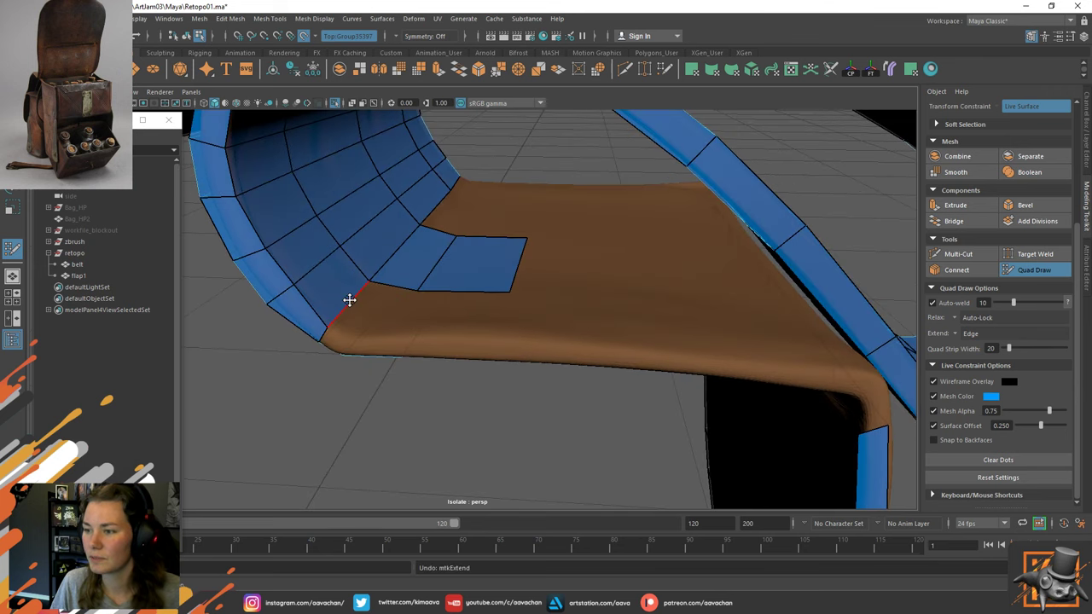
{"action": "left_click_drag", "start_coordinate": [349, 304], "coordinate": [403, 313]}
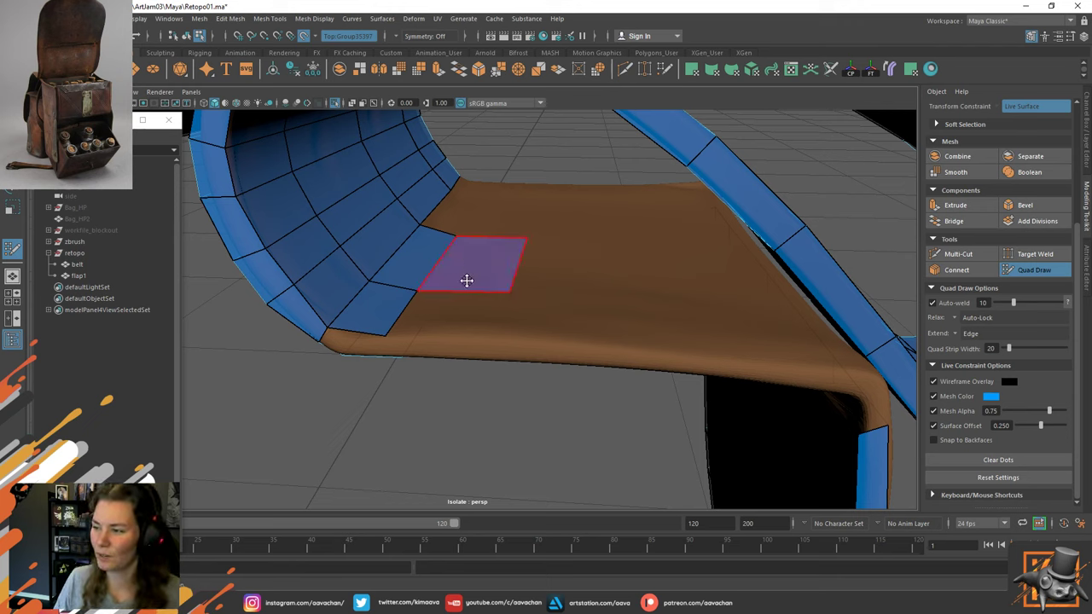
{"action": "left_click_drag", "start_coordinate": [424, 315], "coordinate": [440, 356]}
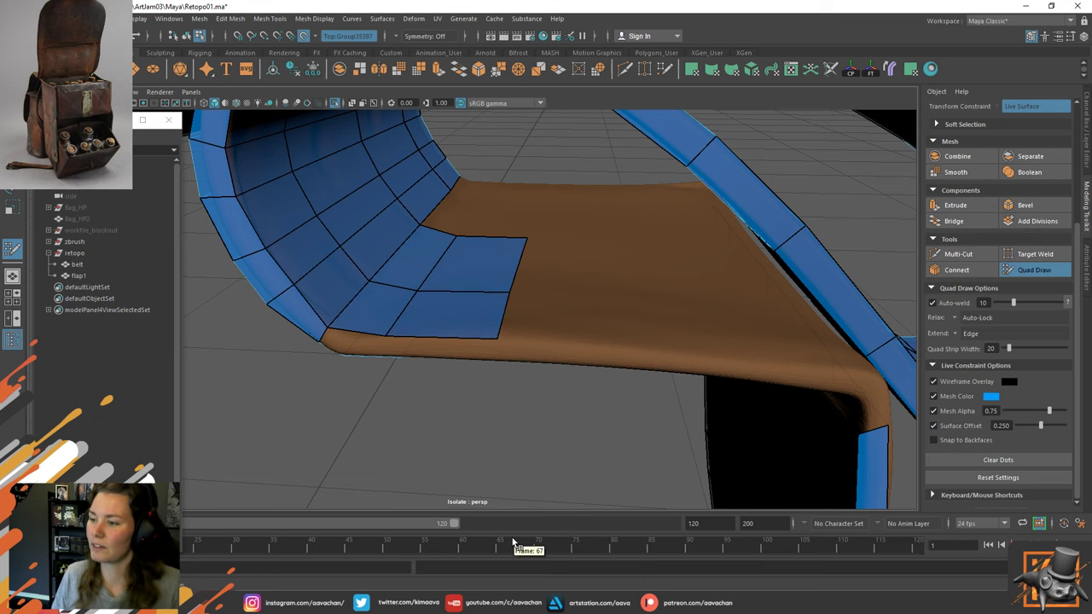
Insert an edge loop across both rows of the new top-side strip, close to the fold's bend.
{"action": "left_click_drag", "start_coordinate": [397, 317], "coordinate": [456, 291], "text": "alt"}
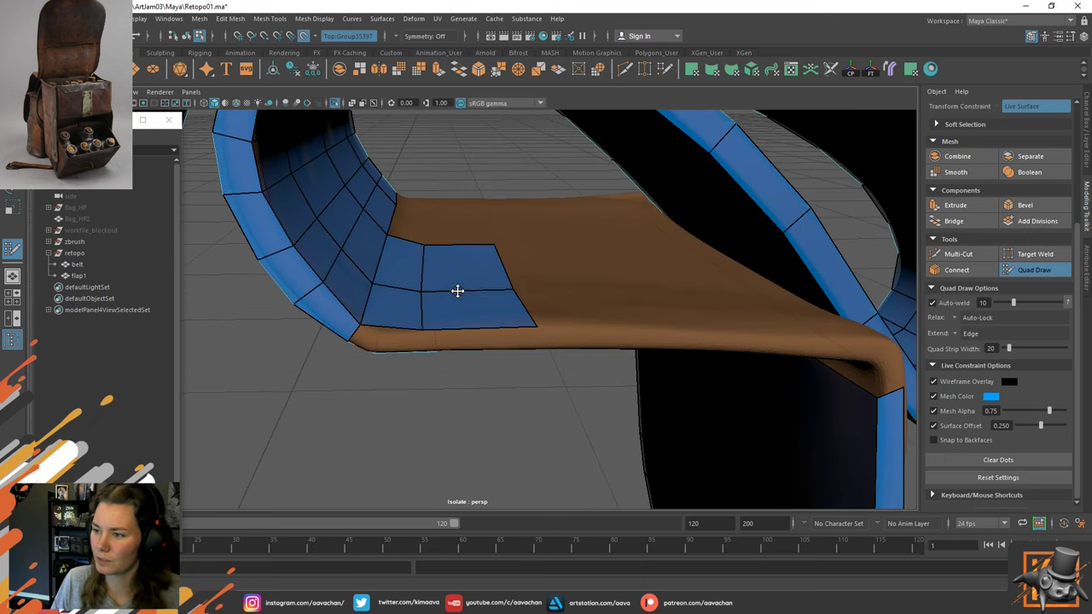
{"action": "left_click", "coordinate": [395, 308], "text": "ctrl"}
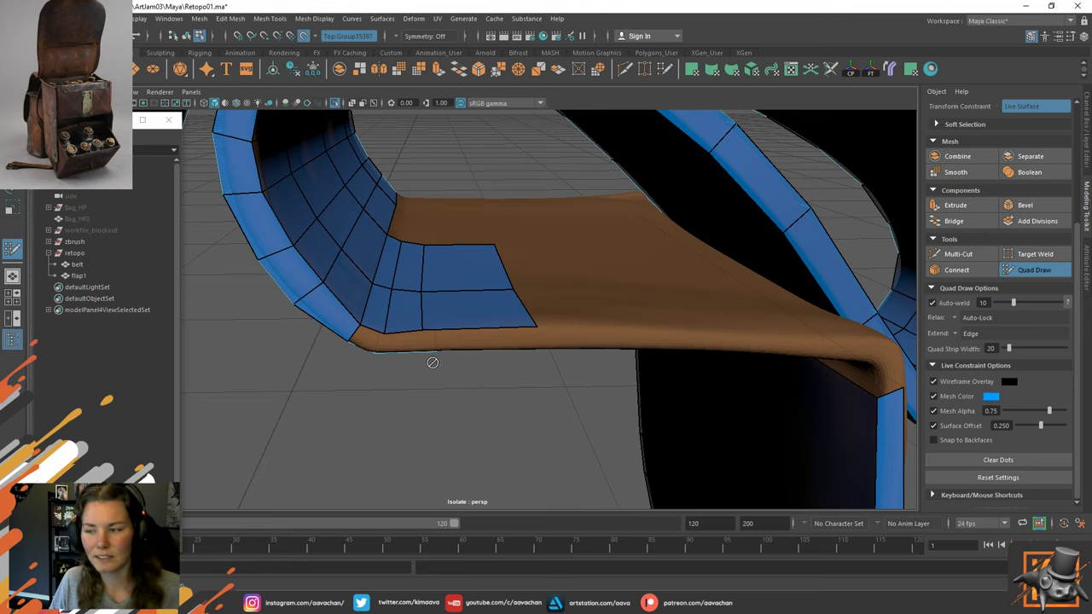
{"action": "left_click", "coordinate": [488, 313], "text": "ctrl+shift"}
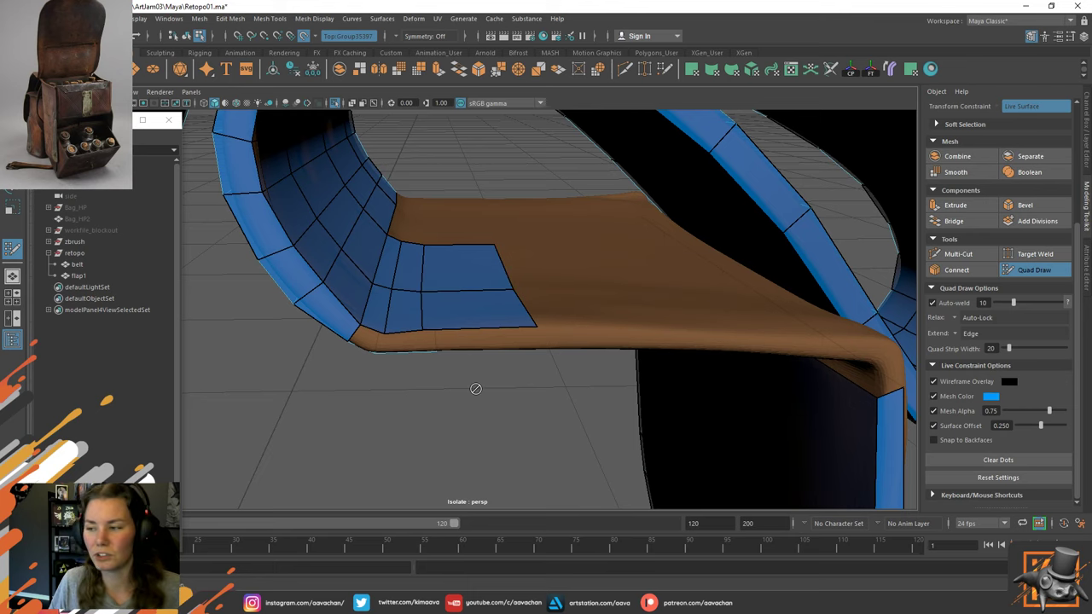
Insert an edge loop near the end of the underside strip and move its end edge farther along the flat section.
{"action": "mouse_move", "coordinate": [475, 390]}
{"action": "left_mouse_down", "text": "alt"}
{"action": "mouse_move", "coordinate": [481, 342]}
{"action": "mouse_move", "coordinate": [455, 311]}
{"action": "left_mouse_up", "text": "alt"}
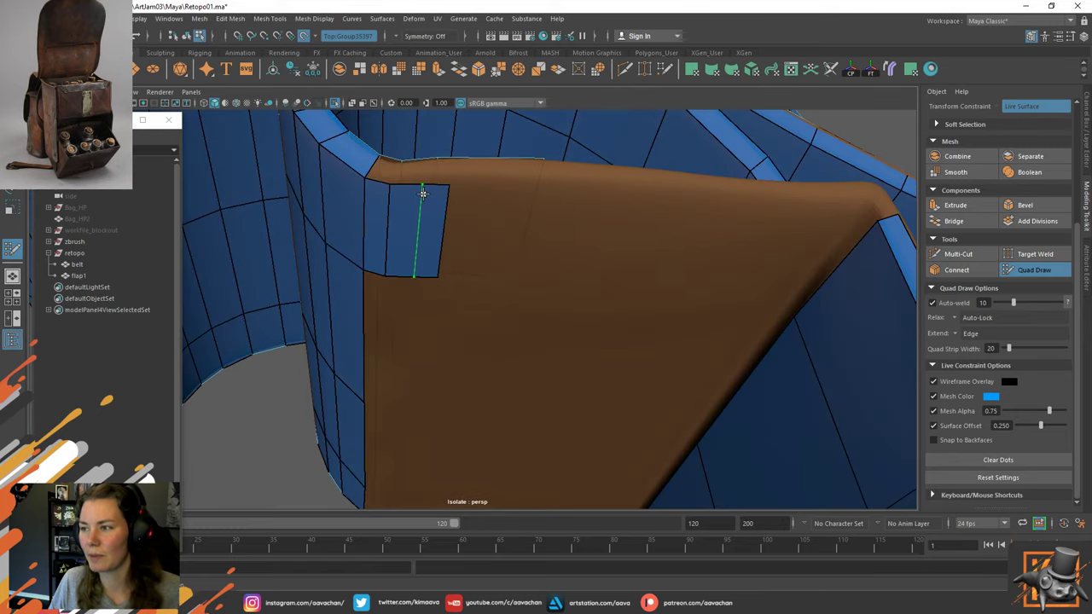
{"action": "left_click", "coordinate": [434, 195], "text": "ctrl"}
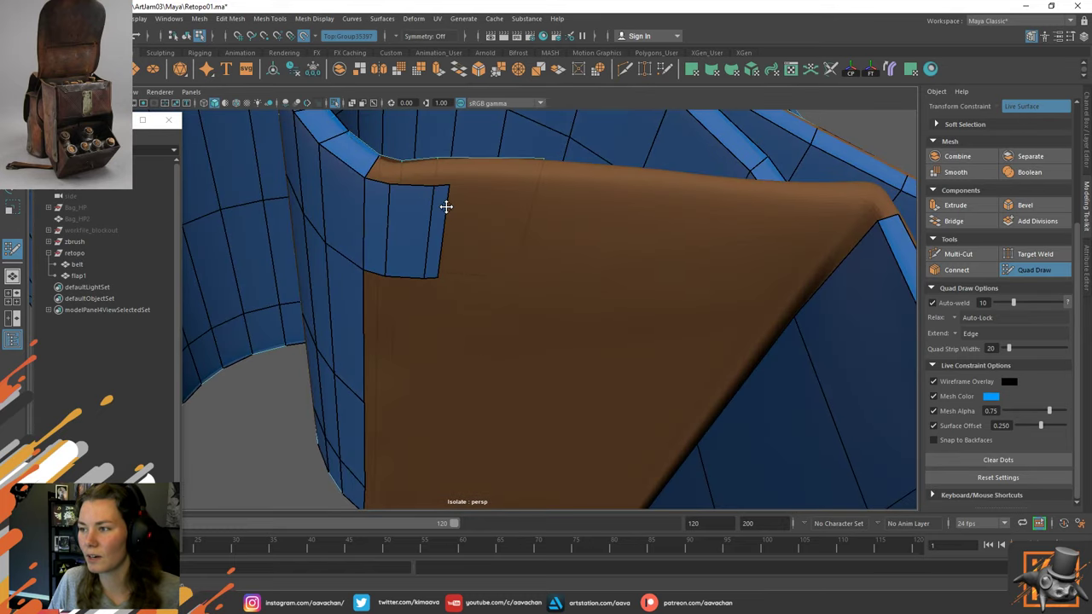
{"action": "left_click_drag", "start_coordinate": [443, 225], "coordinate": [532, 221]}
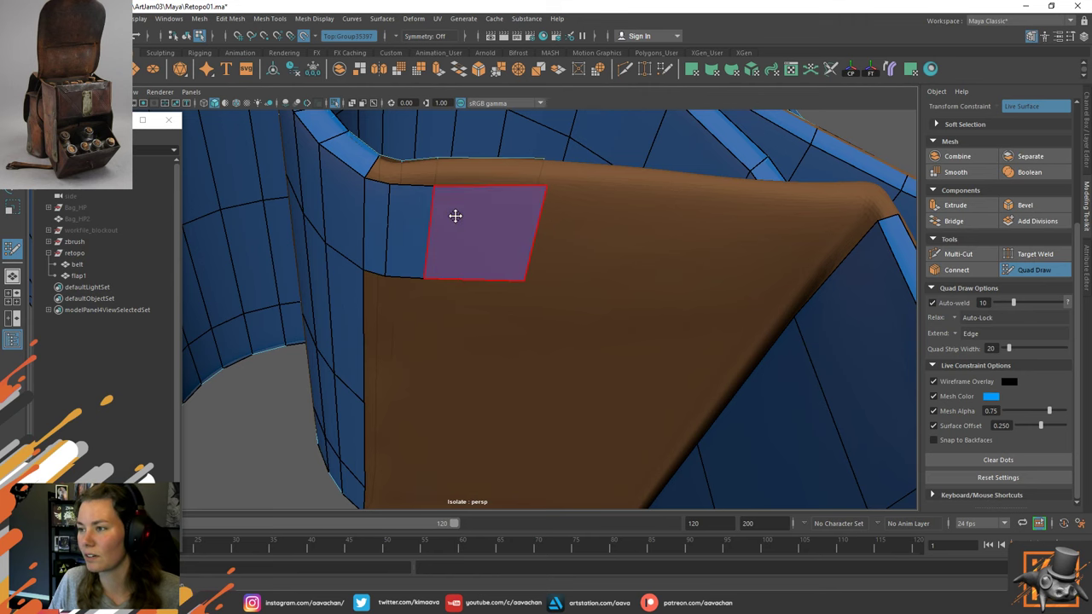
Try to fill the rim gap between the top-side and underside strips with Quad Draw faces.
{"action": "left_click_drag", "start_coordinate": [453, 215], "coordinate": [402, 281], "text": "alt"}
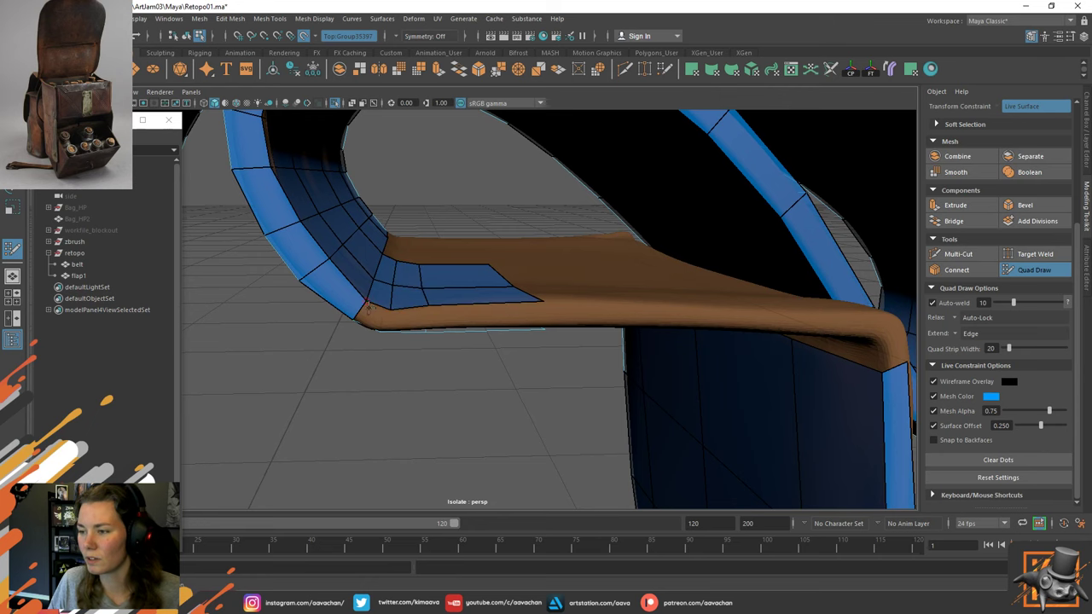
{"action": "left_click_drag", "start_coordinate": [388, 301], "coordinate": [379, 211], "text": "alt"}
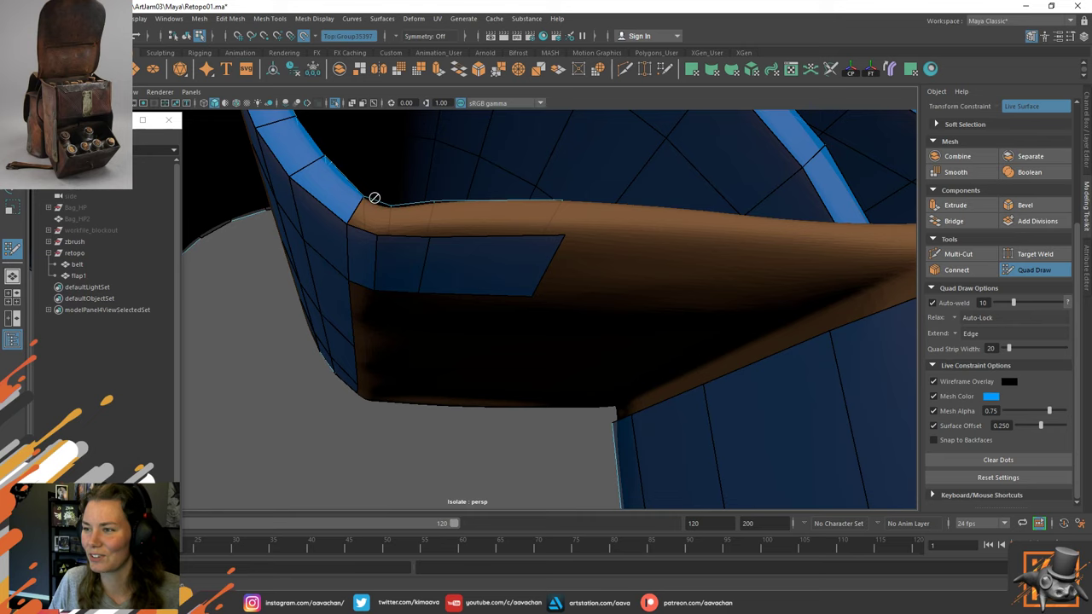
{"action": "key", "text": "shift"}
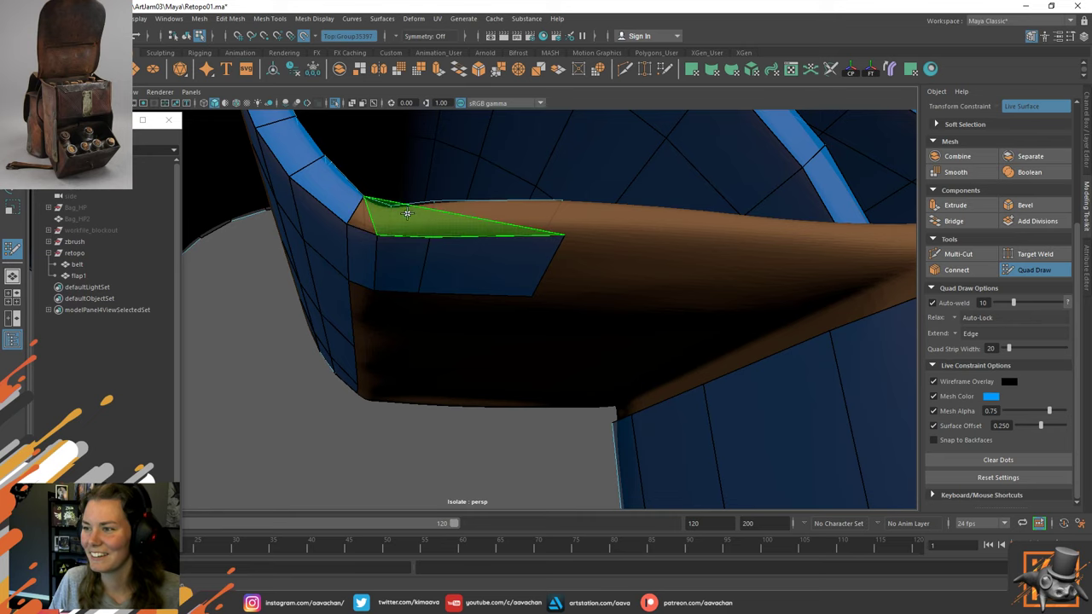
{"action": "key", "text": "shift"}
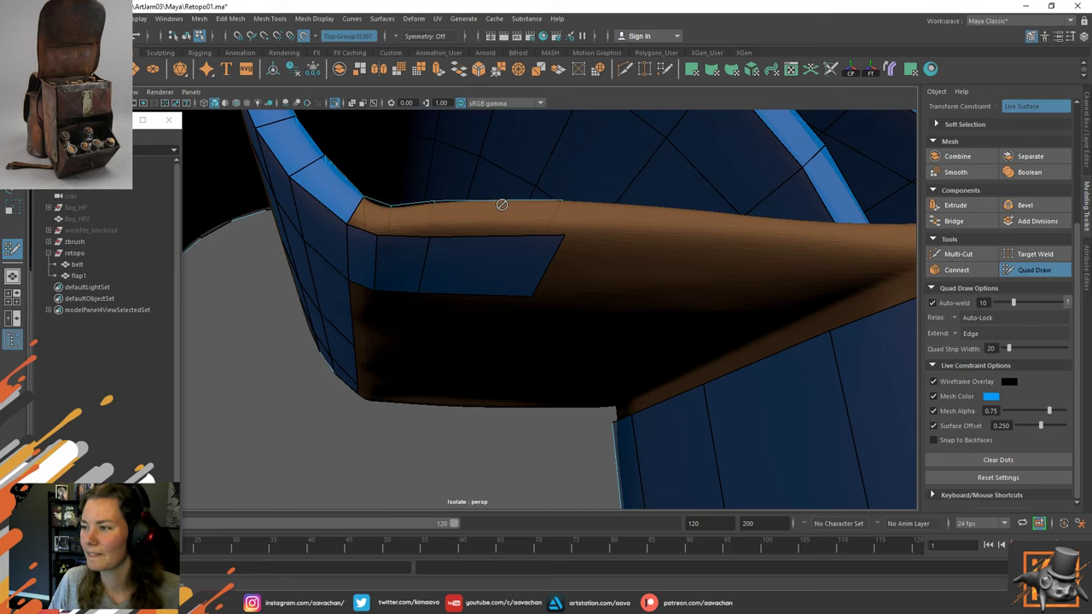
{"action": "left_click_drag", "start_coordinate": [551, 206], "coordinate": [554, 163], "text": "alt"}
{"action": "middle_click_drag", "start_coordinate": [523, 180], "coordinate": [536, 258], "text": "alt"}
{"action": "left_click_drag", "start_coordinate": [537, 258], "coordinate": [470, 251], "text": "alt"}
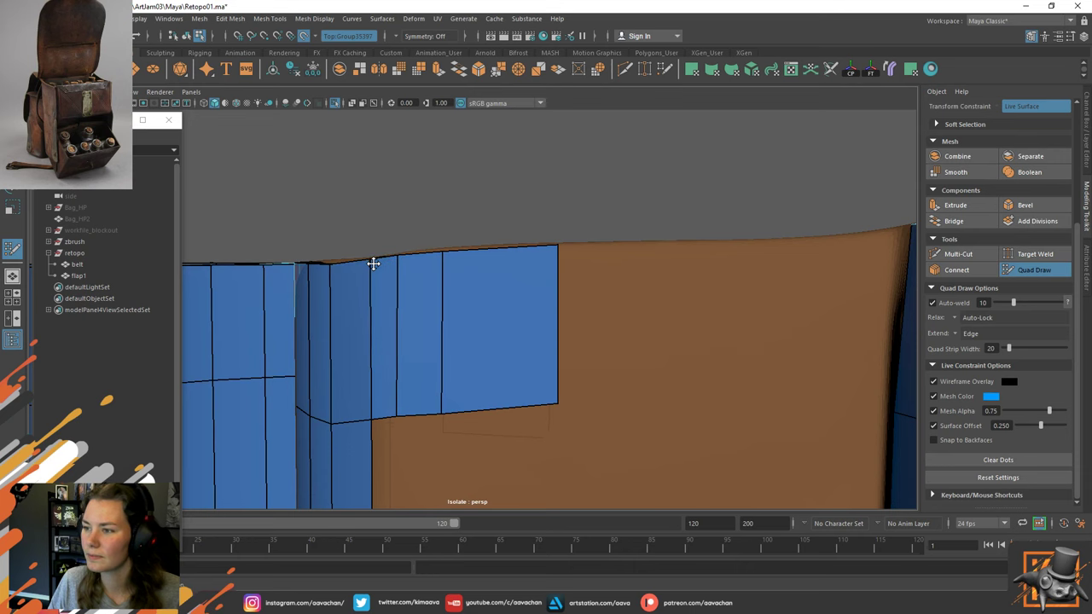
{"action": "mouse_move", "coordinate": [373, 261]}
{"action": "left_mouse_down", "text": "alt"}
{"action": "mouse_move", "coordinate": [359, 276]}
{"action": "mouse_move", "coordinate": [407, 254]}
{"action": "mouse_move", "coordinate": [410, 326]}
{"action": "left_mouse_up", "text": "alt"}
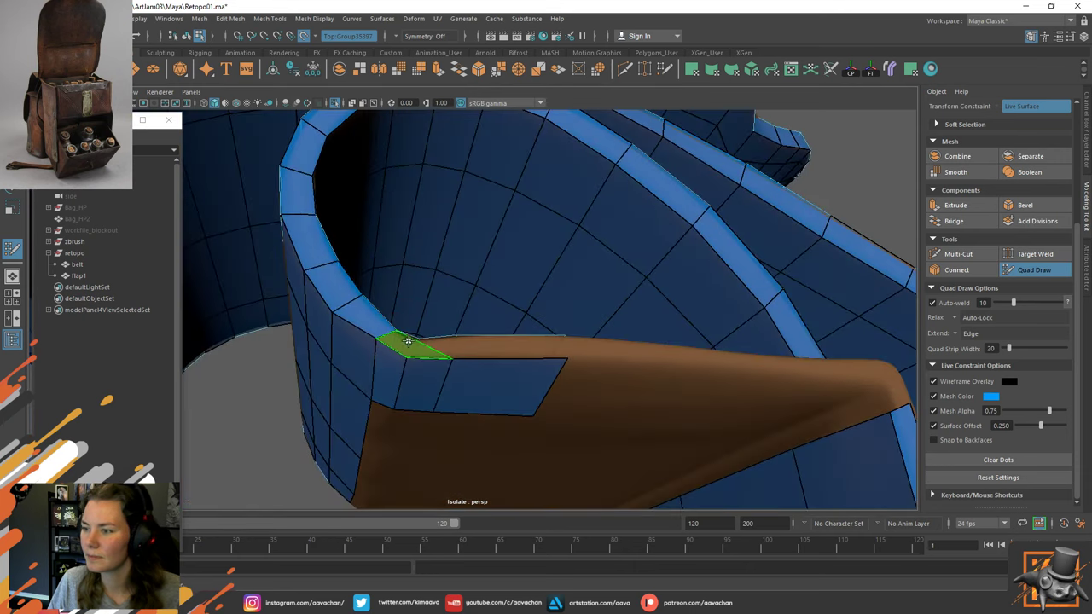
{"action": "left_click", "coordinate": [504, 339]}
{"action": "mouse_move", "coordinate": [481, 332]}
{"action": "left_mouse_down", "text": "alt"}
{"action": "mouse_move", "coordinate": [520, 338]}
{"action": "mouse_move", "coordinate": [515, 351]}
{"action": "mouse_move", "coordinate": [502, 335]}
{"action": "mouse_move", "coordinate": [500, 347]}
{"action": "left_mouse_up", "text": "alt"}
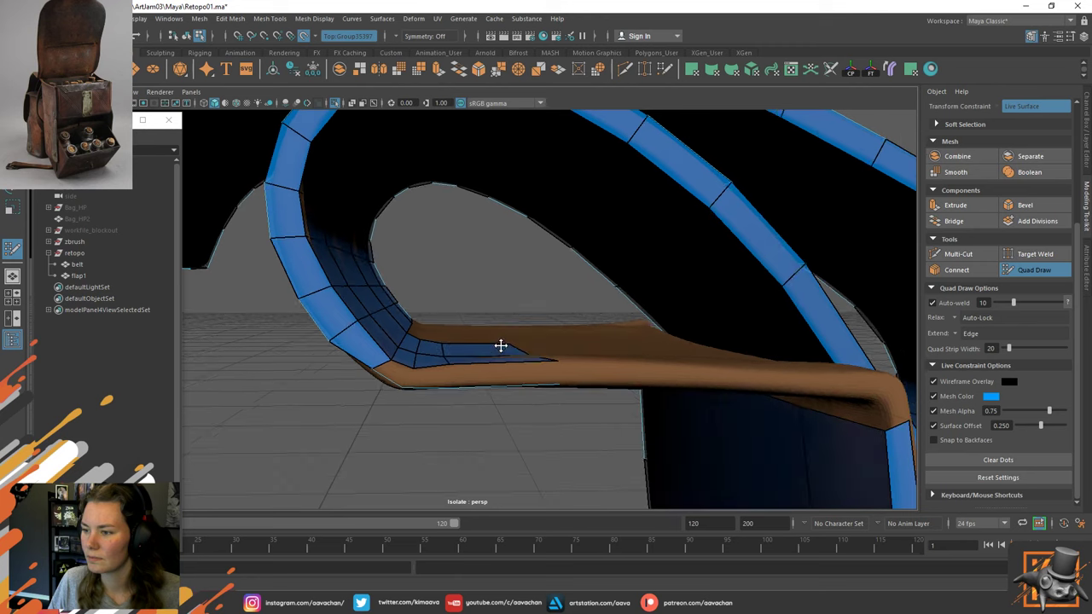
Select the edge at the fold's lower corner outside Quad Draw to check it, and return to Quad Draw.
{"action": "key", "text": "w"}
{"action": "left_click_drag", "start_coordinate": [419, 279], "coordinate": [346, 330], "text": "alt"}
{"action": "left_click", "coordinate": [373, 358]}
{"action": "mouse_move", "coordinate": [437, 344]}
{"action": "left_mouse_down", "text": "alt"}
{"action": "mouse_move", "coordinate": [469, 318]}
{"action": "mouse_move", "coordinate": [397, 341]}
{"action": "mouse_move", "coordinate": [443, 336]}
{"action": "mouse_move", "coordinate": [441, 352]}
{"action": "left_mouse_up", "text": "alt"}
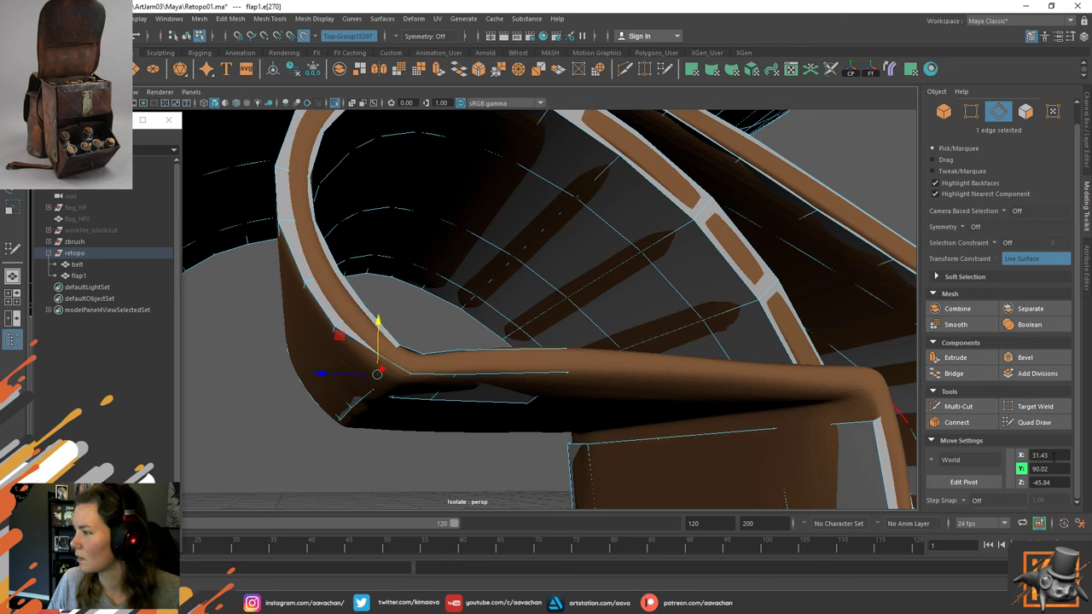
{"action": "left_click", "coordinate": [1034, 422]}
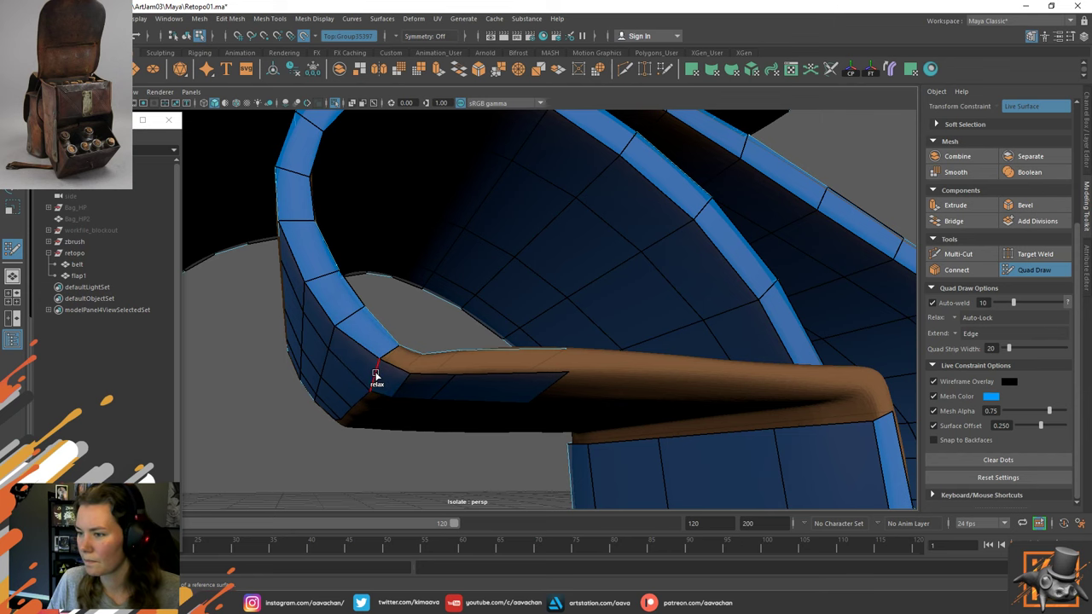
Set Quad Draw's surface offset to 0.5.
{"action": "key", "text": "w"}
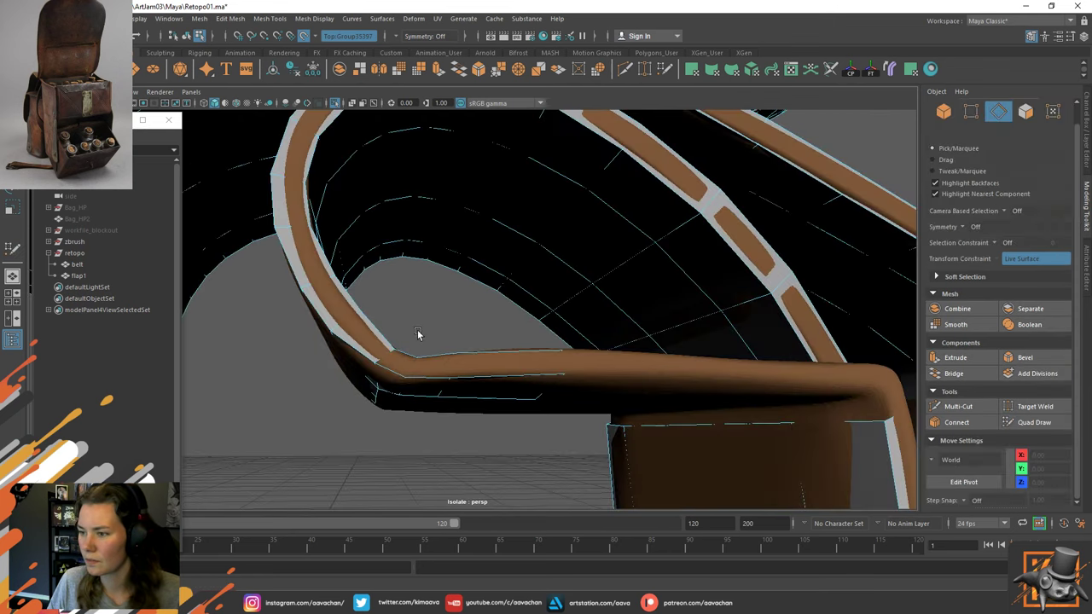
{"action": "mouse_move", "coordinate": [427, 465]}
{"action": "left_mouse_down", "text": "alt"}
{"action": "mouse_move", "coordinate": [464, 443]}
{"action": "mouse_move", "coordinate": [519, 447]}
{"action": "mouse_move", "coordinate": [429, 463]}
{"action": "mouse_move", "coordinate": [431, 450]}
{"action": "left_mouse_up", "text": "alt"}
{"action": "left_click", "coordinate": [1034, 423]}
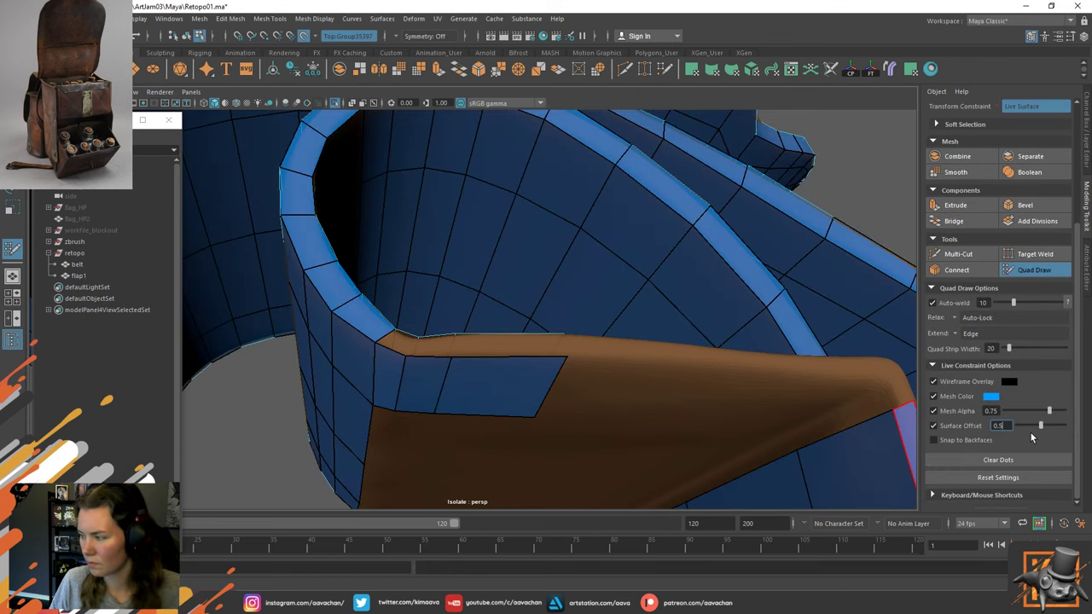
{"action": "key", "text": "Return"}
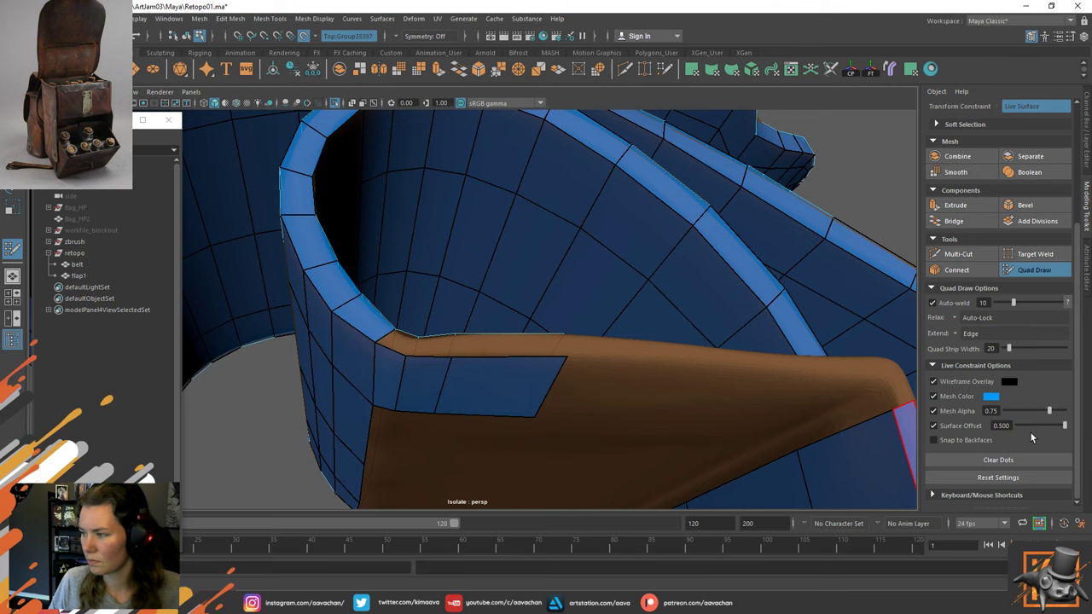
Select the strip edge at the fold's lower corner outside Quad Draw and shift it slightly along the sculpt.
{"action": "mouse_move", "coordinate": [360, 374]}
{"action": "left_mouse_down", "text": "alt"}
{"action": "mouse_move", "coordinate": [376, 405]}
{"action": "mouse_move", "coordinate": [409, 420]}
{"action": "mouse_move", "coordinate": [370, 366]}
{"action": "left_mouse_up", "text": "alt"}
{"action": "key", "text": "w"}
{"action": "left_click", "coordinate": [398, 357]}
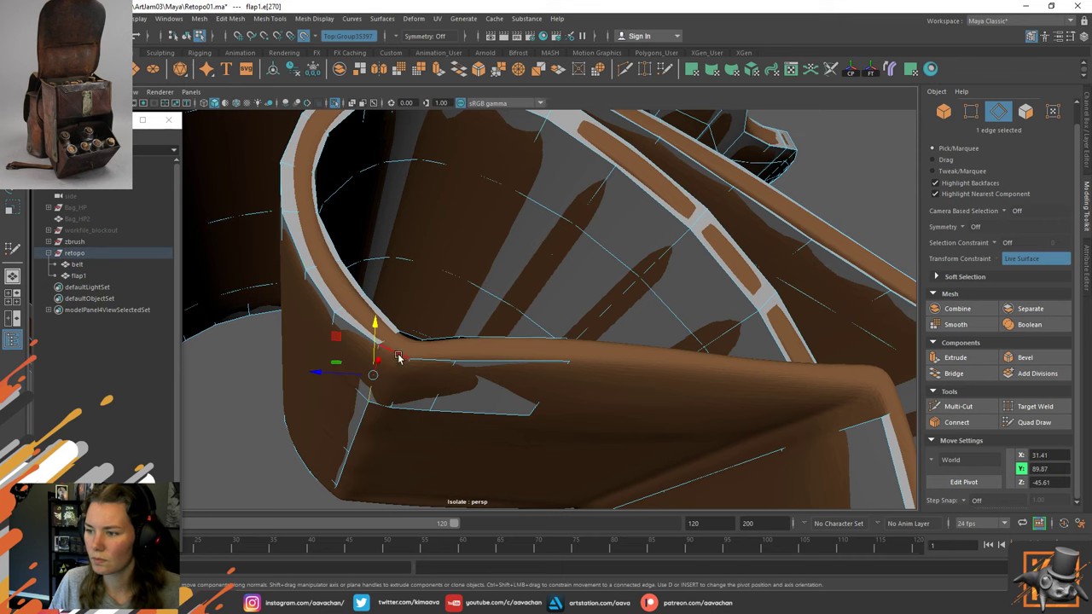
{"action": "left_click_drag", "start_coordinate": [424, 340], "coordinate": [362, 330], "text": "alt"}
{"action": "middle_click_drag", "start_coordinate": [349, 382], "coordinate": [363, 331], "text": "shift"}
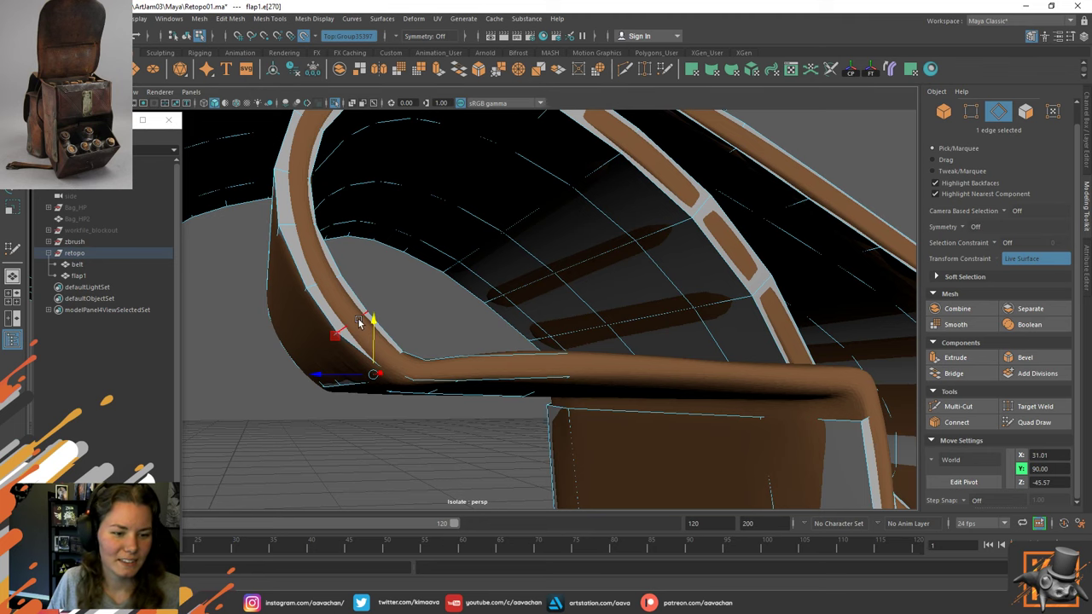
Bridge the facing edge pairs of the top-side and underside strips around the fold's lower corner to fill the rim gap.
{"action": "left_click_drag", "start_coordinate": [449, 350], "coordinate": [406, 376], "text": "alt"}
{"action": "left_click", "coordinate": [405, 369]}
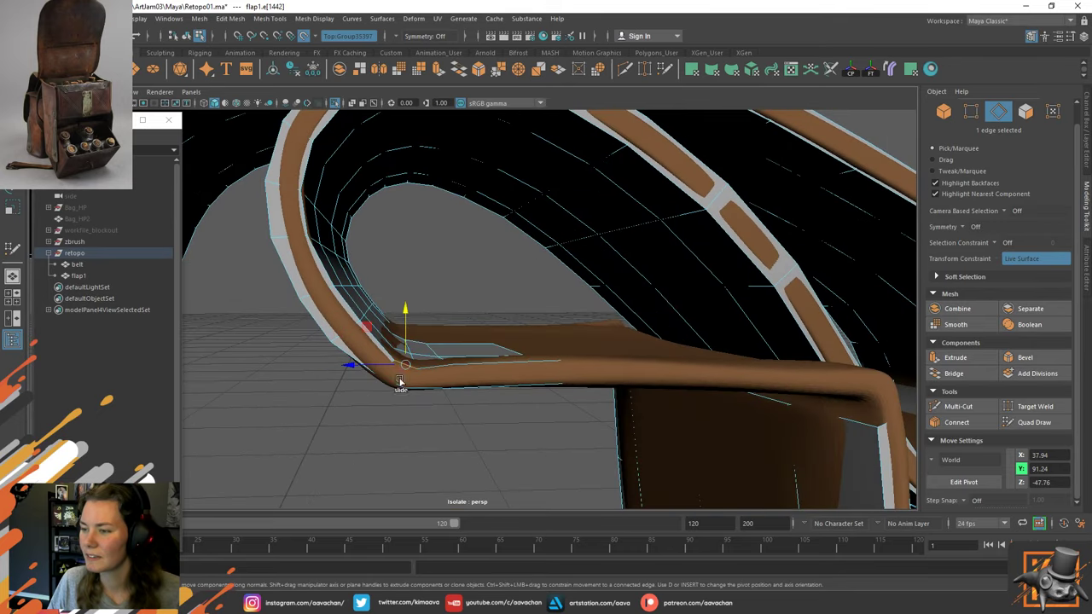
{"action": "right_click_drag", "start_coordinate": [395, 383], "coordinate": [385, 517], "text": "shift"}
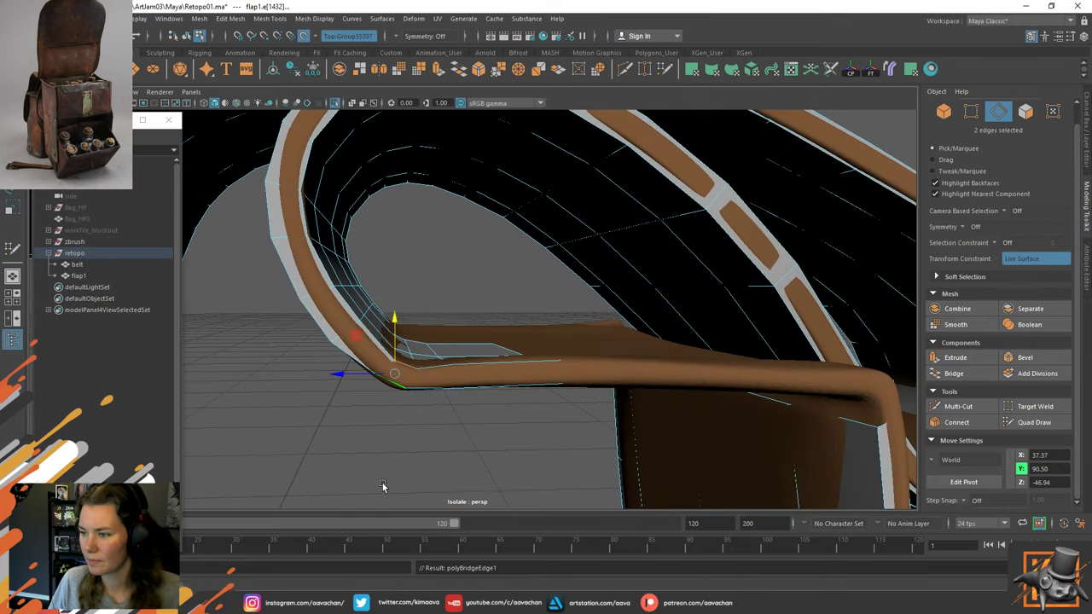
{"action": "left_click", "coordinate": [433, 384]}
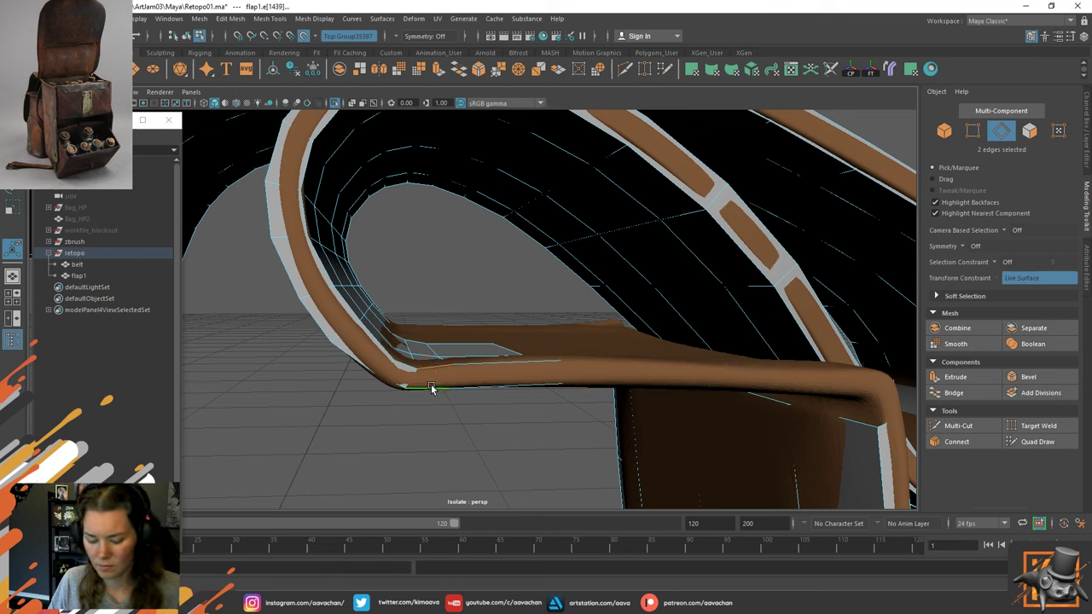
{"action": "key", "text": "g"}
{"action": "left_click", "coordinate": [497, 365]}
{"action": "key", "text": "g"}
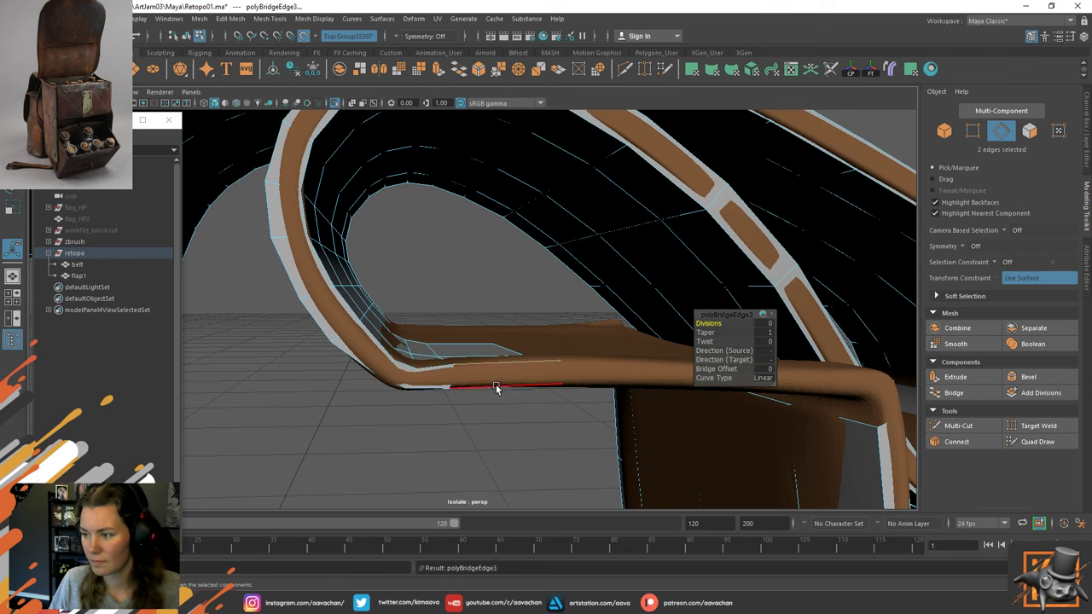
Isolate the strips' faces beside the rim's last open gap and delete the stray geometry there.
{"action": "left_click", "coordinate": [510, 385], "text": "shift"}
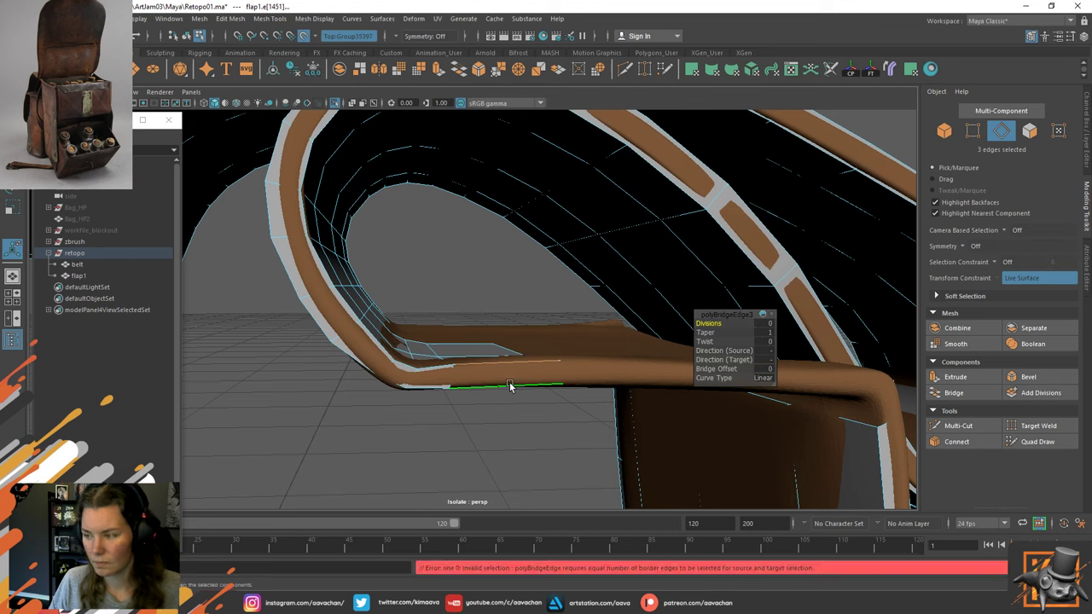
{"action": "key", "text": "ctrl+1"}
{"action": "key", "text": "ctrl+1"}
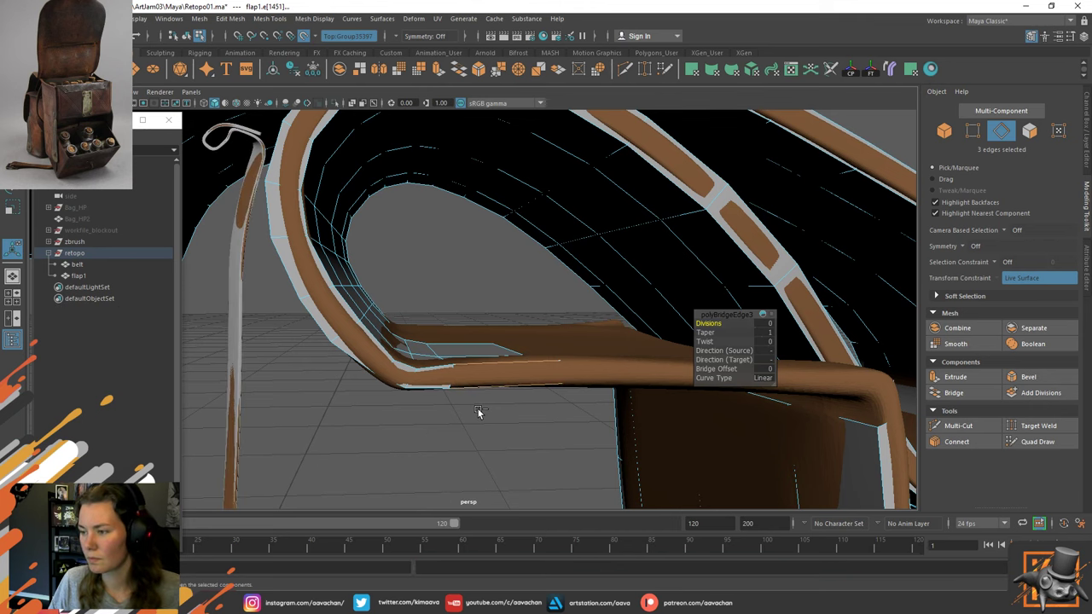
{"action": "left_click", "coordinate": [506, 396]}
{"action": "right_click", "coordinate": [513, 360]}
{"action": "right_click_drag", "start_coordinate": [512, 360], "coordinate": [512, 324]}
{"action": "mouse_move", "coordinate": [513, 380]}
{"action": "left_mouse_down", "text": "alt"}
{"action": "mouse_move", "coordinate": [514, 349]}
{"action": "mouse_move", "coordinate": [508, 372]}
{"action": "left_mouse_up", "text": "alt"}
{"action": "left_click", "coordinate": [512, 360]}
{"action": "key", "text": "Delete"}
Bridge the remaining pair of long edges between the top-side and underside strips and show the full model again.
{"action": "right_click_drag", "start_coordinate": [509, 372], "coordinate": [504, 258]}
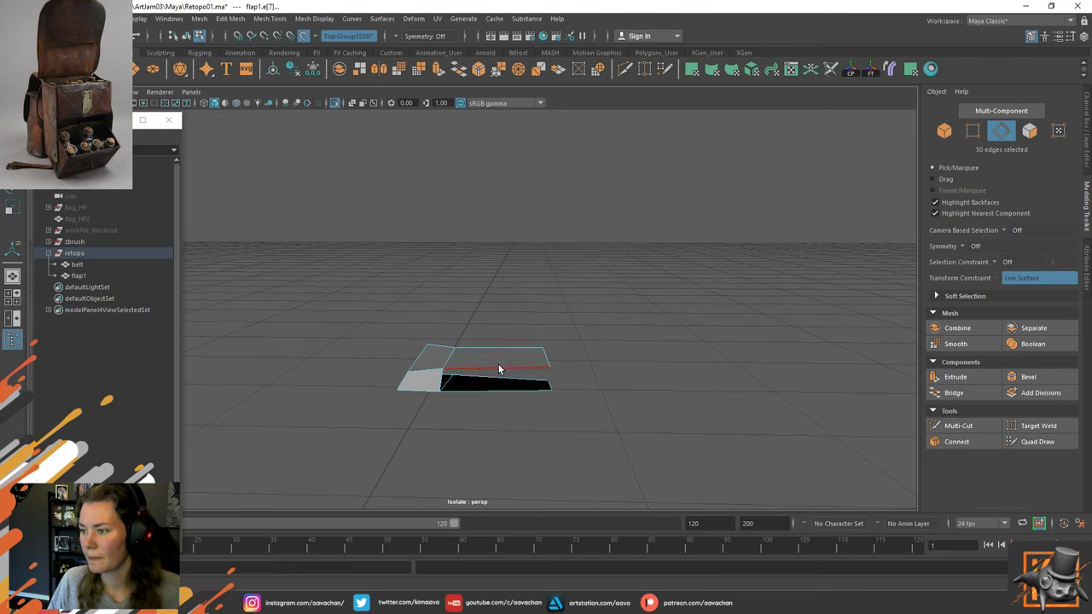
{"action": "left_click", "coordinate": [500, 386], "text": "shift"}
{"action": "right_click_drag", "start_coordinate": [500, 385], "coordinate": [486, 528], "text": "shift"}
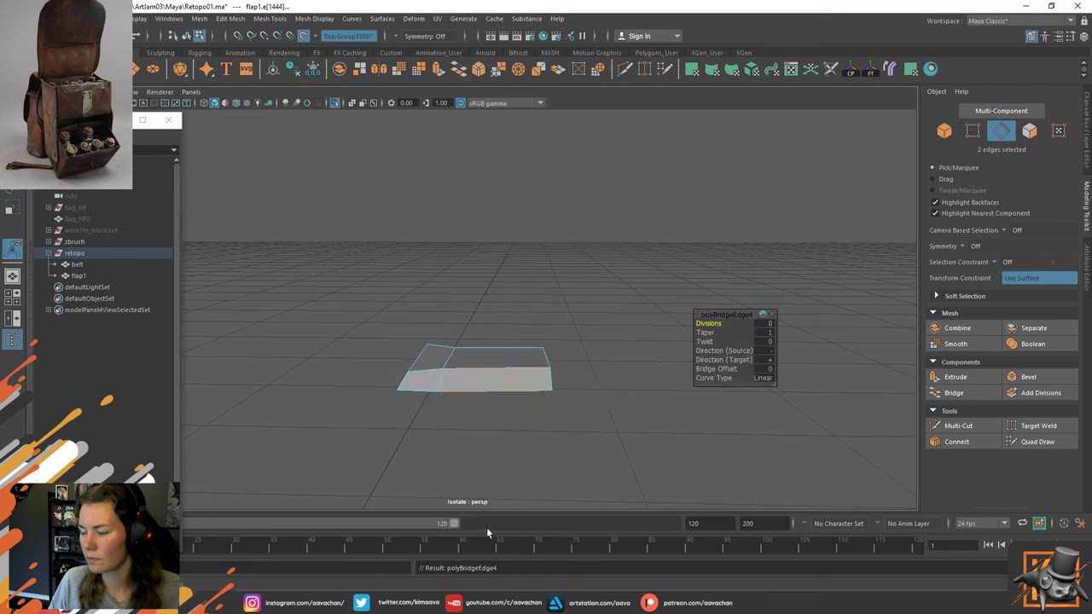
{"action": "right_click_drag", "start_coordinate": [451, 289], "coordinate": [497, 308]}
{"action": "key", "text": "ctrl+1"}
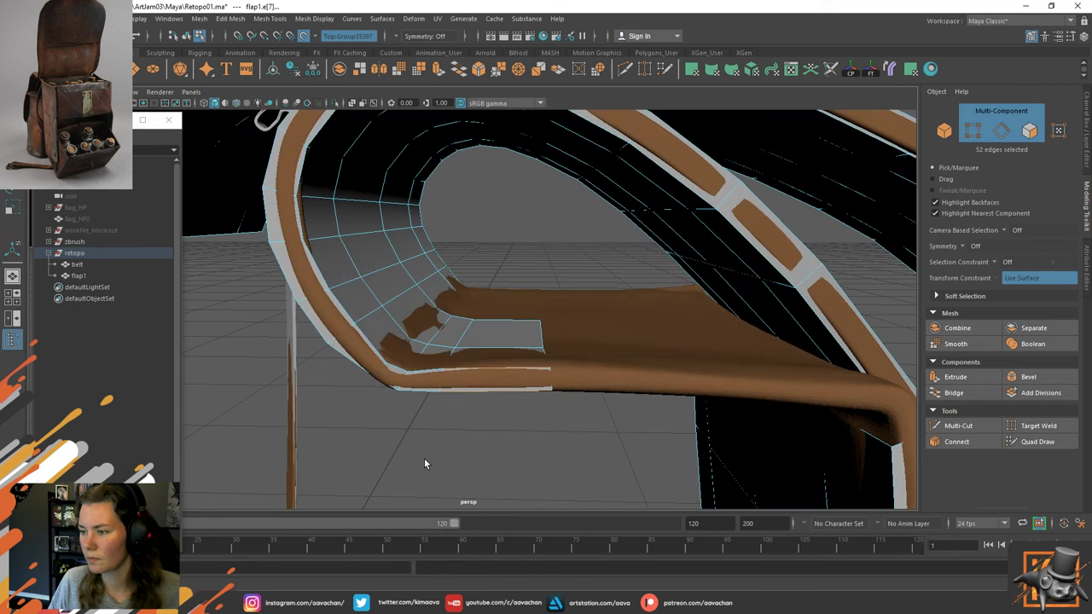
Examine how the bridged rim and the strips on both sides of the fold fit the sculpt, inside and outside Quad Draw.
{"action": "mouse_move", "coordinate": [425, 458]}
{"action": "left_mouse_down", "text": "alt"}
{"action": "mouse_move", "coordinate": [450, 436]}
{"action": "mouse_move", "coordinate": [451, 419]}
{"action": "left_mouse_up", "text": "alt"}
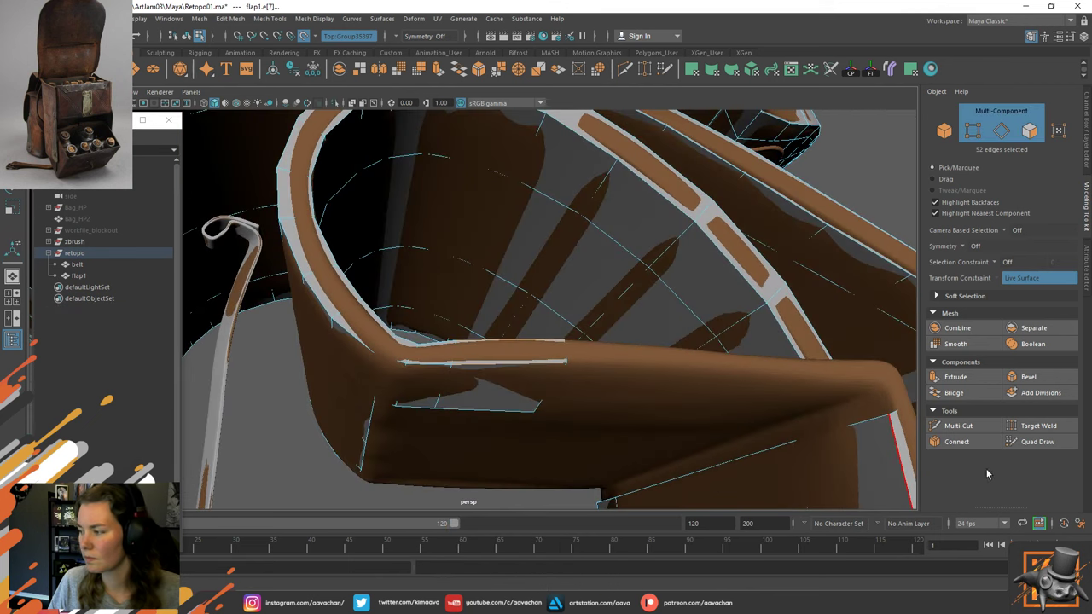
{"action": "left_click", "coordinate": [1045, 448]}
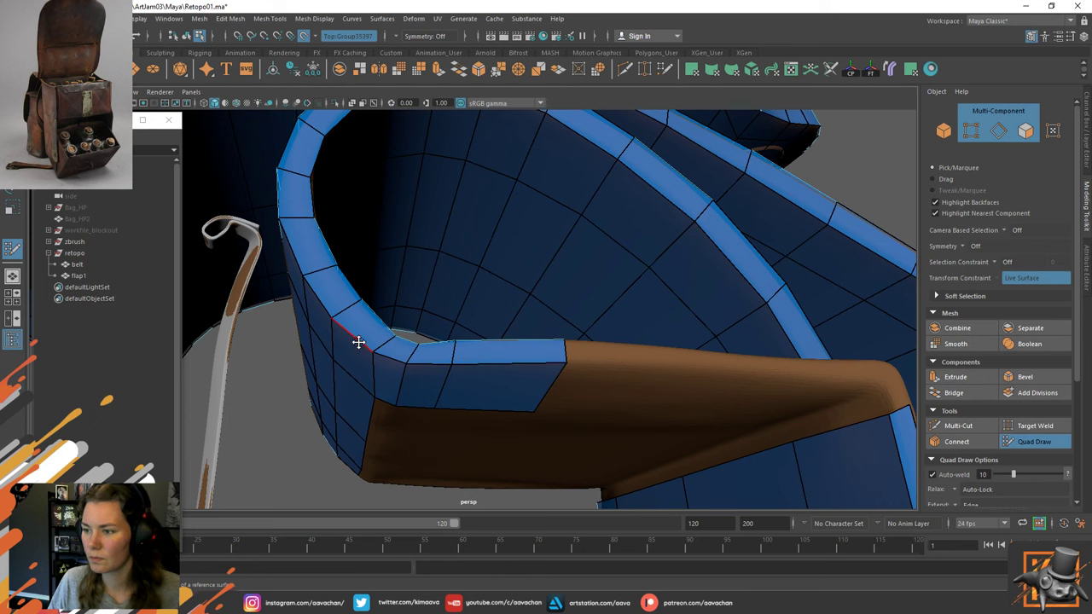
{"action": "mouse_move", "coordinate": [459, 337]}
{"action": "left_mouse_down", "text": "alt"}
{"action": "mouse_move", "coordinate": [471, 367]}
{"action": "mouse_move", "coordinate": [419, 350]}
{"action": "left_mouse_up", "text": "alt"}
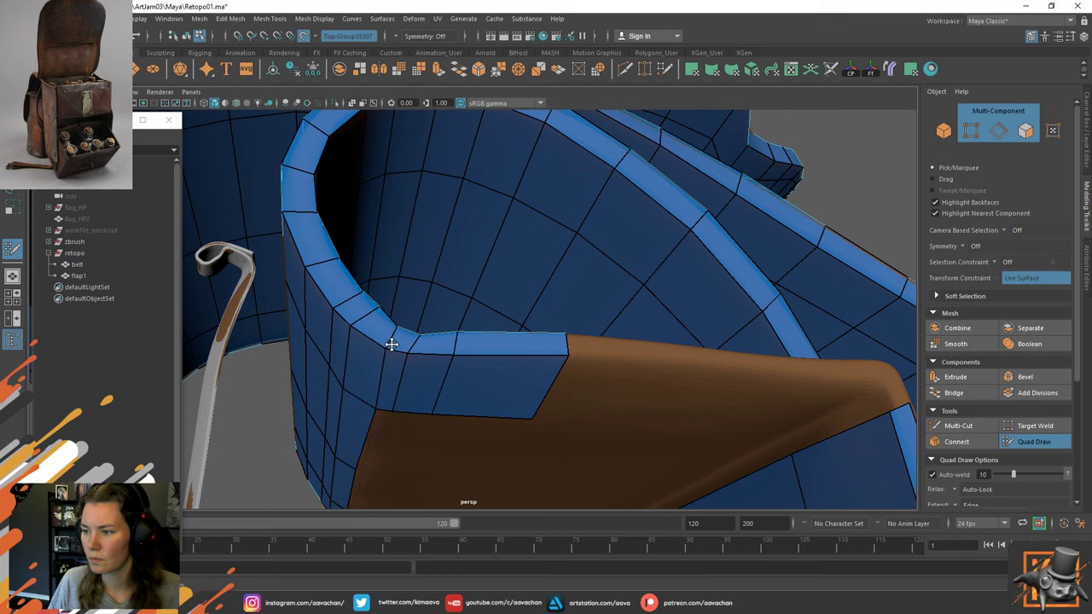
{"action": "key", "text": "w"}
{"action": "mouse_move", "coordinate": [396, 344]}
{"action": "left_mouse_down", "text": "alt"}
{"action": "mouse_move", "coordinate": [456, 373]}
{"action": "mouse_move", "coordinate": [447, 352]}
{"action": "left_mouse_up", "text": "alt"}
{"action": "left_click", "coordinate": [1013, 447]}
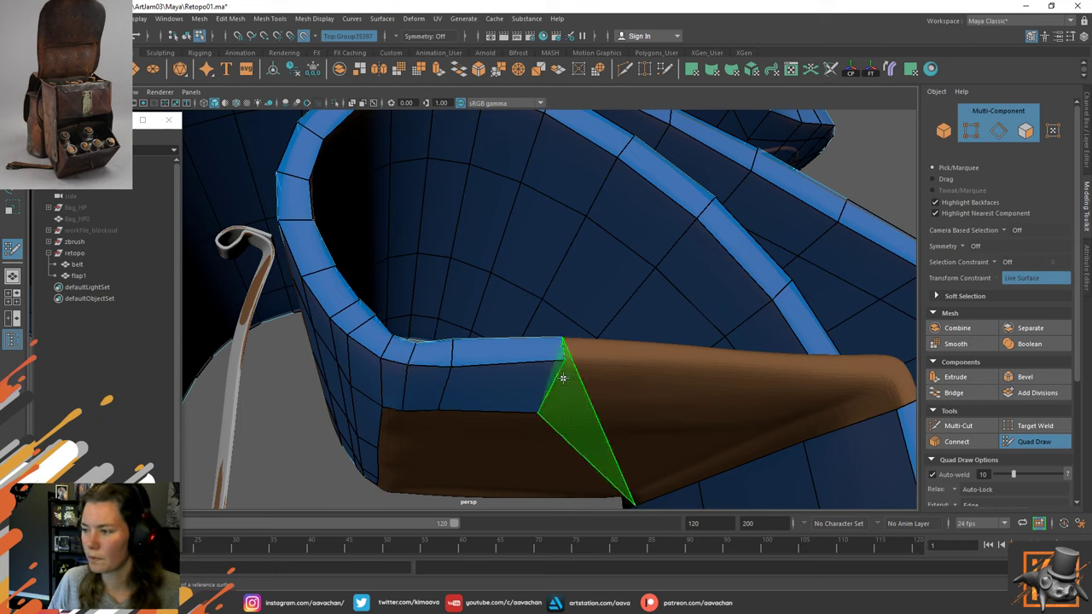
{"action": "mouse_move", "coordinate": [422, 404]}
{"action": "left_mouse_down", "text": "alt"}
{"action": "mouse_move", "coordinate": [441, 391]}
{"action": "mouse_move", "coordinate": [427, 453]}
{"action": "mouse_move", "coordinate": [457, 422]}
{"action": "mouse_move", "coordinate": [519, 451]}
{"action": "mouse_move", "coordinate": [495, 458]}
{"action": "mouse_move", "coordinate": [546, 451]}
{"action": "mouse_move", "coordinate": [506, 451]}
{"action": "mouse_move", "coordinate": [560, 463]}
{"action": "left_mouse_up", "text": "alt"}
{"action": "key", "text": "w"}
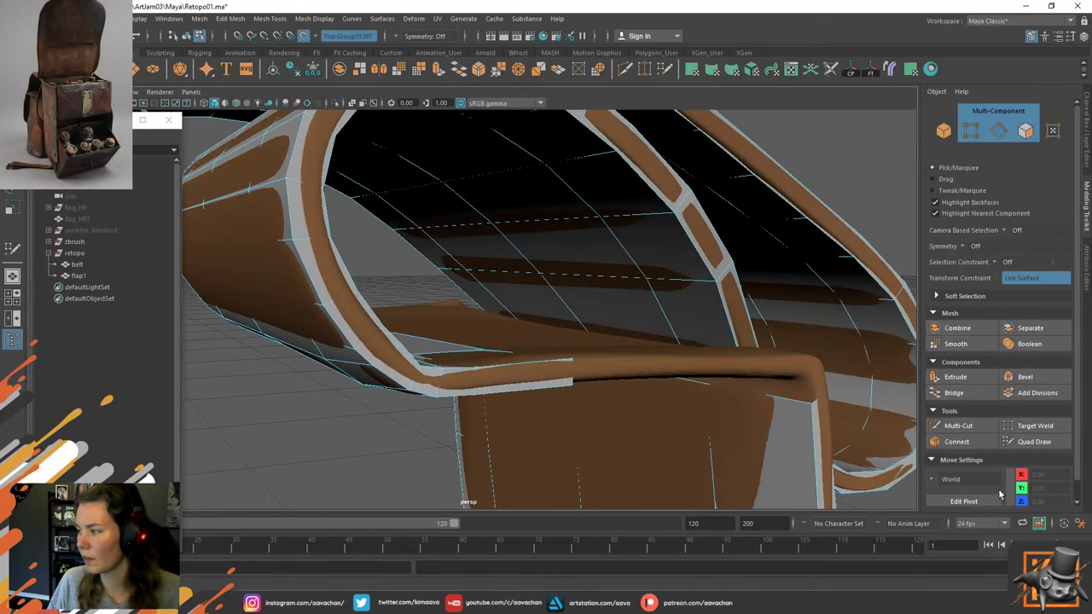
{"action": "left_click", "coordinate": [1047, 443]}
{"action": "scroll", "coordinate": [956, 474], "scroll_direction": "down", "scroll_amount": 3}
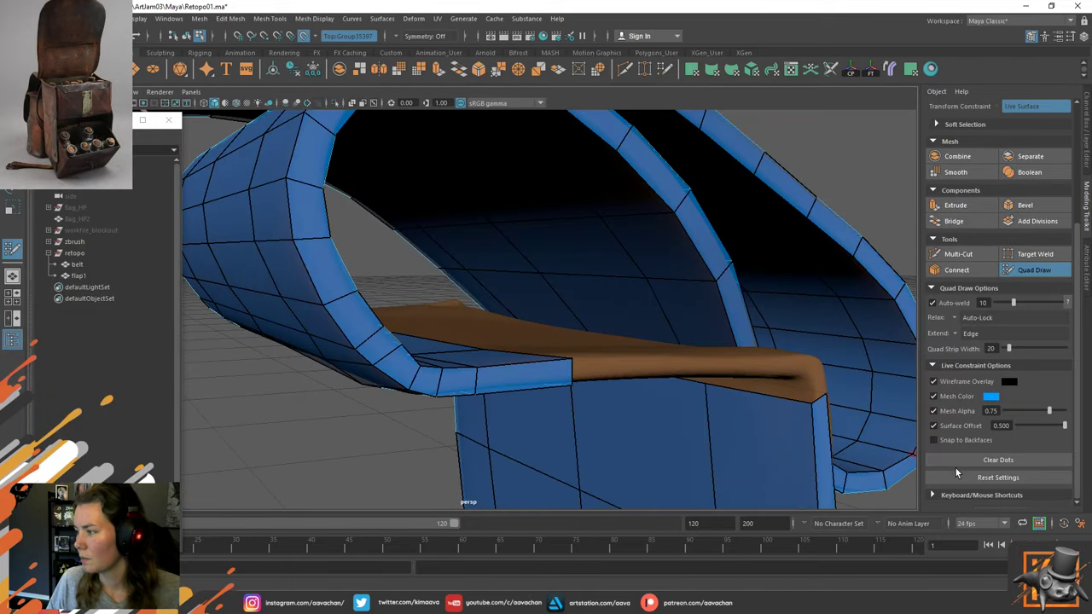
{"action": "left_click_drag", "start_coordinate": [378, 415], "coordinate": [382, 476], "text": "alt"}
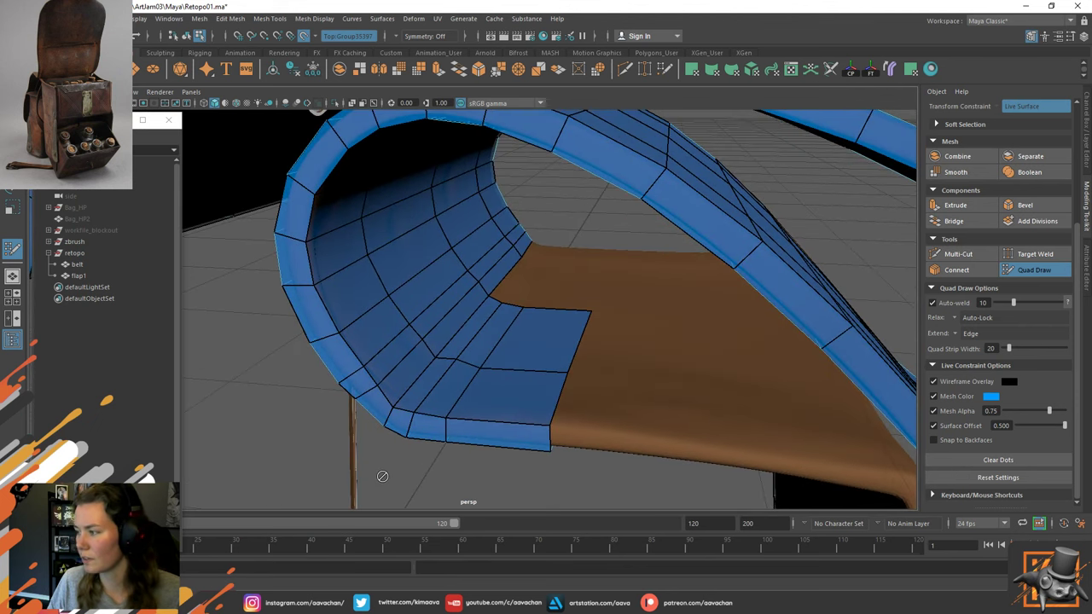
{"action": "mouse_move", "coordinate": [446, 370]}
{"action": "left_mouse_down", "text": "alt"}
{"action": "mouse_move", "coordinate": [534, 325]}
{"action": "mouse_move", "coordinate": [461, 367]}
{"action": "left_mouse_up", "text": "alt"}
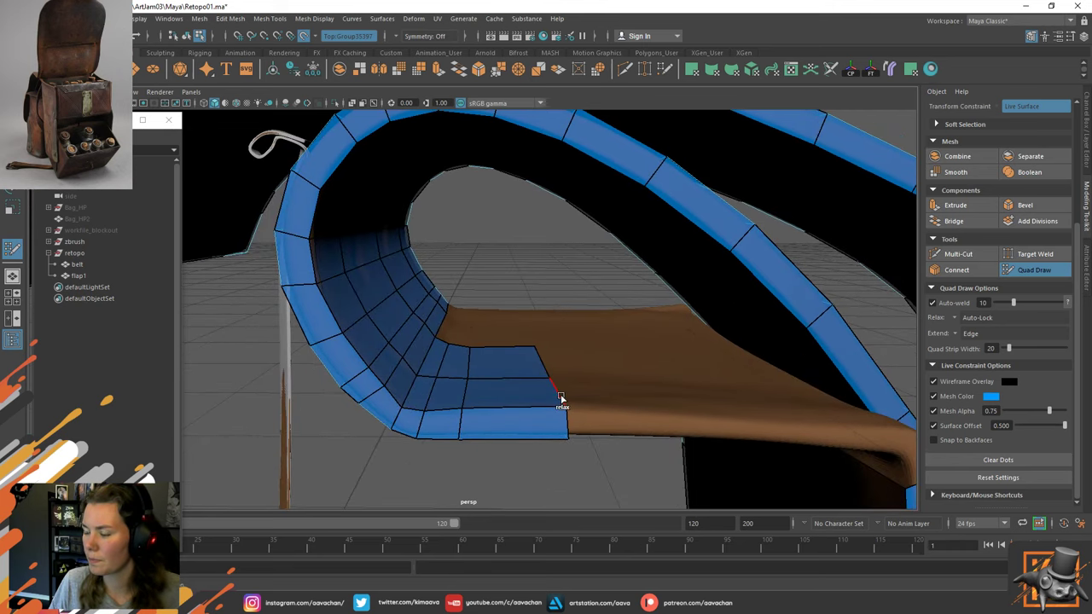
{"action": "mouse_move", "coordinate": [507, 417]}
{"action": "left_mouse_down", "text": "alt"}
{"action": "mouse_move", "coordinate": [512, 390]}
{"action": "mouse_move", "coordinate": [446, 397]}
{"action": "mouse_move", "coordinate": [427, 361]}
{"action": "mouse_move", "coordinate": [458, 346]}
{"action": "mouse_move", "coordinate": [566, 346]}
{"action": "mouse_move", "coordinate": [567, 381]}
{"action": "mouse_move", "coordinate": [514, 398]}
{"action": "mouse_move", "coordinate": [533, 390]}
{"action": "left_mouse_up", "text": "alt"}
Try to rework the edge loops across the fold's inner bend by scaling and moving one of them.
{"action": "key", "text": "w"}
{"action": "double_click", "coordinate": [402, 332]}
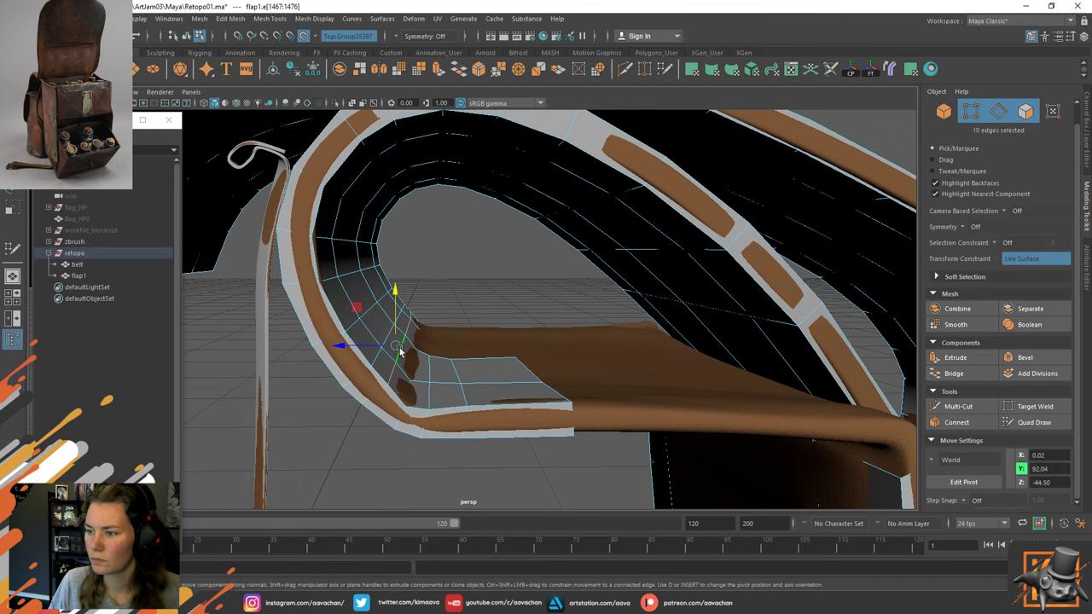
{"action": "right_click_drag", "start_coordinate": [394, 349], "coordinate": [341, 369], "text": "shift"}
{"action": "left_click_drag", "start_coordinate": [410, 365], "coordinate": [361, 367], "text": "alt"}
{"action": "double_click", "coordinate": [373, 340]}
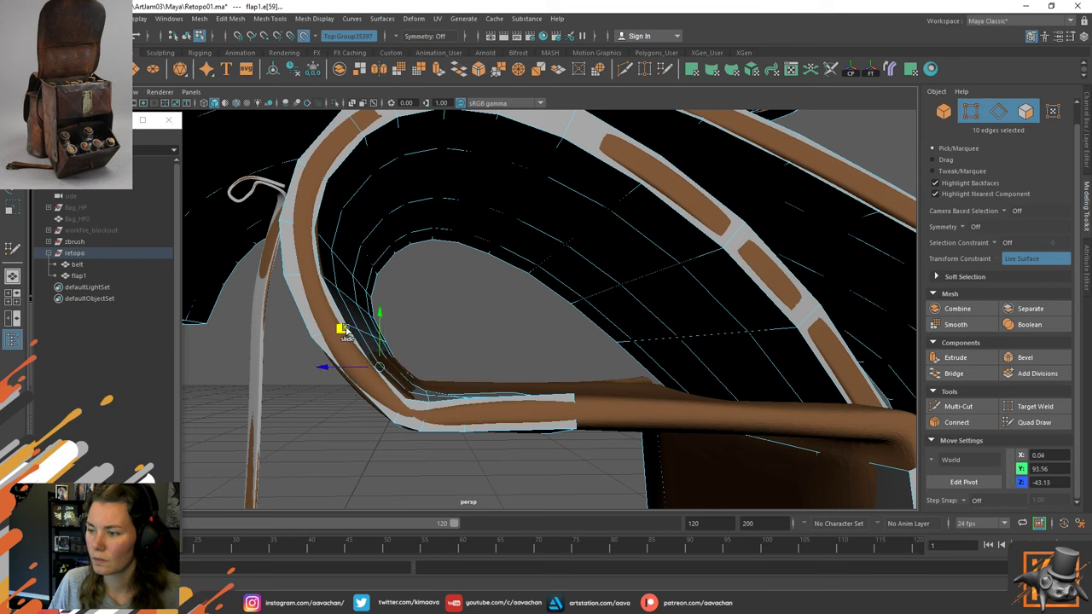
{"action": "key", "text": "r"}
{"action": "key", "text": "ctrl+z"}
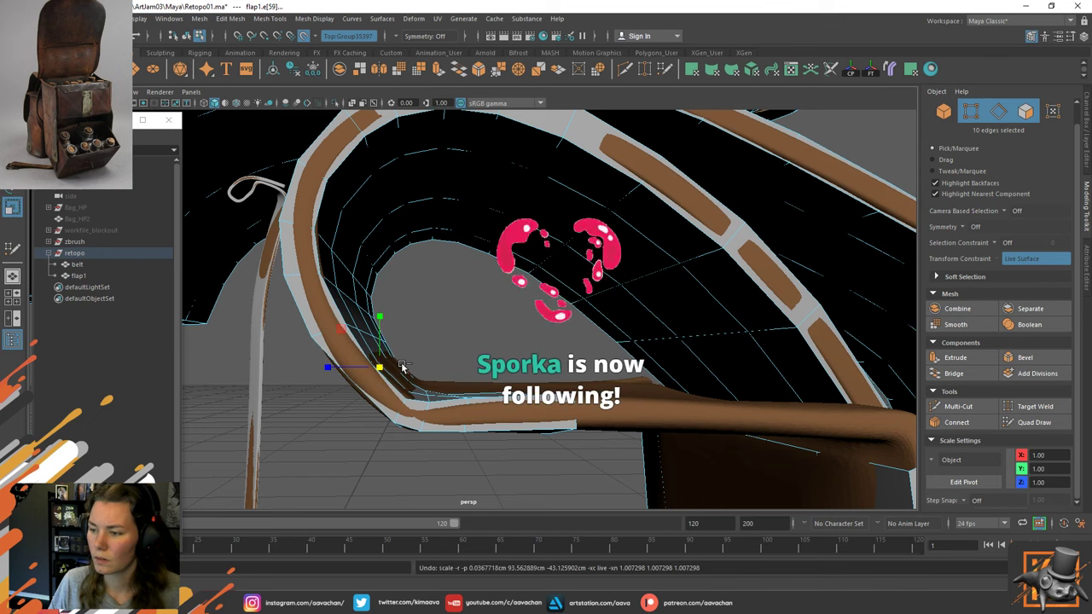
{"action": "key", "text": "w"}
{"action": "right_click_drag", "start_coordinate": [432, 290], "coordinate": [492, 274]}
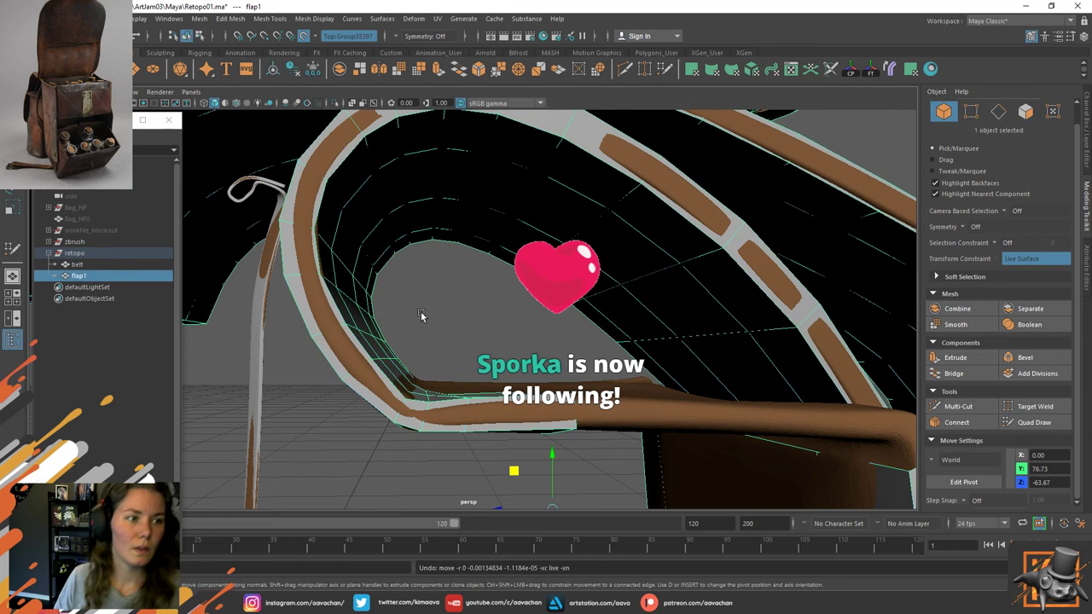
Check the fold's inner bend in Quad Draw and undo the last four operations.
{"action": "left_click", "coordinate": [1035, 422]}
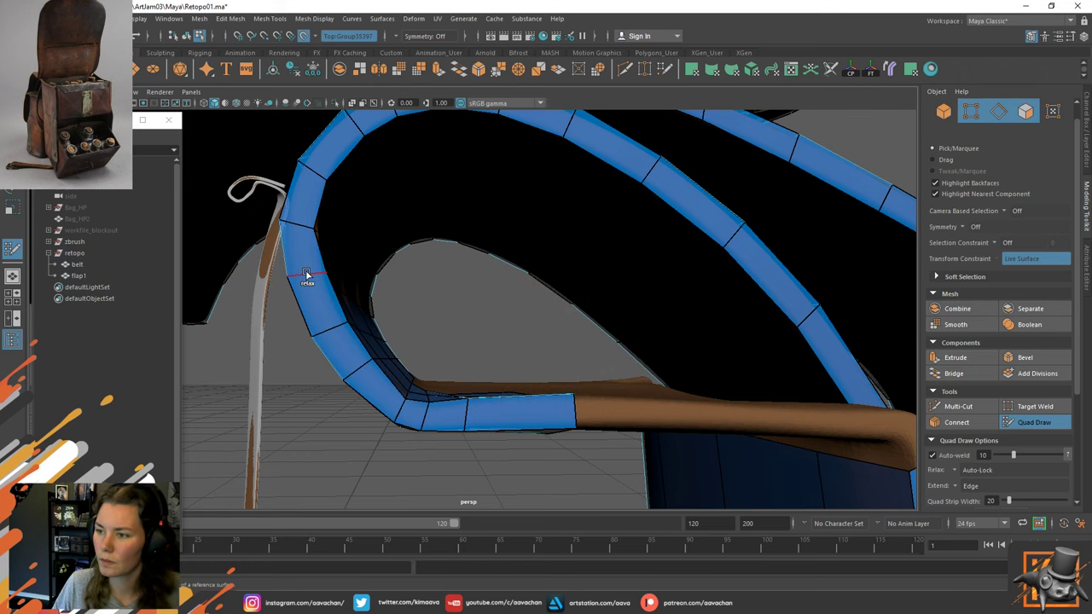
{"action": "mouse_move", "coordinate": [395, 296]}
{"action": "left_mouse_down", "text": "alt"}
{"action": "mouse_move", "coordinate": [330, 288]}
{"action": "mouse_move", "coordinate": [377, 286]}
{"action": "left_mouse_up", "text": "alt"}
{"action": "key", "text": "w"}
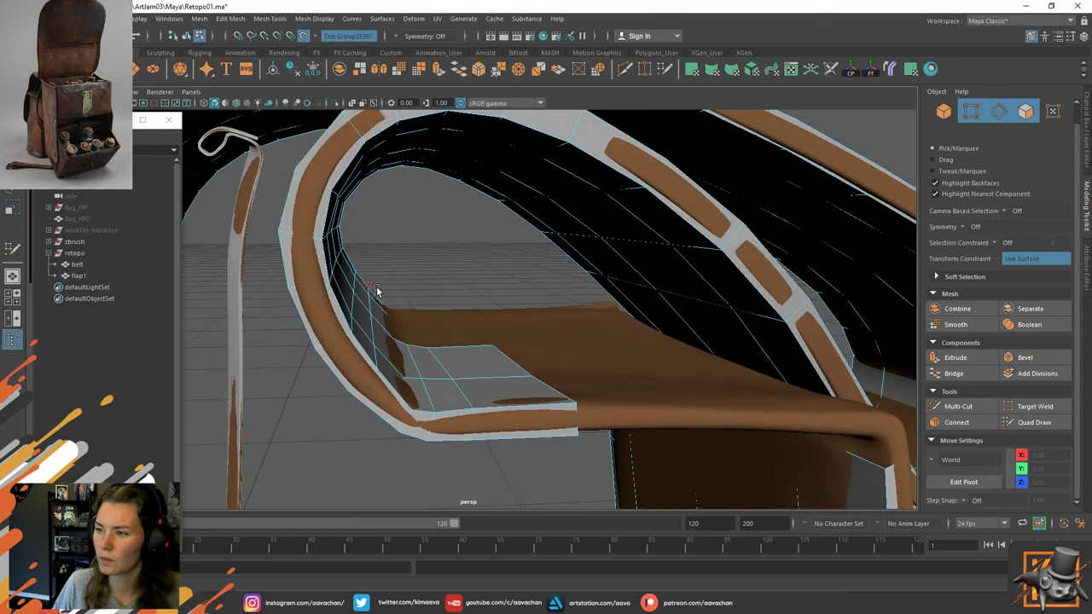
{"action": "key", "text": "ctrl+z"}
{"action": "key", "text": "ctrl+z"}
{"action": "key", "text": "ctrl+z"}
{"action": "key", "text": "ctrl+z"}
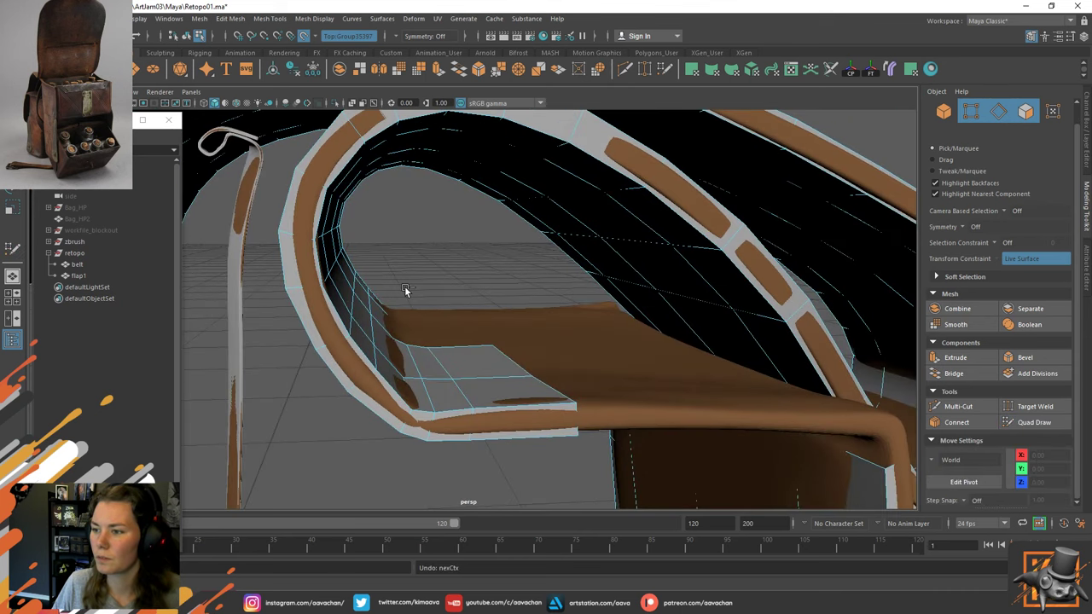
Check an edge of the top-side strip outside Quad Draw, and set Quad Draw's surface offset to 0.35.
{"action": "left_click", "coordinate": [1034, 423]}
{"action": "scroll", "coordinate": [999, 444], "scroll_direction": "down", "scroll_amount": 3}
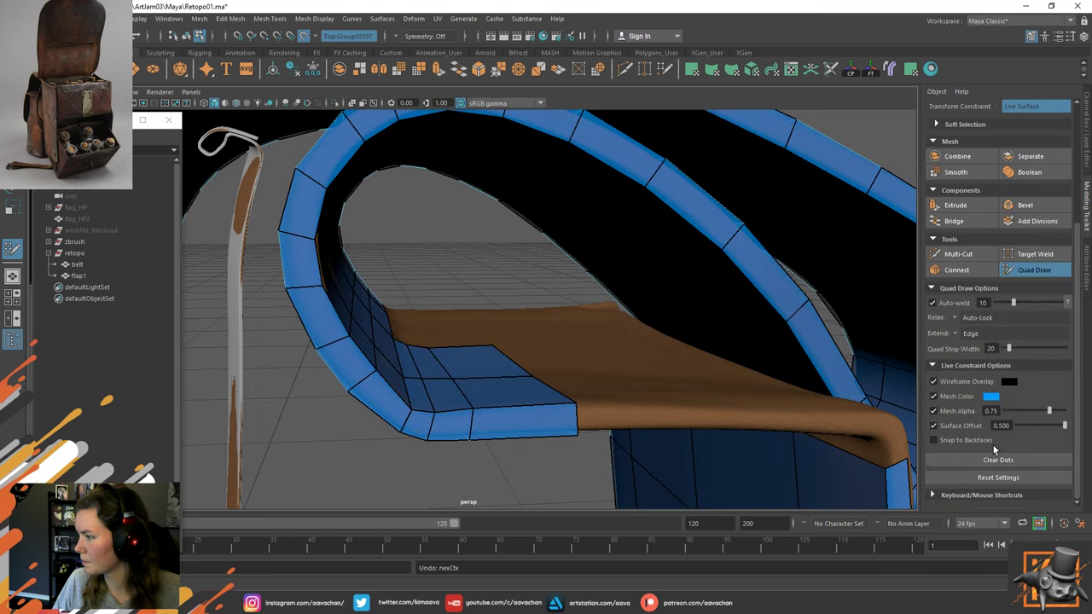
{"action": "left_click", "coordinate": [1035, 275]}
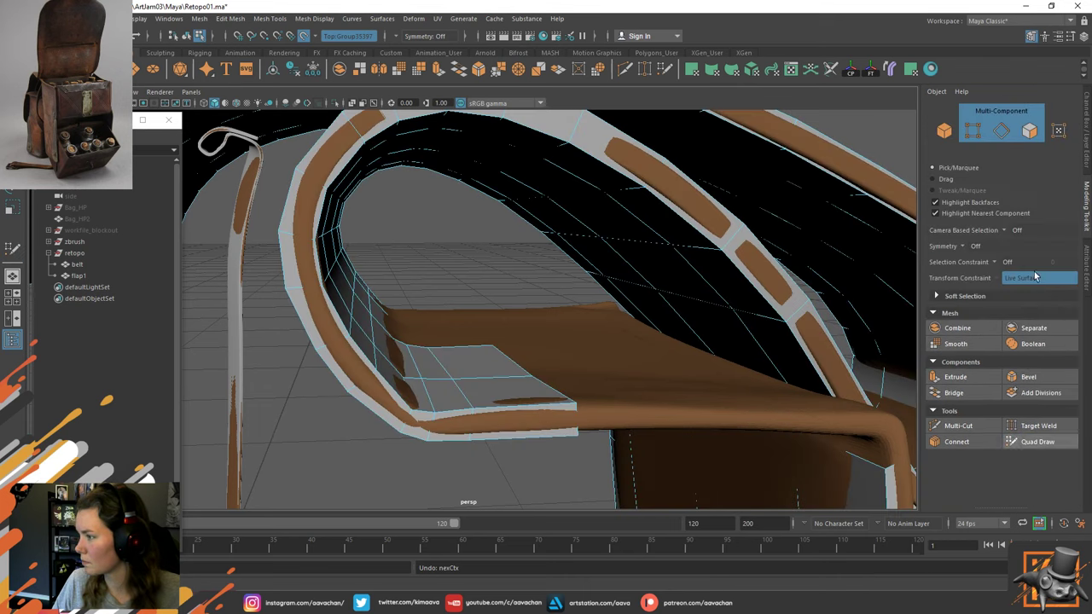
{"action": "left_click", "coordinate": [426, 386]}
{"action": "scroll", "coordinate": [994, 439], "scroll_direction": "down", "scroll_amount": 1}
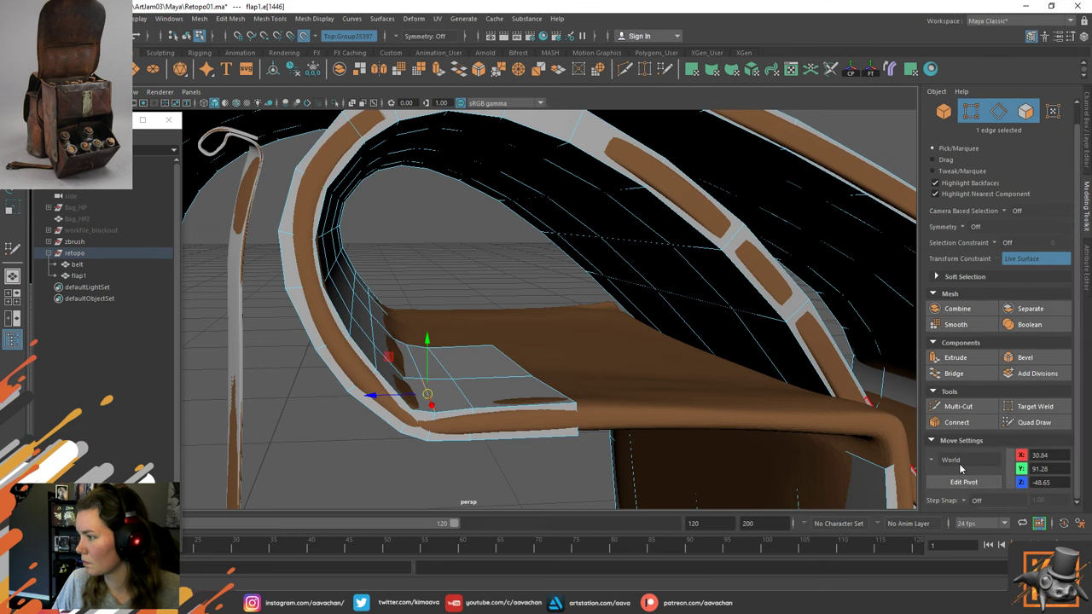
{"action": "left_click", "coordinate": [1036, 423]}
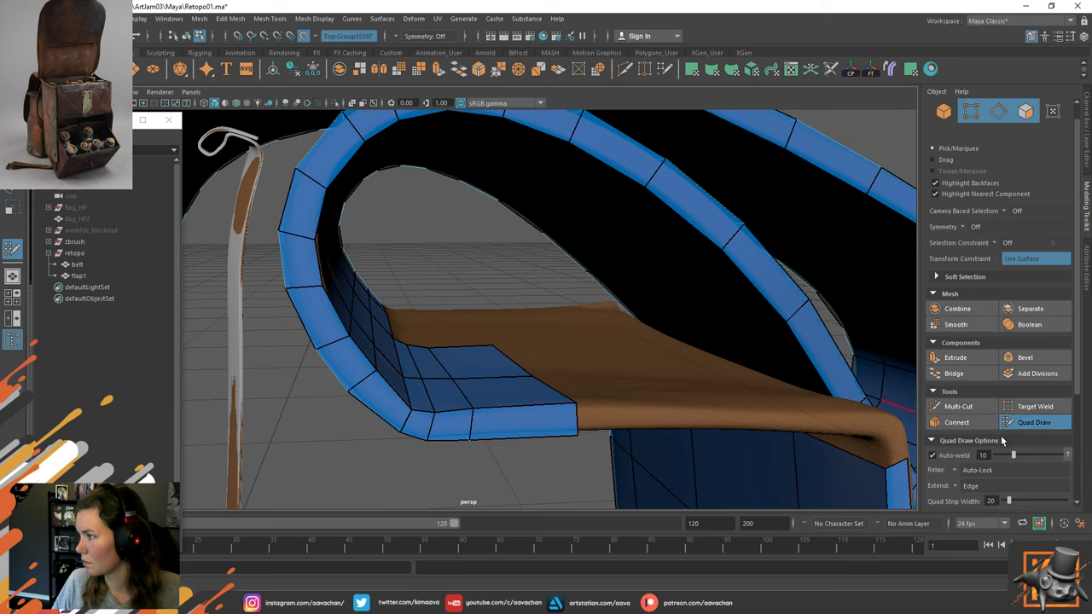
{"action": "scroll", "coordinate": [1002, 437], "scroll_direction": "down", "scroll_amount": 3}
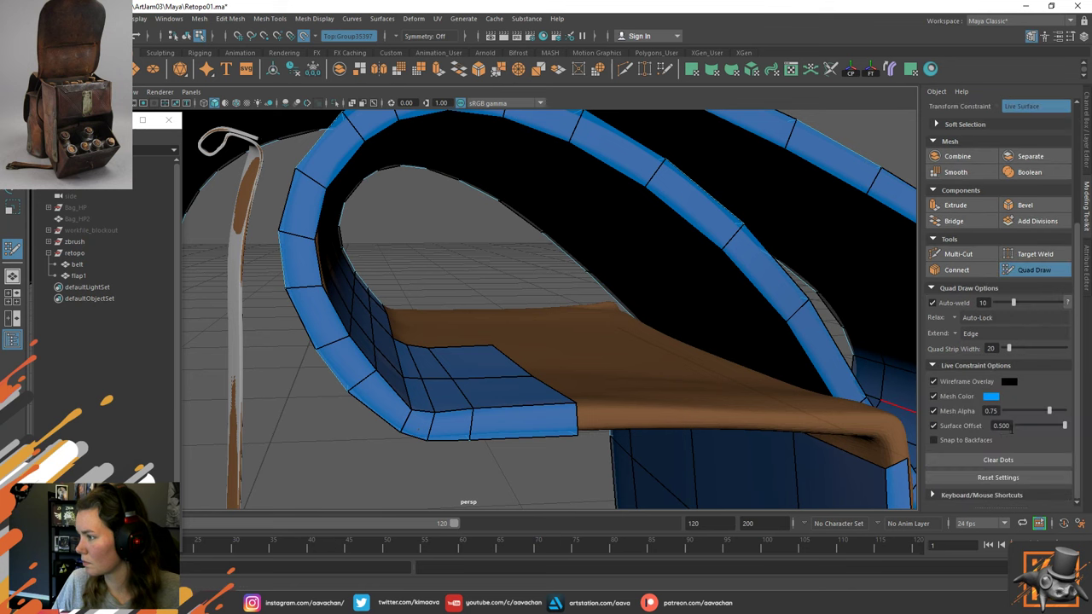
{"action": "type", "text": "0.35"}
{"action": "key", "text": "Return"}
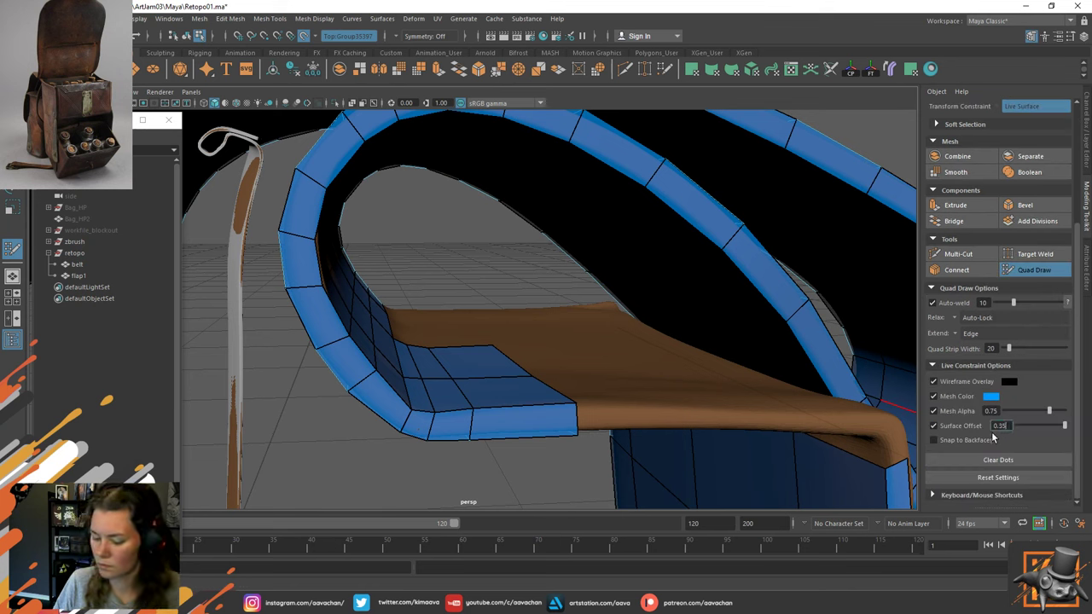
{"action": "left_click_drag", "start_coordinate": [483, 363], "coordinate": [470, 372], "text": "alt"}
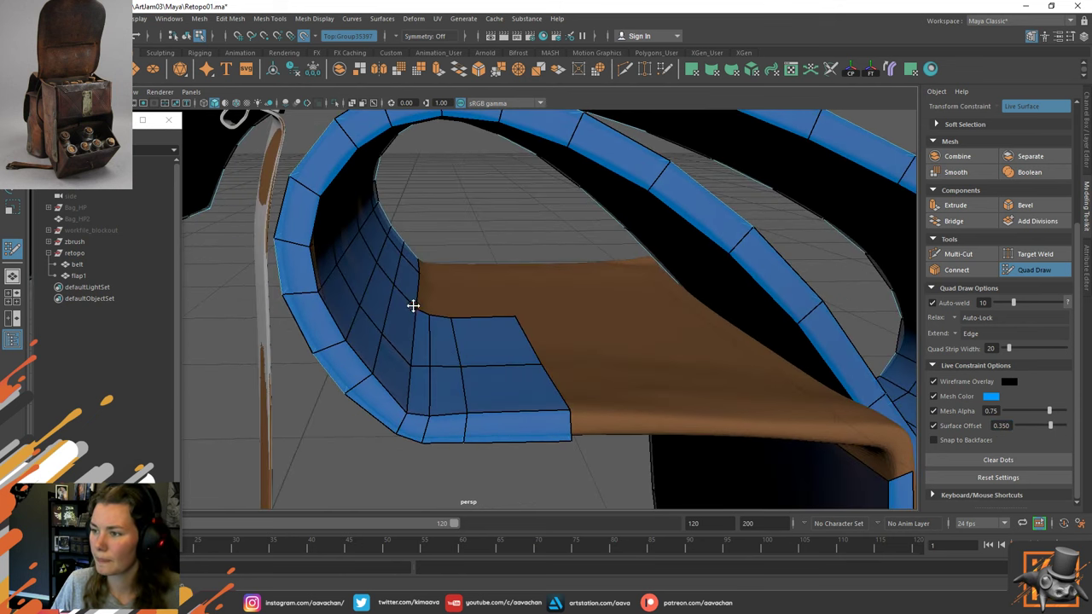
{"action": "left_click_drag", "start_coordinate": [417, 291], "coordinate": [298, 313]}
{"action": "key", "text": "ctrl+z"}
Move the end vertices of the strip inside the fold outward to follow the sculpt's edge in Quad Draw.
{"action": "scroll", "coordinate": [387, 290], "scroll_direction": "down", "scroll_amount": 5}
{"action": "left_click_drag", "start_coordinate": [388, 290], "coordinate": [477, 338], "text": "alt"}
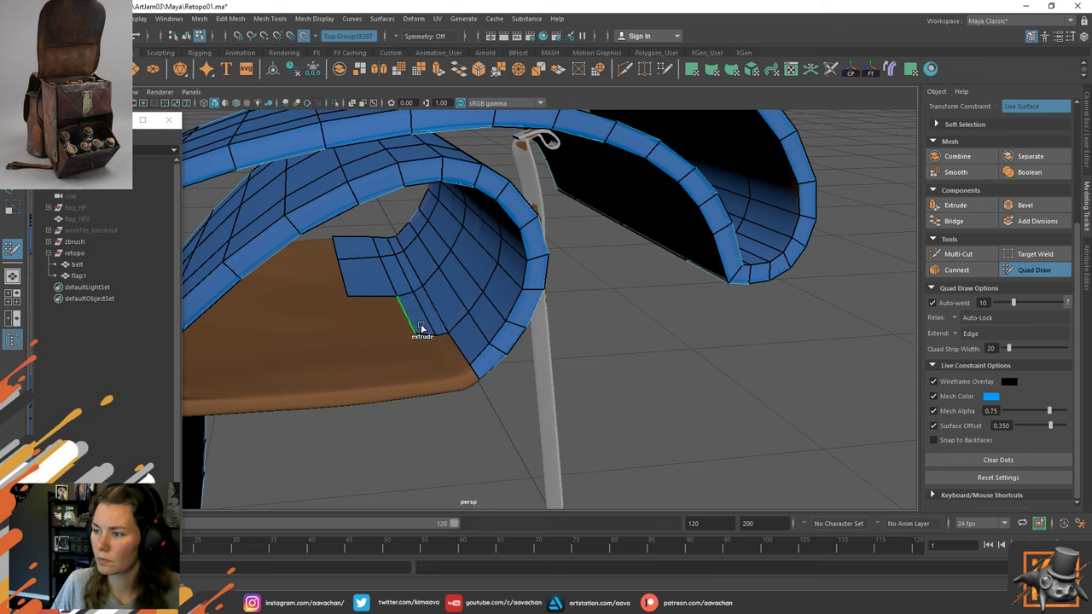
{"action": "mouse_move", "coordinate": [456, 348]}
{"action": "left_mouse_down"}
{"action": "mouse_move", "coordinate": [424, 359]}
{"action": "mouse_move", "coordinate": [469, 361]}
{"action": "mouse_move", "coordinate": [468, 348]}
{"action": "mouse_move", "coordinate": [527, 341]}
{"action": "mouse_move", "coordinate": [600, 364]}
{"action": "mouse_move", "coordinate": [460, 341]}
{"action": "left_mouse_up"}
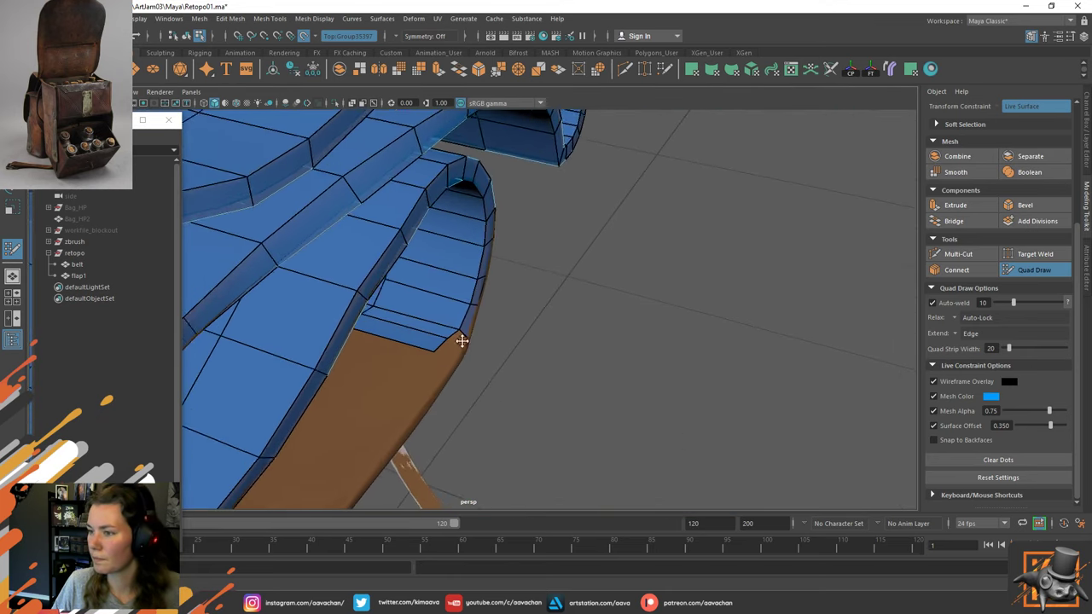
{"action": "scroll", "coordinate": [469, 357], "scroll_direction": "up", "scroll_amount": 5}
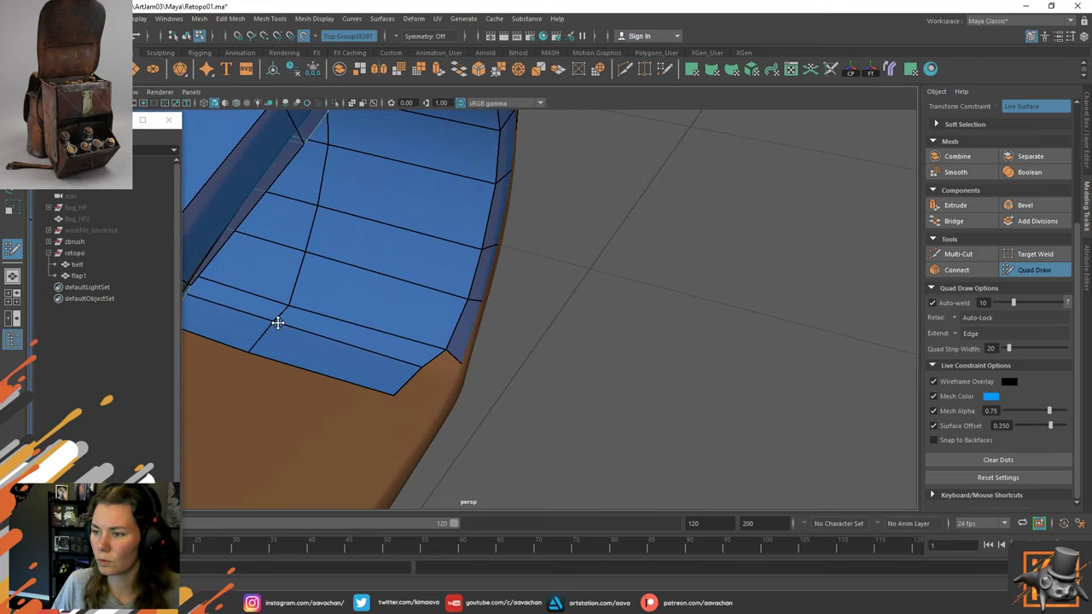
{"action": "mouse_move", "coordinate": [396, 390]}
{"action": "left_mouse_down"}
{"action": "mouse_move", "coordinate": [427, 400]}
{"action": "mouse_move", "coordinate": [454, 353]}
{"action": "left_mouse_up"}
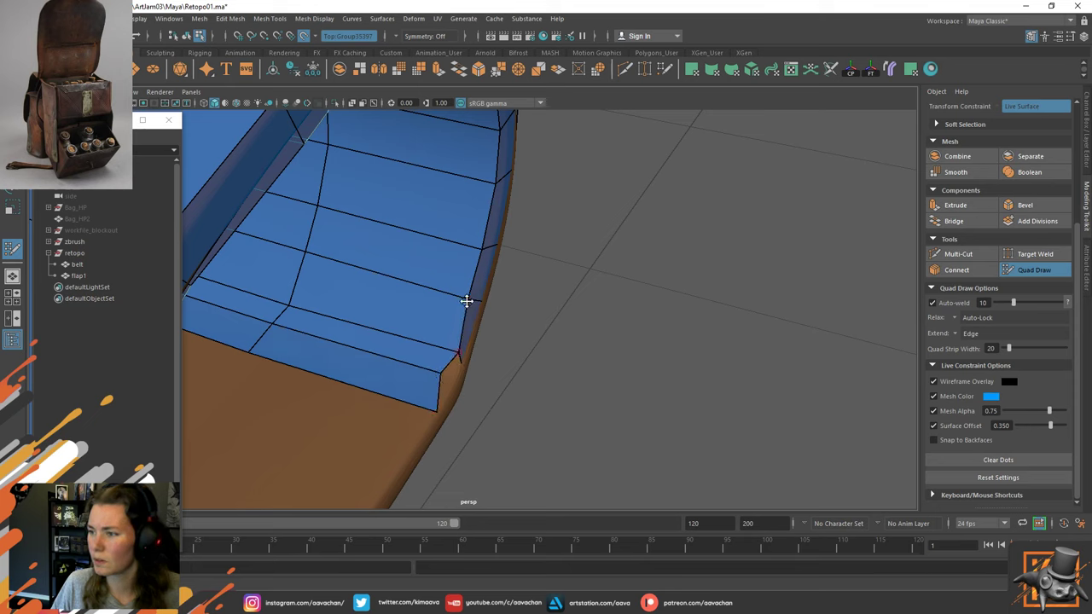
{"action": "left_click_drag", "start_coordinate": [466, 300], "coordinate": [486, 249]}
{"action": "left_click_drag", "start_coordinate": [563, 281], "coordinate": [502, 268], "text": "alt"}
{"action": "middle_click_drag", "start_coordinate": [351, 219], "coordinate": [460, 358], "text": "alt"}
{"action": "left_click_drag", "start_coordinate": [460, 356], "coordinate": [551, 316], "text": "alt"}
{"action": "left_click_drag", "start_coordinate": [655, 307], "coordinate": [628, 302], "text": "alt"}
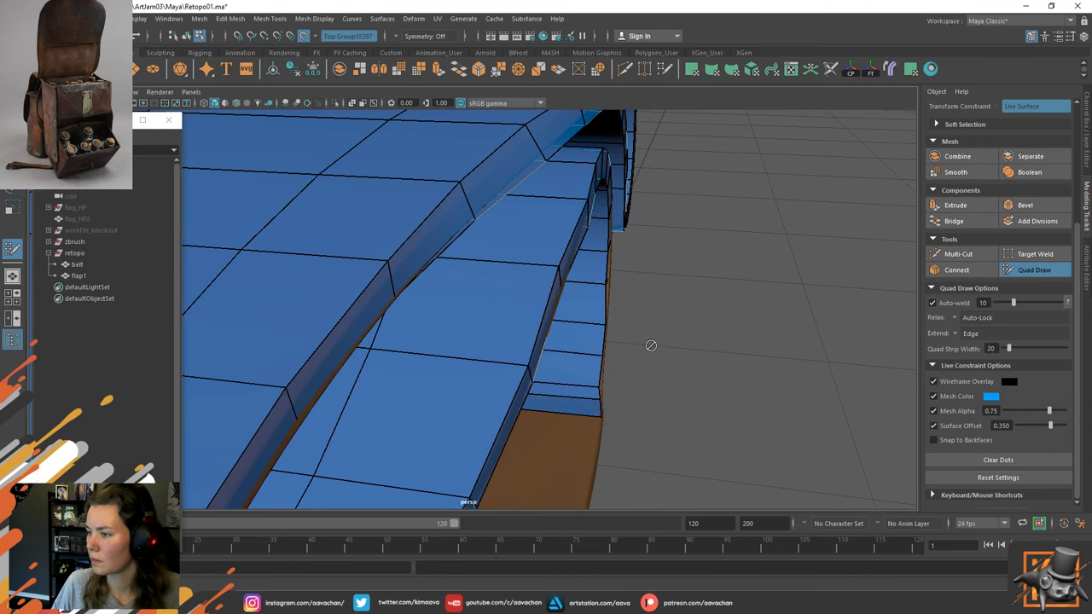
Fill the two missing quads in the flat section inside the fold and align the vertices along its open edge.
{"action": "right_click_drag", "start_coordinate": [651, 346], "coordinate": [597, 341], "text": "alt"}
{"action": "left_click_drag", "start_coordinate": [597, 342], "coordinate": [375, 347], "text": "alt"}
{"action": "middle_click_drag", "start_coordinate": [375, 346], "coordinate": [534, 350], "text": "alt"}
{"action": "right_click_drag", "start_coordinate": [470, 367], "coordinate": [505, 383], "text": "alt"}
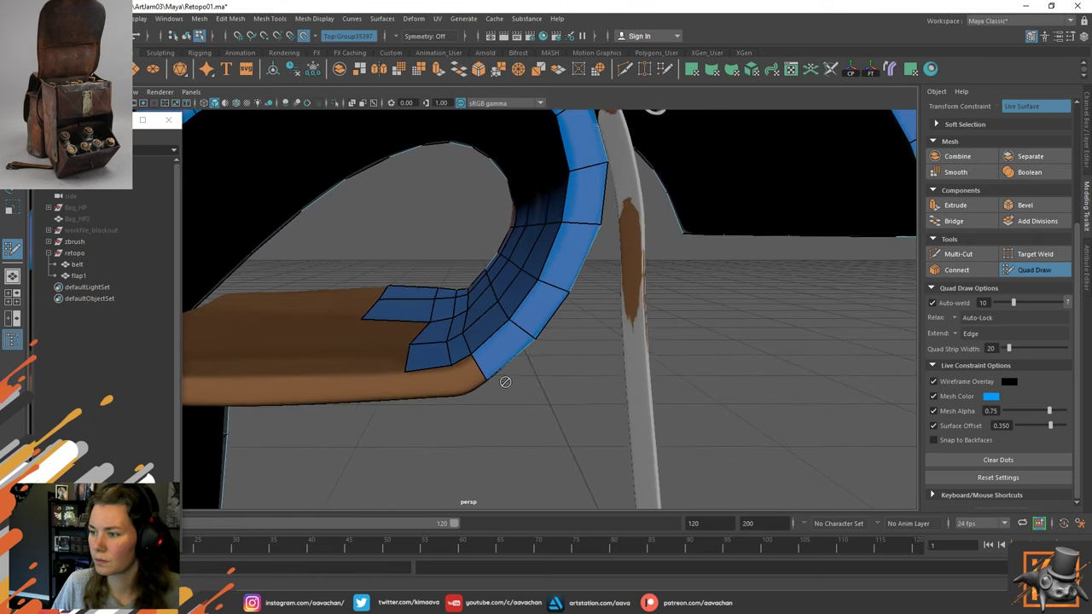
{"action": "mouse_move", "coordinate": [505, 383]}
{"action": "left_mouse_down", "text": "alt"}
{"action": "mouse_move", "coordinate": [541, 361]}
{"action": "mouse_move", "coordinate": [495, 356]}
{"action": "mouse_move", "coordinate": [500, 364]}
{"action": "left_mouse_up", "text": "alt"}
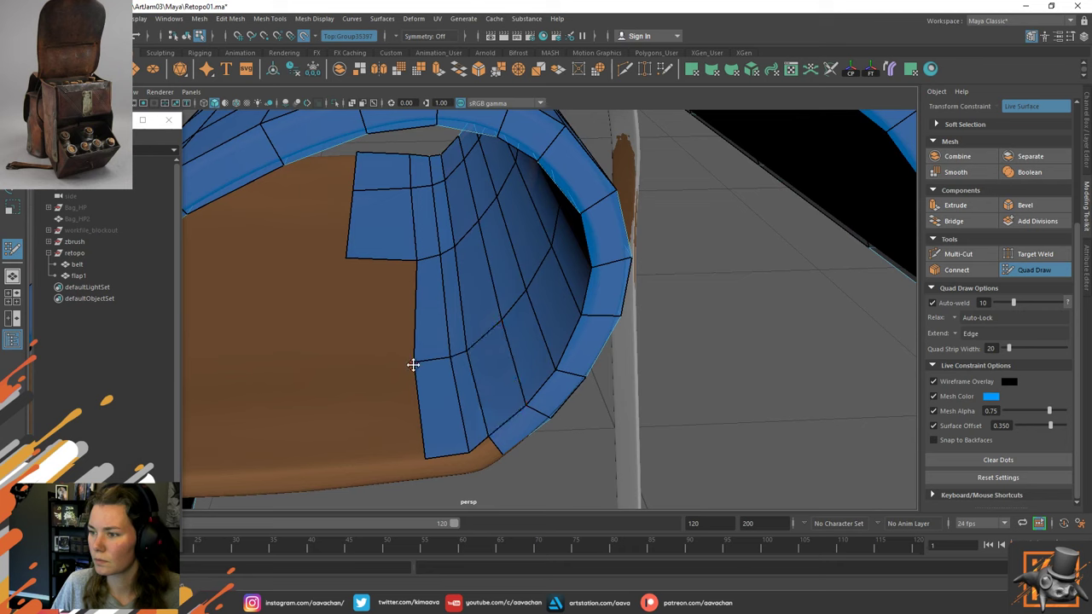
{"action": "left_click_drag", "start_coordinate": [413, 364], "coordinate": [416, 361]}
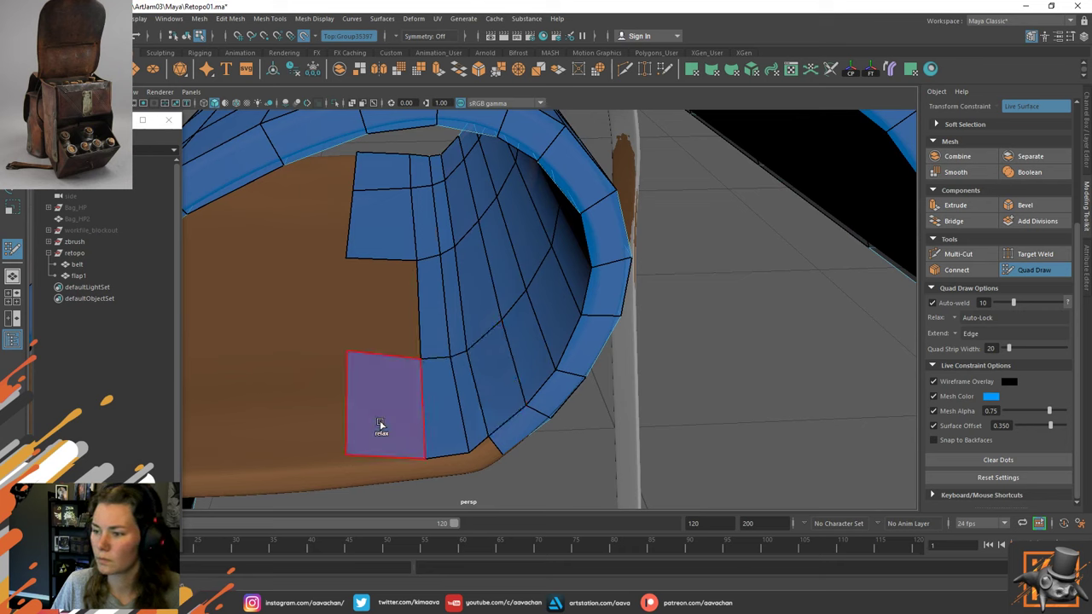
{"action": "left_click", "coordinate": [378, 421], "text": "shift"}
{"action": "left_click", "coordinate": [378, 319], "text": "shift"}
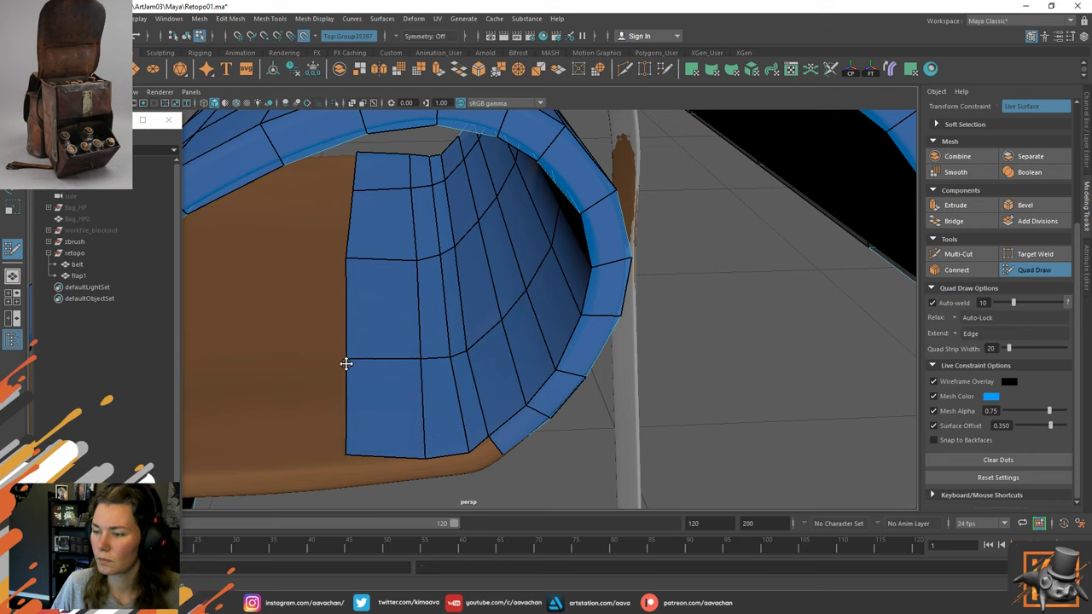
{"action": "left_click_drag", "start_coordinate": [352, 457], "coordinate": [346, 470]}
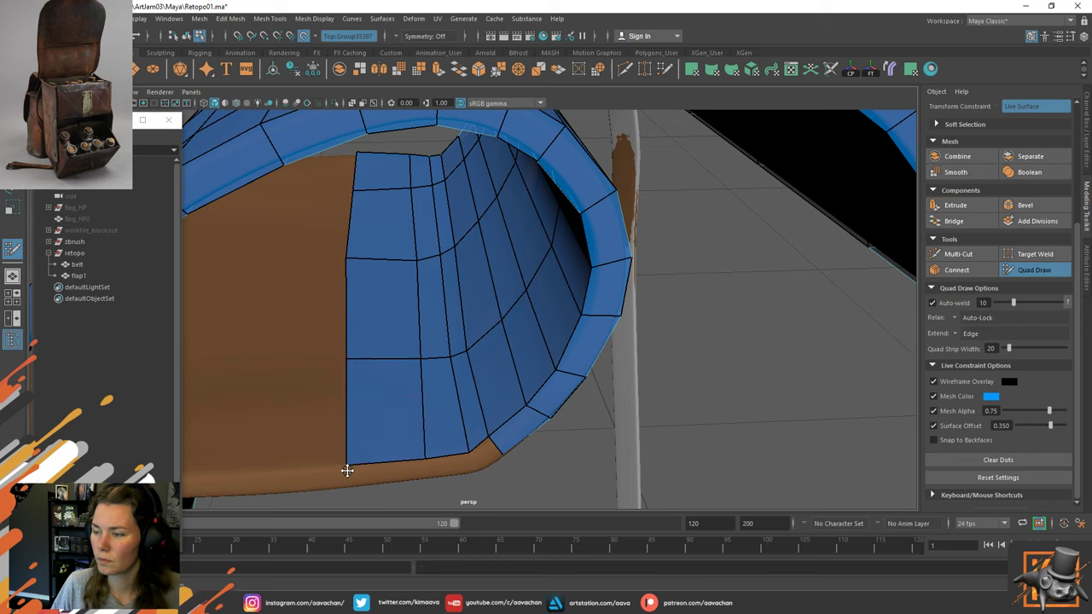
{"action": "left_click_drag", "start_coordinate": [348, 257], "coordinate": [352, 257]}
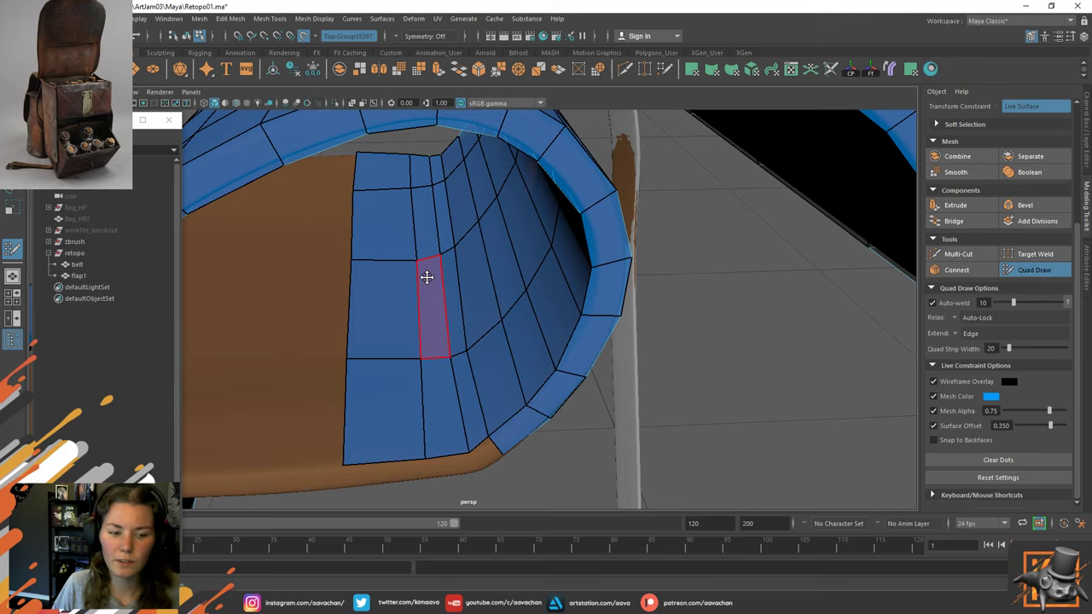
Straighten the inner side of the narrow corner strip on the fold's underside and undo the stray Quad Draw dot.
{"action": "mouse_move", "coordinate": [429, 293]}
{"action": "left_mouse_down", "text": "alt"}
{"action": "mouse_move", "coordinate": [480, 395]}
{"action": "mouse_move", "coordinate": [395, 295]}
{"action": "mouse_move", "coordinate": [507, 385]}
{"action": "mouse_move", "coordinate": [493, 313]}
{"action": "mouse_move", "coordinate": [510, 329]}
{"action": "mouse_move", "coordinate": [495, 309]}
{"action": "mouse_move", "coordinate": [504, 402]}
{"action": "mouse_move", "coordinate": [453, 292]}
{"action": "mouse_move", "coordinate": [314, 245]}
{"action": "mouse_move", "coordinate": [427, 299]}
{"action": "mouse_move", "coordinate": [498, 317]}
{"action": "left_mouse_up", "text": "alt"}
{"action": "scroll", "coordinate": [498, 316], "scroll_direction": "up", "scroll_amount": 3}
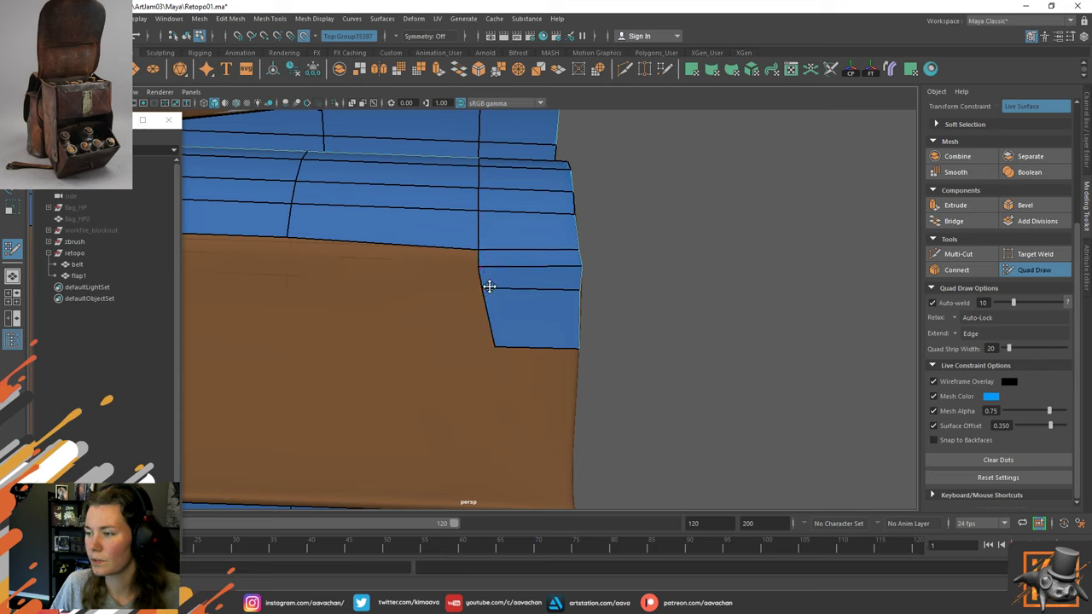
{"action": "left_click_drag", "start_coordinate": [498, 345], "coordinate": [484, 346]}
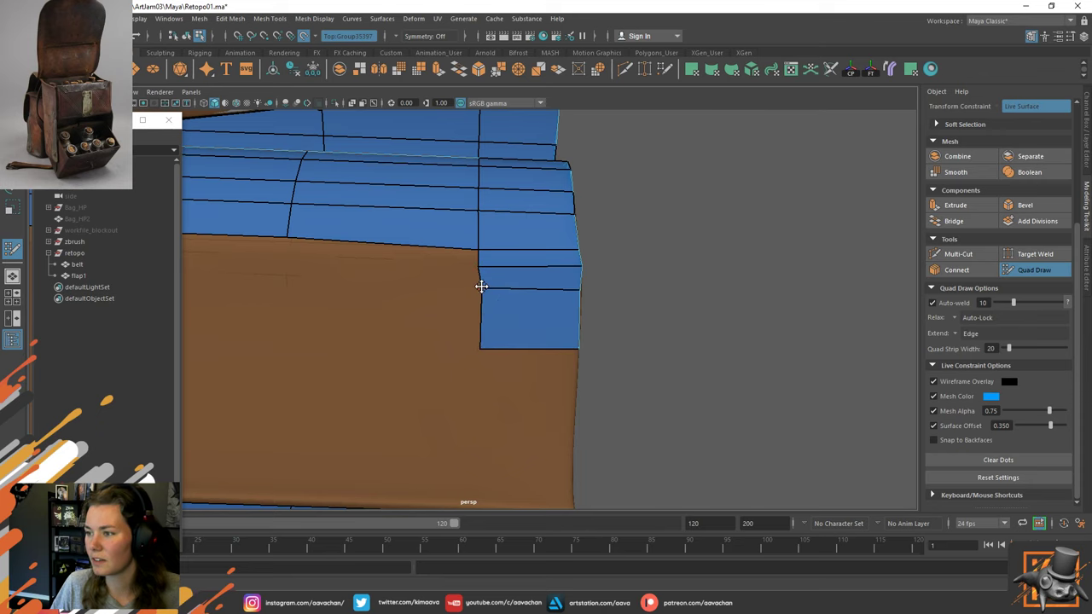
{"action": "left_click_drag", "start_coordinate": [372, 300], "coordinate": [450, 254], "text": "alt"}
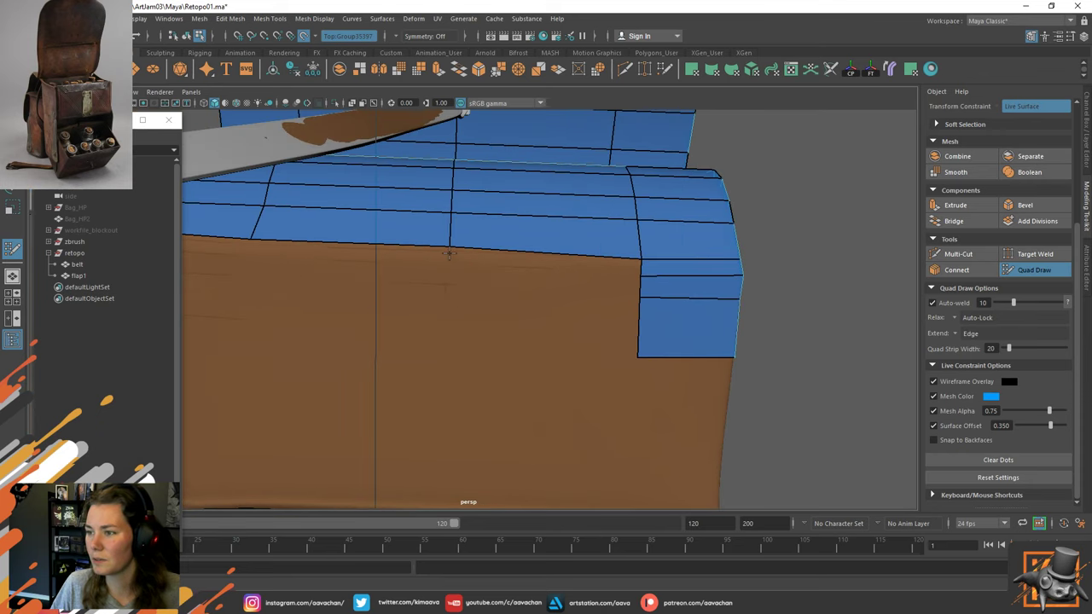
{"action": "key", "text": "ctrl+z"}
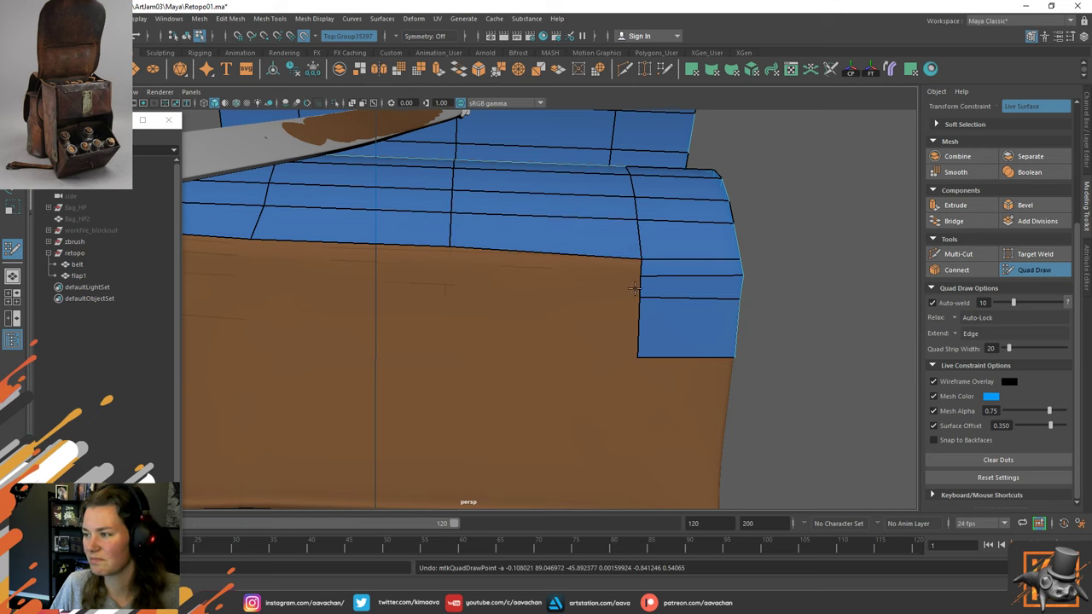
Extend the underside strip with quads across the fold's full width and pull its far-end vertices to the sculpt's edge.
{"action": "mouse_move", "coordinate": [641, 273]}
{"action": "left_mouse_down"}
{"action": "mouse_move", "coordinate": [583, 275]}
{"action": "mouse_move", "coordinate": [451, 251]}
{"action": "mouse_move", "coordinate": [378, 261]}
{"action": "mouse_move", "coordinate": [249, 251]}
{"action": "mouse_move", "coordinate": [498, 285]}
{"action": "mouse_move", "coordinate": [487, 271]}
{"action": "mouse_move", "coordinate": [437, 265]}
{"action": "left_mouse_up"}
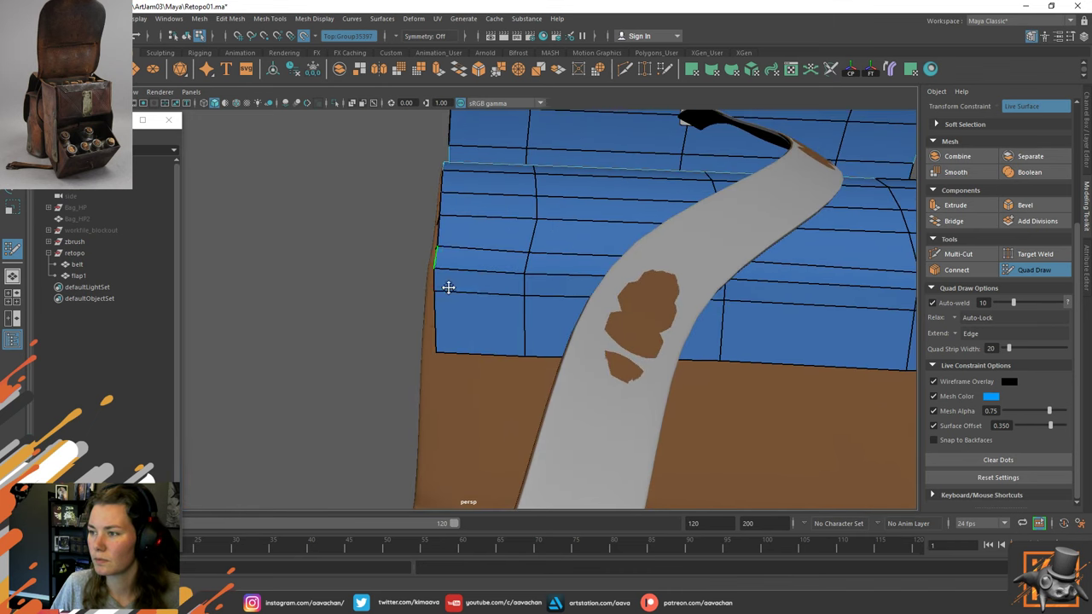
{"action": "left_click_drag", "start_coordinate": [438, 350], "coordinate": [426, 352]}
{"action": "left_click_drag", "start_coordinate": [438, 294], "coordinate": [431, 292]}
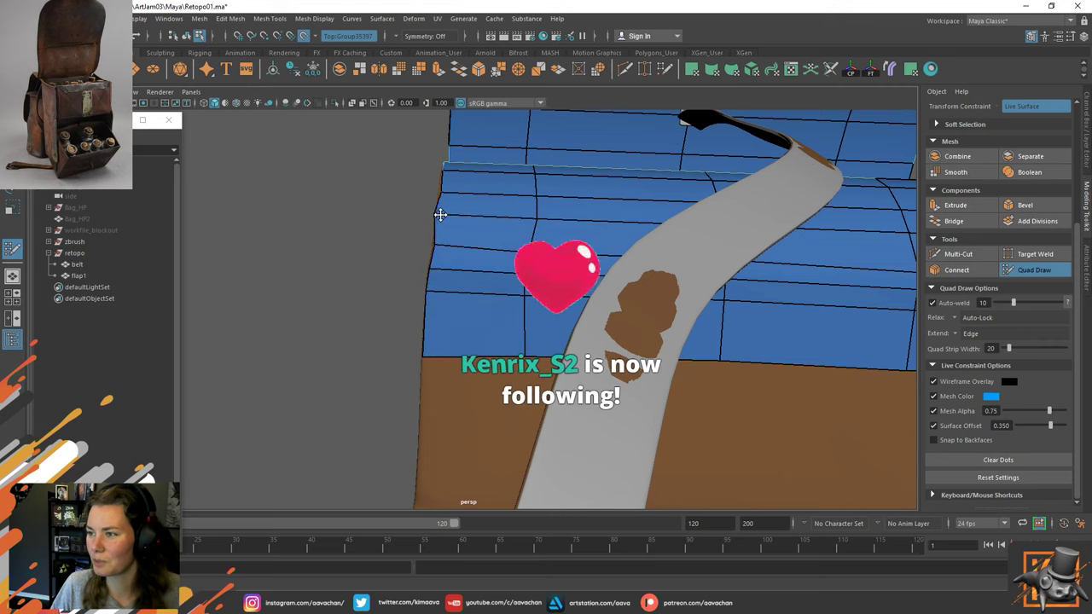
{"action": "left_click_drag", "start_coordinate": [714, 333], "coordinate": [417, 244], "text": "alt"}
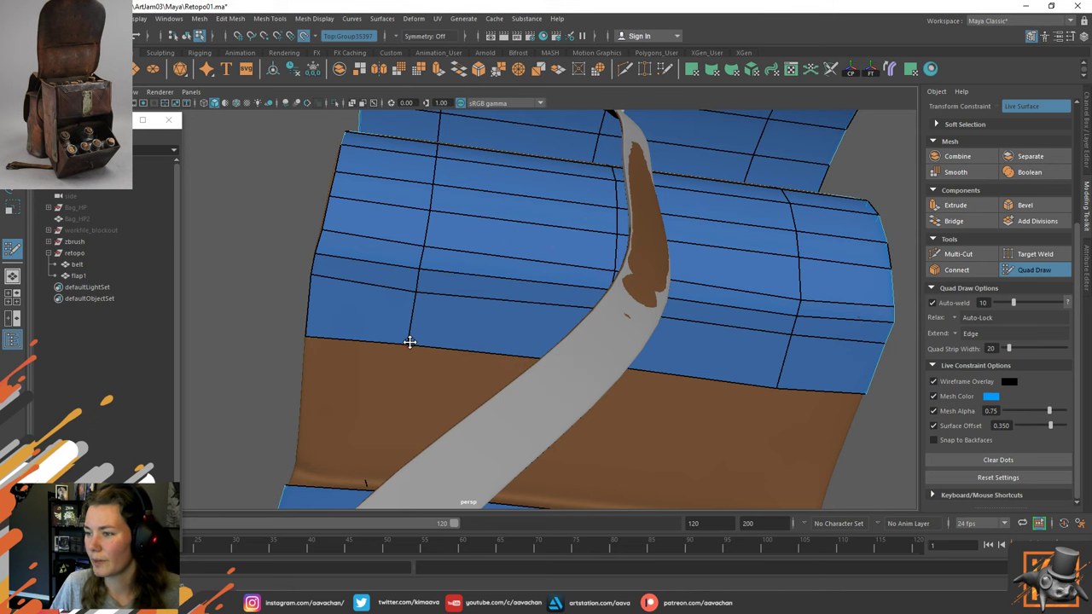
{"action": "left_click_drag", "start_coordinate": [588, 370], "coordinate": [617, 366], "text": "alt"}
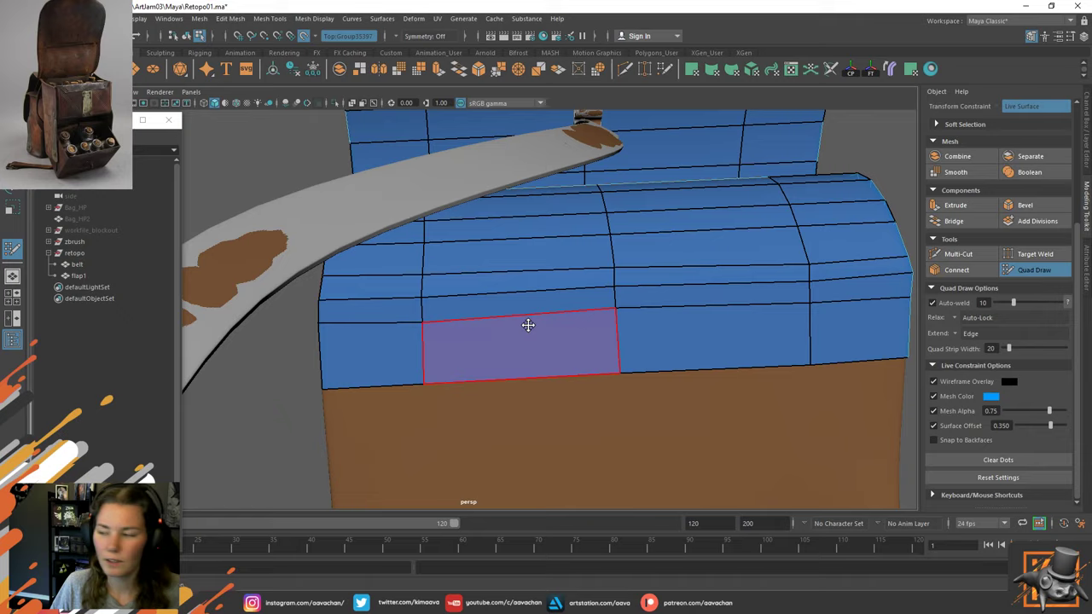
Even out the vertices along the open edge of the flat section inside the fold.
{"action": "mouse_move", "coordinate": [527, 322]}
{"action": "left_mouse_down", "text": "alt"}
{"action": "mouse_move", "coordinate": [480, 272]}
{"action": "mouse_move", "coordinate": [571, 290]}
{"action": "mouse_move", "coordinate": [590, 261]}
{"action": "mouse_move", "coordinate": [722, 288]}
{"action": "mouse_move", "coordinate": [779, 336]}
{"action": "mouse_move", "coordinate": [756, 361]}
{"action": "mouse_move", "coordinate": [724, 297]}
{"action": "left_mouse_up", "text": "alt"}
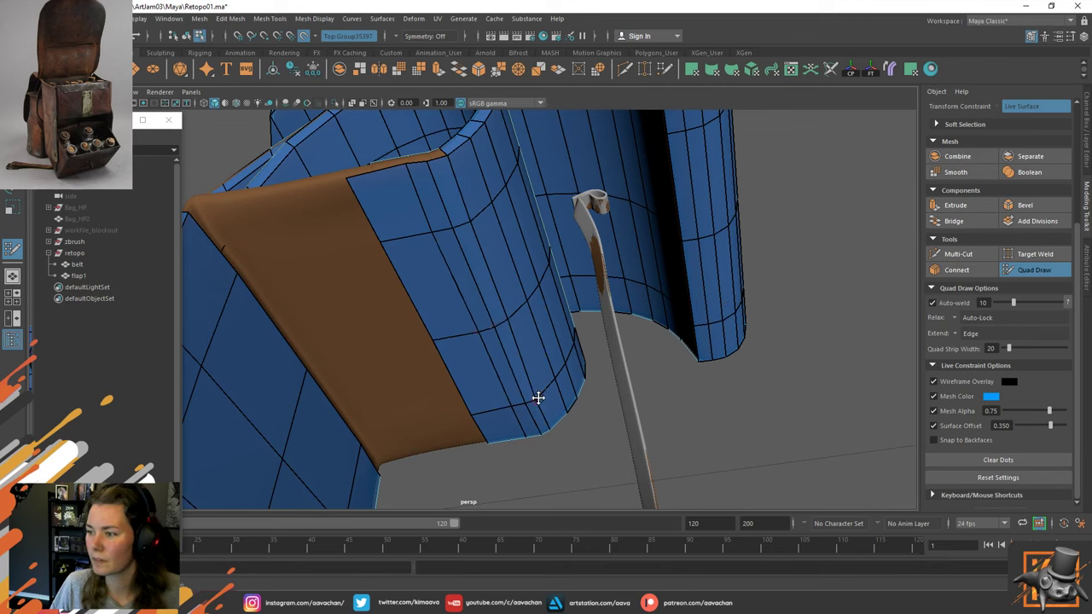
{"action": "mouse_move", "coordinate": [433, 283]}
{"action": "left_mouse_down", "text": "alt"}
{"action": "mouse_move", "coordinate": [475, 344]}
{"action": "mouse_move", "coordinate": [529, 261]}
{"action": "mouse_move", "coordinate": [539, 292]}
{"action": "mouse_move", "coordinate": [539, 247]}
{"action": "left_mouse_up", "text": "alt"}
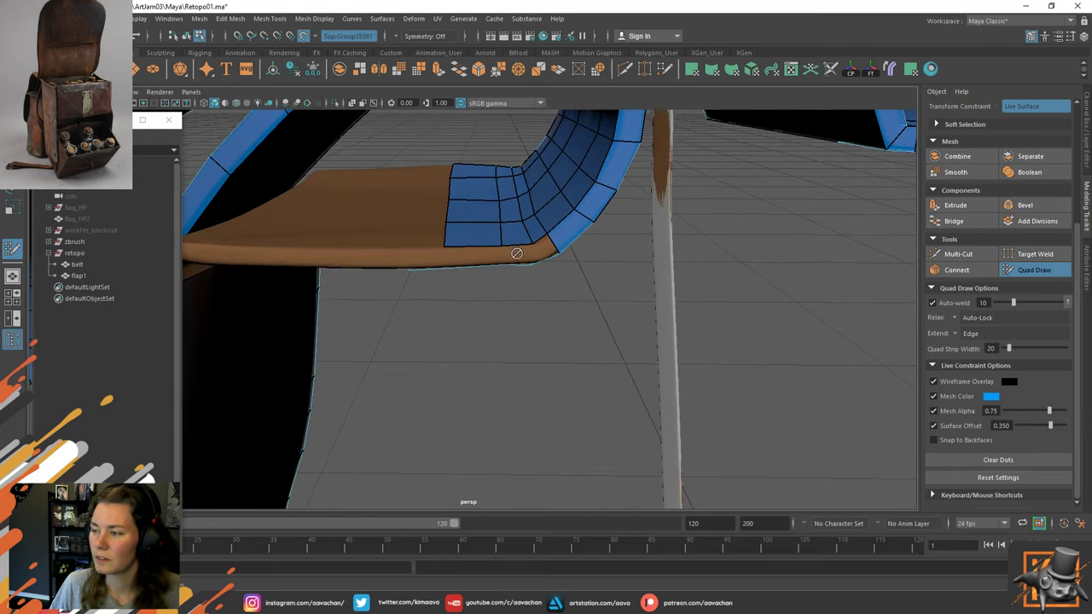
{"action": "mouse_move", "coordinate": [456, 302]}
{"action": "left_mouse_down", "text": "alt"}
{"action": "mouse_move", "coordinate": [531, 251]}
{"action": "mouse_move", "coordinate": [496, 269]}
{"action": "left_mouse_up", "text": "alt"}
{"action": "left_click_drag", "start_coordinate": [546, 343], "coordinate": [501, 354]}
{"action": "mouse_move", "coordinate": [538, 317]}
{"action": "left_mouse_down", "text": "alt"}
{"action": "mouse_move", "coordinate": [446, 322]}
{"action": "mouse_move", "coordinate": [407, 295]}
{"action": "left_mouse_up", "text": "alt"}
{"action": "mouse_move", "coordinate": [456, 216]}
{"action": "left_mouse_down", "text": "alt"}
{"action": "mouse_move", "coordinate": [514, 292]}
{"action": "mouse_move", "coordinate": [302, 285]}
{"action": "mouse_move", "coordinate": [350, 321]}
{"action": "mouse_move", "coordinate": [504, 341]}
{"action": "mouse_move", "coordinate": [473, 339]}
{"action": "mouse_move", "coordinate": [504, 370]}
{"action": "mouse_move", "coordinate": [530, 336]}
{"action": "mouse_move", "coordinate": [512, 350]}
{"action": "mouse_move", "coordinate": [539, 397]}
{"action": "mouse_move", "coordinate": [492, 383]}
{"action": "left_mouse_up", "text": "alt"}
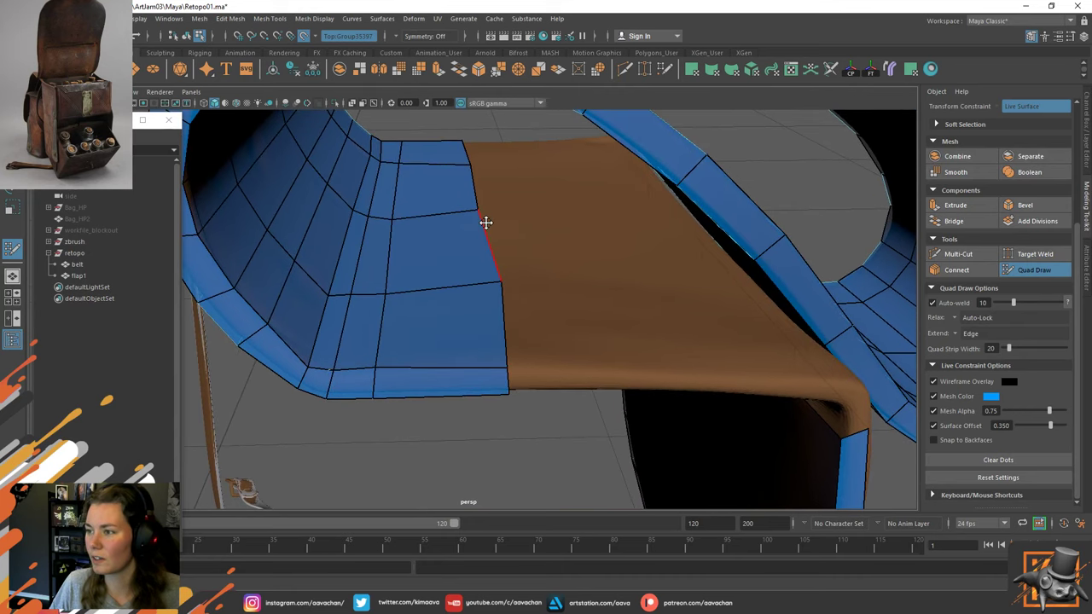
{"action": "left_click_drag", "start_coordinate": [470, 162], "coordinate": [478, 164]}
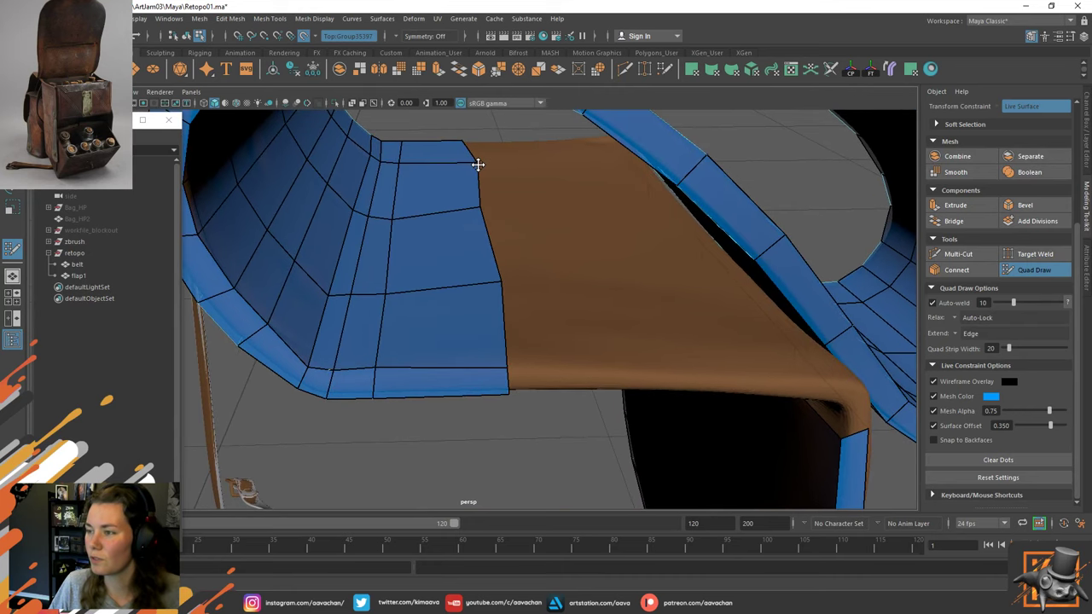
{"action": "left_click_drag", "start_coordinate": [486, 205], "coordinate": [481, 221]}
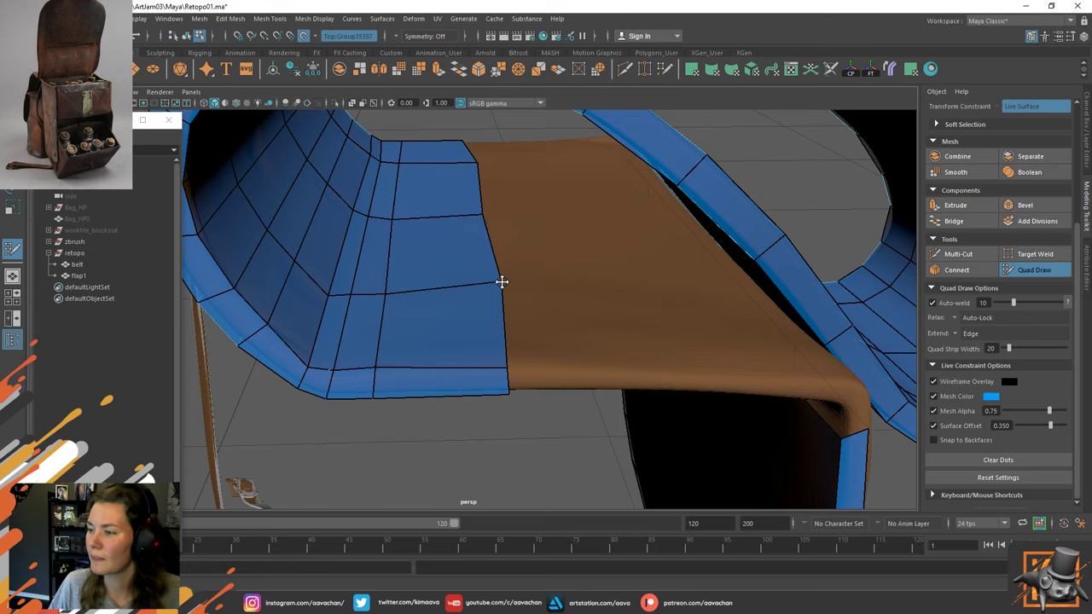
Reposition the flat section's outer corner vertices and fill the first rim quad between the fold's two sides.
{"action": "left_click_drag", "start_coordinate": [500, 287], "coordinate": [342, 371], "text": "alt"}
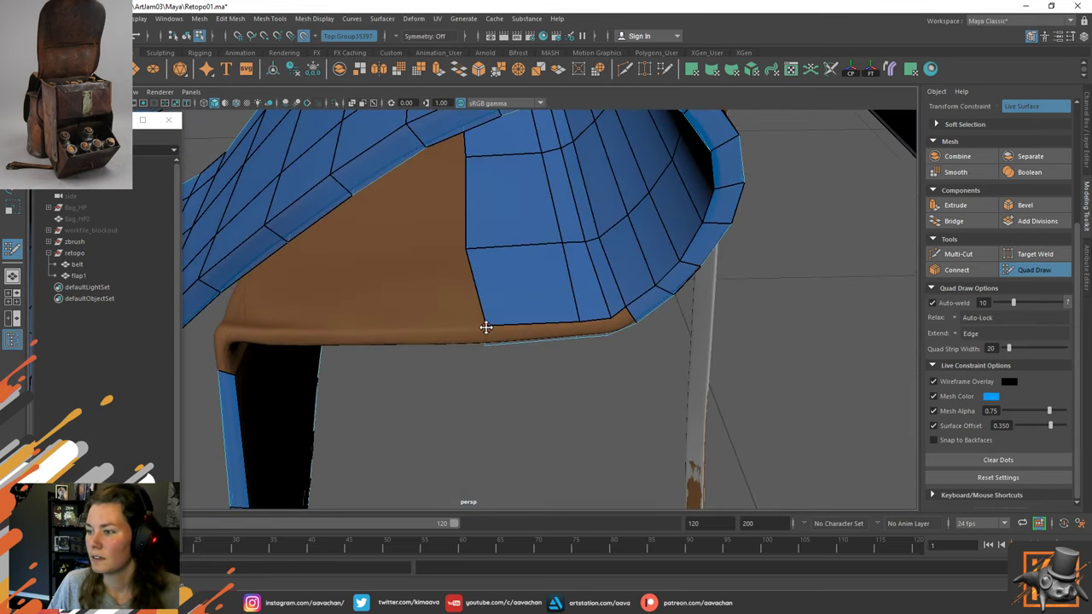
{"action": "mouse_move", "coordinate": [485, 327]}
{"action": "left_mouse_down"}
{"action": "mouse_move", "coordinate": [548, 361]}
{"action": "mouse_move", "coordinate": [546, 275]}
{"action": "left_mouse_up"}
{"action": "left_click_drag", "start_coordinate": [511, 450], "coordinate": [503, 451]}
{"action": "mouse_move", "coordinate": [492, 329]}
{"action": "left_mouse_down", "text": "alt"}
{"action": "mouse_move", "coordinate": [532, 322]}
{"action": "mouse_move", "coordinate": [561, 251]}
{"action": "mouse_move", "coordinate": [576, 367]}
{"action": "mouse_move", "coordinate": [498, 256]}
{"action": "mouse_move", "coordinate": [440, 276]}
{"action": "left_mouse_up", "text": "alt"}
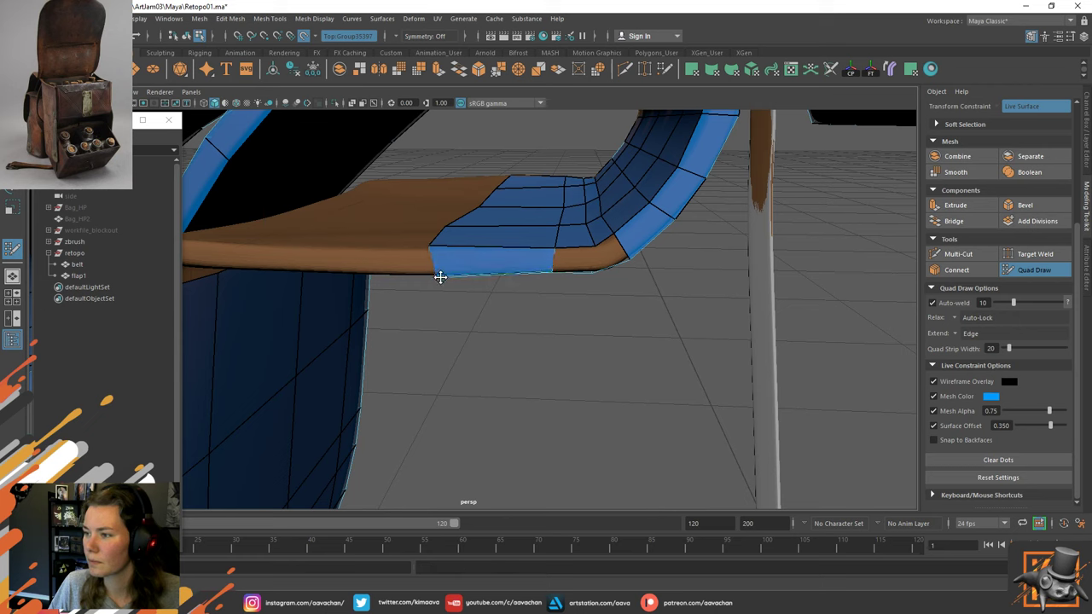
Bridge the two remaining gaps in the rim between the flat section's quad and the curved rim.
{"action": "left_click", "coordinate": [571, 258], "text": "shift"}
{"action": "key", "text": "w"}
{"action": "left_click", "coordinate": [578, 247]}
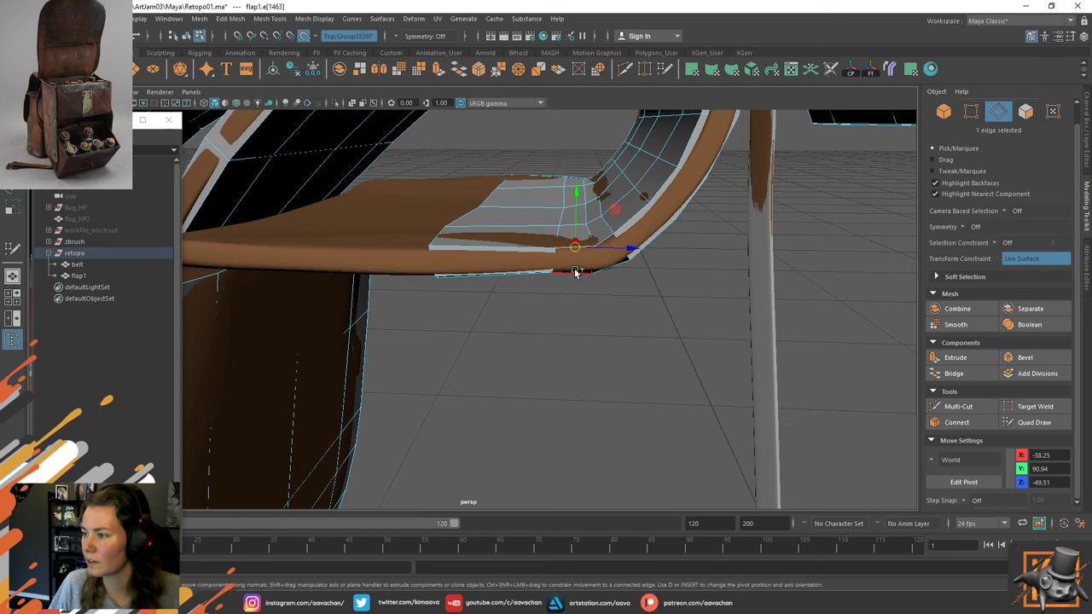
{"action": "left_click", "coordinate": [577, 269], "text": "shift"}
{"action": "right_click_drag", "start_coordinate": [577, 268], "coordinate": [560, 408], "text": "shift"}
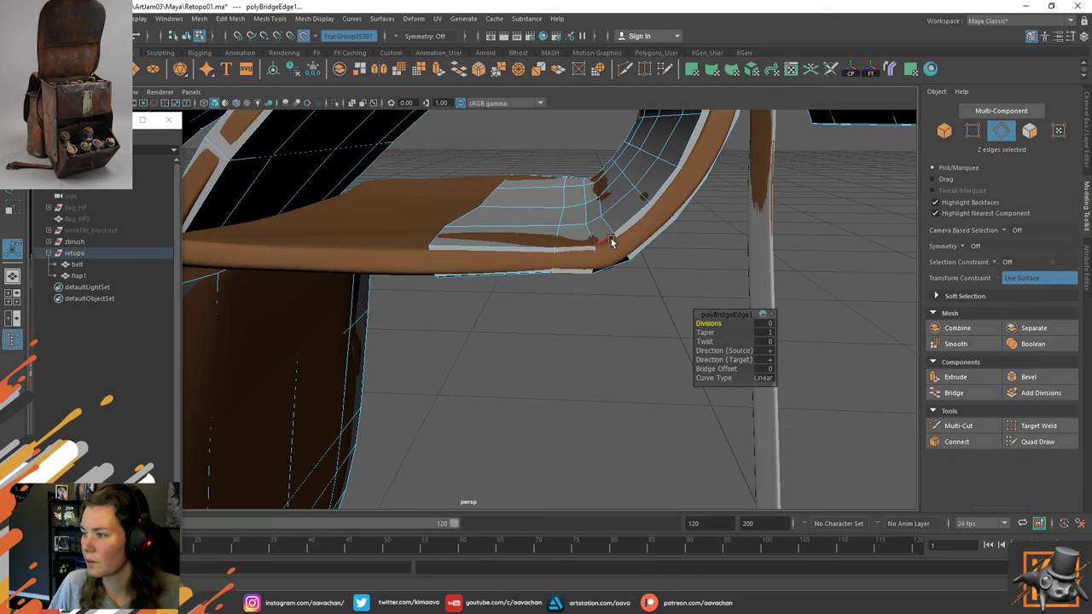
{"action": "left_click", "coordinate": [611, 240]}
{"action": "left_click", "coordinate": [614, 262], "text": "shift"}
{"action": "key", "text": "g"}
Adjust a vertex on the bridged rim's lower edge vertically with the Move tool and return to Quad Draw.
{"action": "left_click_drag", "start_coordinate": [554, 285], "coordinate": [505, 210], "text": "alt"}
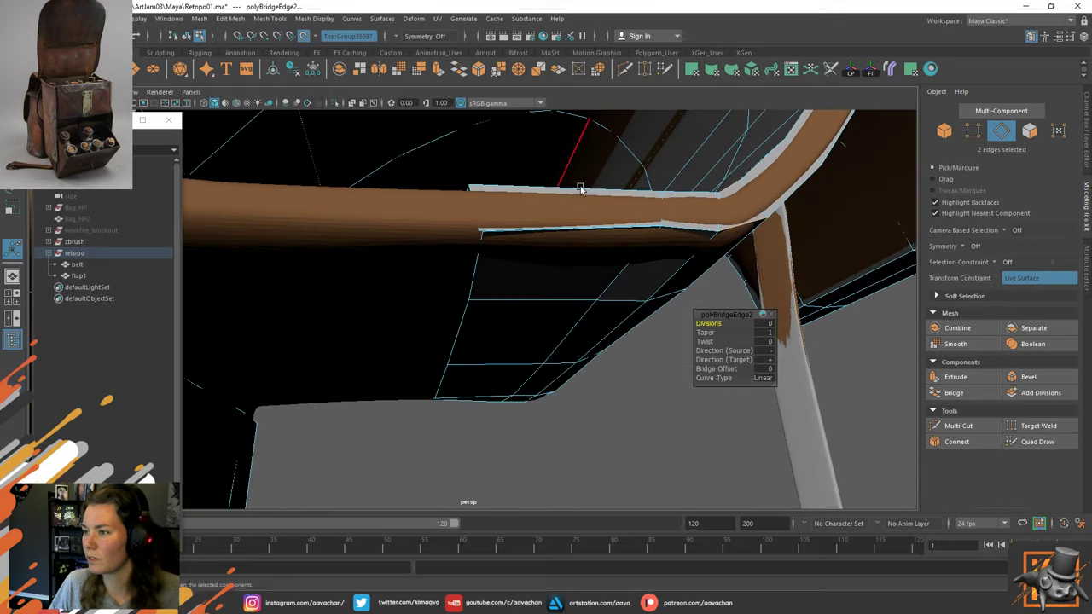
{"action": "left_click_drag", "start_coordinate": [662, 353], "coordinate": [532, 295], "text": "alt"}
{"action": "right_click_drag", "start_coordinate": [529, 289], "coordinate": [481, 273]}
{"action": "left_click", "coordinate": [498, 378]}
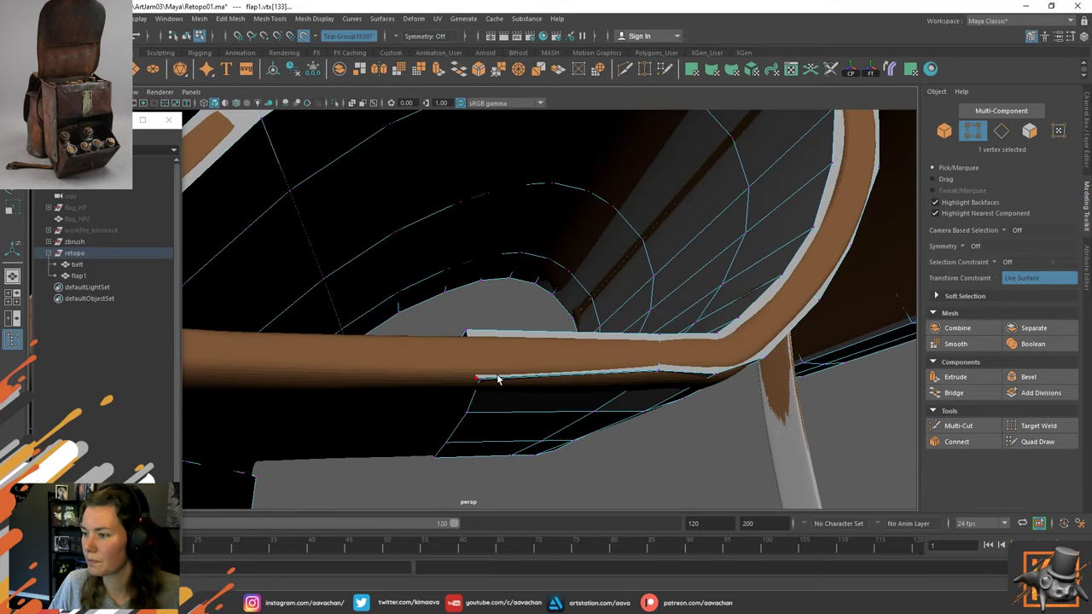
{"action": "right_click_drag", "start_coordinate": [481, 378], "coordinate": [487, 236], "text": "shift"}
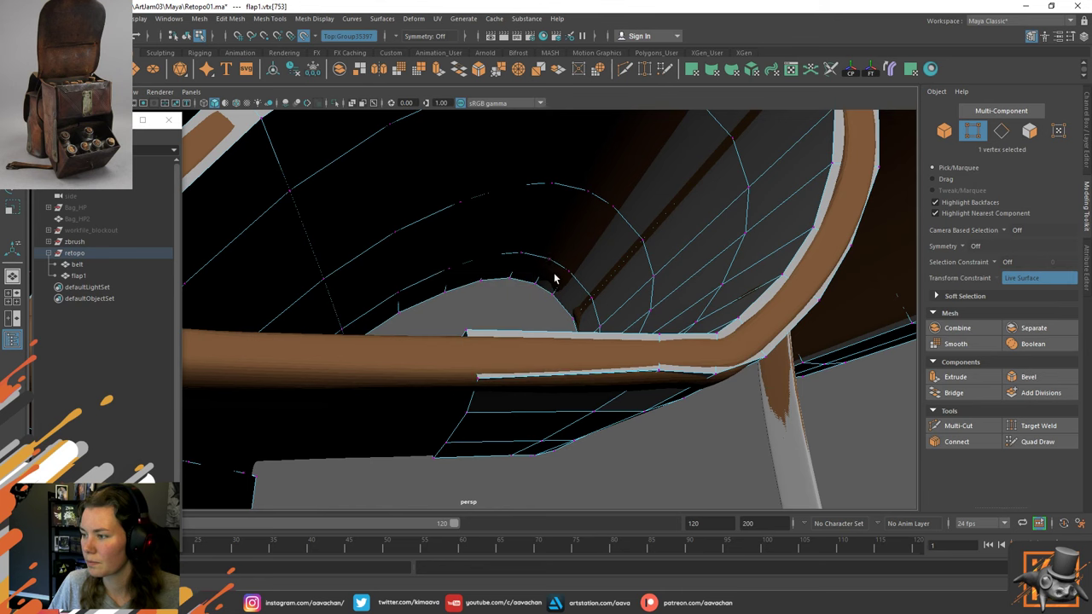
{"action": "key", "text": "w"}
{"action": "left_click", "coordinate": [661, 371]}
{"action": "mouse_move", "coordinate": [661, 333]}
{"action": "left_mouse_down"}
{"action": "mouse_move", "coordinate": [656, 323]}
{"action": "mouse_move", "coordinate": [657, 359]}
{"action": "mouse_move", "coordinate": [678, 341]}
{"action": "mouse_move", "coordinate": [660, 312]}
{"action": "mouse_move", "coordinate": [639, 361]}
{"action": "mouse_move", "coordinate": [616, 343]}
{"action": "mouse_move", "coordinate": [726, 393]}
{"action": "left_mouse_up"}
{"action": "left_click", "coordinate": [1035, 442]}
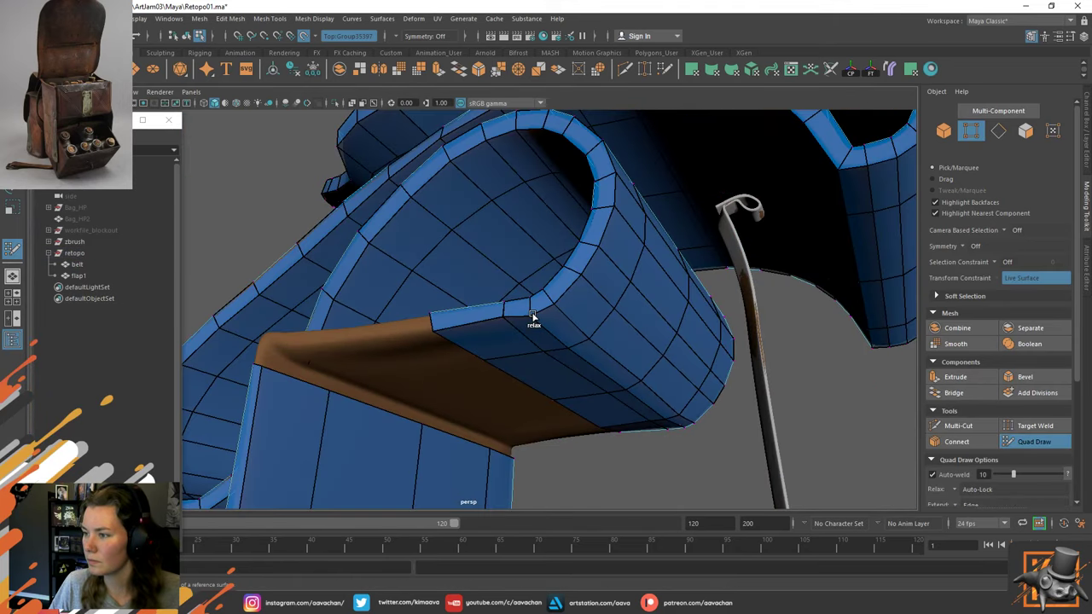
Check the rim's lower edge by picking the vertex between its flat quads outside Quad Draw.
{"action": "mouse_move", "coordinate": [536, 315]}
{"action": "left_mouse_down", "text": "alt"}
{"action": "mouse_move", "coordinate": [561, 324]}
{"action": "mouse_move", "coordinate": [629, 405]}
{"action": "left_mouse_up", "text": "alt"}
{"action": "key", "text": "w"}
{"action": "left_click", "coordinate": [557, 364]}
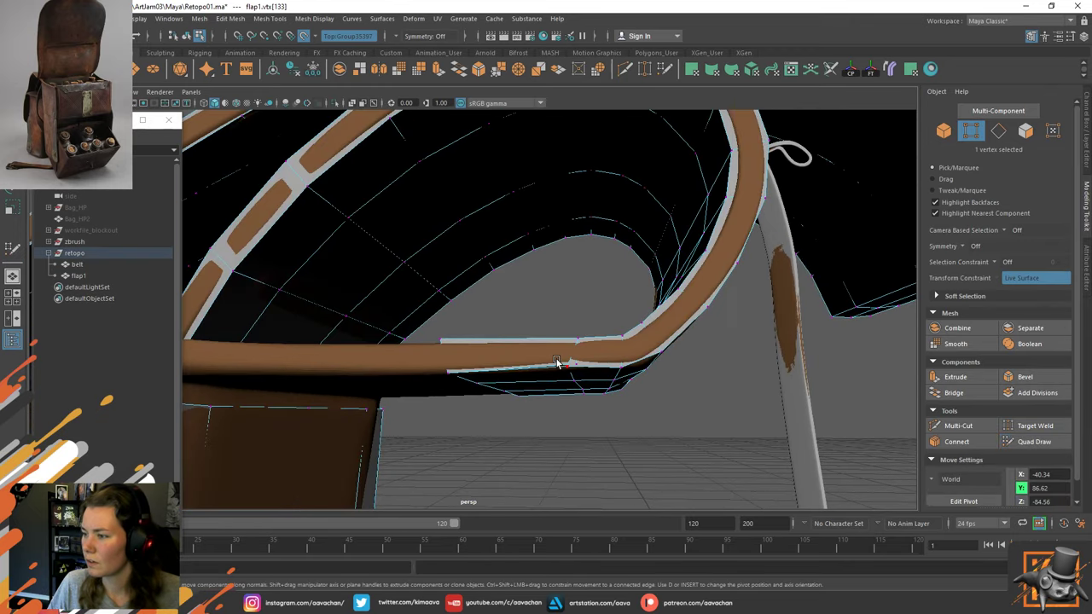
{"action": "left_click", "coordinate": [583, 369]}
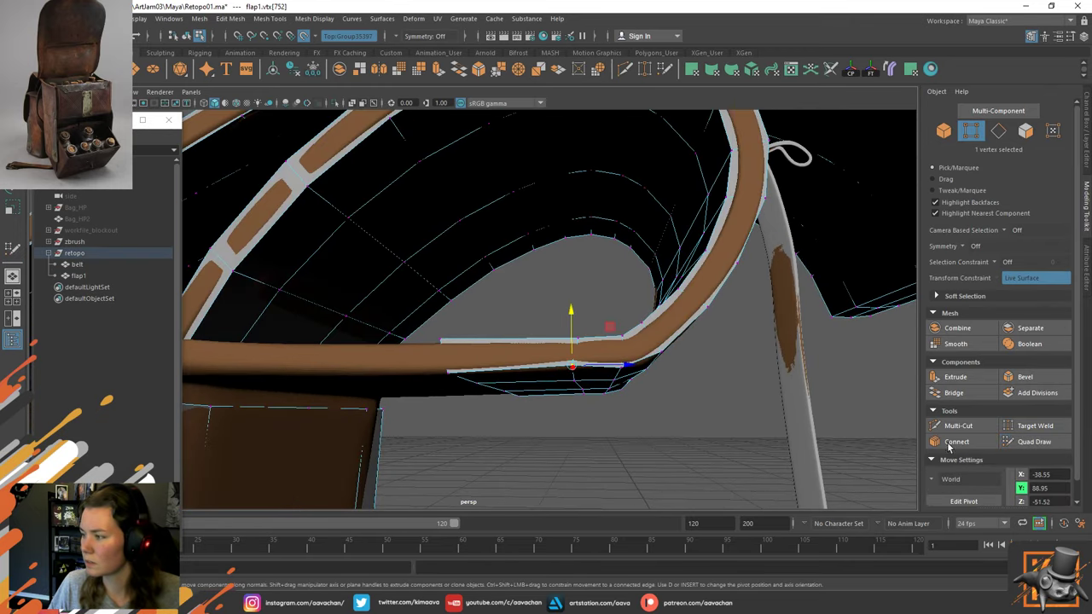
{"action": "left_click", "coordinate": [1036, 443]}
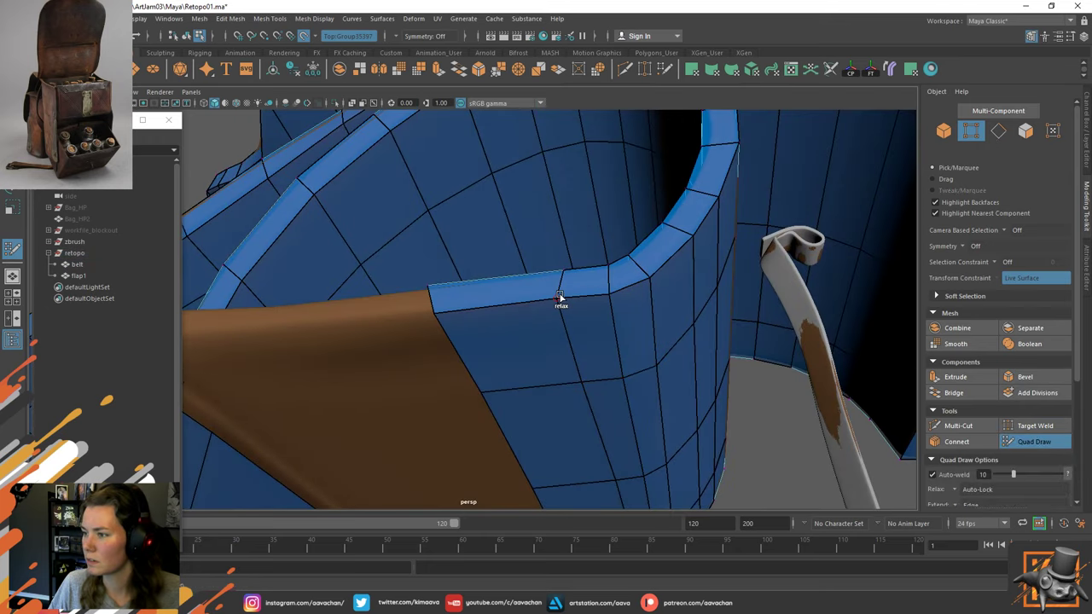
Select the ten vertices on the flat section's open edge and scale them flat along Z into a straight line.
{"action": "mouse_move", "coordinate": [610, 334]}
{"action": "left_mouse_down", "text": "alt"}
{"action": "mouse_move", "coordinate": [602, 366]}
{"action": "mouse_move", "coordinate": [623, 373]}
{"action": "left_mouse_up", "text": "alt"}
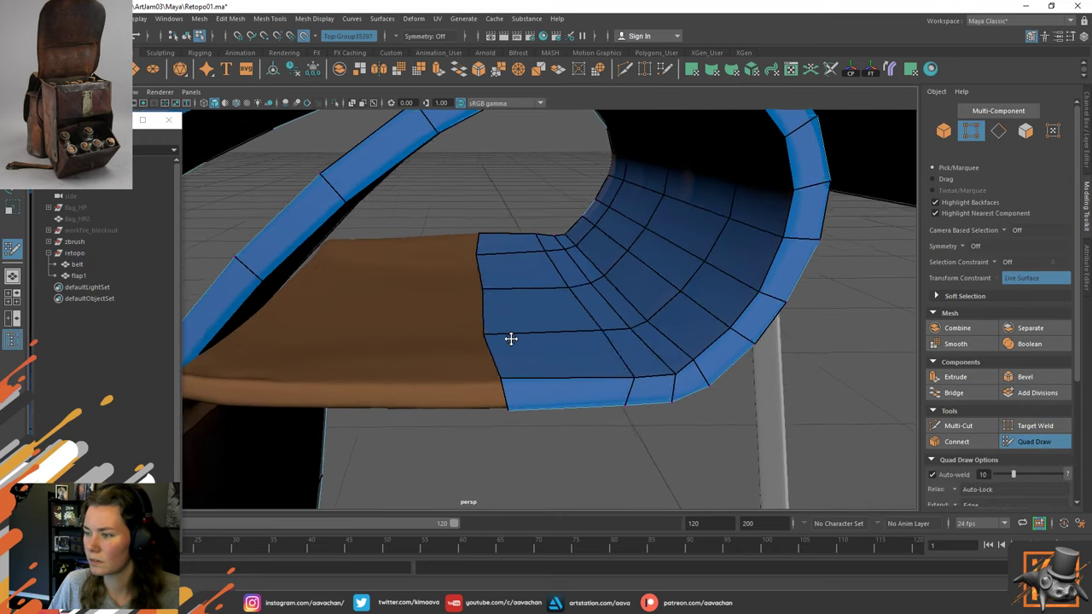
{"action": "left_click_drag", "start_coordinate": [509, 338], "coordinate": [543, 282], "text": "alt"}
{"action": "key", "text": "w"}
{"action": "left_click_drag", "start_coordinate": [436, 240], "coordinate": [571, 443], "text": "alt"}
{"action": "key", "text": "r"}
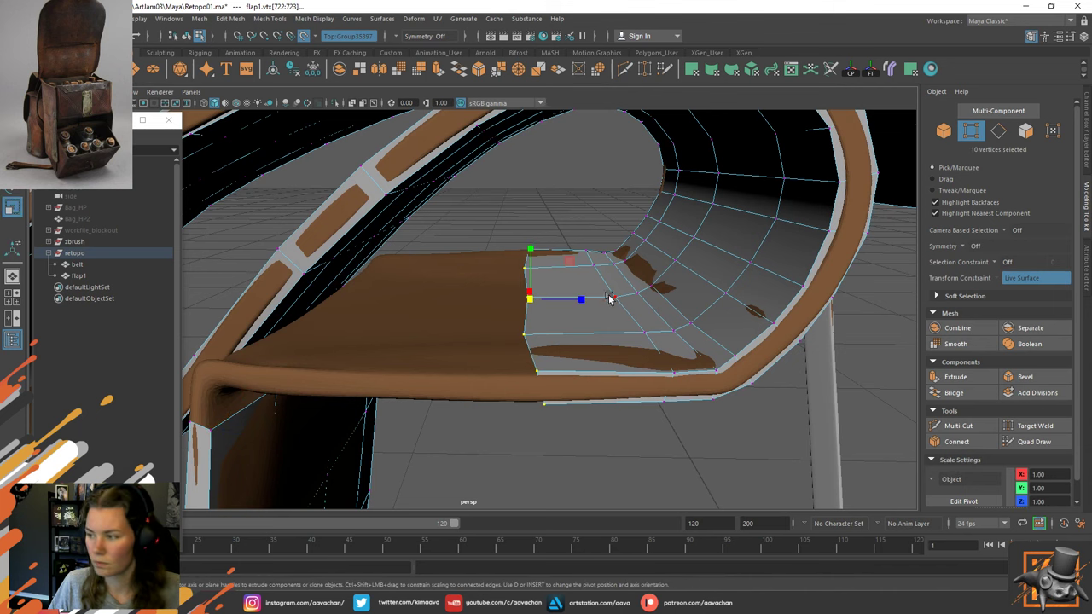
{"action": "left_click_drag", "start_coordinate": [583, 300], "coordinate": [545, 297]}
{"action": "key", "text": "w"}
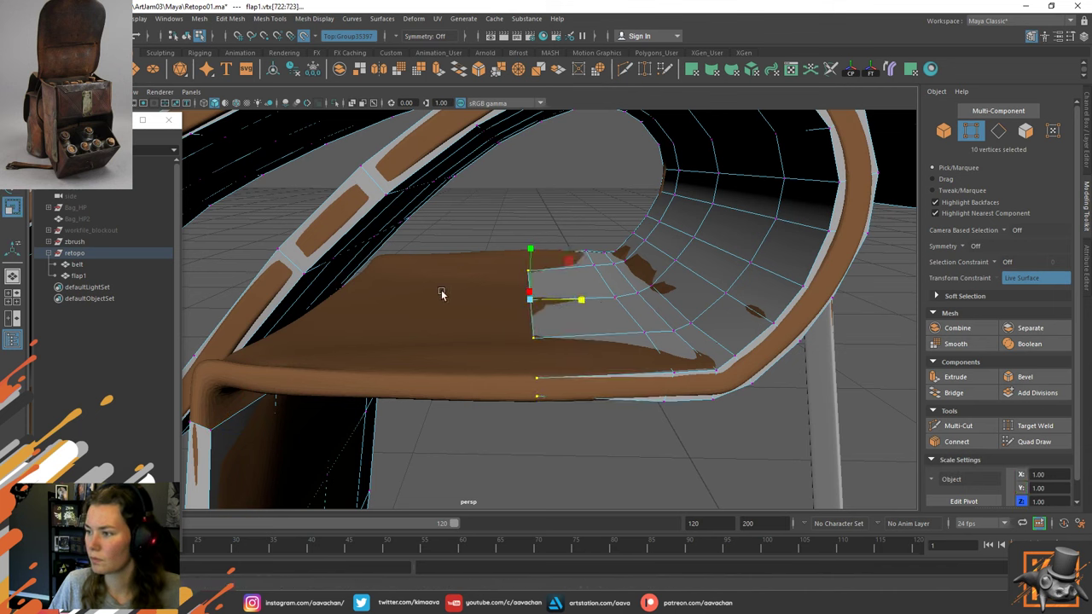
With Quad Draw on flap1, relax and reposition the outer corner vertices of the open border to fit the edge of the sculpted strap.
{"action": "right_click_drag", "start_coordinate": [544, 219], "coordinate": [626, 178]}
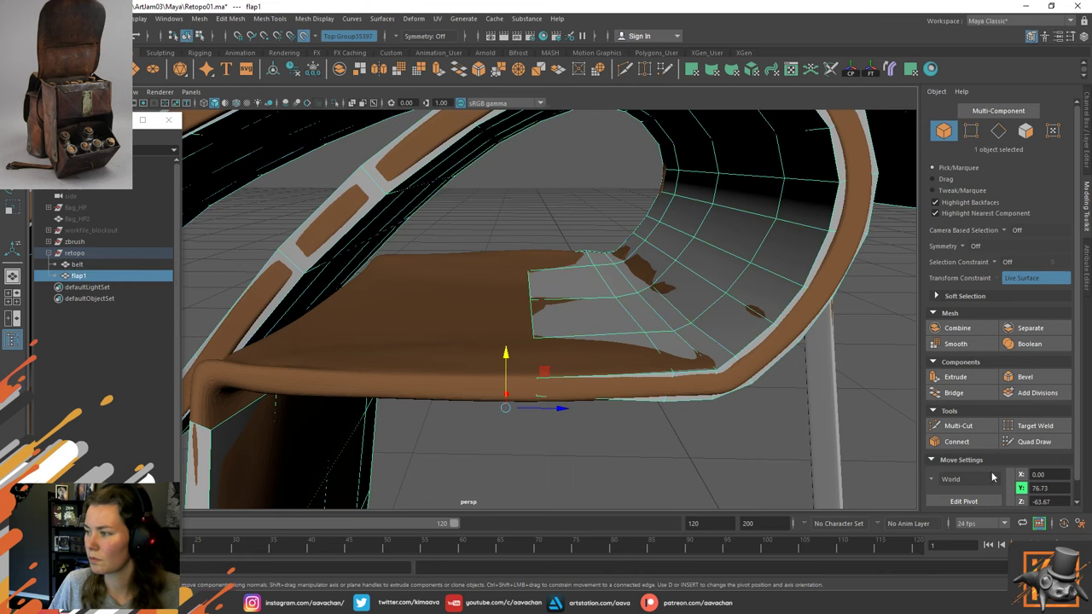
{"action": "left_click", "coordinate": [1045, 441]}
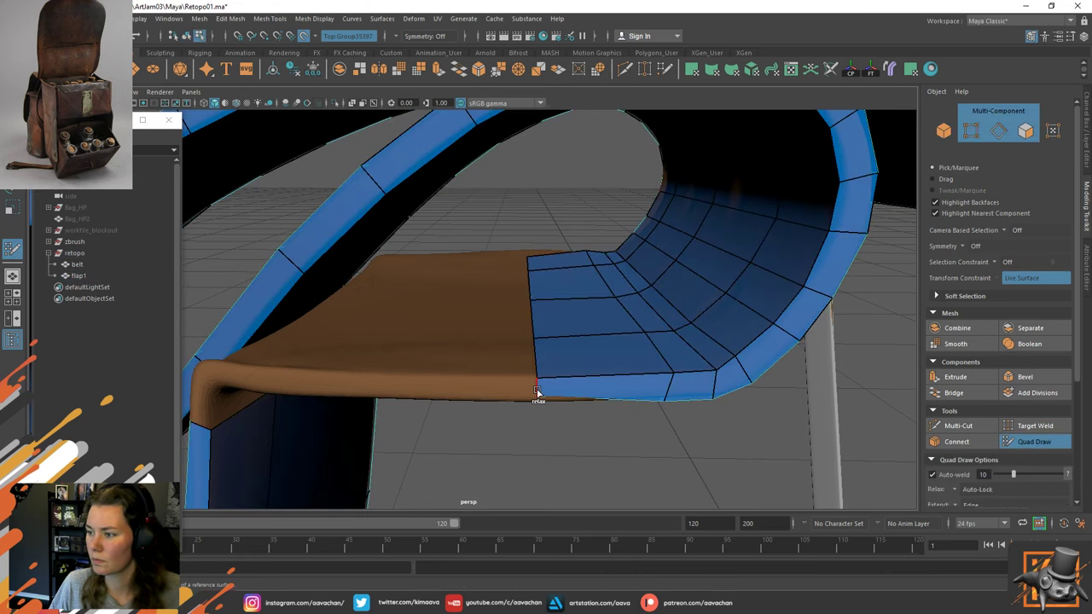
{"action": "mouse_move", "coordinate": [556, 386]}
{"action": "left_mouse_down", "text": "alt"}
{"action": "mouse_move", "coordinate": [556, 339]}
{"action": "mouse_move", "coordinate": [531, 366]}
{"action": "mouse_move", "coordinate": [532, 334]}
{"action": "left_mouse_up", "text": "alt"}
{"action": "mouse_move", "coordinate": [572, 298]}
{"action": "left_mouse_down", "text": "alt"}
{"action": "mouse_move", "coordinate": [585, 317]}
{"action": "mouse_move", "coordinate": [536, 330]}
{"action": "left_mouse_up", "text": "alt"}
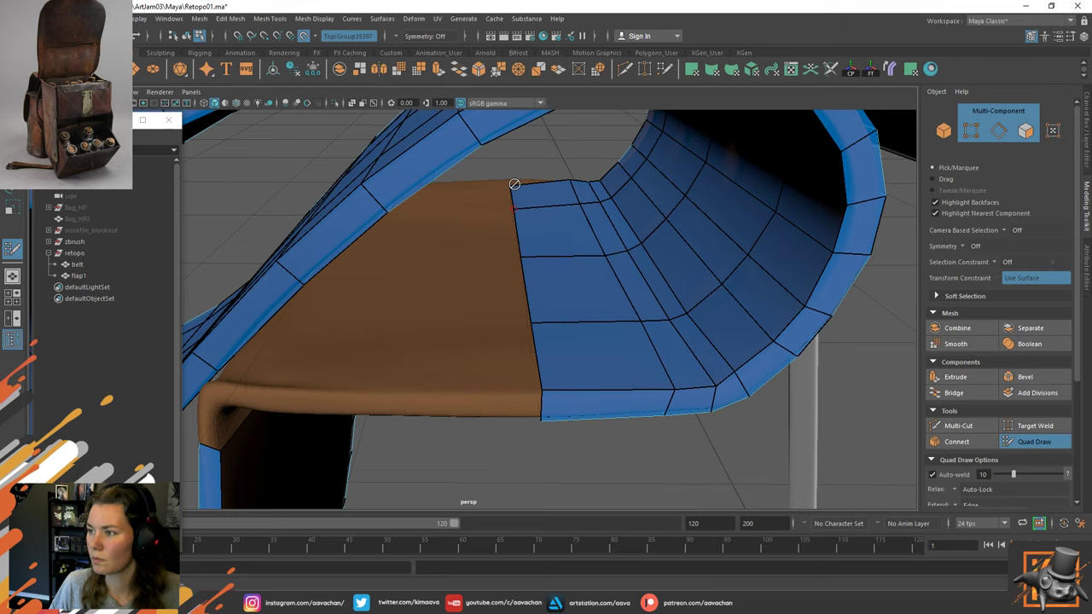
{"action": "left_click_drag", "start_coordinate": [655, 292], "coordinate": [571, 322], "text": "alt"}
{"action": "middle_click_drag", "start_coordinate": [571, 322], "coordinate": [607, 303], "text": "alt"}
{"action": "right_click_drag", "start_coordinate": [608, 304], "coordinate": [544, 365], "text": "alt"}
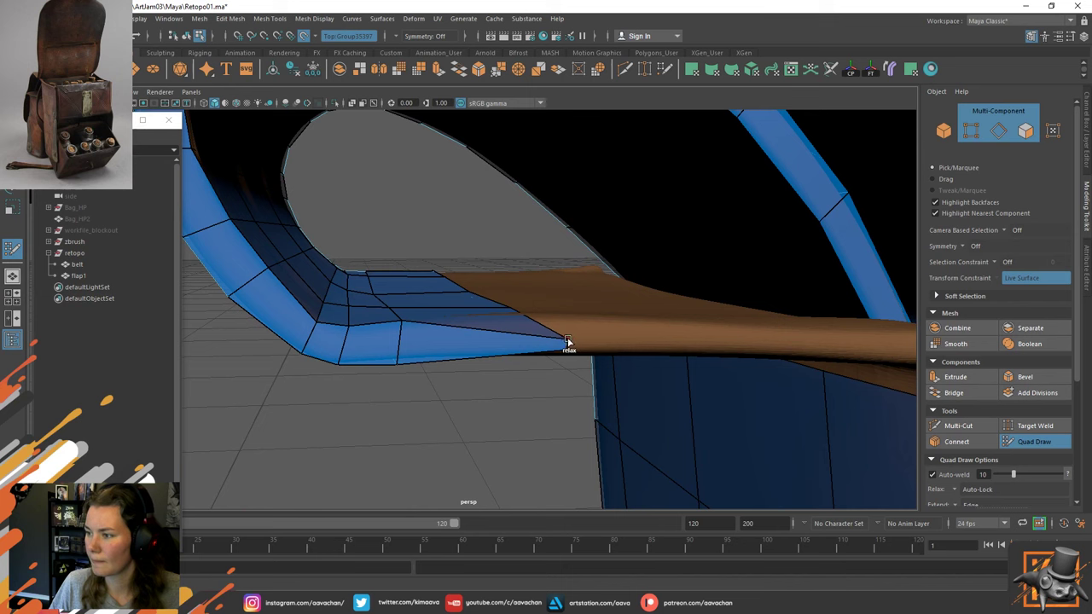
{"action": "left_click_drag", "start_coordinate": [568, 343], "coordinate": [565, 340], "text": "shift"}
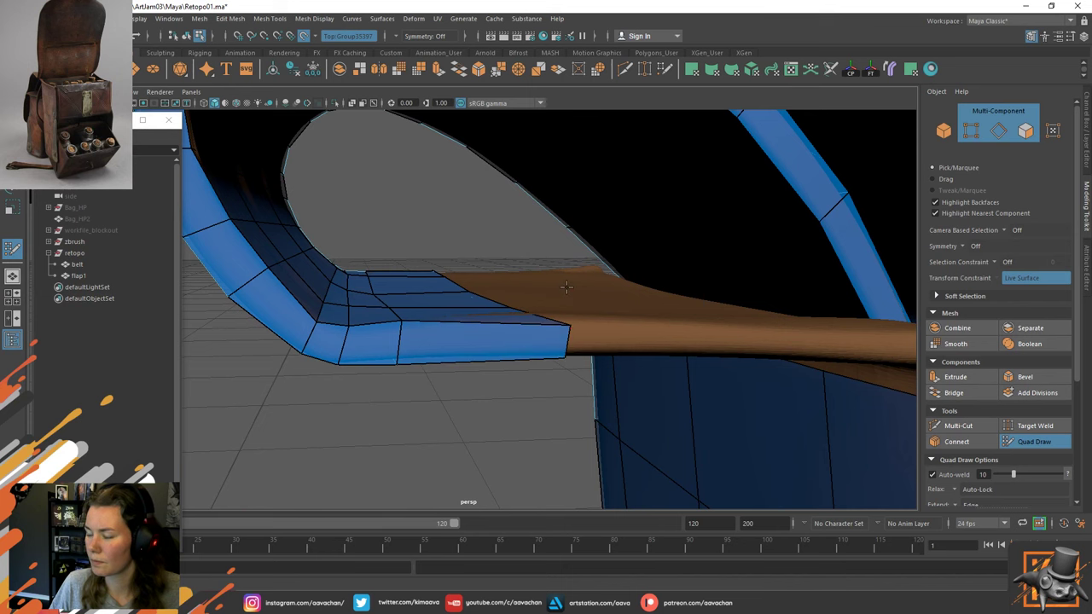
{"action": "left_click_drag", "start_coordinate": [566, 286], "coordinate": [636, 401], "text": "alt"}
{"action": "left_click_drag", "start_coordinate": [676, 467], "coordinate": [671, 461]}
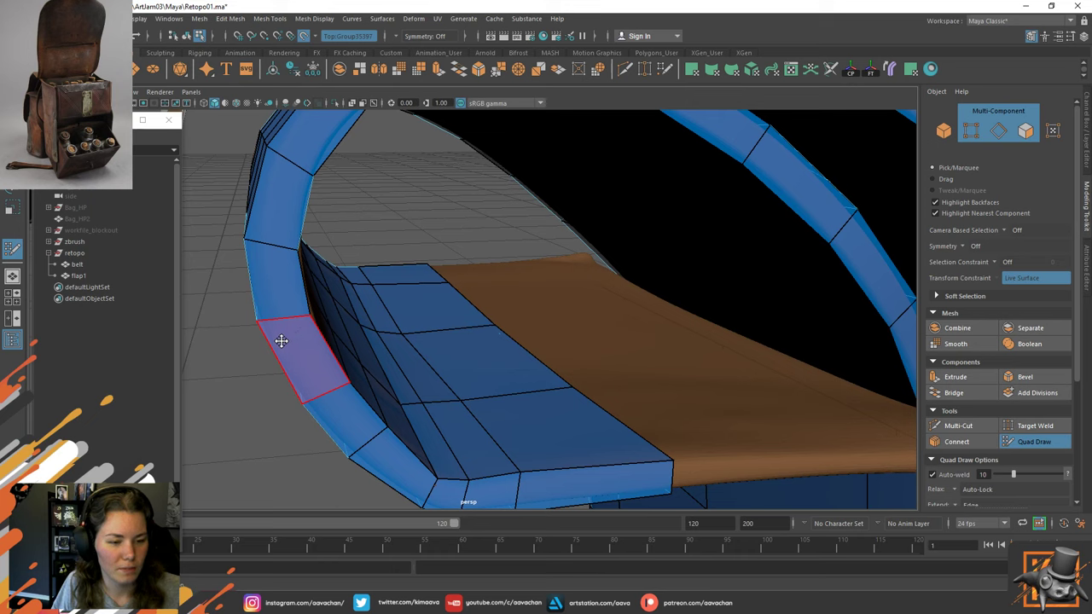
Extrude the whole open border edge loop of the flap1 mesh further along the sculpted surface toward the downward bend.
{"action": "left_click_drag", "start_coordinate": [538, 366], "coordinate": [489, 331], "text": "alt"}
{"action": "right_click_drag", "start_coordinate": [393, 321], "coordinate": [475, 402], "text": "alt"}
{"action": "left_click_drag", "start_coordinate": [471, 361], "coordinate": [466, 329], "text": "alt"}
{"action": "left_click_drag", "start_coordinate": [431, 286], "coordinate": [445, 325], "text": "alt"}
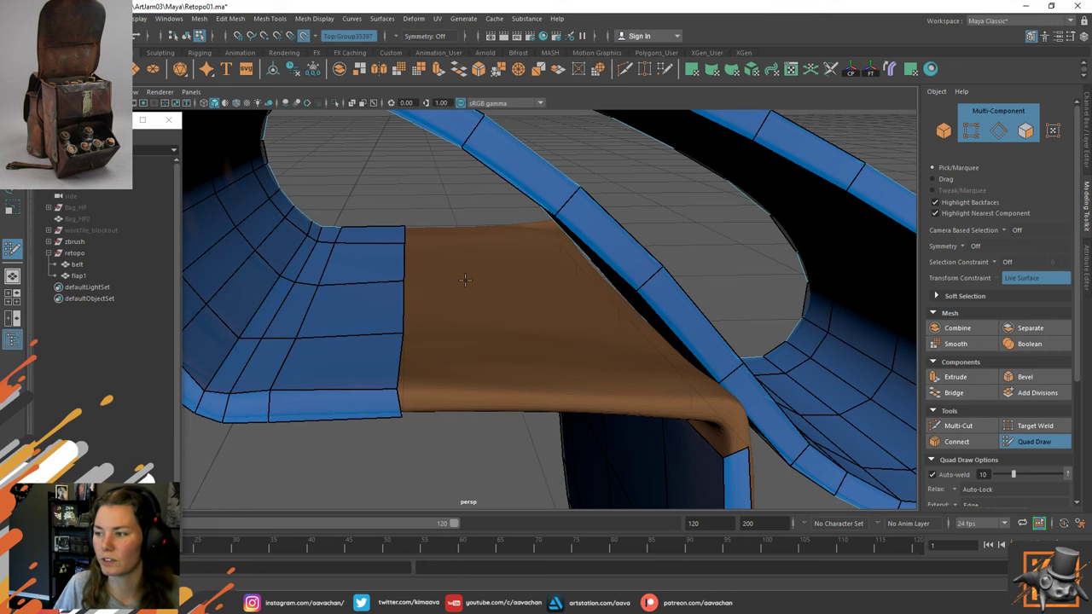
{"action": "left_click_drag", "start_coordinate": [463, 280], "coordinate": [468, 282], "text": "alt"}
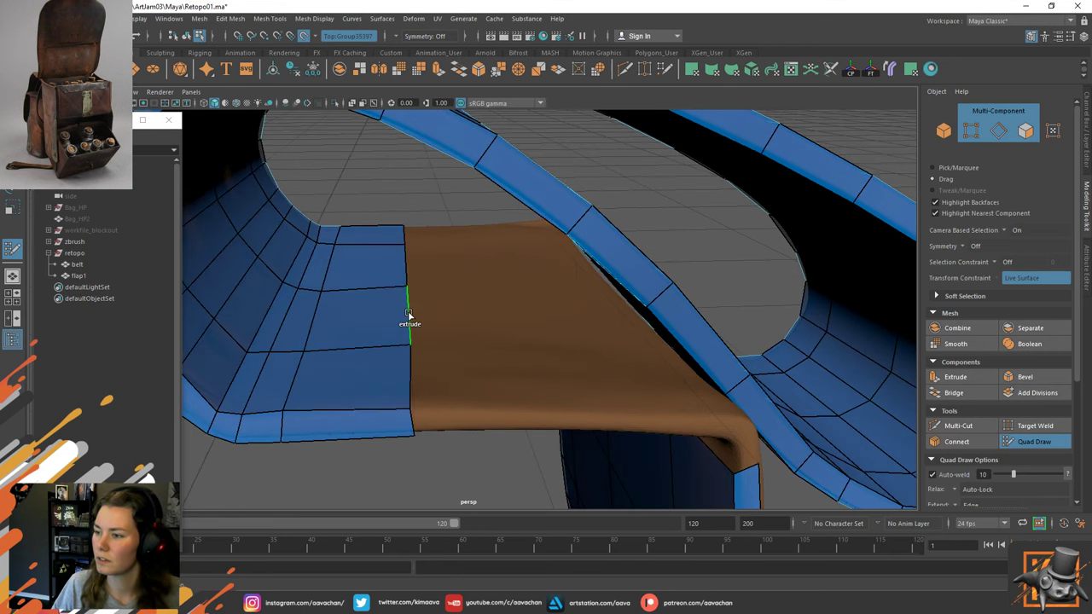
{"action": "mouse_move", "coordinate": [408, 315]}
{"action": "left_mouse_down"}
{"action": "mouse_move", "coordinate": [558, 313]}
{"action": "mouse_move", "coordinate": [485, 317]}
{"action": "mouse_move", "coordinate": [480, 295]}
{"action": "mouse_move", "coordinate": [500, 334]}
{"action": "mouse_move", "coordinate": [478, 232]}
{"action": "left_mouse_up"}
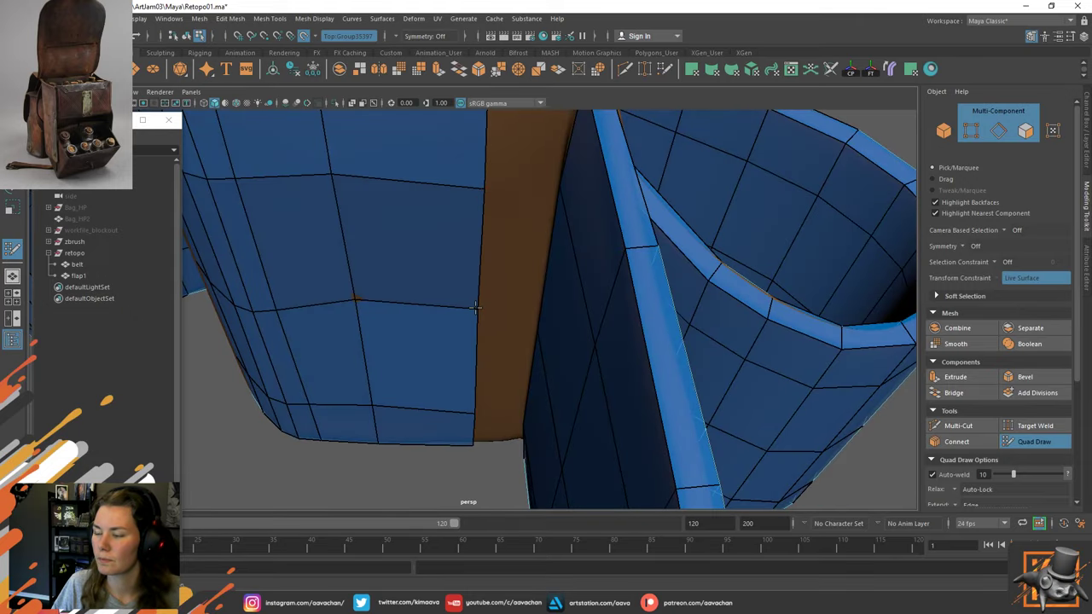
Move sunken vertices on the underside of the flap1 mesh outward with the Move tool so it follows the sculpt.
{"action": "key", "text": "w"}
{"action": "mouse_move", "coordinate": [506, 307]}
{"action": "left_mouse_down", "text": "alt"}
{"action": "mouse_move", "coordinate": [468, 273]}
{"action": "mouse_move", "coordinate": [515, 237]}
{"action": "mouse_move", "coordinate": [583, 251]}
{"action": "mouse_move", "coordinate": [653, 302]}
{"action": "left_mouse_up", "text": "alt"}
{"action": "left_click", "coordinate": [1033, 446]}
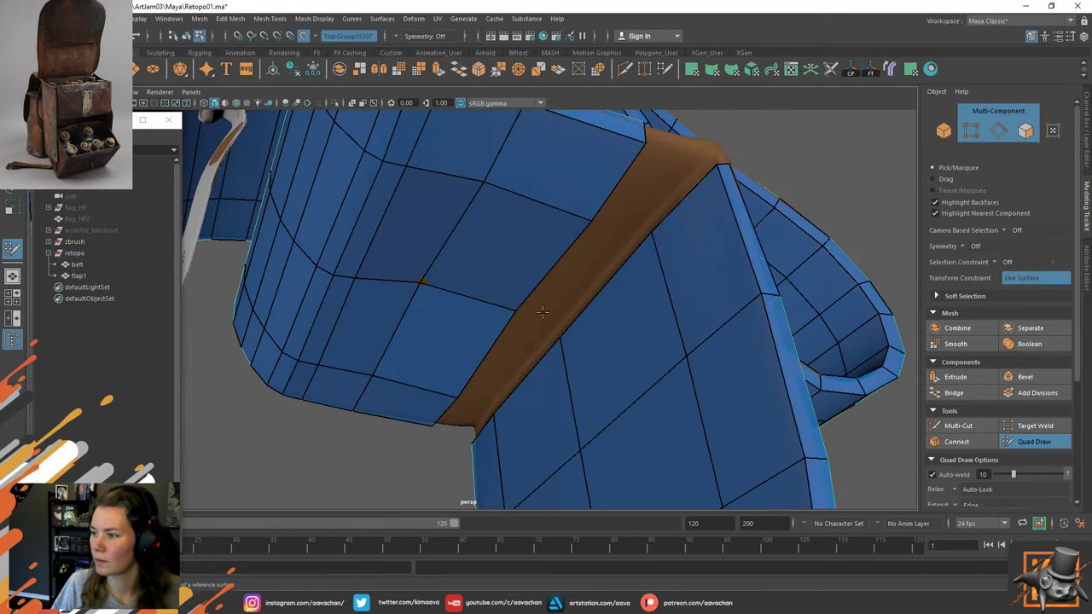
{"action": "scroll", "coordinate": [512, 298], "scroll_direction": "up", "scroll_amount": 6}
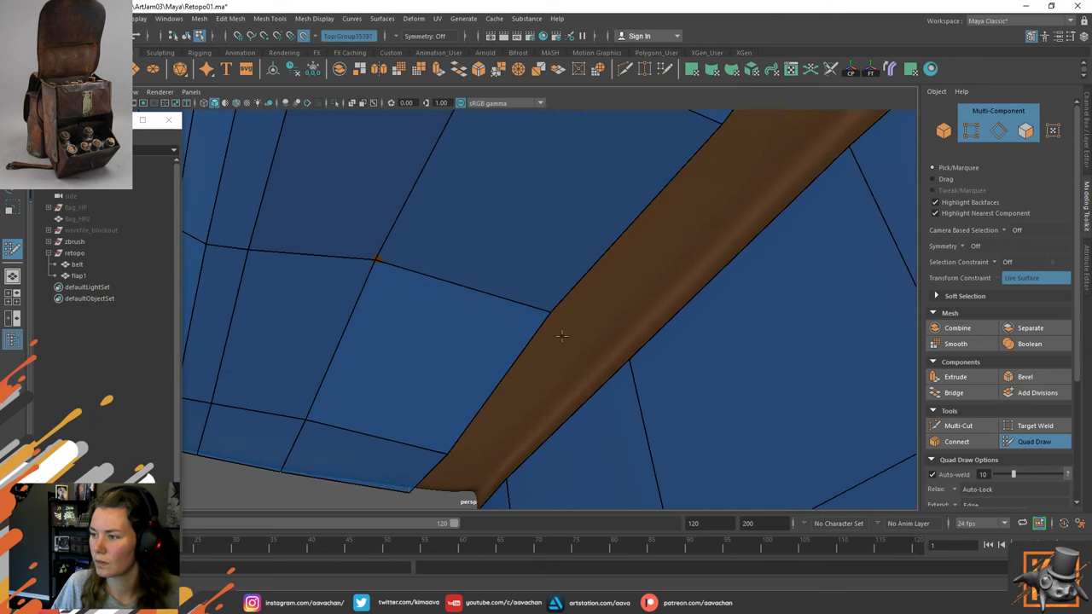
{"action": "mouse_move", "coordinate": [546, 298]}
{"action": "left_mouse_down", "text": "alt"}
{"action": "mouse_move", "coordinate": [563, 224]}
{"action": "mouse_move", "coordinate": [445, 358]}
{"action": "mouse_move", "coordinate": [430, 352]}
{"action": "left_mouse_up", "text": "alt"}
{"action": "key", "text": "w"}
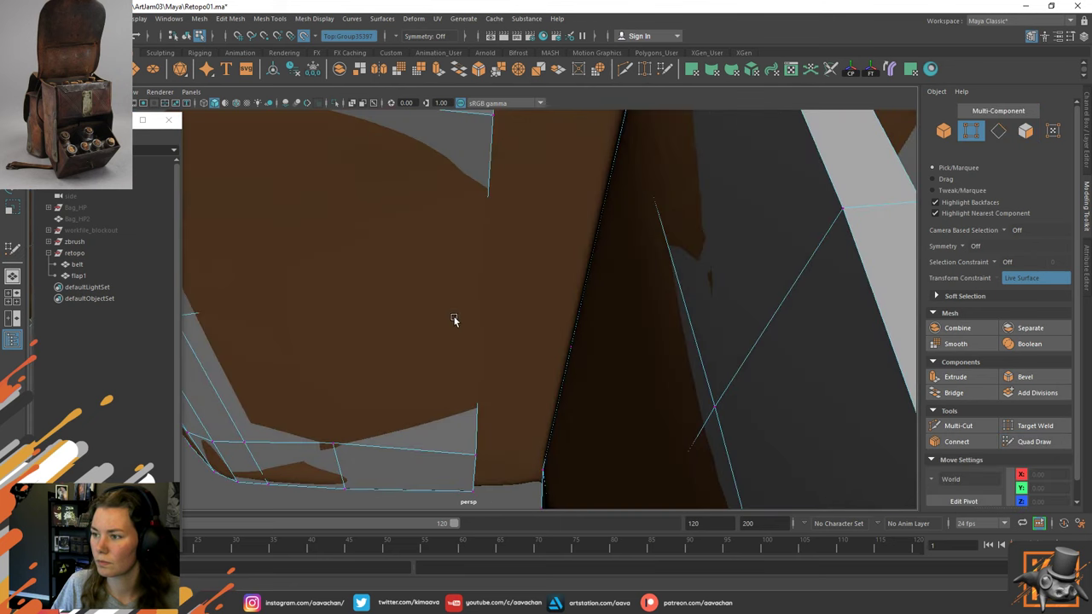
{"action": "left_click", "coordinate": [471, 300]}
{"action": "left_click_drag", "start_coordinate": [530, 262], "coordinate": [402, 368], "text": "alt"}
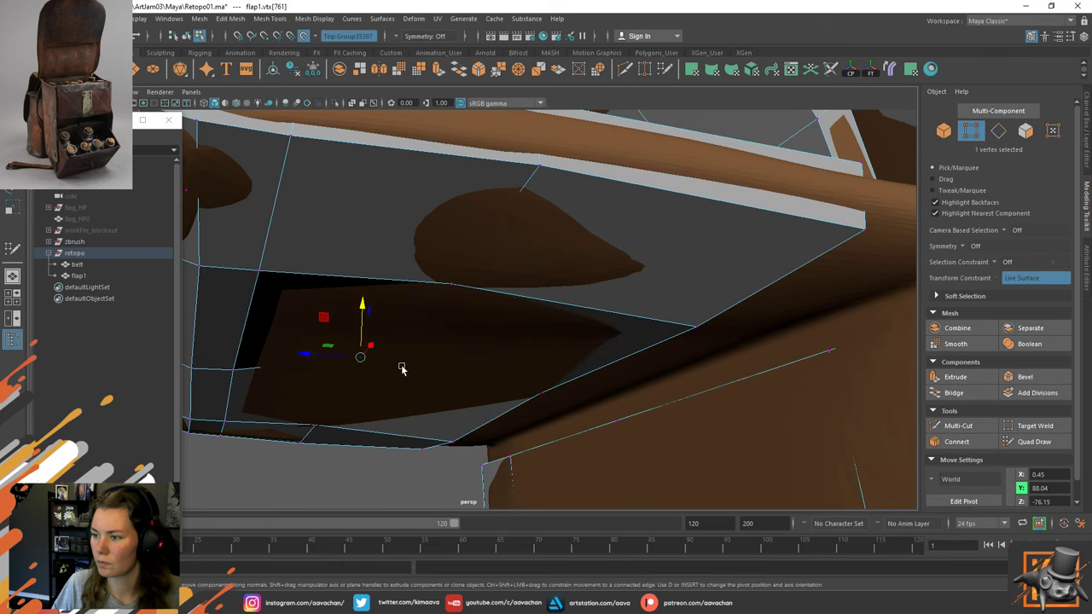
{"action": "left_click_drag", "start_coordinate": [358, 312], "coordinate": [364, 340]}
{"action": "left_click_drag", "start_coordinate": [526, 358], "coordinate": [515, 307], "text": "alt"}
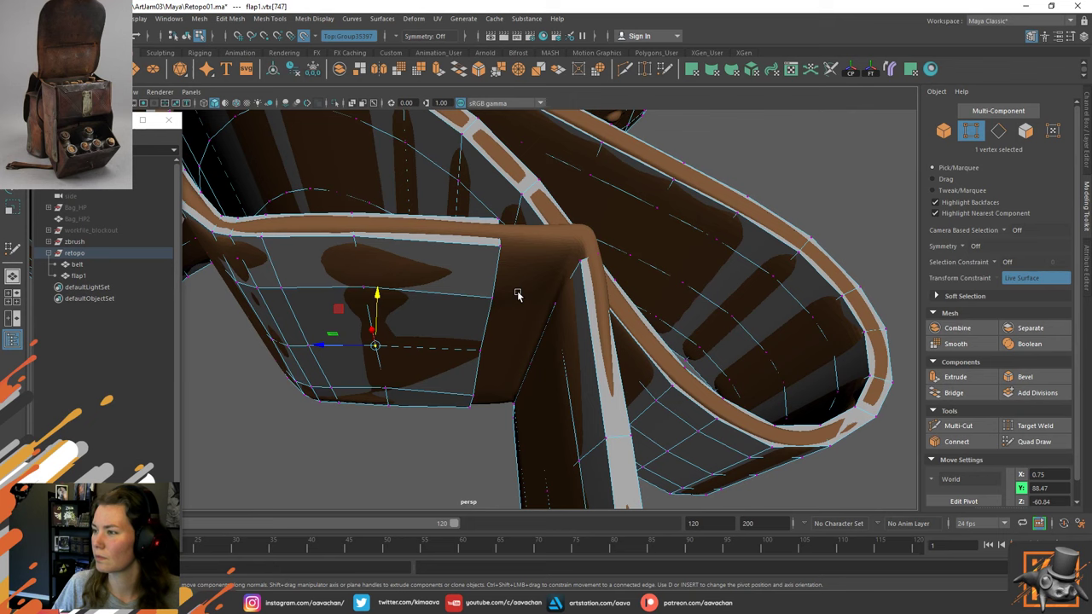
Examine the gap between the mesh's open end and the vertical strap, with the sculpt shown and with the retopo mesh isolated.
{"action": "left_click", "coordinate": [1043, 442]}
{"action": "left_click_drag", "start_coordinate": [450, 252], "coordinate": [449, 290], "text": "alt"}
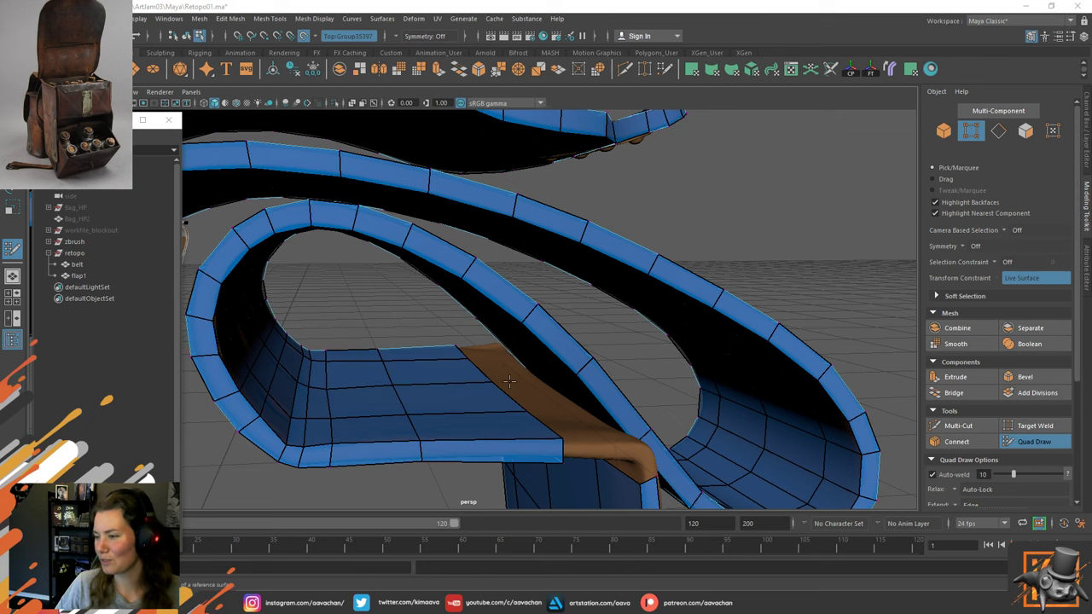
{"action": "left_click_drag", "start_coordinate": [476, 369], "coordinate": [430, 312], "text": "alt"}
{"action": "scroll", "coordinate": [430, 311], "scroll_direction": "up", "scroll_amount": 8}
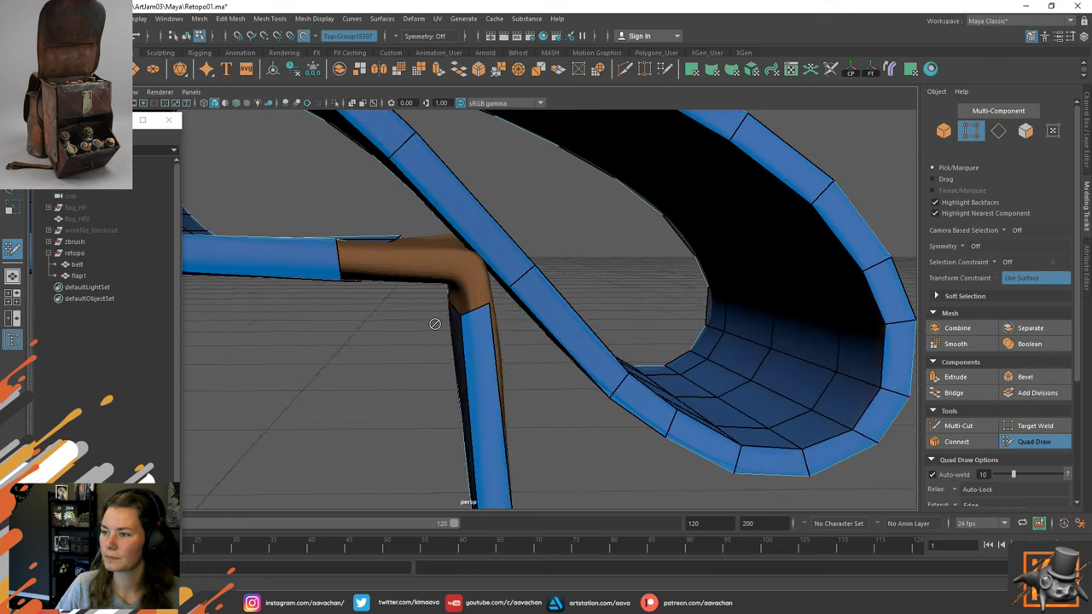
{"action": "key", "text": "w"}
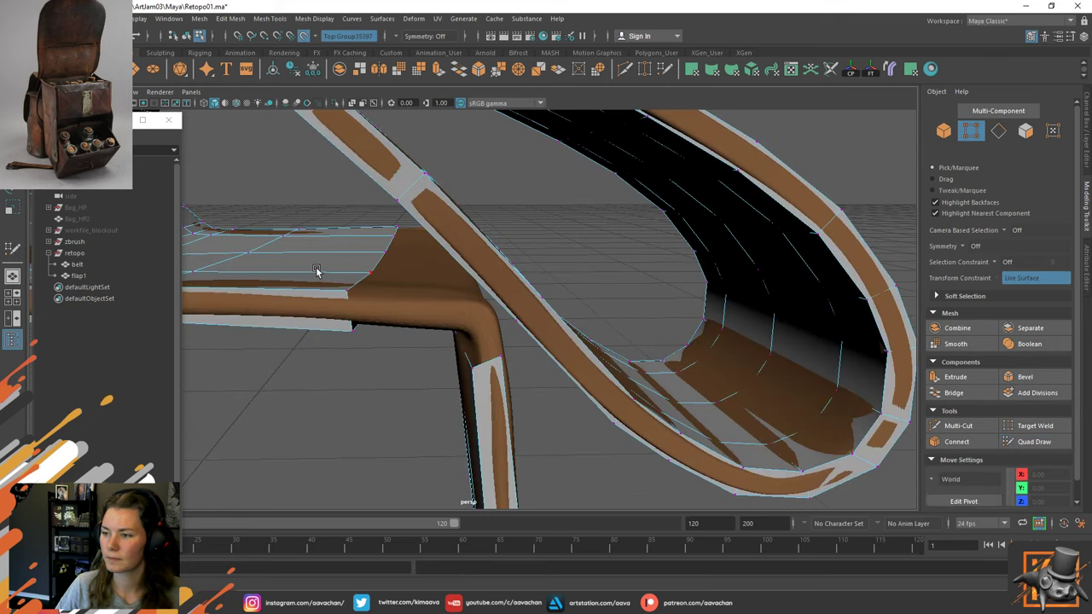
{"action": "right_click_drag", "start_coordinate": [318, 271], "coordinate": [417, 197]}
{"action": "key", "text": "ctrl+1"}
{"action": "left_click", "coordinate": [287, 188]}
{"action": "scroll", "coordinate": [449, 325], "scroll_direction": "down", "scroll_amount": 6}
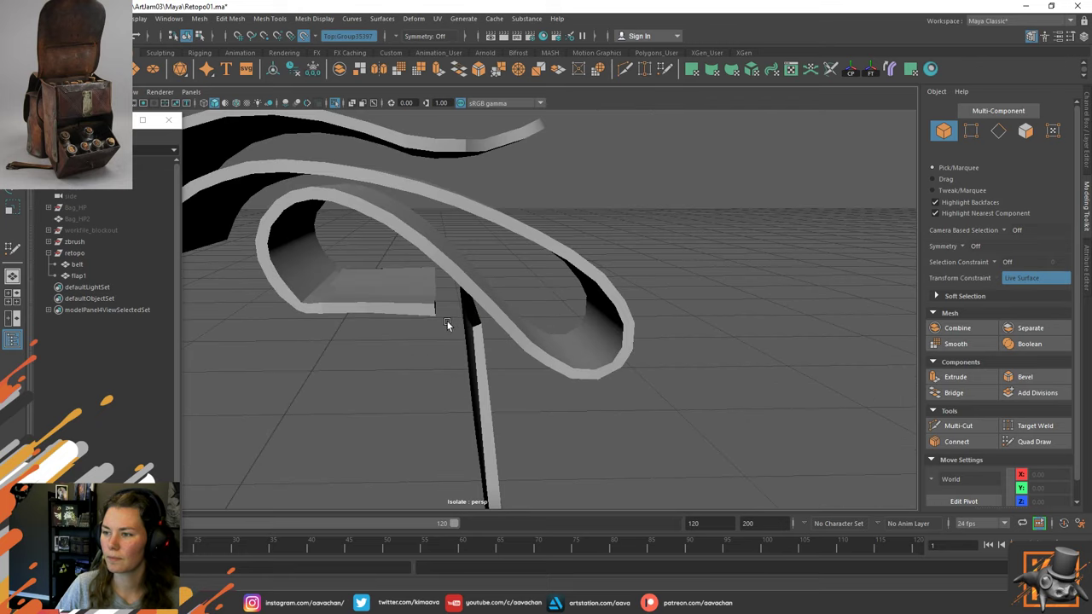
{"action": "left_click_drag", "start_coordinate": [449, 324], "coordinate": [472, 318], "text": "alt"}
{"action": "left_click", "coordinate": [471, 318]}
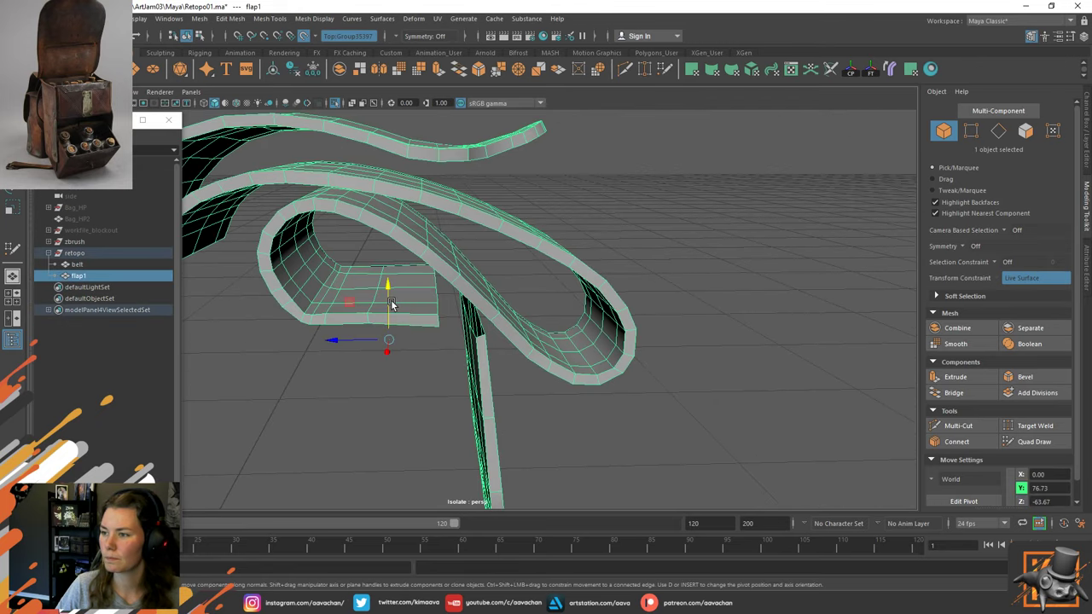
{"action": "left_click", "coordinate": [655, 241]}
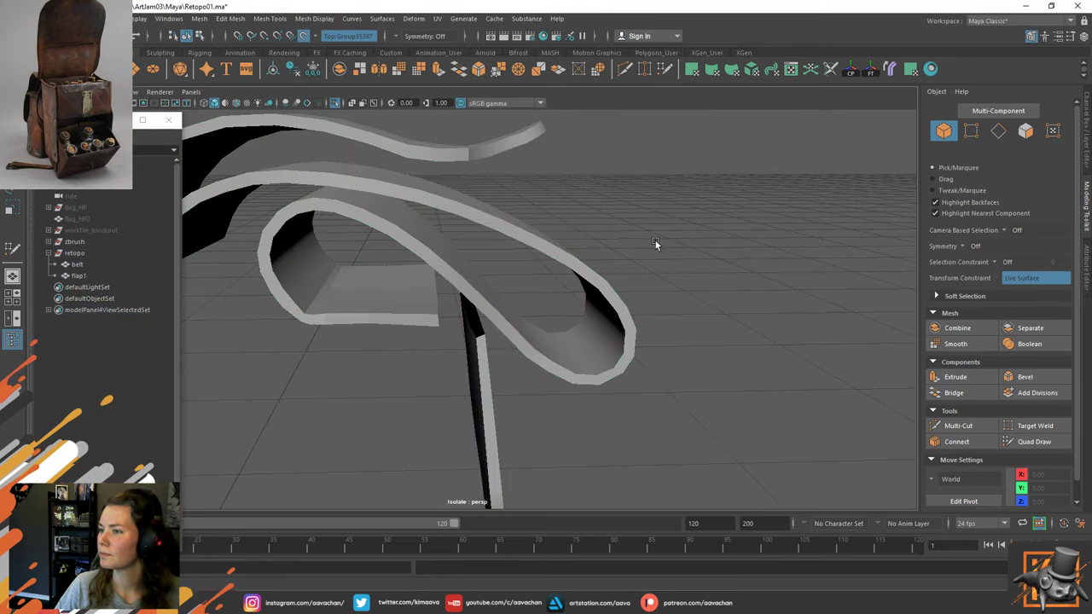
{"action": "key", "text": "ctrl+1"}
Extrude flap1's open border edge loop with Quad Draw by one more row, up to the start of the bend.
{"action": "scroll", "coordinate": [485, 412], "scroll_direction": "up", "scroll_amount": 5}
{"action": "left_click_drag", "start_coordinate": [486, 413], "coordinate": [511, 329], "text": "alt"}
{"action": "left_click", "coordinate": [510, 328]}
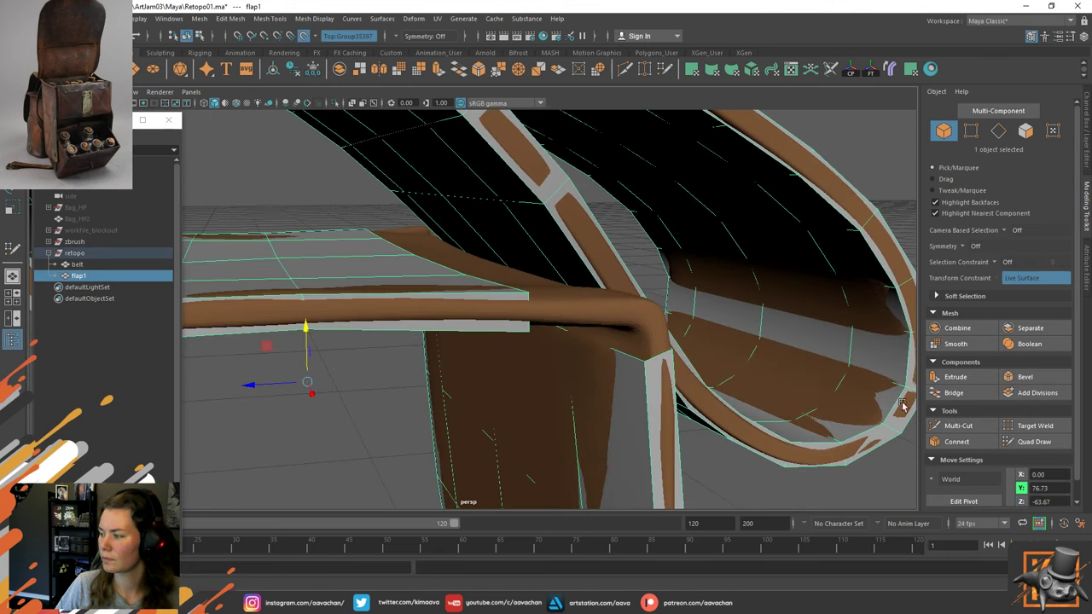
{"action": "left_click", "coordinate": [1034, 441]}
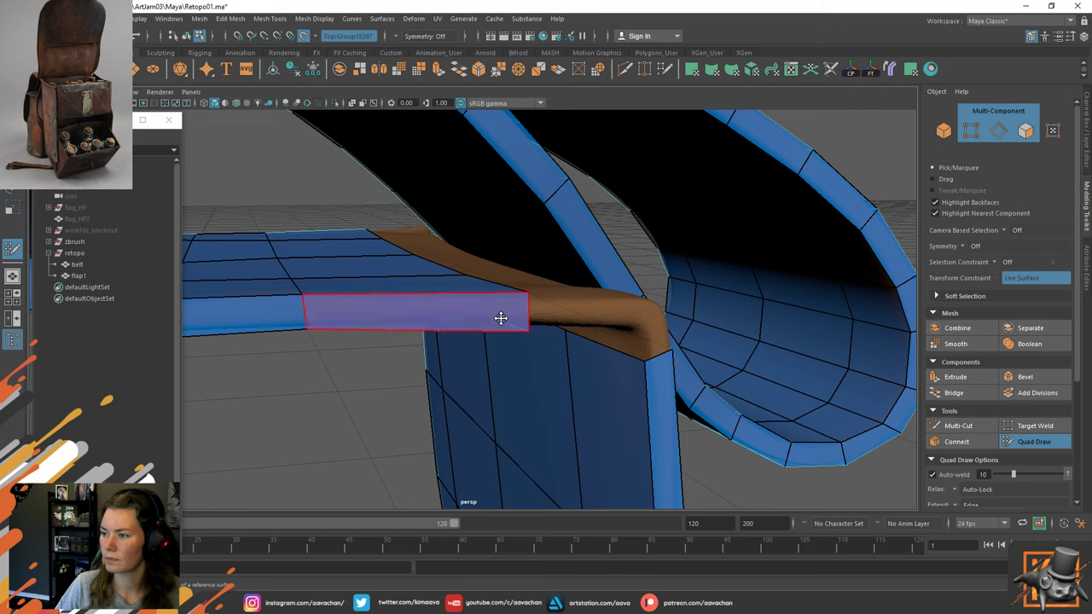
{"action": "left_click_drag", "start_coordinate": [525, 328], "coordinate": [480, 293]}
{"action": "key", "text": "ctrl+z"}
{"action": "key", "text": "Tab"}
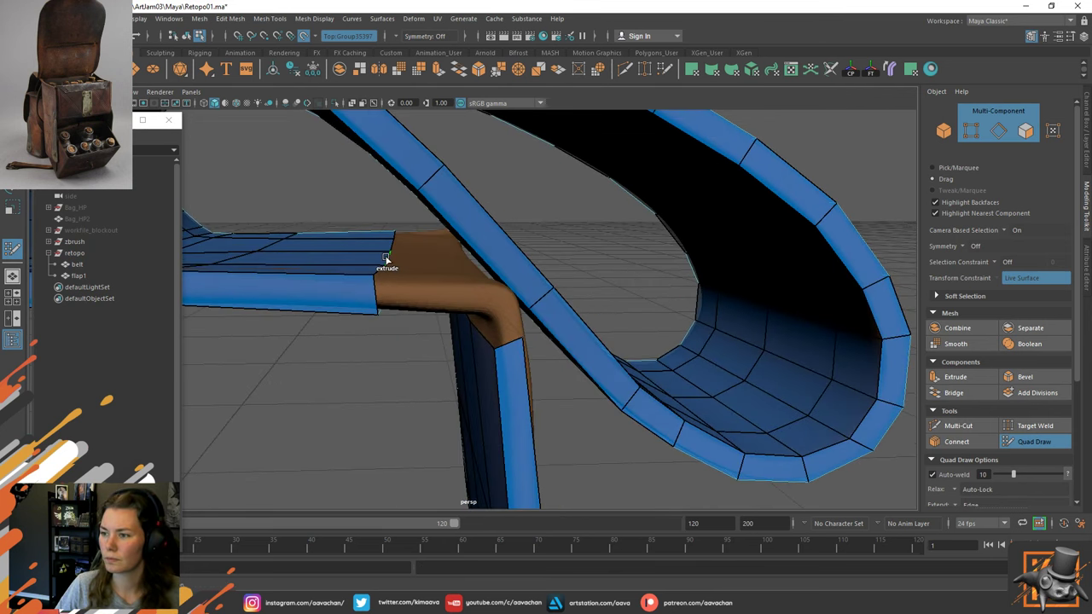
{"action": "left_click_drag", "start_coordinate": [387, 259], "coordinate": [451, 260]}
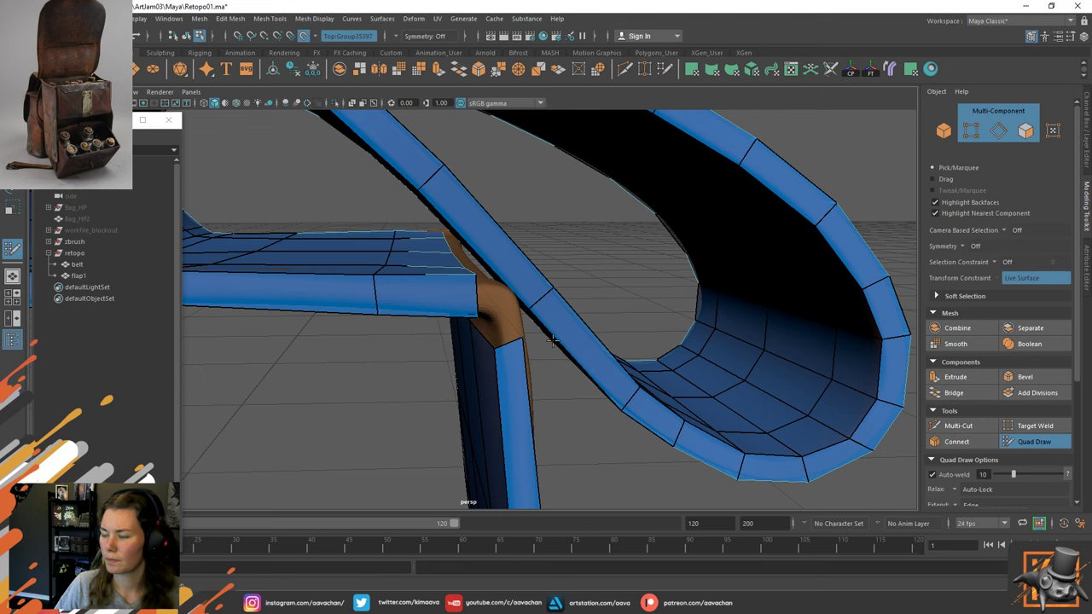
{"action": "left_click_drag", "start_coordinate": [553, 341], "coordinate": [545, 337], "text": "alt"}
{"action": "left_click_drag", "start_coordinate": [456, 289], "coordinate": [485, 308]}
Return flap1 to object mode, turn off the live surface, and switch to the side view with the sculpt displayed.
{"action": "key", "text": "w"}
{"action": "right_click_drag", "start_coordinate": [349, 190], "coordinate": [402, 173]}
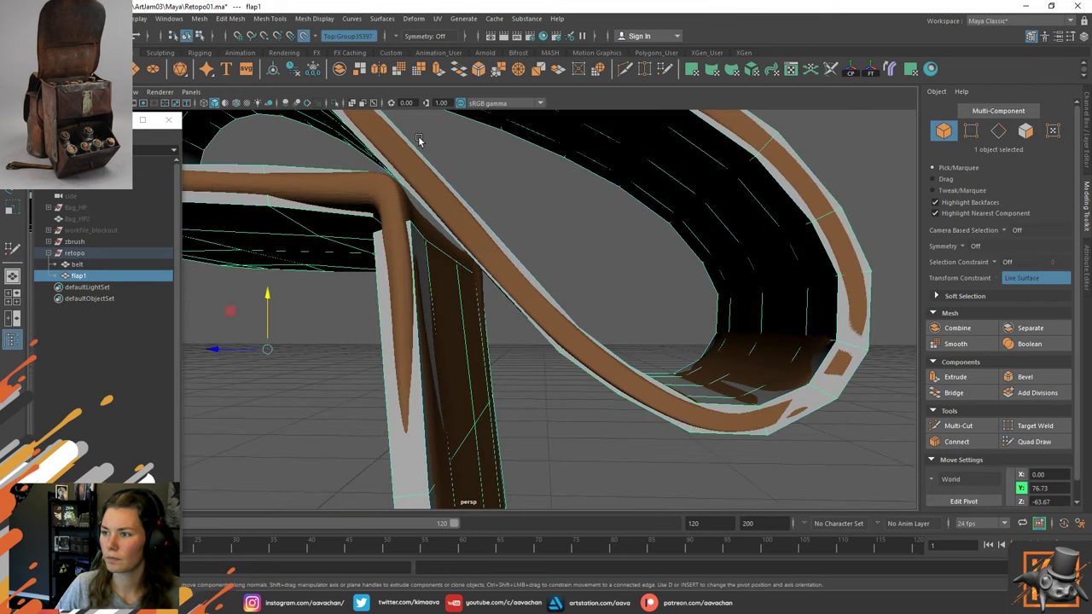
{"action": "left_click", "coordinate": [308, 36]}
{"action": "key", "text": "ctrl+1"}
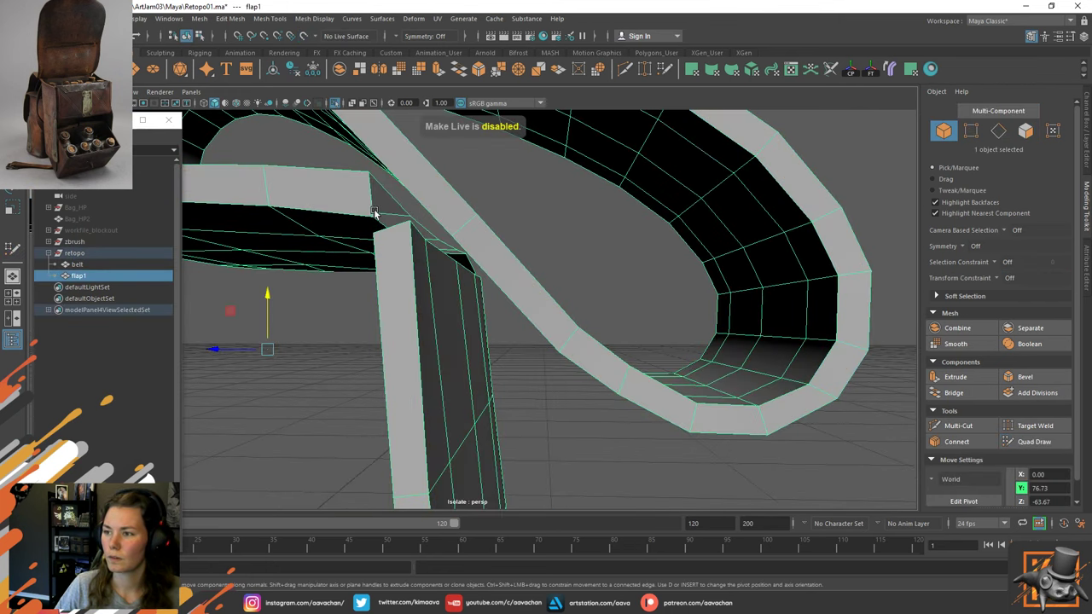
{"action": "left_click_drag", "start_coordinate": [375, 212], "coordinate": [449, 233], "text": "alt"}
{"action": "key", "text": "space"}
{"action": "key", "text": "ctrl+1"}
Select the ten vertices of the open end row in wireframe, then align and scale them and move them slightly back from the bend.
{"action": "right_click_drag", "start_coordinate": [419, 195], "coordinate": [385, 182]}
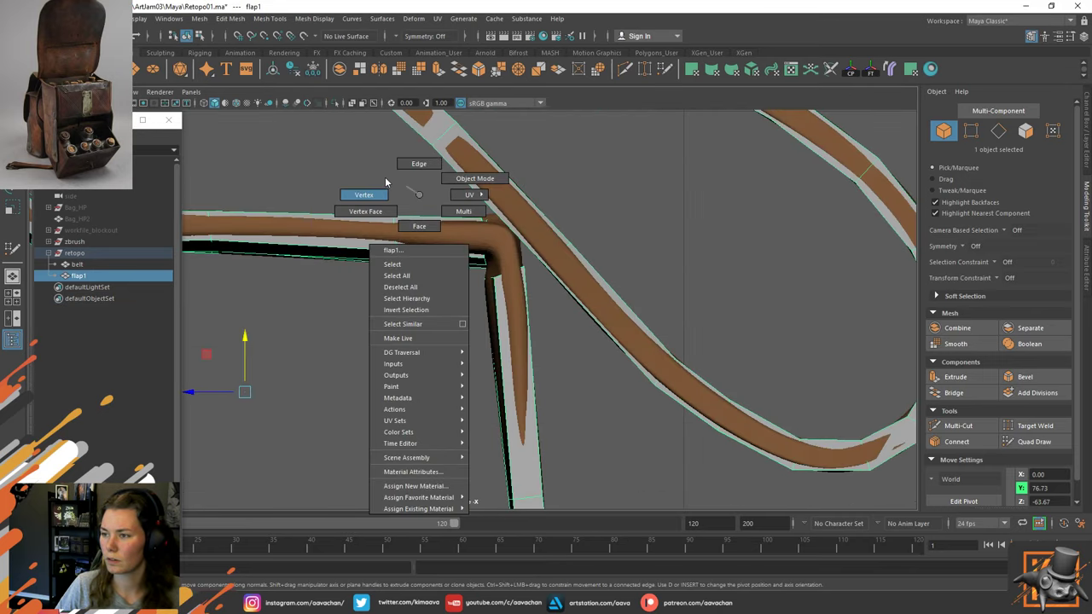
{"action": "left_click_drag", "start_coordinate": [435, 202], "coordinate": [503, 280]}
{"action": "key", "text": "4"}
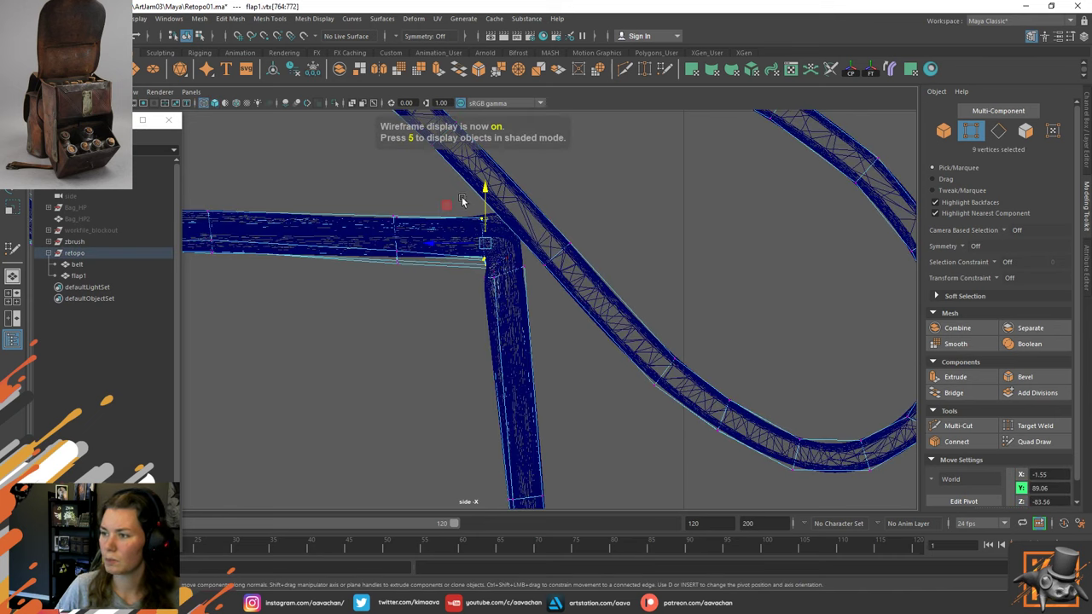
{"action": "left_click_drag", "start_coordinate": [449, 204], "coordinate": [492, 257]}
{"action": "key", "text": "ctrl+z"}
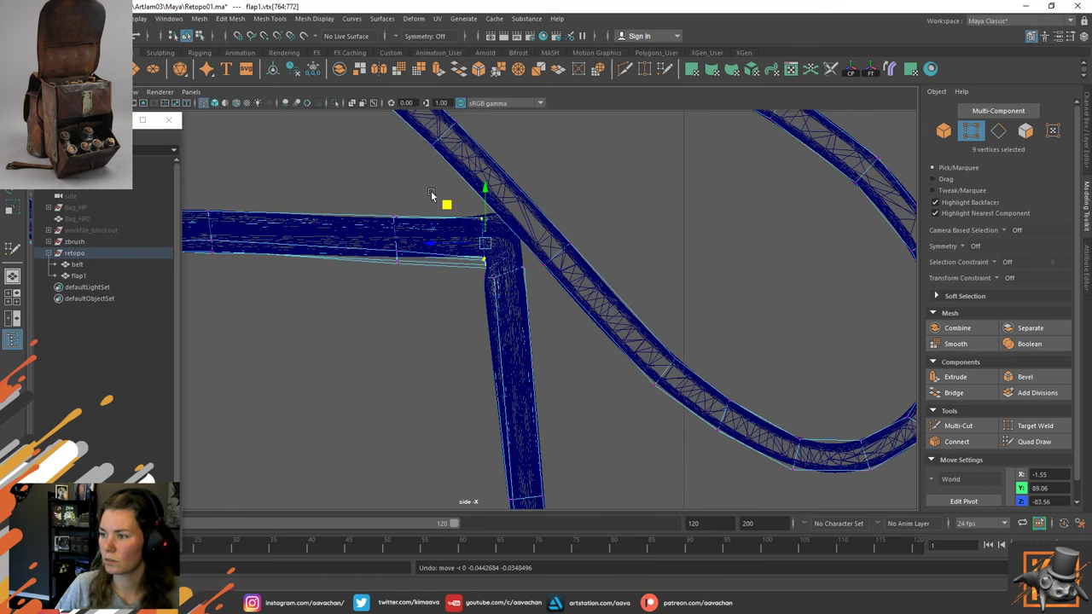
{"action": "left_click", "coordinate": [514, 271], "text": "shift"}
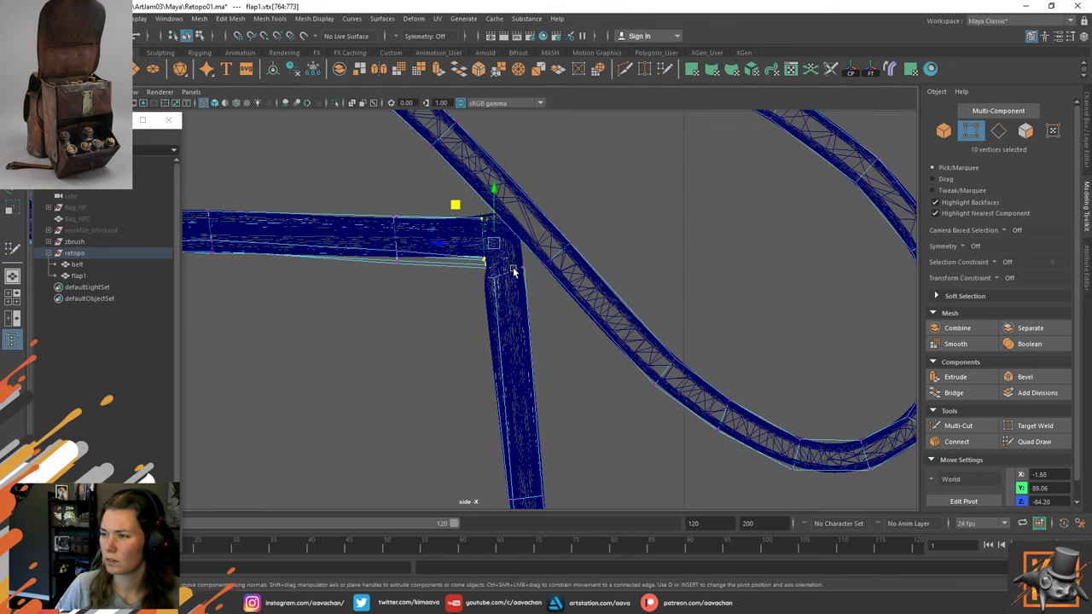
{"action": "left_click_drag", "start_coordinate": [452, 246], "coordinate": [447, 244]}
{"action": "left_click_drag", "start_coordinate": [489, 193], "coordinate": [488, 189]}
{"action": "key", "text": "r"}
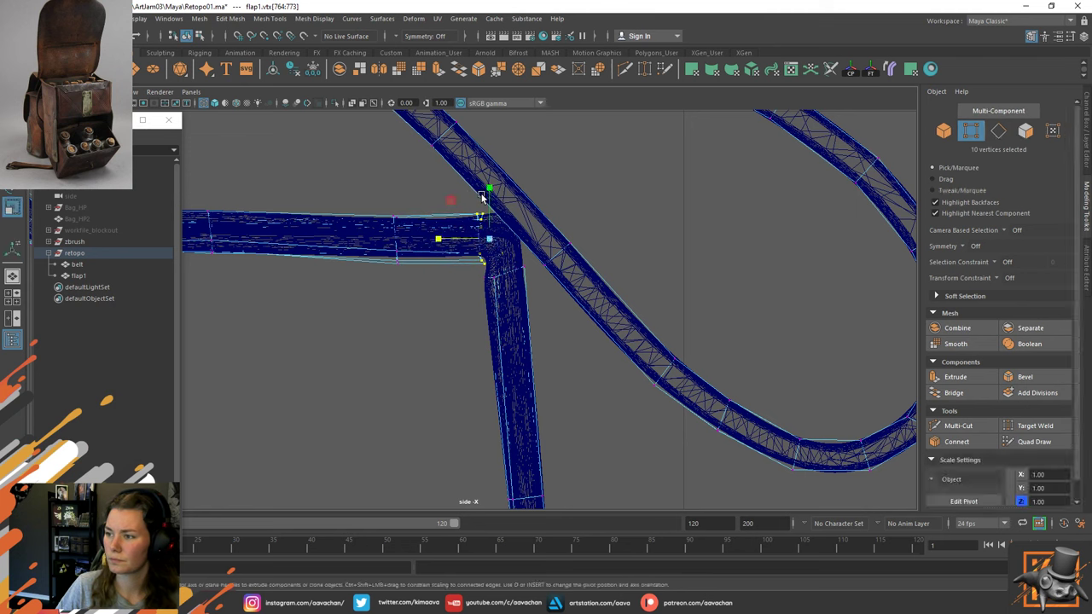
{"action": "key", "text": "w"}
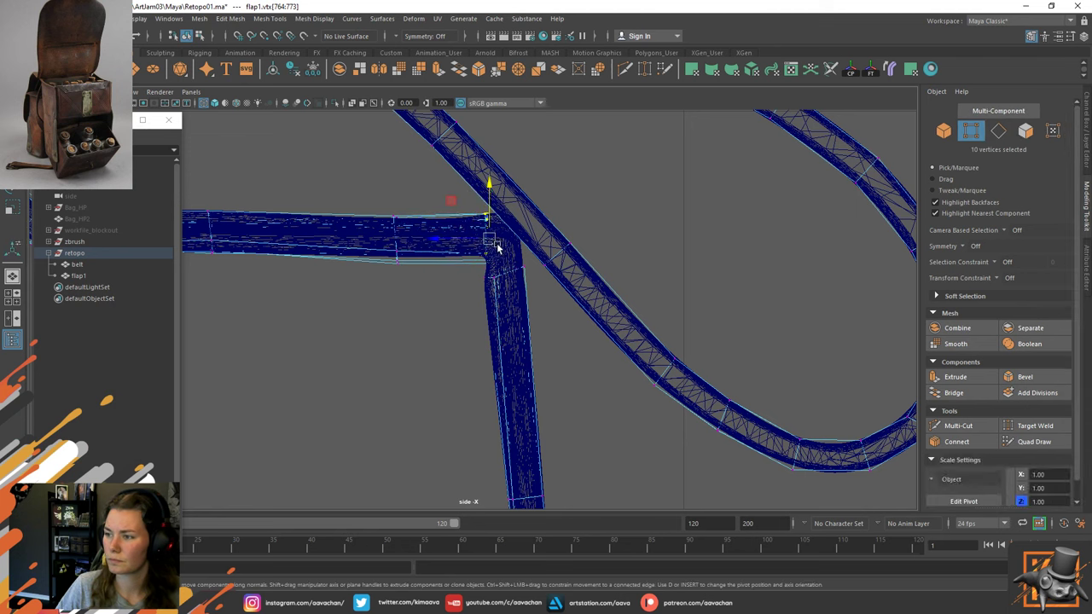
{"action": "left_click_drag", "start_coordinate": [452, 239], "coordinate": [438, 239]}
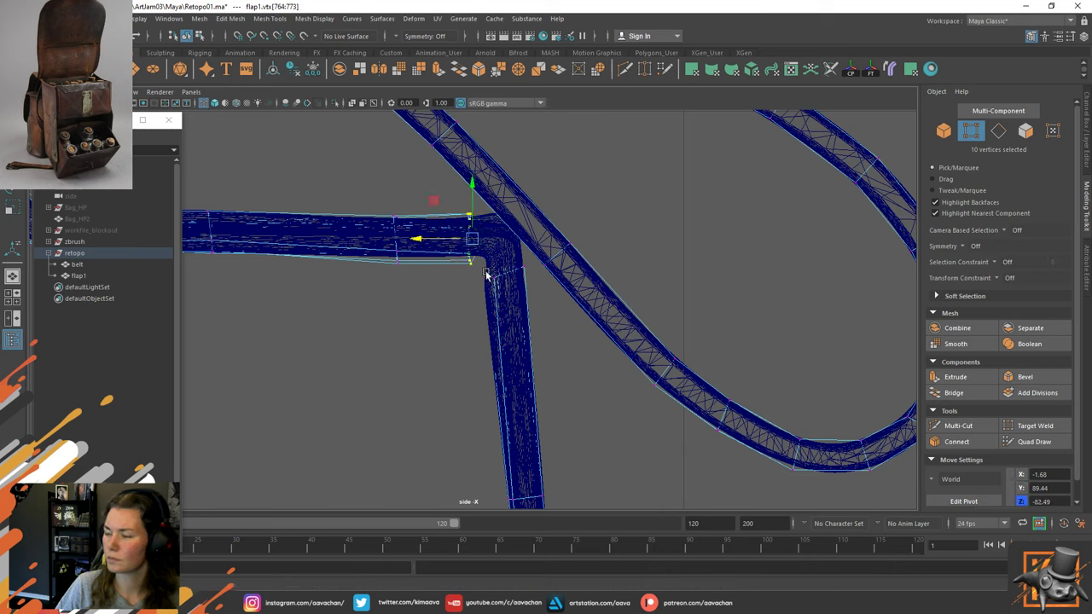
Try bridging flap1's open end border loop to the vertical strap's border loop, with the bridge's curve type set to Blend.
{"action": "right_click_drag", "start_coordinate": [439, 292], "coordinate": [481, 247]}
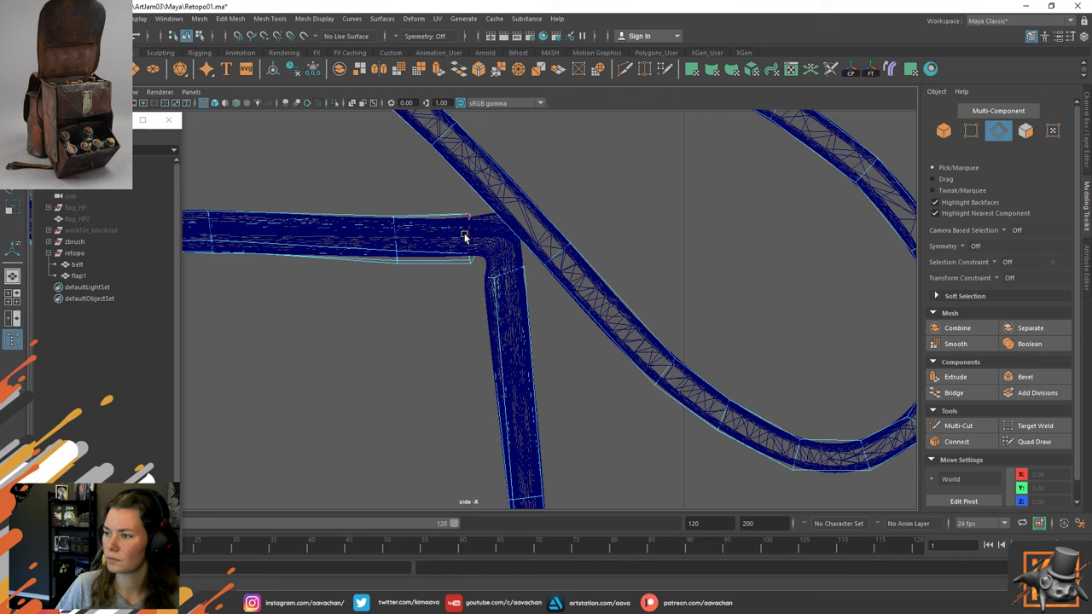
{"action": "double_click", "coordinate": [465, 237]}
{"action": "right_click", "coordinate": [510, 273], "text": "shift"}
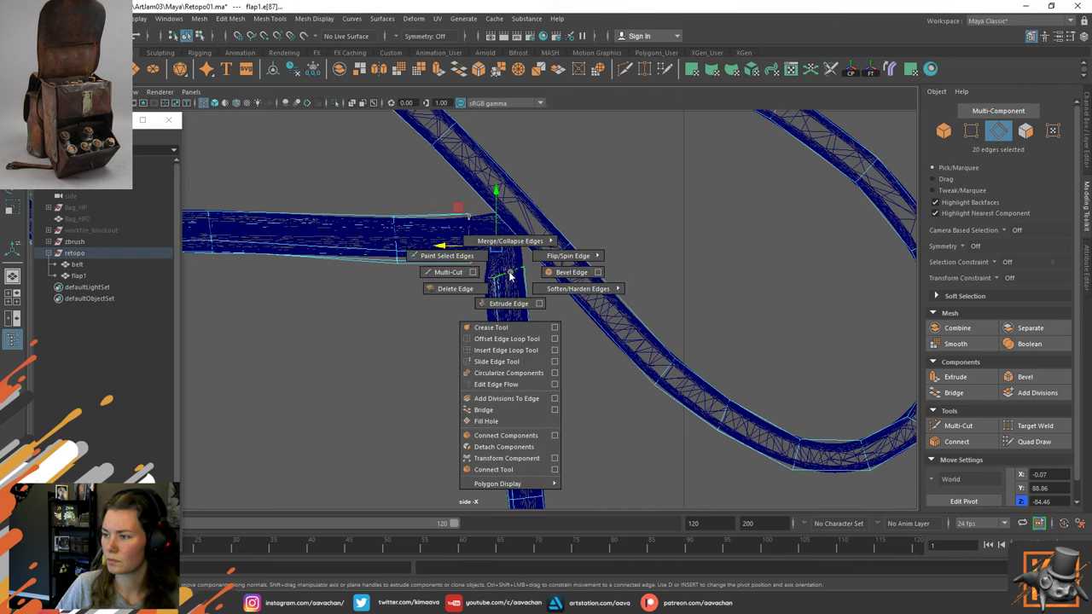
{"action": "left_click", "coordinate": [557, 411]}
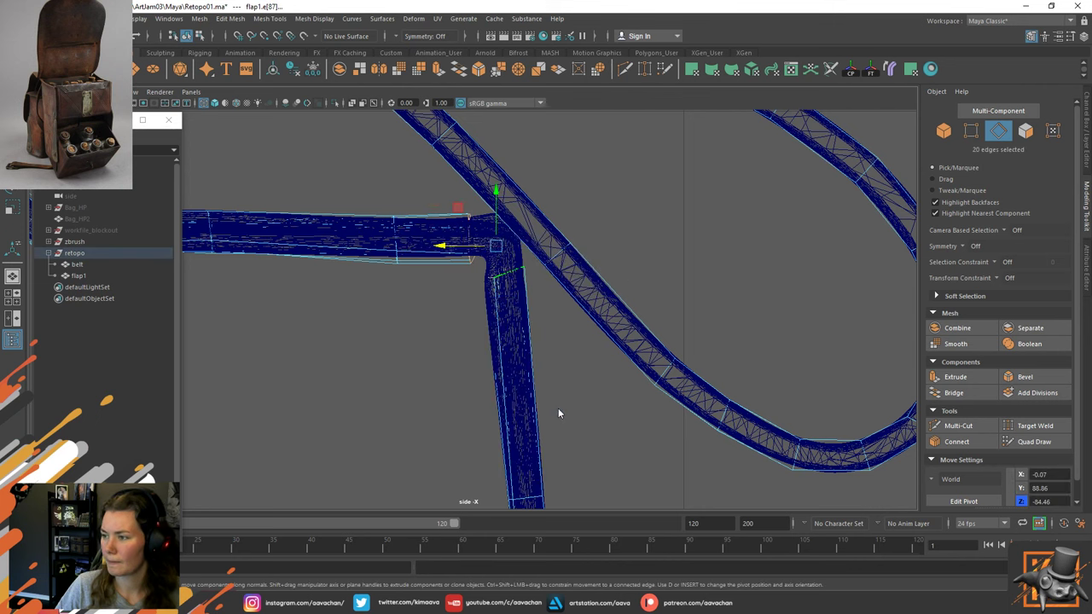
{"action": "left_click", "coordinate": [821, 302]}
{"action": "right_click", "coordinate": [488, 260], "text": "shift"}
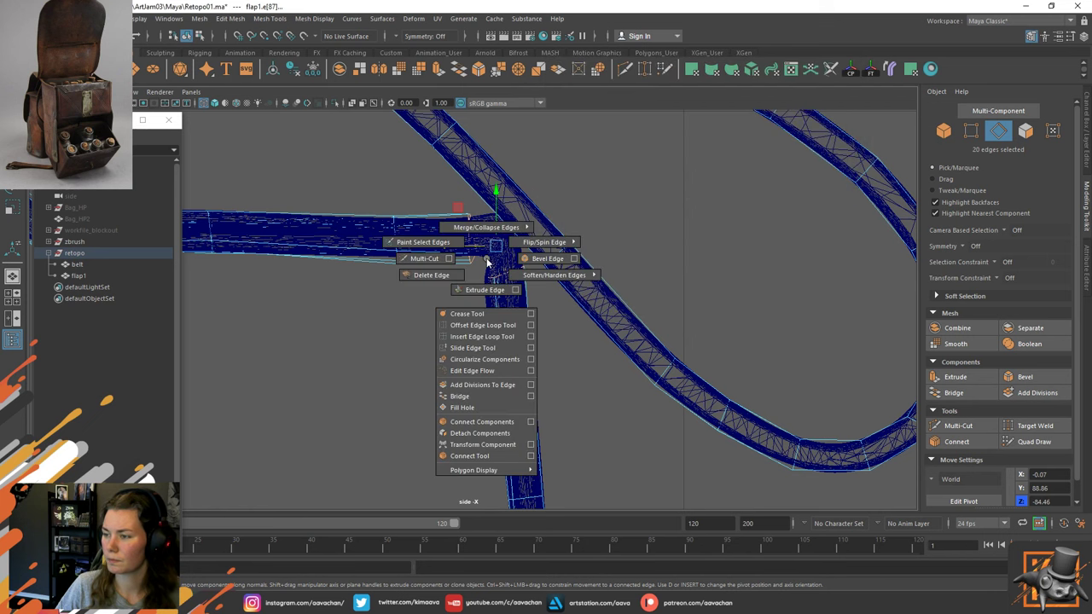
{"action": "left_click", "coordinate": [469, 397]}
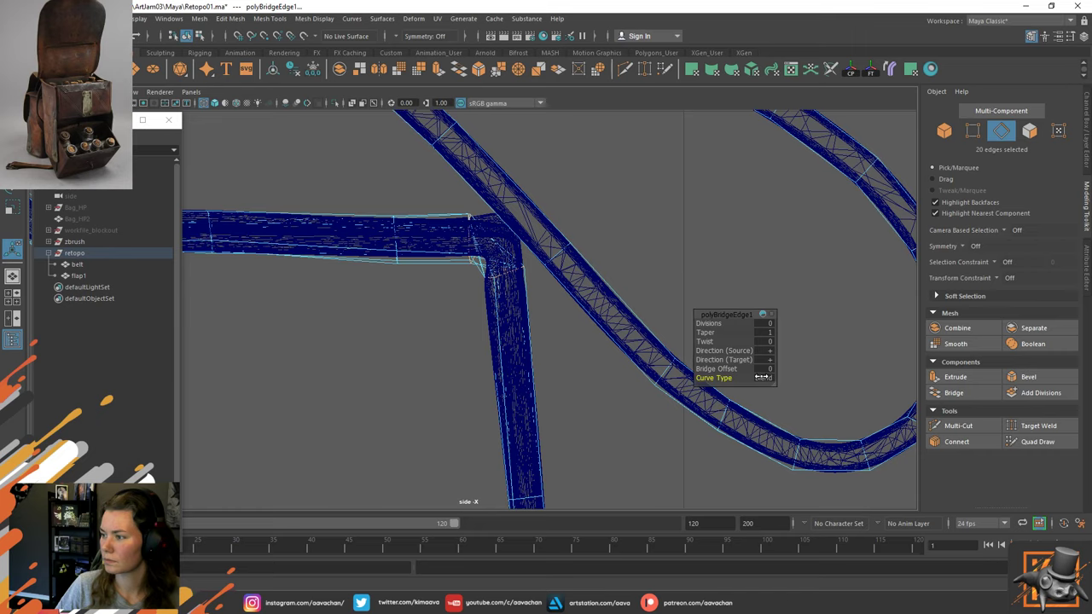
{"action": "left_click_drag", "start_coordinate": [741, 321], "coordinate": [755, 319]}
Undo the division change and examine the bridge in the shaded perspective view with flap1 isolated.
{"action": "key", "text": "space"}
{"action": "mouse_move", "coordinate": [573, 326]}
{"action": "left_mouse_down"}
{"action": "mouse_move", "coordinate": [580, 276]}
{"action": "mouse_move", "coordinate": [480, 241]}
{"action": "mouse_move", "coordinate": [468, 288]}
{"action": "left_mouse_up"}
{"action": "key", "text": "5"}
{"action": "key", "text": "ctrl+z"}
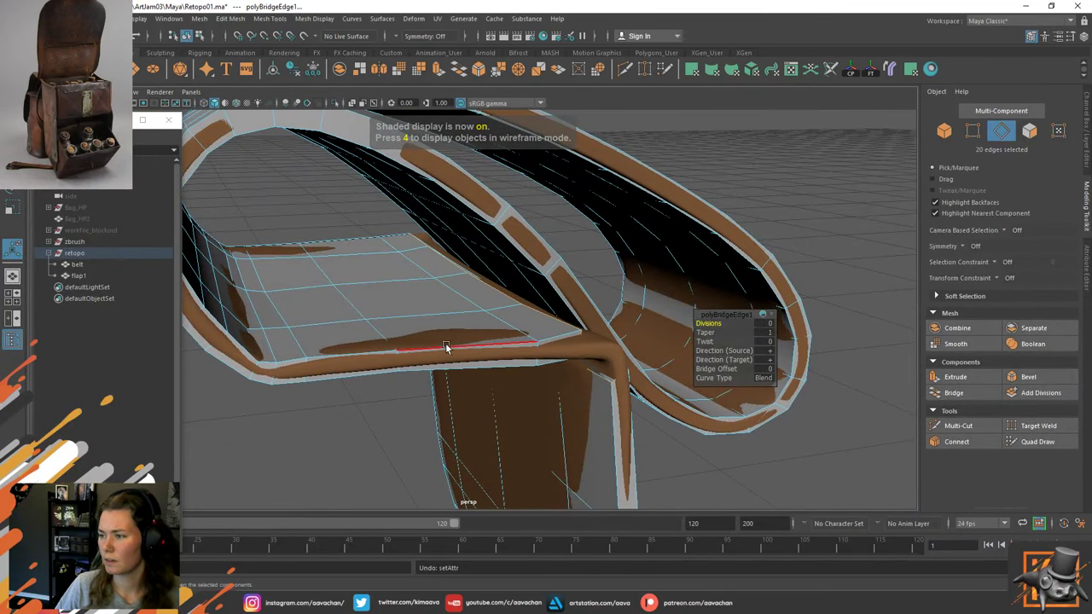
{"action": "left_click_drag", "start_coordinate": [446, 347], "coordinate": [415, 344], "text": "alt"}
{"action": "key", "text": "w"}
{"action": "right_click_drag", "start_coordinate": [377, 291], "coordinate": [456, 228]}
{"action": "key", "text": "ctrl+1"}
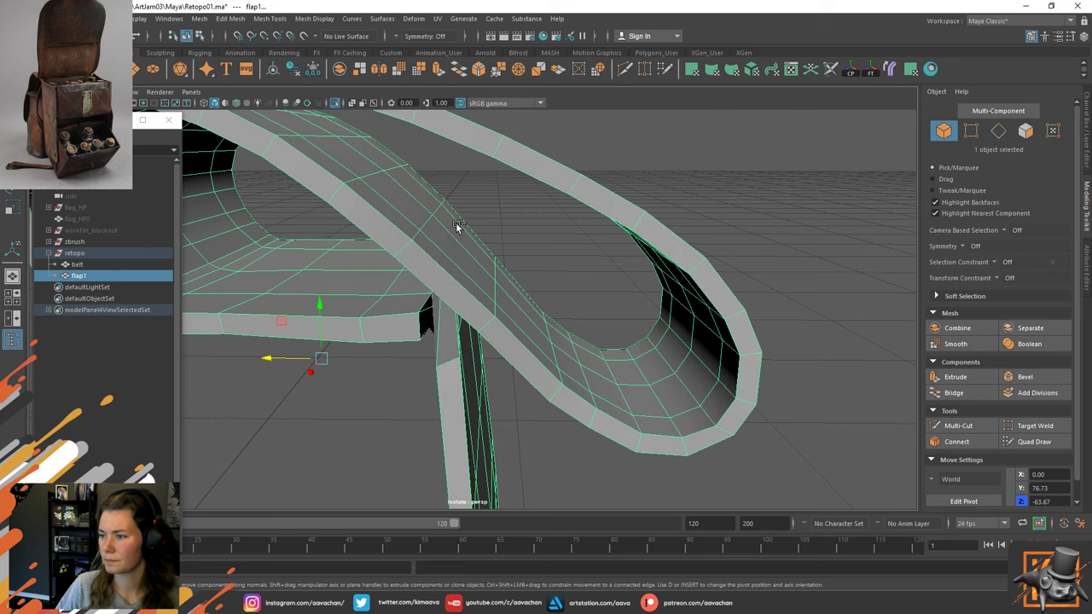
{"action": "key", "text": "ctrl+1"}
{"action": "key", "text": "ctrl+1"}
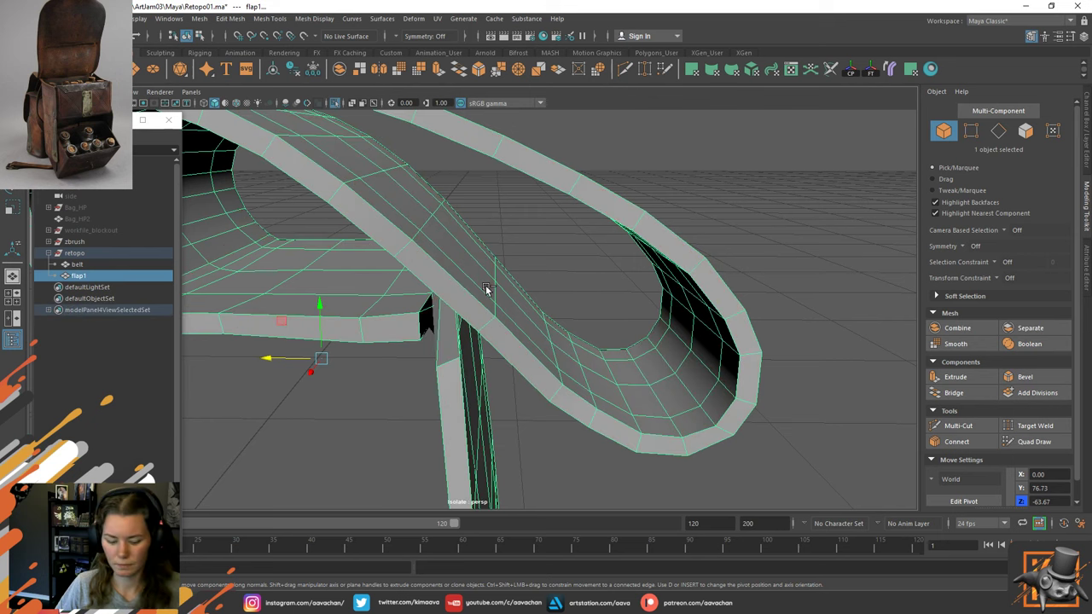
Undo the bridge between flap1's two border loops.
{"action": "key", "text": "ctrl+z"}
{"action": "key", "text": "ctrl+z"}
{"action": "key", "text": "ctrl+z"}
{"action": "key", "text": "ctrl+z"}
{"action": "key", "text": "ctrl+z"}
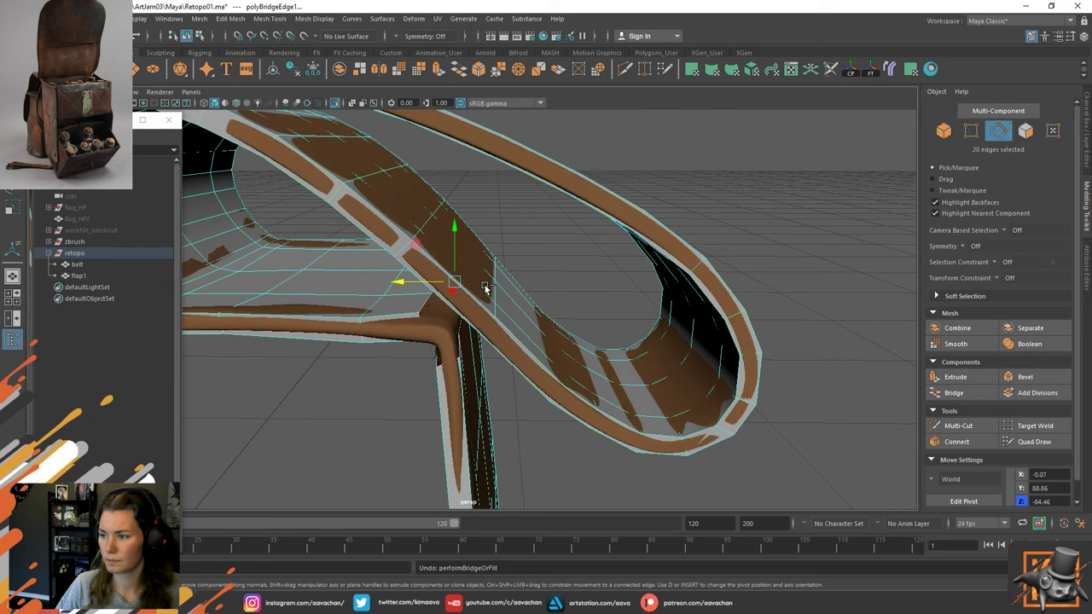
Isolate flap1 in the perspective view and switch it to edge selection at the gap.
{"action": "right_click_drag", "start_coordinate": [324, 288], "coordinate": [416, 231]}
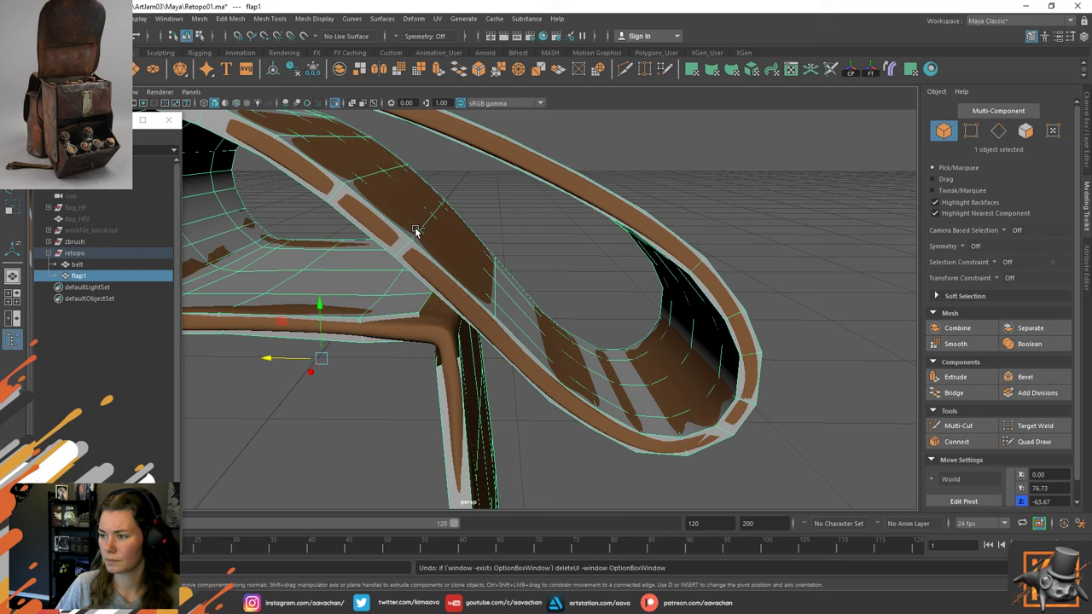
{"action": "key", "text": "ctrl+1"}
{"action": "left_click_drag", "start_coordinate": [415, 232], "coordinate": [463, 300], "text": "alt"}
{"action": "right_click_drag", "start_coordinate": [463, 301], "coordinate": [459, 270]}
Try bridging the horizontal and vertical straps' complete border loops with the isolated mesh and a Linear curve type.
{"action": "double_click", "coordinate": [438, 285]}
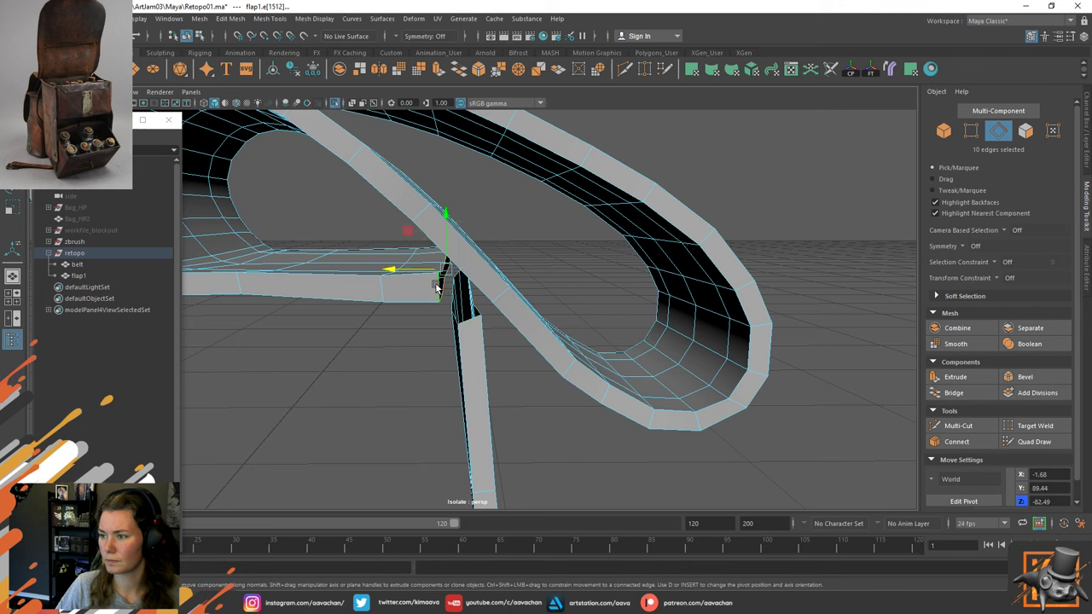
{"action": "right_click", "coordinate": [437, 285], "text": "shift"}
{"action": "right_click_drag", "start_coordinate": [458, 317], "coordinate": [464, 465], "text": "shift"}
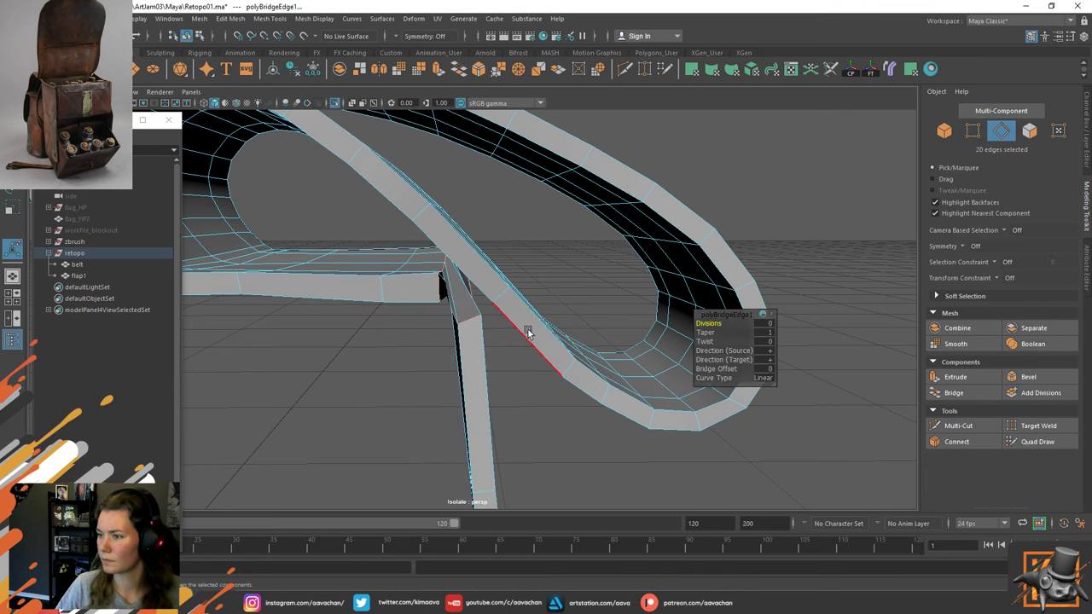
{"action": "left_click_drag", "start_coordinate": [519, 313], "coordinate": [398, 293], "text": "alt"}
Bridge only the two facing side edges across the gap, with curve type Blend and 3 divisions.
{"action": "left_click", "coordinate": [467, 323]}
{"action": "left_click", "coordinate": [466, 323]}
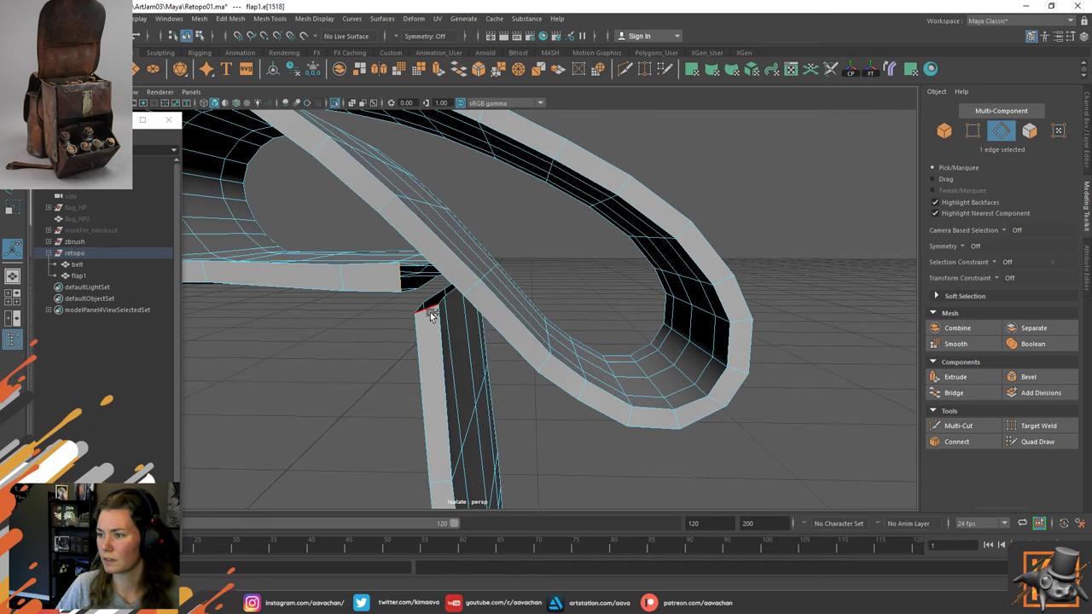
{"action": "right_click_drag", "start_coordinate": [430, 325], "coordinate": [418, 465], "text": "shift"}
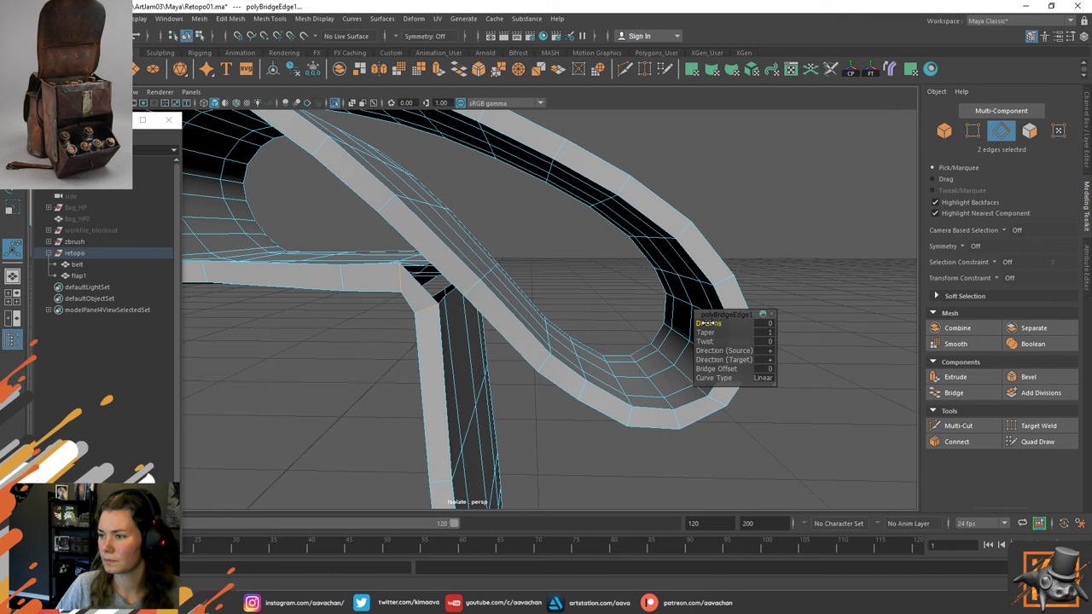
{"action": "left_click_drag", "start_coordinate": [724, 379], "coordinate": [783, 374]}
{"action": "left_click_drag", "start_coordinate": [699, 323], "coordinate": [721, 322]}
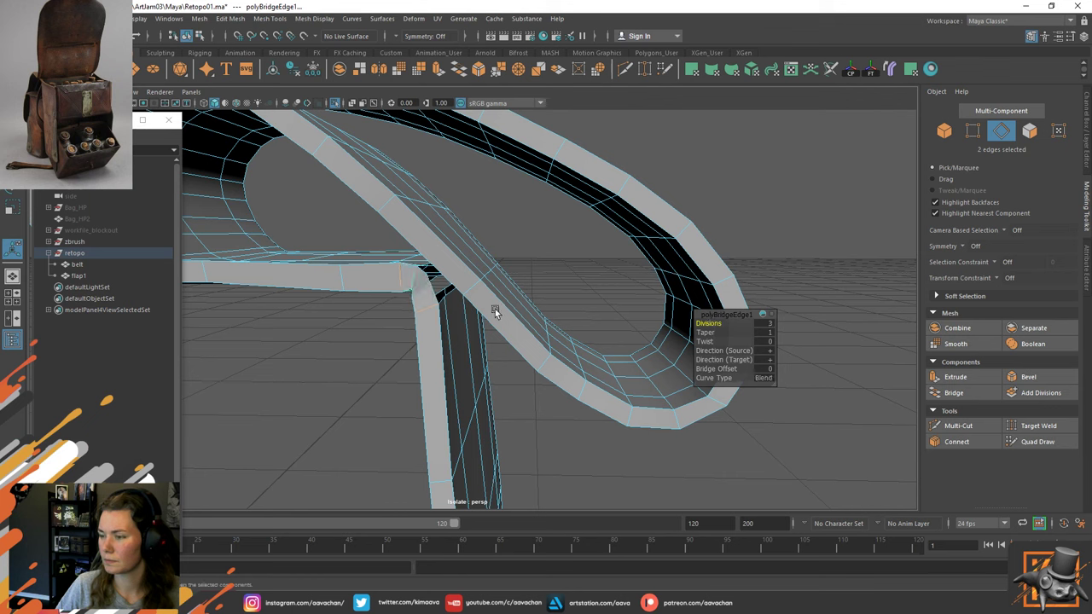
Switch to the side view with the sculpt displayed and nudge the two bridged edges slightly down.
{"action": "key", "text": "space"}
{"action": "left_click_drag", "start_coordinate": [445, 309], "coordinate": [507, 314]}
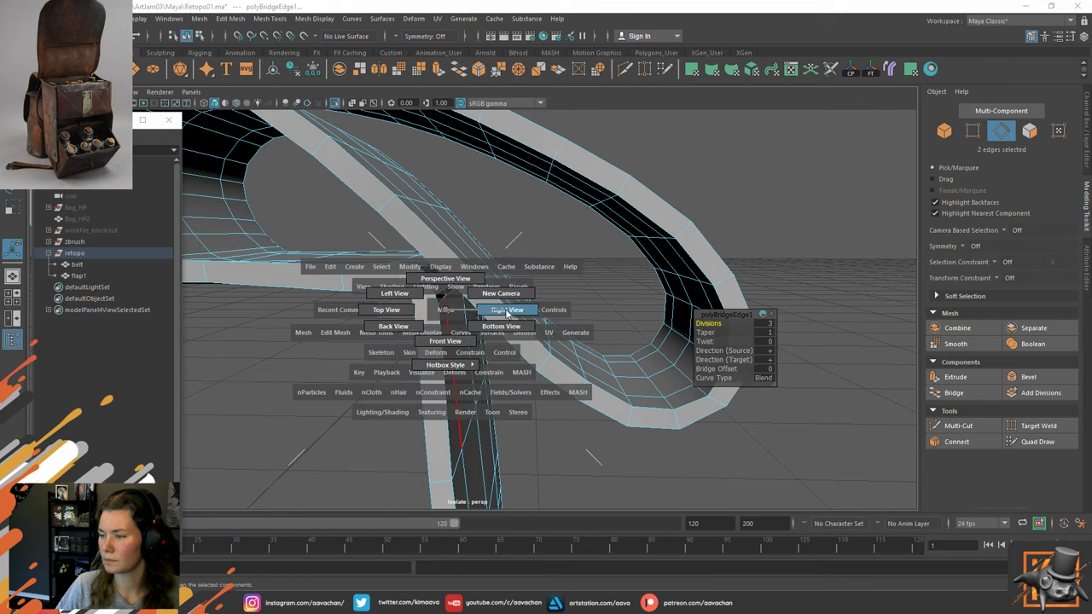
{"action": "left_click_drag", "start_coordinate": [507, 313], "coordinate": [505, 309]}
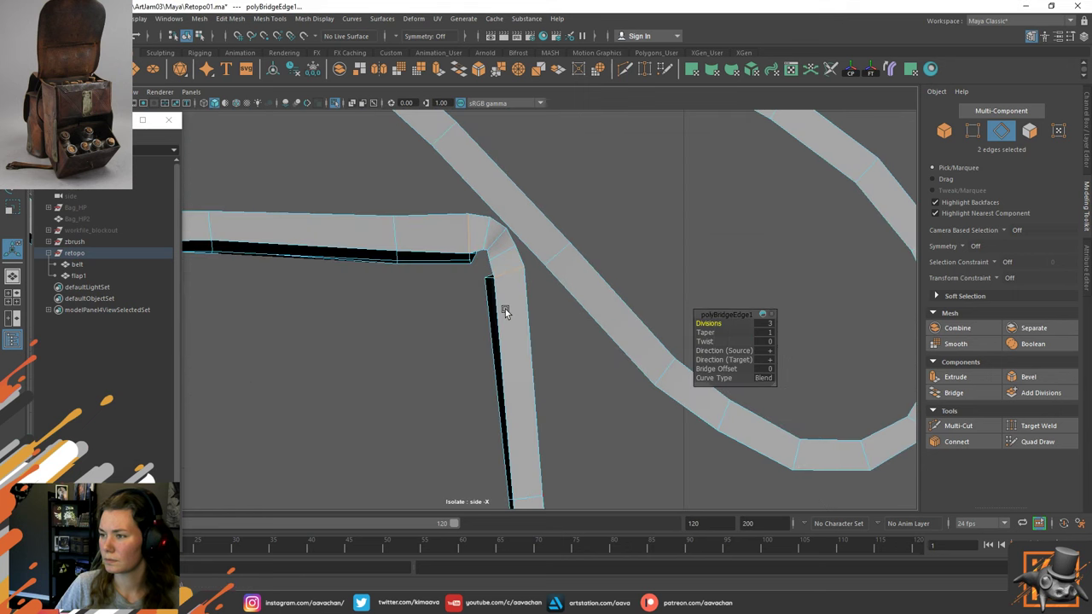
{"action": "key", "text": "6"}
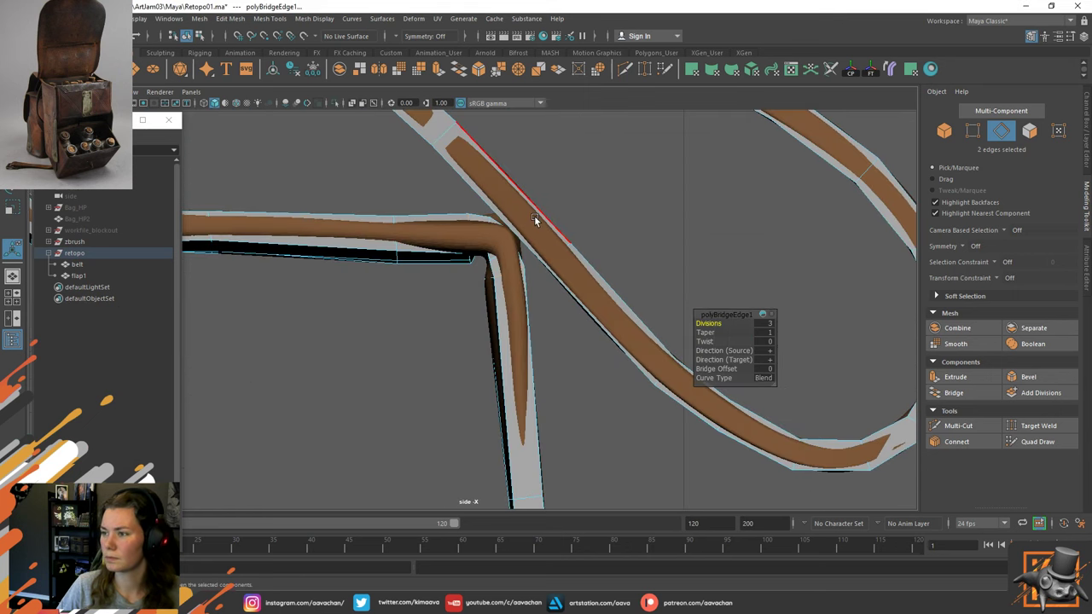
{"action": "key", "text": "w"}
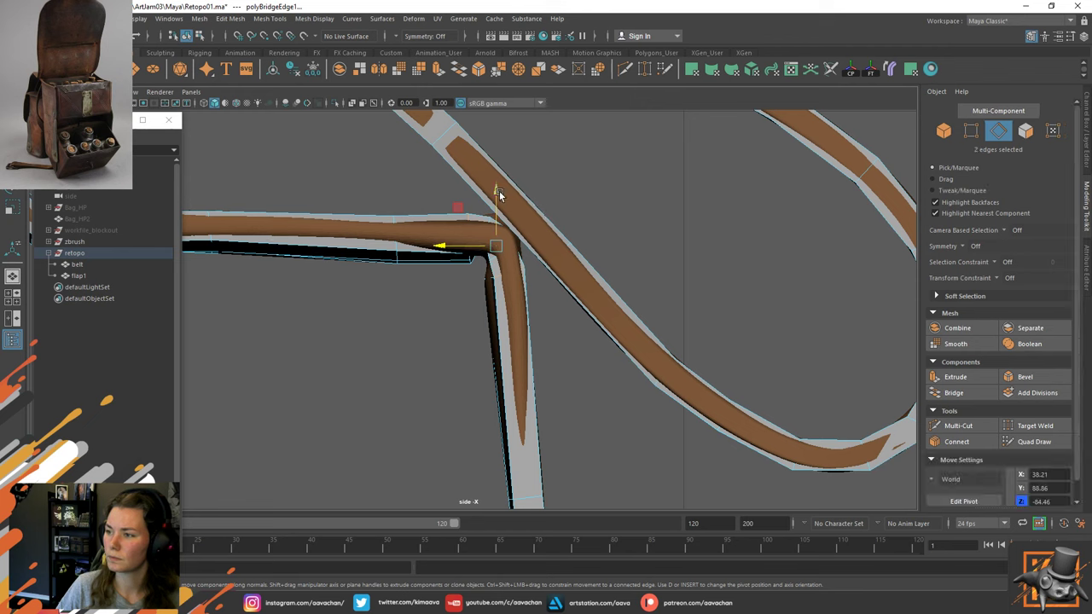
{"action": "left_click_drag", "start_coordinate": [500, 191], "coordinate": [503, 194]}
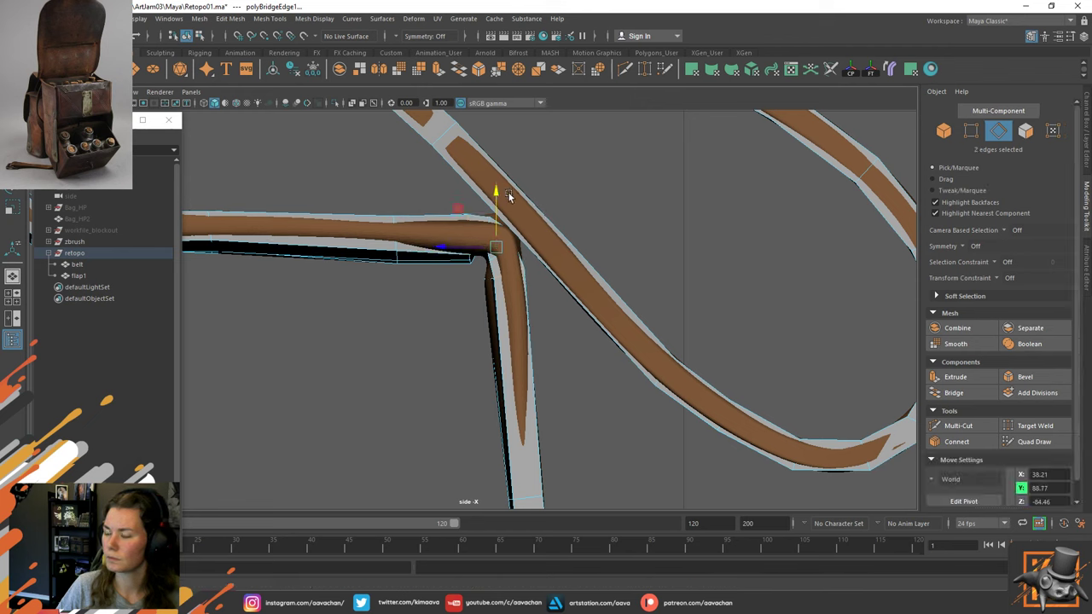
Edit flap1's vertices and move the bridge's outer bend vertices outward to follow the sculpt's corner.
{"action": "right_click_drag", "start_coordinate": [633, 175], "coordinate": [578, 167]}
{"action": "left_click_drag", "start_coordinate": [543, 202], "coordinate": [517, 242]}
{"action": "key", "text": "F8"}
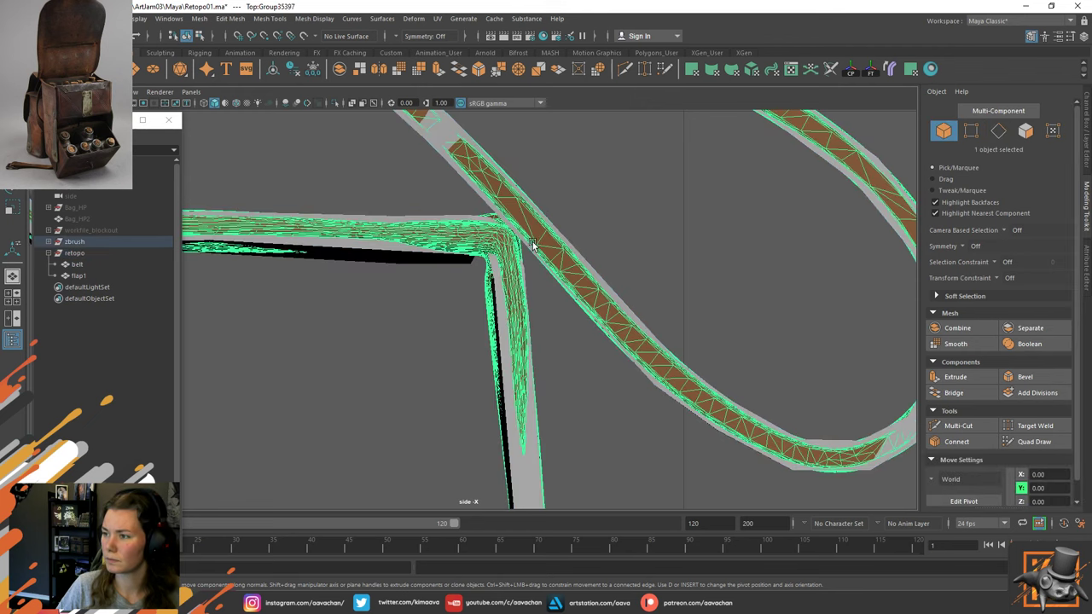
{"action": "left_click", "coordinate": [503, 350]}
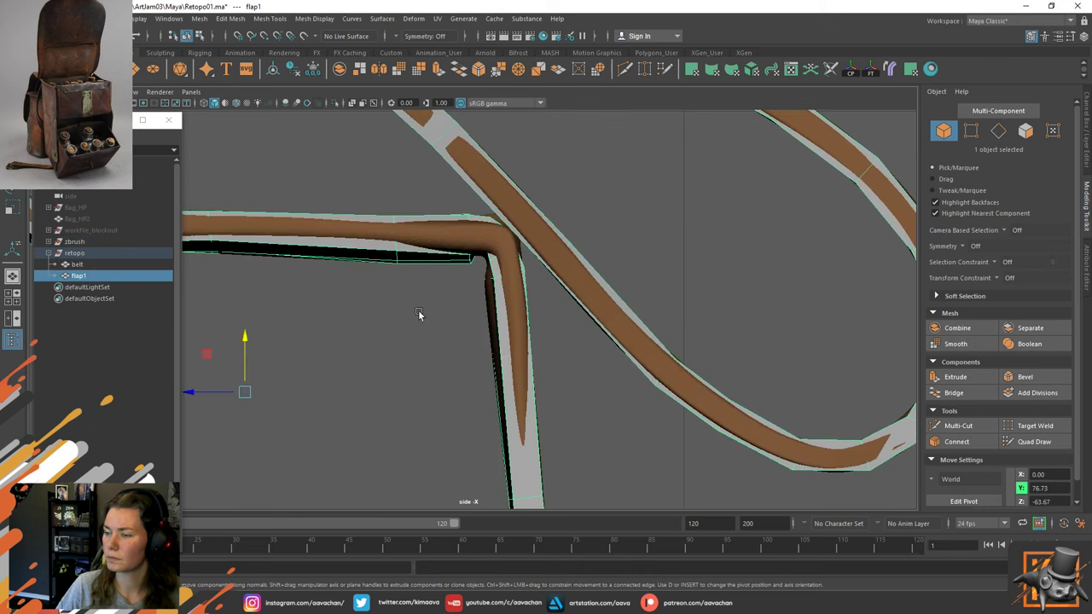
{"action": "right_click_drag", "start_coordinate": [406, 292], "coordinate": [332, 294]}
{"action": "left_click_drag", "start_coordinate": [543, 194], "coordinate": [504, 243]}
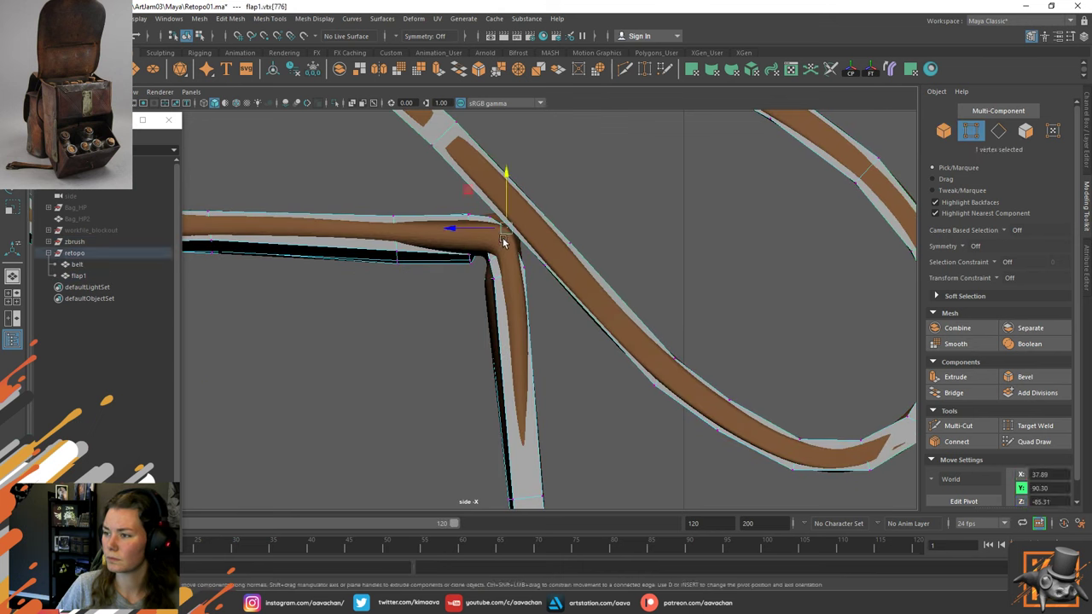
{"action": "left_click_drag", "start_coordinate": [470, 193], "coordinate": [475, 193]}
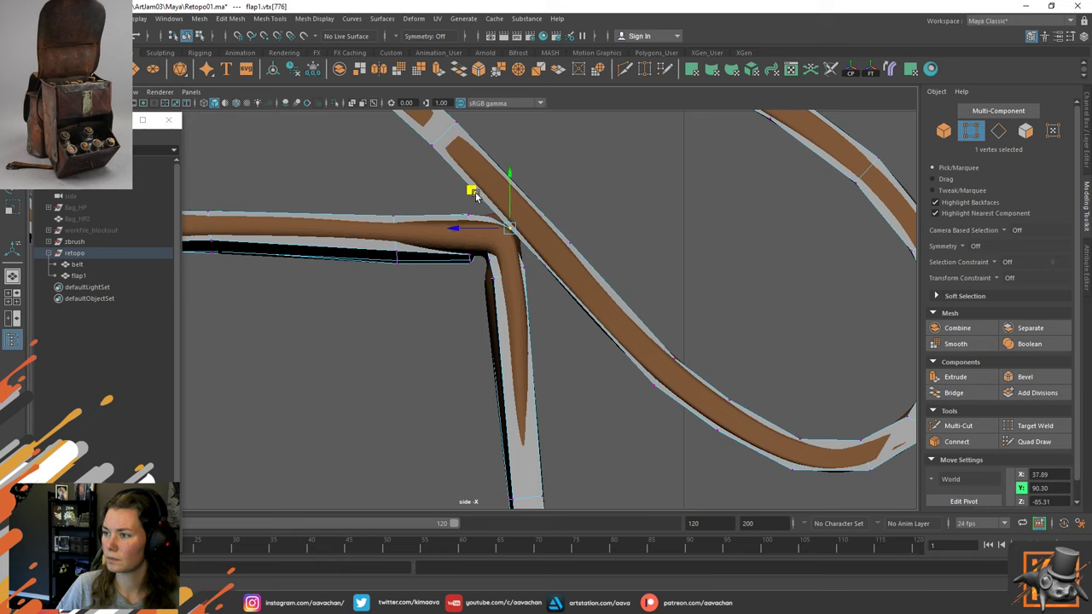
{"action": "middle_click_drag", "start_coordinate": [500, 227], "coordinate": [507, 244]}
{"action": "key", "text": "d"}
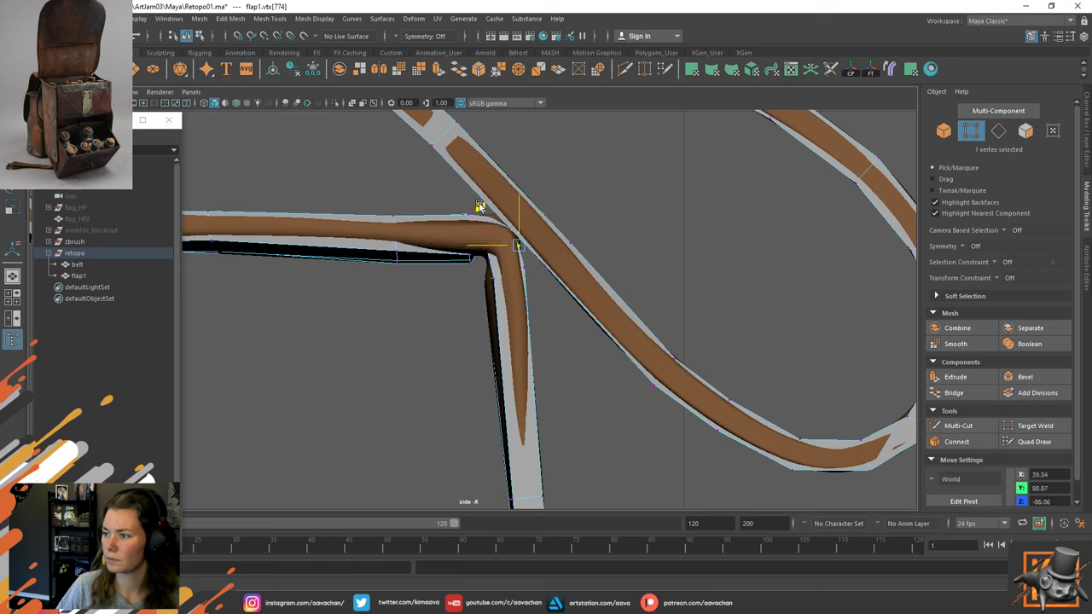
Reposition the bridge's inner bend vertices one by one along the sculpt's inner corner, using the wireframe display.
{"action": "left_click", "coordinate": [494, 260], "text": "shift"}
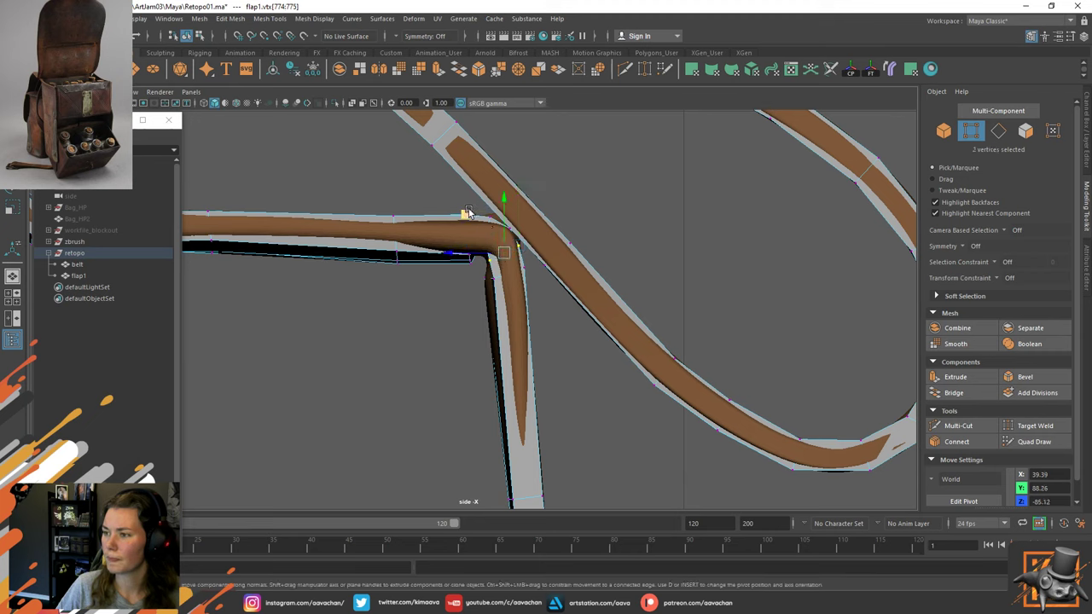
{"action": "left_click_drag", "start_coordinate": [467, 212], "coordinate": [486, 207]}
{"action": "left_click", "coordinate": [487, 247]}
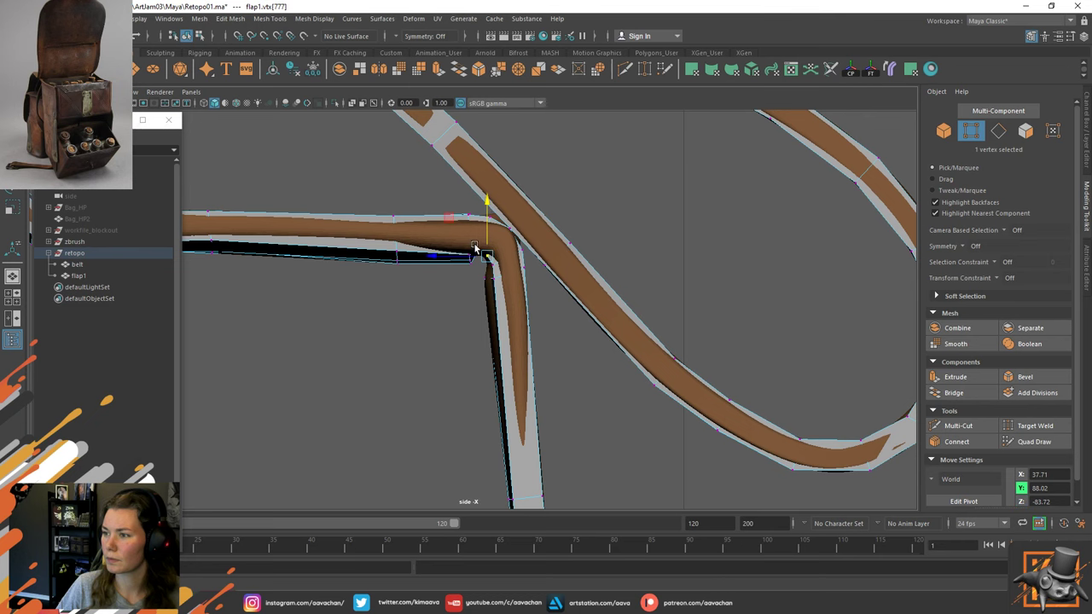
{"action": "key", "text": "4"}
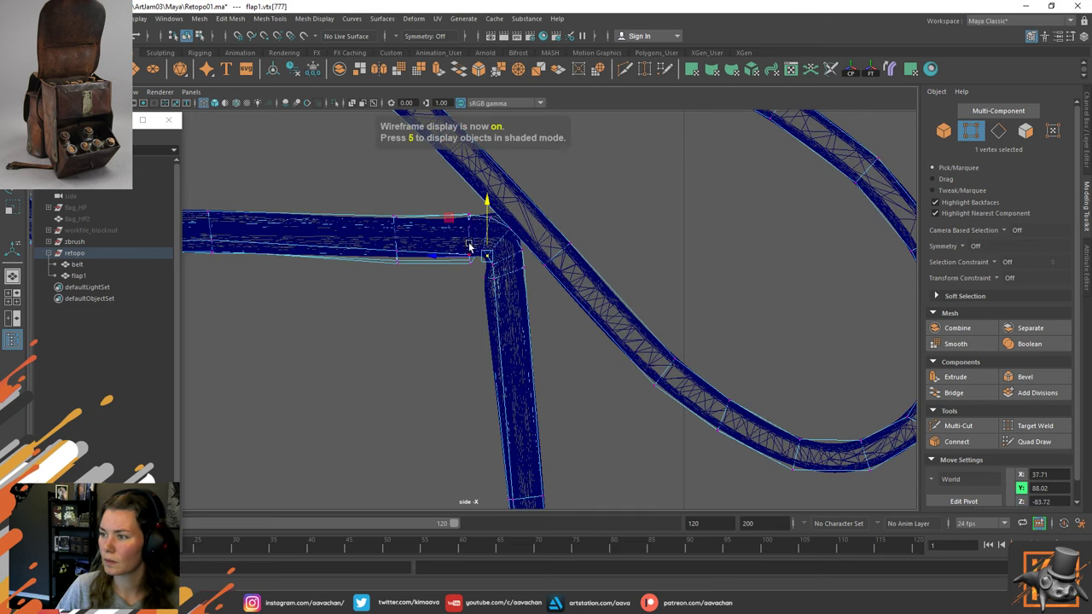
{"action": "scroll", "coordinate": [475, 304], "scroll_direction": "up", "scroll_amount": 3}
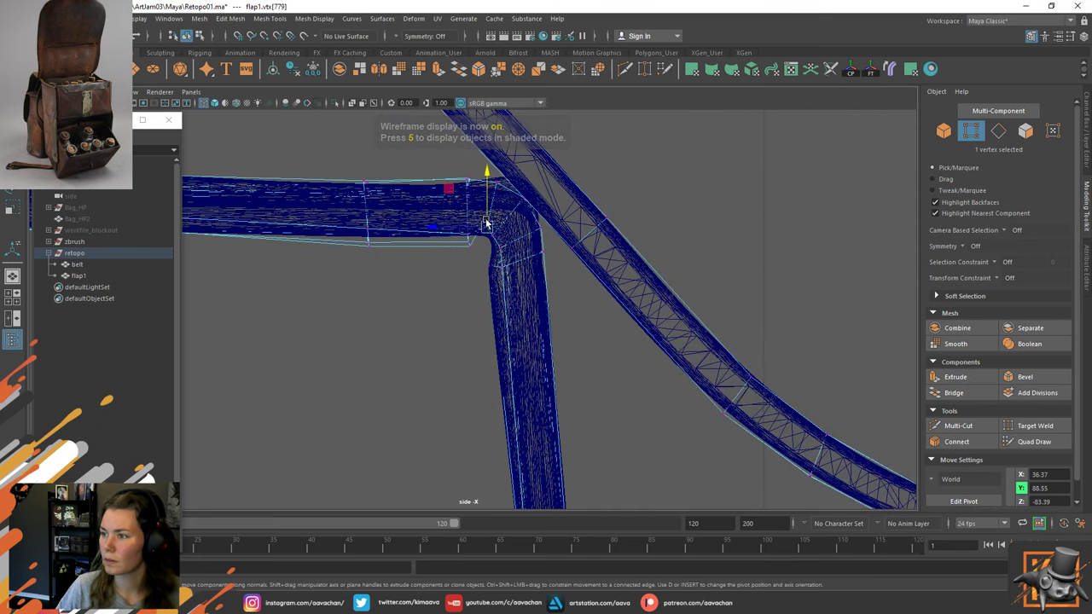
{"action": "left_click", "coordinate": [485, 183]}
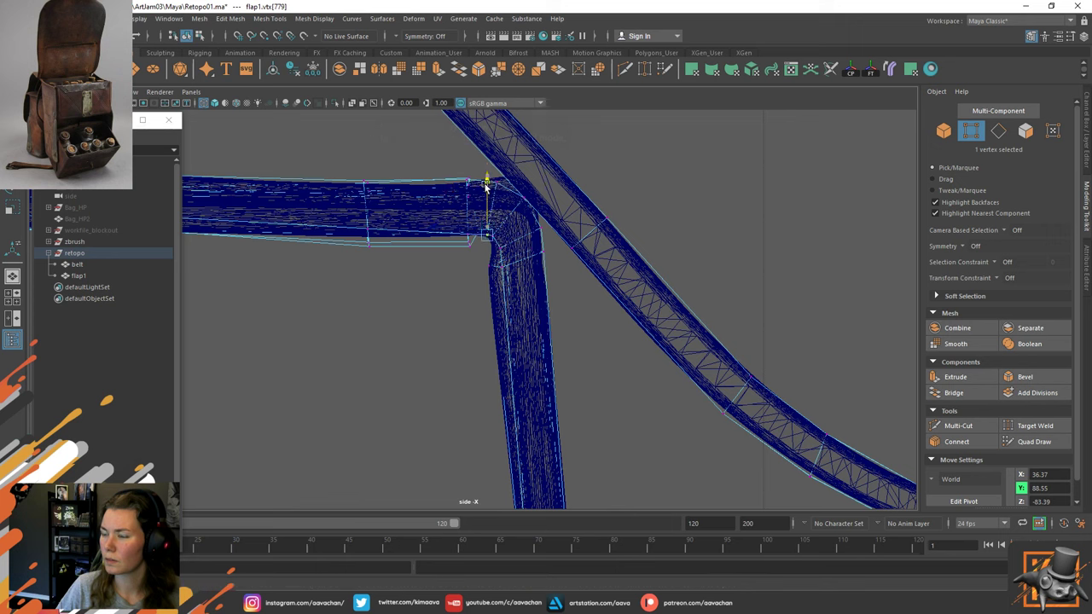
{"action": "left_click", "coordinate": [504, 237]}
{"action": "left_click_drag", "start_coordinate": [454, 199], "coordinate": [457, 205]}
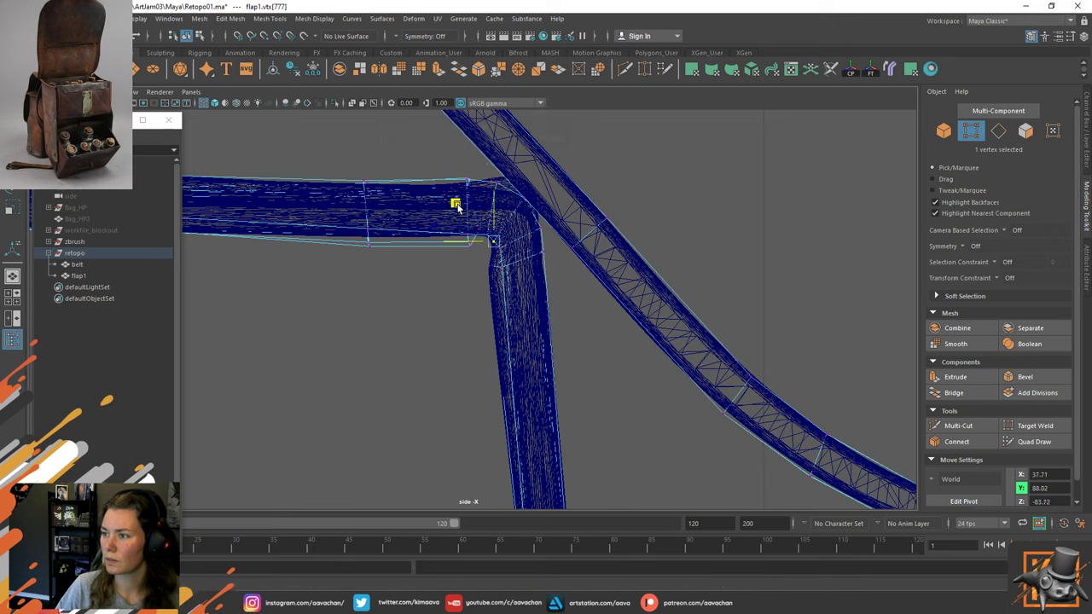
{"action": "left_click", "coordinate": [507, 248]}
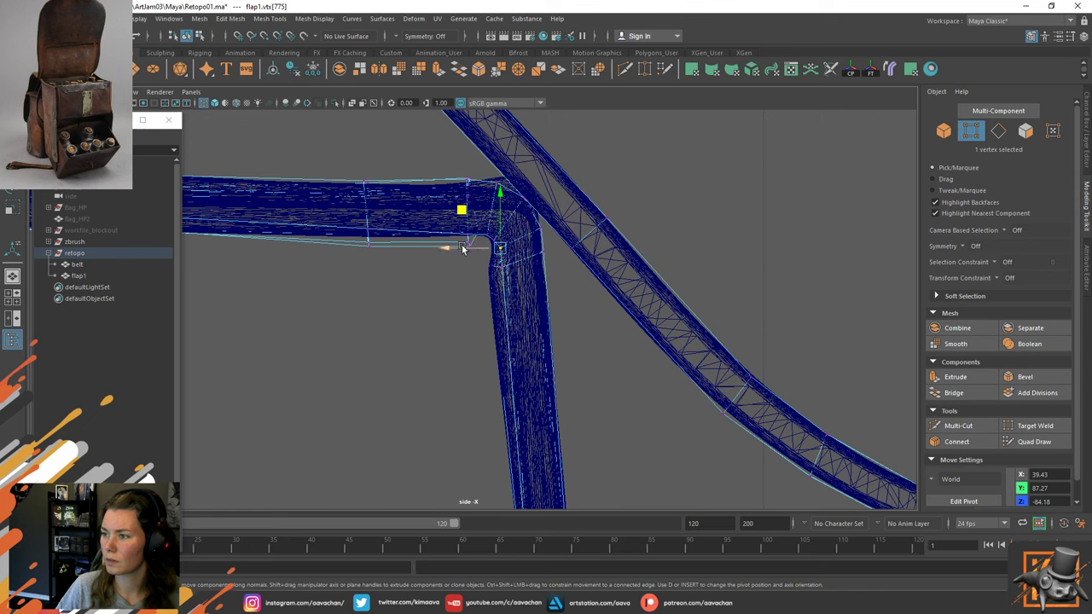
{"action": "left_click_drag", "start_coordinate": [463, 249], "coordinate": [456, 247]}
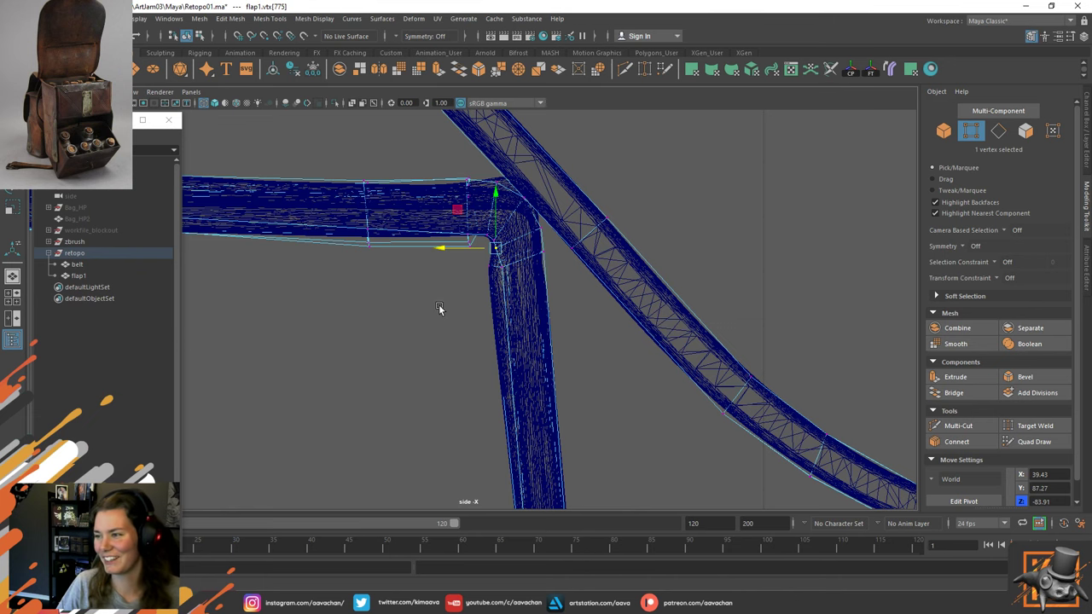
Return to the perspective view of the bend.
{"action": "middle_click_drag", "start_coordinate": [440, 309], "coordinate": [405, 336], "text": "alt"}
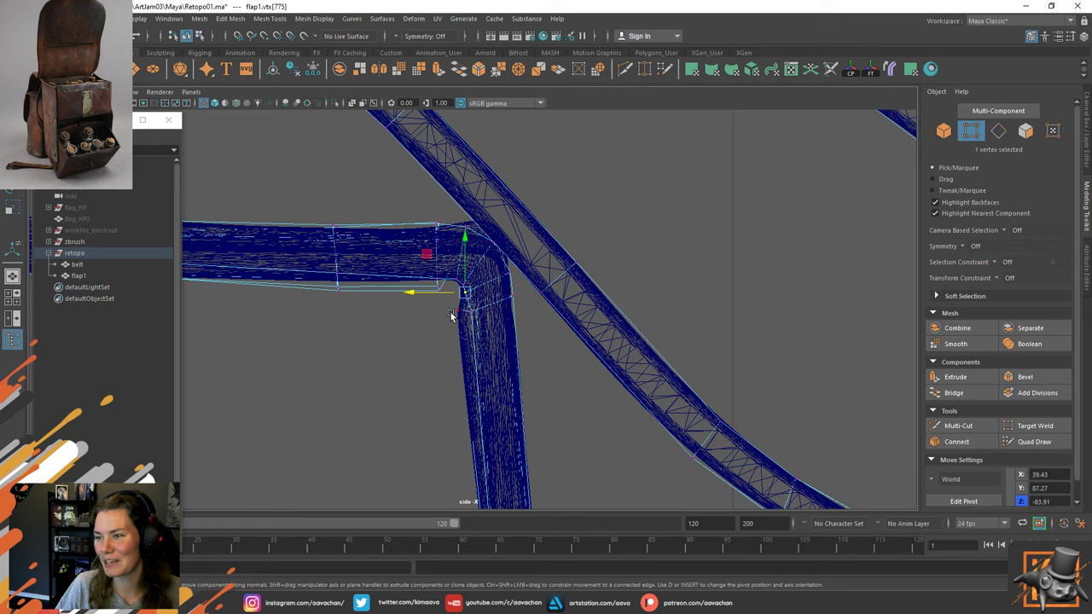
{"action": "key", "text": "space"}
{"action": "left_click_drag", "start_coordinate": [369, 296], "coordinate": [370, 239]}
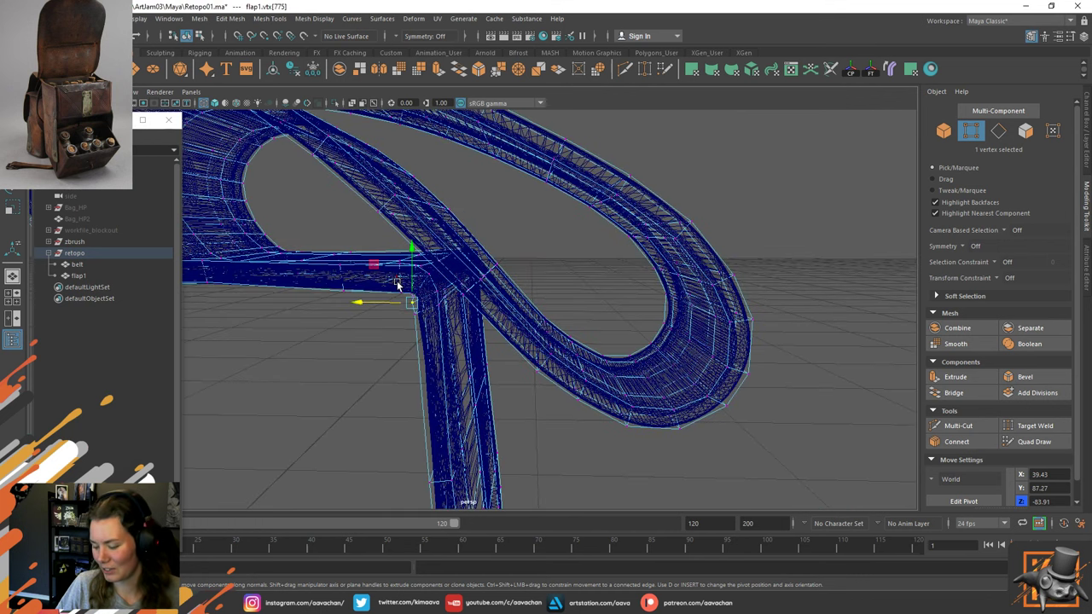
Restore the shaded display and nudge the vertex on the underside of flap1's bend slightly along the vertical axis.
{"action": "key", "text": "5"}
{"action": "mouse_move", "coordinate": [405, 278]}
{"action": "left_mouse_down", "text": "alt"}
{"action": "mouse_move", "coordinate": [436, 298]}
{"action": "mouse_move", "coordinate": [433, 267]}
{"action": "mouse_move", "coordinate": [446, 251]}
{"action": "left_mouse_up", "text": "alt"}
{"action": "left_click", "coordinate": [477, 200]}
{"action": "left_click_drag", "start_coordinate": [479, 163], "coordinate": [479, 160]}
{"action": "left_click_drag", "start_coordinate": [536, 211], "coordinate": [505, 237], "text": "alt"}
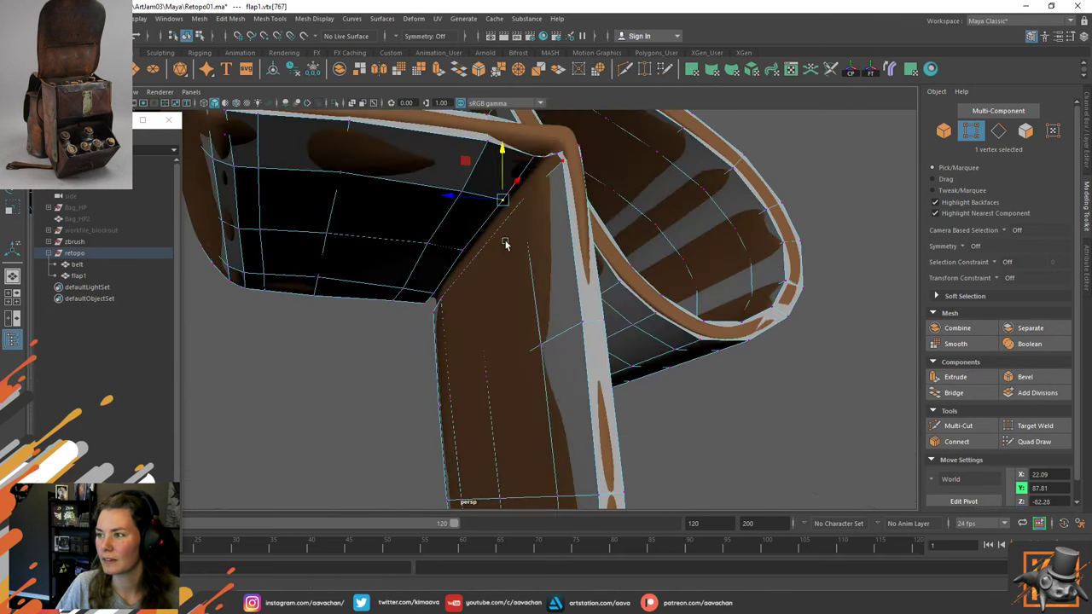
{"action": "right_click_drag", "start_coordinate": [568, 200], "coordinate": [626, 173]}
{"action": "left_click_drag", "start_coordinate": [575, 147], "coordinate": [553, 205], "text": "alt"}
{"action": "left_click_drag", "start_coordinate": [553, 165], "coordinate": [515, 177], "text": "alt"}
{"action": "middle_click_drag", "start_coordinate": [546, 137], "coordinate": [587, 215], "text": "alt"}
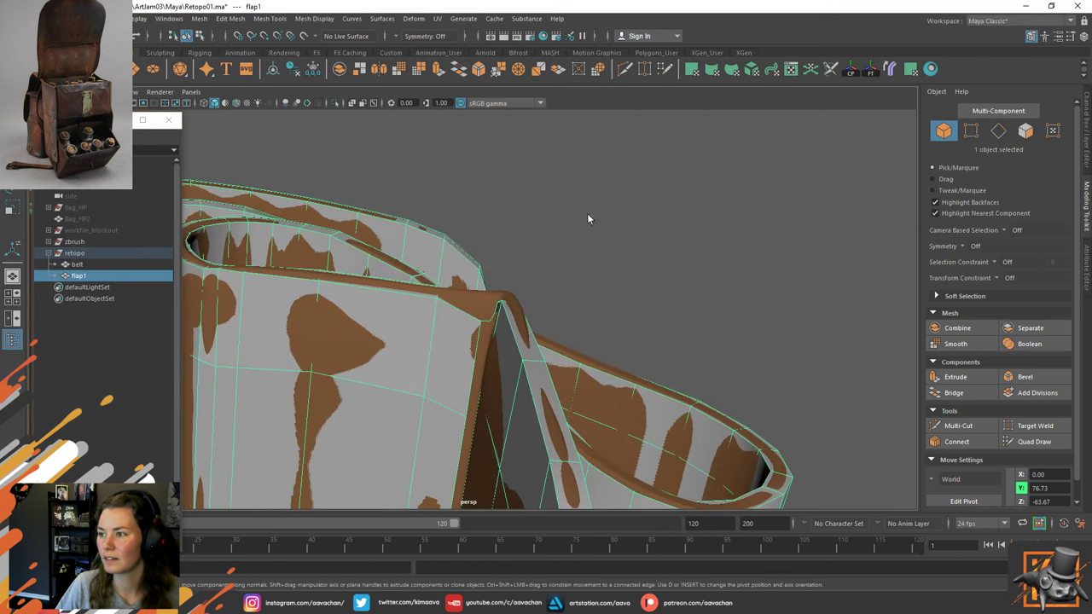
{"action": "right_click_drag", "start_coordinate": [588, 224], "coordinate": [534, 232]}
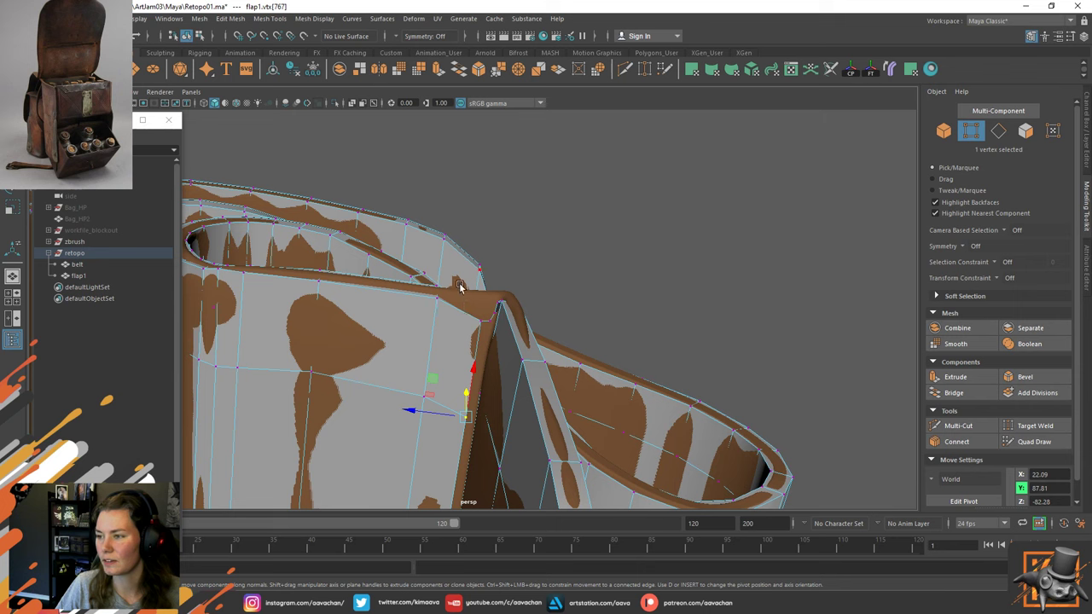
{"action": "key", "text": "ctrl+1"}
{"action": "key", "text": "ctrl+1"}
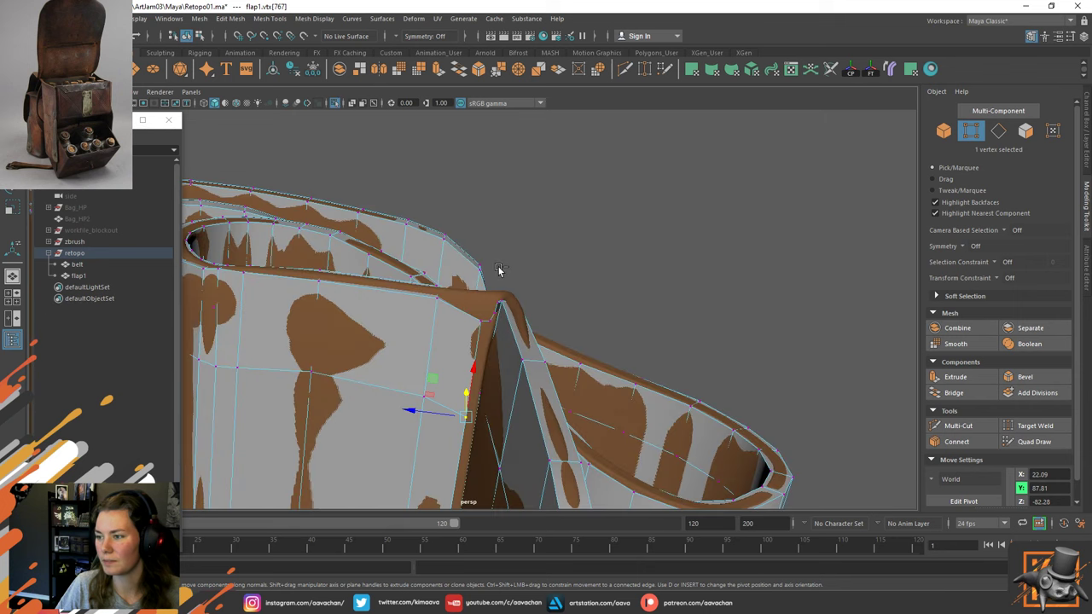
Edit flap1's edges and move the bridge's upper side edges outward along X toward the sculpt's border.
{"action": "key", "text": "F10"}
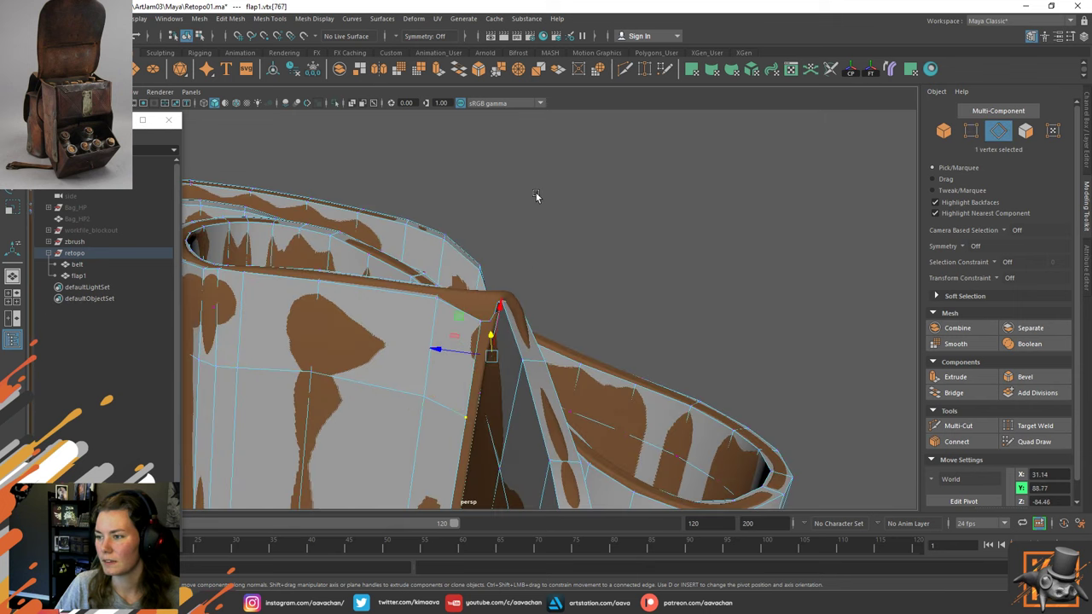
{"action": "left_click", "coordinate": [480, 316]}
{"action": "left_click_drag", "start_coordinate": [536, 257], "coordinate": [564, 431], "text": "alt"}
{"action": "middle_click_drag", "start_coordinate": [564, 435], "coordinate": [511, 313], "text": "alt"}
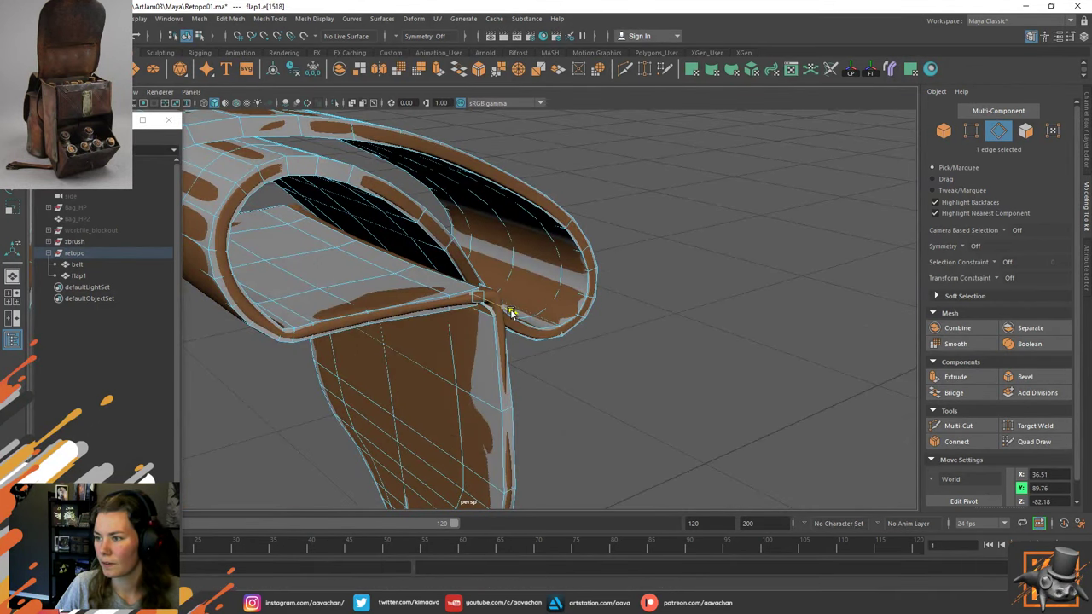
{"action": "key", "text": "w"}
{"action": "mouse_move", "coordinate": [512, 312]}
{"action": "left_mouse_down", "text": "alt"}
{"action": "mouse_move", "coordinate": [580, 378]}
{"action": "mouse_move", "coordinate": [491, 311]}
{"action": "left_mouse_up", "text": "alt"}
{"action": "left_click", "coordinate": [497, 287]}
{"action": "left_click", "coordinate": [491, 318]}
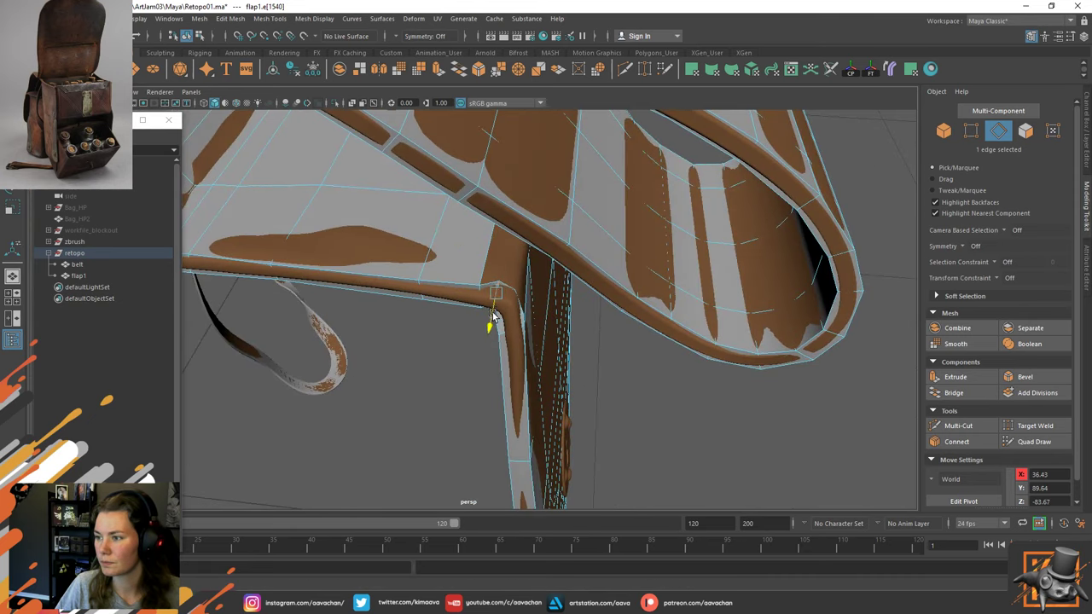
Clear the loop selection and move the bridge's remaining side edges around the corner outward along X, checking them in wireframe.
{"action": "double_click", "coordinate": [509, 303]}
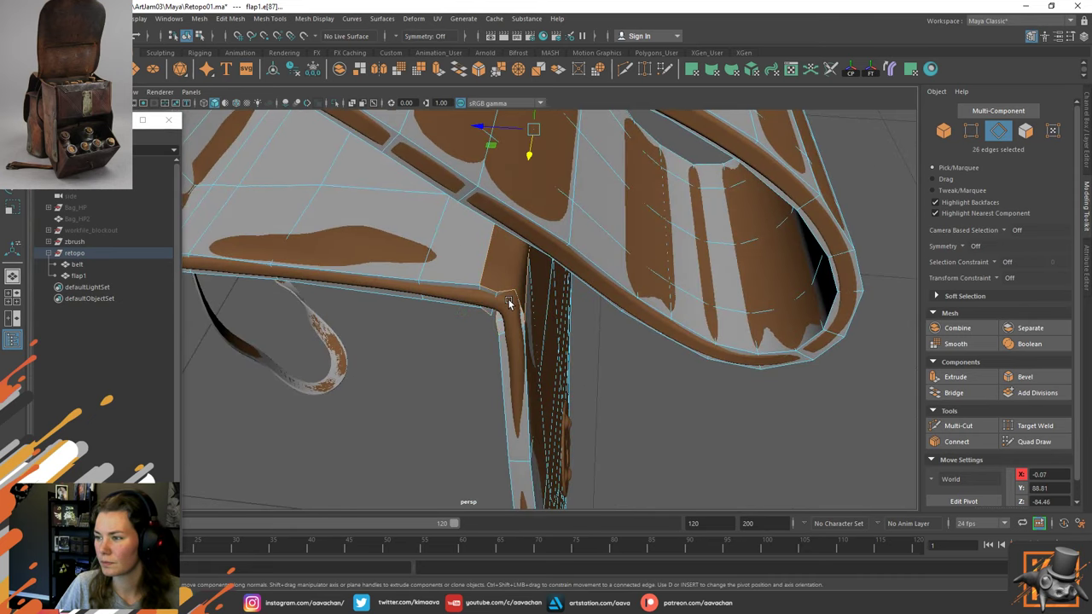
{"action": "key", "text": "ctrl+Delete"}
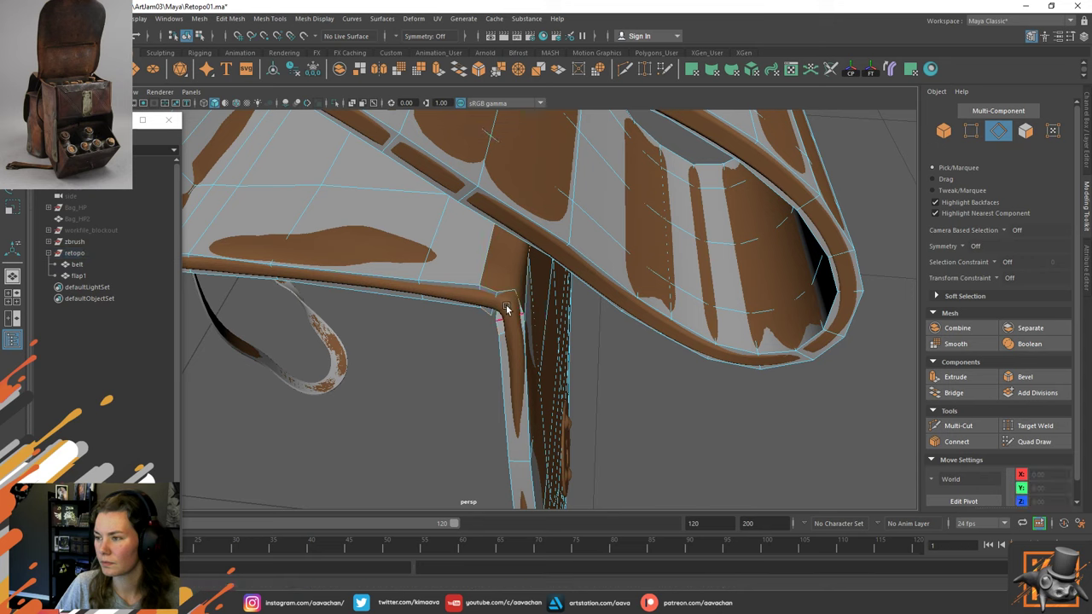
{"action": "left_click", "coordinate": [504, 307]}
{"action": "key", "text": "4"}
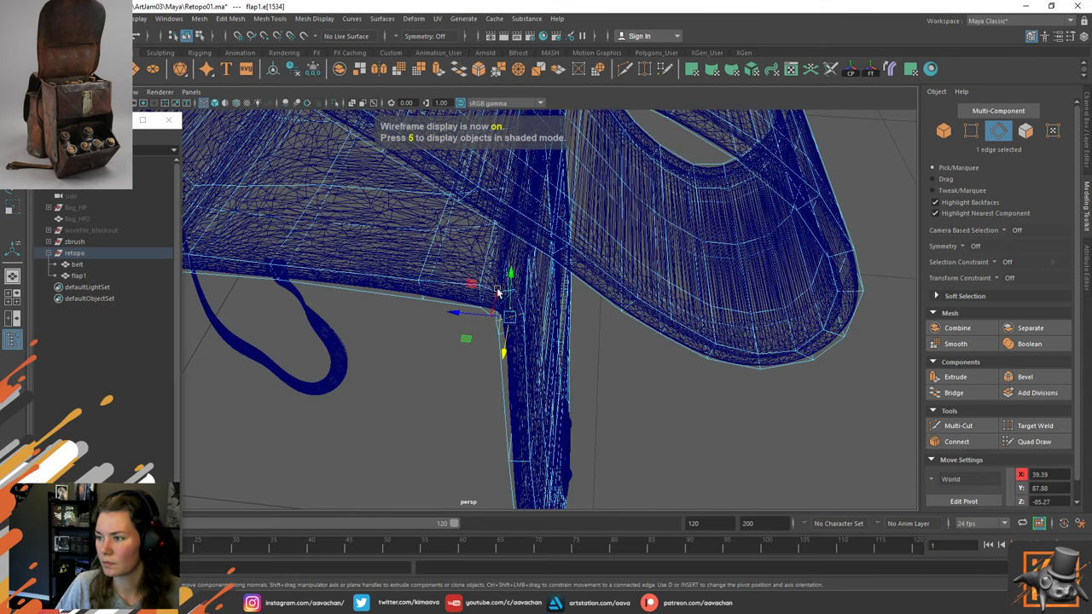
{"action": "left_click", "coordinate": [503, 307]}
{"action": "key", "text": "5"}
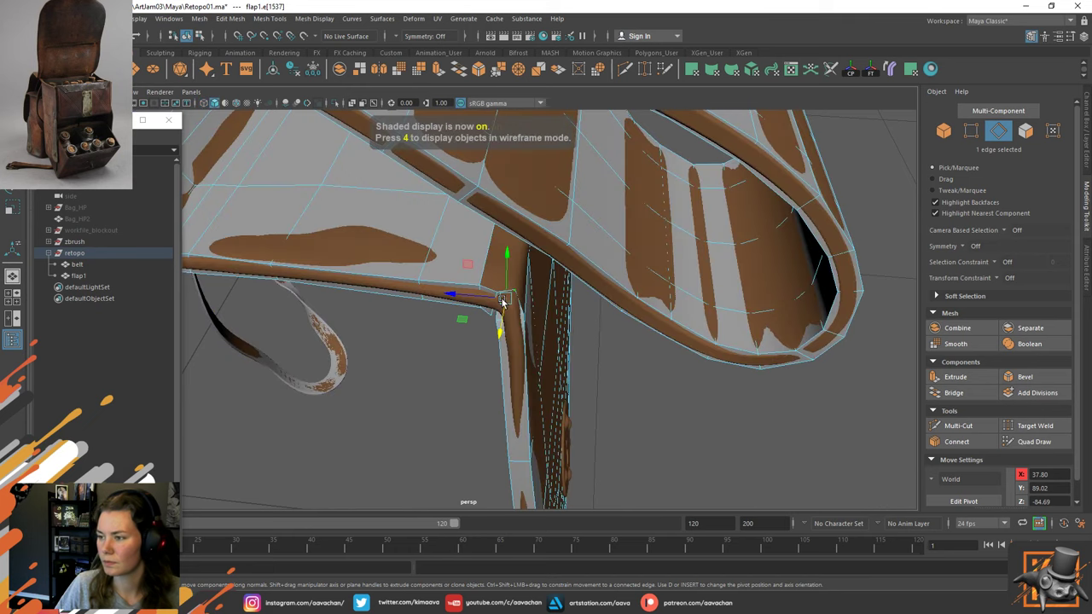
{"action": "middle_click_drag", "start_coordinate": [501, 333], "coordinate": [496, 344]}
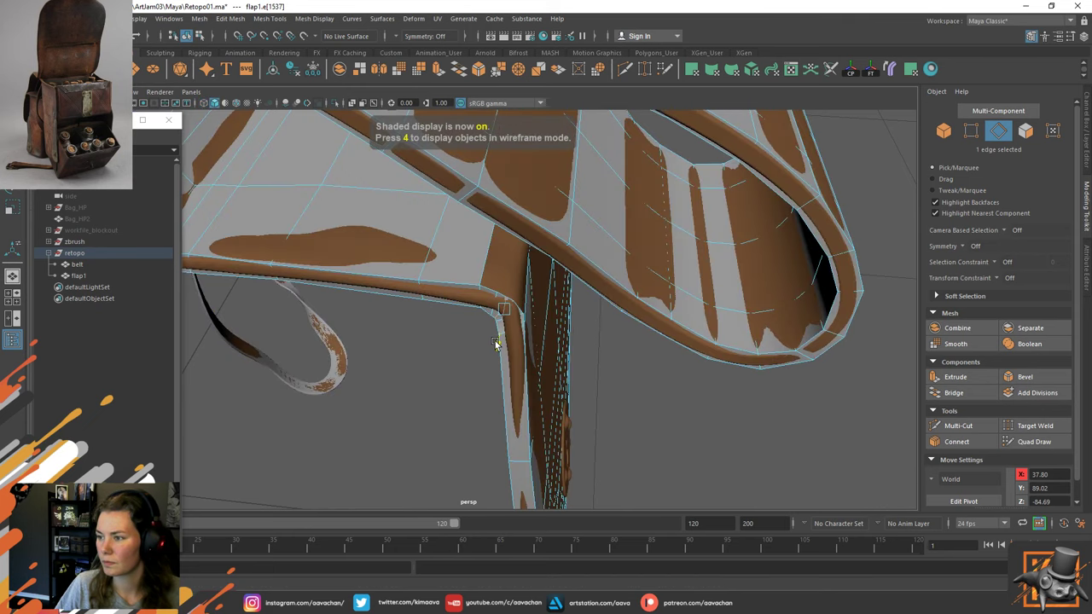
{"action": "left_click_drag", "start_coordinate": [496, 344], "coordinate": [543, 296]}
{"action": "left_click", "coordinate": [516, 317]}
{"action": "right_click_drag", "start_coordinate": [543, 296], "coordinate": [558, 359], "text": "alt"}
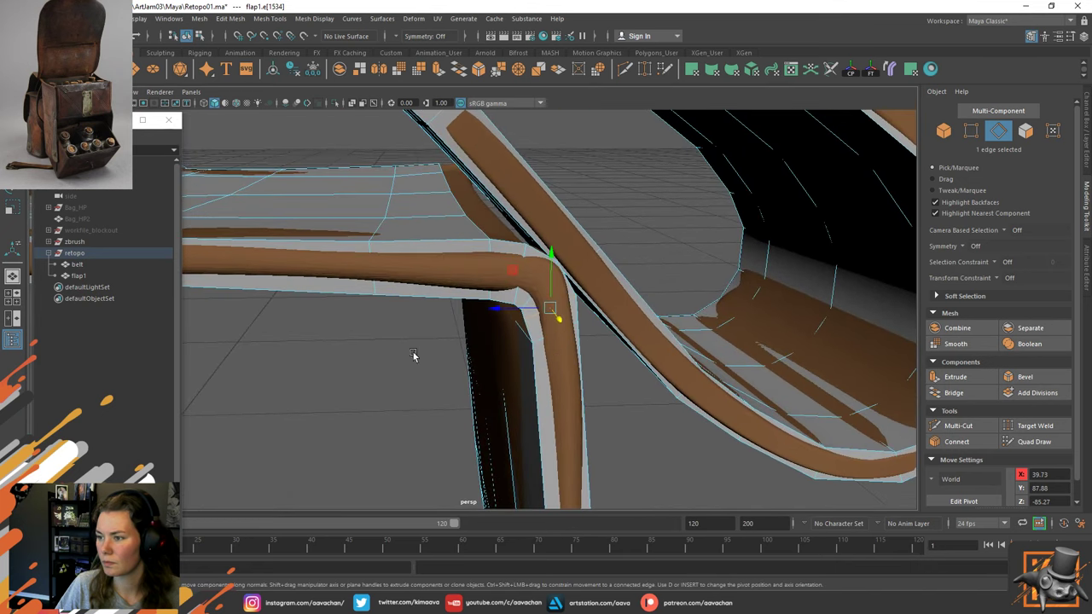
Edit the vertices and reposition those at the bend's inner corner one by one to follow the sculpt.
{"action": "right_click_drag", "start_coordinate": [426, 351], "coordinate": [369, 292]}
{"action": "left_click", "coordinate": [516, 305]}
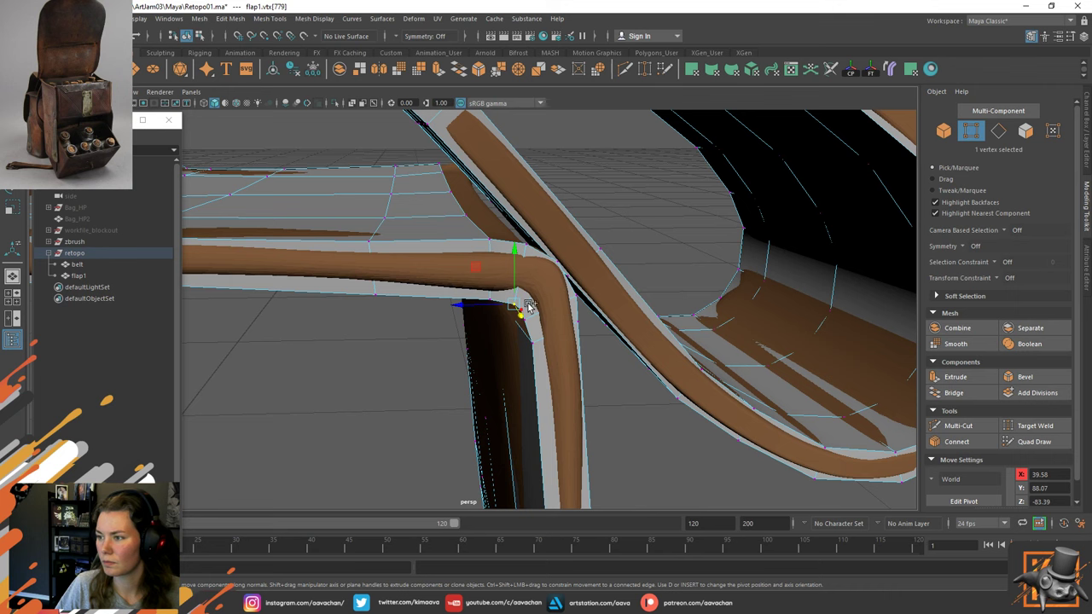
{"action": "left_click", "coordinate": [527, 306], "text": "shift"}
{"action": "right_click_drag", "start_coordinate": [530, 305], "coordinate": [530, 214], "text": "shift"}
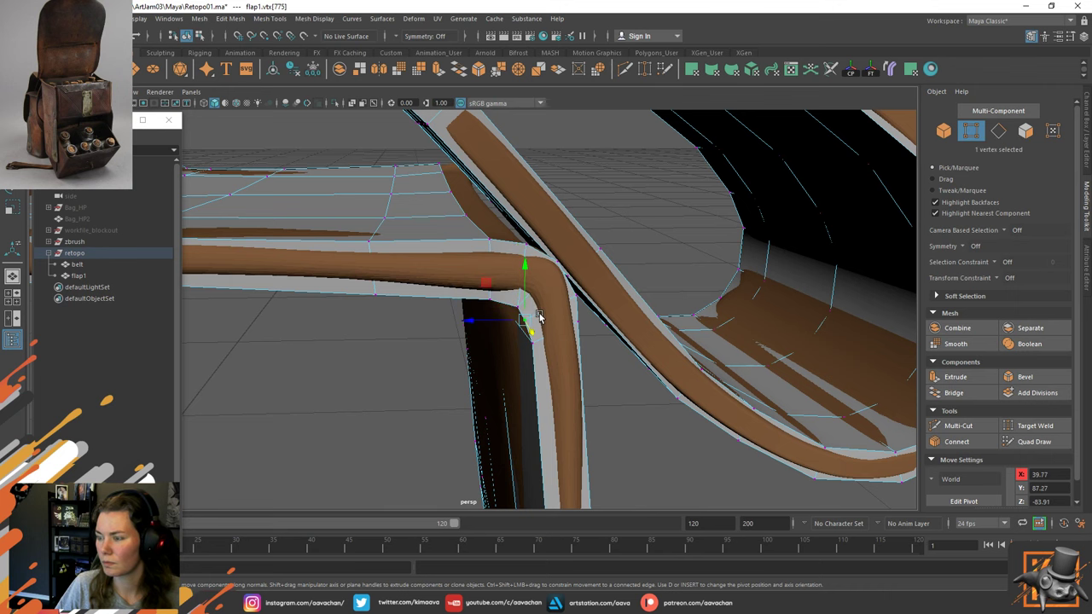
{"action": "left_click_drag", "start_coordinate": [561, 331], "coordinate": [484, 284], "text": "alt"}
{"action": "left_click", "coordinate": [520, 316]}
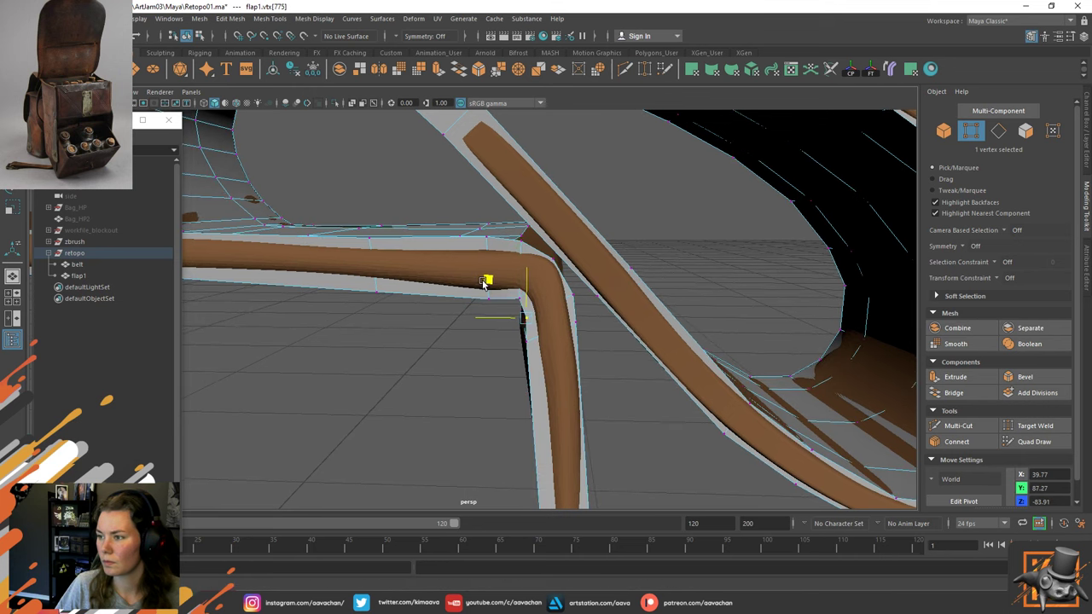
{"action": "left_click", "coordinate": [486, 295]}
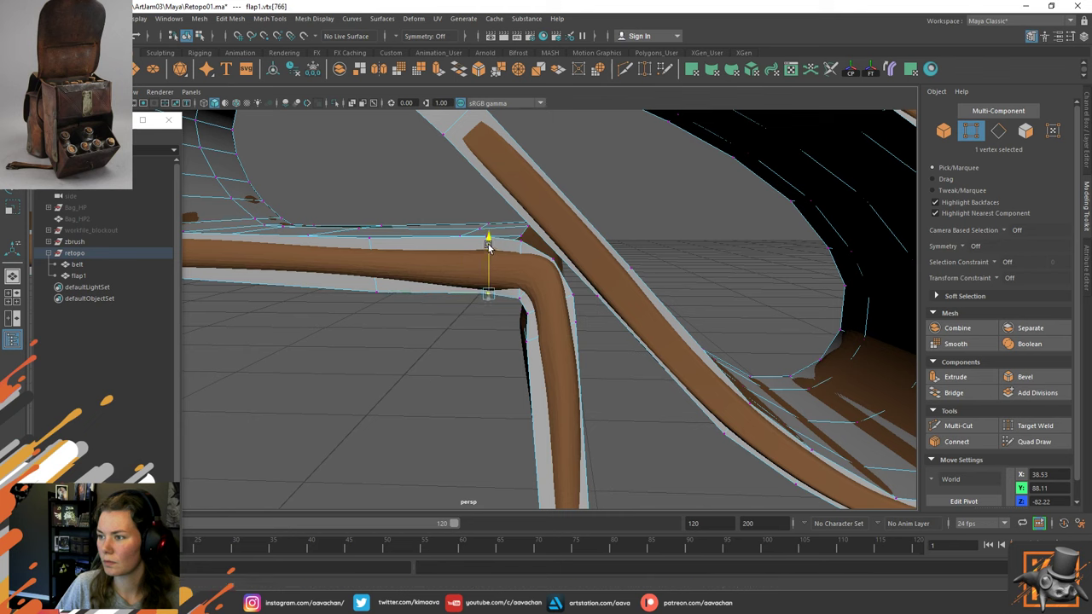
{"action": "left_click", "coordinate": [525, 296]}
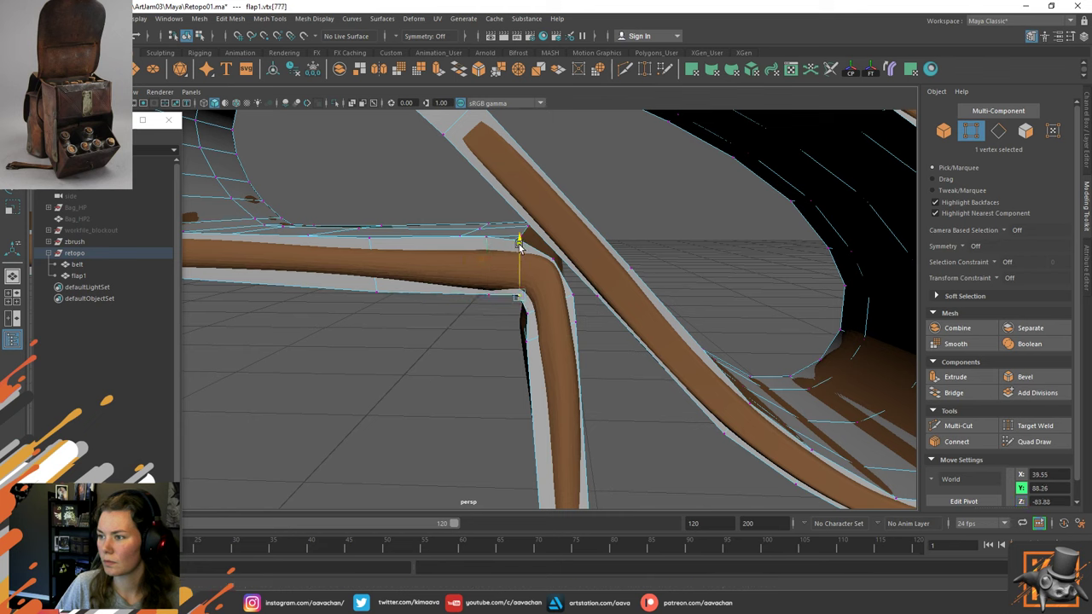
{"action": "left_click", "coordinate": [476, 342]}
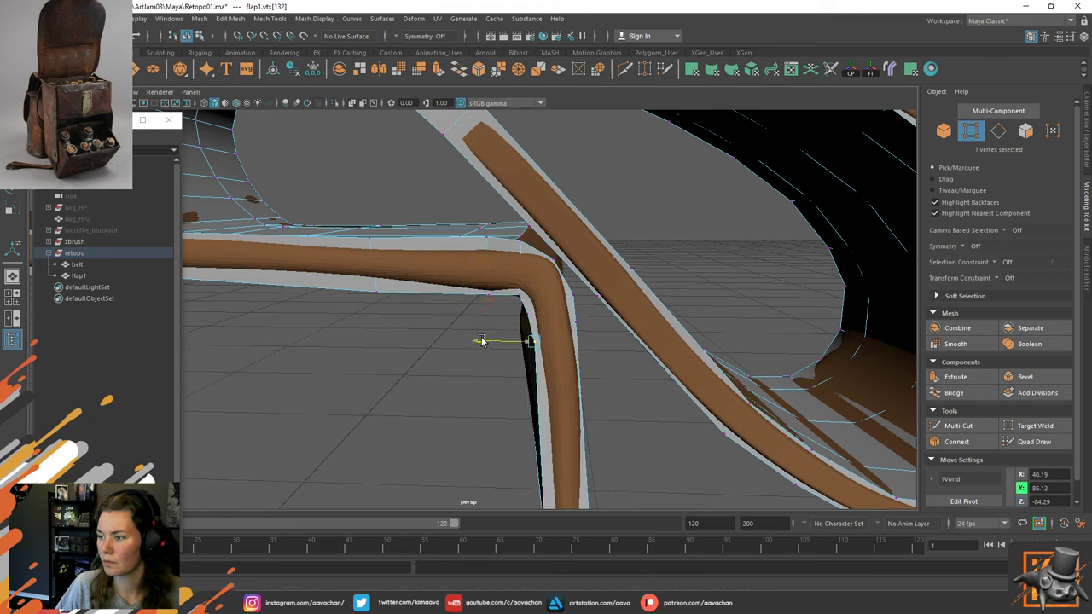
Select the vertex pairs along the bend's outer side and adjust them along X to fit the strap's border.
{"action": "left_click_drag", "start_coordinate": [477, 342], "coordinate": [338, 378], "text": "alt"}
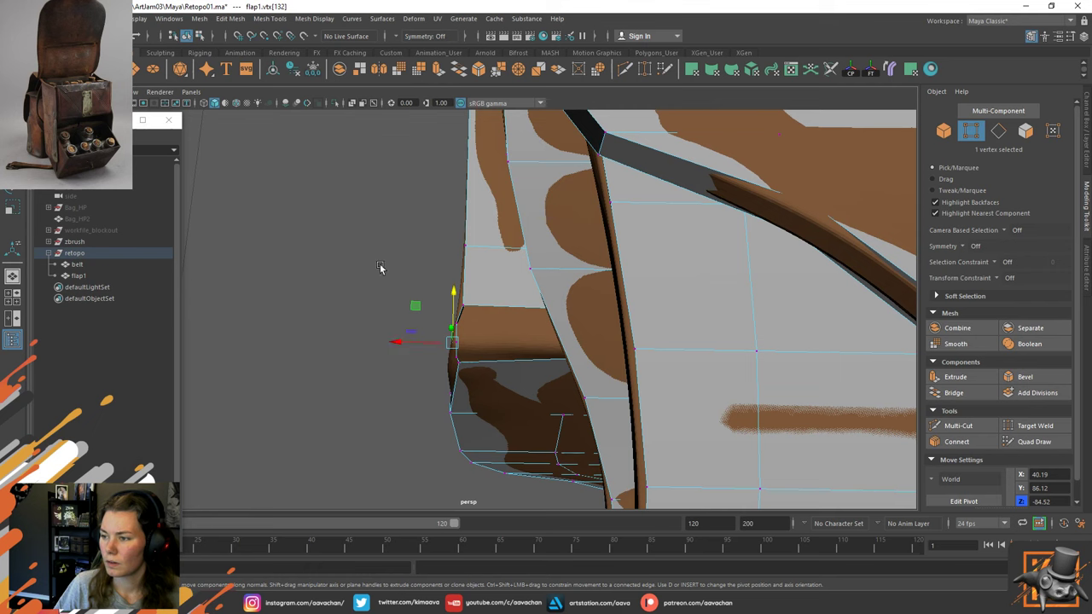
{"action": "left_click", "coordinate": [444, 292]}
{"action": "left_click_drag", "start_coordinate": [492, 308], "coordinate": [431, 305]}
{"action": "mouse_move", "coordinate": [415, 344]}
{"action": "left_mouse_down", "text": "alt"}
{"action": "mouse_move", "coordinate": [405, 296]}
{"action": "mouse_move", "coordinate": [475, 340]}
{"action": "mouse_move", "coordinate": [413, 331]}
{"action": "left_mouse_up", "text": "alt"}
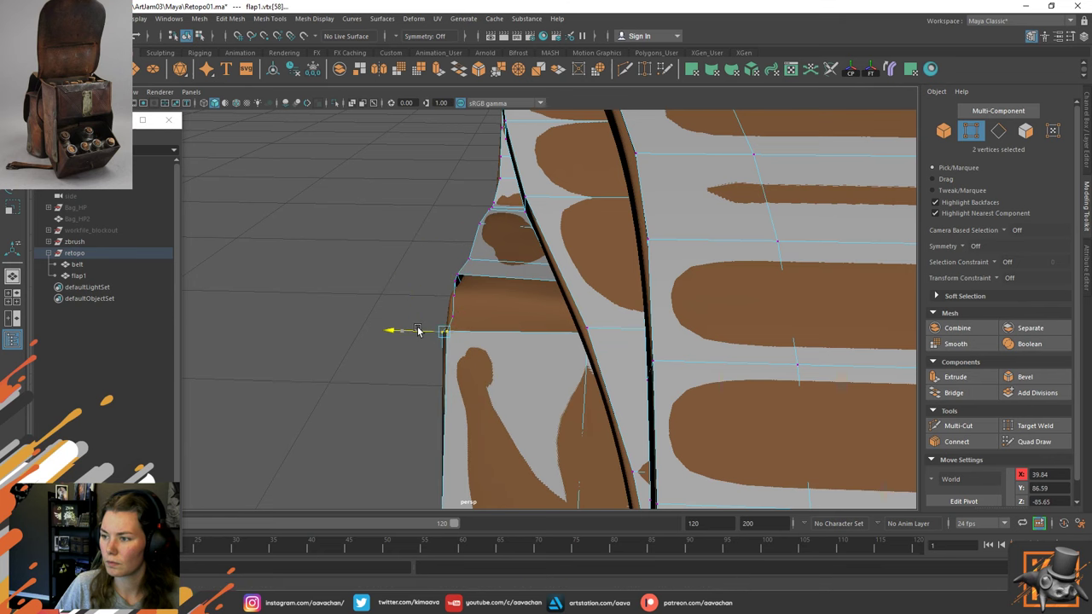
{"action": "left_click_drag", "start_coordinate": [492, 317], "coordinate": [370, 330]}
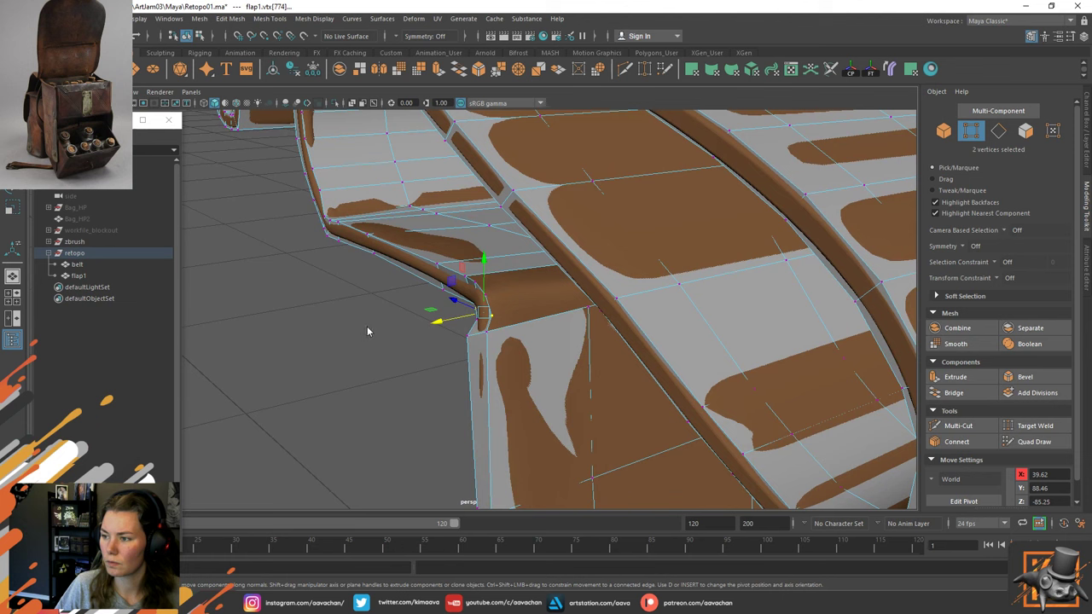
Edit the edges and adjust the side edge just below the bend along X, leaving nothing selected.
{"action": "right_click_drag", "start_coordinate": [370, 329], "coordinate": [377, 254]}
{"action": "left_click", "coordinate": [484, 321]}
{"action": "left_click_drag", "start_coordinate": [484, 321], "coordinate": [428, 336], "text": "alt"}
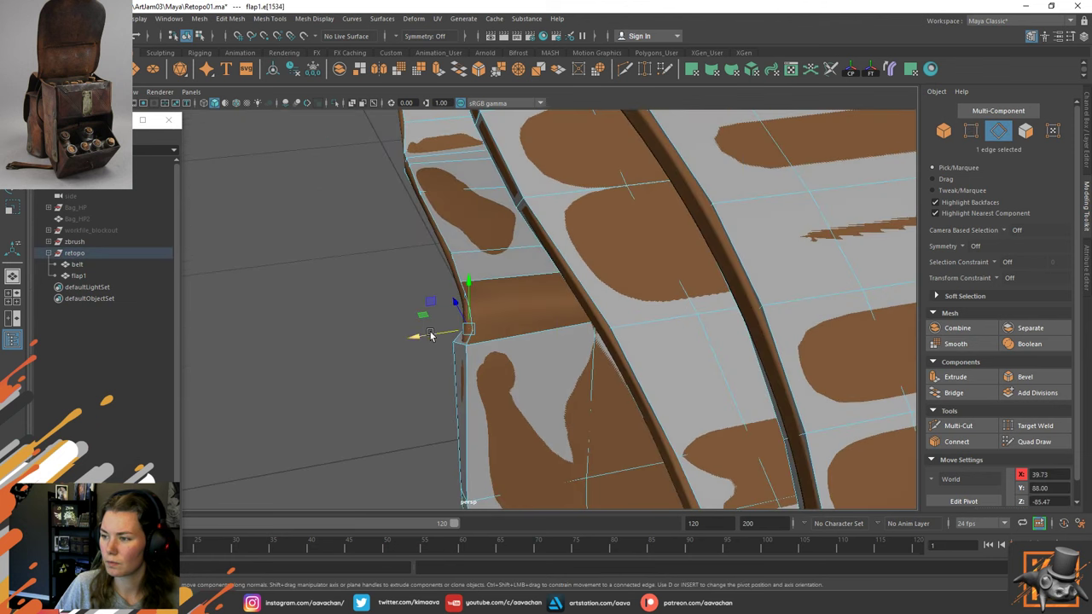
{"action": "left_click", "coordinate": [459, 346]}
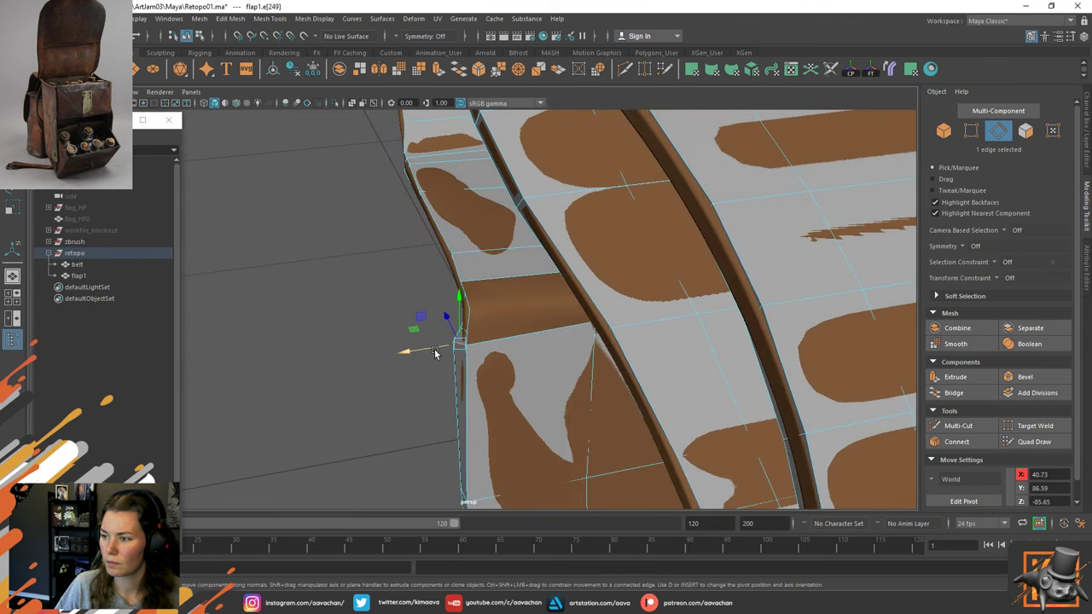
{"action": "key", "text": "e"}
{"action": "key", "text": "w"}
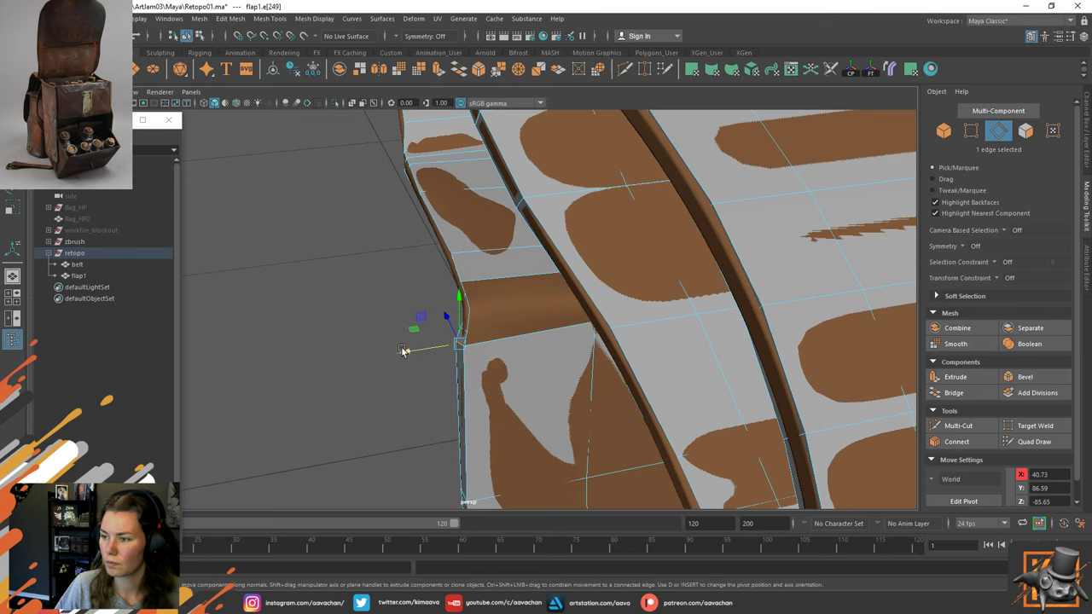
{"action": "left_click_drag", "start_coordinate": [407, 351], "coordinate": [422, 329]}
{"action": "left_click", "coordinate": [414, 314]}
{"action": "left_click", "coordinate": [469, 314]}
{"action": "left_click", "coordinate": [393, 334]}
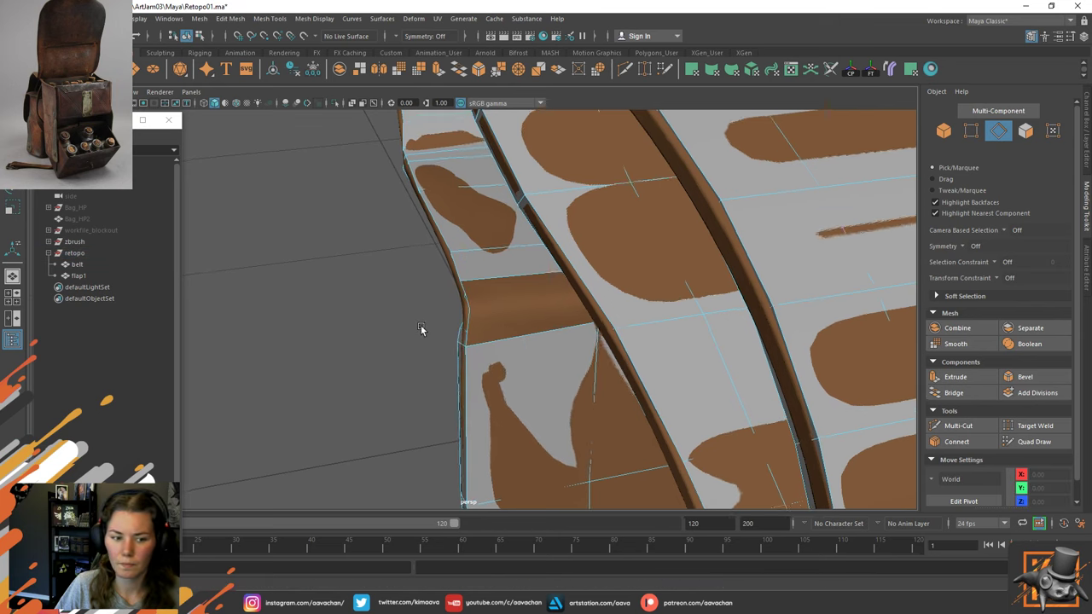
Move the side edge at the middle of the bend's outer corner slightly outward along X.
{"action": "right_click_drag", "start_coordinate": [421, 330], "coordinate": [469, 366], "text": "alt"}
{"action": "middle_click_drag", "start_coordinate": [420, 346], "coordinate": [339, 360], "text": "alt"}
{"action": "left_click_drag", "start_coordinate": [401, 347], "coordinate": [417, 347], "text": "alt"}
{"action": "right_click_drag", "start_coordinate": [417, 347], "coordinate": [383, 377], "text": "alt"}
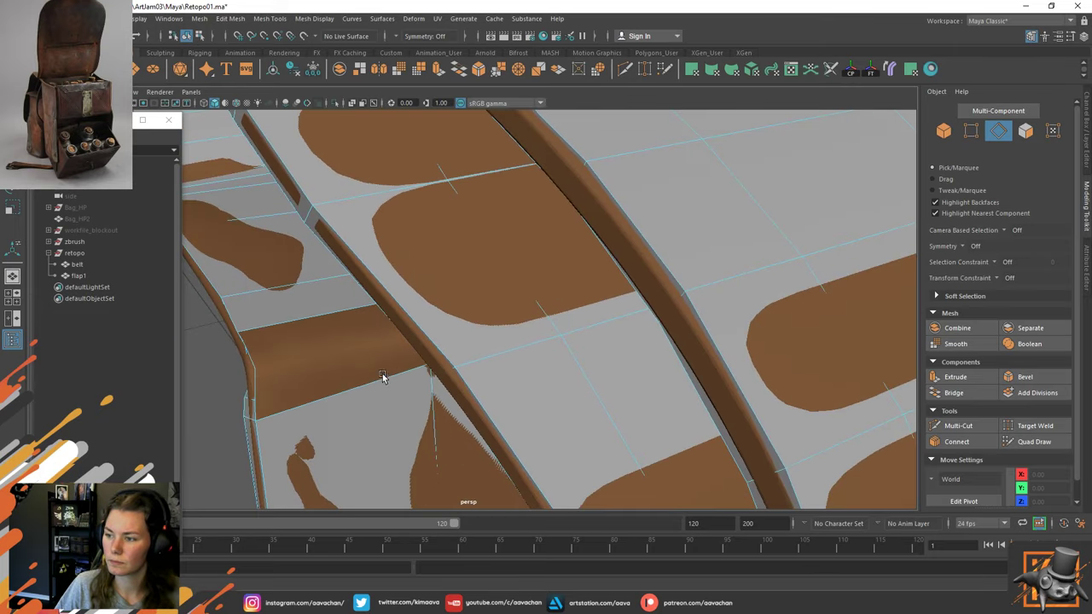
{"action": "left_click_drag", "start_coordinate": [382, 378], "coordinate": [396, 368], "text": "alt"}
{"action": "left_click", "coordinate": [366, 358]}
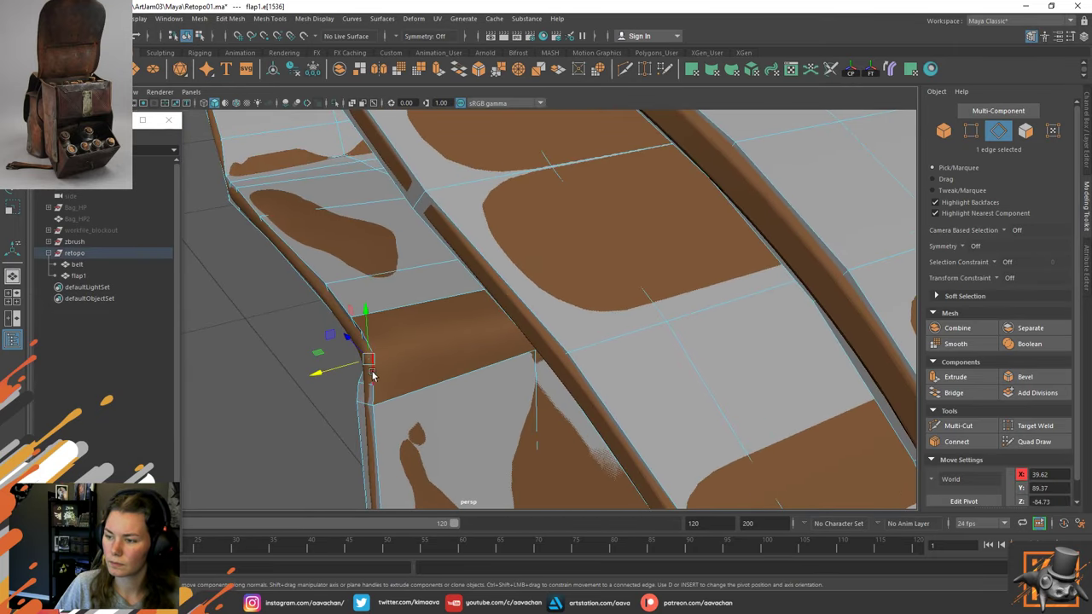
{"action": "left_click_drag", "start_coordinate": [332, 372], "coordinate": [357, 340]}
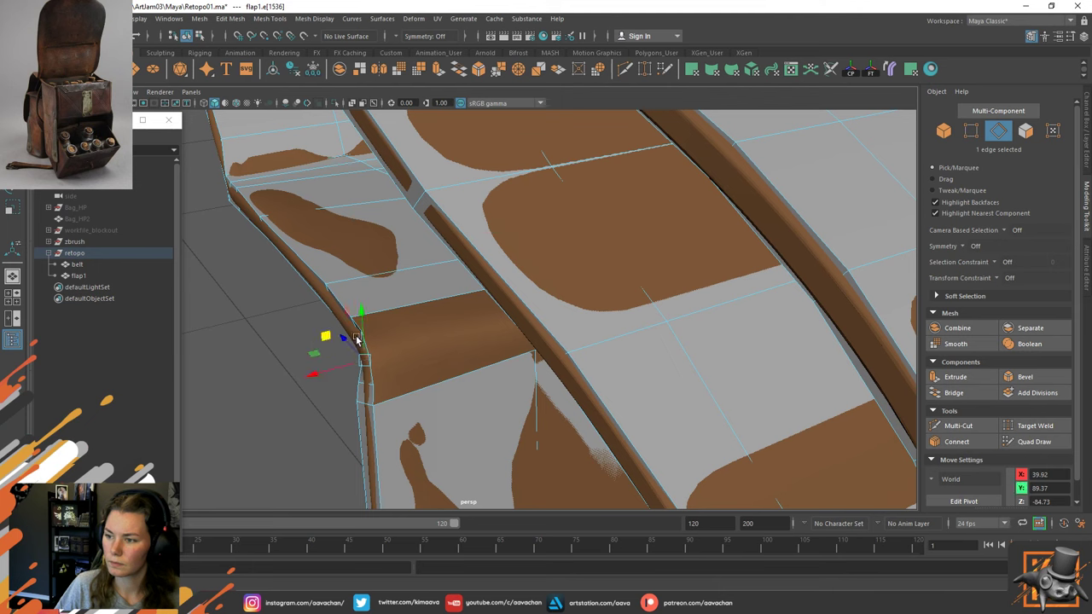
{"action": "left_click", "coordinate": [316, 386]}
Move the side edge at the upper start of the bend outward along X to match its neighbour.
{"action": "left_click", "coordinate": [359, 340]}
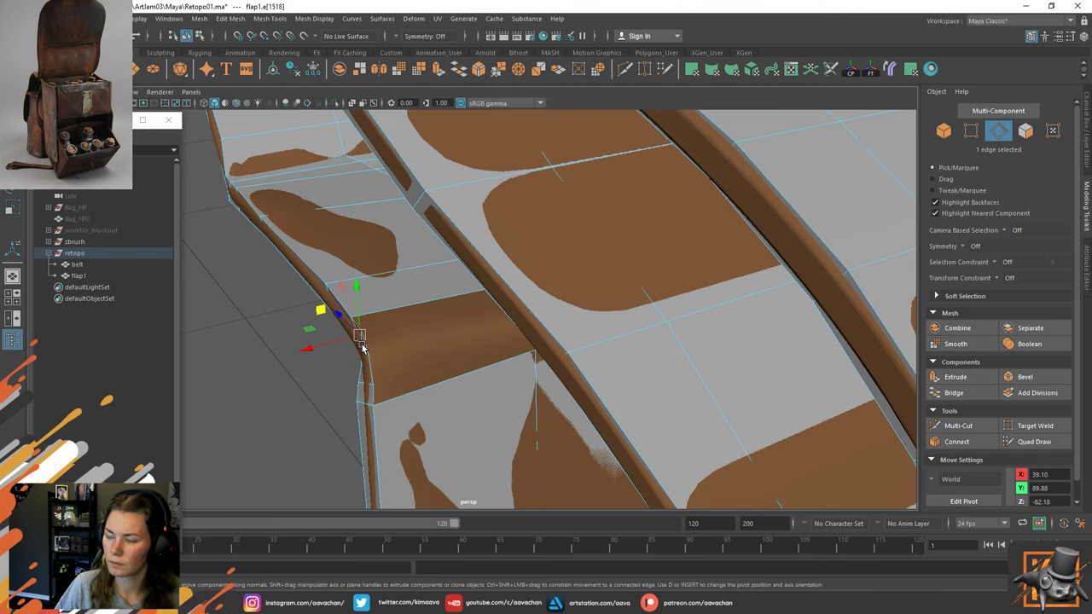
{"action": "left_click_drag", "start_coordinate": [346, 345], "coordinate": [404, 334]}
{"action": "key", "text": "e"}
{"action": "key", "text": "r"}
{"action": "key", "text": "w"}
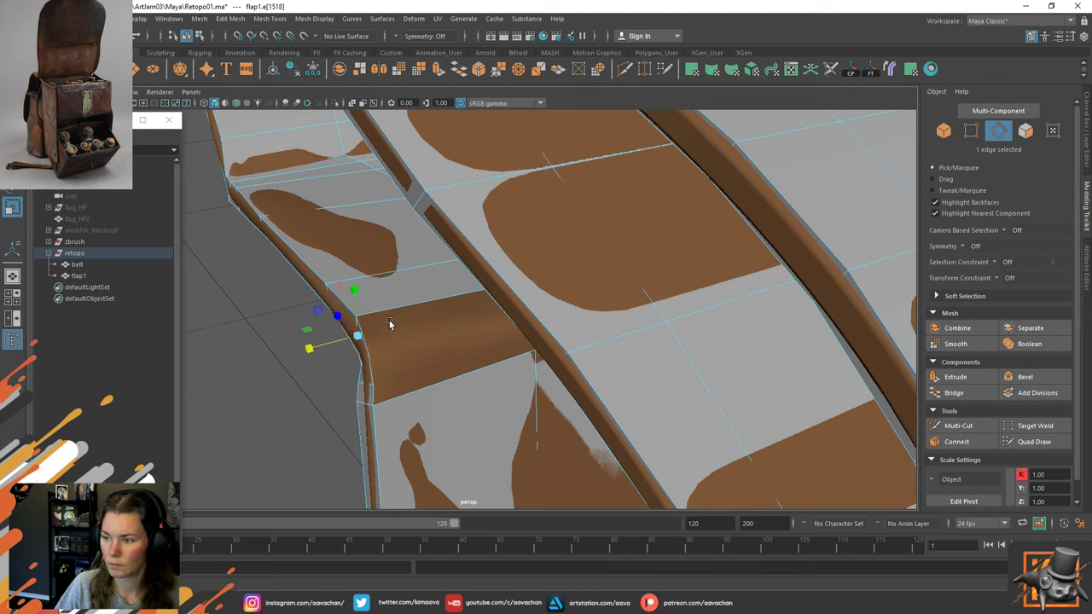
{"action": "left_click_drag", "start_coordinate": [330, 345], "coordinate": [324, 346]}
Scale the two upper side edges of the bend along Y to fit the strap's thickness, and return to vertex editing.
{"action": "left_click", "coordinate": [362, 353]}
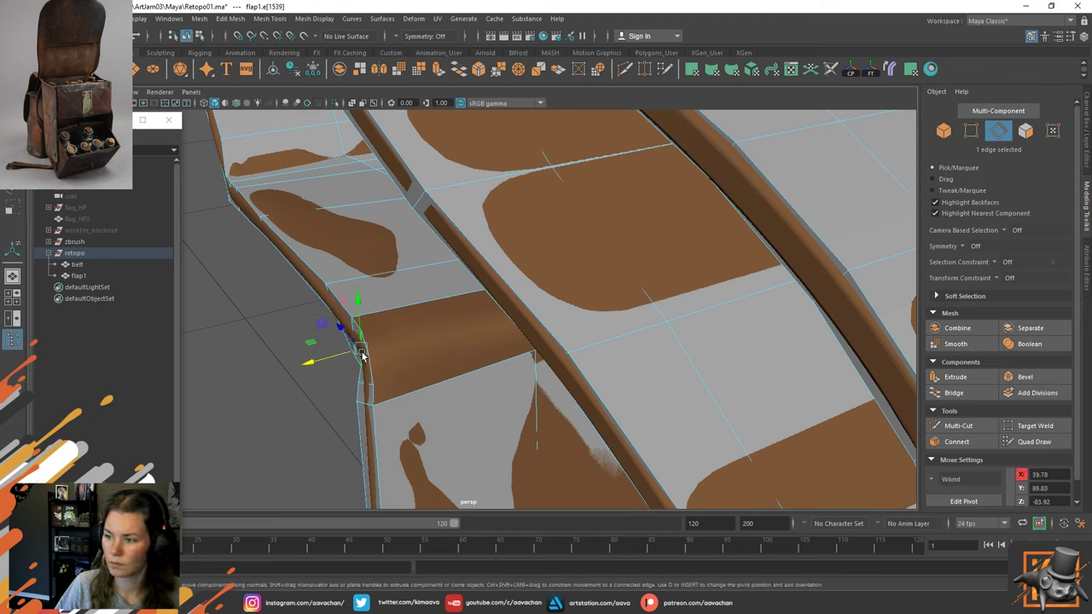
{"action": "key", "text": "r"}
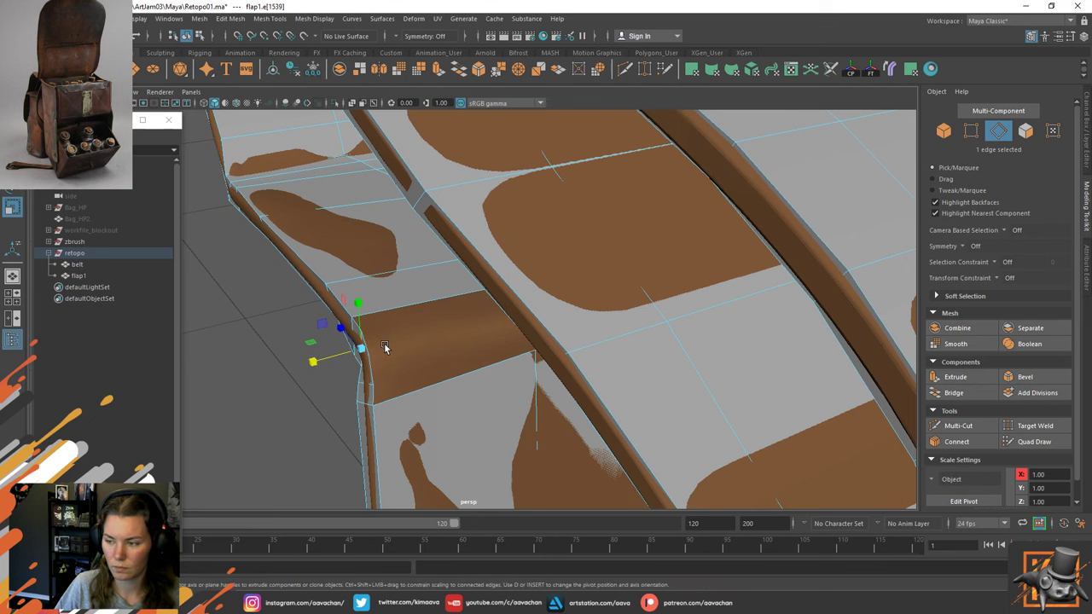
{"action": "left_click_drag", "start_coordinate": [407, 363], "coordinate": [429, 334], "text": "alt"}
{"action": "left_click_drag", "start_coordinate": [411, 298], "coordinate": [395, 335]}
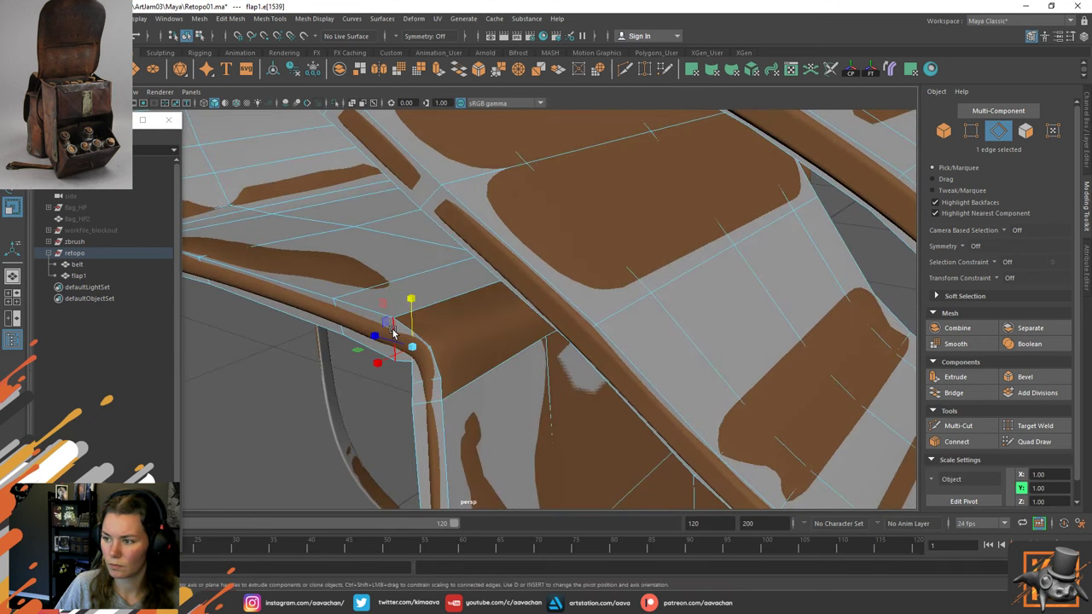
{"action": "left_click", "coordinate": [395, 332]}
{"action": "left_click_drag", "start_coordinate": [393, 294], "coordinate": [393, 309]}
{"action": "left_click_drag", "start_coordinate": [428, 369], "coordinate": [490, 360], "text": "alt"}
{"action": "right_click_drag", "start_coordinate": [452, 289], "coordinate": [397, 292]}
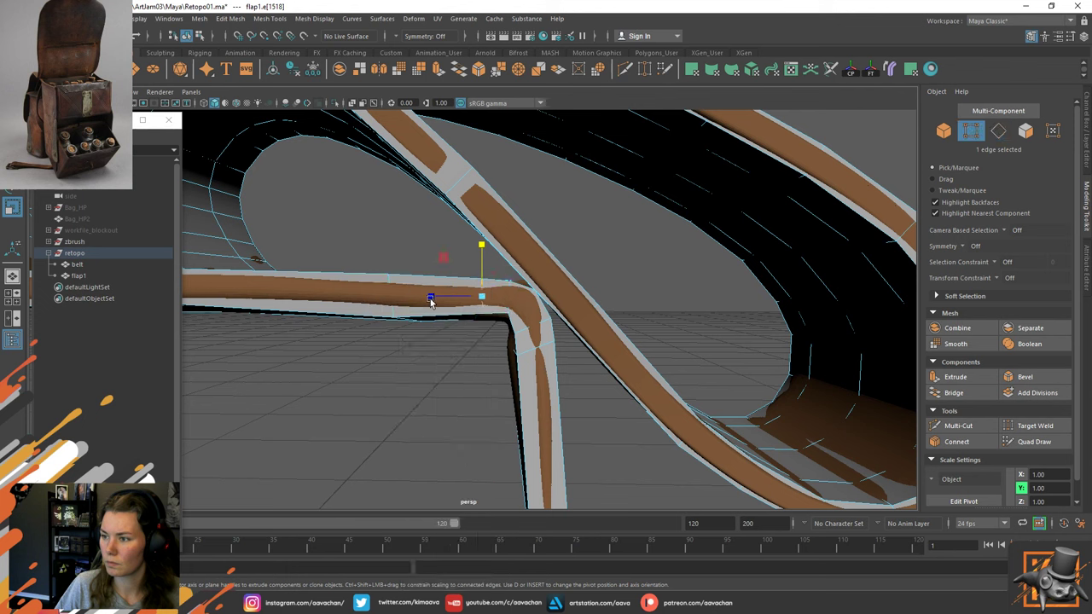
Move the vertex at the inner corner of the strap's bend along Y.
{"action": "left_click", "coordinate": [515, 334]}
{"action": "key", "text": "e"}
{"action": "key", "text": "w"}
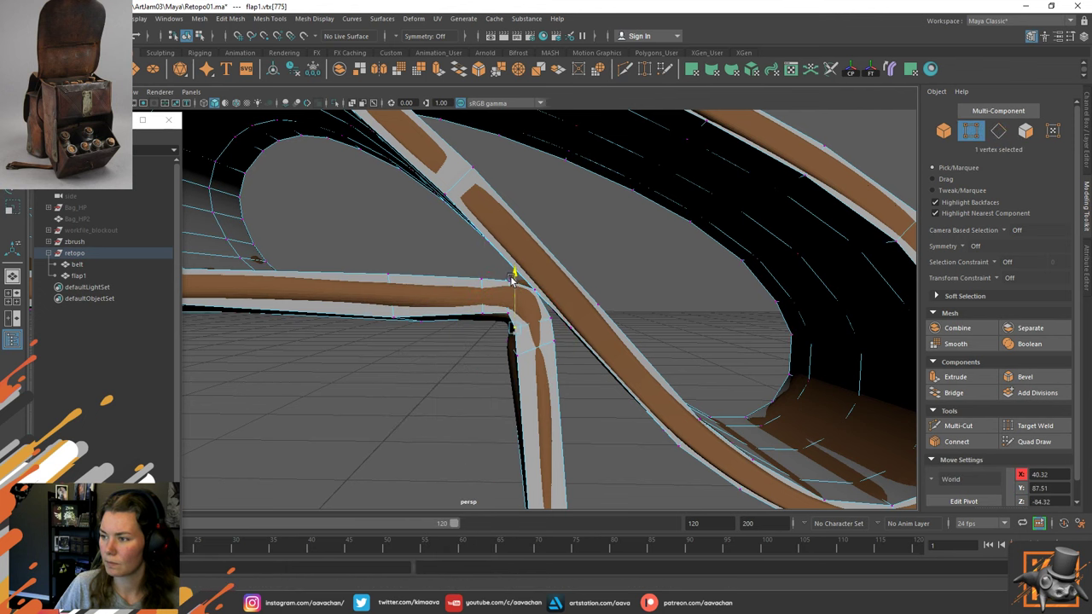
Extrude the four edges around the bend's outer corner and move the new edges inward along X to about 26.92 and along Z to about -83.93.
{"action": "left_click_drag", "start_coordinate": [467, 367], "coordinate": [378, 390], "text": "alt"}
{"action": "right_click_drag", "start_coordinate": [290, 289], "coordinate": [290, 359]}
{"action": "left_click", "coordinate": [373, 330]}
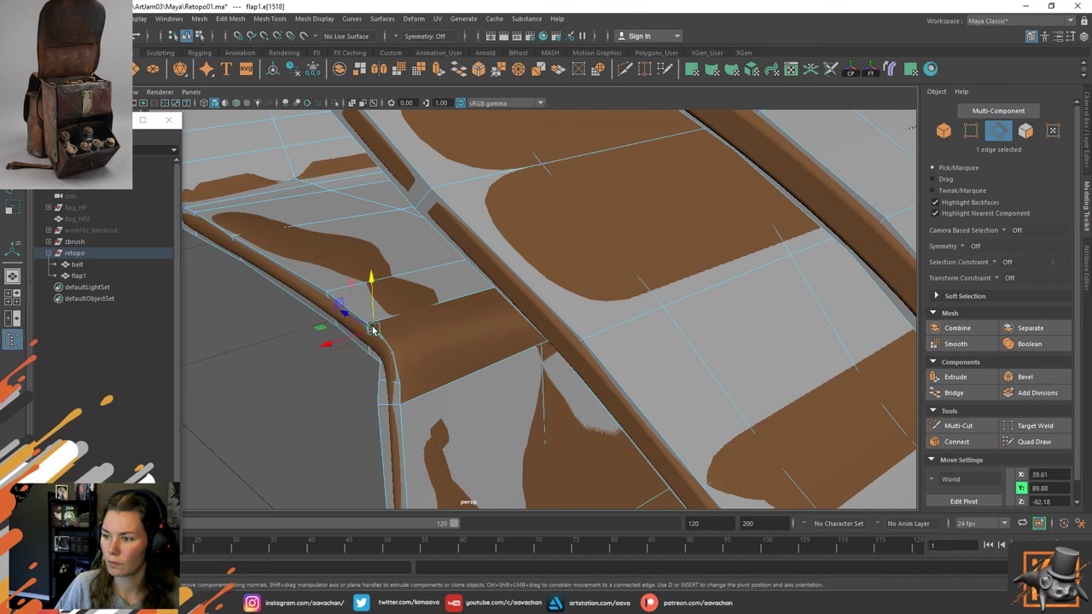
{"action": "double_click", "coordinate": [385, 345]}
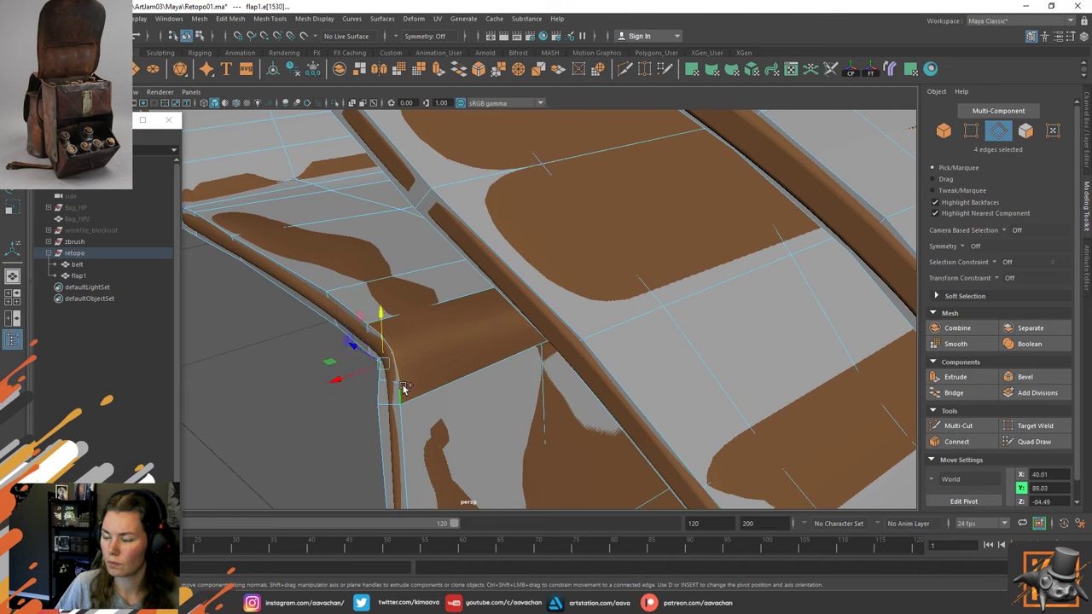
{"action": "right_click_drag", "start_coordinate": [402, 386], "coordinate": [401, 413], "text": "shift"}
{"action": "key", "text": "w"}
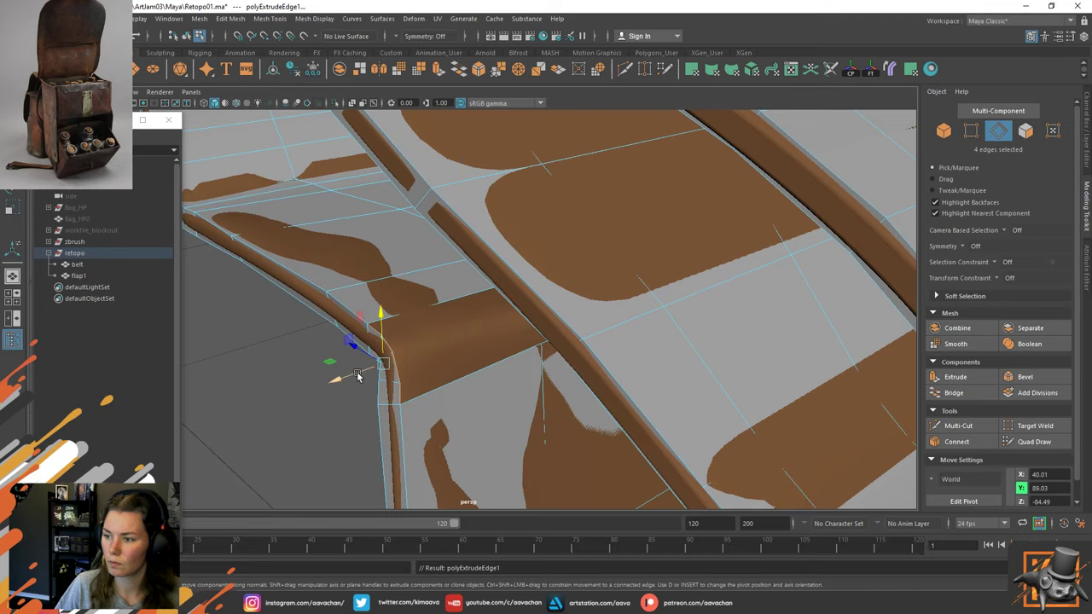
{"action": "left_click_drag", "start_coordinate": [352, 378], "coordinate": [378, 285]}
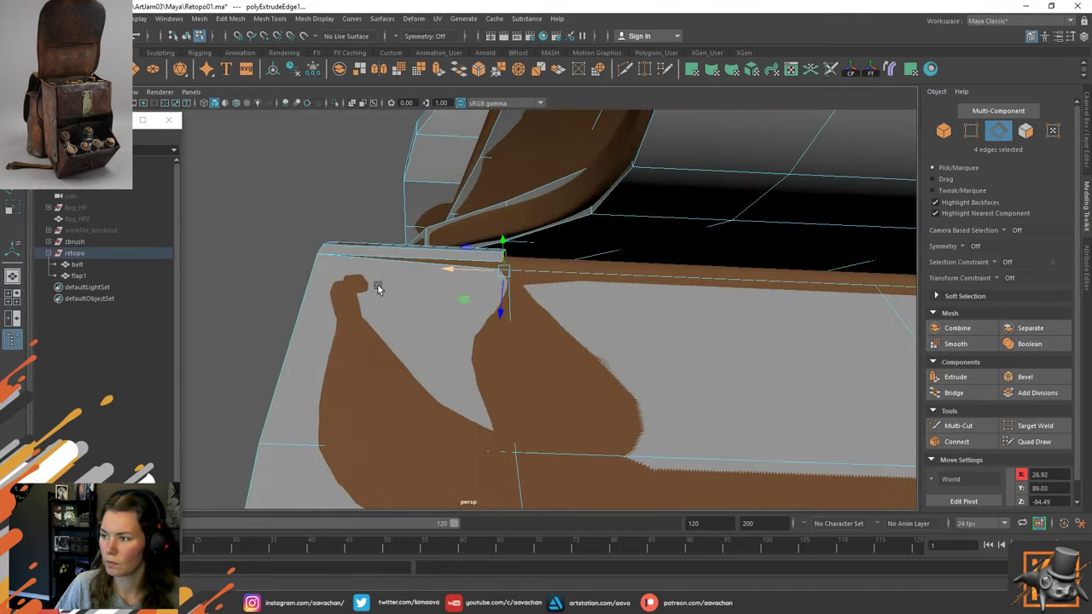
{"action": "left_click_drag", "start_coordinate": [503, 292], "coordinate": [688, 334]}
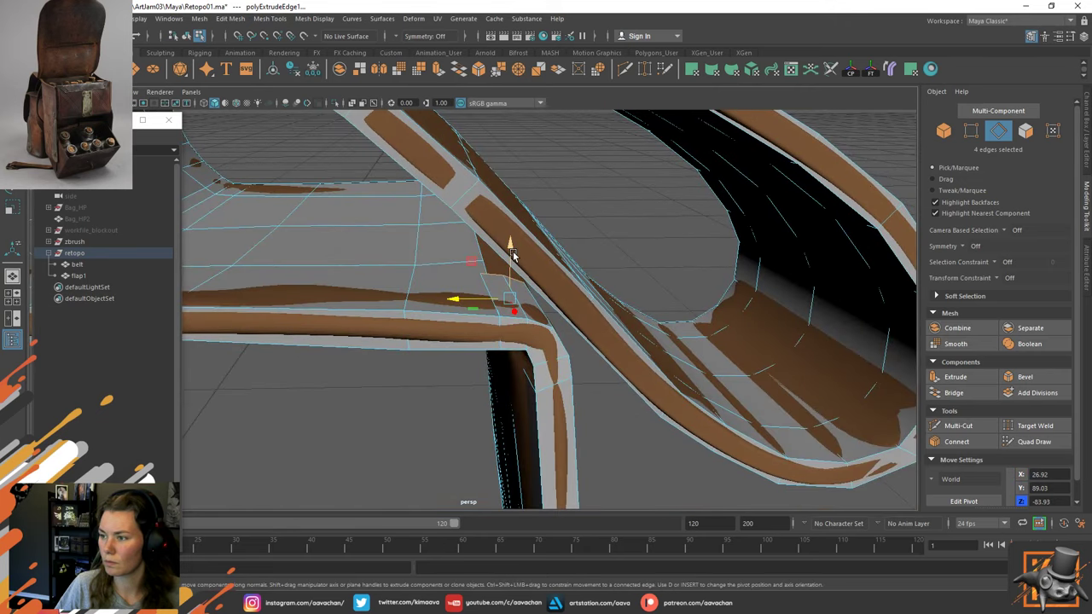
Target weld the upper surface's border vertex to the outer strip's inner corner, and shift the neighbouring surface vertex toward the bend.
{"action": "left_click_drag", "start_coordinate": [593, 359], "coordinate": [670, 350], "text": "alt"}
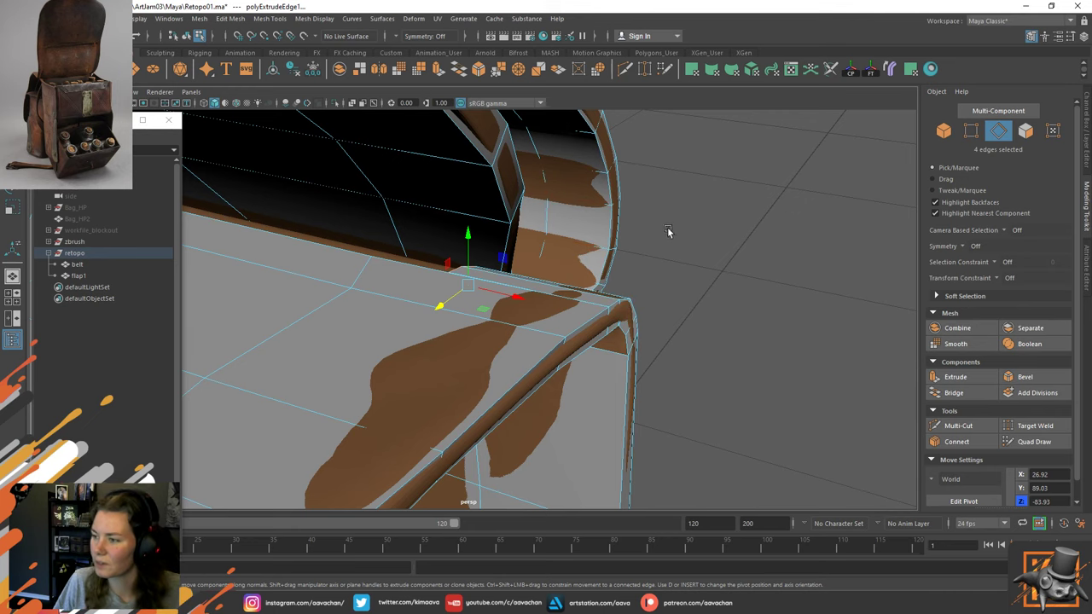
{"action": "left_click_drag", "start_coordinate": [549, 294], "coordinate": [518, 293], "text": "alt"}
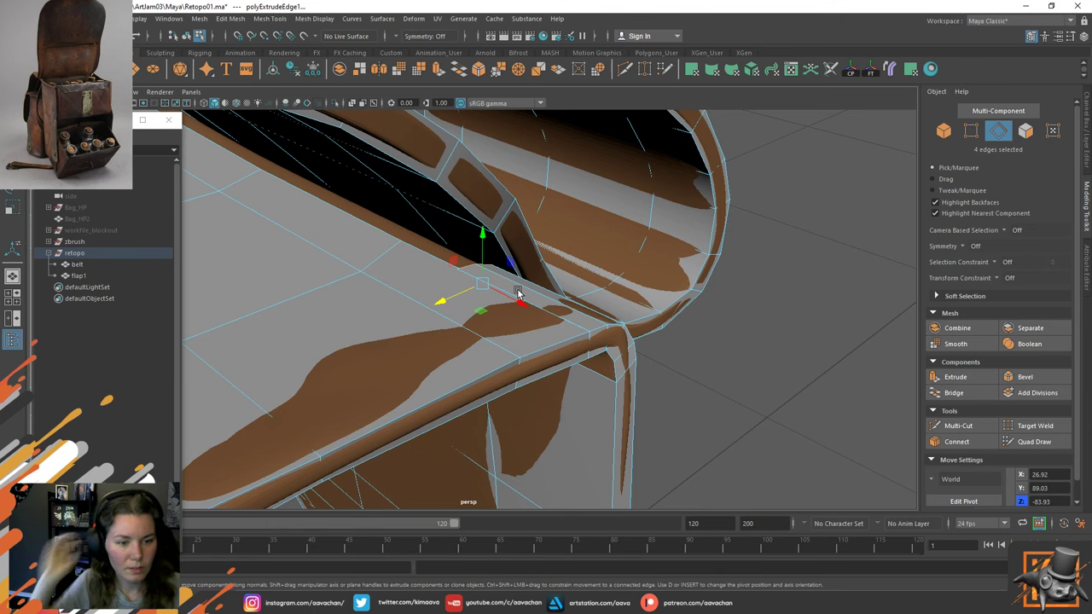
{"action": "left_click_drag", "start_coordinate": [516, 293], "coordinate": [521, 245], "text": "alt"}
{"action": "right_click_drag", "start_coordinate": [675, 290], "coordinate": [684, 196]}
{"action": "double_click", "coordinate": [563, 313]}
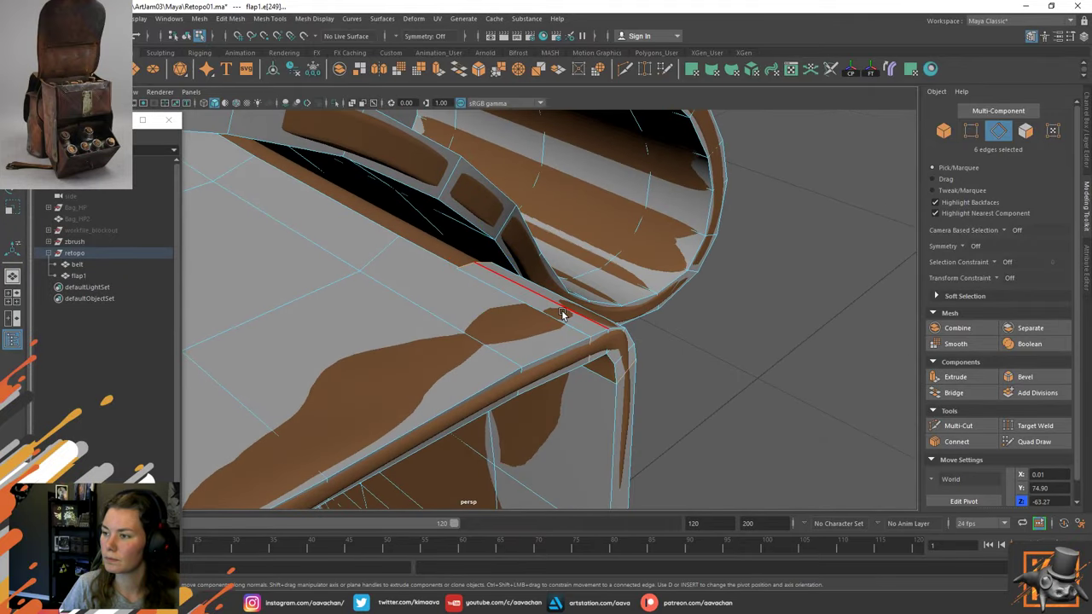
{"action": "left_click_drag", "start_coordinate": [563, 313], "coordinate": [405, 252], "text": "alt"}
{"action": "right_click_drag", "start_coordinate": [414, 268], "coordinate": [341, 253]}
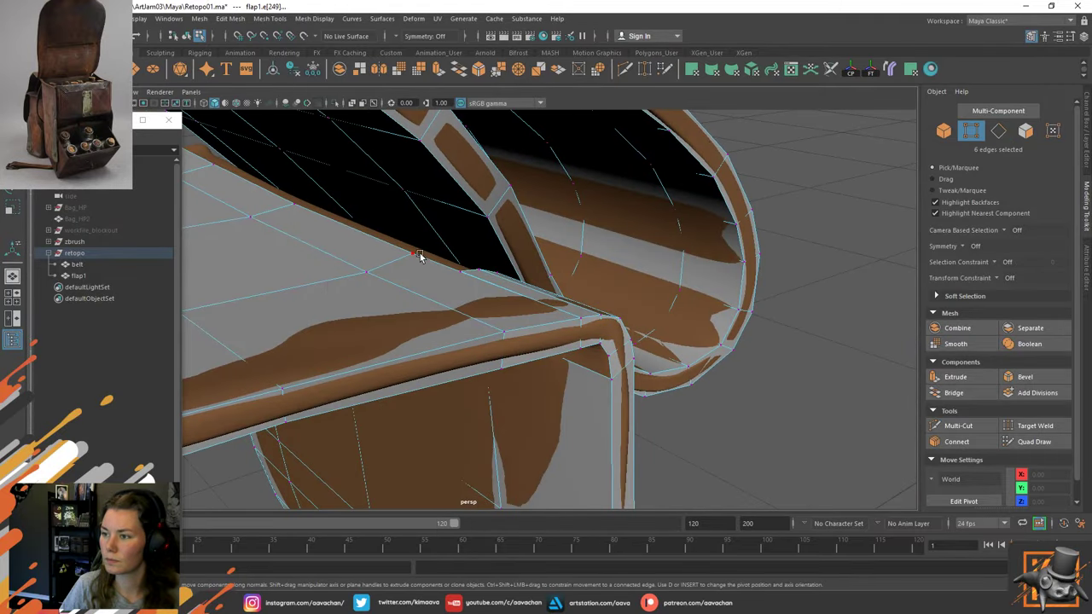
{"action": "left_click", "coordinate": [420, 255]}
{"action": "right_click_drag", "start_coordinate": [420, 255], "coordinate": [419, 231], "text": "shift"}
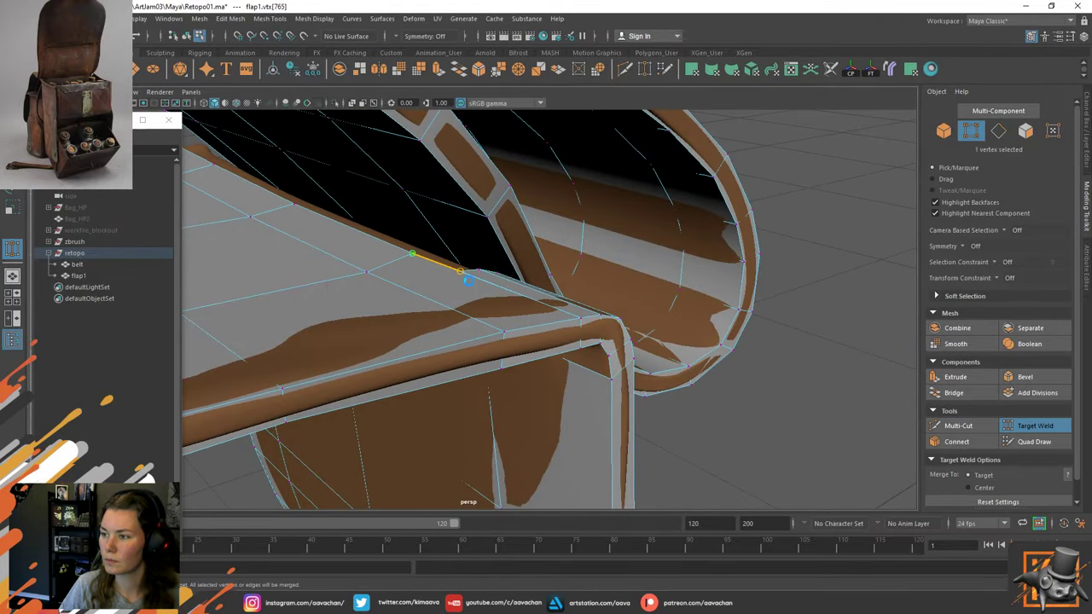
{"action": "left_click_drag", "start_coordinate": [467, 278], "coordinate": [468, 279]}
{"action": "key", "text": "w"}
{"action": "left_click", "coordinate": [370, 274]}
{"action": "left_click_drag", "start_coordinate": [398, 289], "coordinate": [423, 301]}
Target weld the outer strip's lower inner corner to the adjacent border vertex of the vertical surface below the bend.
{"action": "mouse_move", "coordinate": [546, 307]}
{"action": "left_mouse_down", "text": "alt"}
{"action": "mouse_move", "coordinate": [498, 317]}
{"action": "mouse_move", "coordinate": [453, 287]}
{"action": "mouse_move", "coordinate": [534, 312]}
{"action": "left_mouse_up", "text": "alt"}
{"action": "left_click", "coordinate": [534, 312]}
{"action": "mouse_move", "coordinate": [535, 314]}
{"action": "right_mouse_down", "text": "shift"}
{"action": "mouse_move", "coordinate": [537, 282]}
{"action": "mouse_move", "coordinate": [535, 318]}
{"action": "right_mouse_up", "text": "shift"}
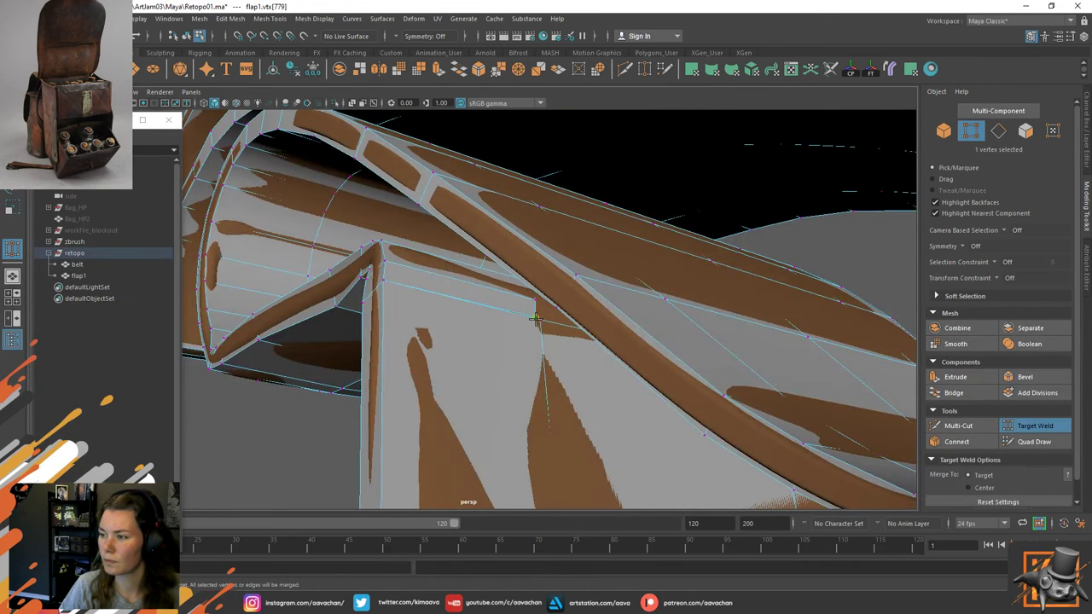
{"action": "key", "text": "w"}
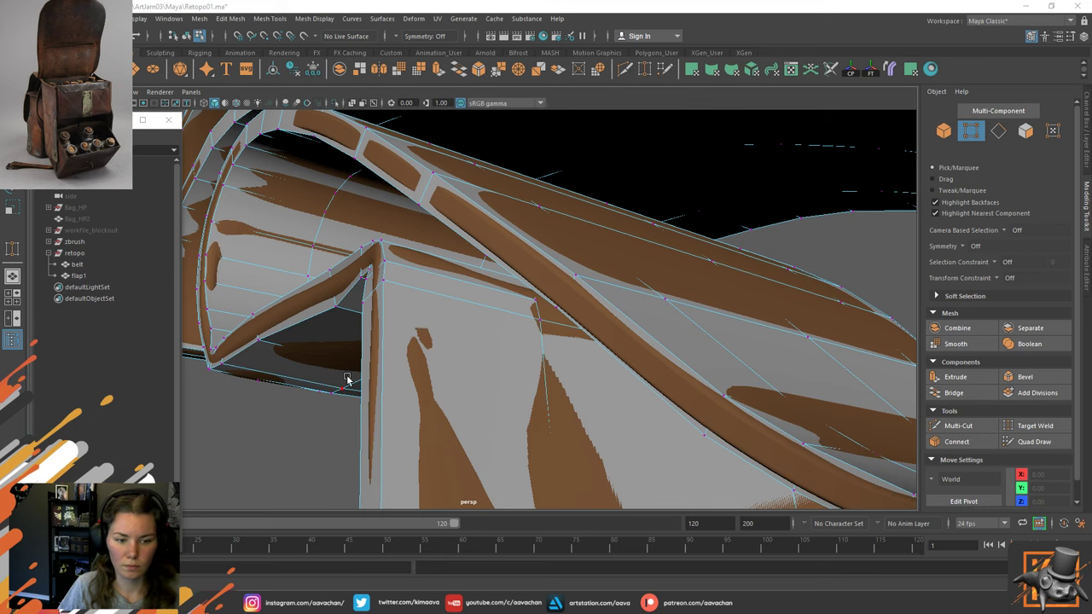
Move the border vertex just below the bend on the flap's inner side along X to about 21.99.
{"action": "left_click_drag", "start_coordinate": [352, 356], "coordinate": [699, 294], "text": "alt"}
{"action": "left_click", "coordinate": [384, 262]}
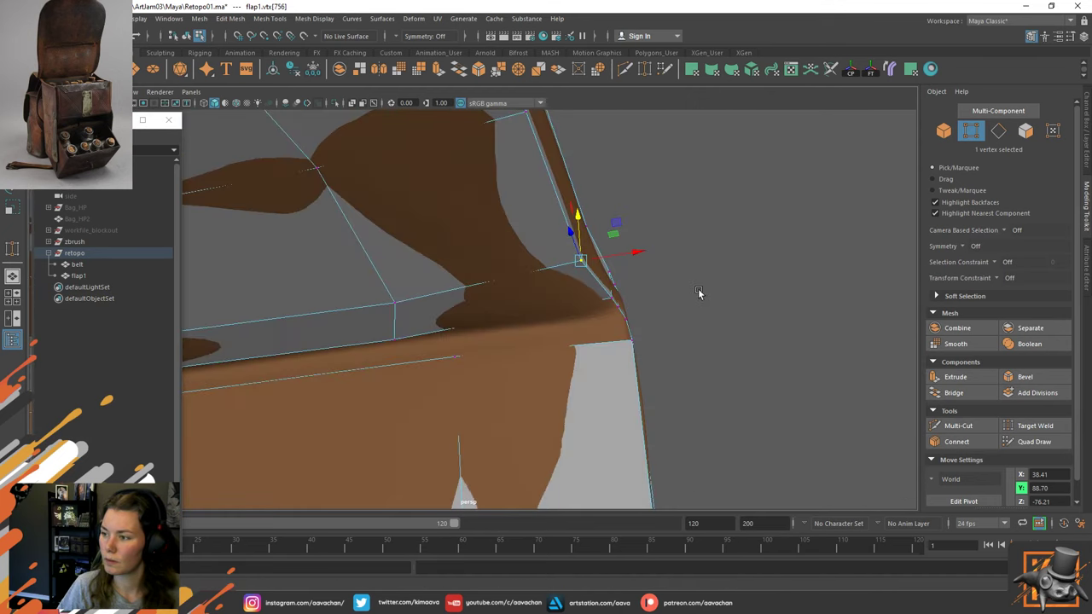
{"action": "right_click_drag", "start_coordinate": [719, 273], "coordinate": [720, 242]}
{"action": "right_click_drag", "start_coordinate": [771, 288], "coordinate": [714, 304]}
{"action": "left_click_drag", "start_coordinate": [485, 384], "coordinate": [440, 281], "text": "alt"}
{"action": "left_click", "coordinate": [453, 283]}
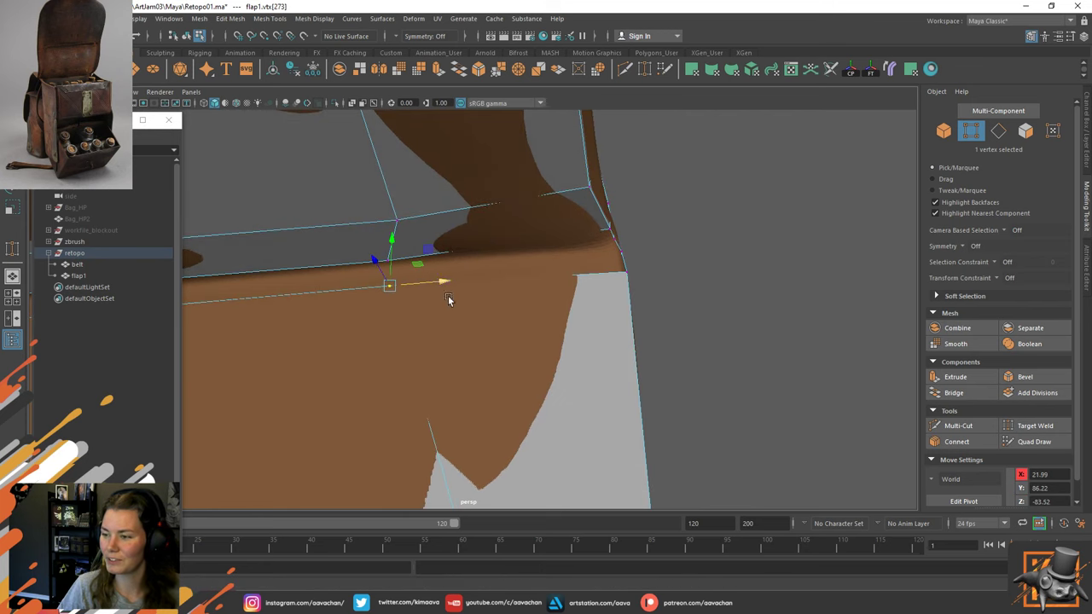
Shift the four vertices of the column below the inner bend away from the side edge along X, ending with the lower corner one at about 17.96.
{"action": "middle_click_drag", "start_coordinate": [565, 495], "coordinate": [595, 415], "text": "alt"}
{"action": "right_click_drag", "start_coordinate": [595, 414], "coordinate": [512, 367], "text": "alt"}
{"action": "left_click", "coordinate": [486, 319]}
{"action": "left_click_drag", "start_coordinate": [523, 318], "coordinate": [512, 319]}
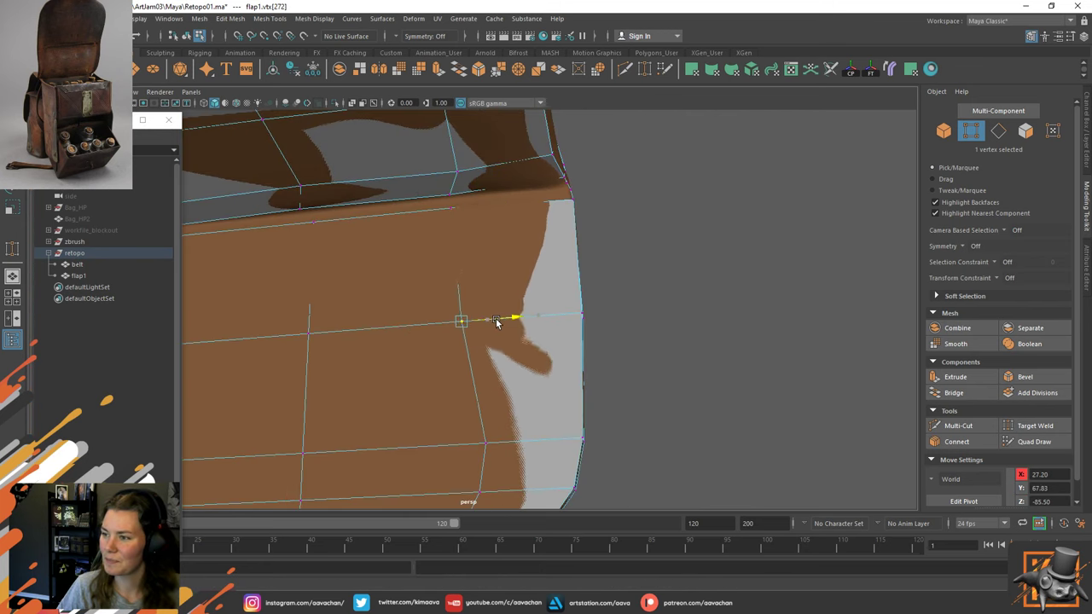
{"action": "left_click", "coordinate": [475, 443]}
{"action": "left_click_drag", "start_coordinate": [529, 444], "coordinate": [517, 447]}
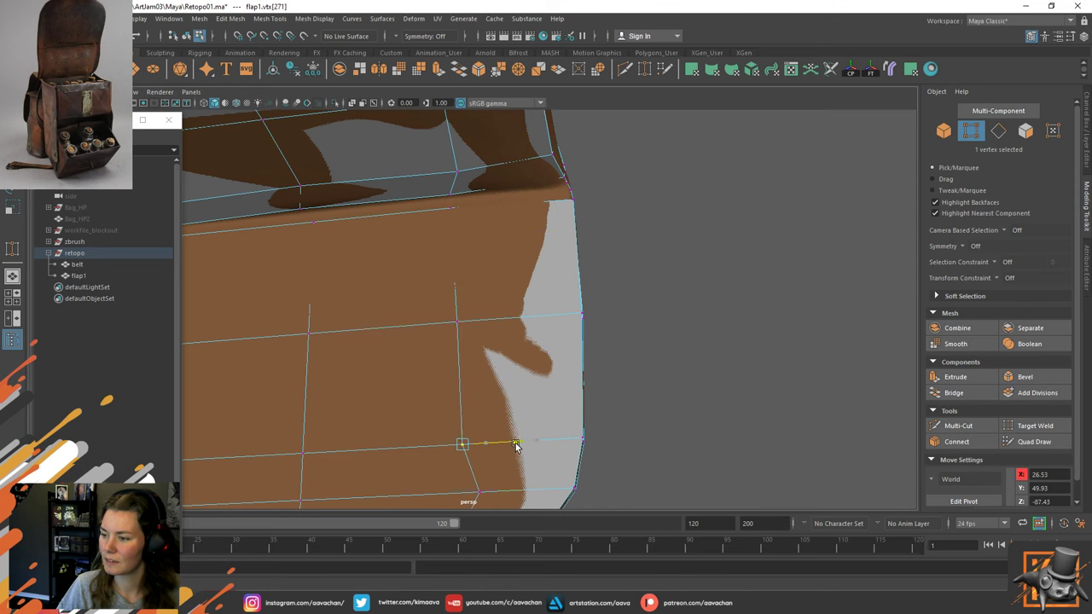
{"action": "left_click", "coordinate": [494, 488]}
{"action": "left_click_drag", "start_coordinate": [494, 488], "coordinate": [584, 357], "text": "alt"}
{"action": "left_click_drag", "start_coordinate": [552, 409], "coordinate": [531, 408]}
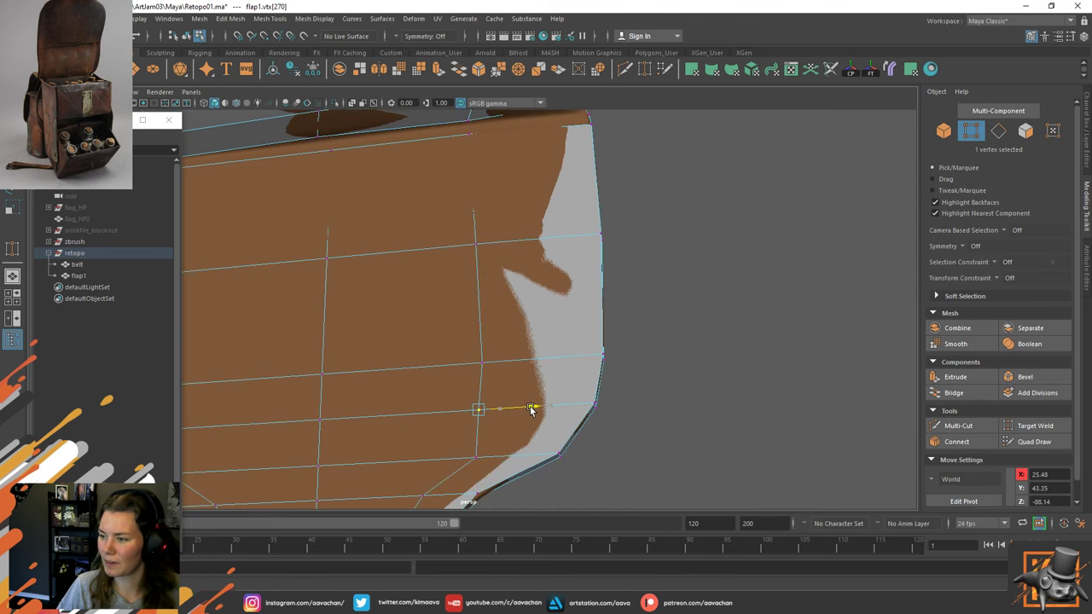
{"action": "left_click", "coordinate": [476, 459]}
{"action": "left_click_drag", "start_coordinate": [530, 457], "coordinate": [503, 456]}
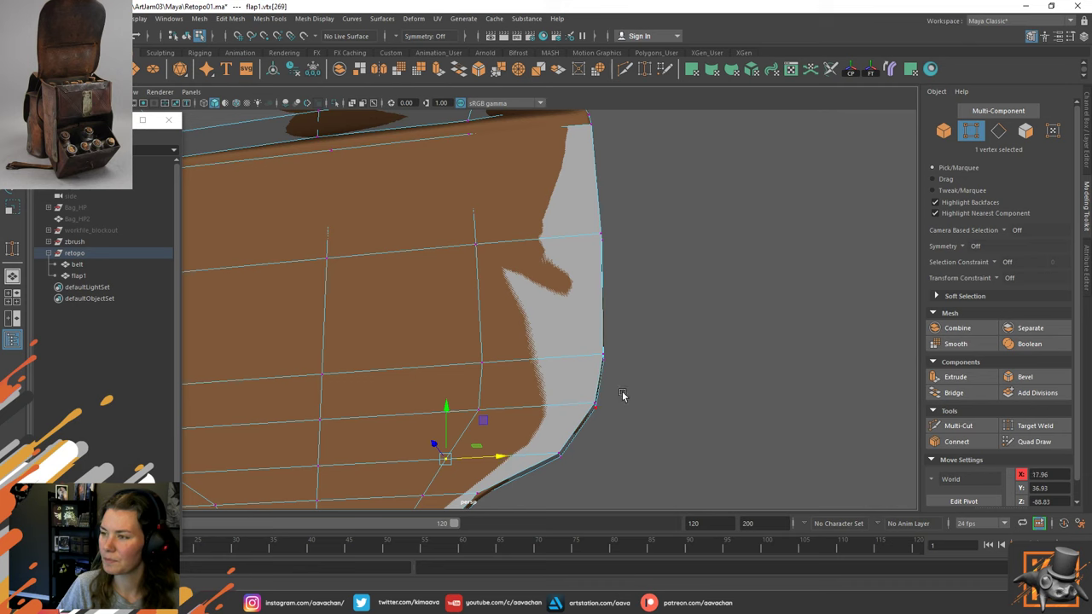
Move the vertex above the inner bend along X to about 22.57 and adjust the two column vertices at the crease to fit the sculpt.
{"action": "left_click_drag", "start_coordinate": [624, 395], "coordinate": [632, 483], "text": "alt"}
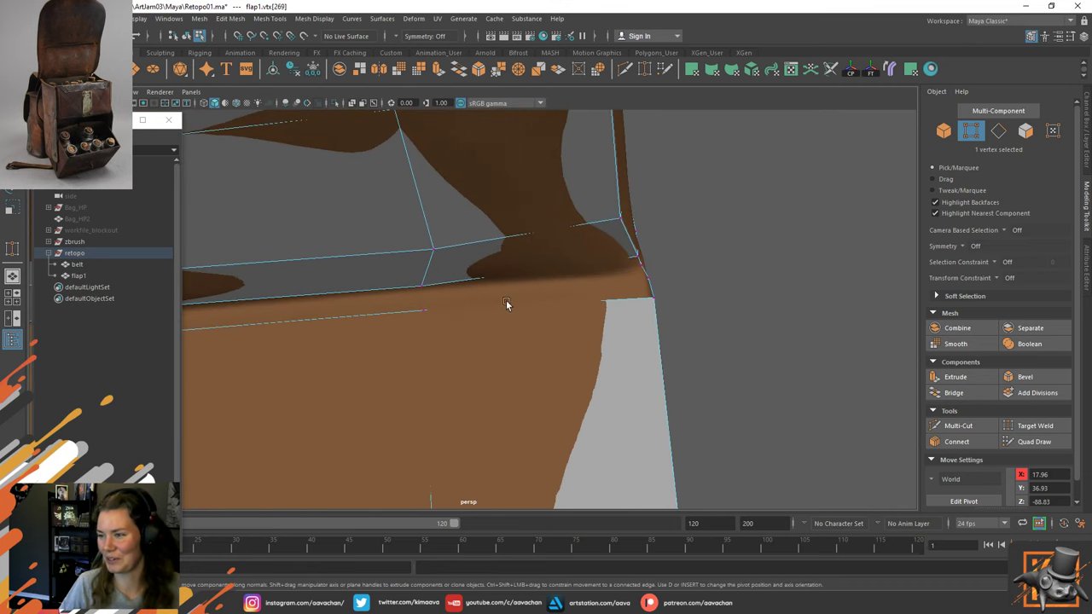
{"action": "left_click_drag", "start_coordinate": [601, 256], "coordinate": [606, 219], "text": "alt"}
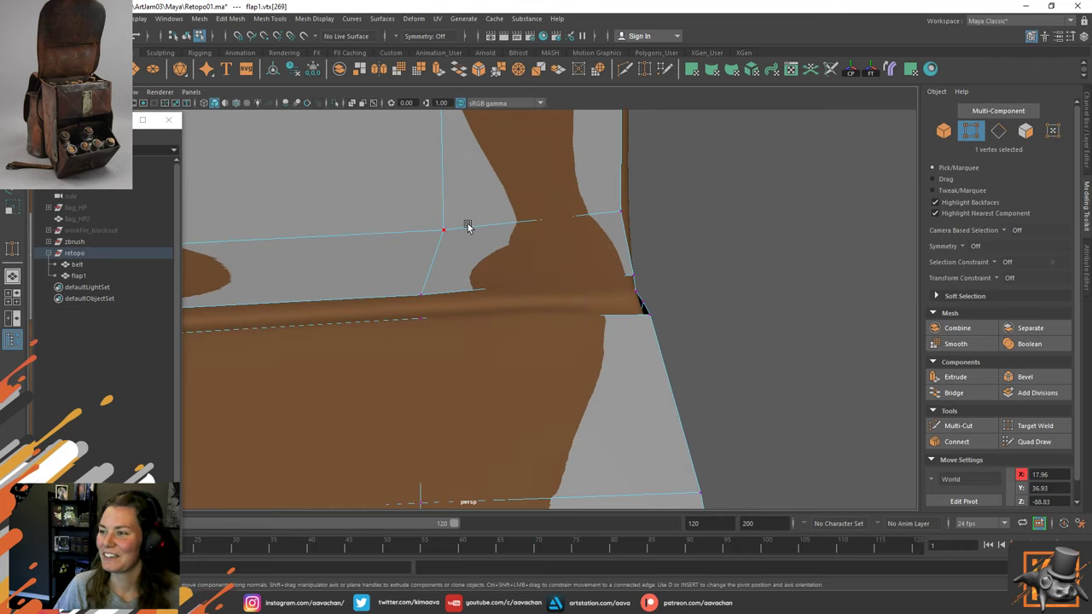
{"action": "left_click", "coordinate": [452, 226]}
{"action": "left_click_drag", "start_coordinate": [484, 236], "coordinate": [622, 256]}
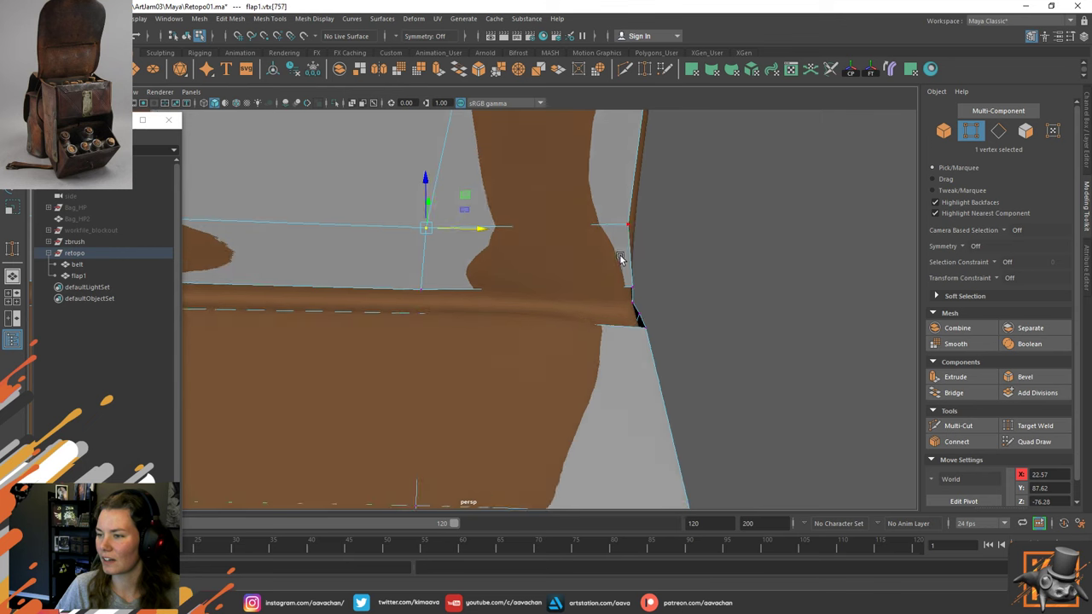
{"action": "left_click", "coordinate": [422, 288]}
{"action": "left_click_drag", "start_coordinate": [421, 241], "coordinate": [493, 336]}
{"action": "left_click", "coordinate": [422, 303]}
{"action": "left_click_drag", "start_coordinate": [420, 247], "coordinate": [422, 252]}
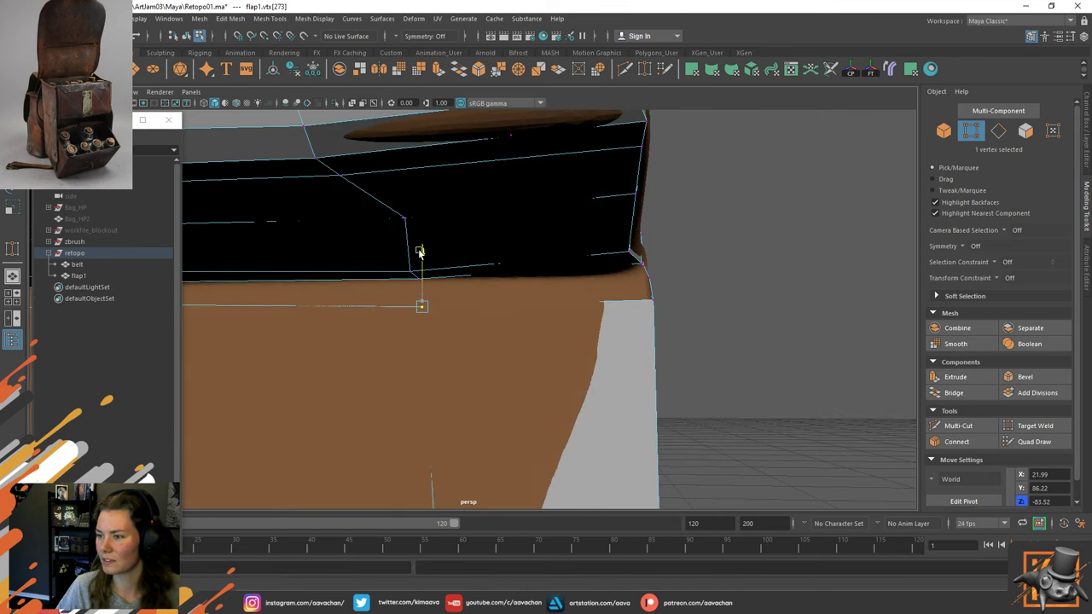
Even out the edge row along the strap's underside by moving one vertex along X to about 23.17 and its neighbour to match.
{"action": "left_click_drag", "start_coordinate": [537, 250], "coordinate": [432, 234], "text": "alt"}
{"action": "right_click_drag", "start_coordinate": [432, 234], "coordinate": [374, 215], "text": "alt"}
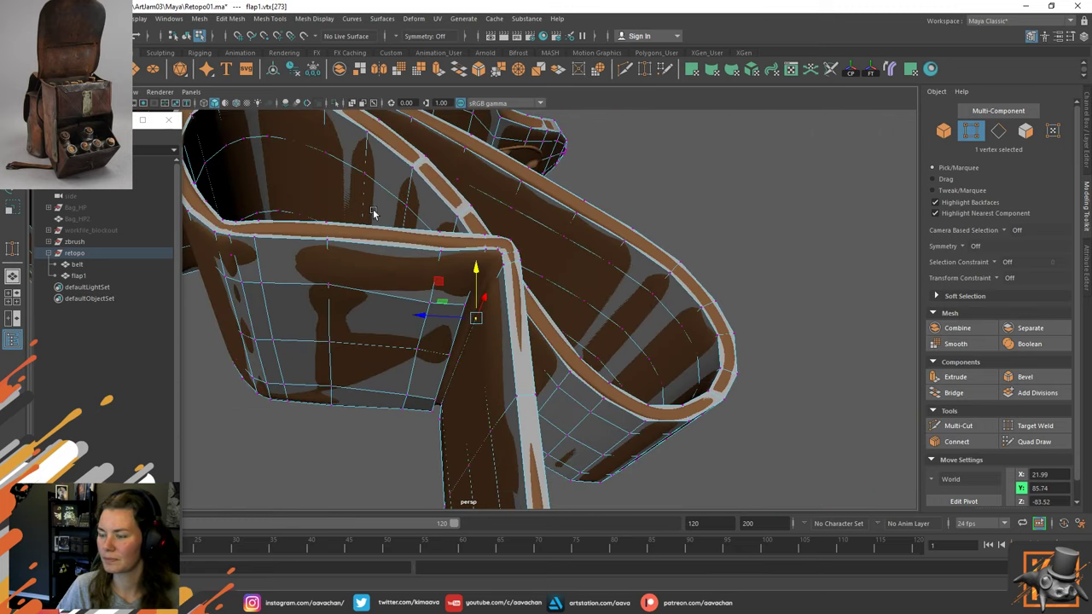
{"action": "left_click_drag", "start_coordinate": [374, 214], "coordinate": [428, 225], "text": "alt"}
{"action": "left_click", "coordinate": [432, 358]}
{"action": "left_click", "coordinate": [332, 355]}
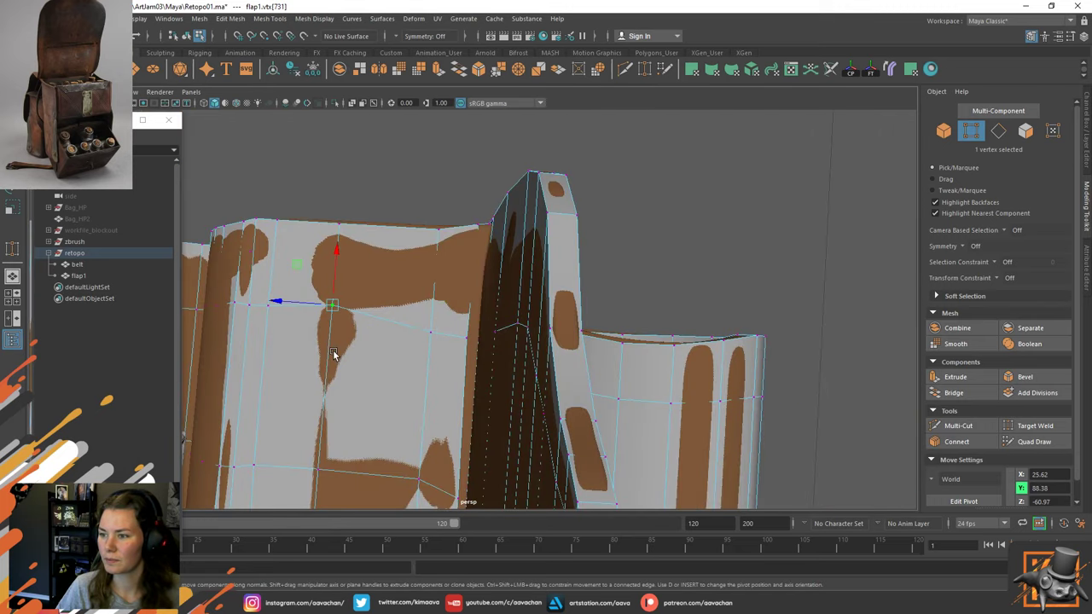
{"action": "left_click_drag", "start_coordinate": [337, 248], "coordinate": [334, 261]}
{"action": "left_click", "coordinate": [256, 302]}
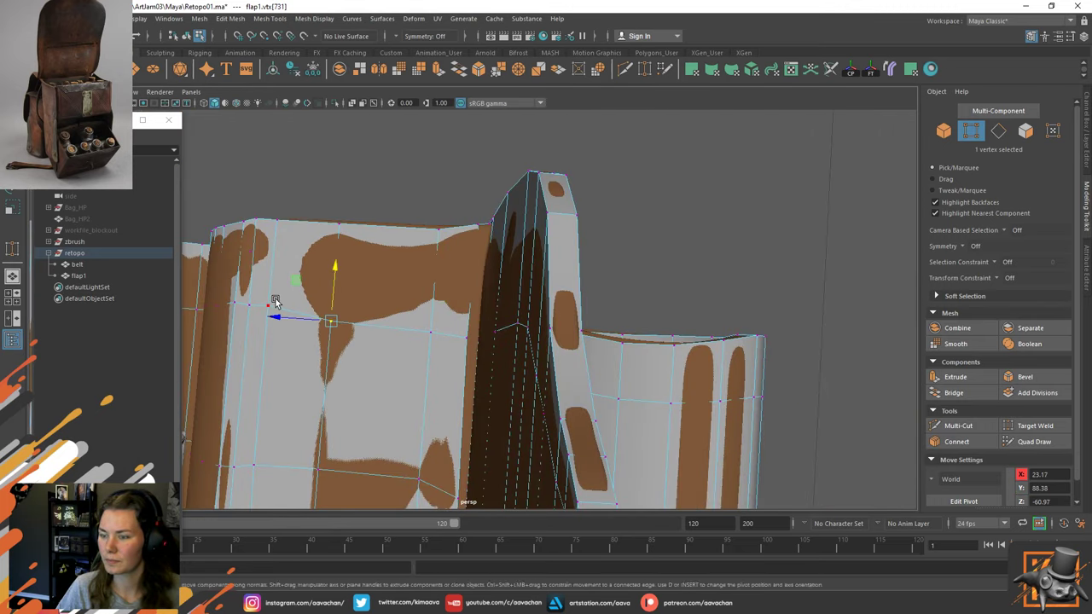
{"action": "left_click_drag", "start_coordinate": [268, 291], "coordinate": [273, 267]}
Move the next column's border vertex below the inner bend along X to about -2.22, and shift the vertex beneath it along X.
{"action": "left_click", "coordinate": [385, 207]}
{"action": "left_click_drag", "start_coordinate": [381, 209], "coordinate": [333, 311], "text": "alt"}
{"action": "left_click", "coordinate": [296, 316]}
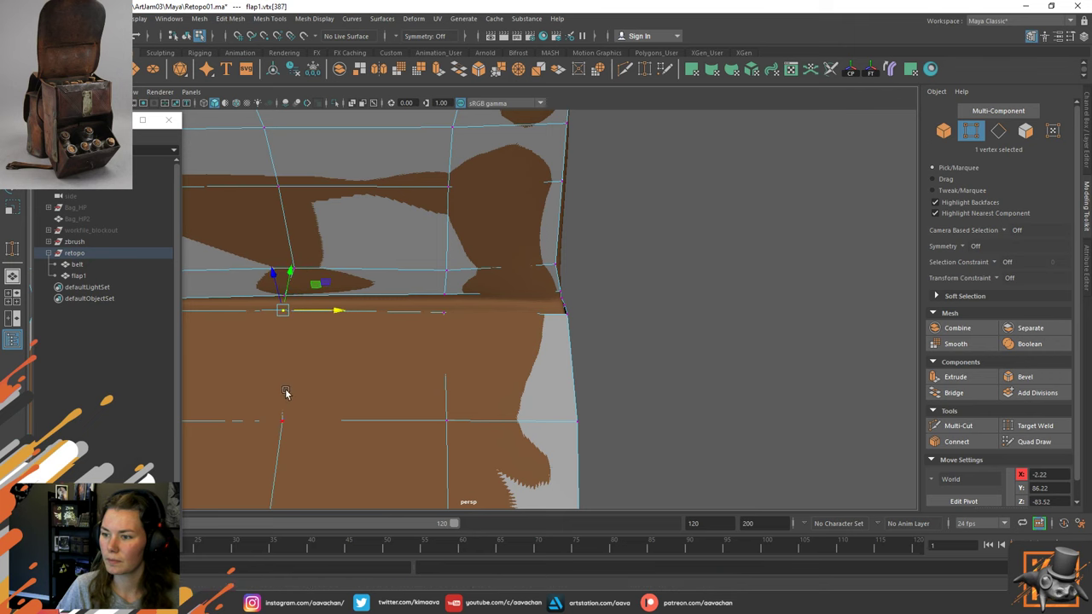
{"action": "left_click", "coordinate": [282, 419]}
{"action": "left_click_drag", "start_coordinate": [334, 419], "coordinate": [323, 423]}
Extrude the three edges around the bend's inner corner and pull the new edges inward along X to about 24.15.
{"action": "left_click_drag", "start_coordinate": [471, 359], "coordinate": [526, 385], "text": "alt"}
{"action": "right_click_drag", "start_coordinate": [700, 302], "coordinate": [702, 258]}
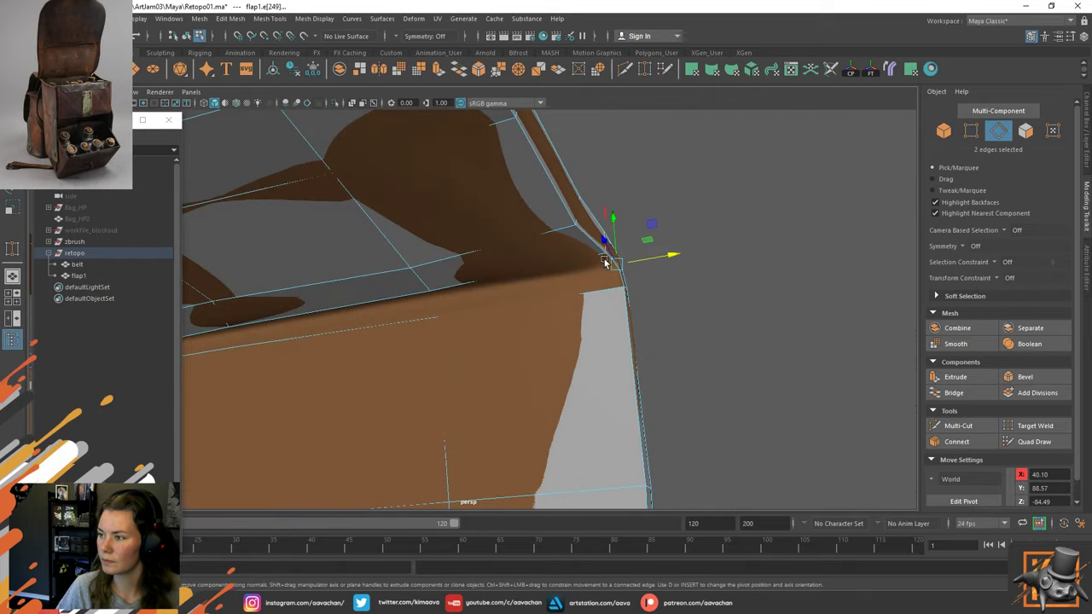
{"action": "left_click", "coordinate": [611, 264]}
{"action": "left_click", "coordinate": [609, 260]}
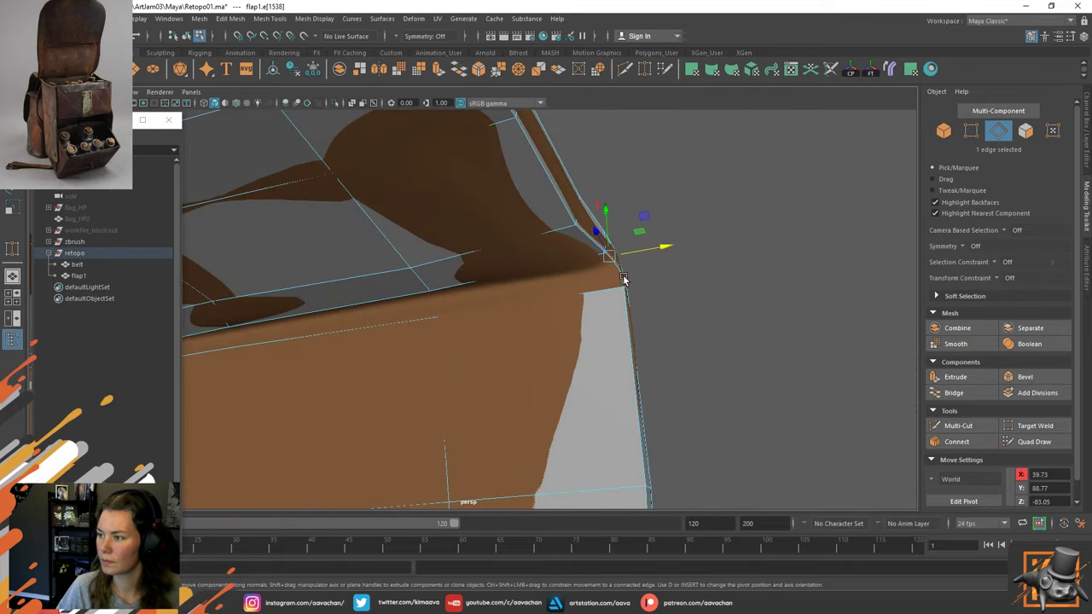
{"action": "right_click_drag", "start_coordinate": [622, 279], "coordinate": [620, 311], "text": "shift"}
{"action": "left_click_drag", "start_coordinate": [450, 322], "coordinate": [466, 322], "text": "alt"}
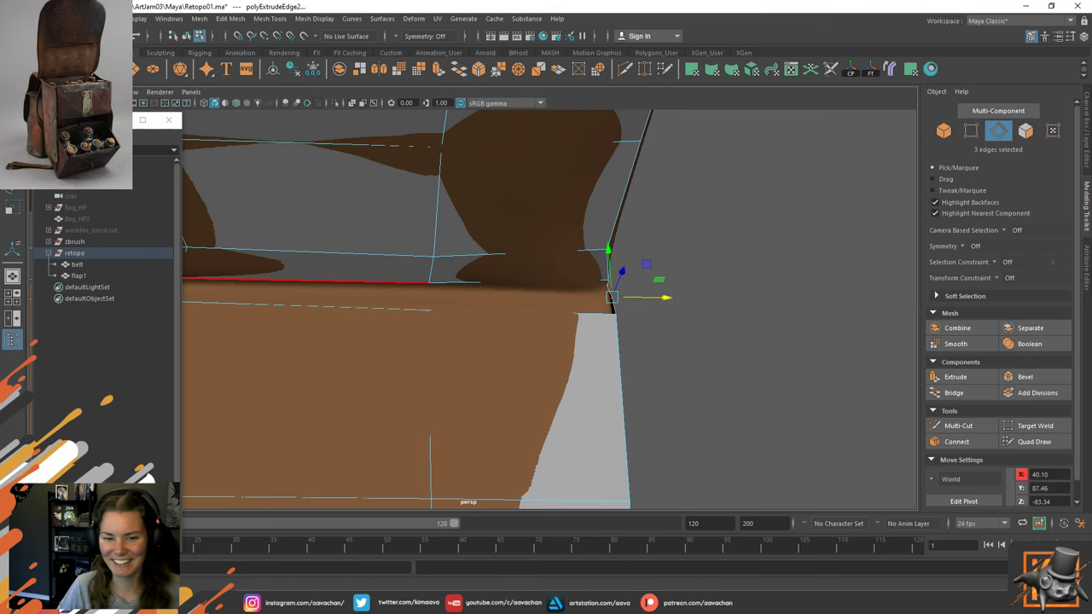
{"action": "left_click_drag", "start_coordinate": [476, 289], "coordinate": [452, 324], "text": "alt"}
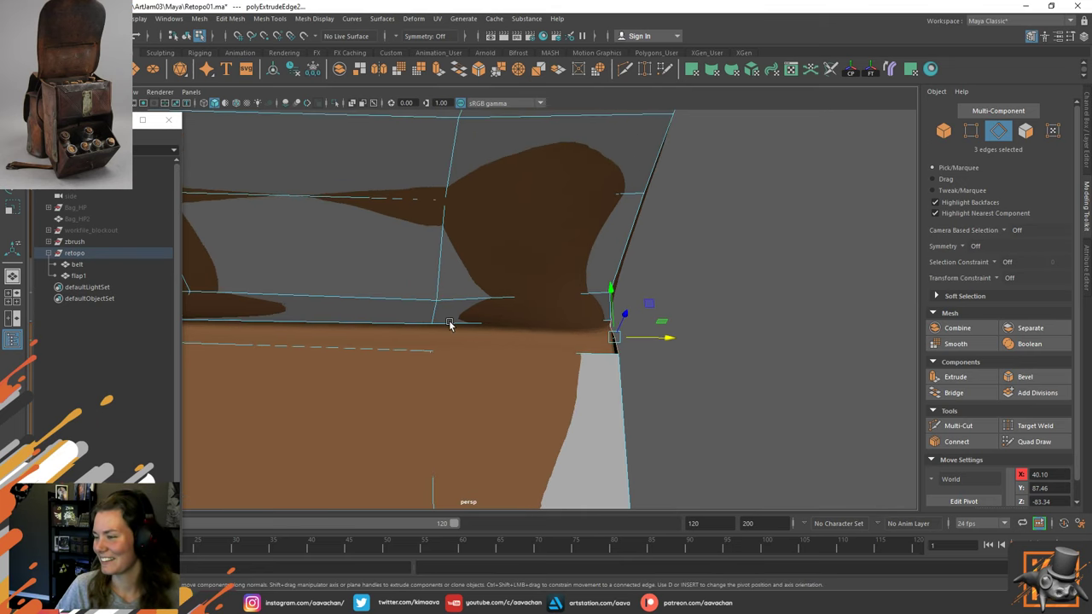
{"action": "scroll", "coordinate": [452, 324], "scroll_direction": "up", "scroll_amount": 4}
{"action": "left_click_drag", "start_coordinate": [705, 355], "coordinate": [453, 353]}
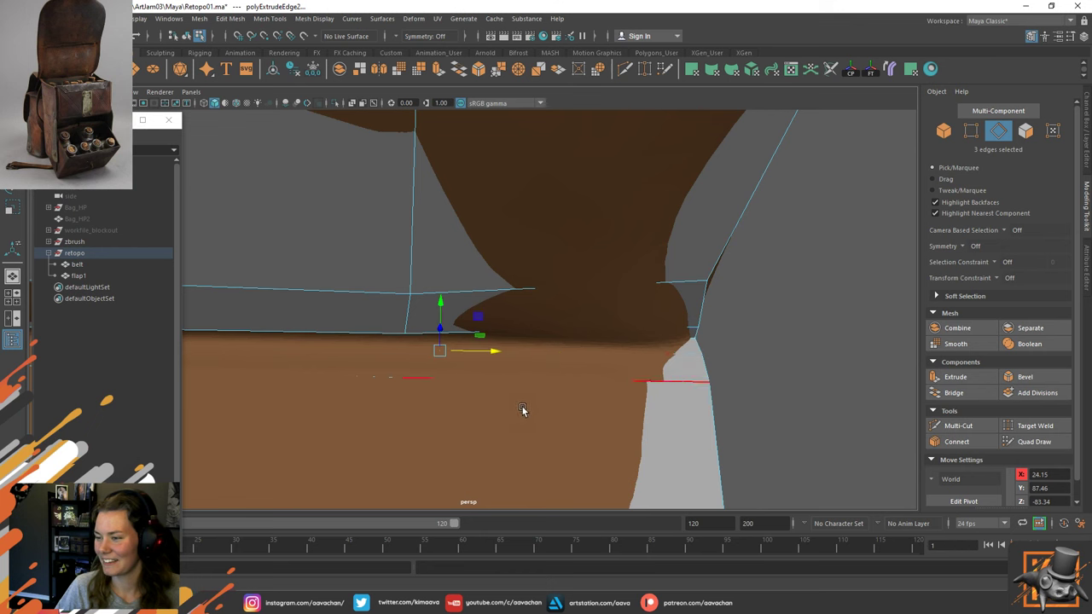
Fit the inner strip's new edges to the crease by moving them along Z to about -82, along X to about 22.02, and along Y.
{"action": "left_click_drag", "start_coordinate": [521, 410], "coordinate": [464, 389], "text": "alt"}
{"action": "left_click_drag", "start_coordinate": [474, 348], "coordinate": [452, 345]}
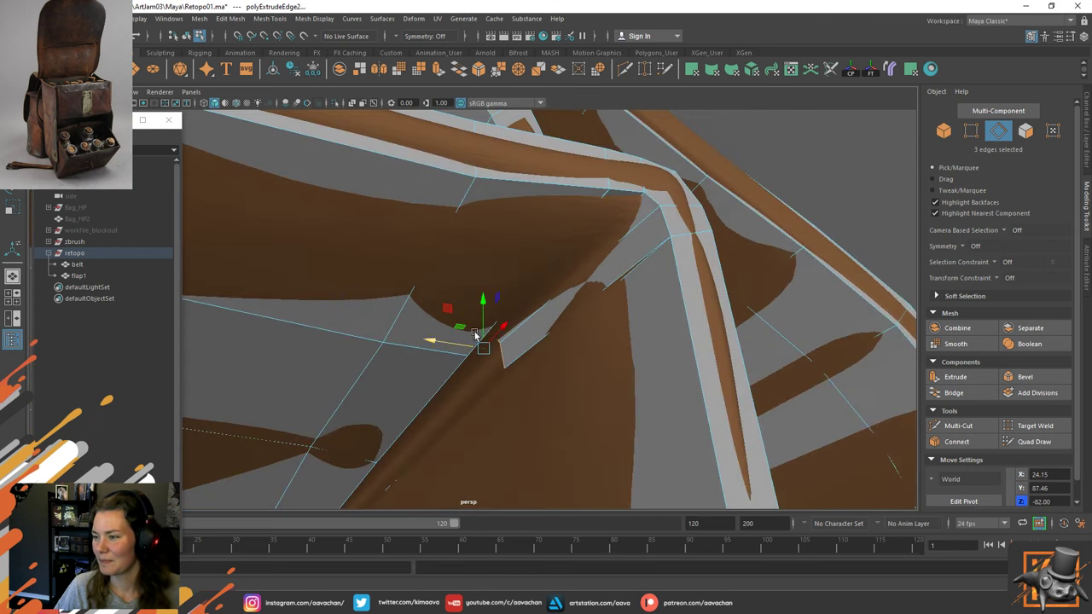
{"action": "left_click_drag", "start_coordinate": [483, 307], "coordinate": [485, 325]}
{"action": "key", "text": "r"}
{"action": "left_click_drag", "start_coordinate": [447, 370], "coordinate": [415, 375], "text": "alt"}
{"action": "key", "text": "w"}
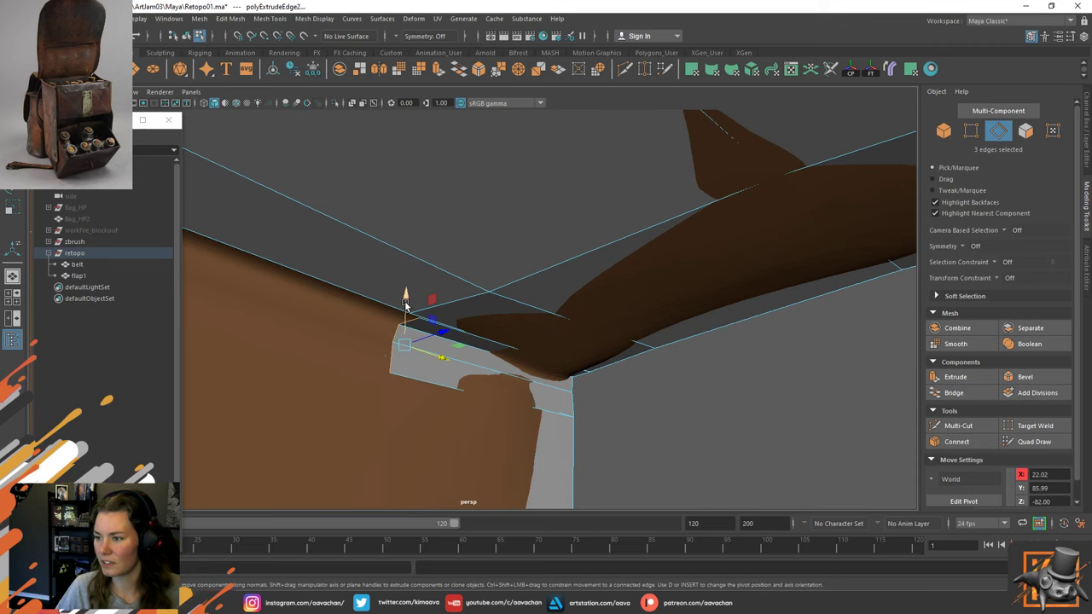
{"action": "mouse_move", "coordinate": [401, 308]}
{"action": "left_mouse_down"}
{"action": "mouse_move", "coordinate": [402, 275]}
{"action": "mouse_move", "coordinate": [399, 301]}
{"action": "left_mouse_up"}
{"action": "mouse_move", "coordinate": [481, 324]}
{"action": "left_mouse_down", "text": "alt"}
{"action": "mouse_move", "coordinate": [536, 356]}
{"action": "mouse_move", "coordinate": [509, 366]}
{"action": "mouse_move", "coordinate": [465, 318]}
{"action": "left_mouse_up", "text": "alt"}
{"action": "left_click_drag", "start_coordinate": [401, 300], "coordinate": [390, 309]}
Target-weld the upper end vertex of the new inner strip to the adjacent flap border vertex at the crease.
{"action": "left_click_drag", "start_coordinate": [562, 295], "coordinate": [603, 319], "text": "alt"}
{"action": "right_click_drag", "start_coordinate": [793, 303], "coordinate": [748, 285]}
{"action": "left_click", "coordinate": [405, 316]}
{"action": "right_click_drag", "start_coordinate": [415, 295], "coordinate": [398, 317], "text": "shift"}
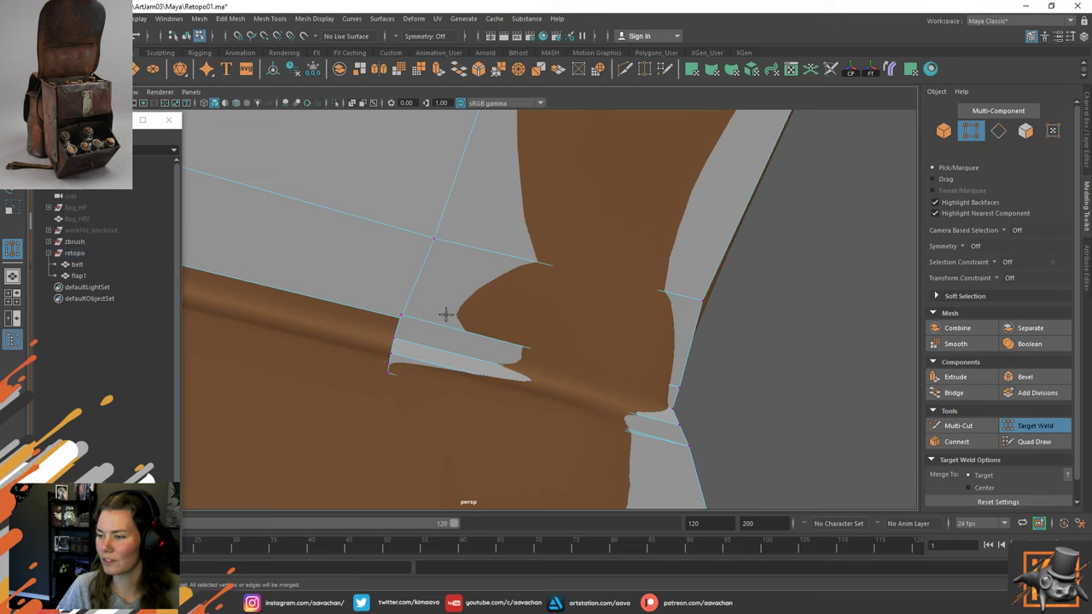
{"action": "left_click_drag", "start_coordinate": [443, 313], "coordinate": [484, 343], "text": "alt"}
{"action": "left_click_drag", "start_coordinate": [410, 313], "coordinate": [450, 366]}
{"action": "key", "text": "4"}
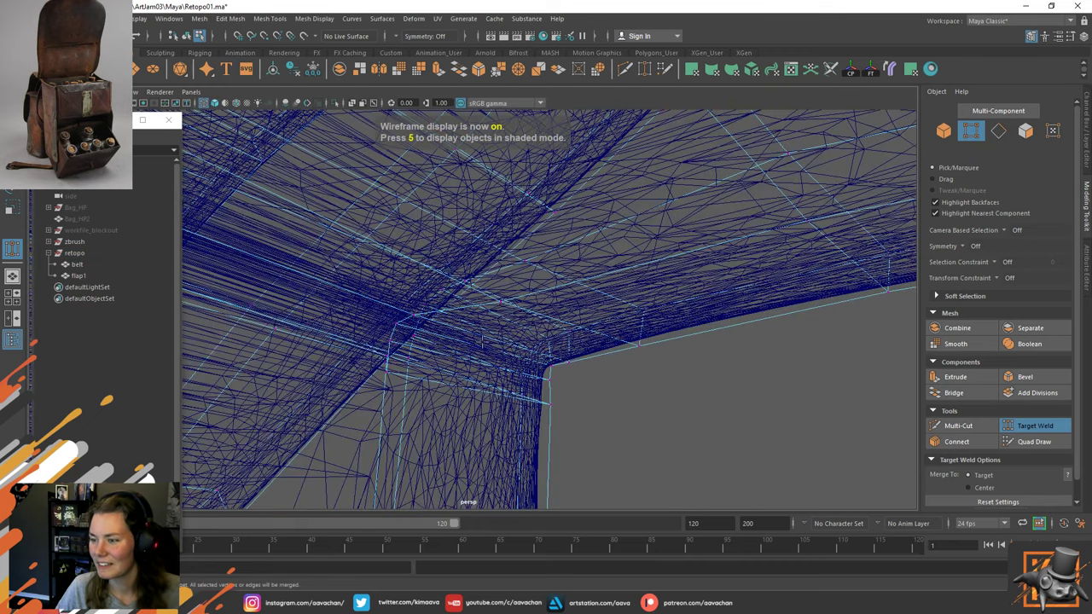
{"action": "key", "text": "5"}
Raise the lowest vertex at the inner strip's end along Y to about 86.12 to fit the crease.
{"action": "mouse_move", "coordinate": [468, 347]}
{"action": "left_mouse_down", "text": "alt"}
{"action": "mouse_move", "coordinate": [434, 375]}
{"action": "mouse_move", "coordinate": [381, 360]}
{"action": "mouse_move", "coordinate": [432, 357]}
{"action": "left_mouse_up", "text": "alt"}
{"action": "key", "text": "w"}
{"action": "left_click", "coordinate": [382, 359]}
{"action": "left_click", "coordinate": [393, 376]}
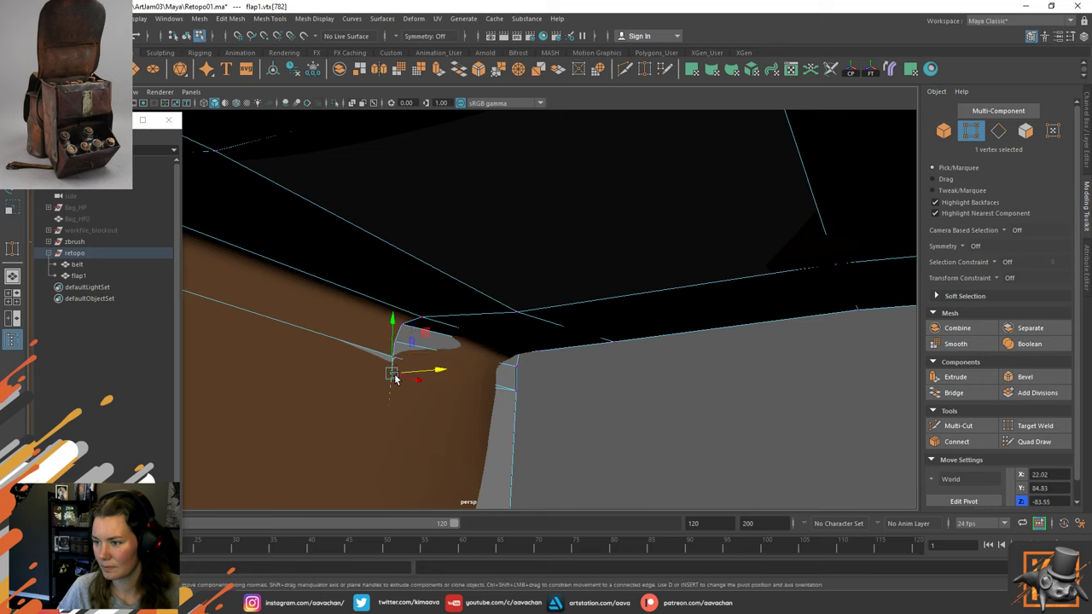
{"action": "left_click", "coordinate": [403, 343], "text": "shift"}
{"action": "left_click_drag", "start_coordinate": [395, 324], "coordinate": [398, 275]}
{"action": "left_click", "coordinate": [405, 326]}
{"action": "left_click", "coordinate": [392, 362]}
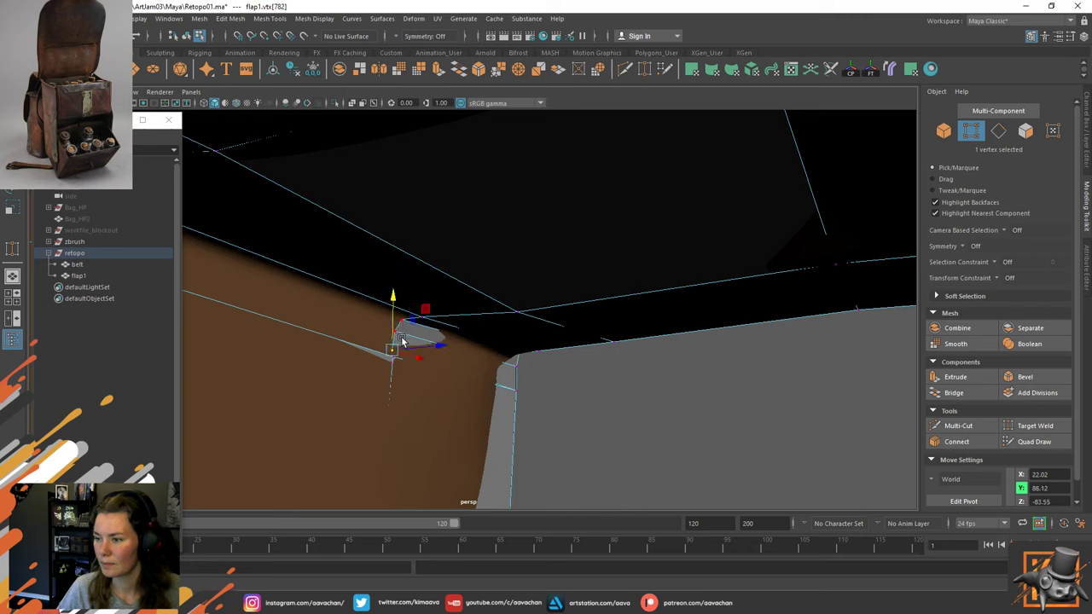
Target-weld the inner strip's lowest end vertex to the flap vertex beside it and return to object selection.
{"action": "mouse_move", "coordinate": [403, 341]}
{"action": "right_mouse_down", "text": "shift"}
{"action": "mouse_move", "coordinate": [390, 336]}
{"action": "mouse_move", "coordinate": [388, 356]}
{"action": "right_mouse_up", "text": "shift"}
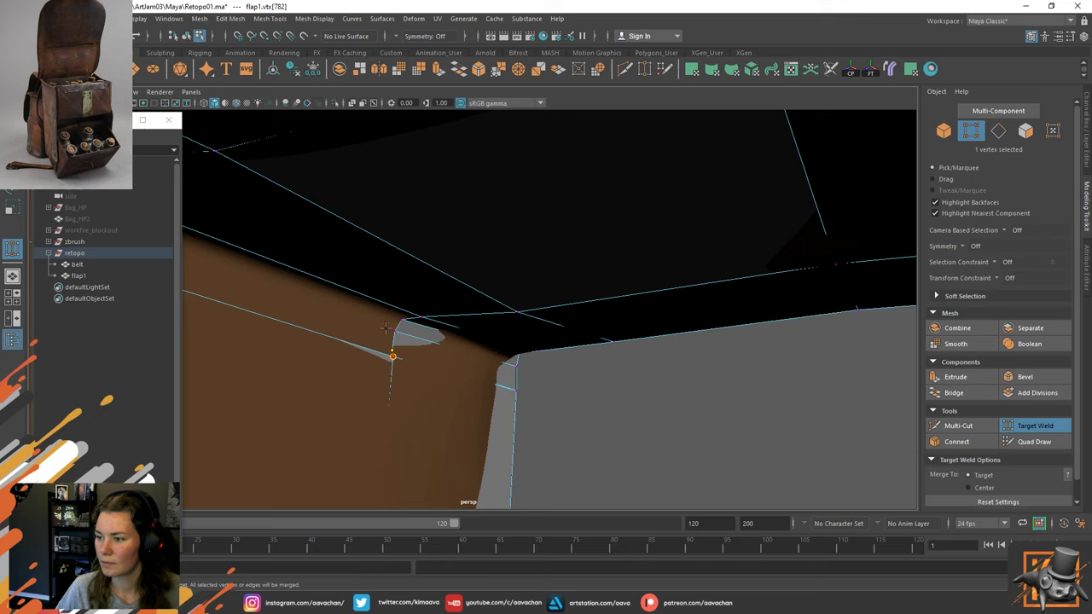
{"action": "left_click_drag", "start_coordinate": [383, 365], "coordinate": [390, 343]}
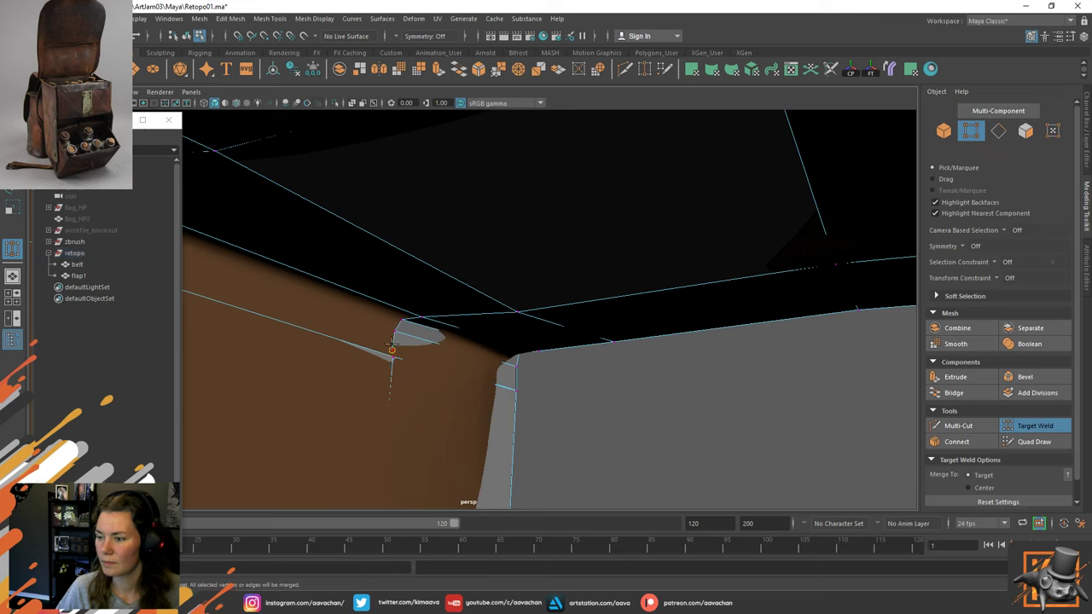
{"action": "right_click_drag", "start_coordinate": [399, 332], "coordinate": [512, 265]}
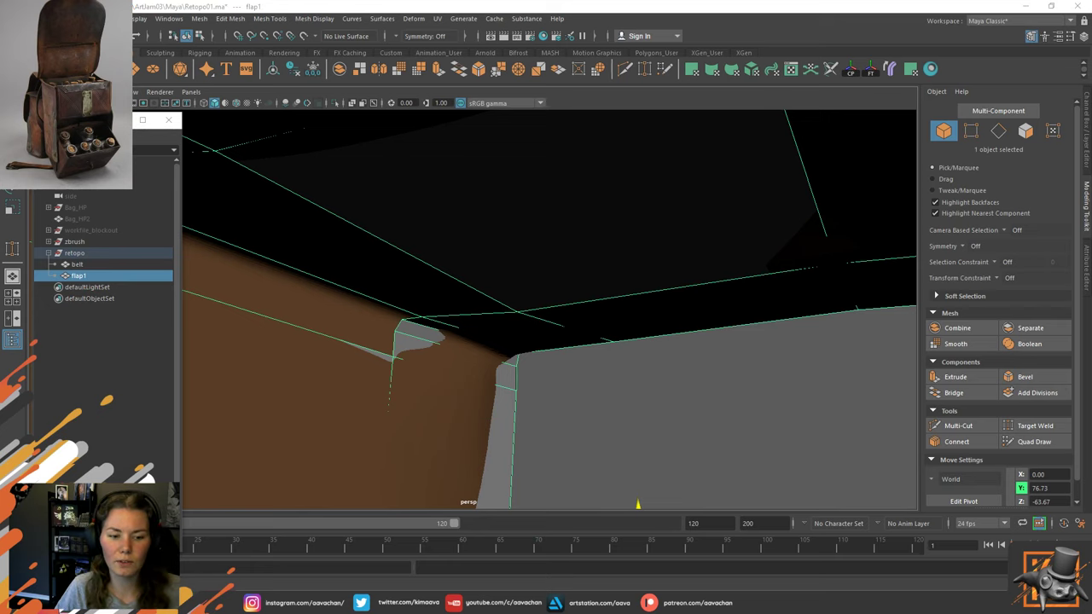
Examine the strap's outer corner vertices and the flap's side around the bend from several angles.
{"action": "left_click_drag", "start_coordinate": [597, 386], "coordinate": [486, 391], "text": "alt"}
{"action": "left_click_drag", "start_coordinate": [571, 360], "coordinate": [576, 383], "text": "alt"}
{"action": "right_click_drag", "start_coordinate": [575, 291], "coordinate": [519, 291]}
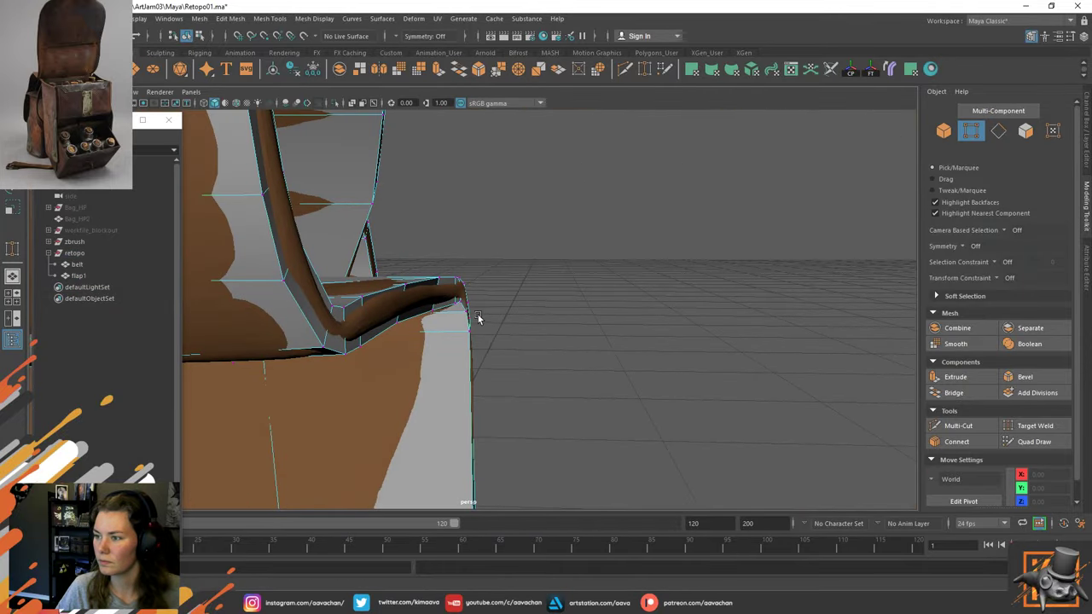
{"action": "left_click", "coordinate": [465, 313]}
{"action": "left_click", "coordinate": [468, 333]}
{"action": "left_click_drag", "start_coordinate": [505, 331], "coordinate": [336, 289]}
{"action": "right_click_drag", "start_coordinate": [336, 289], "coordinate": [436, 241]}
{"action": "scroll", "coordinate": [442, 397], "scroll_direction": "down", "scroll_amount": 7}
{"action": "scroll", "coordinate": [442, 418], "scroll_direction": "up", "scroll_amount": 4}
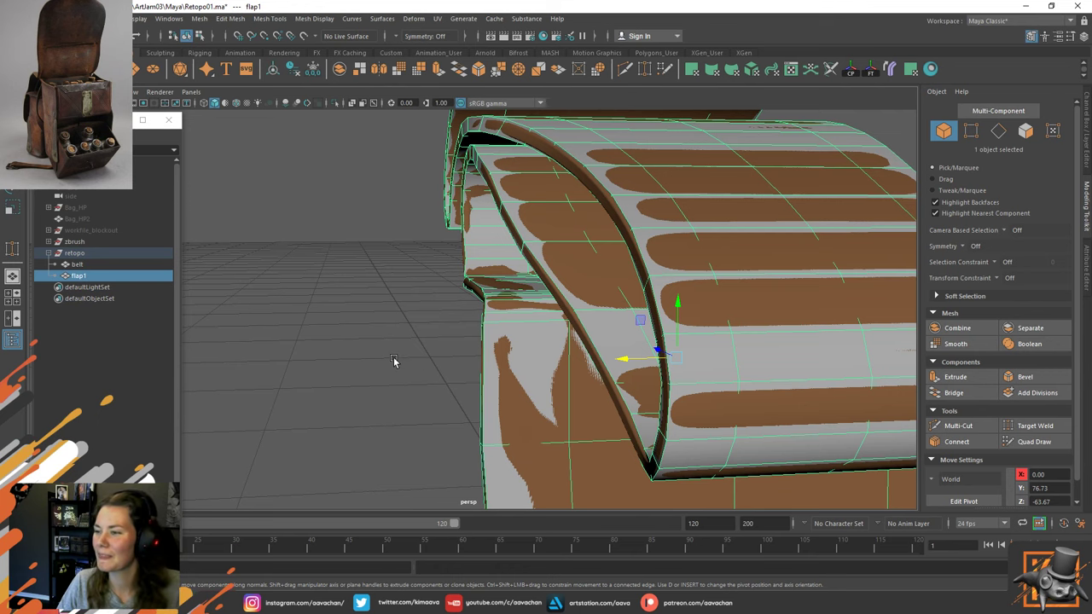
{"action": "scroll", "coordinate": [393, 357], "scroll_direction": "up", "scroll_amount": 3}
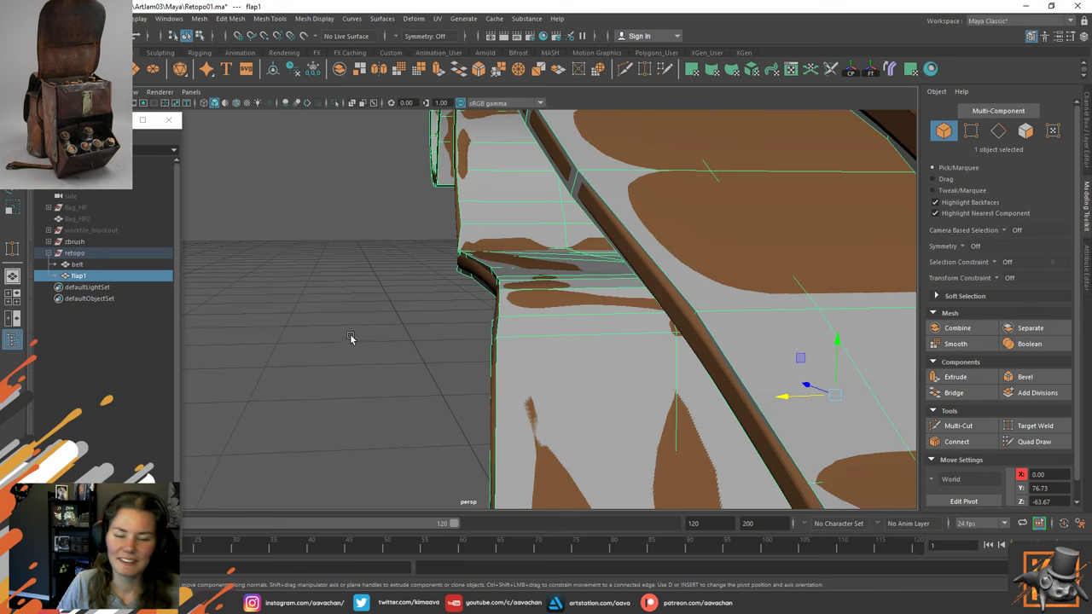
Fit the flap's side border to the sculpt, setting the vertex above the bend to about 38.41 along X and one further along to about 38.37.
{"action": "left_click_drag", "start_coordinate": [350, 334], "coordinate": [642, 267], "text": "alt"}
{"action": "middle_click_drag", "start_coordinate": [422, 320], "coordinate": [517, 311], "text": "alt"}
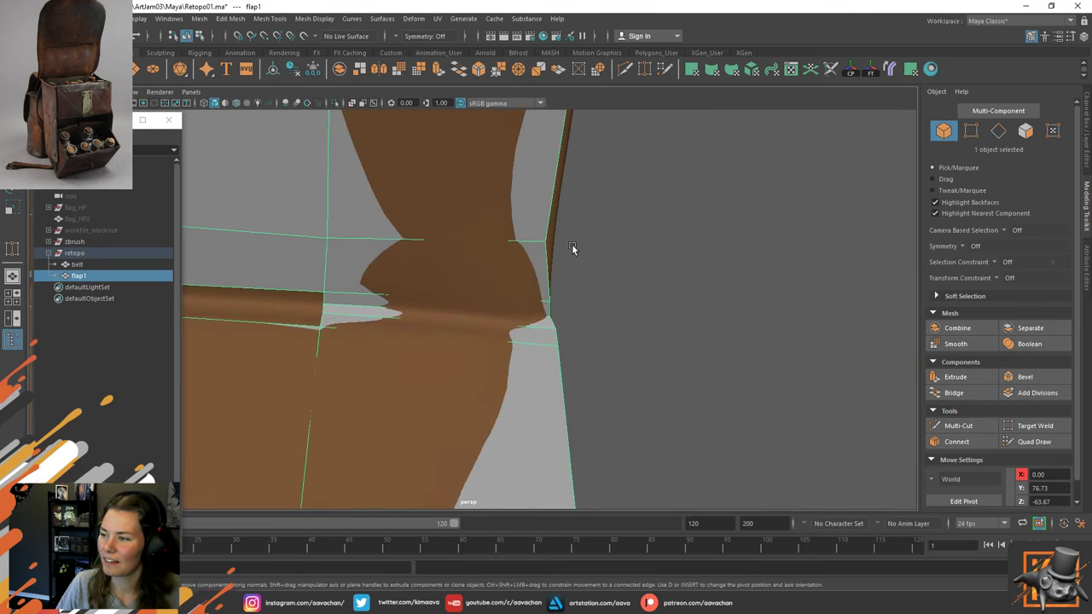
{"action": "scroll", "coordinate": [597, 239], "scroll_direction": "up", "scroll_amount": 1}
{"action": "right_click_drag", "start_coordinate": [654, 223], "coordinate": [576, 201]}
{"action": "left_click", "coordinate": [569, 229]}
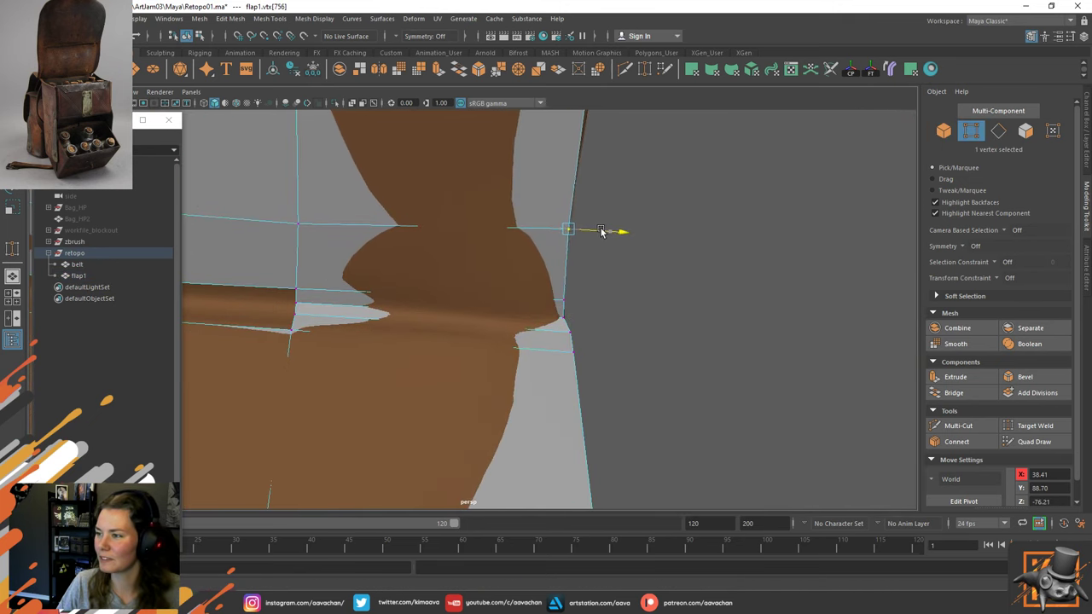
{"action": "left_click_drag", "start_coordinate": [604, 231], "coordinate": [571, 216], "text": "alt"}
{"action": "left_click", "coordinate": [550, 215]}
{"action": "left_click_drag", "start_coordinate": [599, 150], "coordinate": [577, 215], "text": "alt"}
{"action": "left_click", "coordinate": [546, 215]}
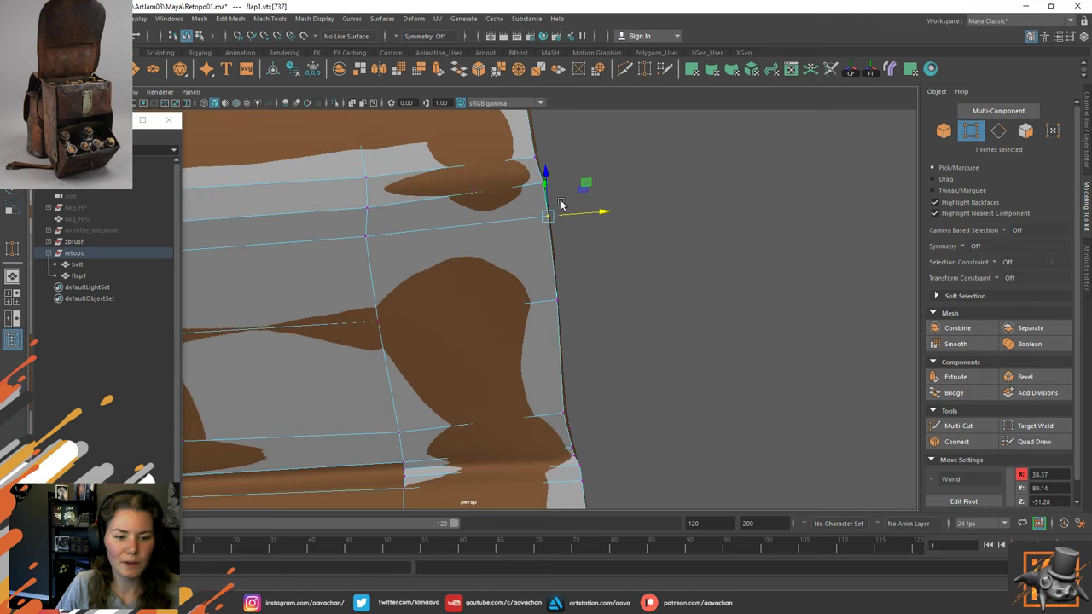
Flatten the three neighbouring cross edges of the narrow strip along the flap's side by scaling each along X.
{"action": "left_click_drag", "start_coordinate": [646, 261], "coordinate": [513, 323], "text": "alt"}
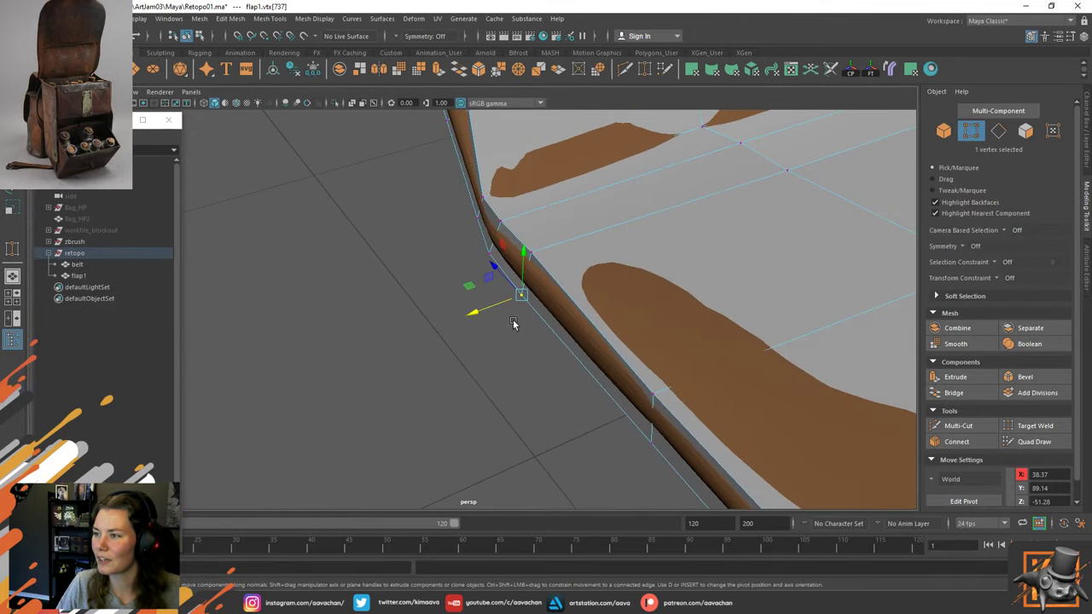
{"action": "right_click_drag", "start_coordinate": [396, 285], "coordinate": [396, 237]}
{"action": "left_click", "coordinate": [520, 274]}
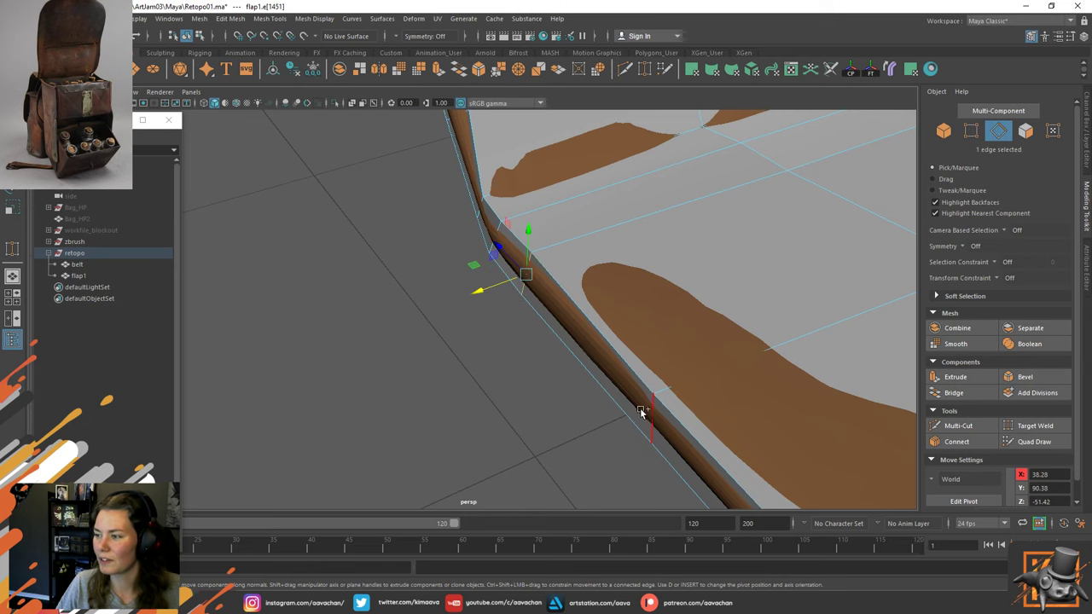
{"action": "left_click", "coordinate": [646, 415], "text": "shift"}
{"action": "key", "text": "r"}
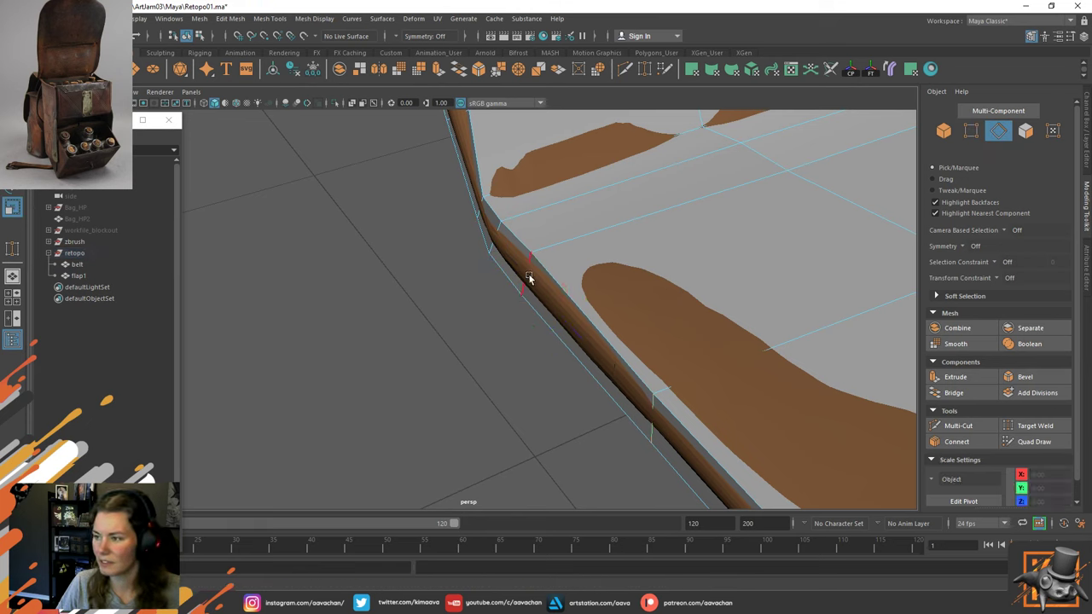
{"action": "left_click", "coordinate": [526, 277]}
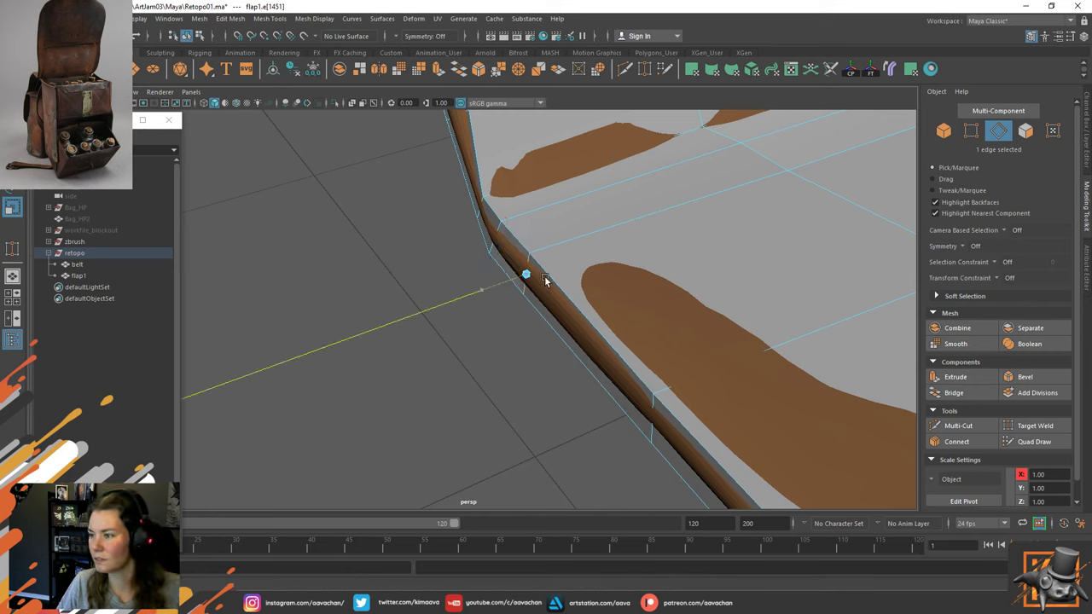
{"action": "left_click", "coordinate": [656, 420]}
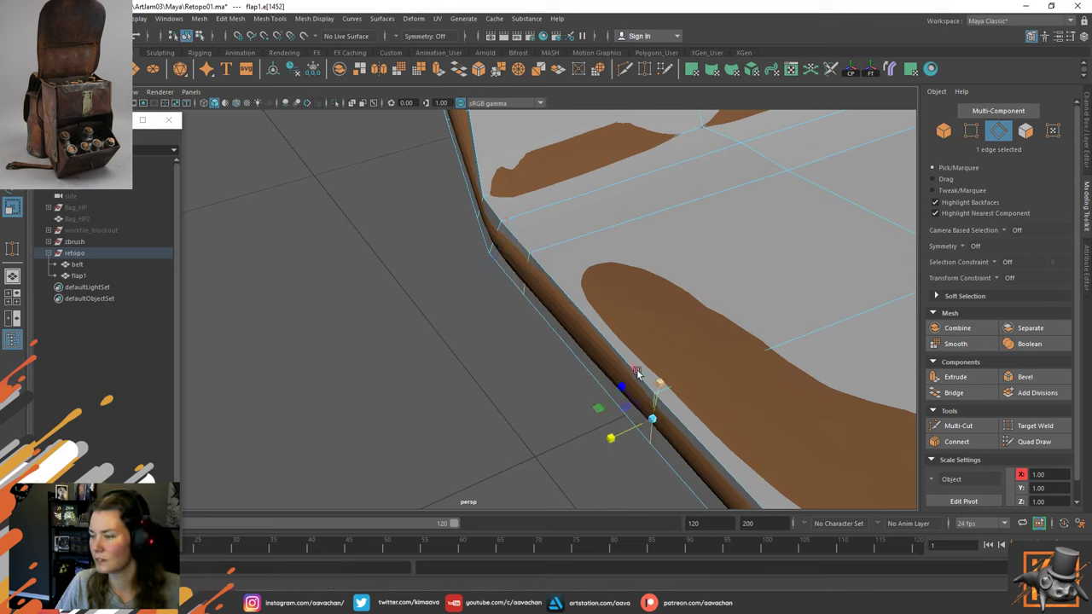
{"action": "left_click", "coordinate": [493, 239]}
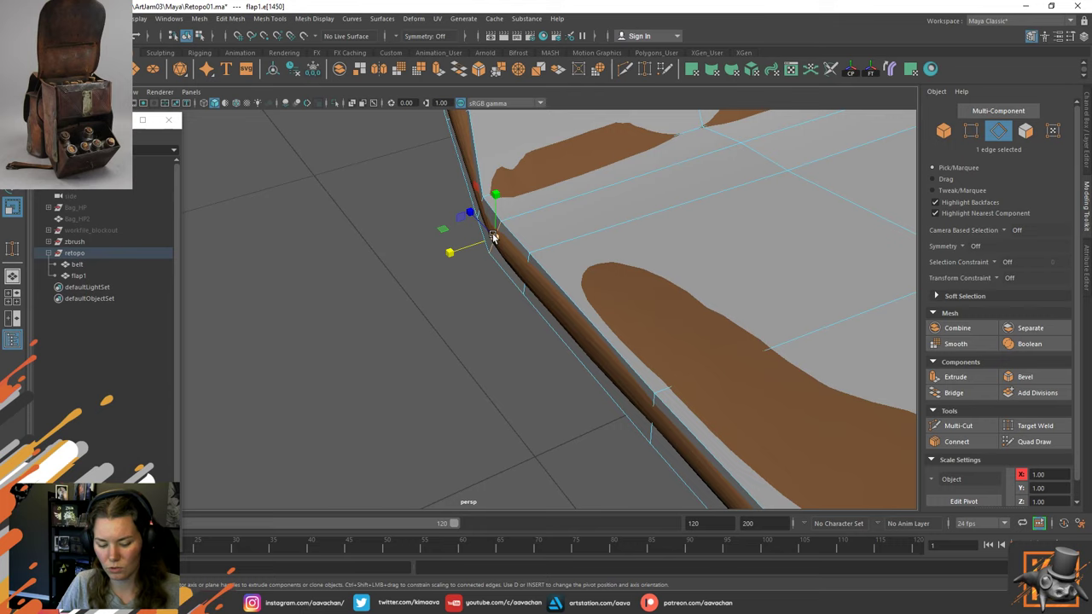
Examine the flap's underside vertices and the edges at the open end of the inner strip in the crease.
{"action": "key", "text": "w"}
{"action": "right_click_drag", "start_coordinate": [454, 273], "coordinate": [401, 268]}
{"action": "left_click_drag", "start_coordinate": [402, 268], "coordinate": [569, 281], "text": "alt"}
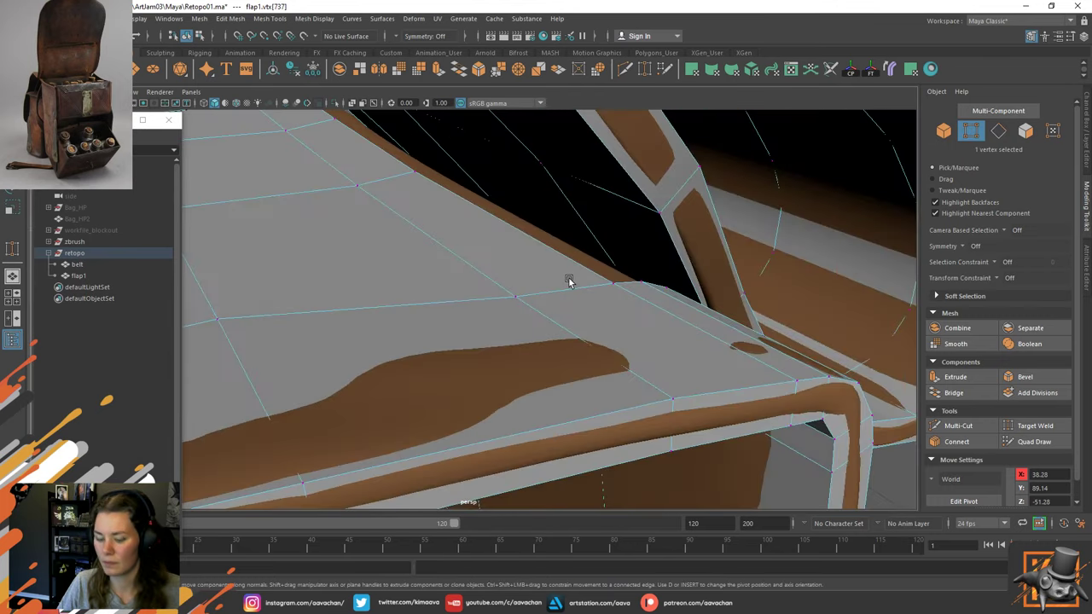
{"action": "key", "text": "f"}
{"action": "right_click_drag", "start_coordinate": [621, 349], "coordinate": [603, 332], "text": "alt"}
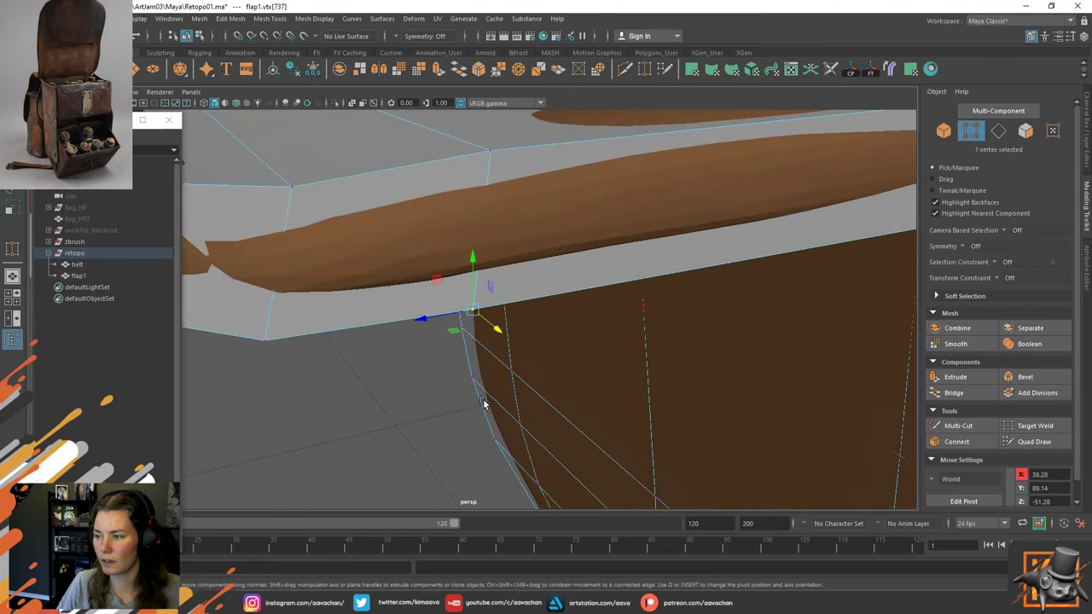
{"action": "left_click_drag", "start_coordinate": [483, 405], "coordinate": [427, 401], "text": "alt"}
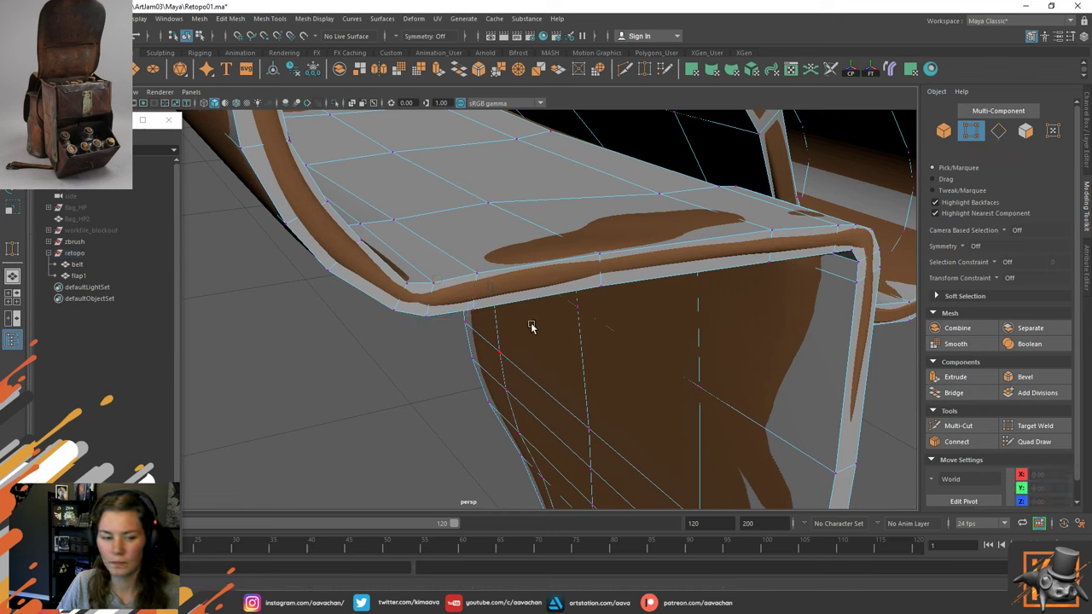
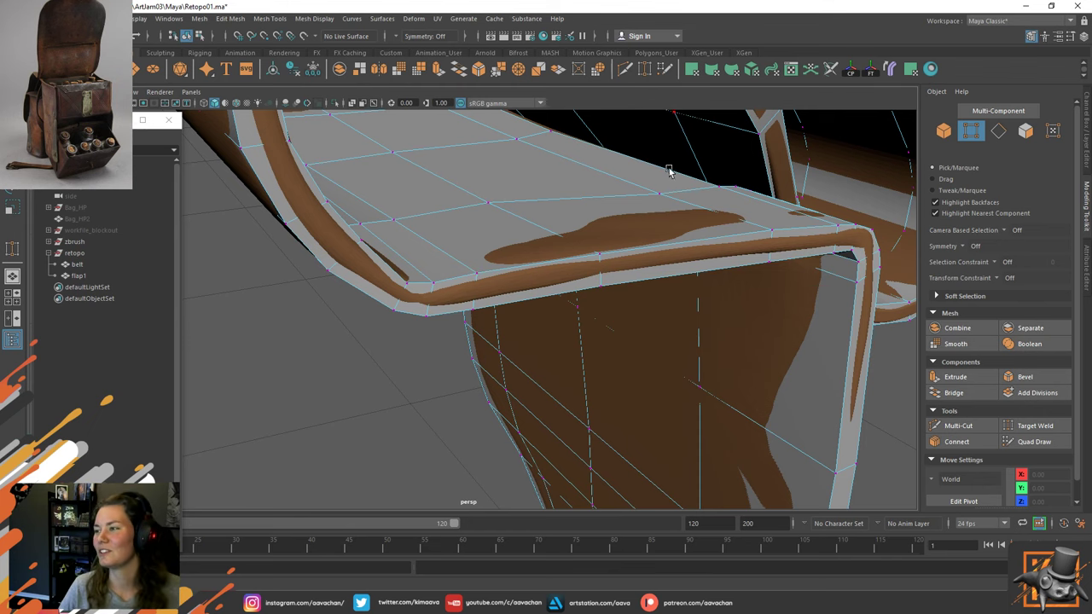
{"action": "left_click_drag", "start_coordinate": [667, 291], "coordinate": [567, 231], "text": "alt"}
{"action": "left_click", "coordinate": [555, 207]}
{"action": "left_click", "coordinate": [534, 219]}
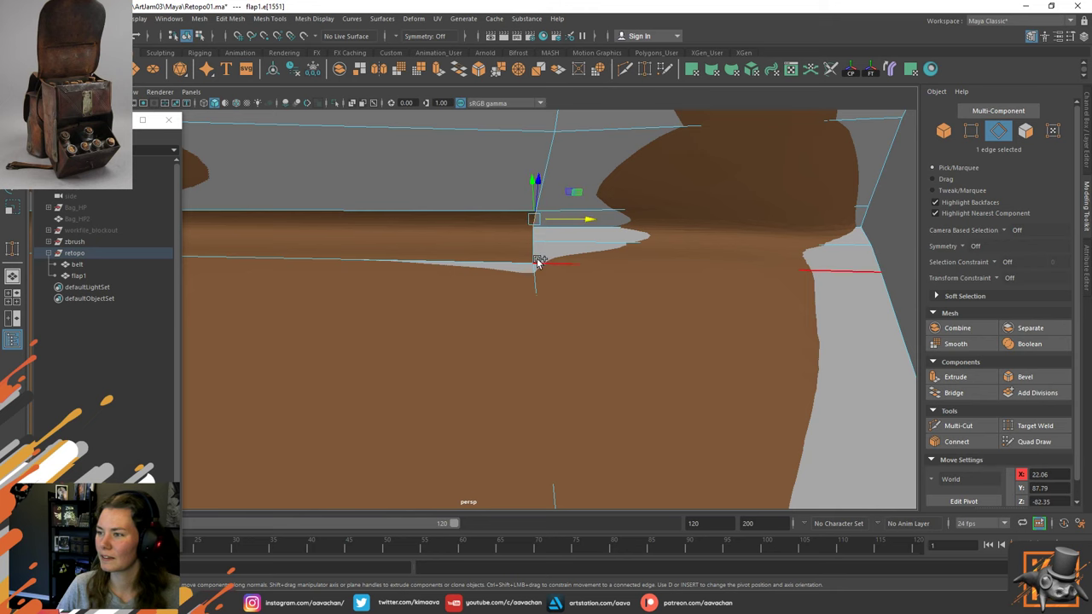
{"action": "double_click", "coordinate": [536, 253], "text": "shift"}
{"action": "left_click_drag", "start_coordinate": [378, 303], "coordinate": [629, 171], "text": "alt"}
Shift the middle column's border vertex above the crease along X to about -0.52 and the vertex beneath it to about -0.12.
{"action": "key", "text": "F9"}
{"action": "left_click", "coordinate": [561, 250]}
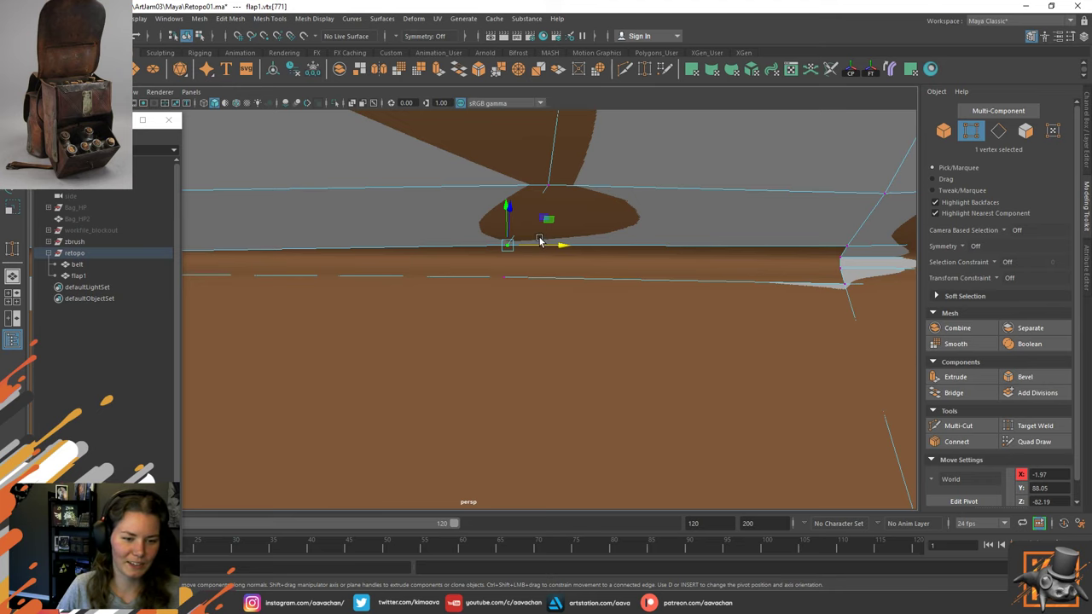
{"action": "middle_click_drag", "start_coordinate": [584, 288], "coordinate": [476, 314], "text": "alt"}
{"action": "left_click_drag", "start_coordinate": [397, 285], "coordinate": [416, 283]}
{"action": "left_click_drag", "start_coordinate": [368, 248], "coordinate": [370, 248]}
{"action": "left_click_drag", "start_coordinate": [478, 247], "coordinate": [527, 334], "text": "alt"}
{"action": "left_click", "coordinate": [451, 335]}
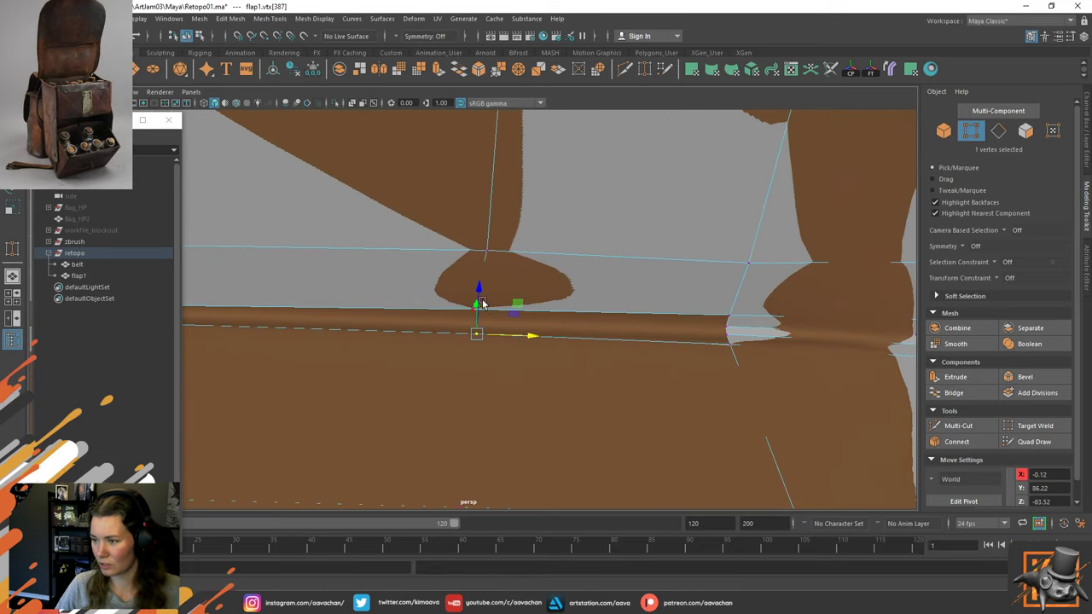
Move the middle column's border vertex along Z to about -81.58 and adjust the next column's border vertex.
{"action": "left_click_drag", "start_coordinate": [515, 277], "coordinate": [309, 256], "text": "alt"}
{"action": "left_click", "coordinate": [475, 306]}
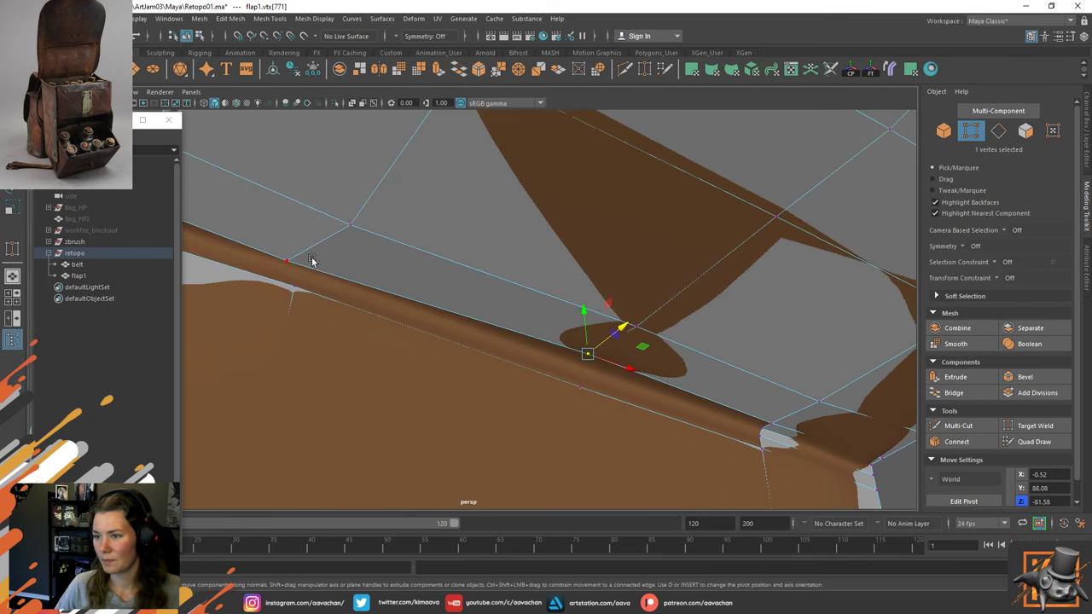
{"action": "left_click", "coordinate": [295, 259]}
{"action": "left_click_drag", "start_coordinate": [364, 278], "coordinate": [356, 250], "text": "alt"}
{"action": "left_click_drag", "start_coordinate": [312, 310], "coordinate": [326, 303]}
Move the border vertex at the far corner of the crease along Z to about -82.02.
{"action": "left_click_drag", "start_coordinate": [326, 304], "coordinate": [392, 305], "text": "alt"}
{"action": "left_click", "coordinate": [284, 236]}
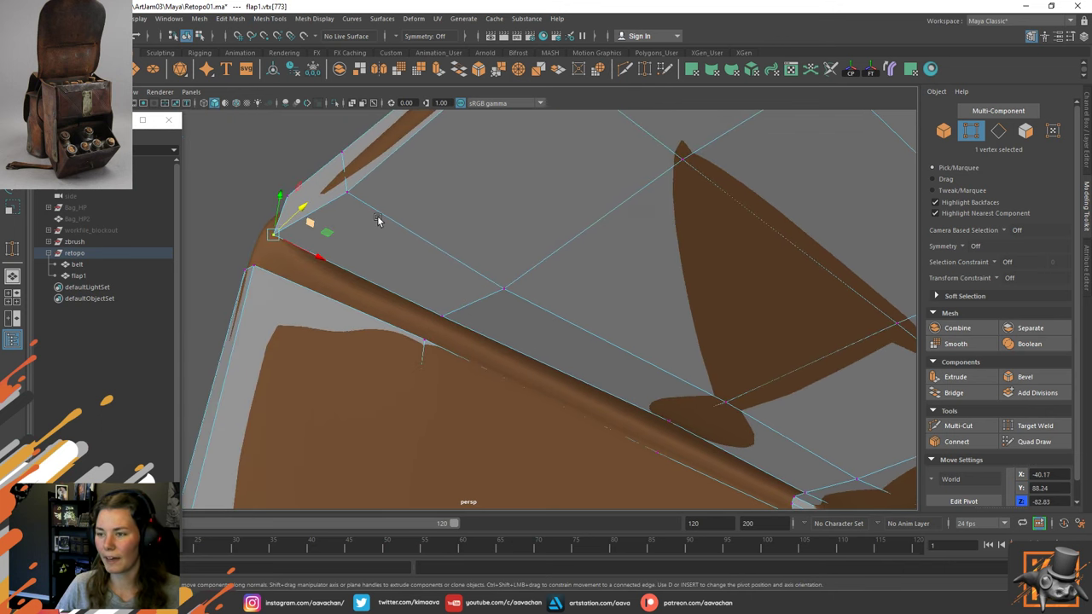
{"action": "left_click_drag", "start_coordinate": [379, 219], "coordinate": [461, 225], "text": "alt"}
{"action": "left_click_drag", "start_coordinate": [512, 253], "coordinate": [544, 285], "text": "alt"}
Extrude the inner strip's three end edges and pull them along X to about -0.34, up to the middle column.
{"action": "middle_click_drag", "start_coordinate": [544, 285], "coordinate": [329, 278], "text": "alt"}
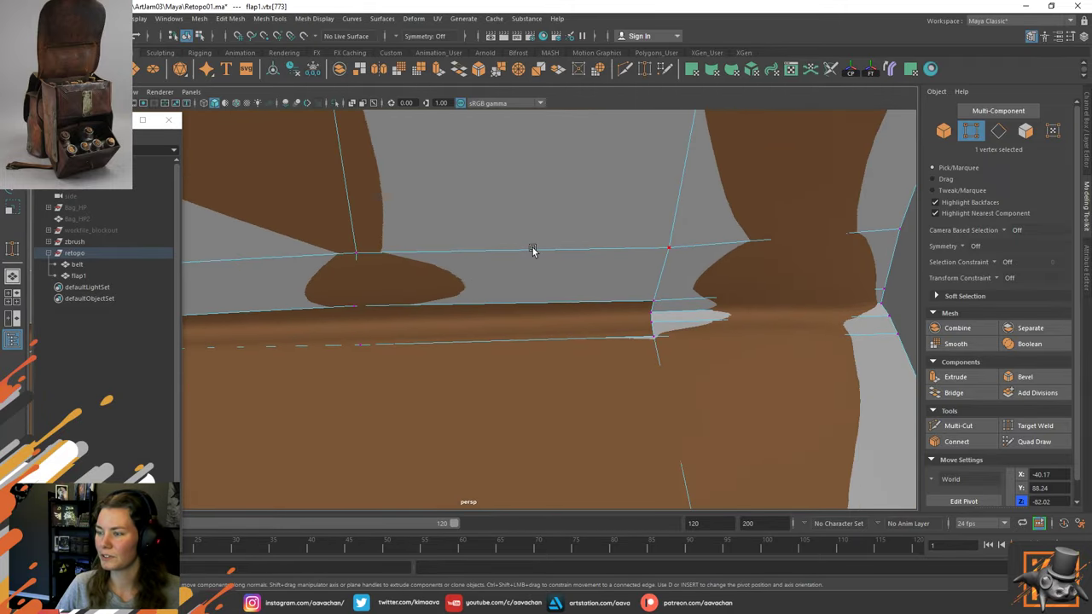
{"action": "right_click_drag", "start_coordinate": [534, 249], "coordinate": [550, 210]}
{"action": "double_click", "coordinate": [650, 306]}
{"action": "right_click_drag", "start_coordinate": [707, 313], "coordinate": [700, 334], "text": "shift"}
{"action": "key", "text": "w"}
{"action": "left_click_drag", "start_coordinate": [702, 316], "coordinate": [405, 333]}
{"action": "key", "text": "r"}
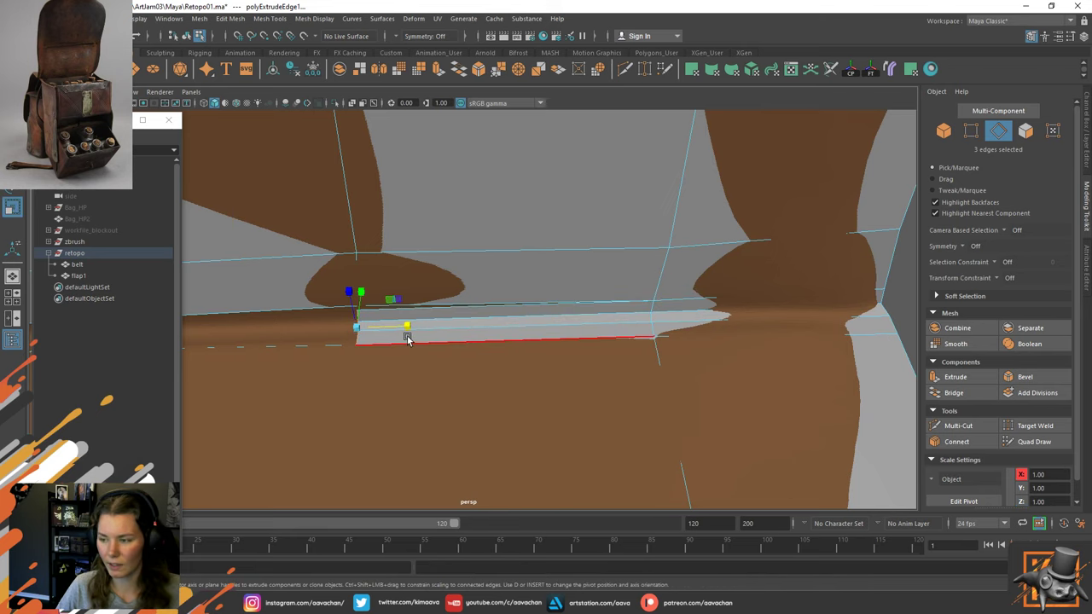
{"action": "key", "text": "w"}
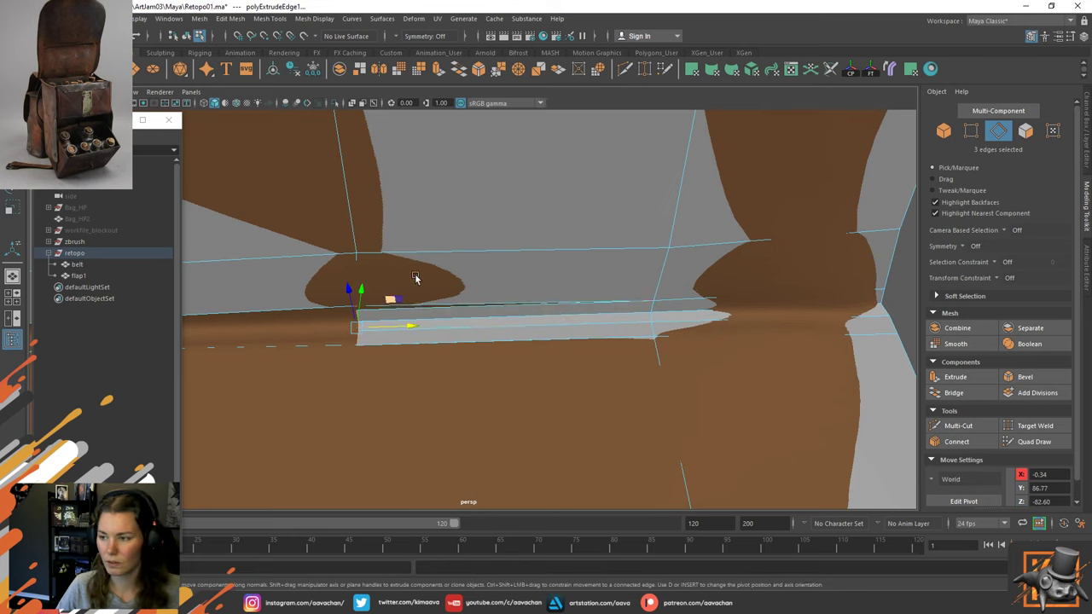
Target-weld the extruded strip's upper end vertex to the middle column's border vertex above it.
{"action": "left_click_drag", "start_coordinate": [415, 273], "coordinate": [390, 293], "text": "alt"}
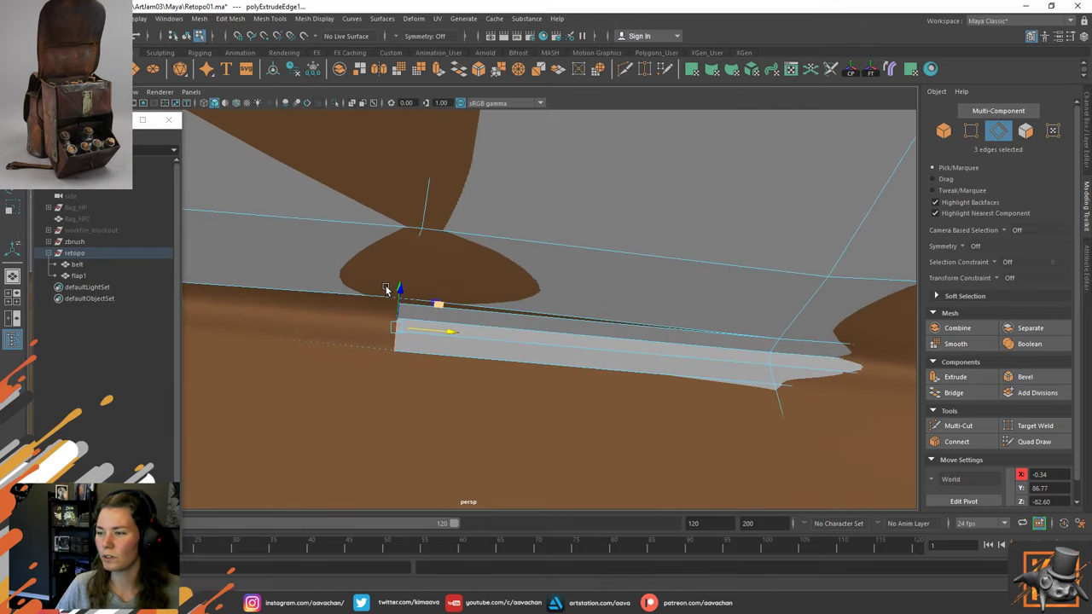
{"action": "key", "text": "4"}
{"action": "key", "text": "5"}
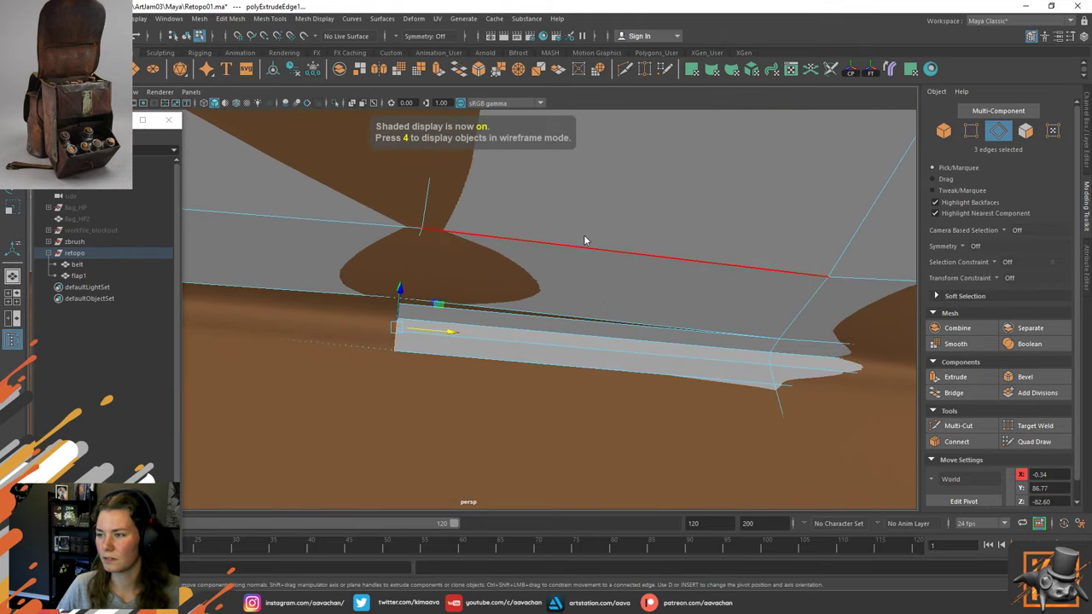
{"action": "right_click_drag", "start_coordinate": [583, 235], "coordinate": [456, 229]}
{"action": "left_click", "coordinate": [398, 305]}
{"action": "right_click_drag", "start_coordinate": [398, 305], "coordinate": [410, 260], "text": "shift"}
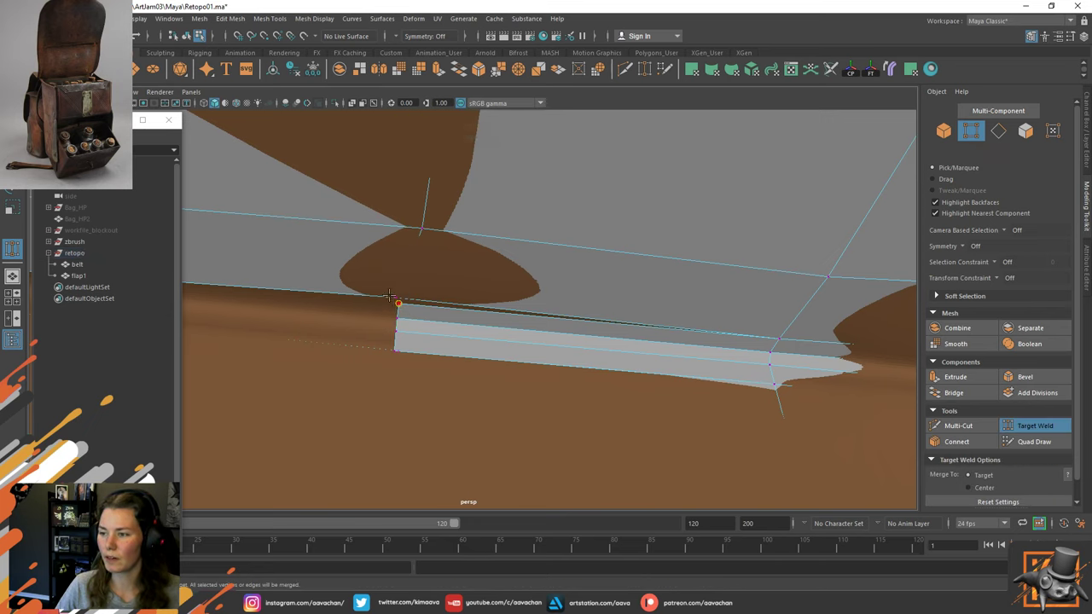
{"action": "left_click_drag", "start_coordinate": [389, 296], "coordinate": [430, 292]}
Fit the strip's end vertices at the middle column to the crease, moving the lowest vertex along Y to about 85.82.
{"action": "key", "text": "w"}
{"action": "left_click", "coordinate": [398, 299]}
{"action": "left_click", "coordinate": [405, 320]}
{"action": "left_click", "coordinate": [427, 366]}
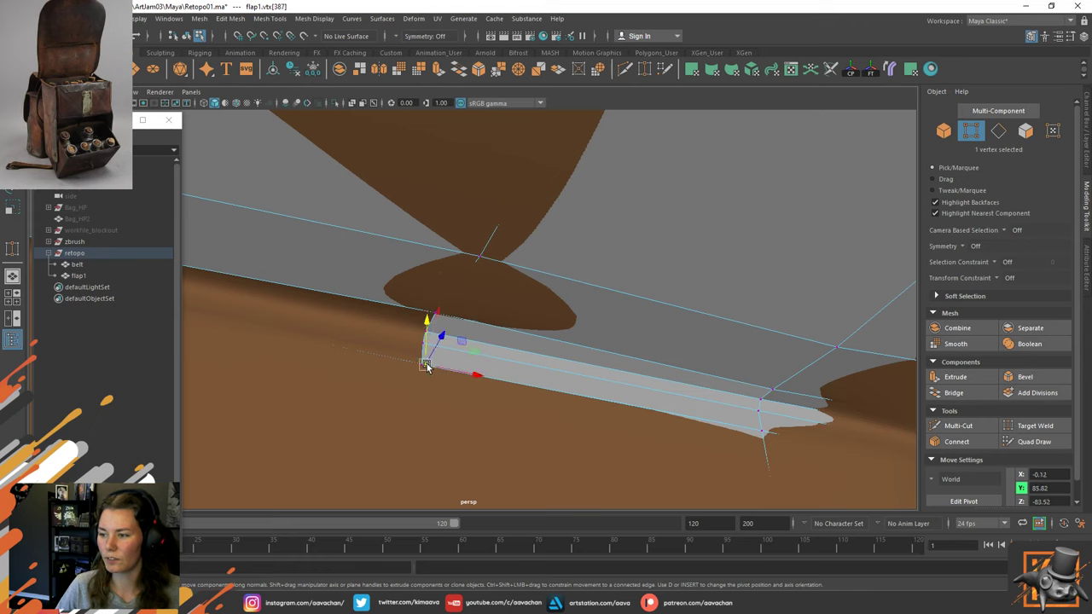
Merge the strip's lowest end vertex at the middle column with the border vertex below it.
{"action": "left_click_drag", "start_coordinate": [441, 338], "coordinate": [442, 337]}
{"action": "left_click", "coordinate": [419, 373], "text": "shift"}
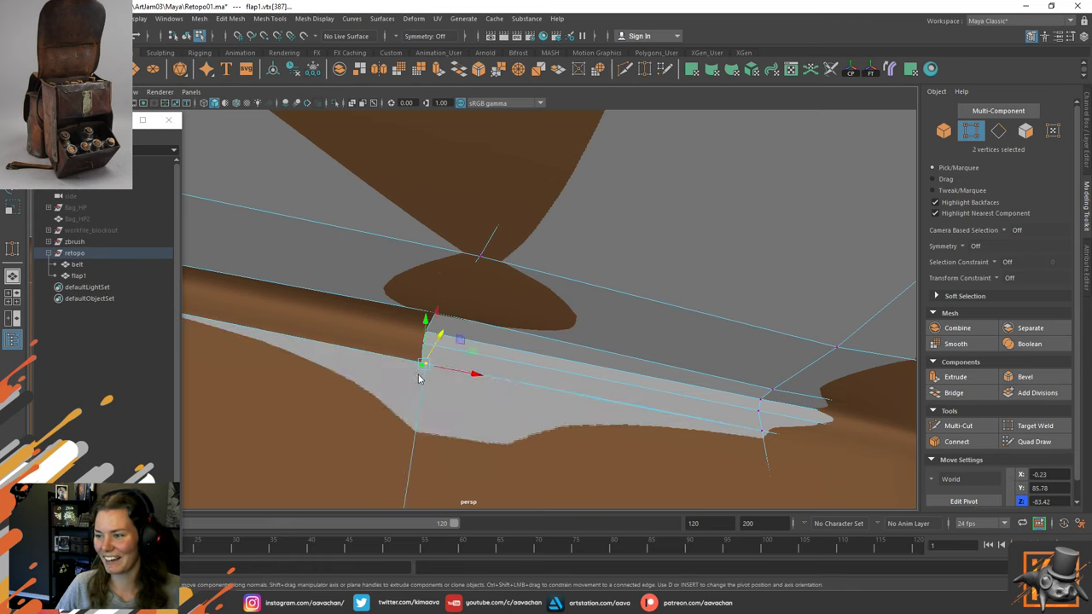
{"action": "right_click_drag", "start_coordinate": [418, 373], "coordinate": [421, 229], "text": "shift"}
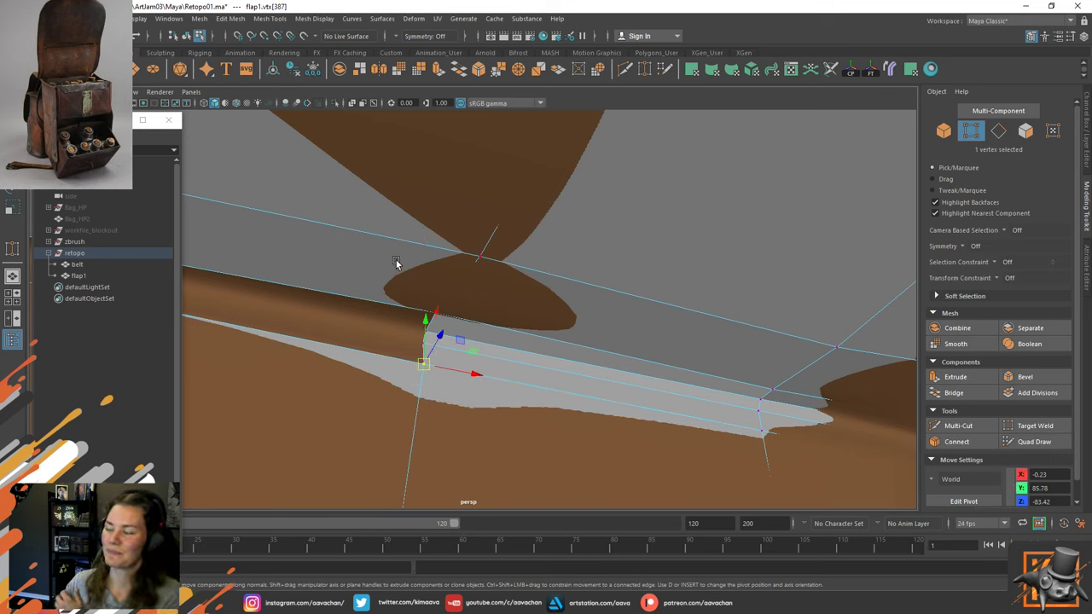
{"action": "left_click_drag", "start_coordinate": [648, 395], "coordinate": [483, 405], "text": "alt"}
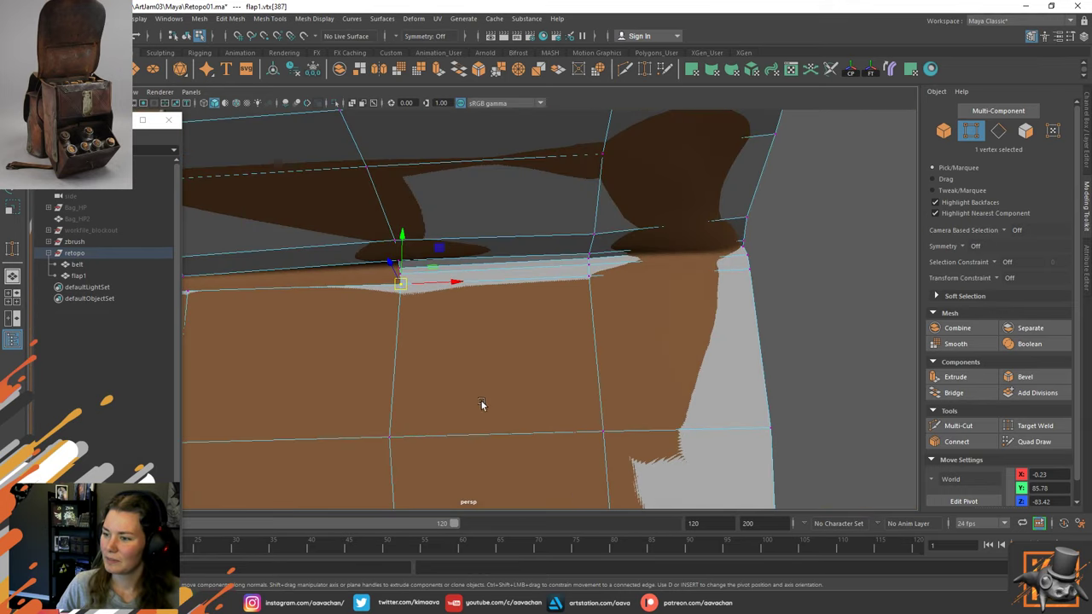
Nudge the middle-column vertex below the crease along X, and move the next column's vertex above the crease along Y to about 88.04.
{"action": "left_click", "coordinate": [434, 419]}
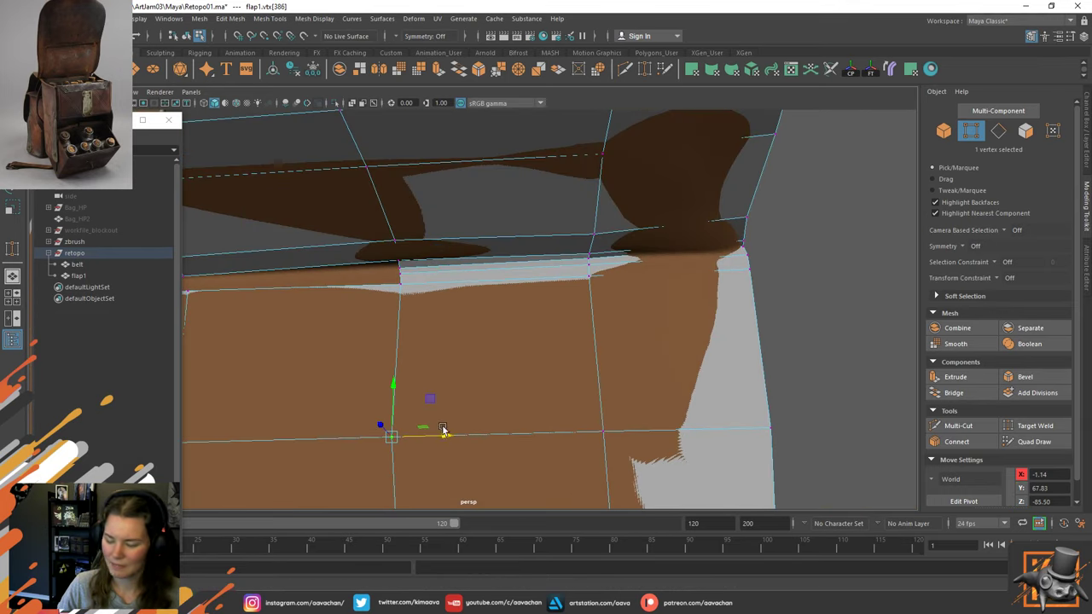
{"action": "left_click_drag", "start_coordinate": [446, 439], "coordinate": [453, 434]}
{"action": "left_click_drag", "start_coordinate": [438, 325], "coordinate": [402, 310], "text": "alt"}
{"action": "left_click", "coordinate": [391, 309]}
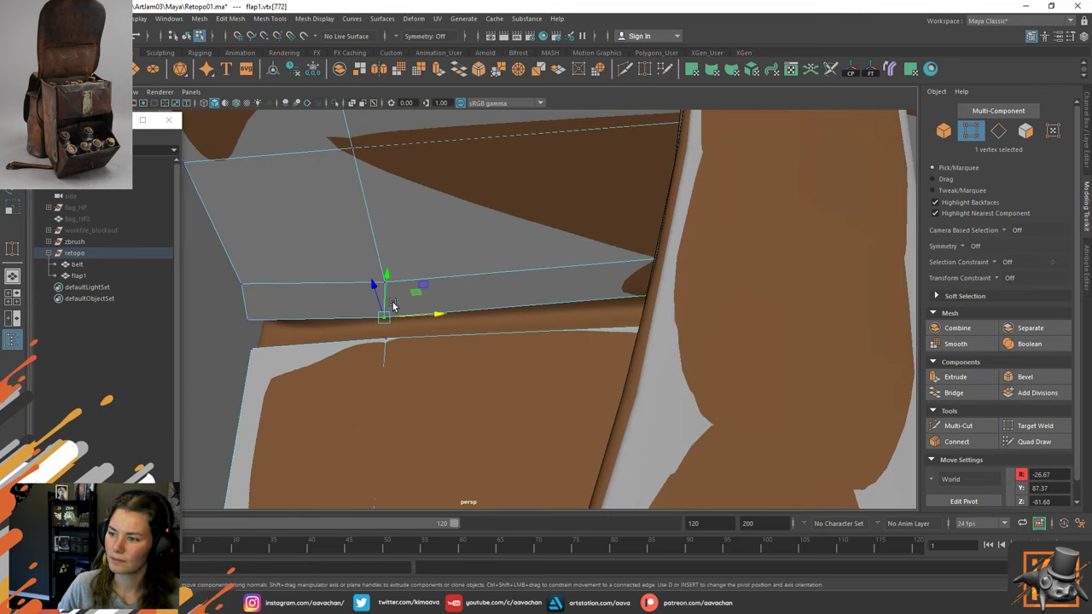
{"action": "left_click_drag", "start_coordinate": [438, 276], "coordinate": [469, 287], "text": "alt"}
{"action": "left_click_drag", "start_coordinate": [413, 263], "coordinate": [433, 231]}
{"action": "left_click", "coordinate": [449, 264]}
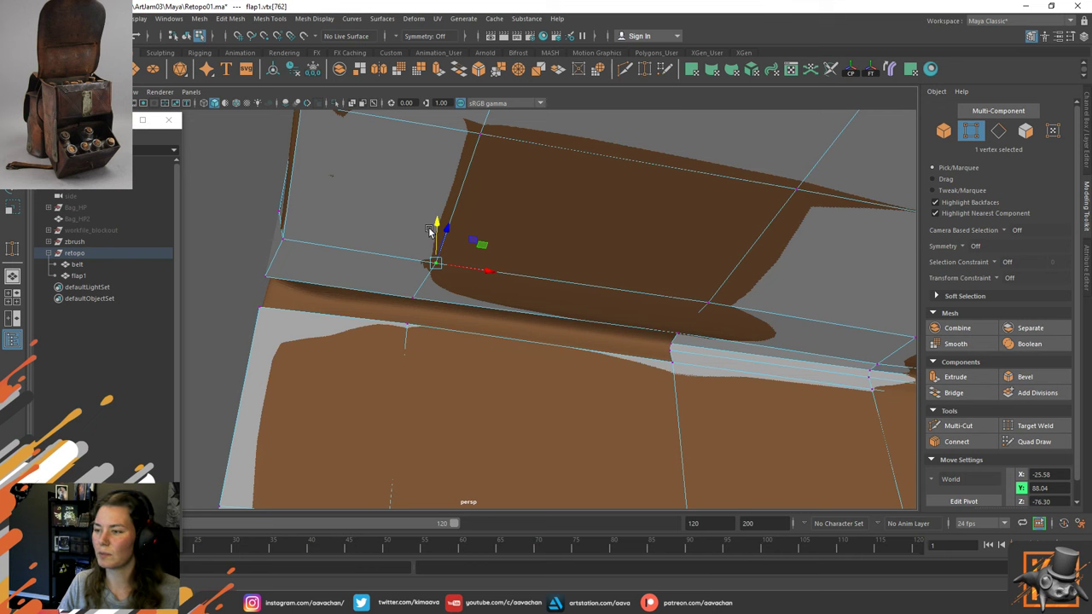
Scale the vertex pair at the crease's outer corner and the adjacent side pair along X to line up each pair.
{"action": "left_click_drag", "start_coordinate": [334, 231], "coordinate": [362, 248], "text": "alt"}
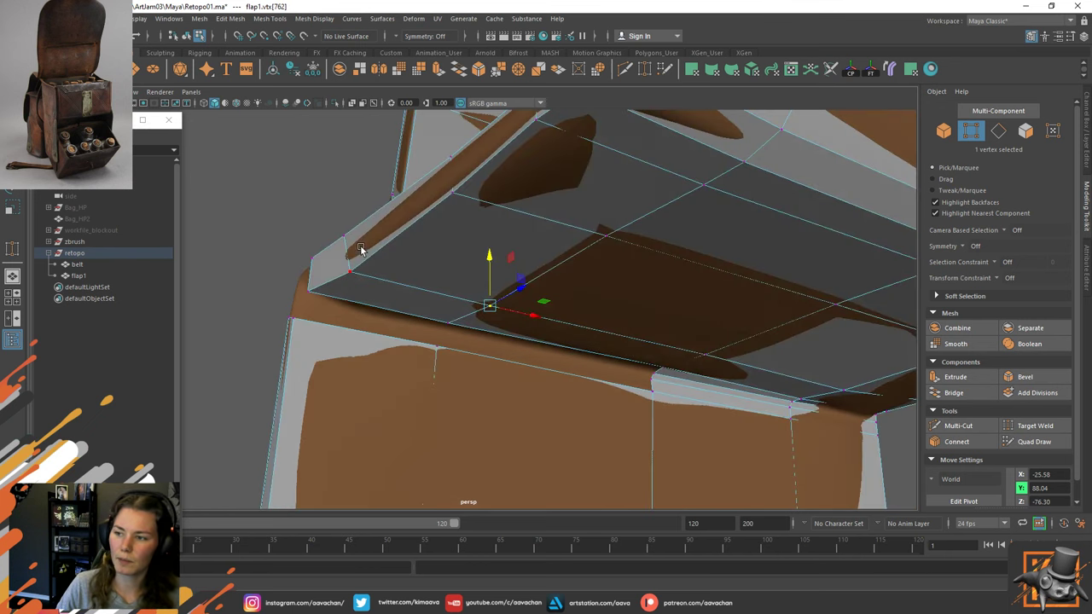
{"action": "left_click", "coordinate": [314, 256]}
{"action": "left_click", "coordinate": [333, 283], "text": "shift"}
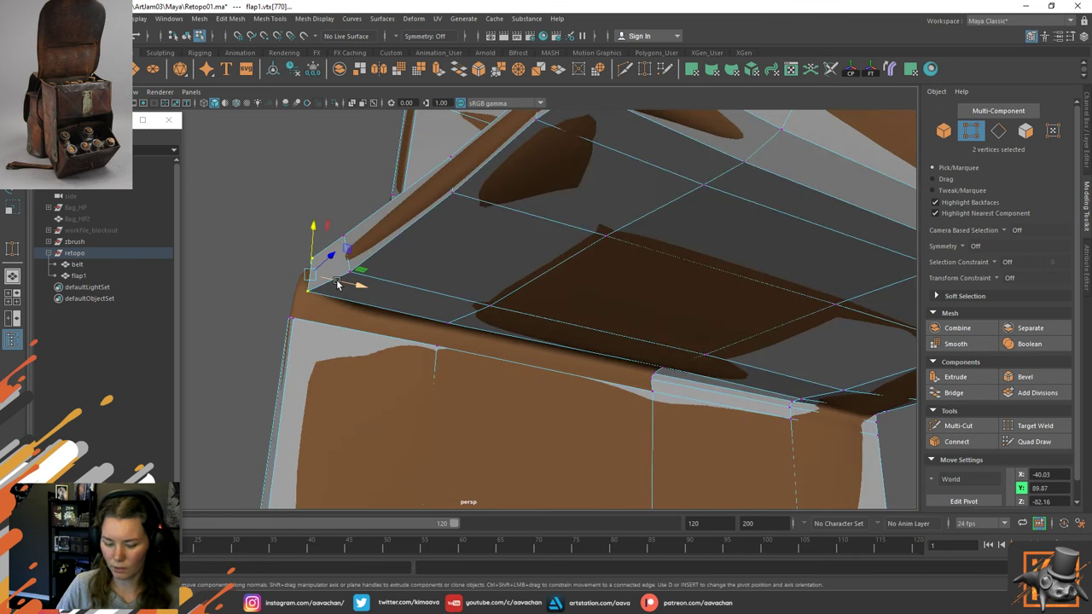
{"action": "key", "text": "r"}
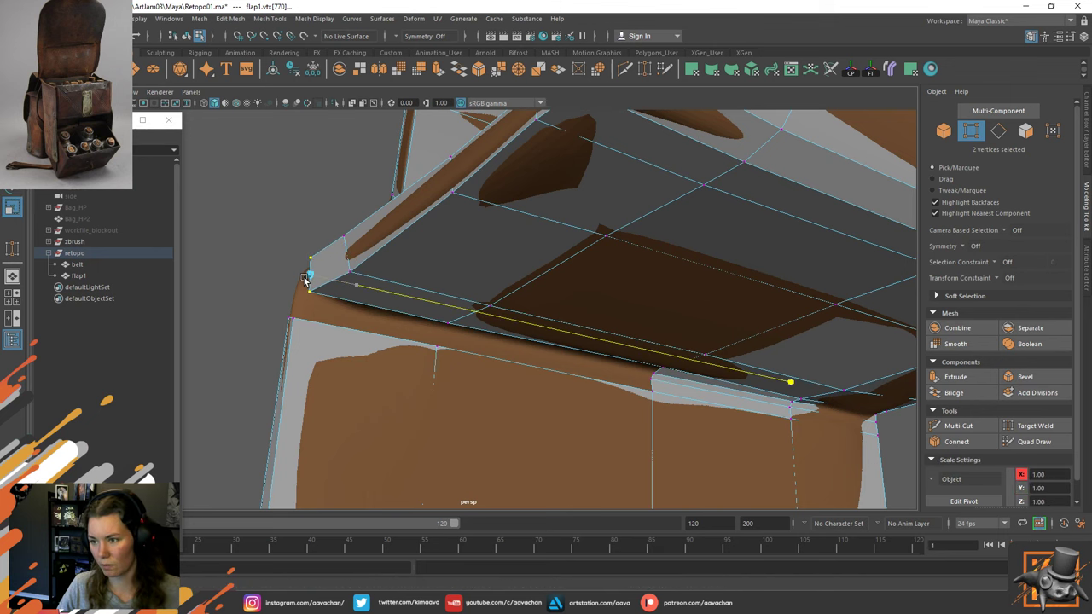
{"action": "key", "text": "w"}
{"action": "left_click_drag", "start_coordinate": [420, 225], "coordinate": [377, 211], "text": "alt"}
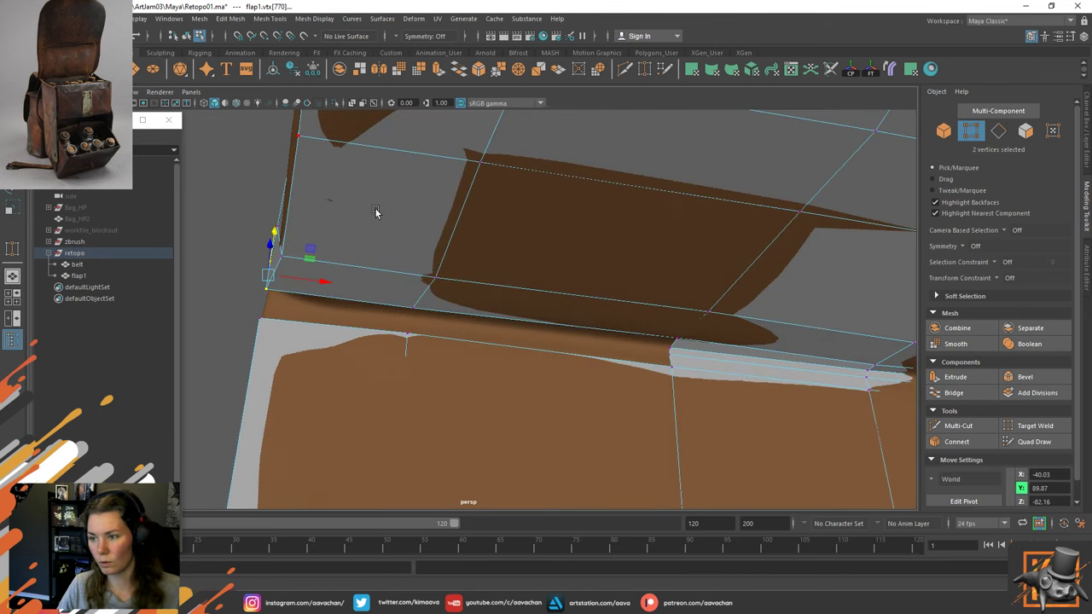
{"action": "left_click", "coordinate": [282, 253]}
{"action": "left_click_drag", "start_coordinate": [282, 252], "coordinate": [272, 222]}
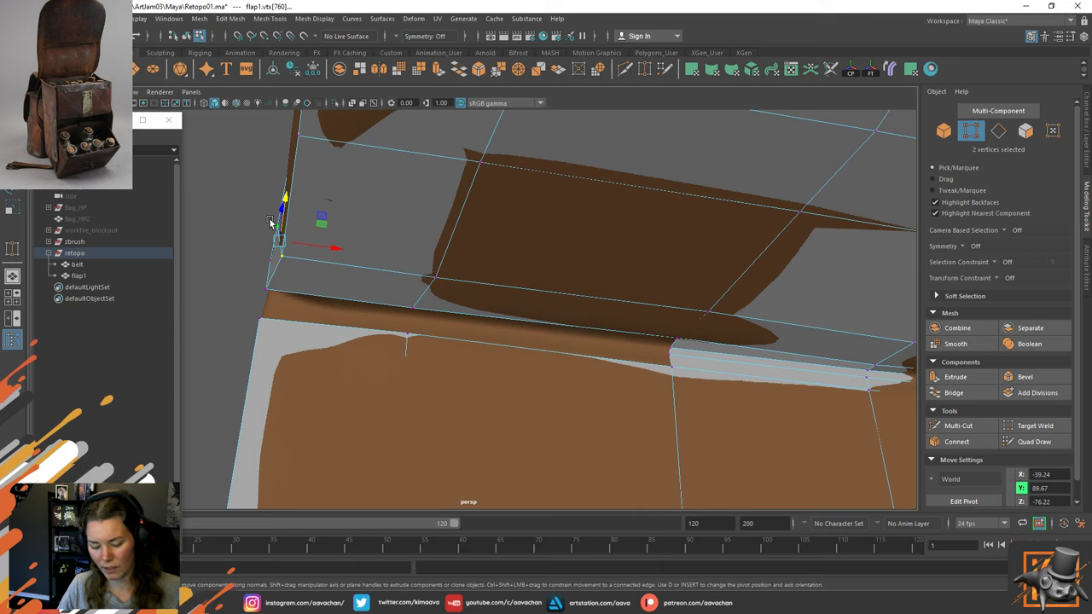
{"action": "key", "text": "r"}
{"action": "left_click_drag", "start_coordinate": [331, 249], "coordinate": [247, 236]}
{"action": "key", "text": "w"}
{"action": "middle_click_drag", "start_coordinate": [379, 236], "coordinate": [414, 320], "text": "alt"}
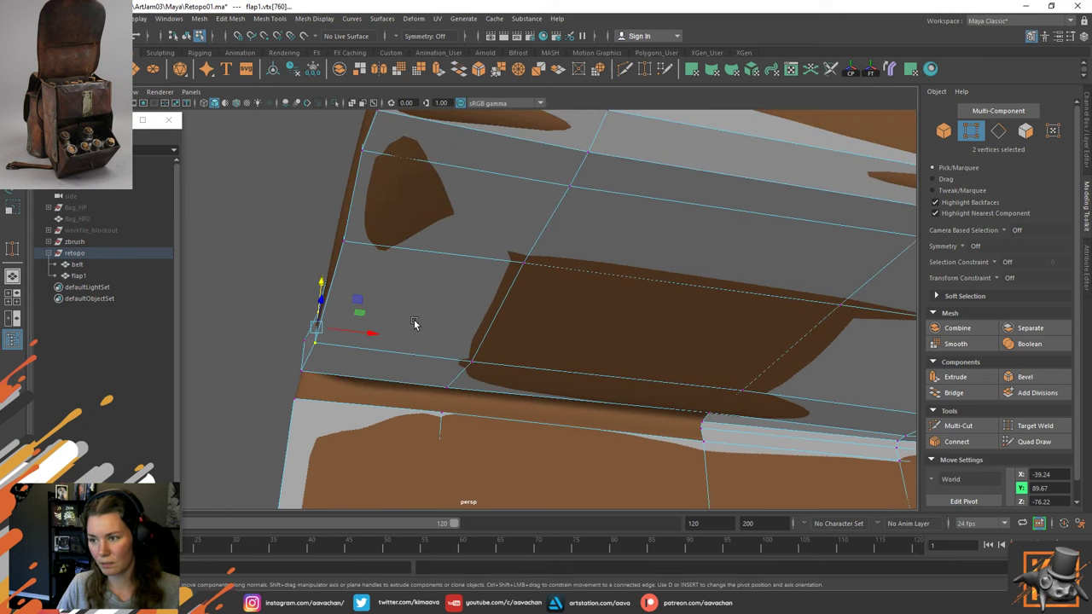
{"action": "left_click_drag", "start_coordinate": [414, 320], "coordinate": [403, 241], "text": "alt"}
{"action": "middle_click_drag", "start_coordinate": [405, 243], "coordinate": [416, 283], "text": "alt"}
{"action": "left_click_drag", "start_coordinate": [416, 284], "coordinate": [430, 284], "text": "alt"}
{"action": "left_click_drag", "start_coordinate": [358, 209], "coordinate": [433, 243]}
{"action": "middle_click_drag", "start_coordinate": [455, 141], "coordinate": [468, 237], "text": "alt"}
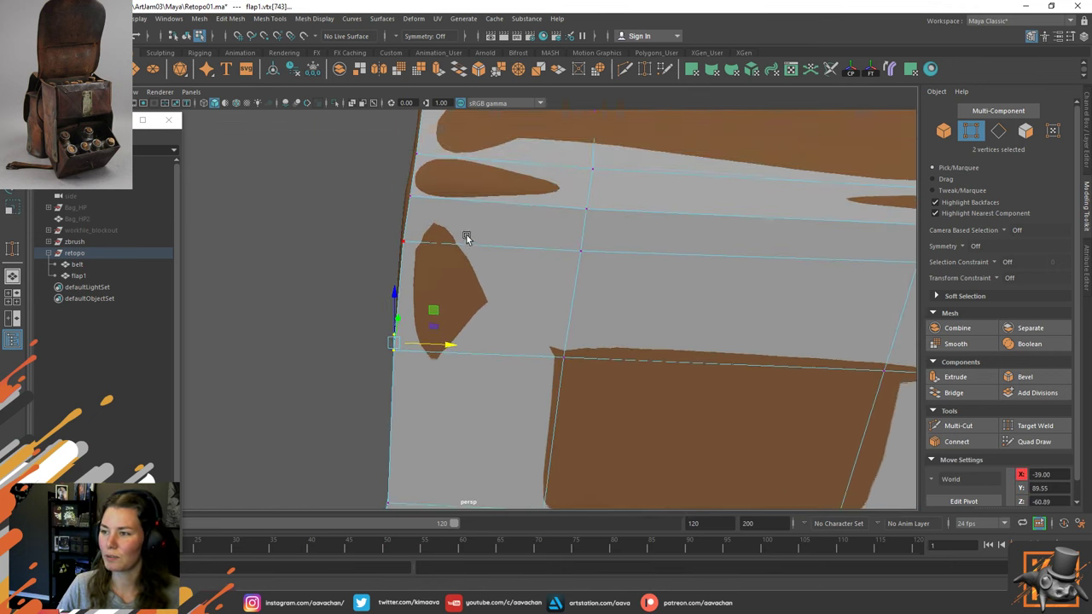
{"action": "left_click_drag", "start_coordinate": [467, 238], "coordinate": [436, 265], "text": "alt"}
{"action": "left_click_drag", "start_coordinate": [354, 211], "coordinate": [439, 233]}
{"action": "left_click_drag", "start_coordinate": [364, 160], "coordinate": [468, 177]}
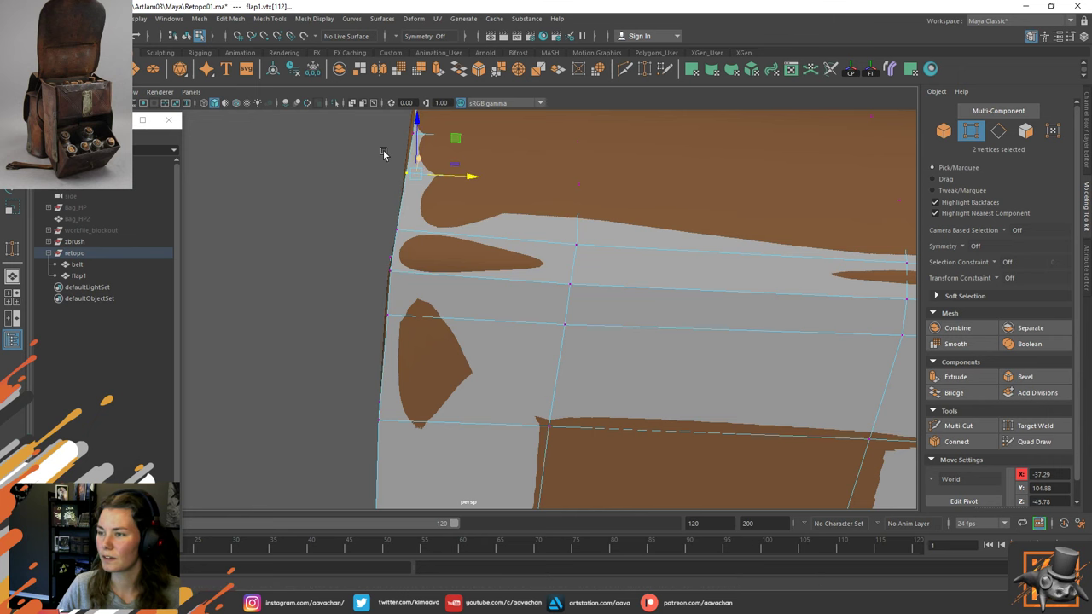
{"action": "middle_click_drag", "start_coordinate": [385, 156], "coordinate": [379, 244], "text": "alt"}
{"action": "left_click_drag", "start_coordinate": [343, 197], "coordinate": [564, 249]}
{"action": "key", "text": "ctrl+z"}
{"action": "key", "text": "ctrl+z"}
{"action": "key", "text": "ctrl+z"}
{"action": "key", "text": "ctrl+z"}
{"action": "key", "text": "ctrl+z"}
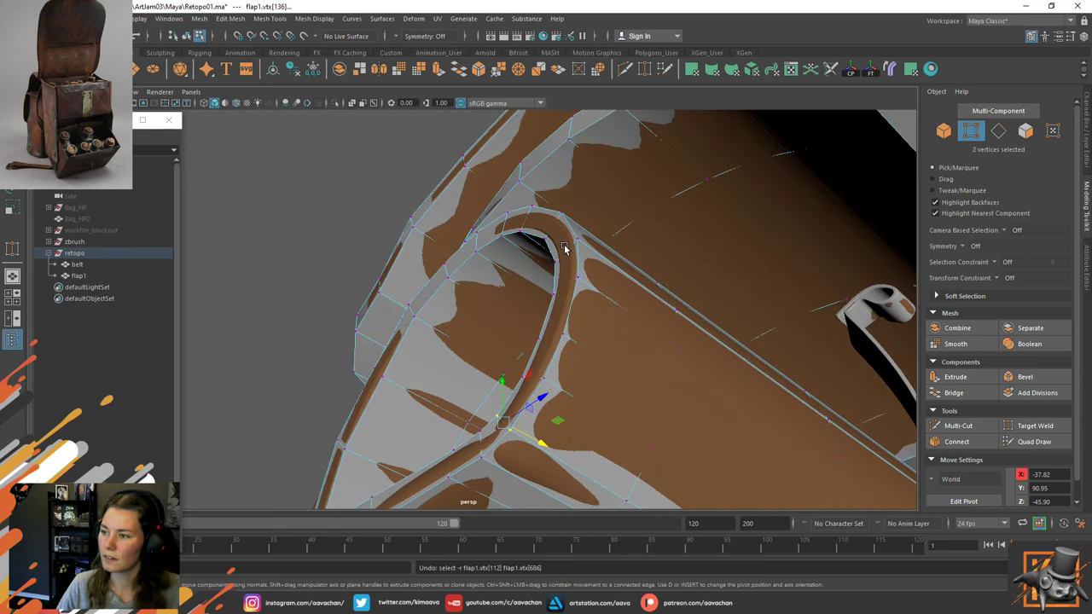
{"action": "left_click_drag", "start_coordinate": [501, 355], "coordinate": [461, 247], "text": "alt"}
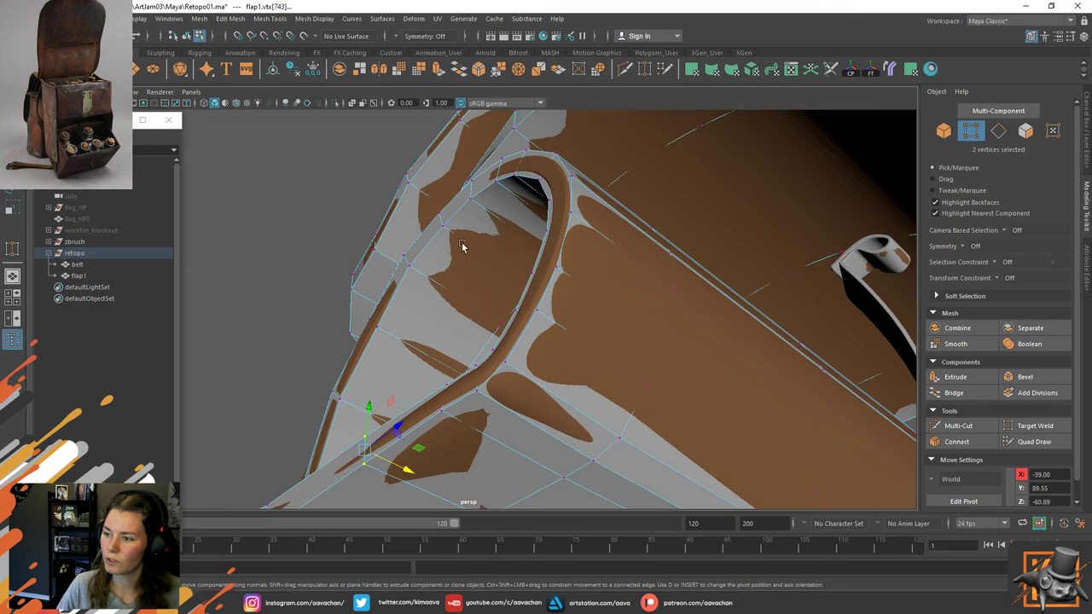
Adjust the side-wall vertex pairs around the strap's bend along X so the side edge follows the sculpt.
{"action": "left_click", "coordinate": [478, 371]}
{"action": "left_click", "coordinate": [483, 392], "text": "shift"}
{"action": "left_click_drag", "start_coordinate": [515, 400], "coordinate": [535, 380]}
{"action": "left_click", "coordinate": [505, 365]}
{"action": "left_click", "coordinate": [492, 349], "text": "shift"}
{"action": "left_click", "coordinate": [556, 269]}
{"action": "left_click", "coordinate": [535, 274], "text": "shift"}
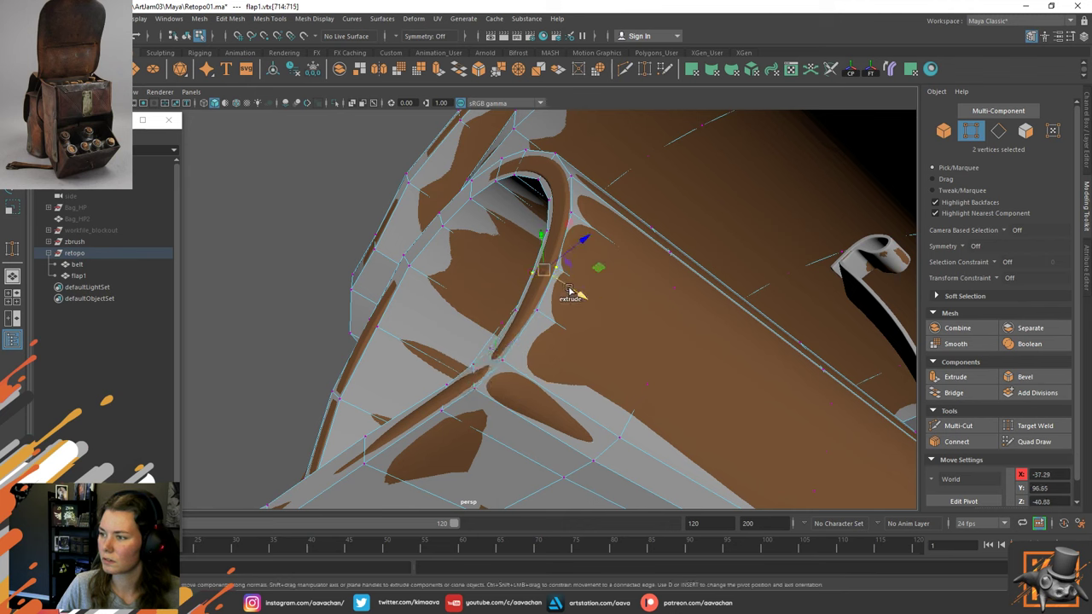
{"action": "left_click_drag", "start_coordinate": [580, 298], "coordinate": [560, 216]}
{"action": "left_click", "coordinate": [538, 311]}
{"action": "left_click", "coordinate": [517, 312], "text": "shift"}
Move the side-edge vertex pair above the crease along X to about -38.87 and the crease's outer corner pair to about -39.59.
{"action": "left_click_drag", "start_coordinate": [359, 179], "coordinate": [484, 257], "text": "alt"}
{"action": "left_click_drag", "start_coordinate": [372, 225], "coordinate": [483, 265], "text": "ctrl"}
{"action": "left_click_drag", "start_coordinate": [483, 266], "coordinate": [552, 309], "text": "alt"}
{"action": "left_click", "coordinate": [522, 296]}
{"action": "right_click_drag", "start_coordinate": [593, 309], "coordinate": [504, 223], "text": "alt"}
{"action": "middle_click_drag", "start_coordinate": [570, 323], "coordinate": [539, 276], "text": "alt"}
{"action": "left_click_drag", "start_coordinate": [540, 277], "coordinate": [416, 309], "text": "alt"}
{"action": "left_click_drag", "start_coordinate": [576, 307], "coordinate": [540, 255], "text": "alt"}
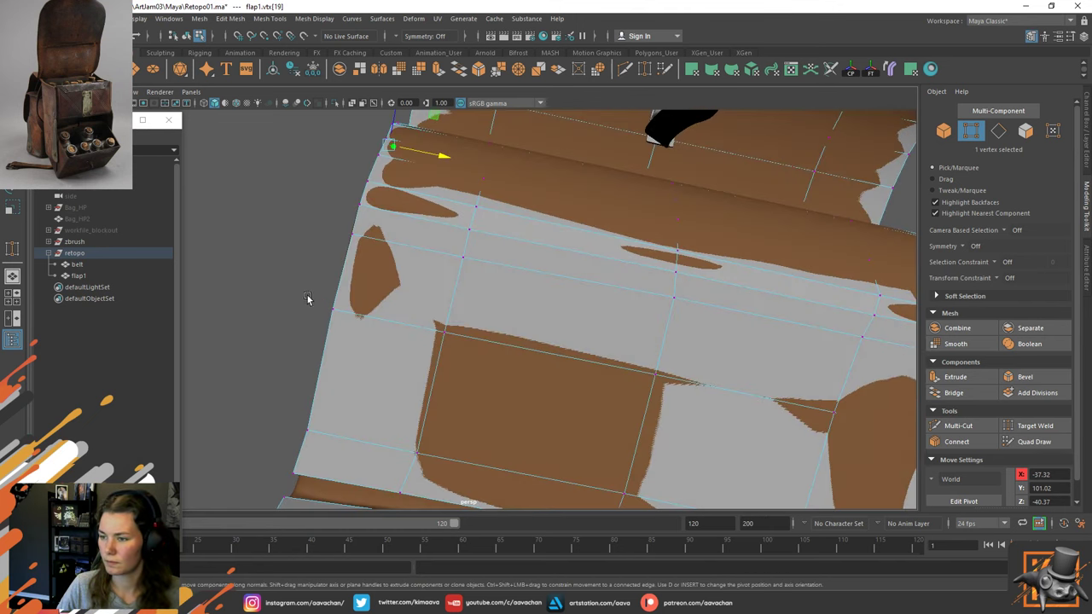
{"action": "left_click_drag", "start_coordinate": [307, 300], "coordinate": [267, 233]}
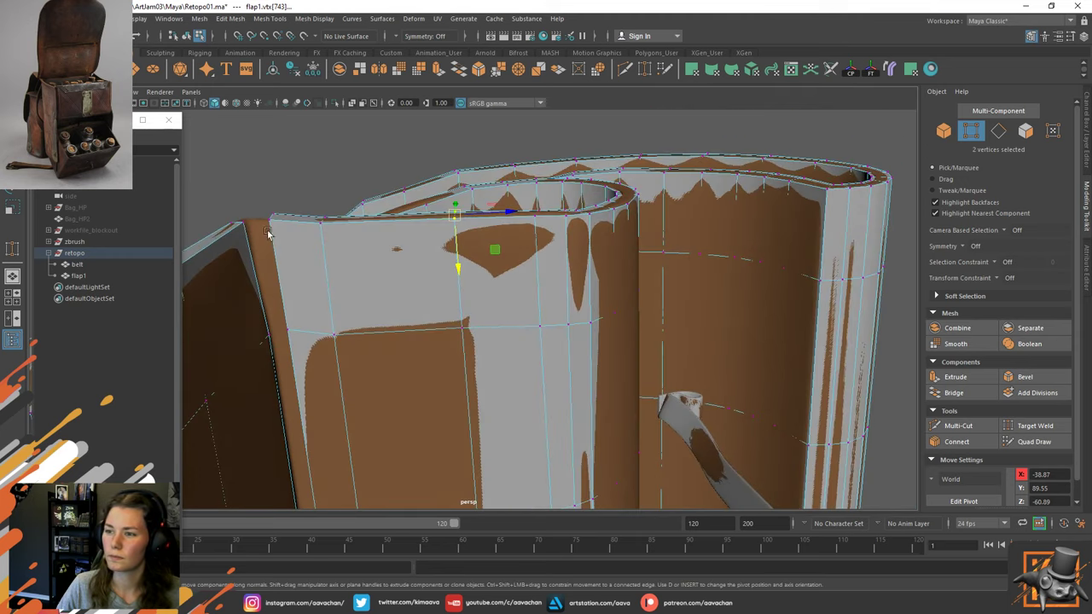
{"action": "left_click_drag", "start_coordinate": [293, 189], "coordinate": [278, 253]}
{"action": "middle_click_drag", "start_coordinate": [378, 303], "coordinate": [500, 258], "text": "alt"}
{"action": "left_click_drag", "start_coordinate": [500, 259], "coordinate": [377, 246], "text": "alt"}
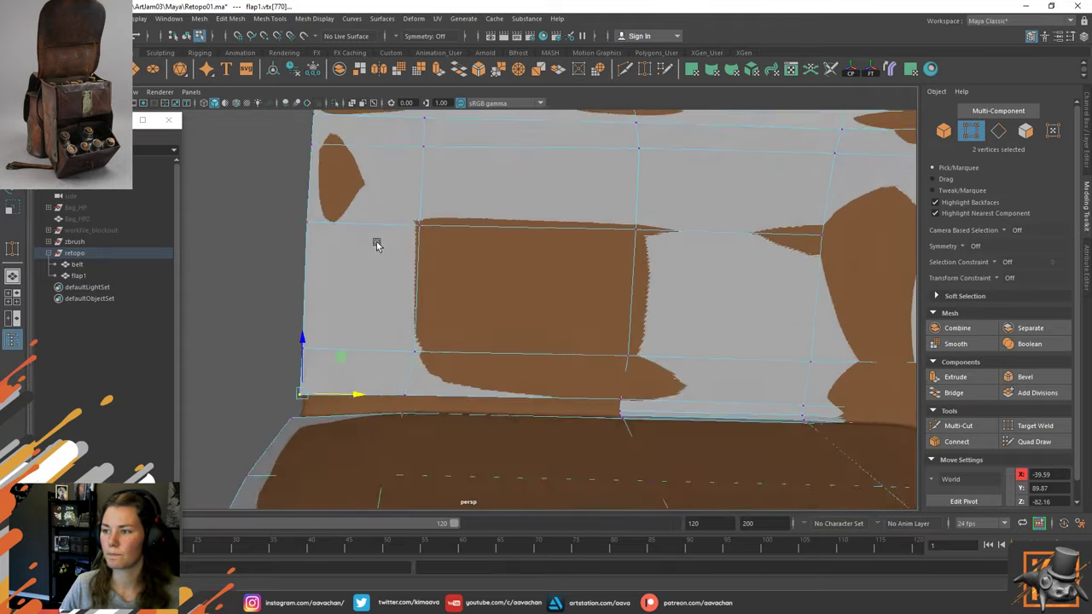
Extrude the crease strip's three end edges on flap1 and pull them along X to about -26.78, up to the next column.
{"action": "right_click_drag", "start_coordinate": [376, 245], "coordinate": [427, 232]}
{"action": "left_click_drag", "start_coordinate": [469, 261], "coordinate": [336, 283], "text": "alt"}
{"action": "right_click_drag", "start_coordinate": [338, 283], "coordinate": [389, 214]}
{"action": "left_click", "coordinate": [216, 332]}
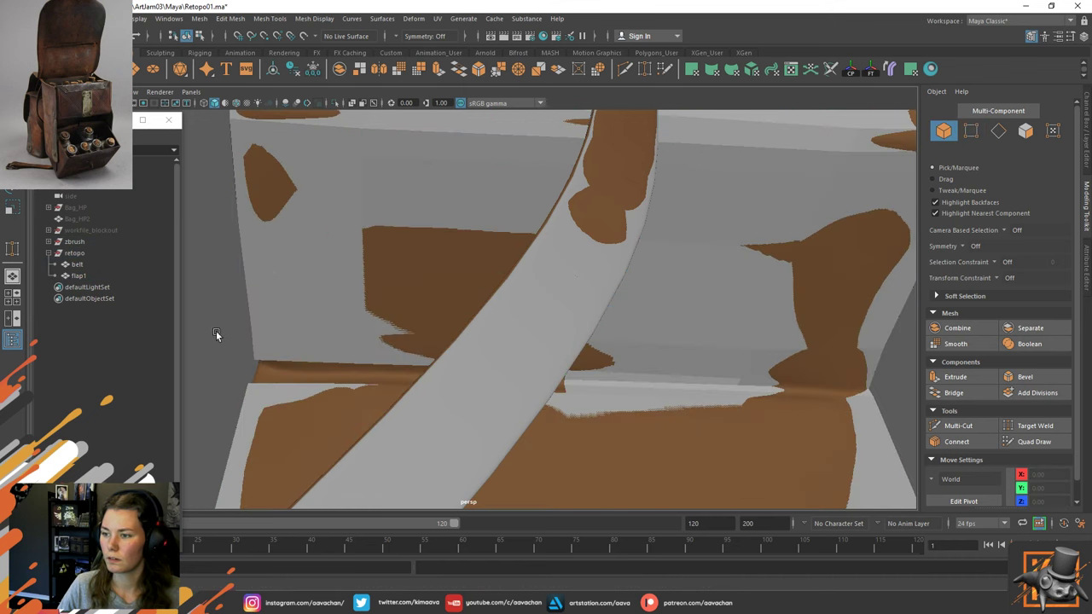
{"action": "left_click", "coordinate": [310, 305]}
{"action": "right_click_drag", "start_coordinate": [213, 282], "coordinate": [199, 248]}
{"action": "left_click_drag", "start_coordinate": [517, 302], "coordinate": [458, 246], "text": "alt"}
{"action": "right_click_drag", "start_coordinate": [458, 247], "coordinate": [587, 341], "text": "alt"}
{"action": "double_click", "coordinate": [570, 309]}
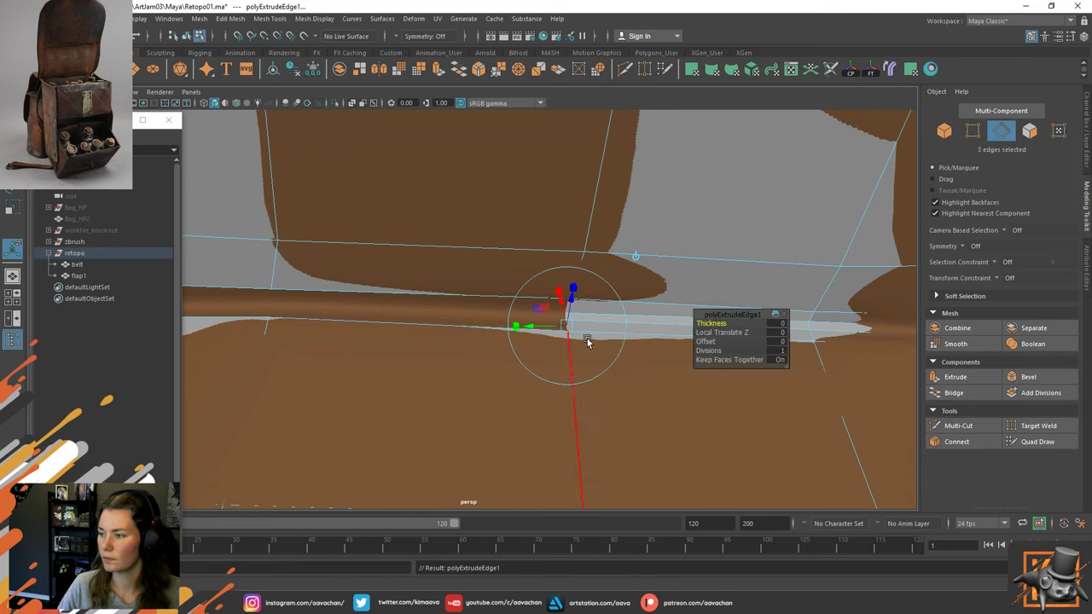
{"action": "key", "text": "w"}
{"action": "left_click_drag", "start_coordinate": [622, 321], "coordinate": [312, 320]}
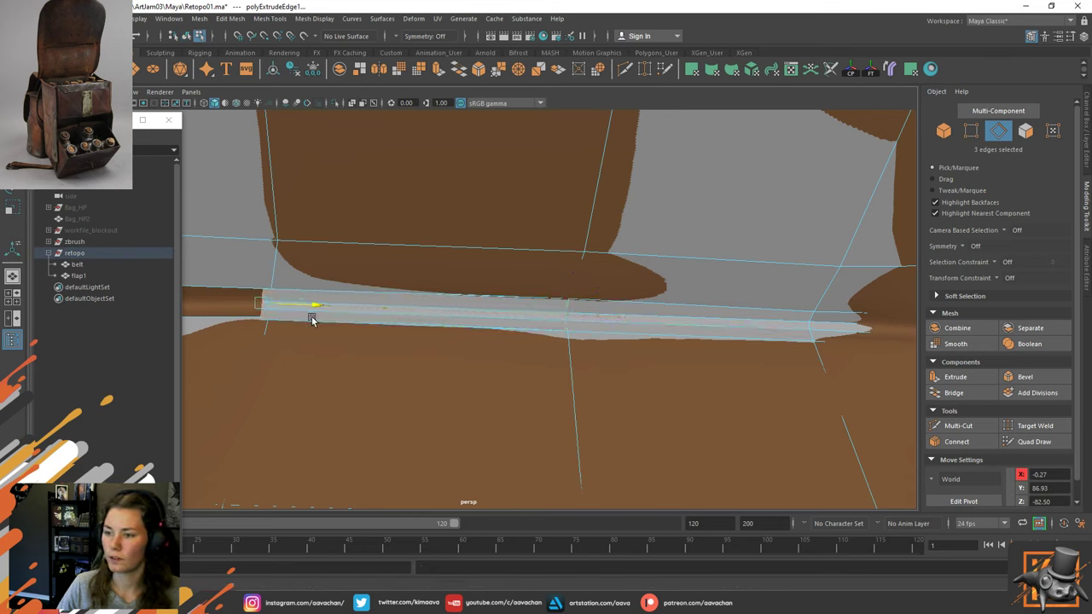
{"action": "middle_click_drag", "start_coordinate": [312, 319], "coordinate": [319, 317]}
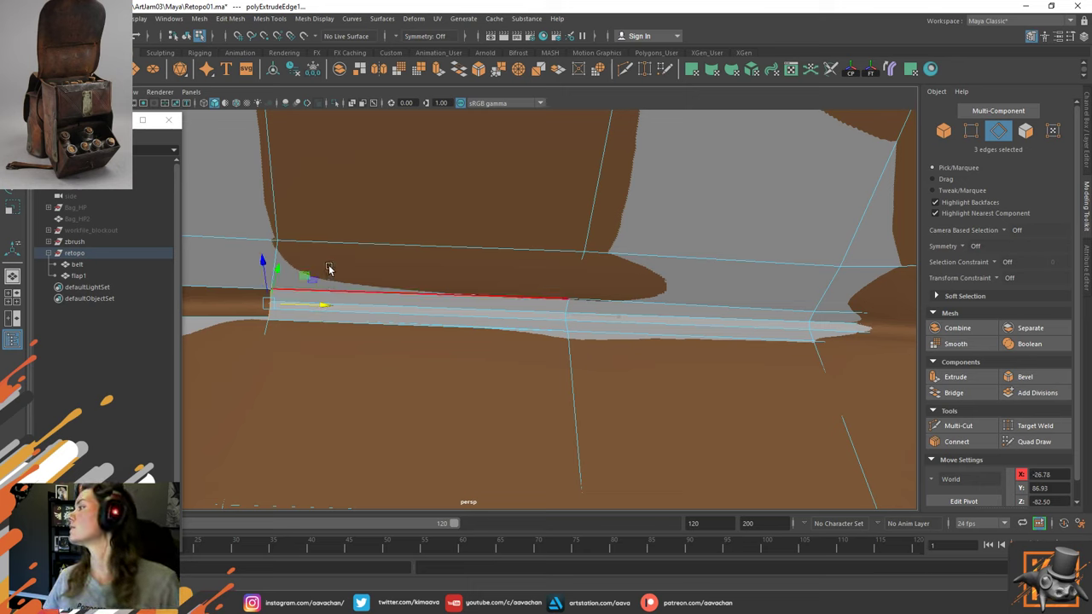
Merge the extruded strip's upper and lowest end vertices with the column's border vertices above and below the crease.
{"action": "key", "text": "F9"}
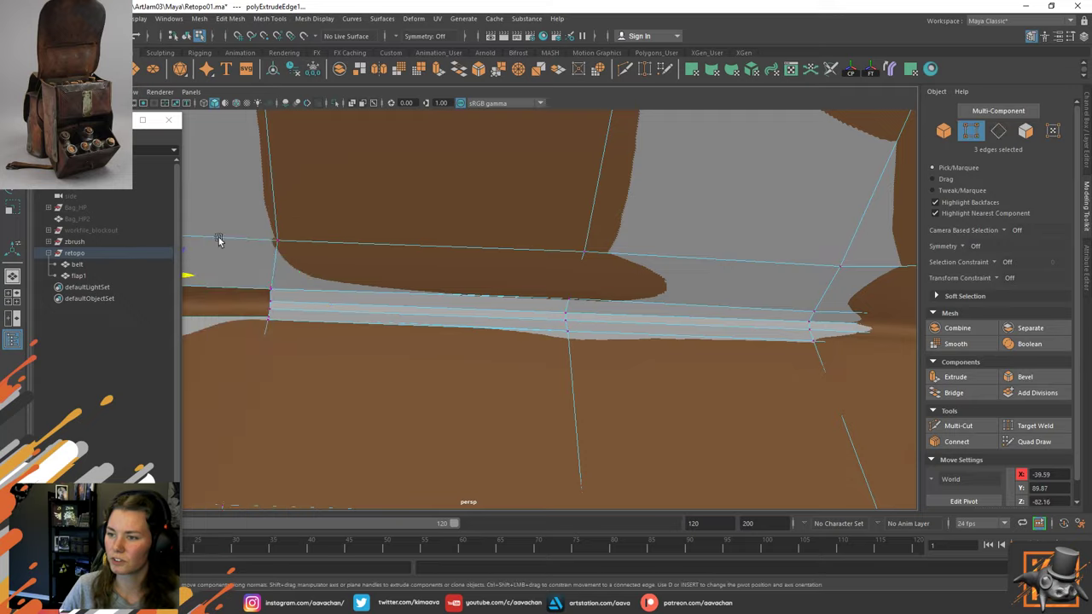
{"action": "left_click", "coordinate": [270, 288]}
{"action": "right_click_drag", "start_coordinate": [281, 287], "coordinate": [274, 157], "text": "shift"}
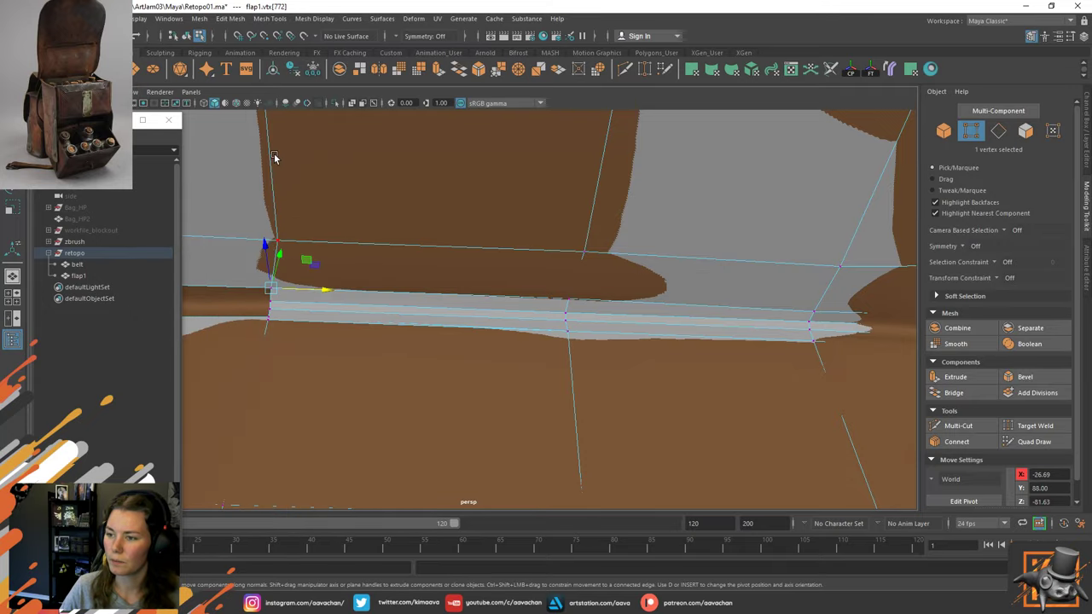
{"action": "key", "text": "4"}
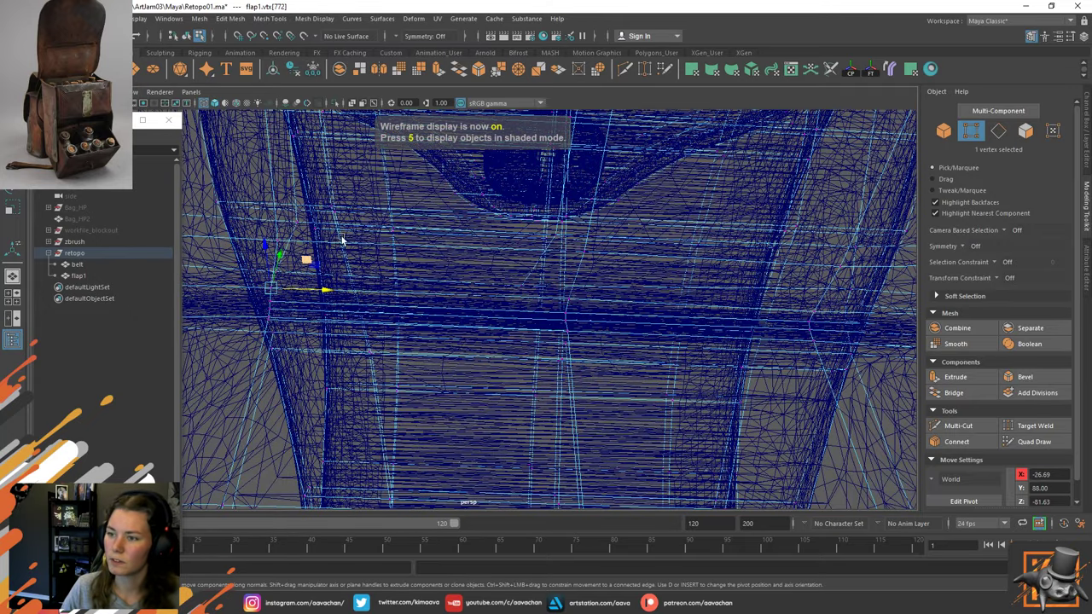
{"action": "left_click_drag", "start_coordinate": [341, 241], "coordinate": [335, 288], "text": "alt"}
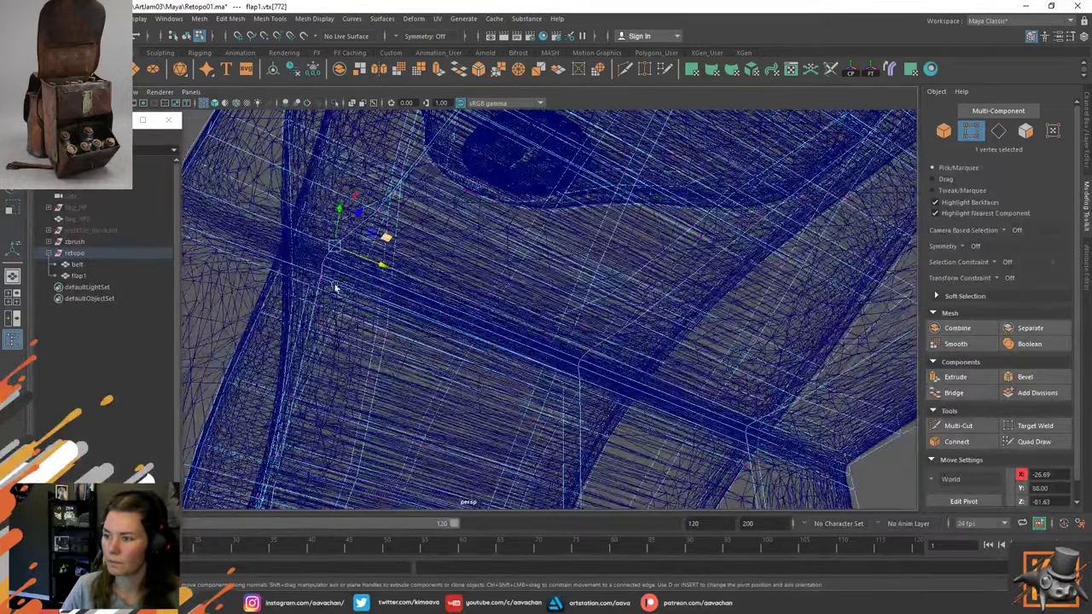
{"action": "left_click", "coordinate": [324, 278]}
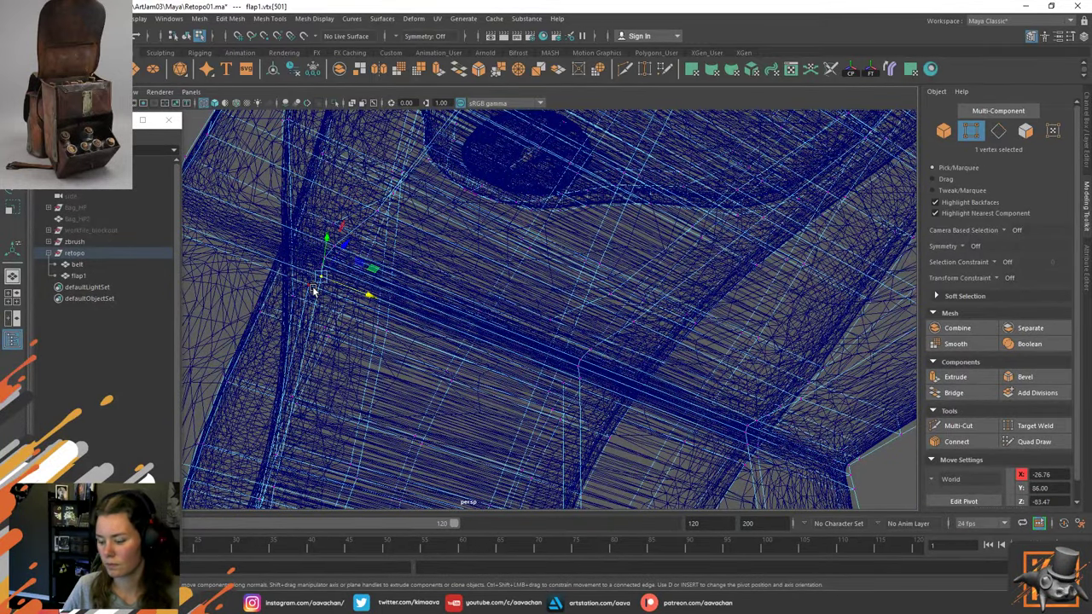
{"action": "key", "text": "5"}
Extrude the strip's three end edges again and pull them along X to about -39.77, up to the crease's outer corner.
{"action": "mouse_move", "coordinate": [358, 300]}
{"action": "left_mouse_down", "text": "alt"}
{"action": "mouse_move", "coordinate": [524, 281]}
{"action": "mouse_move", "coordinate": [483, 266]}
{"action": "mouse_move", "coordinate": [514, 276]}
{"action": "mouse_move", "coordinate": [412, 281]}
{"action": "mouse_move", "coordinate": [500, 288]}
{"action": "mouse_move", "coordinate": [446, 303]}
{"action": "mouse_move", "coordinate": [503, 302]}
{"action": "mouse_move", "coordinate": [344, 304]}
{"action": "mouse_move", "coordinate": [666, 349]}
{"action": "mouse_move", "coordinate": [581, 300]}
{"action": "left_mouse_up", "text": "alt"}
{"action": "right_click_drag", "start_coordinate": [520, 250], "coordinate": [465, 247]}
{"action": "left_click", "coordinate": [627, 316]}
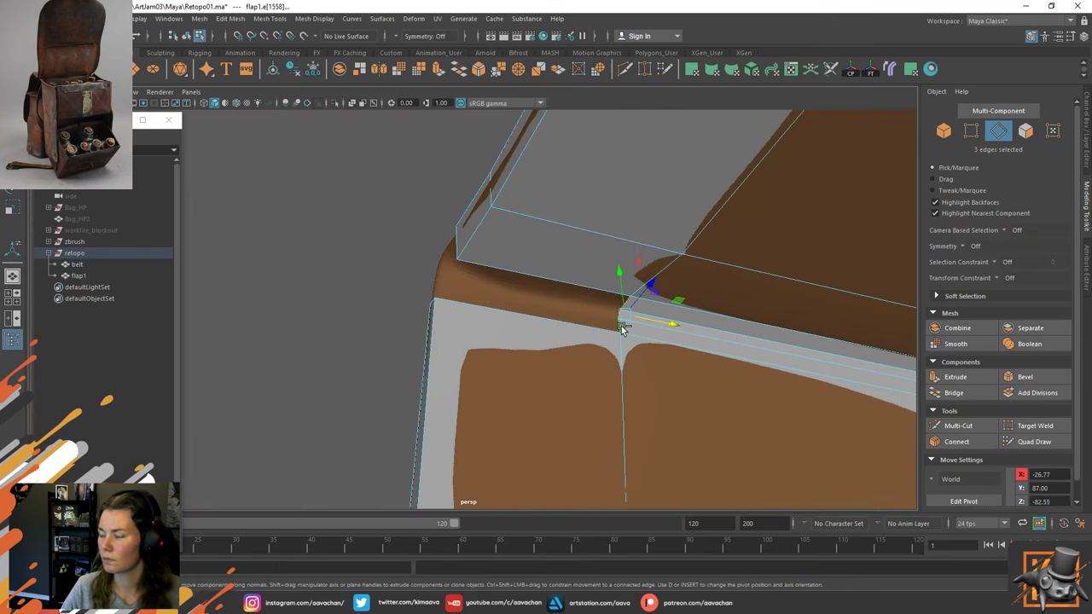
{"action": "right_click_drag", "start_coordinate": [623, 328], "coordinate": [623, 290], "text": "shift"}
{"action": "left_click_drag", "start_coordinate": [666, 329], "coordinate": [499, 303]}
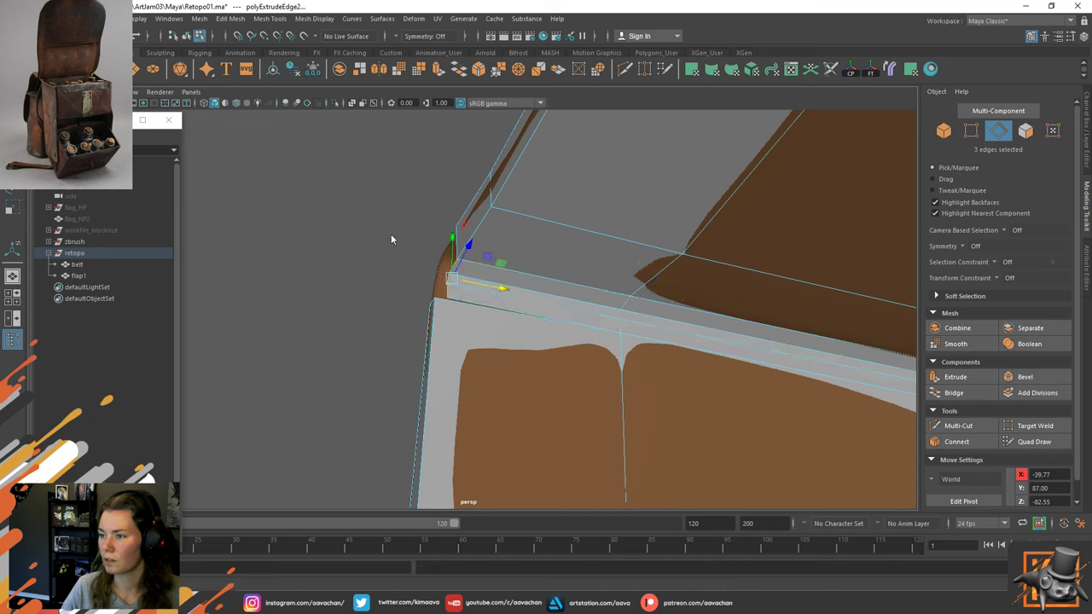
Merge the strip's upper end vertex with the border vertex at the crease's outer corner.
{"action": "right_click_drag", "start_coordinate": [391, 225], "coordinate": [348, 213]}
{"action": "left_click_drag", "start_coordinate": [442, 245], "coordinate": [467, 268]}
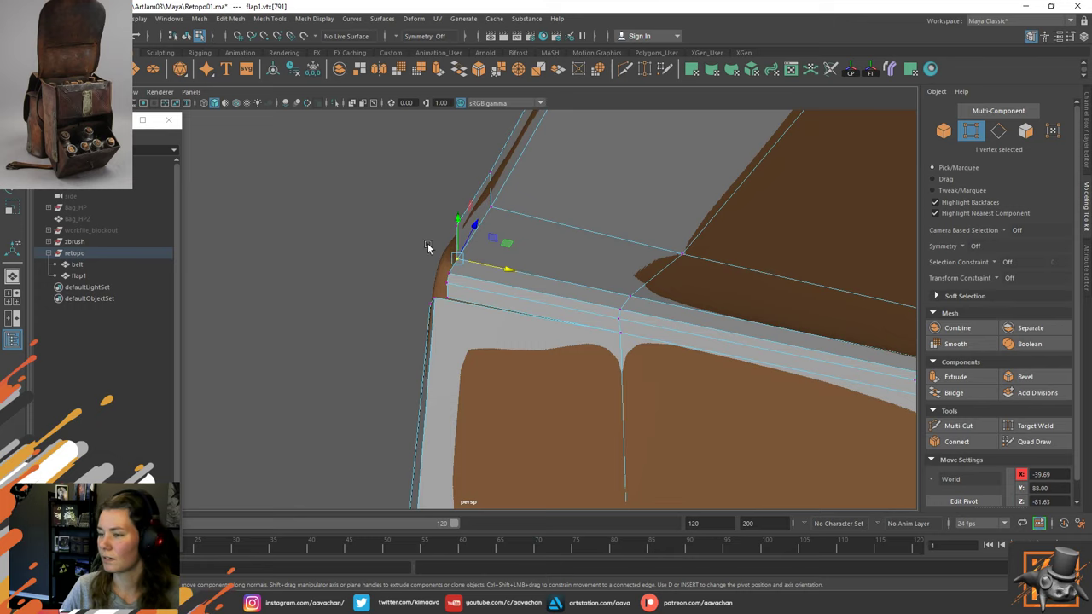
{"action": "left_click_drag", "start_coordinate": [406, 239], "coordinate": [493, 270]}
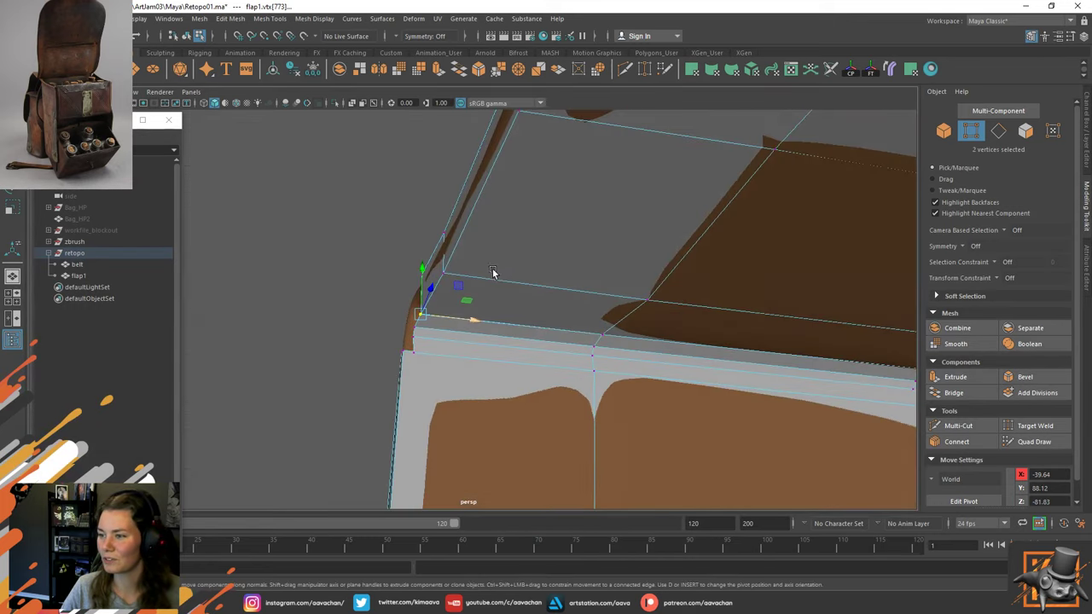
{"action": "right_click_drag", "start_coordinate": [458, 287], "coordinate": [463, 162], "text": "shift"}
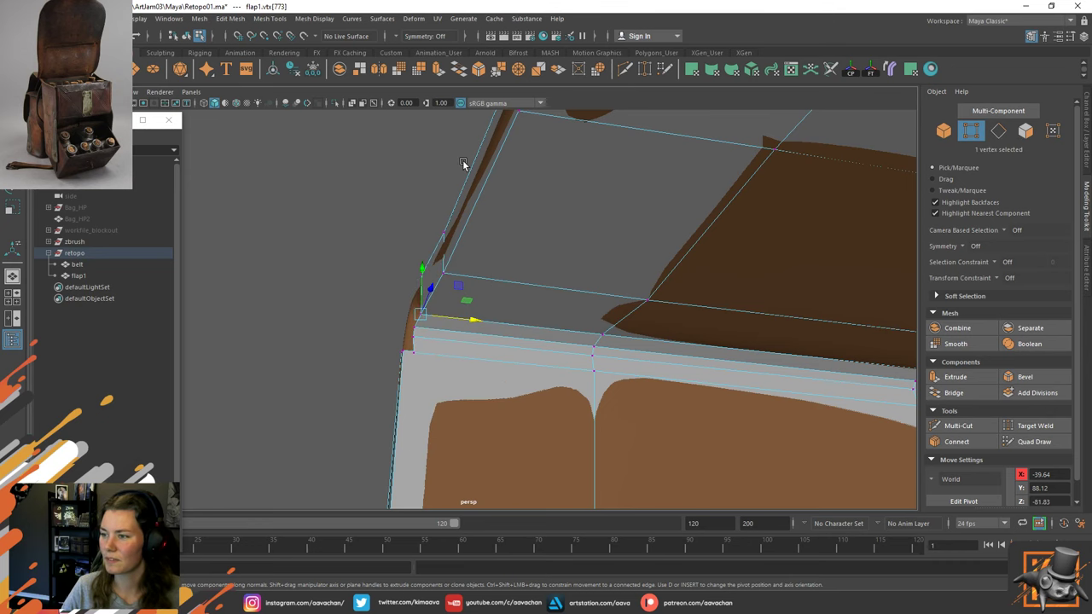
Target-weld the crease strip's lower end vertex to the border vertex at the outer corner below the crease.
{"action": "left_click", "coordinate": [415, 350]}
{"action": "right_click_drag", "start_coordinate": [427, 350], "coordinate": [425, 274], "text": "shift"}
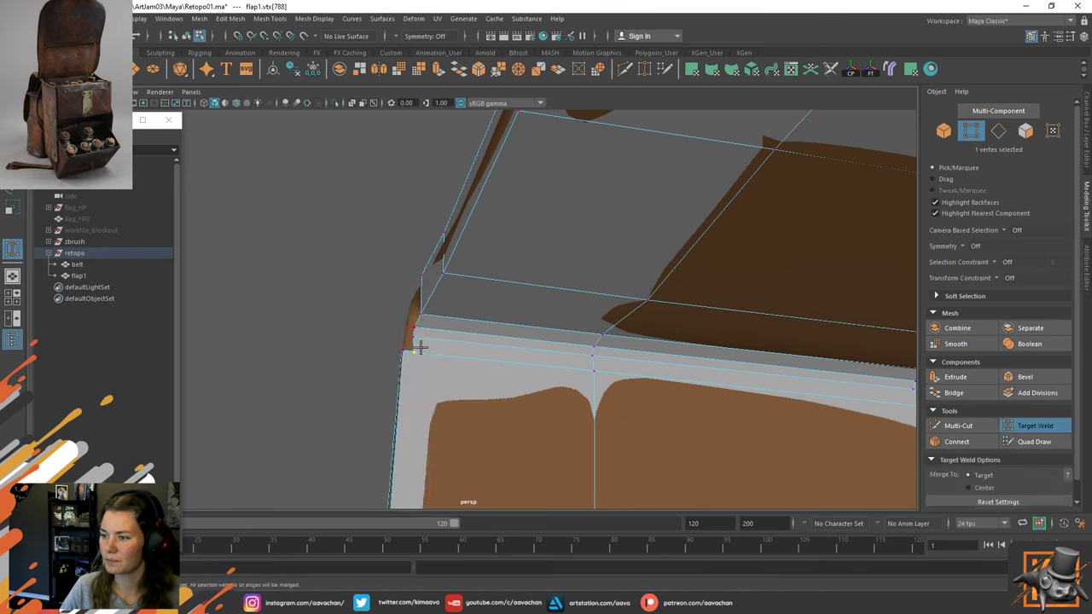
{"action": "left_click_drag", "start_coordinate": [412, 352], "coordinate": [639, 313]}
{"action": "key", "text": "w"}
Raise the crease's outer corner vertex to Y about 88.66 and shift the next column's strip vertex in depth to fit the sculpt.
{"action": "left_click", "coordinate": [417, 337]}
{"action": "left_click", "coordinate": [627, 382]}
{"action": "left_click", "coordinate": [643, 376]}
{"action": "left_click_drag", "start_coordinate": [700, 344], "coordinate": [692, 332], "text": "alt"}
{"action": "left_click", "coordinate": [653, 350]}
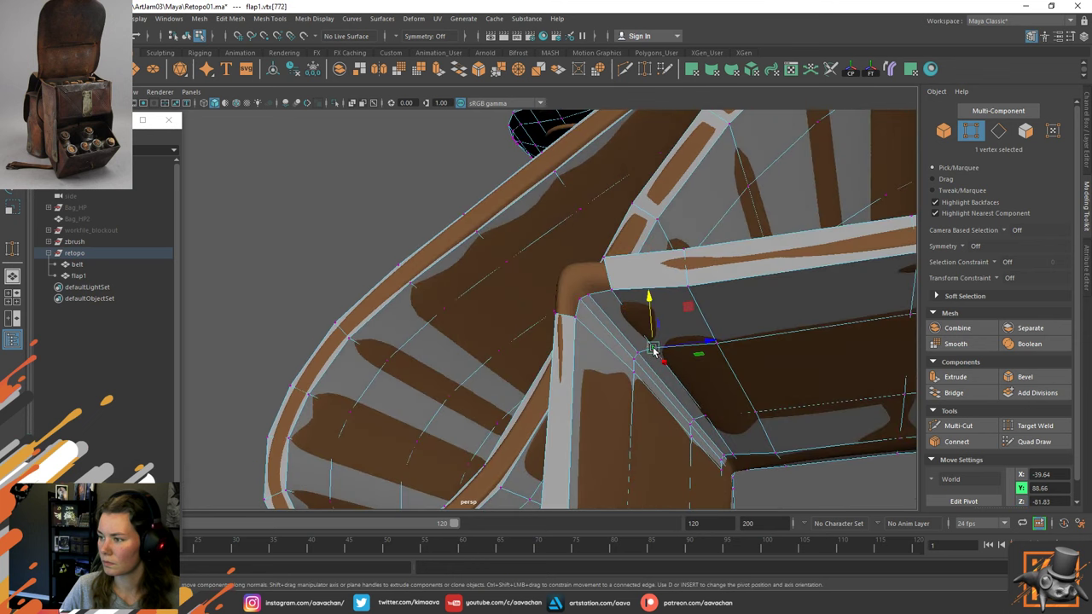
{"action": "left_click", "coordinate": [632, 359]}
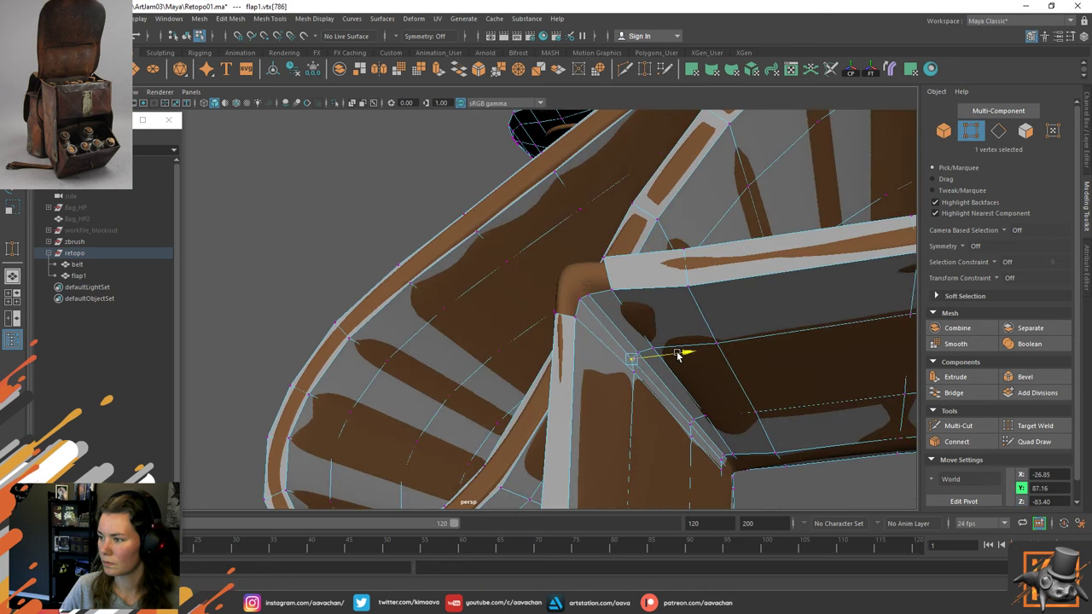
{"action": "left_click_drag", "start_coordinate": [681, 355], "coordinate": [685, 354]}
Raise the crease strip's upper end vertex to Y about 88.80 and shift the end vertex below it along Z to fit the sculpted corner.
{"action": "right_click_drag", "start_coordinate": [642, 277], "coordinate": [726, 228]}
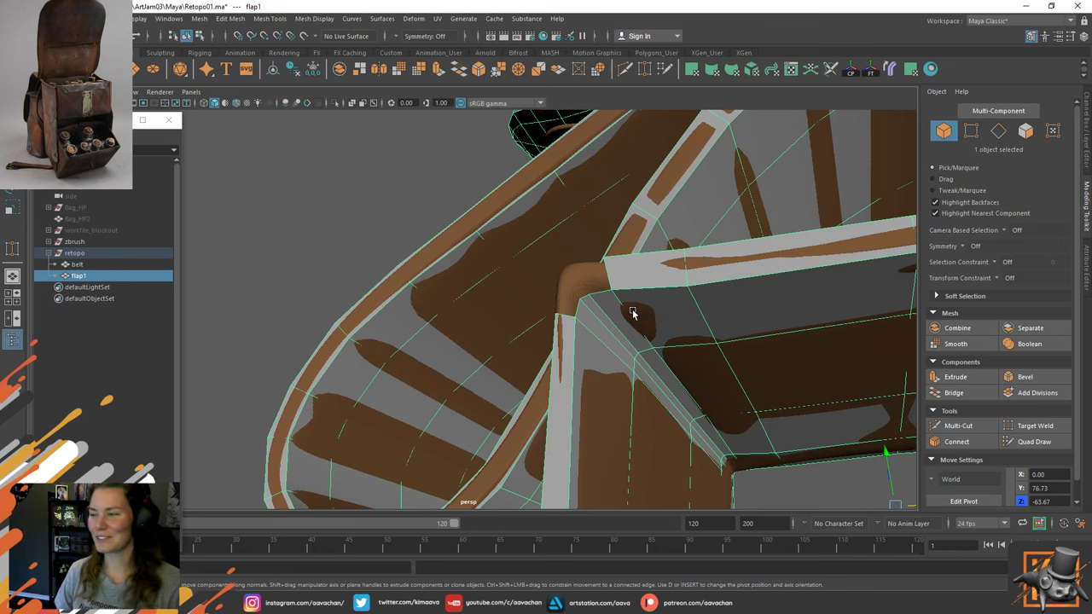
{"action": "left_click_drag", "start_coordinate": [604, 320], "coordinate": [573, 346], "text": "alt"}
{"action": "right_click", "coordinate": [592, 252]}
{"action": "right_click_drag", "start_coordinate": [592, 254], "coordinate": [537, 247]}
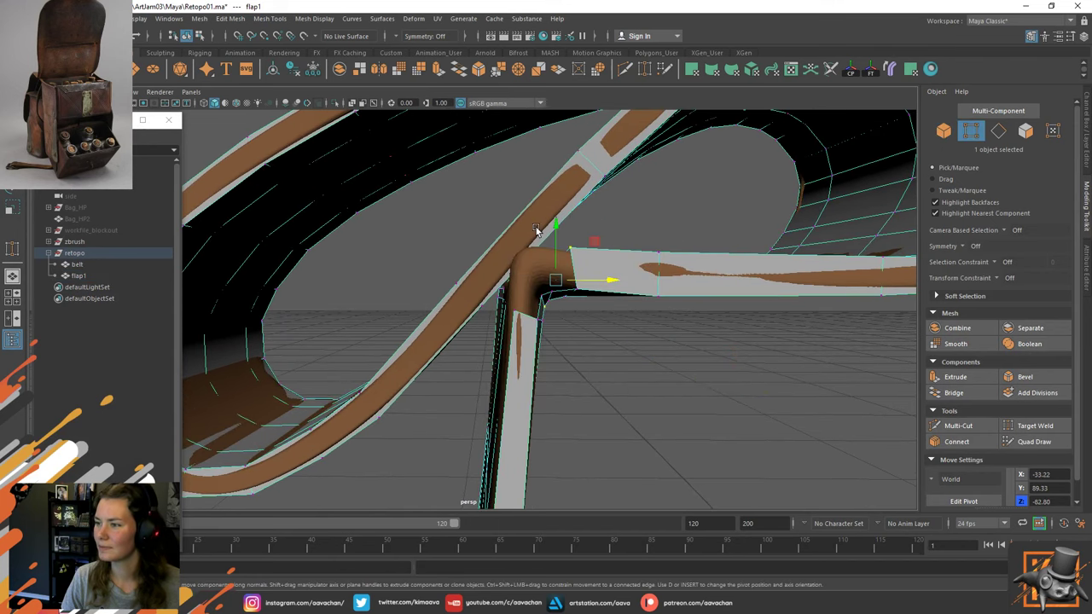
{"action": "left_click", "coordinate": [553, 293]}
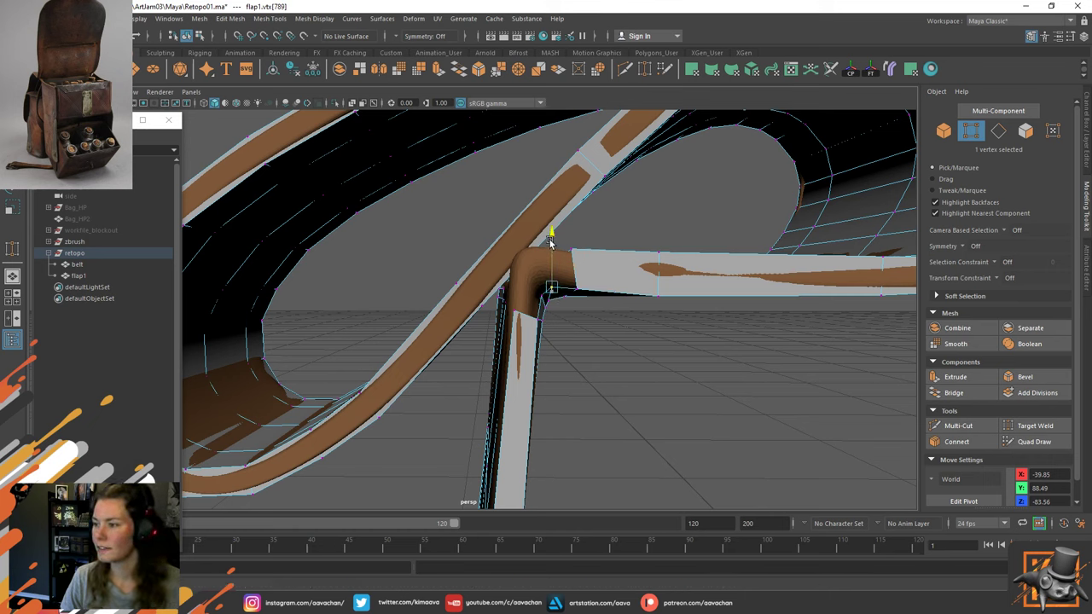
{"action": "left_click_drag", "start_coordinate": [550, 242], "coordinate": [553, 244]}
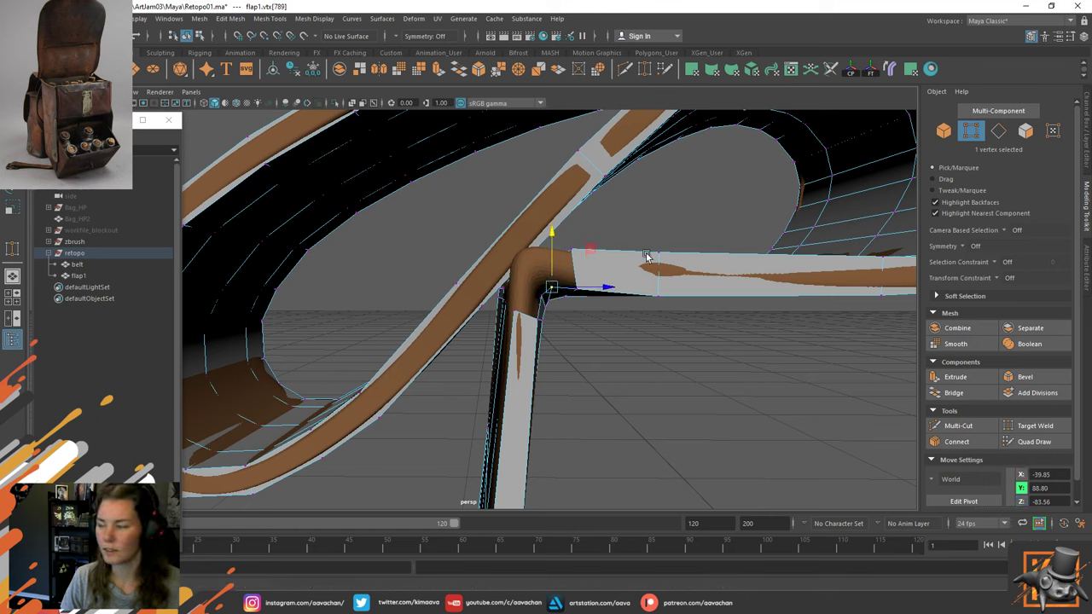
{"action": "left_click", "coordinate": [592, 287]}
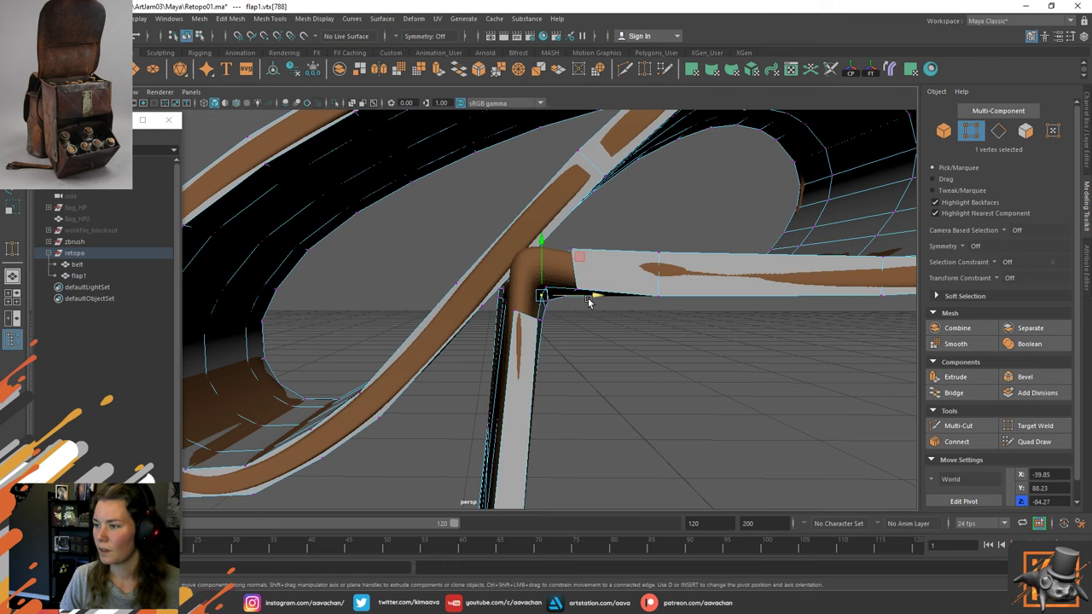
{"action": "left_click_drag", "start_coordinate": [589, 301], "coordinate": [564, 300]}
{"action": "left_click", "coordinate": [550, 293]}
{"action": "left_click_drag", "start_coordinate": [548, 256], "coordinate": [547, 260]}
Move the crease strip's vertex in the column next to the outer corner along Z to about -83.38.
{"action": "left_click", "coordinate": [546, 303]}
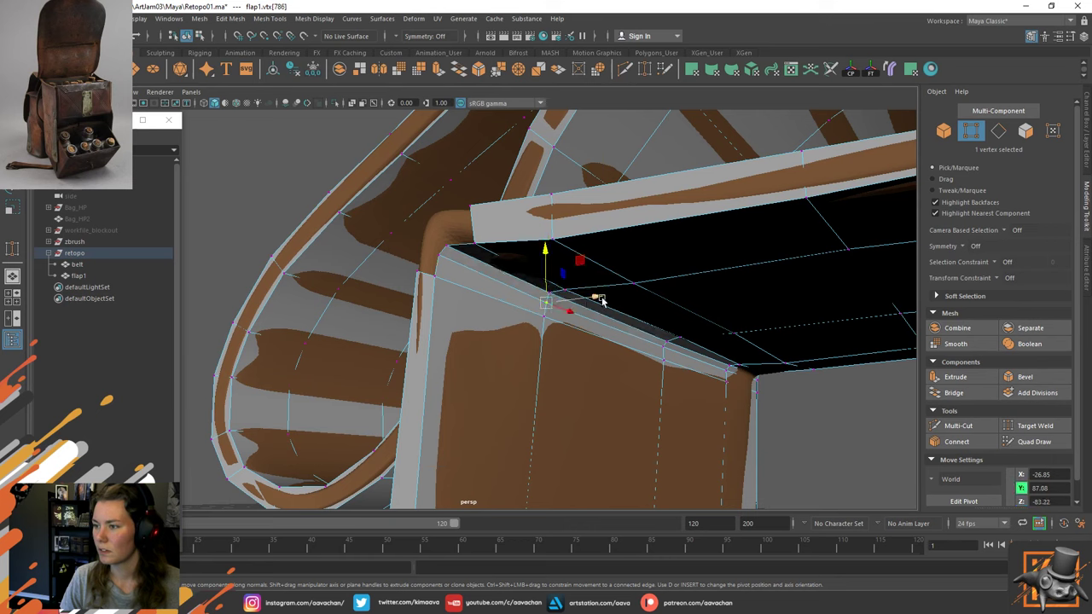
{"action": "left_click_drag", "start_coordinate": [599, 298], "coordinate": [629, 324]}
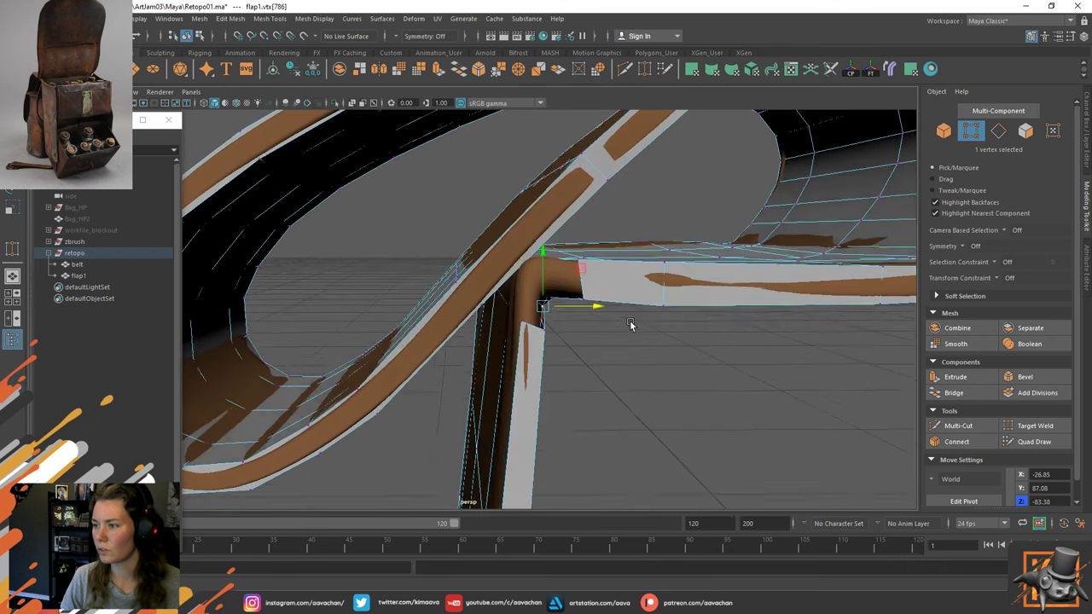
{"action": "key", "text": "F8"}
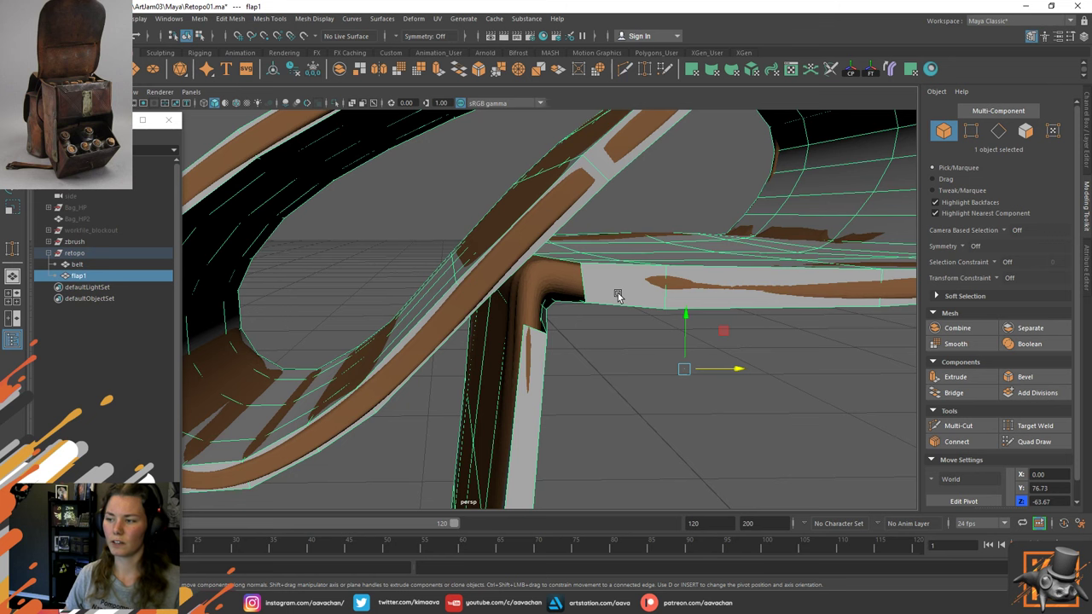
{"action": "right_click_drag", "start_coordinate": [618, 295], "coordinate": [563, 289]}
{"action": "left_click", "coordinate": [542, 306]}
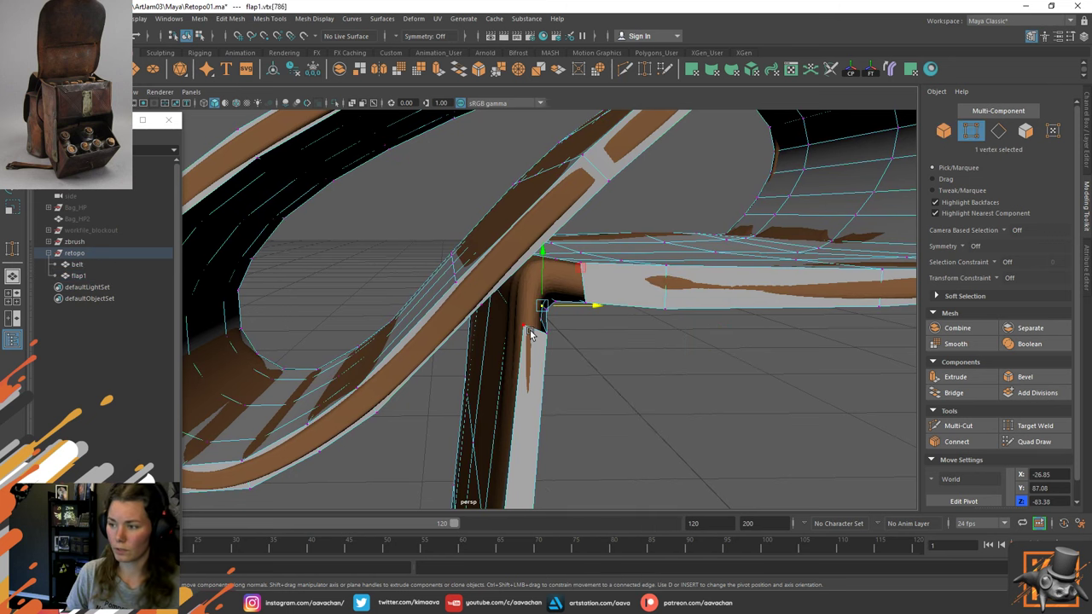
Move the outer rim corner vertex below the crease along Z to match the sculpted edge.
{"action": "left_click", "coordinate": [523, 325]}
{"action": "left_click_drag", "start_coordinate": [666, 276], "coordinate": [689, 263], "text": "alt"}
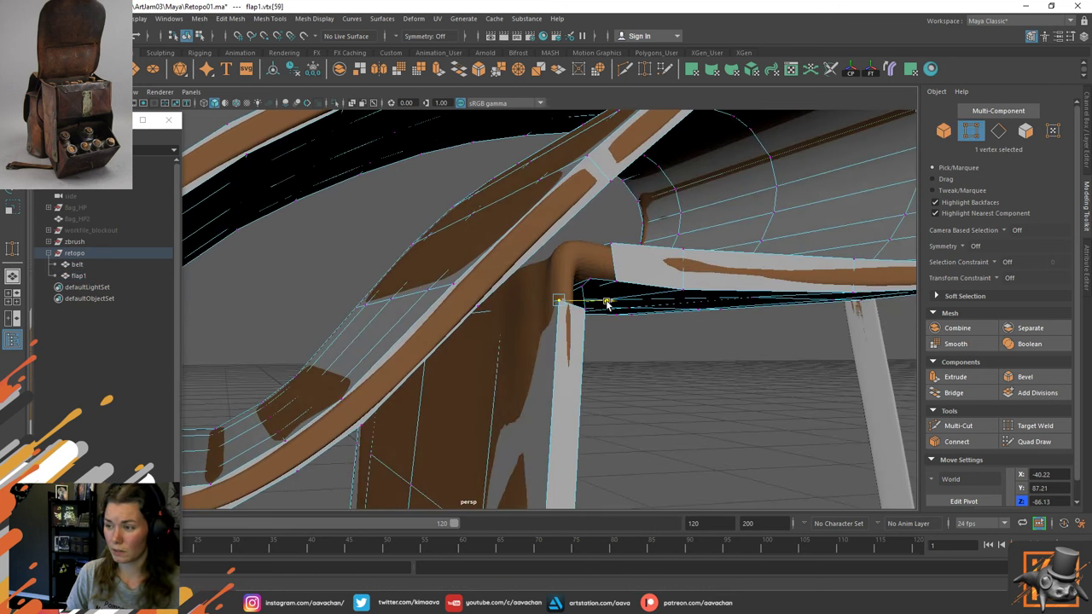
{"action": "mouse_move", "coordinate": [603, 305]}
{"action": "left_mouse_down"}
{"action": "mouse_move", "coordinate": [578, 317]}
{"action": "mouse_move", "coordinate": [621, 294]}
{"action": "left_mouse_up"}
{"action": "left_click_drag", "start_coordinate": [621, 283], "coordinate": [599, 353], "text": "alt"}
{"action": "left_click", "coordinate": [555, 350]}
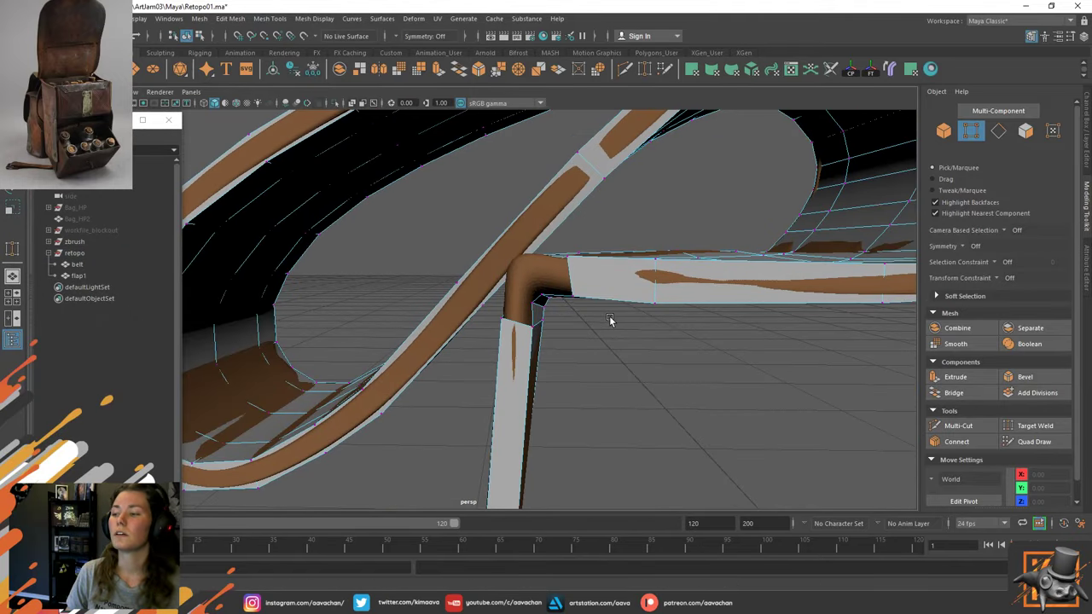
Undo the last shift of the whole flap1 mesh and reselect the mesh.
{"action": "right_click_drag", "start_coordinate": [596, 294], "coordinate": [596, 275]}
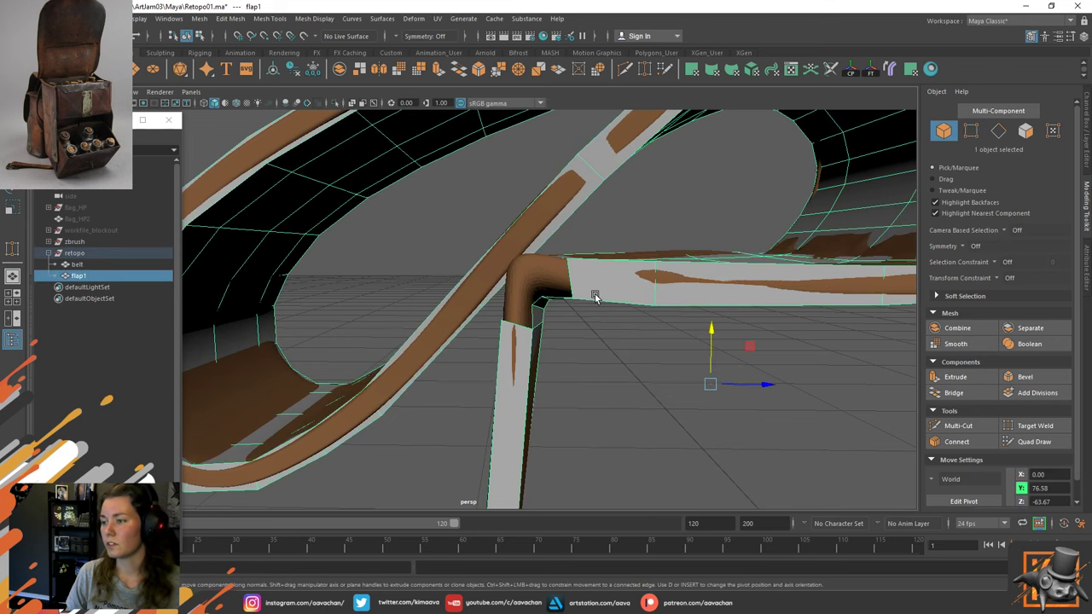
{"action": "key", "text": "ctrl+z"}
{"action": "key", "text": "ctrl+z"}
{"action": "left_click", "coordinate": [593, 334]}
{"action": "left_click", "coordinate": [590, 267]}
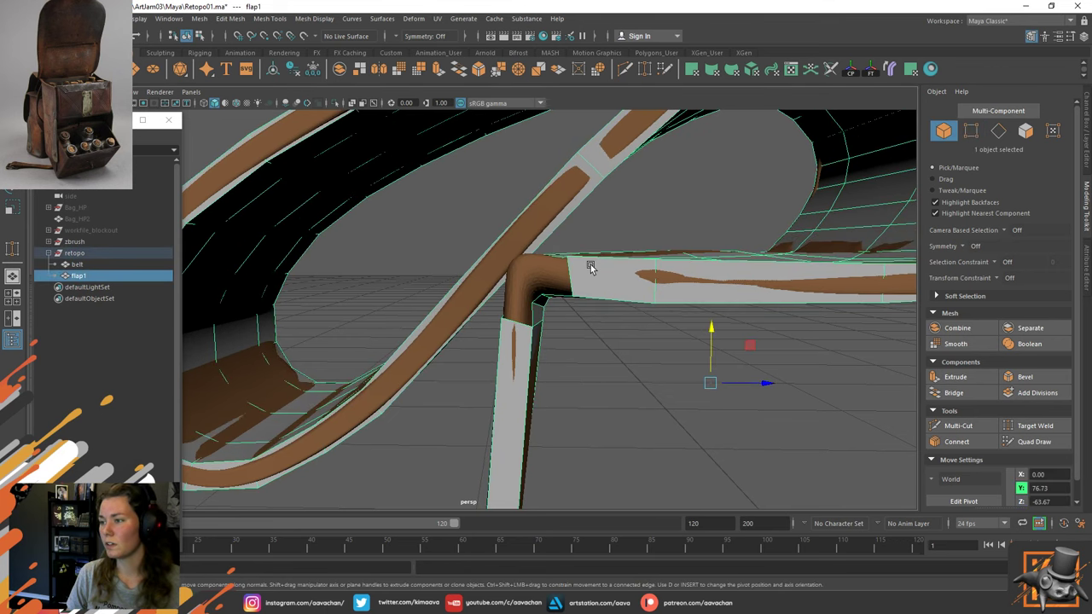
{"action": "left_click", "coordinate": [619, 365]}
{"action": "left_click", "coordinate": [603, 287]}
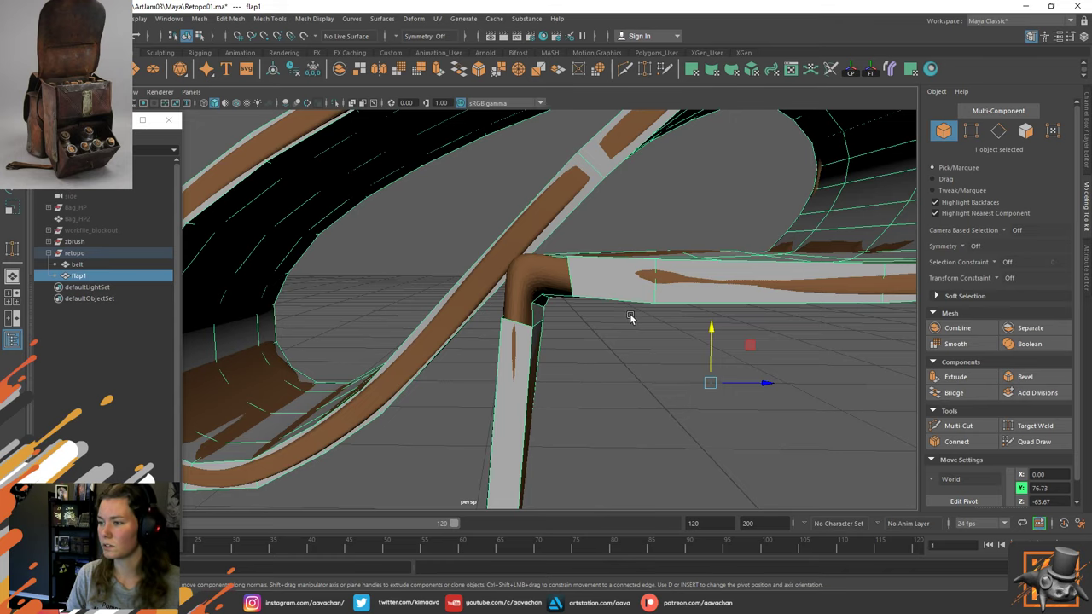
{"action": "mouse_move", "coordinate": [631, 317]}
{"action": "left_mouse_down", "text": "alt"}
{"action": "mouse_move", "coordinate": [565, 301]}
{"action": "mouse_move", "coordinate": [558, 288]}
{"action": "mouse_move", "coordinate": [643, 302]}
{"action": "mouse_move", "coordinate": [698, 338]}
{"action": "mouse_move", "coordinate": [622, 316]}
{"action": "mouse_move", "coordinate": [714, 312]}
{"action": "mouse_move", "coordinate": [759, 333]}
{"action": "mouse_move", "coordinate": [739, 323]}
{"action": "mouse_move", "coordinate": [726, 332]}
{"action": "left_mouse_up", "text": "alt"}
{"action": "left_click", "coordinate": [1046, 442]}
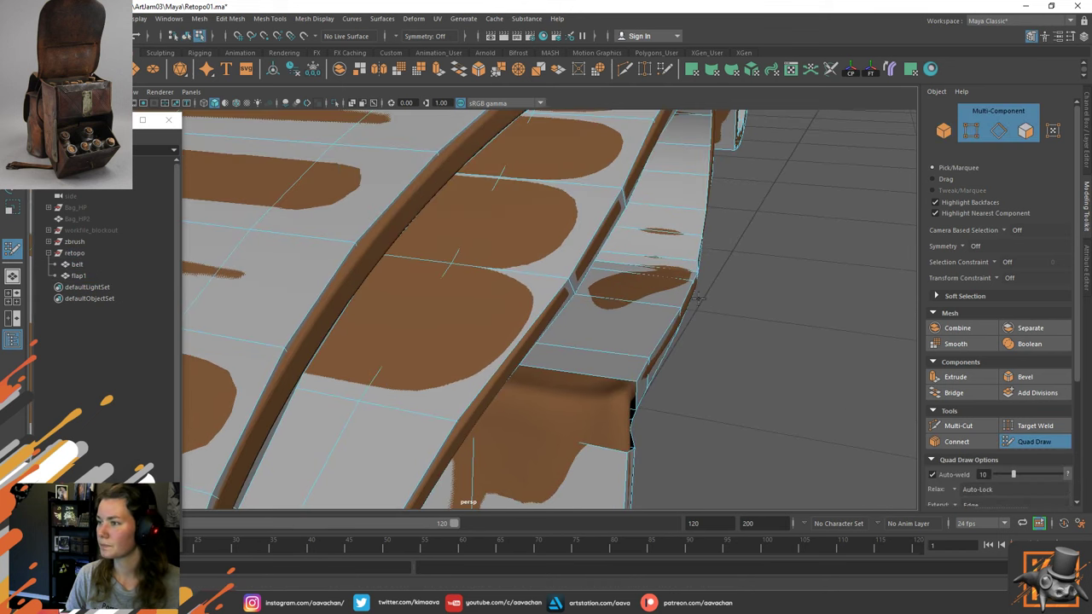
{"action": "left_click", "coordinate": [958, 426]}
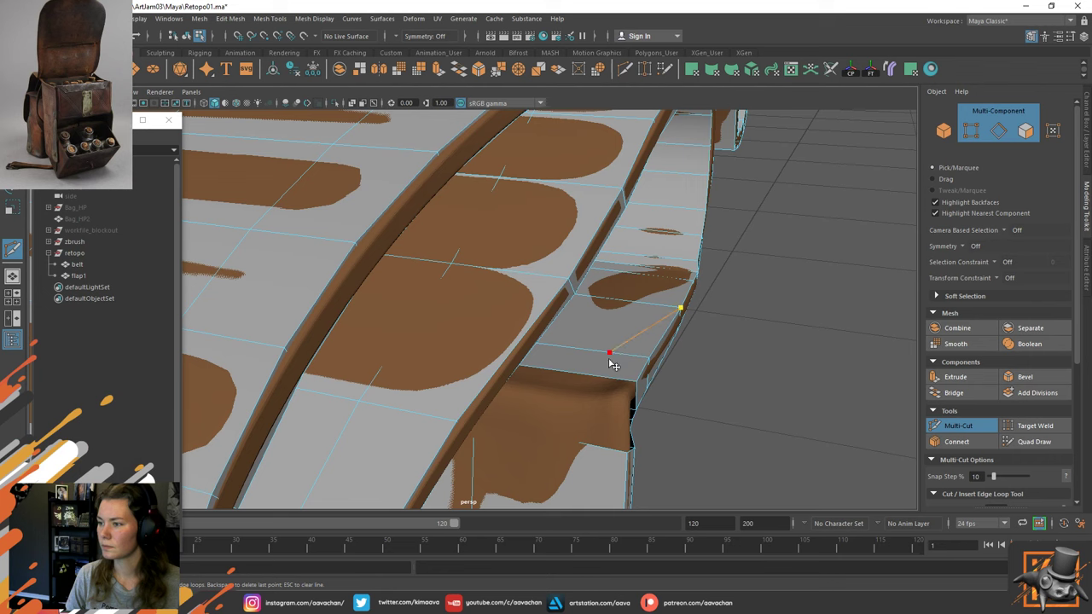
{"action": "key", "text": "w"}
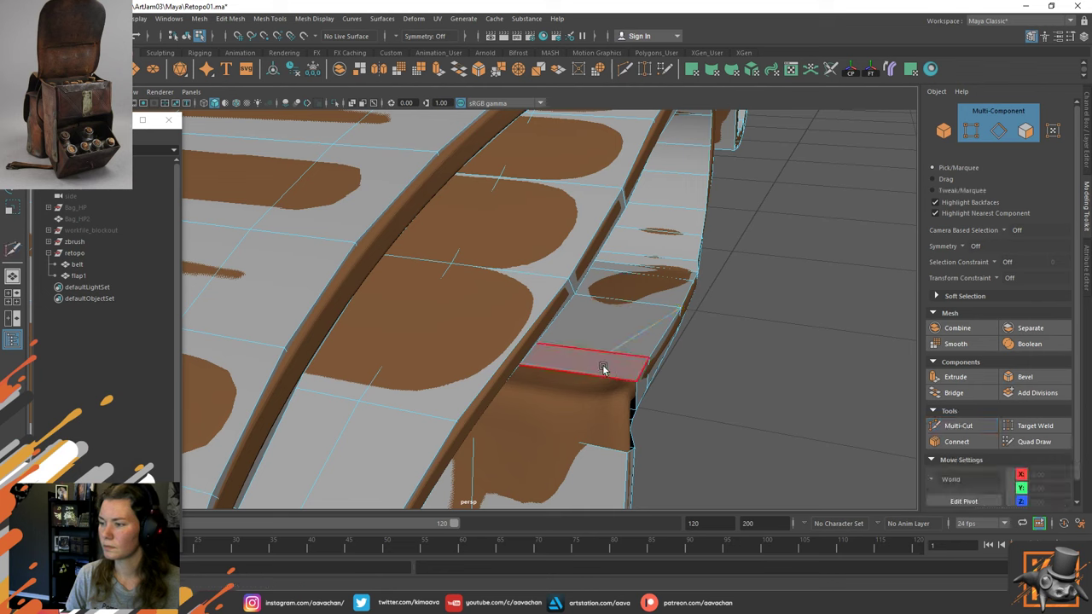
{"action": "key", "text": "ctrl+z"}
Make the sculpted mesh Top:Group35397 the live surface and reselect flap1 for editing.
{"action": "right_click_drag", "start_coordinate": [614, 303], "coordinate": [718, 232]}
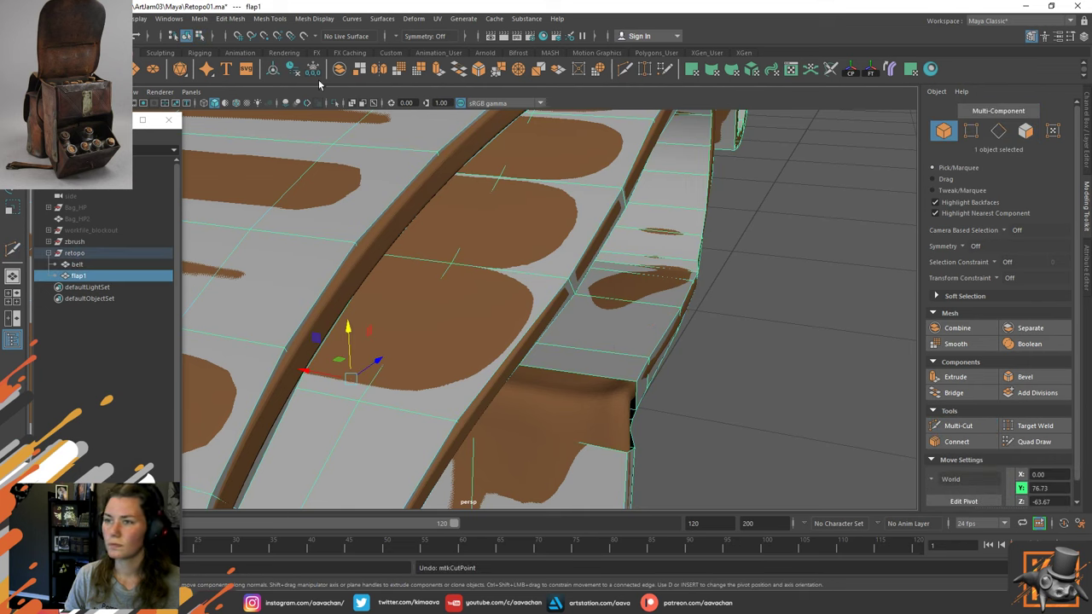
{"action": "left_click", "coordinate": [481, 316]}
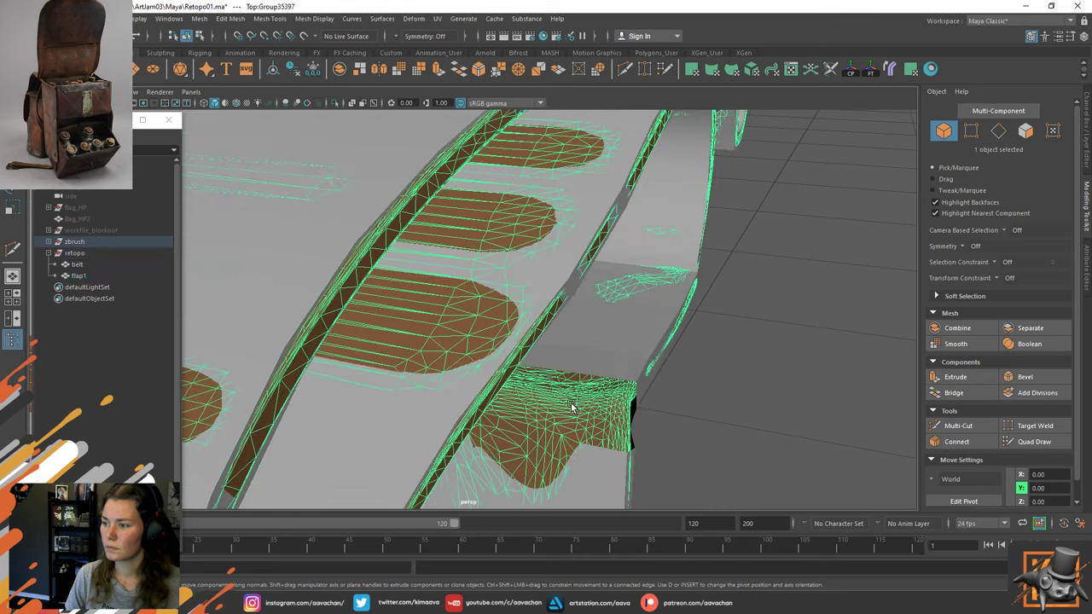
{"action": "left_click", "coordinate": [305, 36]}
{"action": "left_click", "coordinate": [724, 372]}
Cut flap1 with Multi-Cut from the side border vertex diagonally across the last two face rows to the open border above the corner gap.
{"action": "left_click", "coordinate": [960, 425]}
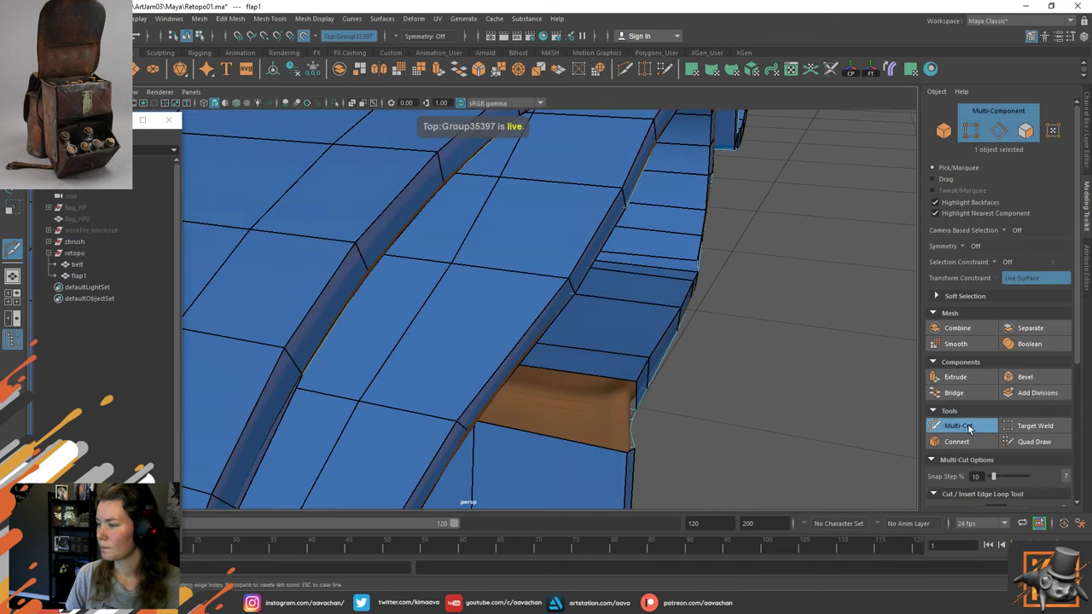
{"action": "left_click", "coordinate": [680, 308]}
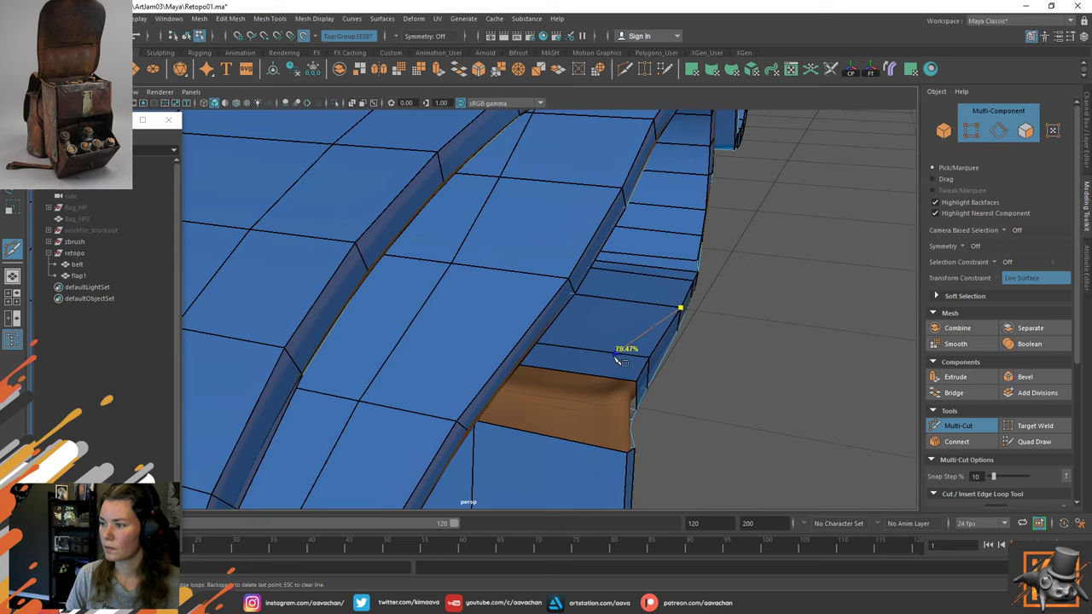
{"action": "left_click", "coordinate": [615, 353]}
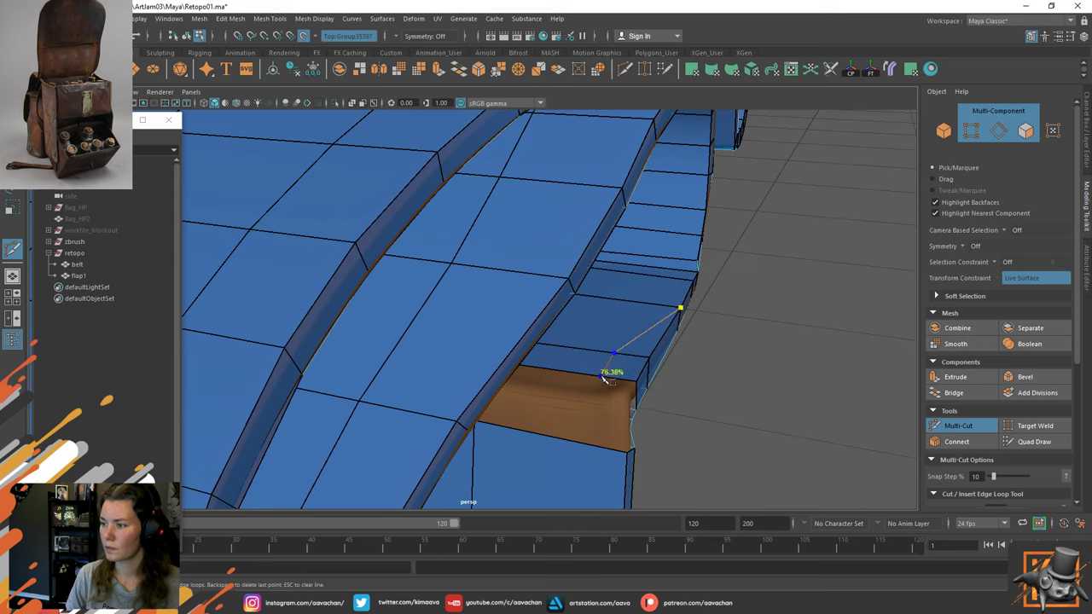
{"action": "right_click", "coordinate": [599, 381]}
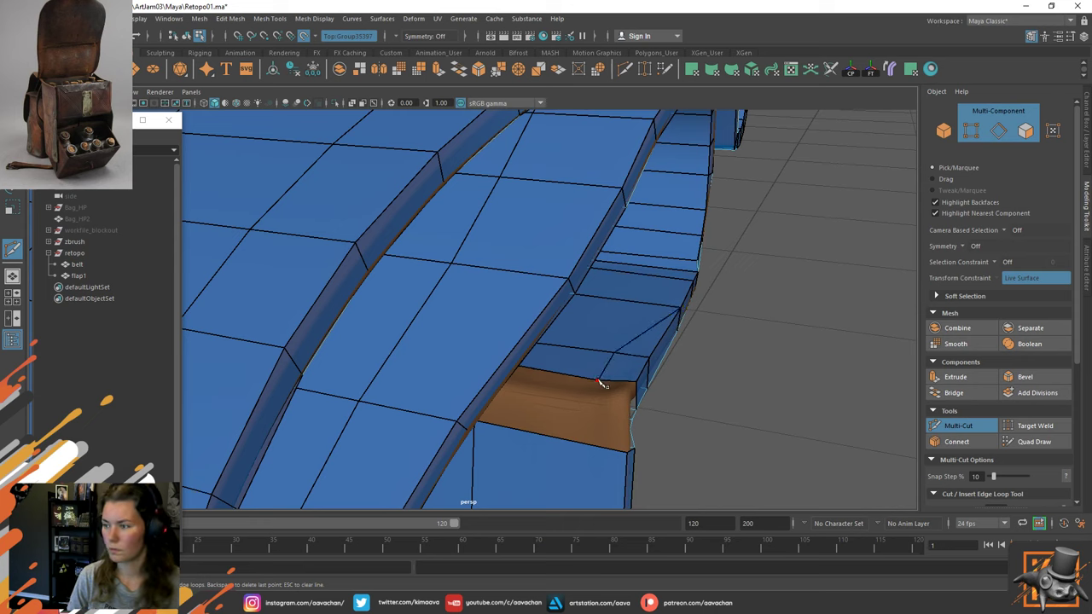
Insert an edge loop with Quad Draw across the rim's last segment beside the open corner.
{"action": "mouse_move", "coordinate": [697, 312]}
{"action": "left_mouse_down", "text": "alt"}
{"action": "mouse_move", "coordinate": [710, 291]}
{"action": "mouse_move", "coordinate": [705, 305]}
{"action": "mouse_move", "coordinate": [670, 308]}
{"action": "mouse_move", "coordinate": [700, 312]}
{"action": "left_mouse_up", "text": "alt"}
{"action": "left_click", "coordinate": [1035, 442]}
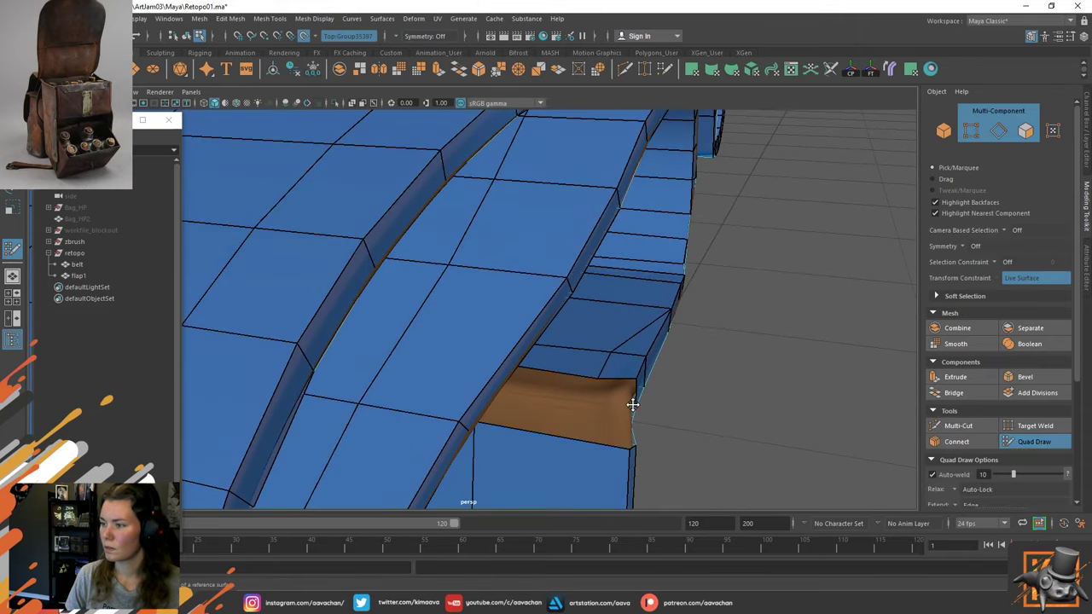
{"action": "left_click_drag", "start_coordinate": [671, 368], "coordinate": [535, 448], "text": "alt"}
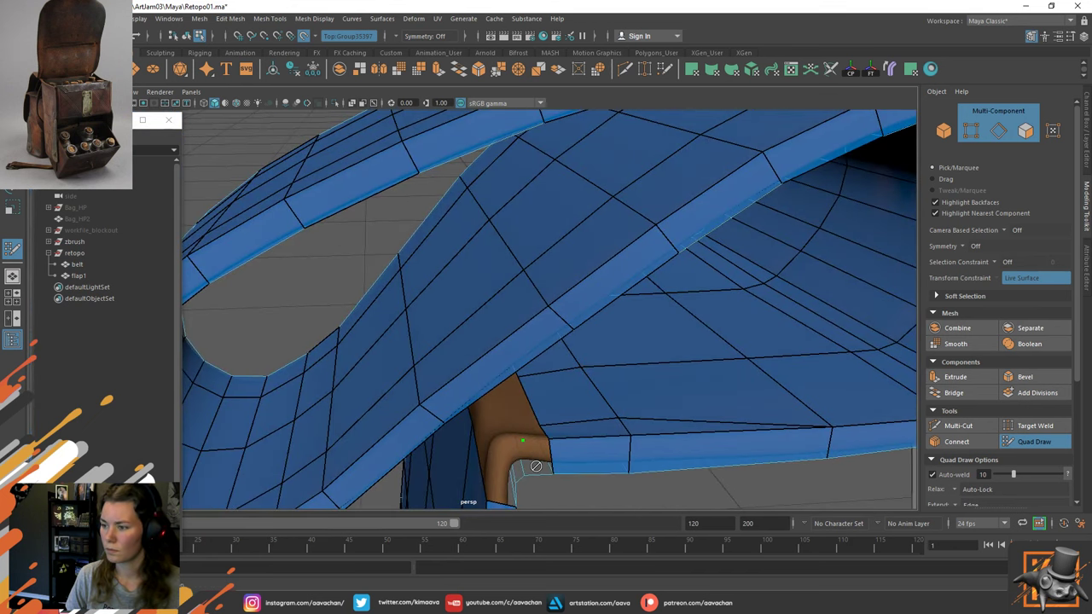
{"action": "left_click", "coordinate": [571, 430]}
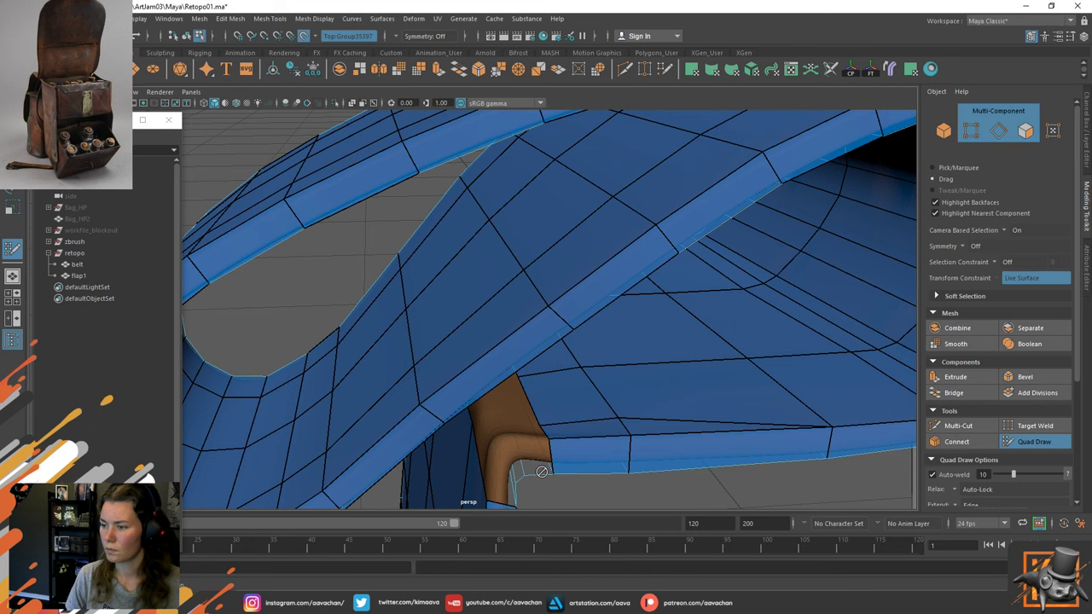
{"action": "mouse_move", "coordinate": [569, 444]}
{"action": "left_mouse_down", "text": "alt"}
{"action": "mouse_move", "coordinate": [573, 395]}
{"action": "mouse_move", "coordinate": [541, 374]}
{"action": "mouse_move", "coordinate": [542, 345]}
{"action": "mouse_move", "coordinate": [597, 361]}
{"action": "mouse_move", "coordinate": [582, 435]}
{"action": "mouse_move", "coordinate": [578, 419]}
{"action": "mouse_move", "coordinate": [550, 418]}
{"action": "left_mouse_up", "text": "alt"}
{"action": "key", "text": "ctrl+z"}
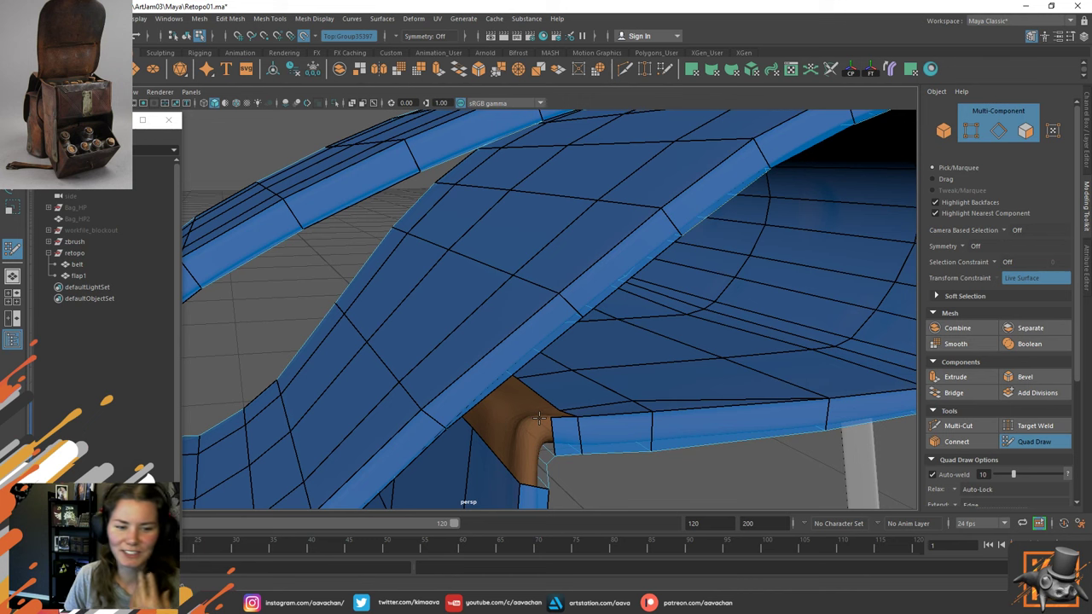
Extrude the open end edge of flap1's horizontal rim around the corner with Quad Draw, undoing the misplaced face first.
{"action": "mouse_move", "coordinate": [606, 389]}
{"action": "left_mouse_down", "text": "alt"}
{"action": "mouse_move", "coordinate": [704, 413]}
{"action": "mouse_move", "coordinate": [612, 409]}
{"action": "mouse_move", "coordinate": [646, 407]}
{"action": "mouse_move", "coordinate": [554, 380]}
{"action": "mouse_move", "coordinate": [571, 385]}
{"action": "mouse_move", "coordinate": [528, 443]}
{"action": "left_mouse_up", "text": "alt"}
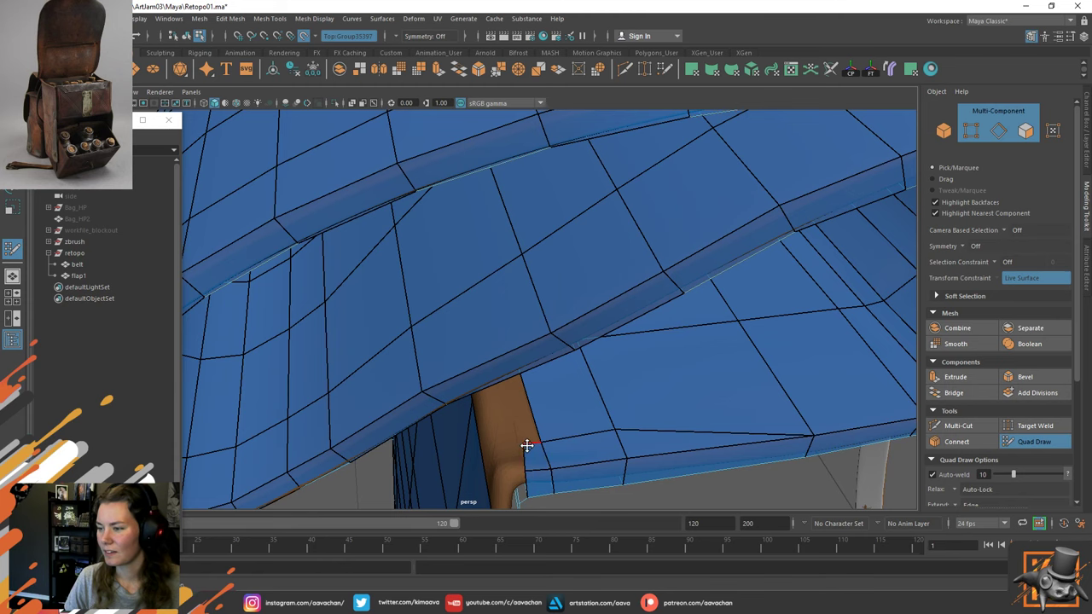
{"action": "left_click_drag", "start_coordinate": [600, 434], "coordinate": [482, 330], "text": "alt"}
{"action": "key", "text": "Tab"}
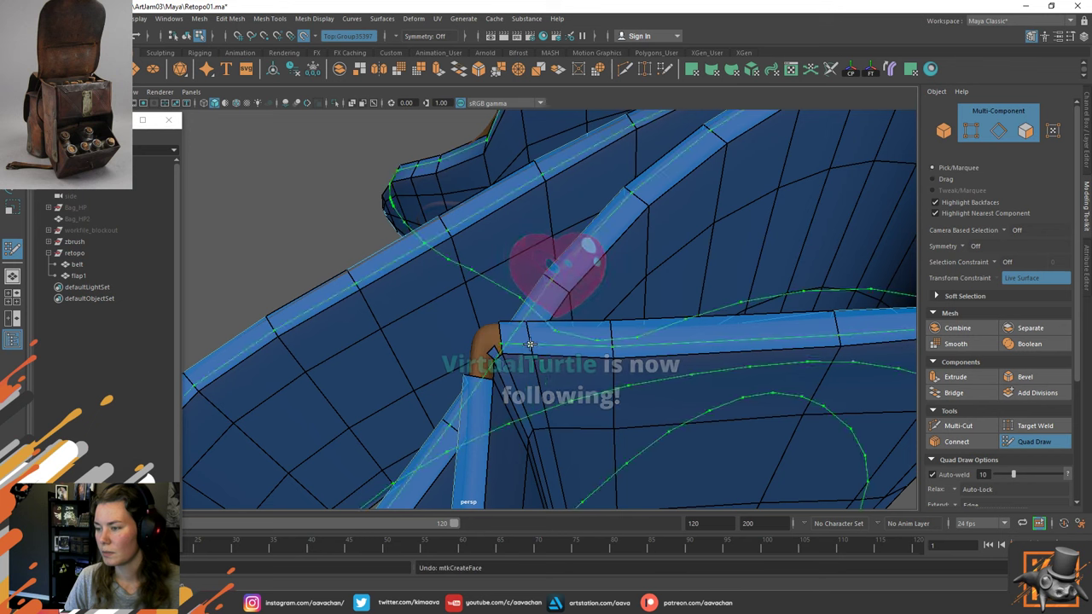
{"action": "left_click_drag", "start_coordinate": [590, 327], "coordinate": [513, 320], "text": "alt"}
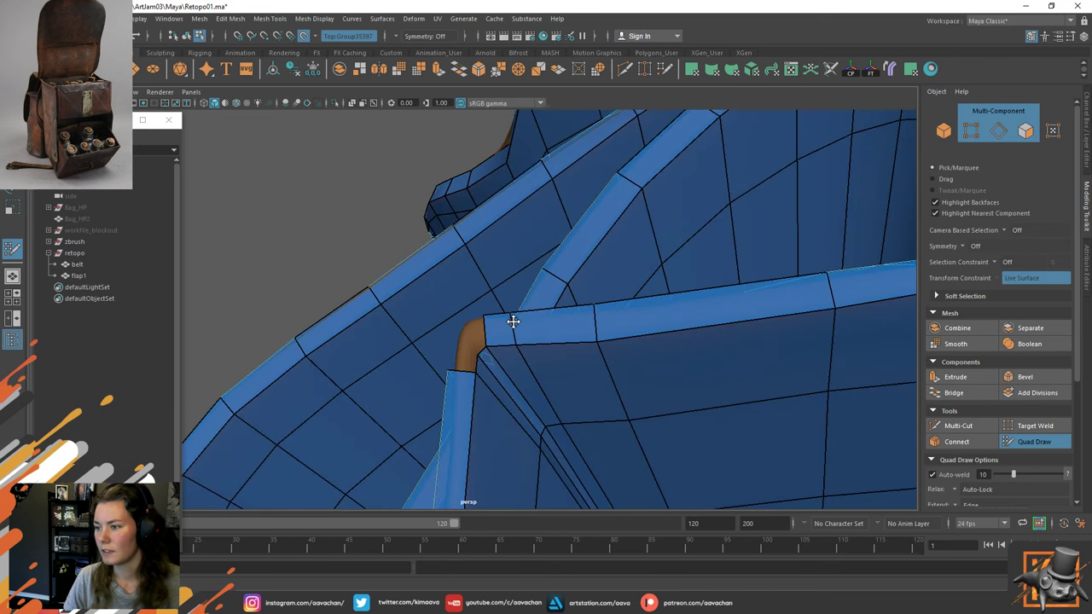
{"action": "key", "text": "ctrl+z"}
{"action": "key", "text": "Tab"}
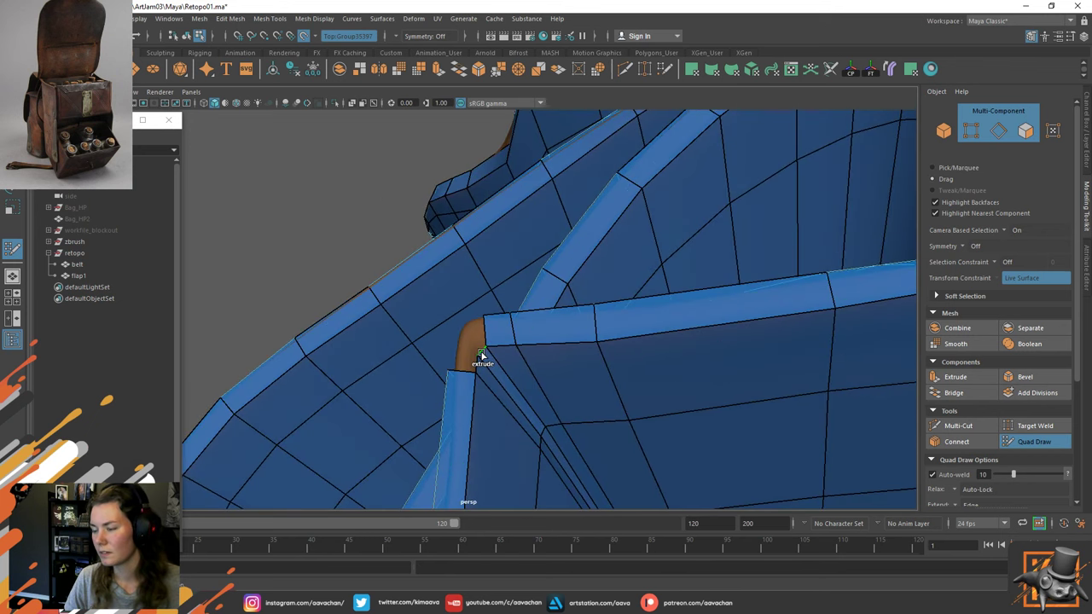
{"action": "mouse_move", "coordinate": [482, 353]}
{"action": "left_mouse_down"}
{"action": "mouse_move", "coordinate": [470, 326]}
{"action": "mouse_move", "coordinate": [546, 322]}
{"action": "mouse_move", "coordinate": [496, 362]}
{"action": "left_mouse_up"}
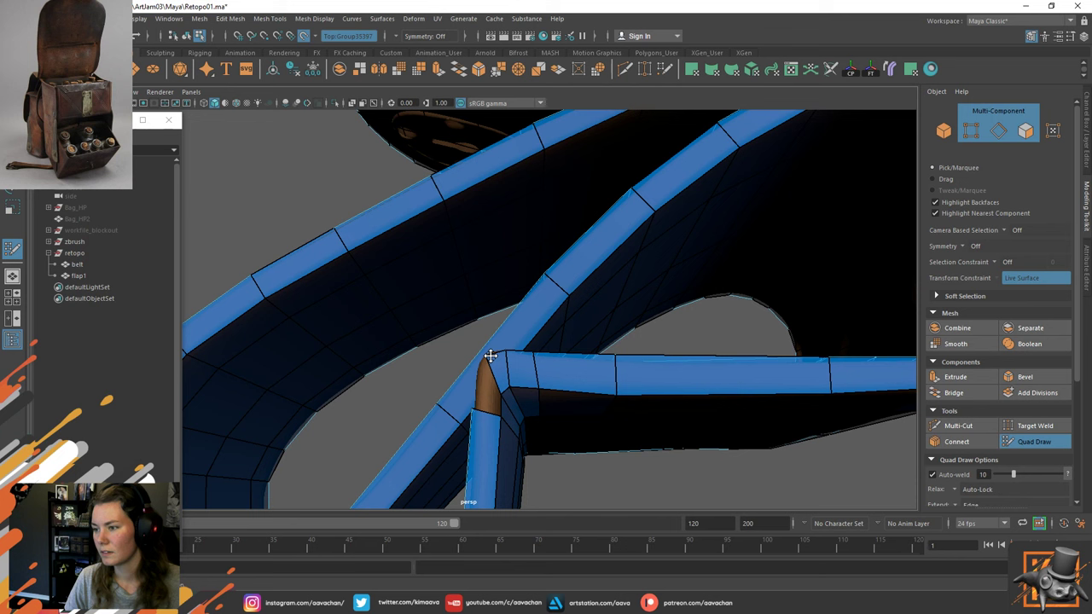
Weld the extruded rim edge to the open end of the vertical rim strip to close the rim corner.
{"action": "mouse_move", "coordinate": [499, 363]}
{"action": "left_mouse_down", "text": "alt"}
{"action": "mouse_move", "coordinate": [578, 388]}
{"action": "mouse_move", "coordinate": [499, 382]}
{"action": "mouse_move", "coordinate": [519, 415]}
{"action": "mouse_move", "coordinate": [475, 402]}
{"action": "mouse_move", "coordinate": [500, 397]}
{"action": "left_mouse_up", "text": "alt"}
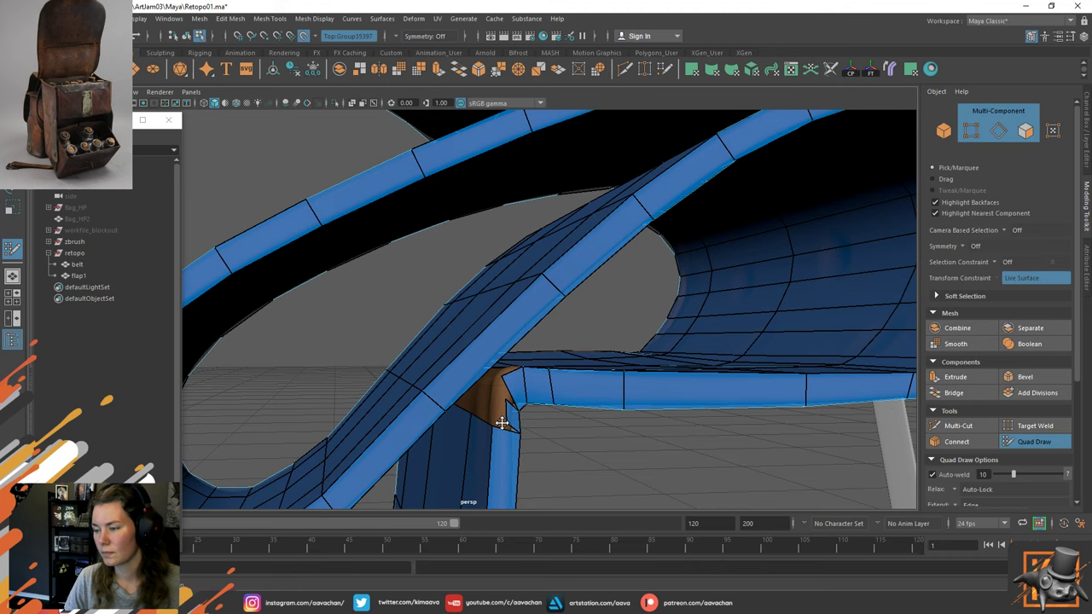
{"action": "left_click_drag", "start_coordinate": [507, 401], "coordinate": [500, 376]}
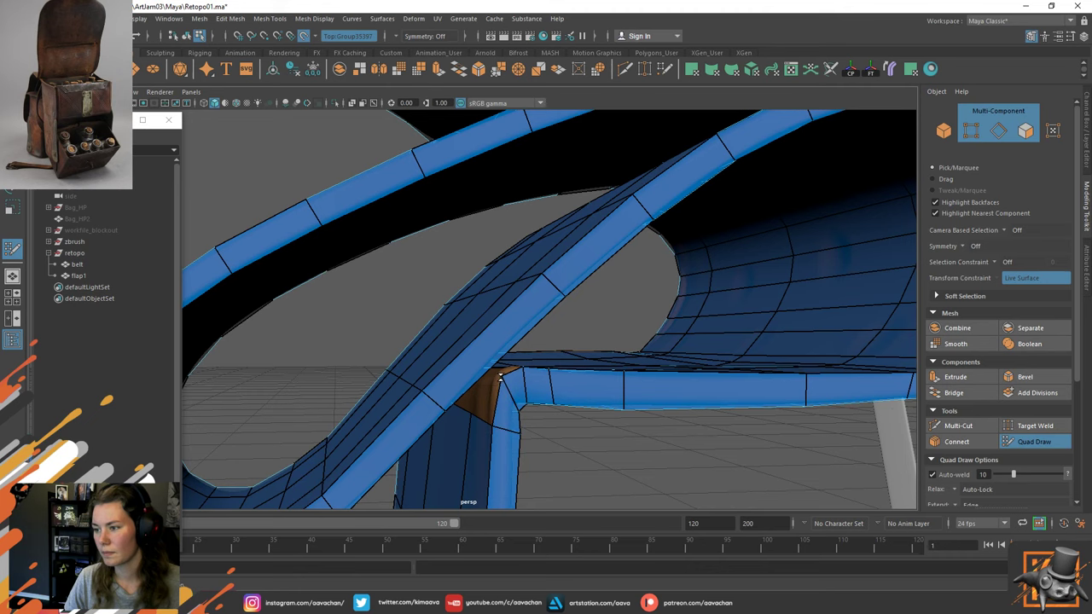
{"action": "left_click_drag", "start_coordinate": [557, 394], "coordinate": [512, 385], "text": "alt"}
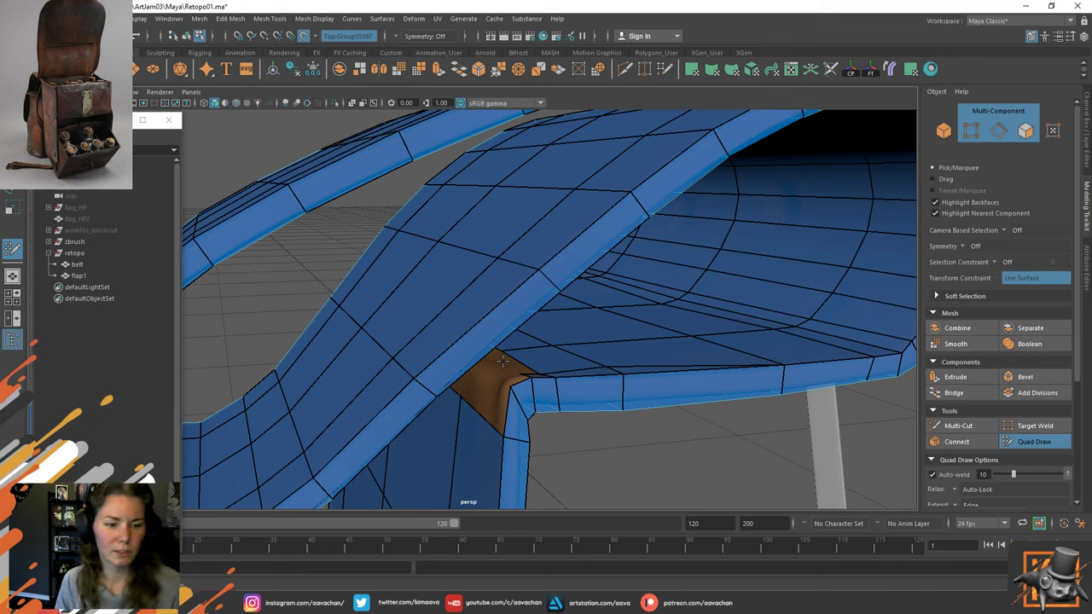
{"action": "left_click_drag", "start_coordinate": [571, 390], "coordinate": [517, 414], "text": "alt"}
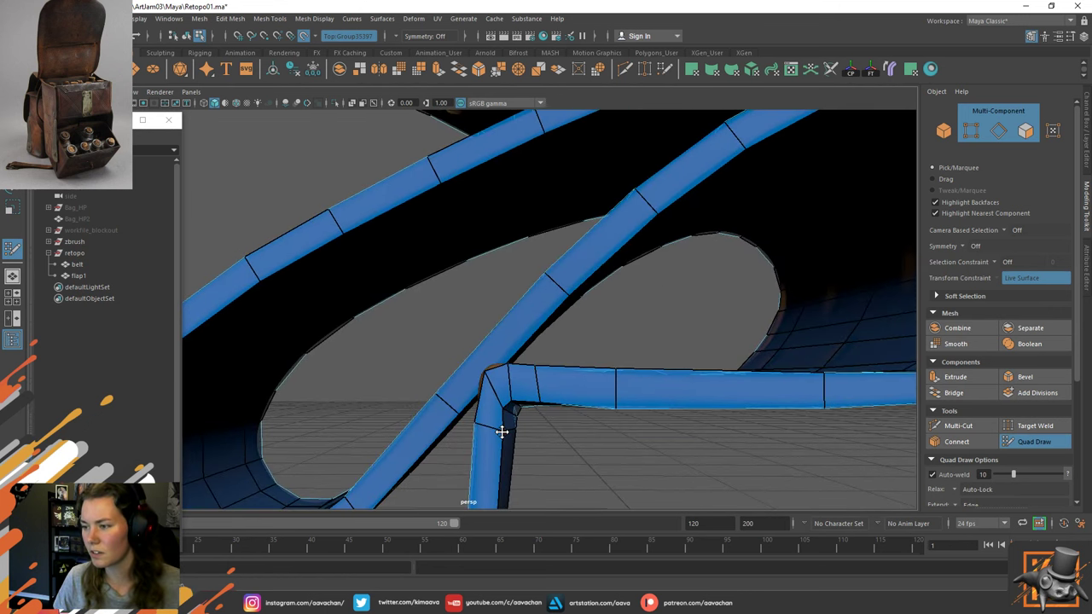
{"action": "left_click_drag", "start_coordinate": [586, 431], "coordinate": [574, 418], "text": "alt"}
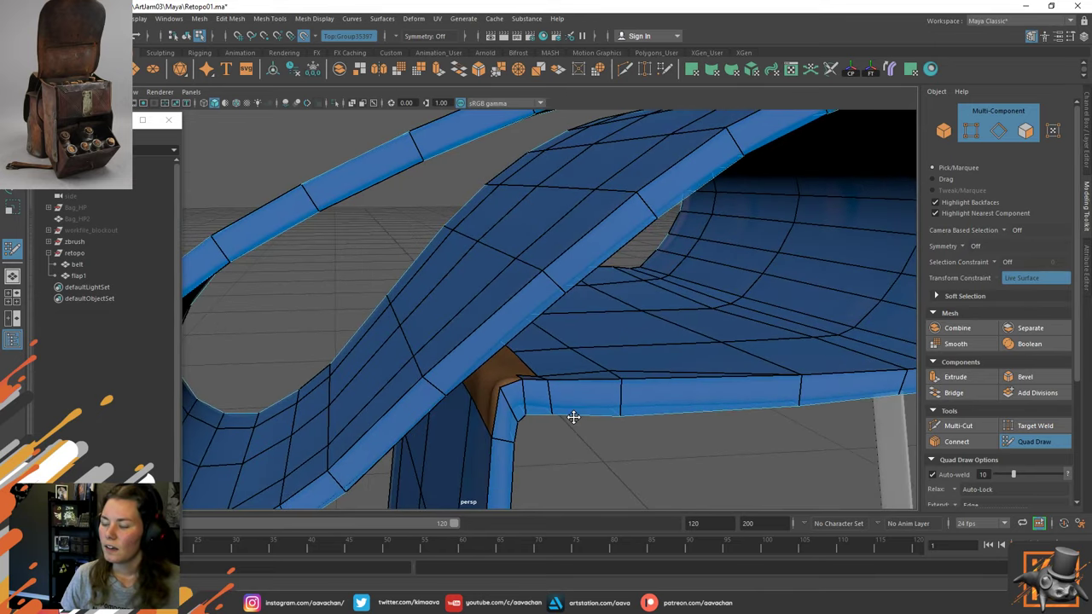
Cut the rim's corner face with Multi-Cut from its inner corner vertex to the opposite outer edge.
{"action": "left_click", "coordinate": [957, 425]}
{"action": "left_click", "coordinate": [518, 423]}
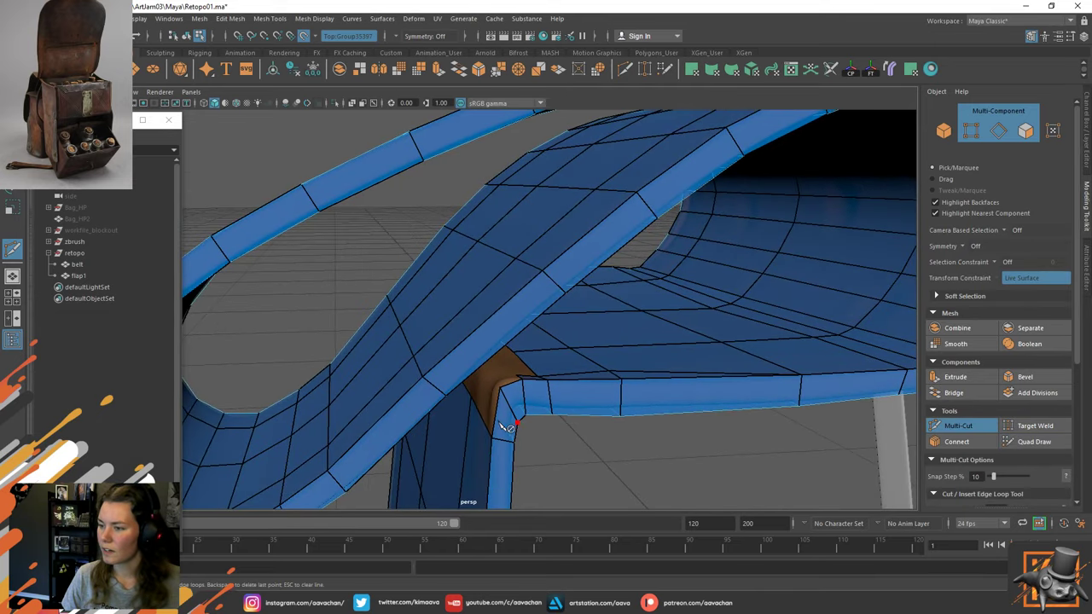
{"action": "left_click", "coordinate": [496, 415]}
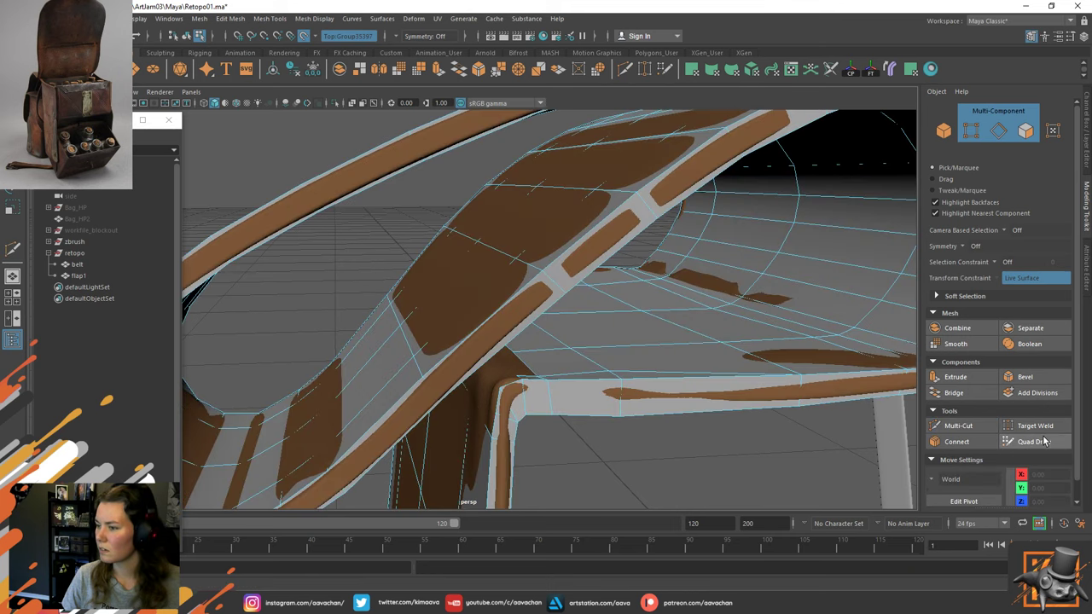
Extend small Quad Draw faces from the rim corner inward over the bend beside the gap.
{"action": "left_click", "coordinate": [1035, 441]}
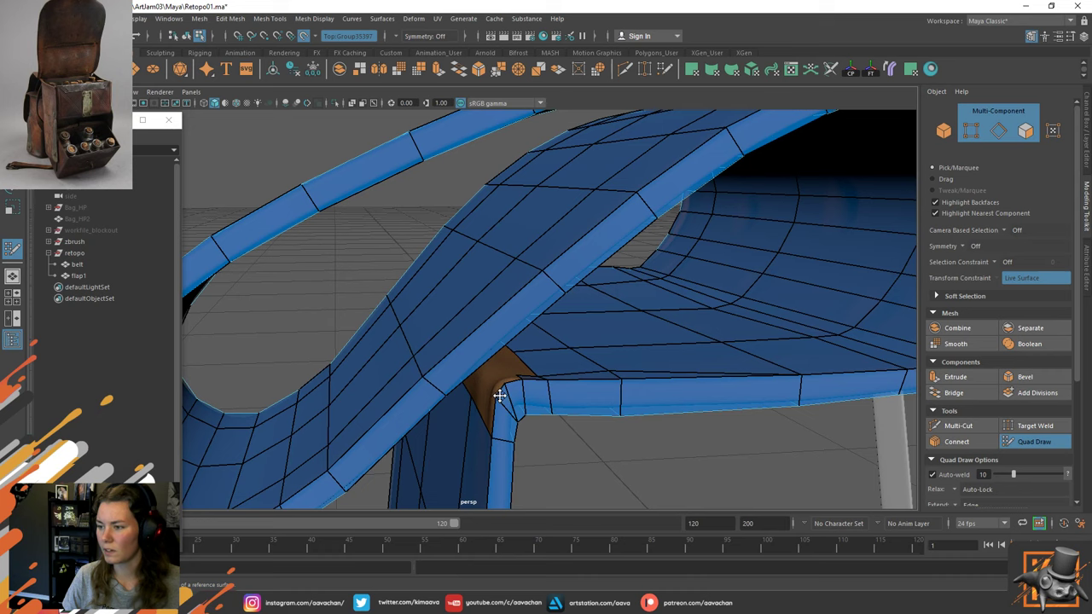
{"action": "left_click_drag", "start_coordinate": [593, 383], "coordinate": [539, 363], "text": "alt"}
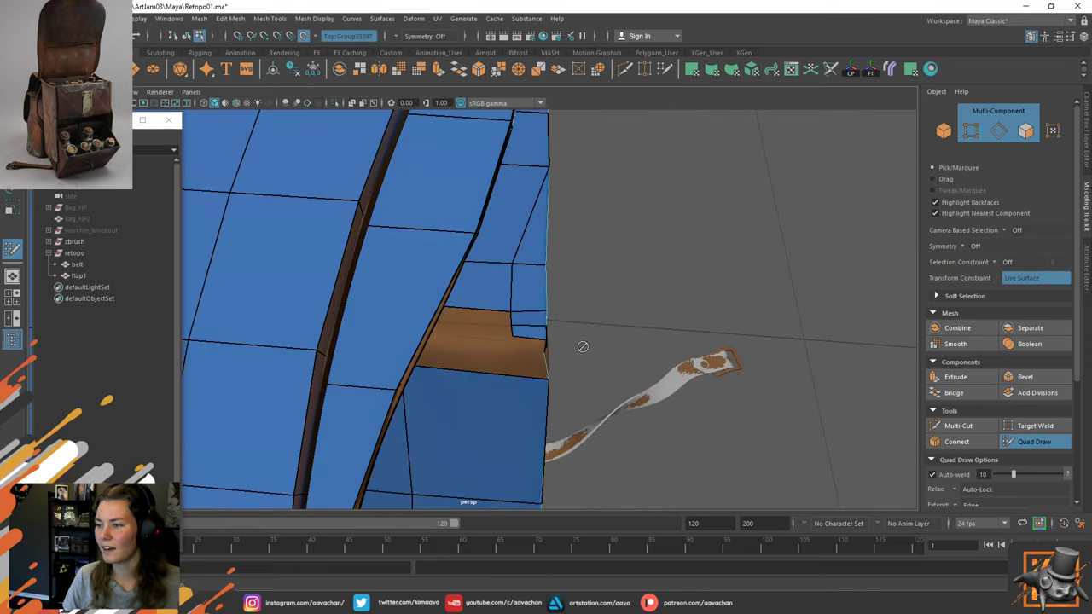
{"action": "left_click_drag", "start_coordinate": [581, 344], "coordinate": [536, 316], "text": "alt"}
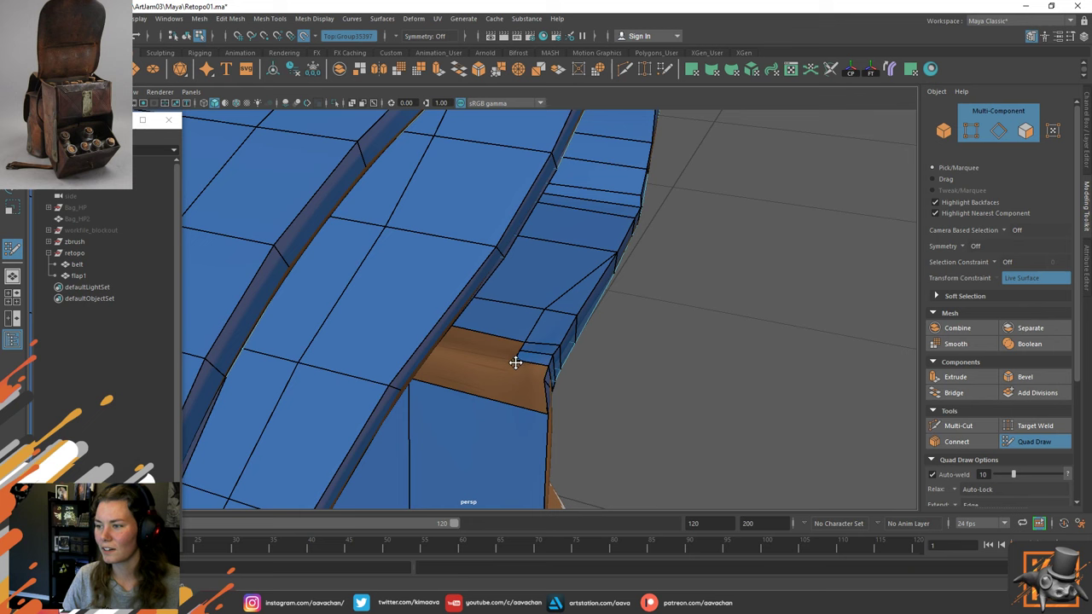
{"action": "mouse_move", "coordinate": [563, 342]}
{"action": "left_mouse_down", "text": "alt"}
{"action": "mouse_move", "coordinate": [487, 322]}
{"action": "mouse_move", "coordinate": [558, 324]}
{"action": "mouse_move", "coordinate": [572, 363]}
{"action": "mouse_move", "coordinate": [518, 357]}
{"action": "mouse_move", "coordinate": [495, 375]}
{"action": "mouse_move", "coordinate": [527, 369]}
{"action": "mouse_move", "coordinate": [551, 383]}
{"action": "left_mouse_up", "text": "alt"}
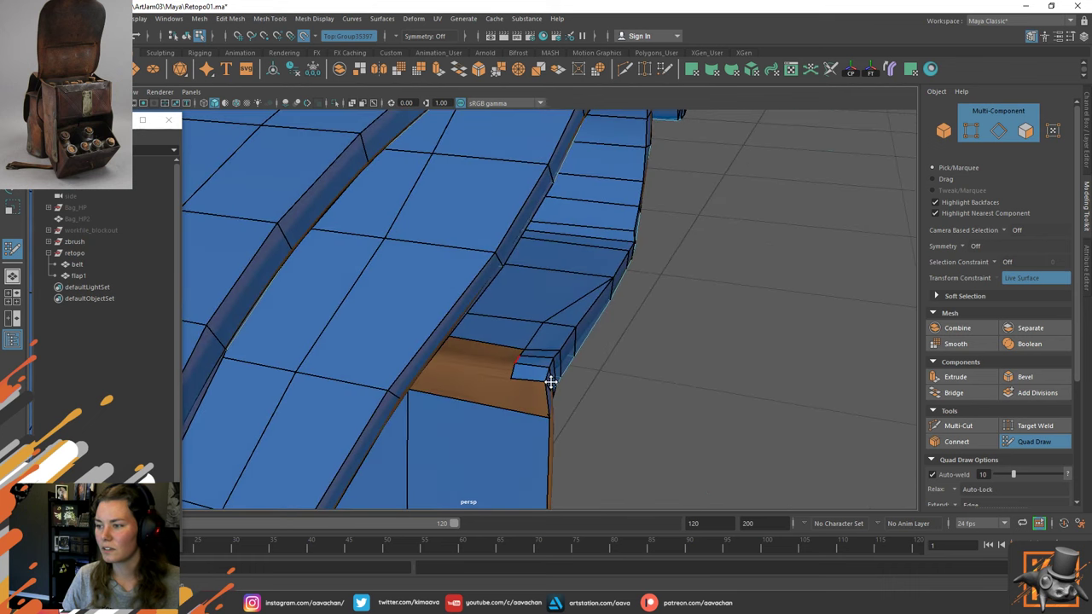
Cut the lower panel's outer face with Multi-Cut from its bottom side vertex diagonally to the open edge under the gap.
{"action": "left_click", "coordinate": [956, 427]}
{"action": "mouse_move", "coordinate": [756, 419]}
{"action": "left_mouse_down", "text": "alt"}
{"action": "mouse_move", "coordinate": [615, 390]}
{"action": "mouse_move", "coordinate": [500, 419]}
{"action": "left_mouse_up", "text": "alt"}
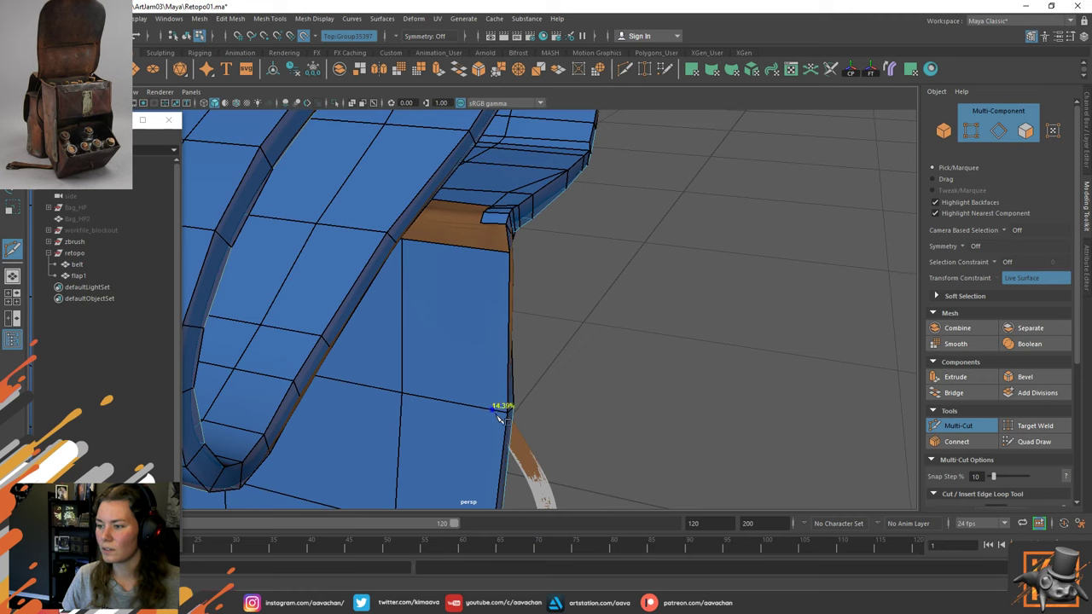
{"action": "left_click", "coordinate": [500, 417]}
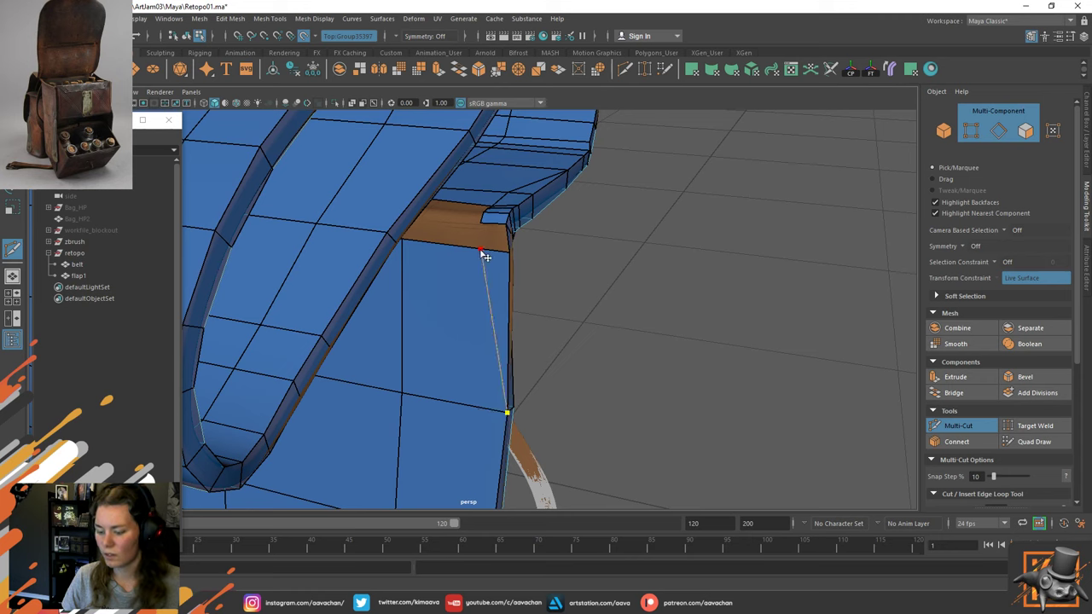
{"action": "left_click", "coordinate": [483, 253]}
{"action": "right_click", "coordinate": [484, 255]}
Fill the space between the small corner faces and the lower panel's cut edge with a Quad Draw face.
{"action": "left_click", "coordinate": [1034, 441]}
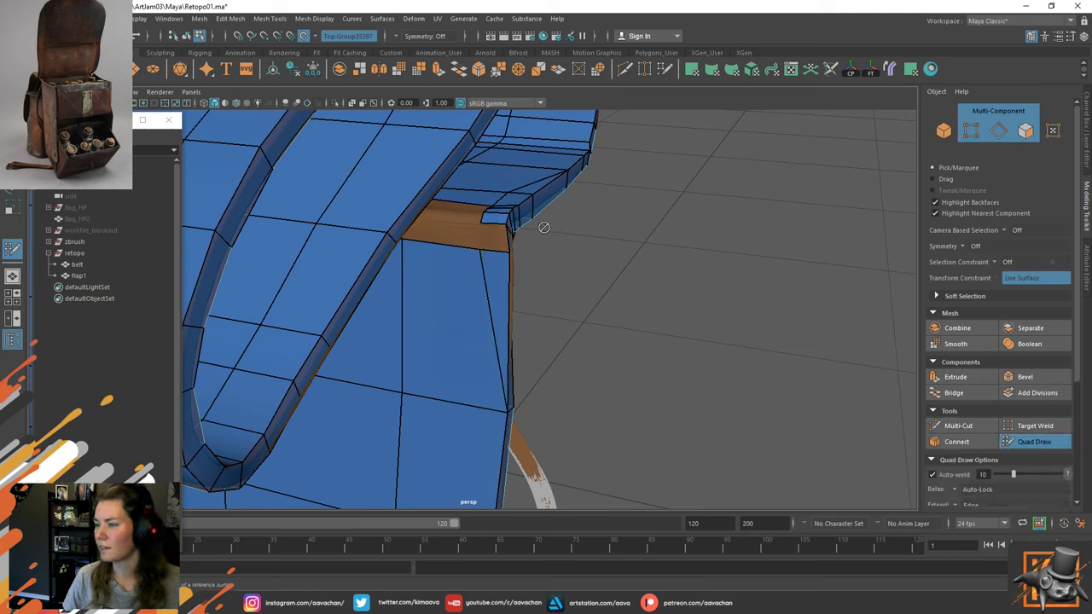
{"action": "left_click", "coordinate": [495, 237], "text": "shift"}
{"action": "mouse_move", "coordinate": [485, 267]}
{"action": "left_mouse_down", "text": "alt"}
{"action": "mouse_move", "coordinate": [561, 256]}
{"action": "mouse_move", "coordinate": [568, 239]}
{"action": "left_mouse_up", "text": "alt"}
Try to move the two bend vertices beside the corner gap slightly along X, and undo the move.
{"action": "key", "text": "w"}
{"action": "mouse_move", "coordinate": [575, 239]}
{"action": "right_mouse_down"}
{"action": "mouse_move", "coordinate": [668, 183]}
{"action": "mouse_move", "coordinate": [656, 190]}
{"action": "right_mouse_up"}
{"action": "left_click_drag", "start_coordinate": [584, 275], "coordinate": [642, 361], "text": "alt"}
{"action": "key", "text": "F9"}
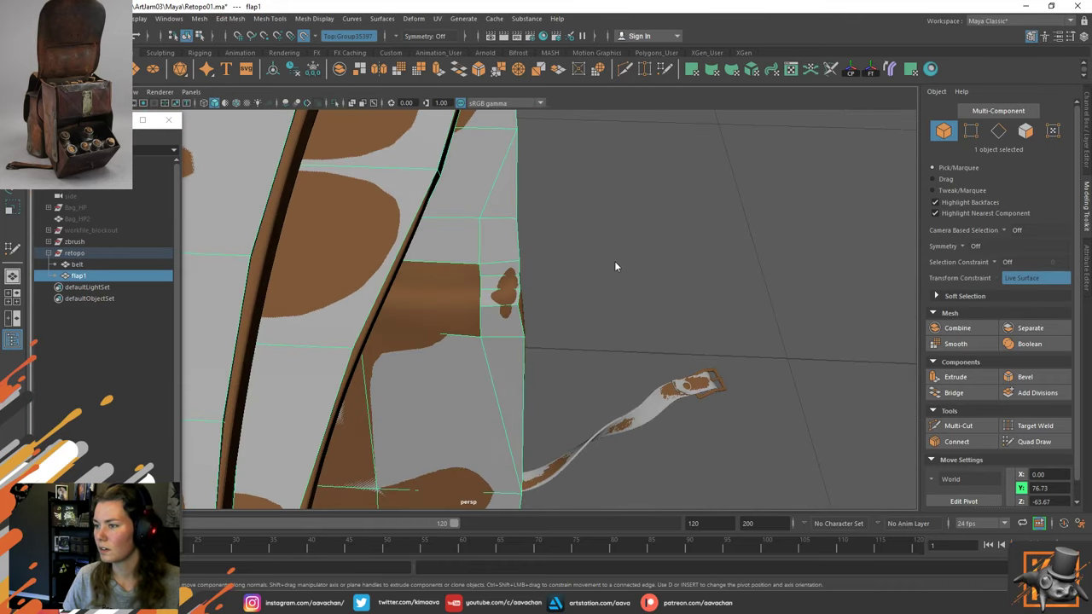
{"action": "left_click_drag", "start_coordinate": [615, 264], "coordinate": [565, 317], "text": "alt"}
{"action": "left_click", "coordinate": [522, 304]}
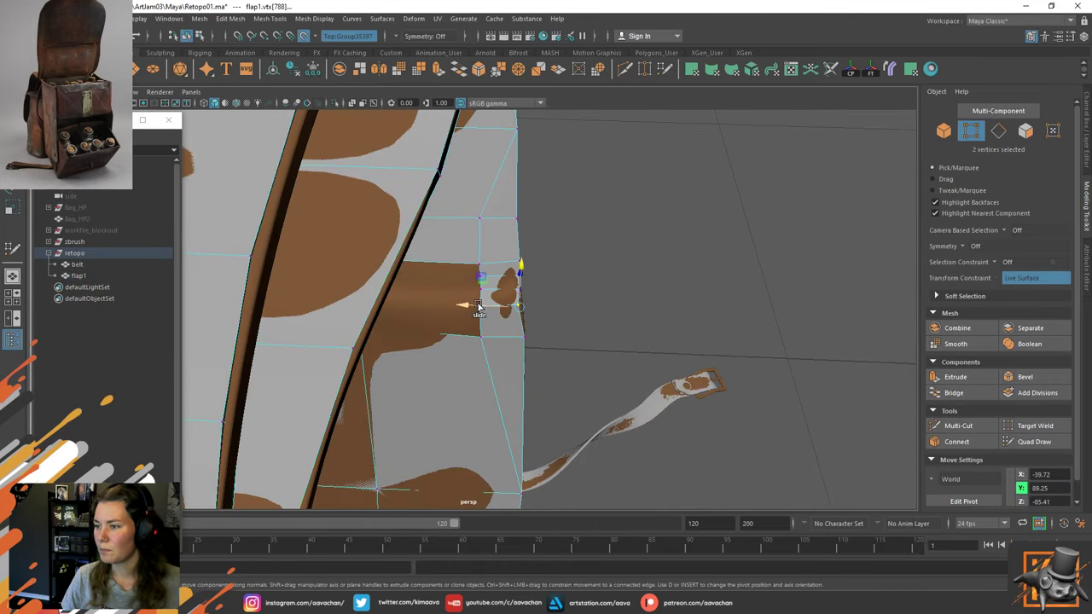
{"action": "left_click_drag", "start_coordinate": [479, 306], "coordinate": [482, 305]}
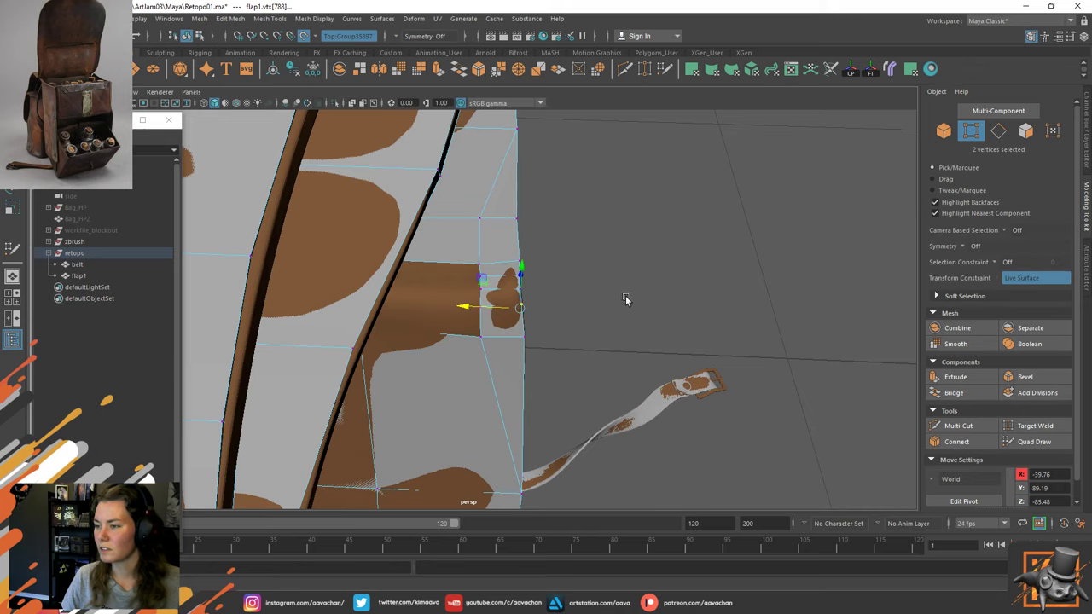
{"action": "left_click_drag", "start_coordinate": [625, 299], "coordinate": [493, 262], "text": "alt"}
{"action": "key", "text": "ctrl+z"}
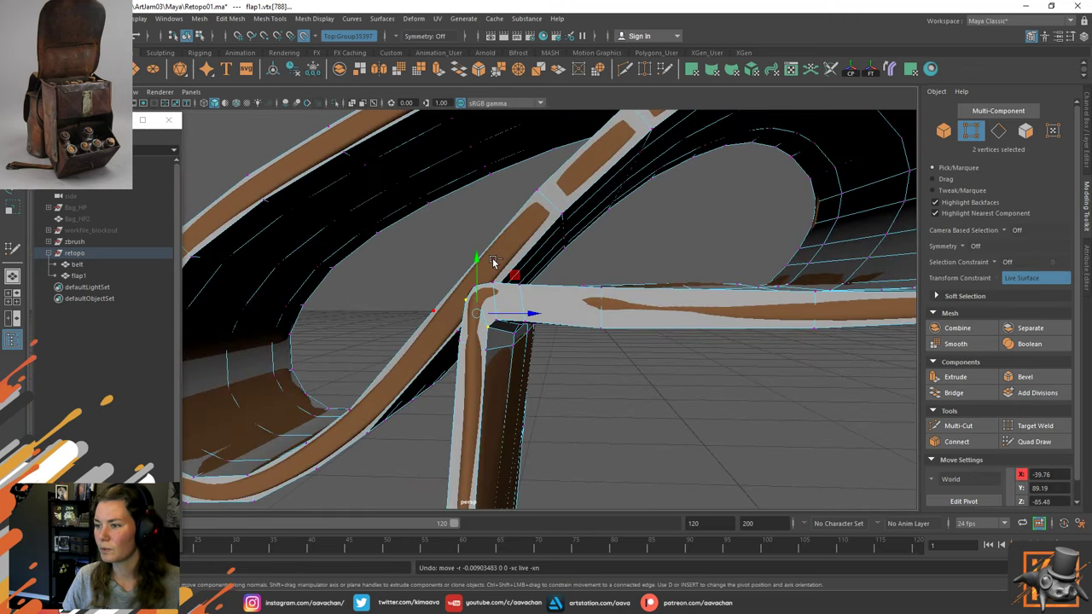
Try to slide the rim's inner edge vertex beside the corner vertically, and undo the move.
{"action": "left_click_drag", "start_coordinate": [600, 411], "coordinate": [573, 364], "text": "alt"}
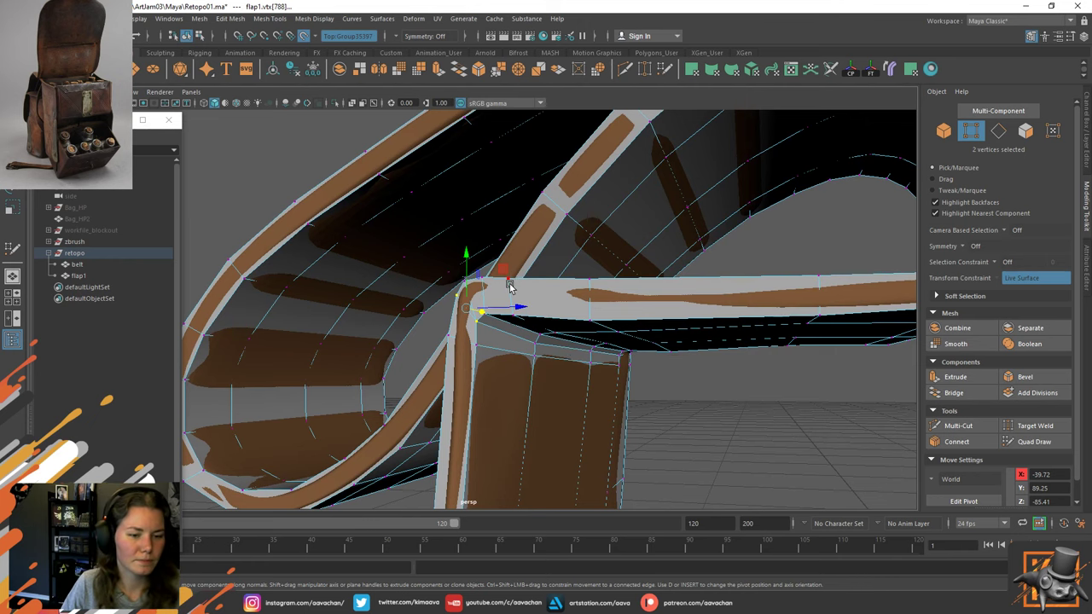
{"action": "left_click_drag", "start_coordinate": [601, 298], "coordinate": [619, 271], "text": "alt"}
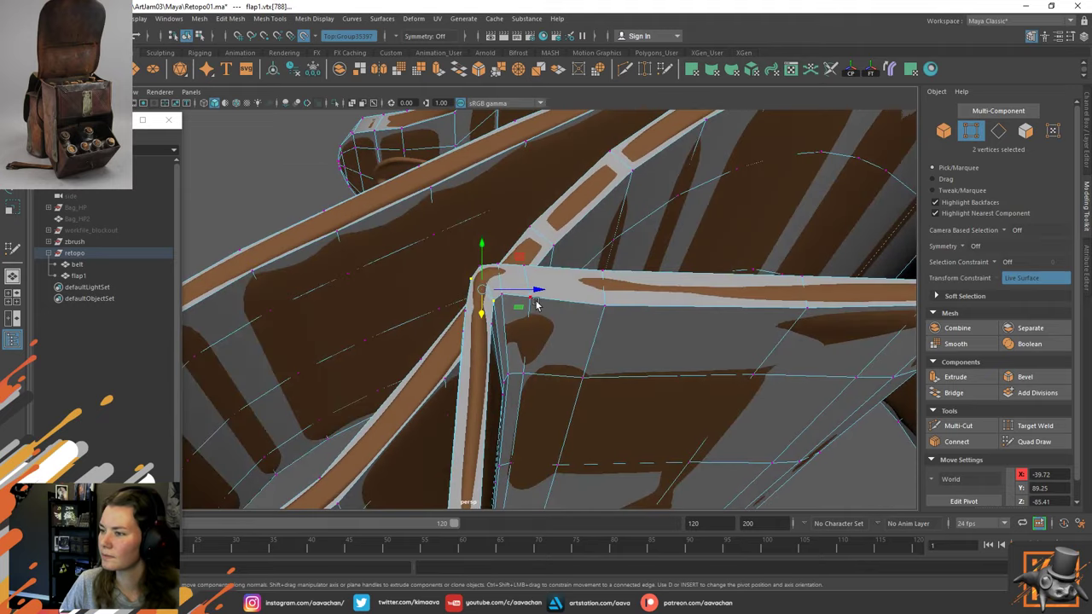
{"action": "left_click", "coordinate": [534, 305]}
{"action": "left_click_drag", "start_coordinate": [539, 305], "coordinate": [591, 287], "text": "alt"}
{"action": "left_click_drag", "start_coordinate": [534, 261], "coordinate": [528, 285]}
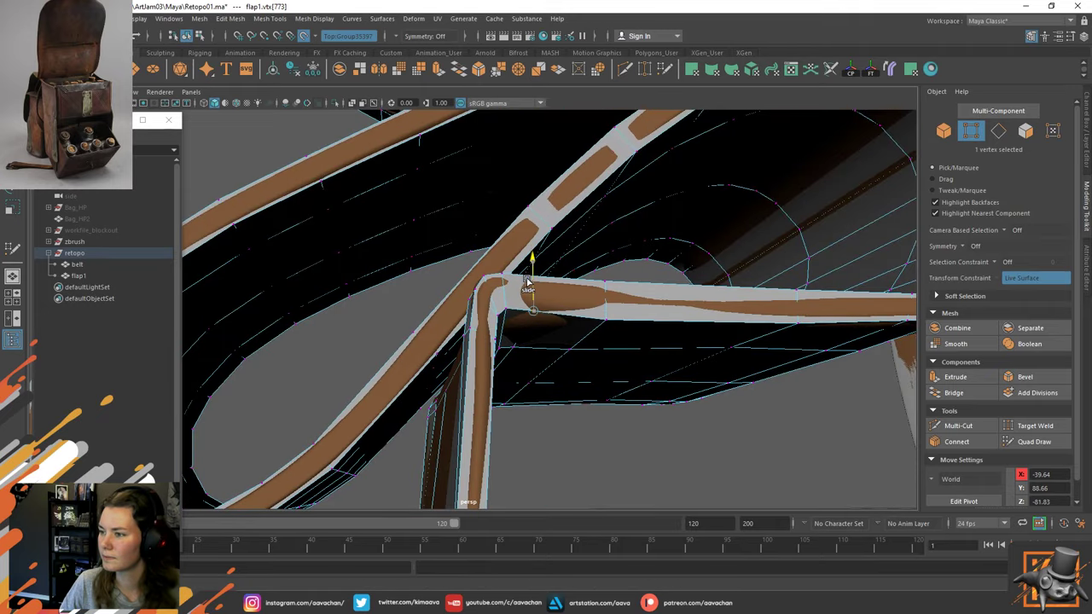
{"action": "key", "text": "ctrl+z"}
Select the row of flap1 faces running along the crease gap next to the closed rim corner.
{"action": "right_click_drag", "start_coordinate": [585, 285], "coordinate": [527, 227], "text": "alt"}
{"action": "left_click_drag", "start_coordinate": [527, 227], "coordinate": [611, 339], "text": "alt"}
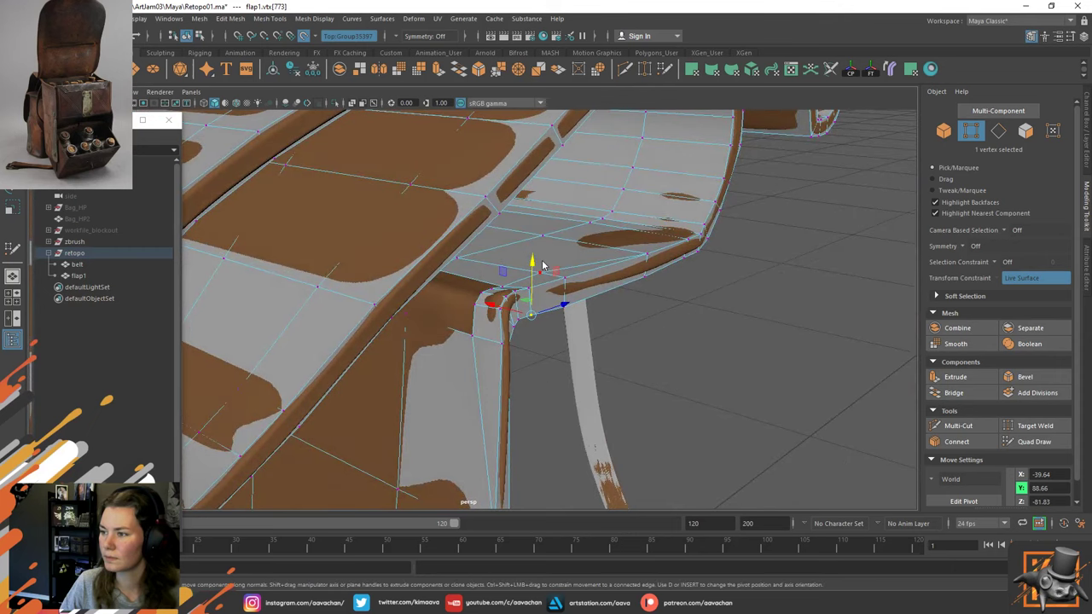
{"action": "right_click_drag", "start_coordinate": [543, 265], "coordinate": [602, 207]}
{"action": "right_click_drag", "start_coordinate": [505, 266], "coordinate": [508, 299]}
{"action": "left_click_drag", "start_coordinate": [532, 256], "coordinate": [557, 312], "text": "alt"}
{"action": "left_click", "coordinate": [539, 281]}
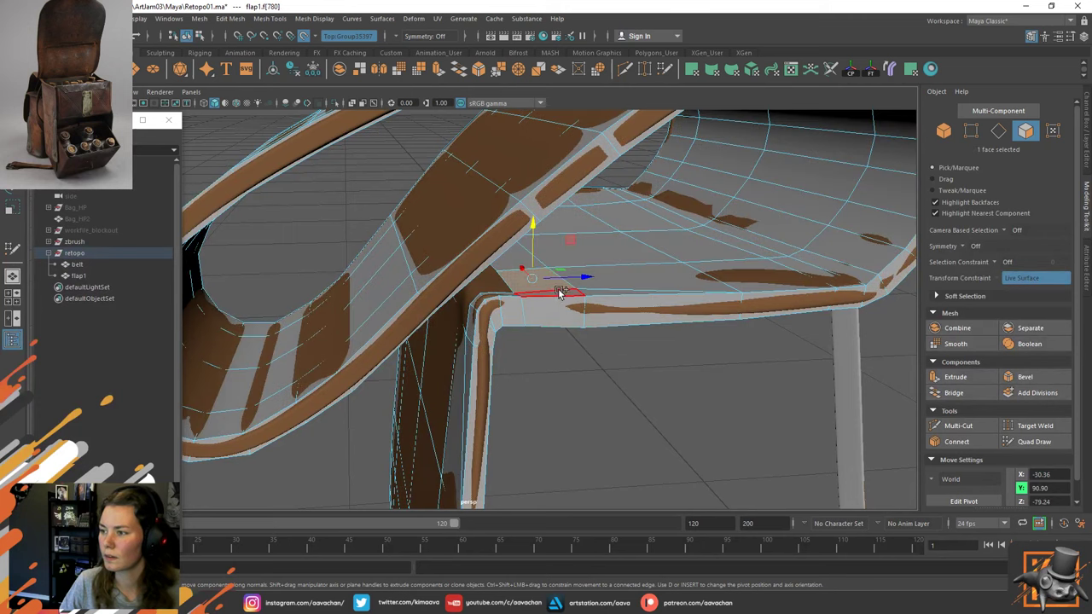
{"action": "double_click", "coordinate": [561, 296], "text": "shift"}
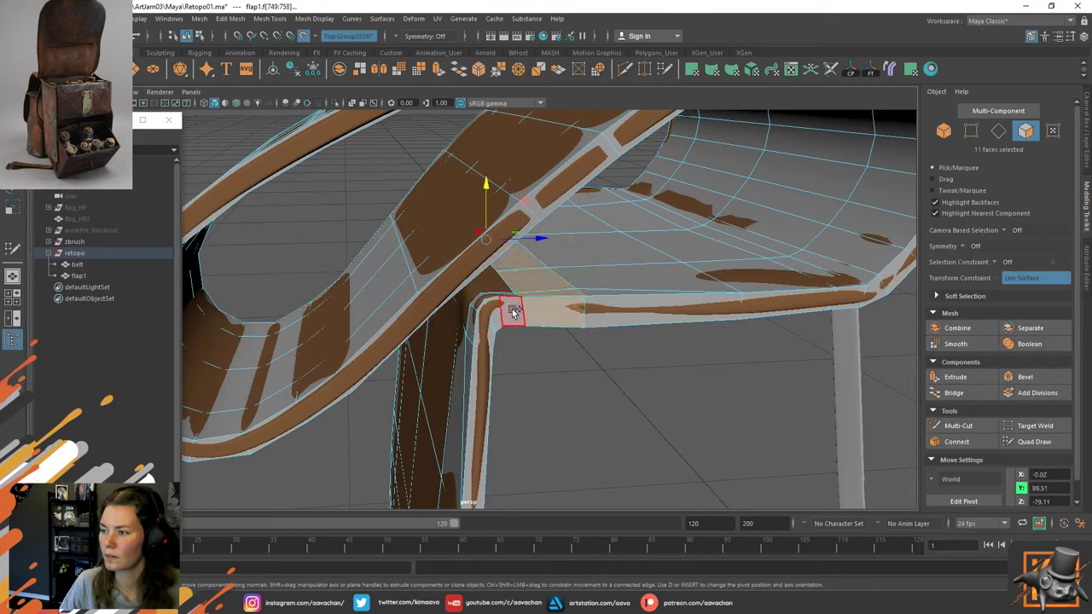
Switch the keyboard input language from Japanese to Swedish.
{"action": "scroll", "coordinate": [597, 304], "scroll_direction": "down", "scroll_amount": 3}
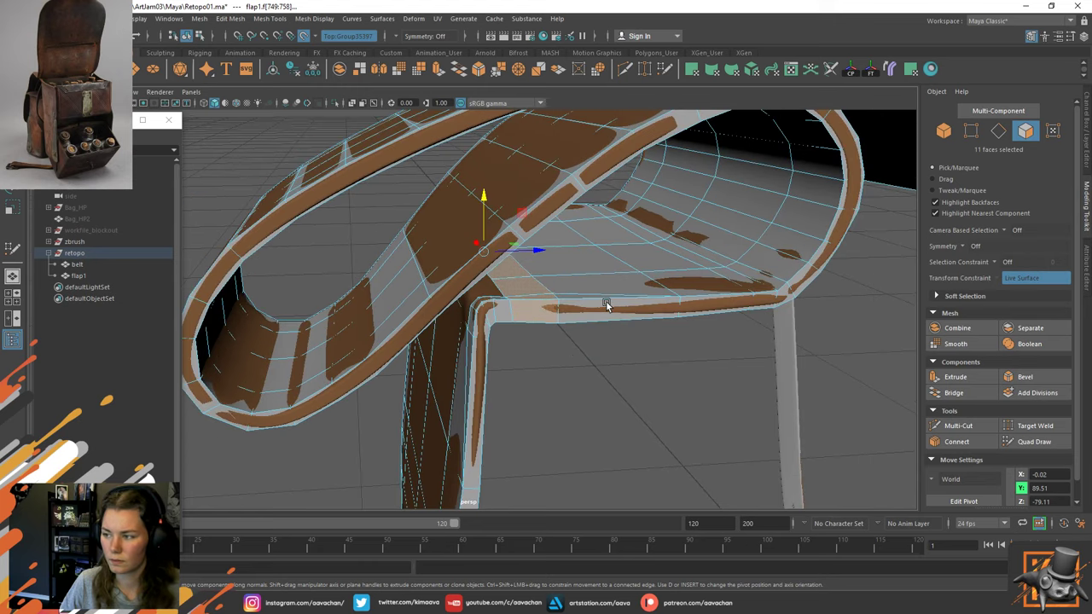
{"action": "scroll", "coordinate": [608, 306], "scroll_direction": "up", "scroll_amount": 4}
{"action": "left_click", "coordinate": [995, 605]}
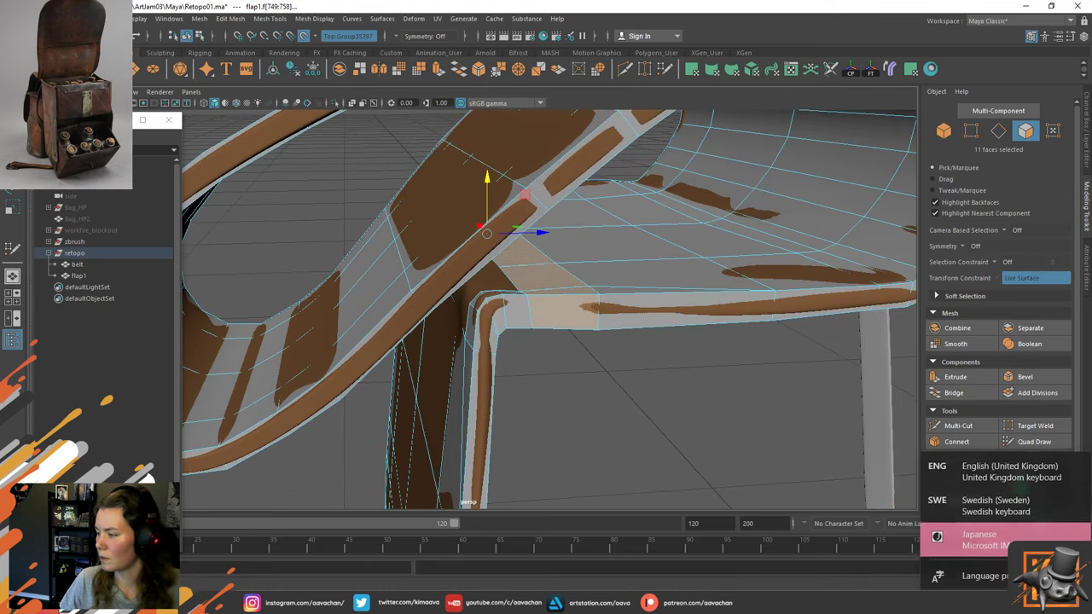
{"action": "left_click", "coordinate": [980, 510]}
Grow the face selection by several rows around the crease and isolate the selected faces in the viewport.
{"action": "key", "text": "greater"}
{"action": "key", "text": "greater"}
{"action": "key", "text": "greater"}
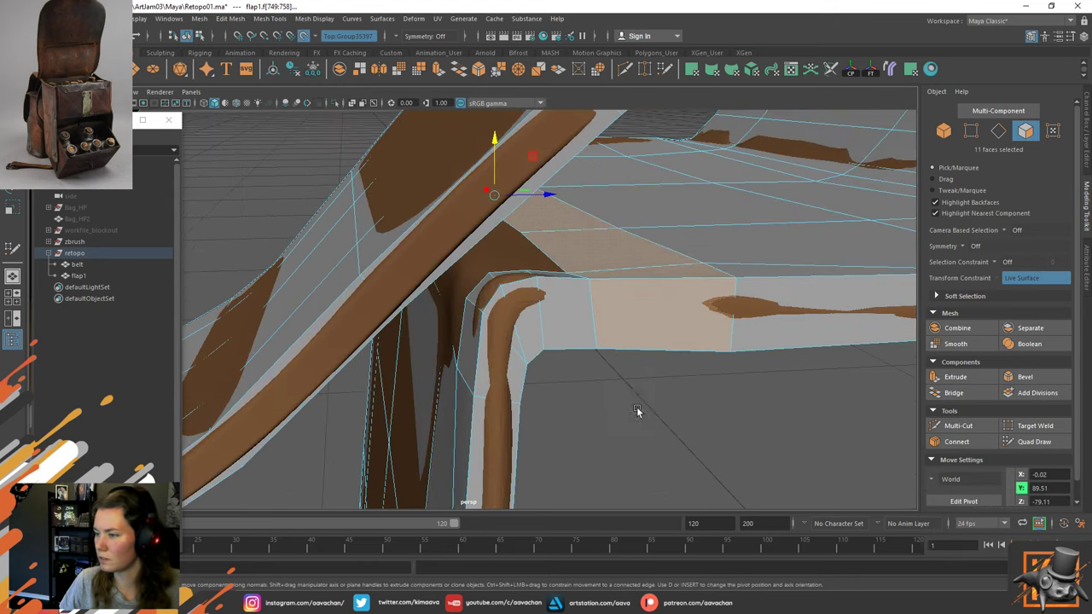
{"action": "key", "text": "greater"}
{"action": "key", "text": "greater"}
{"action": "key", "text": "greater"}
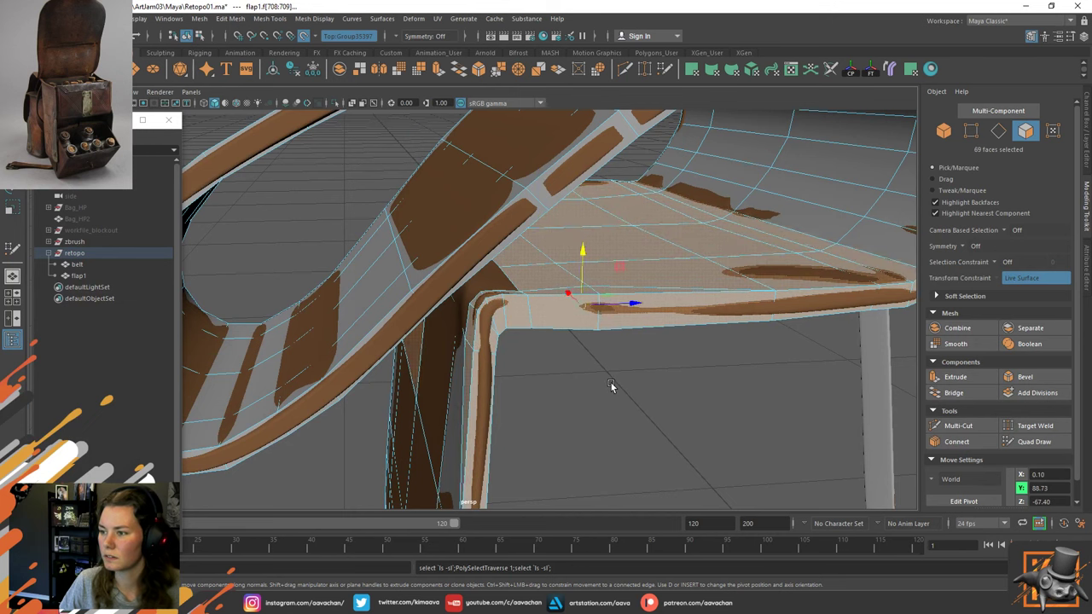
{"action": "key", "text": "ctrl+1"}
Slide the middle and outer vertices on the crease gap's upper edge along X to line up with the edges across the gap.
{"action": "left_click_drag", "start_coordinate": [582, 378], "coordinate": [420, 309], "text": "alt"}
{"action": "right_click_drag", "start_coordinate": [414, 240], "coordinate": [475, 205]}
{"action": "left_click_drag", "start_coordinate": [476, 202], "coordinate": [507, 287], "text": "alt"}
{"action": "right_click", "coordinate": [514, 270]}
{"action": "left_click", "coordinate": [458, 268]}
{"action": "left_click", "coordinate": [462, 332]}
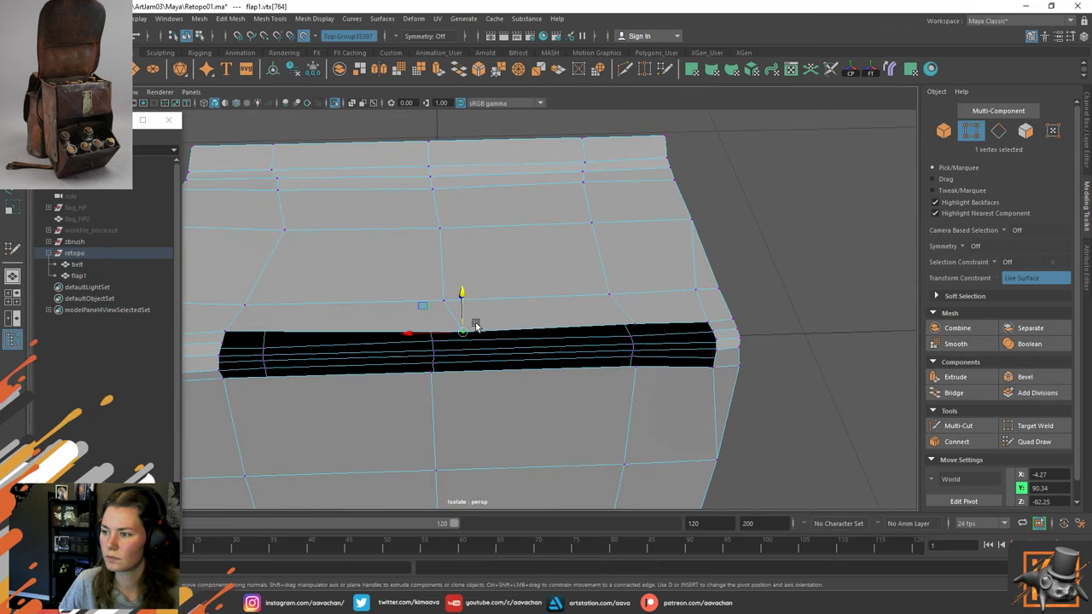
{"action": "left_click_drag", "start_coordinate": [419, 333], "coordinate": [398, 333]}
{"action": "left_click", "coordinate": [636, 324]}
{"action": "left_click_drag", "start_coordinate": [575, 326], "coordinate": [573, 326]}
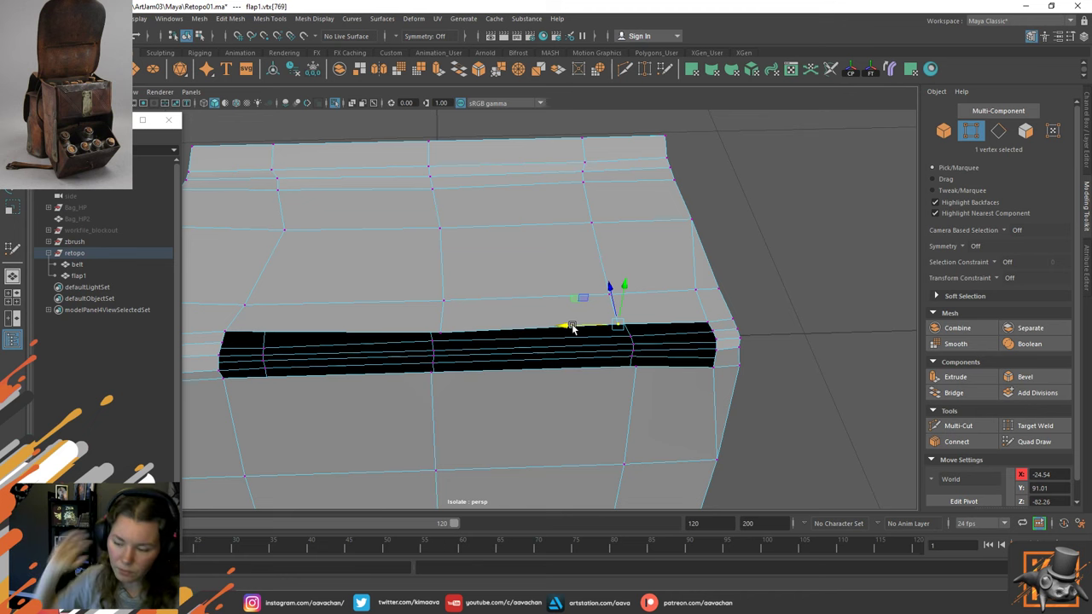
{"action": "left_click_drag", "start_coordinate": [472, 246], "coordinate": [383, 253], "text": "alt"}
{"action": "middle_click_drag", "start_coordinate": [609, 305], "coordinate": [434, 280], "text": "alt"}
{"action": "left_click_drag", "start_coordinate": [673, 275], "coordinate": [677, 295], "text": "alt"}
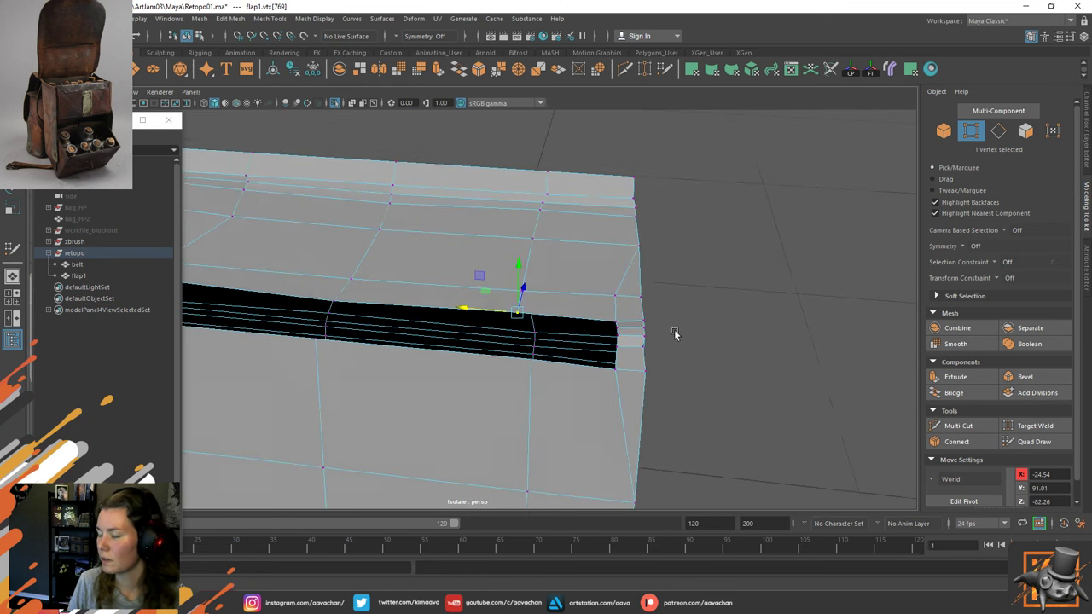
{"action": "mouse_move", "coordinate": [674, 333]}
{"action": "left_mouse_down", "text": "alt"}
{"action": "mouse_move", "coordinate": [653, 324]}
{"action": "mouse_move", "coordinate": [693, 339]}
{"action": "mouse_move", "coordinate": [659, 348]}
{"action": "left_mouse_up", "text": "alt"}
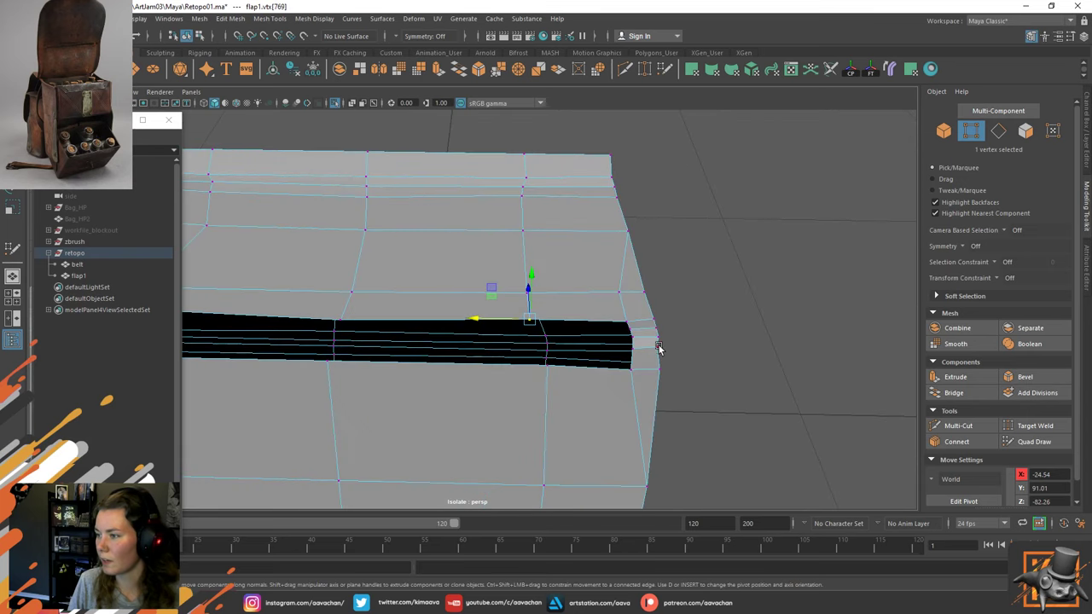
{"action": "left_click", "coordinate": [659, 348]}
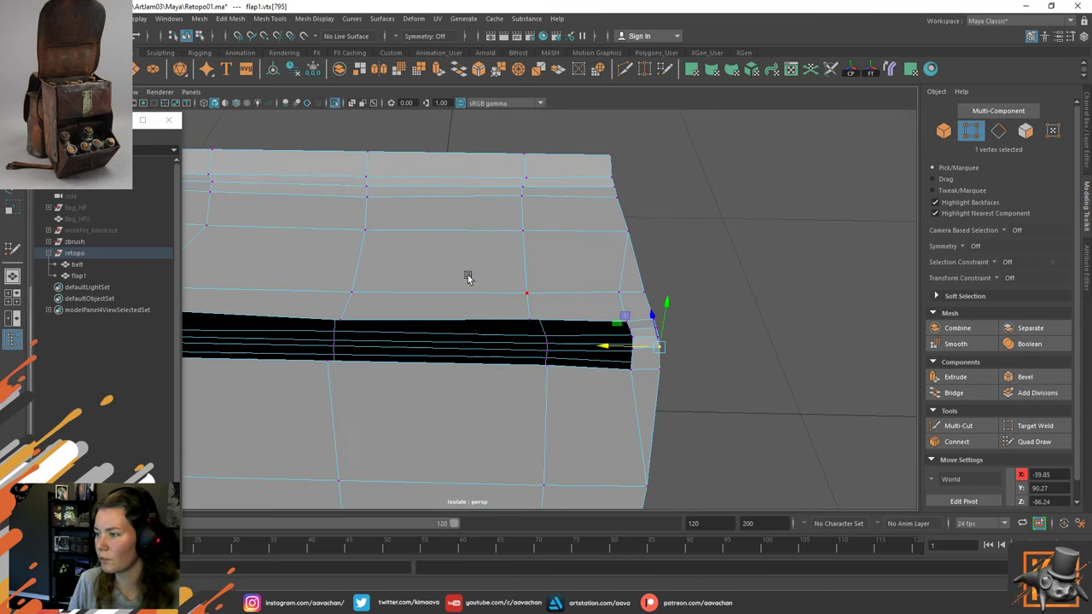
{"action": "middle_click_drag", "start_coordinate": [367, 279], "coordinate": [477, 283], "text": "alt"}
{"action": "right_click_drag", "start_coordinate": [477, 283], "coordinate": [460, 196]}
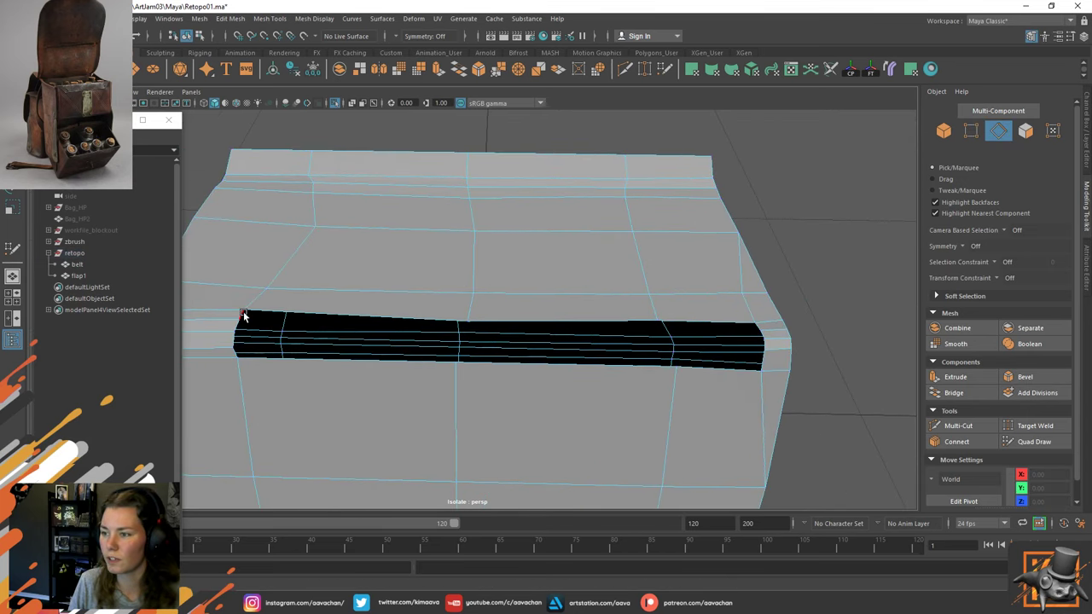
Target-weld the intermediate vertex at each end of the crease gap onto the gap's lower corner vertex.
{"action": "left_click_drag", "start_coordinate": [445, 281], "coordinate": [461, 246], "text": "alt"}
{"action": "right_click_drag", "start_coordinate": [461, 246], "coordinate": [434, 268]}
{"action": "left_click", "coordinate": [431, 304]}
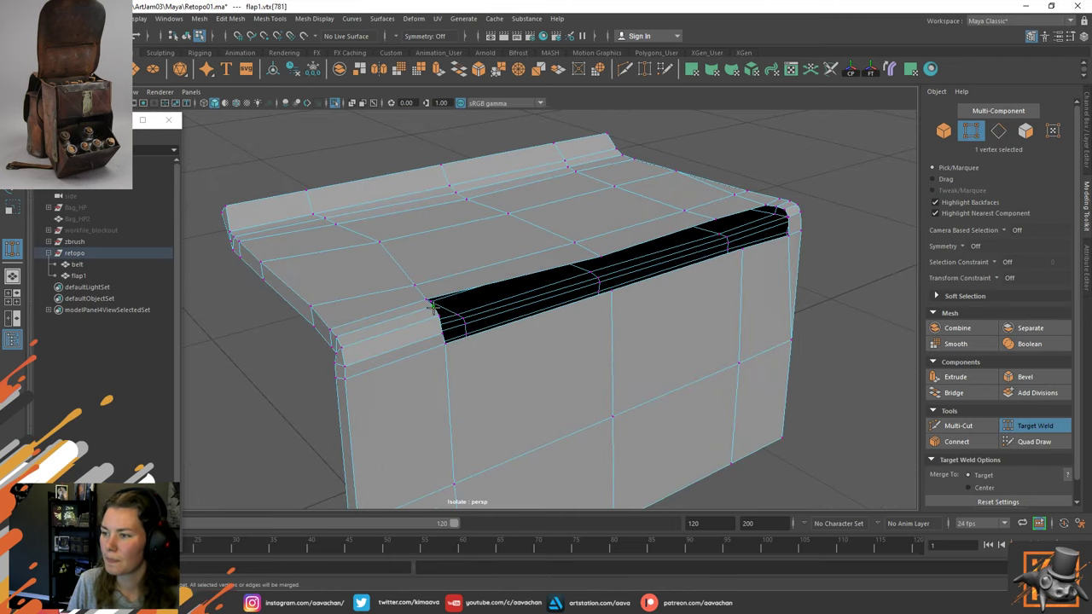
{"action": "left_click_drag", "start_coordinate": [434, 307], "coordinate": [450, 333]}
{"action": "left_click_drag", "start_coordinate": [492, 298], "coordinate": [474, 312], "text": "alt"}
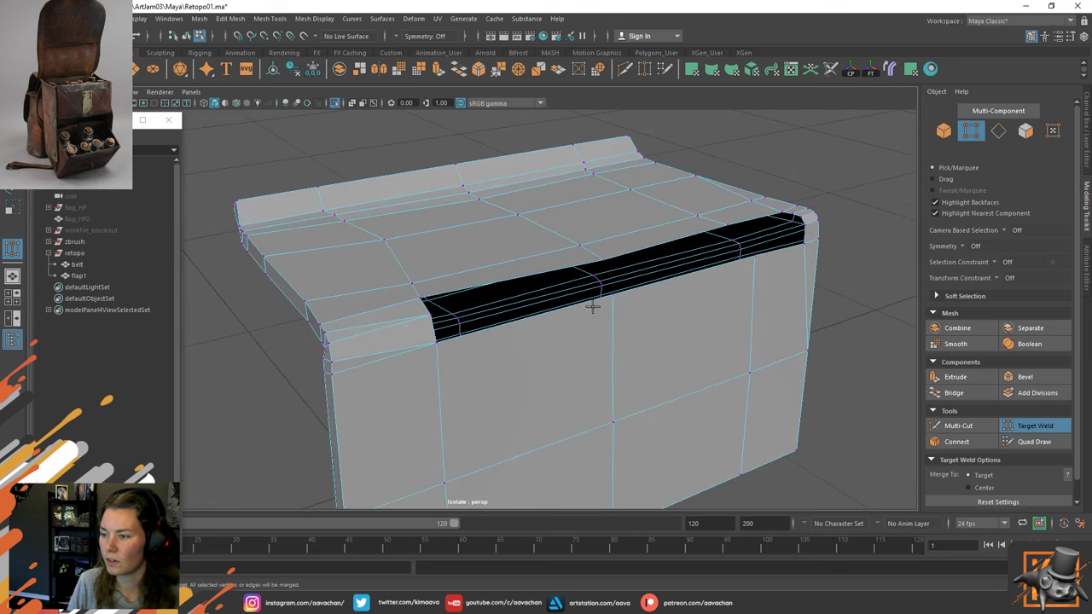
{"action": "left_click_drag", "start_coordinate": [593, 307], "coordinate": [561, 301], "text": "alt"}
{"action": "middle_click_drag", "start_coordinate": [702, 273], "coordinate": [501, 262], "text": "alt"}
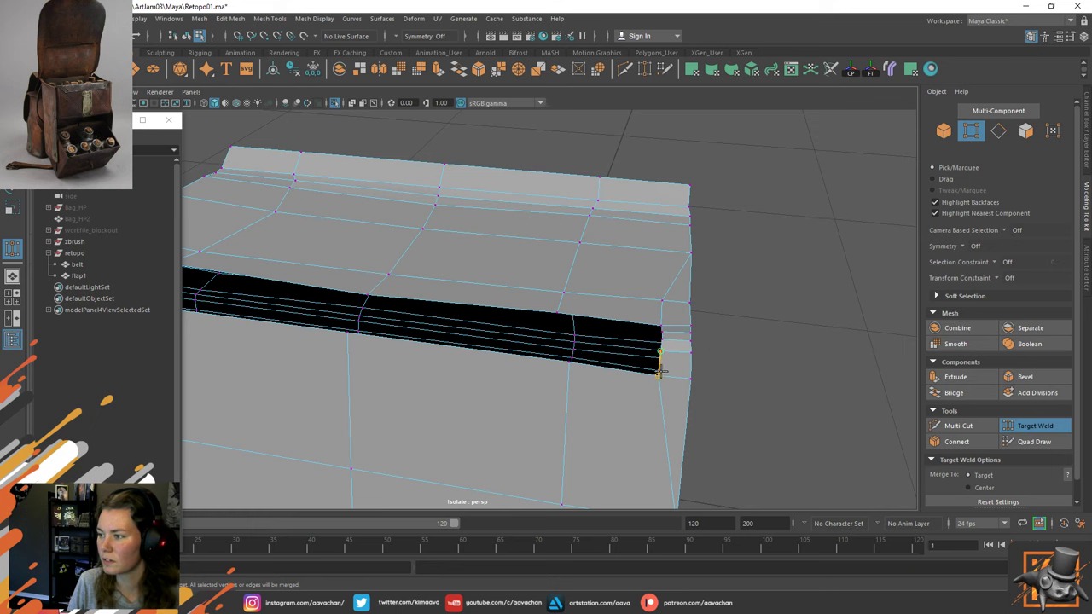
{"action": "left_click_drag", "start_coordinate": [663, 341], "coordinate": [659, 301], "text": "alt"}
{"action": "key", "text": "w"}
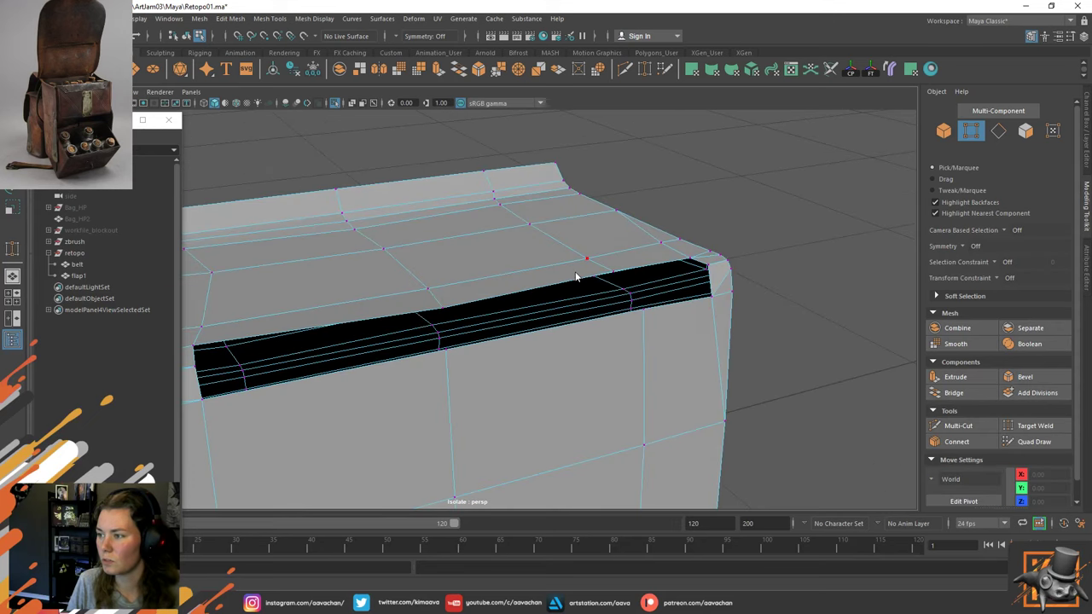
Bridge the short upper edges at both ends of the crease gap with 0 divisions.
{"action": "right_click_drag", "start_coordinate": [576, 274], "coordinate": [577, 229]}
{"action": "left_click_drag", "start_coordinate": [653, 225], "coordinate": [676, 321], "text": "alt"}
{"action": "left_click", "coordinate": [689, 338]}
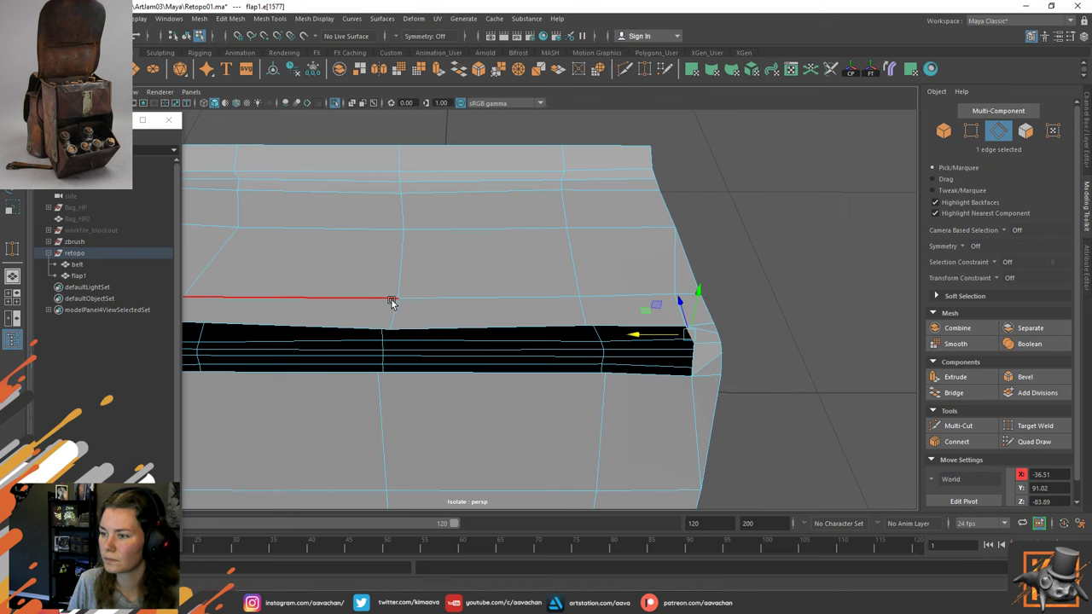
{"action": "scroll", "coordinate": [396, 308], "scroll_direction": "down", "scroll_amount": 2}
{"action": "double_click", "coordinate": [294, 323]}
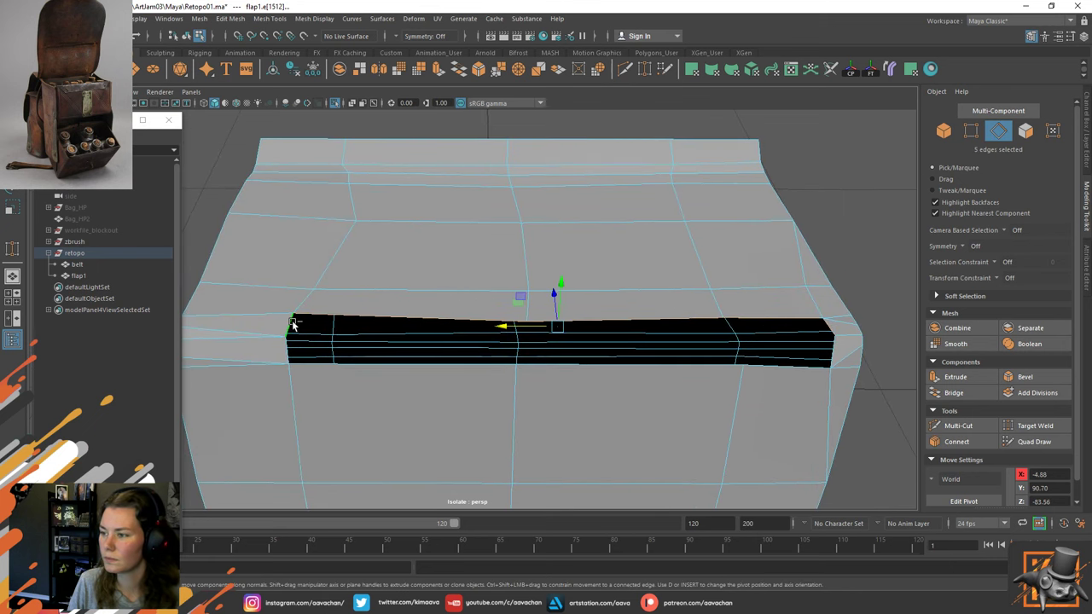
{"action": "right_click", "coordinate": [294, 324], "text": "shift"}
{"action": "left_click", "coordinate": [291, 325]}
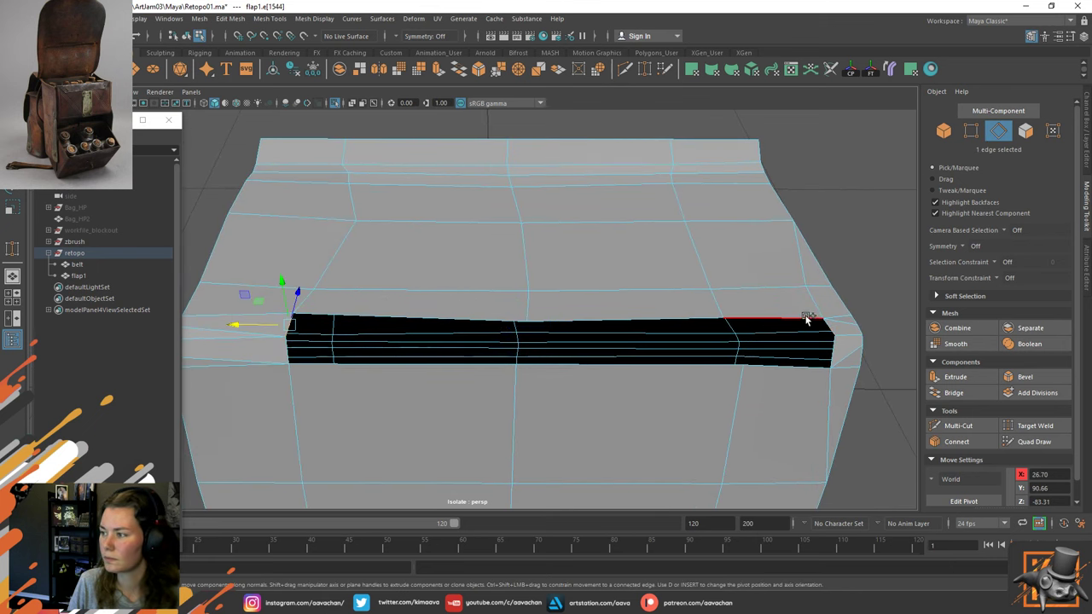
{"action": "left_click", "coordinate": [825, 327], "text": "shift"}
{"action": "right_click", "coordinate": [825, 328], "text": "shift"}
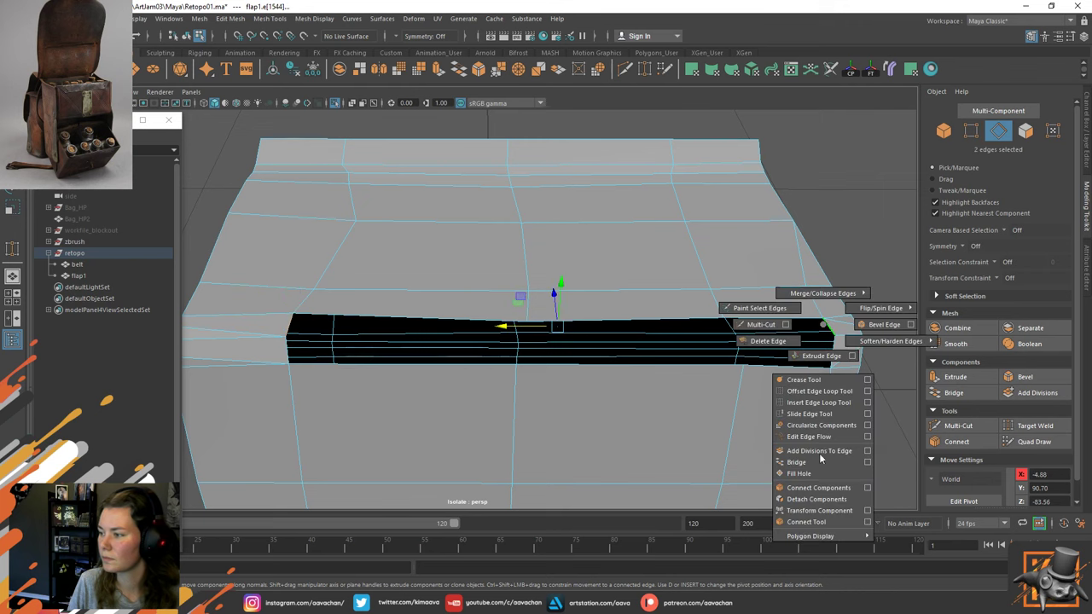
{"action": "left_click", "coordinate": [815, 464]}
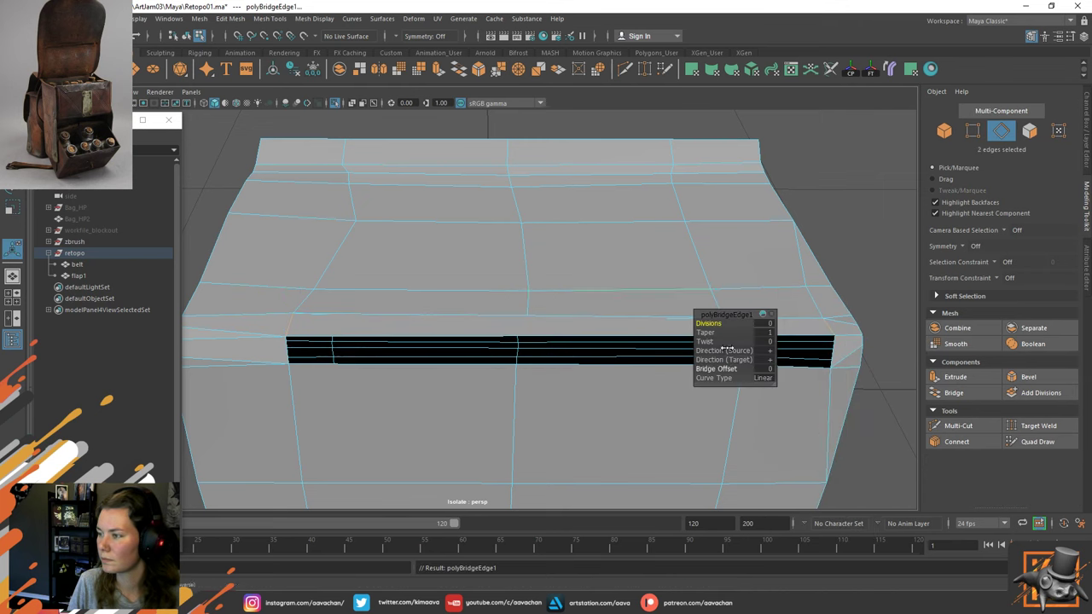
{"action": "left_click_drag", "start_coordinate": [722, 324], "coordinate": [483, 303]}
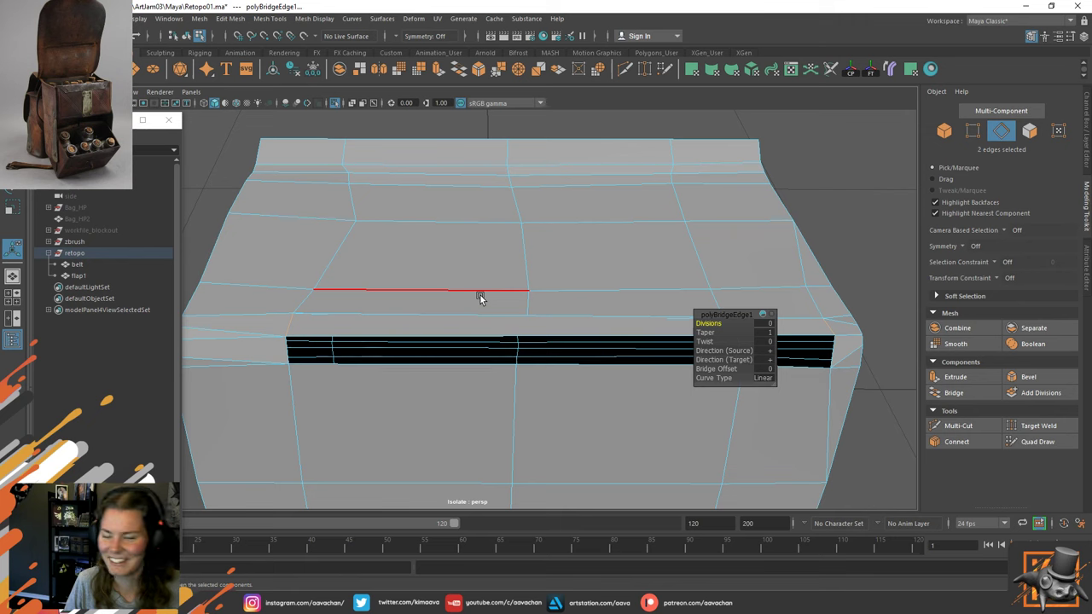
{"action": "key", "text": "w"}
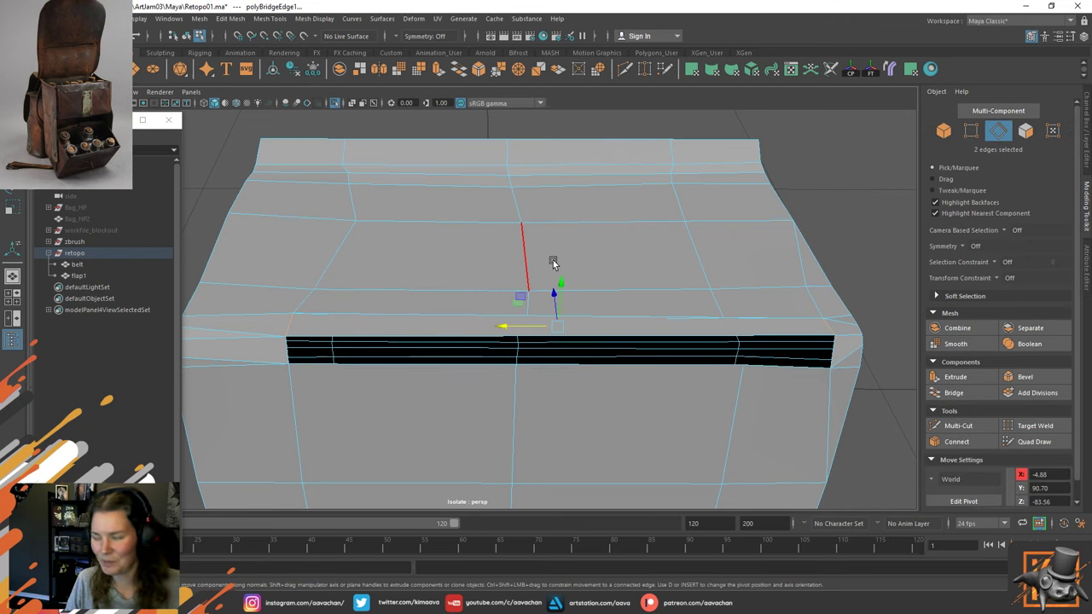
Cut a new edge across the bridged strip in line with the flap's middle column of edges.
{"action": "right_click_drag", "start_coordinate": [553, 260], "coordinate": [669, 209]}
{"action": "left_click_drag", "start_coordinate": [665, 209], "coordinate": [572, 265], "text": "alt"}
{"action": "right_click_drag", "start_coordinate": [598, 244], "coordinate": [559, 290]}
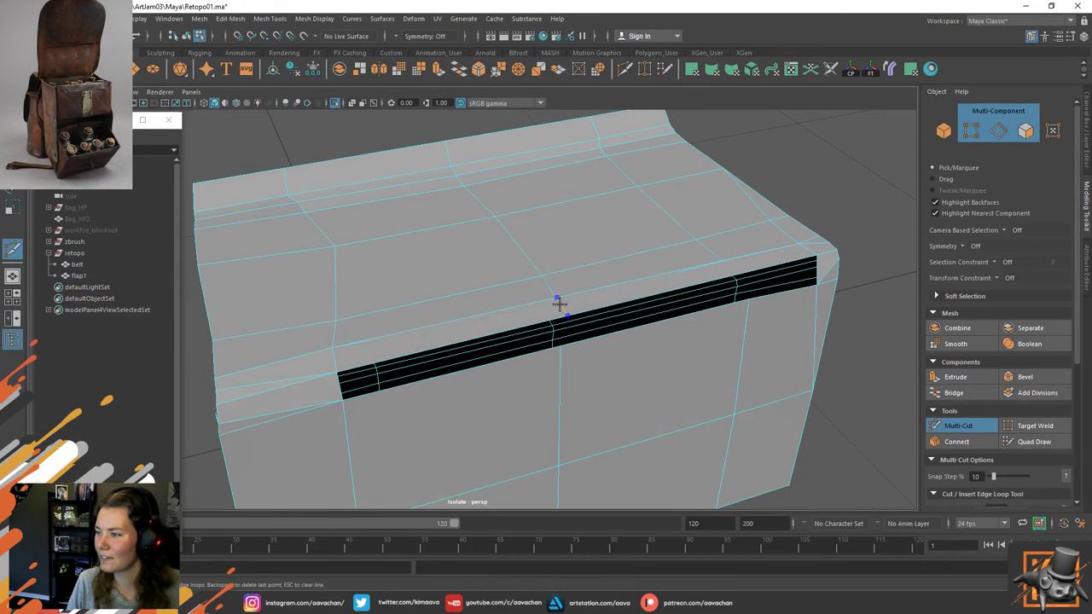
{"action": "left_click_drag", "start_coordinate": [585, 283], "coordinate": [576, 264], "text": "alt"}
Target-weld the middle cut's inner vertex to the neighbouring loose vertex on the flap's top surface.
{"action": "key", "text": "w"}
{"action": "right_click_drag", "start_coordinate": [594, 256], "coordinate": [565, 259]}
{"action": "left_click", "coordinate": [560, 290]}
{"action": "left_click", "coordinate": [546, 308]}
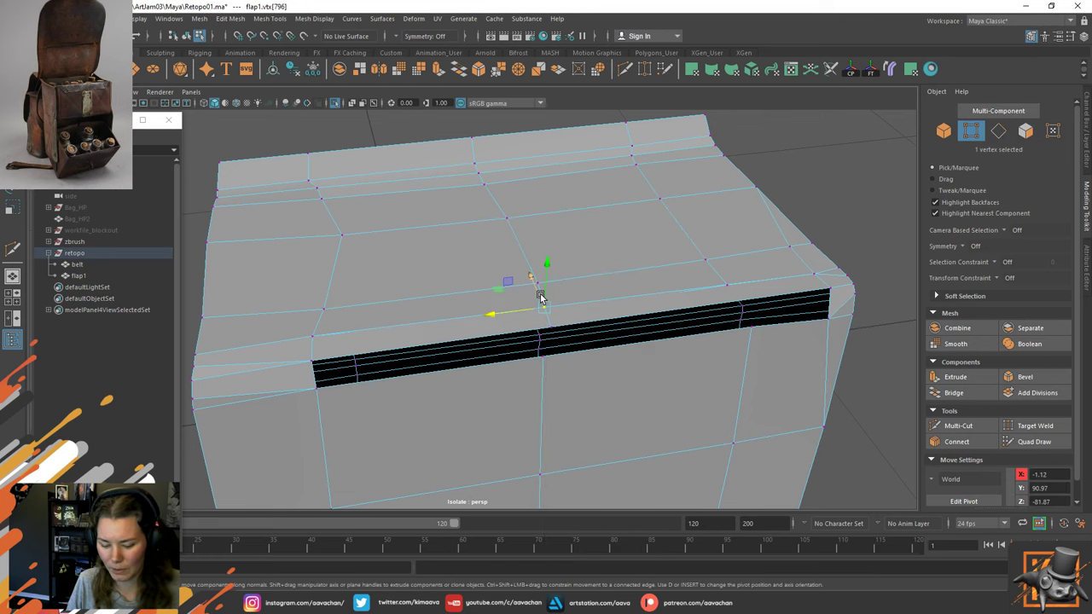
{"action": "key", "text": "f"}
{"action": "right_click_drag", "start_coordinate": [585, 315], "coordinate": [561, 285], "text": "alt"}
{"action": "left_click_drag", "start_coordinate": [560, 285], "coordinate": [580, 255], "text": "alt"}
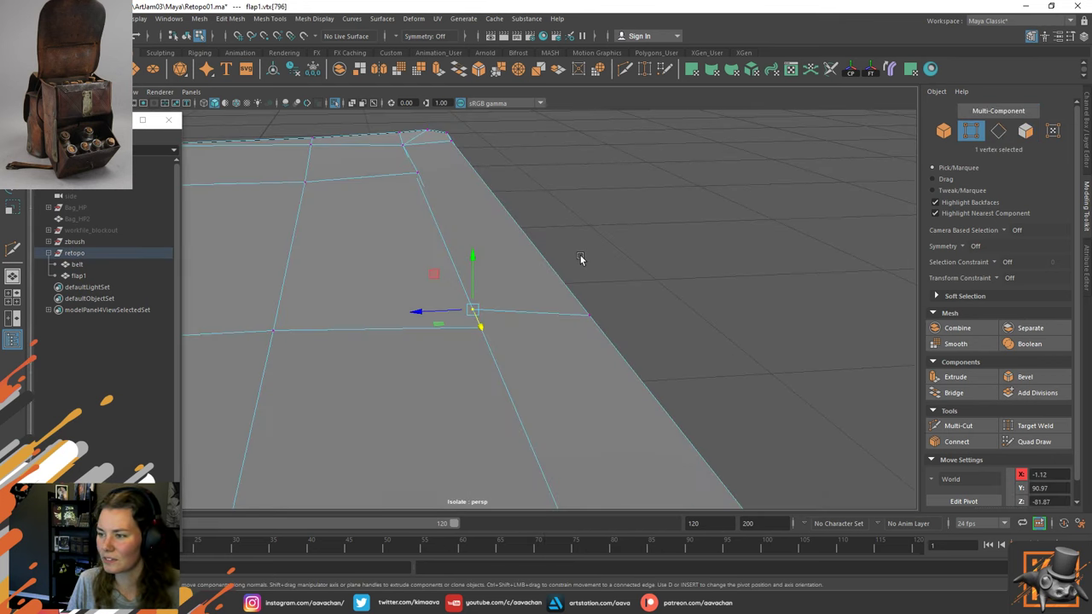
{"action": "right_click_drag", "start_coordinate": [499, 238], "coordinate": [503, 271], "text": "shift"}
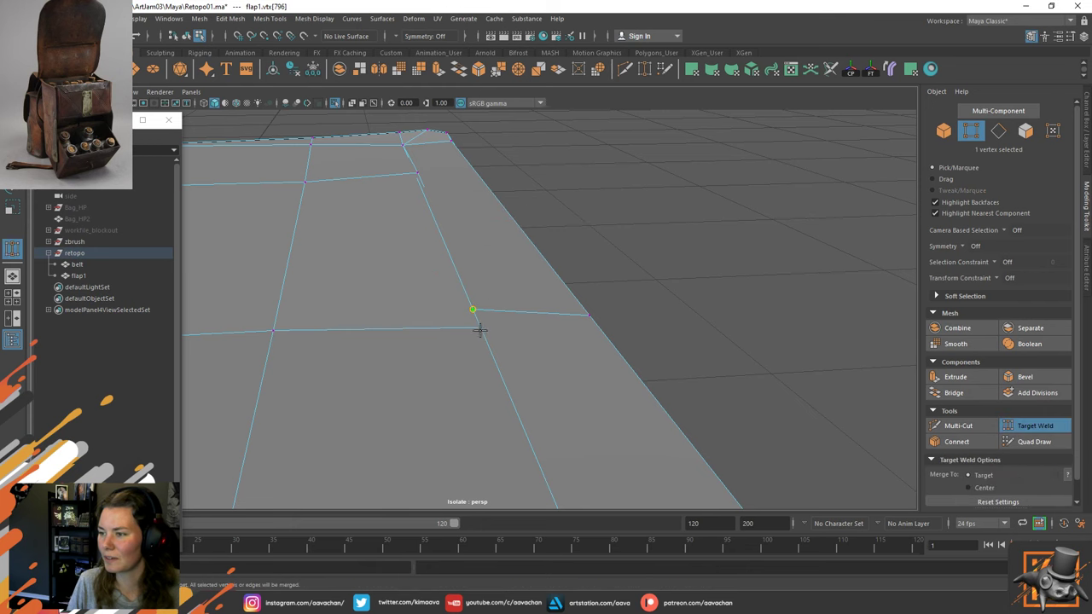
{"action": "left_click_drag", "start_coordinate": [494, 357], "coordinate": [608, 265], "text": "alt"}
{"action": "left_click_drag", "start_coordinate": [476, 312], "coordinate": [595, 313]}
{"action": "key", "text": "w"}
{"action": "left_click", "coordinate": [593, 322]}
Cut another edge across the bridged strip in line with the outer column of edges near the rim corner.
{"action": "left_click_drag", "start_coordinate": [593, 288], "coordinate": [628, 316], "text": "alt"}
{"action": "right_click_drag", "start_coordinate": [620, 224], "coordinate": [720, 161]}
{"action": "right_click_drag", "start_coordinate": [666, 184], "coordinate": [602, 185], "text": "shift"}
{"action": "left_click", "coordinate": [680, 145]}
{"action": "left_click_drag", "start_coordinate": [698, 199], "coordinate": [580, 319], "text": "alt"}
{"action": "key", "text": "w"}
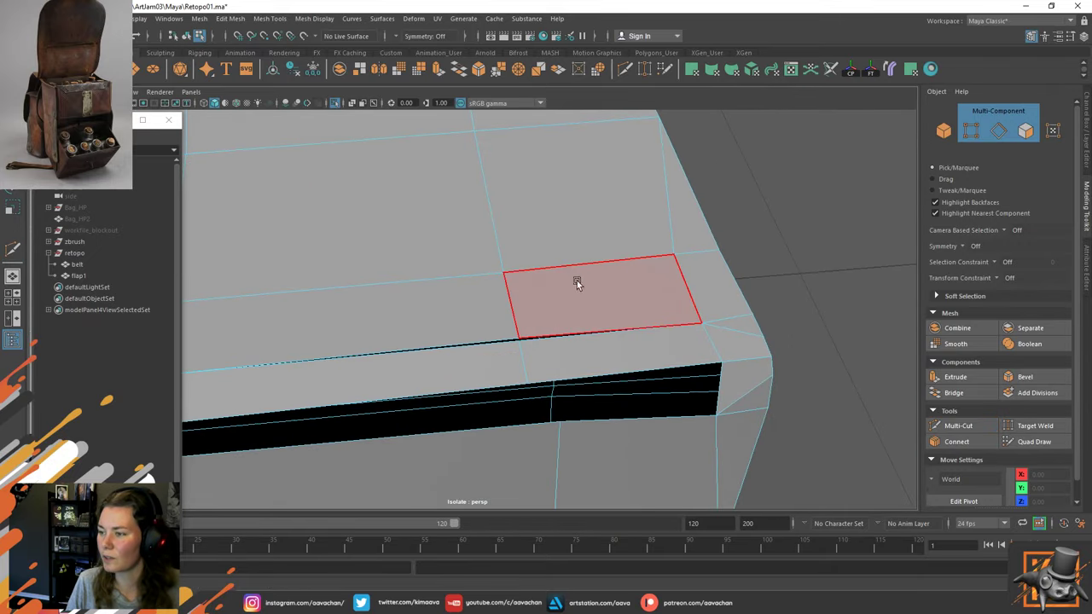
Merge the two vertices where the outer cut meets the edge of the flap's top surface.
{"action": "right_click_drag", "start_coordinate": [578, 282], "coordinate": [475, 271]}
{"action": "left_click_drag", "start_coordinate": [500, 274], "coordinate": [632, 245], "text": "alt"}
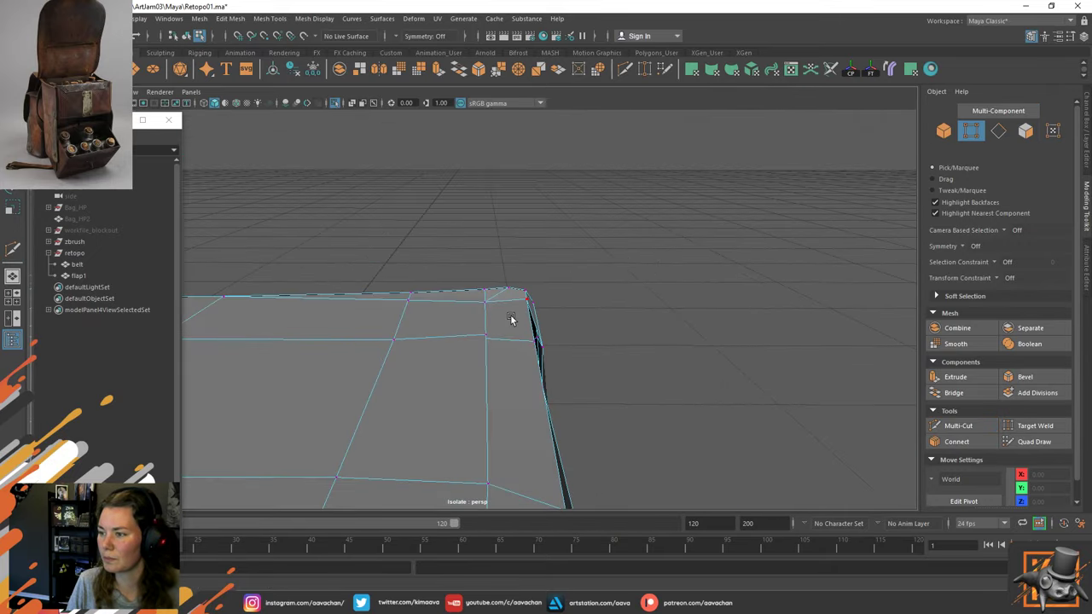
{"action": "left_click_drag", "start_coordinate": [501, 329], "coordinate": [476, 345]}
{"action": "right_click_drag", "start_coordinate": [461, 326], "coordinate": [469, 197], "text": "shift"}
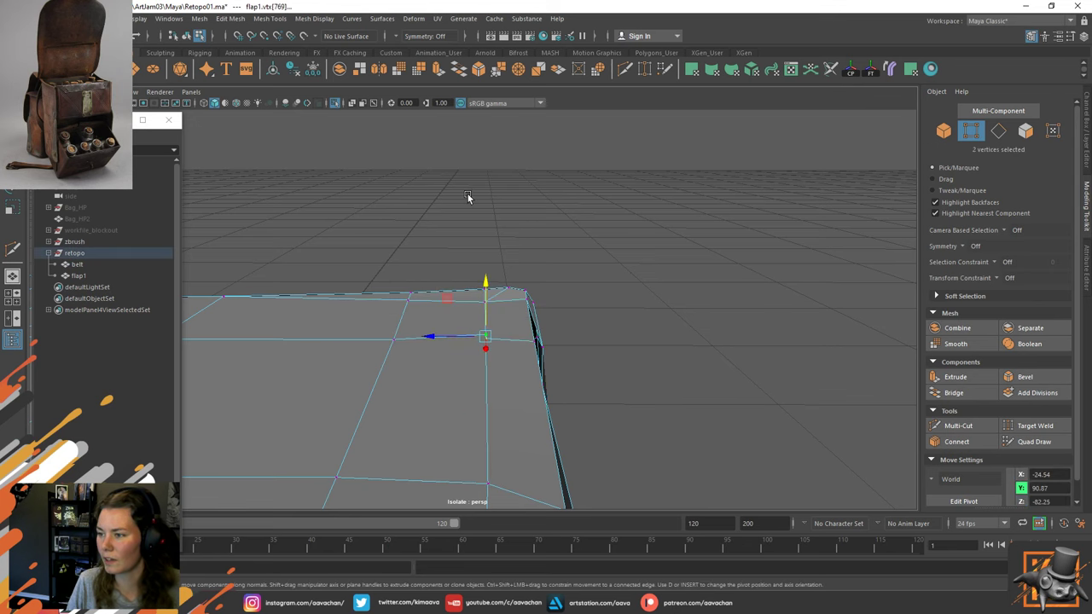
Nudge the vertex at the crease gap's outer corner slightly down along Y.
{"action": "left_click", "coordinate": [526, 341]}
{"action": "left_click_drag", "start_coordinate": [627, 312], "coordinate": [549, 321], "text": "alt"}
{"action": "left_click_drag", "start_coordinate": [549, 321], "coordinate": [721, 336], "text": "alt"}
{"action": "left_click", "coordinate": [698, 343]}
{"action": "left_click_drag", "start_coordinate": [697, 289], "coordinate": [700, 296]}
{"action": "key", "text": "F8"}
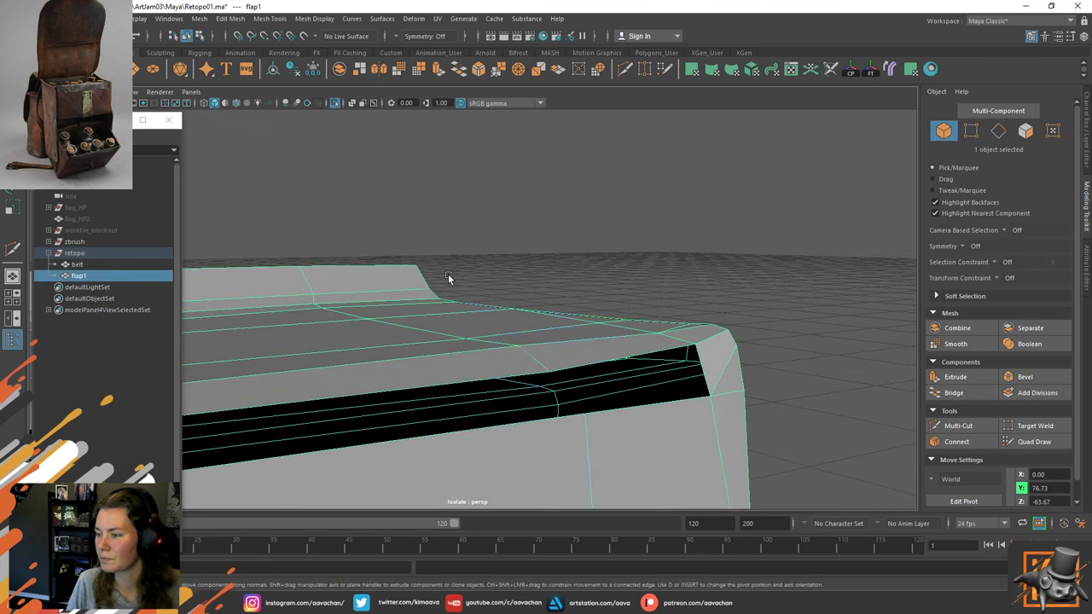
{"action": "key", "text": "F8"}
{"action": "right_click_drag", "start_coordinate": [550, 312], "coordinate": [629, 254]}
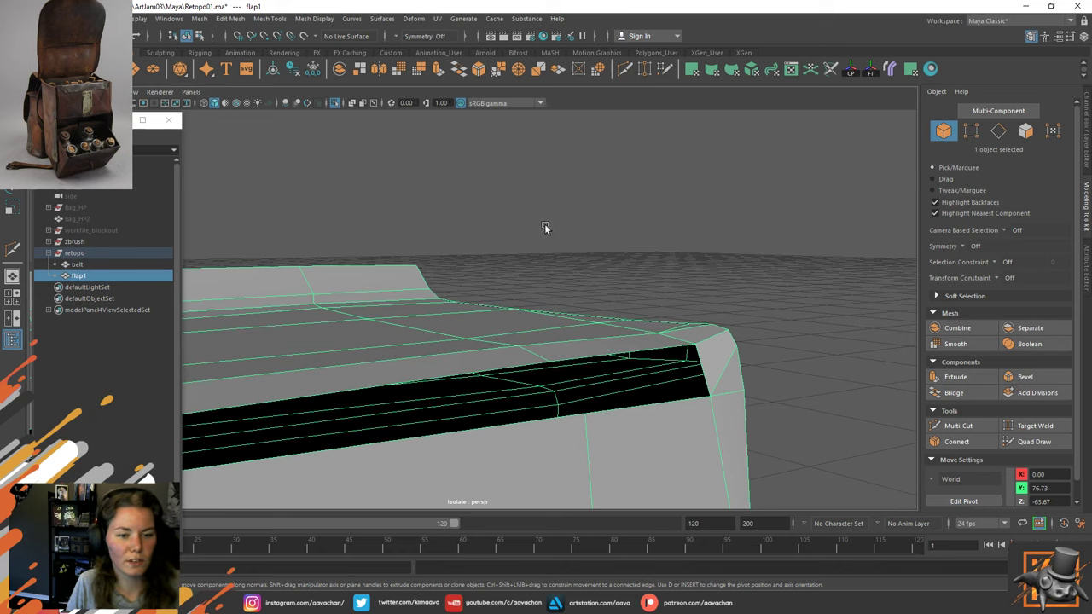
Bridge the remaining short edges at both ends of the crease gap to close it with a lower strip.
{"action": "right_click_drag", "start_coordinate": [642, 367], "coordinate": [537, 302], "text": "alt"}
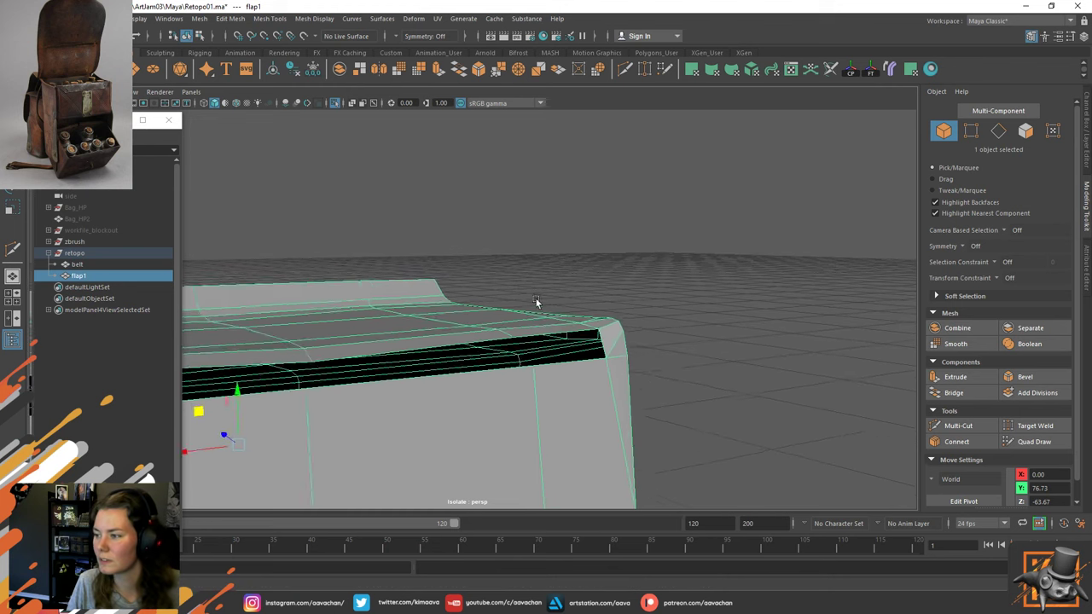
{"action": "left_click_drag", "start_coordinate": [537, 302], "coordinate": [451, 332], "text": "alt"}
{"action": "middle_click_drag", "start_coordinate": [450, 332], "coordinate": [612, 302], "text": "alt"}
{"action": "right_click_drag", "start_coordinate": [424, 292], "coordinate": [423, 262]}
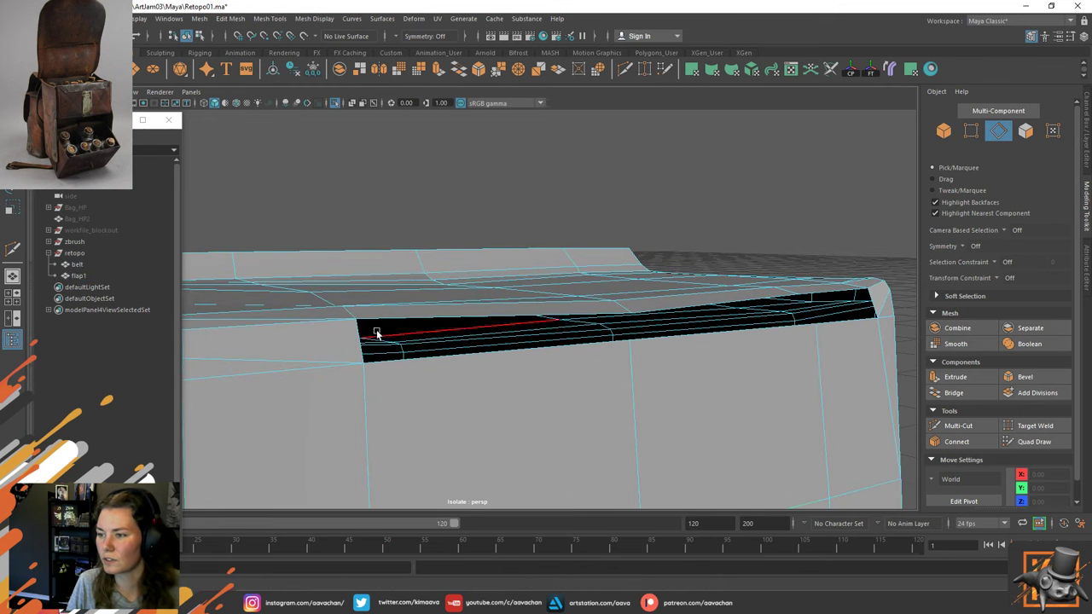
{"action": "left_click", "coordinate": [351, 346]}
{"action": "right_click", "coordinate": [351, 346], "text": "shift"}
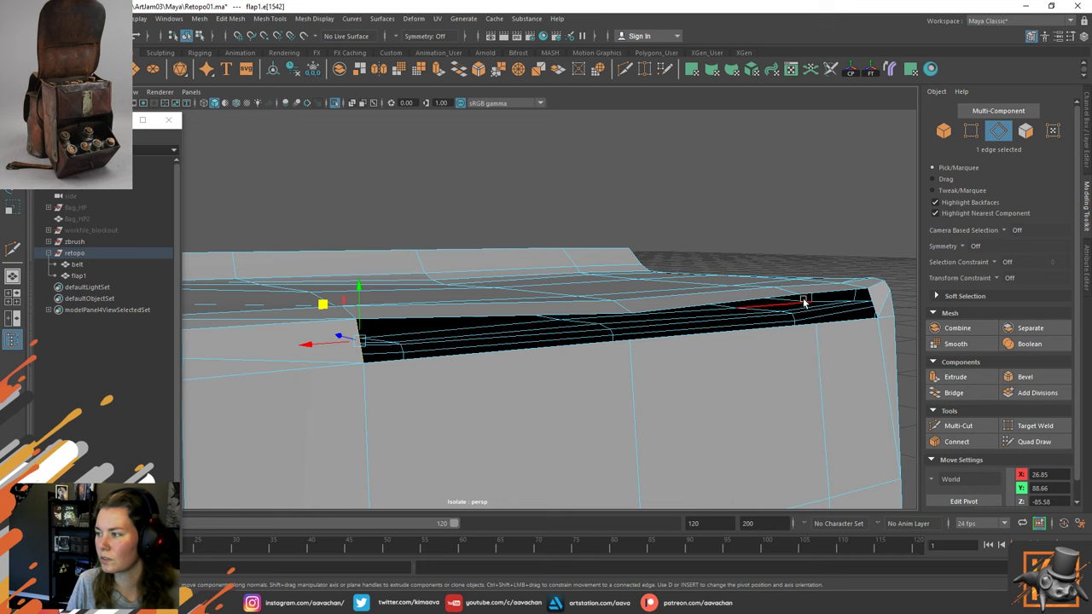
{"action": "left_click", "coordinate": [873, 303], "text": "shift"}
{"action": "right_click_drag", "start_coordinate": [872, 302], "coordinate": [853, 441], "text": "shift"}
{"action": "left_click_drag", "start_coordinate": [653, 329], "coordinate": [555, 370], "text": "alt"}
Cut two edges across the lower bridged strip, in line with the middle and outer columns of edges.
{"action": "right_click_drag", "start_coordinate": [537, 290], "coordinate": [599, 268]}
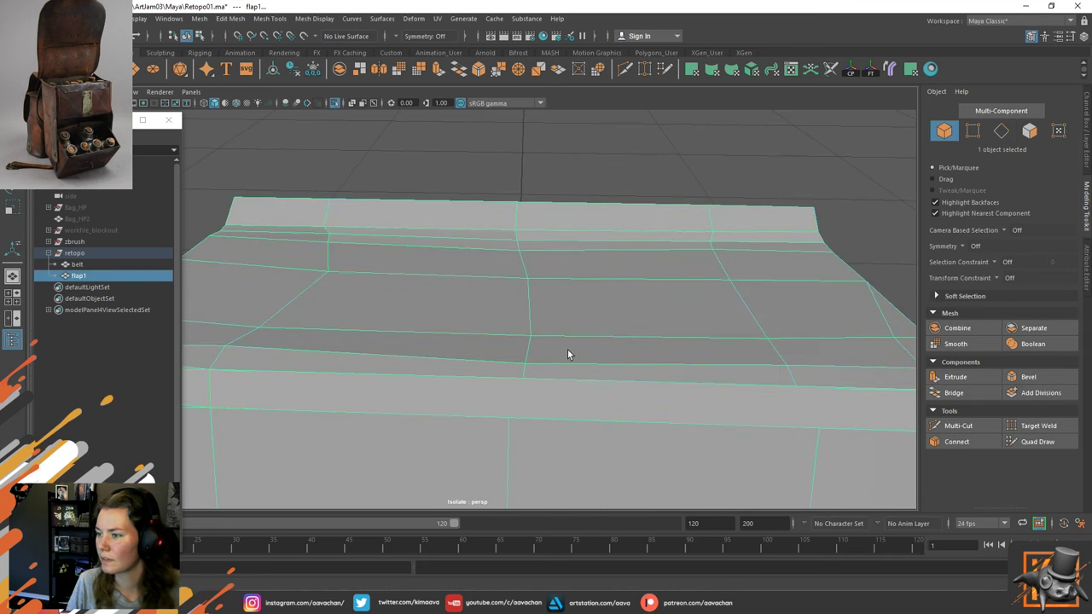
{"action": "right_click_drag", "start_coordinate": [568, 322], "coordinate": [484, 336], "text": "shift"}
{"action": "left_click_drag", "start_coordinate": [517, 384], "coordinate": [508, 389], "text": "ctrl"}
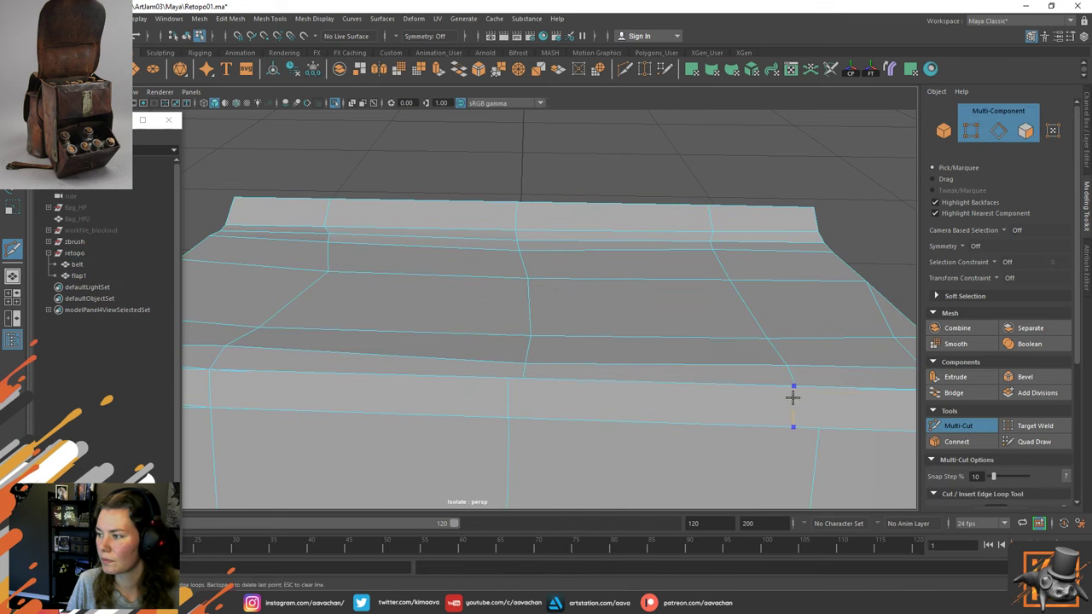
{"action": "key", "text": "ctrl"}
Target-weld the lower vertices of both new cuts to the front panel's edge vertices and return flap1 to object mode.
{"action": "right_click_drag", "start_coordinate": [649, 328], "coordinate": [614, 297]}
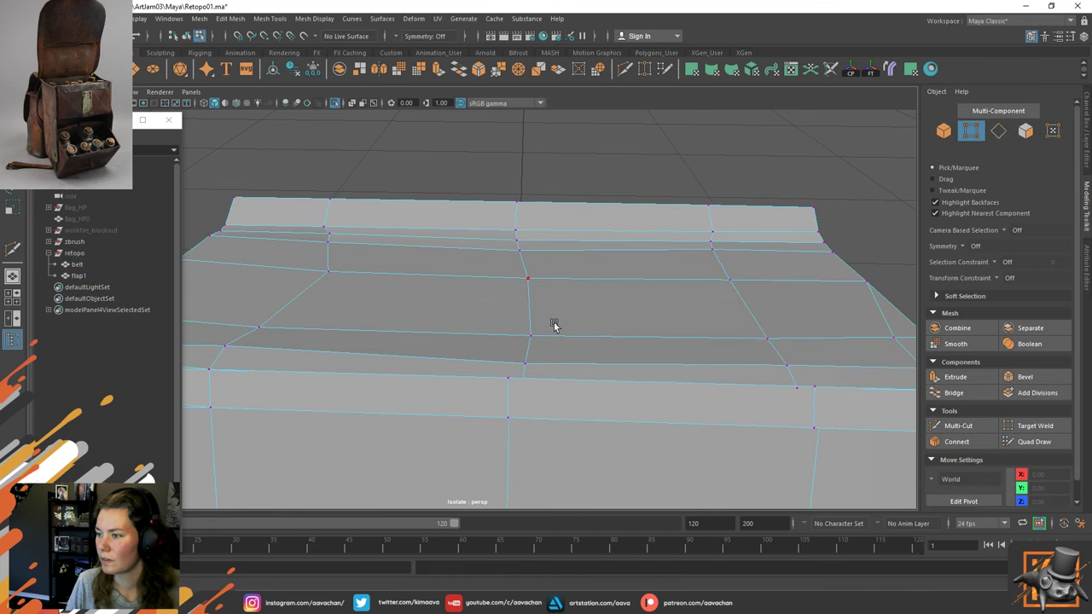
{"action": "left_click_drag", "start_coordinate": [555, 324], "coordinate": [581, 354], "text": "alt"}
{"action": "left_click", "coordinate": [622, 289]}
{"action": "mouse_move", "coordinate": [622, 288]}
{"action": "right_mouse_down", "text": "shift"}
{"action": "mouse_move", "coordinate": [624, 219]}
{"action": "mouse_move", "coordinate": [617, 288]}
{"action": "right_mouse_up", "text": "shift"}
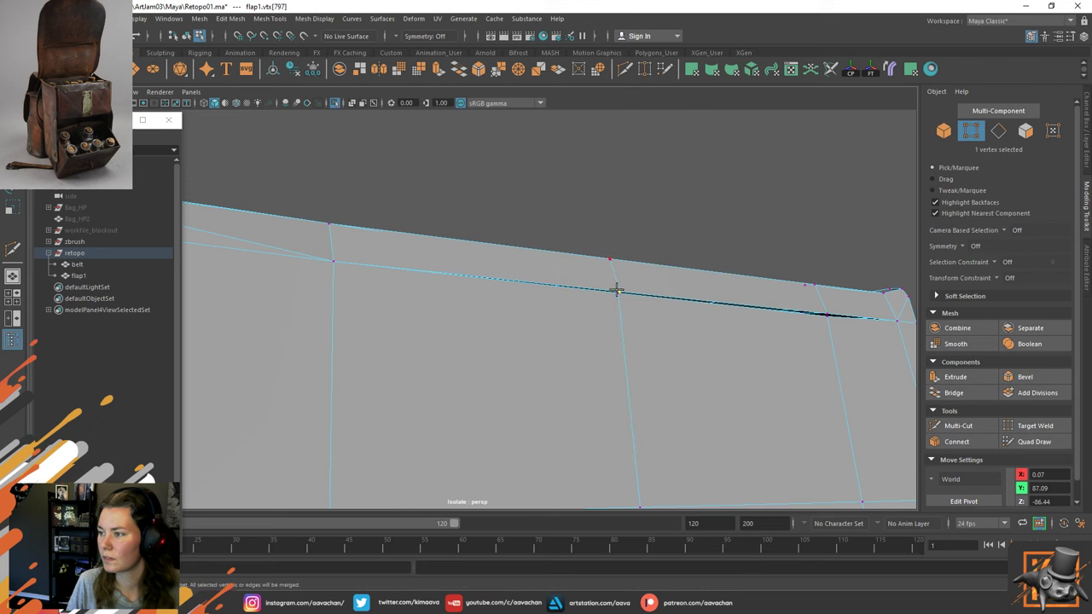
{"action": "left_click", "coordinate": [609, 307]}
{"action": "left_click_drag", "start_coordinate": [830, 329], "coordinate": [832, 340]}
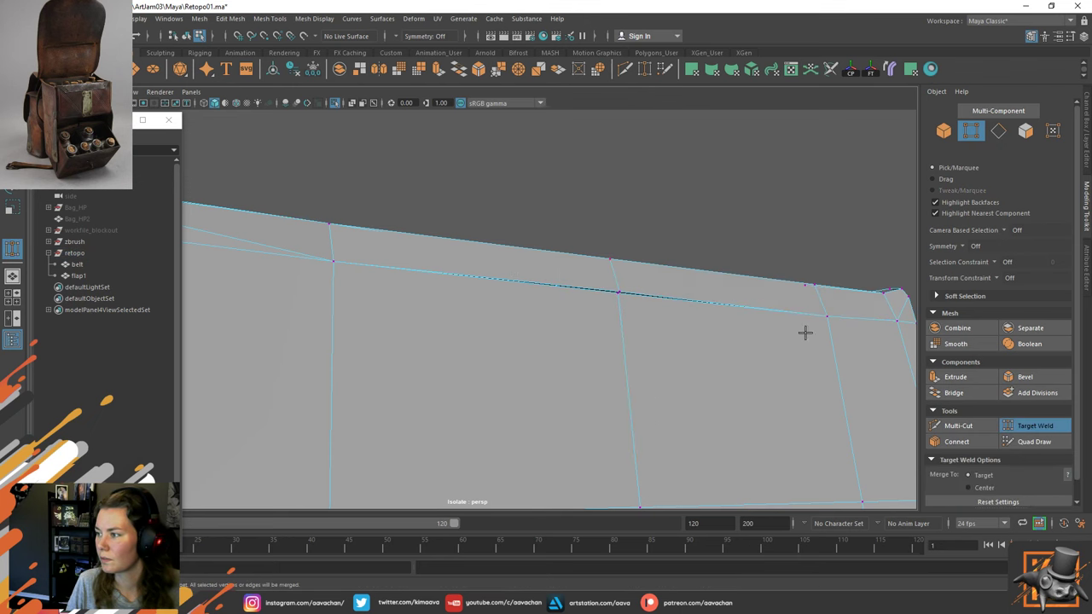
{"action": "left_click_drag", "start_coordinate": [627, 291], "coordinate": [611, 315]}
{"action": "left_click_drag", "start_coordinate": [616, 286], "coordinate": [705, 288], "text": "alt"}
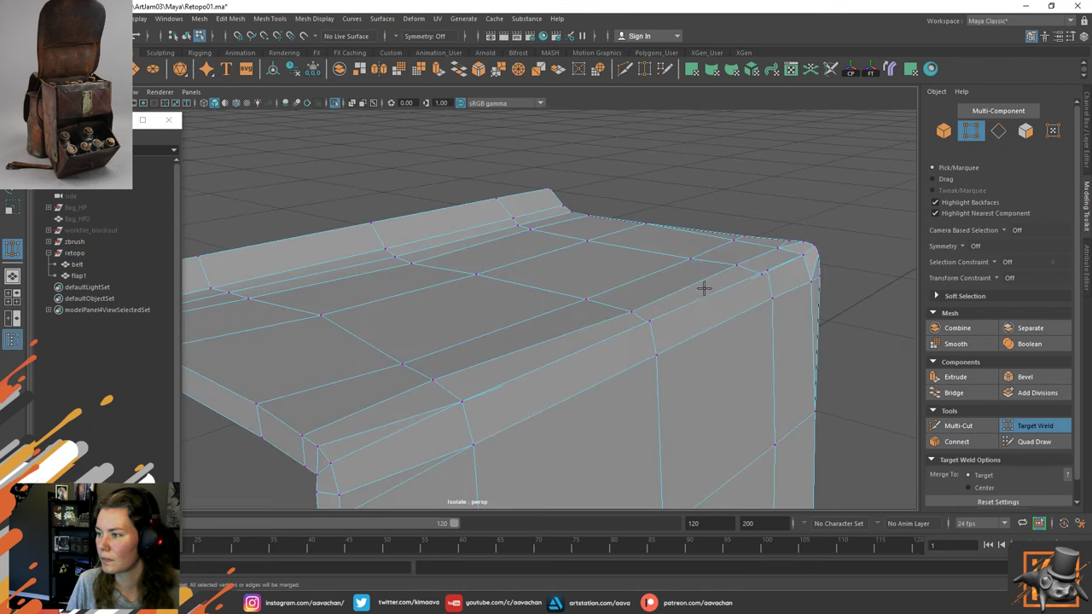
{"action": "left_click_drag", "start_coordinate": [640, 341], "coordinate": [645, 294], "text": "alt"}
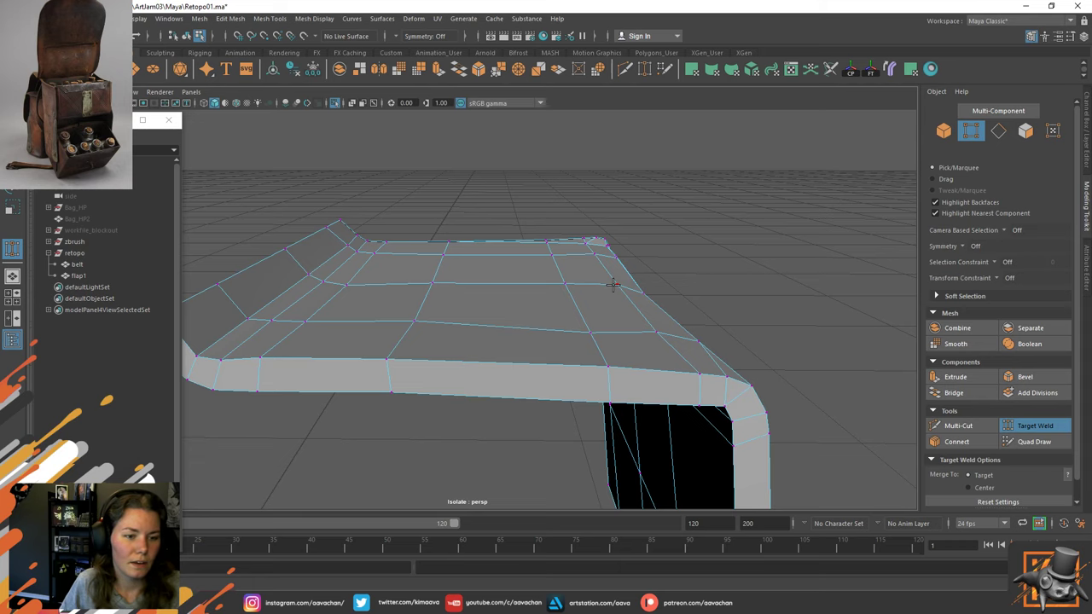
{"action": "left_click_drag", "start_coordinate": [726, 160], "coordinate": [630, 256], "text": "alt"}
{"action": "key", "text": "w"}
{"action": "right_click_drag", "start_coordinate": [504, 268], "coordinate": [573, 248]}
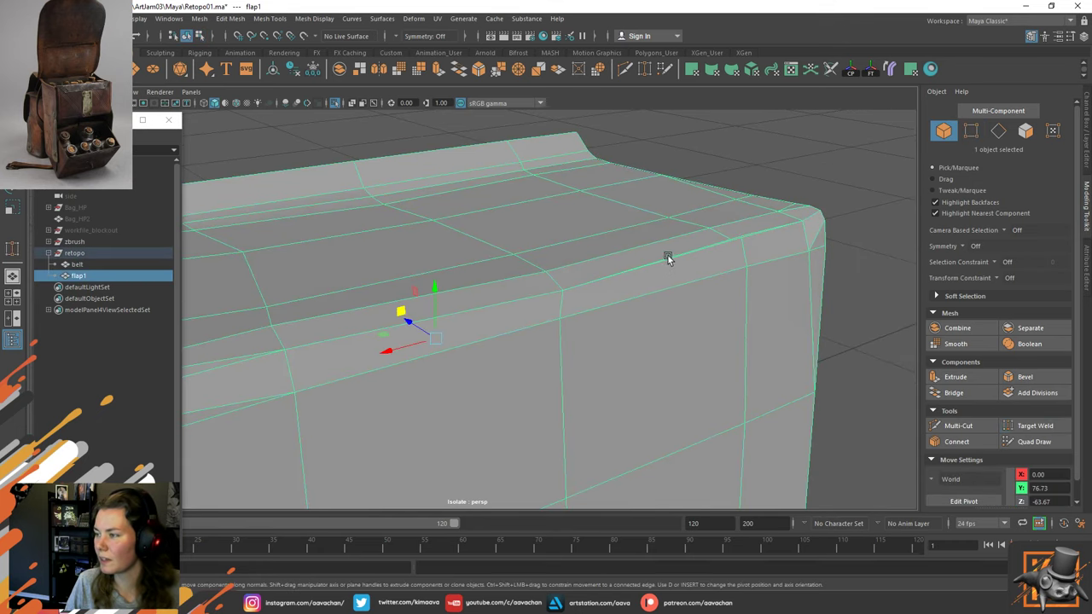
Target-weld the stray vertex on flap1's outer side edge to the edge vertex just below it and return to object mode.
{"action": "left_click_drag", "start_coordinate": [668, 259], "coordinate": [612, 324], "text": "alt"}
{"action": "left_click_drag", "start_coordinate": [536, 330], "coordinate": [553, 292], "text": "alt"}
{"action": "right_click_drag", "start_coordinate": [495, 270], "coordinate": [420, 255]}
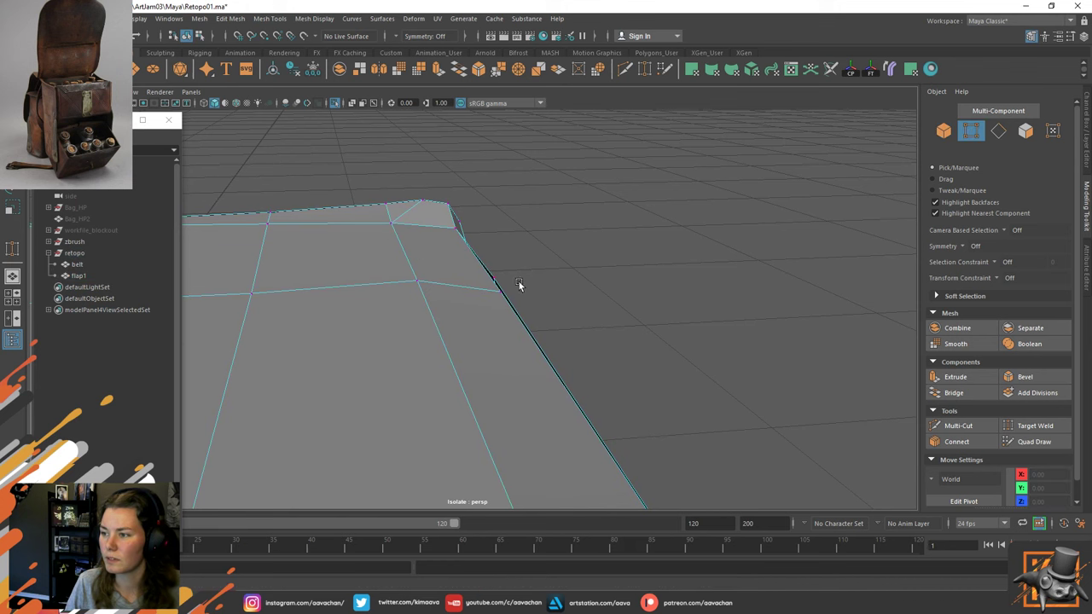
{"action": "left_click", "coordinate": [495, 275]}
{"action": "right_click_drag", "start_coordinate": [495, 277], "coordinate": [483, 245], "text": "shift"}
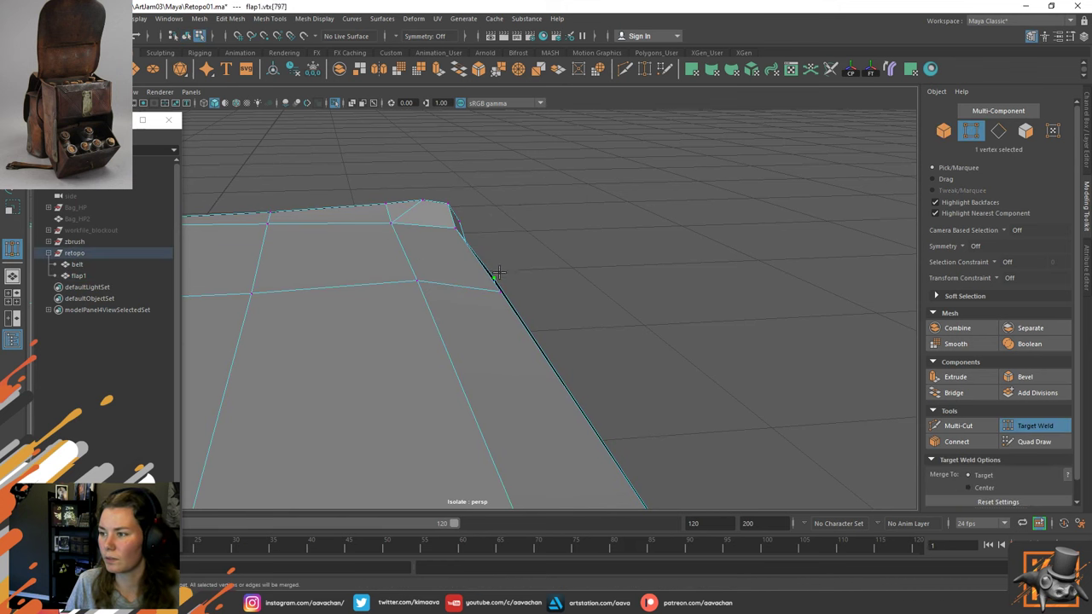
{"action": "left_click_drag", "start_coordinate": [497, 276], "coordinate": [503, 294]}
{"action": "left_click_drag", "start_coordinate": [593, 265], "coordinate": [493, 267], "text": "alt"}
{"action": "key", "text": "w"}
{"action": "right_click_drag", "start_coordinate": [402, 259], "coordinate": [457, 243]}
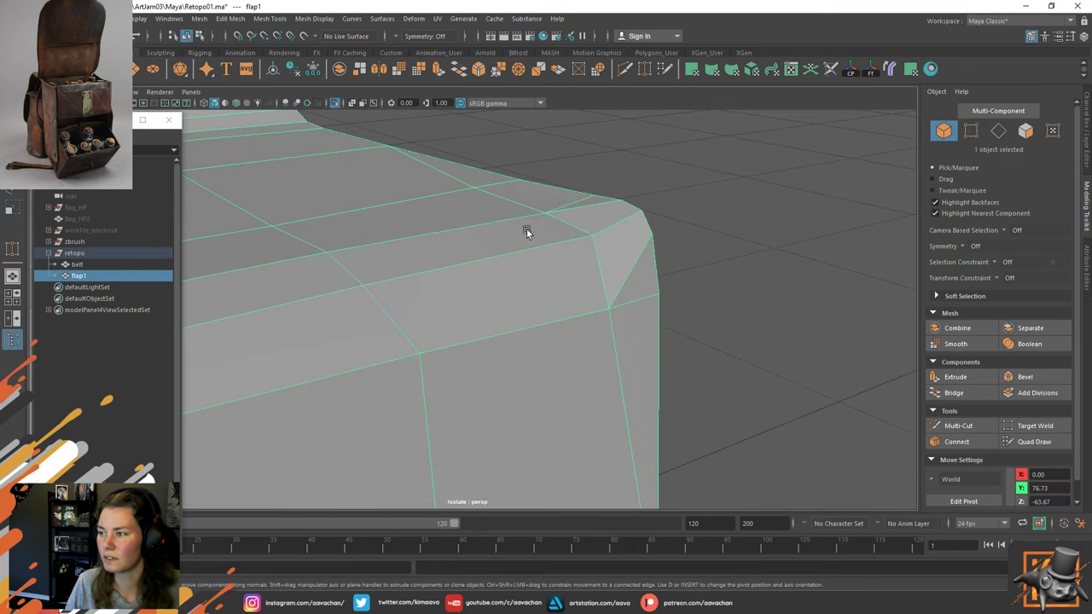
Turn off isolation and nudge the vertex at the crease's outer corner slightly along Z to fit the sculpt.
{"action": "scroll", "coordinate": [524, 240], "scroll_direction": "down", "scroll_amount": 5}
{"action": "left_click_drag", "start_coordinate": [535, 263], "coordinate": [358, 252], "text": "alt"}
{"action": "key", "text": "ctrl+1"}
{"action": "scroll", "coordinate": [520, 303], "scroll_direction": "up", "scroll_amount": 3}
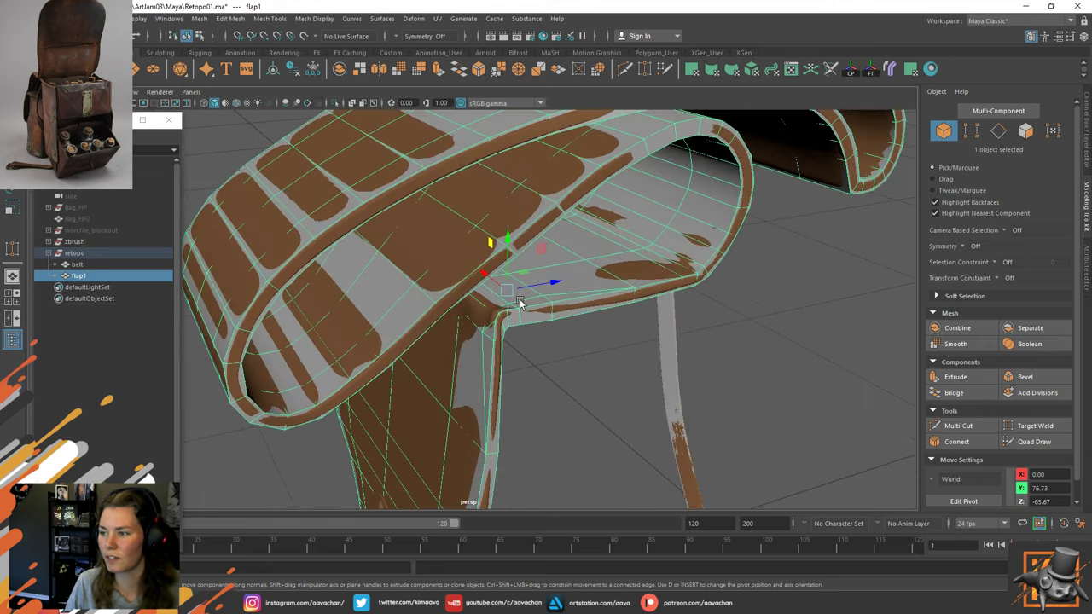
{"action": "scroll", "coordinate": [520, 303], "scroll_direction": "up", "scroll_amount": 5}
{"action": "middle_click_drag", "start_coordinate": [519, 302], "coordinate": [575, 276], "text": "alt"}
{"action": "left_click_drag", "start_coordinate": [575, 276], "coordinate": [713, 252], "text": "alt"}
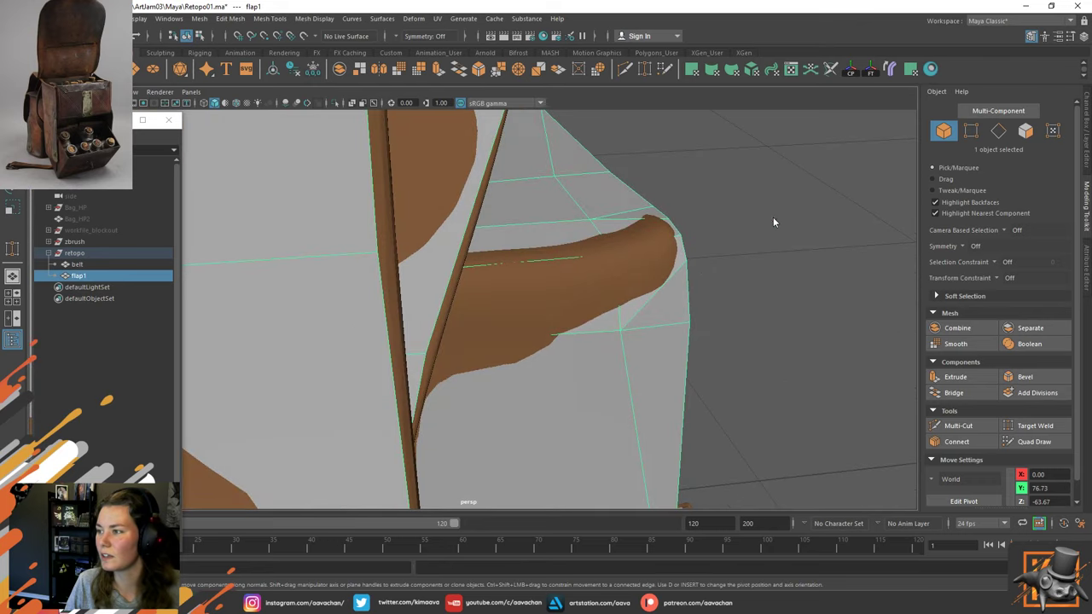
{"action": "right_click_drag", "start_coordinate": [773, 222], "coordinate": [700, 235]}
{"action": "left_click", "coordinate": [622, 258]}
{"action": "left_click_drag", "start_coordinate": [626, 259], "coordinate": [499, 279], "text": "alt"}
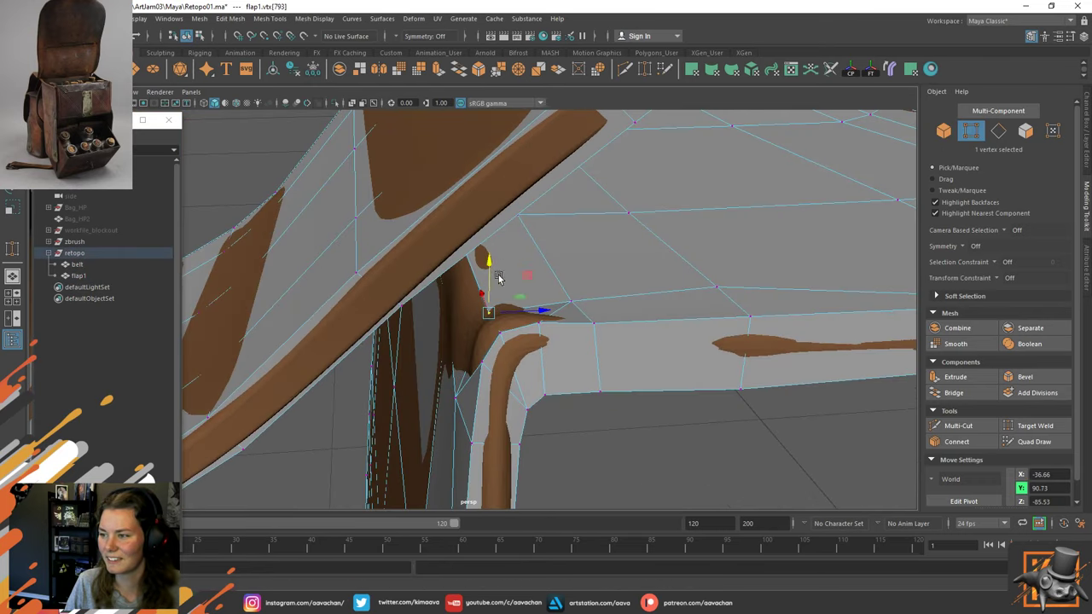
{"action": "left_click_drag", "start_coordinate": [550, 314], "coordinate": [540, 313]}
{"action": "left_click_drag", "start_coordinate": [539, 313], "coordinate": [702, 294], "text": "alt"}
{"action": "left_click_drag", "start_coordinate": [749, 214], "coordinate": [609, 271], "text": "alt"}
{"action": "left_click_drag", "start_coordinate": [569, 310], "coordinate": [562, 313]}
Reselect flap1 and adjust the crease vertex beneath the folded strap along Y to fit the sculpt.
{"action": "left_click_drag", "start_coordinate": [562, 313], "coordinate": [486, 274], "text": "alt"}
{"action": "left_click", "coordinate": [483, 258]}
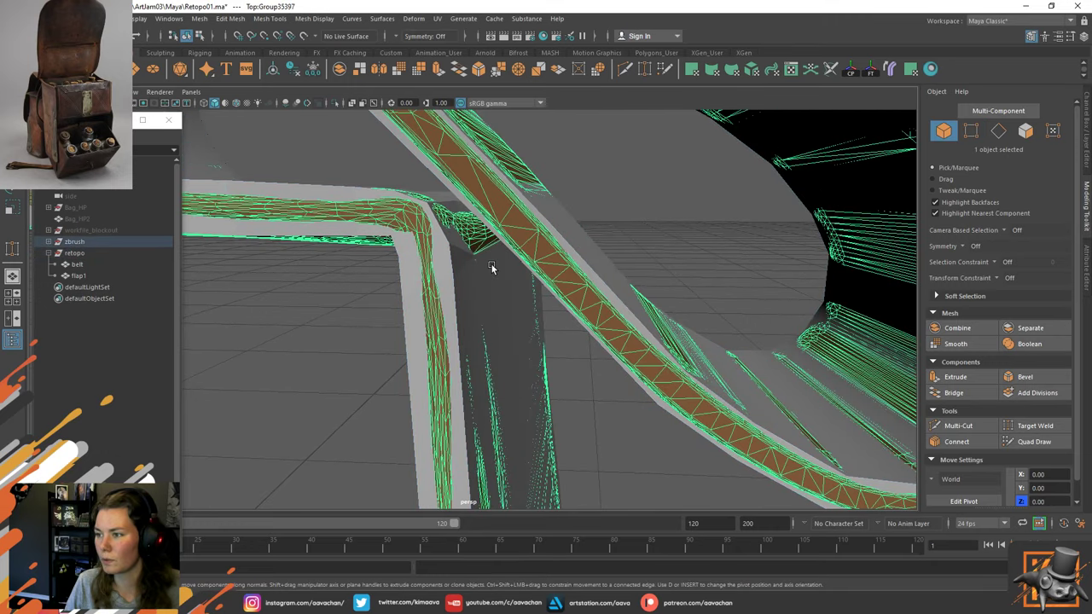
{"action": "left_click", "coordinate": [509, 285]}
{"action": "right_click", "coordinate": [510, 285]}
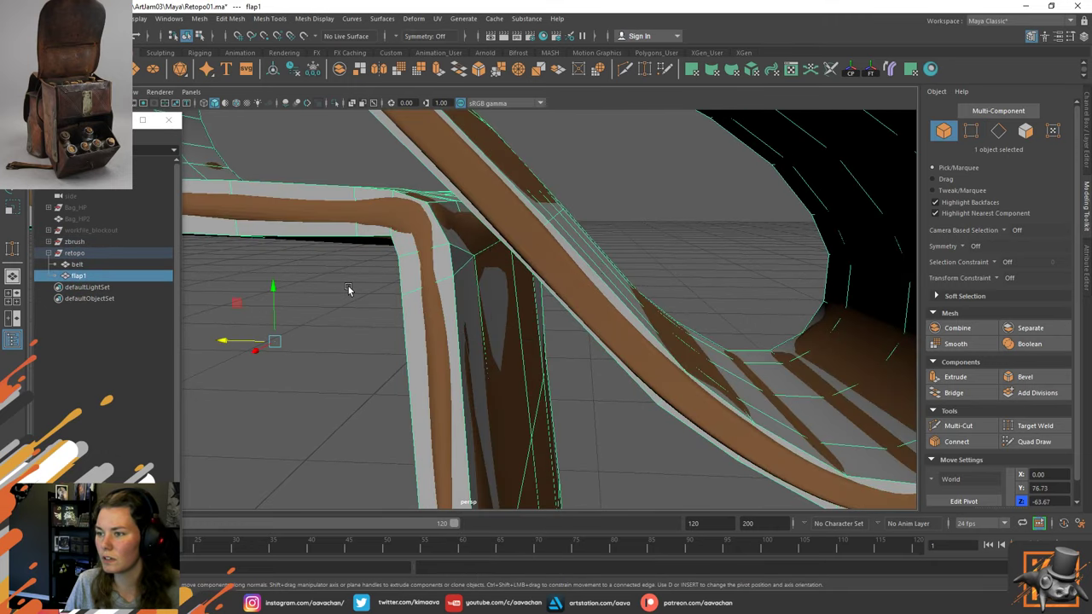
{"action": "right_click_drag", "start_coordinate": [348, 288], "coordinate": [300, 275]}
{"action": "left_click", "coordinate": [483, 254]}
{"action": "left_click_drag", "start_coordinate": [475, 197], "coordinate": [456, 167]}
{"action": "left_click", "coordinate": [455, 202]}
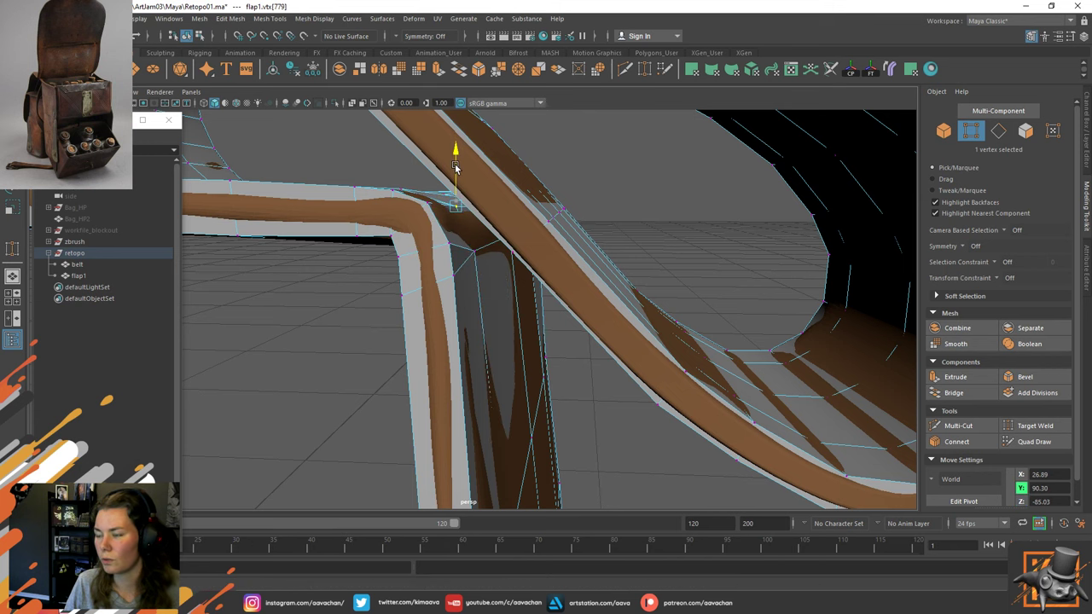
Nudge the middle vertex below the crease slightly along Z and return flap1 to object mode.
{"action": "left_click_drag", "start_coordinate": [471, 221], "coordinate": [563, 236], "text": "alt"}
{"action": "left_click", "coordinate": [512, 205]}
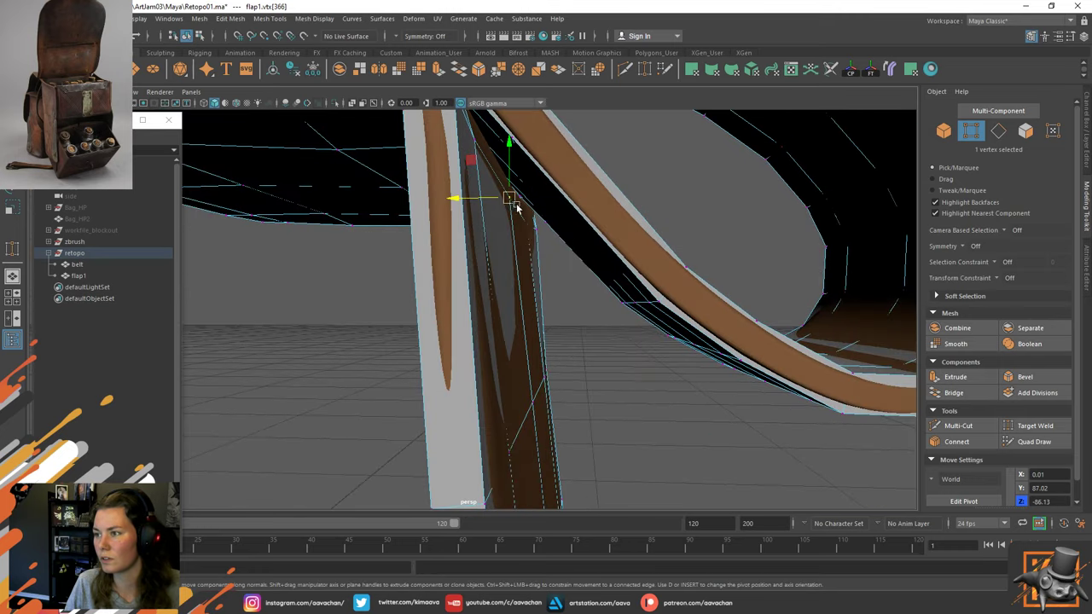
{"action": "left_click_drag", "start_coordinate": [492, 202], "coordinate": [493, 203]}
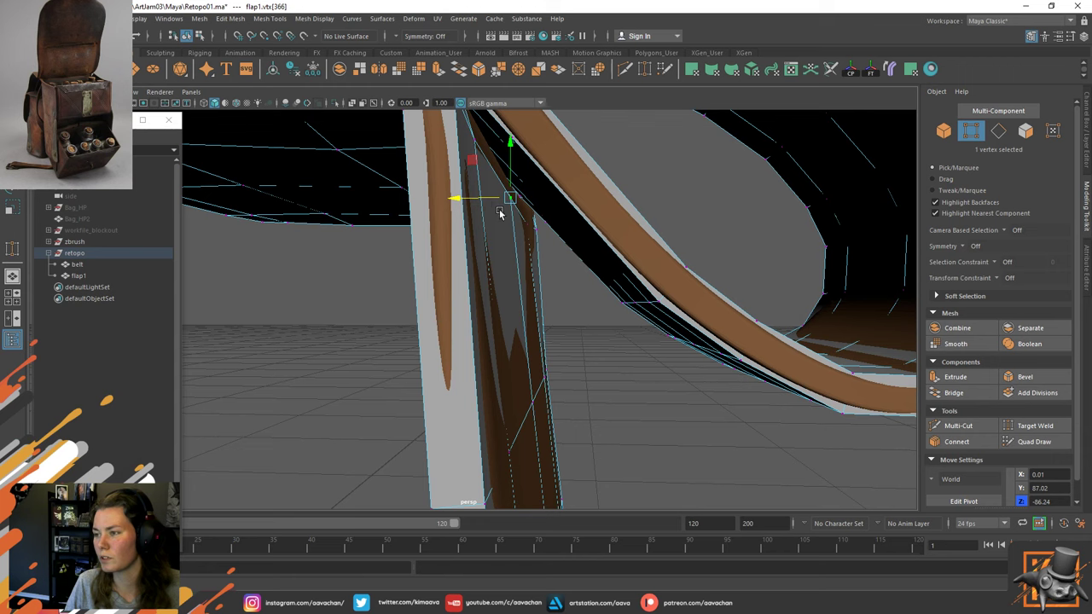
{"action": "right_click_drag", "start_coordinate": [552, 269], "coordinate": [651, 192]}
Examine how the strap's crease and lower fold match the sculpt, with and without flap1's wireframe.
{"action": "scroll", "coordinate": [548, 292], "scroll_direction": "down", "scroll_amount": 4}
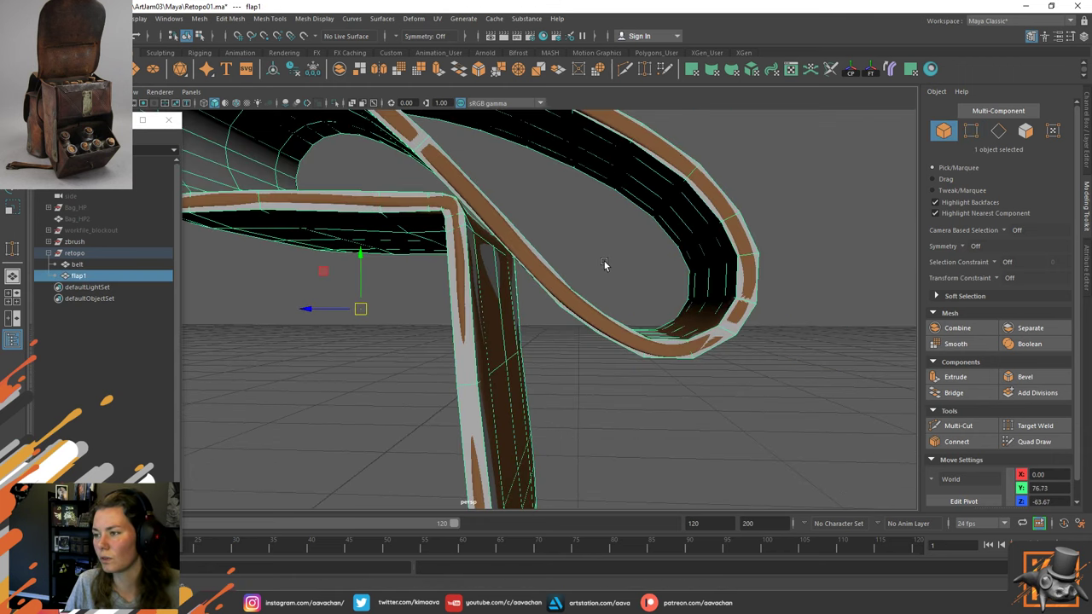
{"action": "left_click_drag", "start_coordinate": [605, 264], "coordinate": [603, 272], "text": "alt"}
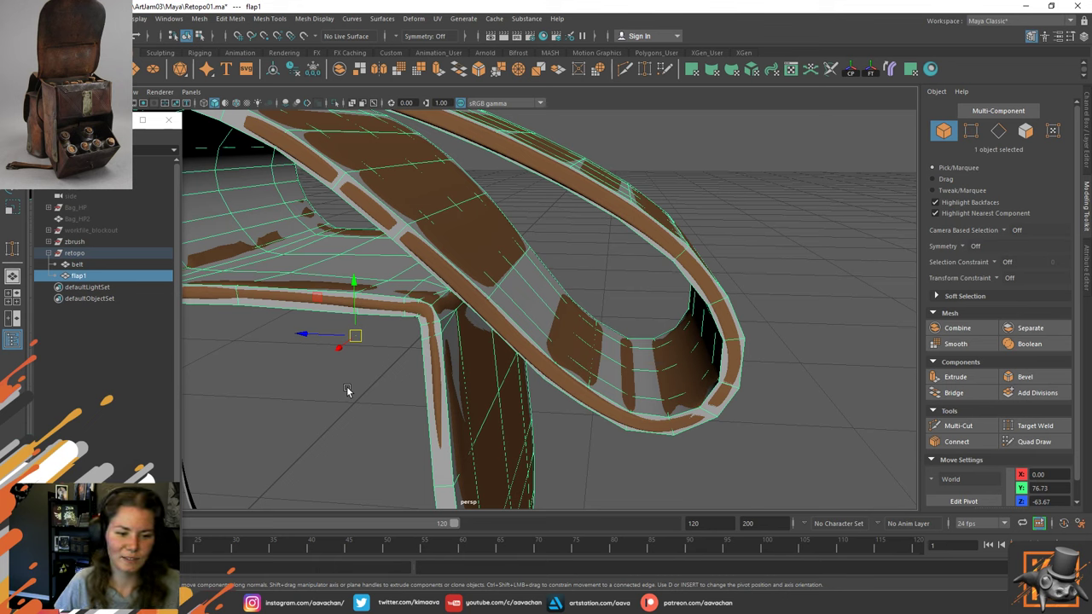
{"action": "scroll", "coordinate": [431, 398], "scroll_direction": "up", "scroll_amount": 1}
{"action": "scroll", "coordinate": [538, 385], "scroll_direction": "down", "scroll_amount": 1}
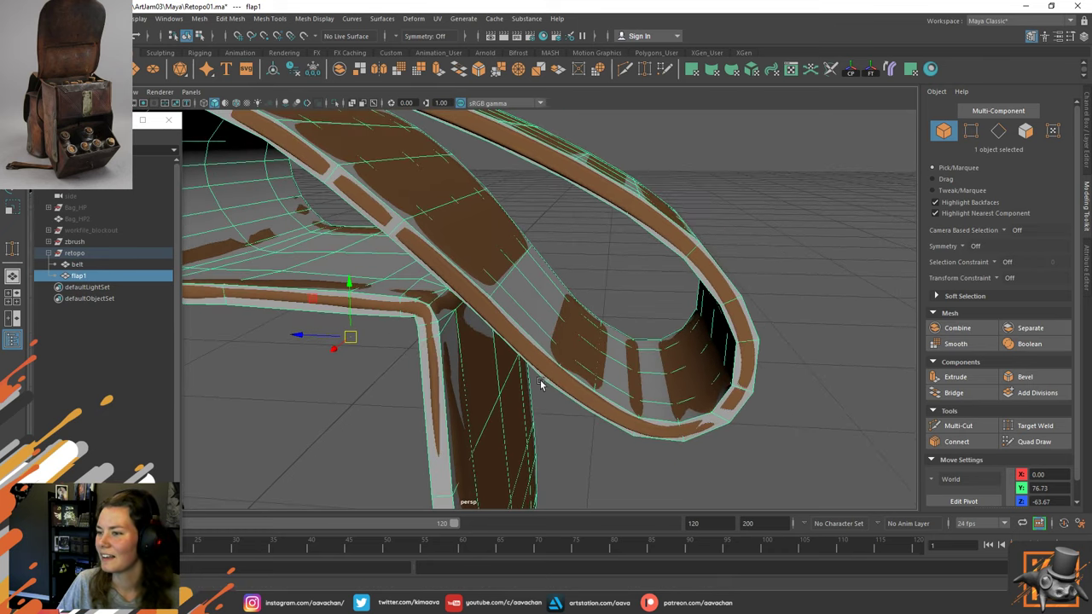
{"action": "left_click_drag", "start_coordinate": [540, 384], "coordinate": [502, 408], "text": "alt"}
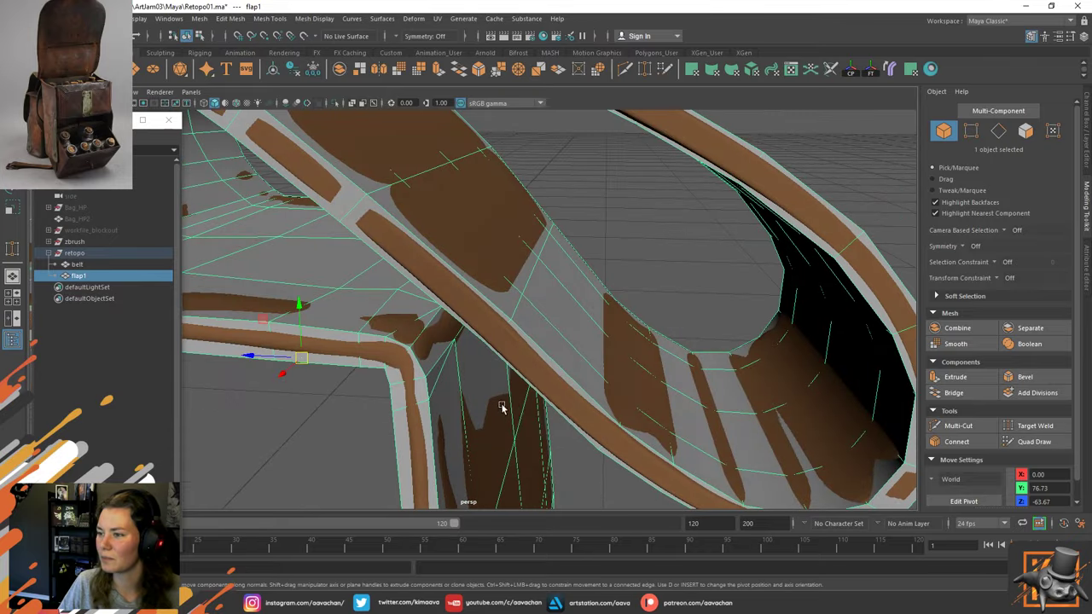
{"action": "right_click_drag", "start_coordinate": [502, 407], "coordinate": [329, 203], "text": "alt"}
{"action": "left_click", "coordinate": [759, 218]}
{"action": "right_click_drag", "start_coordinate": [392, 348], "coordinate": [597, 419], "text": "alt"}
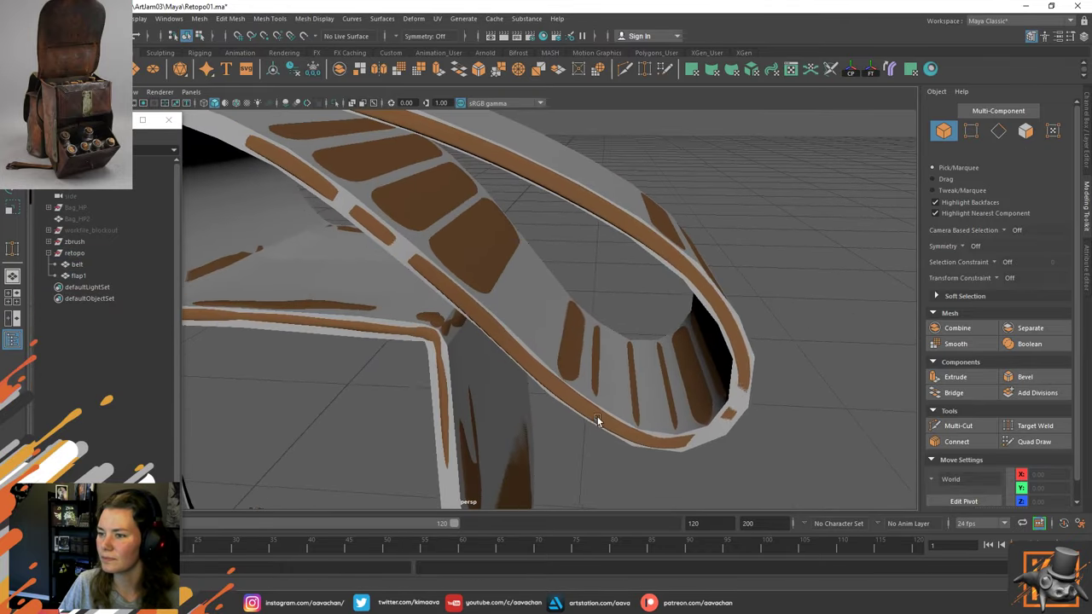
{"action": "left_click_drag", "start_coordinate": [597, 417], "coordinate": [419, 274], "text": "alt"}
Inspect flap1's inner loop, underside and side edges for places where the mesh does not match the sculpt.
{"action": "left_click", "coordinate": [339, 255]}
{"action": "right_click_drag", "start_coordinate": [427, 328], "coordinate": [431, 256]}
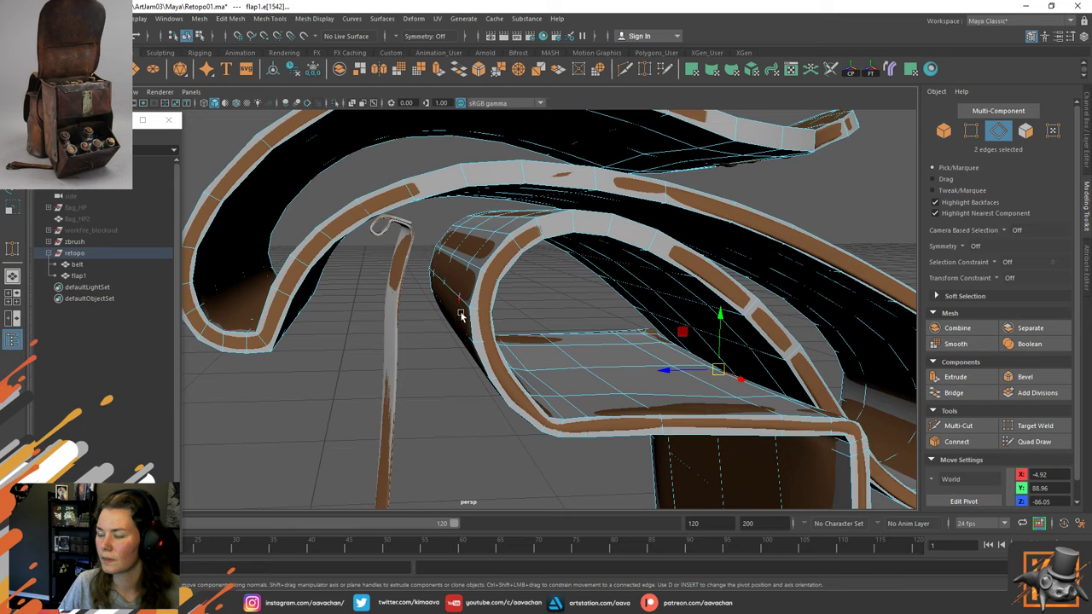
{"action": "left_click_drag", "start_coordinate": [461, 316], "coordinate": [446, 275], "text": "alt"}
{"action": "left_click", "coordinate": [451, 282]}
{"action": "left_click_drag", "start_coordinate": [521, 281], "coordinate": [512, 250], "text": "alt"}
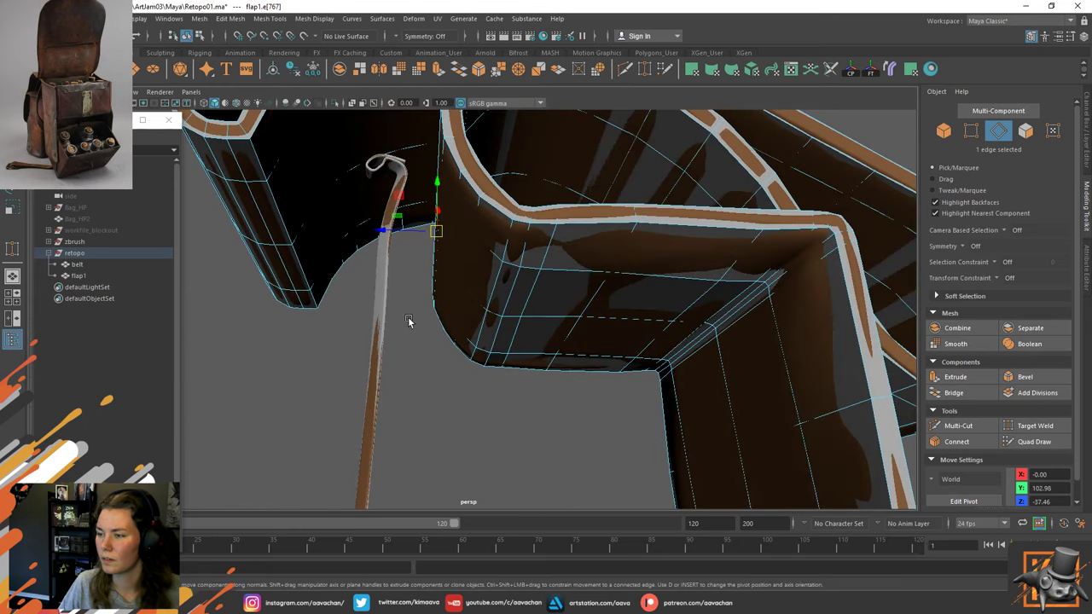
{"action": "right_click_drag", "start_coordinate": [402, 304], "coordinate": [343, 303]}
{"action": "left_click", "coordinate": [465, 243]}
{"action": "left_click_drag", "start_coordinate": [464, 243], "coordinate": [506, 312], "text": "alt"}
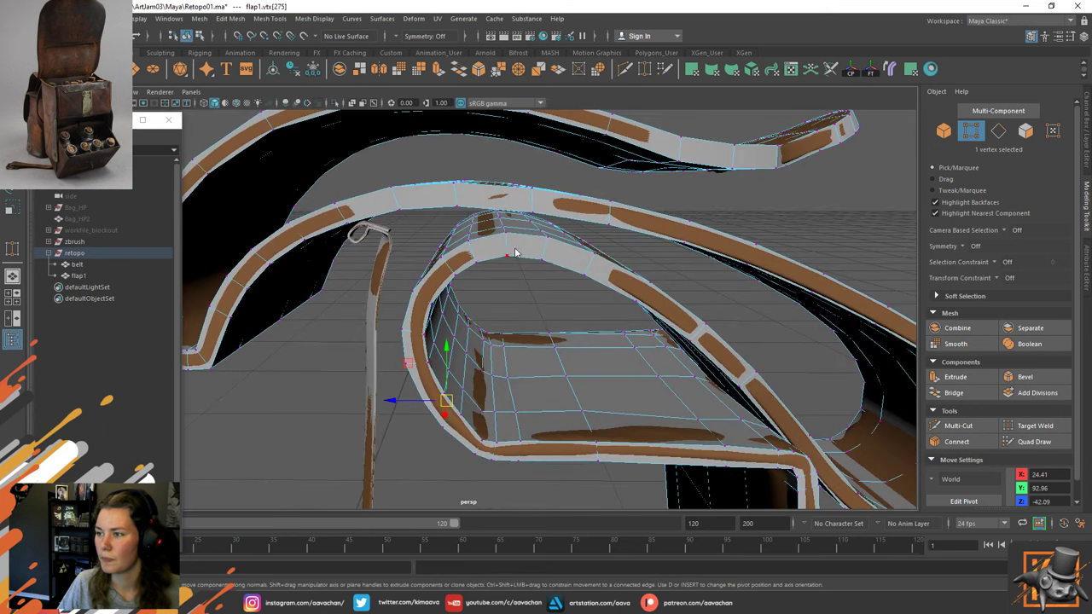
{"action": "key", "text": "F8"}
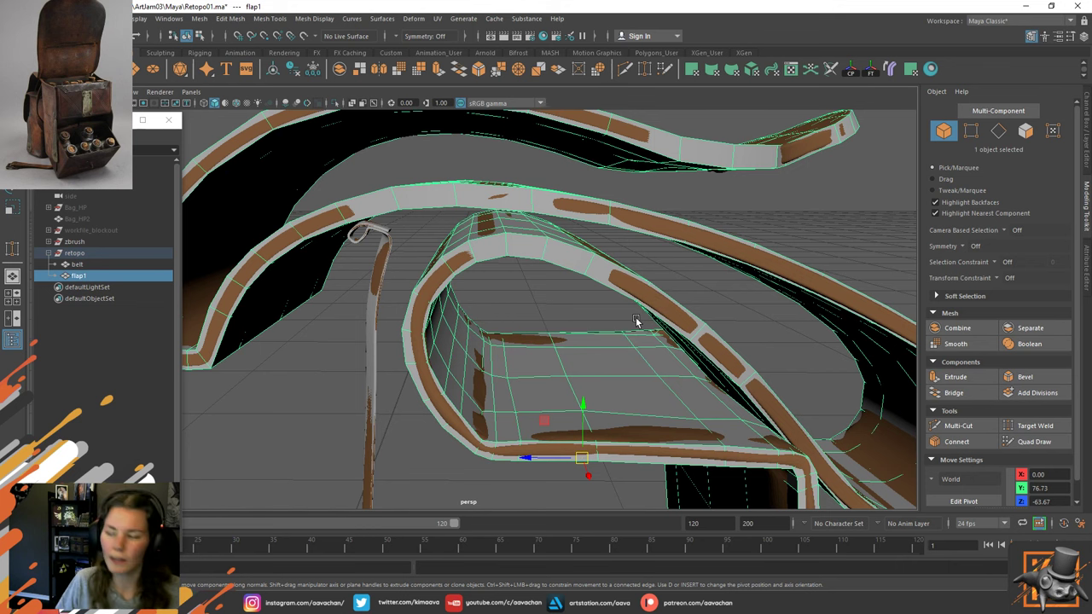
{"action": "left_click_drag", "start_coordinate": [639, 317], "coordinate": [451, 348], "text": "alt"}
{"action": "middle_click_drag", "start_coordinate": [329, 272], "coordinate": [363, 331], "text": "alt"}
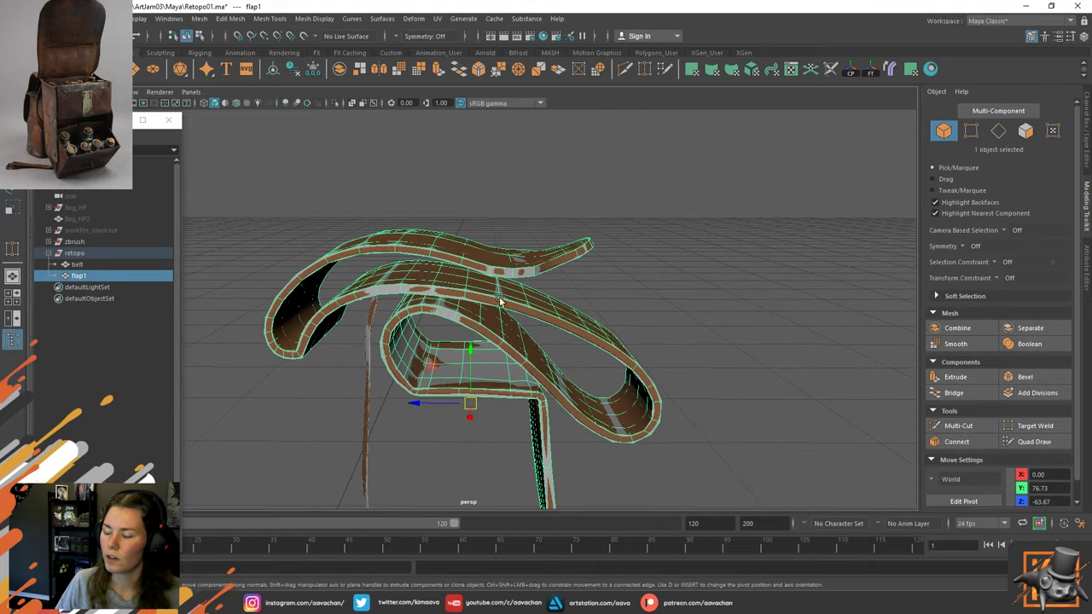
{"action": "right_click_drag", "start_coordinate": [471, 270], "coordinate": [609, 341], "text": "alt"}
{"action": "left_click_drag", "start_coordinate": [608, 339], "coordinate": [541, 313], "text": "alt"}
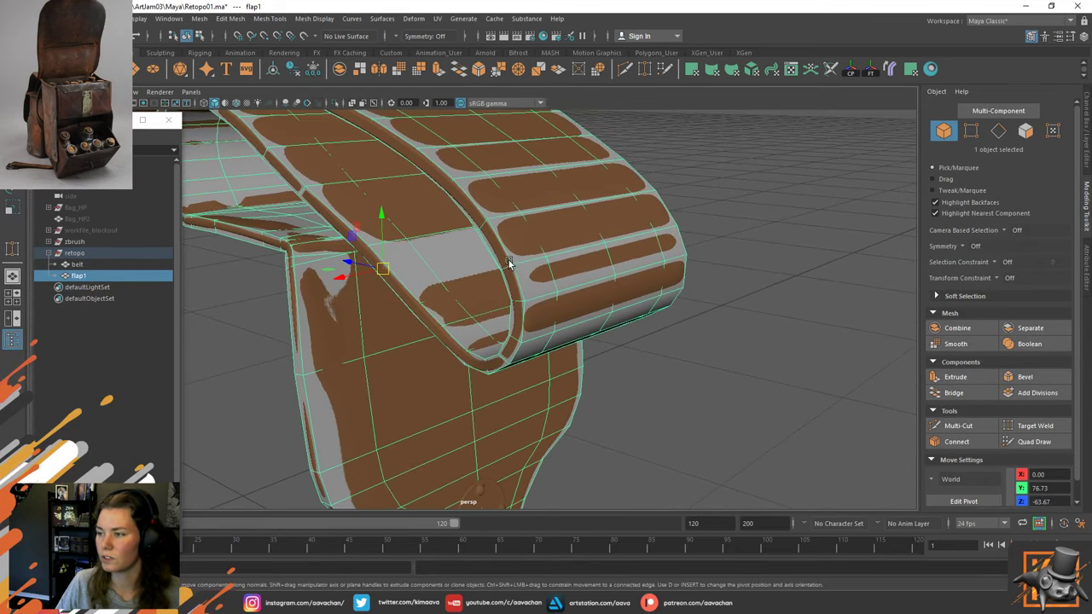
Scale the crosswise edge loops around the strap's lower fold slightly along X to fit the sculpt's width.
{"action": "right_click_drag", "start_coordinate": [739, 223], "coordinate": [735, 159]}
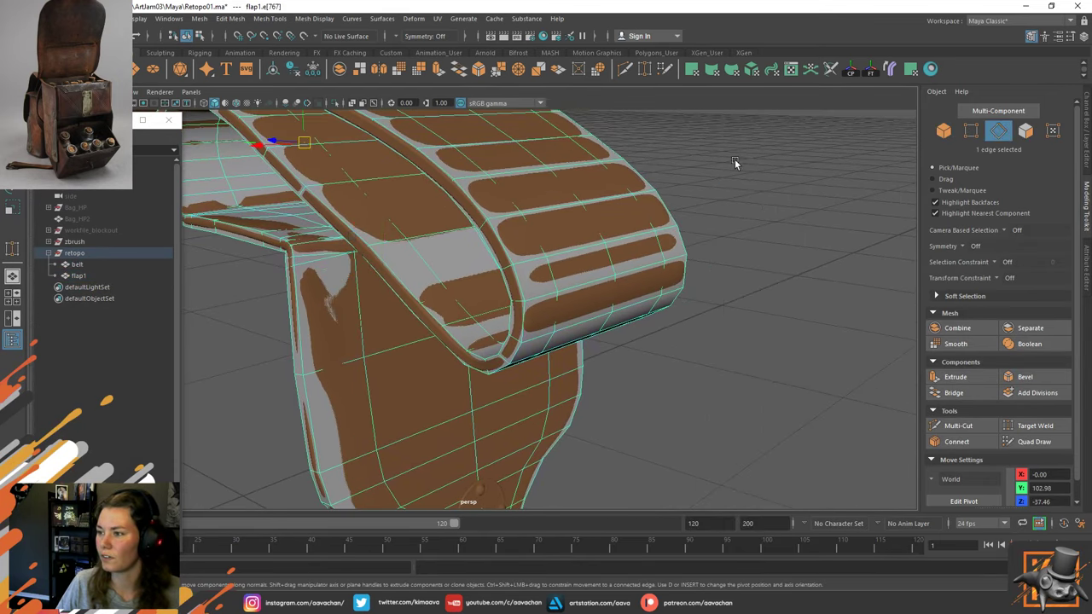
{"action": "double_click", "coordinate": [488, 343]}
{"action": "double_click", "coordinate": [457, 315]}
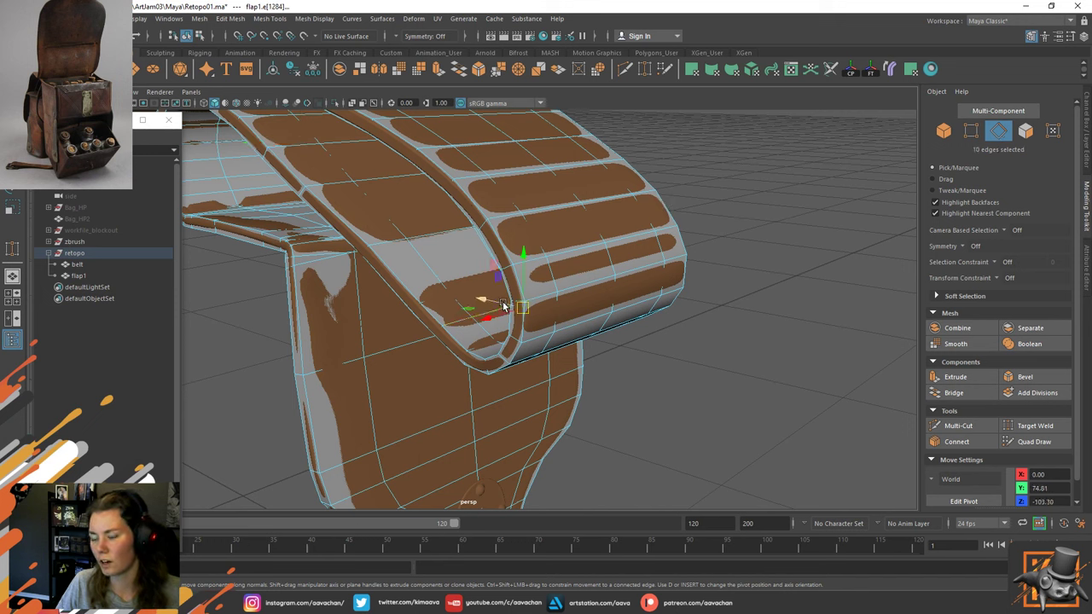
{"action": "key", "text": "r"}
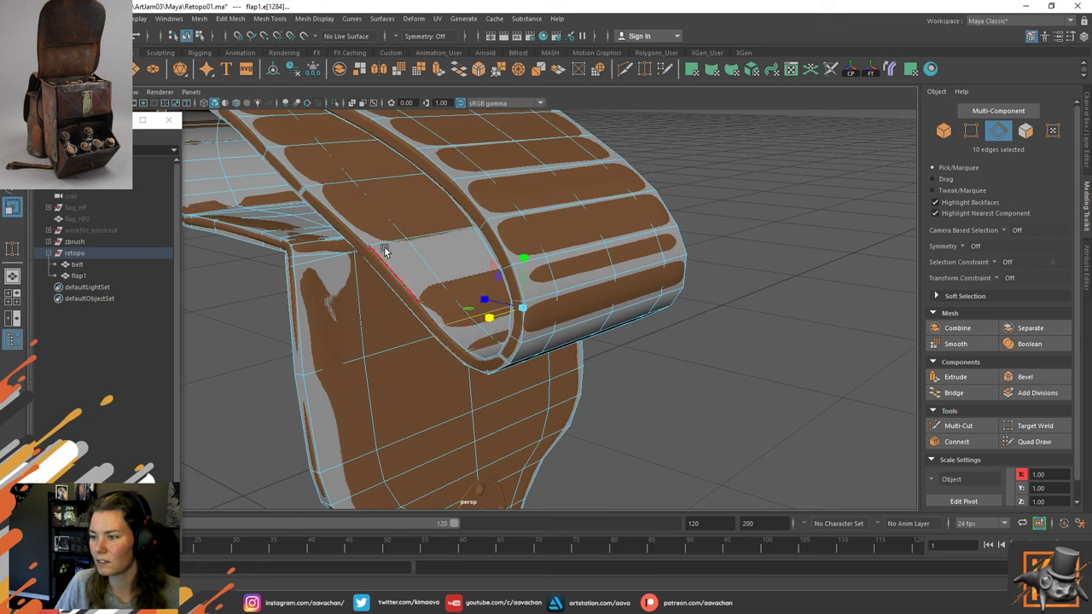
{"action": "double_click", "coordinate": [434, 239]}
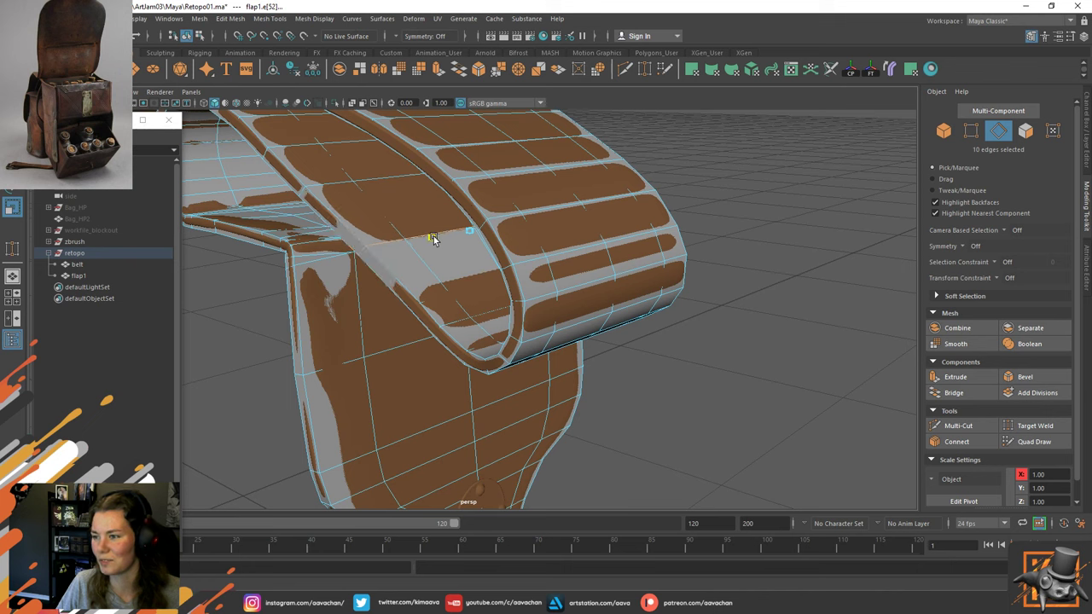
{"action": "key", "text": "w"}
{"action": "double_click", "coordinate": [468, 362]}
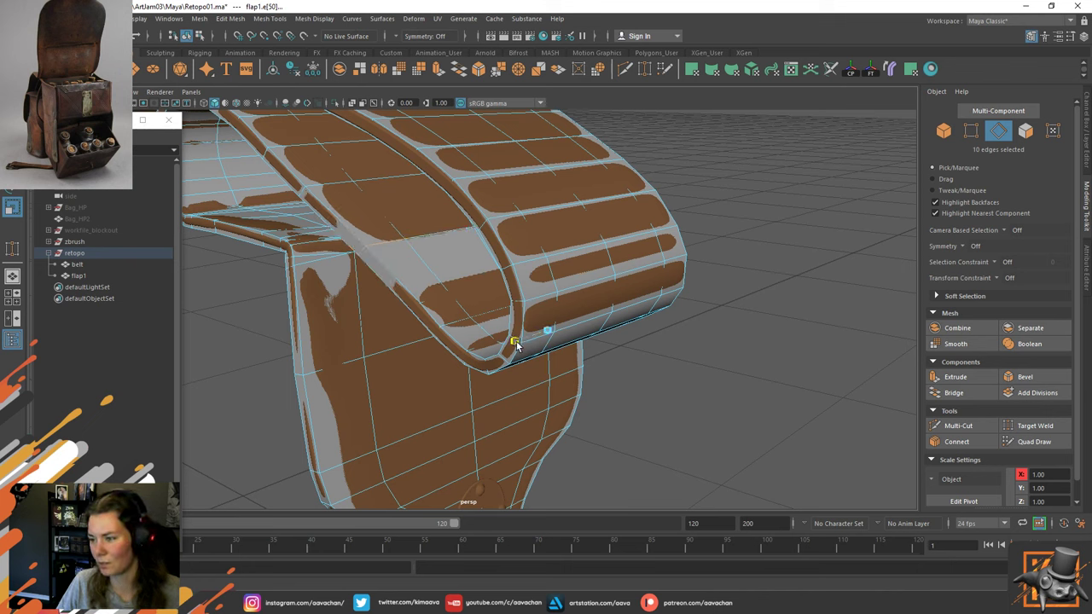
{"action": "right_click_drag", "start_coordinate": [674, 244], "coordinate": [812, 180]}
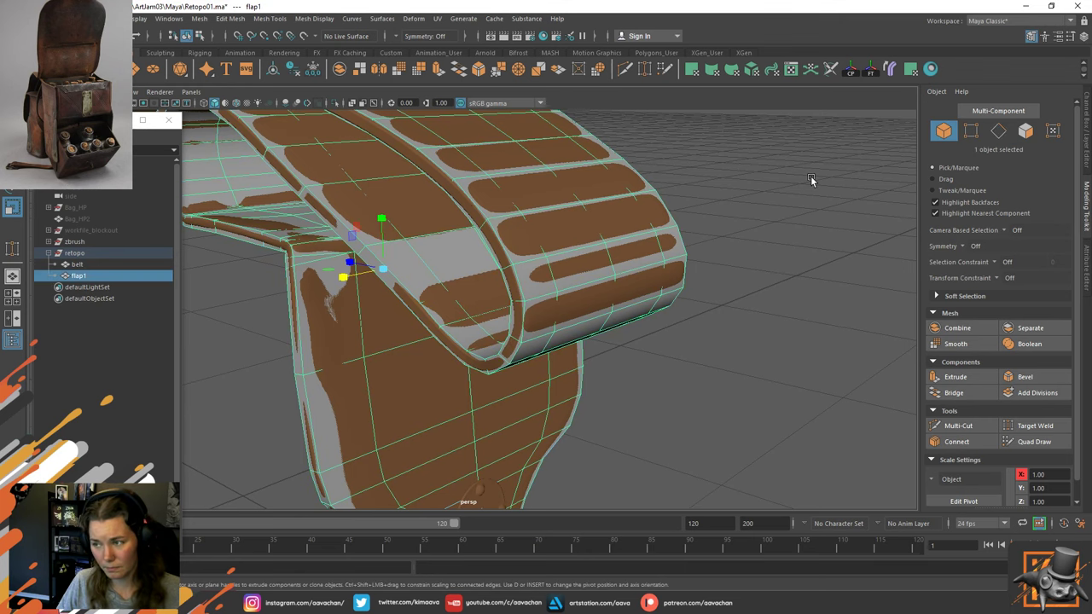
Widen four crosswise edge loops on the upper layer of the strap slightly along X and leave edge mode.
{"action": "left_click_drag", "start_coordinate": [546, 245], "coordinate": [659, 245], "text": "alt"}
{"action": "right_click_drag", "start_coordinate": [719, 224], "coordinate": [720, 188]}
{"action": "left_click_drag", "start_coordinate": [568, 324], "coordinate": [530, 406], "text": "alt"}
{"action": "double_click", "coordinate": [529, 394]}
{"action": "left_click_drag", "start_coordinate": [589, 380], "coordinate": [585, 379]}
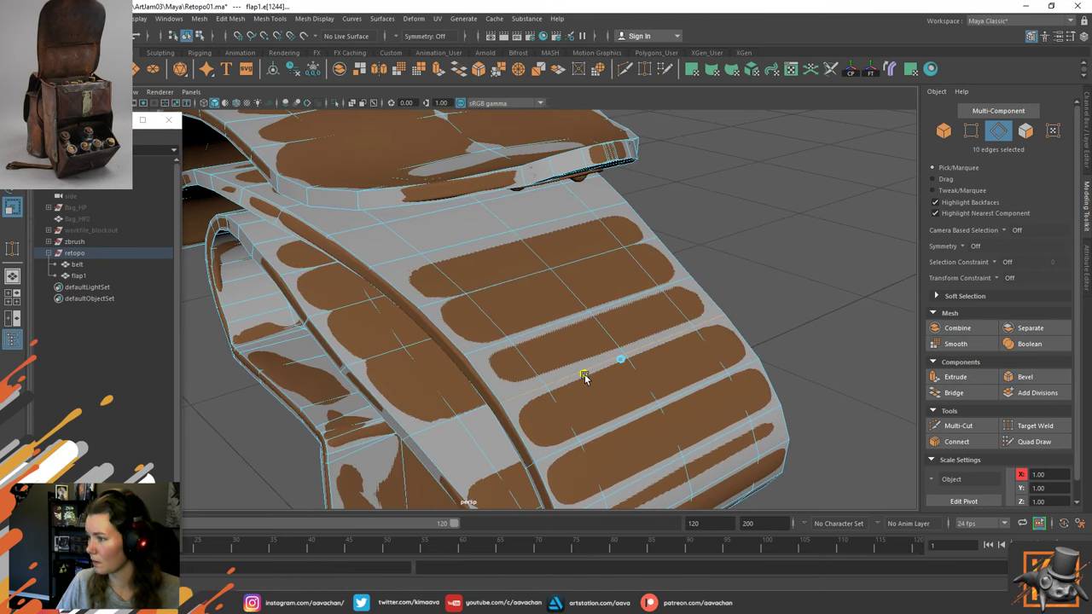
{"action": "double_click", "coordinate": [498, 352]}
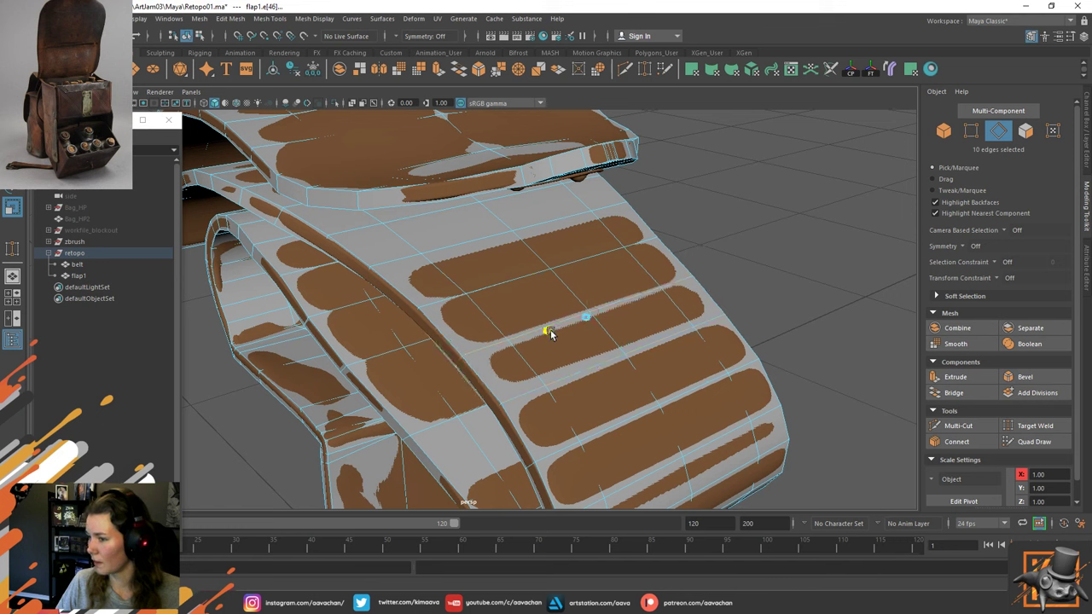
{"action": "double_click", "coordinate": [437, 309]}
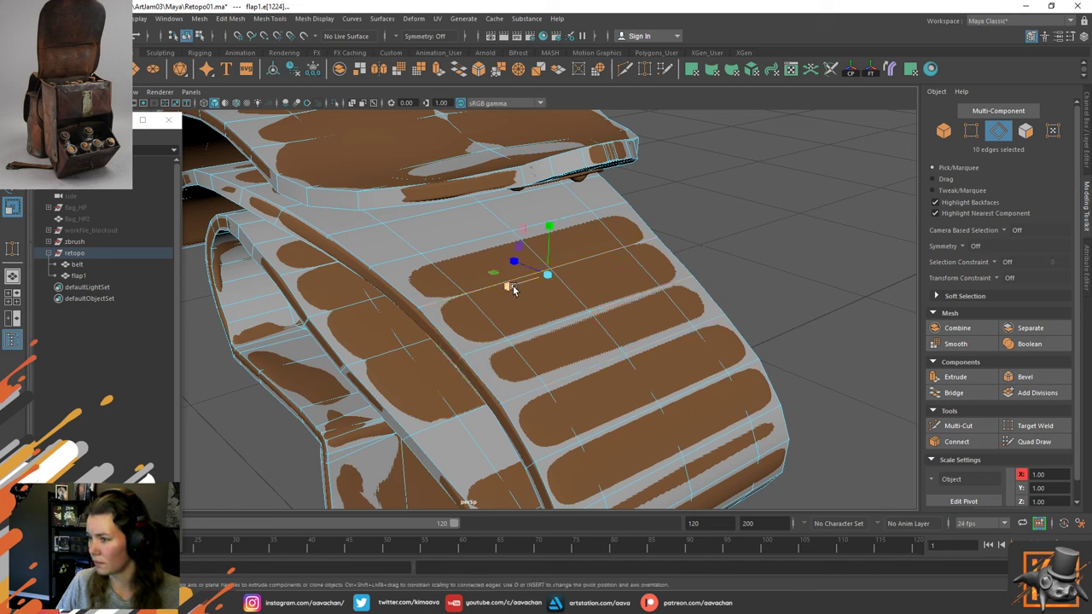
{"action": "left_click_drag", "start_coordinate": [512, 289], "coordinate": [510, 289]}
{"action": "left_click", "coordinate": [395, 265]}
{"action": "double_click", "coordinate": [395, 265]}
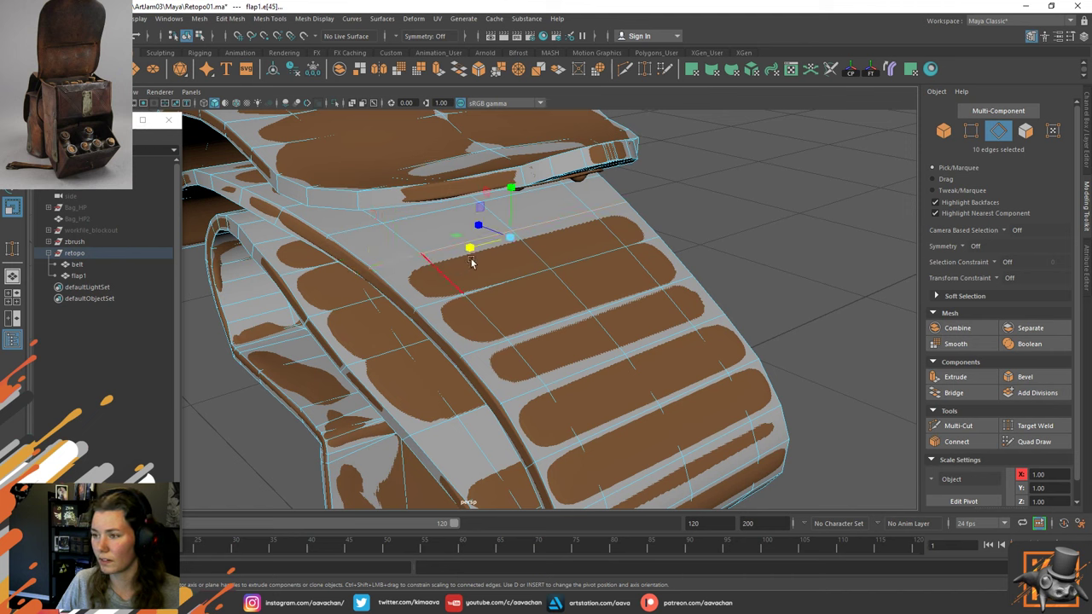
{"action": "left_click_drag", "start_coordinate": [471, 249], "coordinate": [468, 249]}
{"action": "key", "text": "F8"}
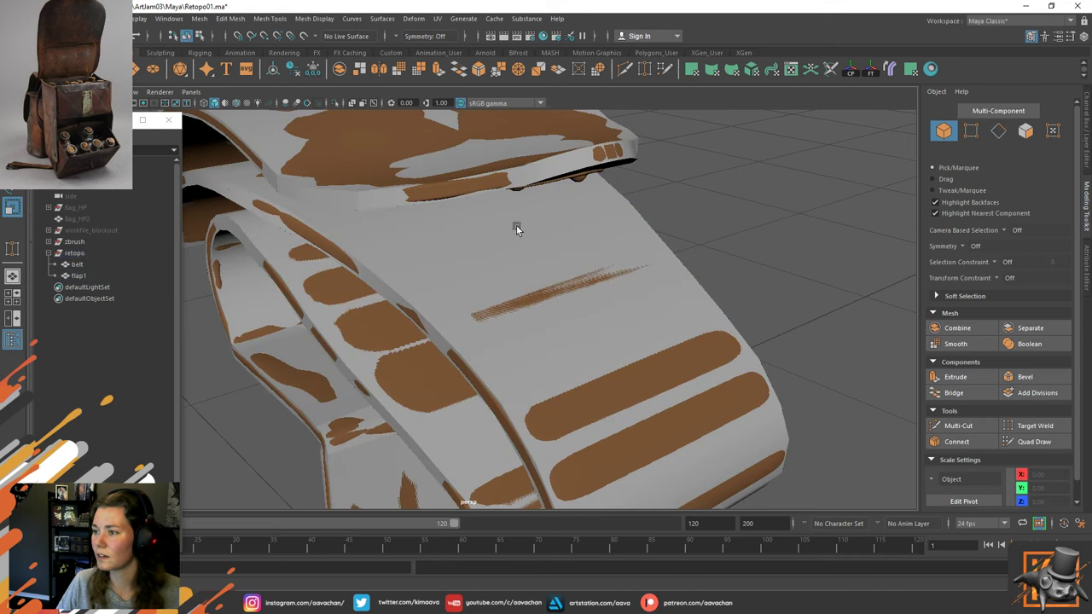
Examine flap1's side edges and the edge loop inside the lower fold against the sculpt.
{"action": "left_click", "coordinate": [472, 244]}
{"action": "left_click", "coordinate": [394, 309]}
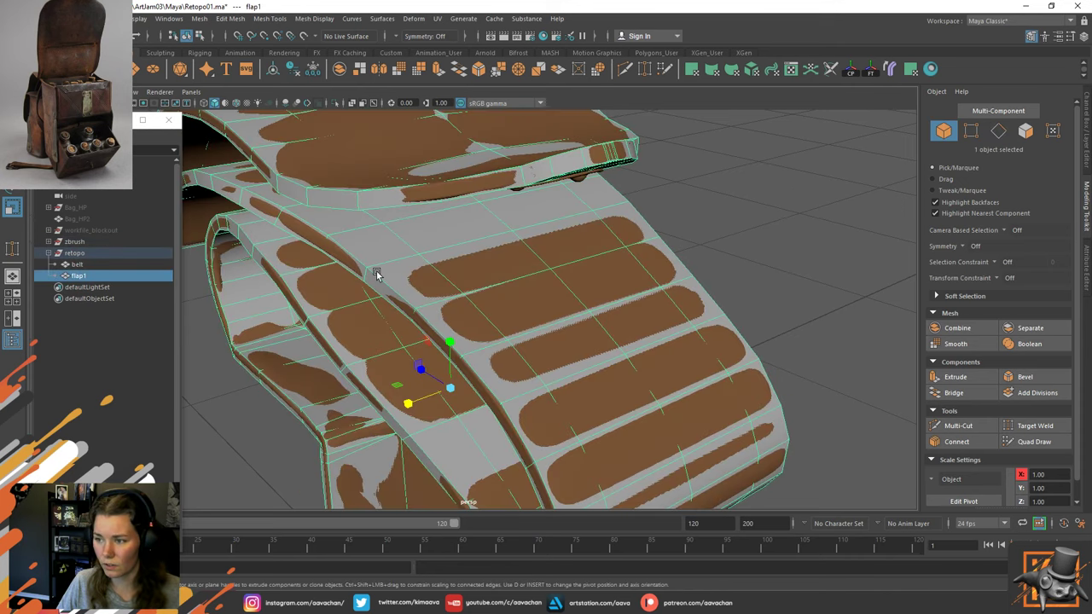
{"action": "right_click_drag", "start_coordinate": [463, 282], "coordinate": [414, 291], "text": "alt"}
{"action": "left_click_drag", "start_coordinate": [359, 273], "coordinate": [451, 294], "text": "alt"}
{"action": "middle_click_drag", "start_coordinate": [491, 349], "coordinate": [470, 280], "text": "alt"}
{"action": "right_click_drag", "start_coordinate": [405, 299], "coordinate": [627, 382], "text": "alt"}
{"action": "left_click_drag", "start_coordinate": [627, 383], "coordinate": [413, 403], "text": "alt"}
{"action": "left_click_drag", "start_coordinate": [373, 307], "coordinate": [412, 312], "text": "alt"}
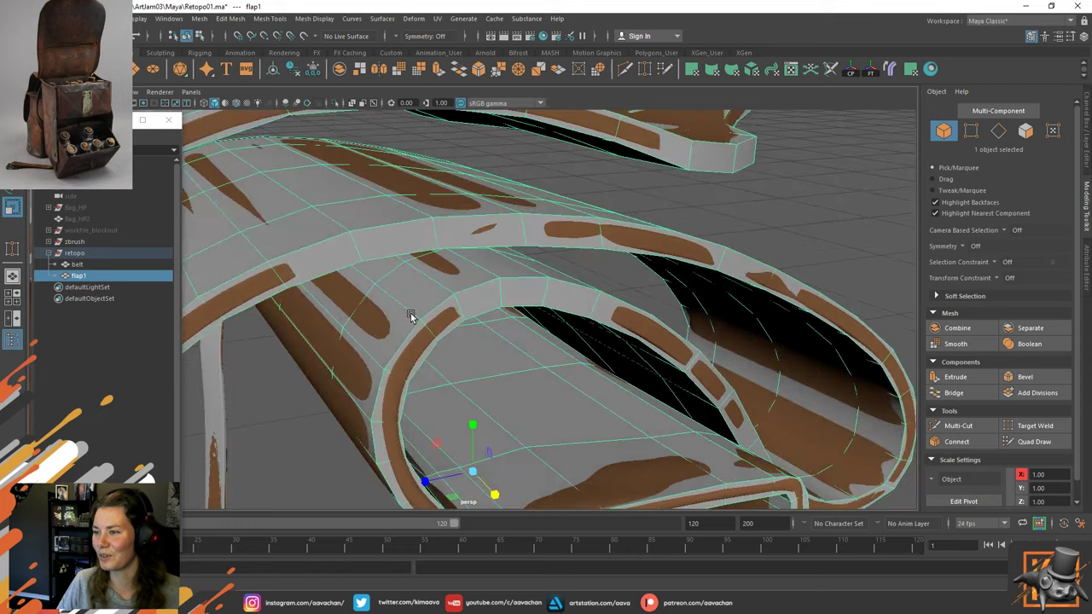
{"action": "left_click_drag", "start_coordinate": [529, 324], "coordinate": [529, 371], "text": "alt"}
{"action": "right_click_drag", "start_coordinate": [539, 289], "coordinate": [541, 253]}
{"action": "double_click", "coordinate": [578, 398]}
{"action": "middle_click_drag", "start_coordinate": [593, 389], "coordinate": [576, 274], "text": "alt"}
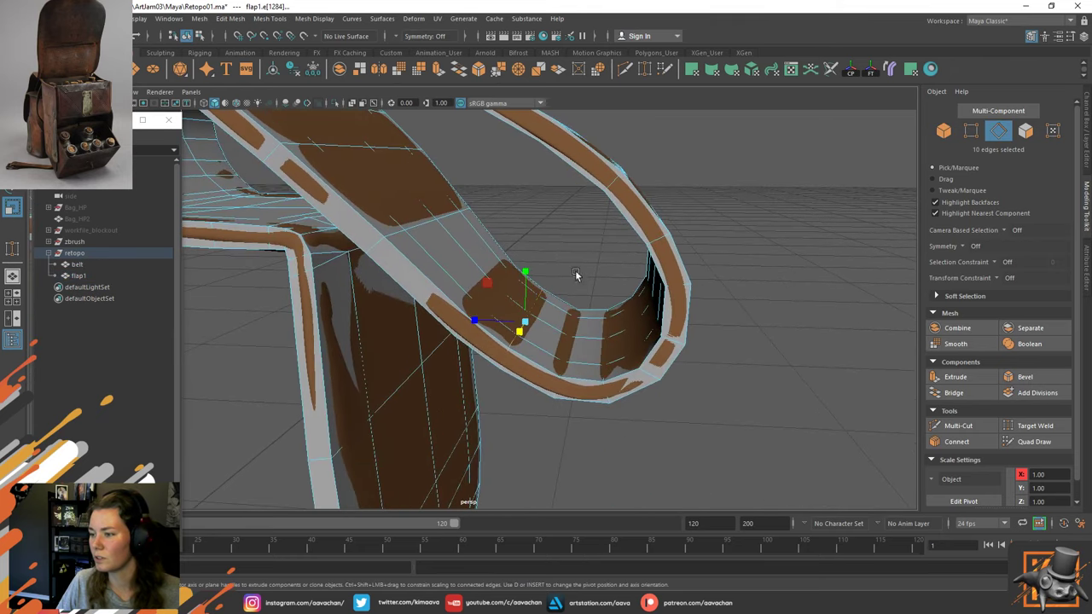
{"action": "left_click_drag", "start_coordinate": [573, 270], "coordinate": [546, 319], "text": "alt"}
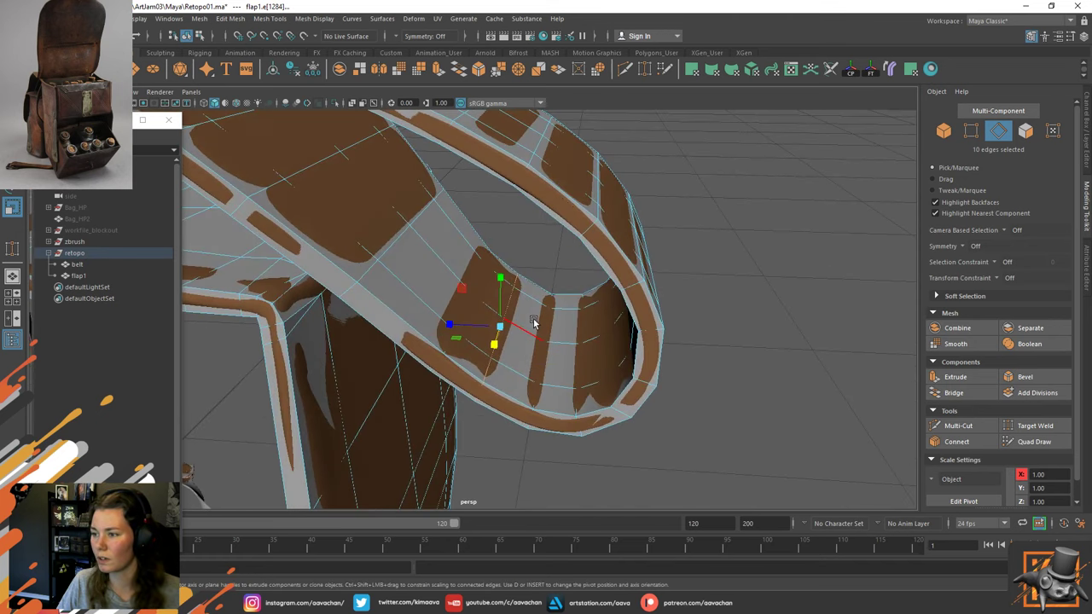
Drop the edge loop selection and select flap1 again as a whole object.
{"action": "left_click", "coordinate": [122, 277]}
{"action": "left_click", "coordinate": [89, 265]}
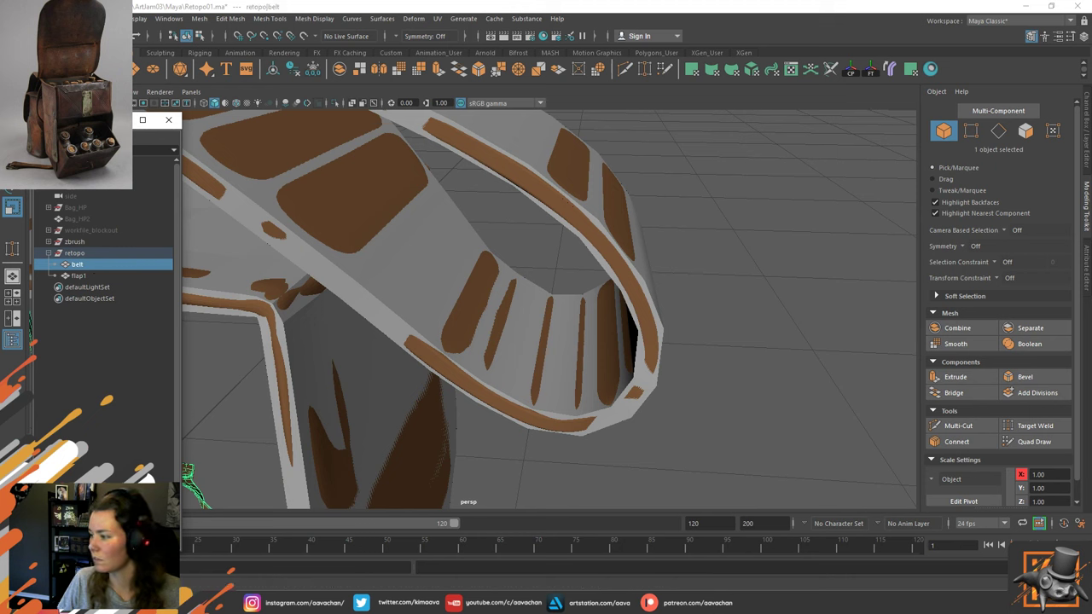
{"action": "left_click", "coordinate": [1018, 602]}
{"action": "left_click", "coordinate": [971, 503]}
{"action": "left_click", "coordinate": [780, 418]}
{"action": "left_click", "coordinate": [557, 358]}
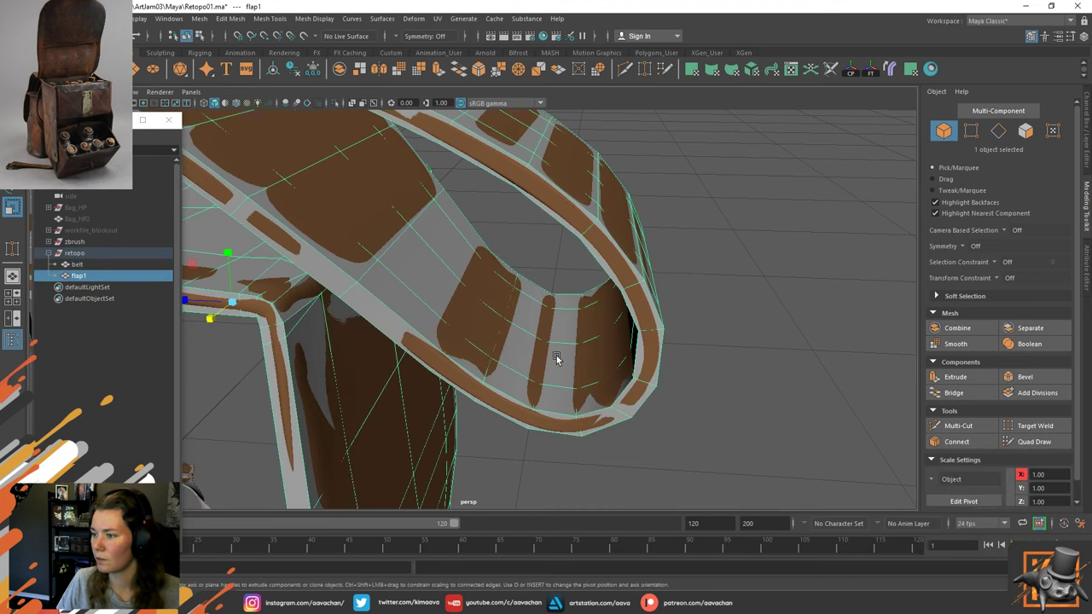
In the side view, rotate and move the edge loop at the lower corner of flap1's rounded fold to follow the high-poly curve.
{"action": "right_click_drag", "start_coordinate": [557, 359], "coordinate": [553, 316]}
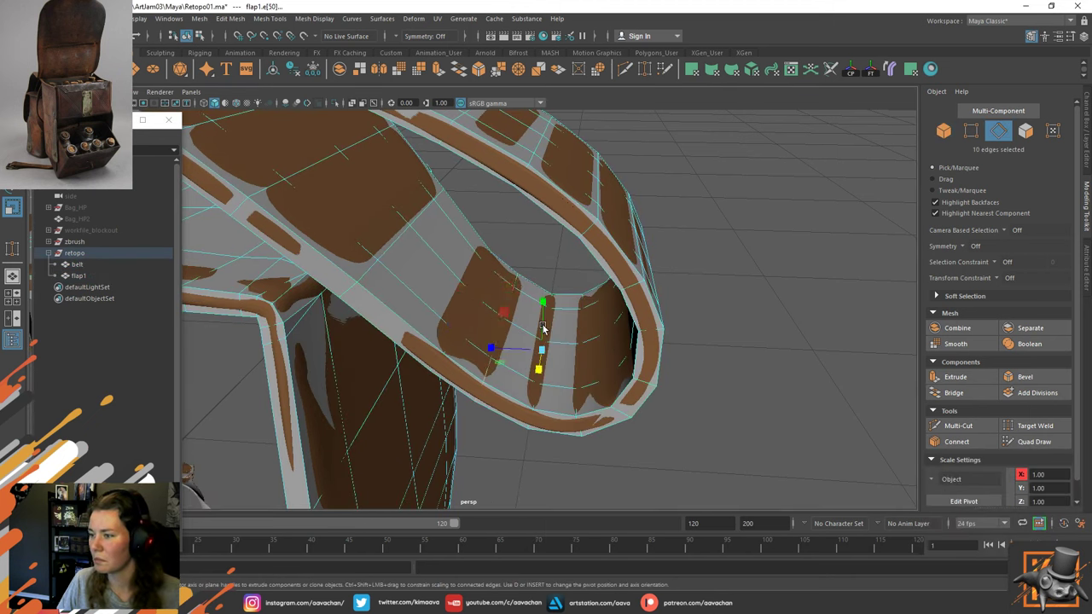
{"action": "key", "text": "w"}
{"action": "left_click_drag", "start_coordinate": [622, 386], "coordinate": [737, 361], "text": "alt"}
{"action": "key", "text": "space"}
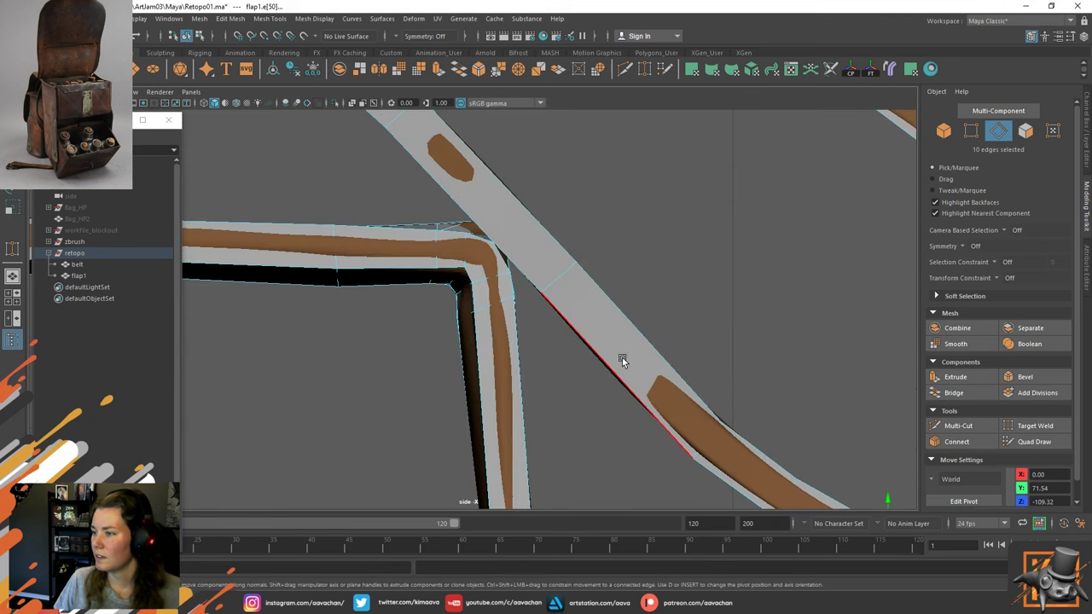
{"action": "key", "text": "f"}
{"action": "scroll", "coordinate": [628, 362], "scroll_direction": "down", "scroll_amount": 13}
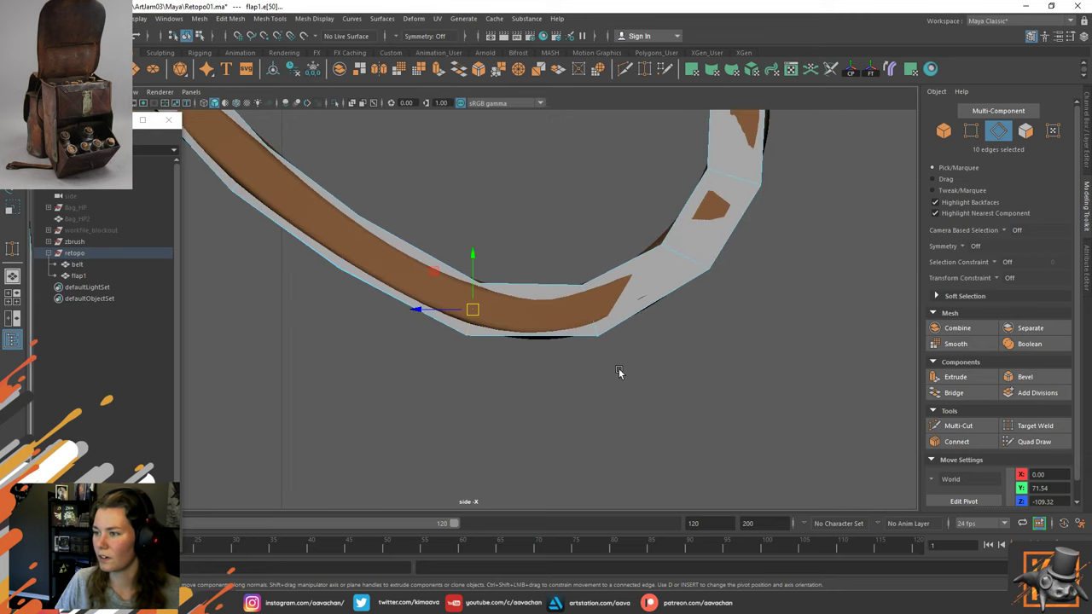
{"action": "middle_click_drag", "start_coordinate": [529, 248], "coordinate": [529, 299], "text": "alt"}
{"action": "right_click_drag", "start_coordinate": [529, 299], "coordinate": [725, 442], "text": "alt"}
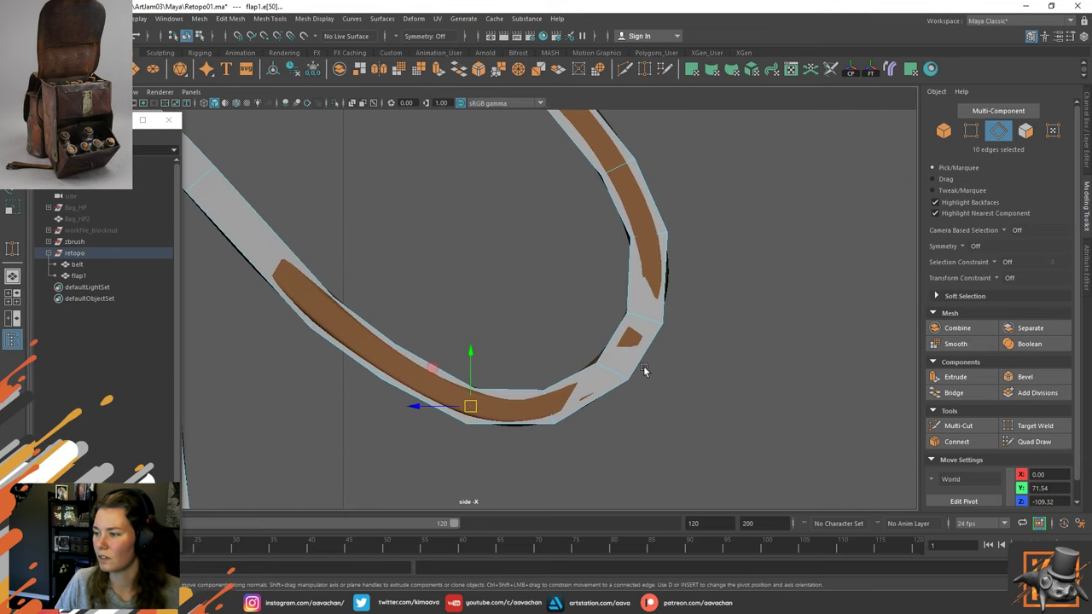
{"action": "double_click", "coordinate": [611, 374]}
{"action": "key", "text": "e"}
{"action": "left_click_drag", "start_coordinate": [585, 336], "coordinate": [589, 324]}
{"action": "key", "text": "w"}
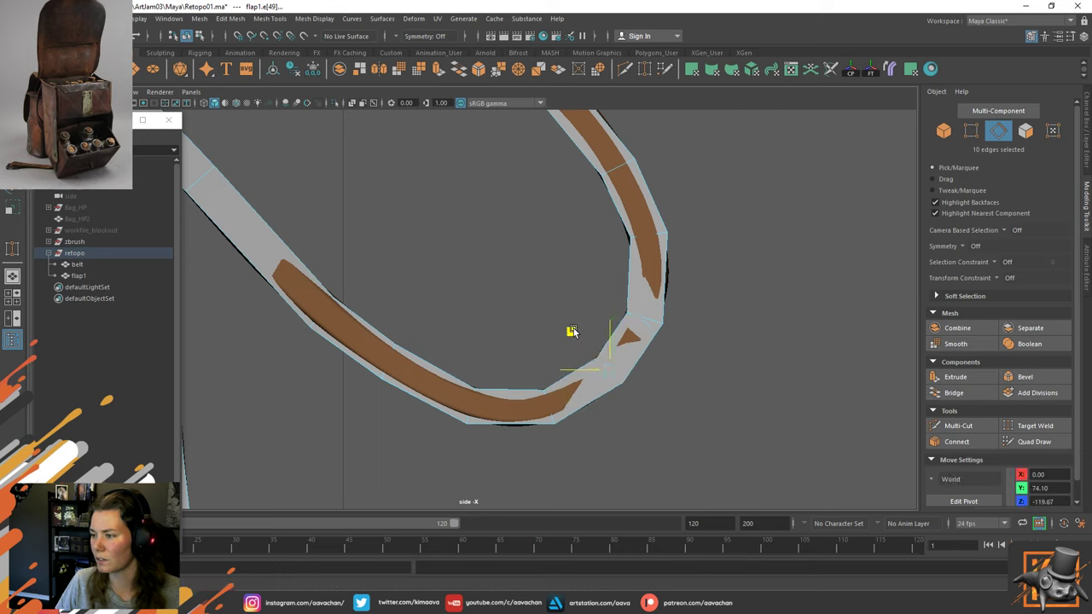
{"action": "key", "text": "F8"}
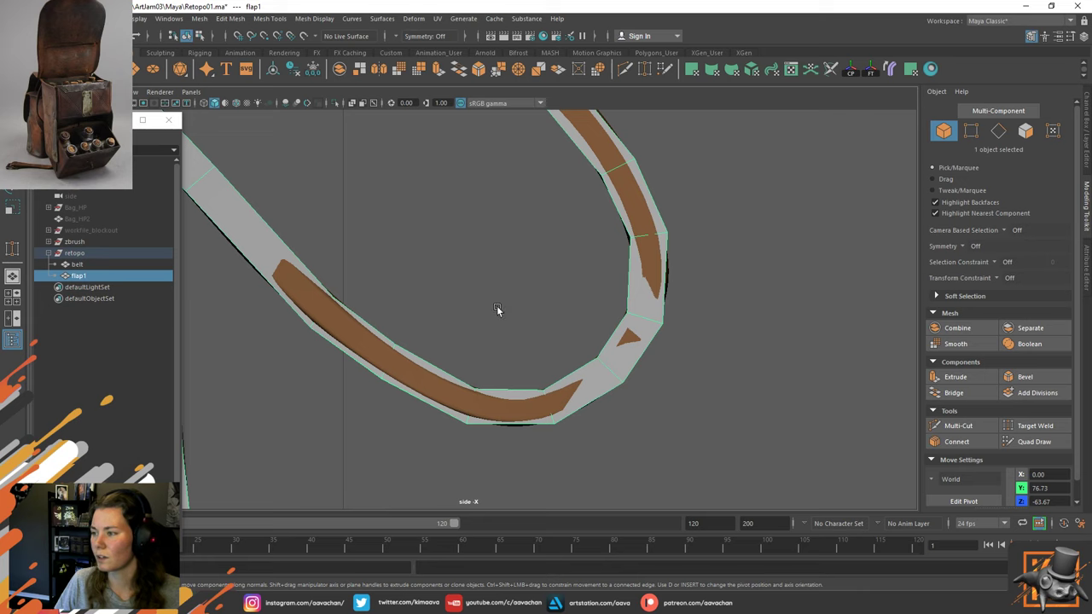
Insert an edge loop across the outer end of the fold, just above its lower corner, and move its vertices slightly down.
{"action": "right_click_drag", "start_coordinate": [498, 312], "coordinate": [427, 319], "text": "shift"}
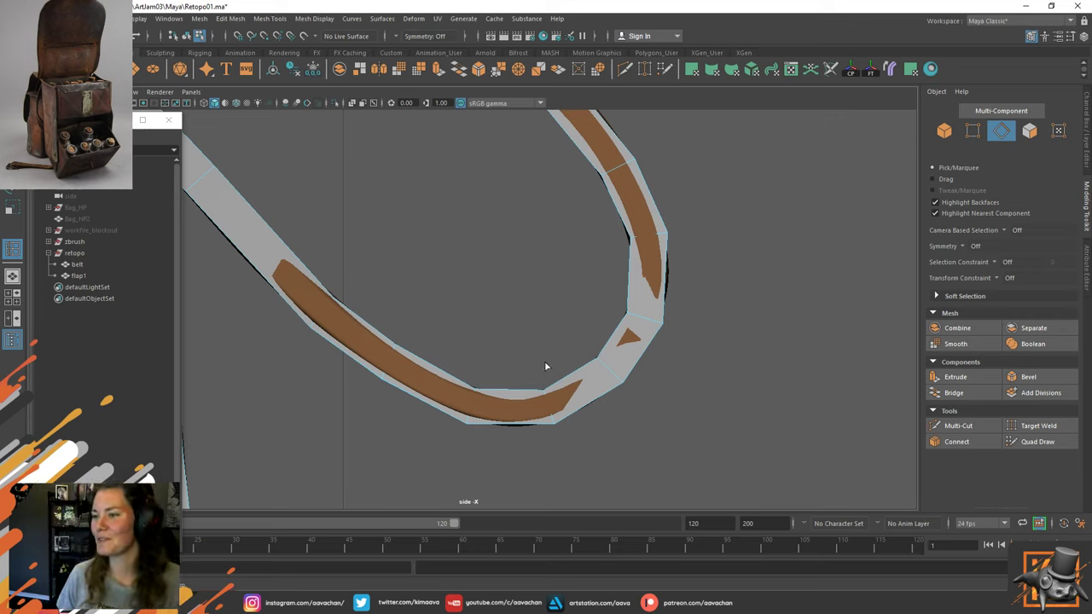
{"action": "middle_click_drag", "start_coordinate": [528, 298], "coordinate": [467, 295], "text": "alt"}
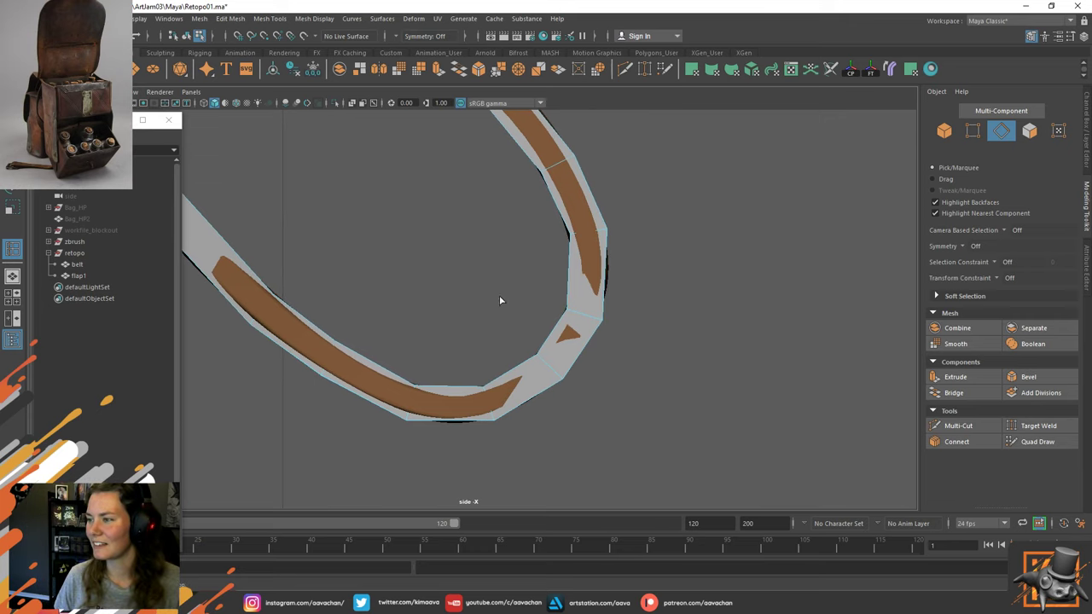
{"action": "left_click", "coordinate": [604, 279]}
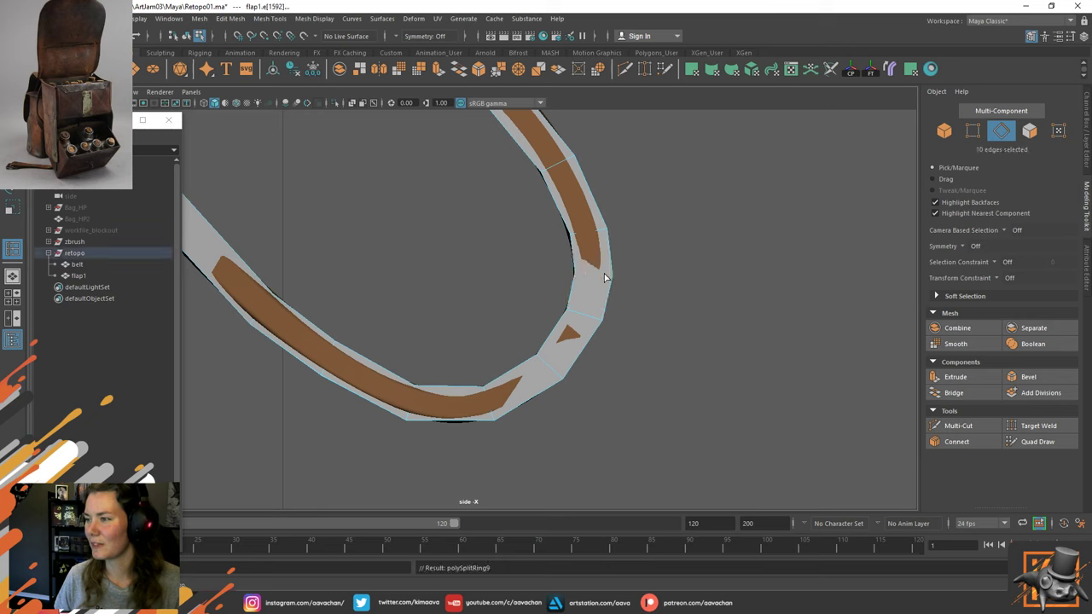
{"action": "key", "text": "w"}
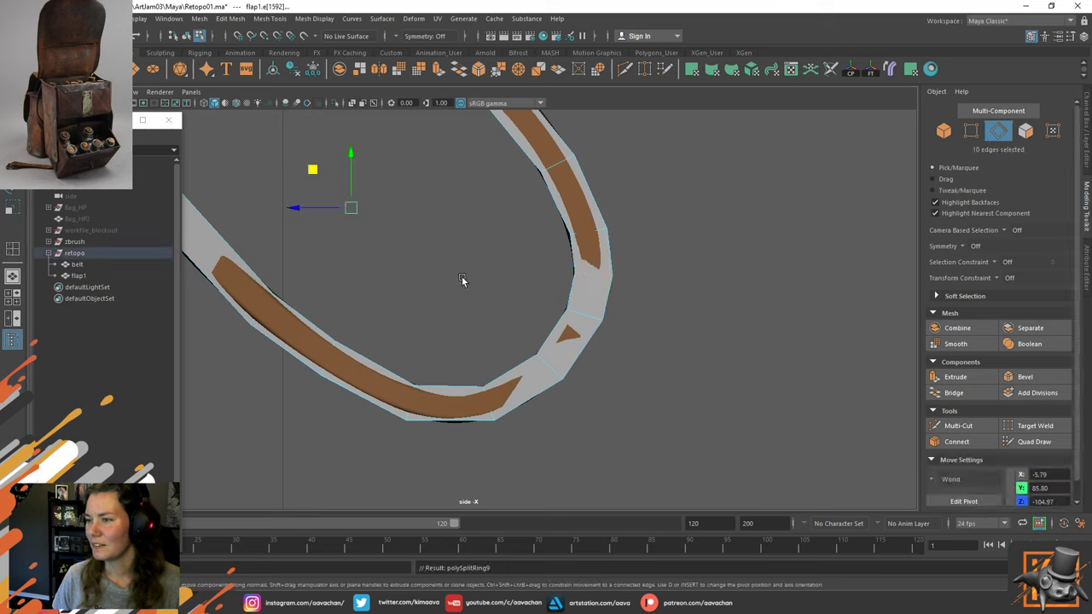
{"action": "right_click_drag", "start_coordinate": [461, 278], "coordinate": [395, 281]}
{"action": "left_click_drag", "start_coordinate": [489, 268], "coordinate": [653, 289]}
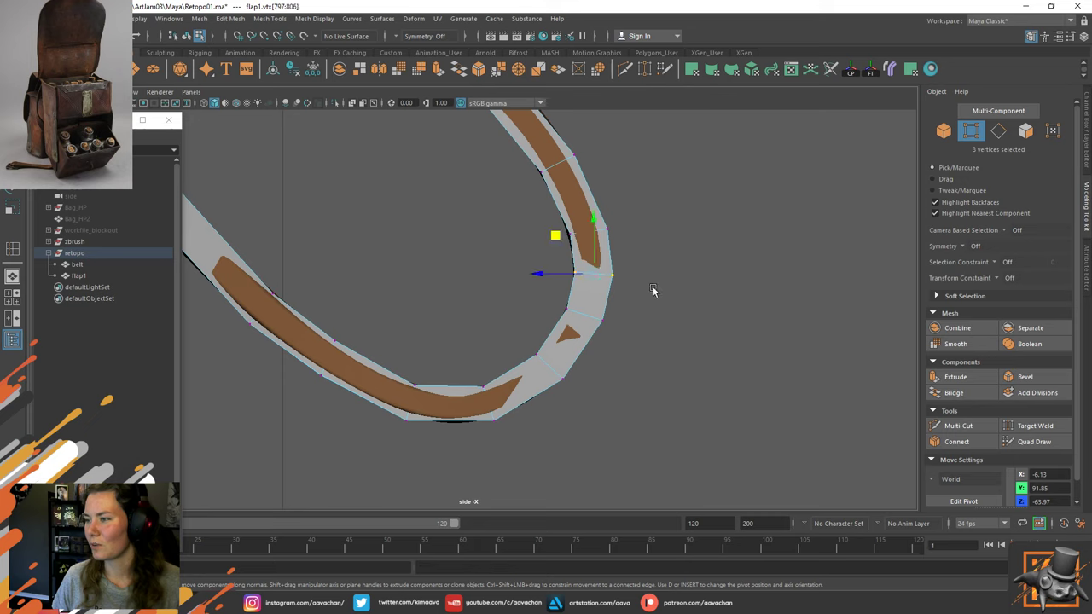
{"action": "left_click_drag", "start_coordinate": [554, 233], "coordinate": [556, 238]}
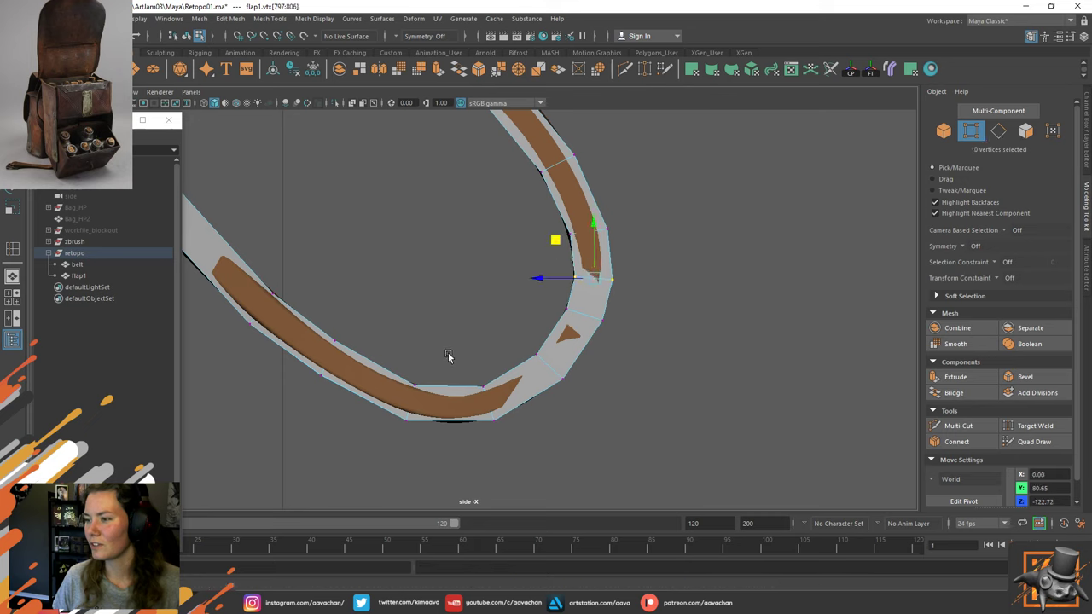
Move the two vertex rows at the underside of the fold along the curve and rotate the one nearer the corner.
{"action": "mouse_move", "coordinate": [448, 352]}
{"action": "left_mouse_down"}
{"action": "mouse_move", "coordinate": [509, 429]}
{"action": "mouse_move", "coordinate": [452, 366]}
{"action": "mouse_move", "coordinate": [438, 371]}
{"action": "left_mouse_up"}
{"action": "left_click_drag", "start_coordinate": [521, 336], "coordinate": [602, 389]}
{"action": "middle_click_drag", "start_coordinate": [523, 335], "coordinate": [495, 343]}
{"action": "key", "text": "e"}
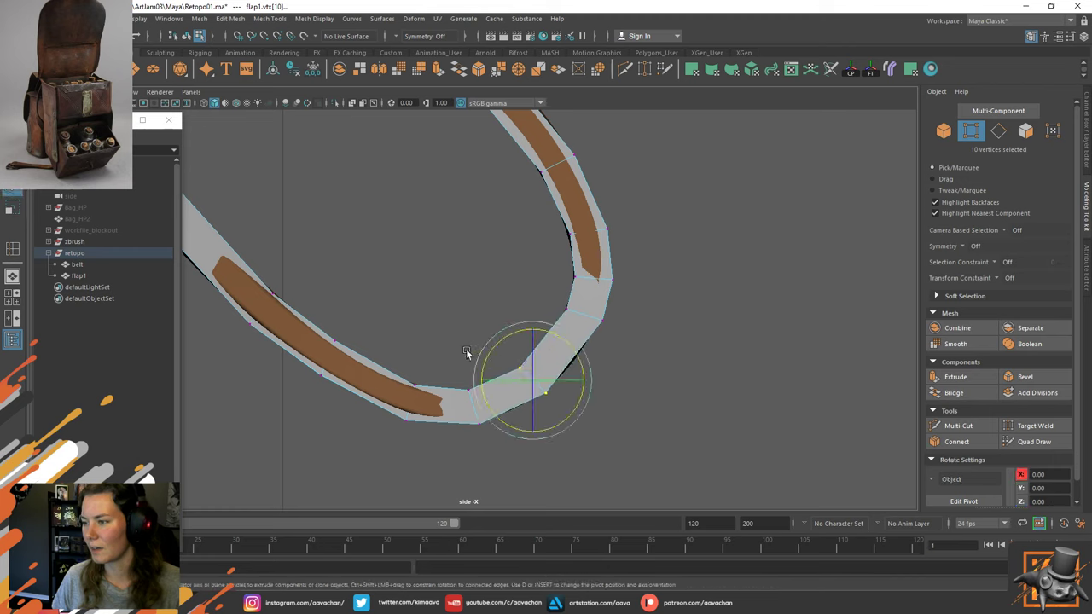
{"action": "left_click_drag", "start_coordinate": [495, 344], "coordinate": [498, 343]}
Move the vertex row below the newly inserted loop down toward the corner and rotate it across the strip.
{"action": "key", "text": "w"}
{"action": "mouse_move", "coordinate": [531, 294]}
{"action": "left_mouse_down"}
{"action": "mouse_move", "coordinate": [611, 333]}
{"action": "mouse_move", "coordinate": [544, 285]}
{"action": "left_mouse_up"}
{"action": "middle_click_drag", "start_coordinate": [546, 286], "coordinate": [529, 305]}
{"action": "key", "text": "e"}
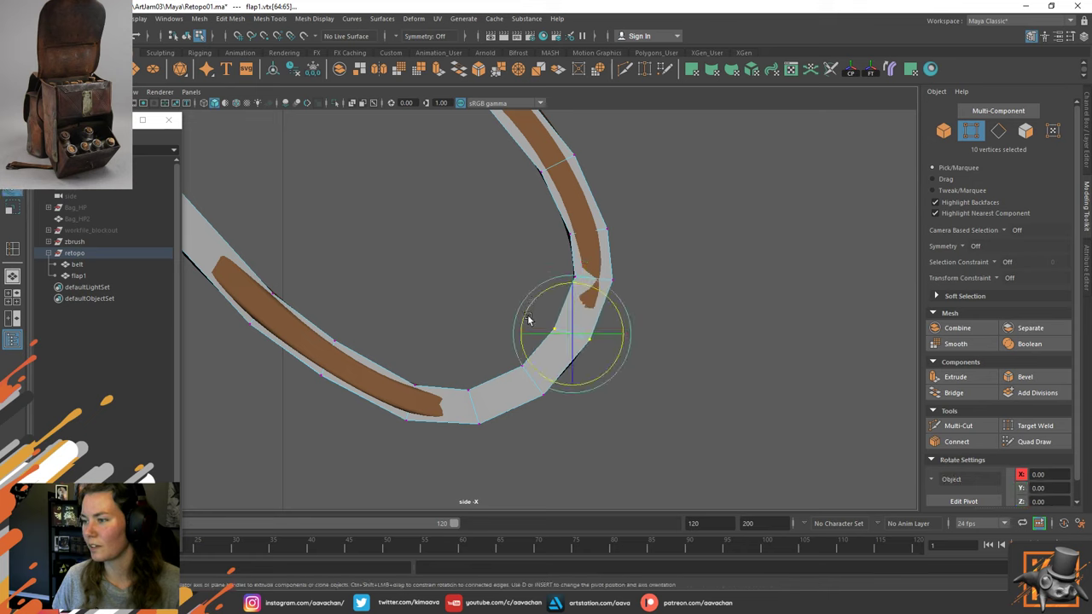
{"action": "key", "text": "w"}
Reposition the inserted vertex row and the row directly above it to match the high-poly curve at the fold's outer end.
{"action": "left_click_drag", "start_coordinate": [532, 289], "coordinate": [584, 260]}
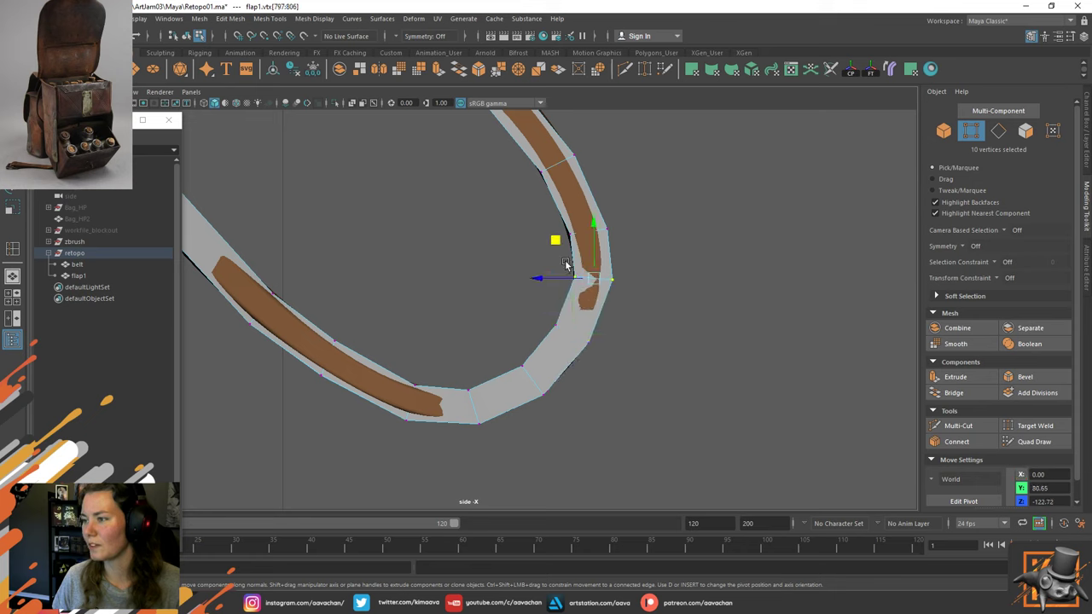
{"action": "middle_click_drag", "start_coordinate": [553, 245], "coordinate": [551, 252]}
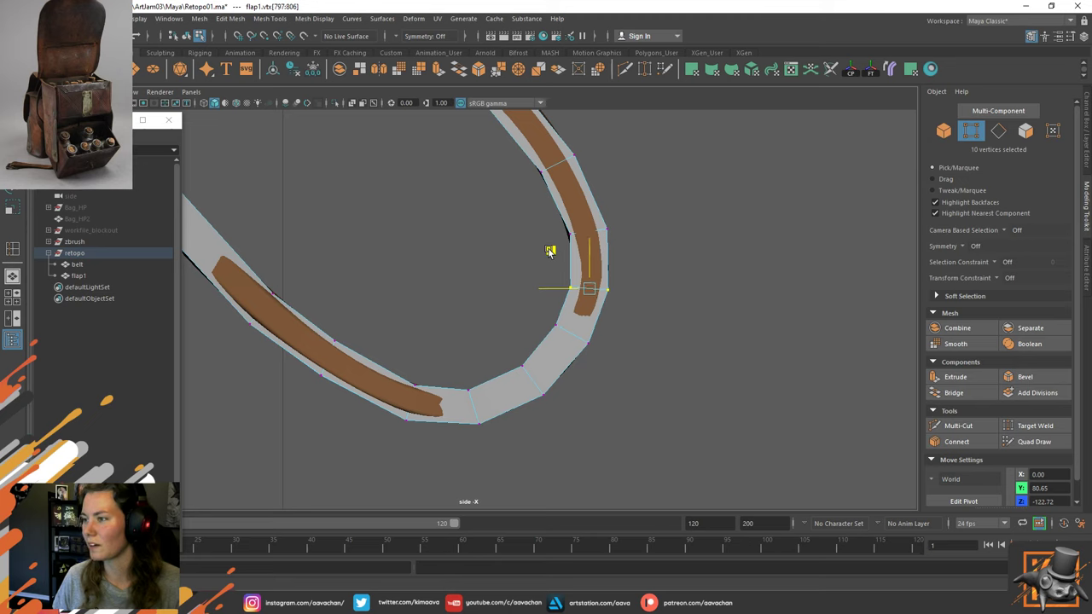
{"action": "left_click_drag", "start_coordinate": [509, 202], "coordinate": [658, 254]}
{"action": "left_click_drag", "start_coordinate": [551, 194], "coordinate": [548, 189]}
{"action": "left_click_drag", "start_coordinate": [551, 256], "coordinate": [638, 317]}
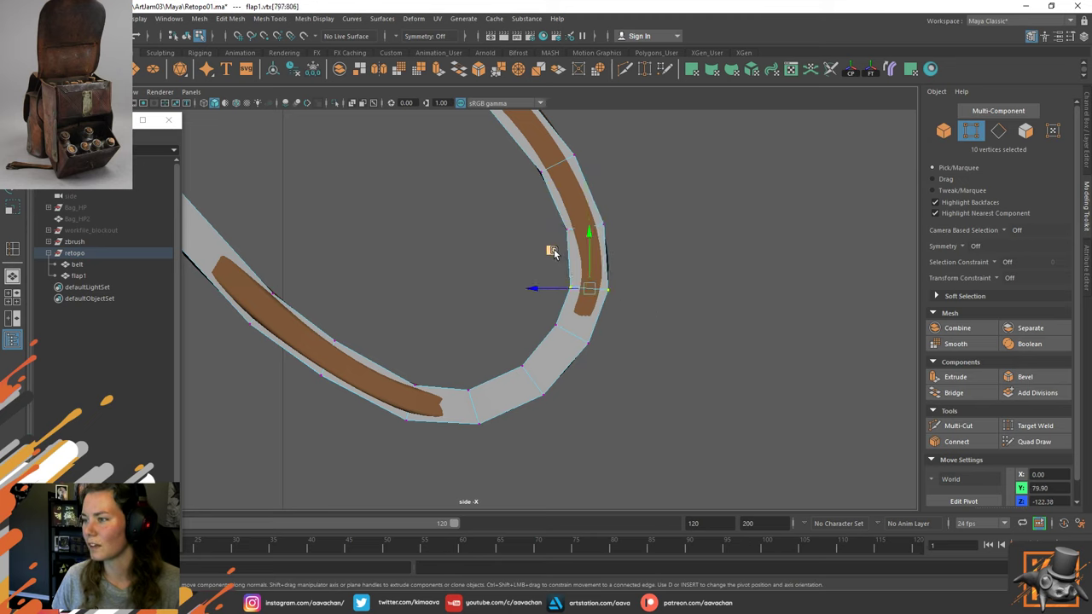
{"action": "middle_click_drag", "start_coordinate": [553, 252], "coordinate": [555, 246]}
{"action": "left_click", "coordinate": [473, 316]}
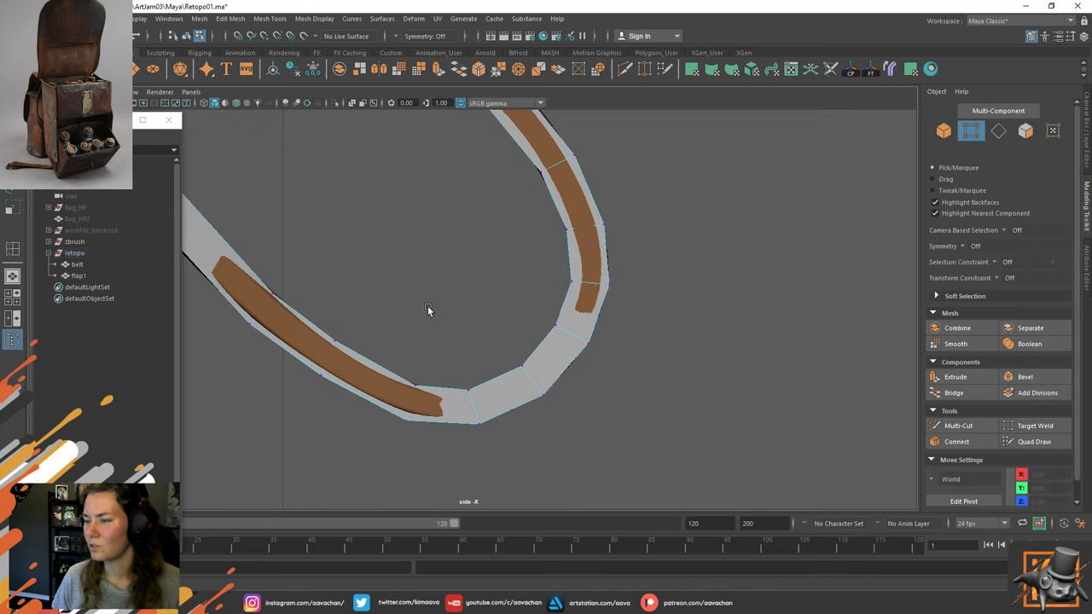
Move the vertex row where the sloping lower strip meets the fold's underside up and back along the slope.
{"action": "left_click_drag", "start_coordinate": [380, 367], "coordinate": [426, 431]}
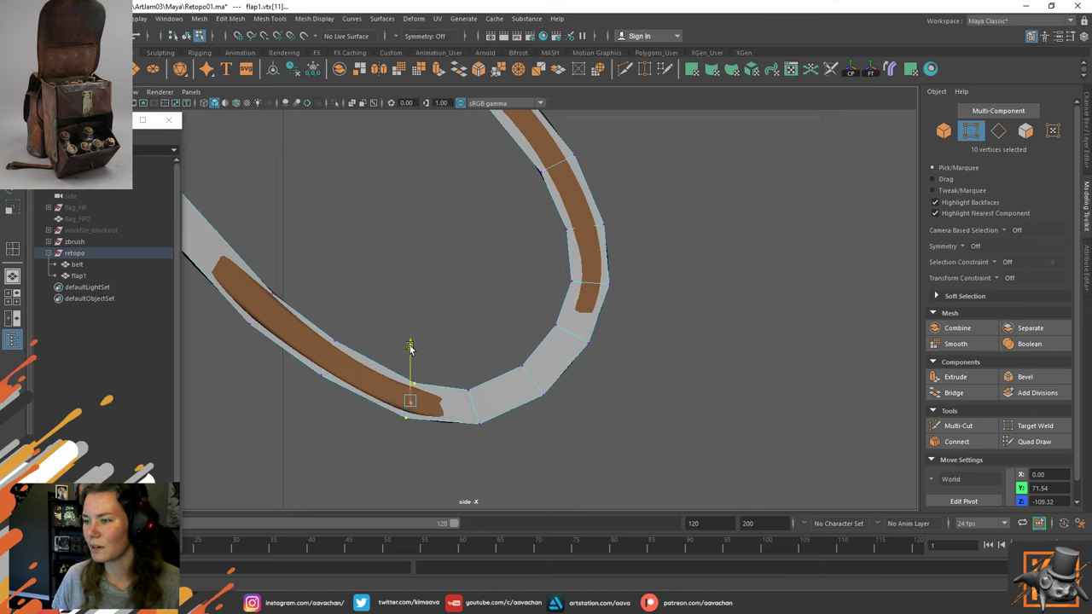
{"action": "key", "text": "F8"}
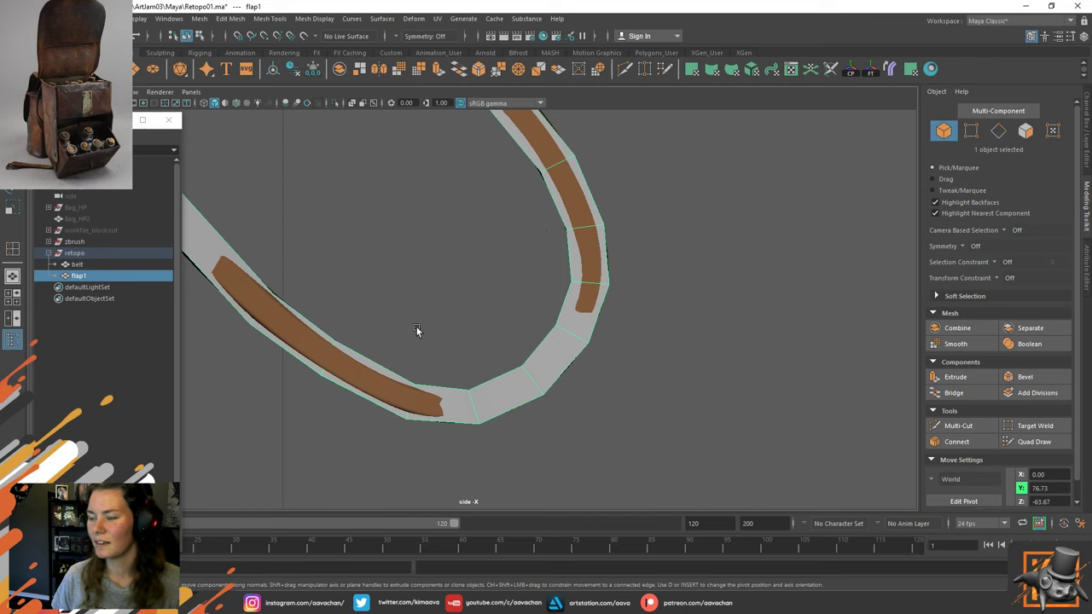
{"action": "key", "text": "F8"}
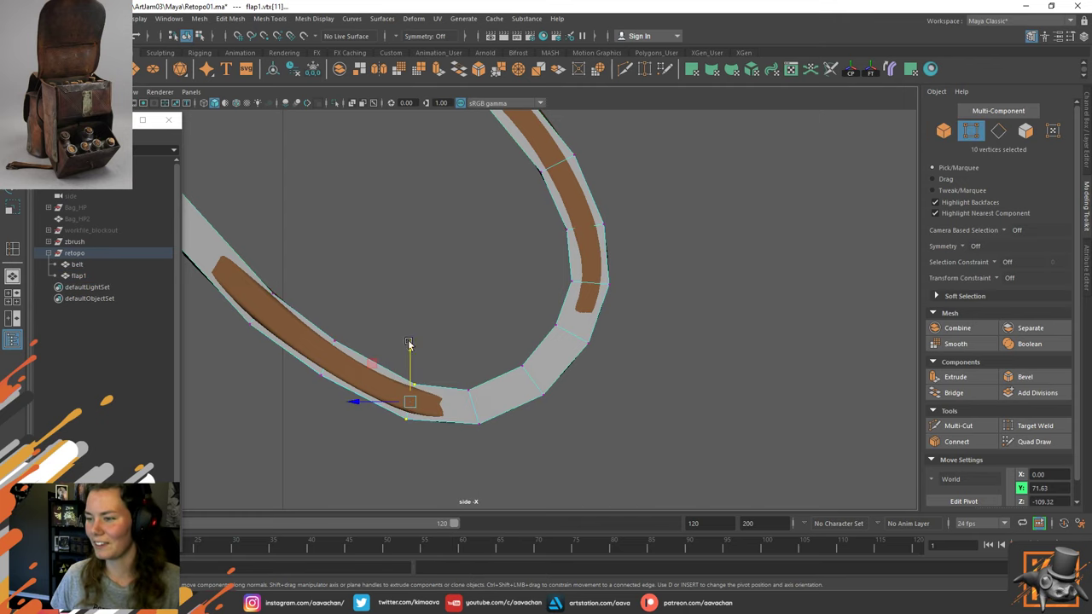
{"action": "left_click_drag", "start_coordinate": [372, 364], "coordinate": [346, 353]}
Insert an edge loop at the start of the fold's underside and shift the neighbouring vertex row toward the corner.
{"action": "right_click_drag", "start_coordinate": [440, 319], "coordinate": [389, 337]}
{"action": "left_click", "coordinate": [431, 386]}
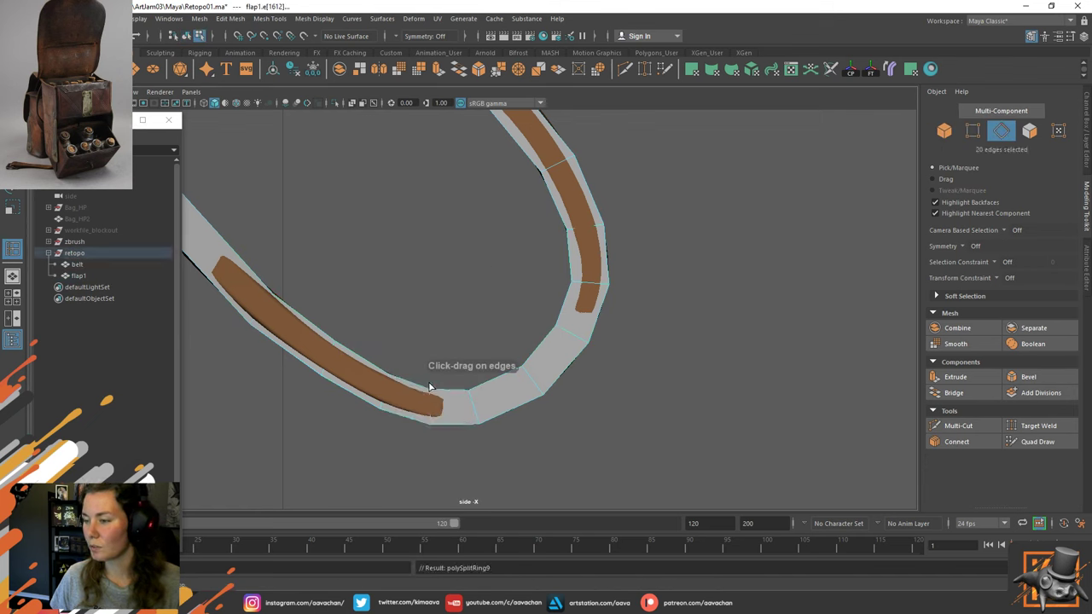
{"action": "key", "text": "w"}
{"action": "right_click_drag", "start_coordinate": [453, 290], "coordinate": [377, 296]}
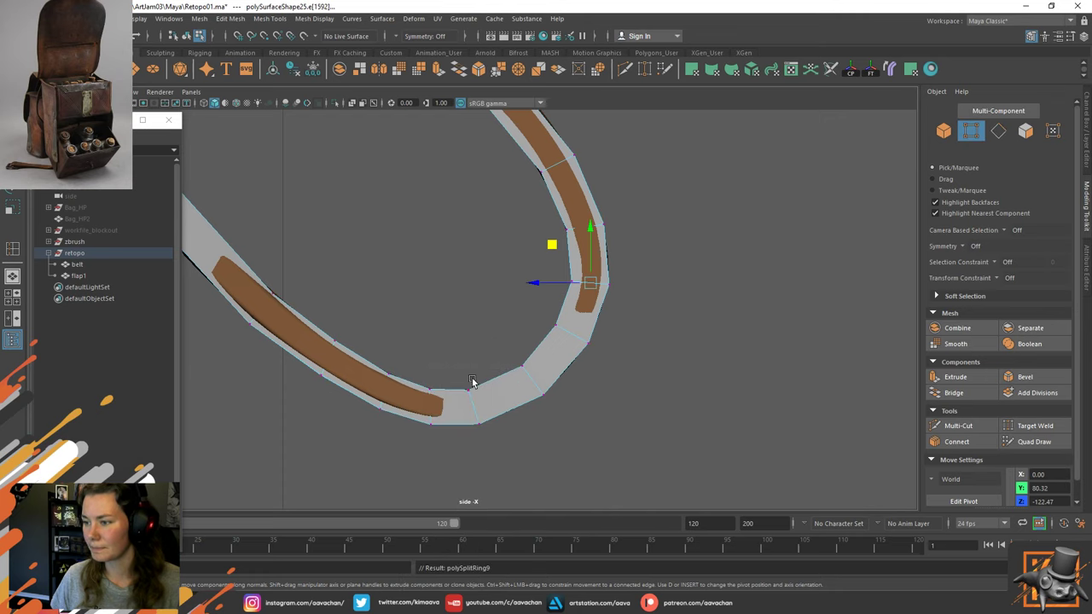
{"action": "left_click_drag", "start_coordinate": [449, 368], "coordinate": [502, 455]}
{"action": "left_click_drag", "start_coordinate": [438, 371], "coordinate": [448, 370]}
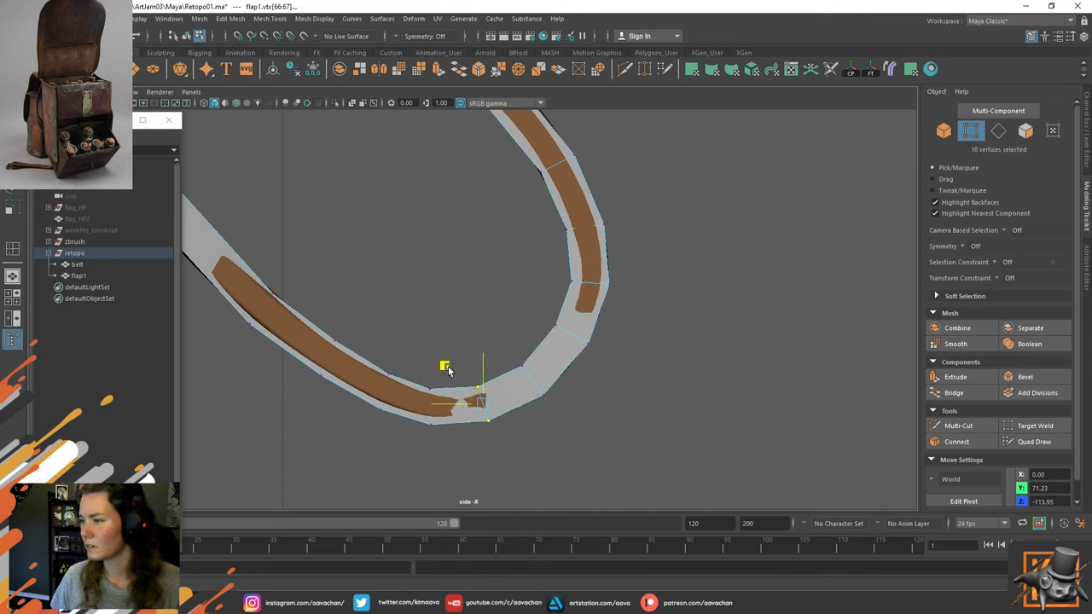
{"action": "right_click_drag", "start_coordinate": [455, 330], "coordinate": [590, 239]}
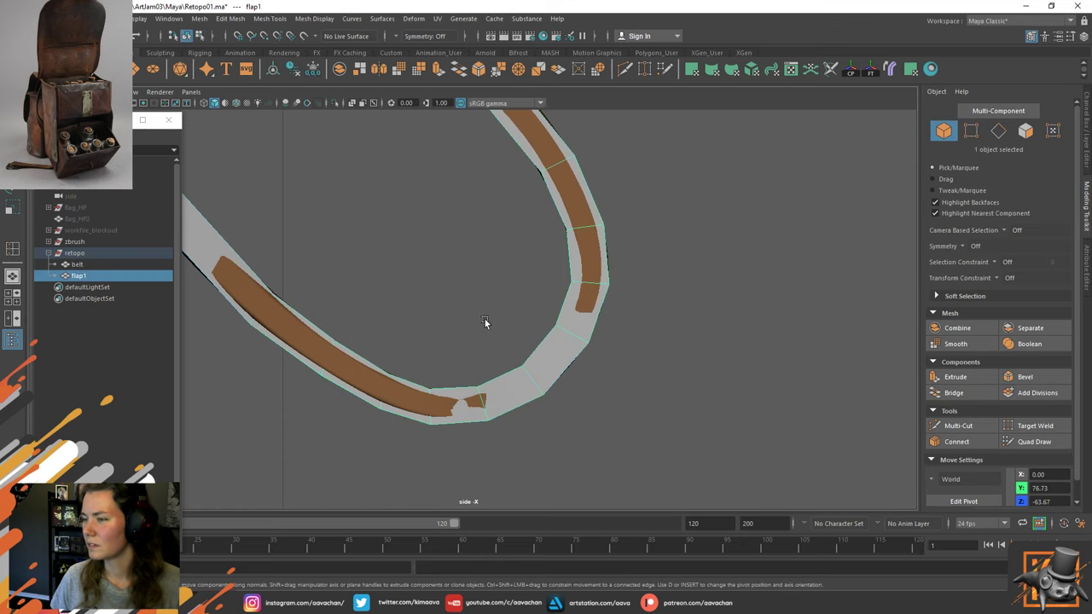
In the perspective view, scale the edge loop at the fold's lower corner slightly to fit the high-poly surface, and return to object mode.
{"action": "key", "text": "space"}
{"action": "left_click_drag", "start_coordinate": [483, 322], "coordinate": [578, 319]}
{"action": "scroll", "coordinate": [515, 279], "scroll_direction": "down", "scroll_amount": 3}
{"action": "right_click", "coordinate": [606, 280]}
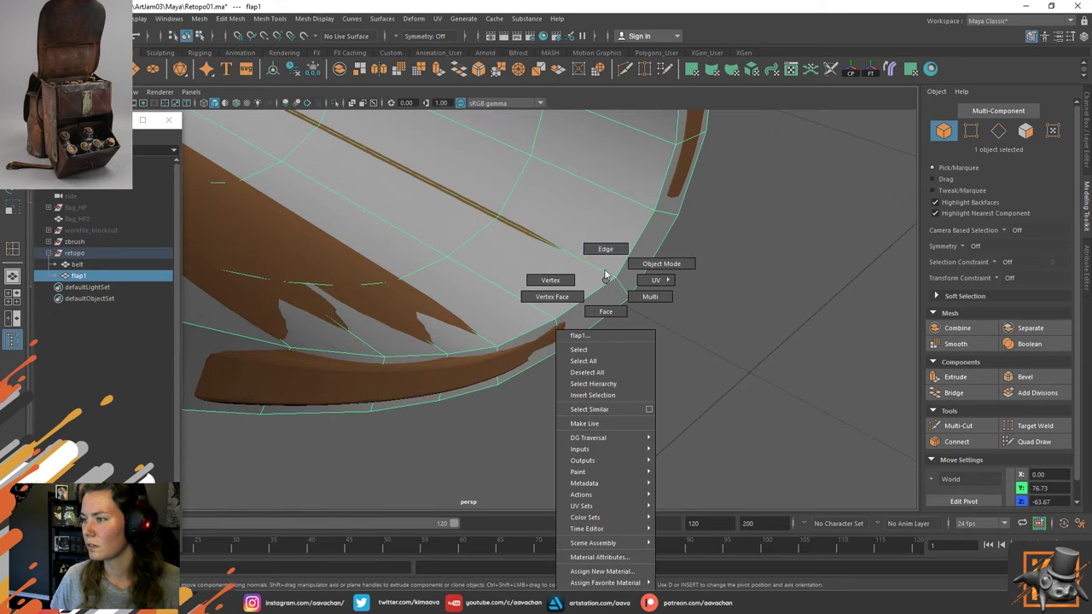
{"action": "right_click_drag", "start_coordinate": [606, 275], "coordinate": [606, 250]}
{"action": "double_click", "coordinate": [624, 285]}
{"action": "key", "text": "r"}
{"action": "left_click_drag", "start_coordinate": [363, 152], "coordinate": [364, 152]}
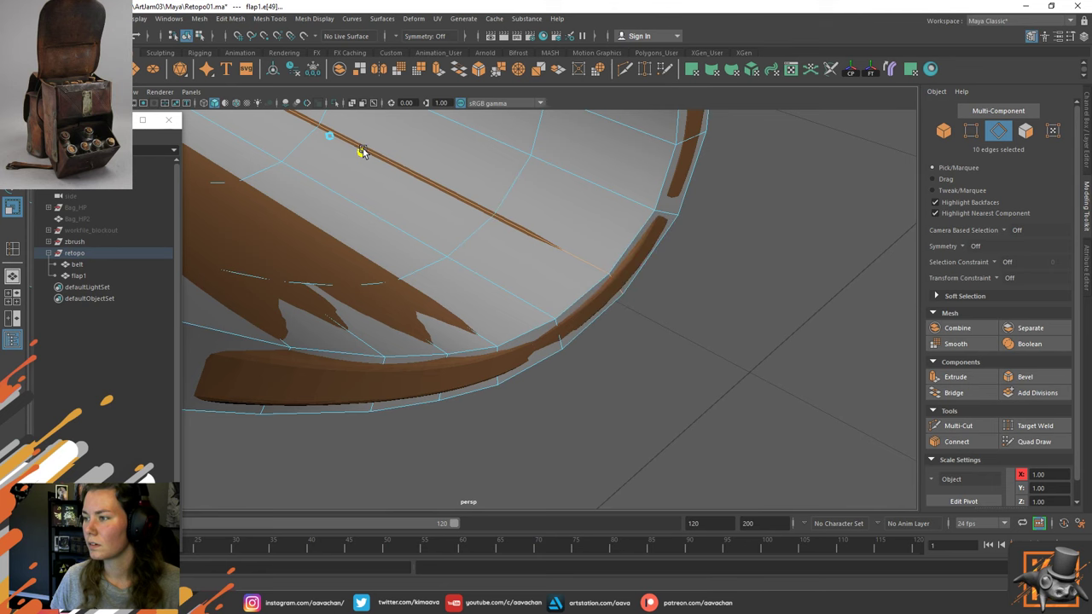
{"action": "key", "text": "F8"}
{"action": "key", "text": "w"}
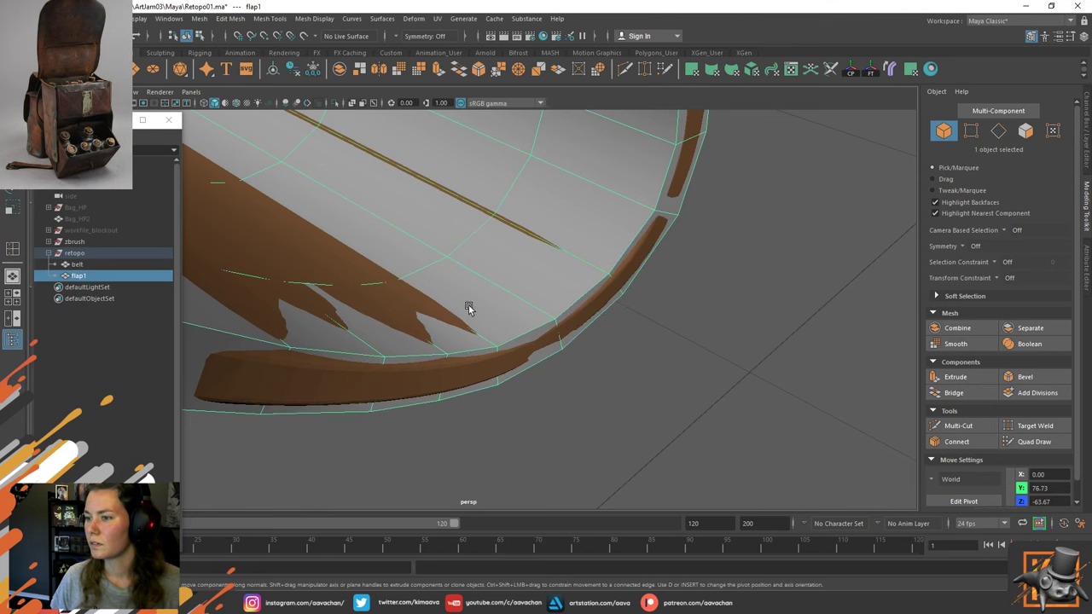
{"action": "left_click_drag", "start_coordinate": [468, 308], "coordinate": [506, 341], "text": "alt"}
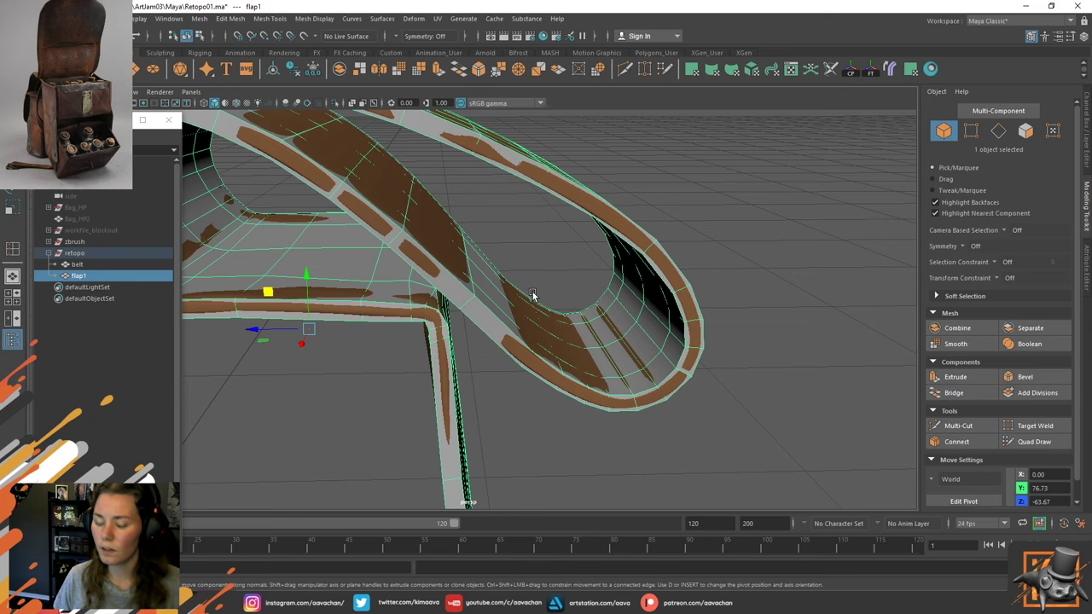
{"action": "left_click_drag", "start_coordinate": [636, 305], "coordinate": [513, 300], "text": "alt"}
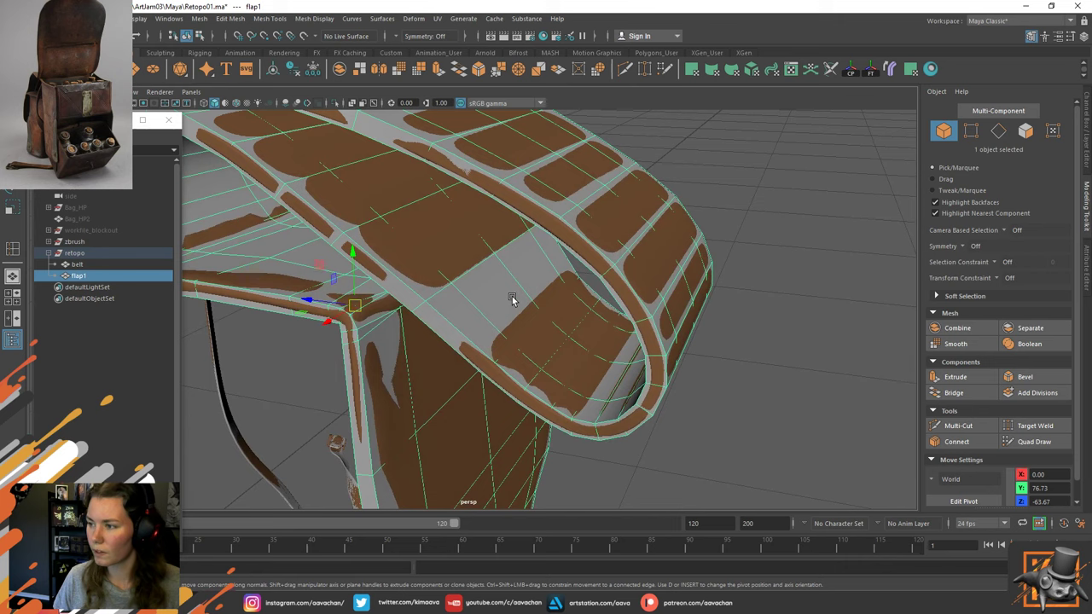
{"action": "left_click_drag", "start_coordinate": [426, 303], "coordinate": [487, 322], "text": "alt"}
{"action": "right_click_drag", "start_coordinate": [464, 281], "coordinate": [464, 256]}
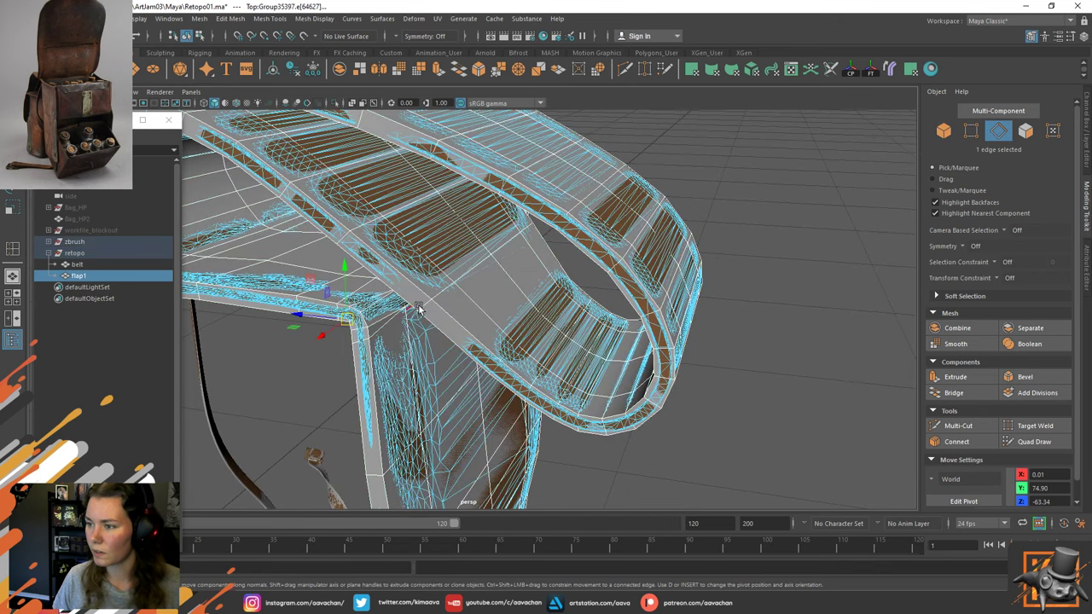
{"action": "right_click_drag", "start_coordinate": [474, 296], "coordinate": [542, 258]}
{"action": "left_click", "coordinate": [722, 215]}
{"action": "left_click", "coordinate": [462, 232]}
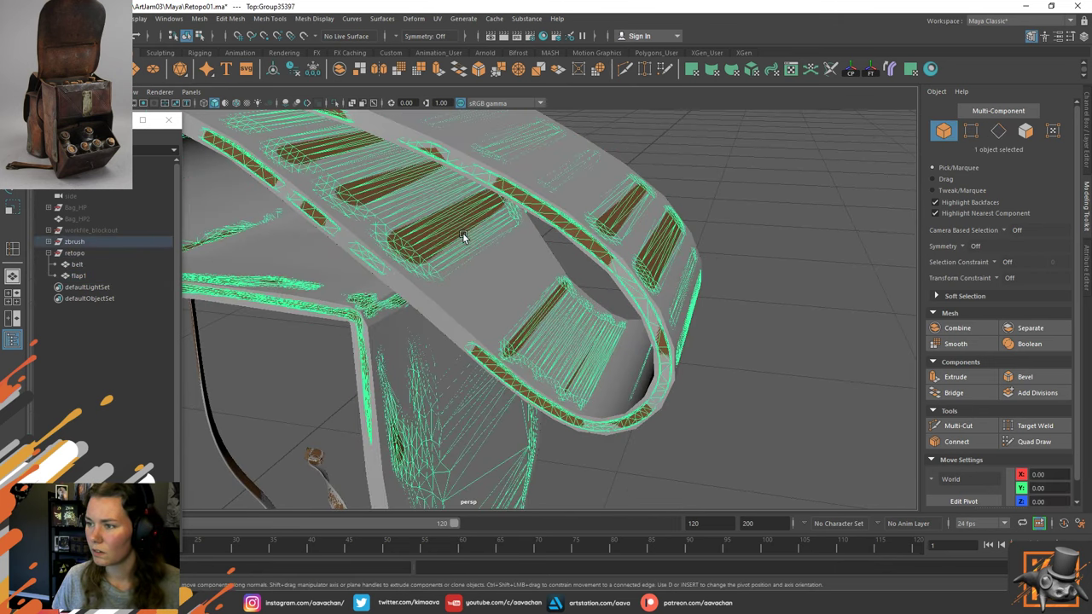
{"action": "left_click", "coordinate": [456, 317]}
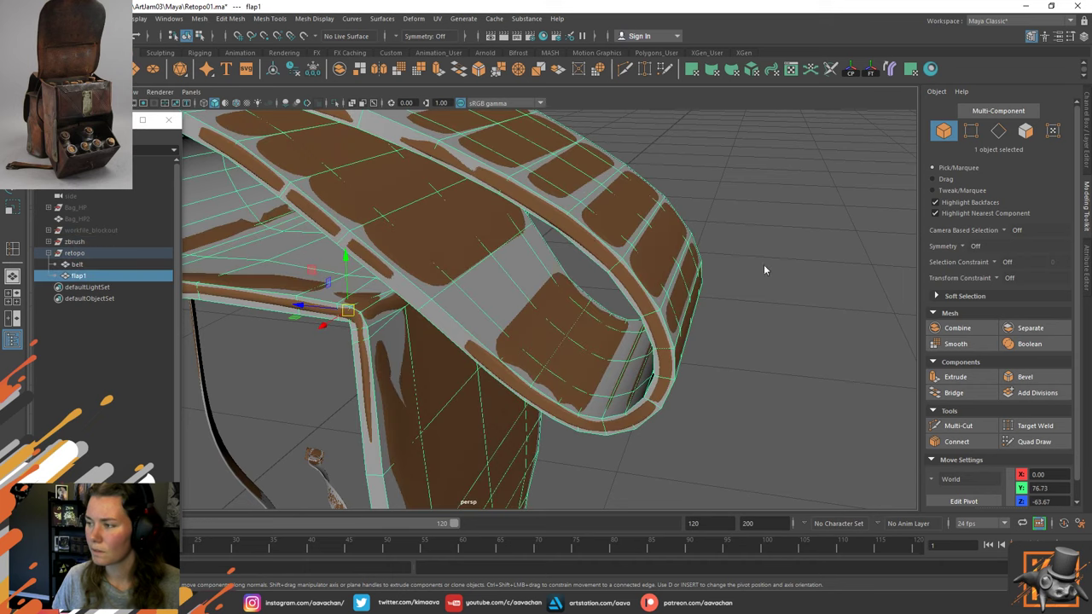
In edge mode, scale the crosswise edge loop running through the uncovered grey patch near the flap's tip along its width.
{"action": "right_click_drag", "start_coordinate": [763, 270], "coordinate": [760, 230]}
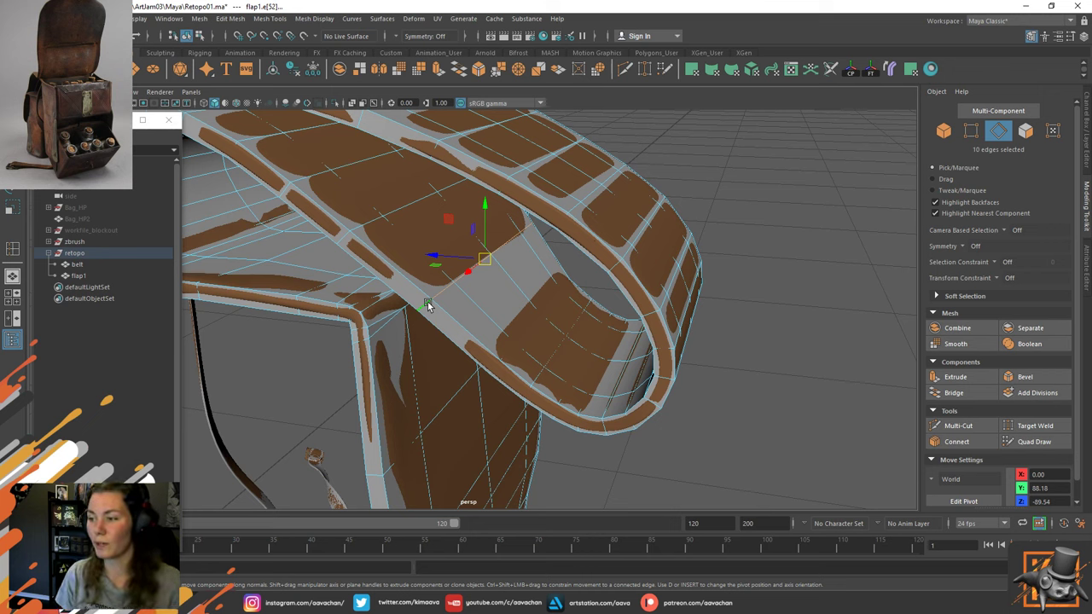
{"action": "left_click_drag", "start_coordinate": [504, 275], "coordinate": [381, 263], "text": "alt"}
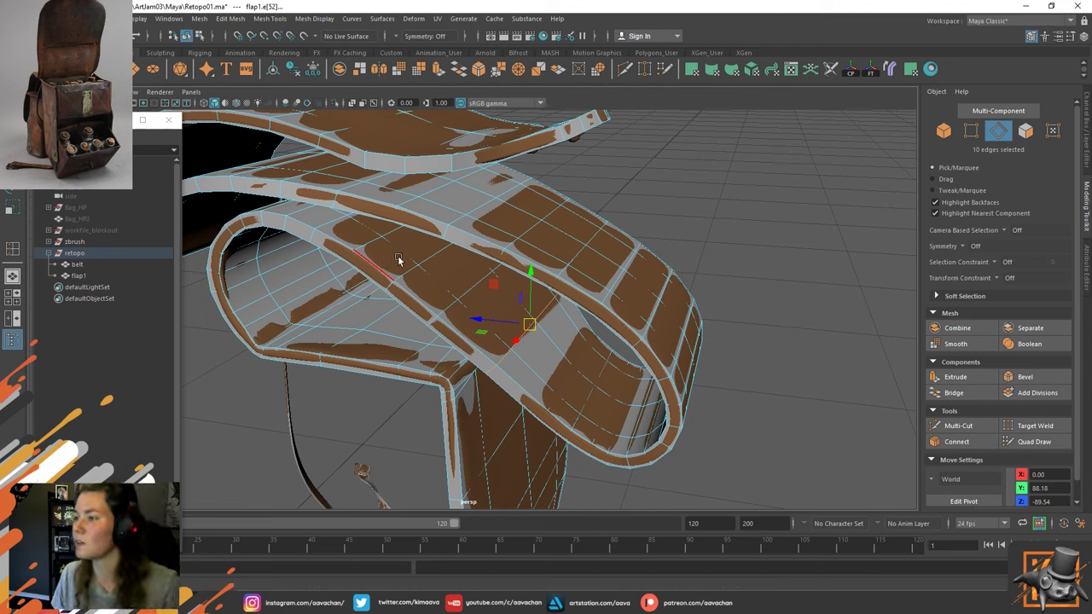
{"action": "left_click", "coordinate": [705, 208]}
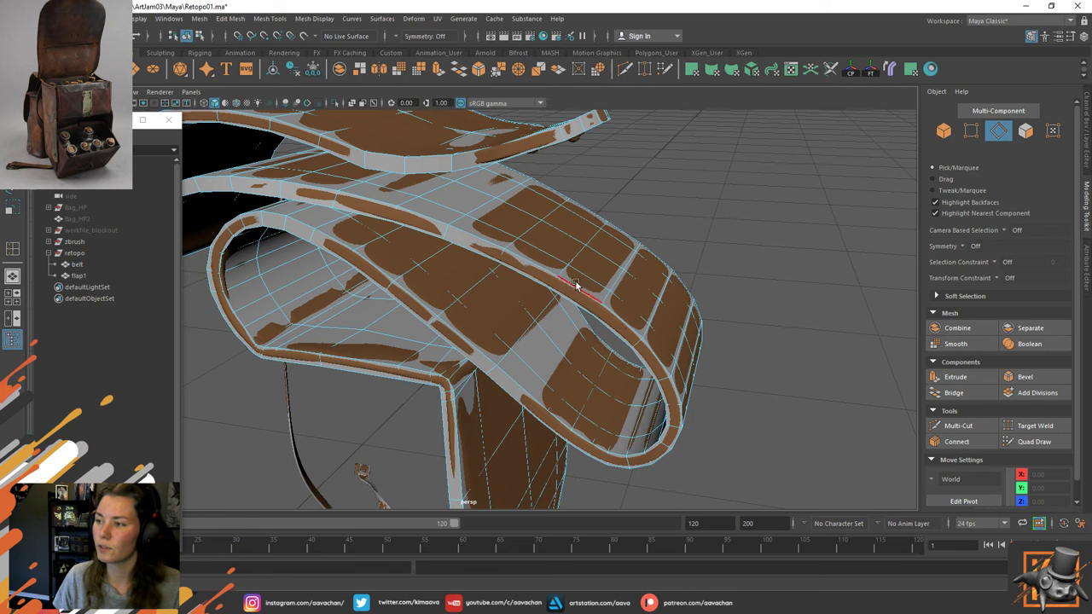
{"action": "left_click_drag", "start_coordinate": [454, 255], "coordinate": [429, 343], "text": "alt"}
{"action": "left_click_drag", "start_coordinate": [475, 244], "coordinate": [531, 284], "text": "alt"}
{"action": "double_click", "coordinate": [531, 284]}
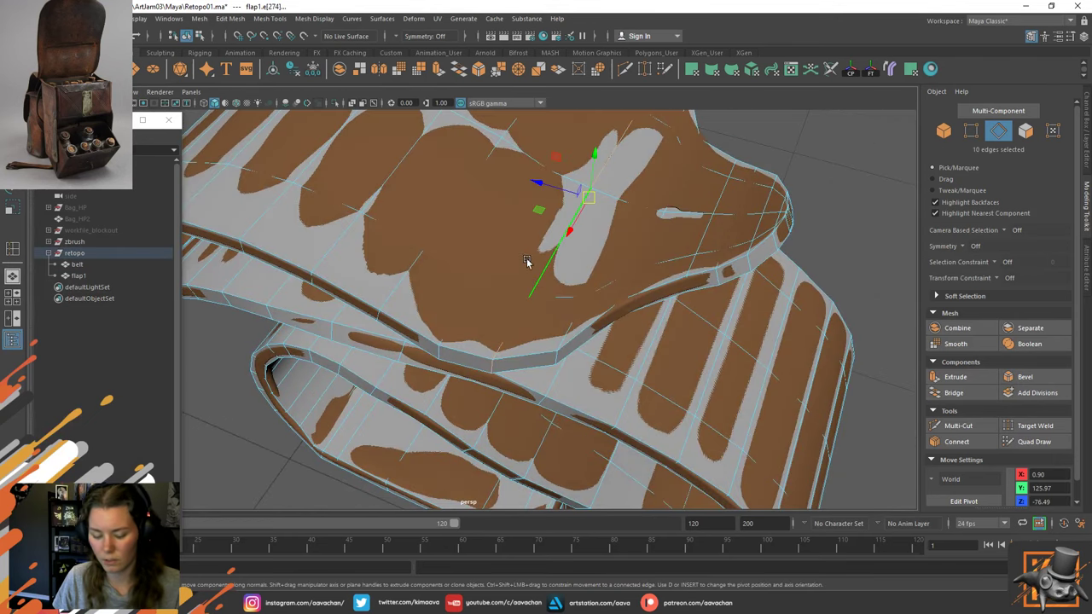
{"action": "key", "text": "r"}
{"action": "left_click_drag", "start_coordinate": [613, 227], "coordinate": [572, 257], "text": "alt"}
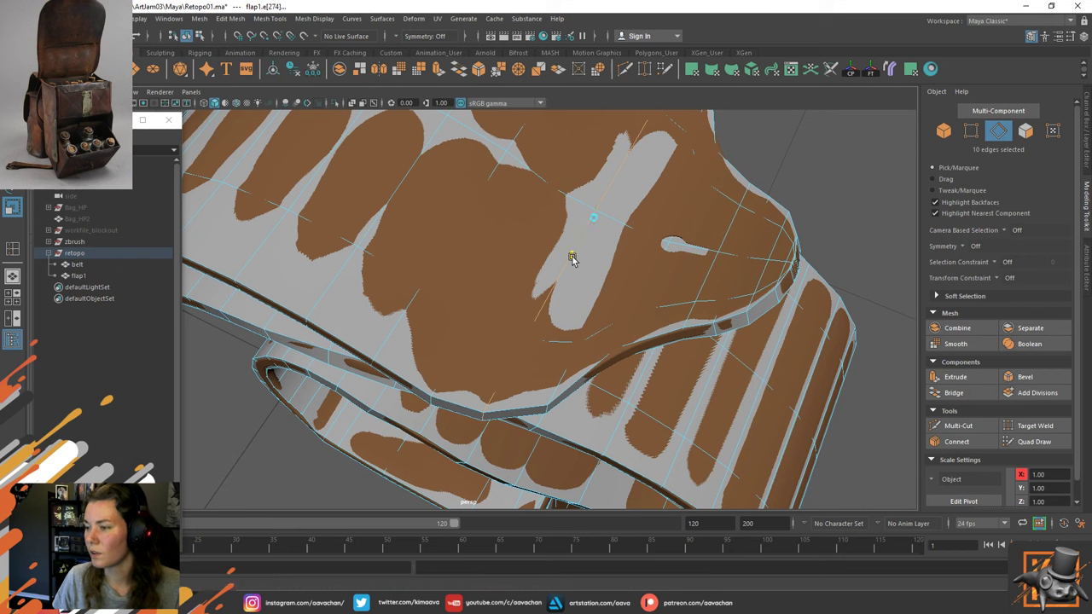
Scale the neighbouring crosswise edge loop, on the side away from the flap's tip, slightly along its width.
{"action": "key", "text": "r"}
{"action": "double_click", "coordinate": [467, 346]}
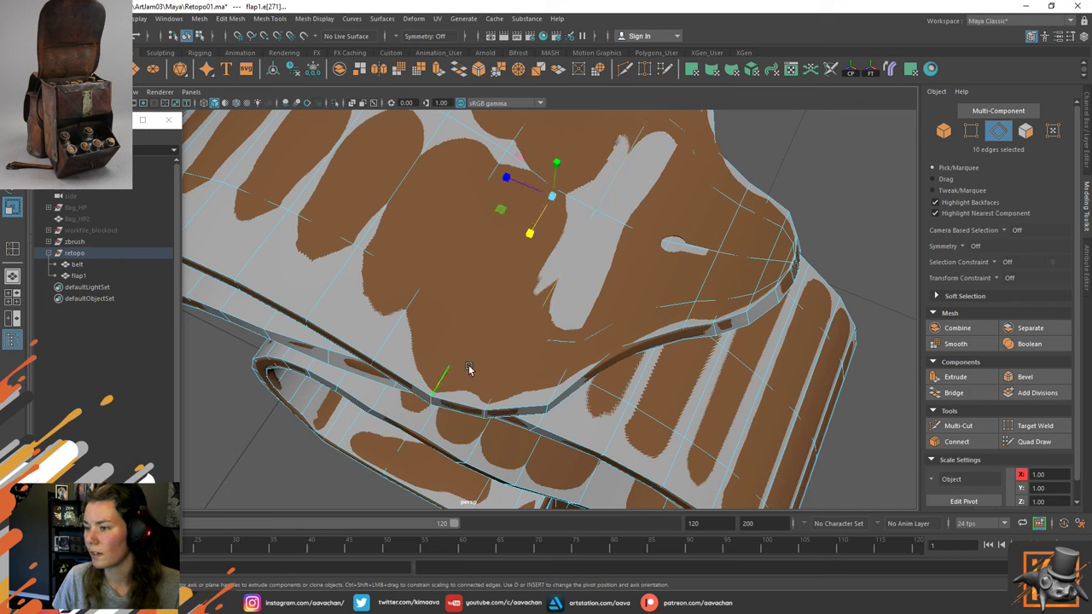
{"action": "left_click_drag", "start_coordinate": [528, 236], "coordinate": [530, 234]}
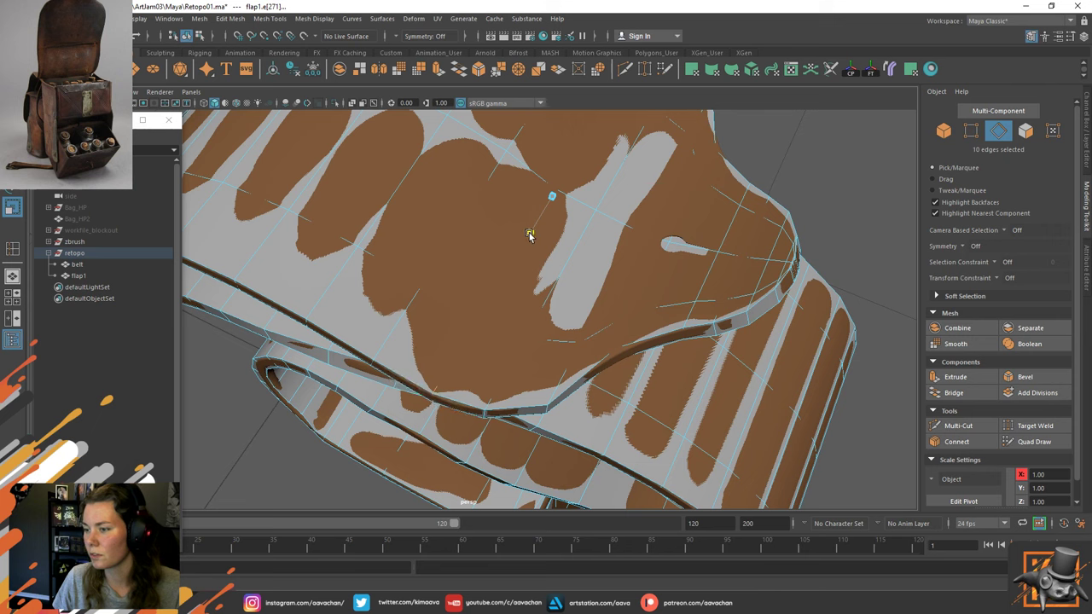
{"action": "left_click_drag", "start_coordinate": [528, 235], "coordinate": [529, 235]}
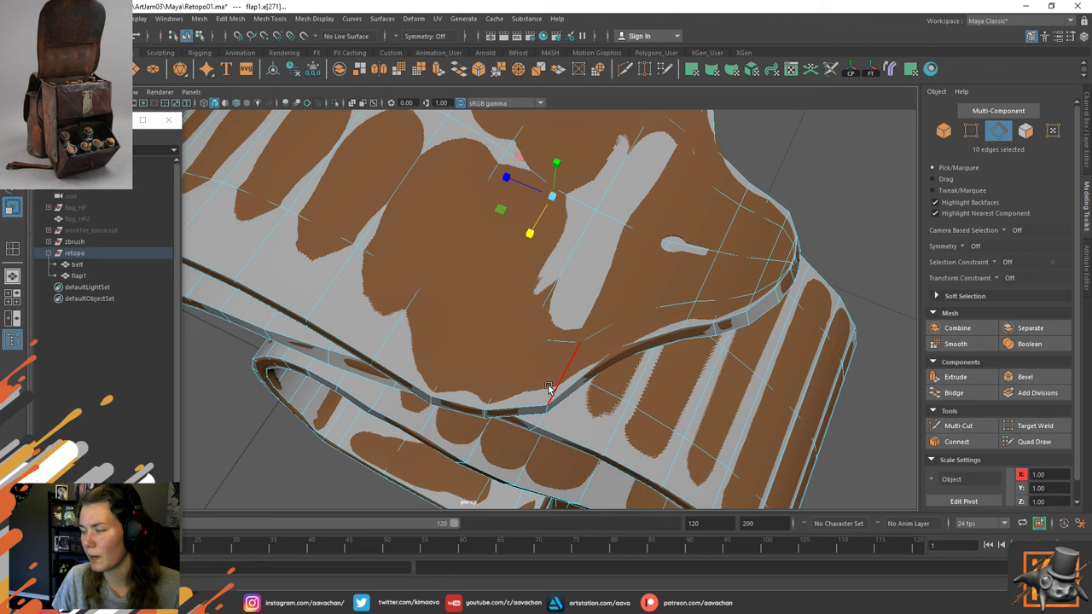
Insert two crosswise edge loops near the flap's tip, one through the uncovered grey patch and one closer to the tip.
{"action": "right_click_drag", "start_coordinate": [576, 254], "coordinate": [515, 298]}
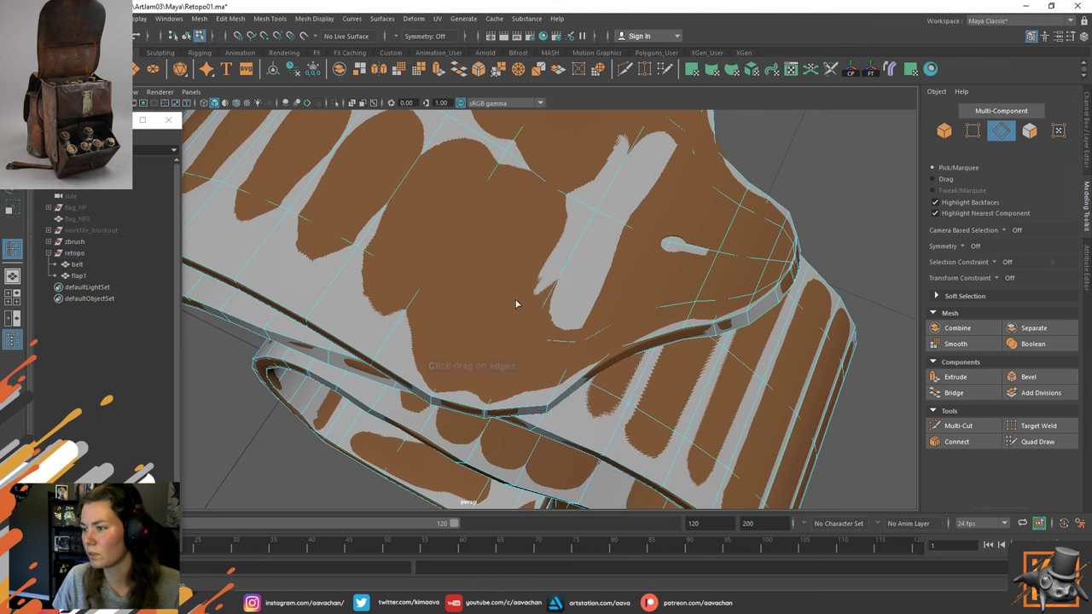
{"action": "left_click", "coordinate": [548, 343]}
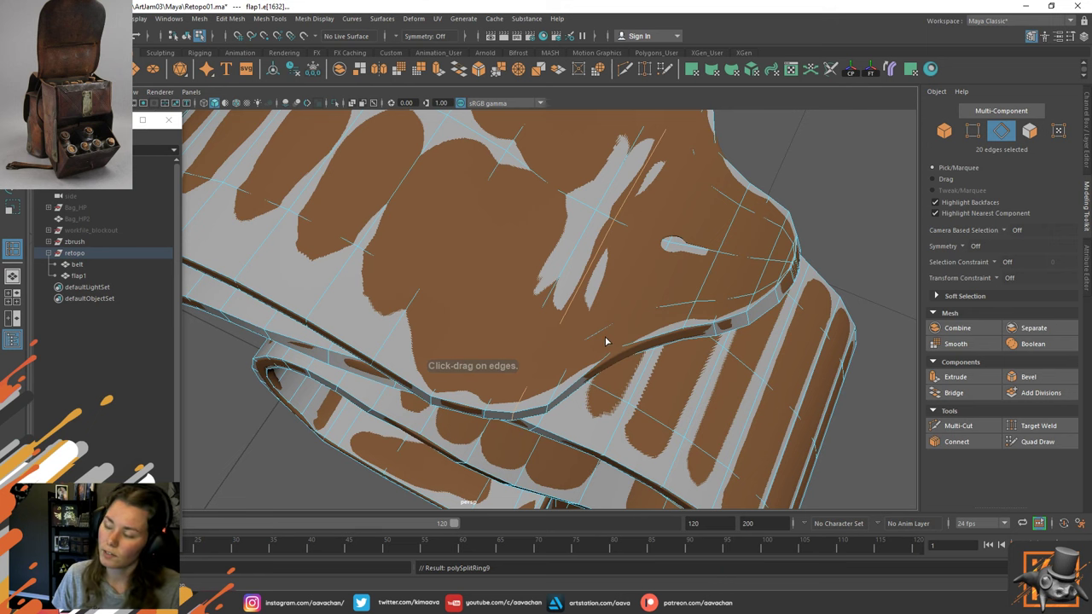
{"action": "middle_click_drag", "start_coordinate": [639, 316], "coordinate": [611, 331], "text": "alt"}
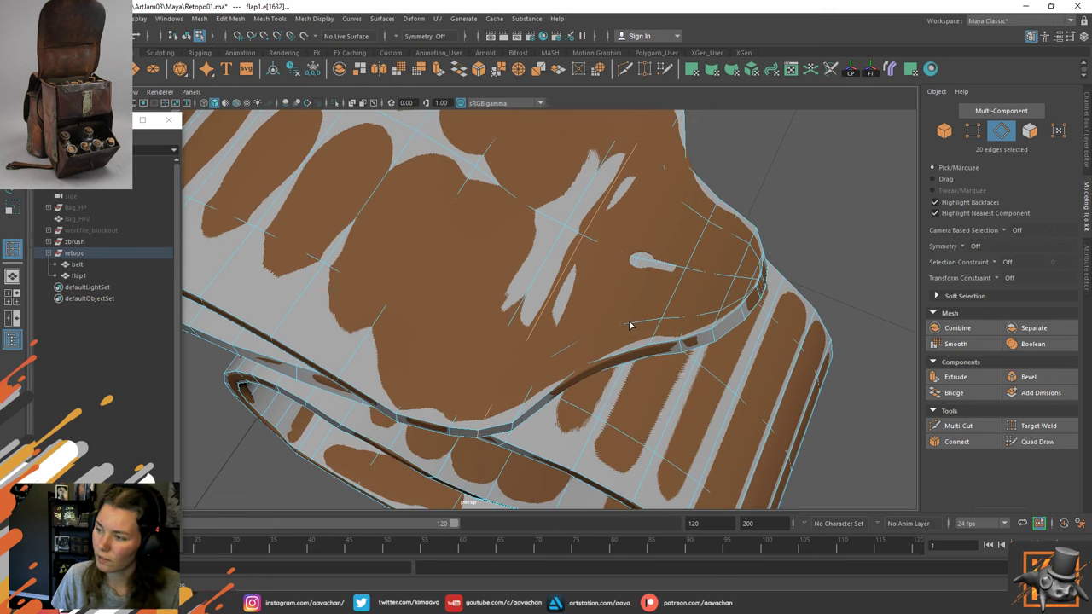
{"action": "left_click_drag", "start_coordinate": [574, 344], "coordinate": [517, 346]}
{"action": "key", "text": "ctrl+z"}
{"action": "key", "text": "w"}
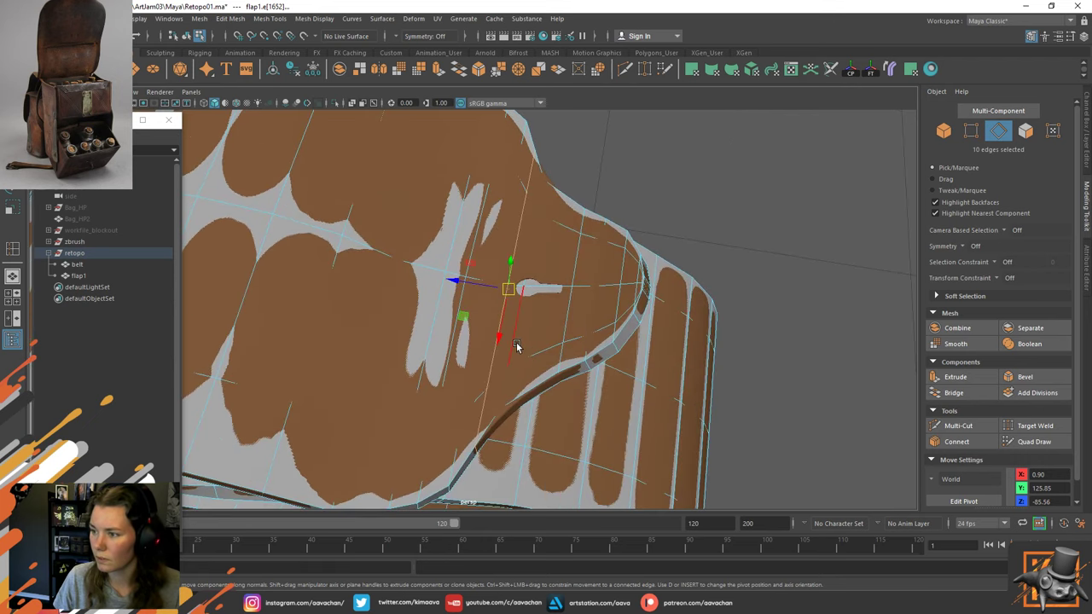
Scale the edge loop just tipward of the newly inserted one along the flap's width.
{"action": "key", "text": "r"}
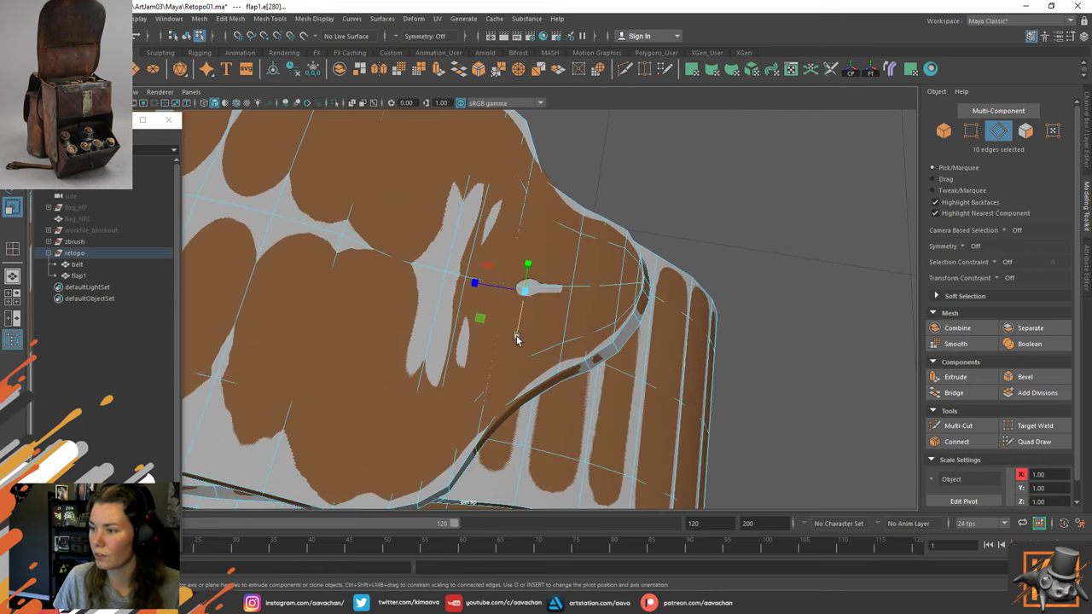
{"action": "key", "text": "w"}
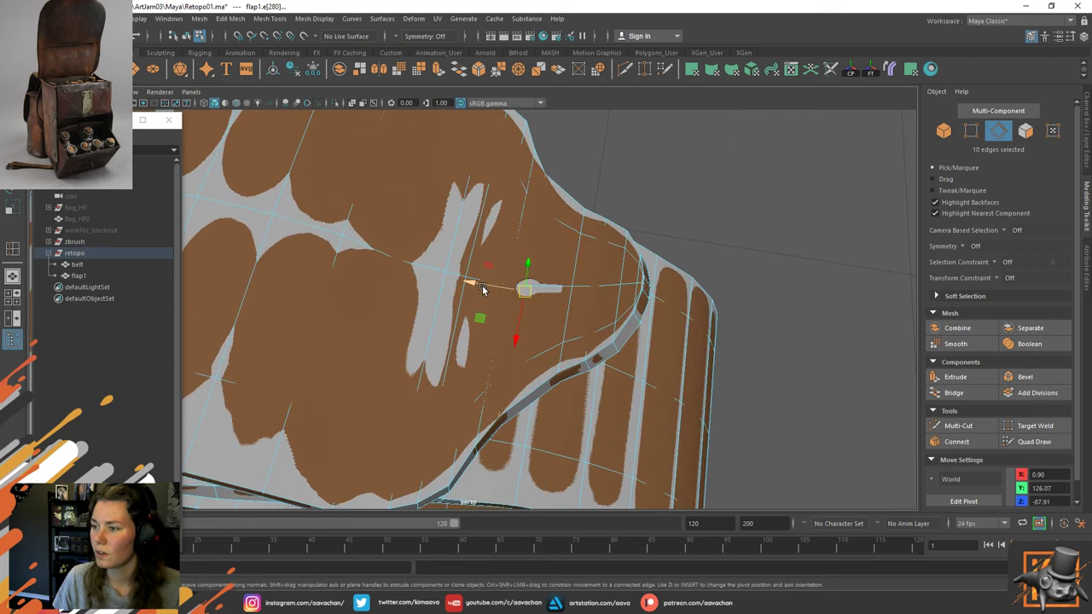
{"action": "left_click_drag", "start_coordinate": [546, 299], "coordinate": [576, 283], "text": "alt"}
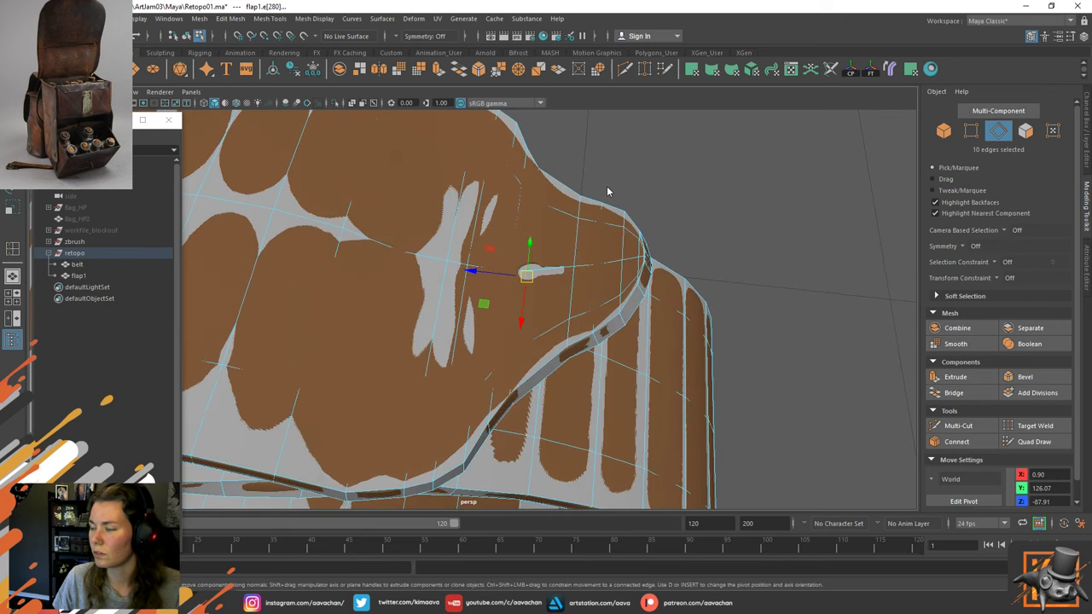
Insert another crosswise edge loop where the flap narrows into its tip and scale the loops there along their width.
{"action": "right_click_drag", "start_coordinate": [607, 186], "coordinate": [516, 211], "text": "shift"}
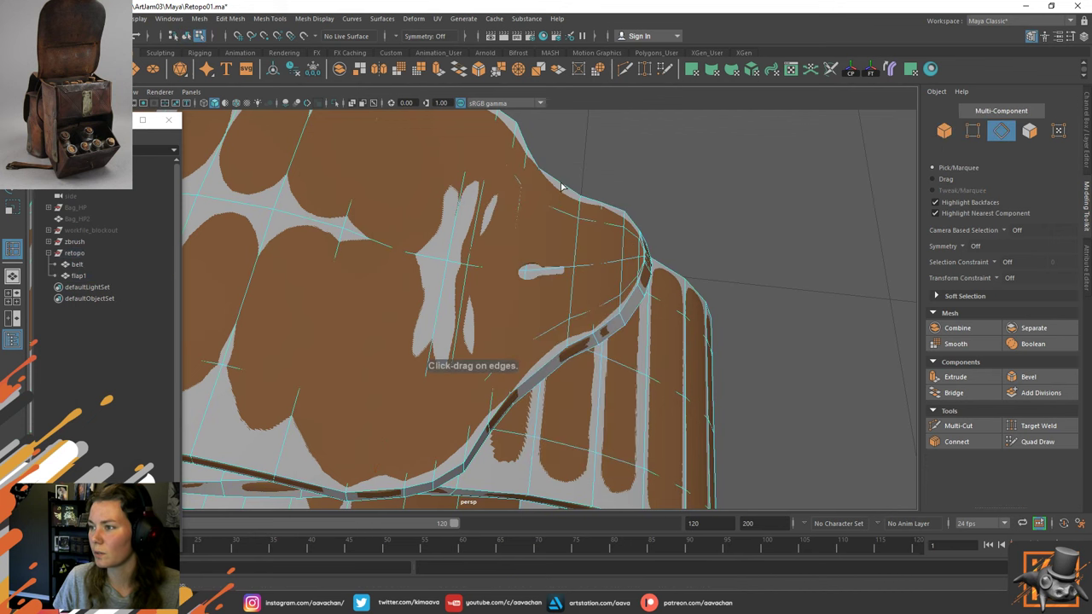
{"action": "left_click", "coordinate": [562, 193]}
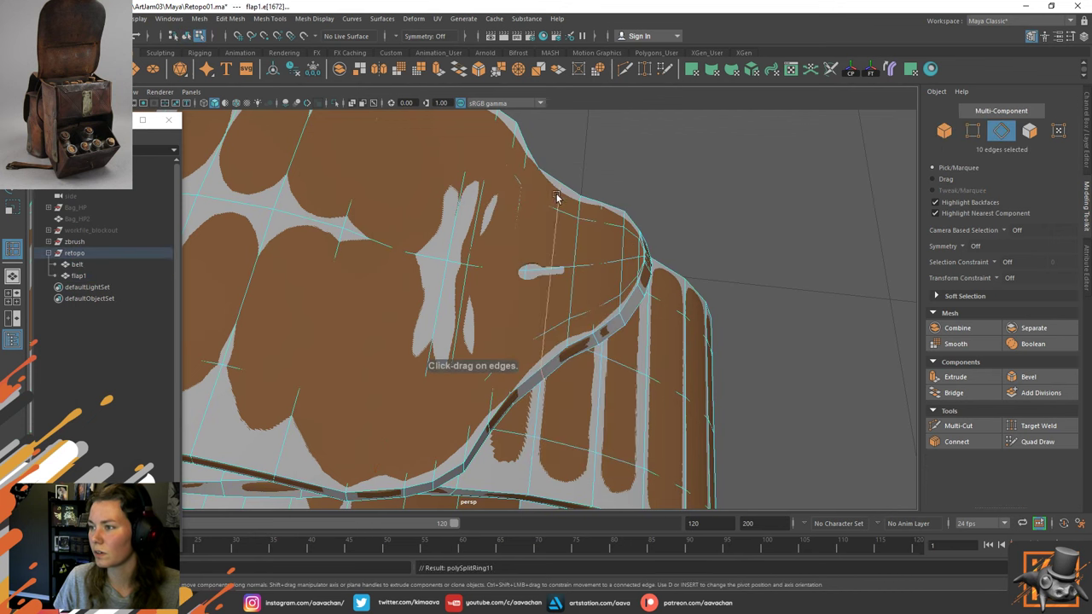
{"action": "key", "text": "w"}
{"action": "key", "text": "r"}
{"action": "left_click_drag", "start_coordinate": [547, 317], "coordinate": [598, 312]}
{"action": "double_click", "coordinate": [596, 340]}
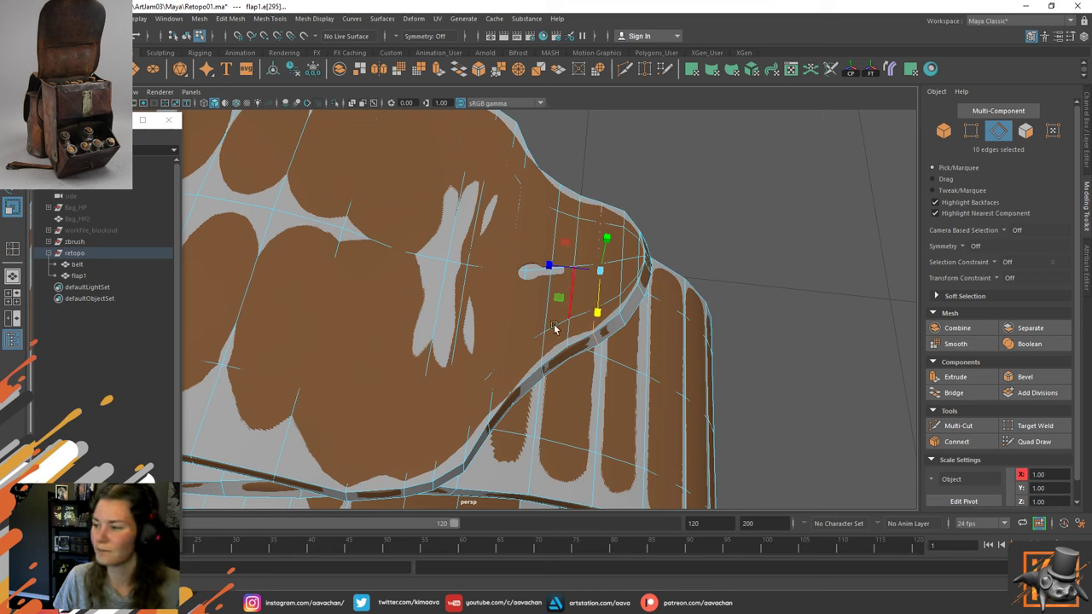
Scale the edge loop just tipward of the grey patch and the loop inserted through the patch along the flap's width.
{"action": "double_click", "coordinate": [465, 452]}
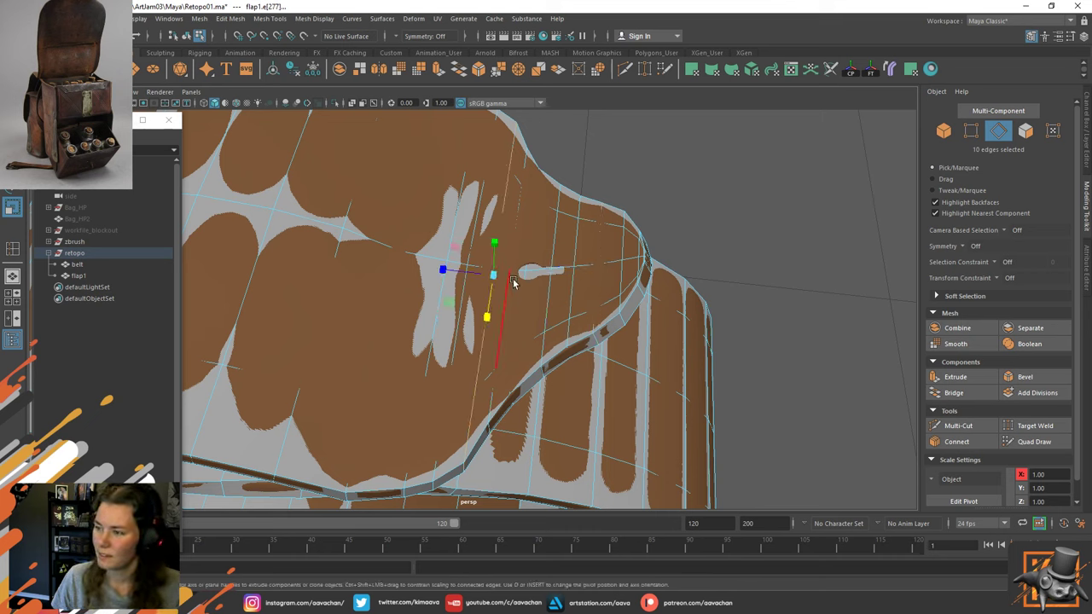
{"action": "left_click_drag", "start_coordinate": [487, 316], "coordinate": [442, 382]}
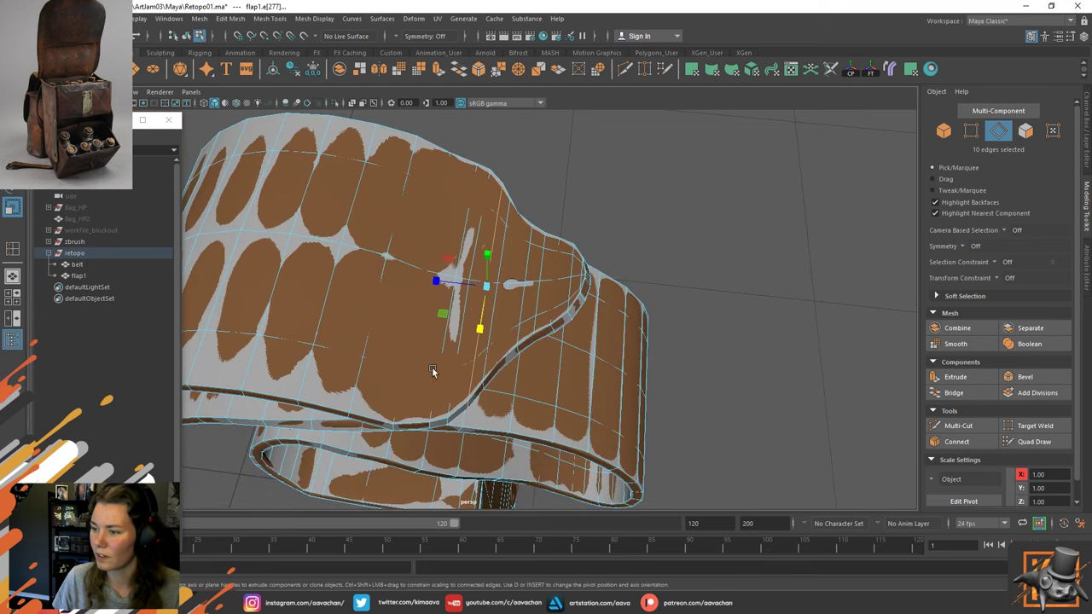
{"action": "middle_click_drag", "start_coordinate": [485, 347], "coordinate": [525, 320], "text": "alt"}
{"action": "scroll", "coordinate": [525, 316], "scroll_direction": "up", "scroll_amount": 3}
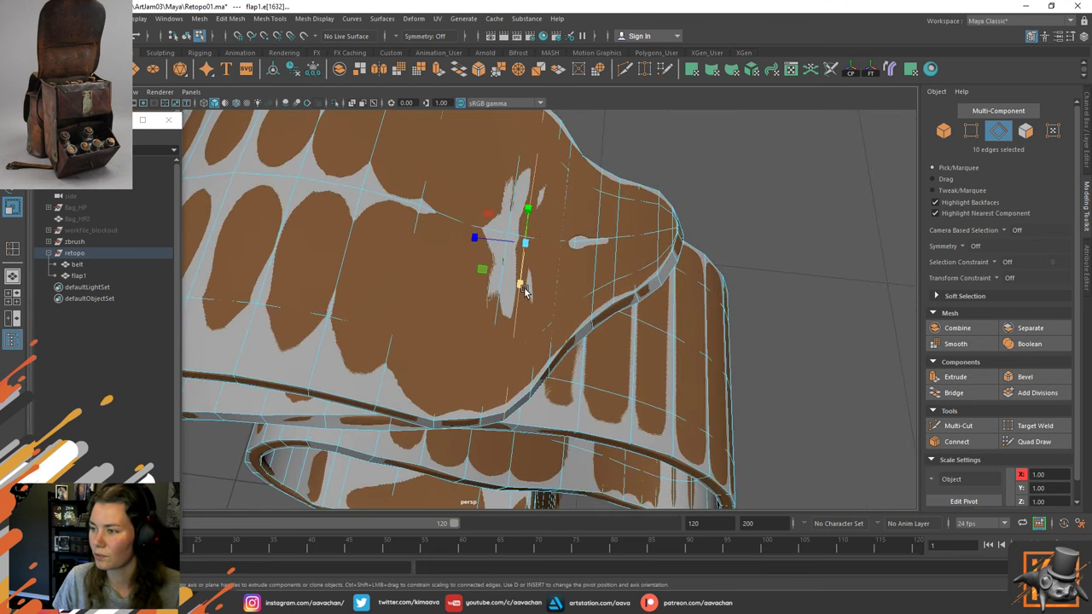
{"action": "mouse_move", "coordinate": [523, 286]}
{"action": "left_mouse_down"}
{"action": "mouse_move", "coordinate": [538, 276]}
{"action": "mouse_move", "coordinate": [521, 282]}
{"action": "mouse_move", "coordinate": [544, 285]}
{"action": "left_mouse_up"}
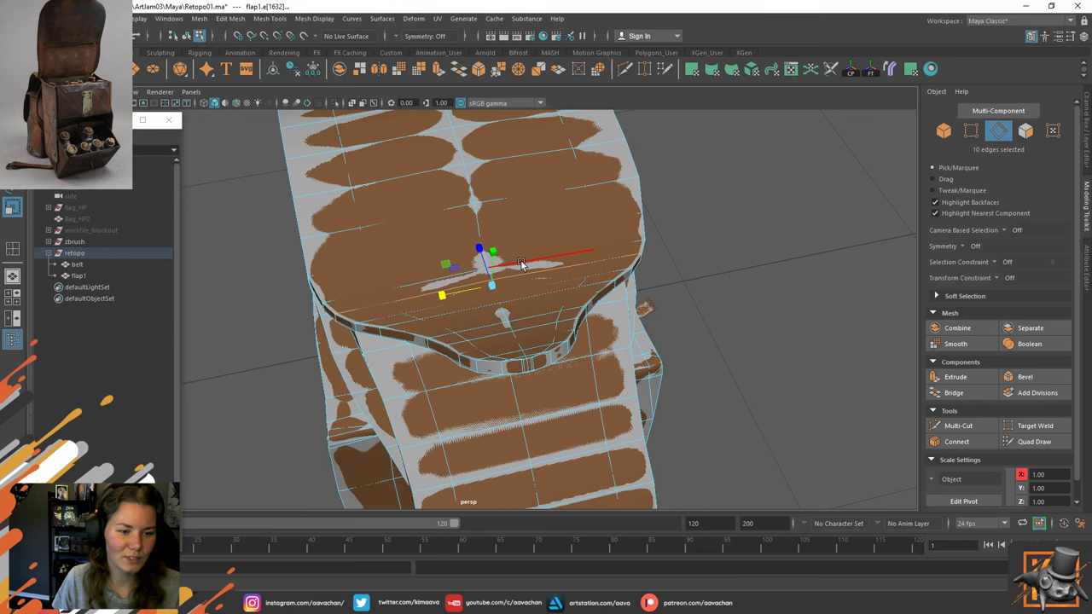
Return to object mode and isolate flap1 to inspect its mesh around the flap's tip.
{"action": "key", "text": "w"}
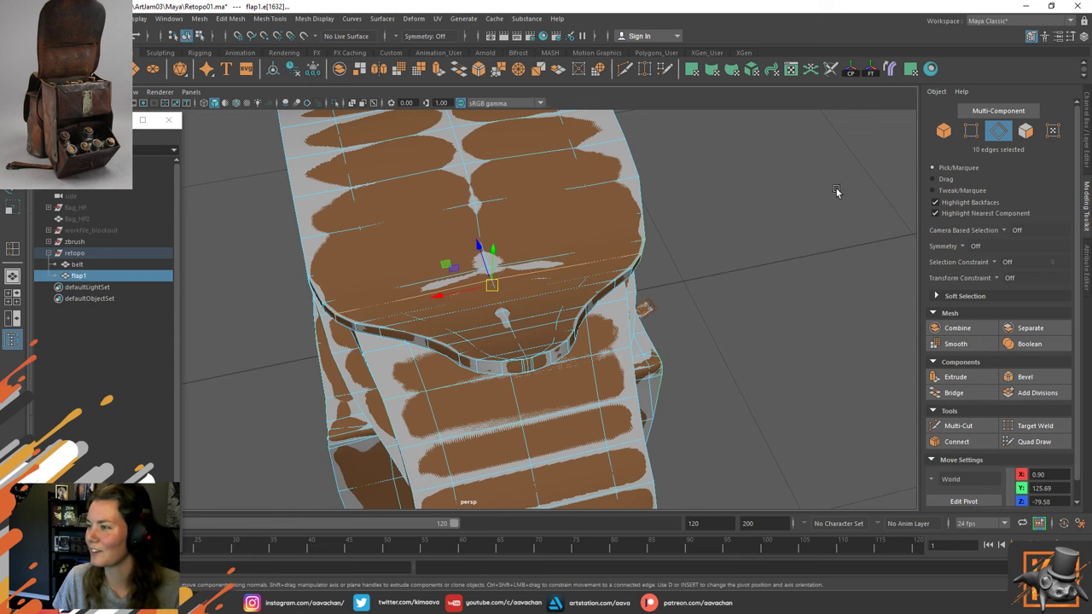
{"action": "key", "text": "F8"}
{"action": "left_click_drag", "start_coordinate": [500, 232], "coordinate": [629, 205], "text": "alt"}
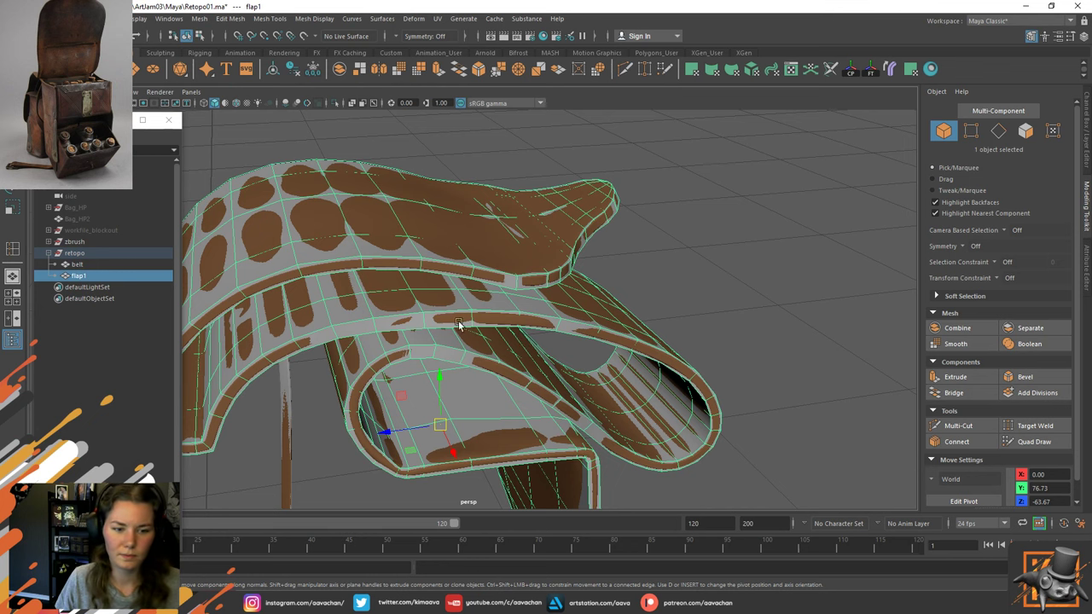
{"action": "left_click_drag", "start_coordinate": [580, 312], "coordinate": [527, 266], "text": "alt"}
{"action": "key", "text": "ctrl+1"}
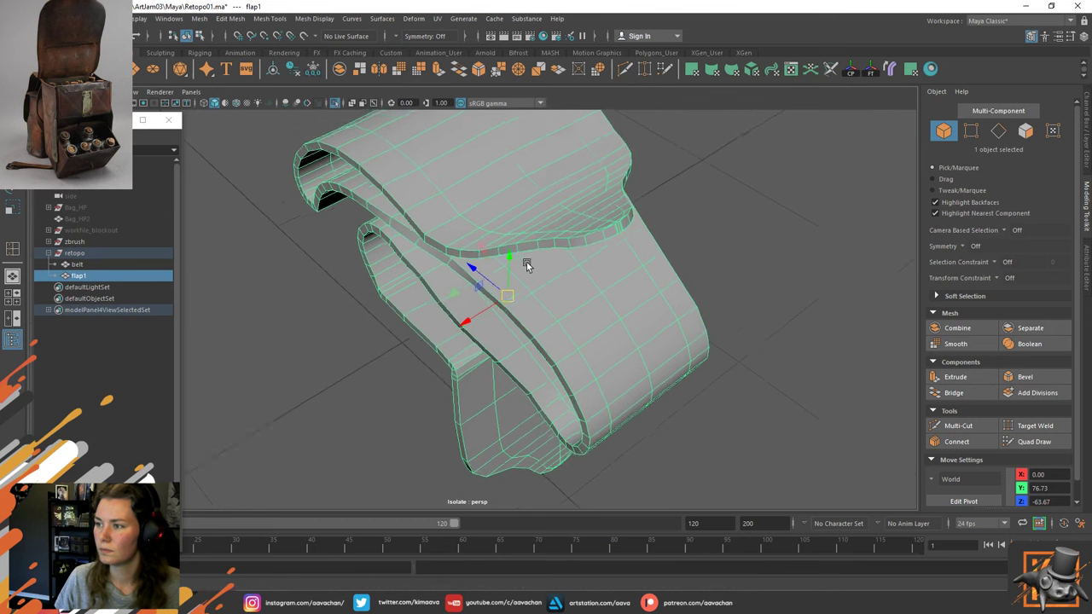
{"action": "right_click_drag", "start_coordinate": [526, 266], "coordinate": [554, 310], "text": "alt"}
{"action": "left_click_drag", "start_coordinate": [553, 310], "coordinate": [555, 248], "text": "alt"}
Clean up the surplus vertices on the rim of the flap's tip with Target Weld, and end the isolation of flap1.
{"action": "right_click_drag", "start_coordinate": [555, 249], "coordinate": [514, 246]}
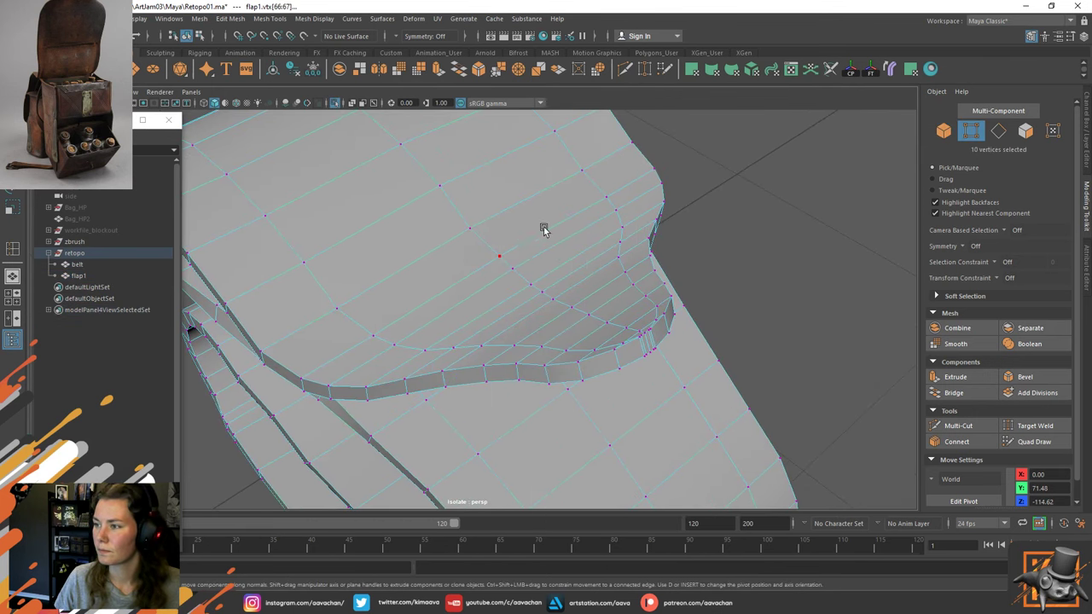
{"action": "left_click_drag", "start_coordinate": [544, 230], "coordinate": [519, 268], "text": "alt"}
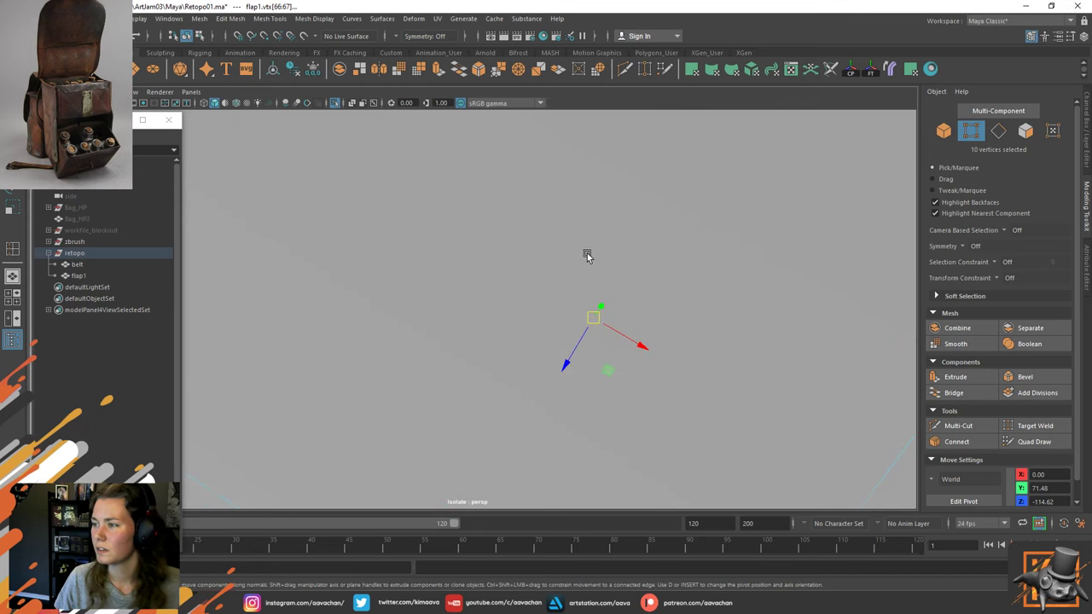
{"action": "left_click_drag", "start_coordinate": [587, 256], "coordinate": [487, 263], "text": "alt"}
{"action": "left_click", "coordinate": [478, 267]}
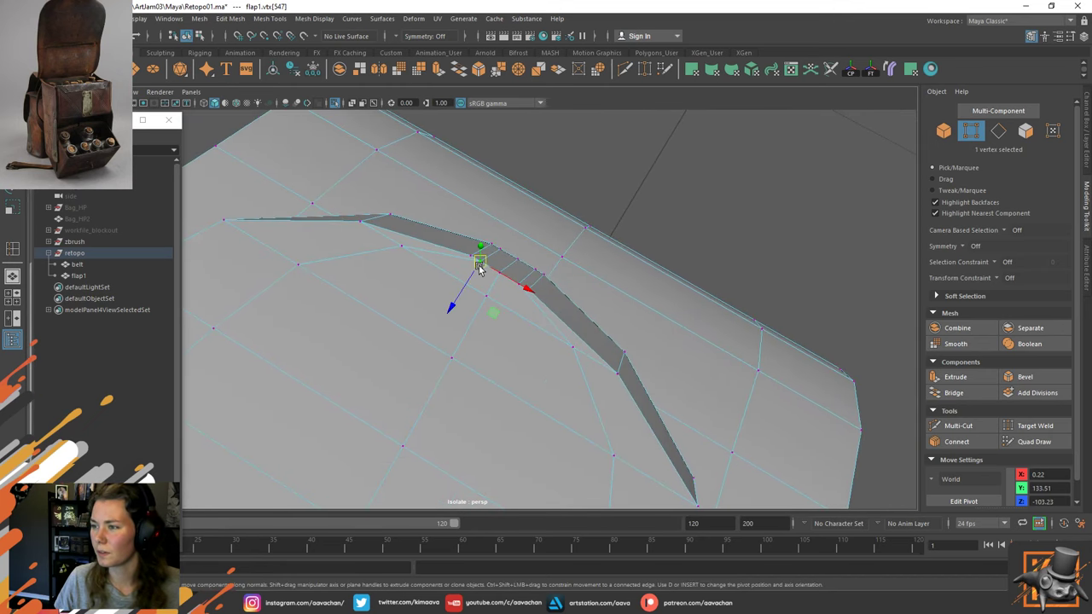
{"action": "right_click_drag", "start_coordinate": [478, 267], "coordinate": [481, 261], "text": "shift"}
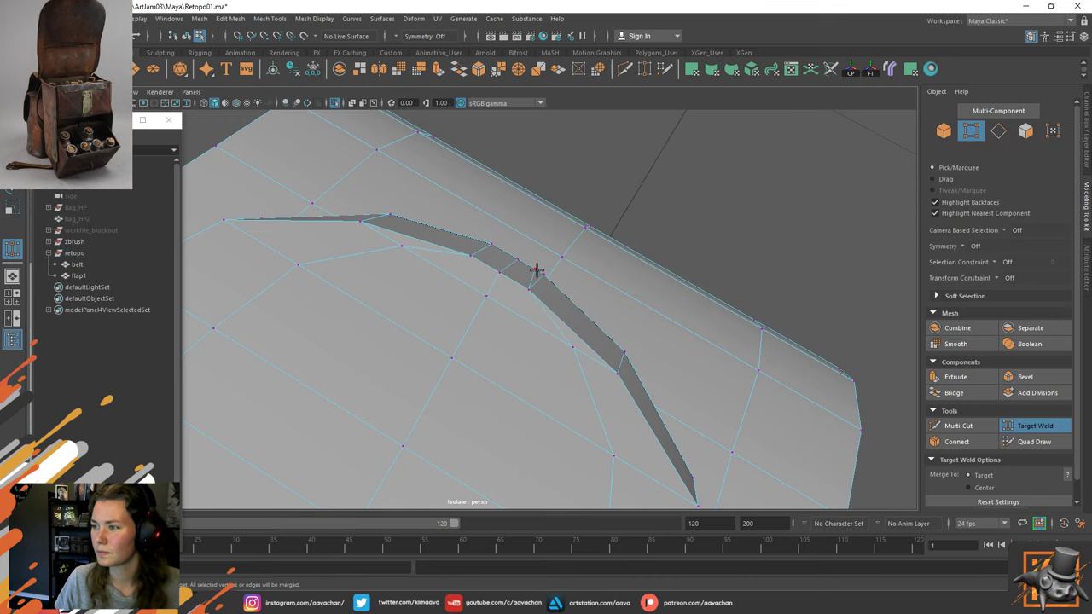
{"action": "left_click_drag", "start_coordinate": [548, 281], "coordinate": [620, 221], "text": "alt"}
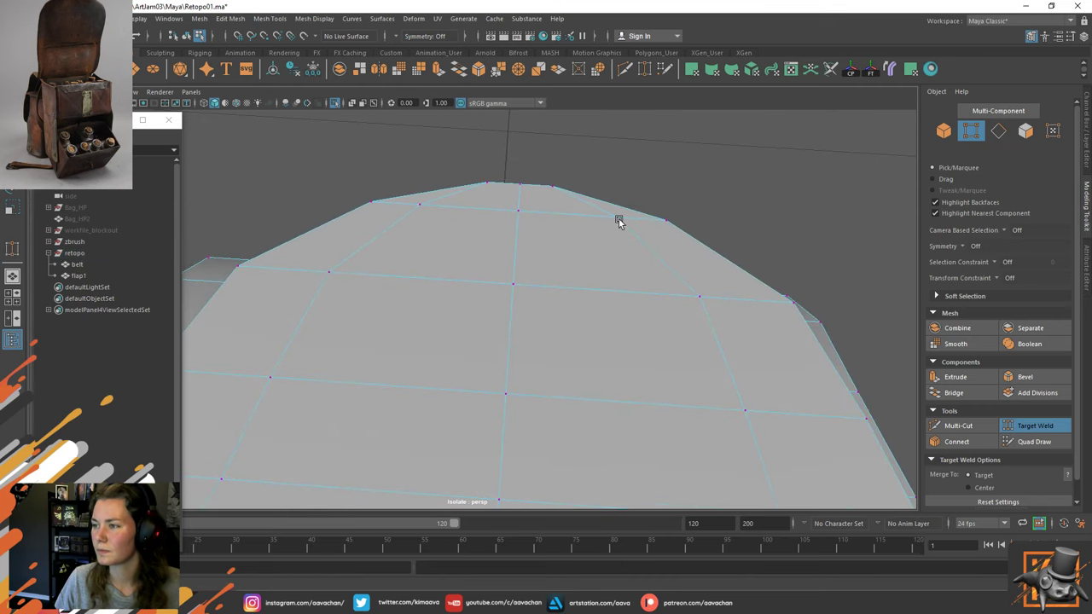
{"action": "key", "text": "w"}
{"action": "key", "text": "ctrl+1"}
Select the vertices at the very end of the flap's tip and compare them with the high-poly mesh in wireframe display.
{"action": "right_click_drag", "start_coordinate": [565, 176], "coordinate": [445, 144]}
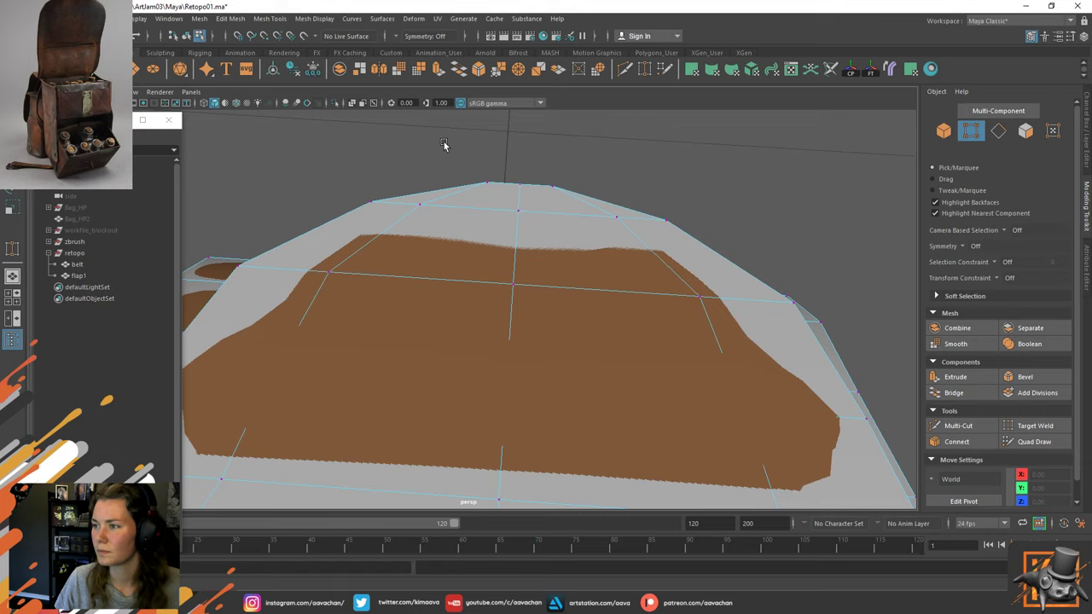
{"action": "left_click_drag", "start_coordinate": [443, 144], "coordinate": [577, 189]}
{"action": "key", "text": "4"}
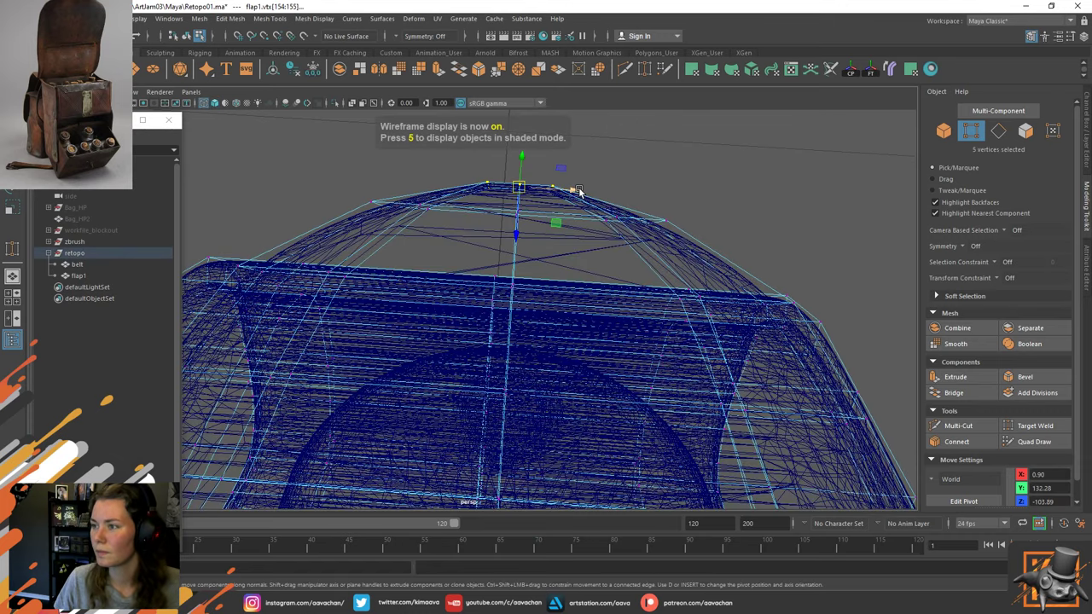
{"action": "left_click_drag", "start_coordinate": [607, 212], "coordinate": [598, 200], "text": "alt"}
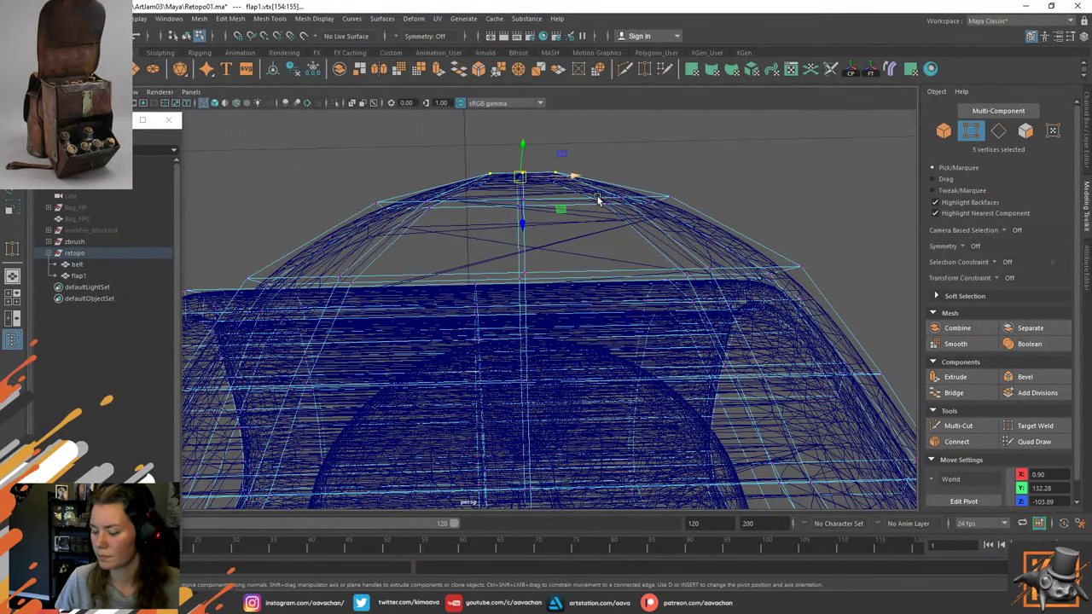
{"action": "key", "text": "5"}
{"action": "left_click_drag", "start_coordinate": [339, 175], "coordinate": [421, 189], "text": "alt"}
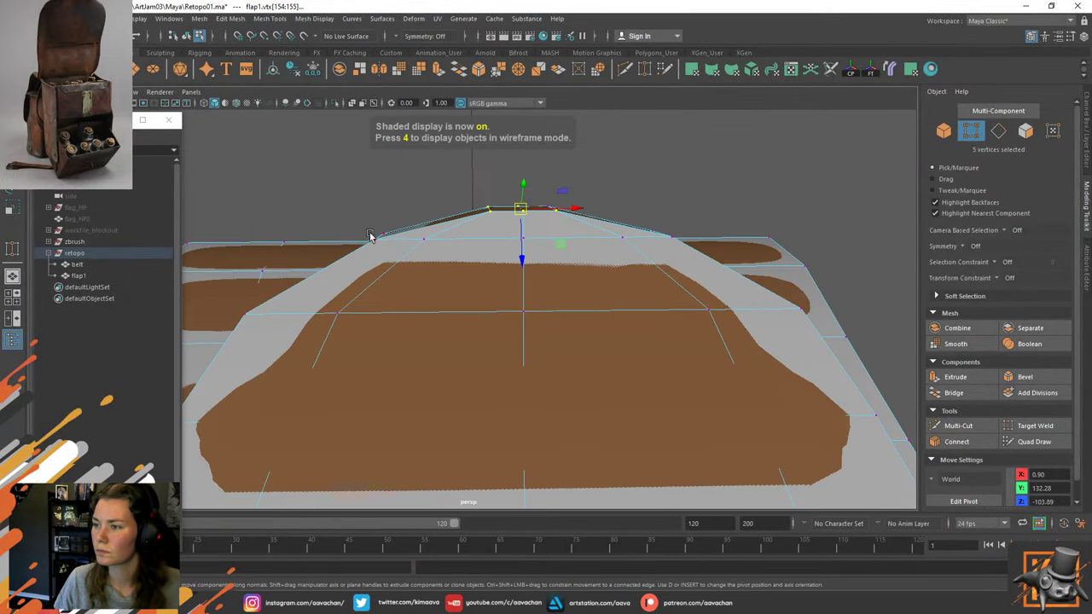
Scale the two crosswise edge loops nearest the flap's tip along the flap's width to follow the high-poly outline.
{"action": "right_click_drag", "start_coordinate": [413, 245], "coordinate": [416, 218]}
{"action": "double_click", "coordinate": [464, 236]}
{"action": "key", "text": "r"}
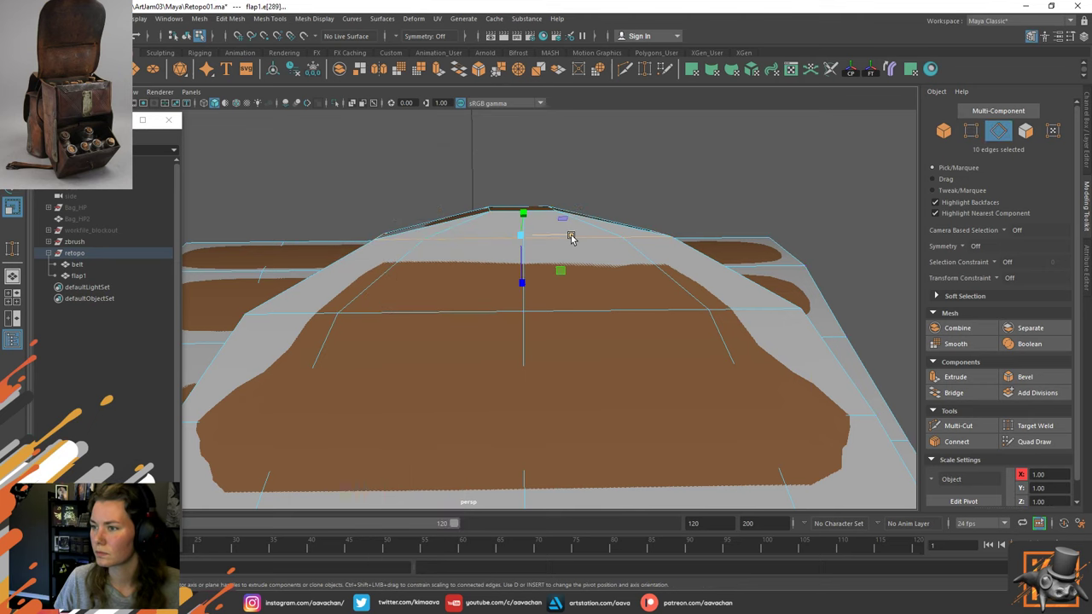
{"action": "left_click_drag", "start_coordinate": [571, 236], "coordinate": [567, 237]}
{"action": "left_click_drag", "start_coordinate": [566, 237], "coordinate": [552, 310], "text": "alt"}
{"action": "double_click", "coordinate": [569, 311]}
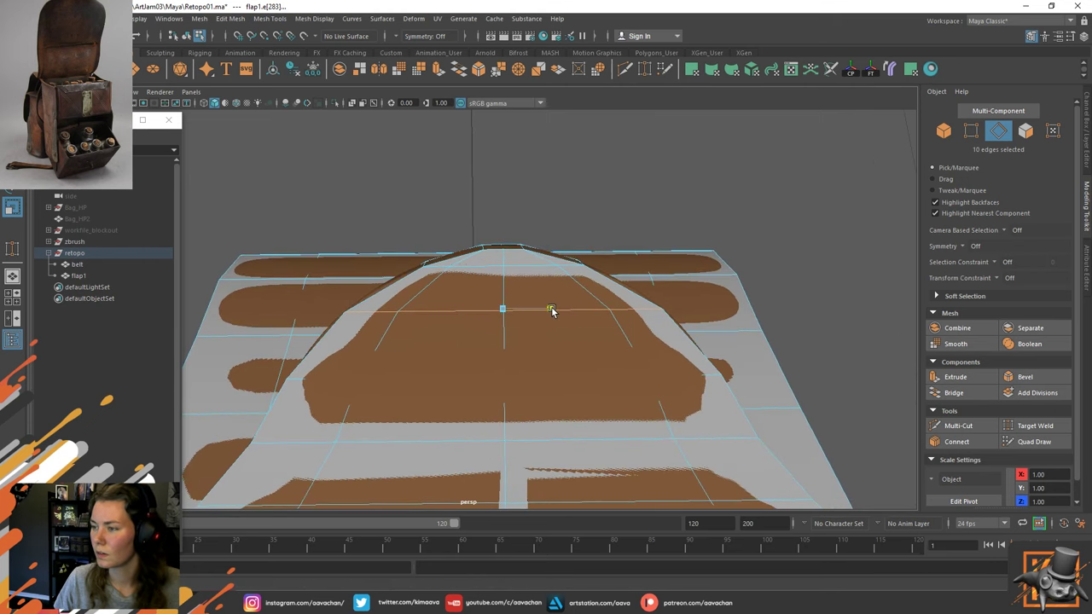
Insert two more crosswise edge loops on flap1 just behind the tip and scale each along the width to round the outline.
{"action": "key", "text": "F8"}
{"action": "right_click_drag", "start_coordinate": [541, 195], "coordinate": [482, 203], "text": "shift"}
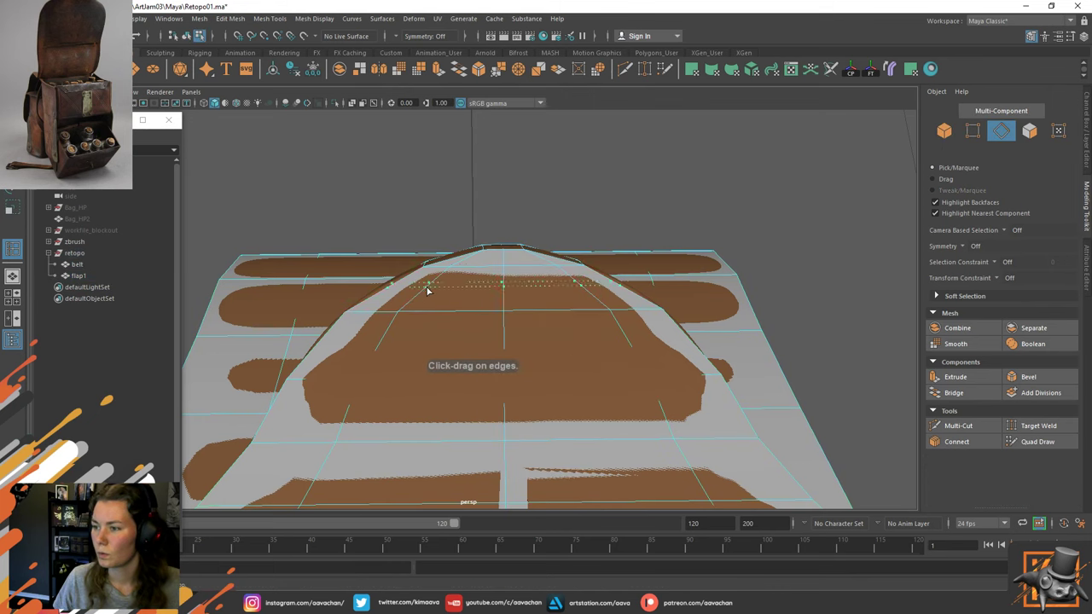
{"action": "left_click", "coordinate": [380, 346], "text": "ctrl"}
{"action": "key", "text": "r"}
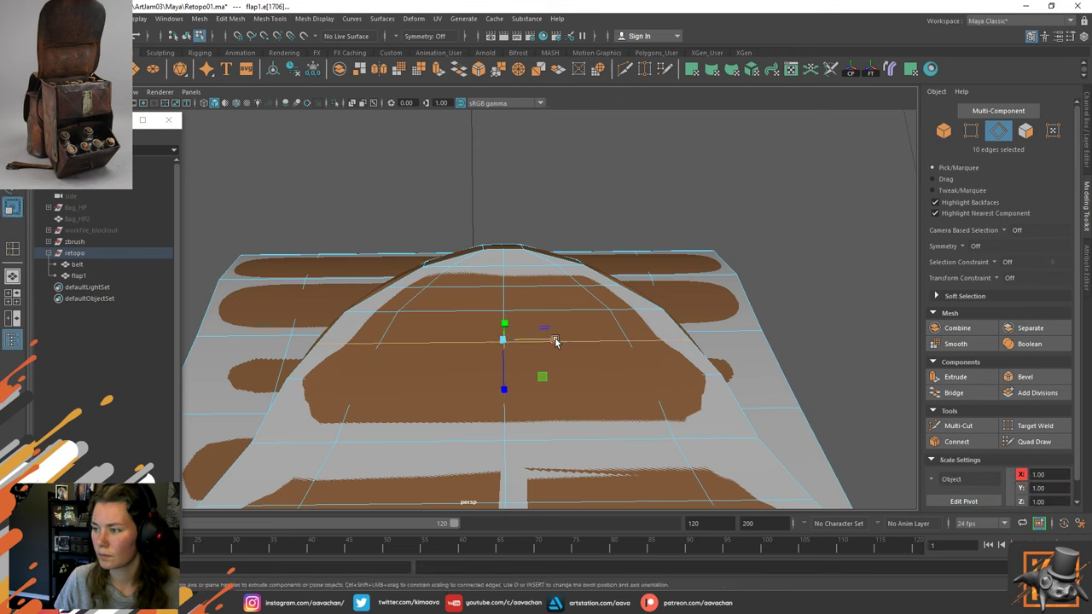
{"action": "left_click_drag", "start_coordinate": [556, 343], "coordinate": [559, 341]}
{"action": "double_click", "coordinate": [479, 289]}
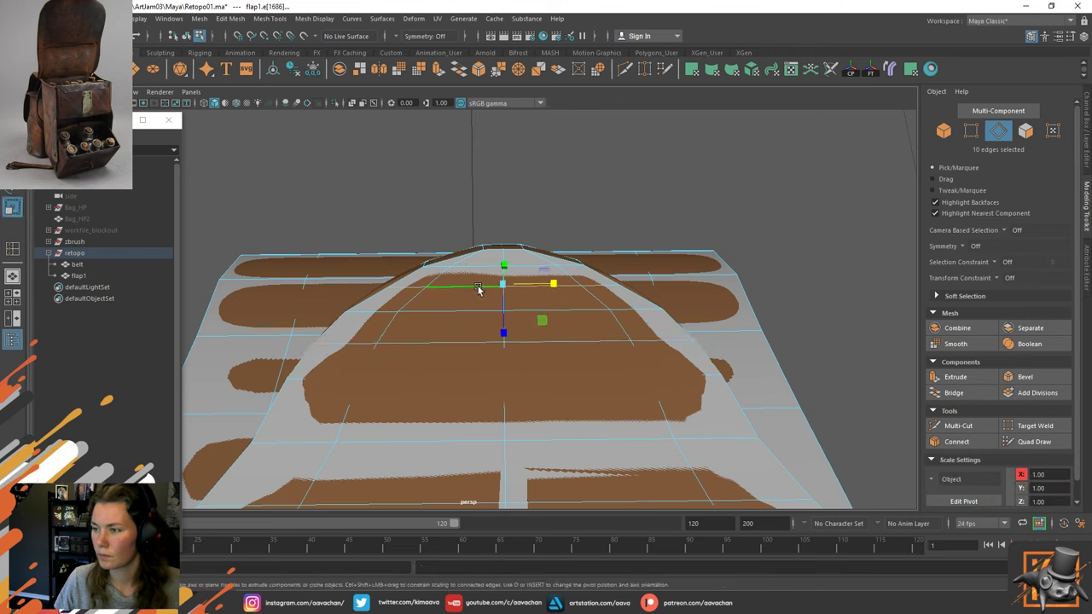
{"action": "left_click_drag", "start_coordinate": [559, 285], "coordinate": [557, 284]}
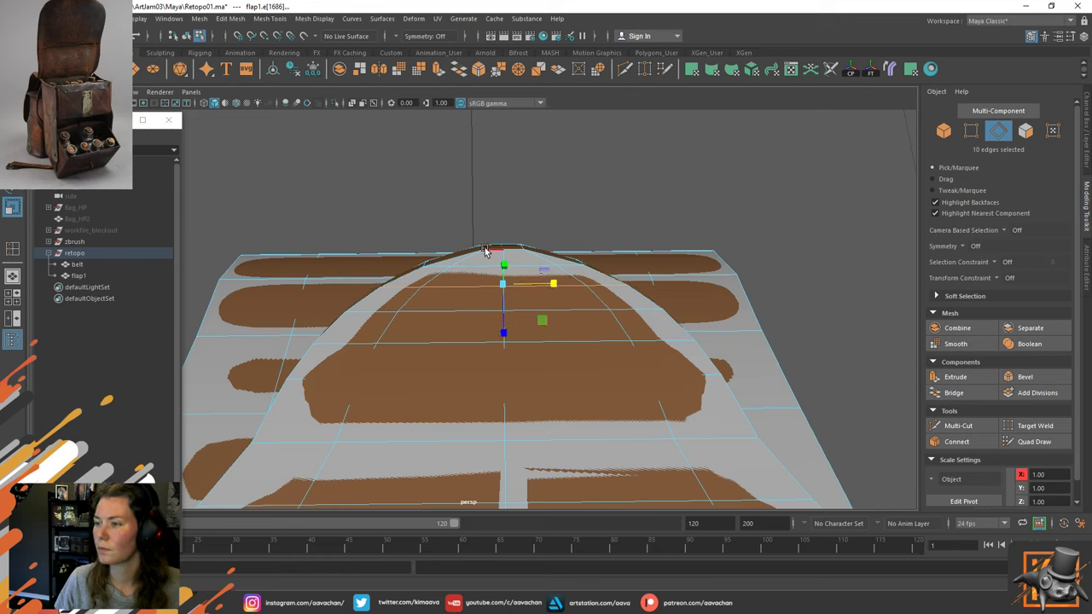
Return to object mode and isolate flap1.
{"action": "key", "text": "w"}
{"action": "key", "text": "F8"}
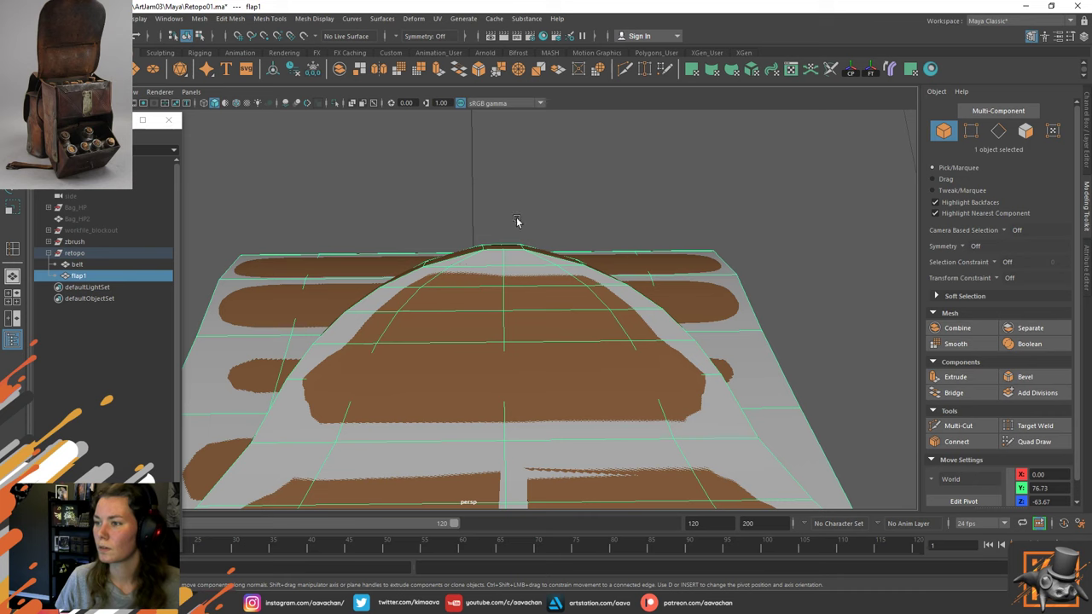
{"action": "key", "text": "ctrl+1"}
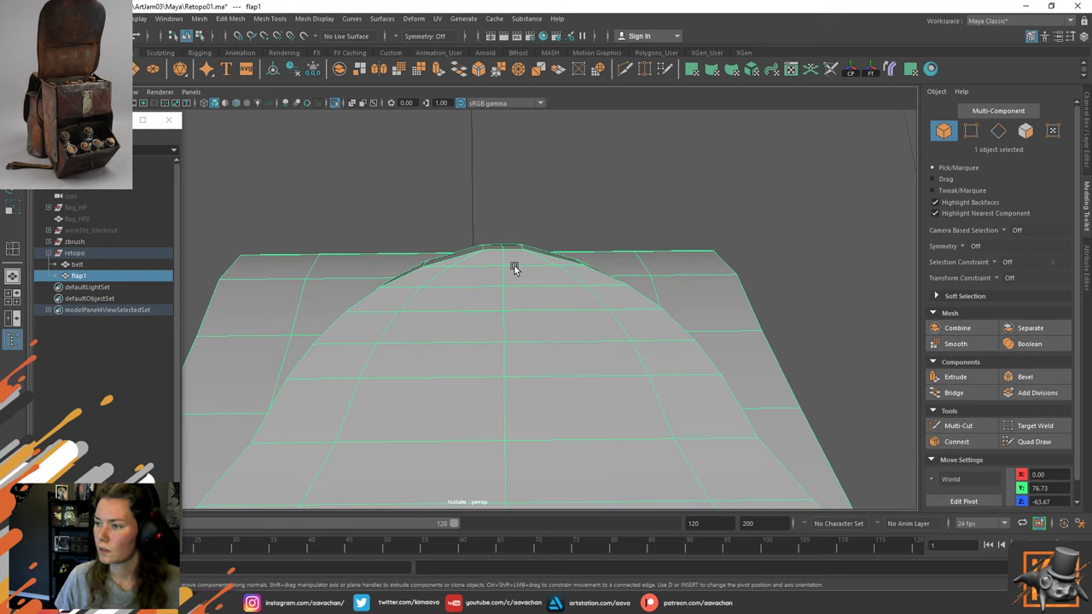
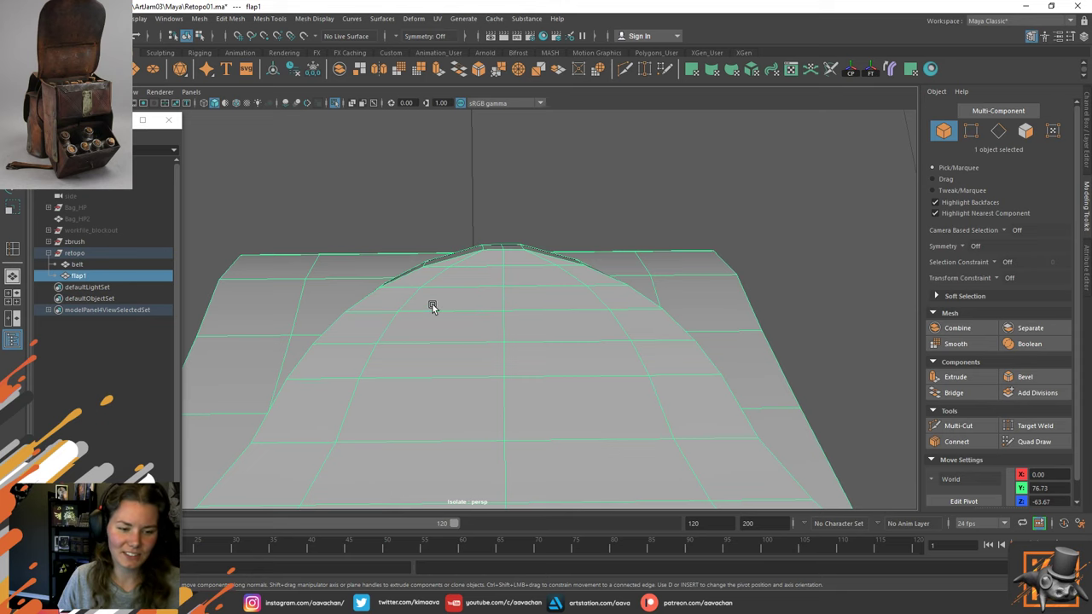
{"action": "left_click_drag", "start_coordinate": [424, 254], "coordinate": [444, 278], "text": "alt"}
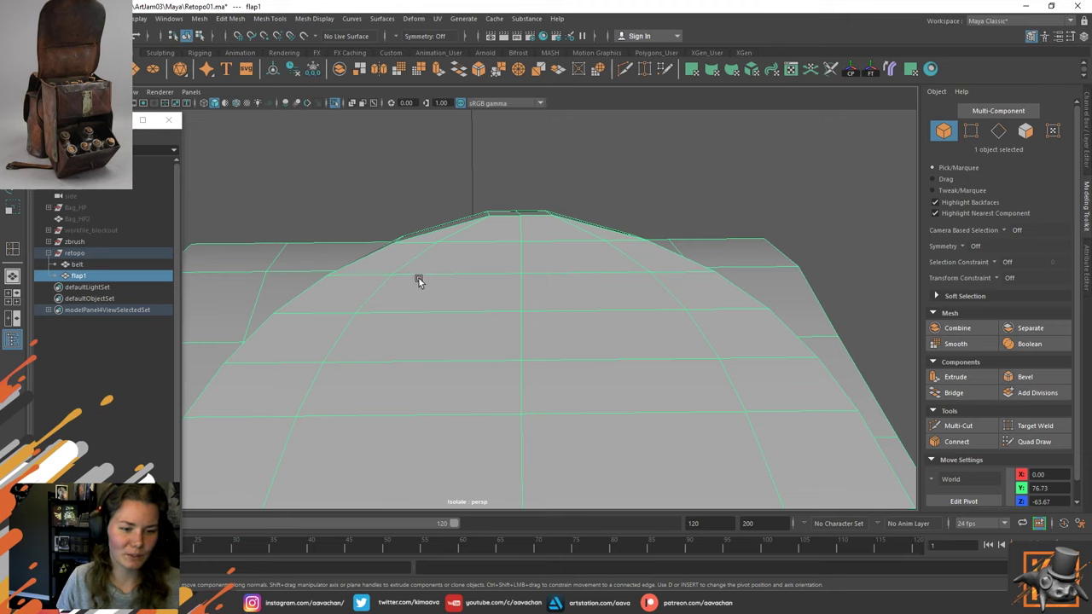
Slide the short rim edges on either side of the tip's centre with the Slide Edge tool to space them evenly.
{"action": "right_click_drag", "start_coordinate": [495, 227], "coordinate": [497, 210]}
{"action": "left_click", "coordinate": [492, 216]}
{"action": "left_click_drag", "start_coordinate": [515, 198], "coordinate": [532, 212], "text": "alt"}
{"action": "left_click", "coordinate": [488, 259]}
{"action": "left_click_drag", "start_coordinate": [617, 215], "coordinate": [476, 207], "text": "alt"}
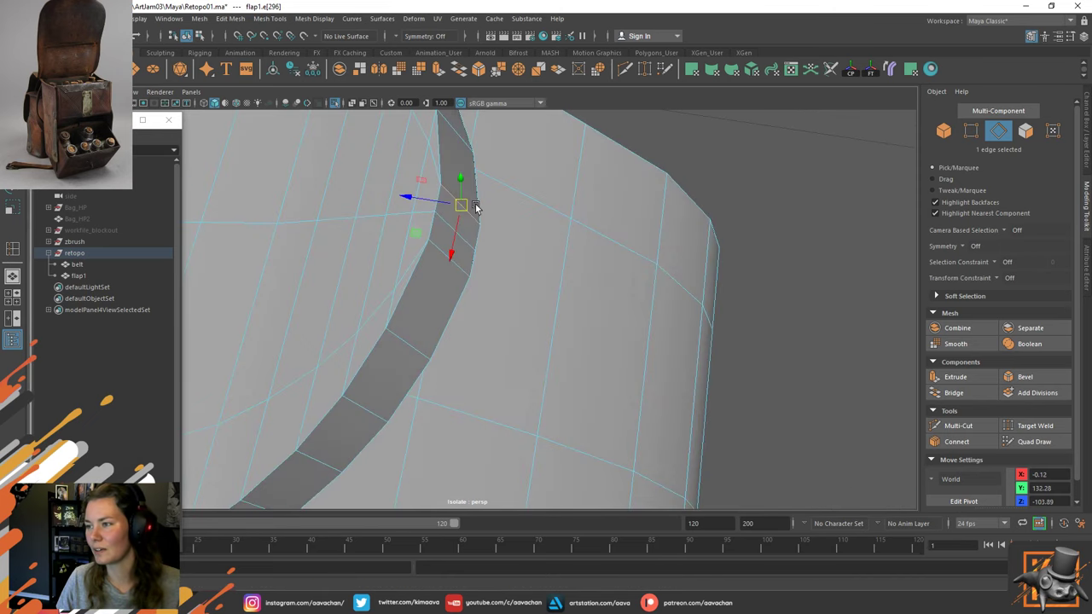
{"action": "left_click", "coordinate": [435, 247], "text": "shift"}
{"action": "left_click_drag", "start_coordinate": [434, 246], "coordinate": [480, 254], "text": "alt"}
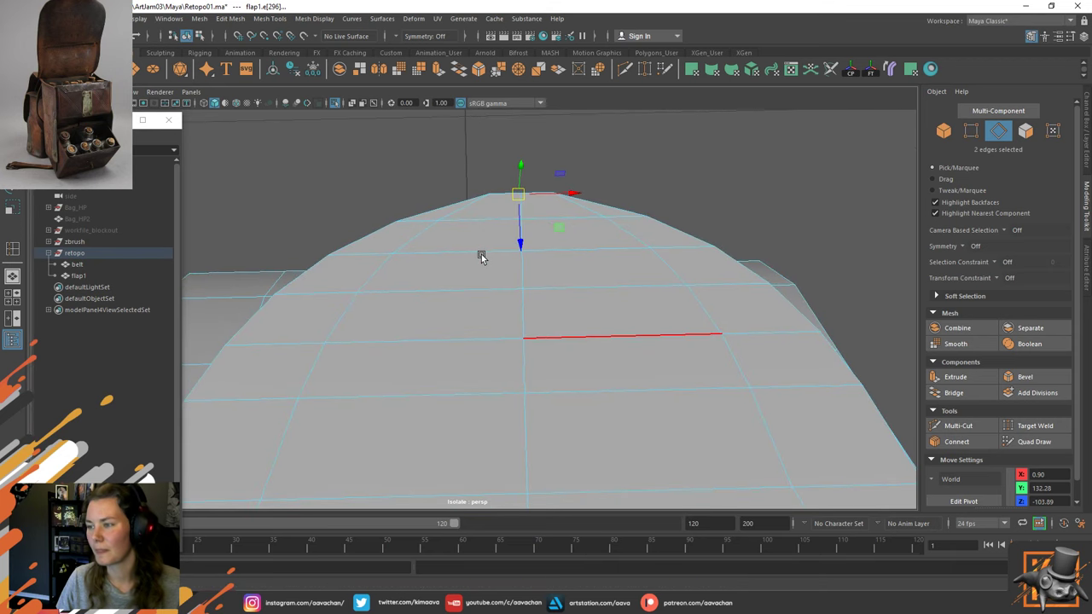
{"action": "right_click", "coordinate": [500, 206], "text": "shift"}
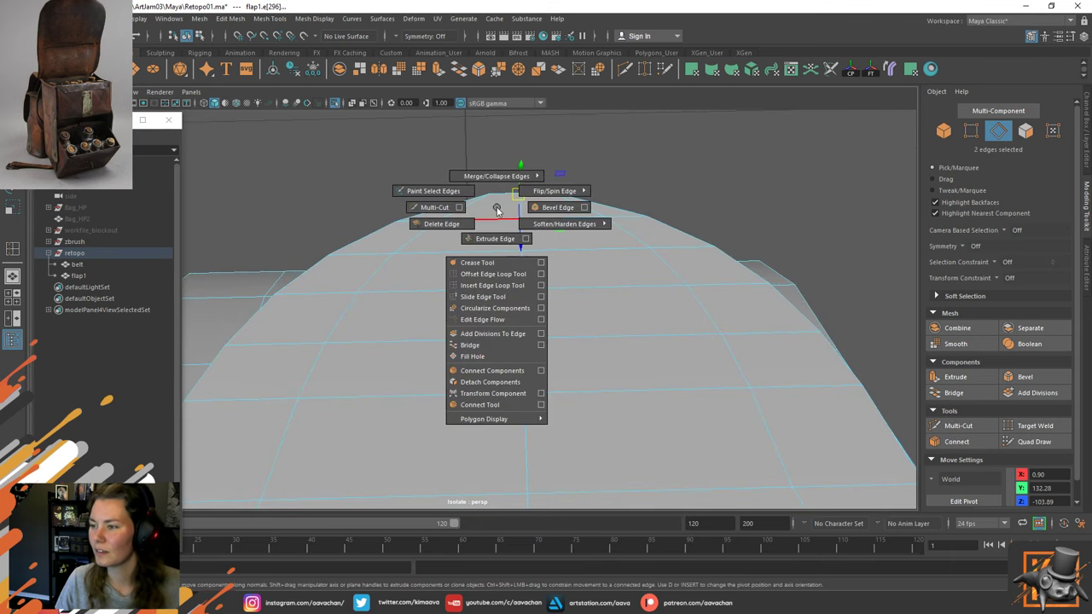
{"action": "left_click", "coordinate": [483, 296]}
{"action": "left_click_drag", "start_coordinate": [517, 213], "coordinate": [517, 220], "text": "alt"}
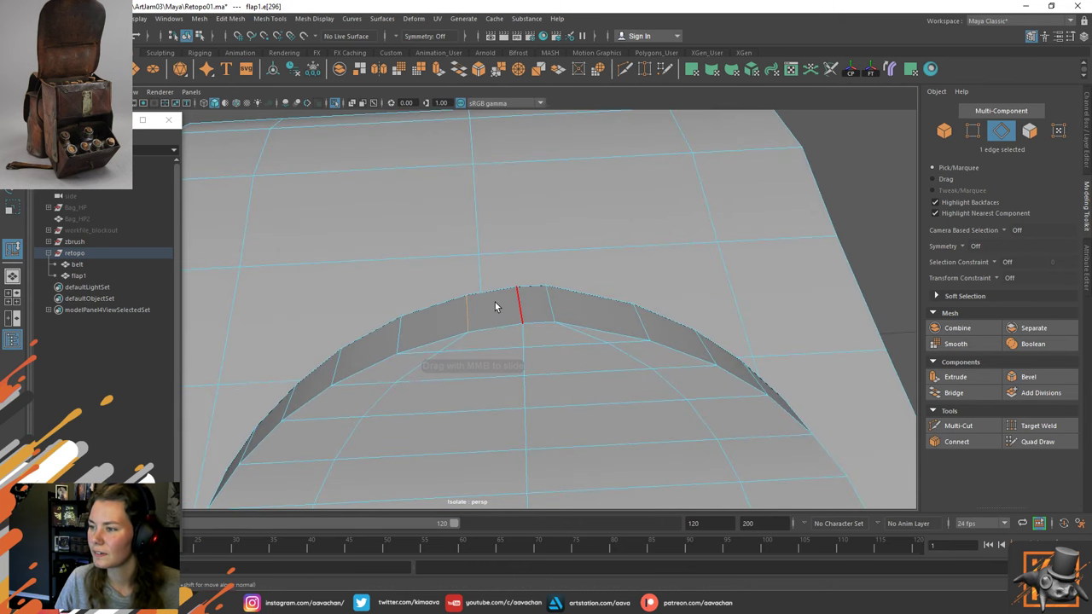
{"action": "left_click", "coordinate": [595, 299]}
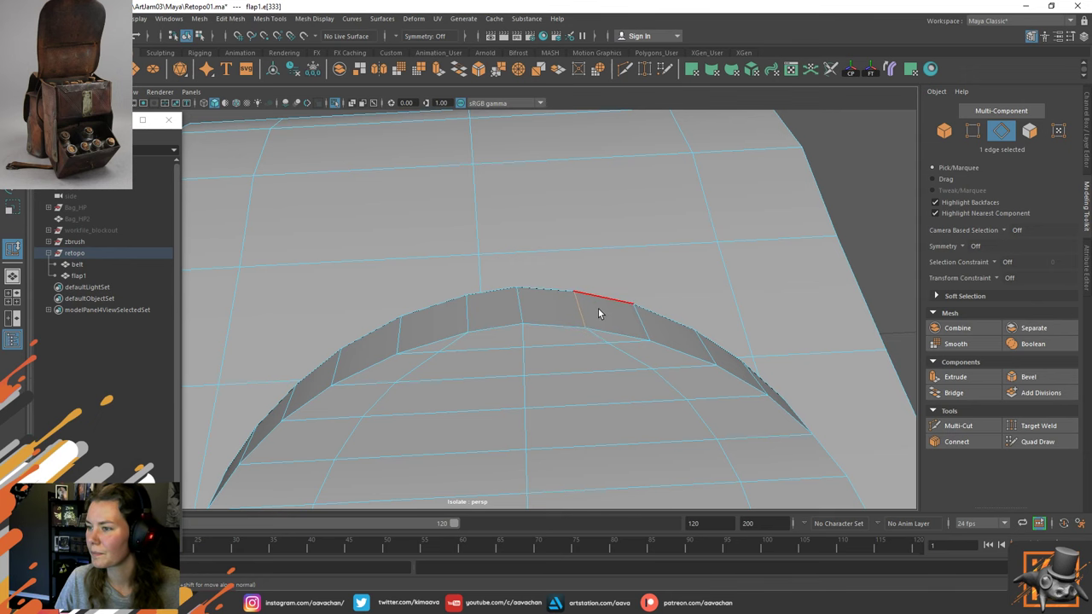
{"action": "key", "text": "w"}
Target Weld the vertices of both lengthwise side loops near the flap's tip onto the centre line.
{"action": "right_click_drag", "start_coordinate": [490, 313], "coordinate": [598, 217]}
{"action": "left_click_drag", "start_coordinate": [594, 356], "coordinate": [494, 267], "text": "alt"}
{"action": "right_click", "coordinate": [494, 267]}
{"action": "right_click_drag", "start_coordinate": [494, 267], "coordinate": [452, 254]}
{"action": "left_click", "coordinate": [450, 261]}
{"action": "left_click", "coordinate": [533, 262]}
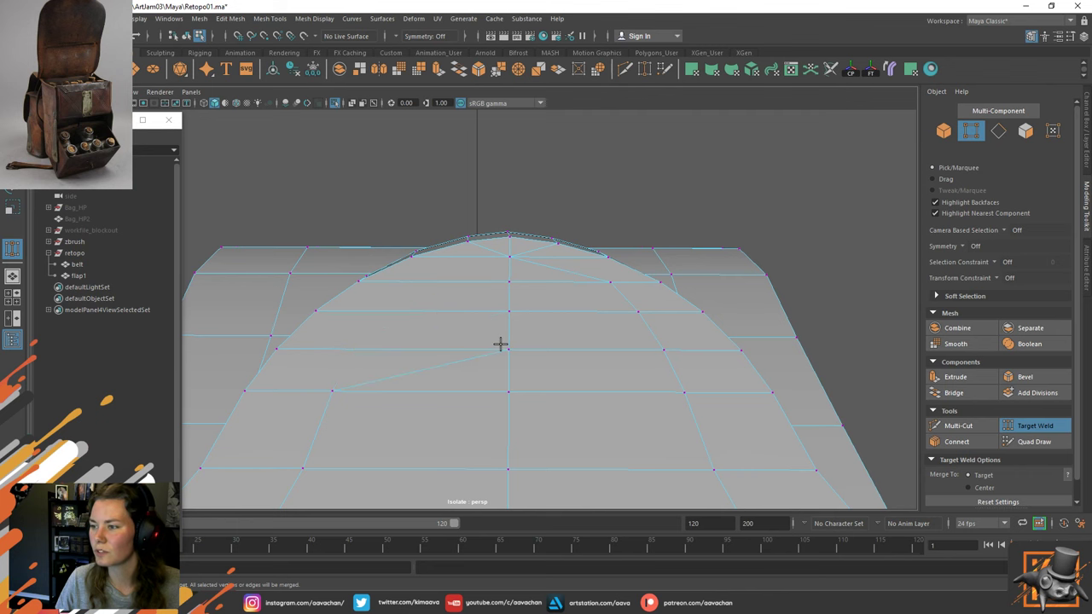
{"action": "left_click_drag", "start_coordinate": [588, 398], "coordinate": [602, 294], "text": "alt"}
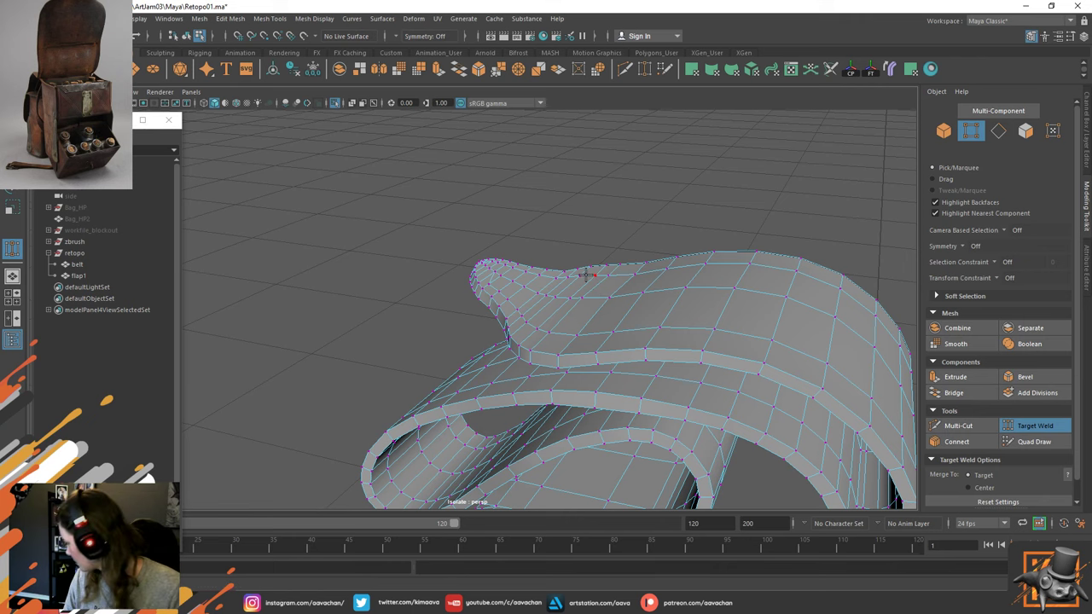
{"action": "left_click_drag", "start_coordinate": [663, 272], "coordinate": [495, 305], "text": "alt"}
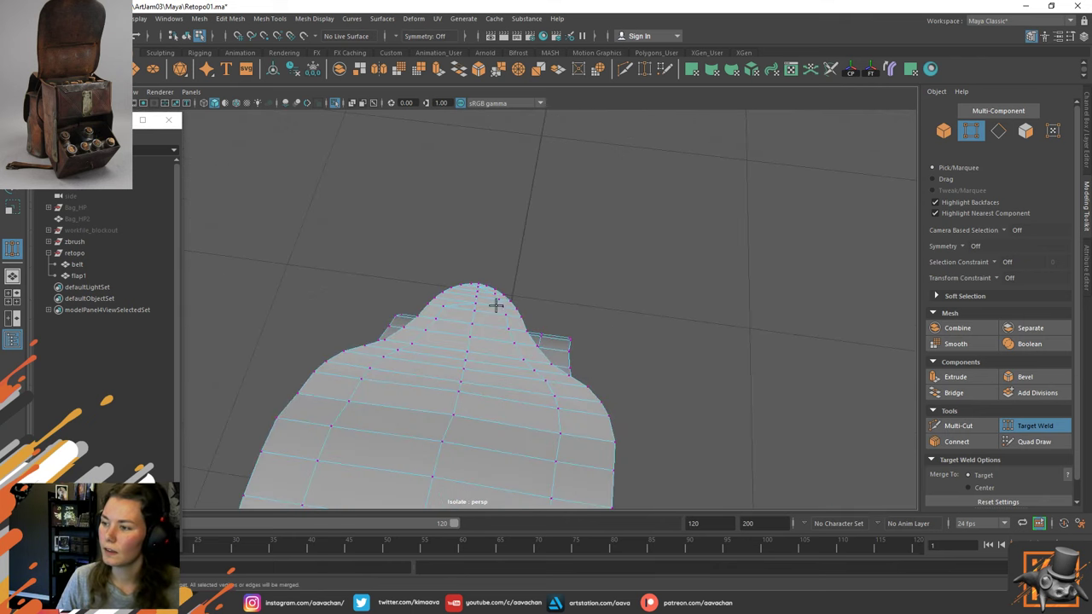
{"action": "right_click_drag", "start_coordinate": [495, 305], "coordinate": [702, 437], "text": "alt"}
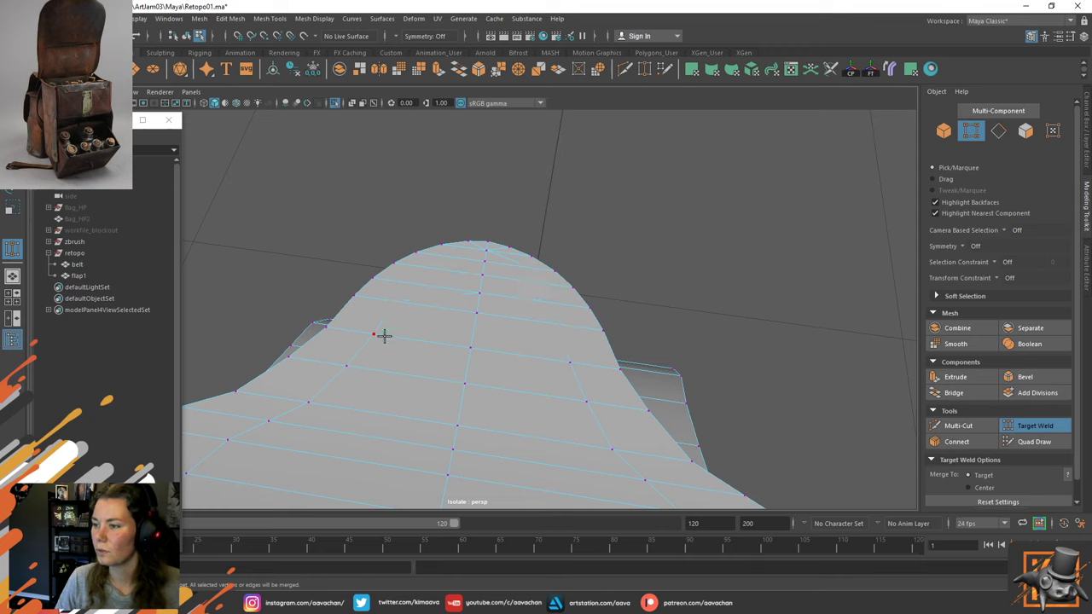
{"action": "left_click_drag", "start_coordinate": [465, 346], "coordinate": [473, 349]}
{"action": "middle_click_drag", "start_coordinate": [550, 373], "coordinate": [582, 299], "text": "alt"}
{"action": "key", "text": "w"}
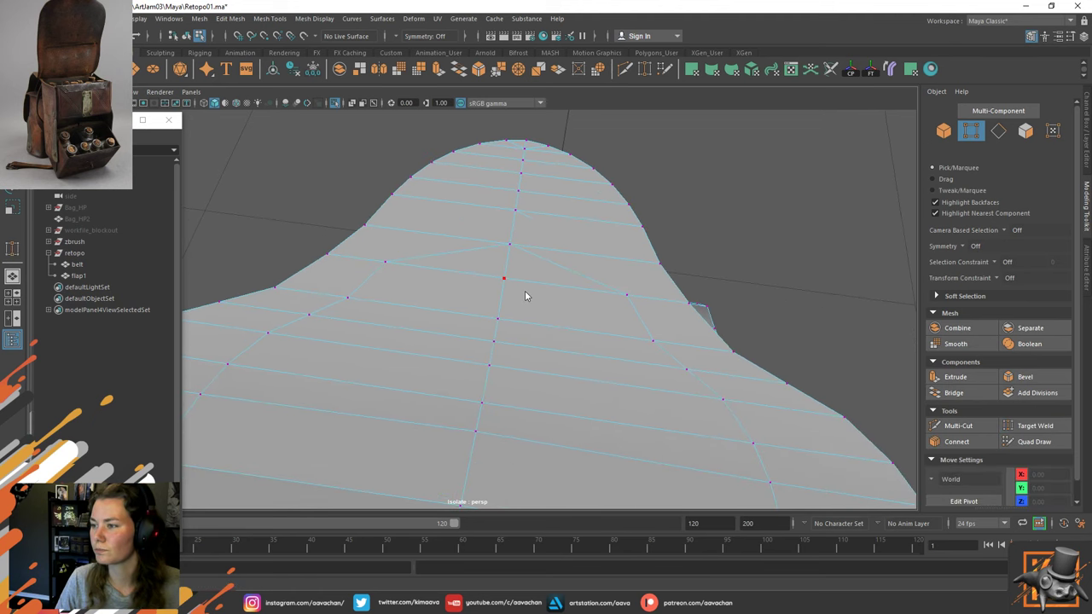
Try deleting the lengthwise edge loop on one side of the flap's centre line.
{"action": "right_click_drag", "start_coordinate": [526, 292], "coordinate": [528, 224]}
{"action": "left_click", "coordinate": [560, 281]}
{"action": "left_click_drag", "start_coordinate": [570, 321], "coordinate": [531, 282], "text": "alt"}
{"action": "left_click_drag", "start_coordinate": [525, 239], "coordinate": [366, 170], "text": "alt"}
{"action": "right_click_drag", "start_coordinate": [364, 156], "coordinate": [318, 169], "text": "shift"}
Try deleting the lengthwise edge loop on the other side of the centre line, and undo that deletion.
{"action": "left_click_drag", "start_coordinate": [363, 185], "coordinate": [475, 279], "text": "alt"}
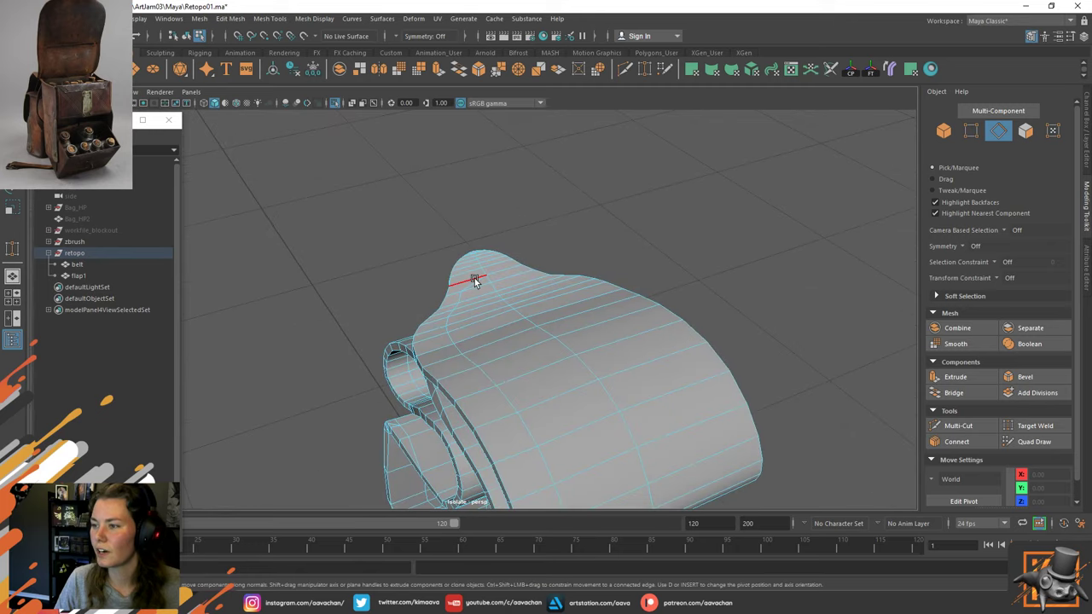
{"action": "left_click", "coordinate": [476, 279]}
{"action": "left_click_drag", "start_coordinate": [564, 348], "coordinate": [517, 244], "text": "alt"}
{"action": "double_click", "coordinate": [505, 389], "text": "shift"}
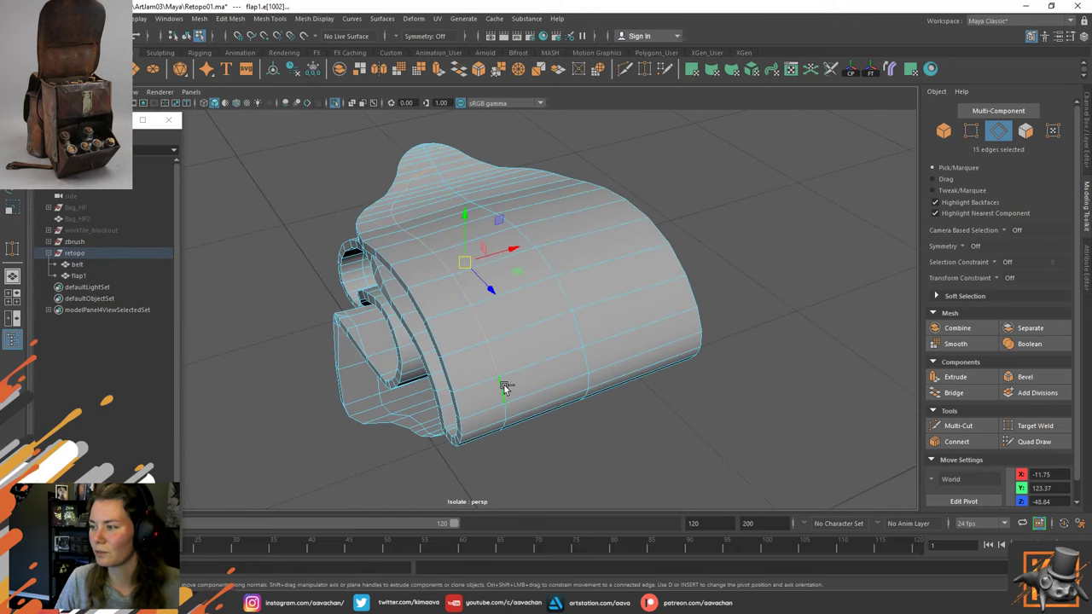
{"action": "right_click_drag", "start_coordinate": [505, 386], "coordinate": [465, 403], "text": "shift"}
{"action": "left_click_drag", "start_coordinate": [502, 357], "coordinate": [493, 335], "text": "alt"}
{"action": "key", "text": "ctrl+z"}
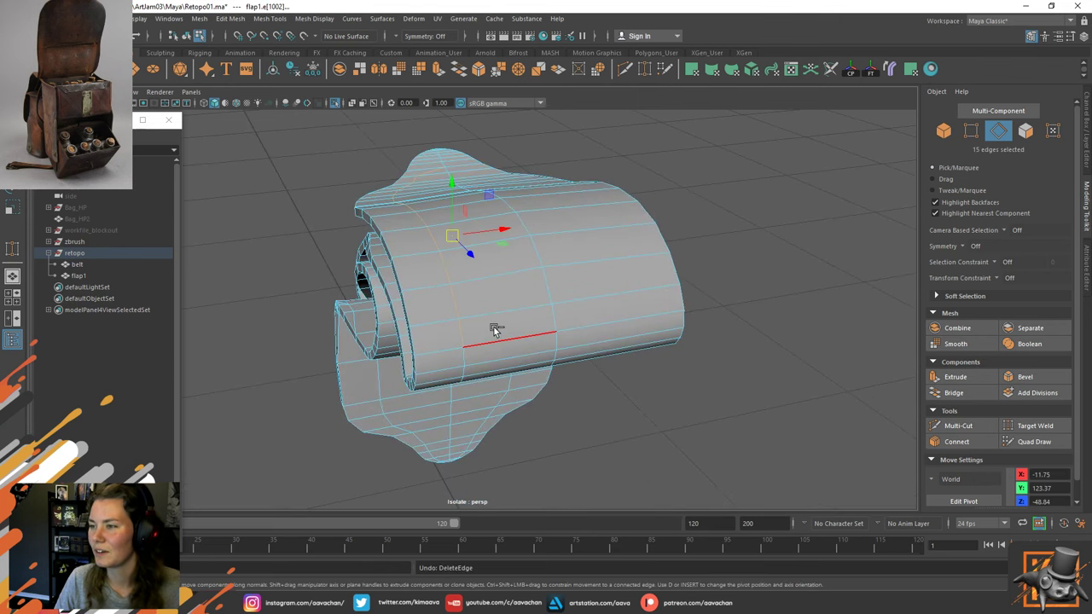
End the isolation of flap1, isolate the high-poly flap to inspect its shape, and bring all objects back into view.
{"action": "right_click_drag", "start_coordinate": [442, 261], "coordinate": [567, 176]}
{"action": "key", "text": "ctrl+1"}
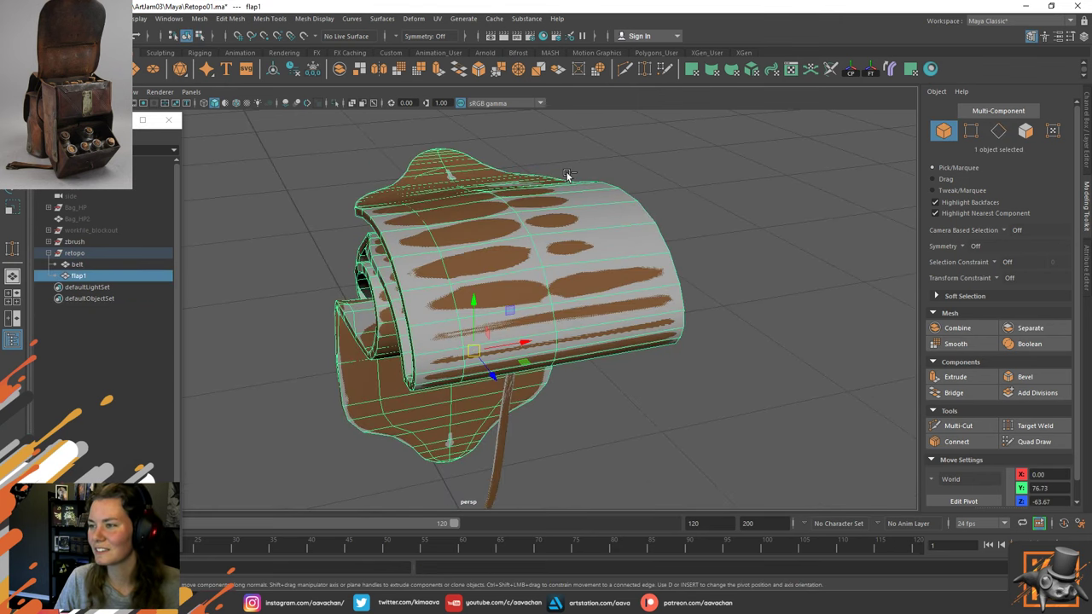
{"action": "left_click", "coordinate": [633, 195]}
{"action": "key", "text": "ctrl+1"}
{"action": "key", "text": "ctrl+1"}
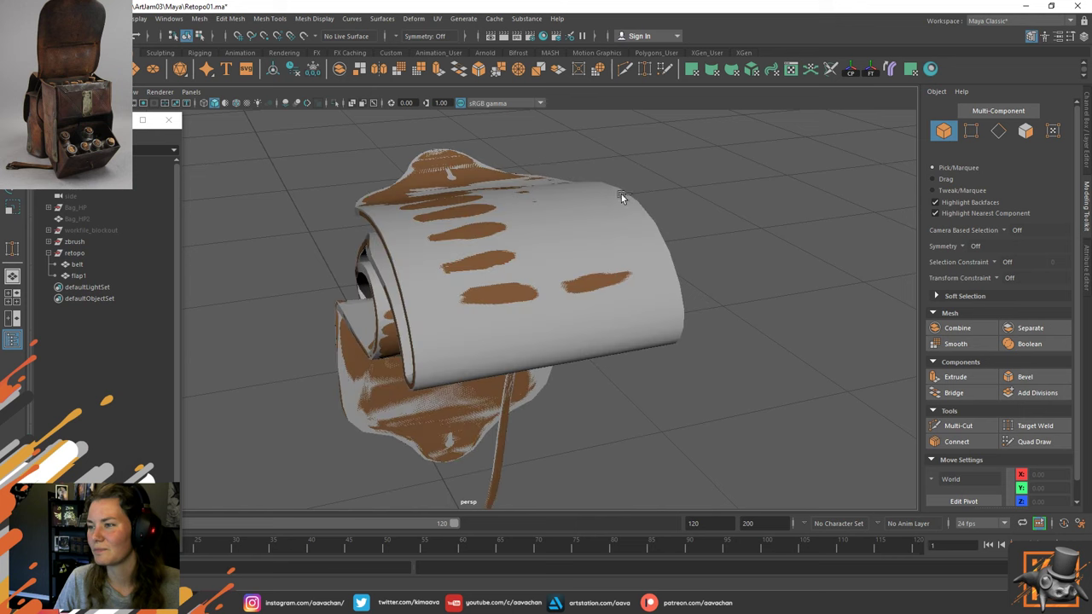
{"action": "left_click", "coordinate": [485, 236]}
{"action": "key", "text": "ctrl+1"}
{"action": "left_click", "coordinate": [625, 138]}
{"action": "left_click_drag", "start_coordinate": [633, 227], "coordinate": [545, 223], "text": "alt"}
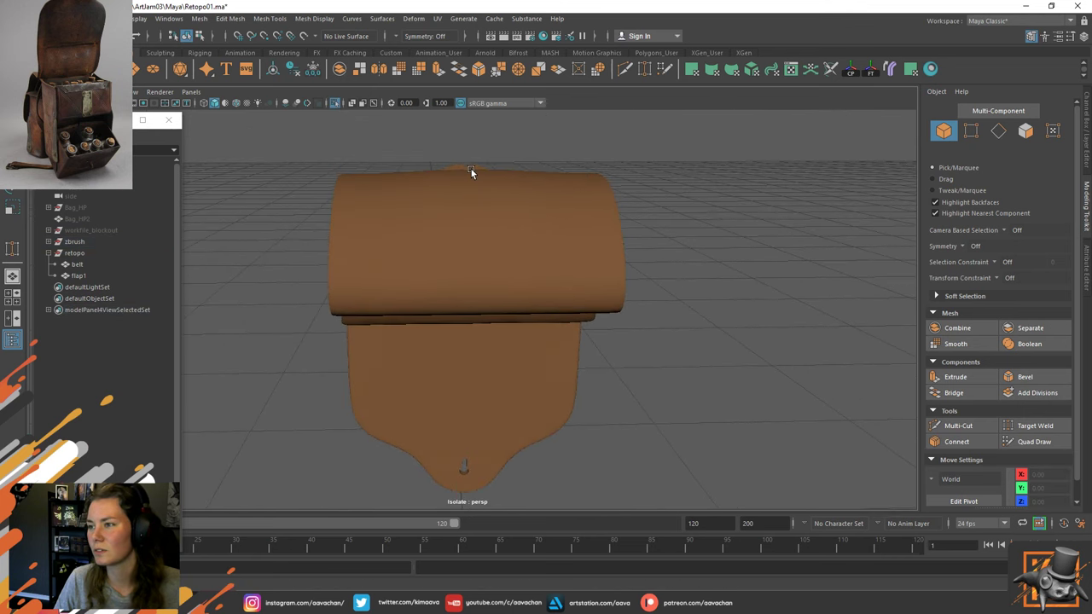
{"action": "left_click", "coordinate": [574, 177]}
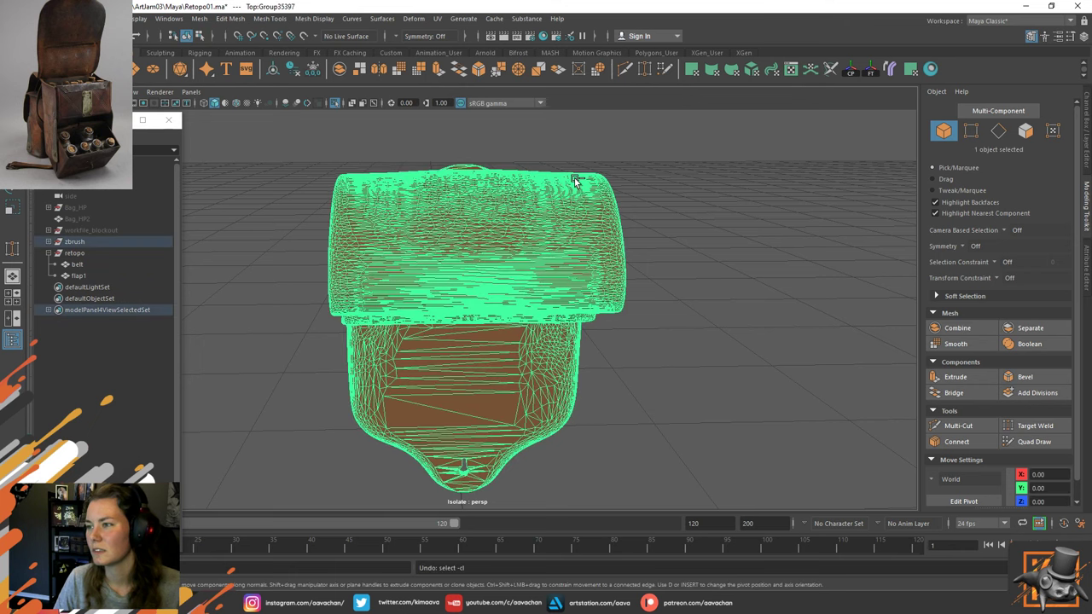
{"action": "key", "text": "ctrl+1"}
{"action": "left_click_drag", "start_coordinate": [574, 178], "coordinate": [540, 265], "text": "alt"}
{"action": "left_click", "coordinate": [688, 219]}
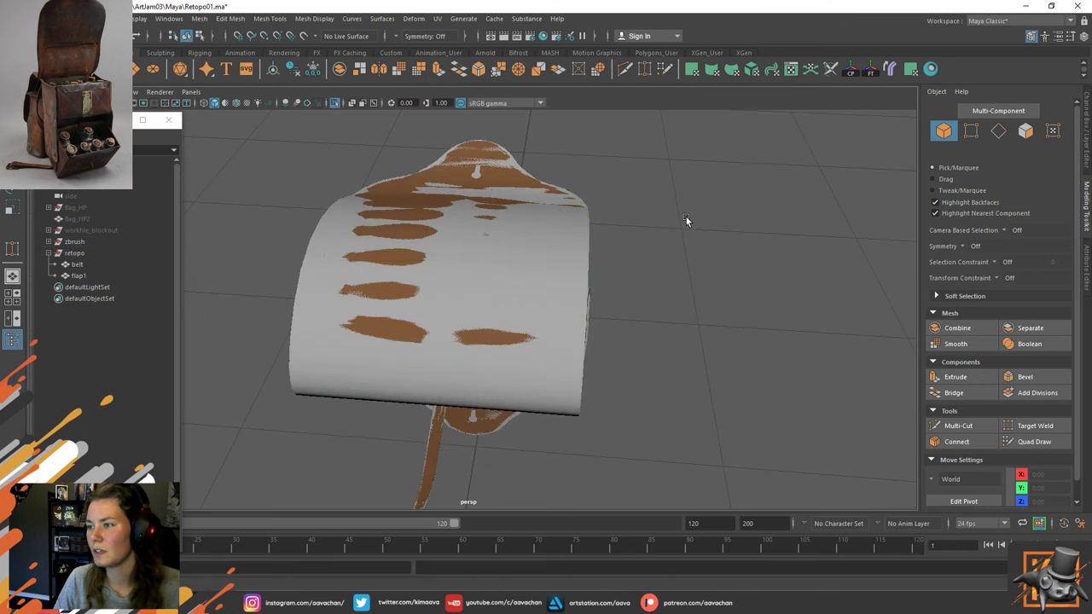
{"action": "left_click_drag", "start_coordinate": [688, 219], "coordinate": [714, 202], "text": "alt"}
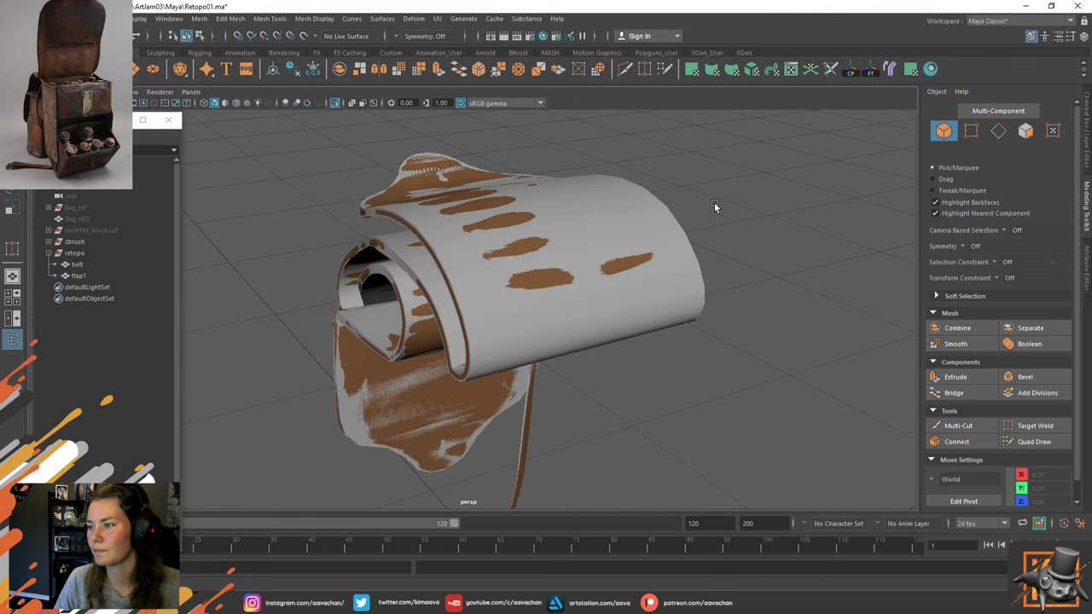
Undo back through the isolation changes to before the first lengthwise edge loop was deleted.
{"action": "key", "text": "ctrl+z"}
{"action": "key", "text": "ctrl+z"}
{"action": "key", "text": "ctrl+z"}
{"action": "key", "text": "ctrl+z"}
{"action": "key", "text": "ctrl+z"}
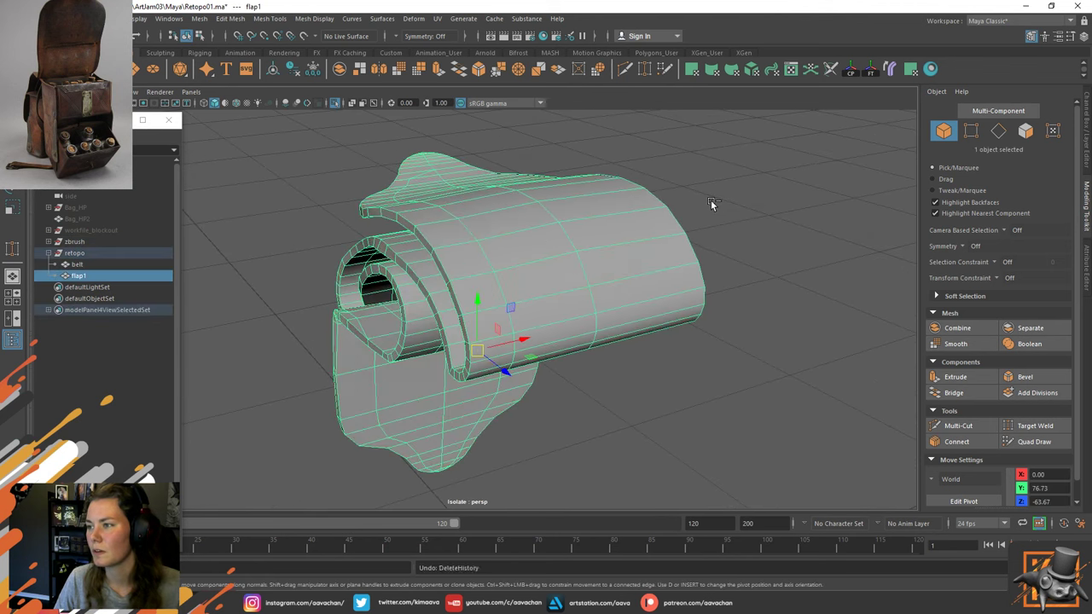
{"action": "key", "text": "ctrl+z"}
{"action": "key", "text": "ctrl+z"}
{"action": "key", "text": "ctrl+z"}
{"action": "key", "text": "ctrl+z"}
{"action": "key", "text": "ctrl+z"}
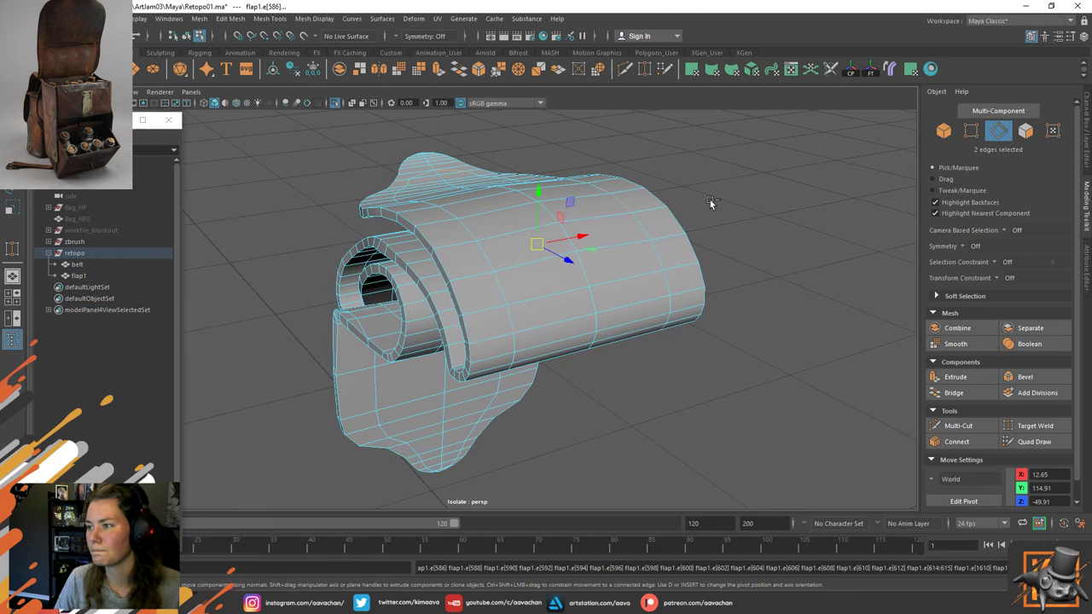
Delete only the section of one lengthwise side loop between the welded tip and the flap's wide part.
{"action": "left_click", "coordinate": [677, 186]}
{"action": "left_click_drag", "start_coordinate": [474, 173], "coordinate": [509, 213], "text": "alt"}
{"action": "left_click_drag", "start_coordinate": [444, 243], "coordinate": [510, 205], "text": "alt"}
{"action": "middle_click_drag", "start_coordinate": [376, 195], "coordinate": [432, 224], "text": "alt"}
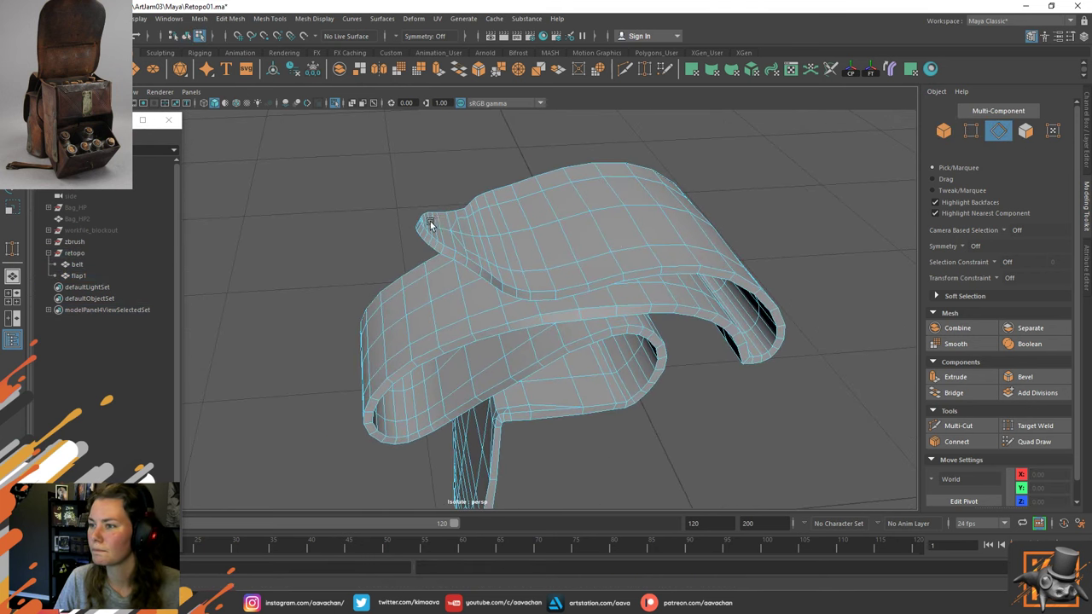
{"action": "right_click_drag", "start_coordinate": [432, 225], "coordinate": [534, 236], "text": "alt"}
{"action": "right_click_drag", "start_coordinate": [521, 199], "coordinate": [413, 163]}
{"action": "left_click_drag", "start_coordinate": [546, 196], "coordinate": [524, 218], "text": "alt"}
{"action": "right_click_drag", "start_coordinate": [478, 217], "coordinate": [477, 187]}
{"action": "left_click", "coordinate": [463, 214]}
{"action": "double_click", "coordinate": [617, 252], "text": "shift"}
{"action": "right_click_drag", "start_coordinate": [617, 252], "coordinate": [565, 214], "text": "shift"}
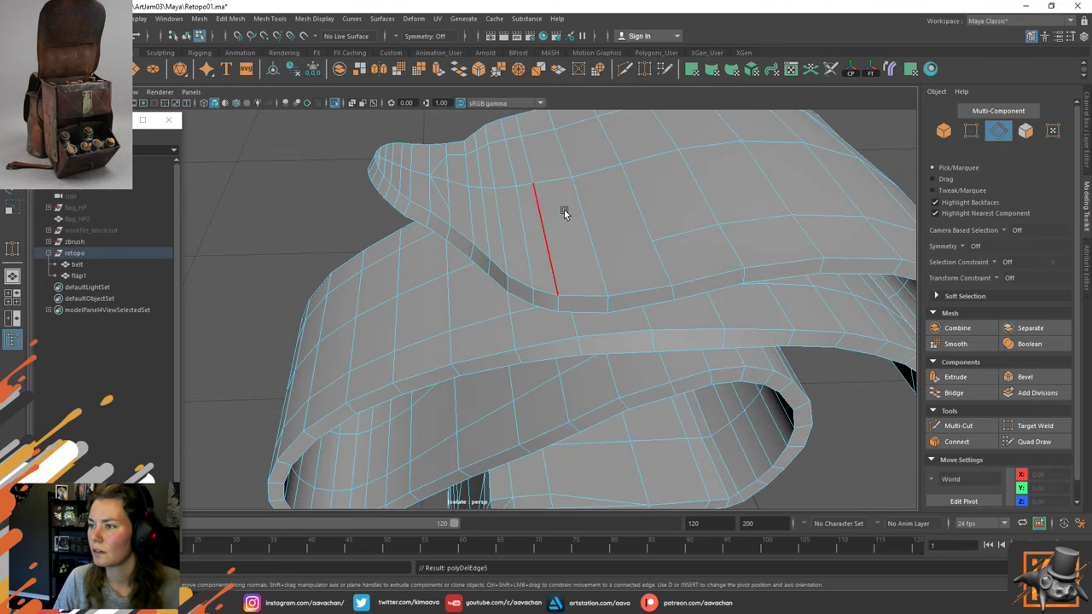
Delete the matching section of the lengthwise side loop on the opposite side of the centre line.
{"action": "left_click_drag", "start_coordinate": [559, 212], "coordinate": [536, 256], "text": "alt"}
{"action": "left_click", "coordinate": [461, 176]}
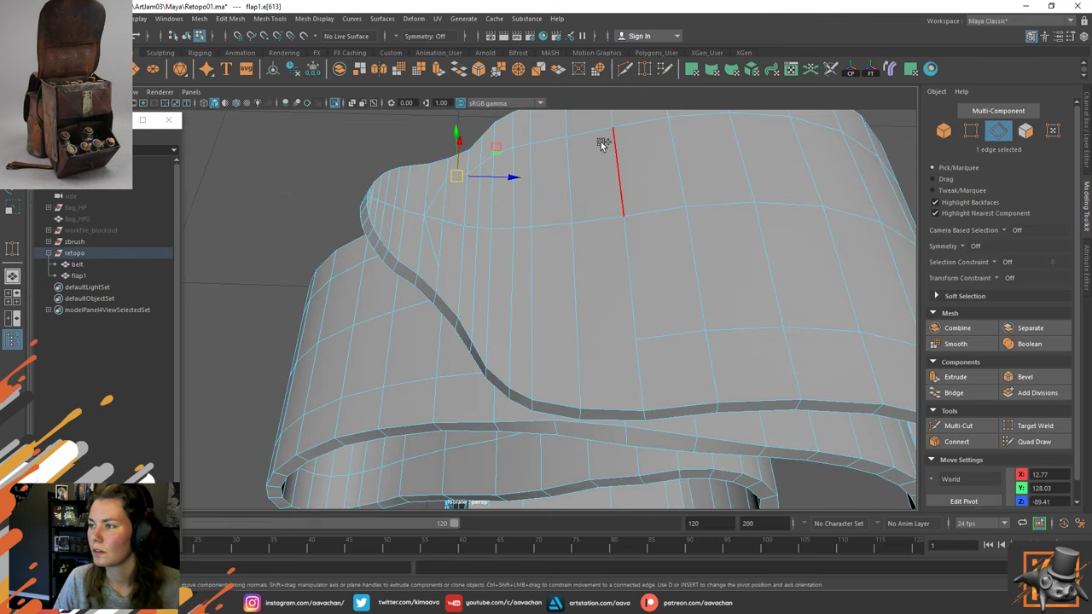
{"action": "double_click", "coordinate": [590, 134], "text": "shift"}
{"action": "right_click_drag", "start_coordinate": [590, 137], "coordinate": [539, 107], "text": "shift"}
Delete a crosswise edge on each side of the centre line at the narrow tip of flap1's upper surface.
{"action": "left_click", "coordinate": [435, 195]}
{"action": "left_click", "coordinate": [440, 234], "text": "shift"}
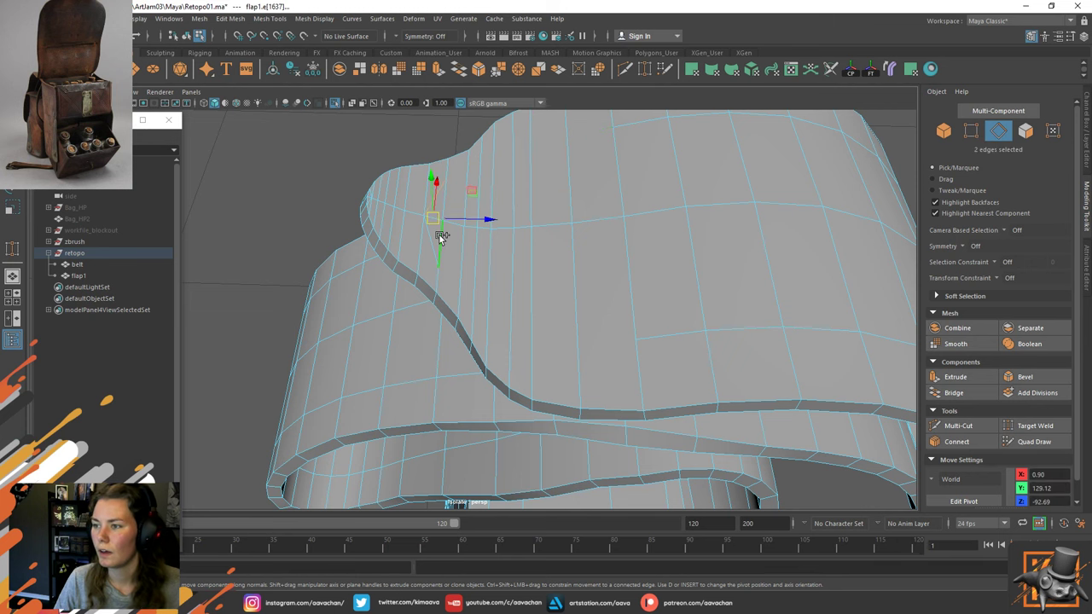
{"action": "left_click", "coordinate": [434, 246], "text": "shift"}
{"action": "right_click_drag", "start_coordinate": [442, 187], "coordinate": [391, 157], "text": "shift"}
On the upper surface, connect the centre-line vertex before the wide part to the cut ends of both lengthwise side loops.
{"action": "left_click_drag", "start_coordinate": [367, 215], "coordinate": [517, 219], "text": "alt"}
{"action": "right_click_drag", "start_coordinate": [517, 219], "coordinate": [440, 195]}
{"action": "left_click", "coordinate": [458, 224]}
{"action": "left_click", "coordinate": [505, 302], "text": "shift"}
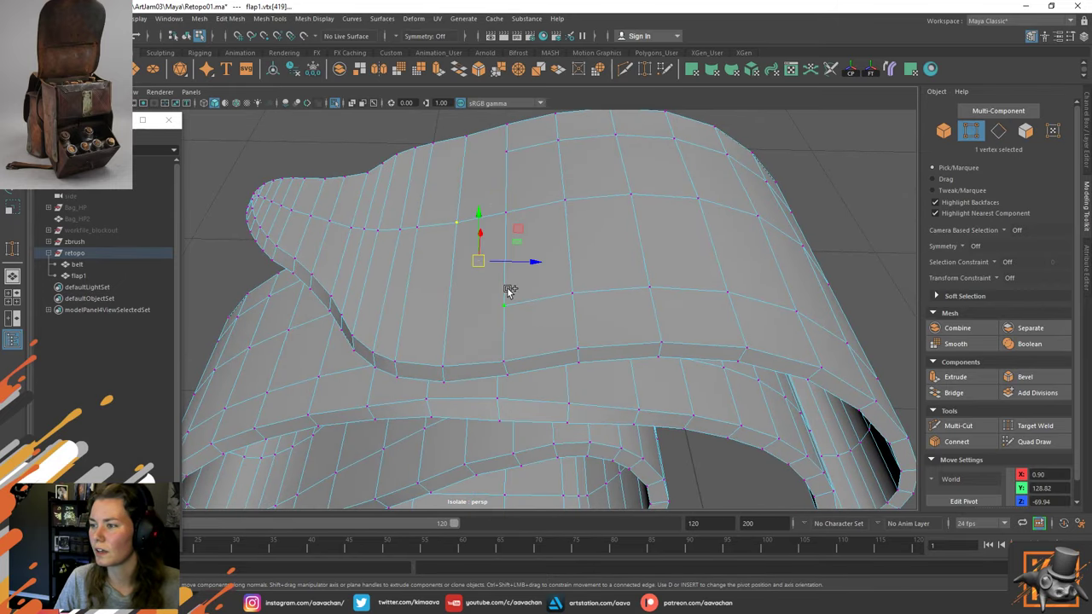
{"action": "right_click_drag", "start_coordinate": [508, 292], "coordinate": [504, 355], "text": "shift"}
{"action": "left_click", "coordinate": [504, 154]}
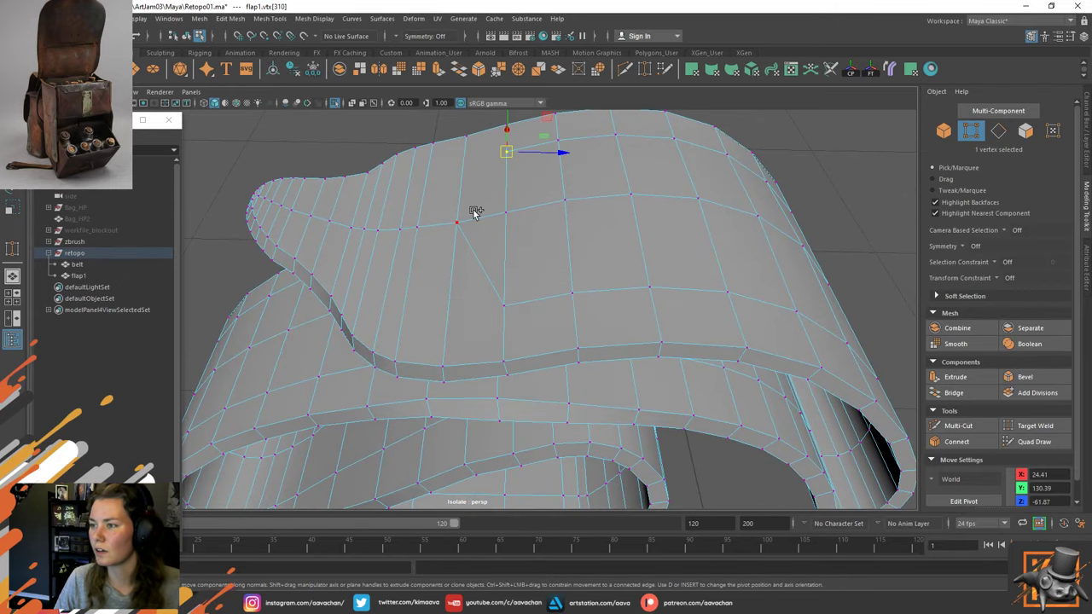
{"action": "left_click", "coordinate": [458, 222], "text": "shift"}
{"action": "key", "text": "g"}
Collapse alternate centre-line edges on the tip's upper surface so neighbouring crosswise edges meet in shared centre vertices.
{"action": "middle_click_drag", "start_coordinate": [410, 236], "coordinate": [482, 249], "text": "alt"}
{"action": "left_click_drag", "start_coordinate": [482, 248], "coordinate": [499, 283], "text": "alt"}
{"action": "right_click", "coordinate": [532, 271]}
{"action": "left_click", "coordinate": [531, 242]}
{"action": "left_click", "coordinate": [502, 227]}
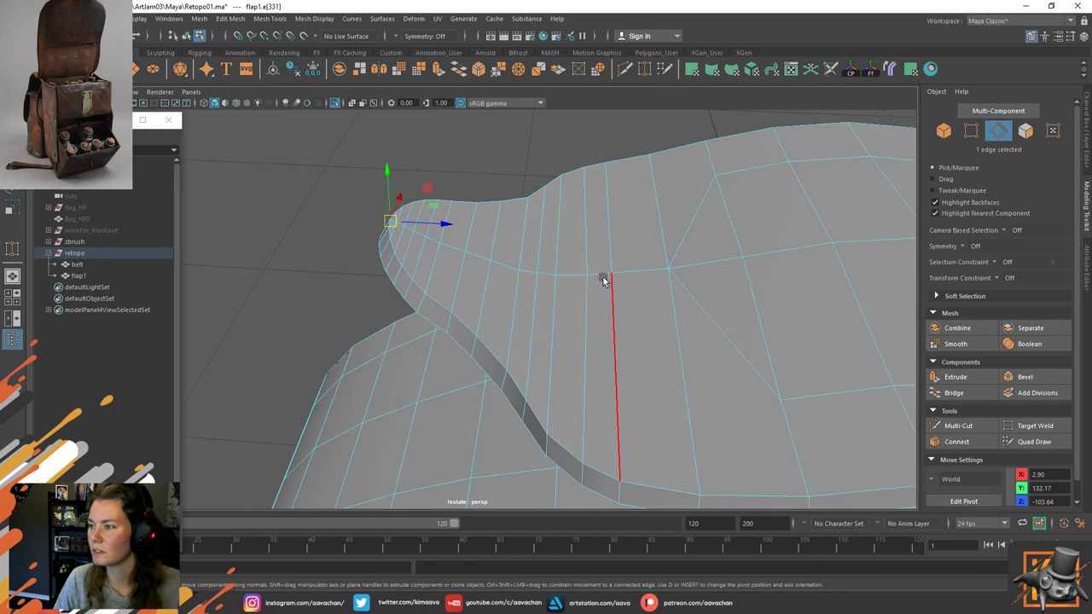
{"action": "left_click", "coordinate": [601, 277]}
{"action": "left_click", "coordinate": [549, 276], "text": "shift"}
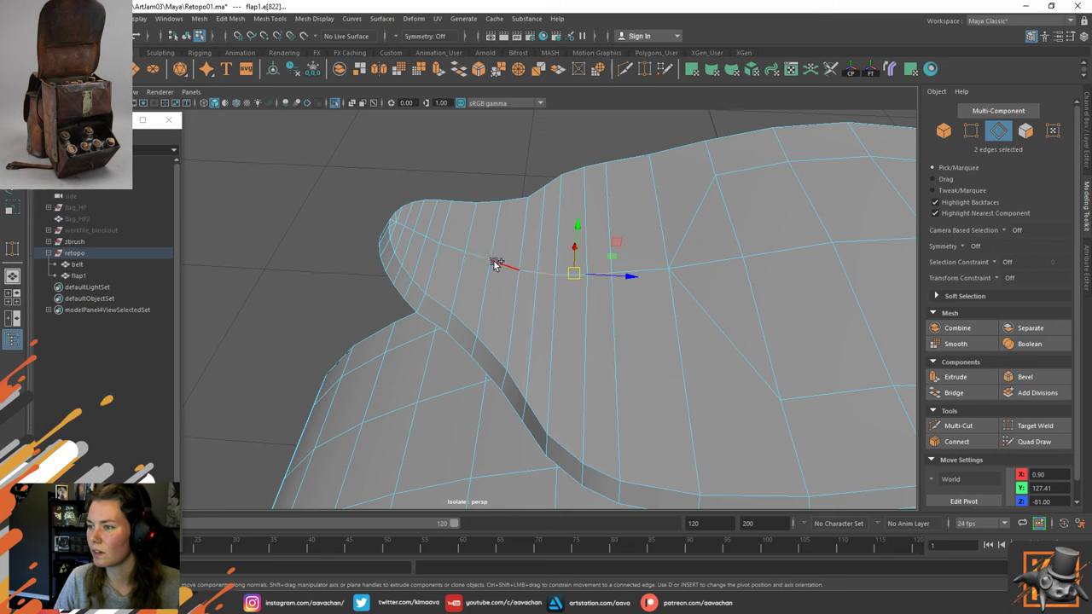
{"action": "left_click", "coordinate": [435, 248], "text": "shift"}
{"action": "left_click", "coordinate": [410, 228], "text": "shift"}
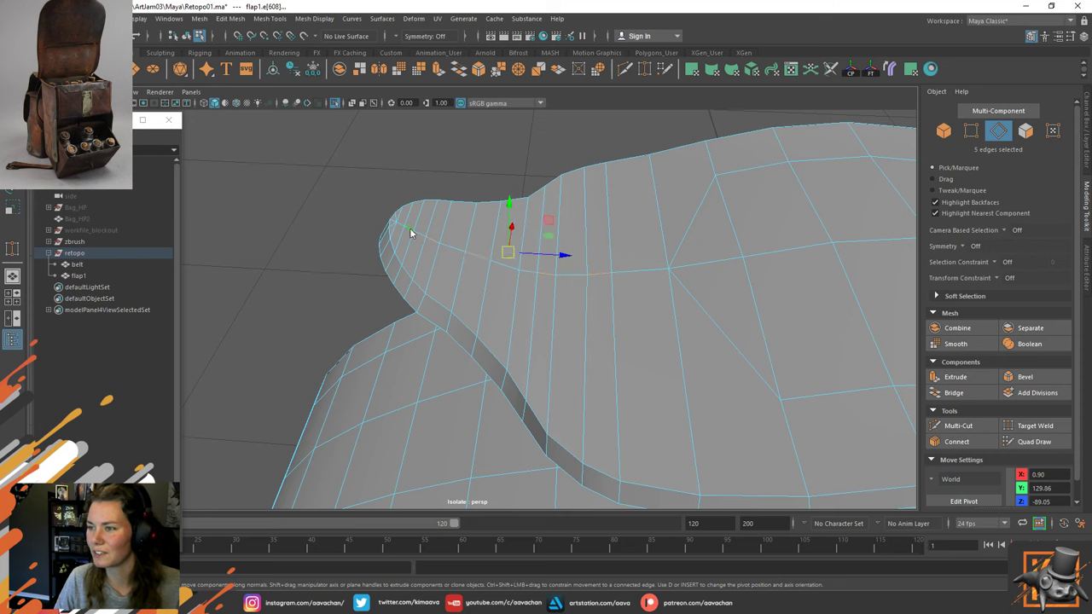
{"action": "right_click_drag", "start_coordinate": [409, 228], "coordinate": [492, 171], "text": "shift"}
{"action": "key", "text": "w"}
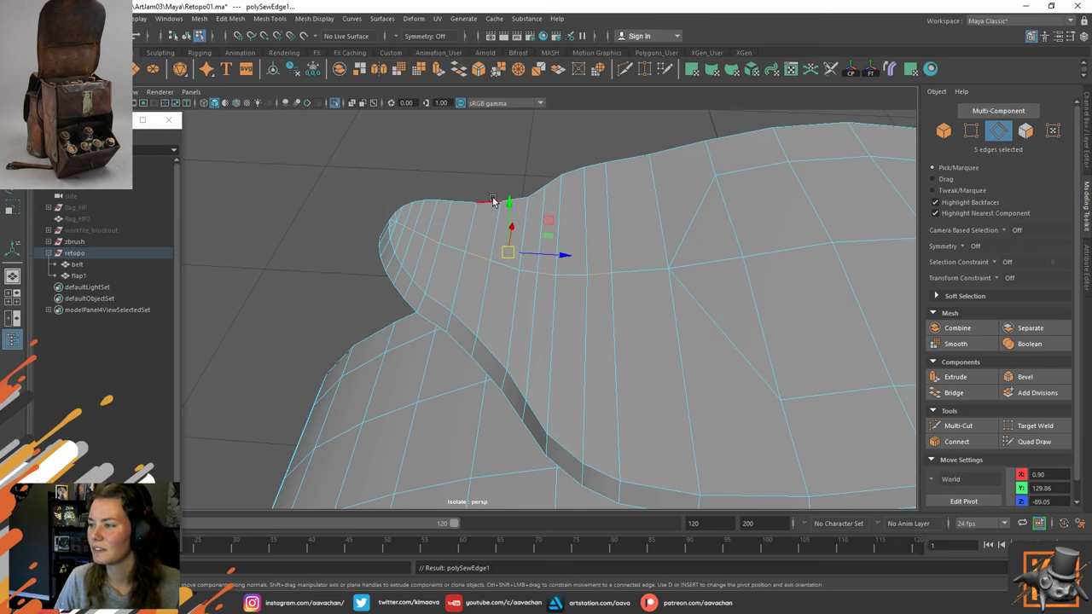
{"action": "key", "text": "ctrl+z"}
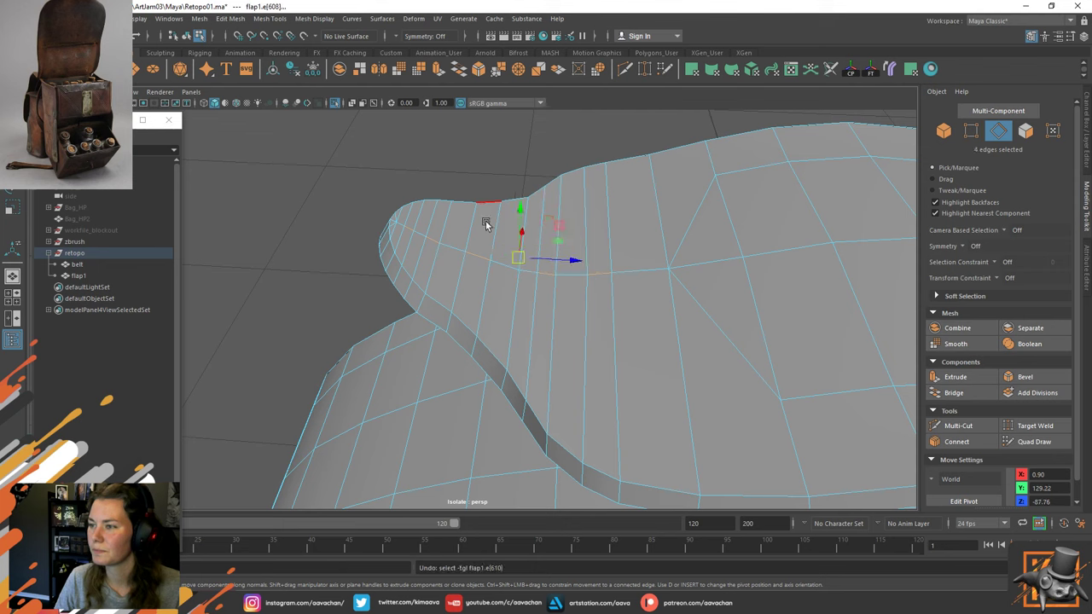
{"action": "right_click_drag", "start_coordinate": [465, 225], "coordinate": [514, 230], "text": "shift"}
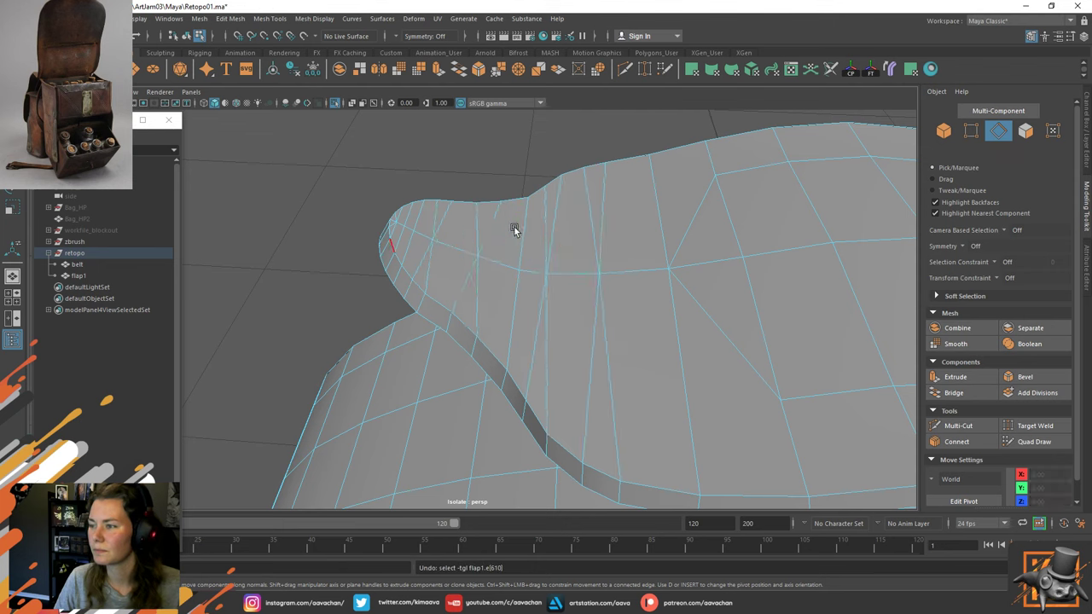
{"action": "left_click", "coordinate": [409, 232]}
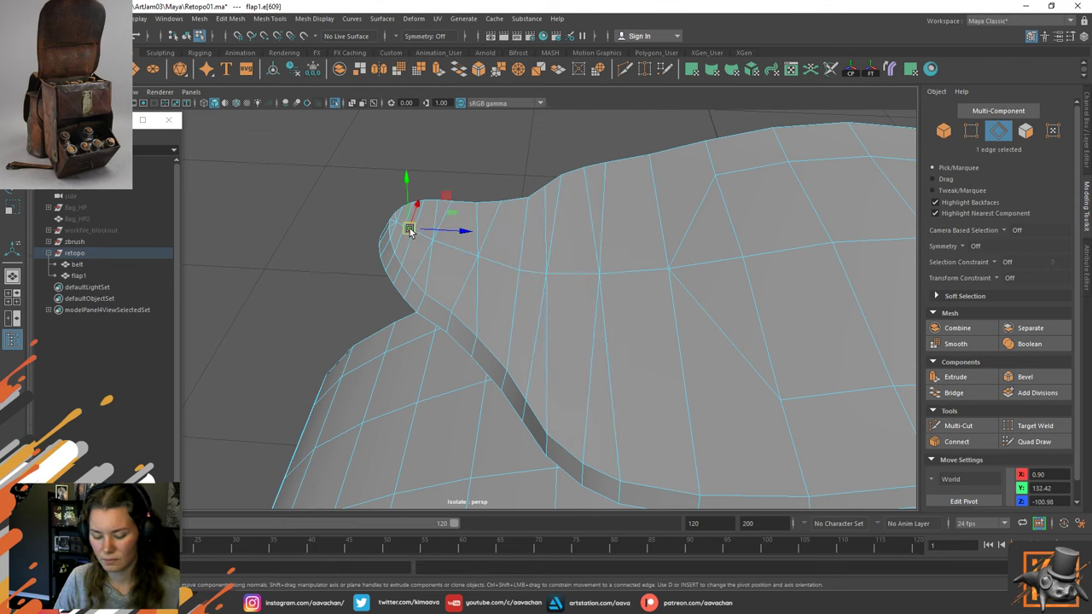
{"action": "key", "text": "g"}
Inspect flap1 in object mode, with and without its wireframe, to check the shading of the reduced tip.
{"action": "left_click_drag", "start_coordinate": [581, 286], "coordinate": [602, 247], "text": "alt"}
{"action": "left_click", "coordinate": [538, 241]}
{"action": "key", "text": "g"}
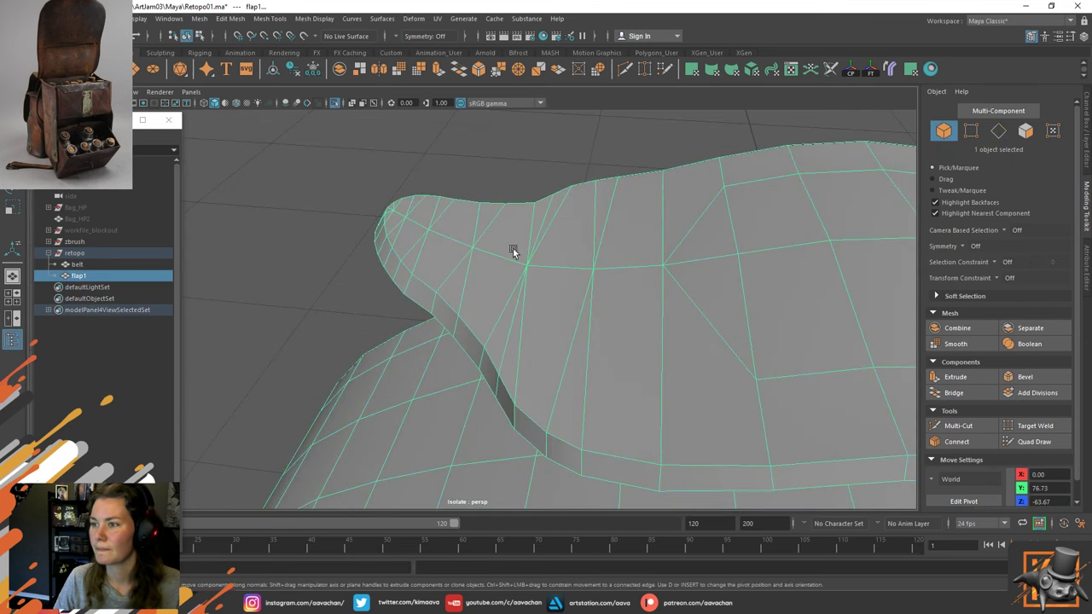
{"action": "left_click_drag", "start_coordinate": [559, 274], "coordinate": [476, 306], "text": "alt"}
{"action": "left_click", "coordinate": [584, 225]}
{"action": "right_click_drag", "start_coordinate": [584, 226], "coordinate": [482, 304], "text": "alt"}
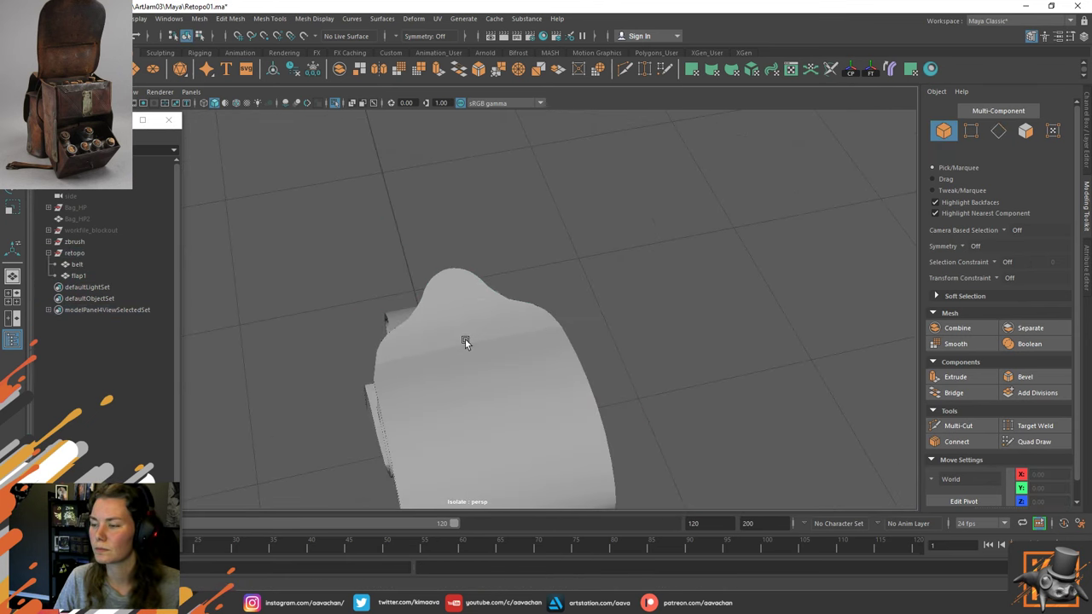
{"action": "left_click", "coordinate": [465, 339]}
{"action": "left_click_drag", "start_coordinate": [465, 340], "coordinate": [414, 270], "text": "alt"}
Select the crosswise edge loop where flap1's wide part starts, and add Harden Edge, Soften Edge and Soften/Harden Edges to the shelf.
{"action": "right_click", "coordinate": [414, 270]}
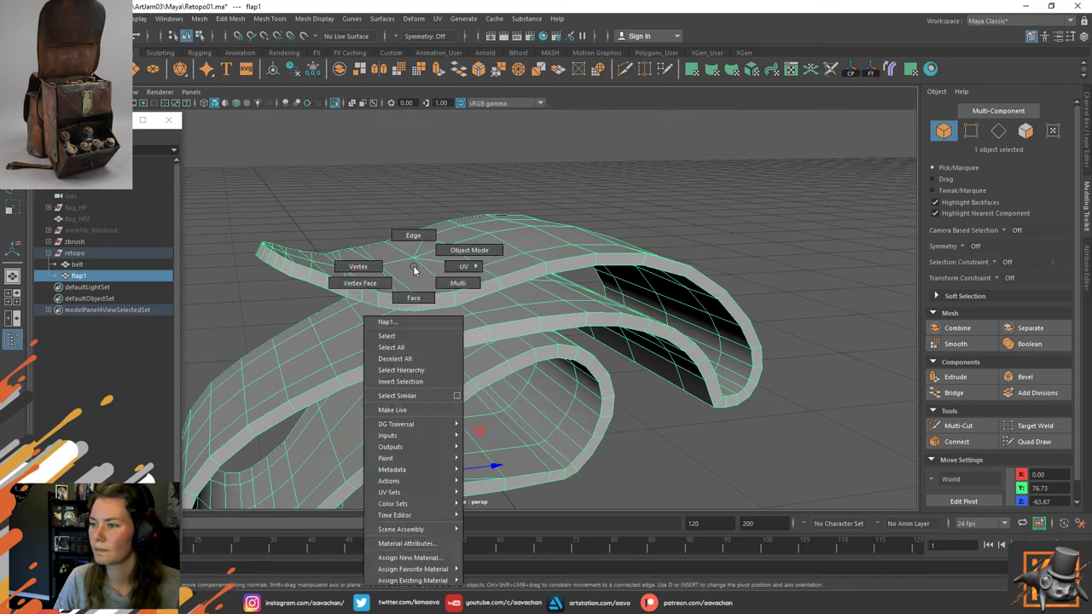
{"action": "right_click_drag", "start_coordinate": [414, 269], "coordinate": [413, 236]}
{"action": "left_click_drag", "start_coordinate": [413, 235], "coordinate": [424, 279], "text": "alt"}
{"action": "double_click", "coordinate": [401, 240]}
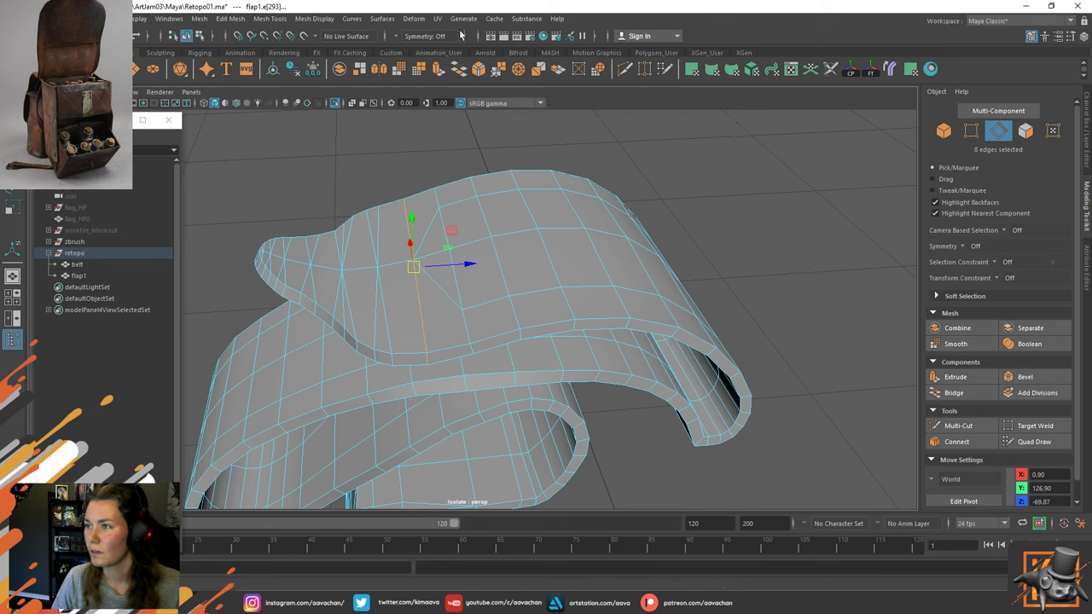
{"action": "left_click", "coordinate": [315, 18]}
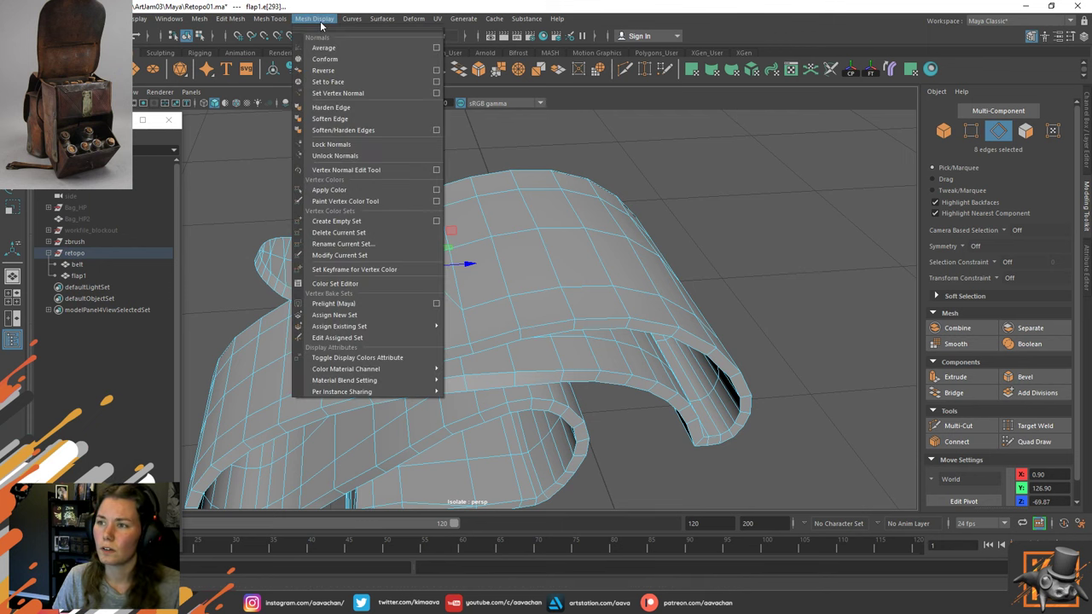
{"action": "left_click", "coordinate": [345, 108], "text": "ctrl+shift"}
{"action": "left_click", "coordinate": [337, 121], "text": "ctrl+shift"}
{"action": "left_click", "coordinate": [339, 131], "text": "ctrl+shift"}
Soften the selected crosswise edge loop, check flap1's shading in object mode, and save the scene.
{"action": "left_click", "coordinate": [969, 69]}
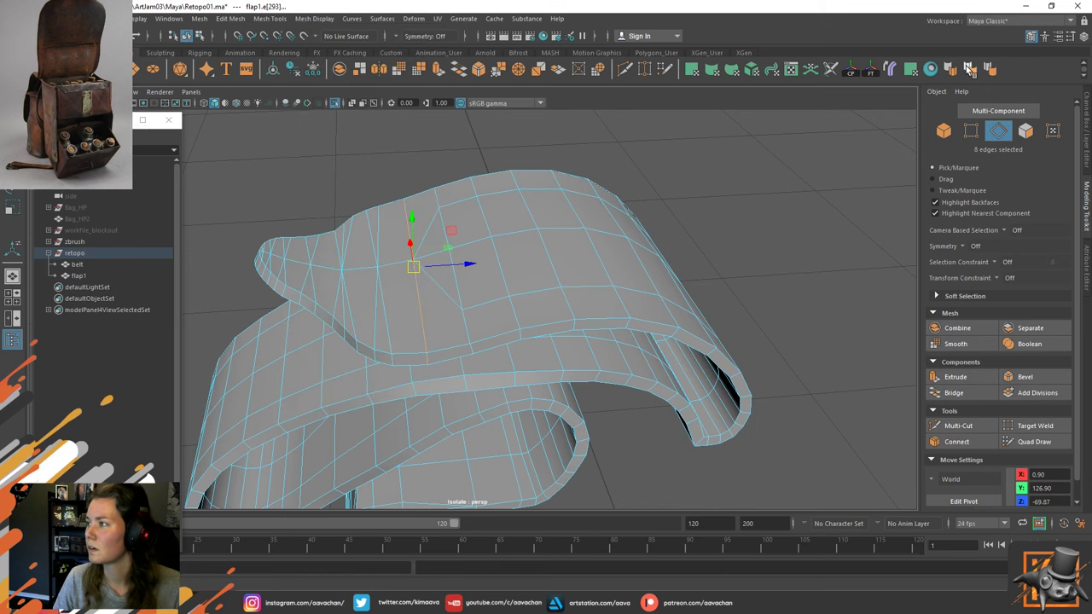
{"action": "left_click", "coordinate": [442, 146]}
{"action": "right_click_drag", "start_coordinate": [471, 240], "coordinate": [593, 169]}
{"action": "left_click", "coordinate": [595, 163]}
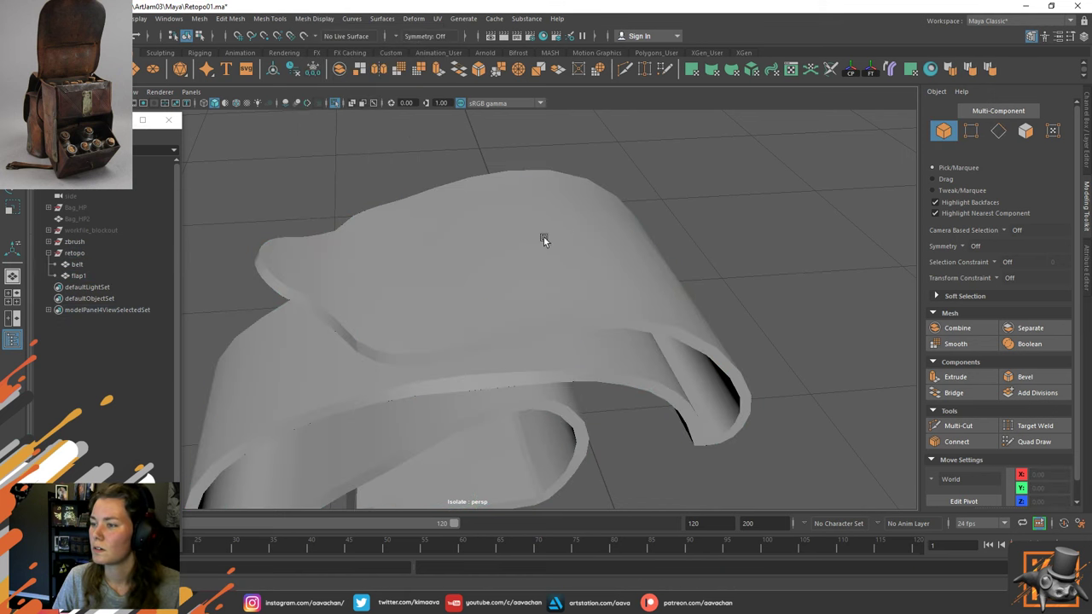
{"action": "left_click", "coordinate": [538, 233]}
{"action": "left_click", "coordinate": [783, 202]}
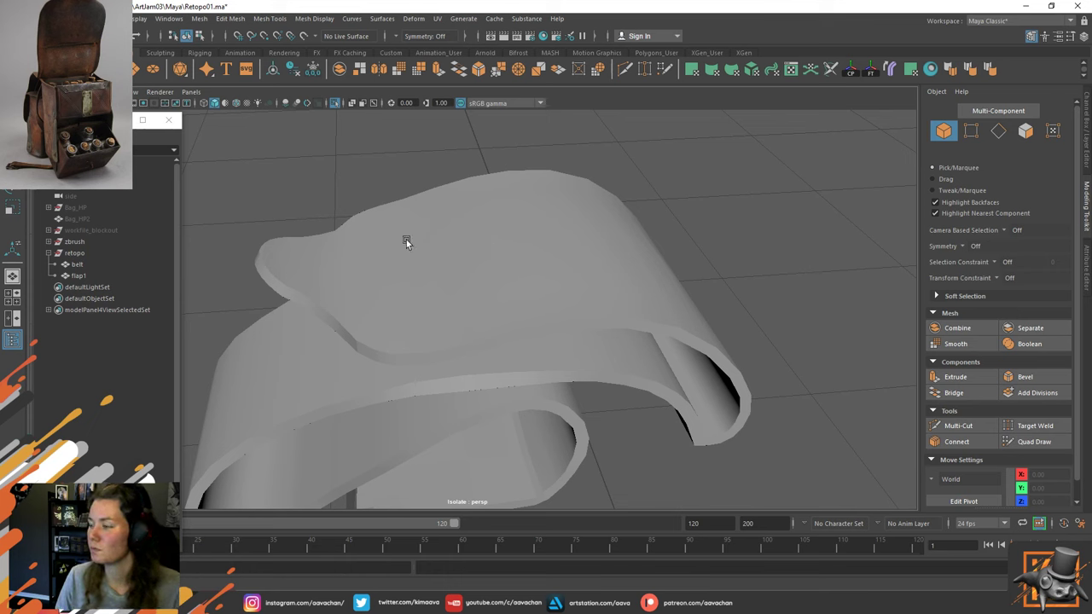
{"action": "left_click", "coordinate": [533, 276]}
{"action": "key", "text": "ctrl+s"}
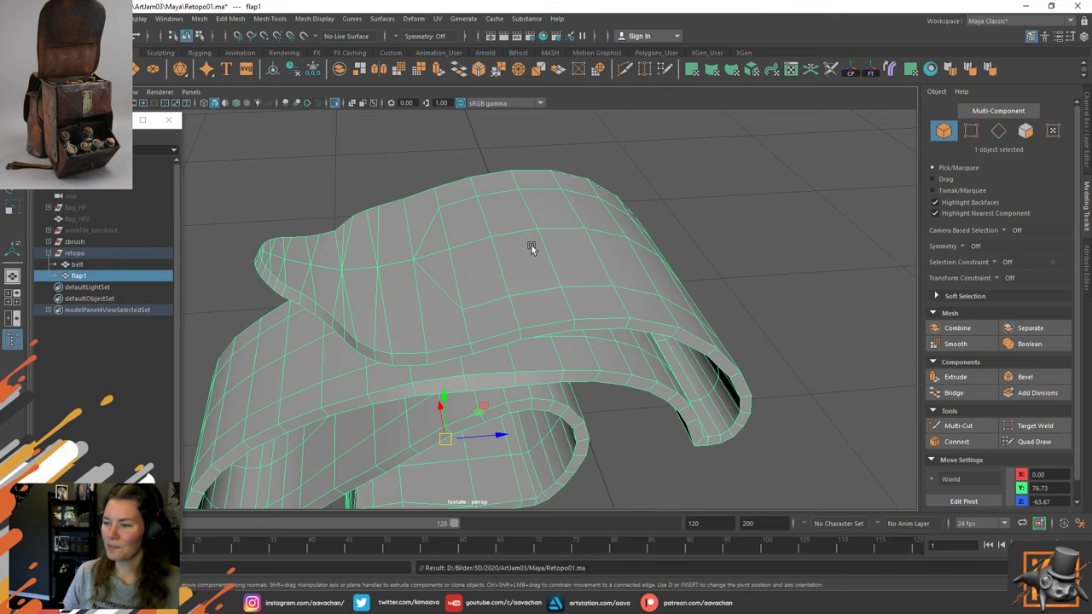
Examine flap1's topology along the upper surface, the curled end and the underside.
{"action": "middle_click_drag", "start_coordinate": [409, 285], "coordinate": [444, 291], "text": "alt"}
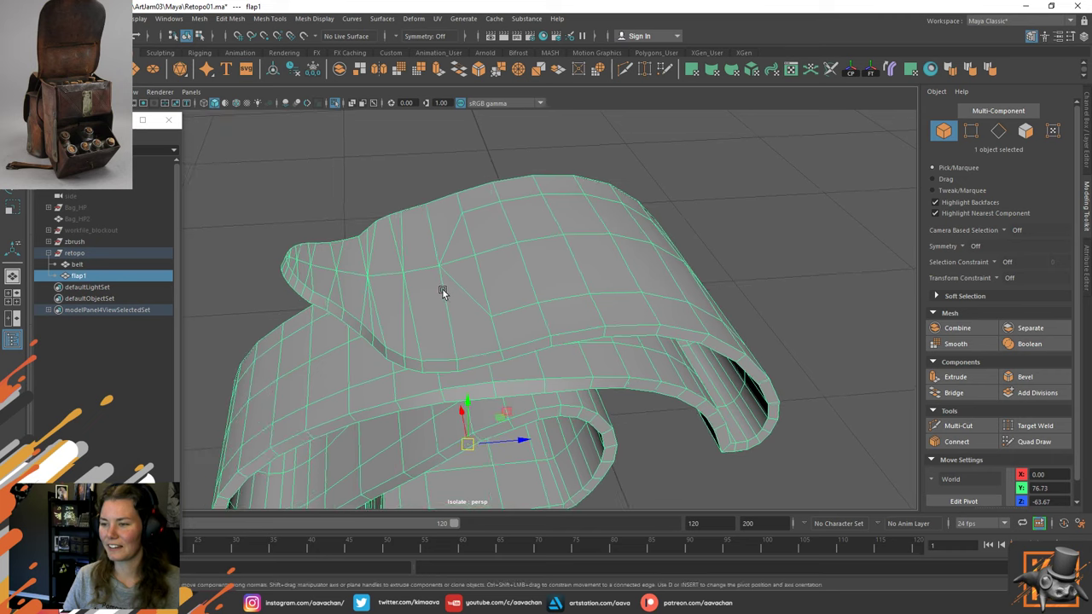
{"action": "right_click_drag", "start_coordinate": [424, 267], "coordinate": [550, 297], "text": "alt"}
{"action": "left_click_drag", "start_coordinate": [551, 300], "coordinate": [671, 320], "text": "alt"}
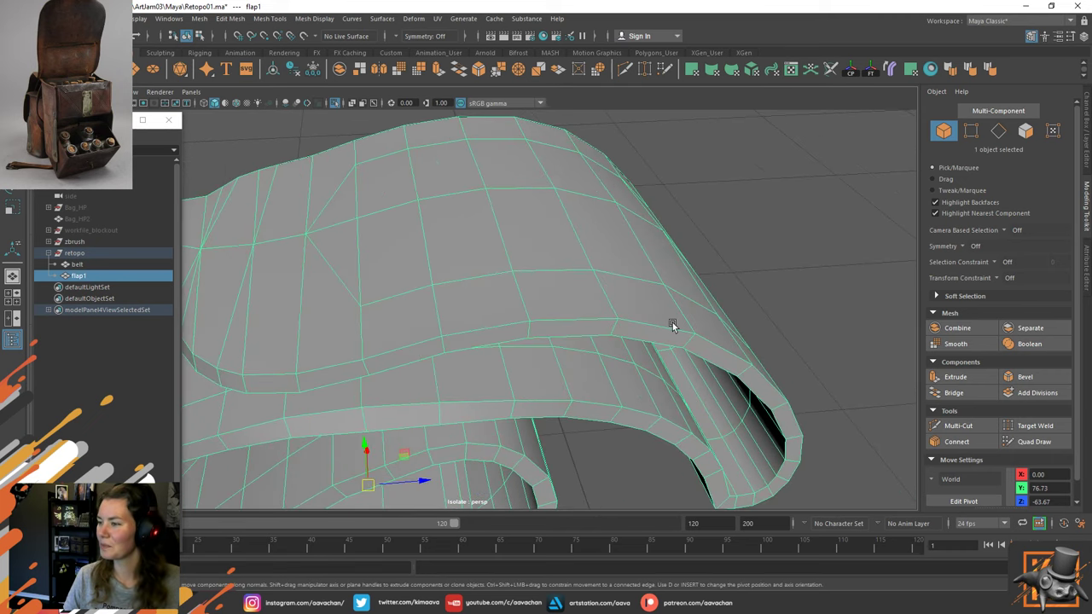
{"action": "right_click_drag", "start_coordinate": [671, 319], "coordinate": [582, 247], "text": "alt"}
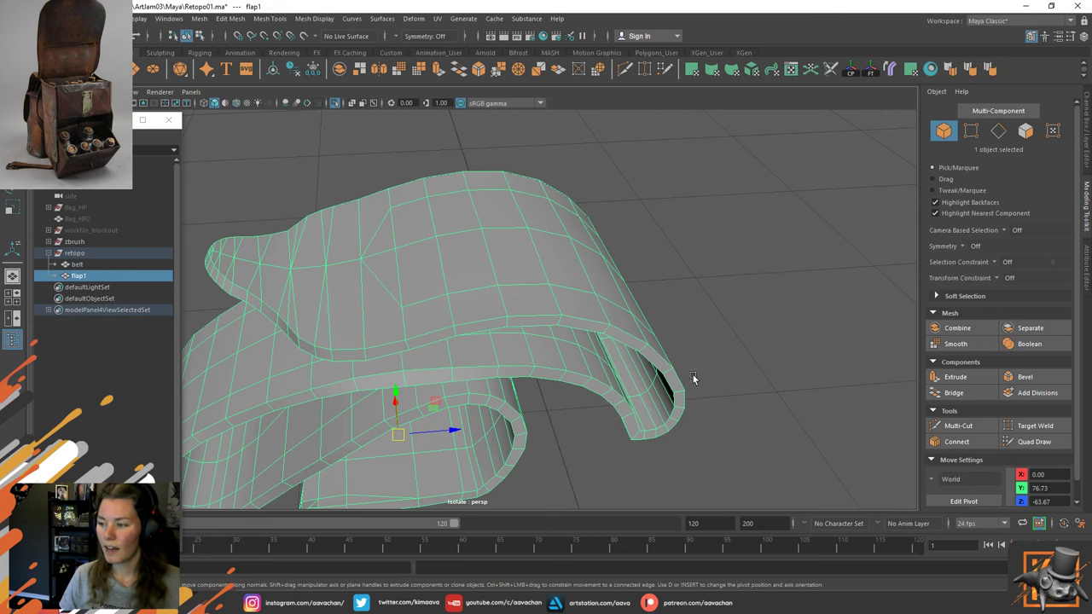
{"action": "left_click_drag", "start_coordinate": [693, 376], "coordinate": [336, 183], "text": "alt"}
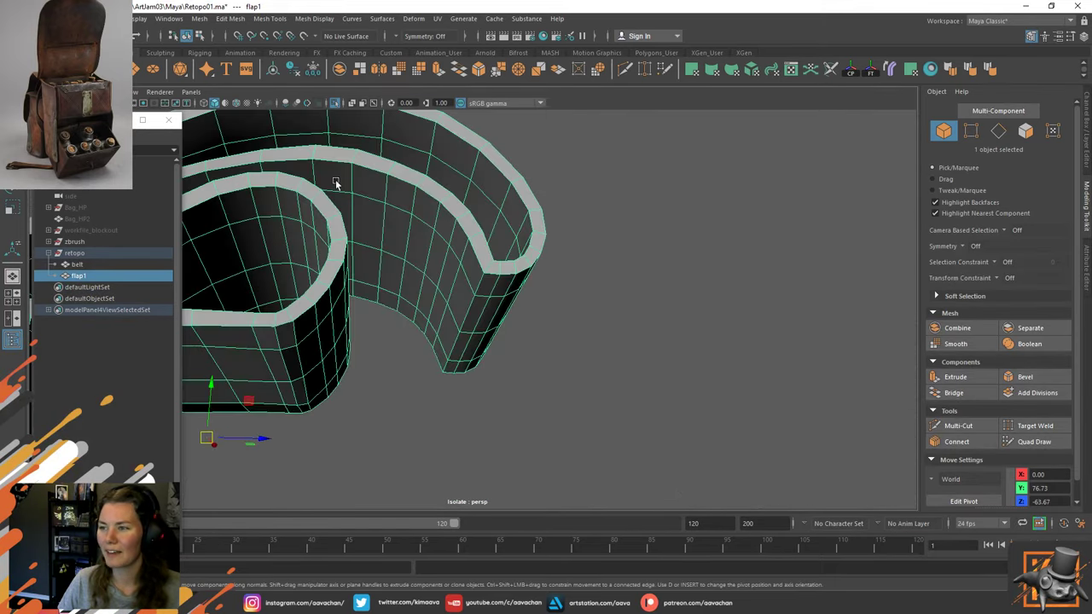
{"action": "middle_click_drag", "start_coordinate": [336, 182], "coordinate": [500, 291], "text": "alt"}
{"action": "middle_click_drag", "start_coordinate": [198, 245], "coordinate": [348, 265], "text": "alt"}
{"action": "left_click_drag", "start_coordinate": [348, 265], "coordinate": [475, 282], "text": "alt"}
On flap1's underside, delete the section of one lengthwise side loop between the tip and the wide part.
{"action": "right_click_drag", "start_coordinate": [476, 282], "coordinate": [475, 247]}
{"action": "mouse_move", "coordinate": [523, 274]}
{"action": "left_mouse_down", "text": "alt"}
{"action": "mouse_move", "coordinate": [522, 257]}
{"action": "mouse_move", "coordinate": [520, 299]}
{"action": "mouse_move", "coordinate": [526, 256]}
{"action": "left_mouse_up", "text": "alt"}
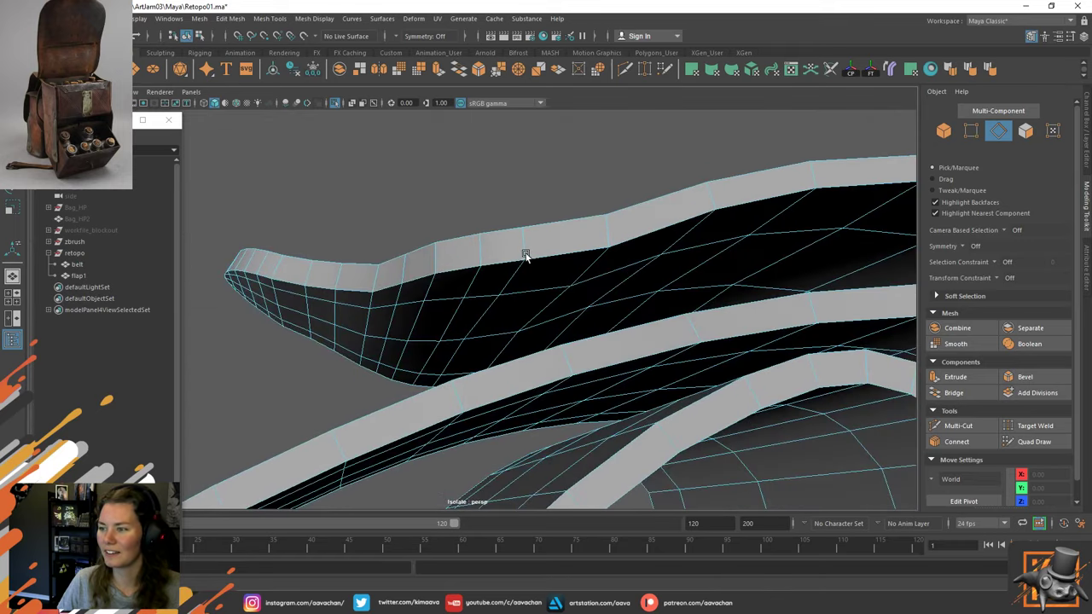
{"action": "left_click", "coordinate": [488, 295]}
{"action": "left_click_drag", "start_coordinate": [303, 281], "coordinate": [370, 246], "text": "alt"}
{"action": "double_click", "coordinate": [346, 212], "text": "shift"}
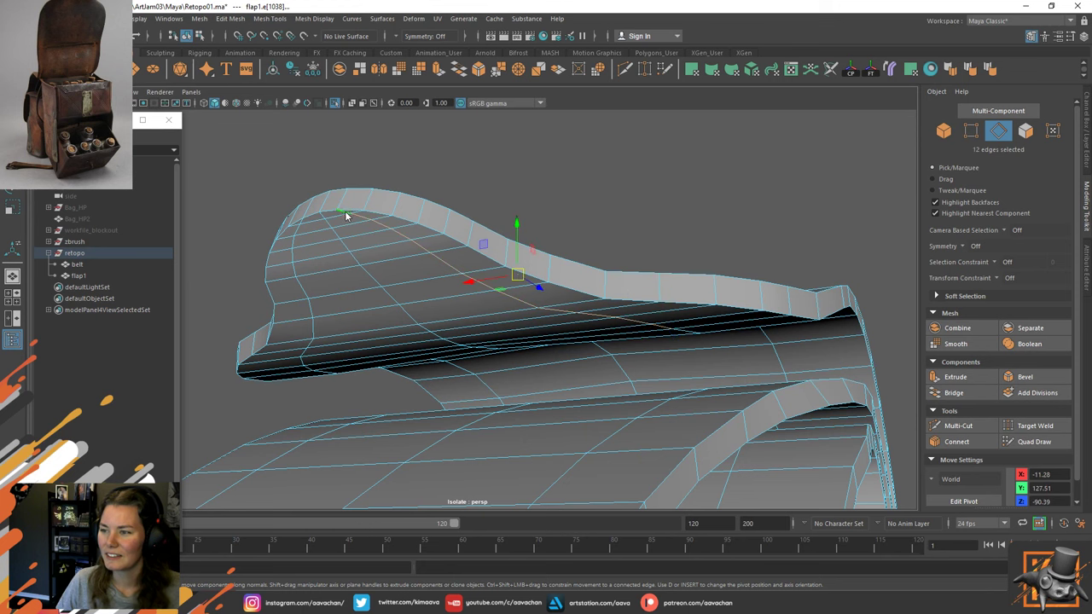
{"action": "right_click_drag", "start_coordinate": [345, 212], "coordinate": [295, 236], "text": "shift"}
Delete the matching section of the underside's lengthwise side loop across the centre line.
{"action": "left_click_drag", "start_coordinate": [295, 236], "coordinate": [395, 251], "text": "alt"}
{"action": "left_click", "coordinate": [359, 202]}
{"action": "left_click", "coordinate": [204, 323]}
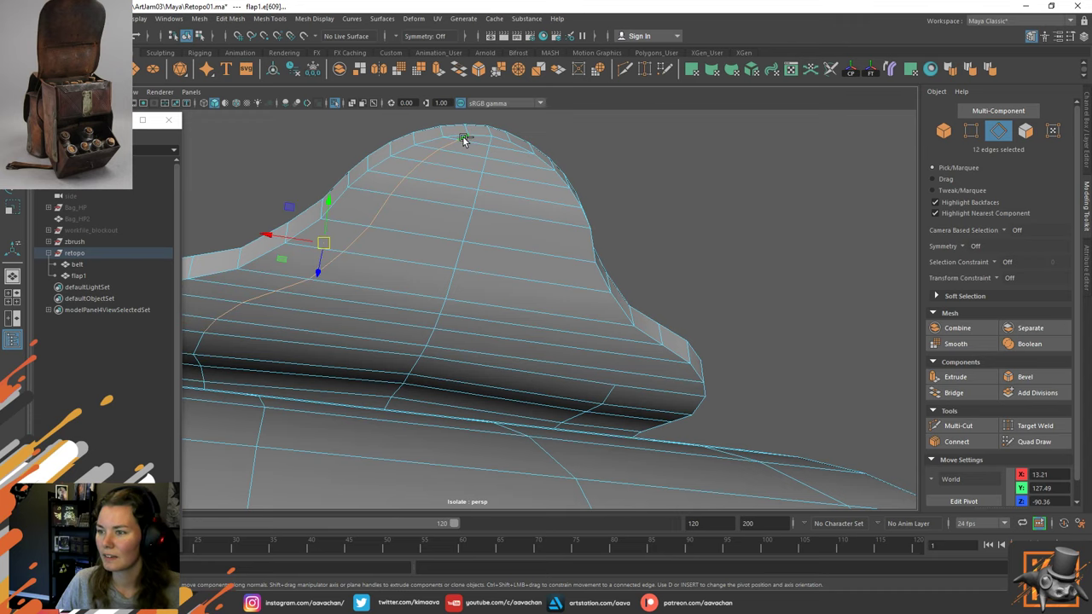
{"action": "key", "text": "Delete"}
Collapse alternate centre-line edges on the tip's underside so neighbouring crosswise edges share centre vertices.
{"action": "left_click_drag", "start_coordinate": [560, 287], "coordinate": [408, 300], "text": "alt"}
{"action": "left_click", "coordinate": [532, 339]}
{"action": "left_click_drag", "start_coordinate": [541, 283], "coordinate": [543, 272], "text": "alt"}
{"action": "left_click", "coordinate": [469, 342], "text": "shift"}
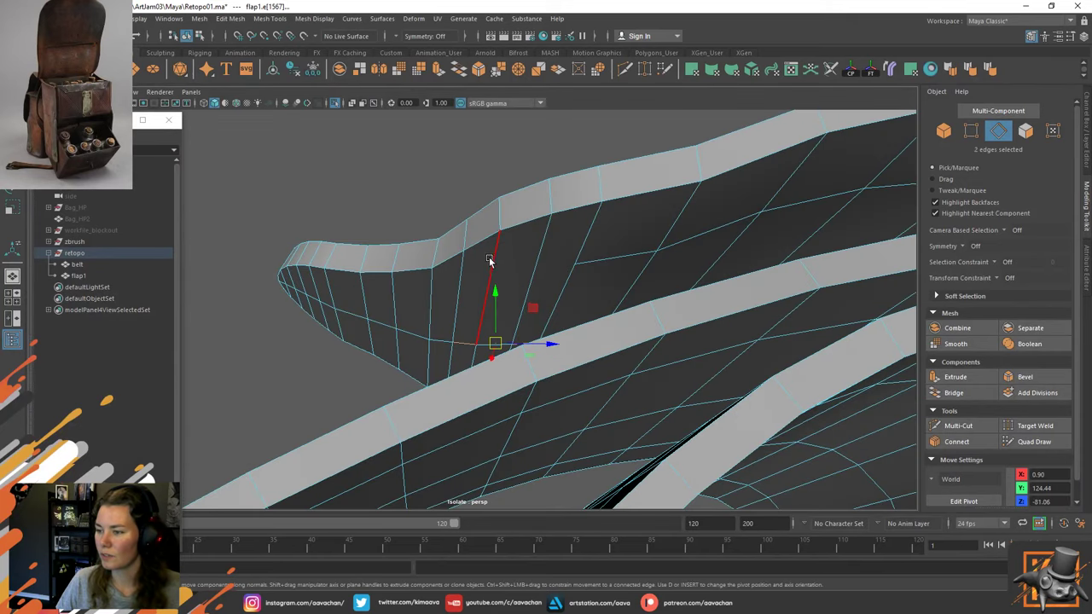
{"action": "left_click", "coordinate": [453, 316], "text": "shift"}
{"action": "left_click_drag", "start_coordinate": [458, 282], "coordinate": [407, 317], "text": "alt"}
{"action": "left_click", "coordinate": [390, 320], "text": "shift"}
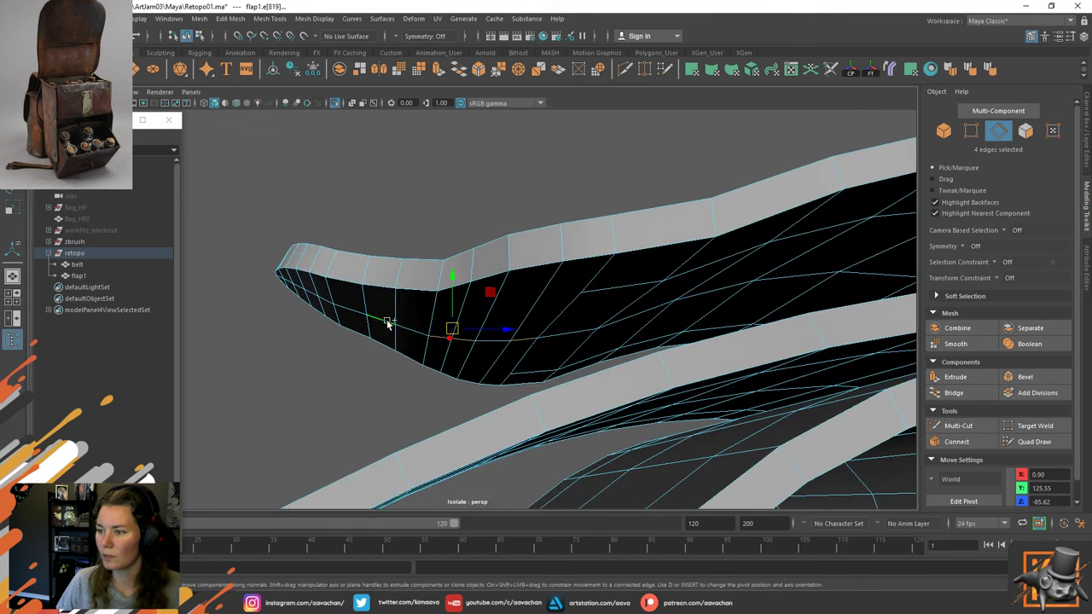
{"action": "left_click", "coordinate": [327, 303], "text": "shift"}
{"action": "left_click", "coordinate": [293, 286], "text": "shift"}
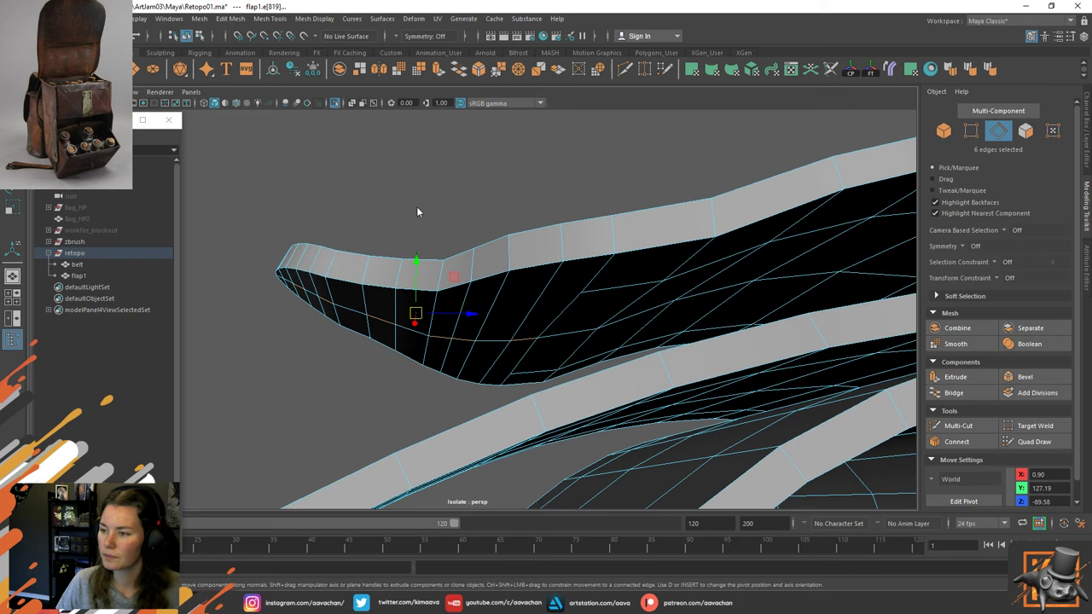
{"action": "right_click_drag", "start_coordinate": [418, 211], "coordinate": [447, 173], "text": "shift"}
Target-weld the outermost centre-line vertex on the tip's underside onto the next vertex inward.
{"action": "left_click_drag", "start_coordinate": [339, 201], "coordinate": [411, 197], "text": "alt"}
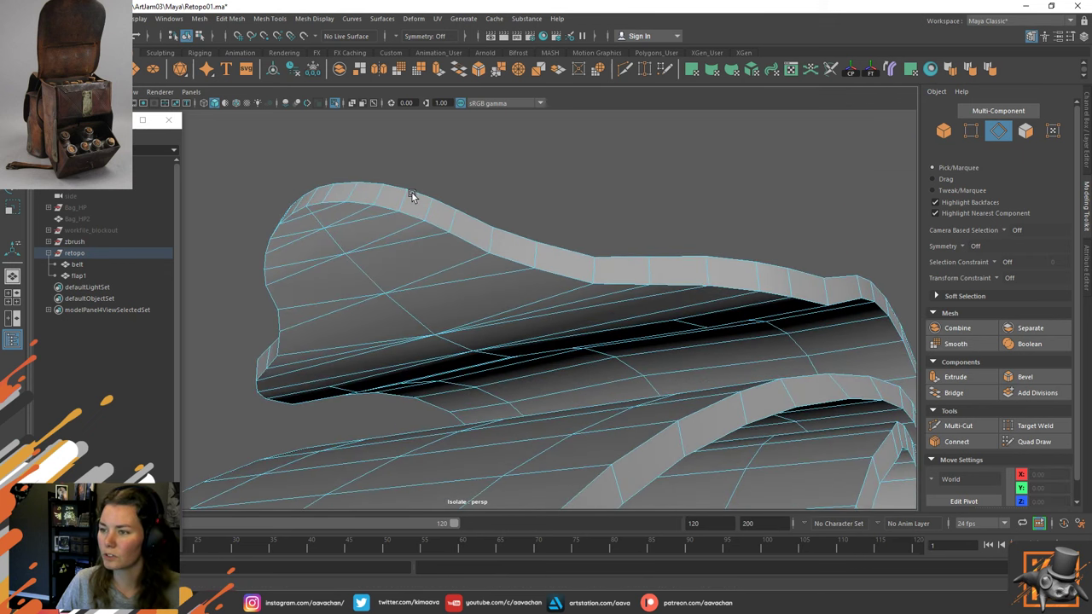
{"action": "right_click_drag", "start_coordinate": [350, 225], "coordinate": [326, 205]}
{"action": "left_click", "coordinate": [318, 213]}
{"action": "scroll", "coordinate": [427, 246], "scroll_direction": "up", "scroll_amount": 5}
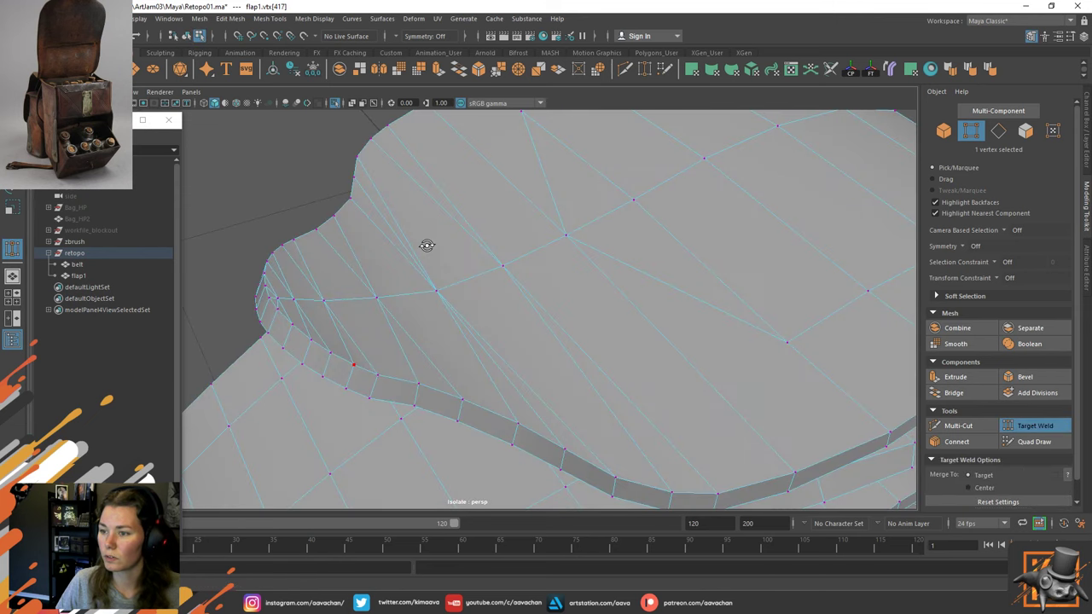
{"action": "left_click_drag", "start_coordinate": [427, 246], "coordinate": [509, 191], "text": "alt"}
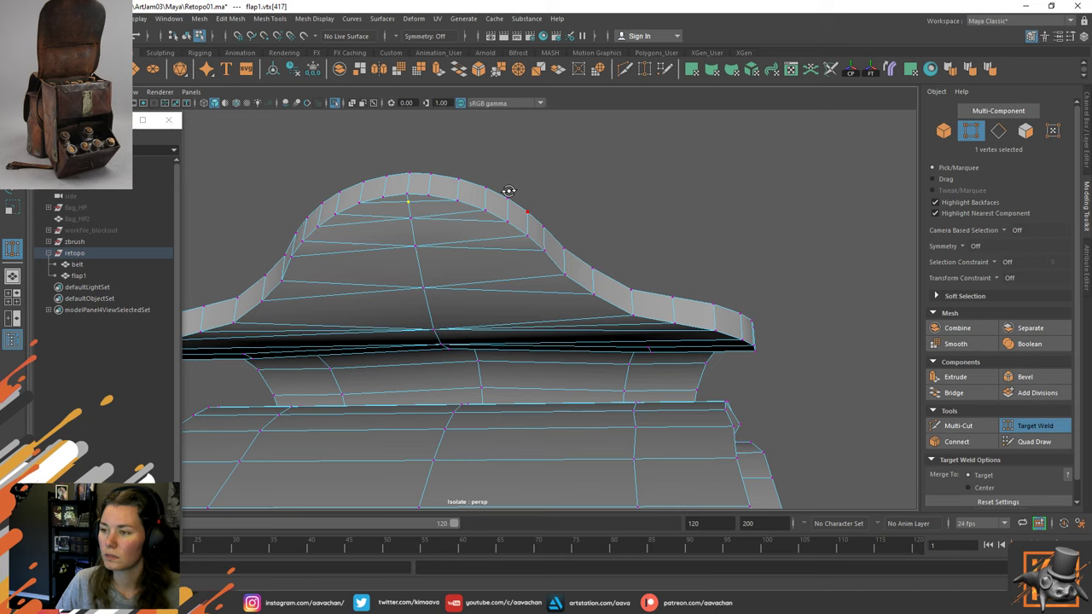
{"action": "left_click_drag", "start_coordinate": [407, 202], "coordinate": [411, 218]}
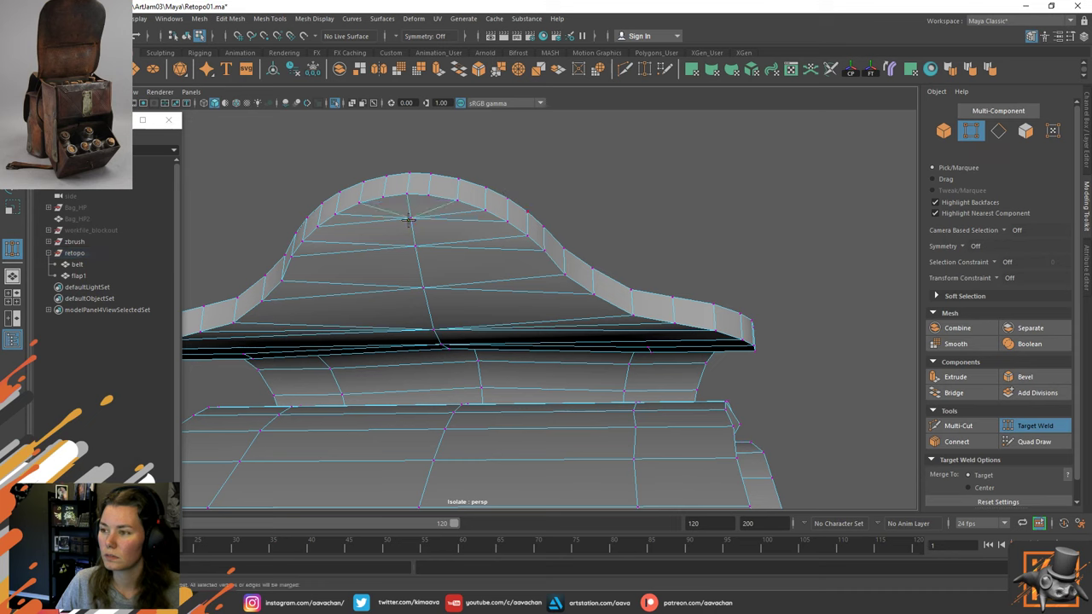
Connect the underside rim vertex beside the tip's centre line to the nearest inner centre-line vertex.
{"action": "key", "text": "w"}
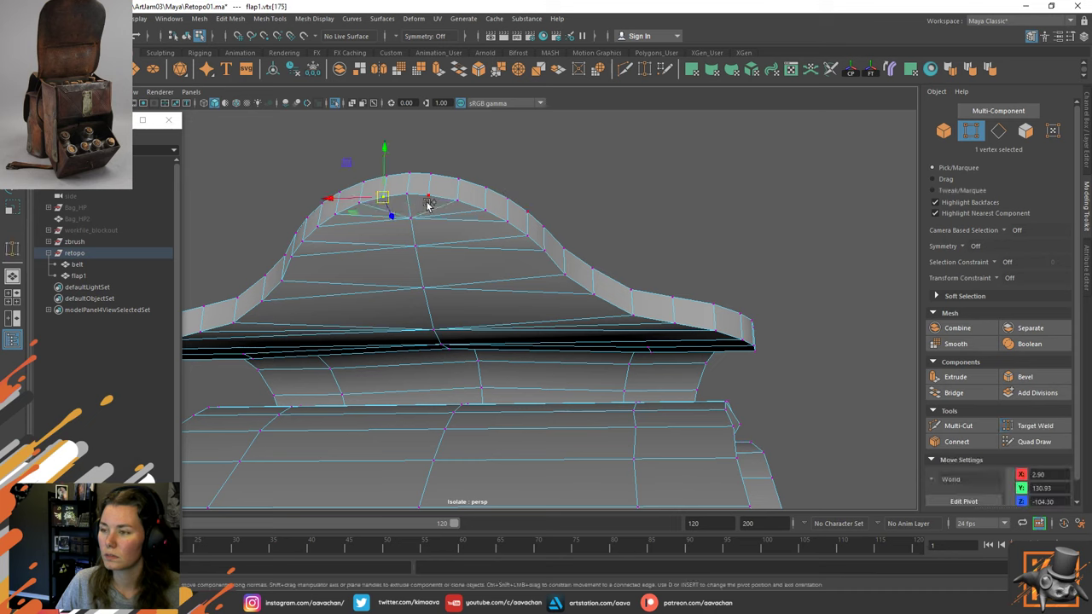
{"action": "right_click", "coordinate": [413, 216]}
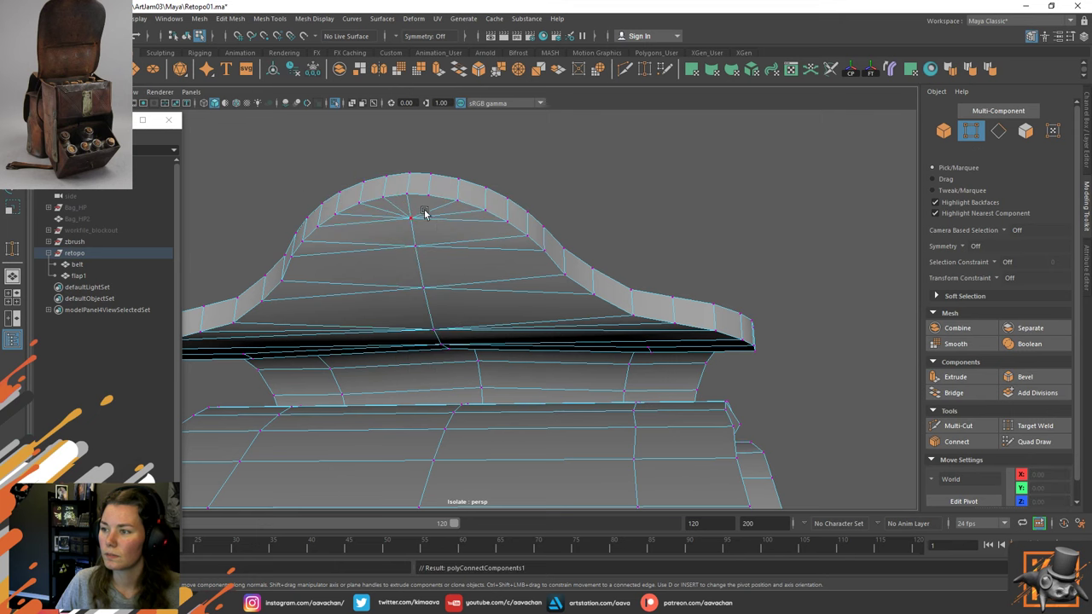
Connect the second underside rim vertex, on the other side of the tip's centre line, to the same inner centre-line vertex.
{"action": "left_click", "coordinate": [419, 215]}
{"action": "left_click", "coordinate": [419, 216], "text": "shift"}
{"action": "key", "text": "g"}
{"action": "right_click_drag", "start_coordinate": [417, 219], "coordinate": [507, 156]}
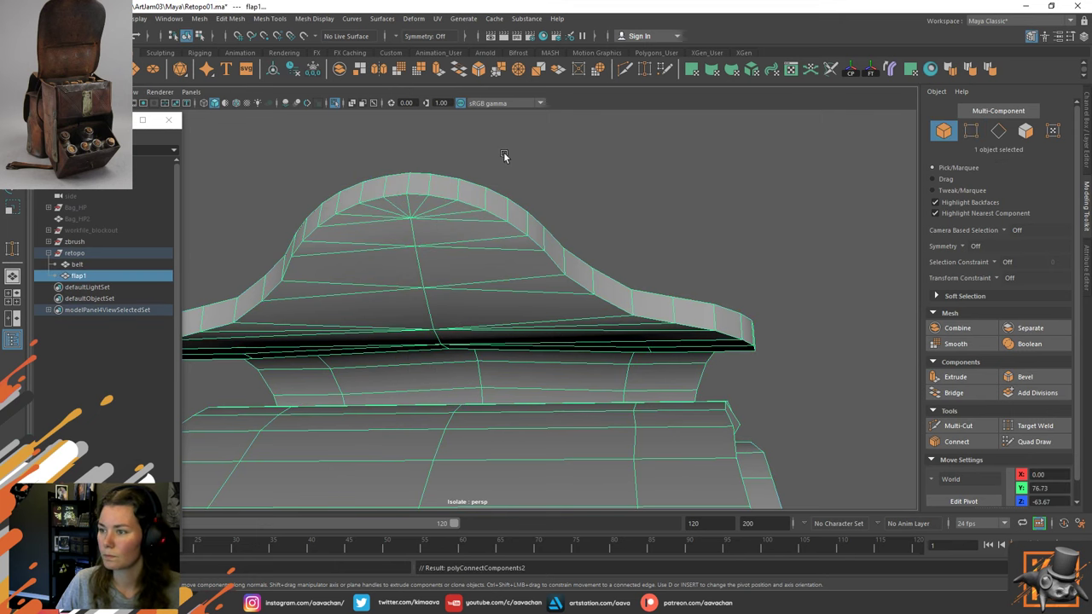
{"action": "left_click_drag", "start_coordinate": [511, 165], "coordinate": [415, 225], "text": "alt"}
{"action": "right_click_drag", "start_coordinate": [400, 232], "coordinate": [327, 212]}
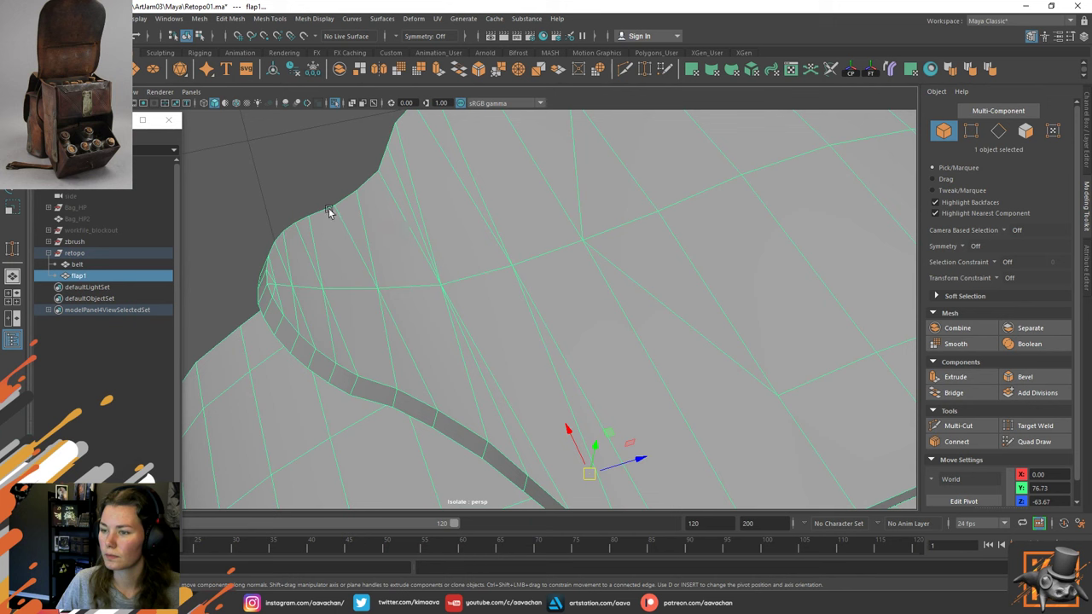
Target-weld the outermost centre-line vertex onto the next one inward on both the tip's upper surface and its underside.
{"action": "right_click_drag", "start_coordinate": [273, 290], "coordinate": [276, 283], "text": "shift"}
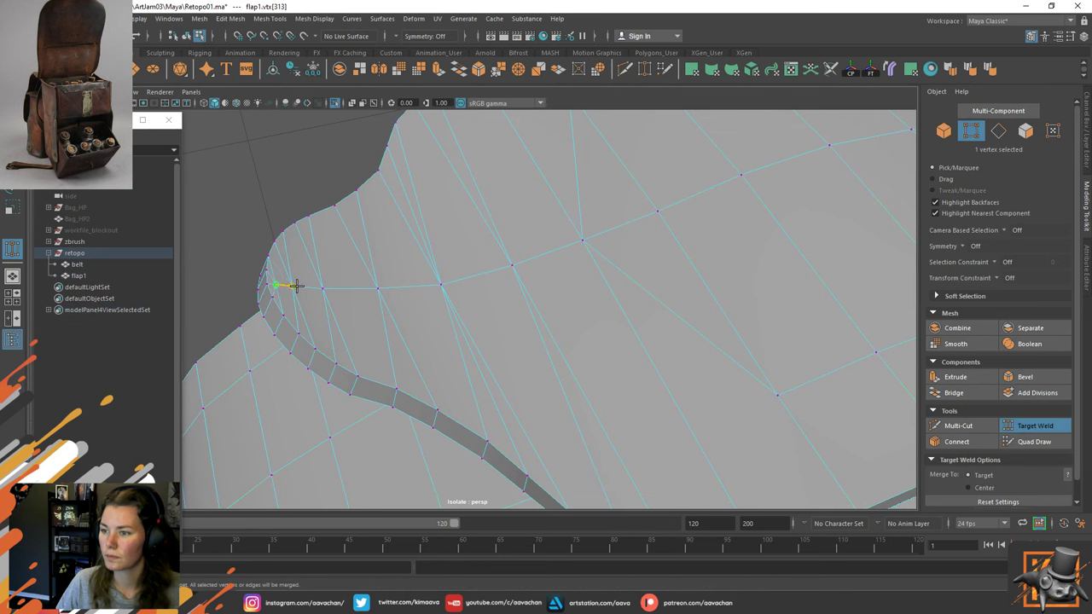
{"action": "left_click_drag", "start_coordinate": [296, 286], "coordinate": [334, 262], "text": "alt"}
{"action": "left_click_drag", "start_coordinate": [391, 305], "coordinate": [472, 249], "text": "alt"}
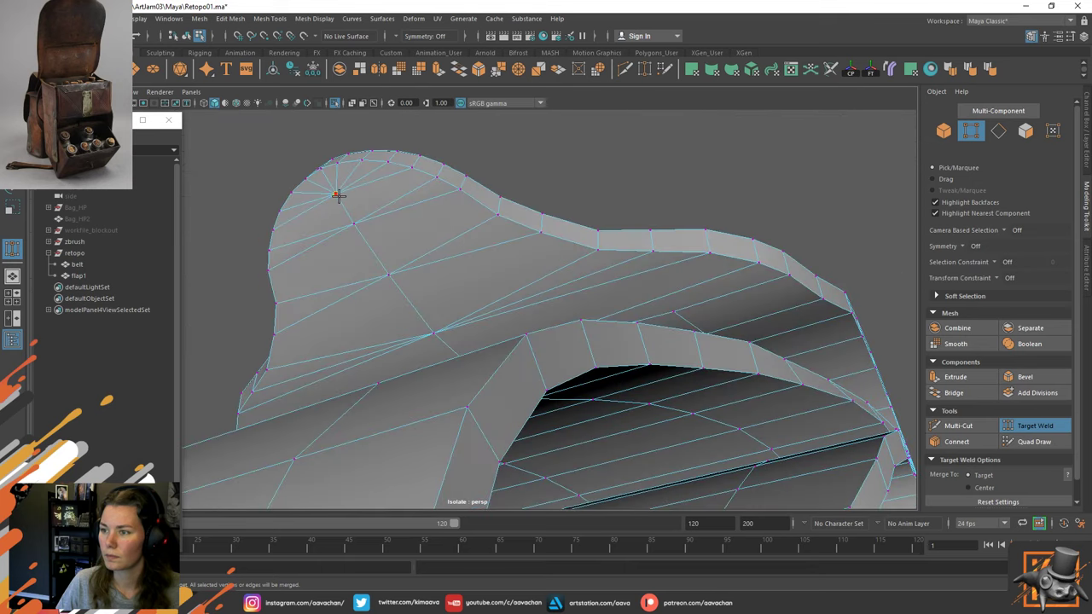
{"action": "left_click_drag", "start_coordinate": [337, 197], "coordinate": [354, 224]}
{"action": "right_click_drag", "start_coordinate": [381, 205], "coordinate": [483, 139]}
Scale the two matching side-loop vertices behind the tip on the flap's upper surface slightly closer together.
{"action": "left_click_drag", "start_coordinate": [483, 139], "coordinate": [622, 266], "text": "alt"}
{"action": "left_click", "coordinate": [622, 266]}
{"action": "left_click", "coordinate": [588, 295]}
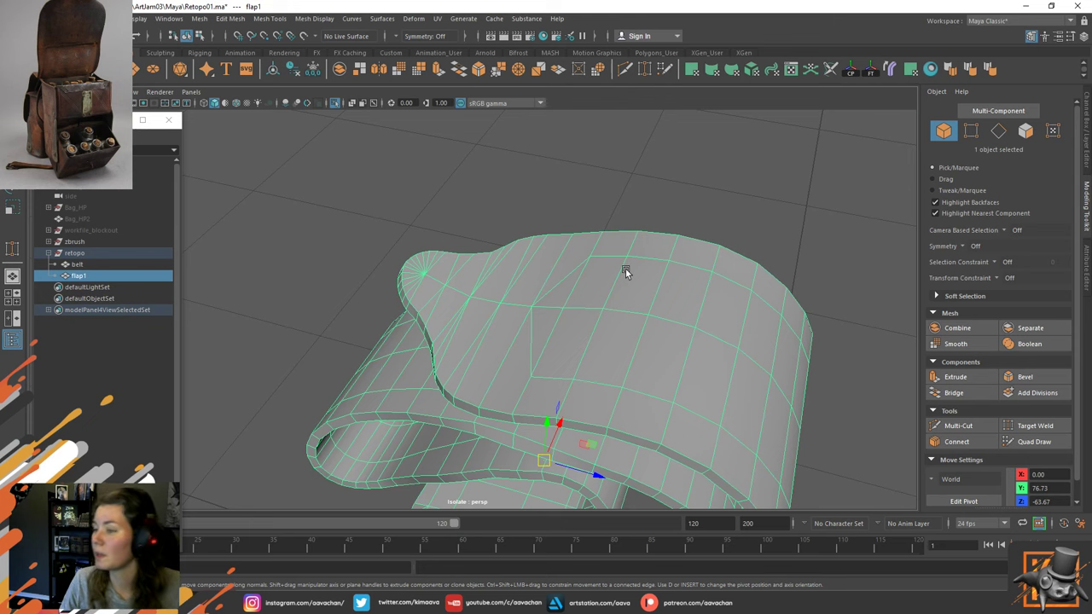
{"action": "left_click_drag", "start_coordinate": [626, 269], "coordinate": [561, 268], "text": "alt"}
{"action": "right_click_drag", "start_coordinate": [503, 209], "coordinate": [502, 161]}
{"action": "left_click", "coordinate": [376, 215]}
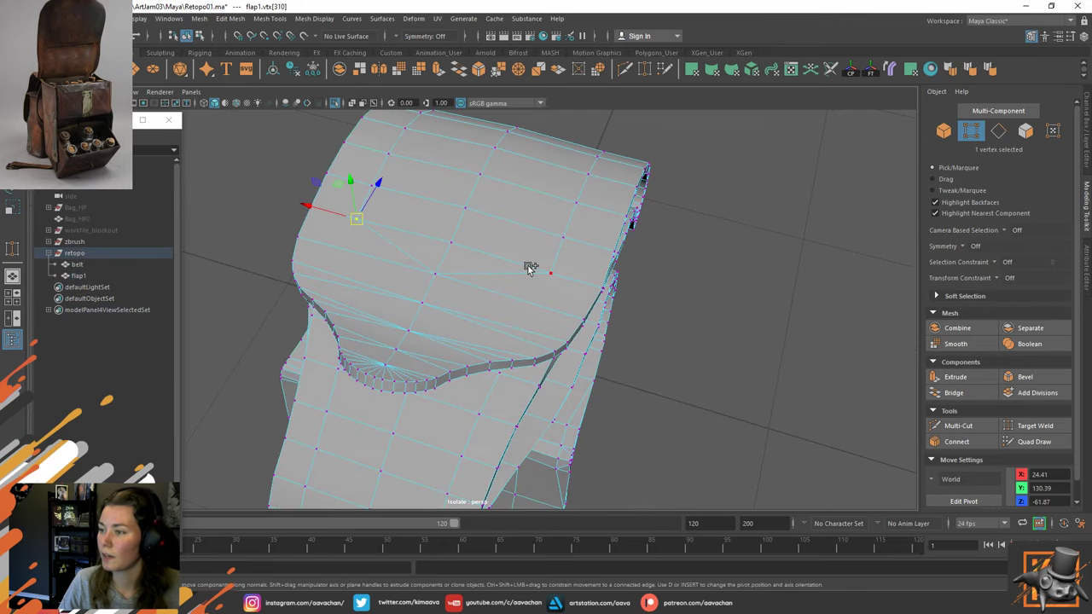
{"action": "left_click", "coordinate": [529, 268], "text": "shift"}
{"action": "key", "text": "r"}
{"action": "left_click_drag", "start_coordinate": [404, 234], "coordinate": [415, 243]}
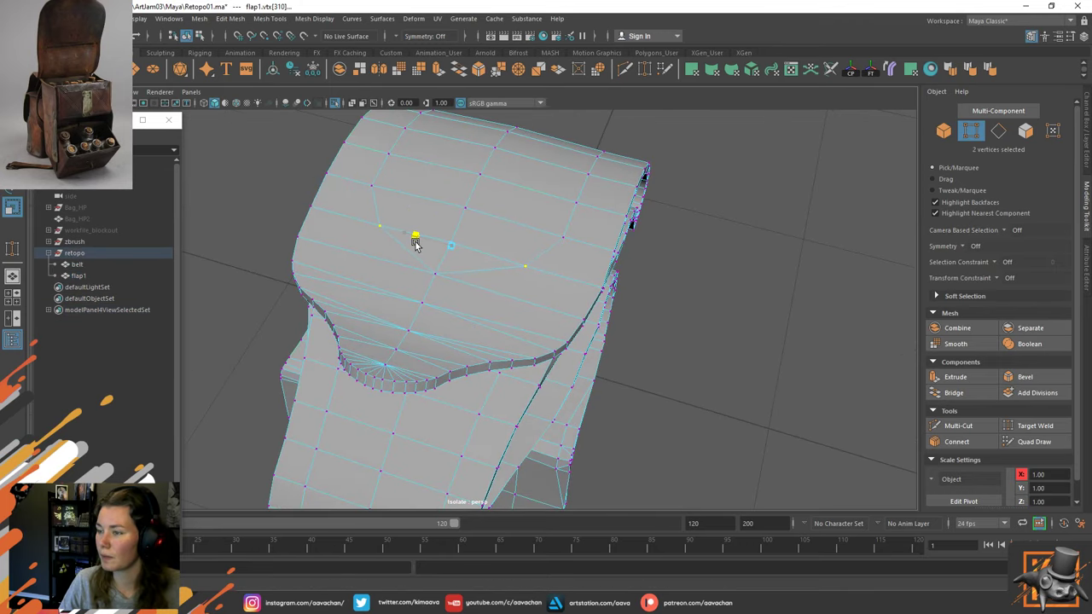
{"action": "key", "text": "w"}
{"action": "right_click_drag", "start_coordinate": [398, 192], "coordinate": [493, 147]}
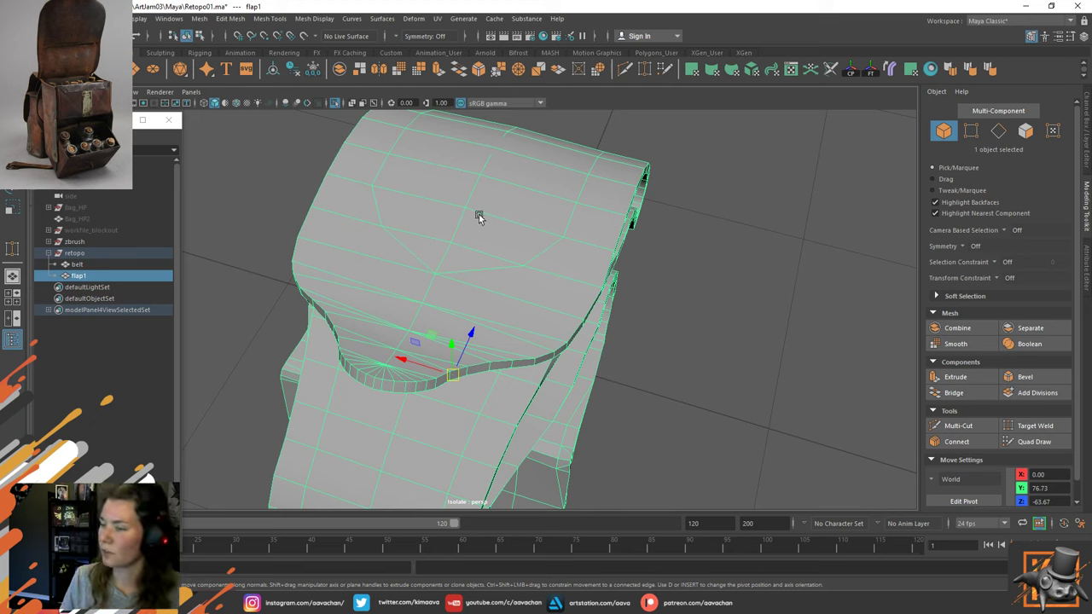
Examine flap1's folds and side profile against the high-poly bag to find edge loops that contribute little to the shape.
{"action": "left_click_drag", "start_coordinate": [675, 313], "coordinate": [395, 259], "text": "alt"}
{"action": "key", "text": "F10"}
{"action": "double_click", "coordinate": [395, 258]}
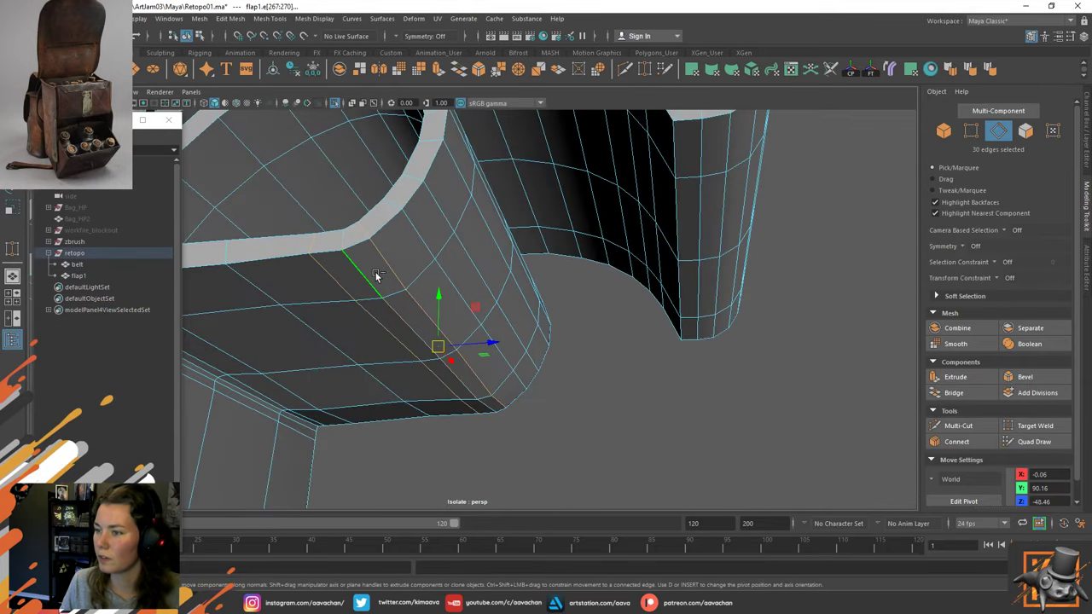
{"action": "right_click_drag", "start_coordinate": [487, 241], "coordinate": [556, 224]}
{"action": "left_click_drag", "start_coordinate": [625, 292], "coordinate": [650, 282], "text": "alt"}
{"action": "key", "text": "ctrl+1"}
{"action": "key", "text": "ctrl+1"}
{"action": "left_click_drag", "start_coordinate": [497, 261], "coordinate": [517, 249], "text": "alt"}
{"action": "right_click_drag", "start_coordinate": [439, 230], "coordinate": [439, 200]}
{"action": "mouse_move", "coordinate": [499, 236]}
{"action": "left_mouse_down", "text": "alt"}
{"action": "mouse_move", "coordinate": [526, 241]}
{"action": "mouse_move", "coordinate": [456, 264]}
{"action": "mouse_move", "coordinate": [430, 231]}
{"action": "left_mouse_up", "text": "alt"}
{"action": "right_click_drag", "start_coordinate": [430, 231], "coordinate": [517, 180]}
{"action": "key", "text": "ctrl+1"}
{"action": "left_click", "coordinate": [371, 223]}
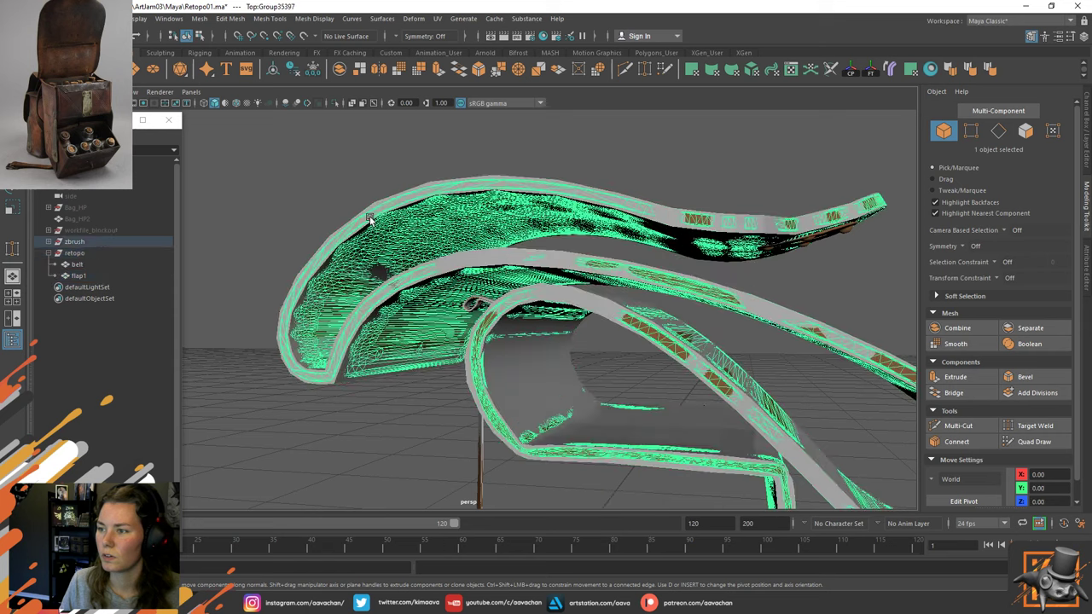
{"action": "key", "text": "ctrl+1"}
{"action": "left_click", "coordinate": [246, 285]}
{"action": "mouse_move", "coordinate": [369, 327]}
{"action": "left_mouse_down", "text": "alt"}
{"action": "mouse_move", "coordinate": [403, 388]}
{"action": "mouse_move", "coordinate": [402, 370]}
{"action": "mouse_move", "coordinate": [373, 375]}
{"action": "left_mouse_up", "text": "alt"}
{"action": "key", "text": "ctrl+1"}
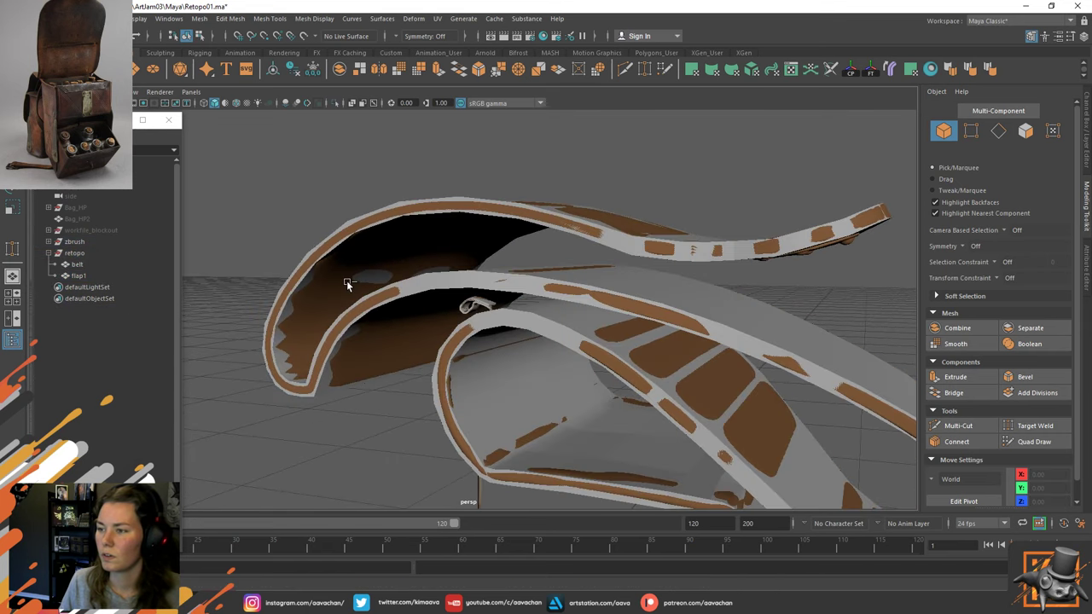
{"action": "key", "text": "ctrl+1"}
{"action": "key", "text": "ctrl+1"}
{"action": "left_click", "coordinate": [509, 220]}
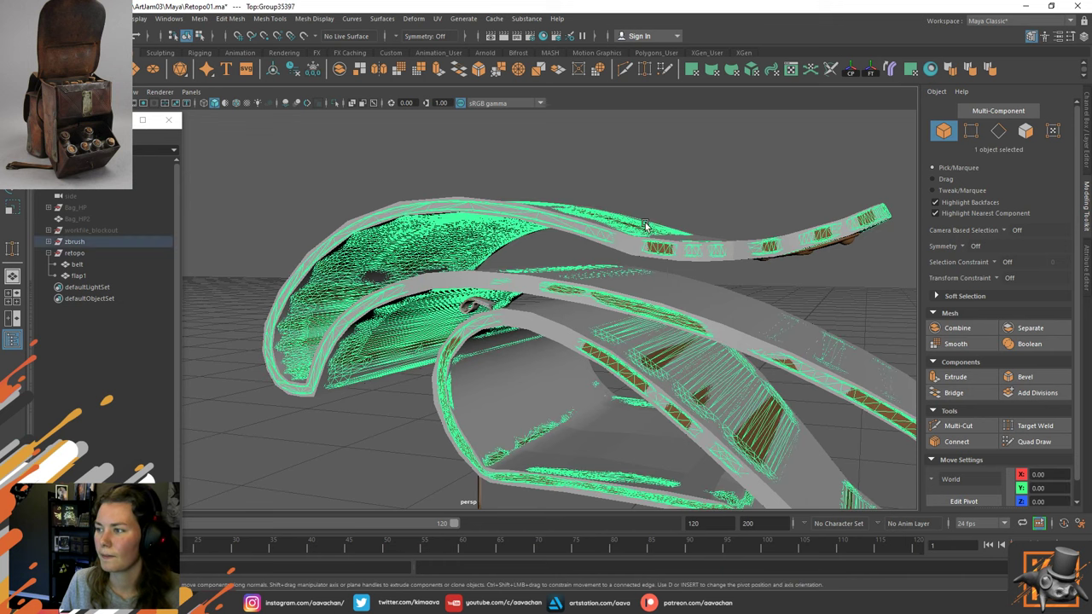
{"action": "left_click", "coordinate": [628, 255]}
{"action": "key", "text": "ctrl+1"}
Delete the lengthwise side-loop section on the flap's inner surface, from behind the tip into the upper fold.
{"action": "left_click_drag", "start_coordinate": [627, 257], "coordinate": [330, 209], "text": "alt"}
{"action": "right_click_drag", "start_coordinate": [330, 209], "coordinate": [332, 177]}
{"action": "left_click_drag", "start_coordinate": [331, 231], "coordinate": [330, 334], "text": "alt"}
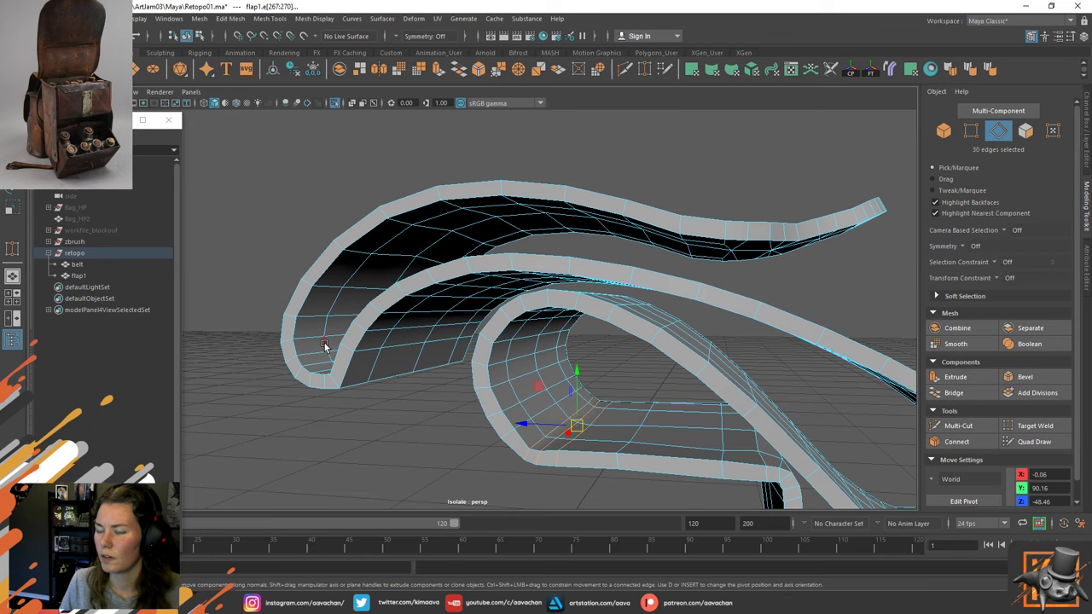
{"action": "double_click", "coordinate": [324, 346]}
{"action": "left_click_drag", "start_coordinate": [476, 254], "coordinate": [665, 227], "text": "alt"}
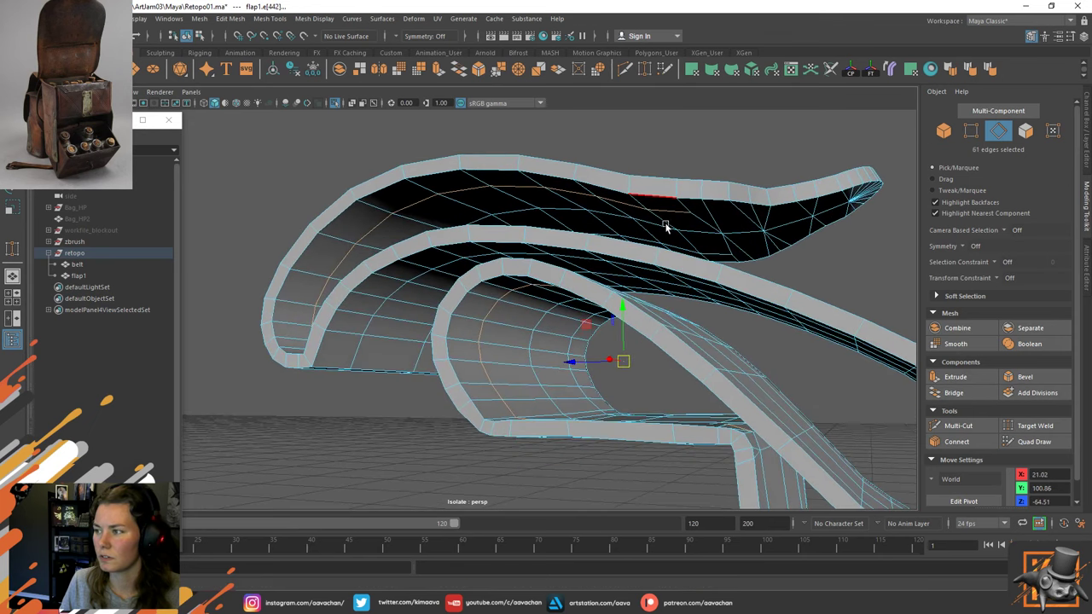
{"action": "left_click", "coordinate": [680, 216]}
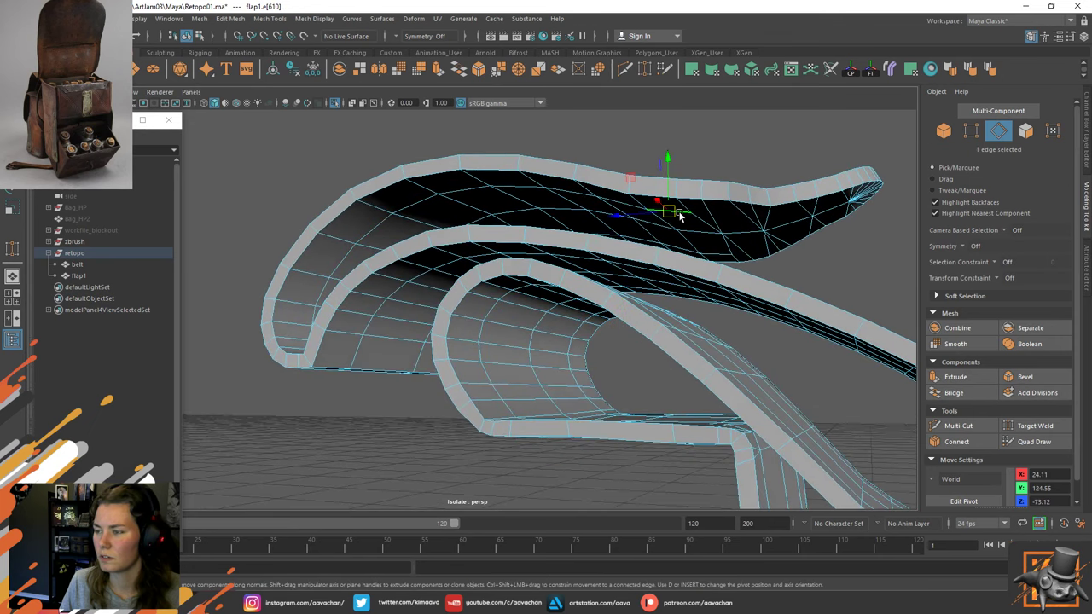
{"action": "double_click", "coordinate": [319, 291], "text": "shift"}
{"action": "left_click_drag", "start_coordinate": [321, 290], "coordinate": [595, 314], "text": "alt"}
{"action": "left_click", "coordinate": [297, 224], "text": "shift"}
{"action": "key", "text": "ctrl+Delete"}
Delete the remaining side-loop edges inside the upper fold on the flap's opposite side.
{"action": "left_click_drag", "start_coordinate": [432, 318], "coordinate": [431, 292], "text": "alt"}
{"action": "left_click", "coordinate": [531, 293]}
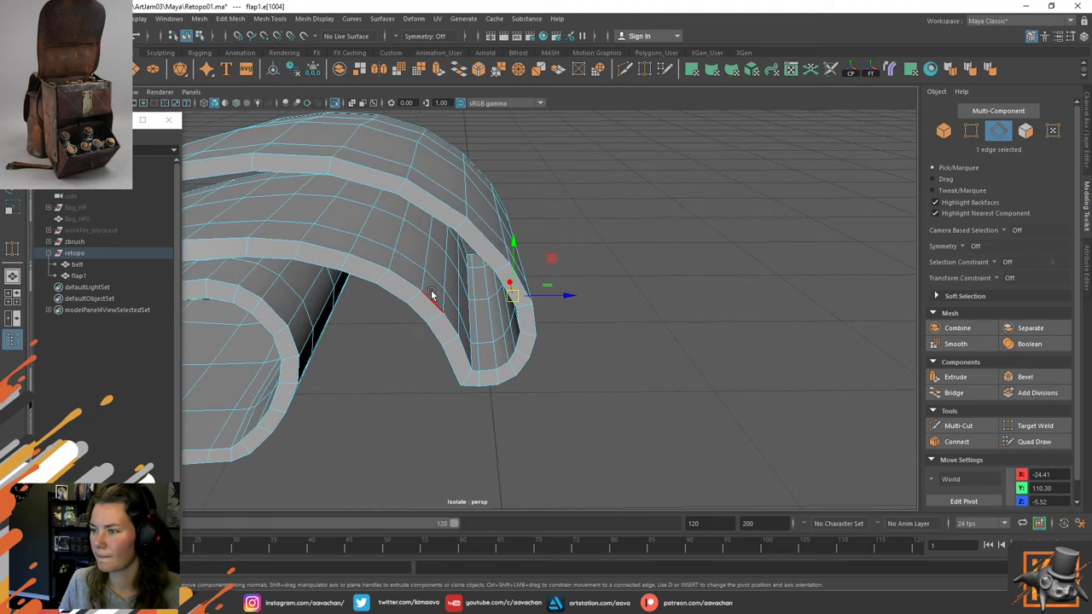
{"action": "double_click", "coordinate": [474, 344], "text": "shift"}
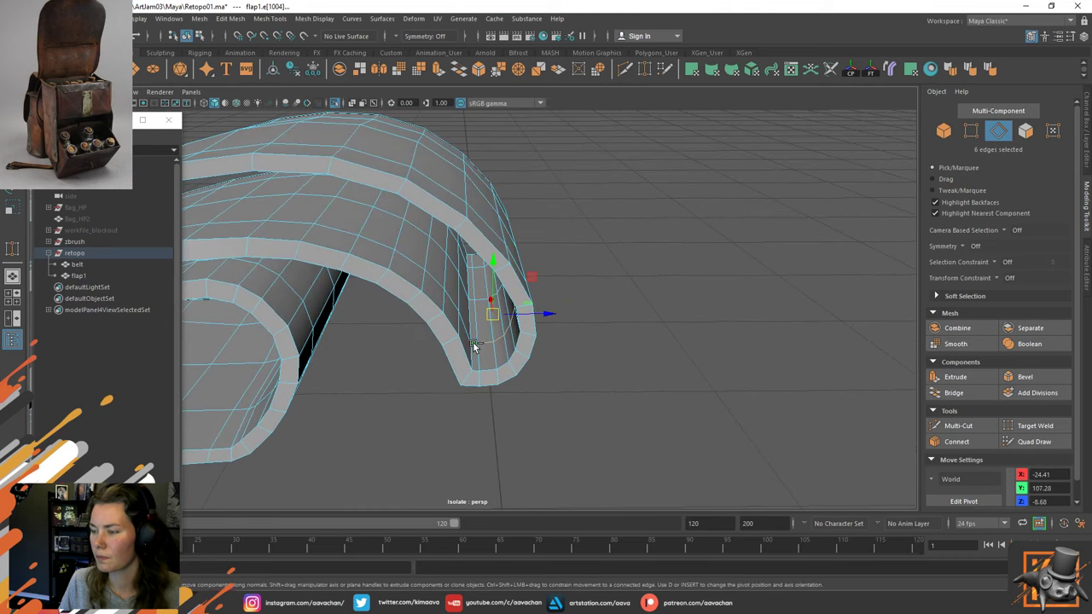
{"action": "right_click_drag", "start_coordinate": [474, 344], "coordinate": [432, 361], "text": "shift"}
{"action": "mouse_move", "coordinate": [476, 295]}
{"action": "left_mouse_down", "text": "alt"}
{"action": "mouse_move", "coordinate": [494, 294]}
{"action": "mouse_move", "coordinate": [500, 248]}
{"action": "mouse_move", "coordinate": [488, 246]}
{"action": "mouse_move", "coordinate": [480, 287]}
{"action": "left_mouse_up", "text": "alt"}
{"action": "left_click", "coordinate": [480, 246]}
{"action": "right_click_drag", "start_coordinate": [471, 281], "coordinate": [420, 295], "text": "shift"}
Move the seven centre-line edges on the upper flap's inner surface to about Y 124.87, Z -39.56 to fit the high-poly bag.
{"action": "left_click_drag", "start_coordinate": [421, 296], "coordinate": [455, 281], "text": "alt"}
{"action": "middle_click_drag", "start_coordinate": [455, 276], "coordinate": [597, 352], "text": "alt"}
{"action": "right_click_drag", "start_coordinate": [373, 252], "coordinate": [439, 213]}
{"action": "left_click", "coordinate": [644, 184]}
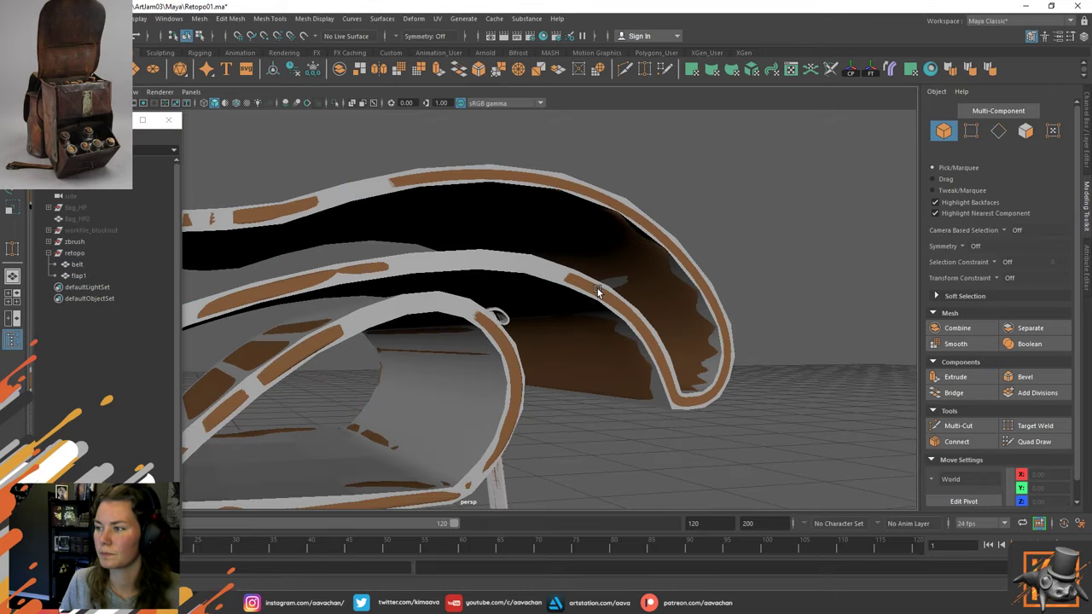
{"action": "left_click", "coordinate": [647, 259]}
{"action": "right_click_drag", "start_coordinate": [372, 242], "coordinate": [360, 199]}
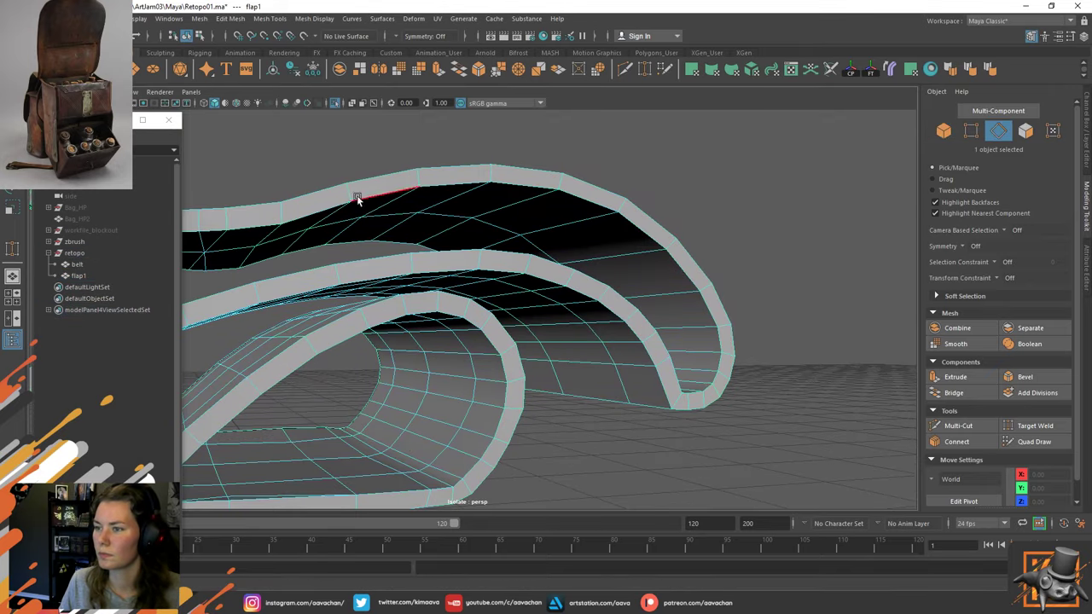
{"action": "left_click", "coordinate": [275, 243]}
{"action": "left_click_drag", "start_coordinate": [590, 256], "coordinate": [598, 287], "text": "alt"}
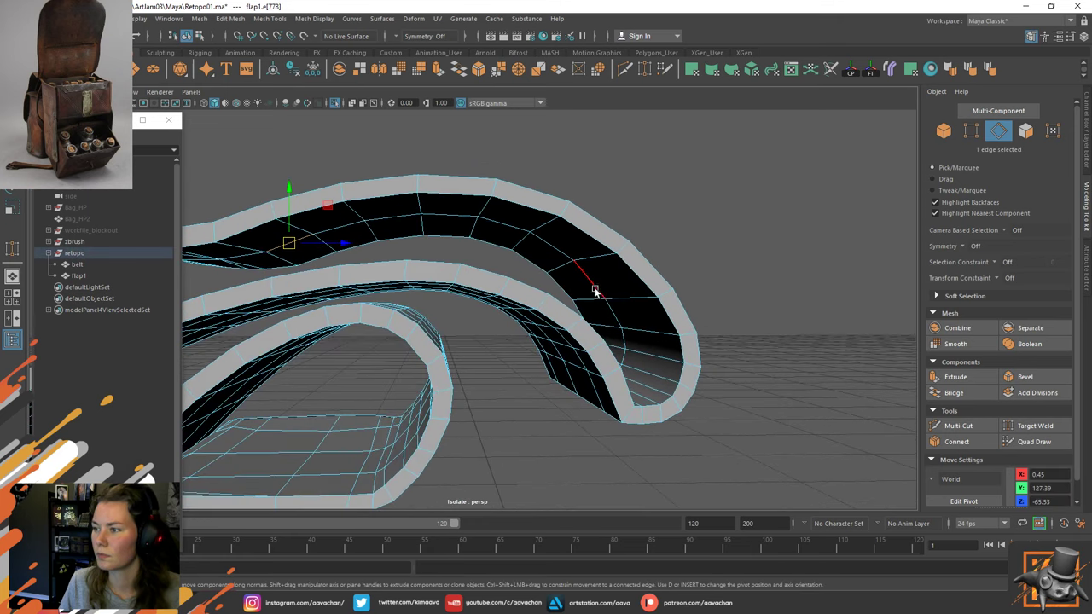
{"action": "double_click", "coordinate": [599, 287]}
{"action": "key", "text": "ctrl+1"}
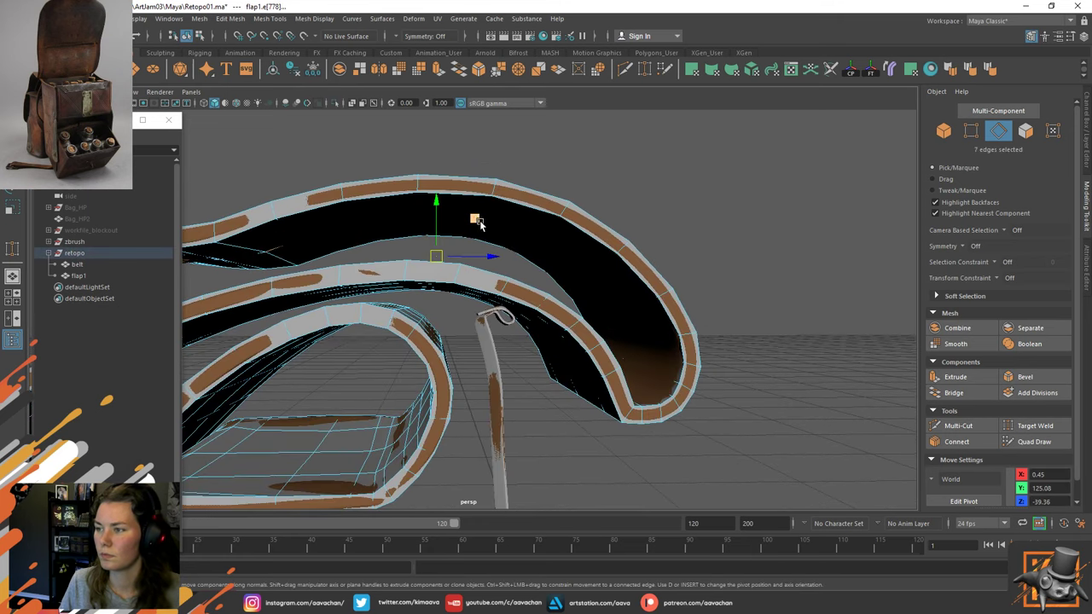
{"action": "left_click_drag", "start_coordinate": [439, 205], "coordinate": [438, 205]}
{"action": "left_click", "coordinate": [492, 259]}
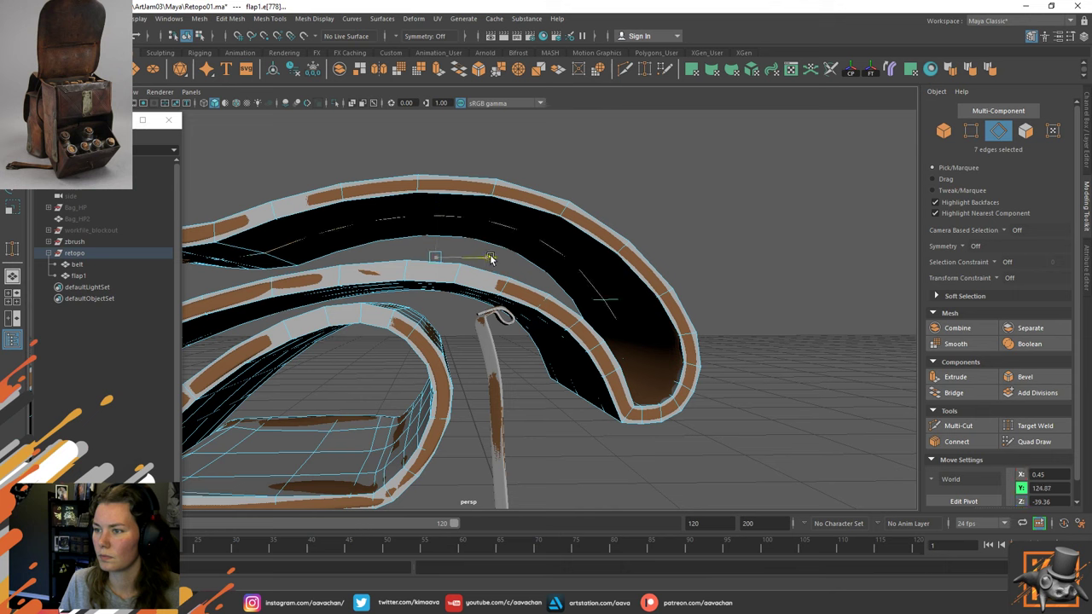
{"action": "key", "text": "r"}
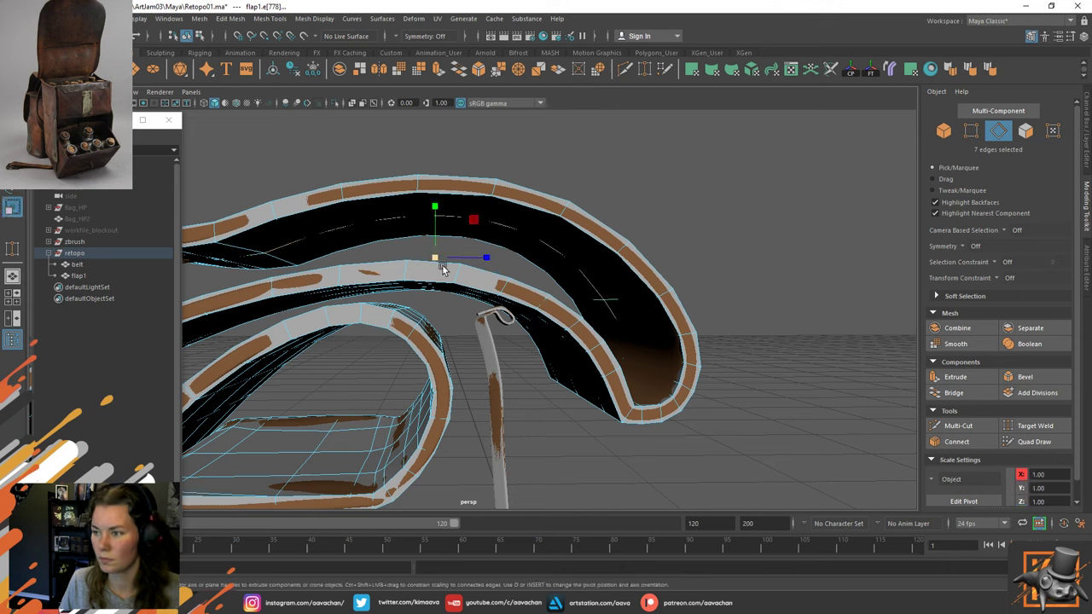
{"action": "key", "text": "w"}
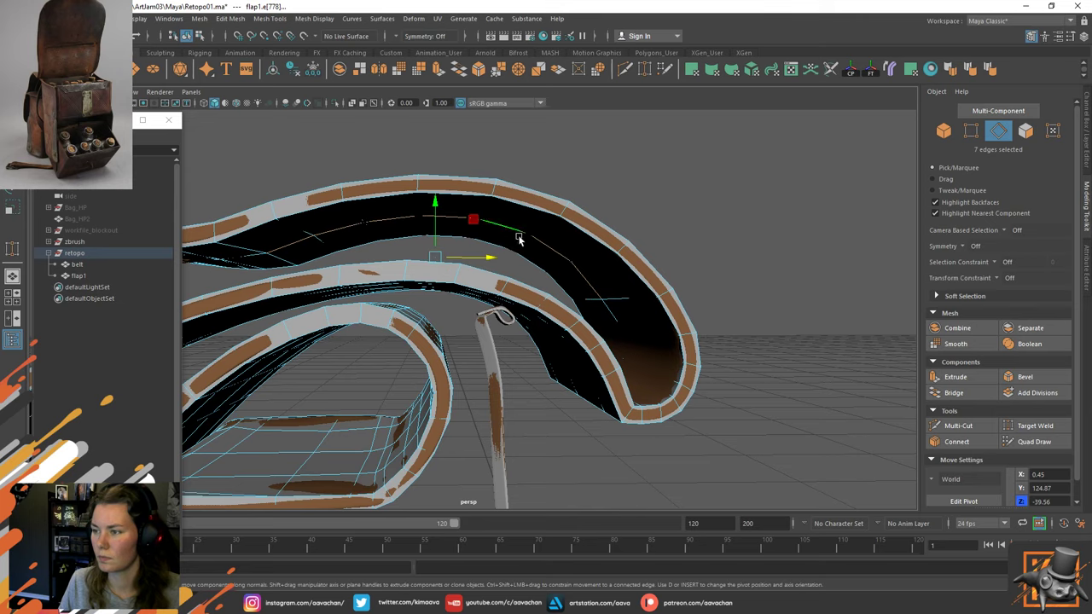
{"action": "left_click_drag", "start_coordinate": [512, 213], "coordinate": [527, 233], "text": "alt"}
Move the five centre-line edges around the inside of the upper fold along Z to about -8.34.
{"action": "left_click_drag", "start_coordinate": [724, 355], "coordinate": [687, 253], "text": "alt"}
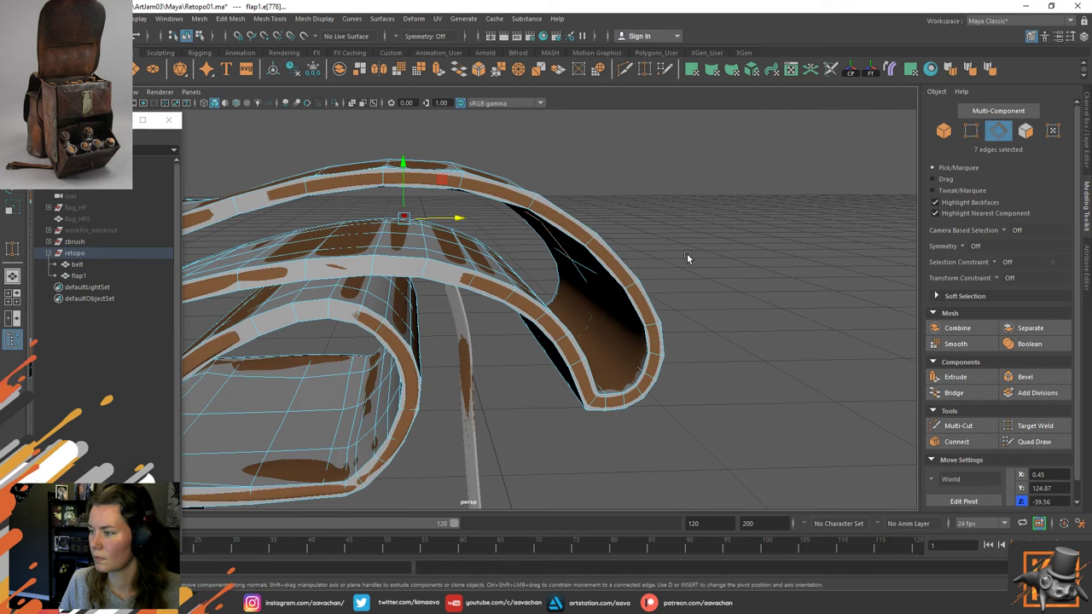
{"action": "left_click", "coordinate": [580, 279]}
{"action": "left_click", "coordinate": [598, 310]}
{"action": "left_click", "coordinate": [592, 298]}
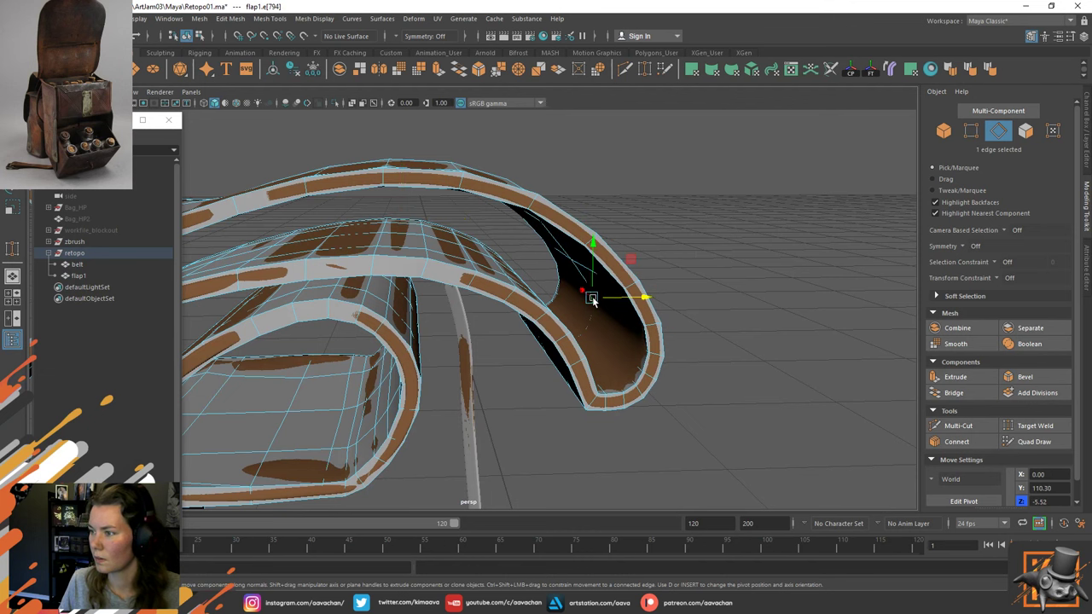
{"action": "left_click_drag", "start_coordinate": [600, 321], "coordinate": [579, 339], "text": "alt"}
{"action": "left_click", "coordinate": [571, 341], "text": "shift"}
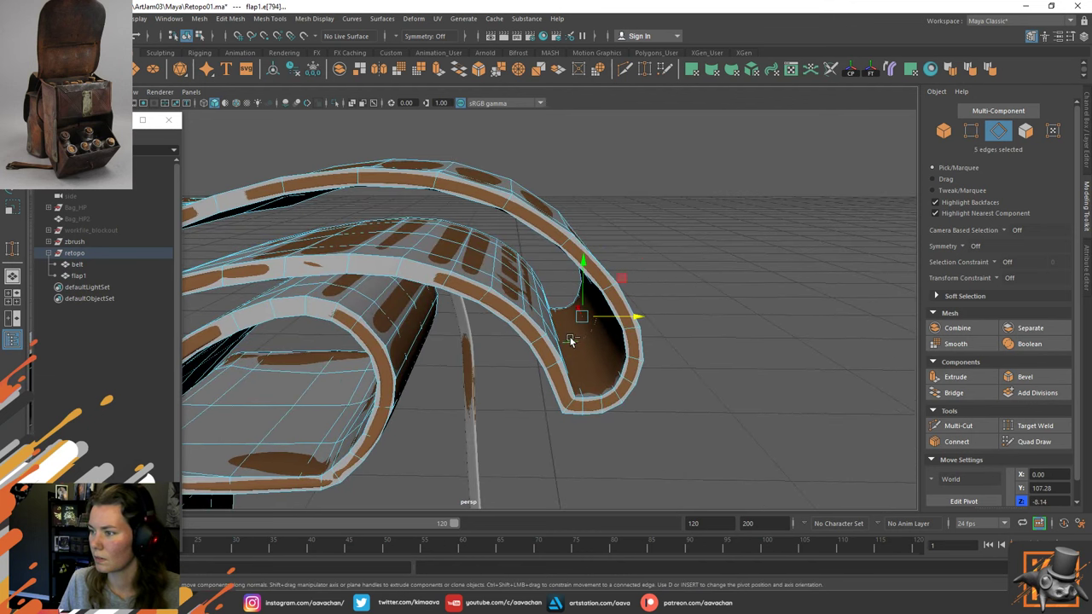
{"action": "key", "text": "r"}
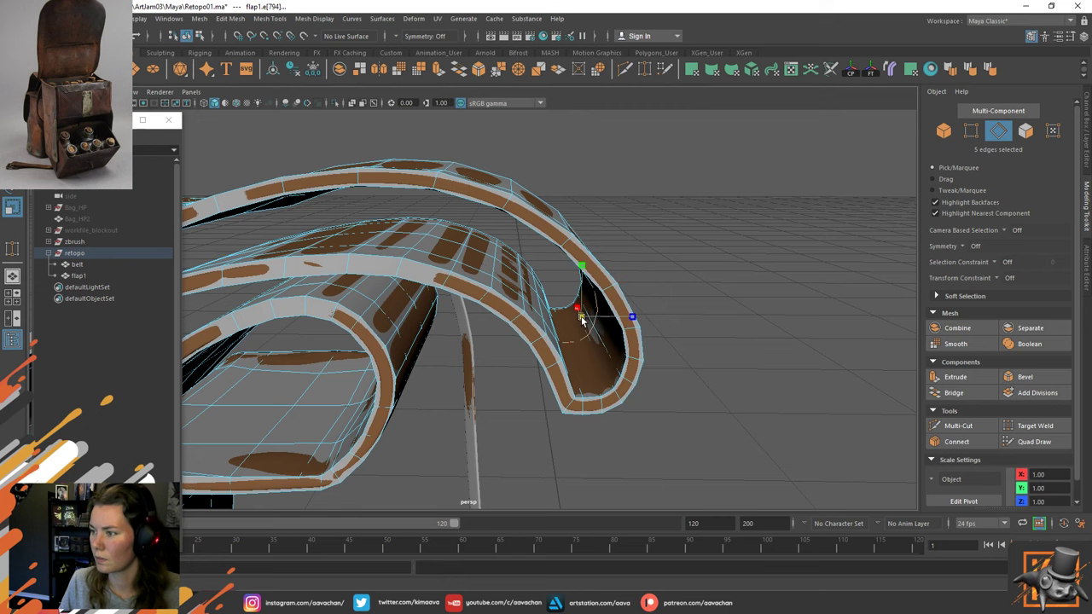
{"action": "key", "text": "w"}
{"action": "right_click_drag", "start_coordinate": [604, 261], "coordinate": [687, 166]}
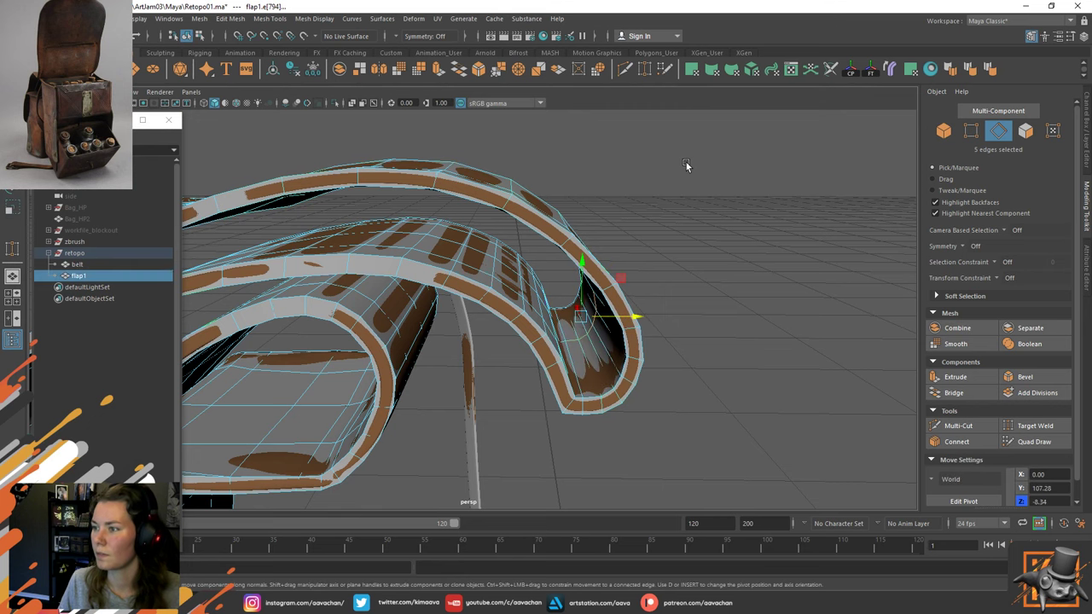
Check the adjusted upper fold of flap1 against the high-poly bag from several angles and isolate the flap again.
{"action": "middle_click_drag", "start_coordinate": [458, 263], "coordinate": [585, 267], "text": "alt"}
{"action": "mouse_move", "coordinate": [584, 267]}
{"action": "left_mouse_down", "text": "alt"}
{"action": "mouse_move", "coordinate": [592, 224]}
{"action": "mouse_move", "coordinate": [592, 266]}
{"action": "mouse_move", "coordinate": [579, 259]}
{"action": "left_mouse_up", "text": "alt"}
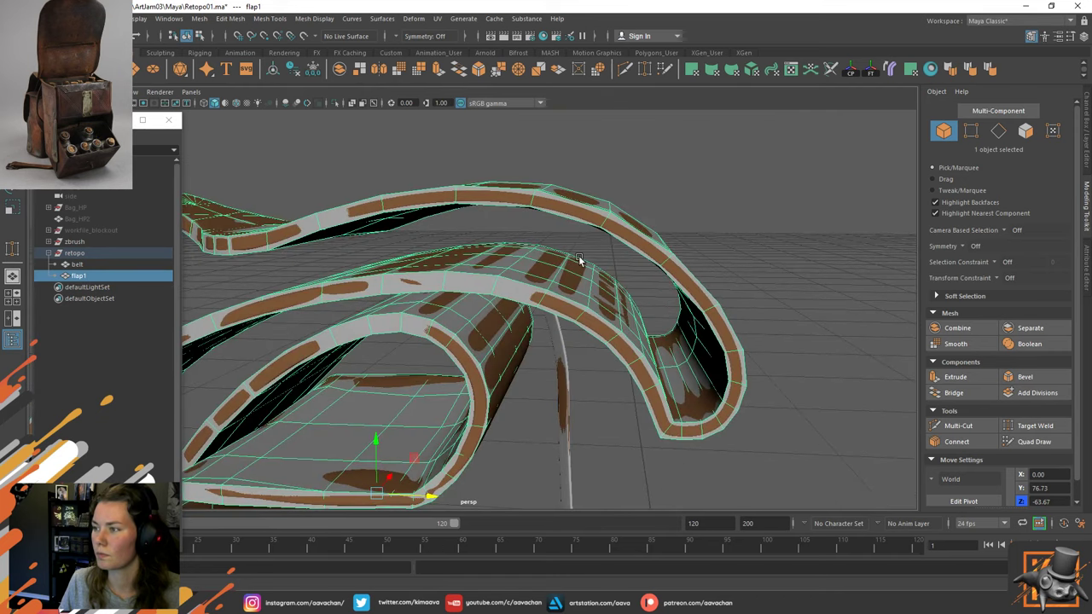
{"action": "left_click", "coordinate": [787, 224]}
{"action": "right_click_drag", "start_coordinate": [784, 226], "coordinate": [611, 312], "text": "alt"}
{"action": "left_click_drag", "start_coordinate": [610, 311], "coordinate": [553, 262], "text": "alt"}
{"action": "right_click_drag", "start_coordinate": [553, 262], "coordinate": [541, 302], "text": "alt"}
{"action": "middle_click_drag", "start_coordinate": [540, 302], "coordinate": [499, 273], "text": "alt"}
{"action": "left_click_drag", "start_coordinate": [500, 273], "coordinate": [530, 320], "text": "alt"}
{"action": "left_click", "coordinate": [510, 335]}
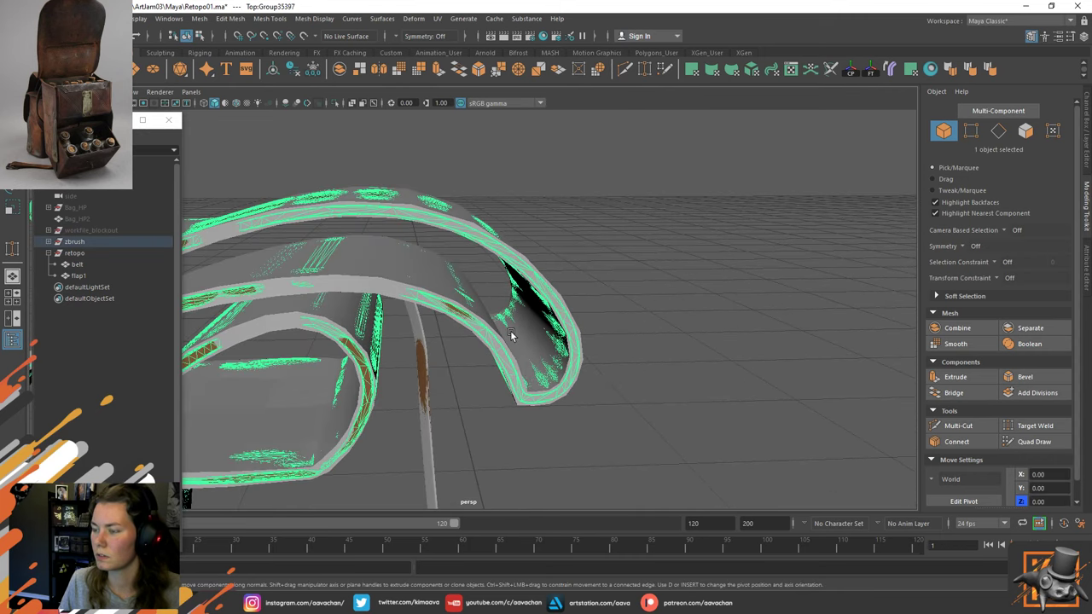
{"action": "left_click", "coordinate": [425, 289]}
{"action": "key", "text": "ctrl+1"}
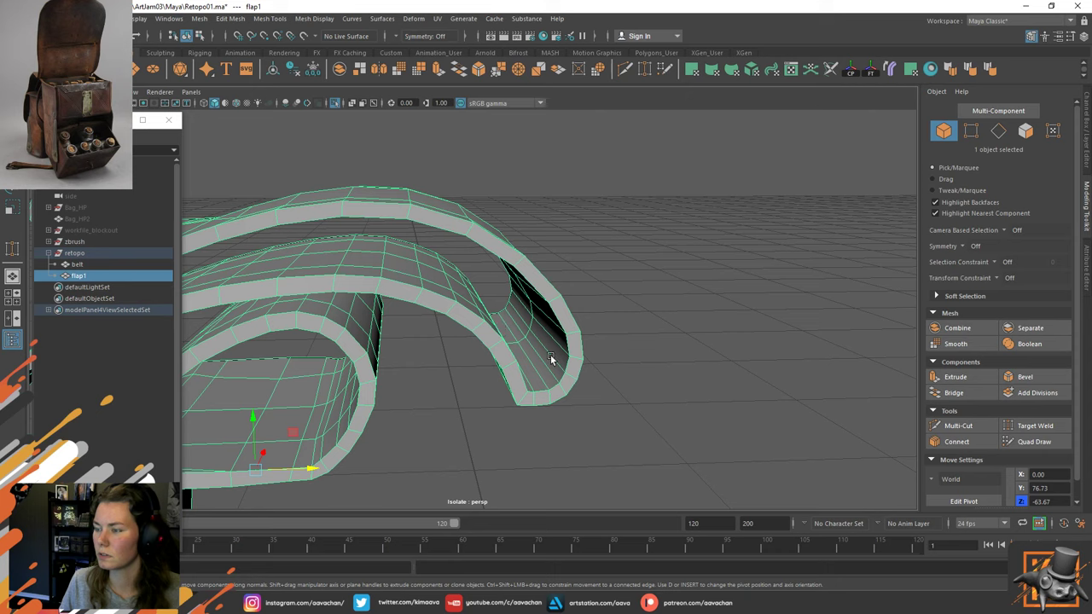
Collapse the centre-line edge inside the upper fold, undoing the edge sew applied by mistake.
{"action": "key", "text": "f"}
{"action": "left_click_drag", "start_coordinate": [510, 341], "coordinate": [577, 287], "text": "alt"}
{"action": "right_click", "coordinate": [577, 287]}
{"action": "left_click", "coordinate": [582, 258]}
{"action": "left_click", "coordinate": [557, 349]}
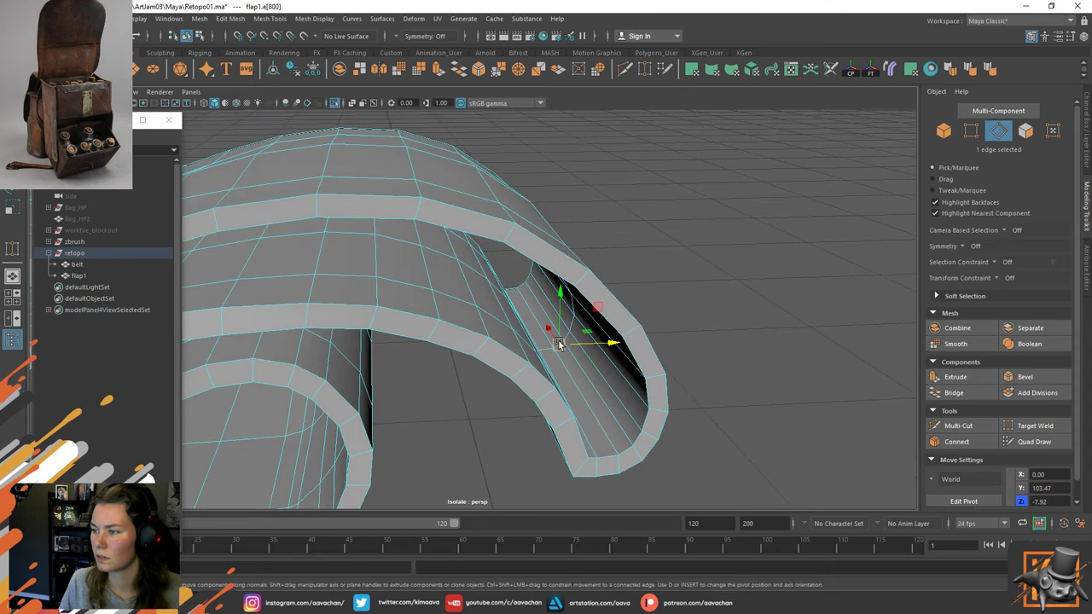
{"action": "left_click", "coordinate": [565, 338]}
{"action": "right_click_drag", "start_coordinate": [590, 318], "coordinate": [651, 260], "text": "shift"}
{"action": "key", "text": "ctrl+z"}
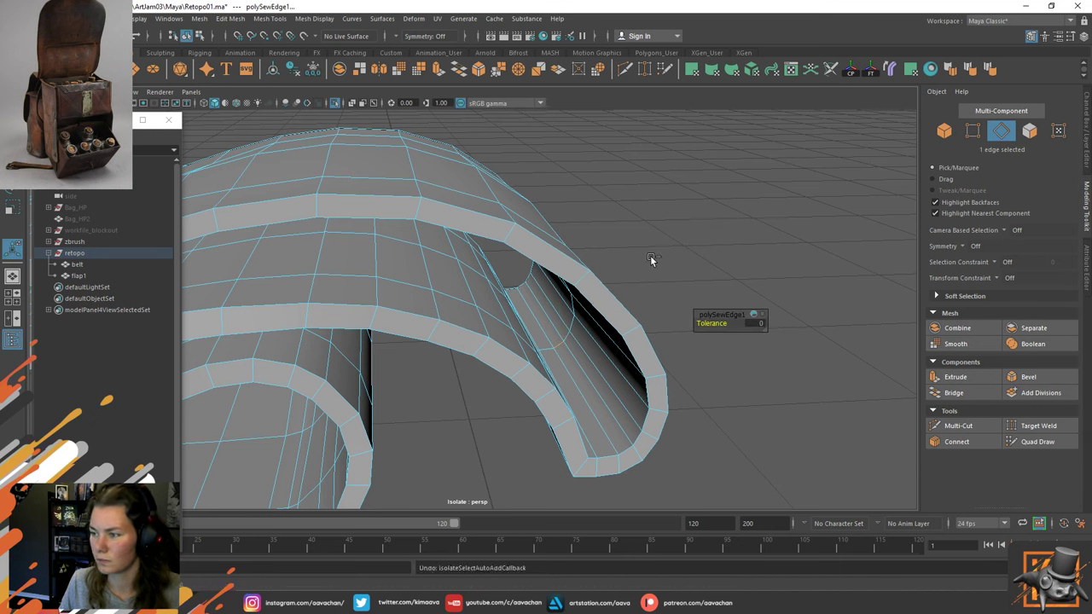
{"action": "right_click_drag", "start_coordinate": [576, 356], "coordinate": [612, 300], "text": "shift"}
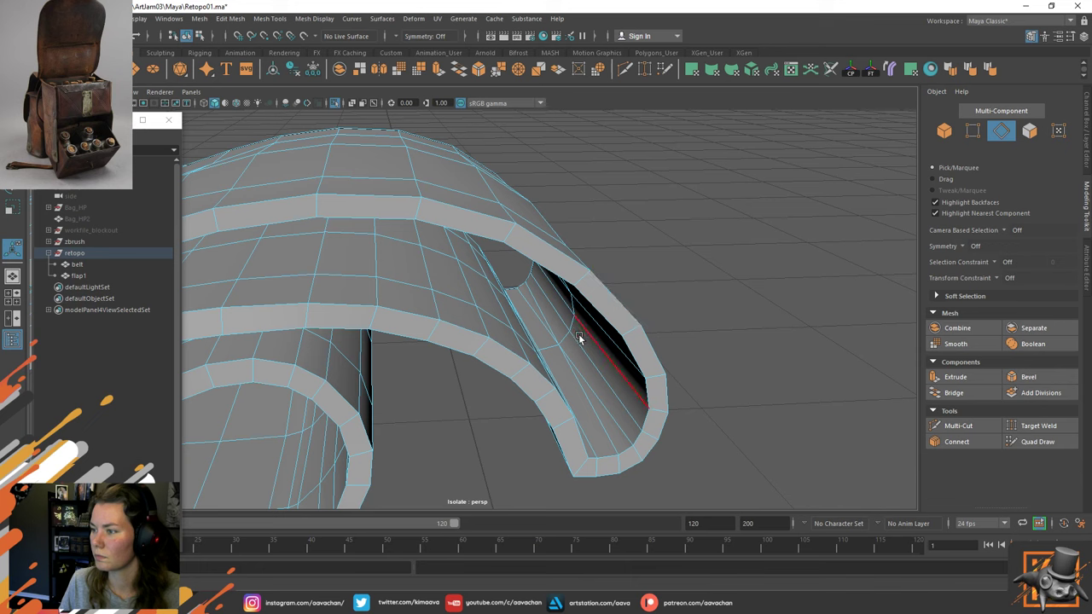
Undo the last repeated command on the upper fold and clear the edge selection.
{"action": "left_click_drag", "start_coordinate": [571, 329], "coordinate": [610, 328], "text": "alt"}
{"action": "key", "text": "ctrl+z"}
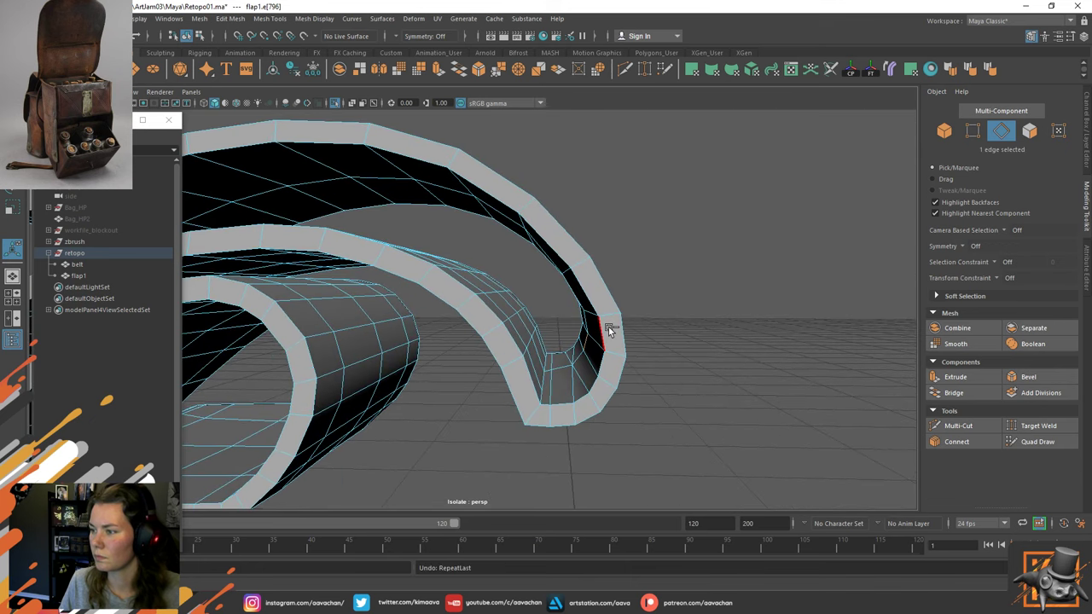
{"action": "left_click", "coordinate": [705, 314]}
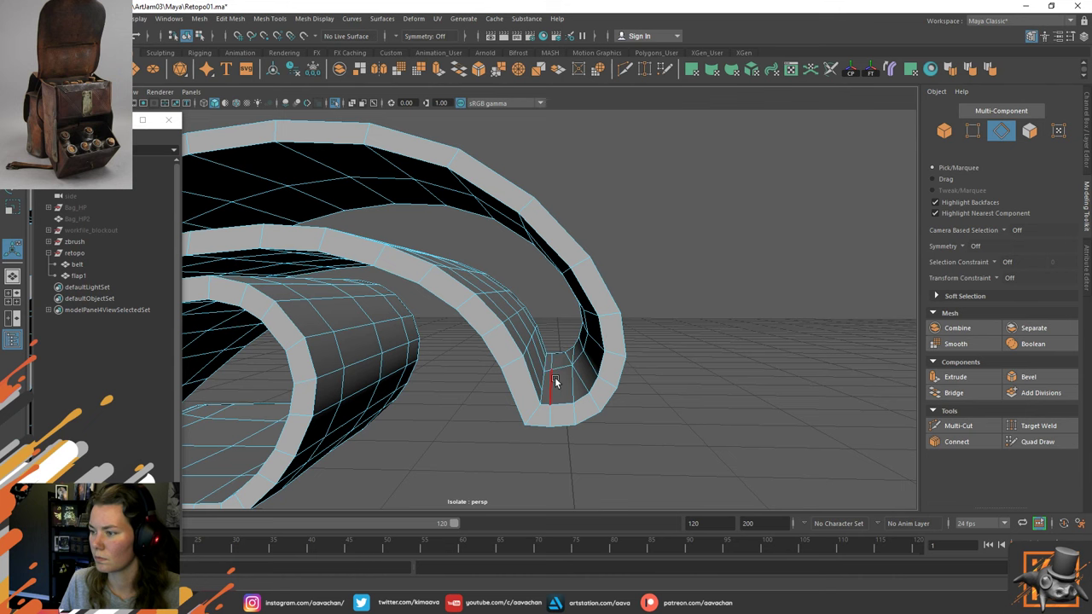
Bevel the eight-edge crosswise loop along the inside of the upper fold's bend on flap1 and isolate the flap again.
{"action": "double_click", "coordinate": [555, 381]}
{"action": "right_click_drag", "start_coordinate": [555, 382], "coordinate": [554, 382], "text": "shift"}
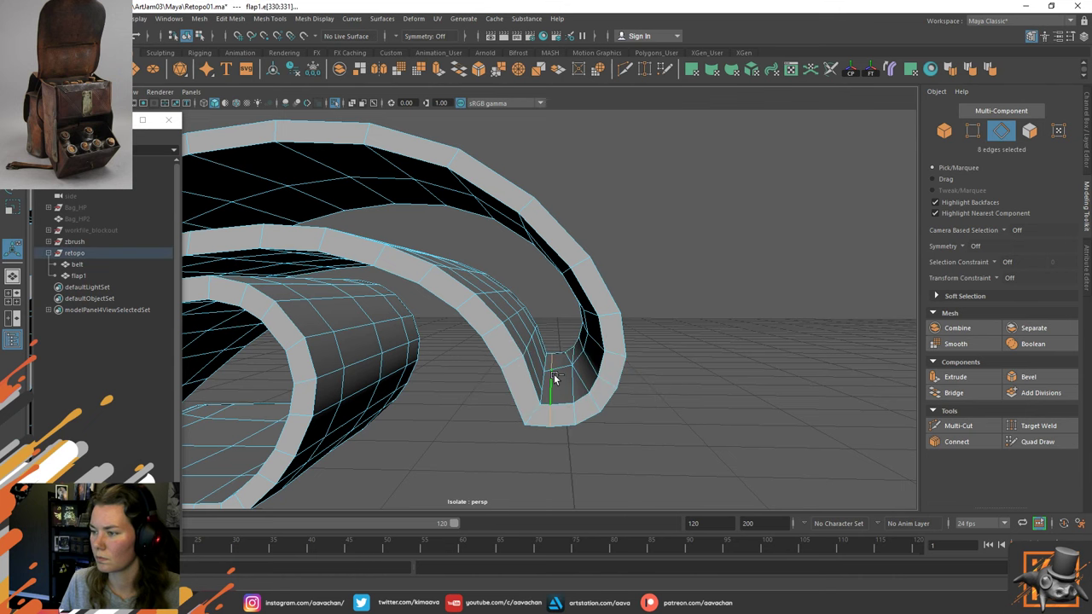
{"action": "key", "text": "ctrl+1"}
{"action": "left_click_drag", "start_coordinate": [554, 381], "coordinate": [543, 355], "text": "alt"}
{"action": "right_click_drag", "start_coordinate": [544, 355], "coordinate": [595, 354], "text": "shift"}
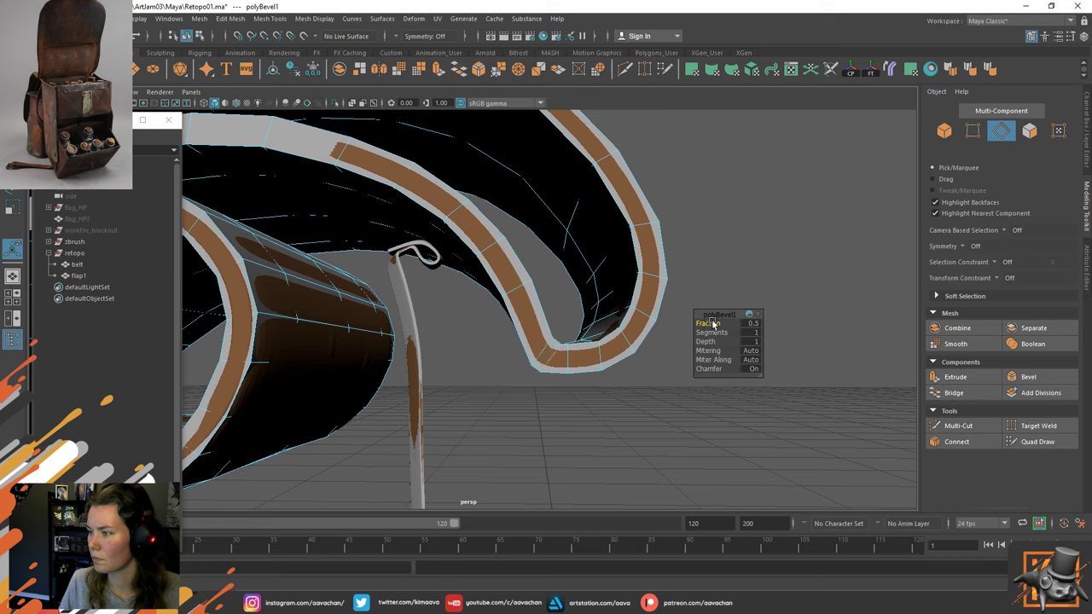
{"action": "left_click", "coordinate": [712, 333]}
{"action": "left_click_drag", "start_coordinate": [688, 331], "coordinate": [576, 345], "text": "alt"}
{"action": "right_click_drag", "start_coordinate": [568, 289], "coordinate": [646, 258]}
{"action": "key", "text": "ctrl+1"}
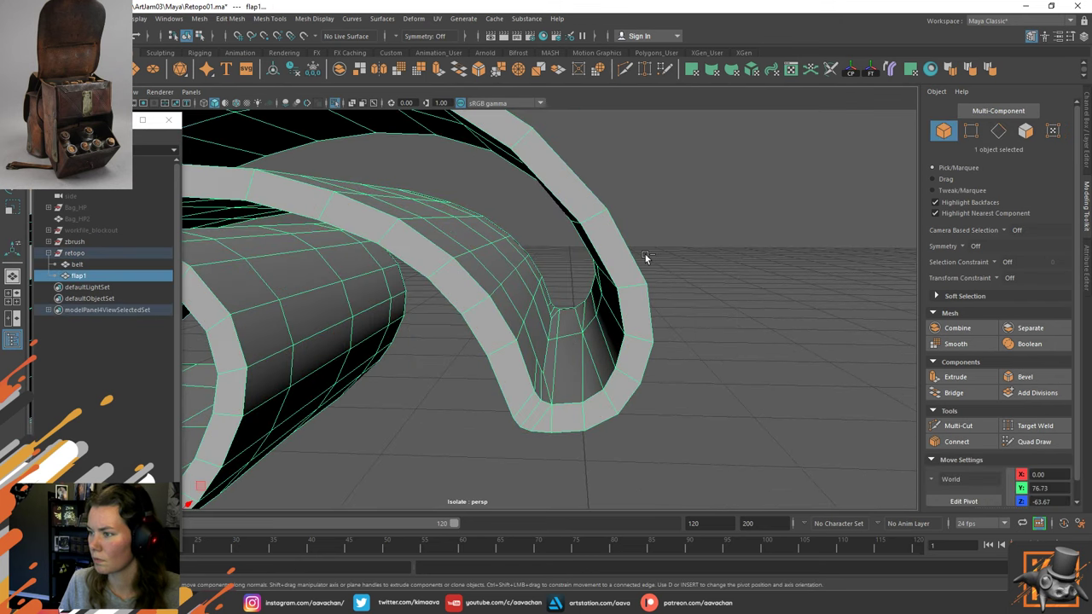
Target-weld the surplus bevel vertices on the near and far sides of the upper fold's inner bend to their neighbours.
{"action": "right_click_drag", "start_coordinate": [582, 331], "coordinate": [514, 288]}
{"action": "left_click_drag", "start_coordinate": [582, 300], "coordinate": [537, 323], "text": "alt"}
{"action": "left_click", "coordinate": [534, 386]}
{"action": "right_click_drag", "start_coordinate": [531, 382], "coordinate": [537, 336]}
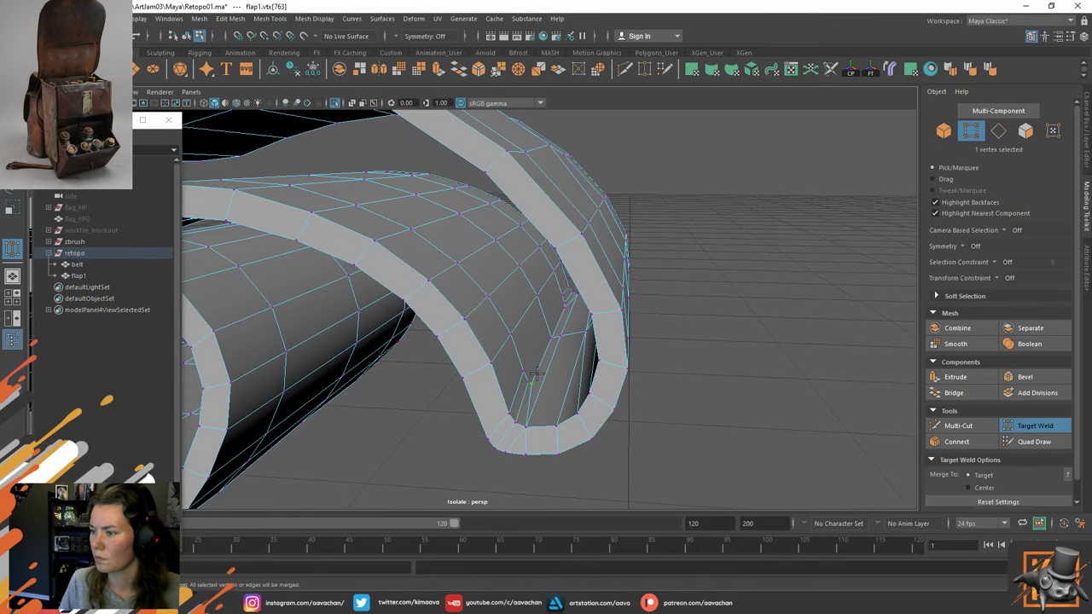
{"action": "left_click_drag", "start_coordinate": [549, 380], "coordinate": [533, 381], "text": "alt"}
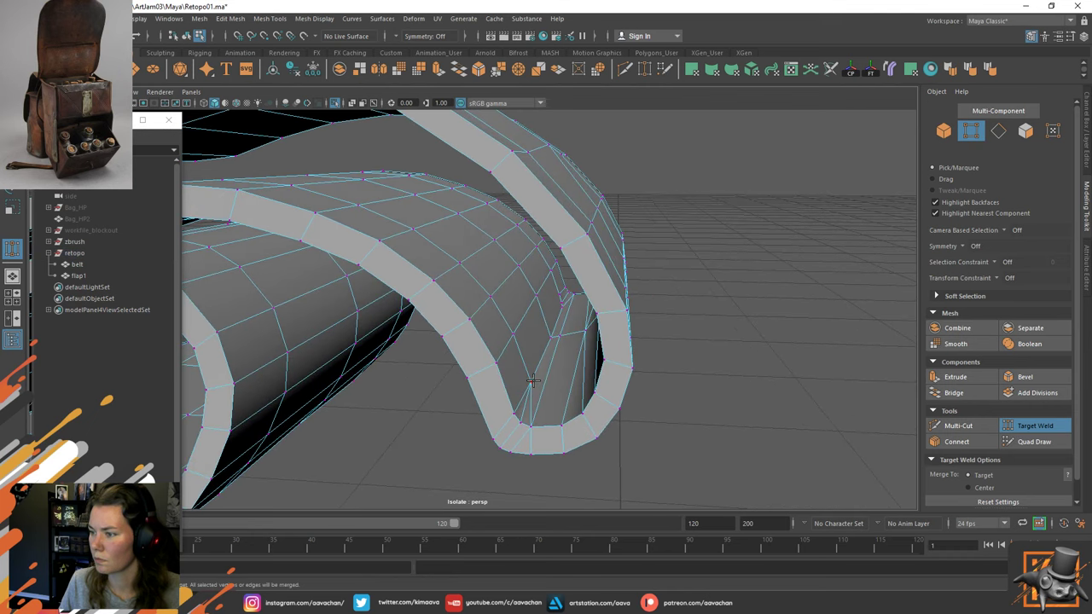
{"action": "key", "text": "w"}
{"action": "left_click", "coordinate": [530, 382]}
{"action": "left_click", "coordinate": [560, 294]}
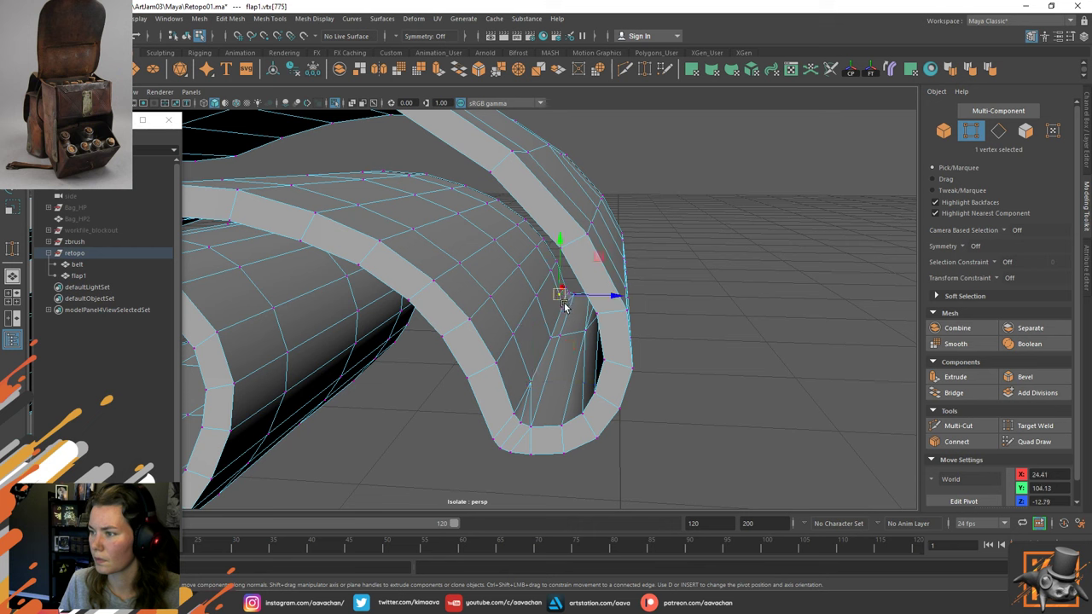
{"action": "right_click_drag", "start_coordinate": [561, 294], "coordinate": [561, 275], "text": "shift"}
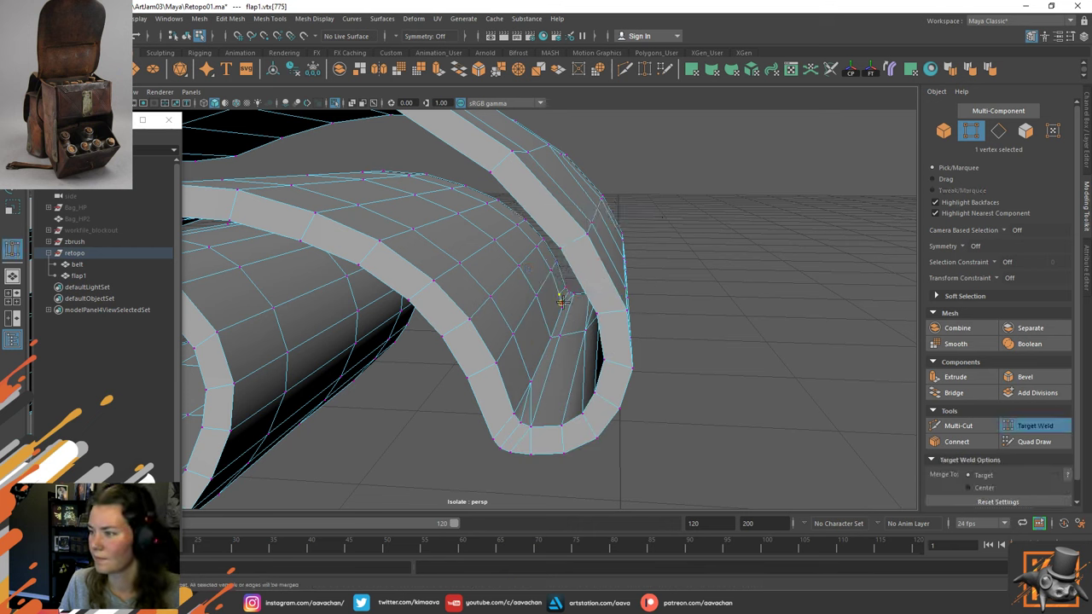
{"action": "left_click_drag", "start_coordinate": [559, 295], "coordinate": [562, 305]}
{"action": "key", "text": "w"}
{"action": "right_click_drag", "start_coordinate": [577, 313], "coordinate": [653, 245]}
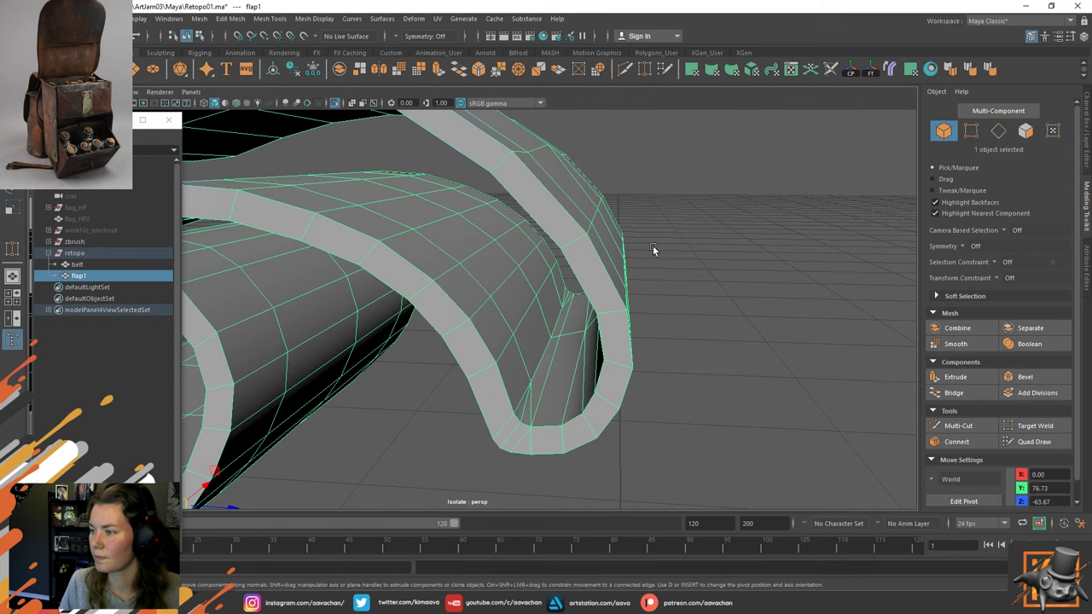
Target-weld the remaining surplus bevel vertices in the middle of the upper fold's inner bend.
{"action": "right_click_drag", "start_coordinate": [489, 269], "coordinate": [440, 272]}
{"action": "left_click", "coordinate": [531, 382]}
{"action": "right_click_drag", "start_coordinate": [534, 374], "coordinate": [551, 277], "text": "shift"}
{"action": "left_click_drag", "start_coordinate": [530, 381], "coordinate": [605, 317]}
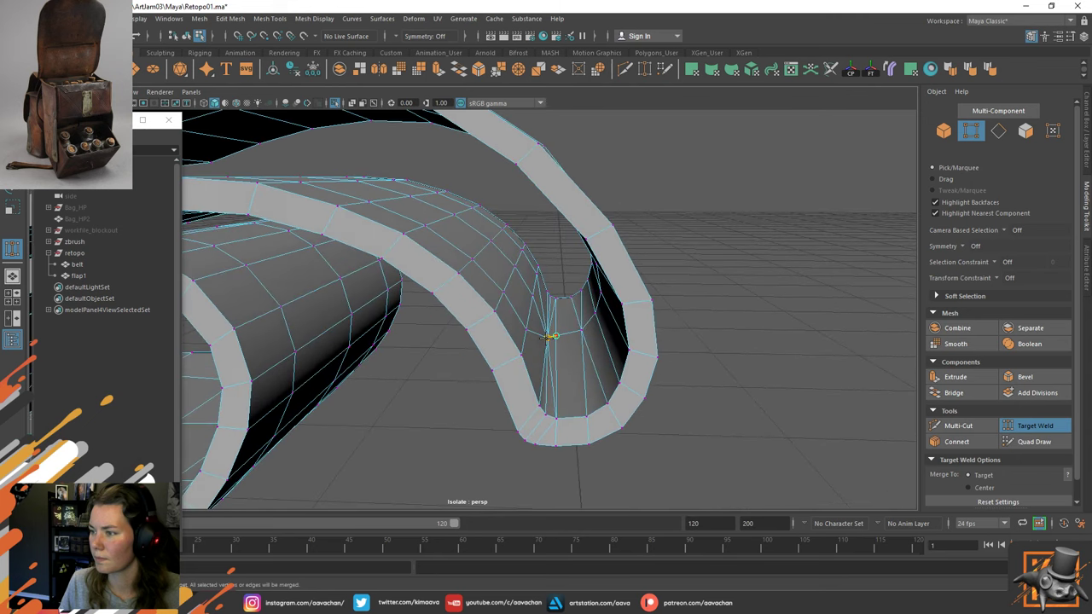
{"action": "key", "text": "w"}
{"action": "right_click_drag", "start_coordinate": [554, 290], "coordinate": [622, 249]}
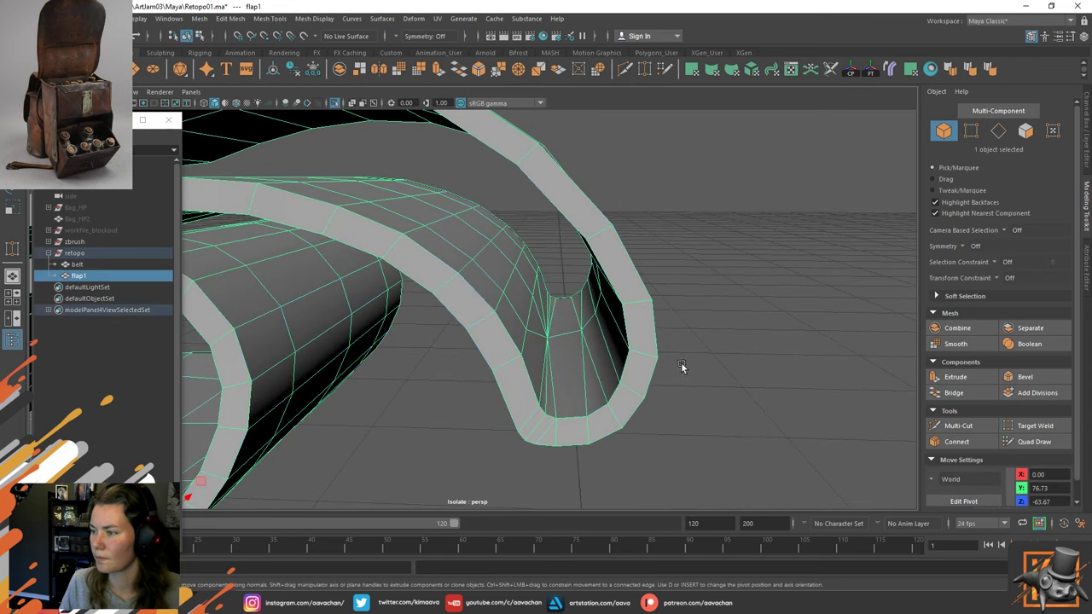
Nudge the two inner corner vertices at the X -36.61 rim of the upper fold to follow the high-poly bag.
{"action": "right_click_drag", "start_coordinate": [682, 365], "coordinate": [589, 372], "text": "alt"}
{"action": "left_click_drag", "start_coordinate": [588, 371], "coordinate": [551, 319], "text": "alt"}
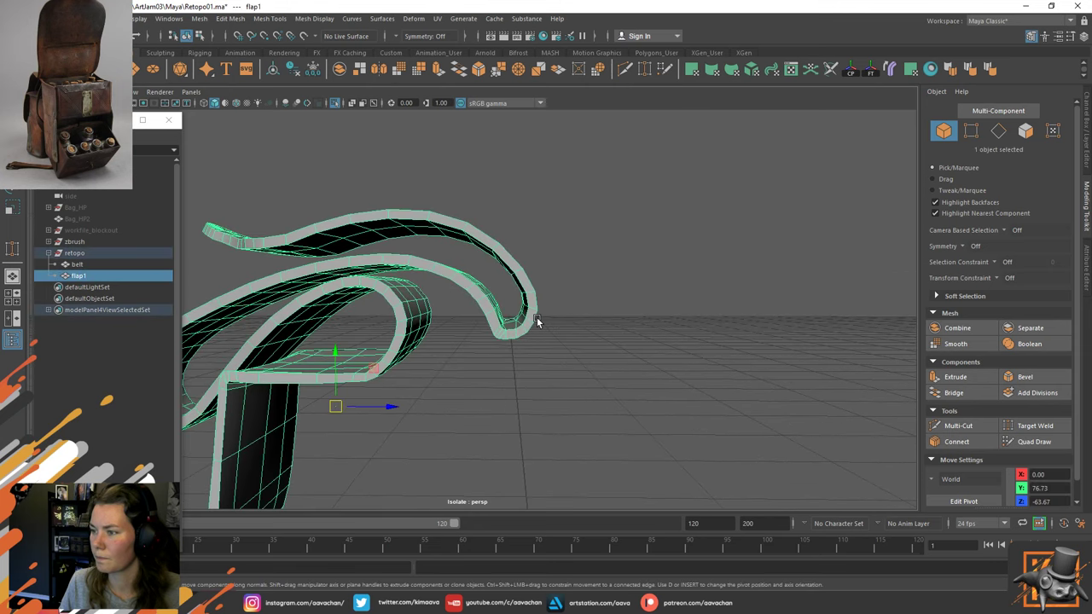
{"action": "scroll", "coordinate": [536, 322], "scroll_direction": "up", "scroll_amount": 8}
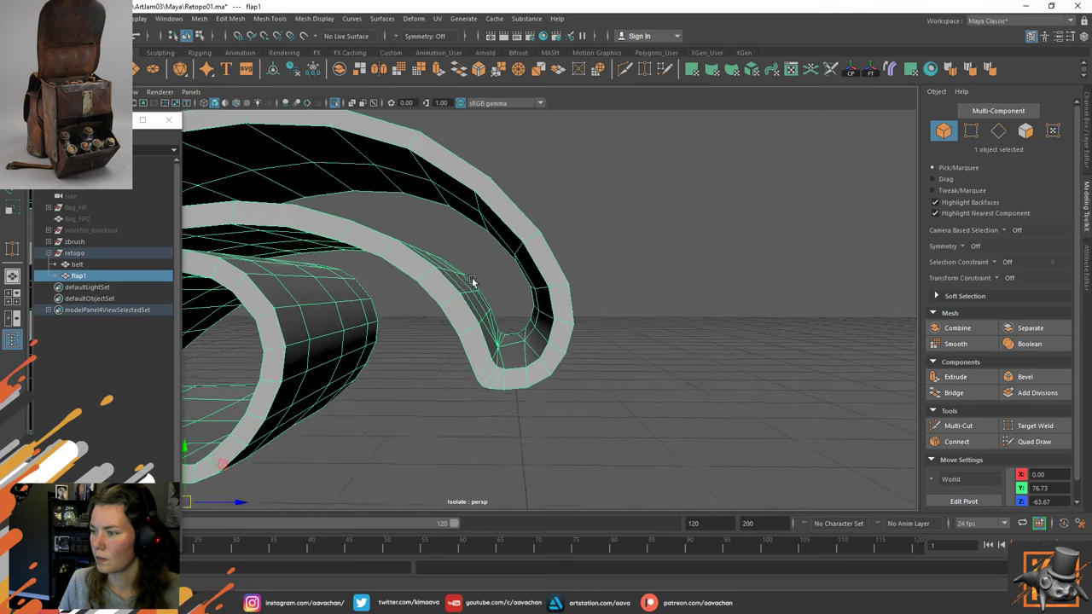
{"action": "scroll", "coordinate": [500, 352], "scroll_direction": "up", "scroll_amount": 4}
{"action": "right_click_drag", "start_coordinate": [541, 330], "coordinate": [487, 291]}
{"action": "key", "text": "ctrl+1"}
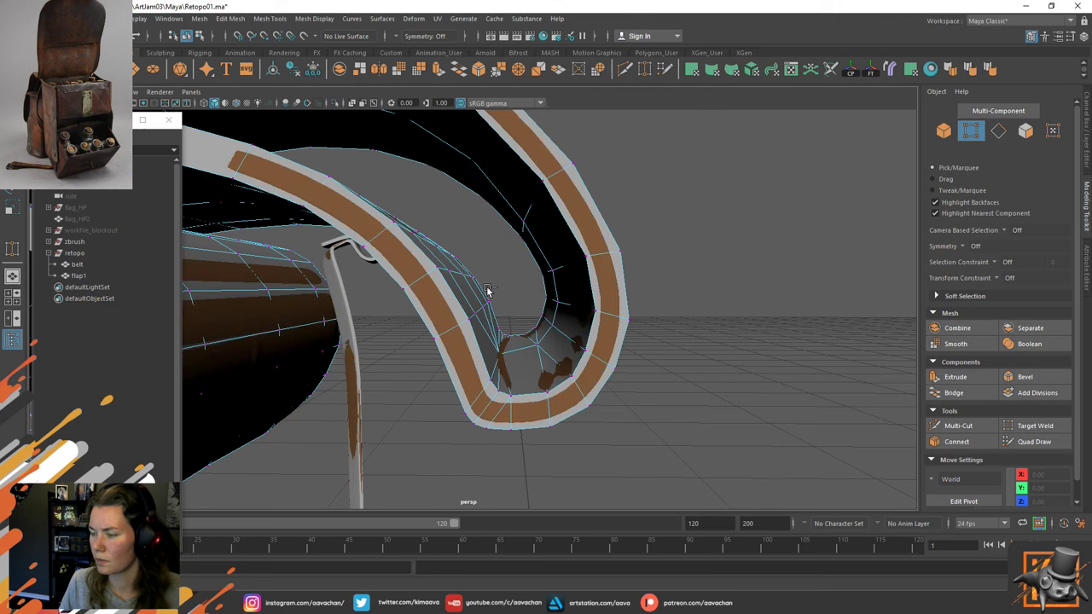
{"action": "left_click", "coordinate": [514, 398]}
{"action": "left_click_drag", "start_coordinate": [551, 361], "coordinate": [547, 359]}
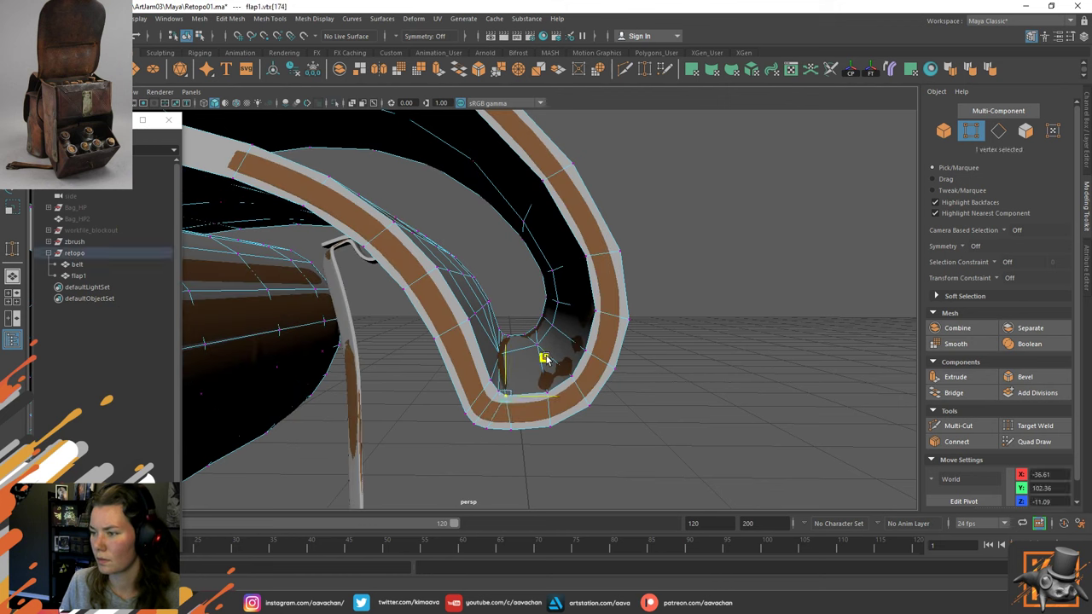
{"action": "left_click", "coordinate": [499, 378]}
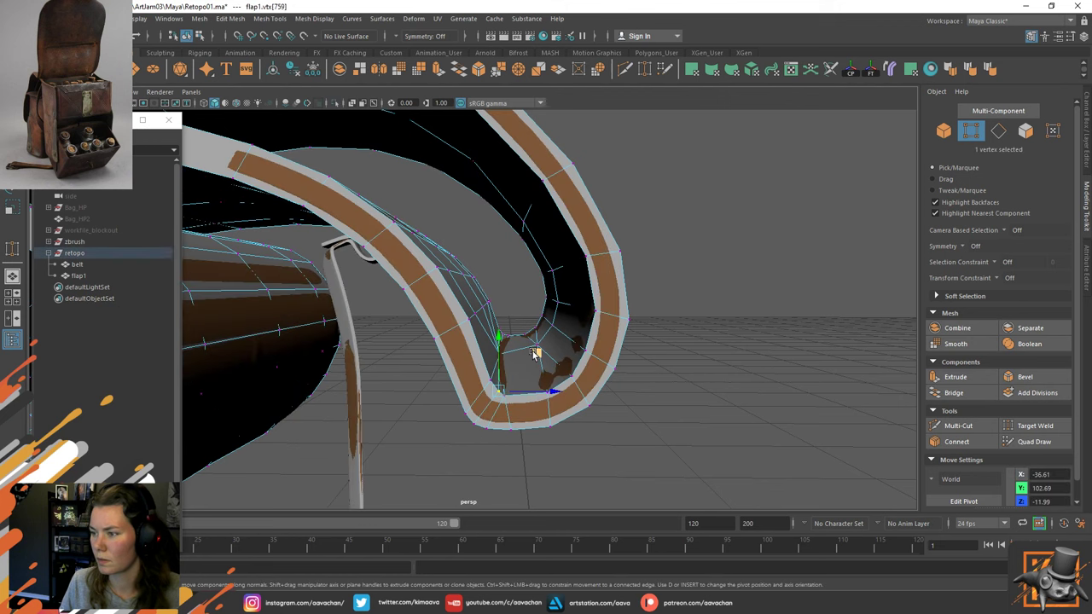
{"action": "left_click", "coordinate": [530, 355]}
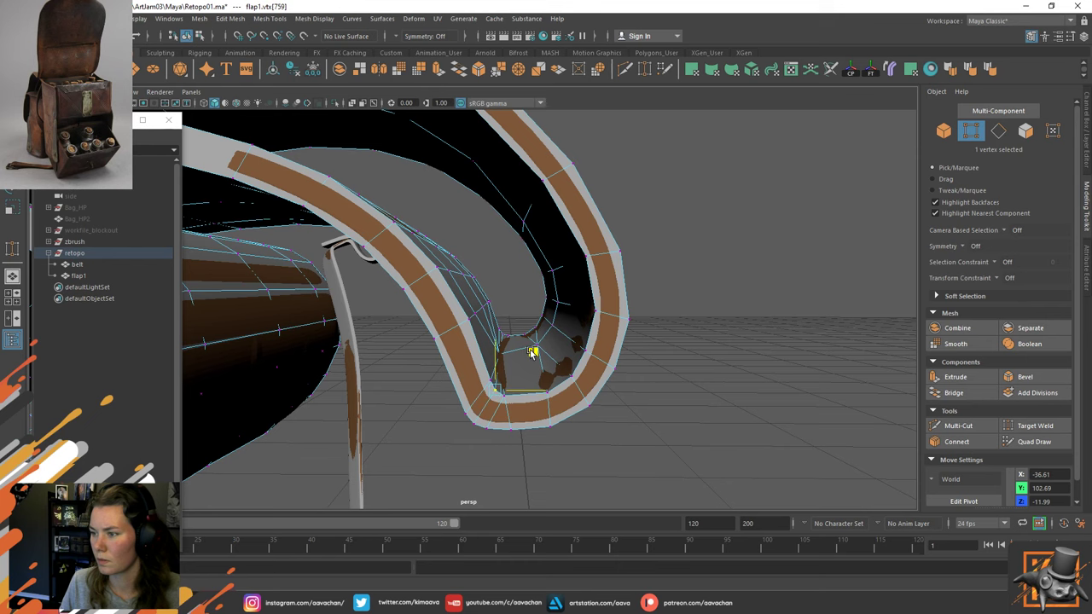
{"action": "left_click", "coordinate": [631, 366]}
Adjust the matching inner corner vertices at the opposite rim of the upper fold, moving one to about Z -11.15.
{"action": "left_click_drag", "start_coordinate": [622, 390], "coordinate": [414, 375], "text": "alt"}
{"action": "left_click", "coordinate": [489, 397]}
{"action": "left_click_drag", "start_coordinate": [477, 341], "coordinate": [475, 349]}
{"action": "left_click", "coordinate": [447, 410]}
{"action": "left_click_drag", "start_coordinate": [430, 409], "coordinate": [432, 409]}
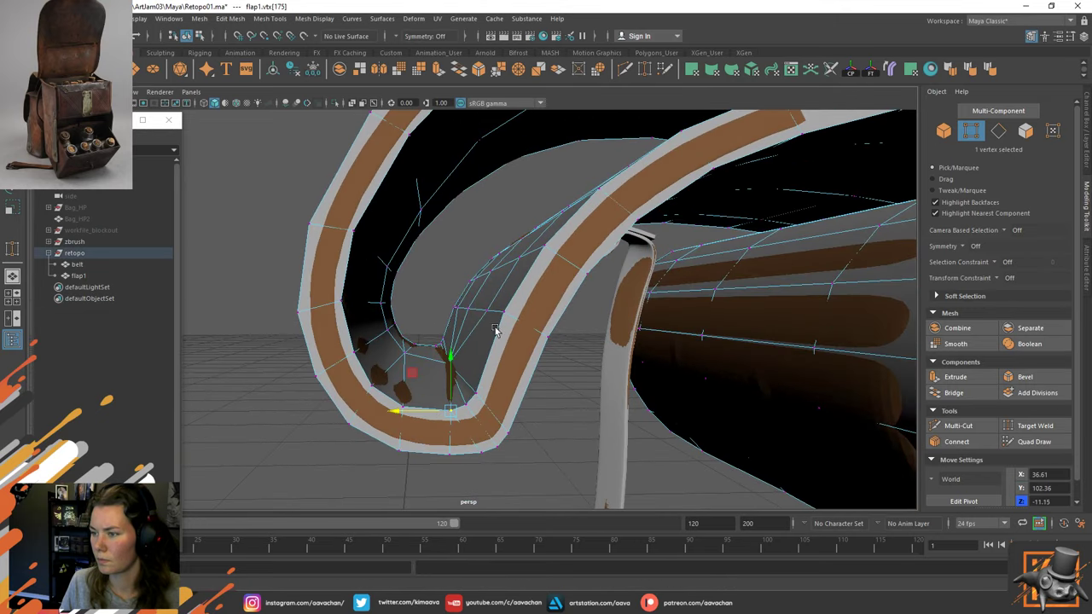
Examine the edge flow inside flap1's upper fold from several angles in isolation and show the high-poly bag again.
{"action": "right_click_drag", "start_coordinate": [498, 329], "coordinate": [570, 245]}
{"action": "key", "text": "F8"}
{"action": "left_click_drag", "start_coordinate": [490, 322], "coordinate": [592, 315], "text": "alt"}
{"action": "key", "text": "ctrl+1"}
{"action": "scroll", "coordinate": [486, 373], "scroll_direction": "up", "scroll_amount": 4}
{"action": "middle_click_drag", "start_coordinate": [346, 302], "coordinate": [403, 331], "text": "alt"}
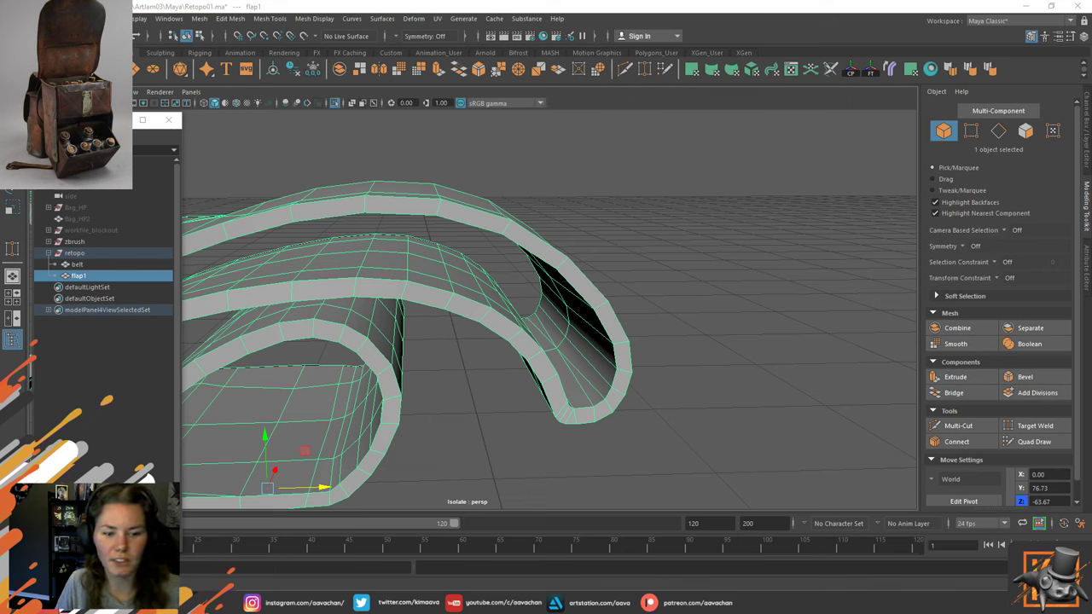
{"action": "left_click_drag", "start_coordinate": [400, 317], "coordinate": [441, 314], "text": "alt"}
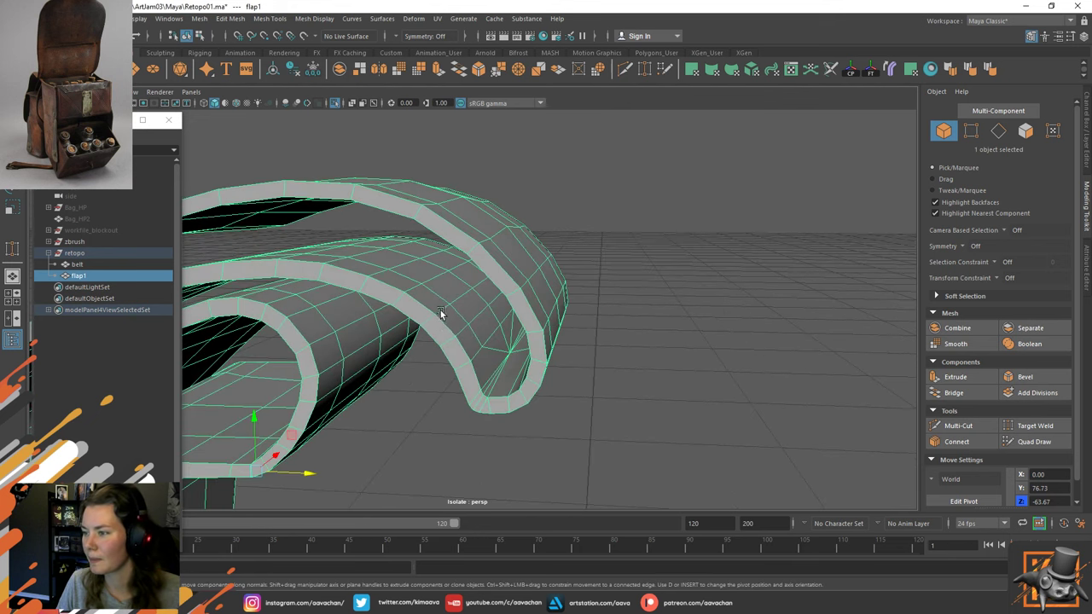
{"action": "right_click_drag", "start_coordinate": [441, 314], "coordinate": [523, 373], "text": "alt"}
{"action": "right_click_drag", "start_coordinate": [482, 327], "coordinate": [480, 265]}
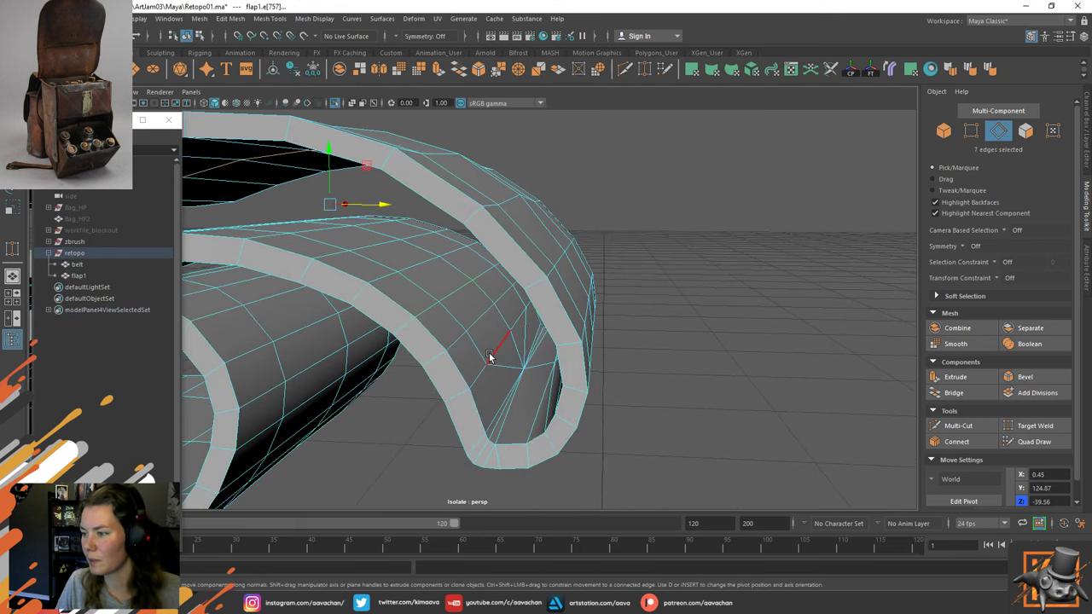
{"action": "left_click_drag", "start_coordinate": [473, 344], "coordinate": [491, 223], "text": "alt"}
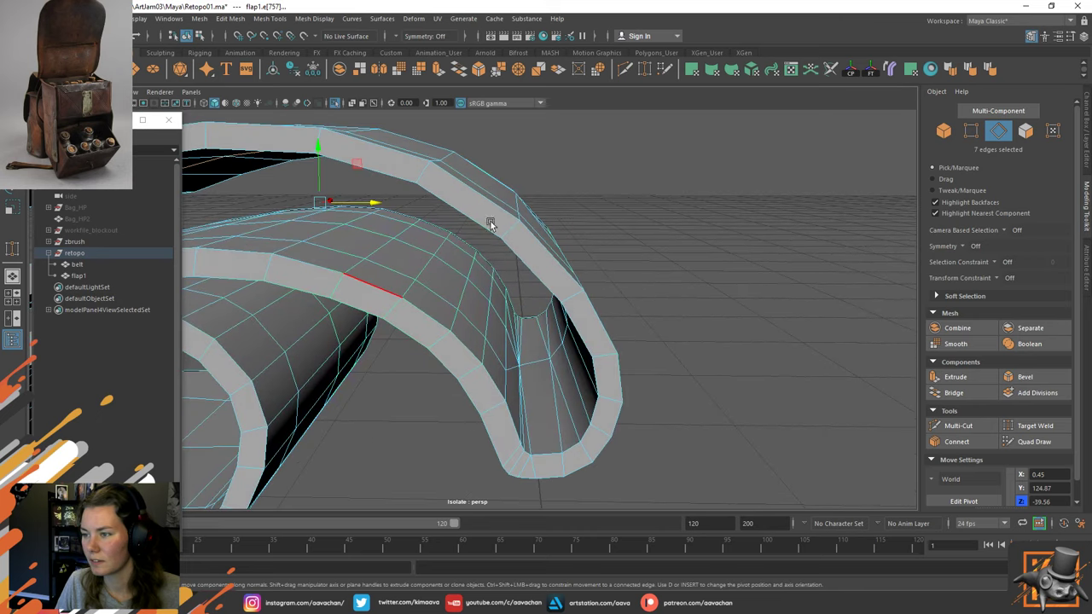
{"action": "right_click_drag", "start_coordinate": [491, 225], "coordinate": [513, 218]}
{"action": "key", "text": "ctrl+1"}
{"action": "left_click_drag", "start_coordinate": [532, 309], "coordinate": [464, 333], "text": "alt"}
{"action": "left_click", "coordinate": [446, 336]}
{"action": "right_click_drag", "start_coordinate": [447, 337], "coordinate": [446, 338]}
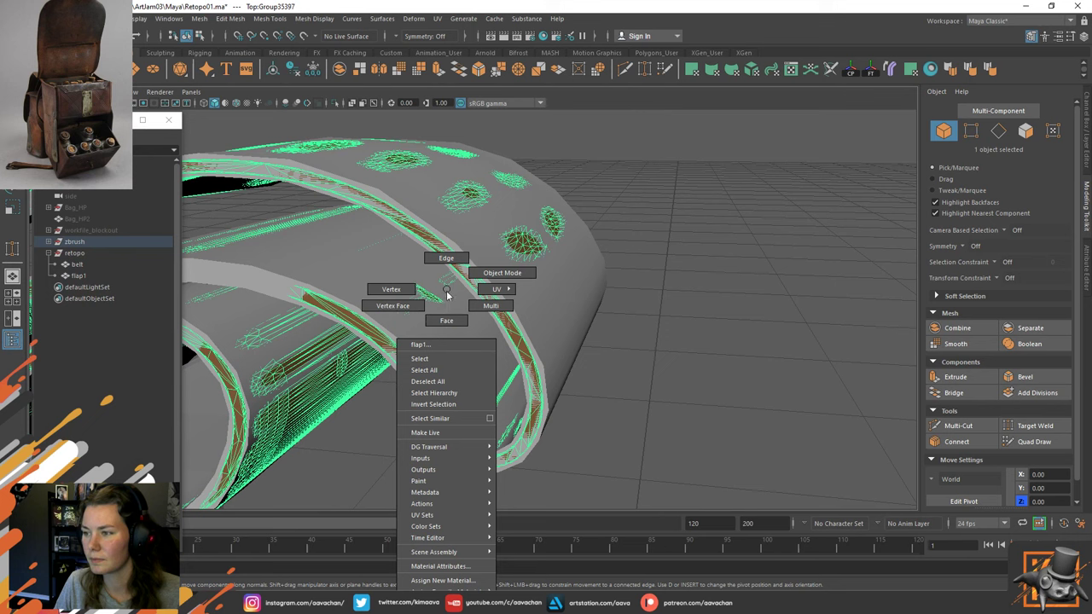
{"action": "right_click_drag", "start_coordinate": [446, 294], "coordinate": [445, 293]}
Select the ten lengthwise edges along both side columns of flap1's inner surface near the upper fold and scale them to fit the high-poly.
{"action": "left_click", "coordinate": [538, 311]}
{"action": "left_click", "coordinate": [514, 297]}
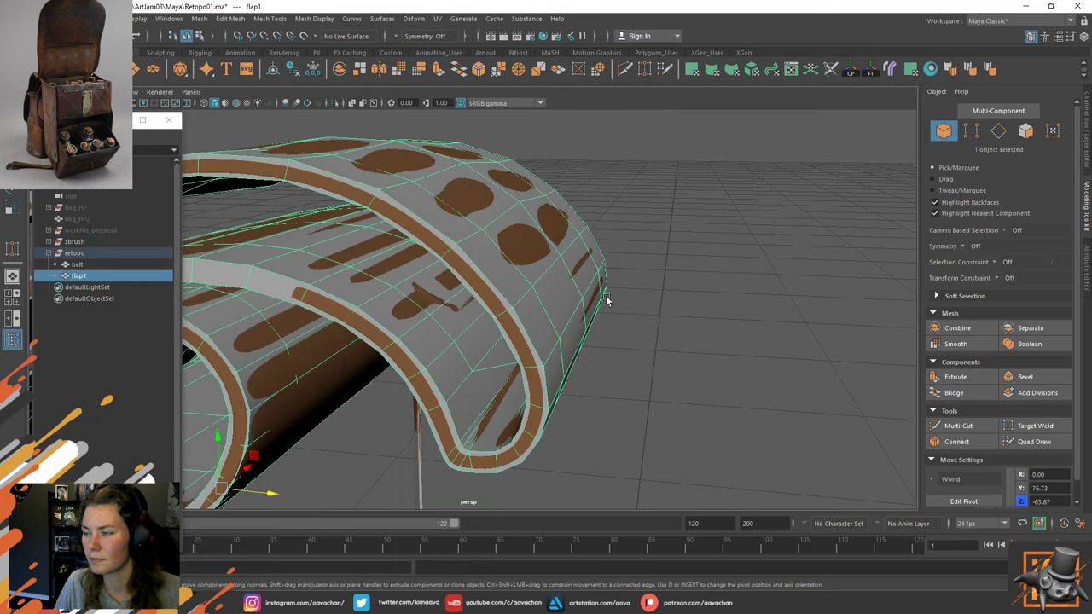
{"action": "right_click_drag", "start_coordinate": [763, 281], "coordinate": [750, 220]}
{"action": "left_click", "coordinate": [359, 287]}
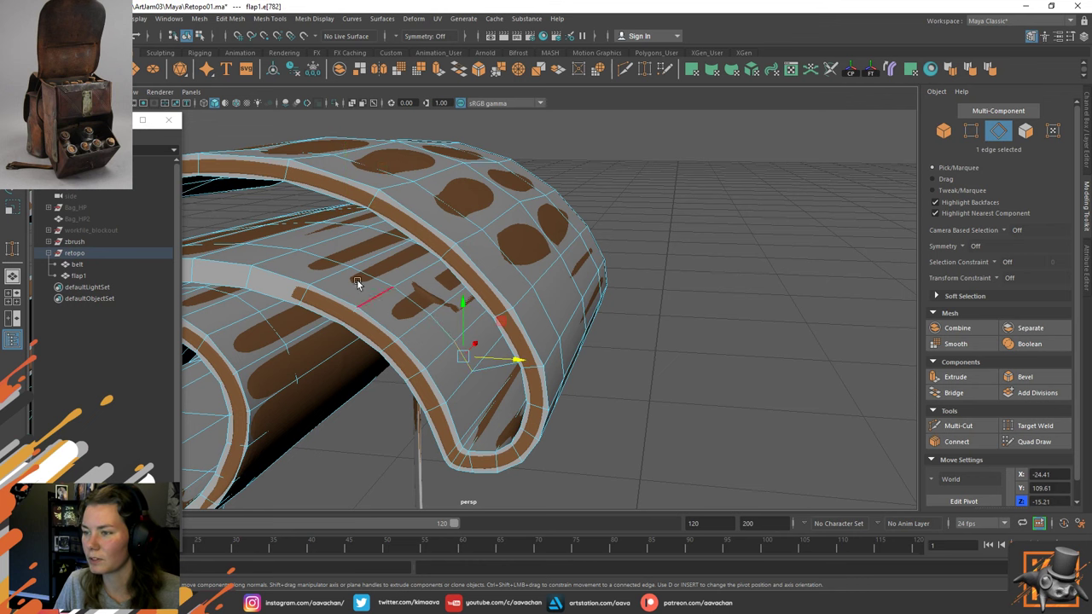
{"action": "double_click", "coordinate": [322, 261], "text": "shift"}
{"action": "left_click_drag", "start_coordinate": [547, 232], "coordinate": [311, 224], "text": "alt"}
{"action": "left_click", "coordinate": [528, 336], "text": "shift"}
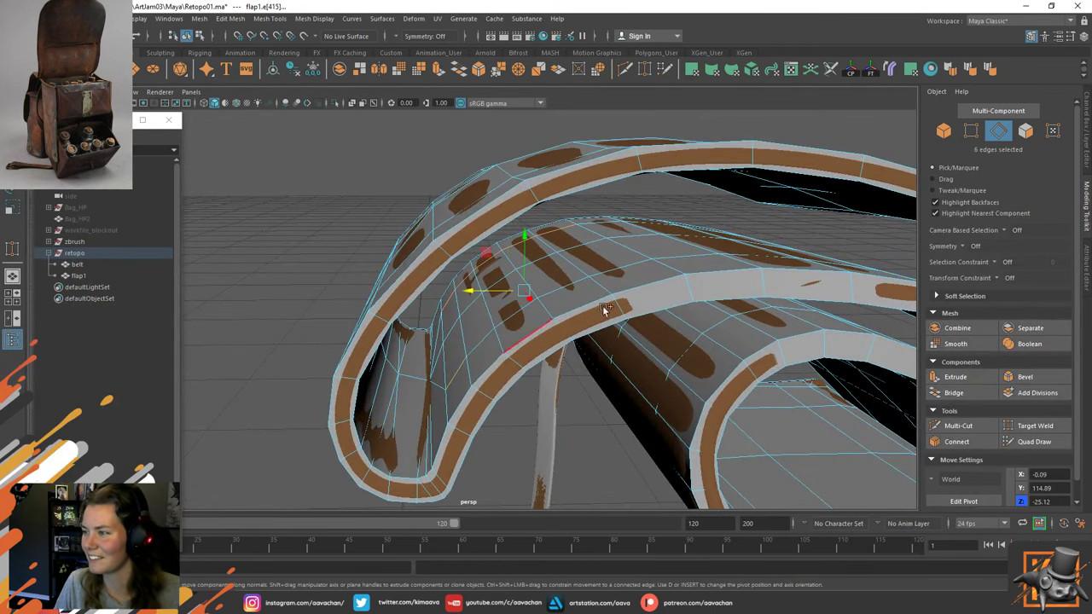
{"action": "double_click", "coordinate": [630, 268], "text": "shift"}
{"action": "left_click_drag", "start_coordinate": [524, 238], "coordinate": [525, 238]}
{"action": "key", "text": "r"}
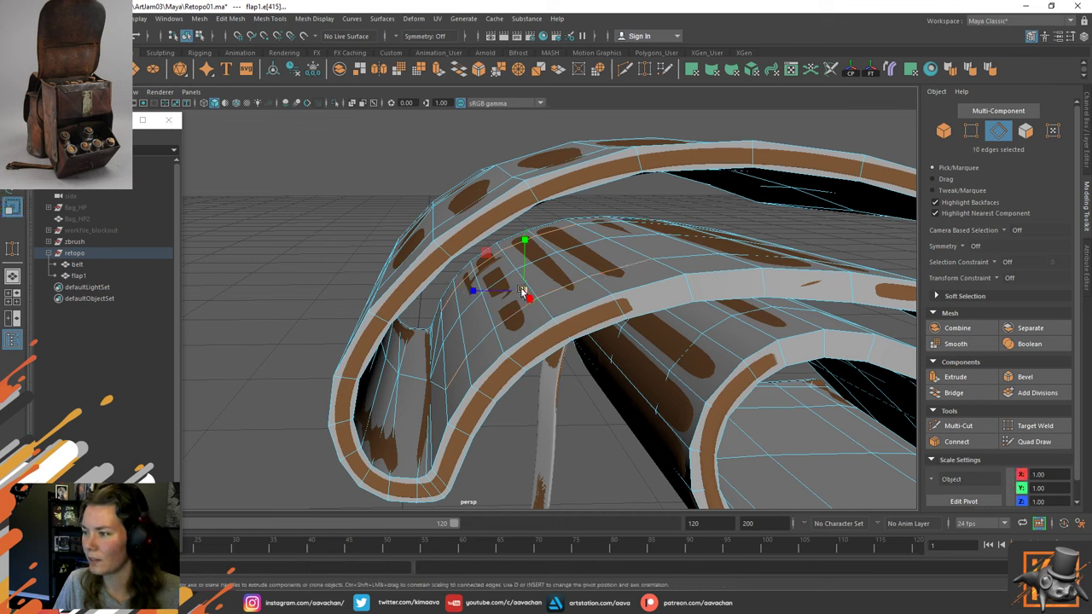
{"action": "left_click_drag", "start_coordinate": [521, 290], "coordinate": [474, 296]}
{"action": "key", "text": "w"}
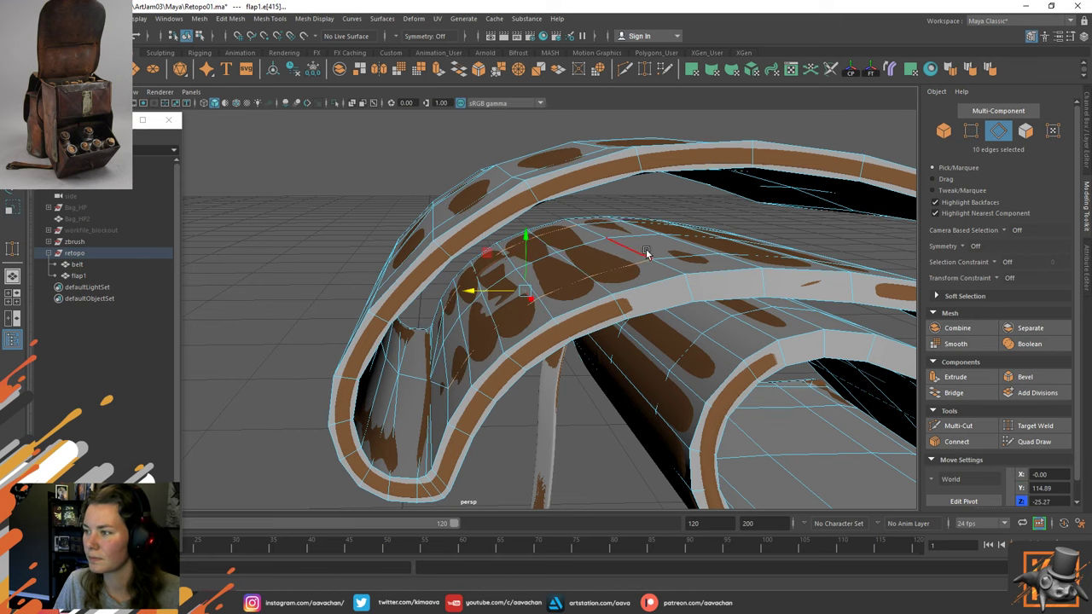
Lower two edges farther back on the flap's inner surface slightly along Y to fit the high-poly bag.
{"action": "left_click_drag", "start_coordinate": [641, 251], "coordinate": [629, 253], "text": "alt"}
{"action": "left_click", "coordinate": [660, 263]}
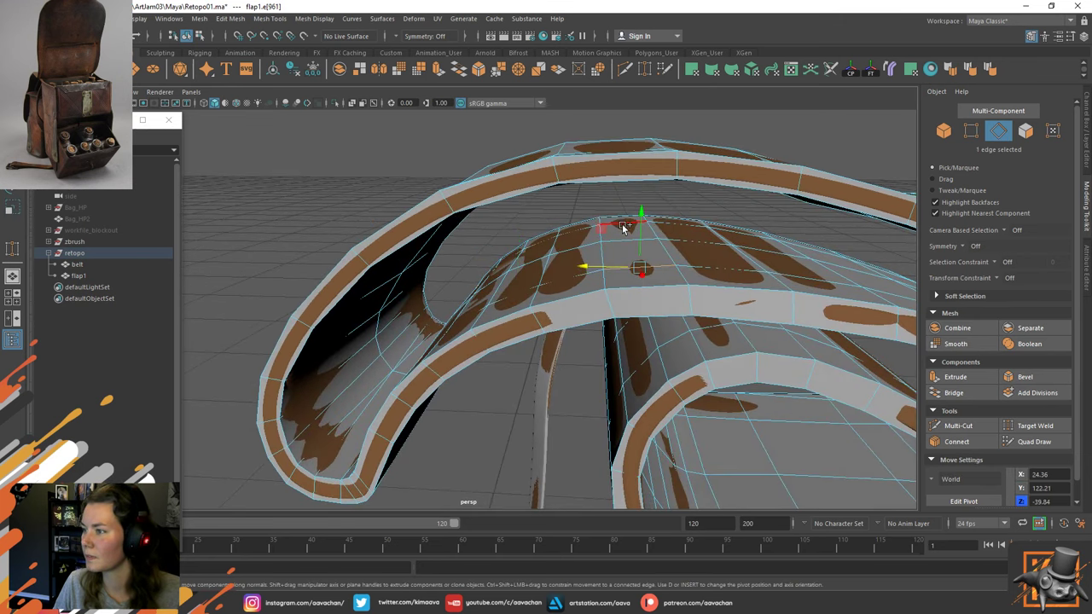
{"action": "left_click", "coordinate": [627, 220], "text": "shift"}
{"action": "left_click_drag", "start_coordinate": [633, 188], "coordinate": [631, 190]}
{"action": "right_click_drag", "start_coordinate": [555, 210], "coordinate": [621, 180]}
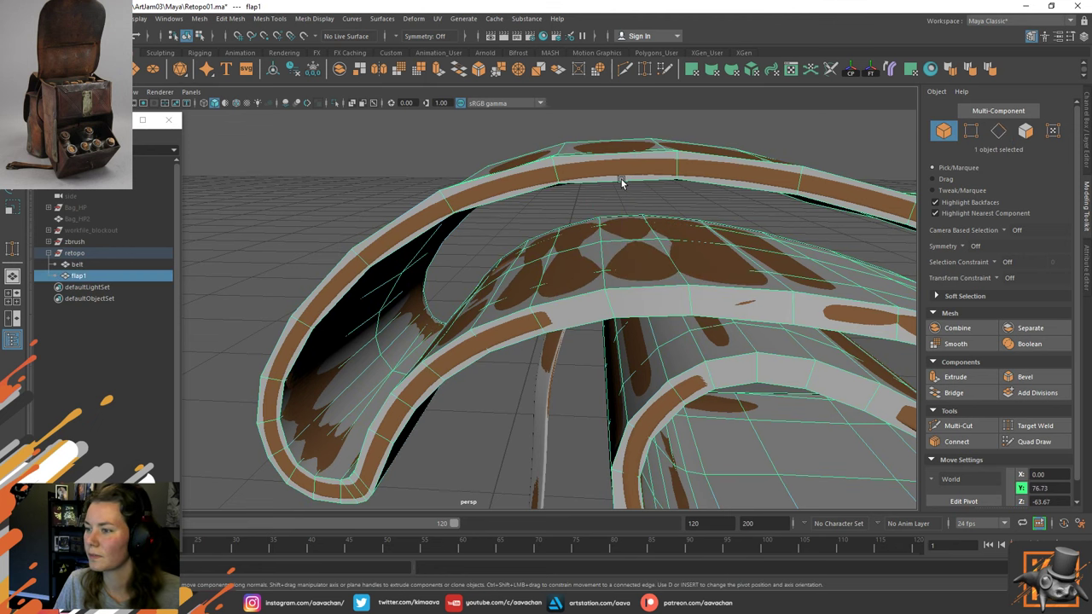
Move the centre vertex inside the upper fold's bend to about Y 103.02, Z -8.52 to match the high-poly bag.
{"action": "left_click_drag", "start_coordinate": [534, 276], "coordinate": [807, 293], "text": "alt"}
{"action": "left_click_drag", "start_coordinate": [685, 292], "coordinate": [646, 325], "text": "alt"}
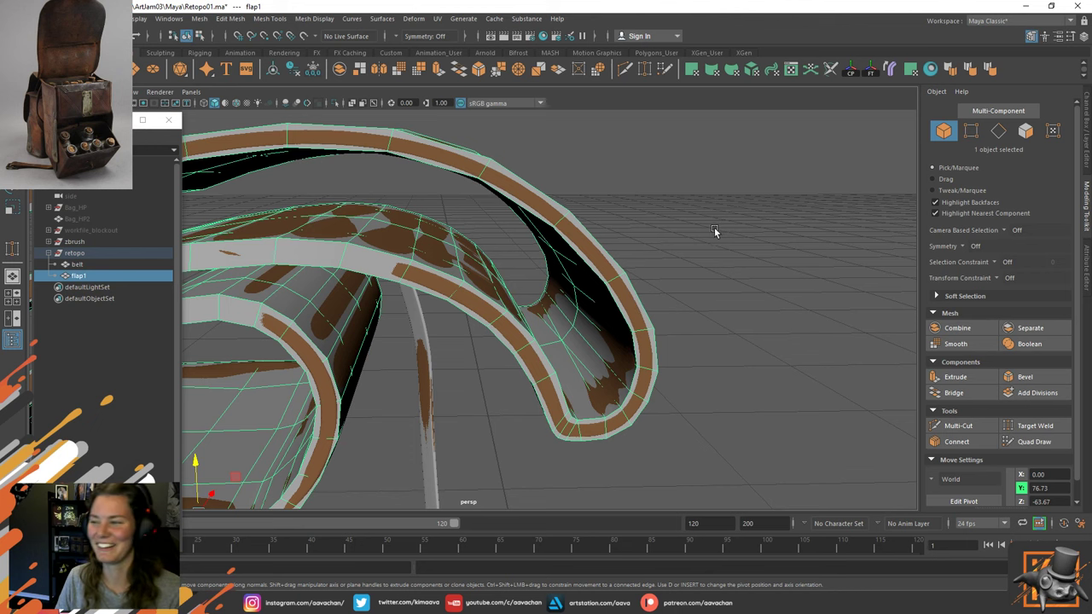
{"action": "left_click_drag", "start_coordinate": [598, 227], "coordinate": [708, 288], "text": "alt"}
{"action": "middle_click_drag", "start_coordinate": [708, 288], "coordinate": [631, 205], "text": "alt"}
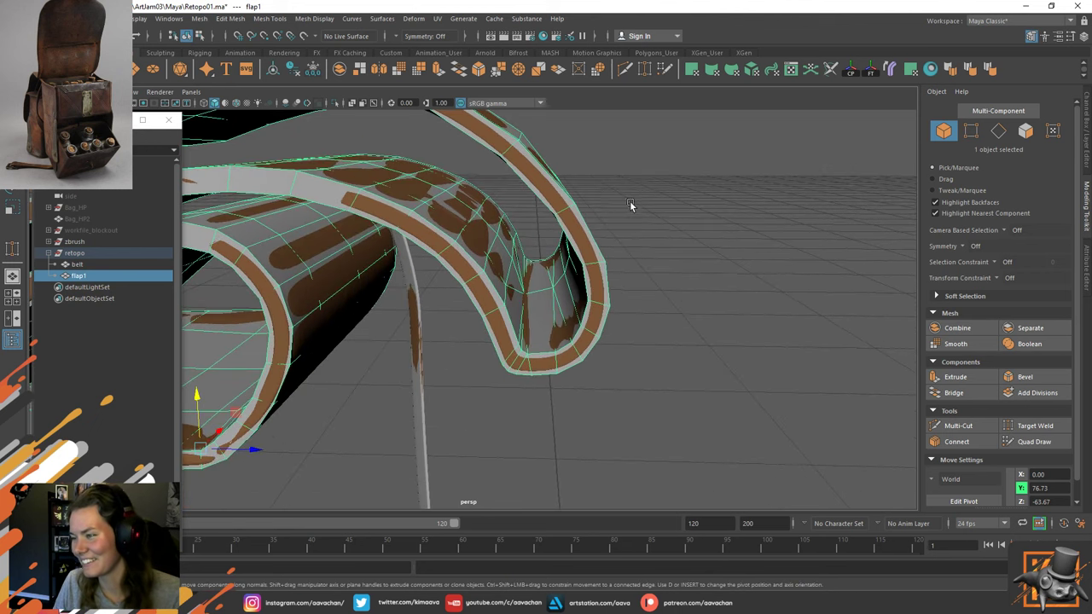
{"action": "left_click_drag", "start_coordinate": [631, 205], "coordinate": [604, 204], "text": "alt"}
{"action": "right_click_drag", "start_coordinate": [604, 205], "coordinate": [650, 222], "text": "alt"}
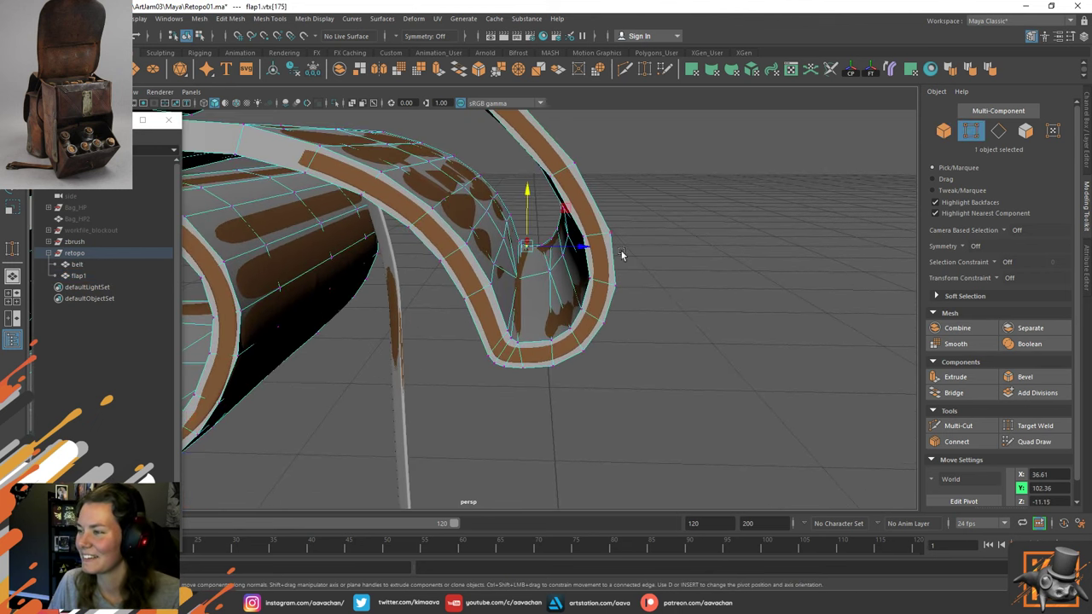
{"action": "left_click", "coordinate": [545, 268]}
{"action": "left_click_drag", "start_coordinate": [540, 238], "coordinate": [543, 242]}
{"action": "left_click_drag", "start_coordinate": [653, 259], "coordinate": [690, 202], "text": "alt"}
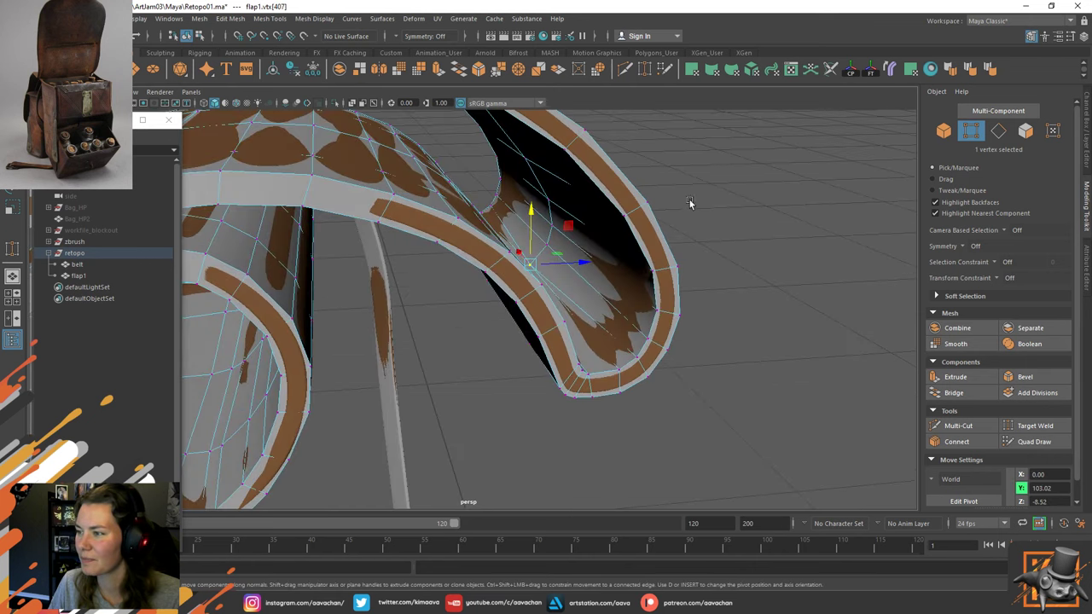
Insert an edge loop across flap1's top layer just before it curves down into the upper bend.
{"action": "key", "text": "F8"}
{"action": "left_click_drag", "start_coordinate": [404, 245], "coordinate": [372, 257], "text": "alt"}
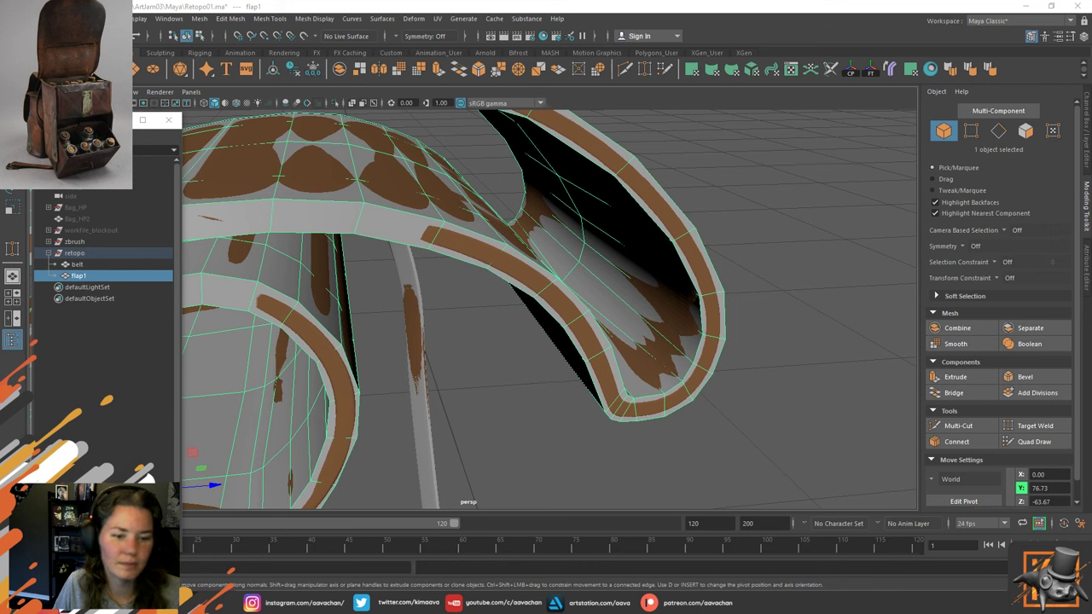
{"action": "left_click_drag", "start_coordinate": [763, 336], "coordinate": [517, 261], "text": "alt"}
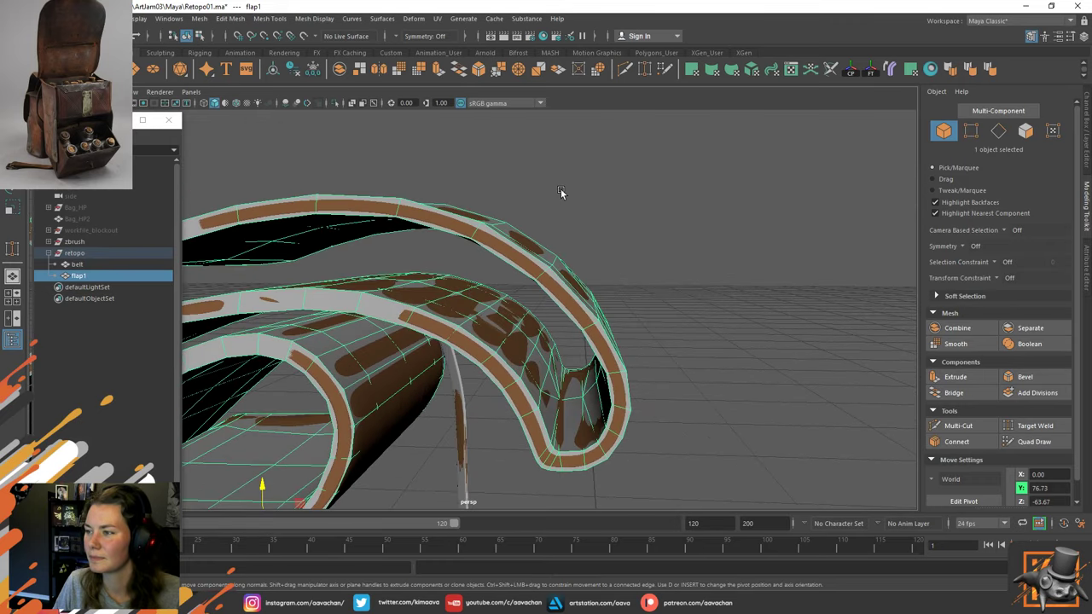
{"action": "left_click_drag", "start_coordinate": [561, 193], "coordinate": [559, 207], "text": "alt"}
{"action": "right_click_drag", "start_coordinate": [562, 207], "coordinate": [529, 213], "text": "shift"}
{"action": "left_click", "coordinate": [526, 246], "text": "ctrl"}
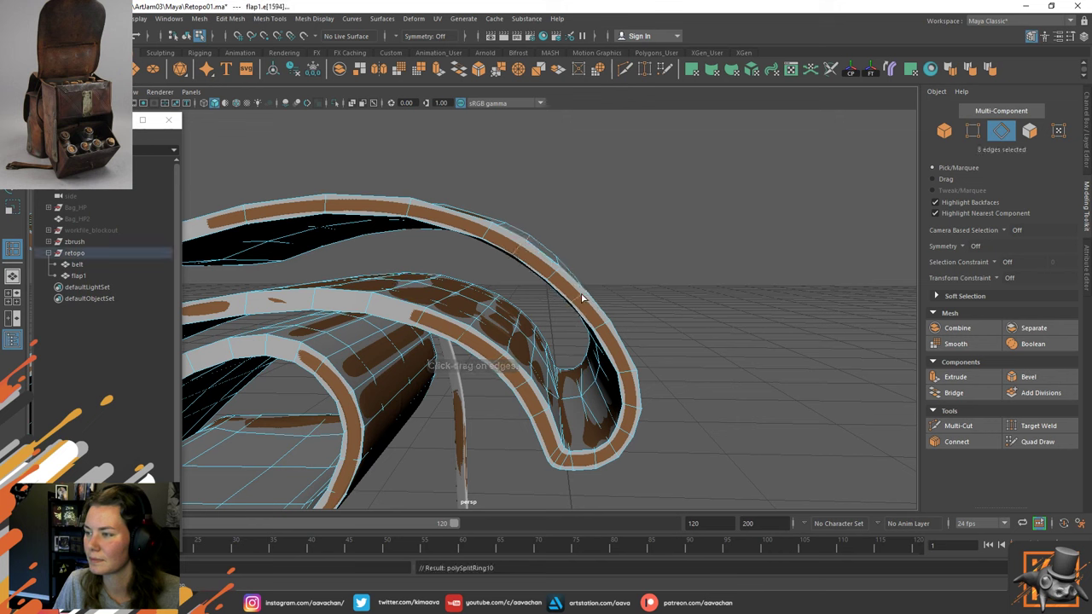
Slide the crosswise edge loops along flap1's upper curve to space them evenly around the inserted loop.
{"action": "key", "text": "w"}
{"action": "left_click", "coordinate": [489, 227]}
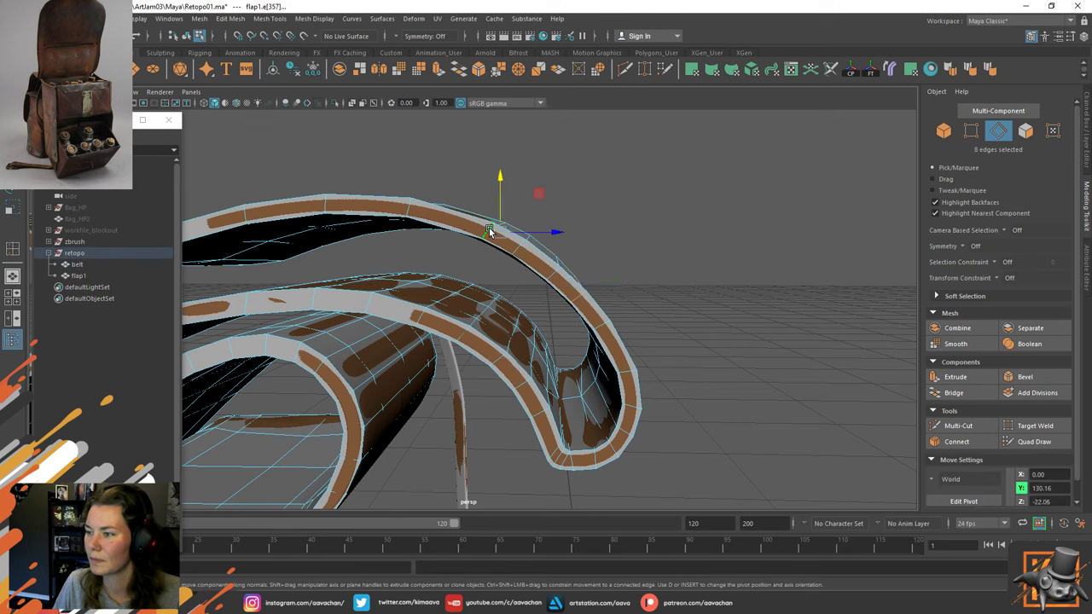
{"action": "right_click_drag", "start_coordinate": [489, 227], "coordinate": [478, 319], "text": "shift"}
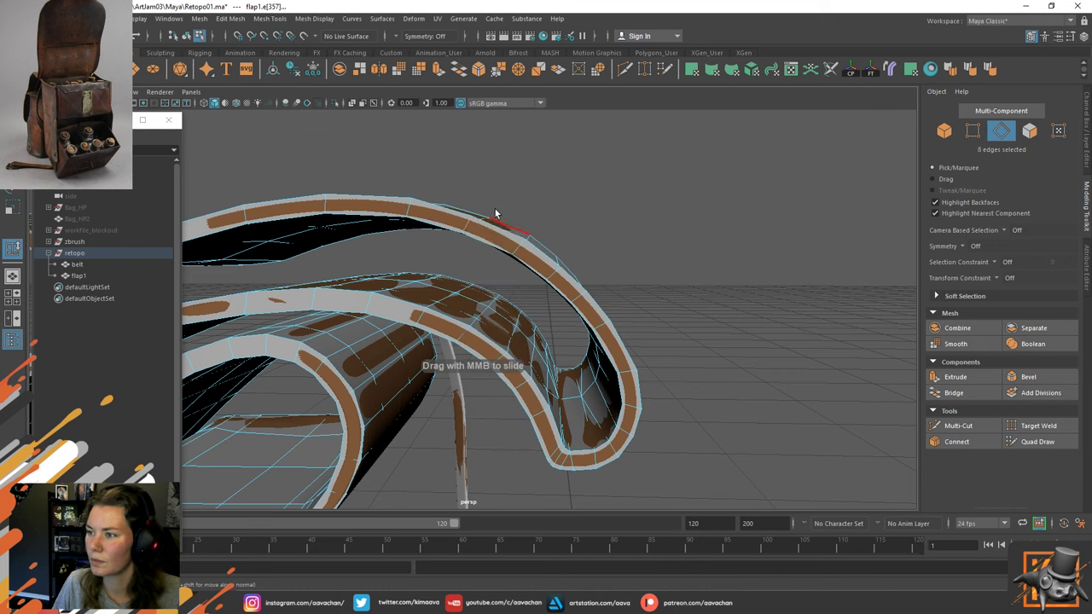
{"action": "double_click", "coordinate": [414, 214]}
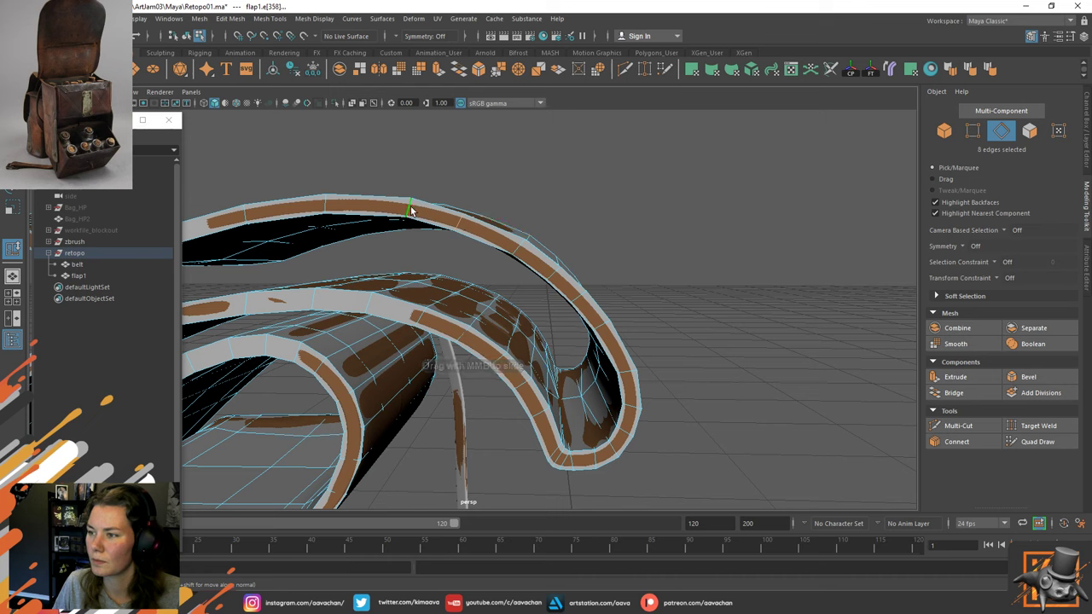
{"action": "middle_click_drag", "start_coordinate": [448, 186], "coordinate": [438, 185]}
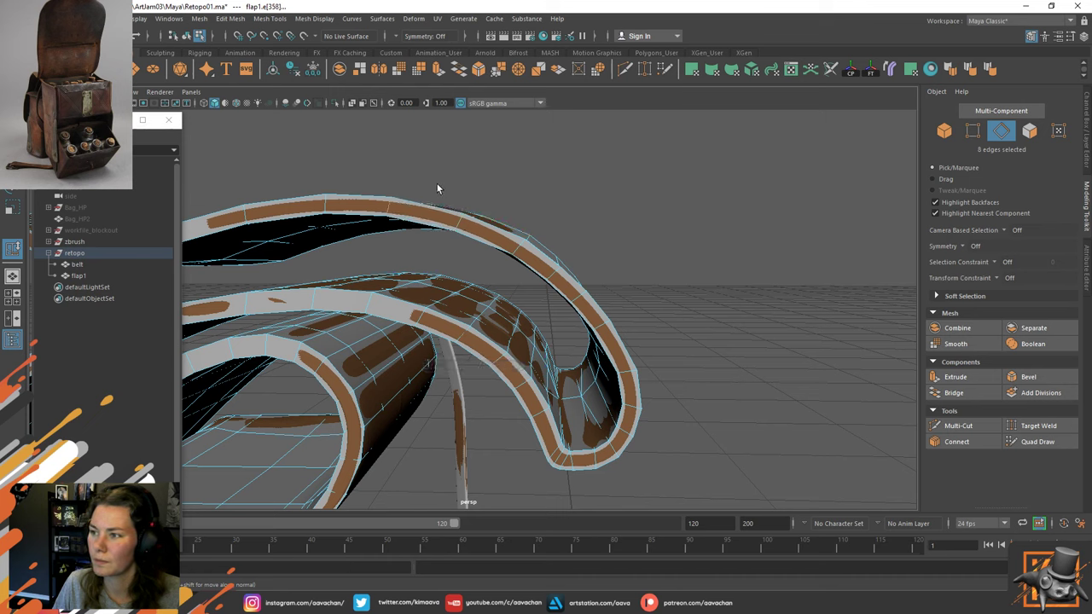
{"action": "double_click", "coordinate": [461, 222]}
{"action": "left_click", "coordinate": [530, 246]}
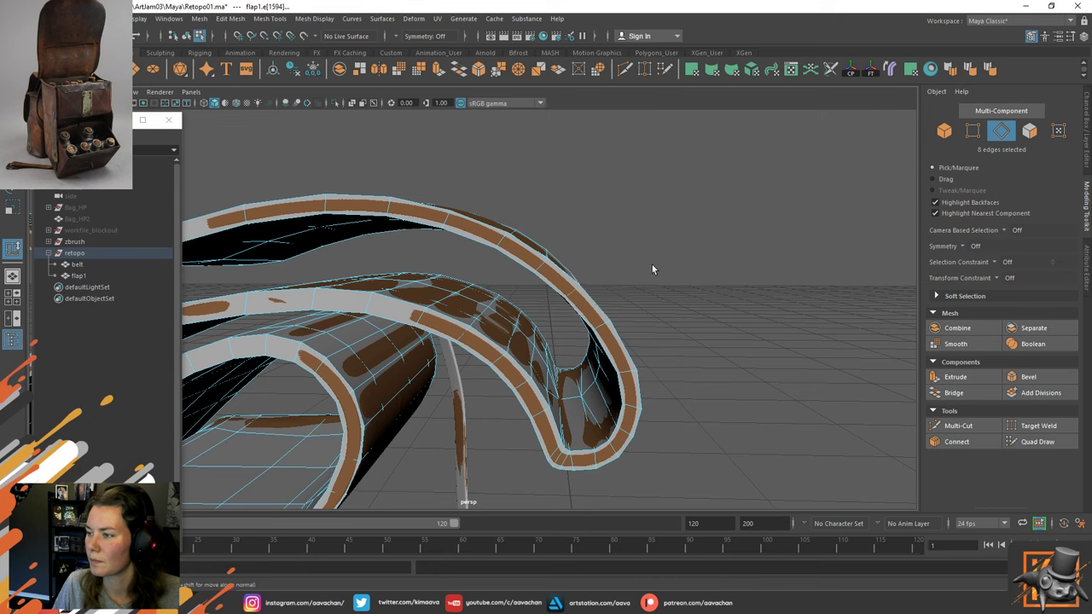
{"action": "left_click", "coordinate": [603, 325]}
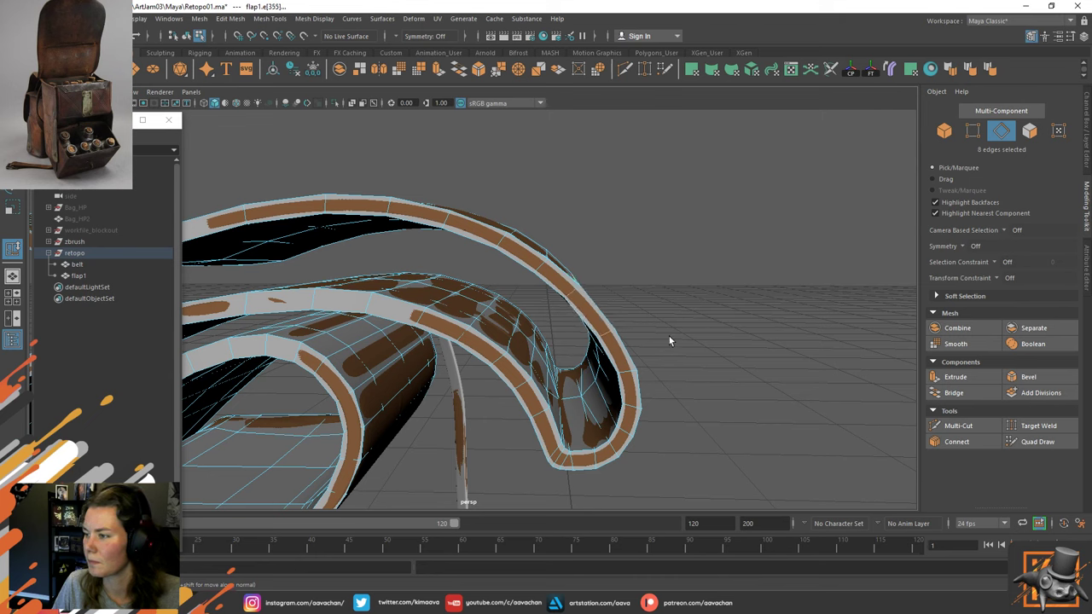
{"action": "left_click", "coordinate": [629, 376]}
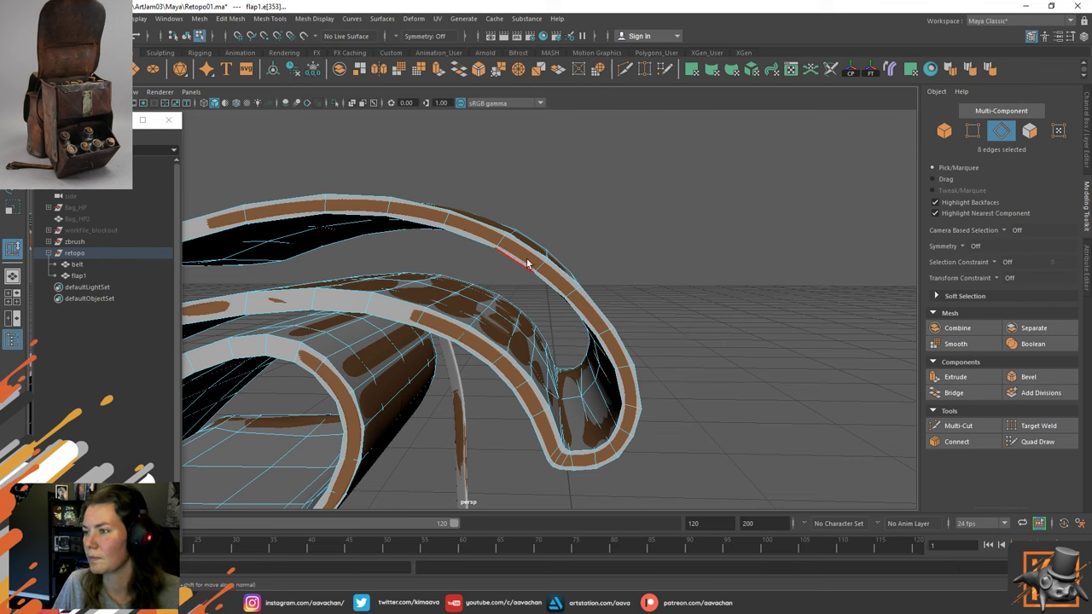
Insert another edge loop across flap1's top layer, farther down toward the tight end of the upper bend.
{"action": "key", "text": "w"}
{"action": "right_click_drag", "start_coordinate": [601, 223], "coordinate": [690, 178]}
{"action": "left_click", "coordinate": [697, 335]}
{"action": "left_click_drag", "start_coordinate": [697, 334], "coordinate": [643, 225], "text": "alt"}
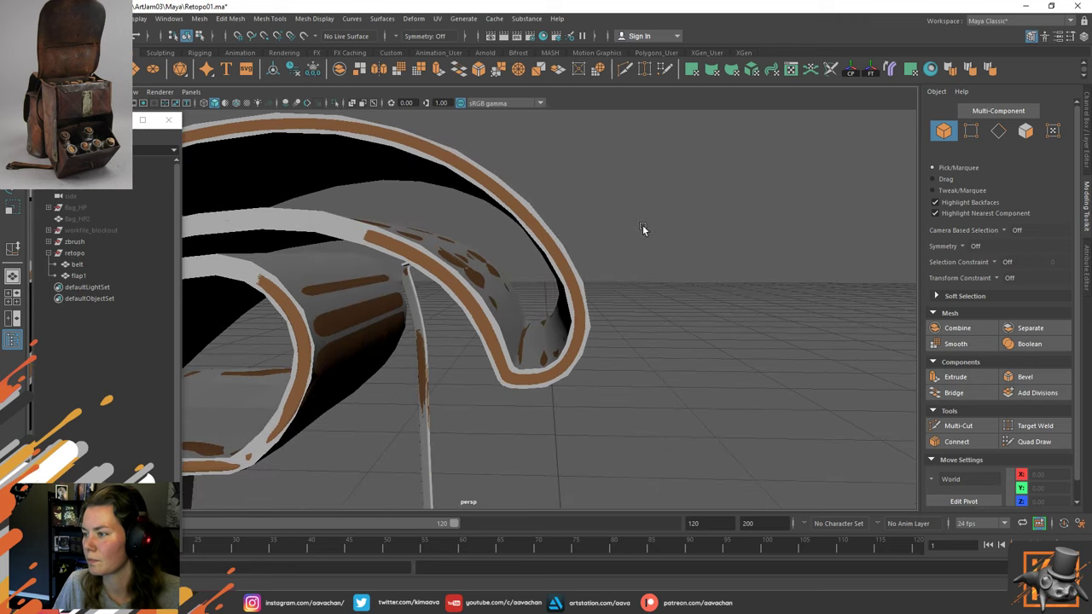
{"action": "left_click", "coordinate": [584, 279]}
{"action": "right_click_drag", "start_coordinate": [584, 279], "coordinate": [531, 282]}
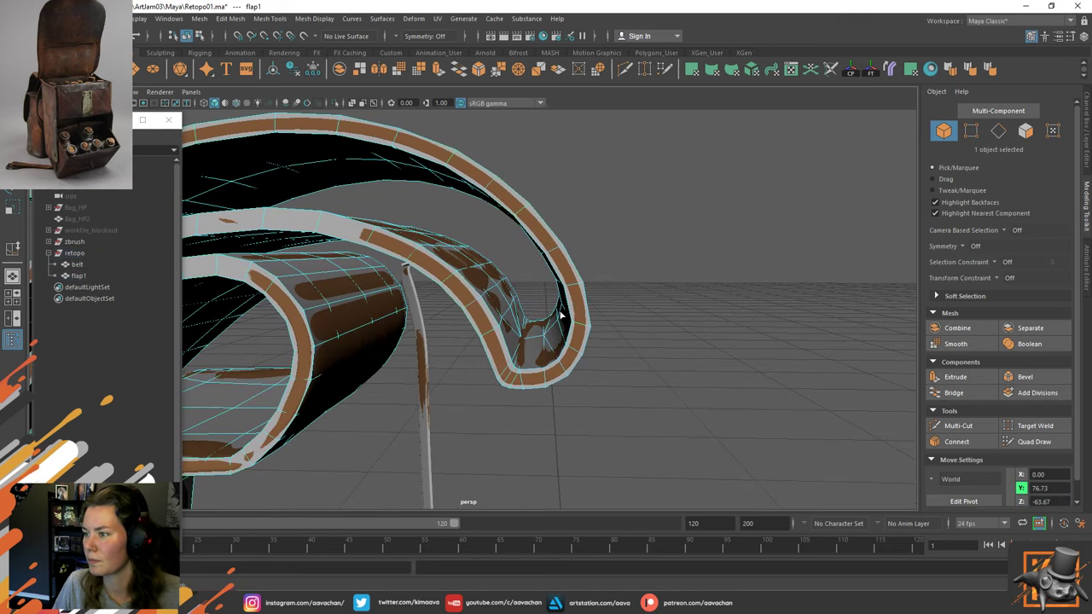
{"action": "left_click", "coordinate": [588, 309]}
{"action": "key", "text": "w"}
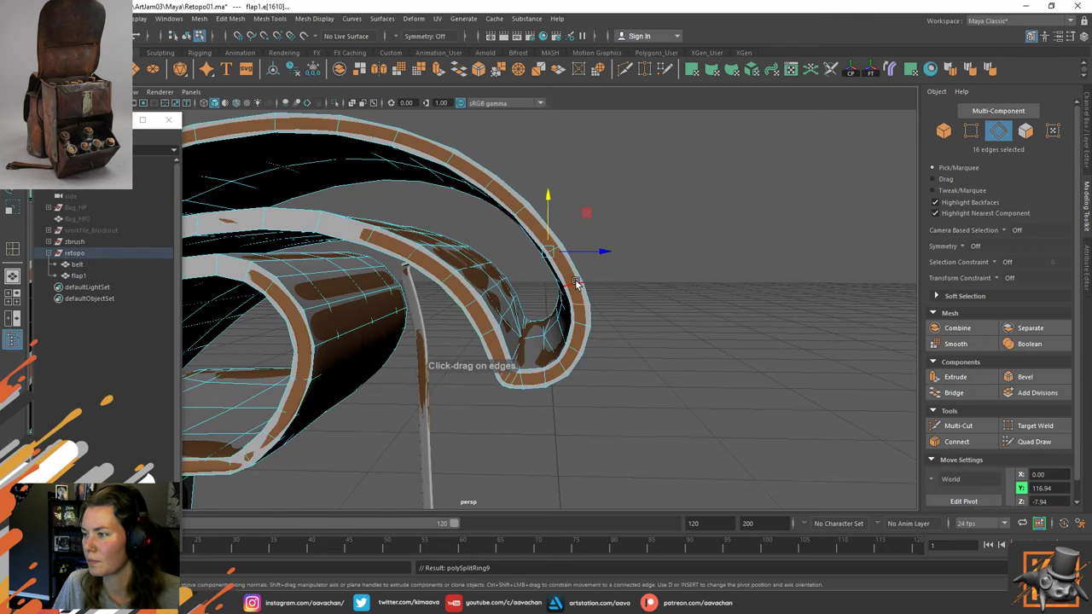
Slide the edge loops around flap1's upper bend to even out their spacing and follow the high-poly curve.
{"action": "double_click", "coordinate": [577, 284]}
{"action": "right_click_drag", "start_coordinate": [567, 282], "coordinate": [587, 373], "text": "shift"}
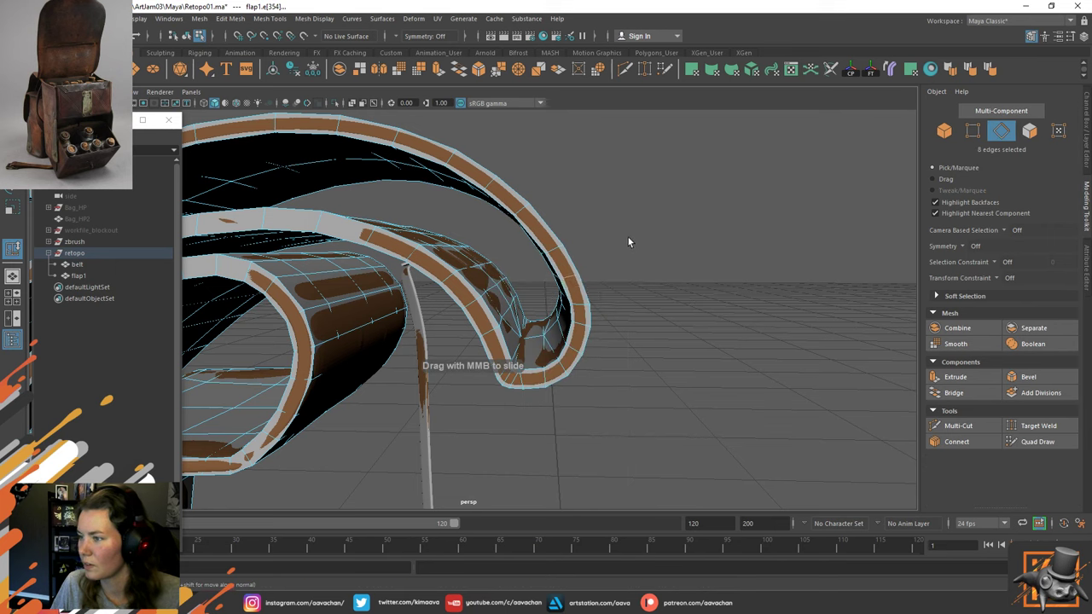
{"action": "left_click_drag", "start_coordinate": [628, 215], "coordinate": [648, 248], "text": "alt"}
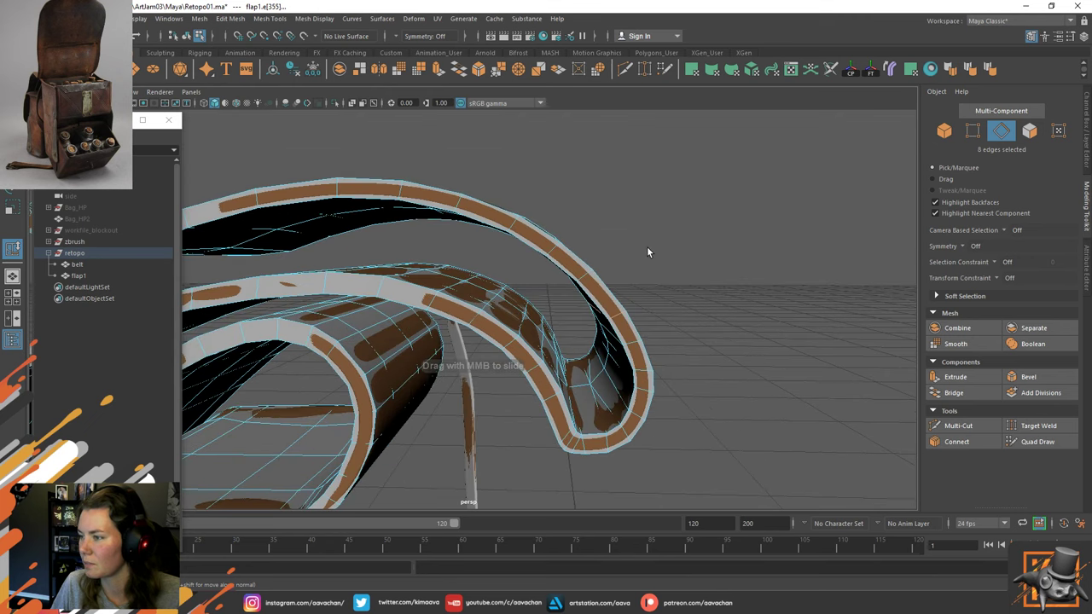
{"action": "left_click", "coordinate": [585, 276]}
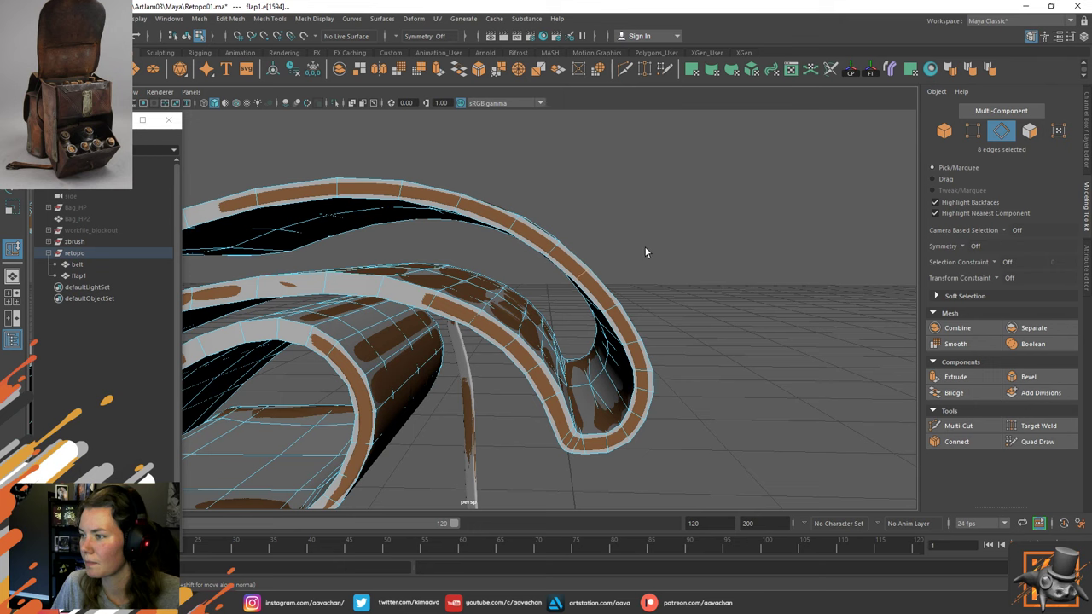
{"action": "double_click", "coordinate": [549, 254]}
{"action": "double_click", "coordinate": [553, 250]}
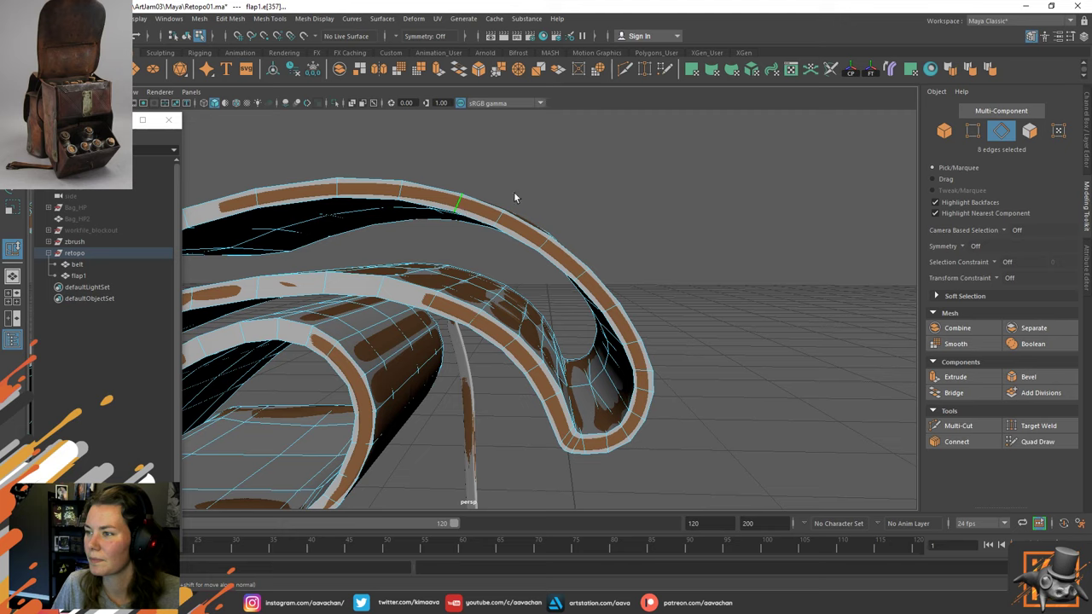
Insert an edge loop across flap1's top layer on the rear side of its crest.
{"action": "left_click_drag", "start_coordinate": [514, 192], "coordinate": [652, 214], "text": "alt"}
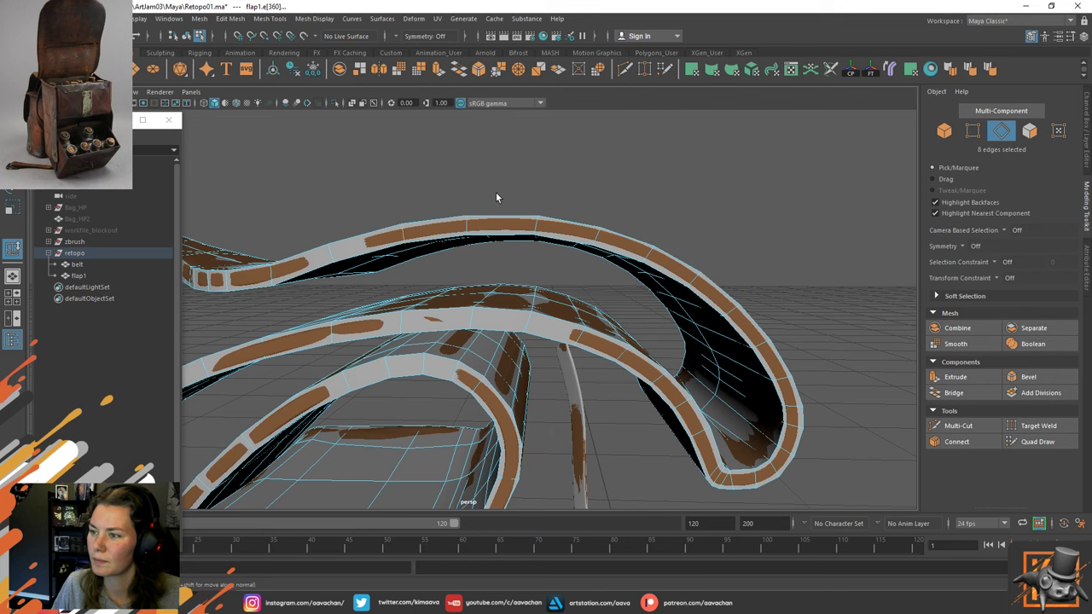
{"action": "mouse_move", "coordinate": [479, 197]}
{"action": "left_mouse_down", "text": "alt"}
{"action": "mouse_move", "coordinate": [463, 200]}
{"action": "mouse_move", "coordinate": [495, 181]}
{"action": "left_mouse_up", "text": "alt"}
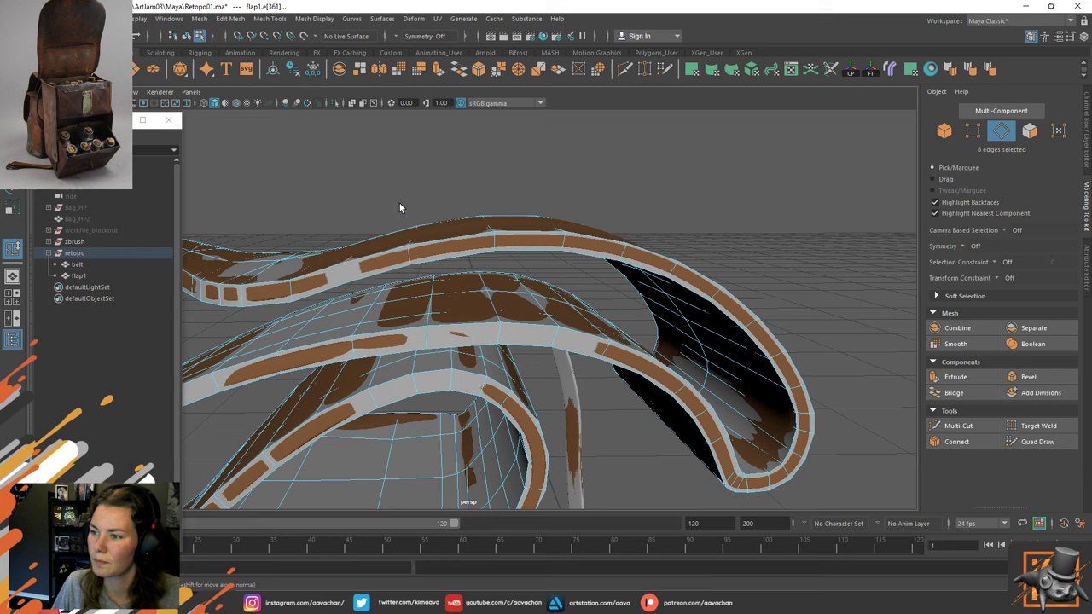
{"action": "key", "text": "w"}
{"action": "right_click_drag", "start_coordinate": [410, 196], "coordinate": [436, 191]}
{"action": "left_click", "coordinate": [451, 243]}
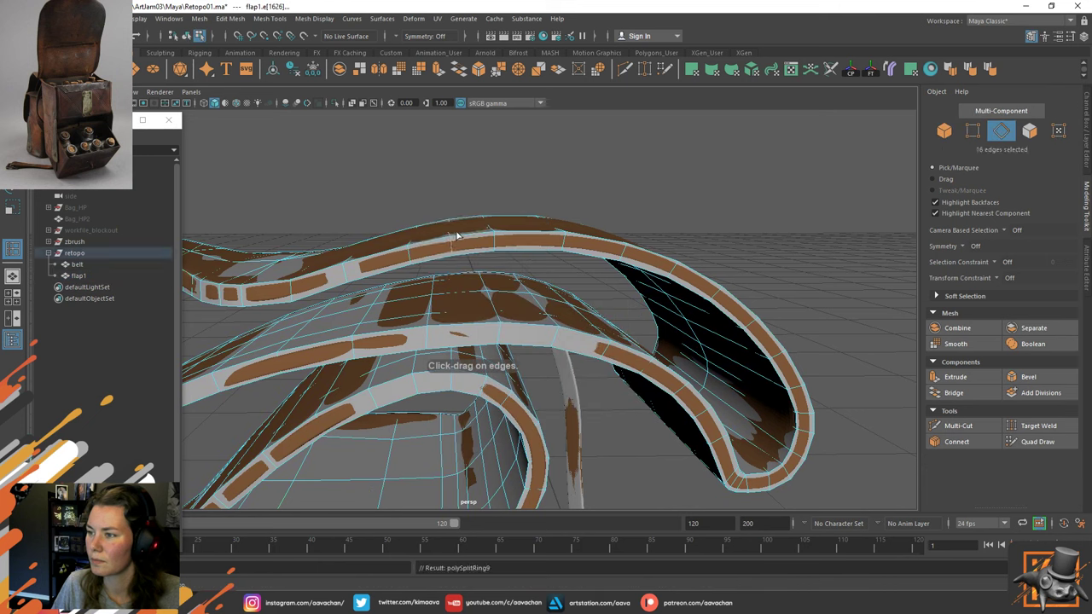
Slide the edge loops around the crest of flap1's top layer to distribute them evenly.
{"action": "key", "text": "w"}
{"action": "double_click", "coordinate": [495, 244]}
{"action": "right_click_drag", "start_coordinate": [495, 243], "coordinate": [483, 336], "text": "shift"}
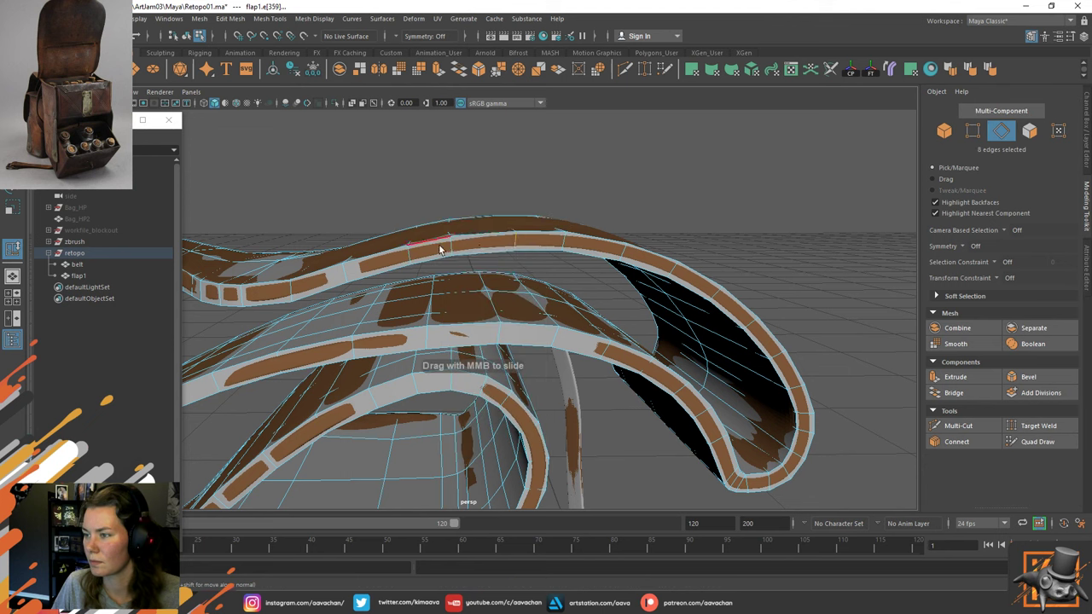
{"action": "middle_click_drag", "start_coordinate": [458, 244], "coordinate": [465, 241]}
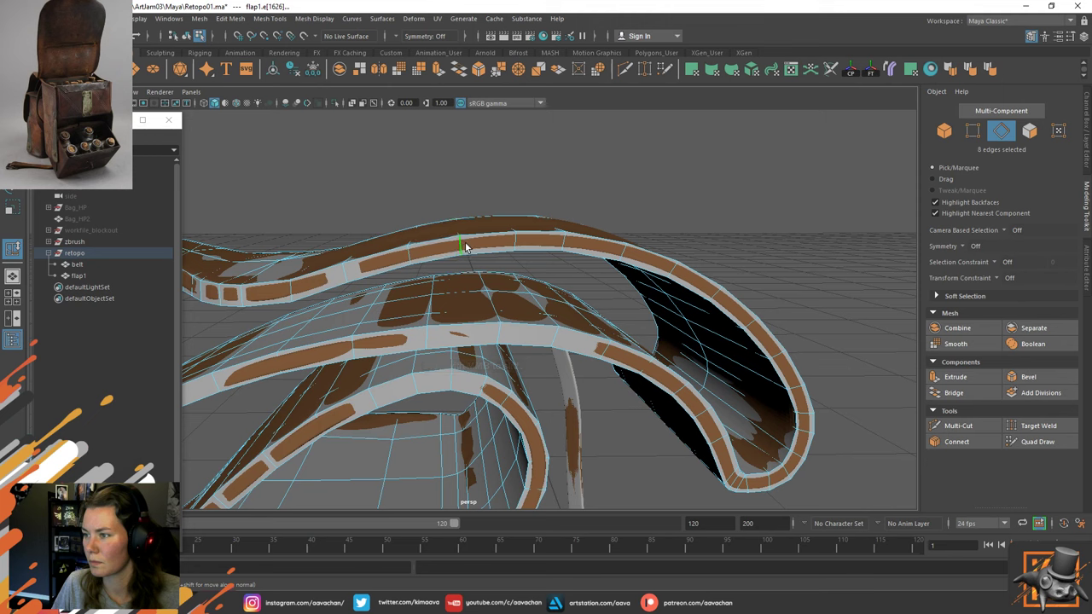
{"action": "middle_click_drag", "start_coordinate": [621, 242], "coordinate": [622, 241]}
{"action": "double_click", "coordinate": [517, 241]}
{"action": "key", "text": "w"}
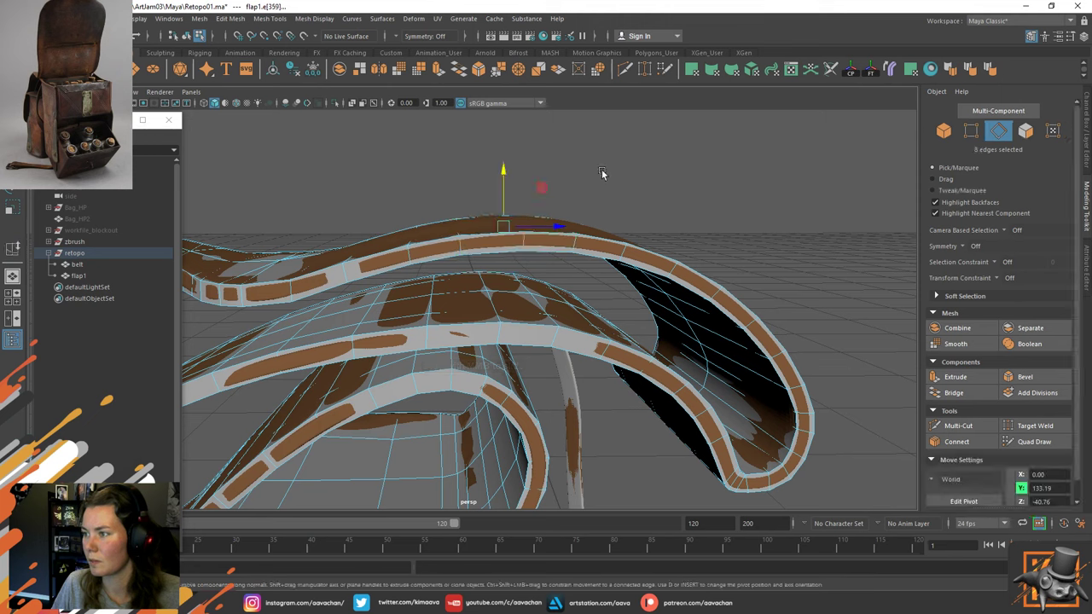
Isolate flap1 and frame the outer surface of its upper fold.
{"action": "right_click_drag", "start_coordinate": [604, 175], "coordinate": [691, 143]}
{"action": "scroll", "coordinate": [650, 263], "scroll_direction": "down", "scroll_amount": 6}
{"action": "left_click", "coordinate": [586, 298]}
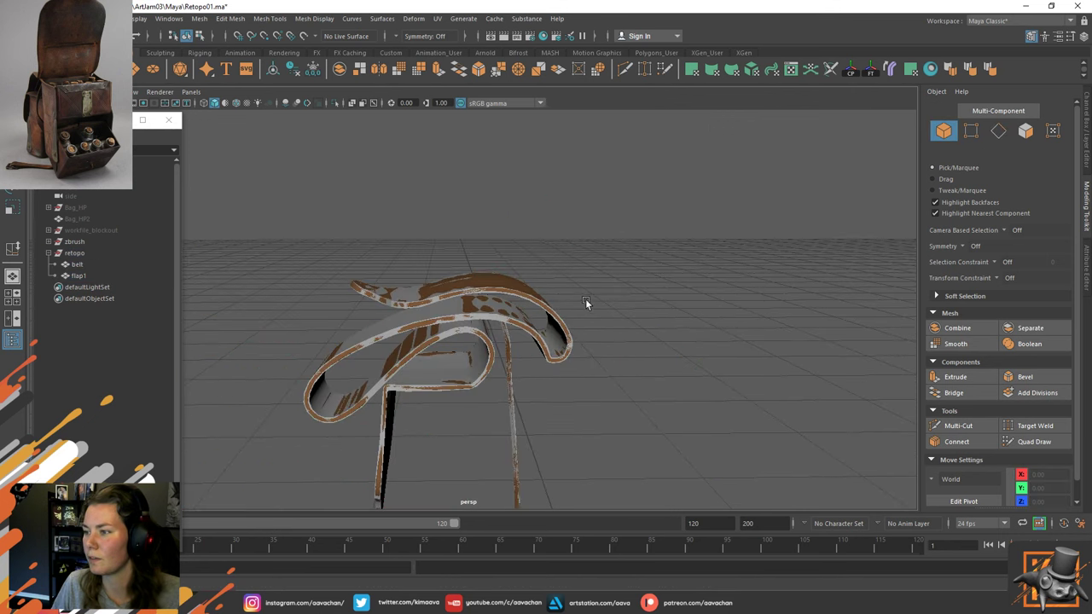
{"action": "left_click", "coordinate": [451, 343]}
{"action": "key", "text": "ctrl+1"}
{"action": "key", "text": "f"}
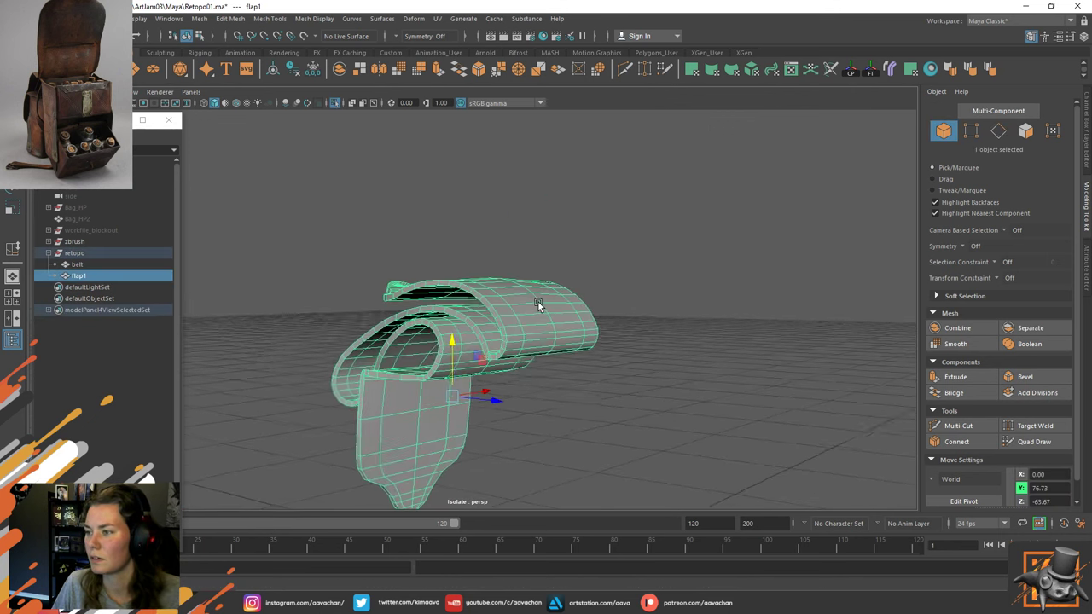
{"action": "left_click_drag", "start_coordinate": [538, 306], "coordinate": [479, 290], "text": "alt"}
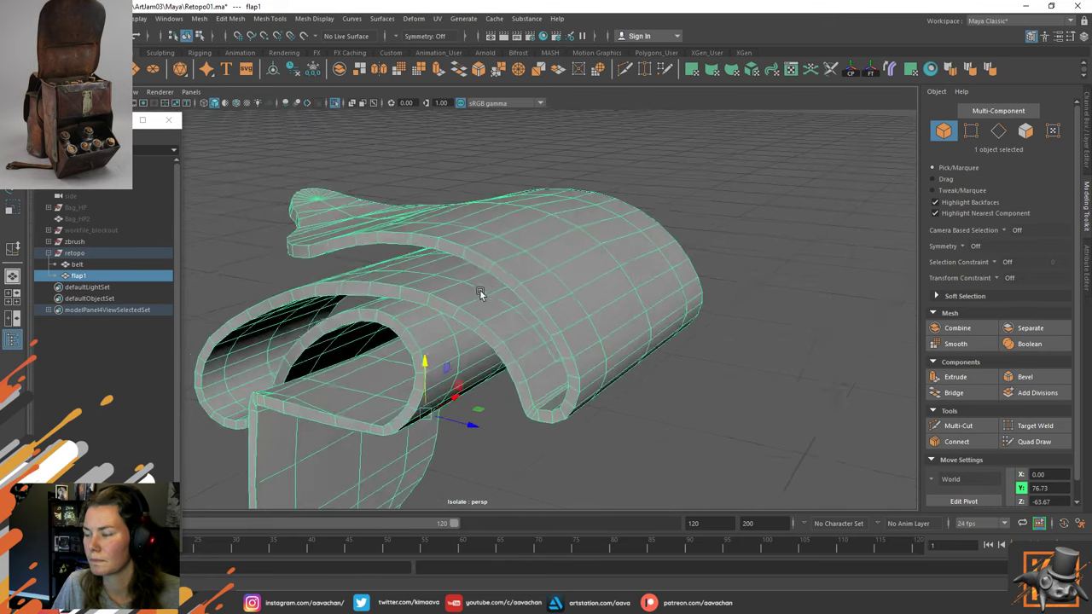
Try to collapse short surplus edges on both sides of flap1's outer surface near the upper bend.
{"action": "right_click_drag", "start_coordinate": [586, 265], "coordinate": [593, 229]}
{"action": "left_click", "coordinate": [609, 258]}
{"action": "left_click", "coordinate": [558, 287]}
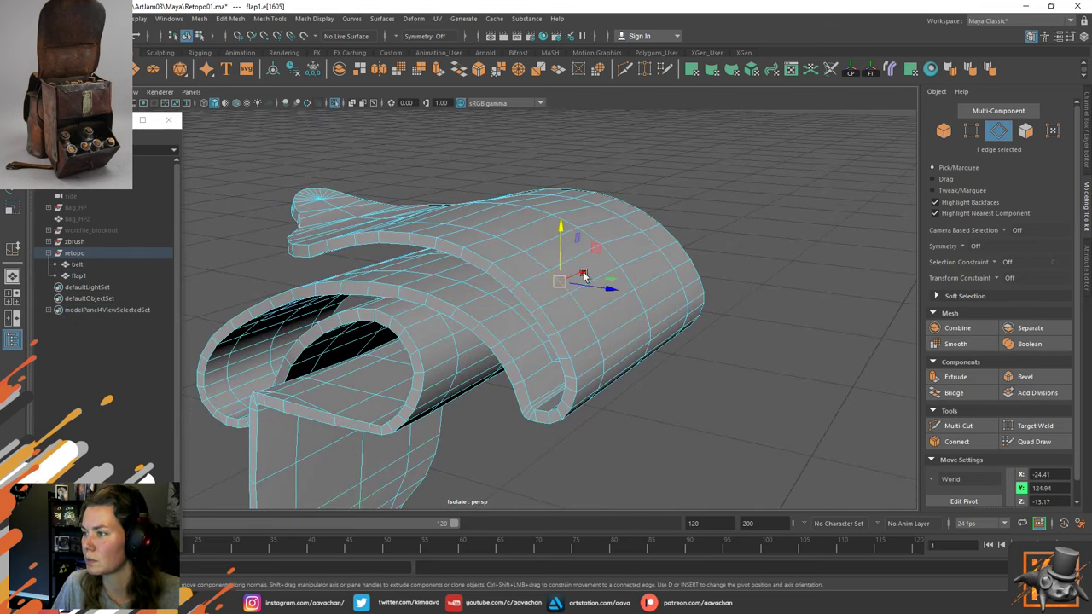
{"action": "left_click", "coordinate": [654, 243], "text": "shift"}
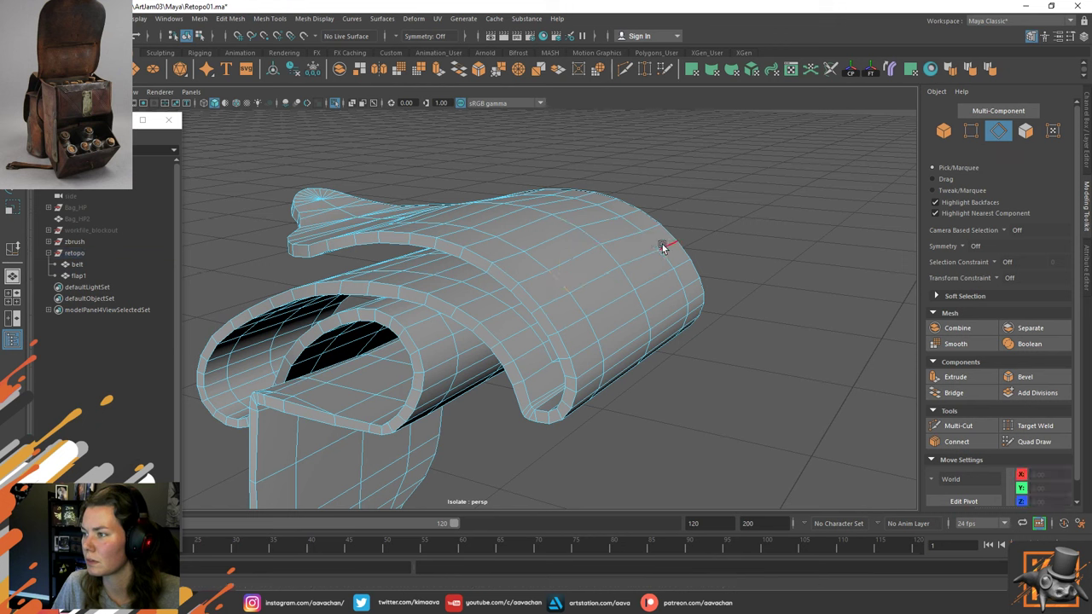
{"action": "left_click", "coordinate": [564, 285], "text": "shift"}
{"action": "right_click_drag", "start_coordinate": [550, 235], "coordinate": [610, 235], "text": "shift"}
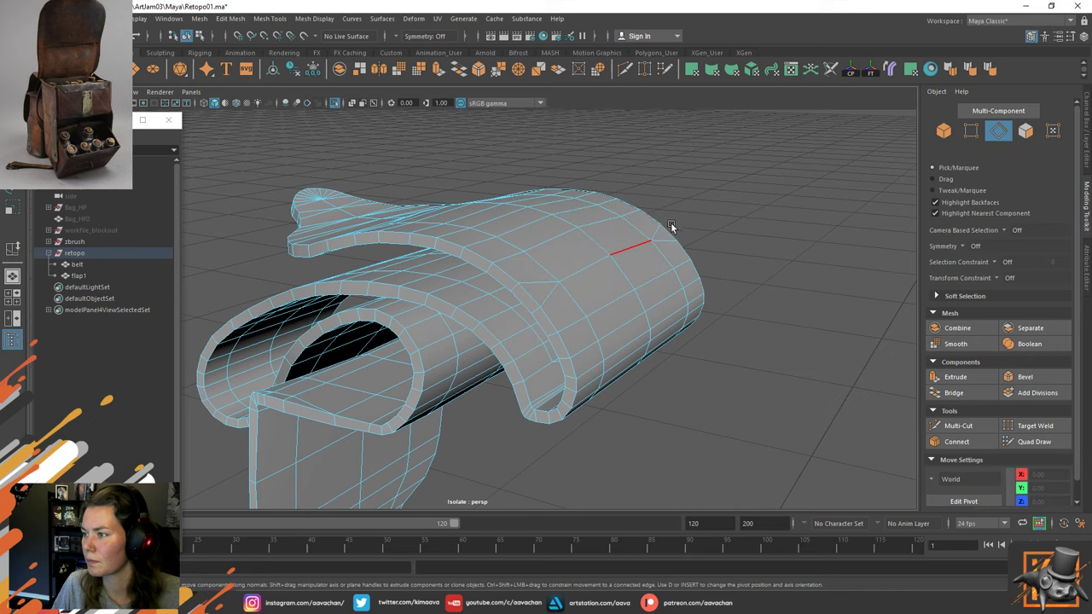
{"action": "left_click_drag", "start_coordinate": [610, 236], "coordinate": [686, 210], "text": "alt"}
{"action": "key", "text": "ctrl+z"}
Examine the edge flow of flap1's lower folds in isolation and show the high-poly bag again.
{"action": "right_click_drag", "start_coordinate": [563, 216], "coordinate": [646, 177]}
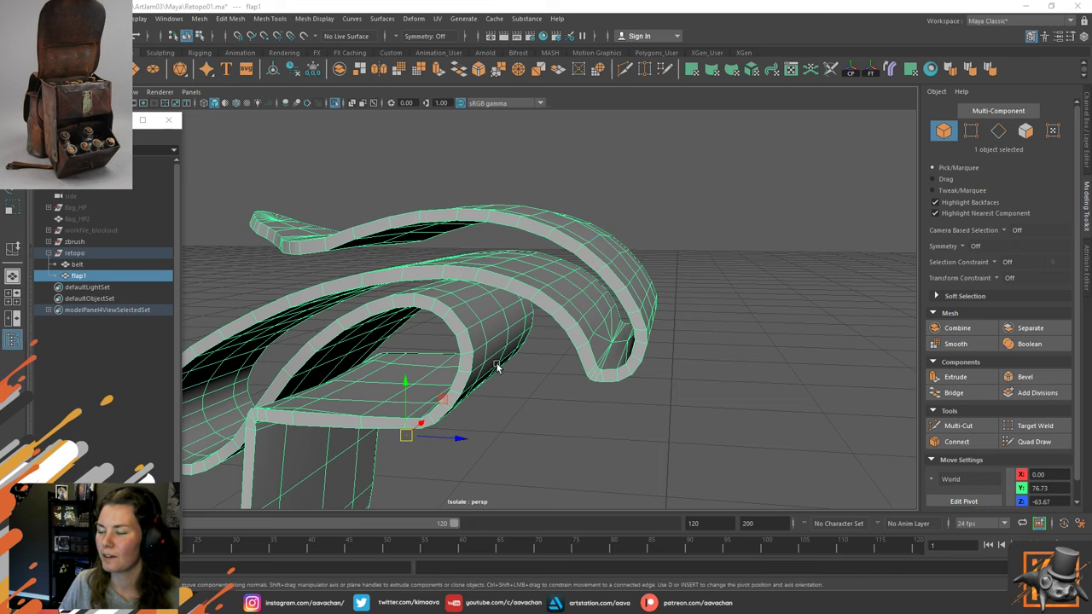
{"action": "left_click_drag", "start_coordinate": [506, 333], "coordinate": [469, 323], "text": "alt"}
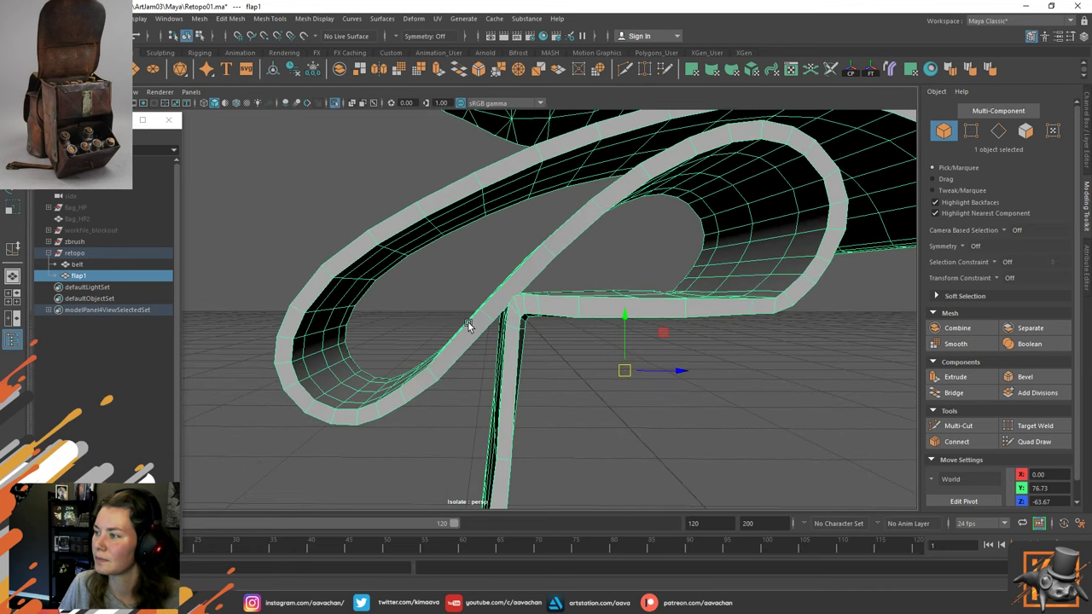
{"action": "left_click_drag", "start_coordinate": [589, 309], "coordinate": [392, 322], "text": "alt"}
{"action": "key", "text": "ctrl+1"}
{"action": "left_click_drag", "start_coordinate": [437, 271], "coordinate": [419, 276], "text": "alt"}
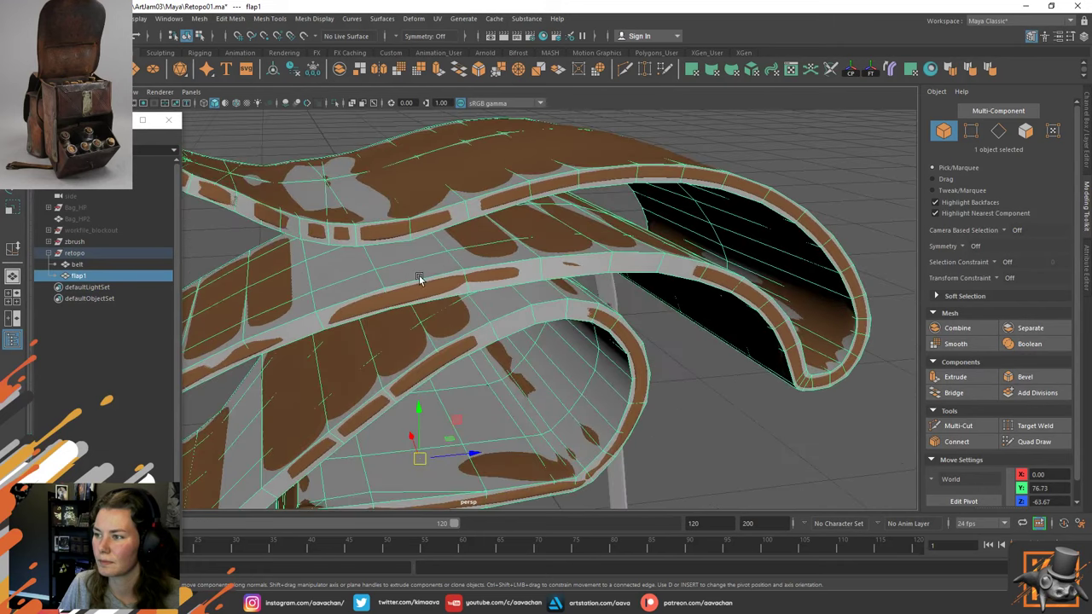
Delete surplus lengthwise edges along the side of the outer surface of flap1's middle layer.
{"action": "right_click_drag", "start_coordinate": [467, 251], "coordinate": [472, 220]}
{"action": "double_click", "coordinate": [683, 254]}
{"action": "left_click_drag", "start_coordinate": [683, 256], "coordinate": [616, 243], "text": "alt"}
{"action": "left_click", "coordinate": [669, 319]}
{"action": "mouse_move", "coordinate": [550, 281]}
{"action": "left_mouse_down", "text": "alt"}
{"action": "mouse_move", "coordinate": [526, 270]}
{"action": "mouse_move", "coordinate": [556, 294]}
{"action": "mouse_move", "coordinate": [548, 283]}
{"action": "left_mouse_up", "text": "alt"}
{"action": "double_click", "coordinate": [437, 273], "text": "shift"}
{"action": "right_click_drag", "start_coordinate": [438, 272], "coordinate": [382, 295], "text": "shift"}
Delete the five surplus side edges running down the outer slope of flap1's middle layer toward the lower bend.
{"action": "middle_click_drag", "start_coordinate": [424, 288], "coordinate": [492, 269], "text": "alt"}
{"action": "left_click", "coordinate": [493, 269]}
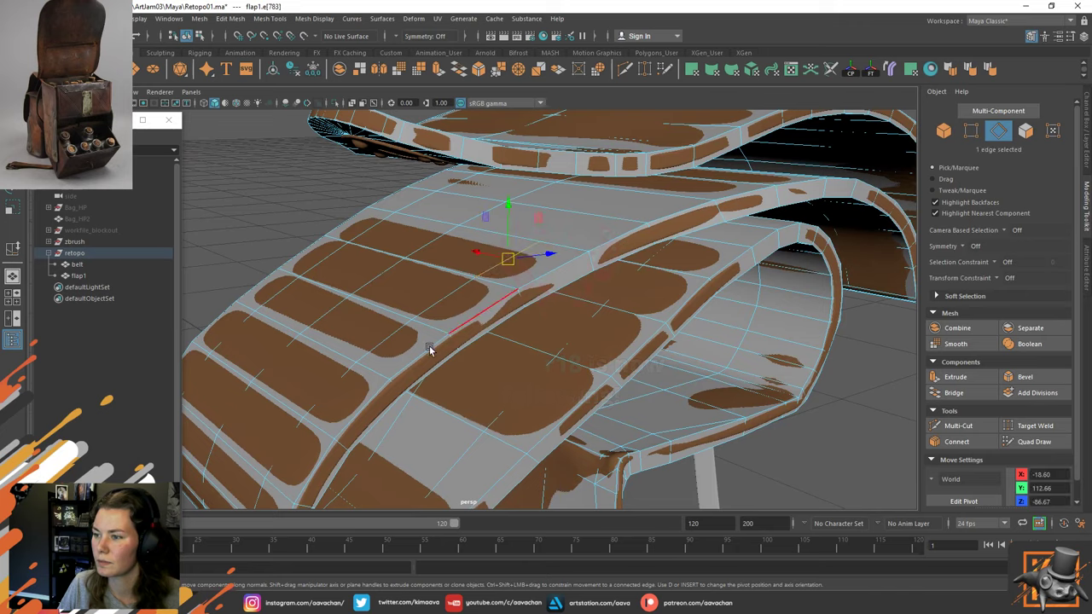
{"action": "middle_click_drag", "start_coordinate": [341, 443], "coordinate": [441, 350], "text": "alt"}
{"action": "double_click", "coordinate": [405, 369]}
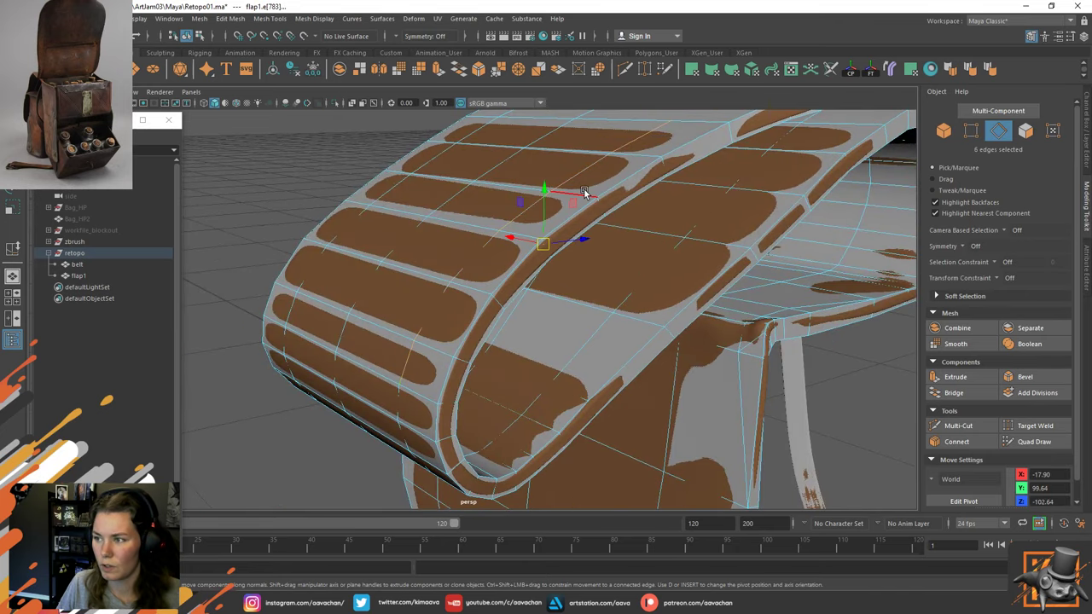
{"action": "left_click", "coordinate": [439, 319], "text": "ctrl"}
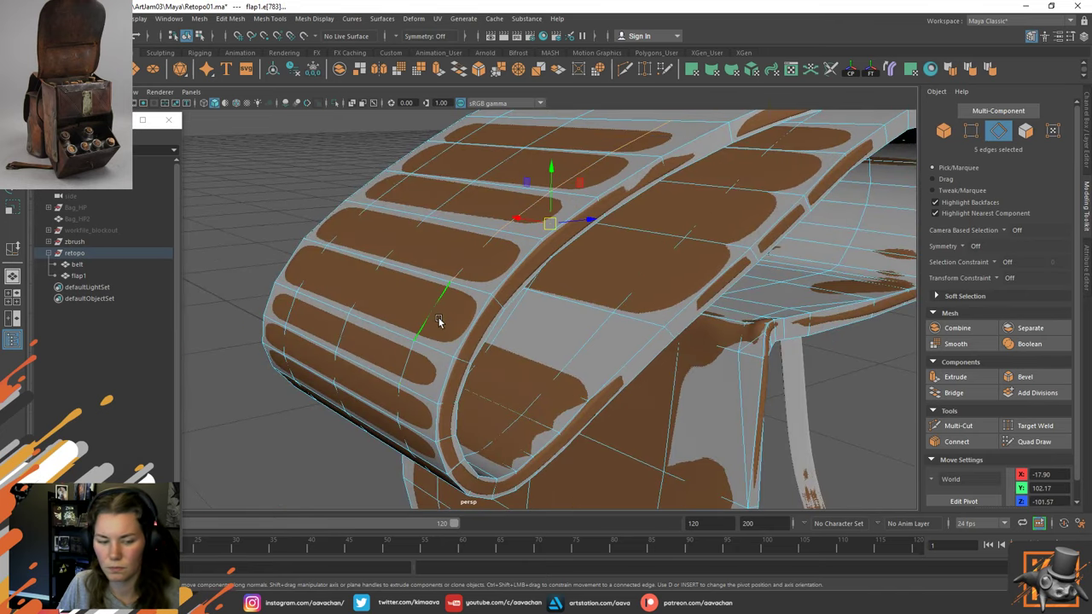
{"action": "key", "text": "ctrl+Delete"}
Delete the matching run of surplus edges on the opposite side of the middle layer's outer surface and return to object selection.
{"action": "left_click_drag", "start_coordinate": [430, 308], "coordinate": [528, 299], "text": "alt"}
{"action": "left_click_drag", "start_coordinate": [306, 181], "coordinate": [501, 238], "text": "alt"}
{"action": "left_click", "coordinate": [333, 299]}
{"action": "left_click_drag", "start_coordinate": [333, 299], "coordinate": [549, 250], "text": "alt"}
{"action": "double_click", "coordinate": [727, 273]}
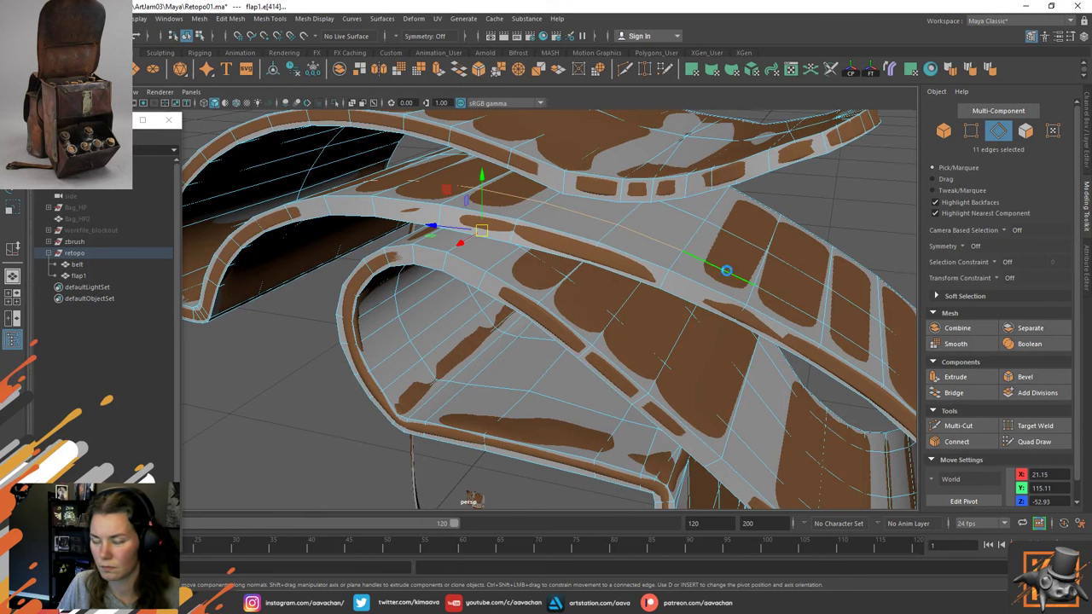
{"action": "key", "text": "Delete"}
{"action": "right_click", "coordinate": [655, 247]}
{"action": "left_click", "coordinate": [711, 229]}
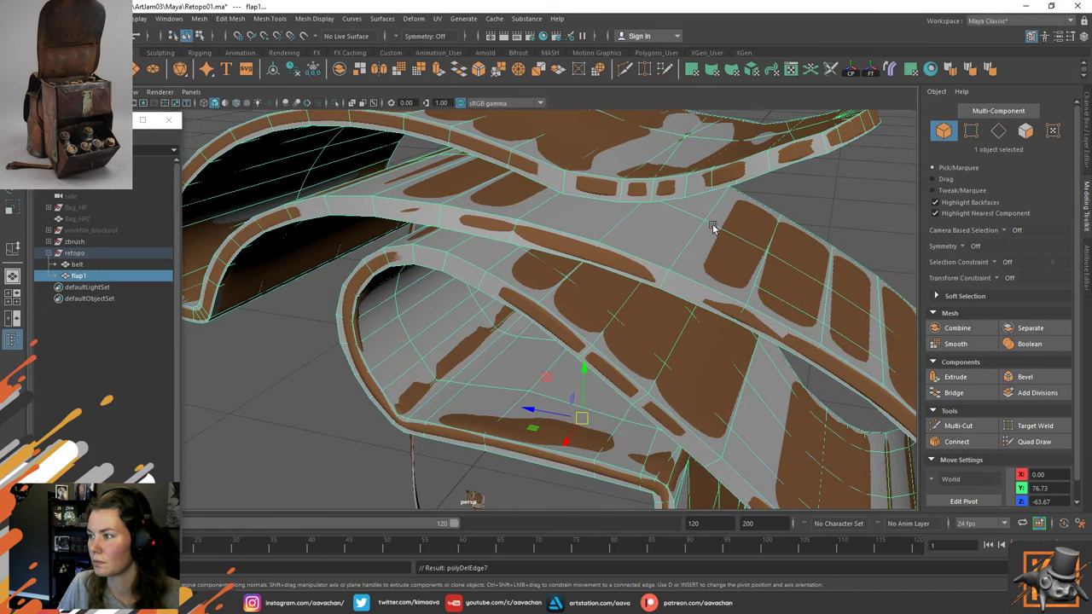
{"action": "left_click_drag", "start_coordinate": [713, 229], "coordinate": [565, 262], "text": "alt"}
{"action": "right_click", "coordinate": [549, 247]}
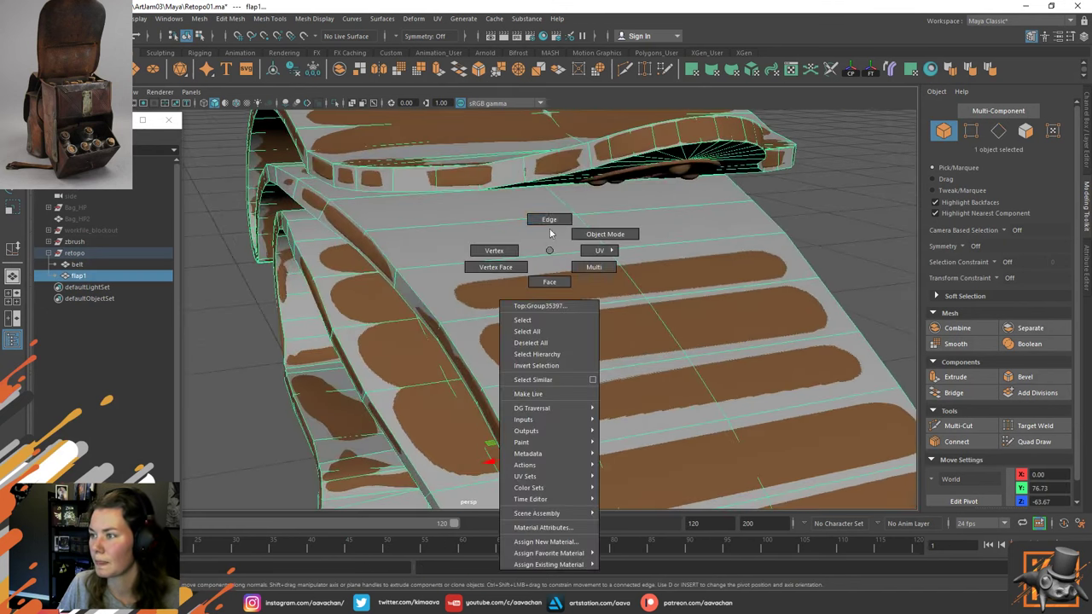
{"action": "left_click", "coordinate": [548, 217]}
{"action": "left_click", "coordinate": [580, 224]}
{"action": "right_click_drag", "start_coordinate": [755, 221], "coordinate": [811, 205]}
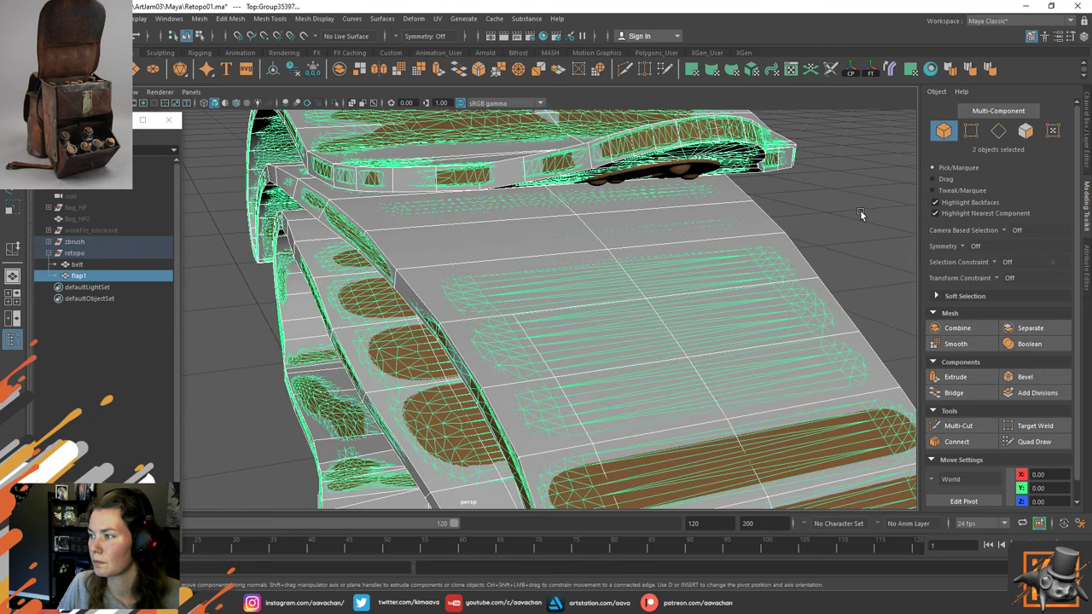
{"action": "left_click", "coordinate": [861, 213]}
{"action": "left_click", "coordinate": [750, 222]}
{"action": "left_click", "coordinate": [815, 224]}
{"action": "left_click", "coordinate": [807, 271]}
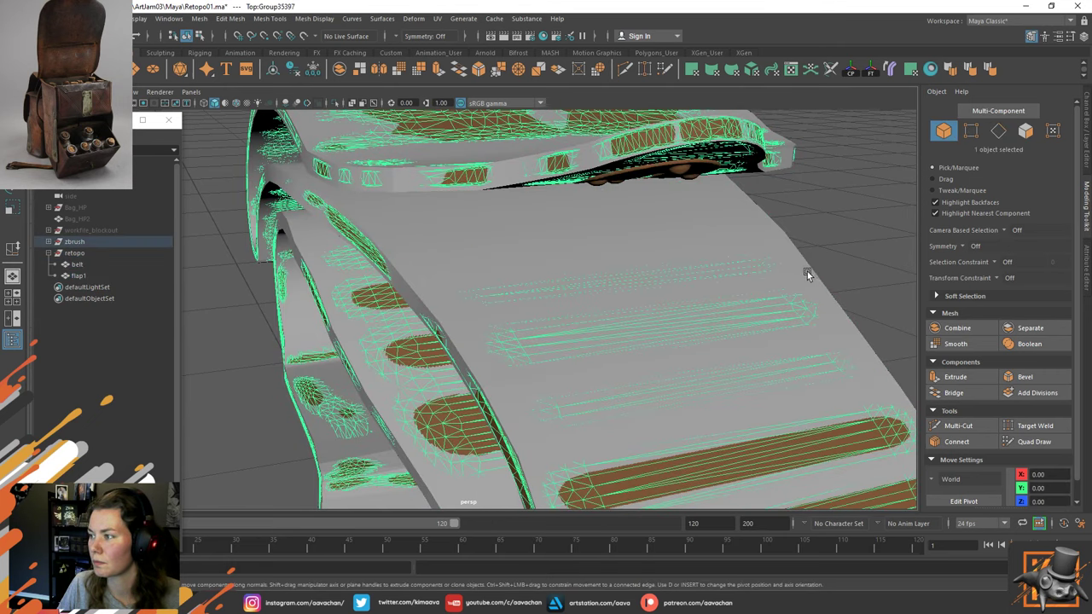
{"action": "left_click", "coordinate": [815, 275]}
Select the three centre edges on the crest of flap1's middle layer and nudge them upward toward the high-poly surface.
{"action": "right_click_drag", "start_coordinate": [830, 250], "coordinate": [834, 147]}
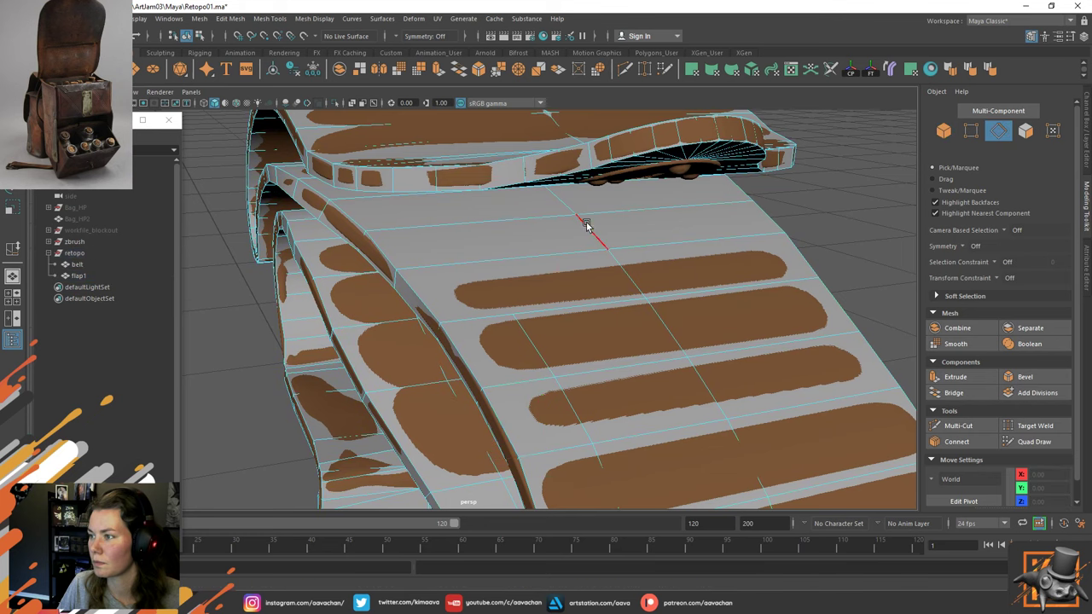
{"action": "left_click", "coordinate": [554, 252]}
{"action": "left_click_drag", "start_coordinate": [513, 275], "coordinate": [578, 175], "text": "alt"}
{"action": "double_click", "coordinate": [564, 170], "text": "shift"}
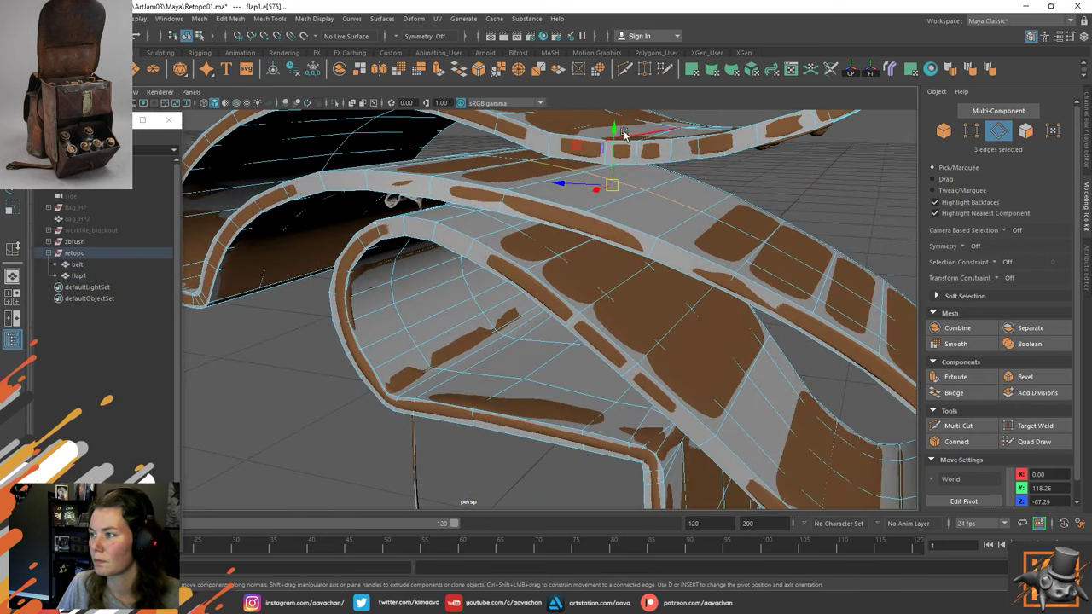
{"action": "left_click_drag", "start_coordinate": [615, 133], "coordinate": [616, 132]}
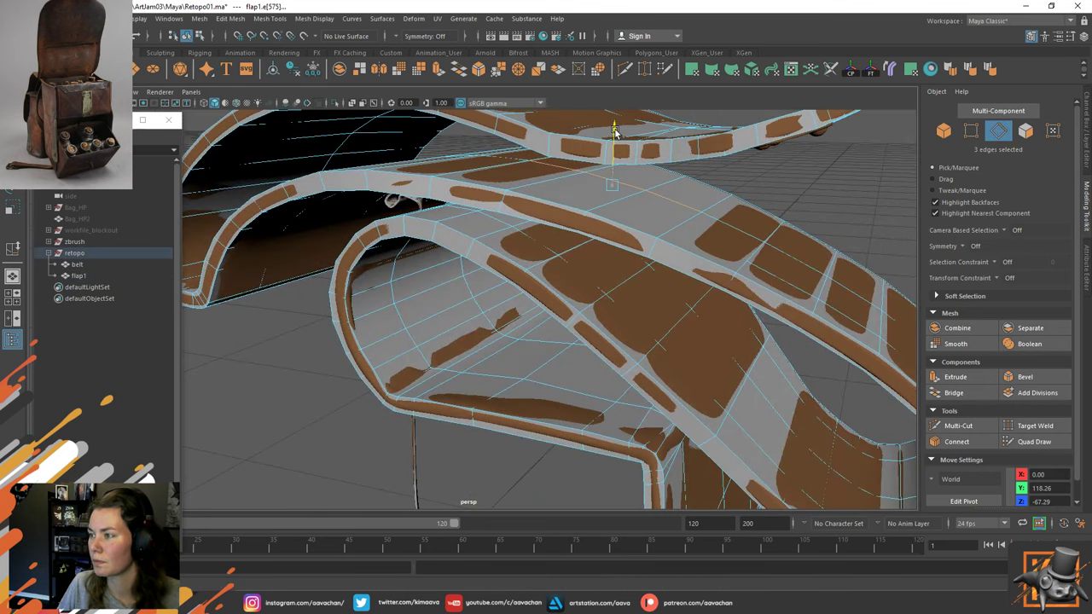
{"action": "left_click_drag", "start_coordinate": [725, 236], "coordinate": [455, 213], "text": "alt"}
Isolate flap1, try to target-weld the loose vertex beside the upper layer's bend, and show the high-poly bag again.
{"action": "right_click_drag", "start_coordinate": [472, 223], "coordinate": [553, 179]}
{"action": "key", "text": "ctrl+1"}
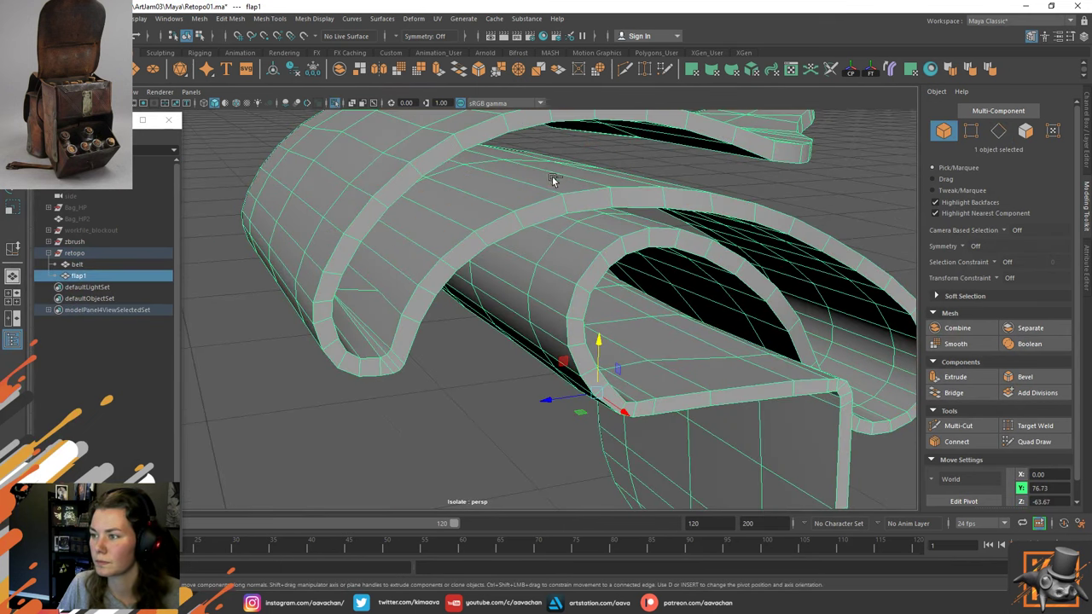
{"action": "right_click_drag", "start_coordinate": [413, 259], "coordinate": [380, 266]}
{"action": "left_click", "coordinate": [380, 285]}
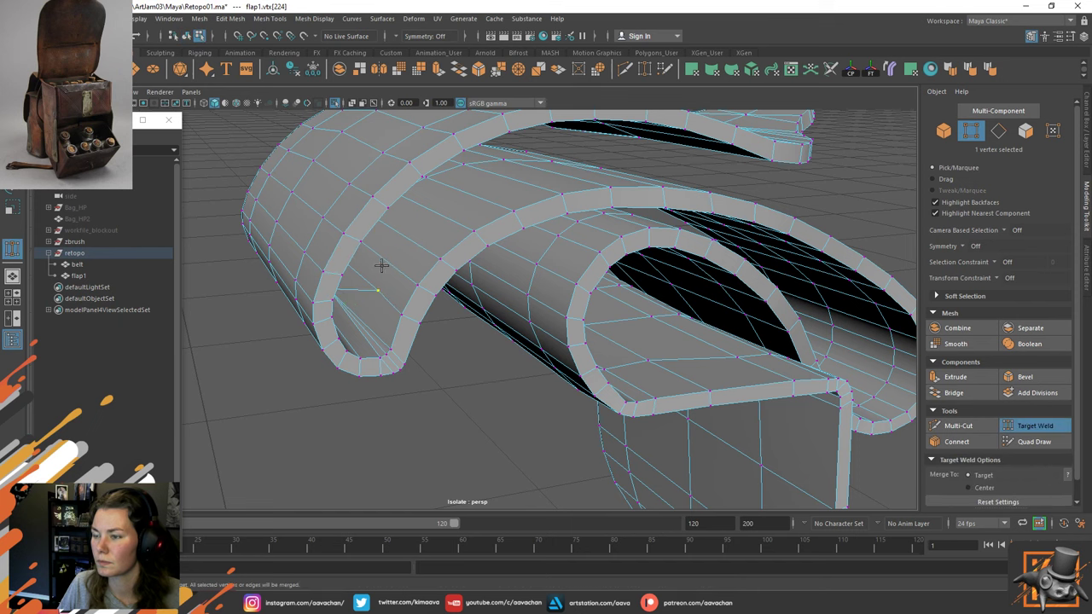
{"action": "left_click_drag", "start_coordinate": [380, 265], "coordinate": [483, 247], "text": "alt"}
{"action": "right_click_drag", "start_coordinate": [566, 207], "coordinate": [614, 196]}
{"action": "left_click_drag", "start_coordinate": [675, 302], "coordinate": [598, 252], "text": "alt"}
{"action": "key", "text": "ctrl+1"}
{"action": "right_click_drag", "start_coordinate": [567, 212], "coordinate": [555, 170]}
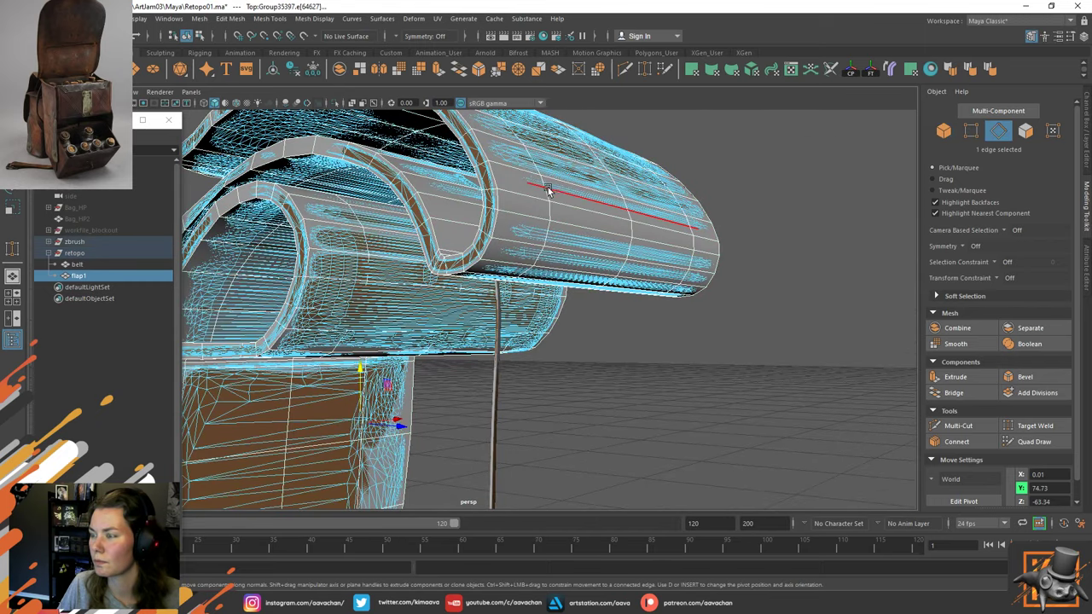
{"action": "right_click_drag", "start_coordinate": [605, 207], "coordinate": [659, 191]}
{"action": "left_click", "coordinate": [798, 227]}
{"action": "left_click", "coordinate": [634, 235]}
{"action": "right_click", "coordinate": [804, 225]}
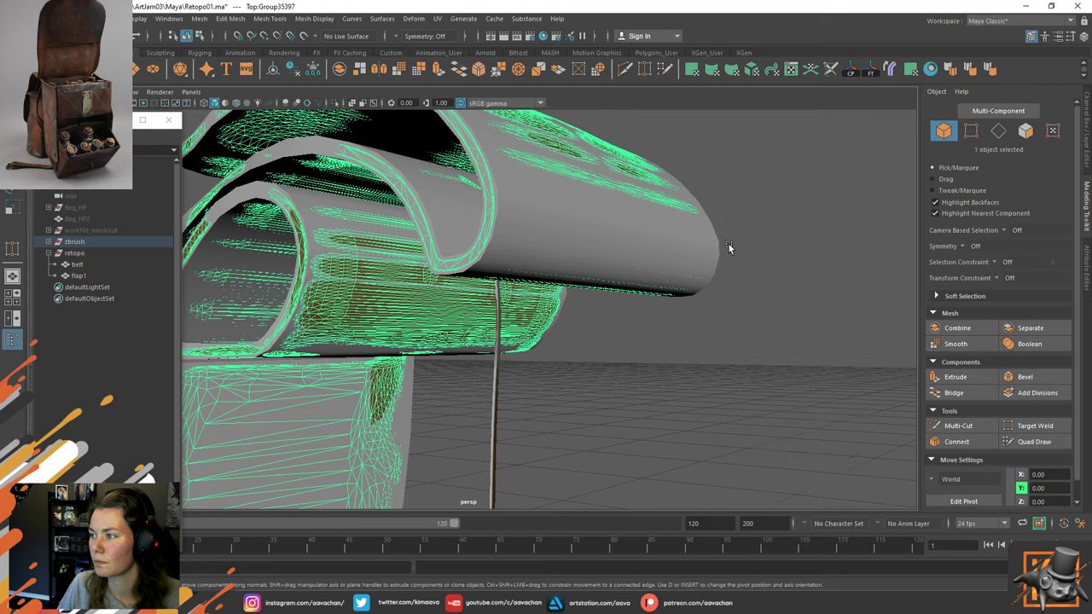
{"action": "left_click_drag", "start_coordinate": [707, 234], "coordinate": [745, 261]}
{"action": "left_click", "coordinate": [529, 243]}
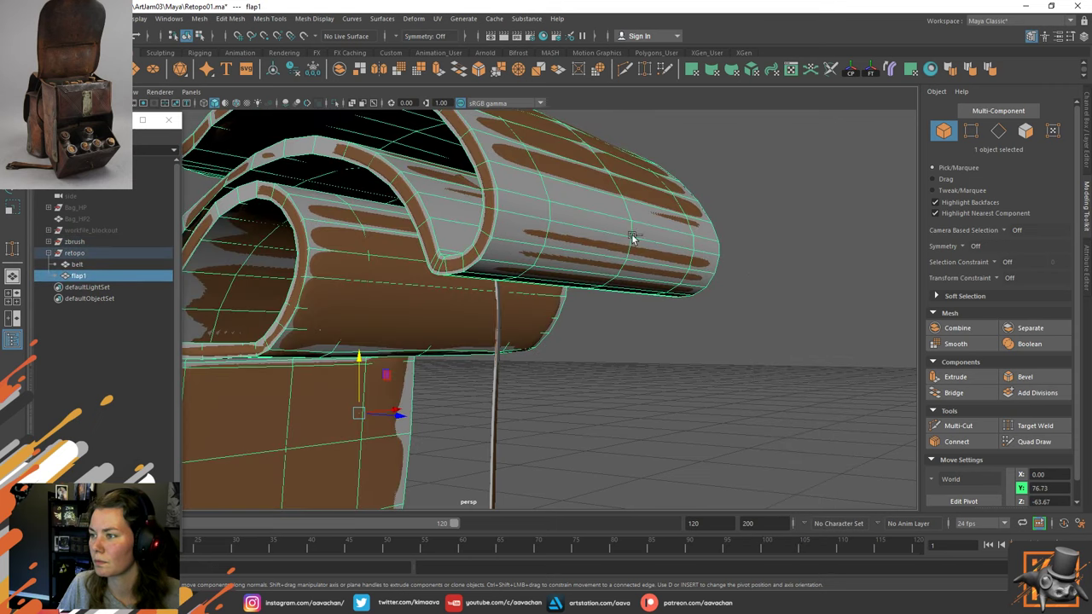
Delete the surplus lengthwise side edges on the inner surfaces of flap1's folds.
{"action": "right_click_drag", "start_coordinate": [776, 227], "coordinate": [772, 196]}
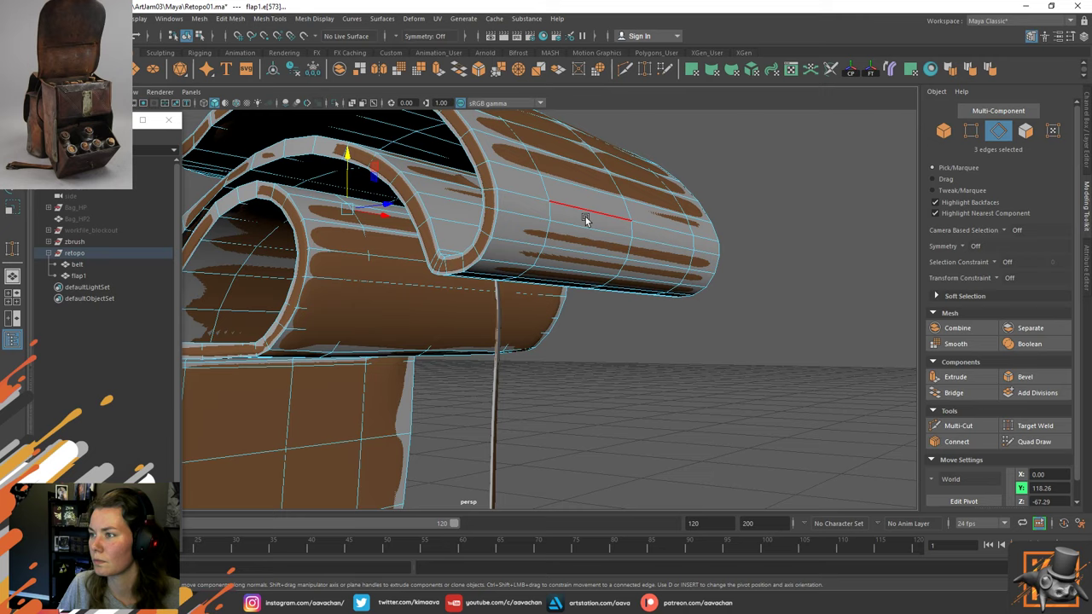
{"action": "left_click", "coordinate": [547, 190]}
{"action": "mouse_move", "coordinate": [552, 246]}
{"action": "left_mouse_down", "text": "alt"}
{"action": "mouse_move", "coordinate": [580, 227]}
{"action": "mouse_move", "coordinate": [582, 208]}
{"action": "mouse_move", "coordinate": [522, 204]}
{"action": "mouse_move", "coordinate": [551, 310]}
{"action": "mouse_move", "coordinate": [443, 273]}
{"action": "mouse_move", "coordinate": [547, 249]}
{"action": "left_mouse_up", "text": "alt"}
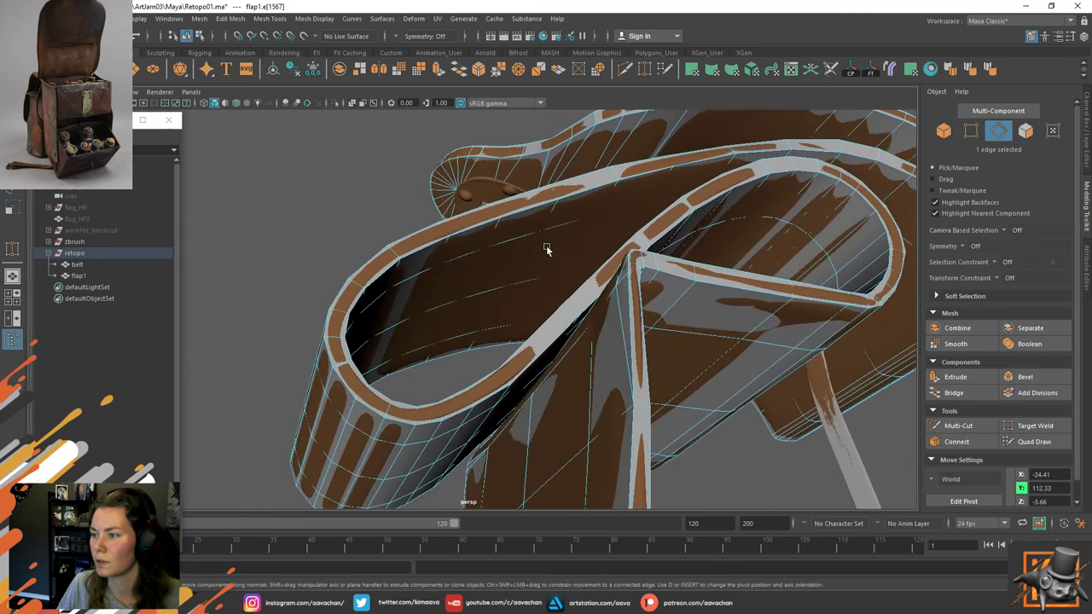
{"action": "right_click_drag", "start_coordinate": [404, 282], "coordinate": [323, 313], "text": "shift"}
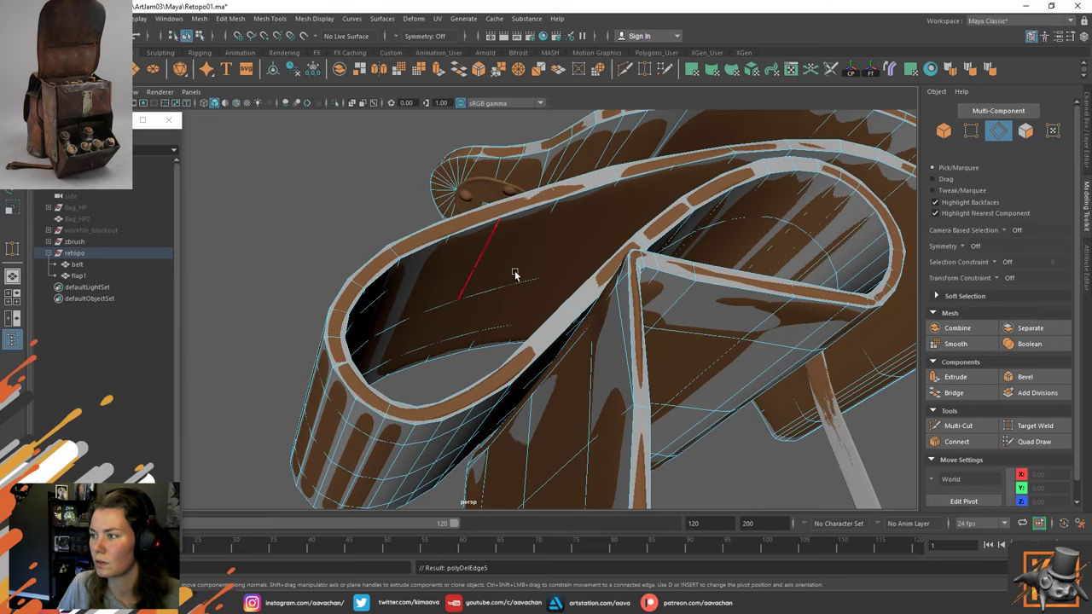
{"action": "left_click_drag", "start_coordinate": [522, 273], "coordinate": [581, 281], "text": "alt"}
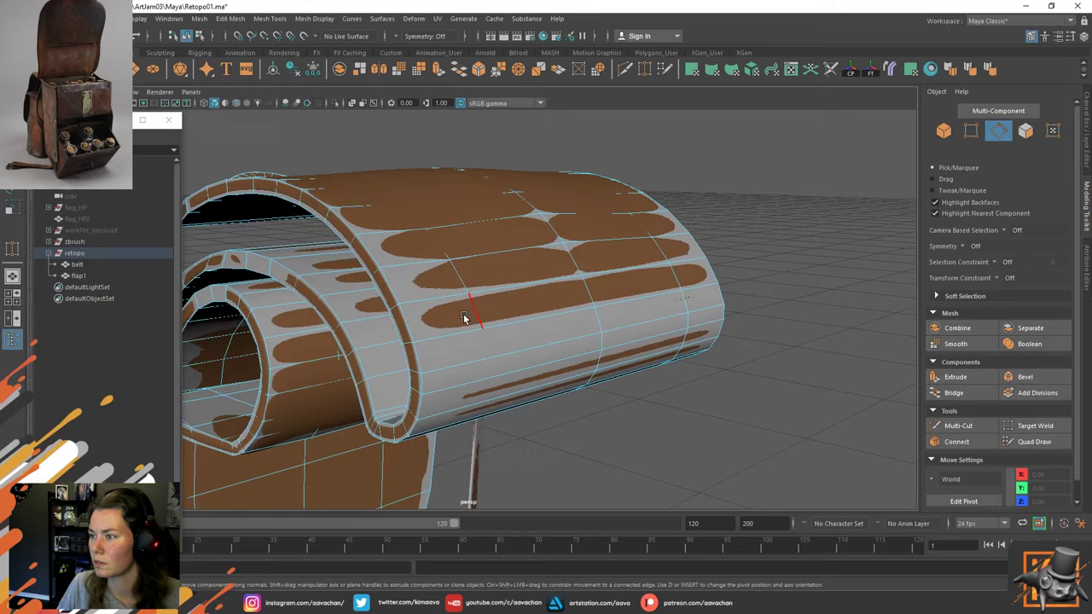
{"action": "left_click_drag", "start_coordinate": [564, 342], "coordinate": [514, 253], "text": "alt"}
{"action": "left_click_drag", "start_coordinate": [571, 201], "coordinate": [427, 290], "text": "alt"}
{"action": "left_click", "coordinate": [568, 254]}
{"action": "double_click", "coordinate": [799, 313]}
{"action": "right_click", "coordinate": [800, 312], "text": "shift"}
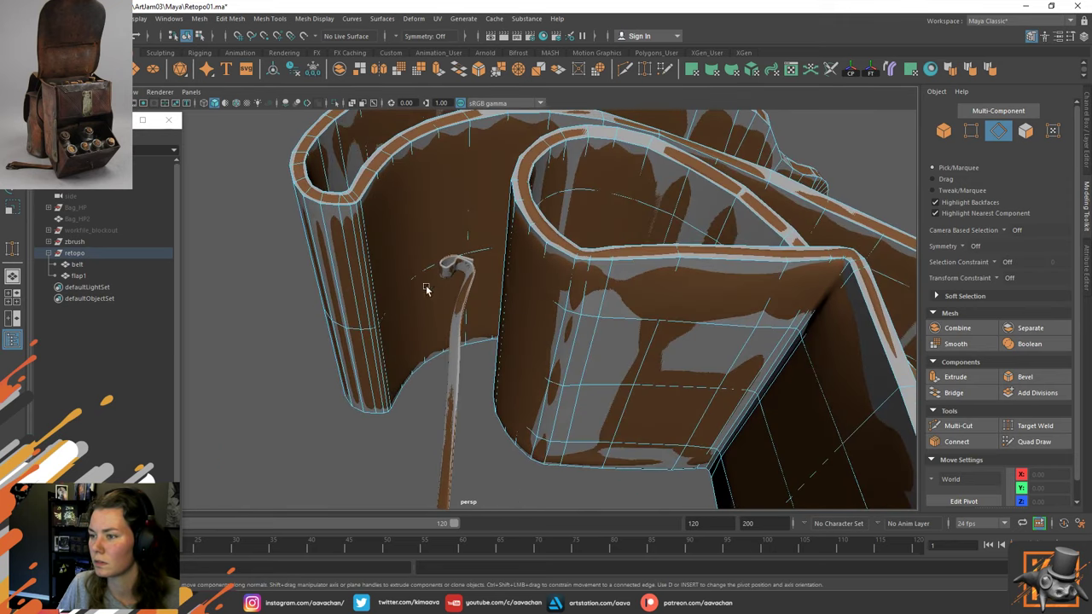
Lower the eight centre edges on the underside of flap1's middle layer slightly and scale them to fit the high-poly surface.
{"action": "left_click_drag", "start_coordinate": [383, 321], "coordinate": [554, 273], "text": "alt"}
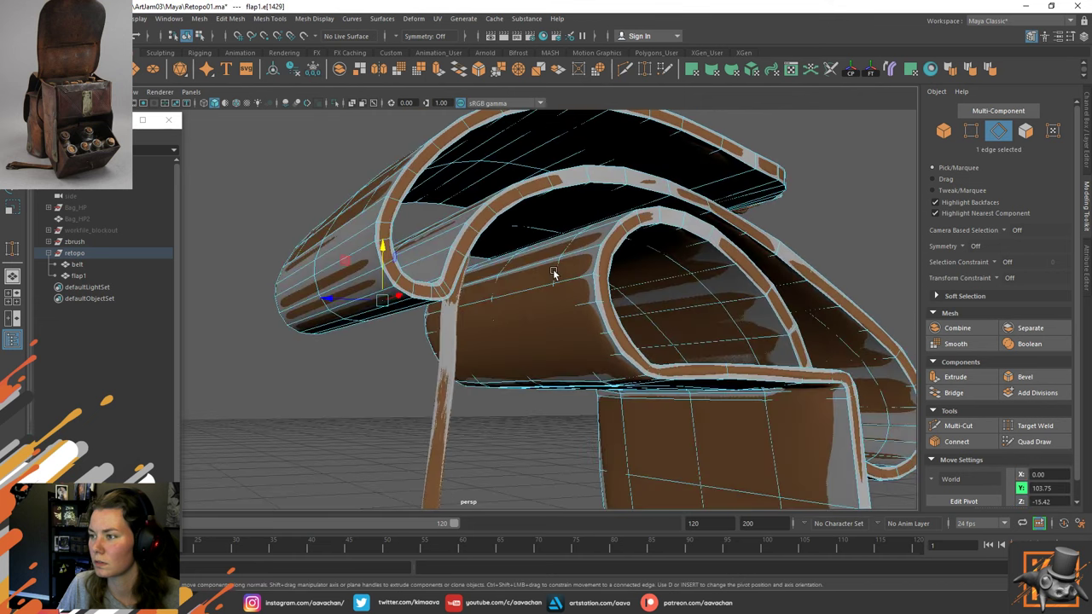
{"action": "left_click_drag", "start_coordinate": [547, 229], "coordinate": [555, 229], "text": "alt"}
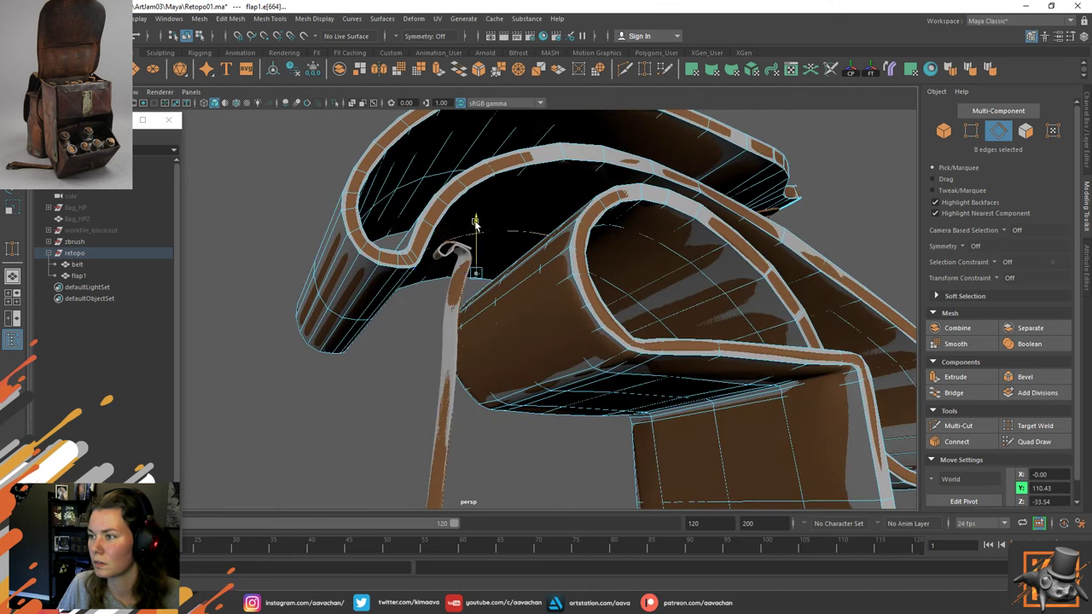
{"action": "left_click_drag", "start_coordinate": [476, 223], "coordinate": [477, 267], "text": "alt"}
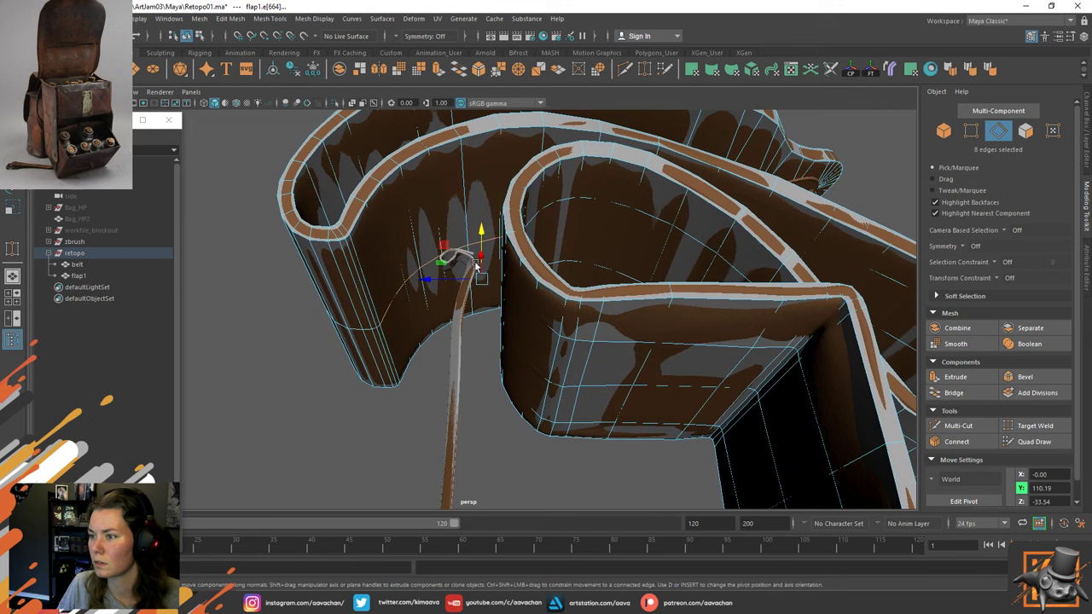
{"action": "key", "text": "r"}
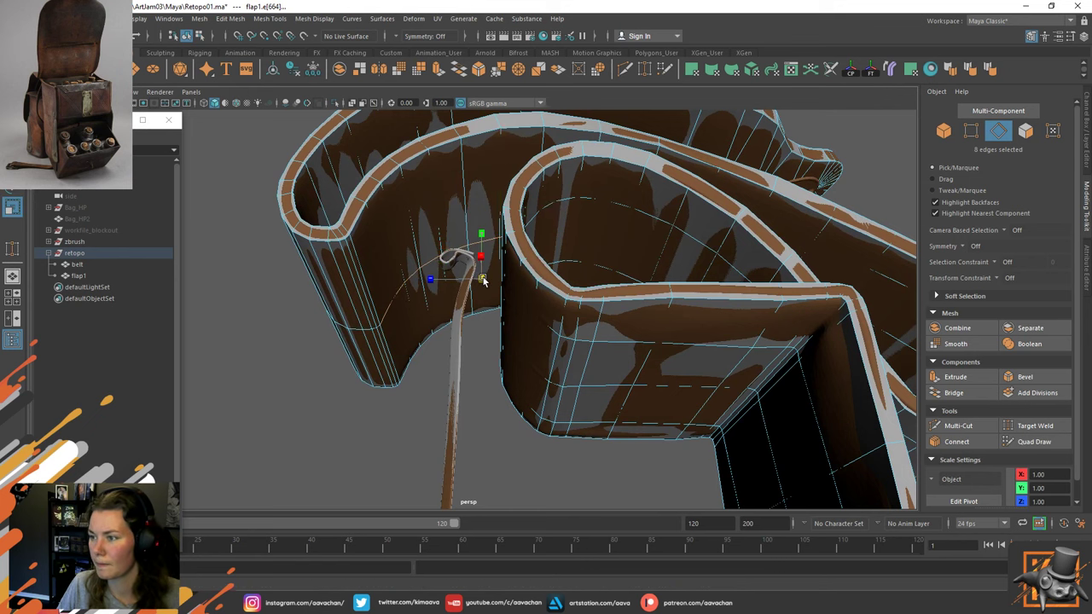
{"action": "left_click_drag", "start_coordinate": [482, 280], "coordinate": [574, 250]}
{"action": "key", "text": "w"}
Adjust the height and scale of the seven centre edges on the inner surface leading into the middle layer's rear bend.
{"action": "left_click", "coordinate": [857, 367]}
{"action": "left_click_drag", "start_coordinate": [857, 367], "coordinate": [424, 269], "text": "alt"}
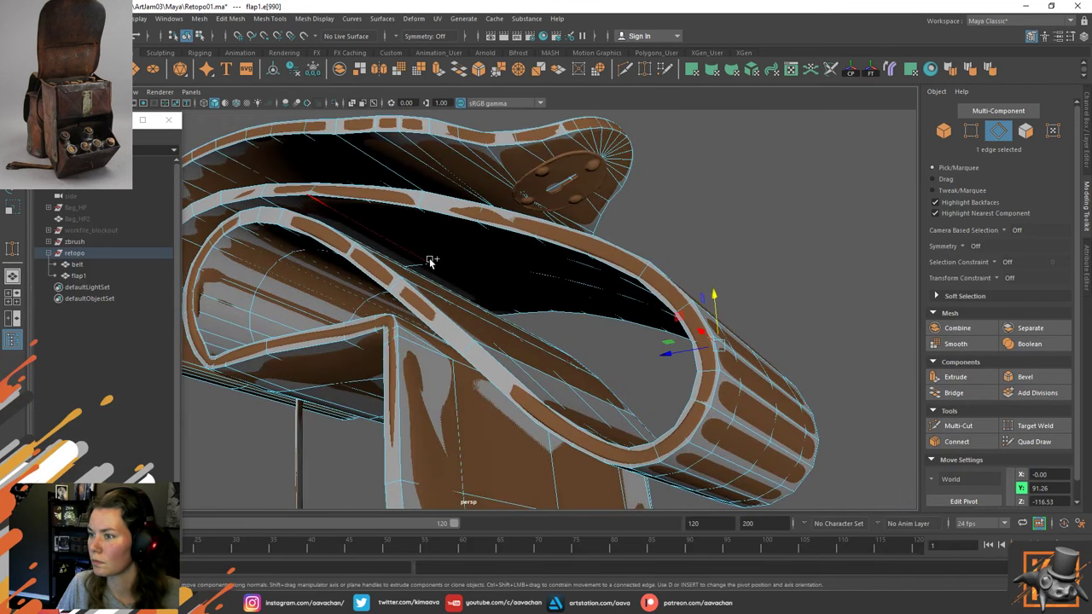
{"action": "left_click", "coordinate": [434, 267], "text": "shift"}
{"action": "left_click_drag", "start_coordinate": [578, 248], "coordinate": [568, 256], "text": "alt"}
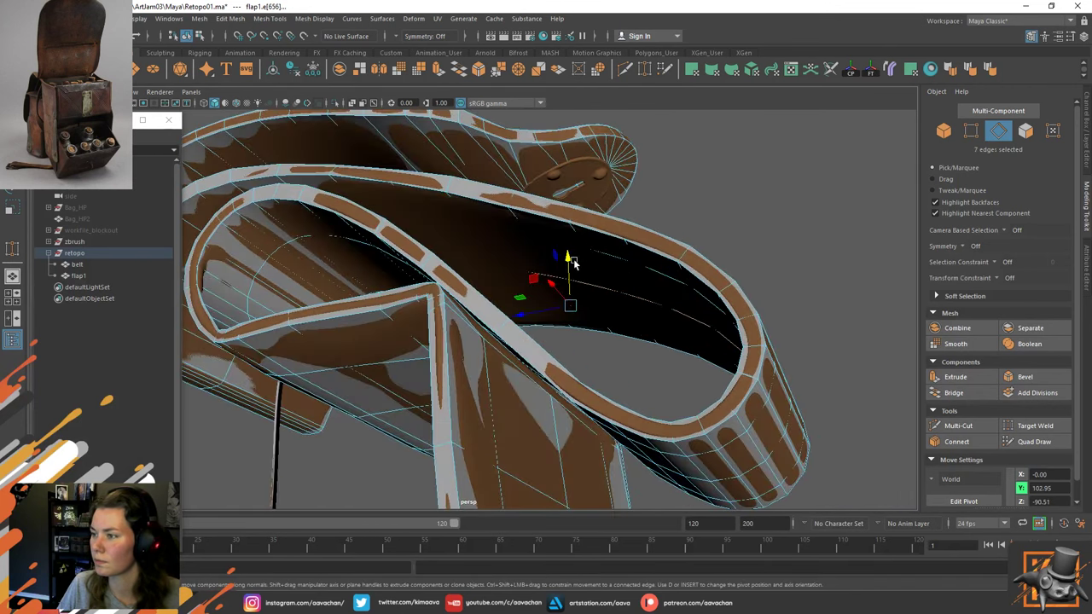
{"action": "key", "text": "r"}
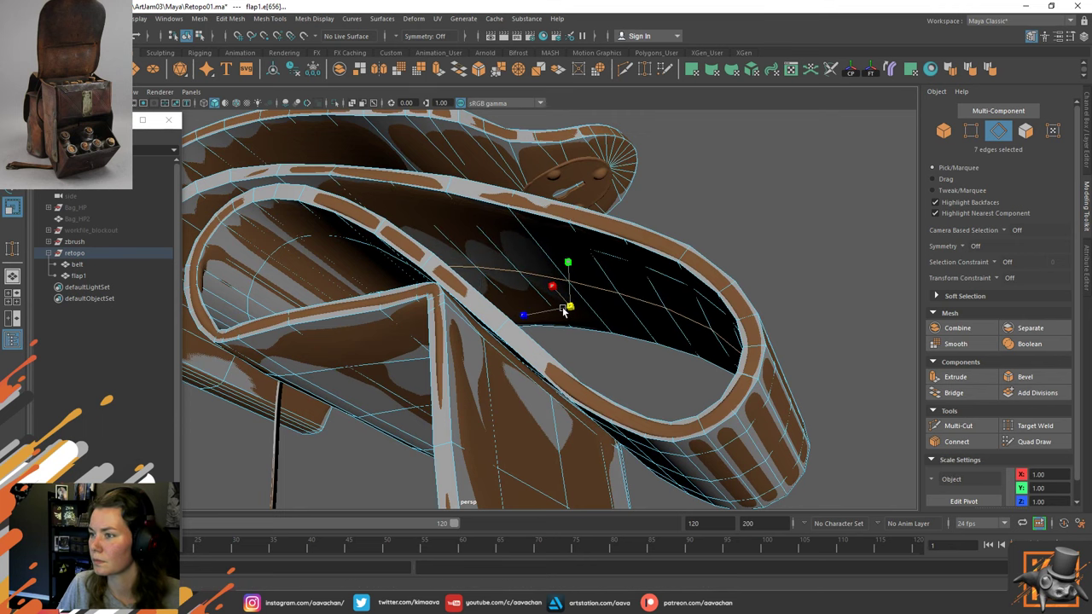
{"action": "key", "text": "w"}
Raise the four centre edges on the upper surface of flap1's lowest layer to follow the high-poly shape.
{"action": "left_click_drag", "start_coordinate": [563, 311], "coordinate": [432, 186], "text": "alt"}
{"action": "left_click", "coordinate": [537, 282], "text": "shift"}
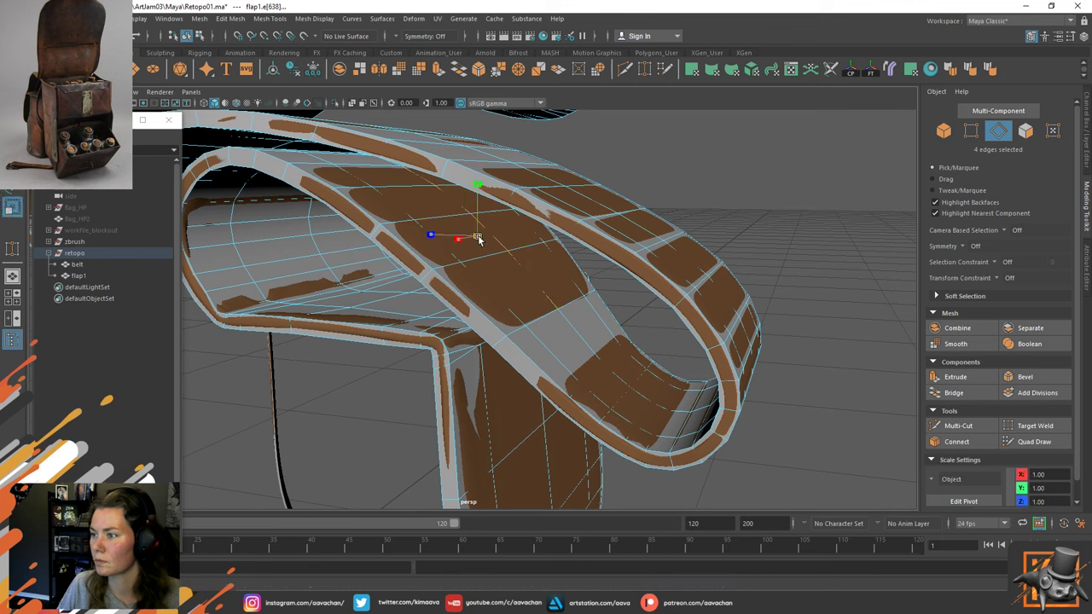
{"action": "left_click_drag", "start_coordinate": [477, 199], "coordinate": [476, 198]}
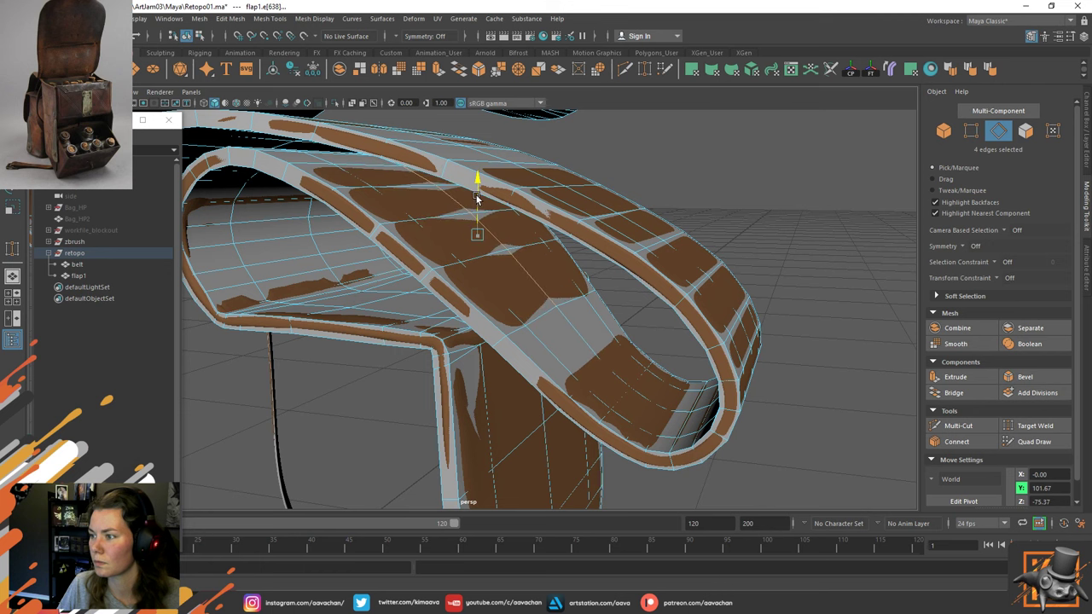
Shift the four centre edges on the outside of flap1's lowest roll to Z -41.11 so they fit the high-poly curve.
{"action": "left_click_drag", "start_coordinate": [546, 238], "coordinate": [642, 240], "text": "alt"}
{"action": "left_click_drag", "start_coordinate": [326, 220], "coordinate": [328, 331], "text": "alt"}
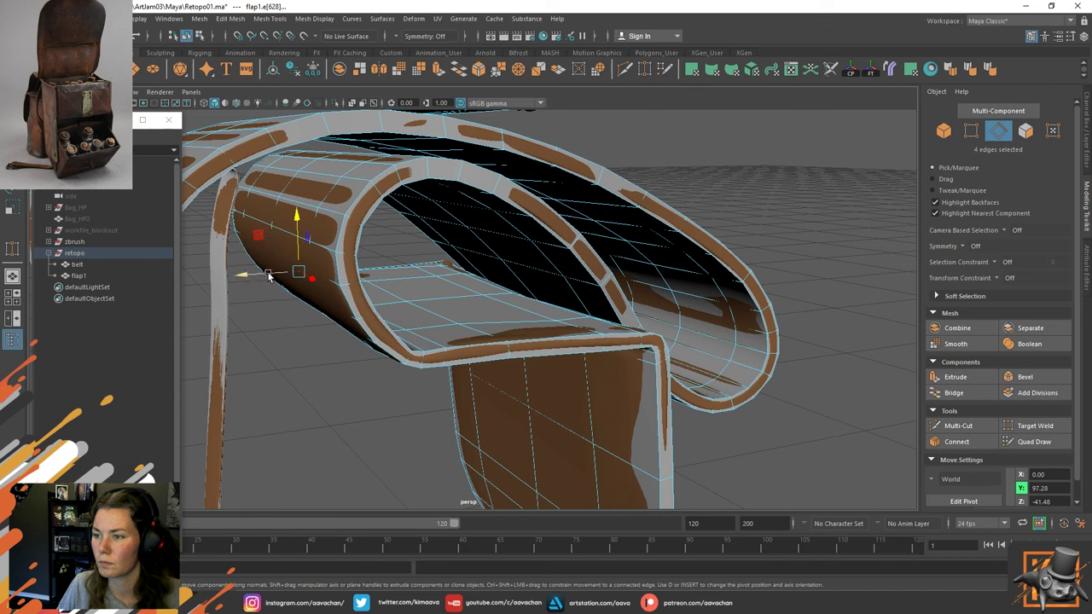
{"action": "left_click_drag", "start_coordinate": [269, 274], "coordinate": [269, 276]}
{"action": "key", "text": "r"}
{"action": "key", "text": "w"}
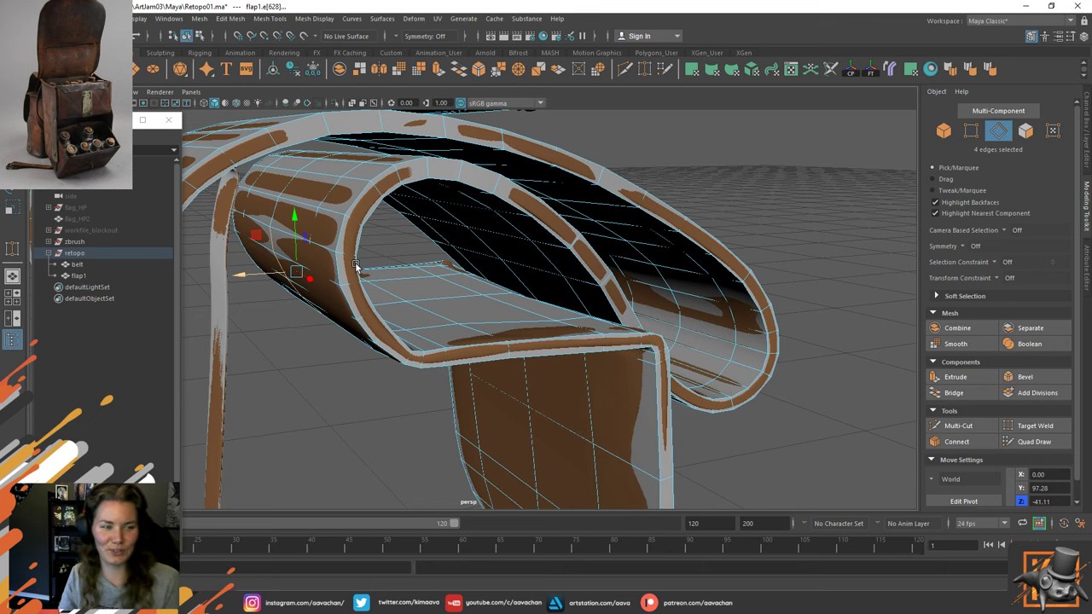
Delete the surplus edges crossing the inner upper wall of flap1's rear bend.
{"action": "middle_click_drag", "start_coordinate": [389, 241], "coordinate": [427, 244], "text": "alt"}
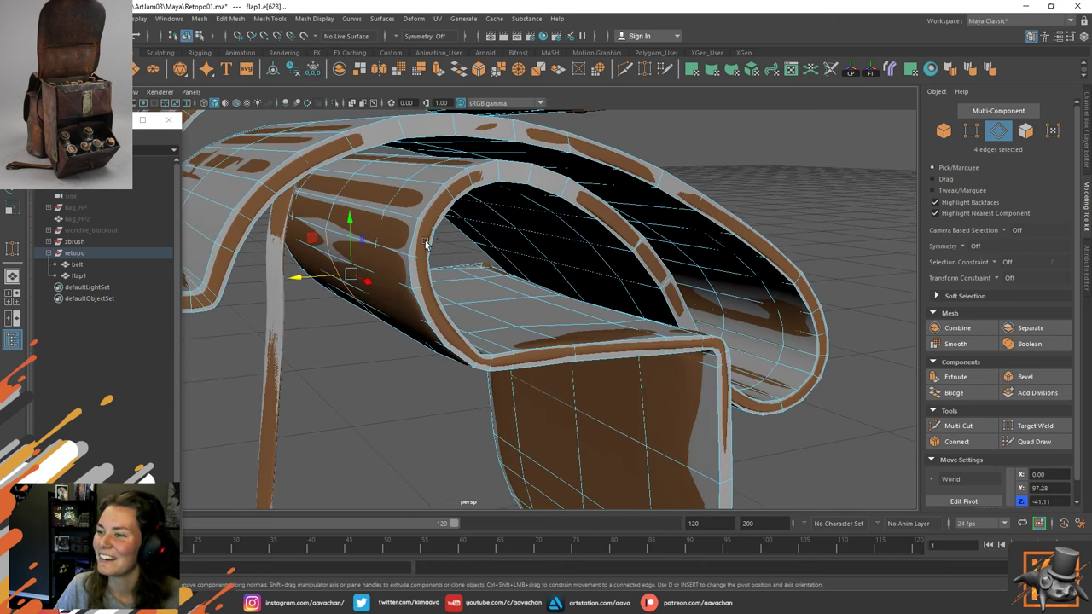
{"action": "left_click_drag", "start_coordinate": [426, 245], "coordinate": [581, 207], "text": "alt"}
{"action": "left_click", "coordinate": [580, 205]}
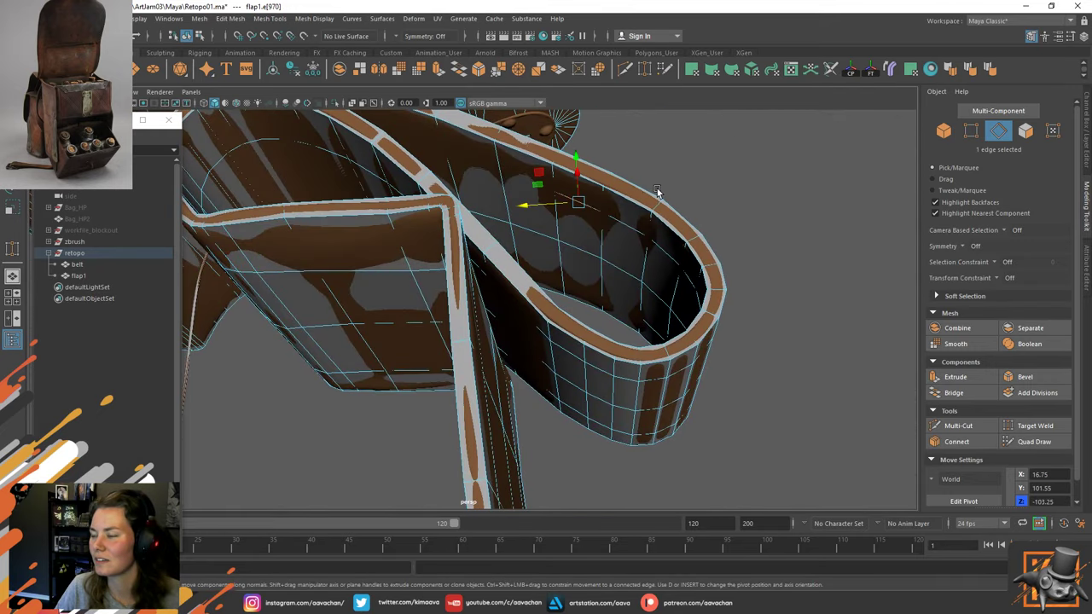
{"action": "left_click_drag", "start_coordinate": [658, 190], "coordinate": [580, 209], "text": "alt"}
{"action": "double_click", "coordinate": [307, 211], "text": "shift"}
{"action": "key", "text": "ctrl+Delete"}
Delete the twelve surplus edges on the upper surface of flap1's layer leading into the rear bend.
{"action": "left_click", "coordinate": [636, 312]}
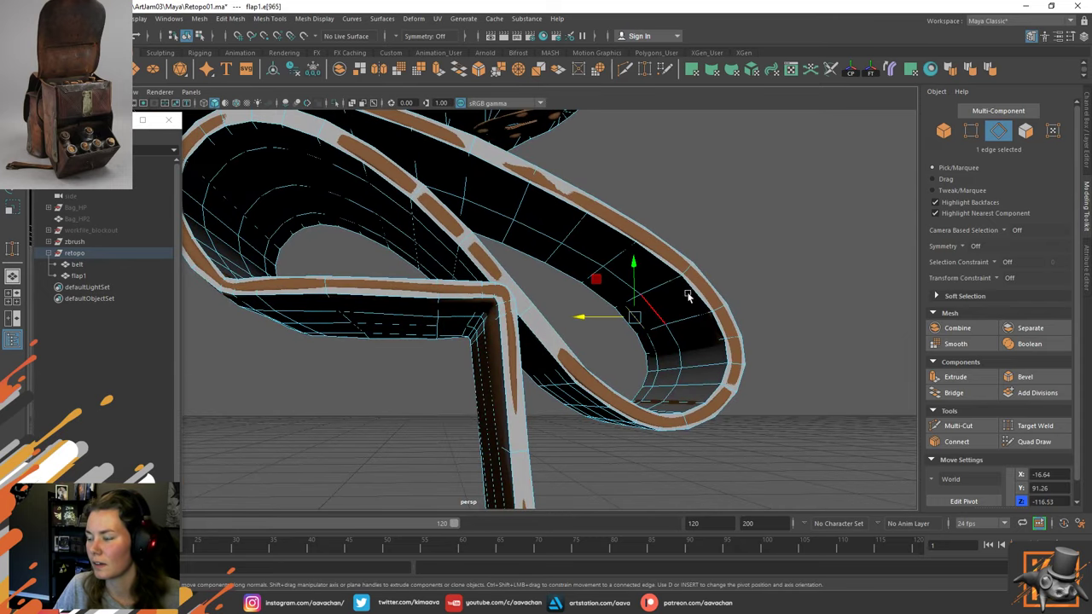
{"action": "left_click_drag", "start_coordinate": [636, 313], "coordinate": [485, 271], "text": "alt"}
{"action": "double_click", "coordinate": [485, 272]}
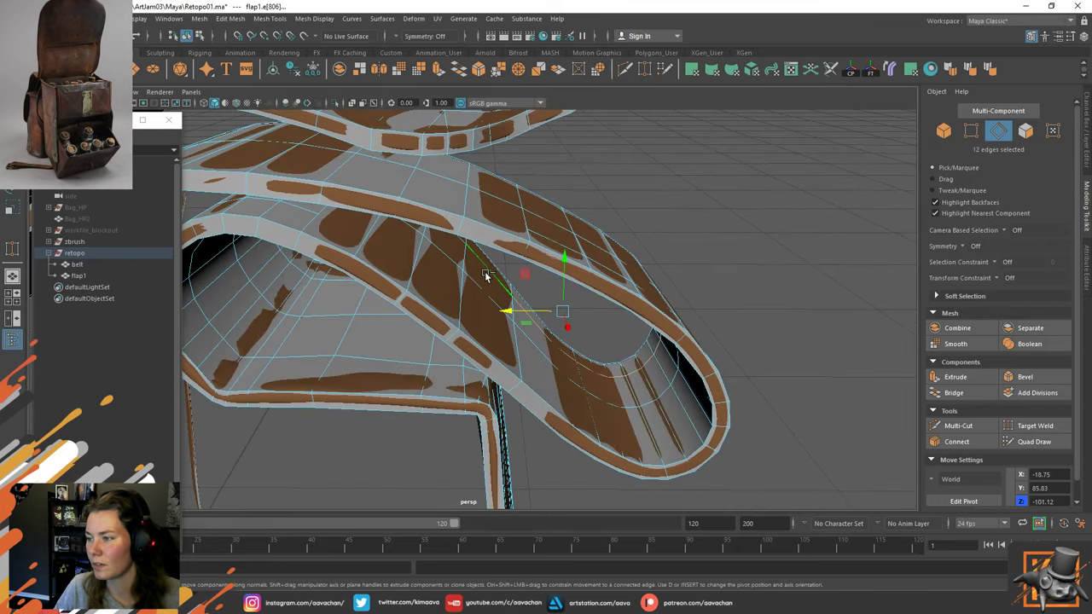
{"action": "right_click_drag", "start_coordinate": [484, 273], "coordinate": [427, 290], "text": "shift"}
Delete three surplus edges on the sloping upper surface of flap1's lowest layer.
{"action": "left_click_drag", "start_coordinate": [426, 291], "coordinate": [712, 235], "text": "alt"}
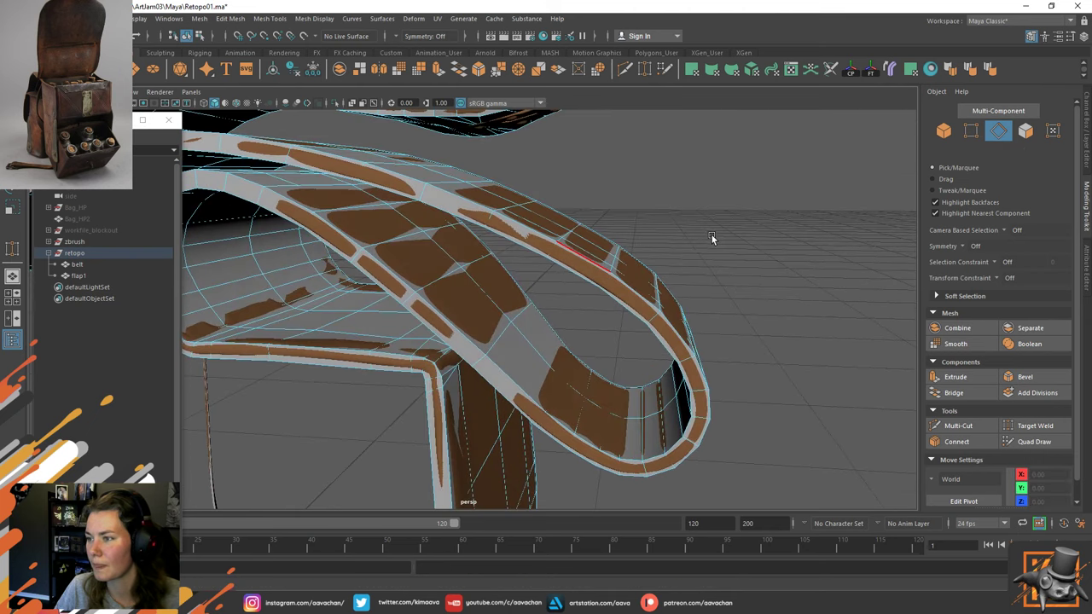
{"action": "left_click", "coordinate": [454, 239]}
{"action": "mouse_move", "coordinate": [454, 239]}
{"action": "left_mouse_down", "text": "alt"}
{"action": "mouse_move", "coordinate": [556, 234]}
{"action": "mouse_move", "coordinate": [445, 227]}
{"action": "left_mouse_up", "text": "alt"}
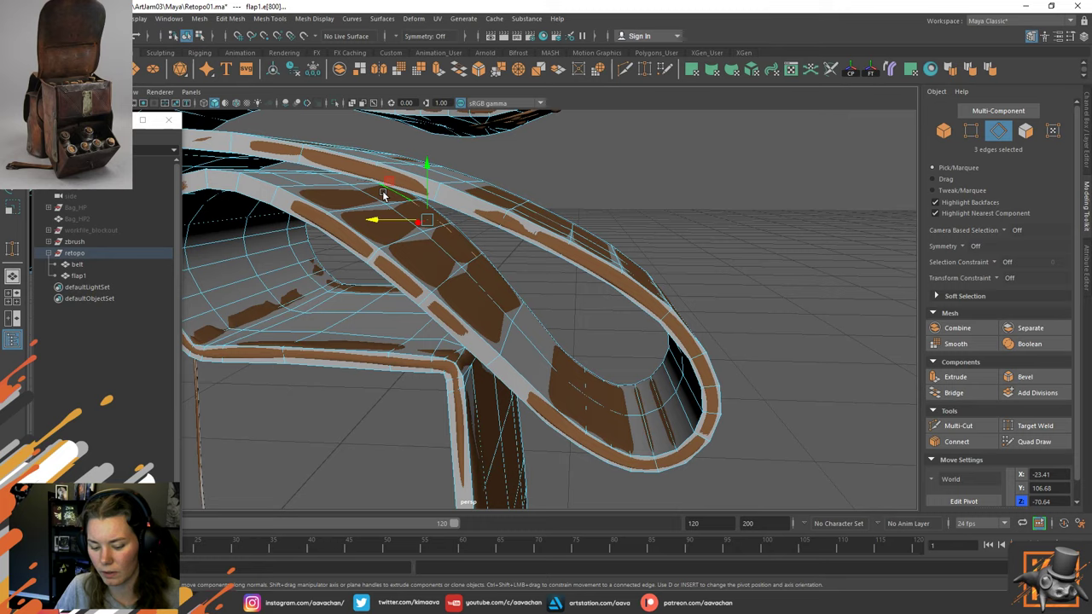
{"action": "key", "text": "ctrl+Delete"}
Delete two surplus edges near the crest of flap1's lowest roll.
{"action": "left_click_drag", "start_coordinate": [733, 188], "coordinate": [530, 224], "text": "alt"}
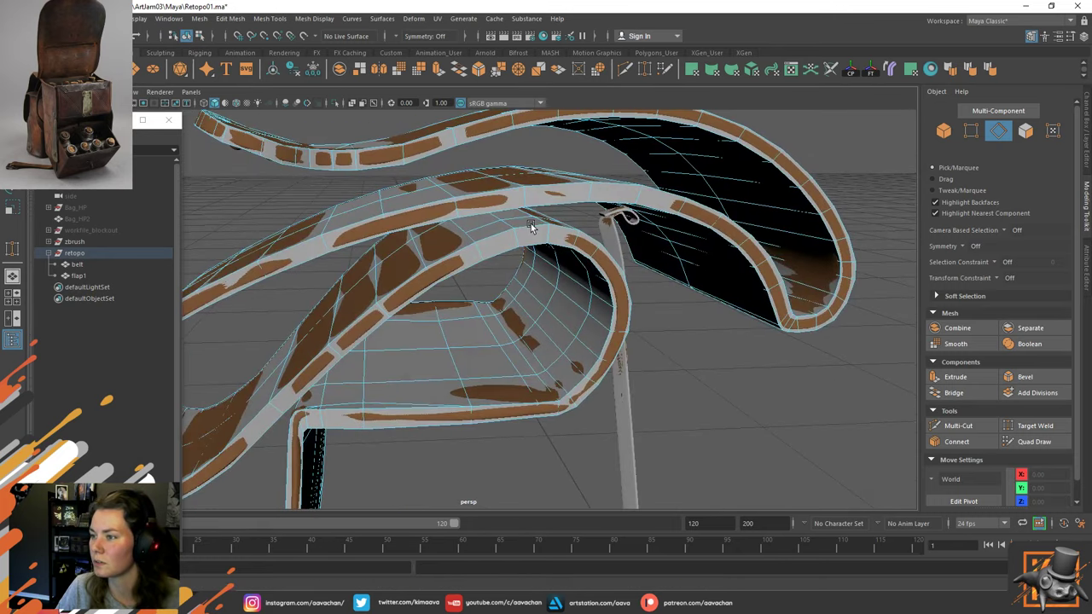
{"action": "left_click", "coordinate": [482, 225]}
{"action": "left_click", "coordinate": [683, 315]}
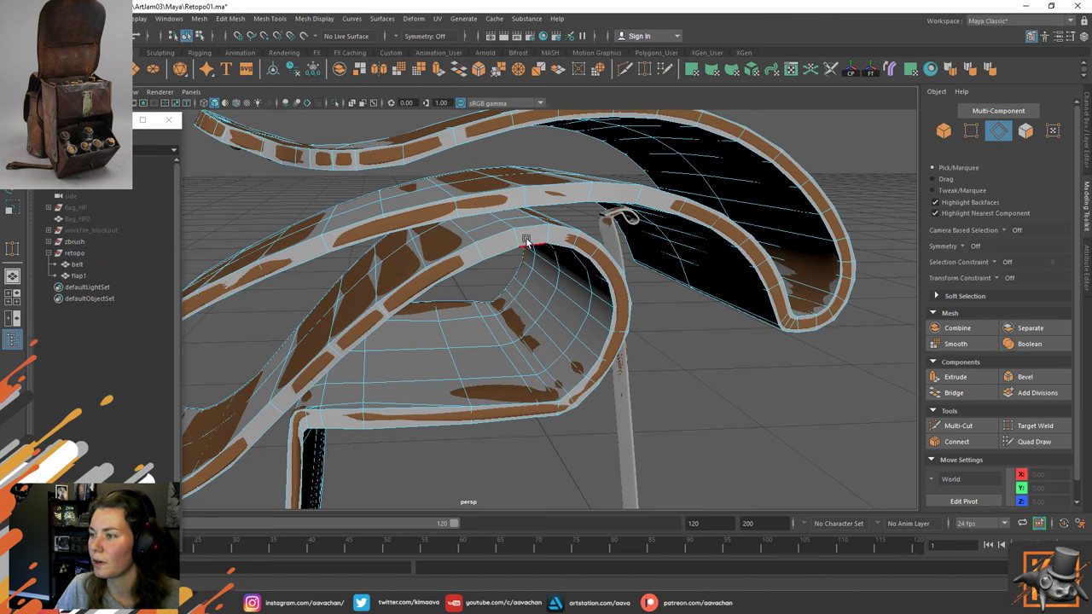
{"action": "left_click", "coordinate": [486, 226]}
{"action": "left_click_drag", "start_coordinate": [704, 296], "coordinate": [605, 243], "text": "alt"}
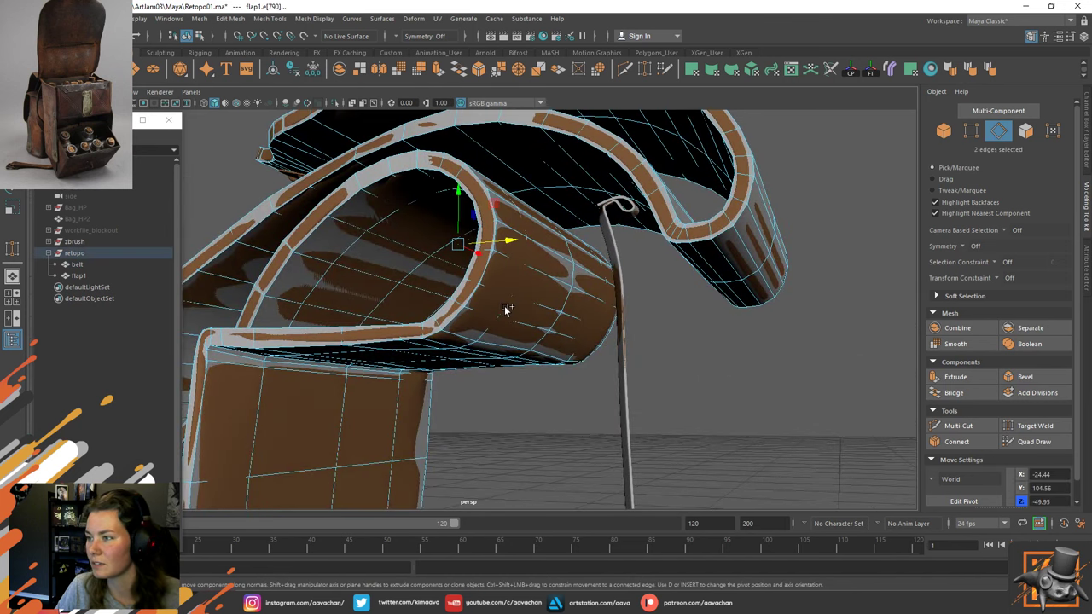
{"action": "right_click_drag", "start_coordinate": [504, 313], "coordinate": [570, 266], "text": "shift"}
Delete the surplus crosswise edges along the outer curve of flap1's lowest roll, down towards its underside.
{"action": "left_click_drag", "start_coordinate": [570, 266], "coordinate": [541, 242], "text": "alt"}
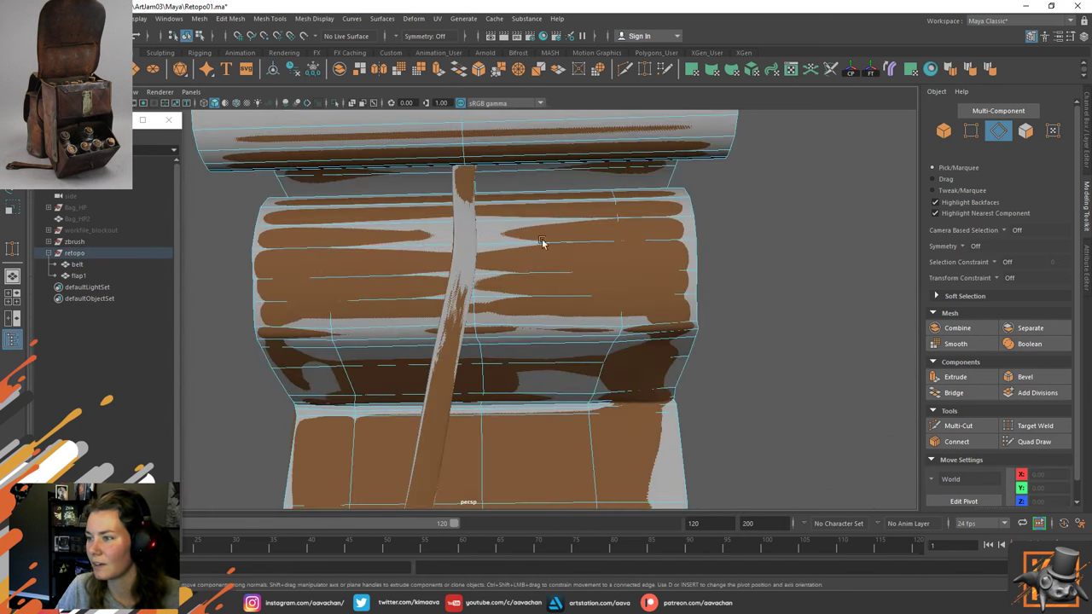
{"action": "left_click", "coordinate": [626, 275]}
{"action": "left_click_drag", "start_coordinate": [626, 275], "coordinate": [473, 240], "text": "alt"}
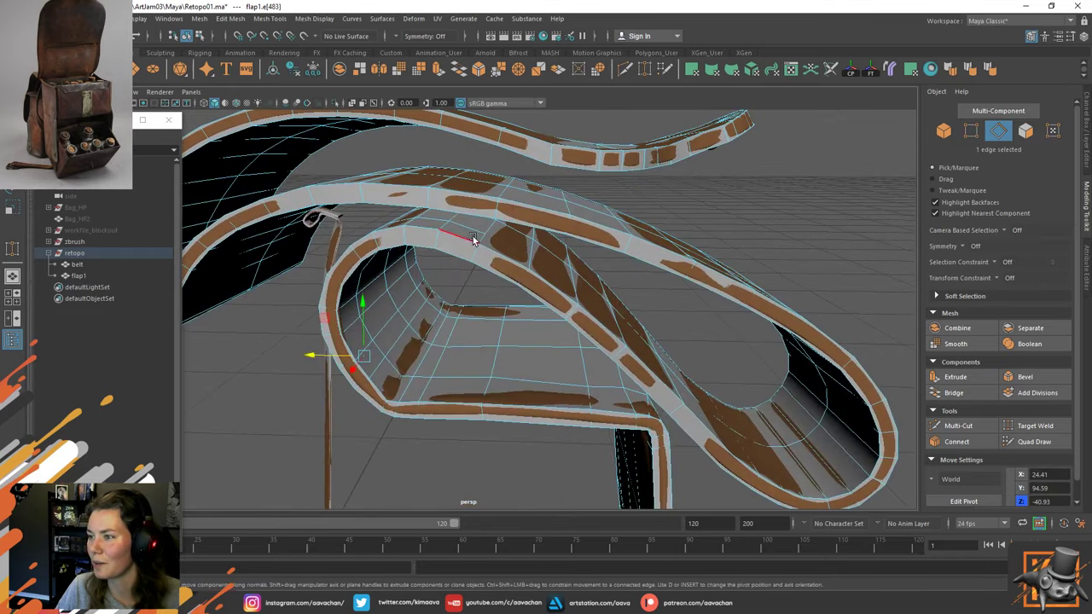
{"action": "key", "text": "ctrl+Delete"}
{"action": "left_click_drag", "start_coordinate": [323, 278], "coordinate": [534, 204], "text": "alt"}
{"action": "left_click", "coordinate": [476, 203]}
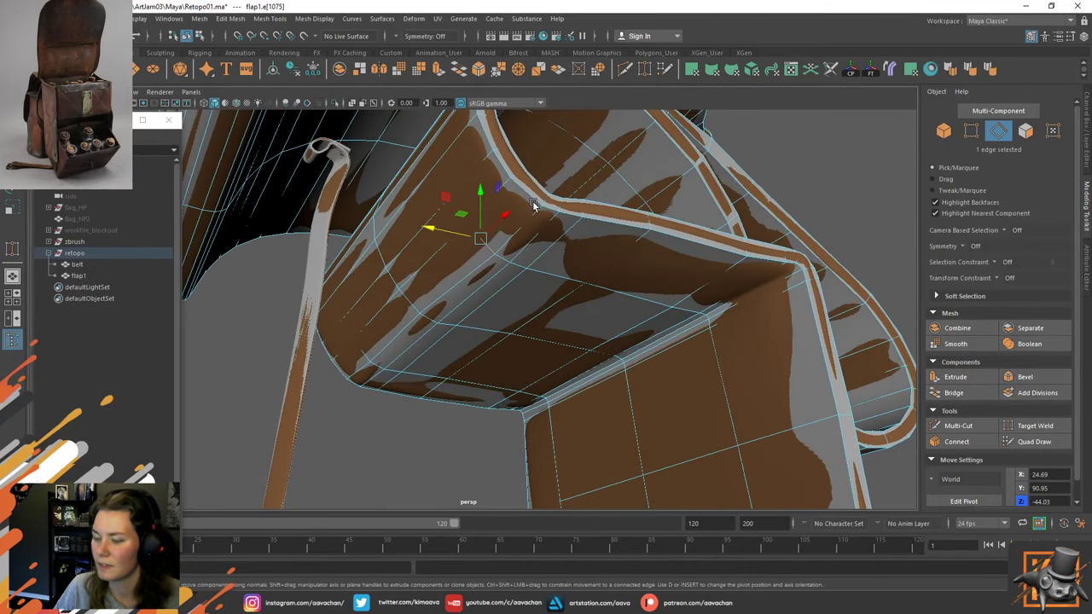
{"action": "right_click_drag", "start_coordinate": [531, 210], "coordinate": [485, 228], "text": "shift"}
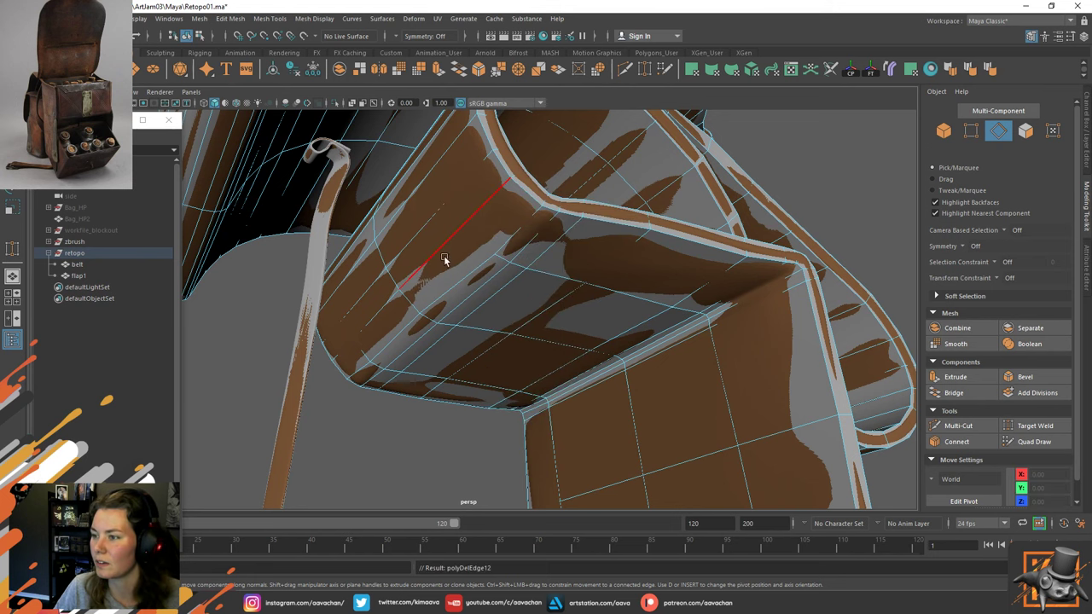
Isolate flap1 to inspect the remaining topology on the lowest roll, and show all objects again.
{"action": "left_click_drag", "start_coordinate": [374, 326], "coordinate": [489, 257], "text": "alt"}
{"action": "right_click_drag", "start_coordinate": [503, 198], "coordinate": [574, 168]}
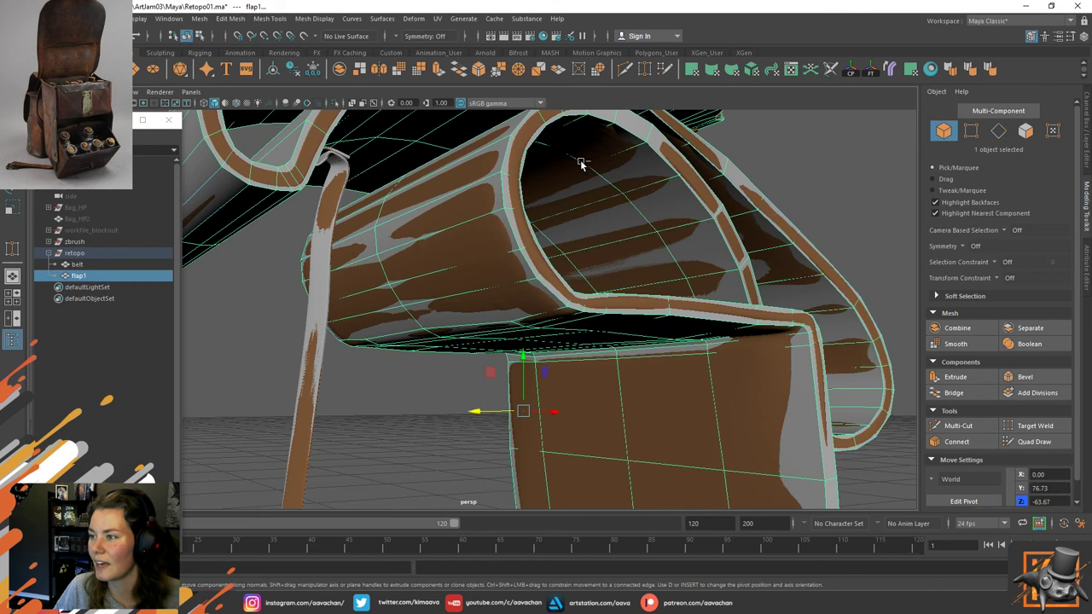
{"action": "key", "text": "ctrl+1"}
{"action": "left_click_drag", "start_coordinate": [570, 168], "coordinate": [556, 239], "text": "alt"}
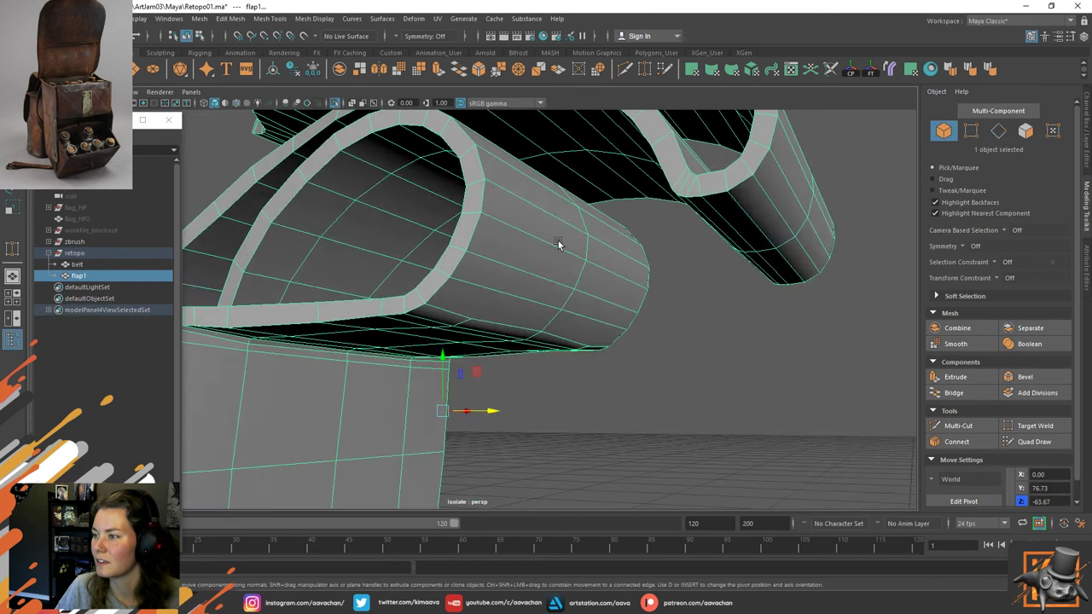
{"action": "right_click_drag", "start_coordinate": [556, 239], "coordinate": [589, 209]}
{"action": "key", "text": "ctrl+1"}
{"action": "key", "text": "6"}
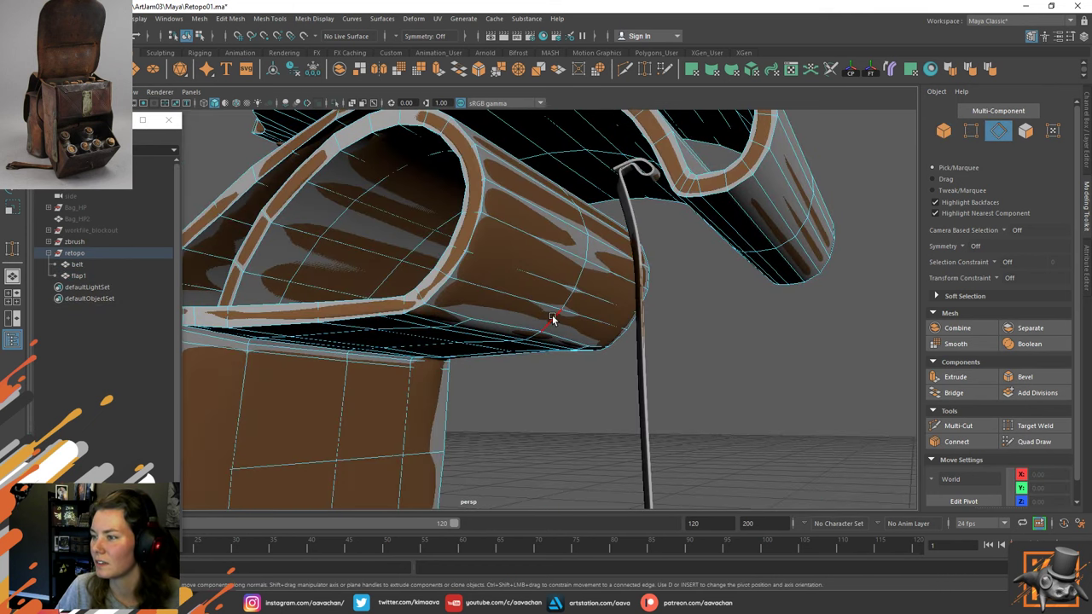
Try to delete the crosswise edges on the underside of flap1's lowest roll, and undo the deletion.
{"action": "left_click_drag", "start_coordinate": [553, 318], "coordinate": [600, 244], "text": "alt"}
{"action": "left_click", "coordinate": [590, 214]}
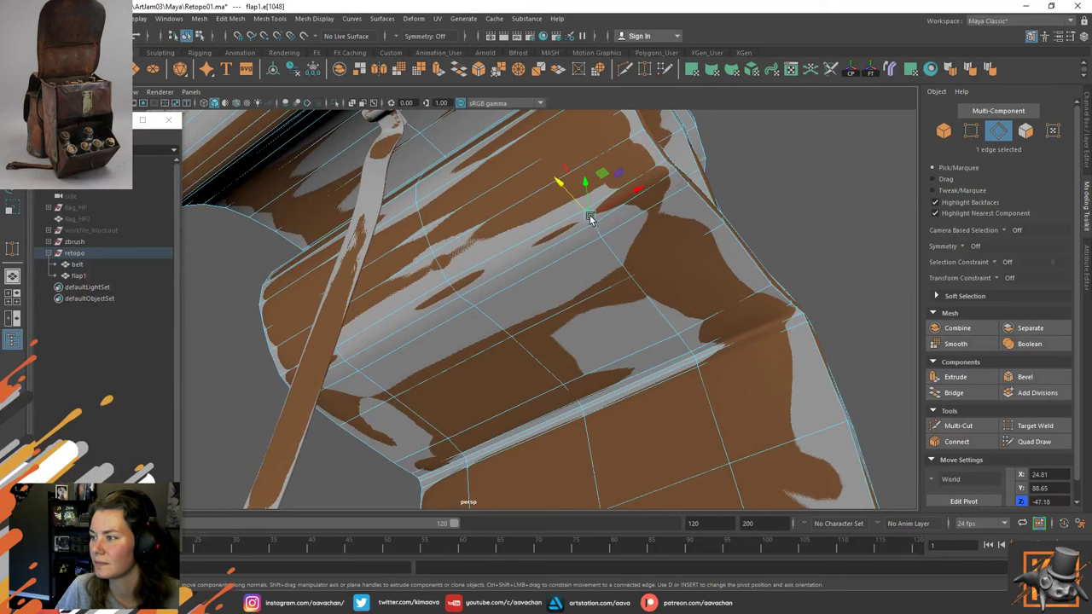
{"action": "right_click_drag", "start_coordinate": [706, 385], "coordinate": [652, 397], "text": "shift"}
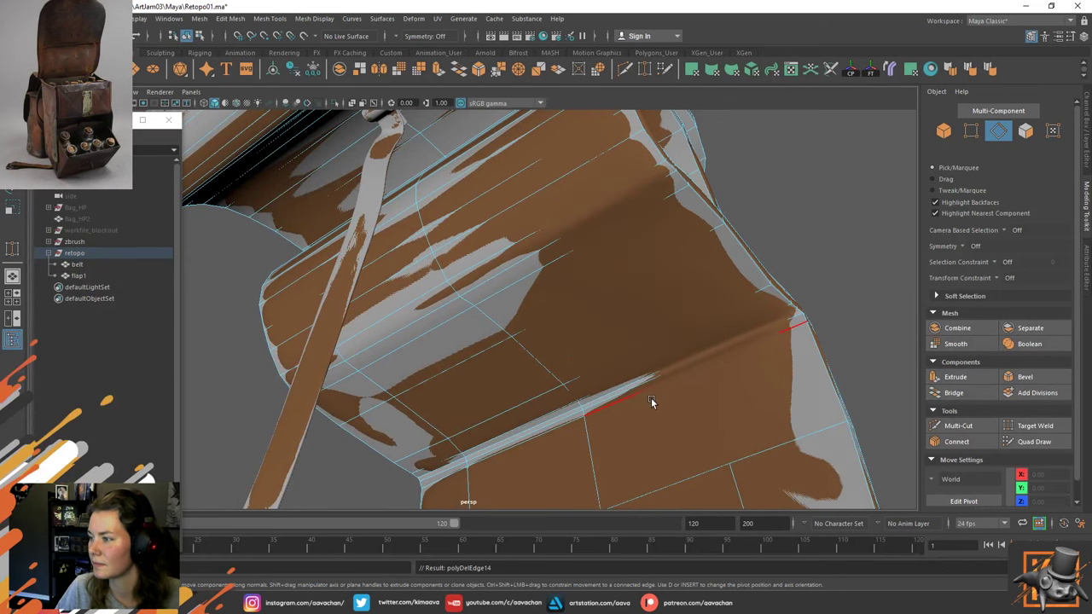
{"action": "left_click_drag", "start_coordinate": [608, 337], "coordinate": [607, 323], "text": "alt"}
{"action": "key", "text": "ctrl+z"}
Delete the surplus crosswise edges where flap1's lowest roll meets its underside, on the side away from the strap.
{"action": "left_click_drag", "start_coordinate": [707, 241], "coordinate": [795, 231], "text": "alt"}
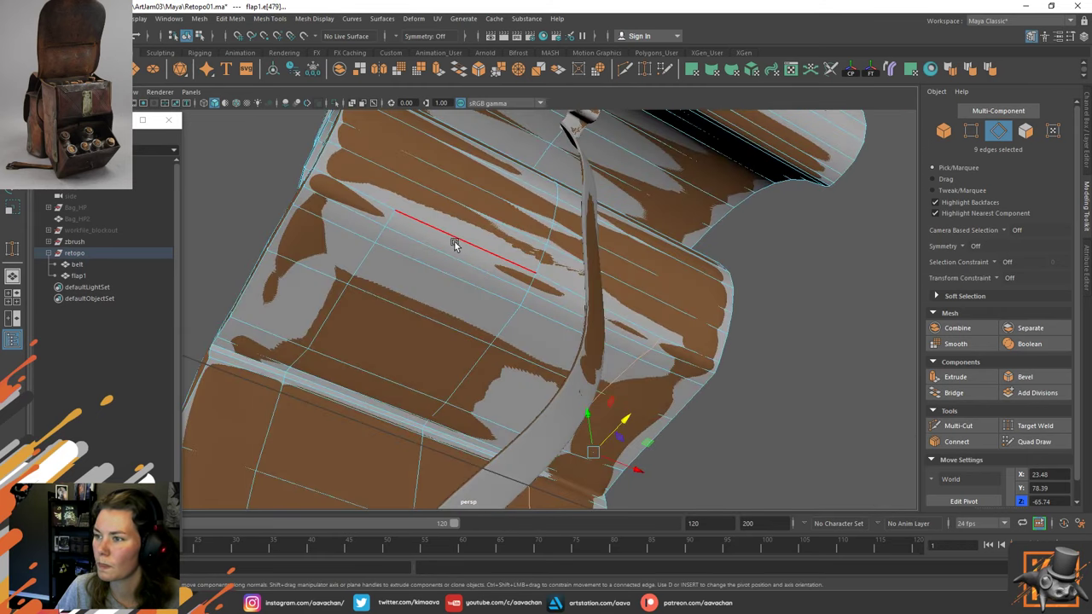
{"action": "right_click_drag", "start_coordinate": [455, 243], "coordinate": [406, 219]}
{"action": "right_click_drag", "start_coordinate": [427, 254], "coordinate": [483, 237]}
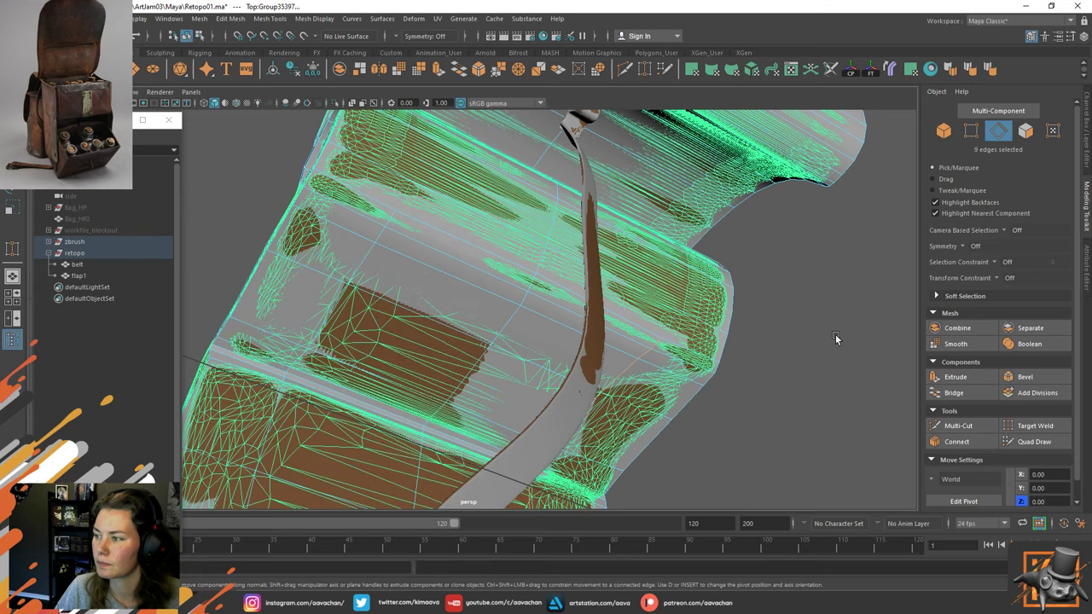
{"action": "left_click", "coordinate": [836, 339]}
{"action": "left_click", "coordinate": [392, 221]}
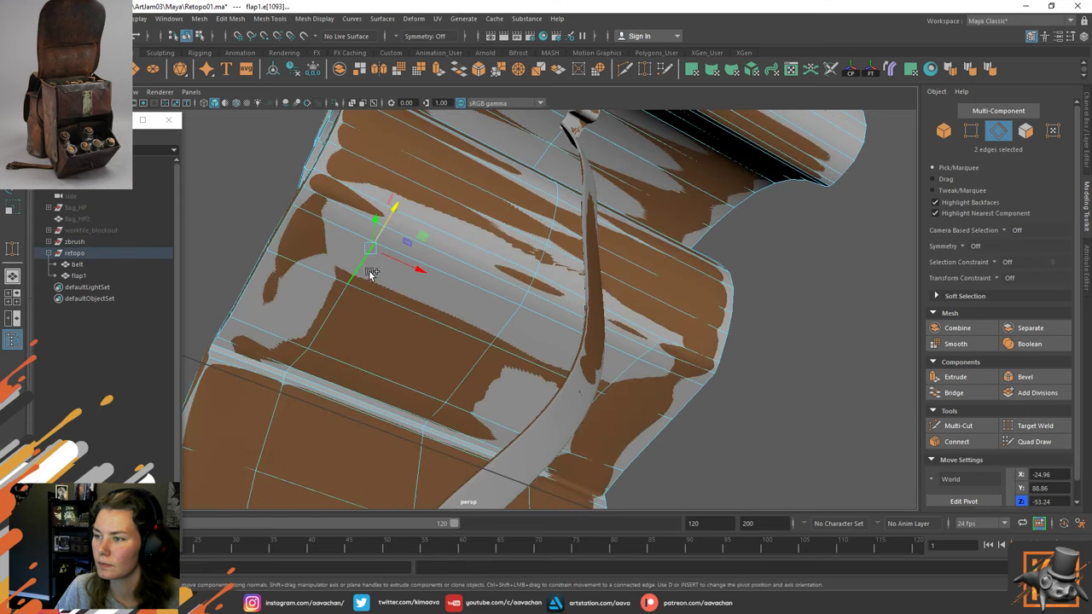
{"action": "right_click_drag", "start_coordinate": [372, 273], "coordinate": [320, 297], "text": "shift"}
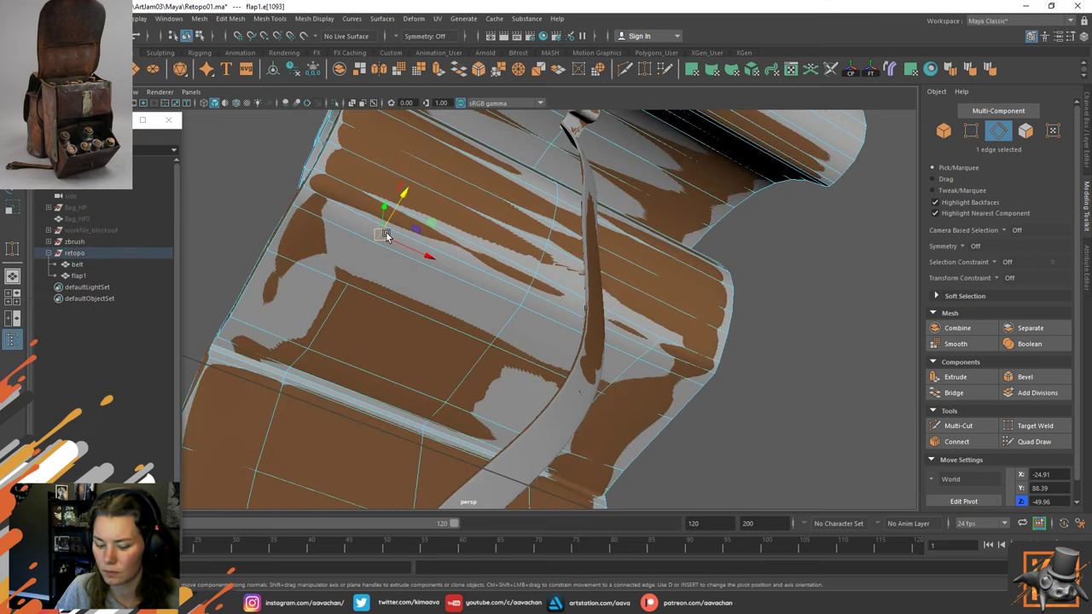
{"action": "key", "text": "ctrl+Delete"}
Try to delete the matching crosswise edge on the opposite side of the lowest roll, and undo the deletion.
{"action": "left_click", "coordinate": [657, 343]}
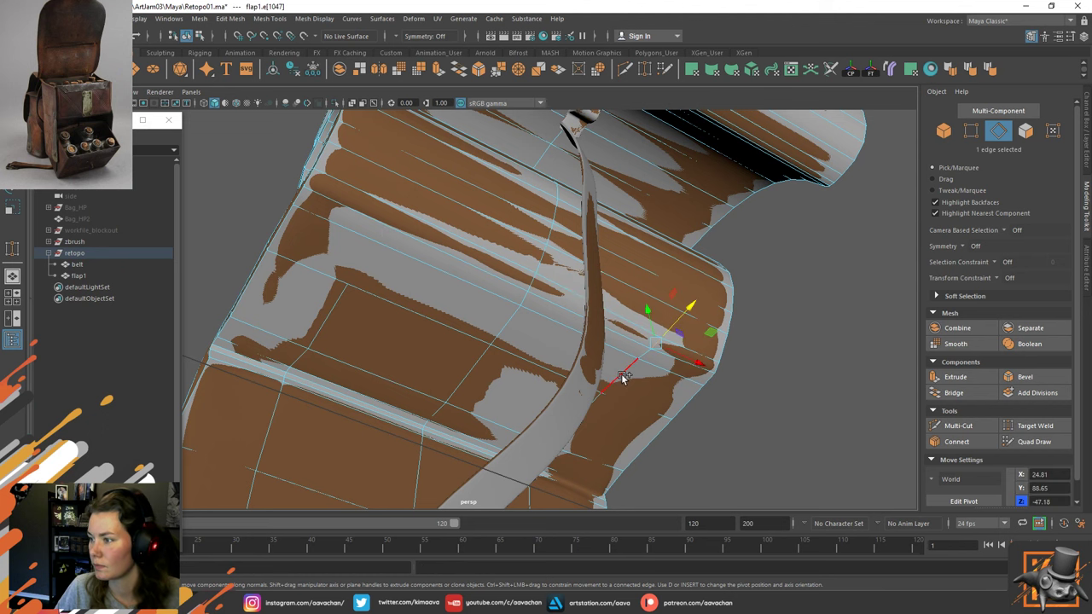
{"action": "key", "text": "ctrl+Delete"}
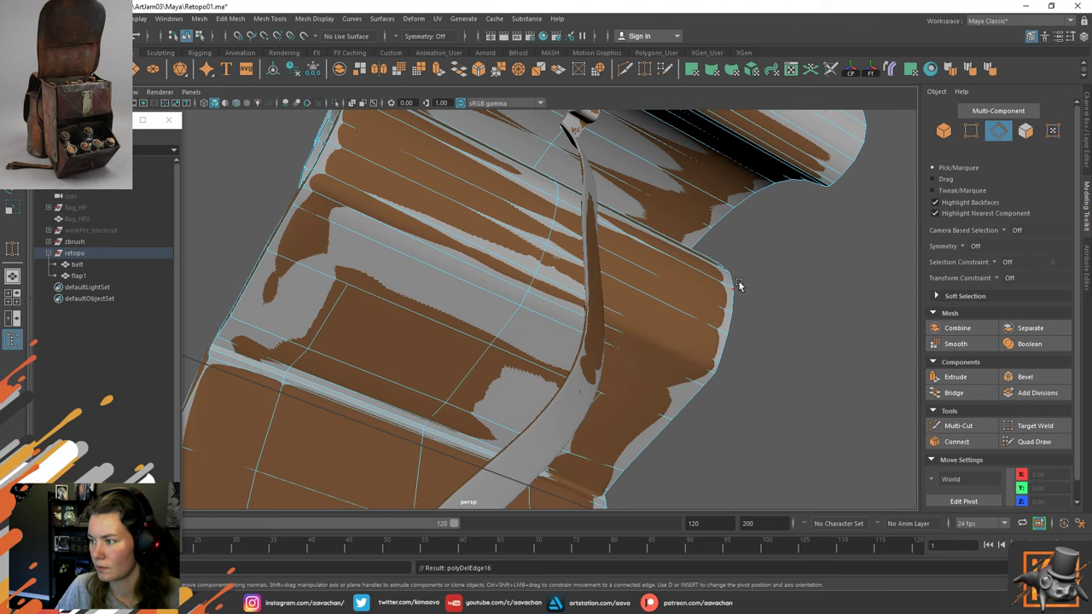
{"action": "key", "text": "ctrl+z"}
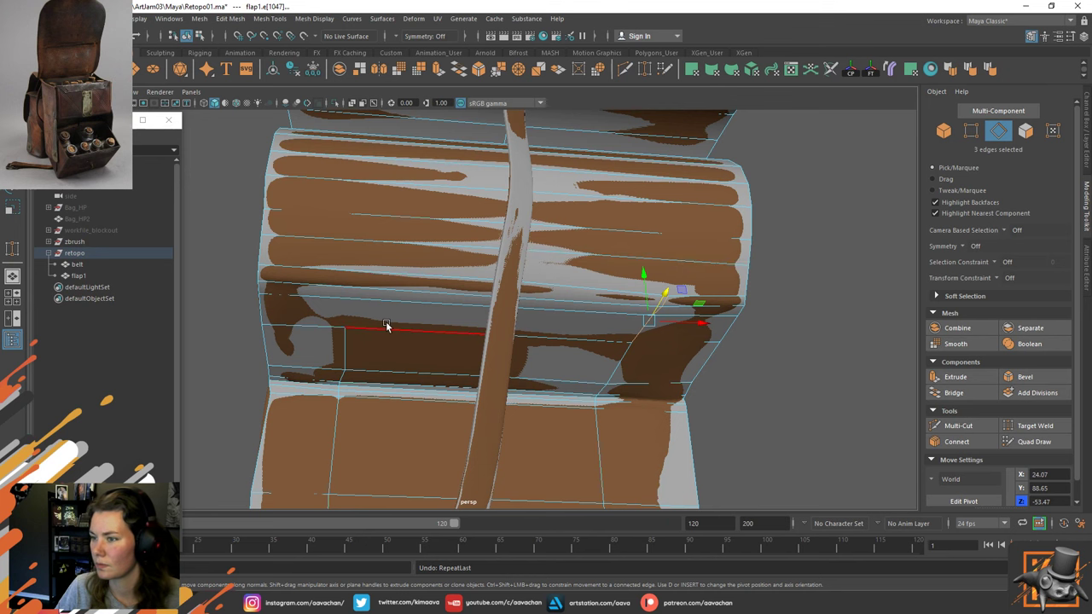
Connect the loose crosswise loop ends on both sides of the lowest roll's underside to neighbouring vertices with diagonal edges.
{"action": "right_click_drag", "start_coordinate": [812, 255], "coordinate": [732, 319]}
{"action": "left_click", "coordinate": [672, 283]}
{"action": "left_click", "coordinate": [745, 248], "text": "shift"}
{"action": "left_click", "coordinate": [700, 326]}
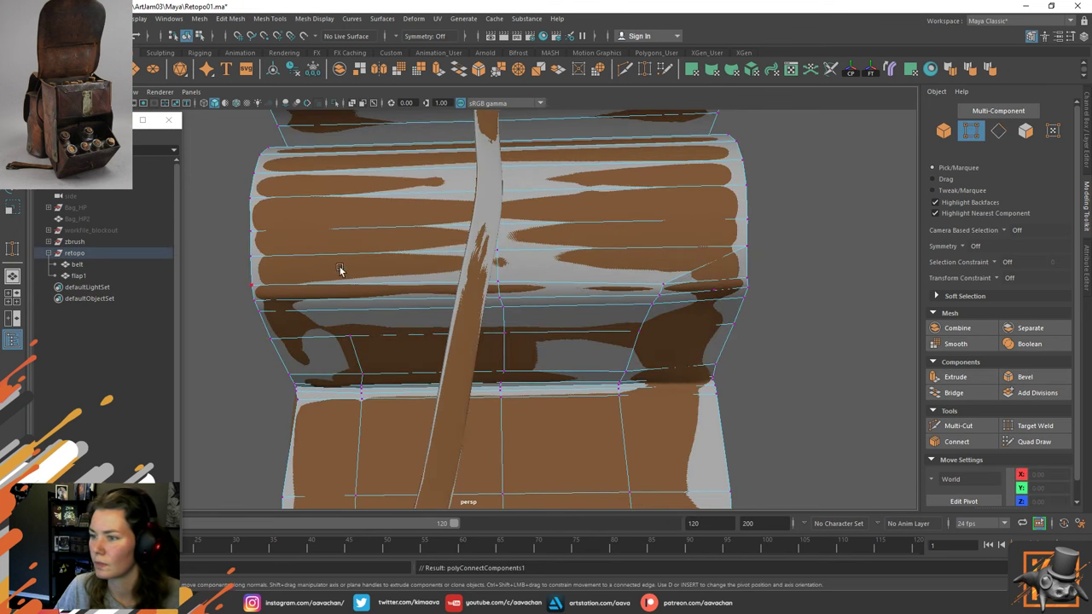
{"action": "left_click", "coordinate": [353, 334]}
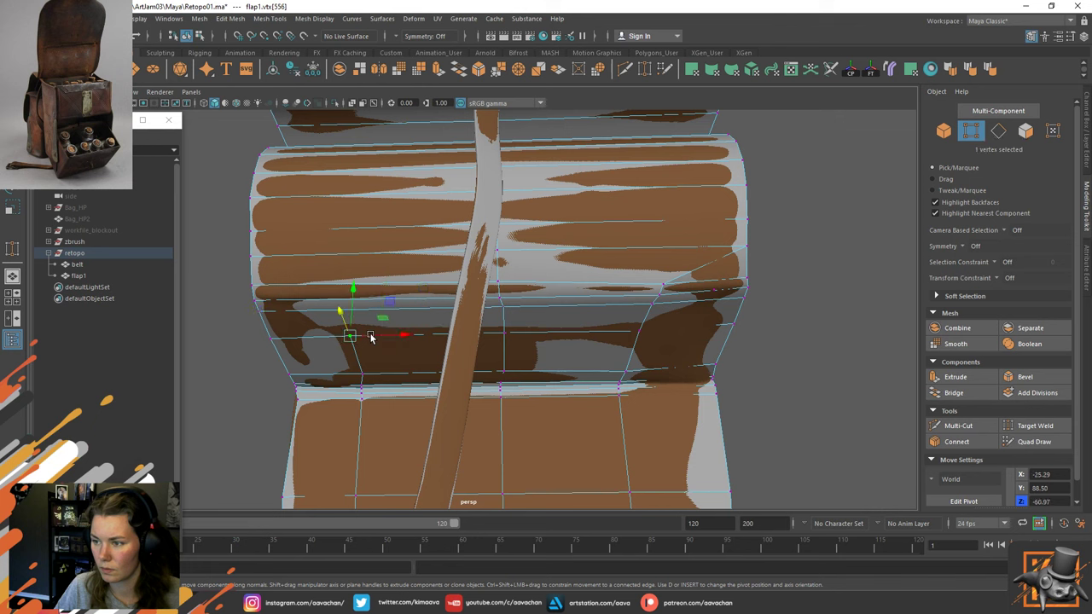
{"action": "right_click_drag", "start_coordinate": [346, 299], "coordinate": [388, 298], "text": "shift"}
Soften the edges around the new diagonal connection on flap1's lowest roll and return to object selection.
{"action": "right_click_drag", "start_coordinate": [807, 248], "coordinate": [798, 199]}
{"action": "left_click", "coordinate": [710, 259]}
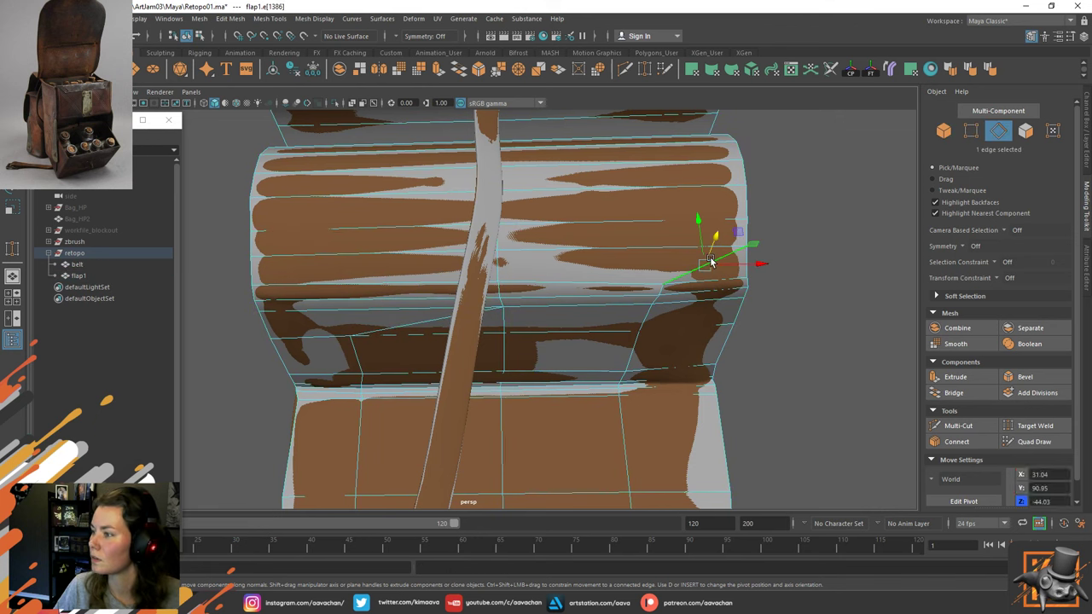
{"action": "key", "text": "F8"}
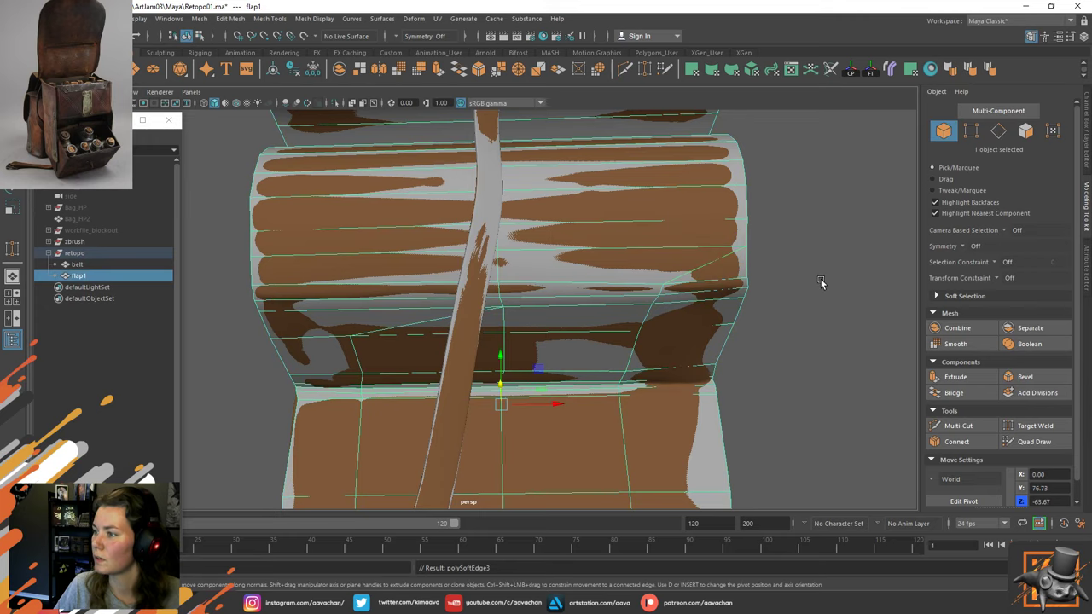
Examine flap1's folds from several sides against the high-poly mesh, especially the inner surface of the lowest fold.
{"action": "right_click_drag", "start_coordinate": [822, 282], "coordinate": [658, 278], "text": "alt"}
{"action": "mouse_move", "coordinate": [658, 277]}
{"action": "left_mouse_down", "text": "alt"}
{"action": "mouse_move", "coordinate": [681, 247]}
{"action": "mouse_move", "coordinate": [741, 295]}
{"action": "mouse_move", "coordinate": [699, 274]}
{"action": "mouse_move", "coordinate": [571, 280]}
{"action": "mouse_move", "coordinate": [653, 310]}
{"action": "mouse_move", "coordinate": [752, 296]}
{"action": "mouse_move", "coordinate": [580, 288]}
{"action": "mouse_move", "coordinate": [668, 290]}
{"action": "mouse_move", "coordinate": [670, 276]}
{"action": "left_mouse_up", "text": "alt"}
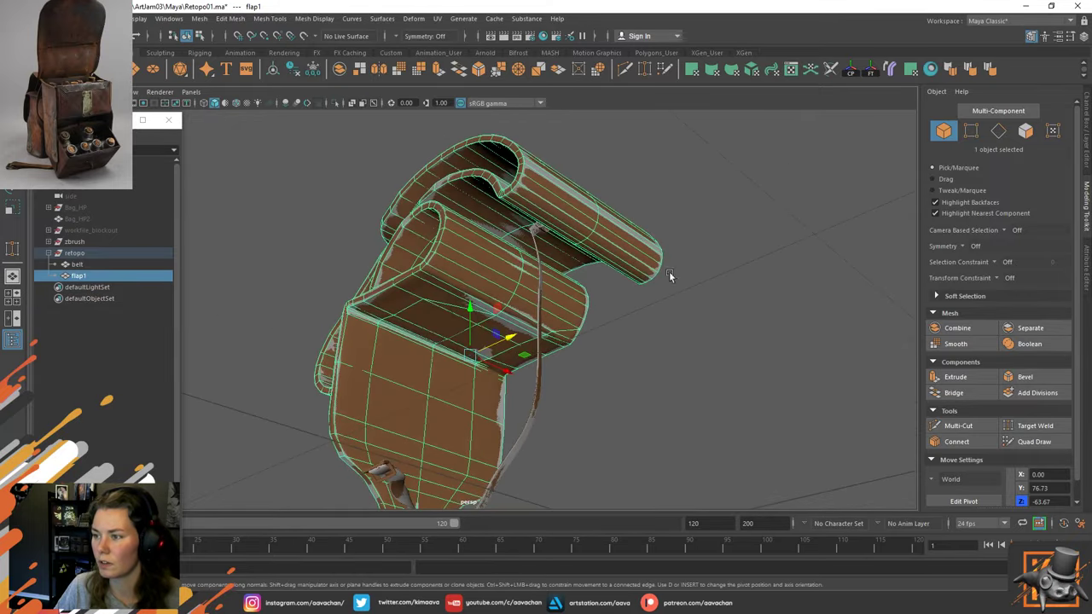
{"action": "right_click_drag", "start_coordinate": [669, 275], "coordinate": [597, 380], "text": "alt"}
{"action": "left_click_drag", "start_coordinate": [419, 290], "coordinate": [418, 264], "text": "alt"}
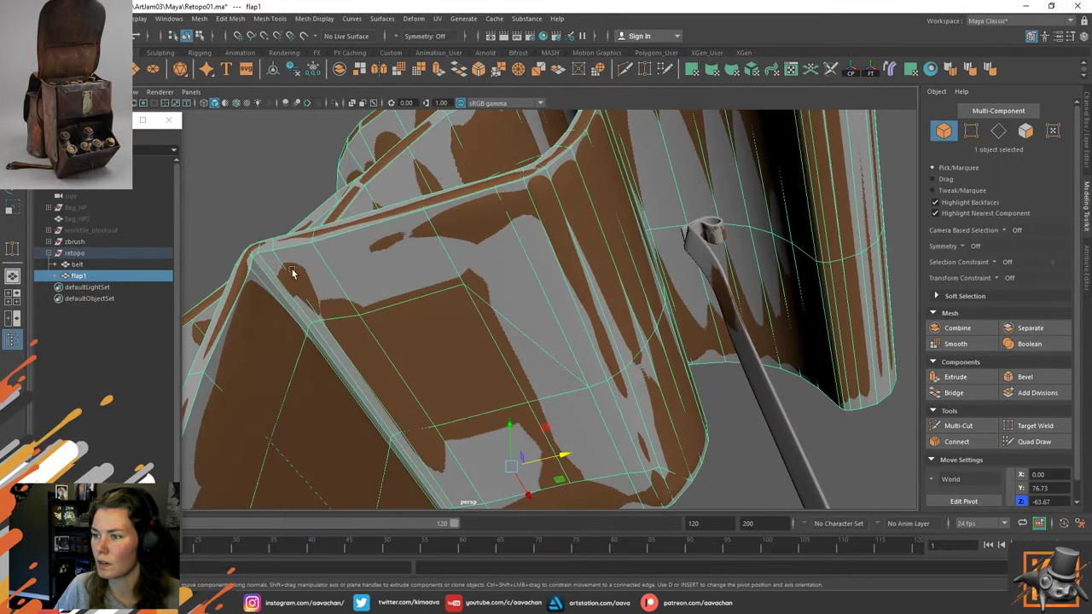
{"action": "left_click_drag", "start_coordinate": [291, 271], "coordinate": [464, 300], "text": "alt"}
{"action": "left_click", "coordinate": [504, 386], "text": "shift"}
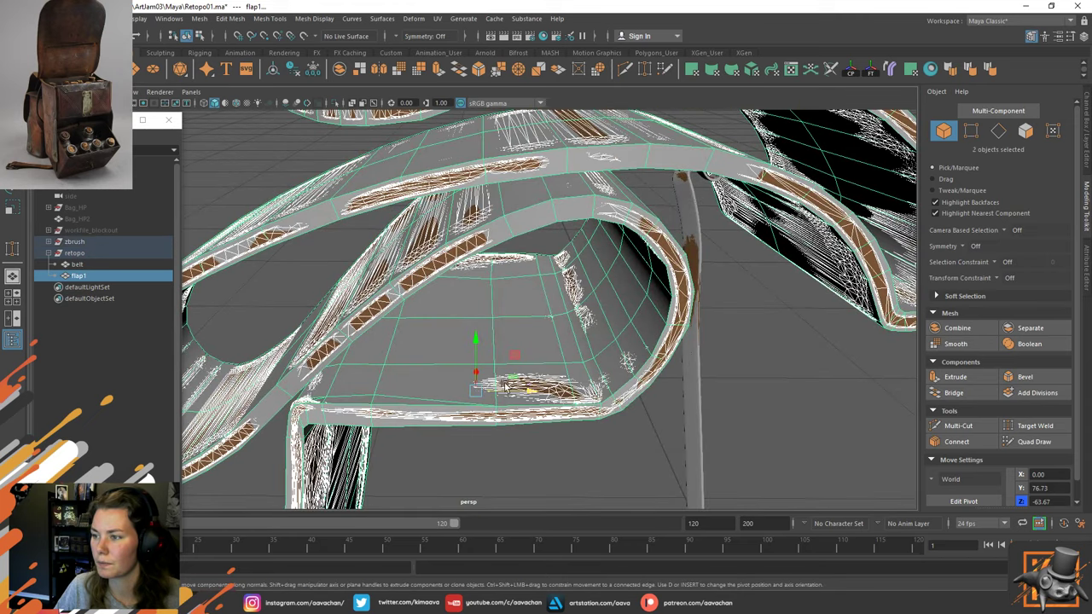
{"action": "left_click", "coordinate": [514, 447]}
{"action": "left_click_drag", "start_coordinate": [553, 419], "coordinate": [581, 354], "text": "alt"}
{"action": "left_click", "coordinate": [404, 376]}
{"action": "left_click_drag", "start_coordinate": [405, 376], "coordinate": [683, 316], "text": "alt"}
{"action": "left_click", "coordinate": [531, 345]}
Lower the central edges on the inner floor of flap1's lowest fold to fit the high-poly surface.
{"action": "right_click_drag", "start_coordinate": [747, 290], "coordinate": [741, 217]}
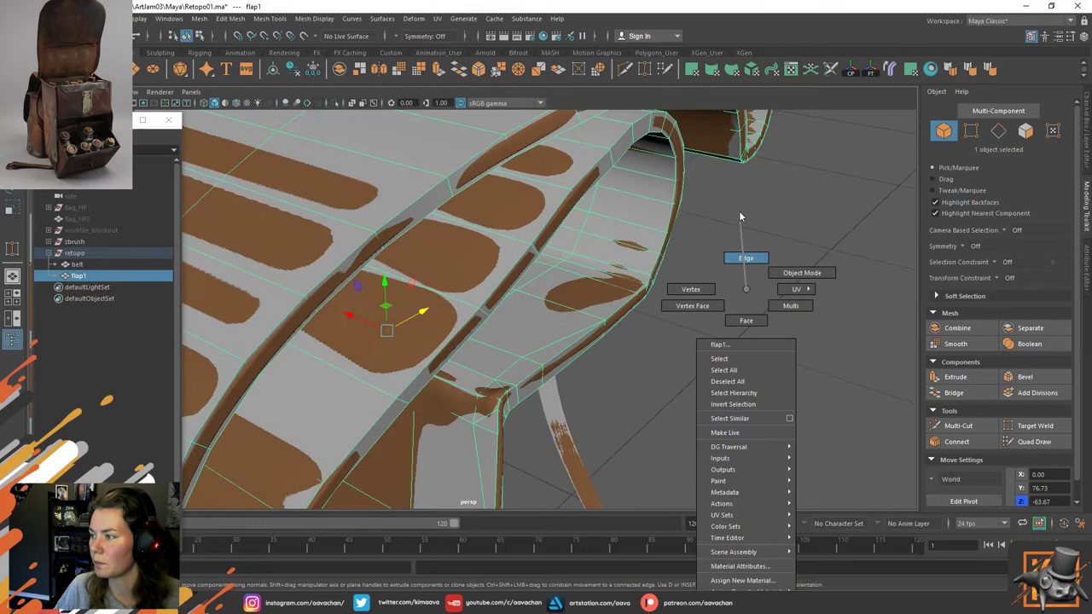
{"action": "left_click", "coordinate": [548, 340]}
{"action": "left_click", "coordinate": [555, 304], "text": "shift"}
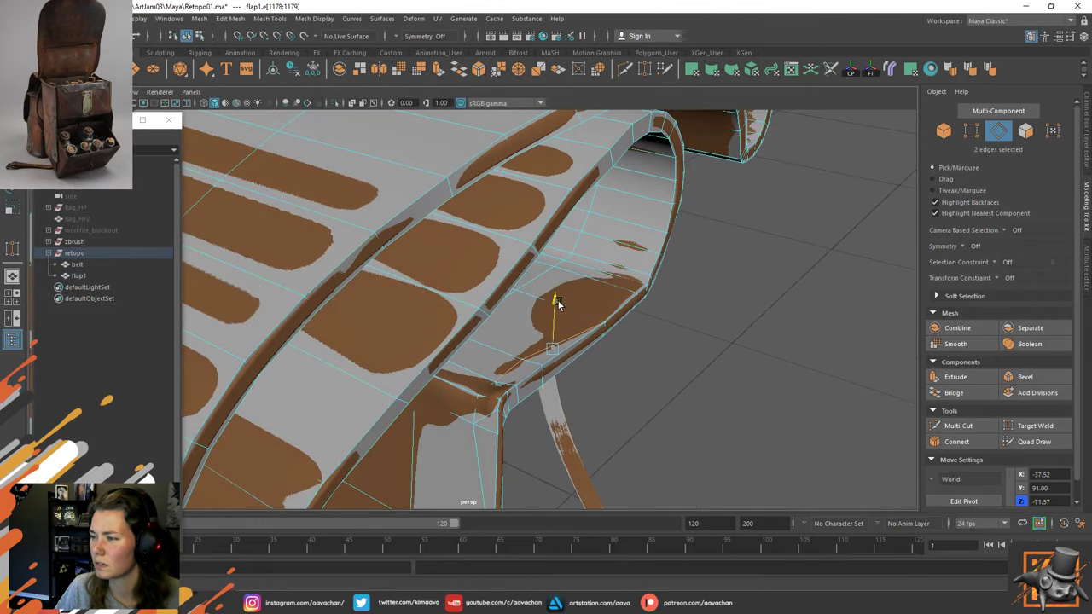
{"action": "left_click_drag", "start_coordinate": [618, 286], "coordinate": [556, 278], "text": "alt"}
{"action": "left_click", "coordinate": [502, 255]}
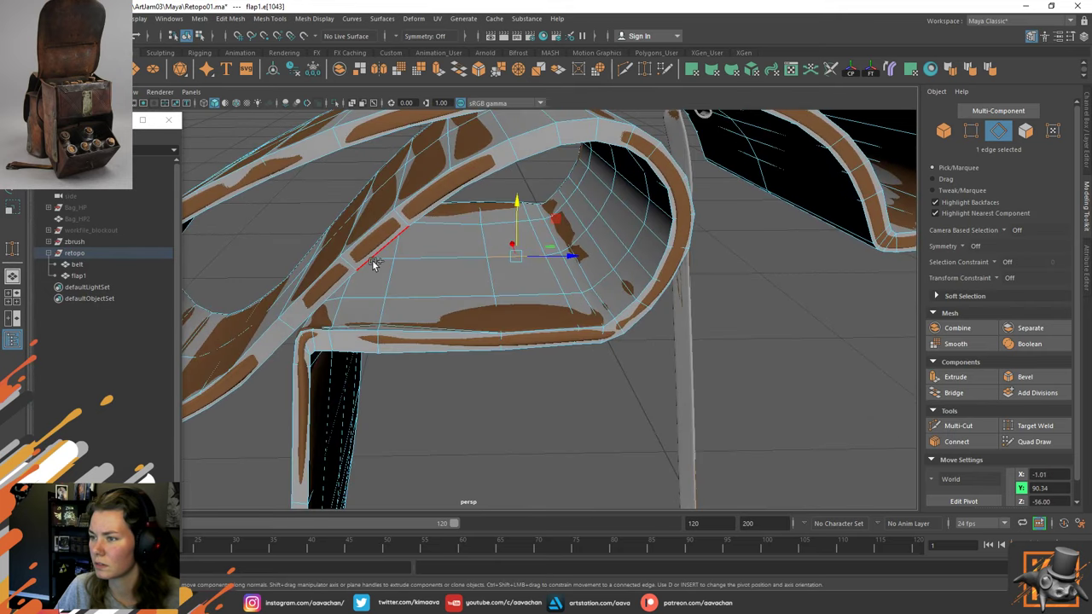
{"action": "left_click_drag", "start_coordinate": [453, 211], "coordinate": [456, 215]}
Adjust the height of the inner-floor edges near the open side of flap1's lowest fold.
{"action": "left_click", "coordinate": [391, 262]}
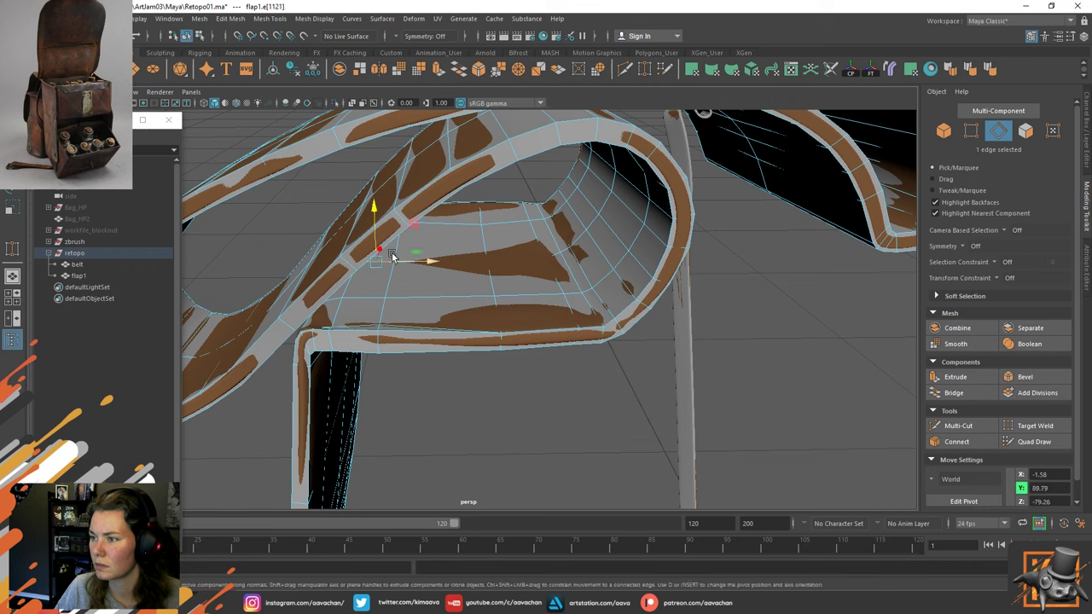
{"action": "left_click_drag", "start_coordinate": [375, 211], "coordinate": [413, 247]}
{"action": "left_click", "coordinate": [427, 298]}
{"action": "left_click", "coordinate": [372, 299], "text": "shift"}
{"action": "left_click_drag", "start_coordinate": [415, 246], "coordinate": [363, 249]}
{"action": "left_click", "coordinate": [370, 300]}
{"action": "left_click_drag", "start_coordinate": [475, 242], "coordinate": [431, 232], "text": "alt"}
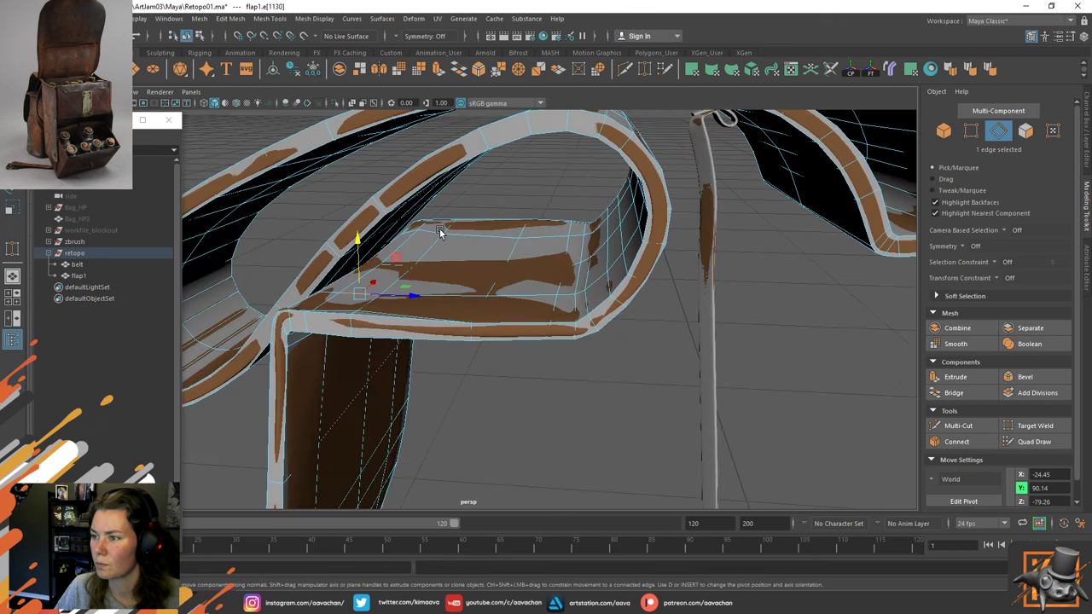
Lower individual vertices along the far side of the lowest fold's inner floor and return to object selection.
{"action": "left_click", "coordinate": [431, 229]}
{"action": "right_click_drag", "start_coordinate": [534, 183], "coordinate": [480, 194]}
{"action": "left_click", "coordinate": [422, 229]}
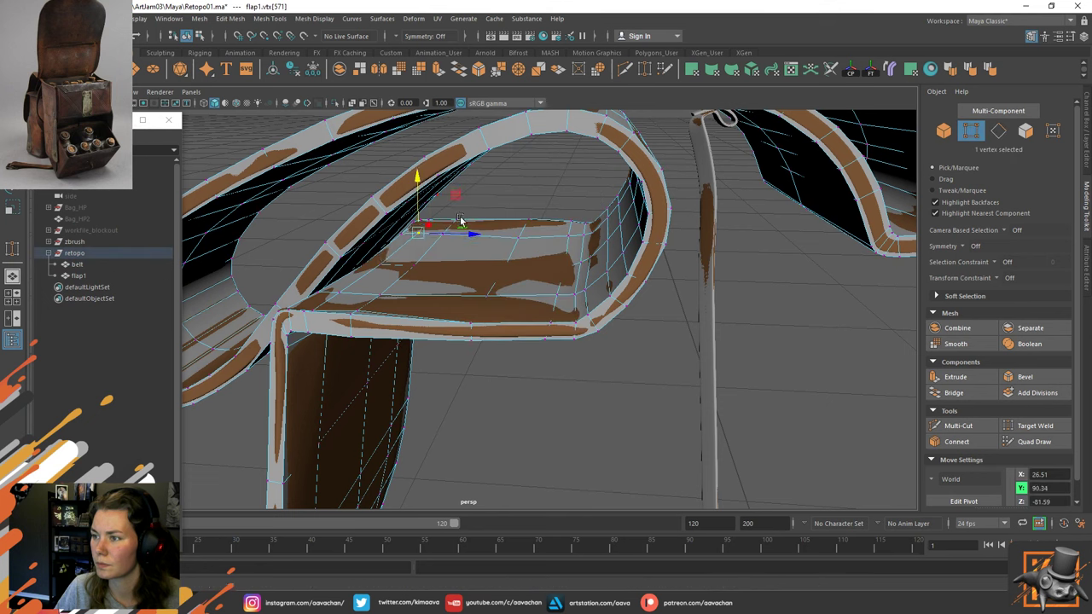
{"action": "left_click", "coordinate": [442, 231]}
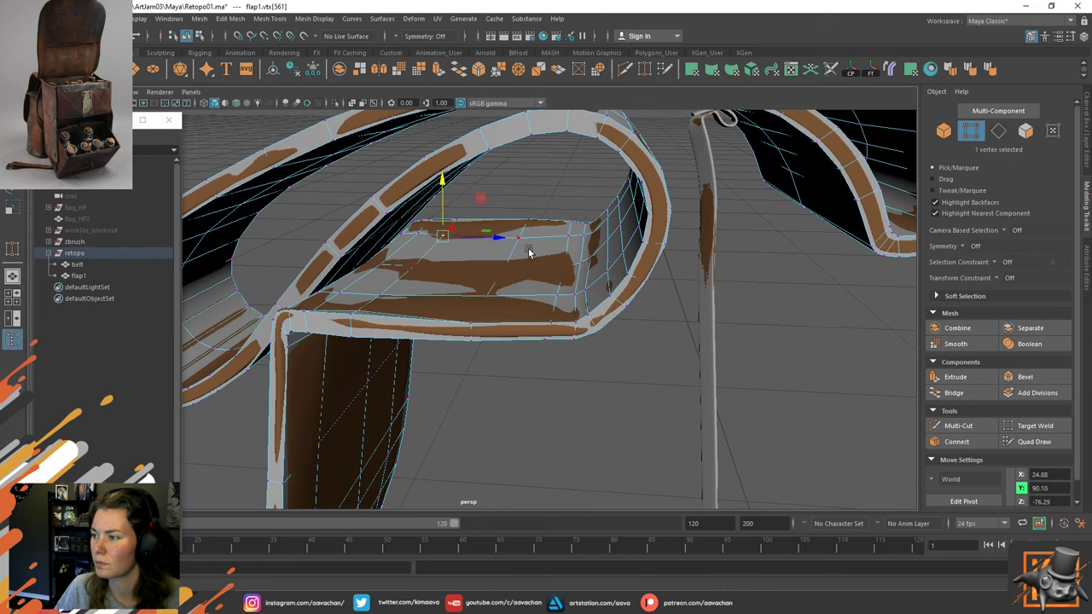
{"action": "left_click", "coordinate": [516, 193]}
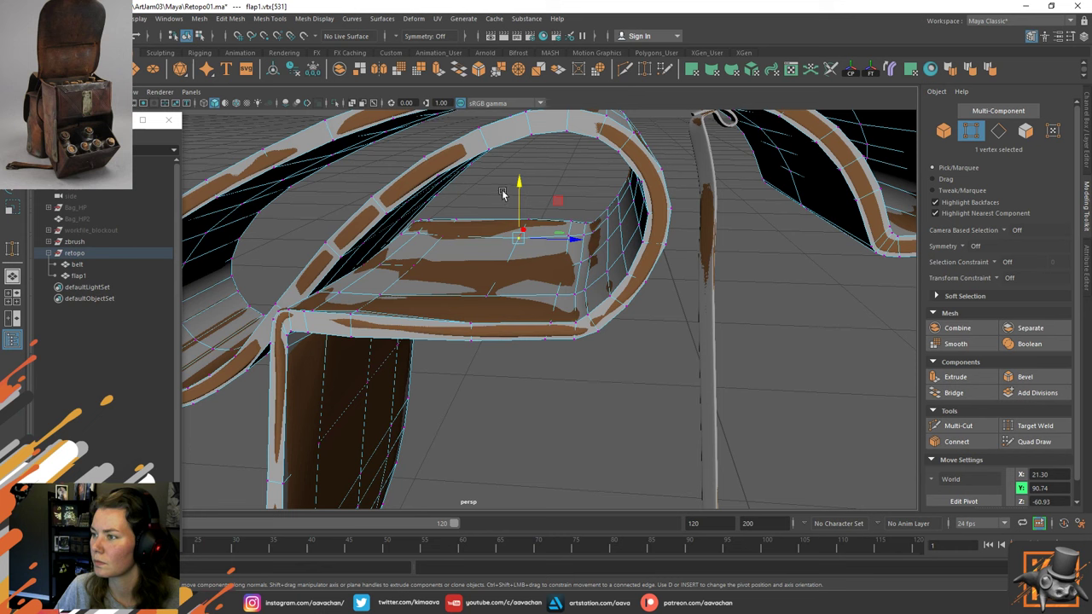
{"action": "left_click", "coordinate": [573, 242]}
{"action": "left_click", "coordinate": [569, 236]}
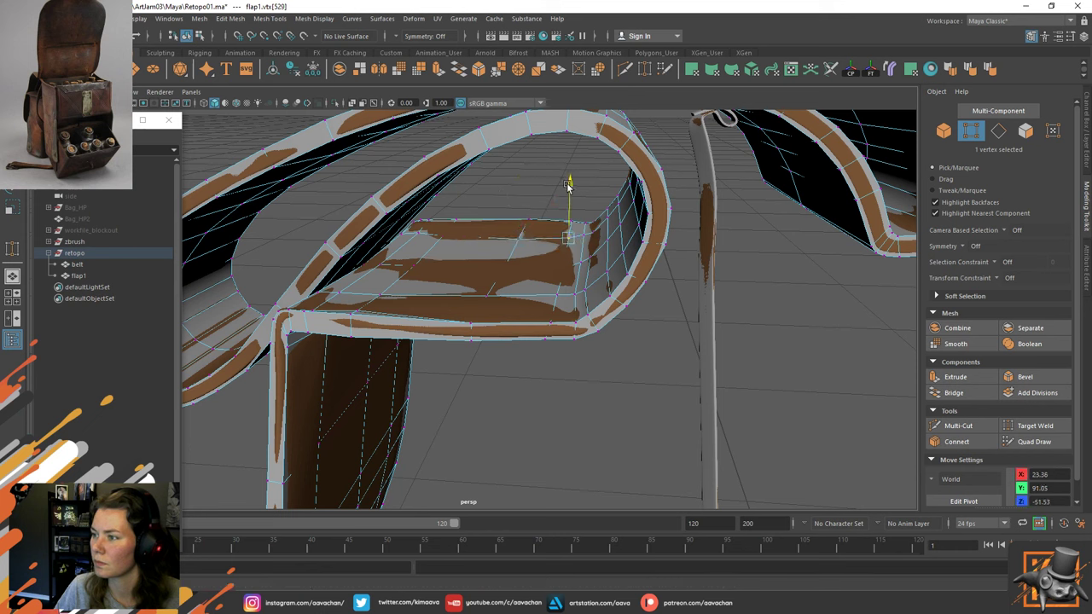
{"action": "key", "text": "F8"}
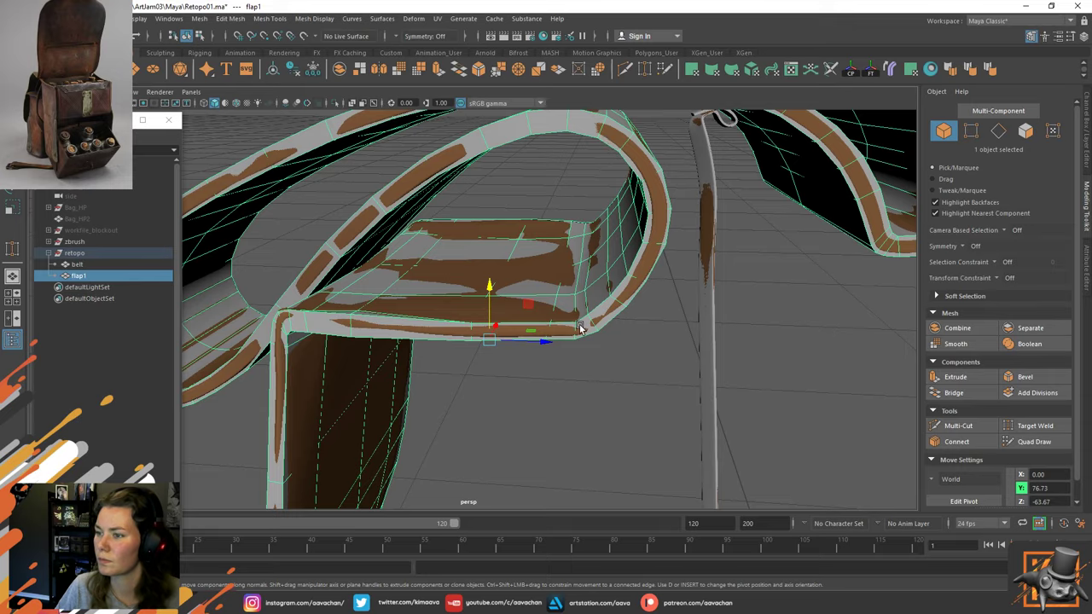
Delete one of the outer lengthwise edge loops on the back of flap1's hanging front panel, down to its tip.
{"action": "left_click_drag", "start_coordinate": [581, 329], "coordinate": [453, 261], "text": "alt"}
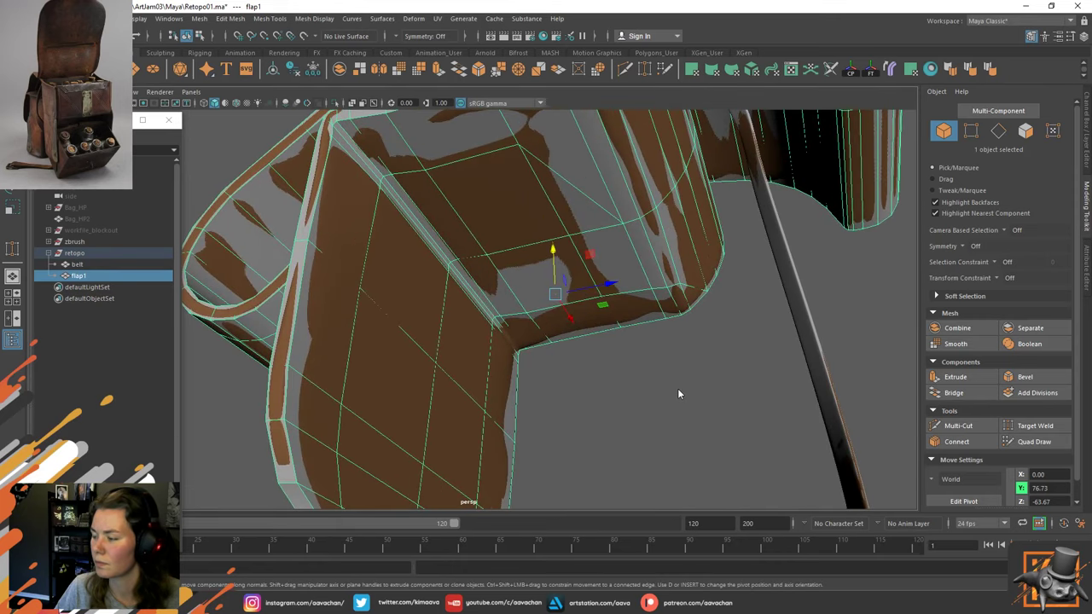
{"action": "right_click_drag", "start_coordinate": [638, 300], "coordinate": [433, 231]}
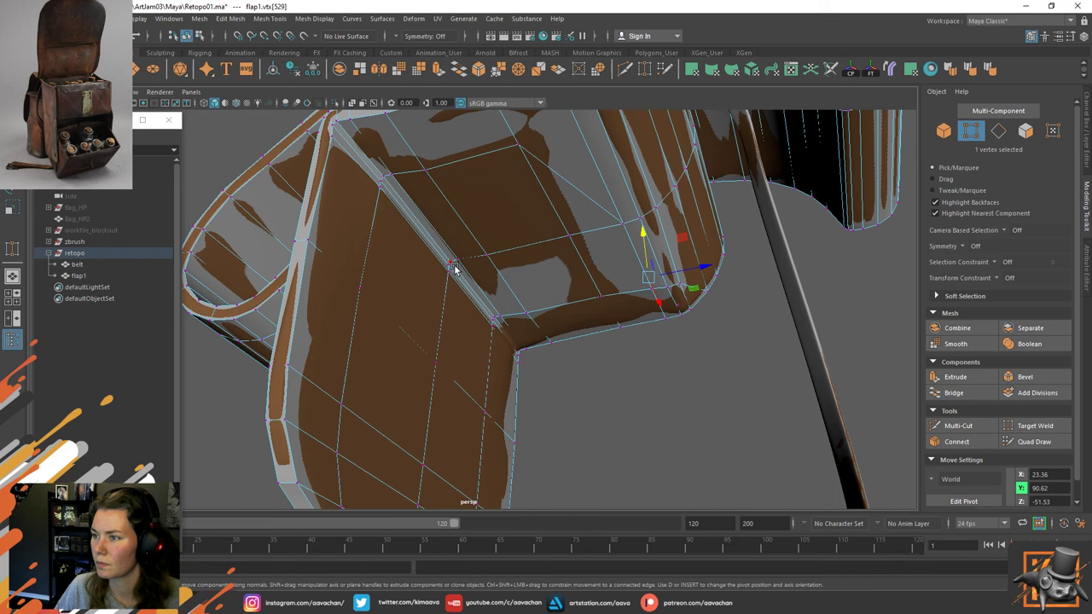
{"action": "left_click_drag", "start_coordinate": [454, 269], "coordinate": [381, 306], "text": "alt"}
{"action": "left_click", "coordinate": [368, 325]}
{"action": "left_click_drag", "start_coordinate": [447, 308], "coordinate": [454, 277], "text": "alt"}
{"action": "right_click_drag", "start_coordinate": [605, 301], "coordinate": [441, 236]}
{"action": "left_click", "coordinate": [441, 236]}
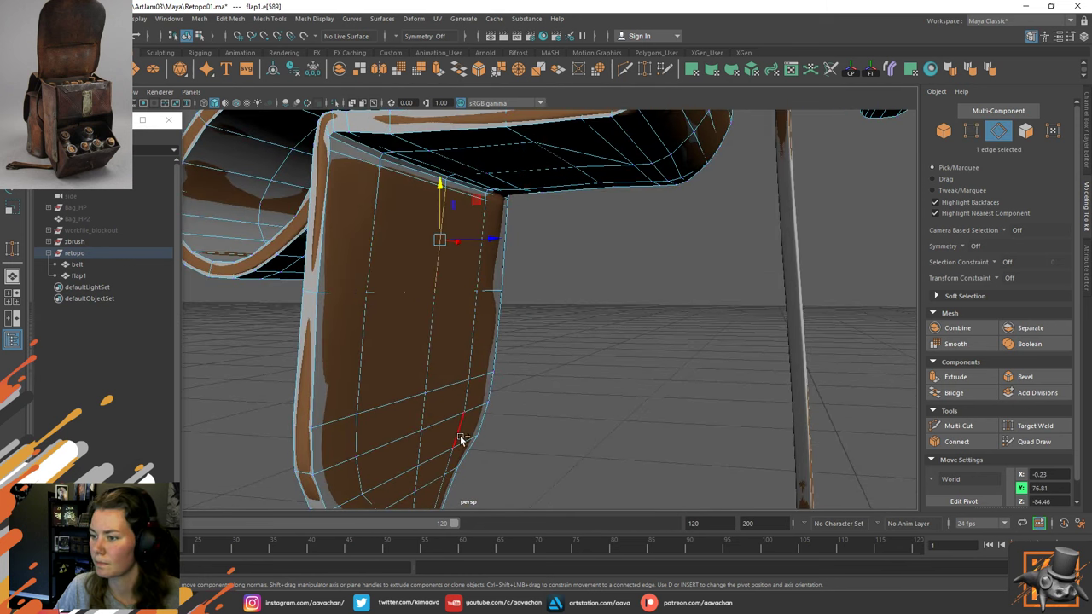
{"action": "left_click", "coordinate": [418, 478]}
{"action": "left_click_drag", "start_coordinate": [455, 358], "coordinate": [415, 276], "text": "alt"}
{"action": "left_click", "coordinate": [470, 325]}
{"action": "left_click", "coordinate": [375, 203]}
{"action": "left_click_drag", "start_coordinate": [376, 202], "coordinate": [432, 278], "text": "alt"}
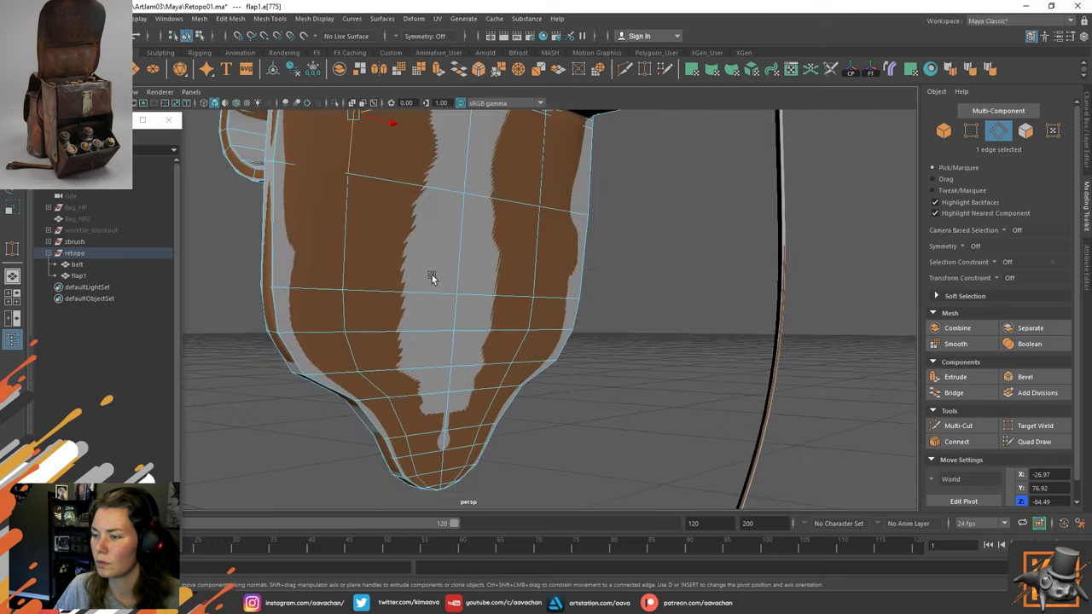
{"action": "double_click", "coordinate": [431, 490]}
{"action": "right_click_drag", "start_coordinate": [427, 390], "coordinate": [367, 408], "text": "shift"}
Delete the matching lengthwise edges on the opposite side of the hanging panel's back and return to object selection.
{"action": "left_click_drag", "start_coordinate": [512, 306], "coordinate": [585, 212], "text": "alt"}
{"action": "left_click", "coordinate": [580, 166]}
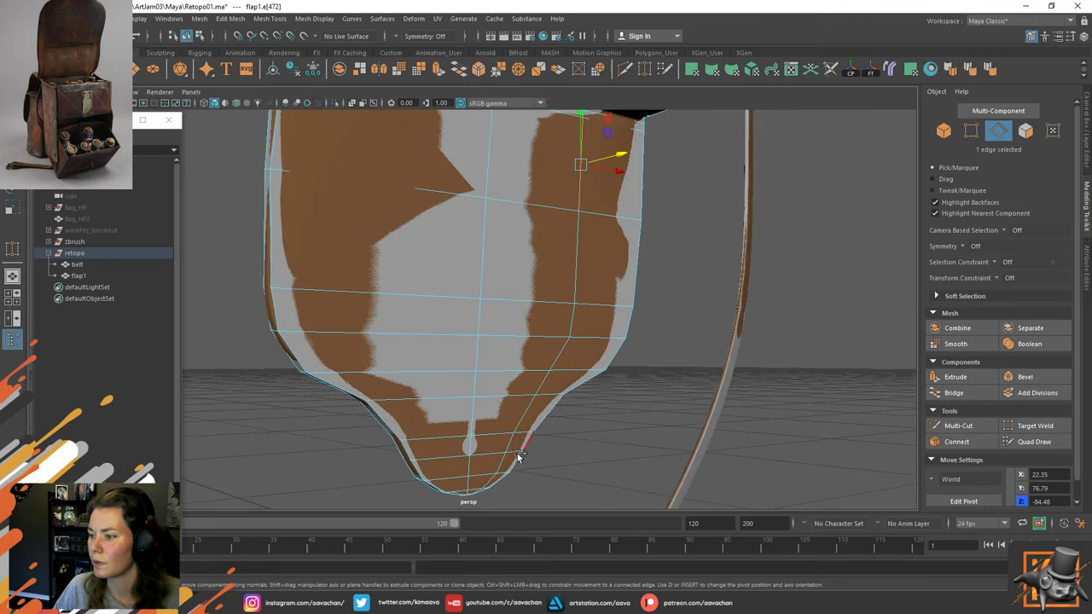
{"action": "key", "text": "F8"}
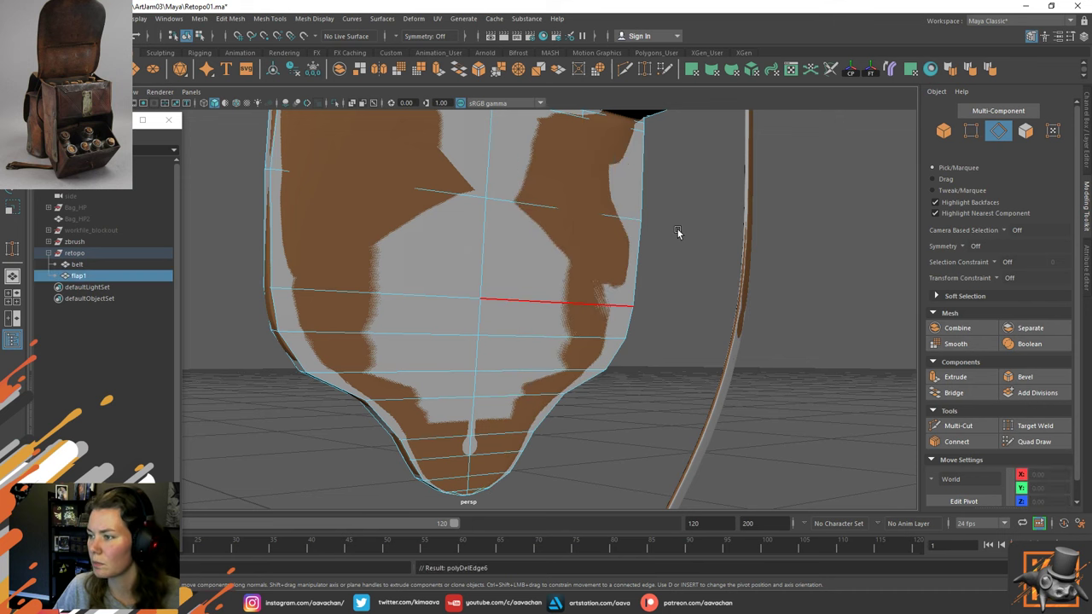
{"action": "key", "text": "ctrl+1"}
{"action": "key", "text": "ctrl+1"}
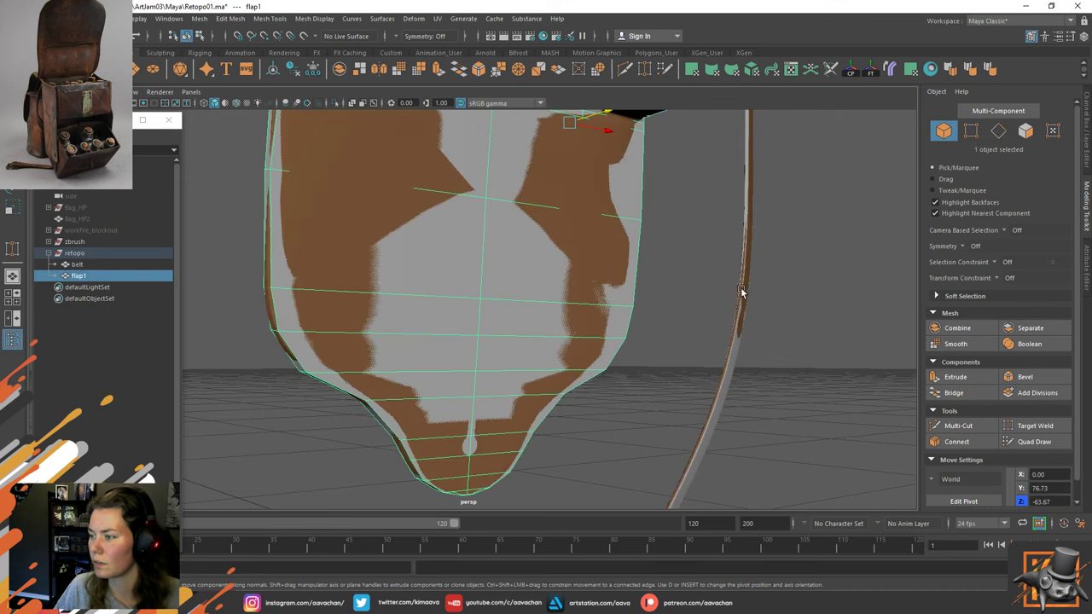
Switch to ZBrush, examine the high-poly bag from several sides, and return to Maya.
{"action": "left_click", "coordinate": [300, 605]}
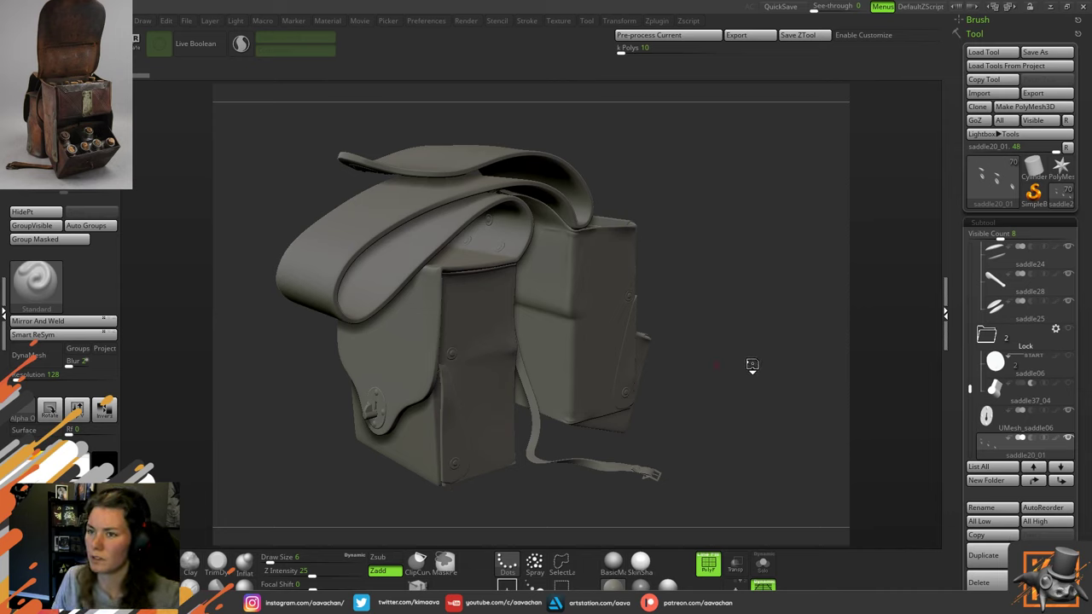
{"action": "left_click_drag", "start_coordinate": [648, 358], "coordinate": [672, 360]}
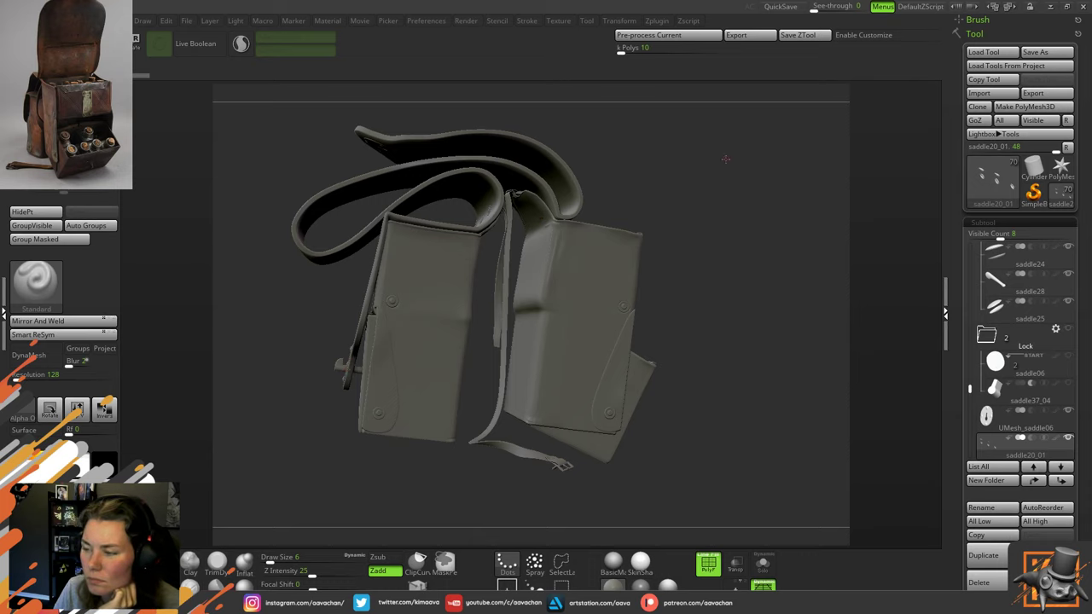
{"action": "mouse_move", "coordinate": [725, 159]}
{"action": "left_mouse_down"}
{"action": "mouse_move", "coordinate": [753, 165]}
{"action": "mouse_move", "coordinate": [730, 162]}
{"action": "left_mouse_up"}
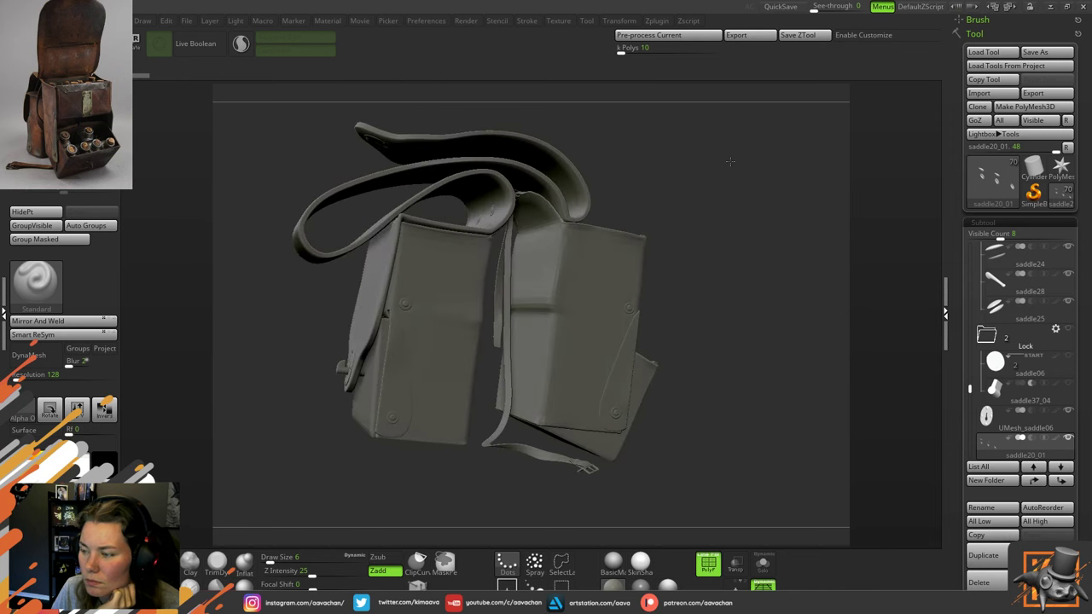
{"action": "left_click", "coordinate": [1051, 7]}
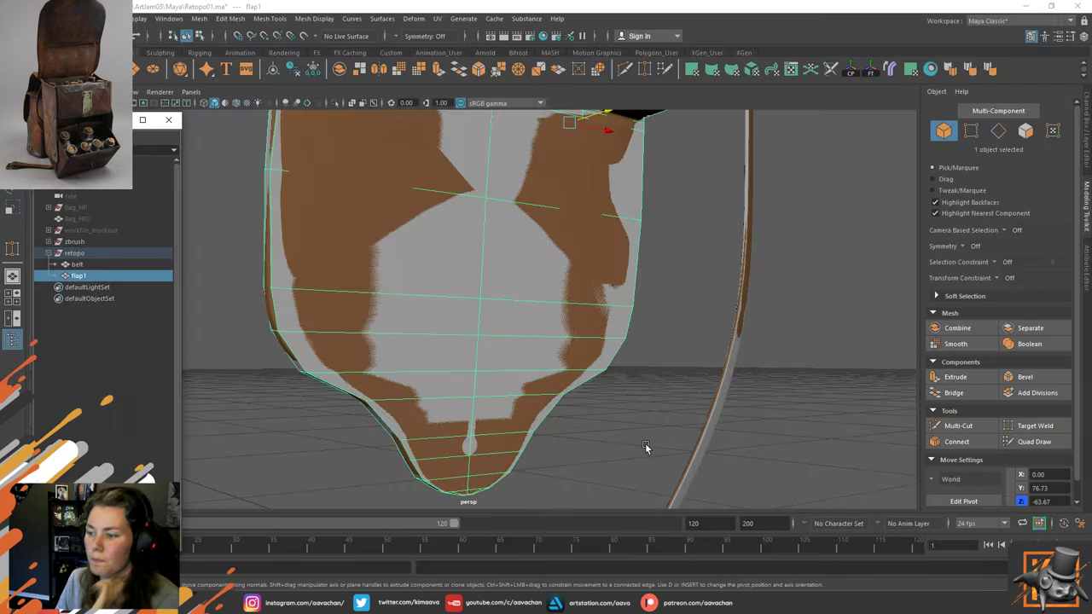
Insert additional crosswise edge loops across the curved lower end of flap1's hanging panel.
{"action": "left_click", "coordinate": [585, 434]}
{"action": "left_click", "coordinate": [525, 390]}
{"action": "left_click_drag", "start_coordinate": [525, 391], "coordinate": [267, 349], "text": "alt"}
{"action": "right_click_drag", "start_coordinate": [307, 335], "coordinate": [241, 328], "text": "shift"}
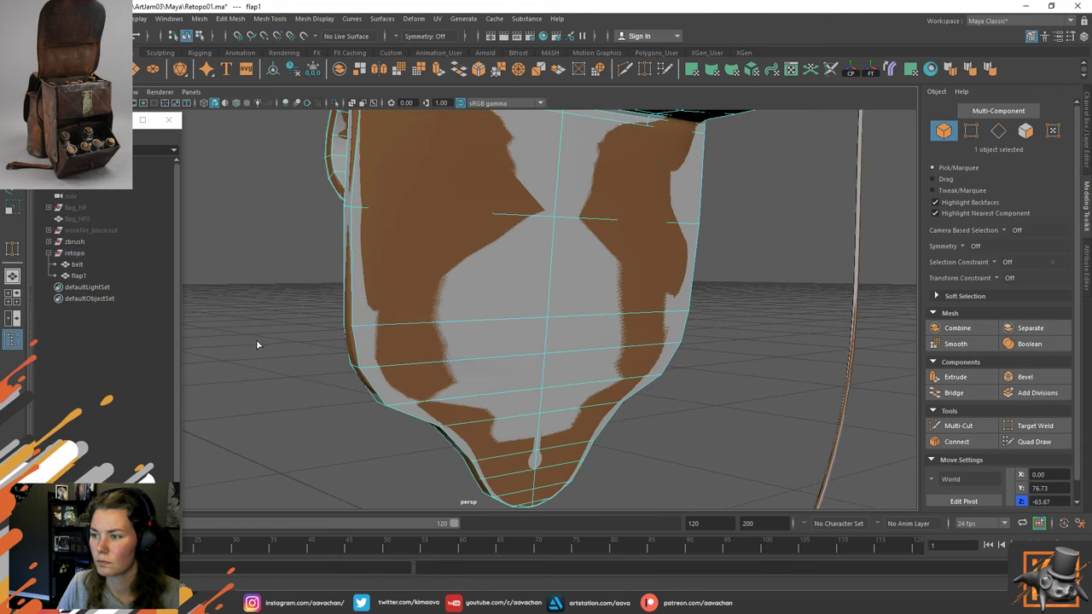
{"action": "left_click", "coordinate": [357, 348]}
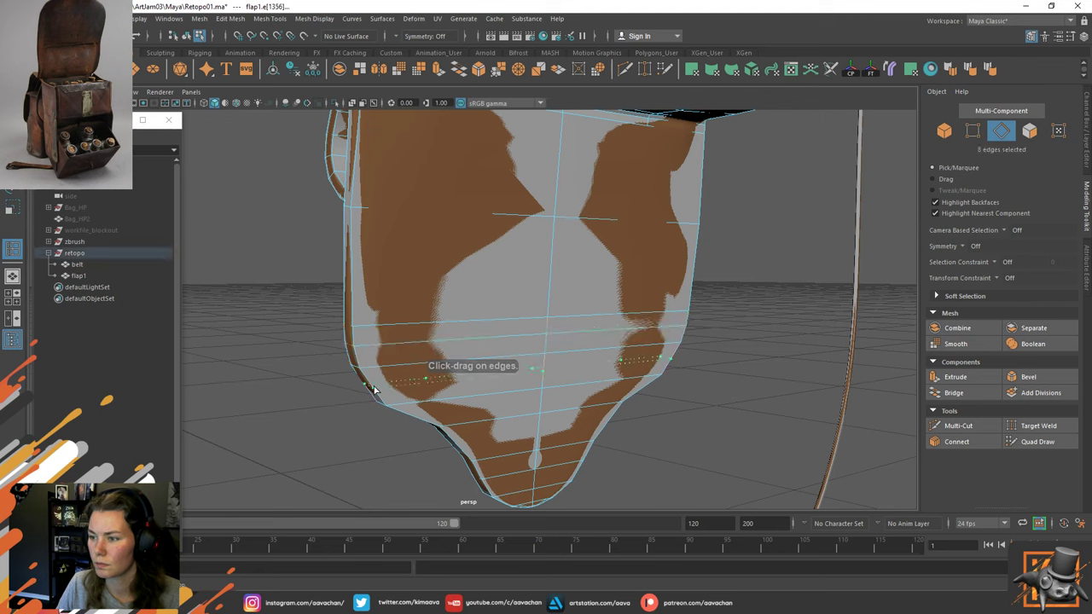
{"action": "left_click_drag", "start_coordinate": [375, 390], "coordinate": [373, 389]}
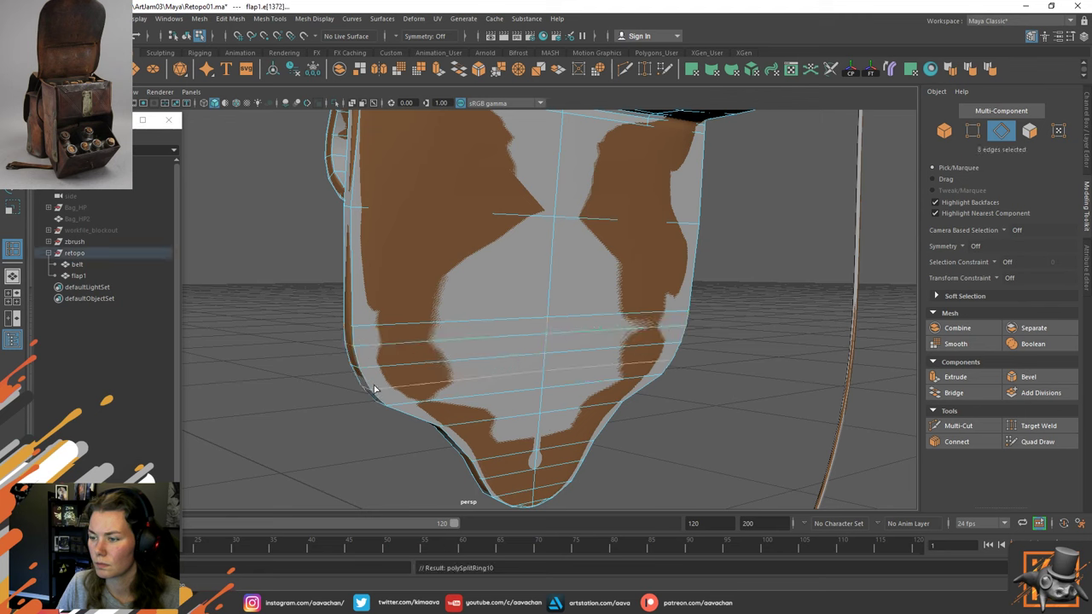
{"action": "left_click", "coordinate": [420, 423]}
{"action": "left_click_drag", "start_coordinate": [461, 452], "coordinate": [459, 449]}
{"action": "left_click_drag", "start_coordinate": [542, 460], "coordinate": [415, 367], "text": "alt"}
{"action": "key", "text": "w"}
Scale the new crosswise loops above the lock plate in width to follow the high-poly outline.
{"action": "left_click_drag", "start_coordinate": [436, 320], "coordinate": [632, 315], "text": "alt"}
{"action": "double_click", "coordinate": [527, 343]}
{"action": "key", "text": "r"}
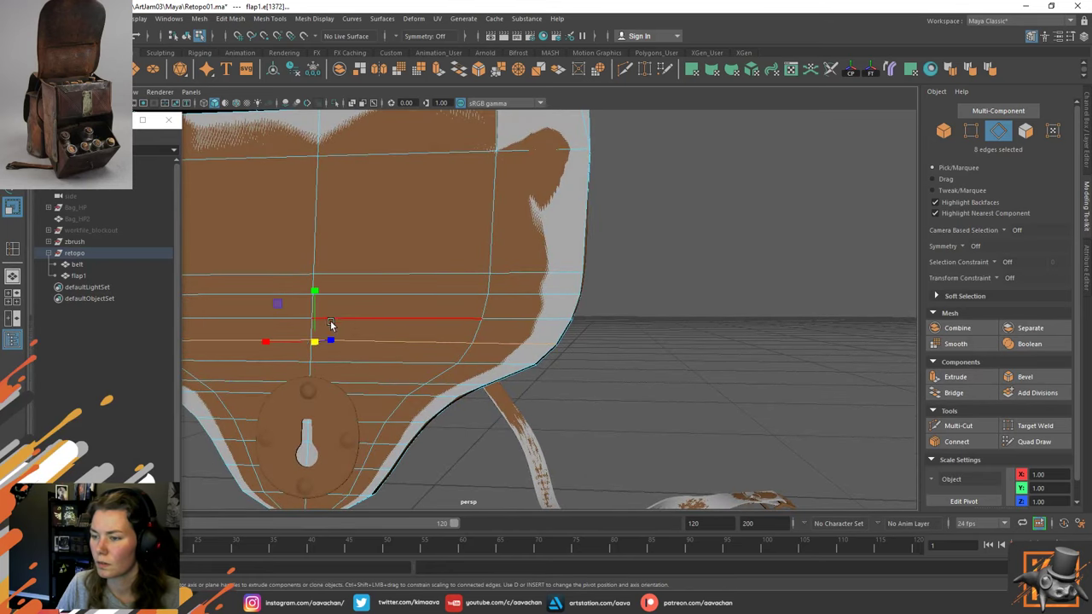
{"action": "left_click_drag", "start_coordinate": [264, 342], "coordinate": [263, 382]}
{"action": "double_click", "coordinate": [484, 367]}
{"action": "double_click", "coordinate": [445, 382]}
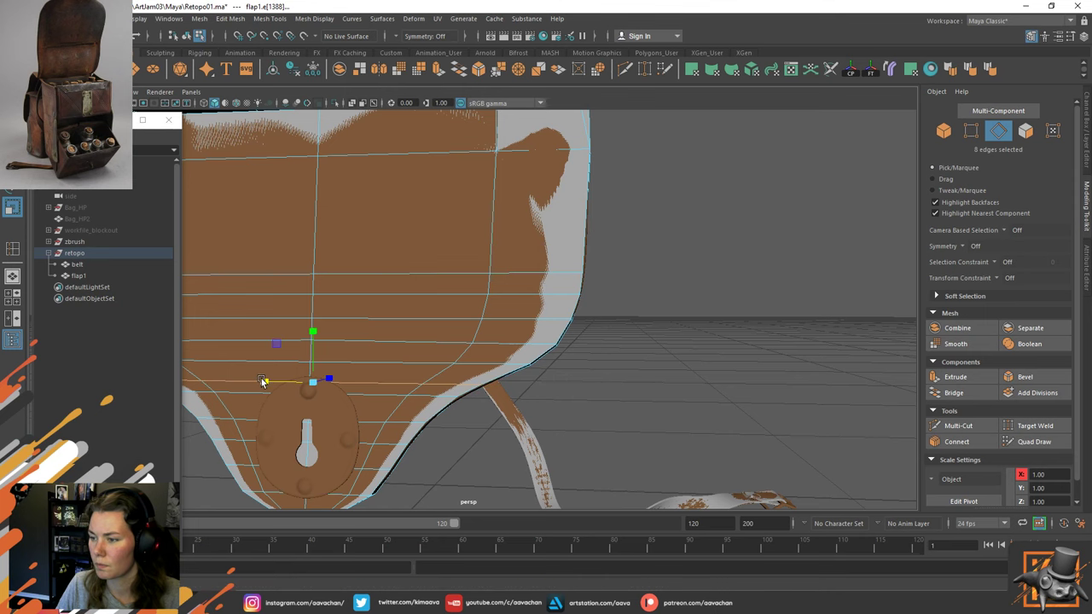
Fine-tune the width of the crosswise loops beside the upper part of the lock plate.
{"action": "middle_click_drag", "start_coordinate": [439, 437], "coordinate": [457, 400], "text": "alt"}
{"action": "left_click_drag", "start_coordinate": [458, 401], "coordinate": [469, 300], "text": "alt"}
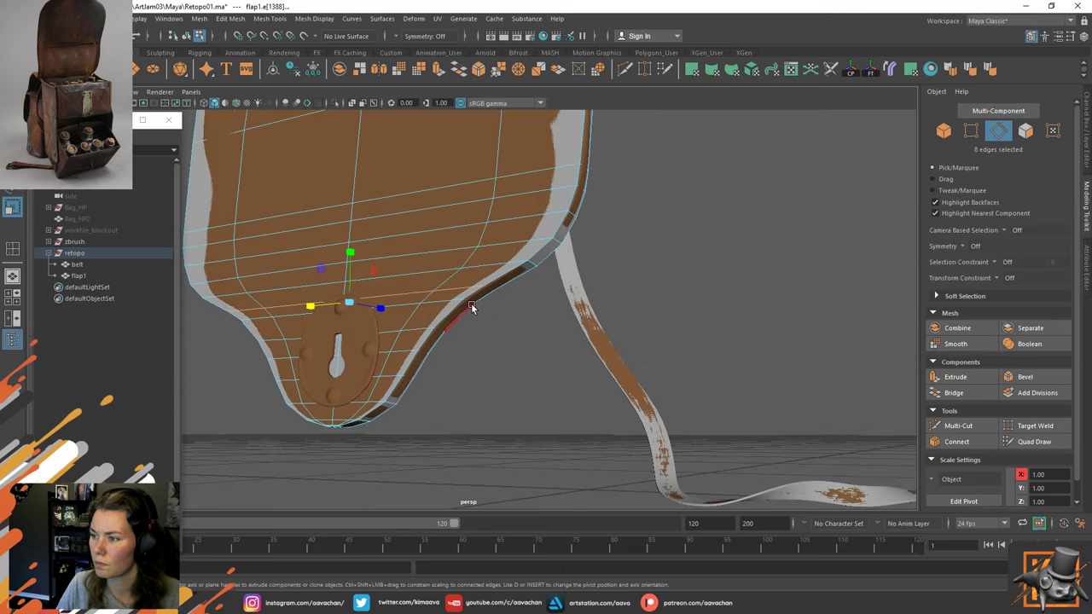
{"action": "left_click", "coordinate": [468, 304]}
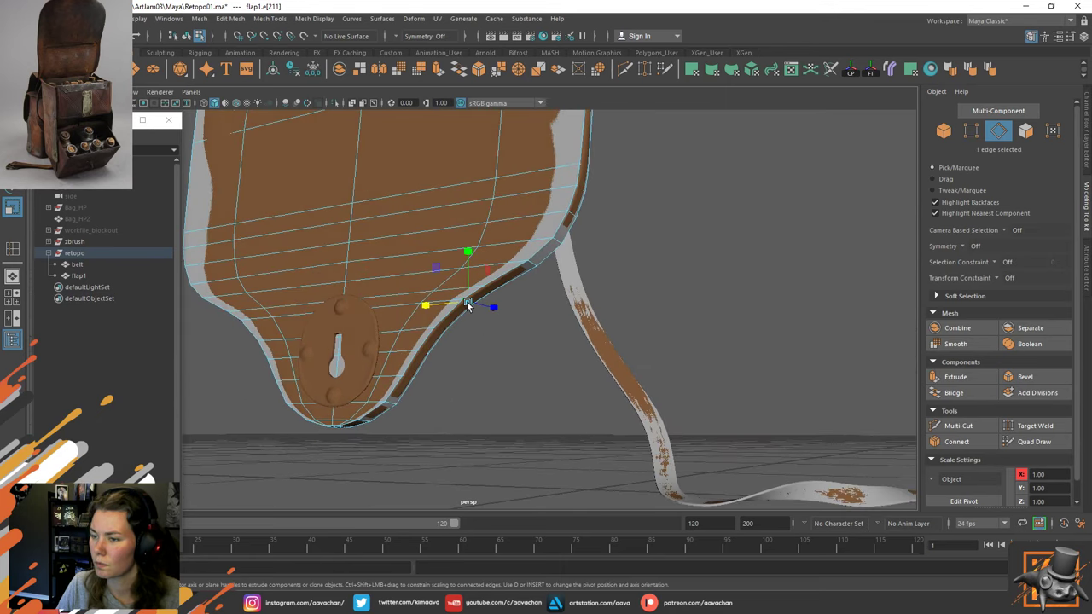
{"action": "double_click", "coordinate": [398, 309]}
{"action": "left_click_drag", "start_coordinate": [313, 316], "coordinate": [311, 318]}
{"action": "double_click", "coordinate": [458, 288]}
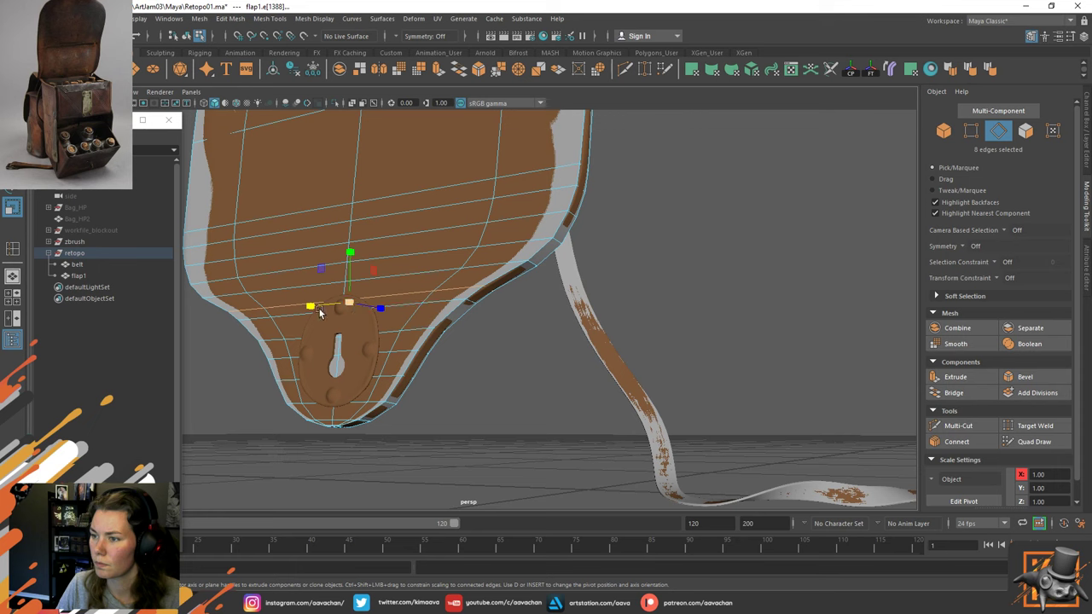
Slide the crosswise loop at the lock plate's upper edge slightly along the mesh and rescale its width.
{"action": "right_click_drag", "start_coordinate": [437, 294], "coordinate": [426, 380], "text": "shift"}
{"action": "mouse_move", "coordinate": [491, 331]}
{"action": "middle_mouse_down"}
{"action": "mouse_move", "coordinate": [512, 321]}
{"action": "mouse_move", "coordinate": [461, 330]}
{"action": "mouse_move", "coordinate": [479, 331]}
{"action": "middle_mouse_up"}
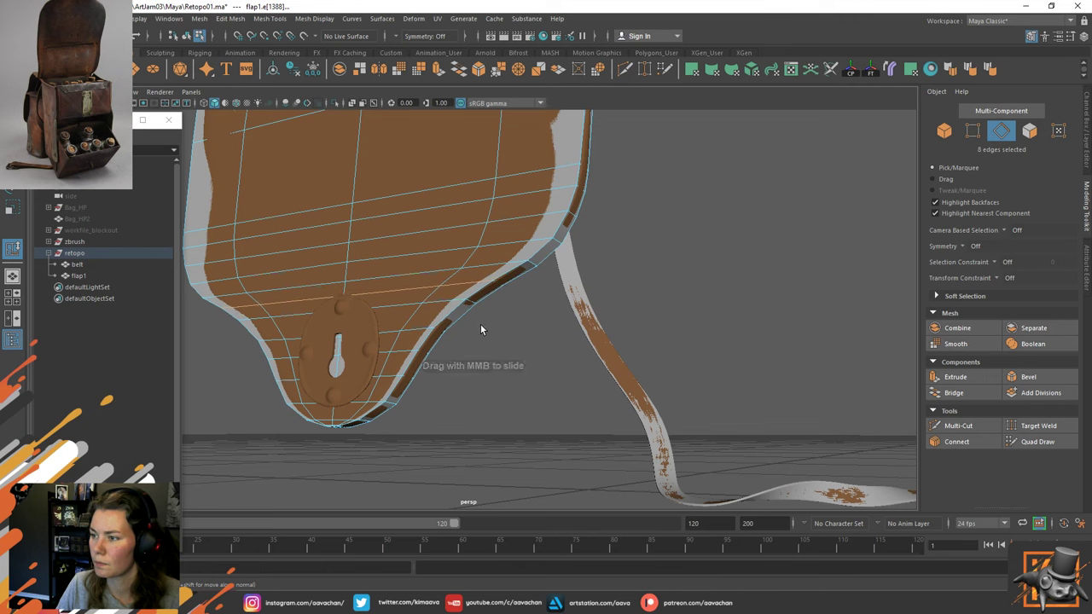
{"action": "key", "text": "w"}
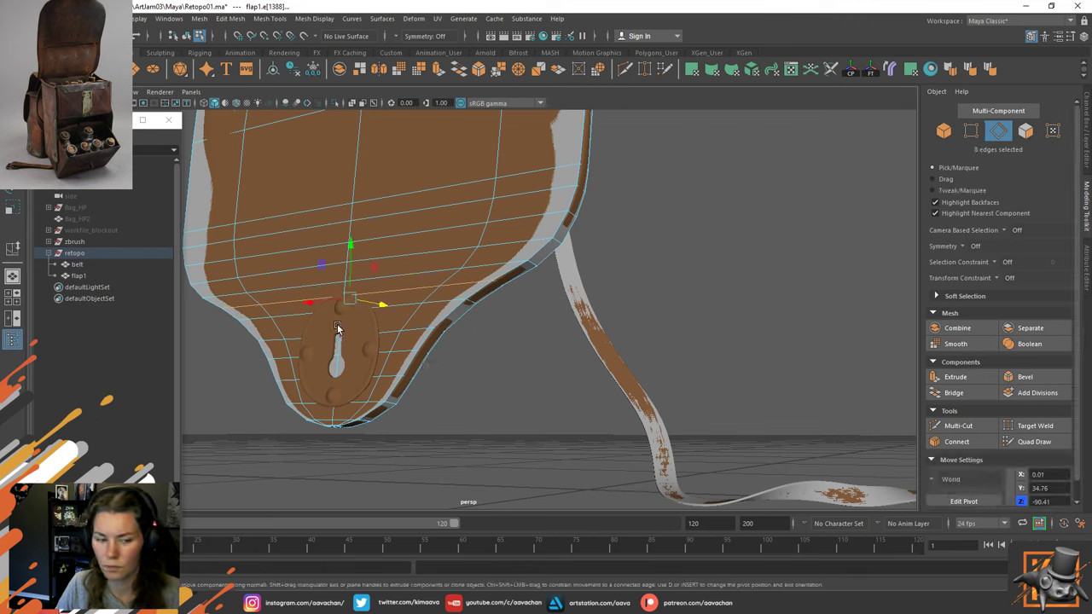
{"action": "key", "text": "r"}
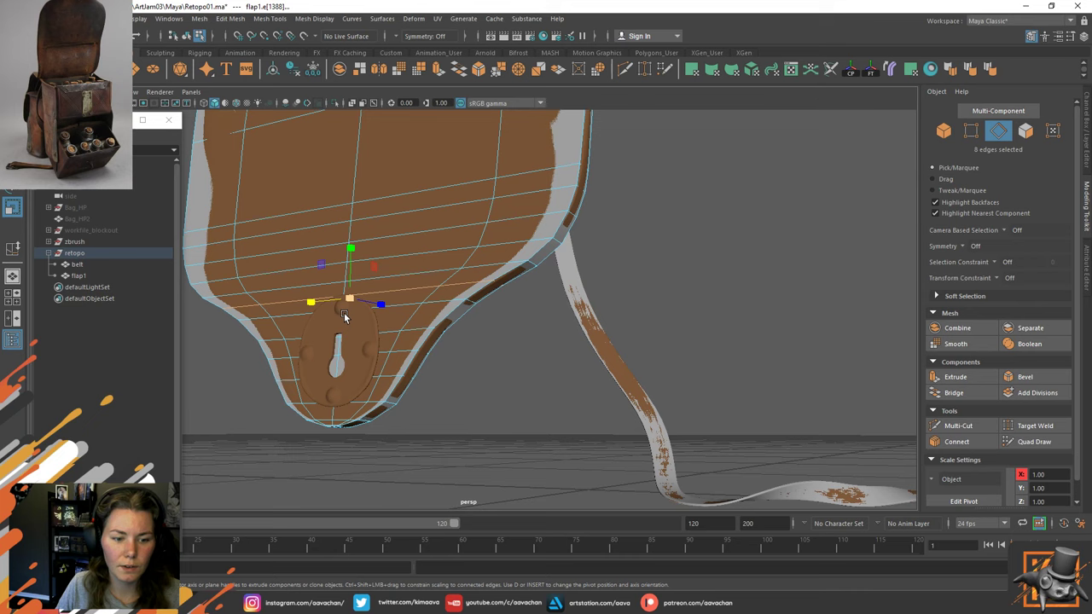
{"action": "left_click_drag", "start_coordinate": [311, 303], "coordinate": [312, 305]}
Narrow the crosswise loop near the flap's tip, below the keyhole, to match the high-poly outline.
{"action": "left_click_drag", "start_coordinate": [429, 374], "coordinate": [396, 359], "text": "alt"}
{"action": "right_click_drag", "start_coordinate": [396, 358], "coordinate": [458, 399], "text": "alt"}
{"action": "double_click", "coordinate": [442, 353]}
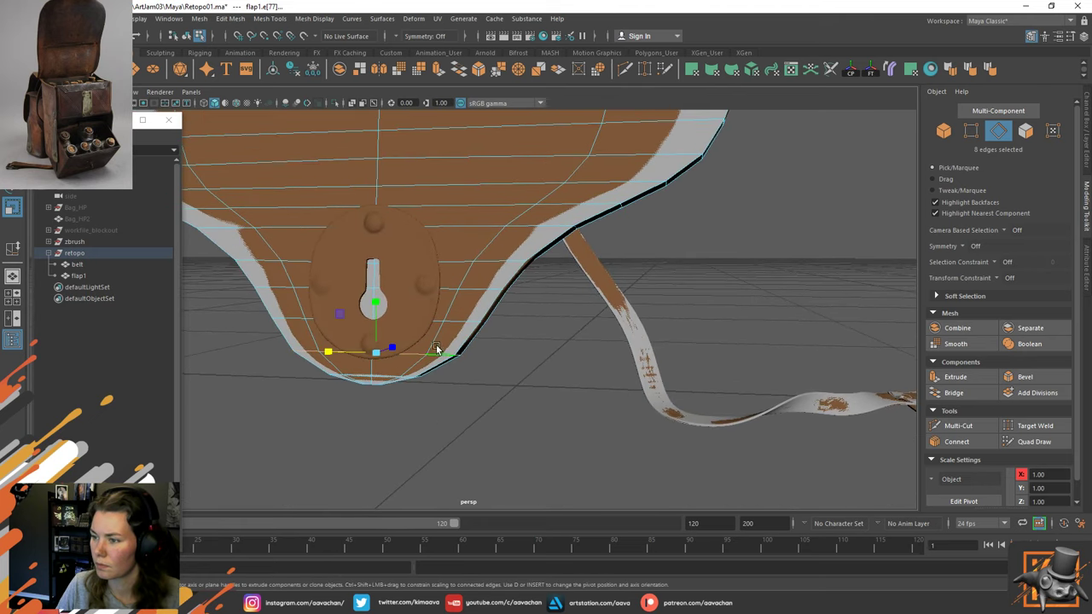
{"action": "left_click_drag", "start_coordinate": [328, 352], "coordinate": [331, 353]}
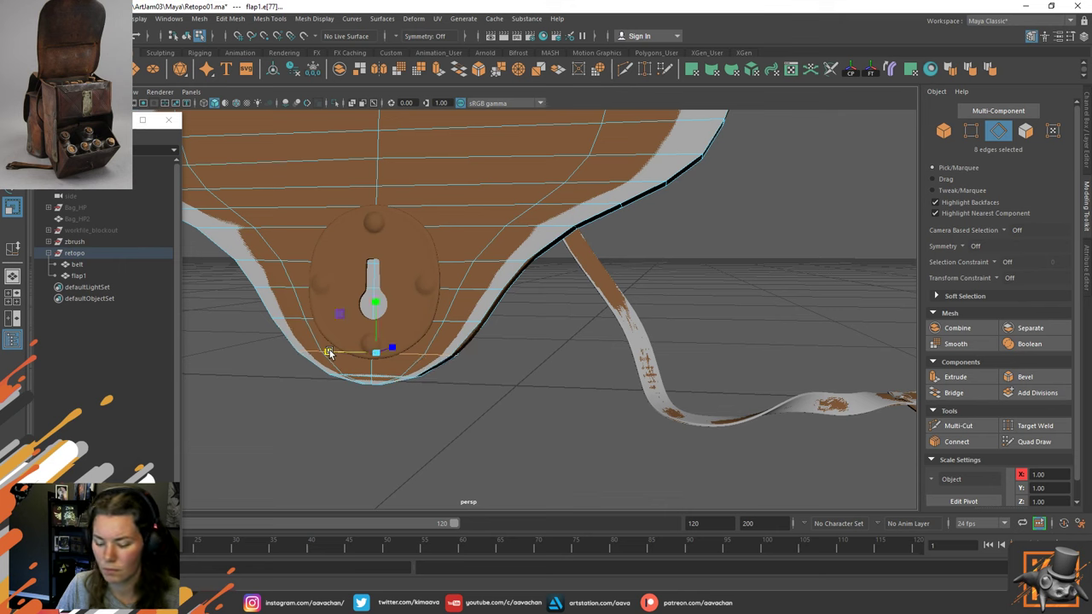
{"action": "right_click", "coordinate": [529, 329], "text": "shift"}
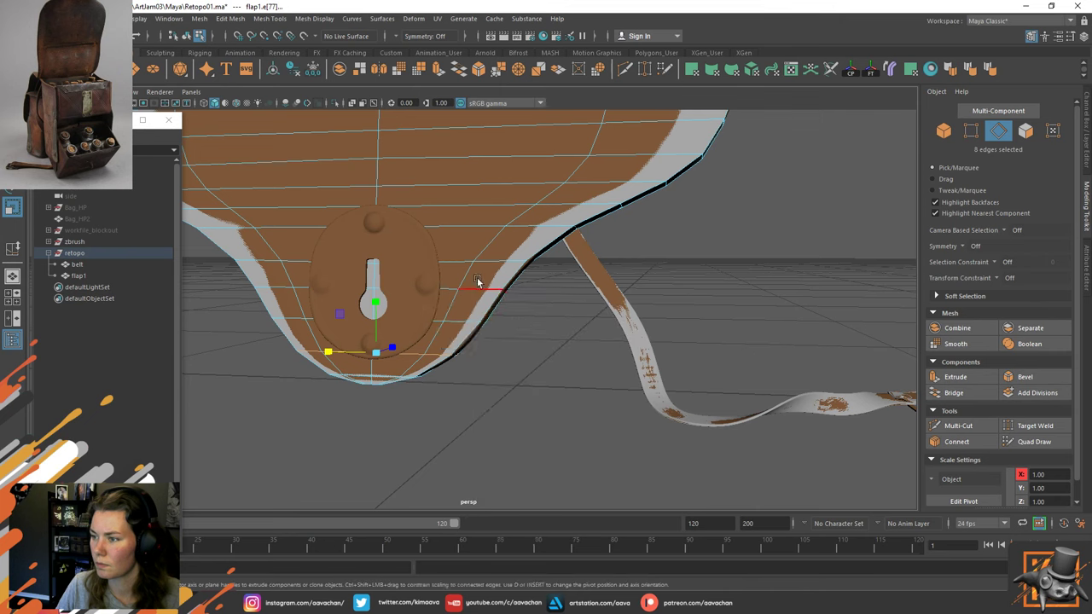
Insert a crosswise edge loop between the keyhole's bottom and the lower rivet, sliding it and the loop above slightly upward for even spacing.
{"action": "right_click_drag", "start_coordinate": [478, 280], "coordinate": [570, 221]}
{"action": "right_click_drag", "start_coordinate": [538, 289], "coordinate": [484, 332]}
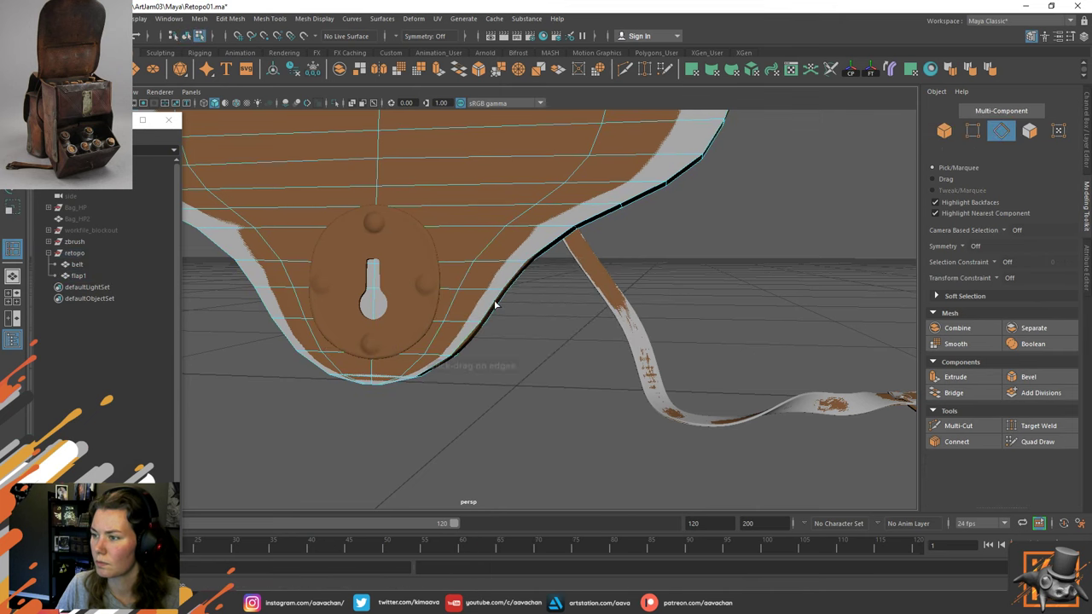
{"action": "left_click", "coordinate": [469, 339]}
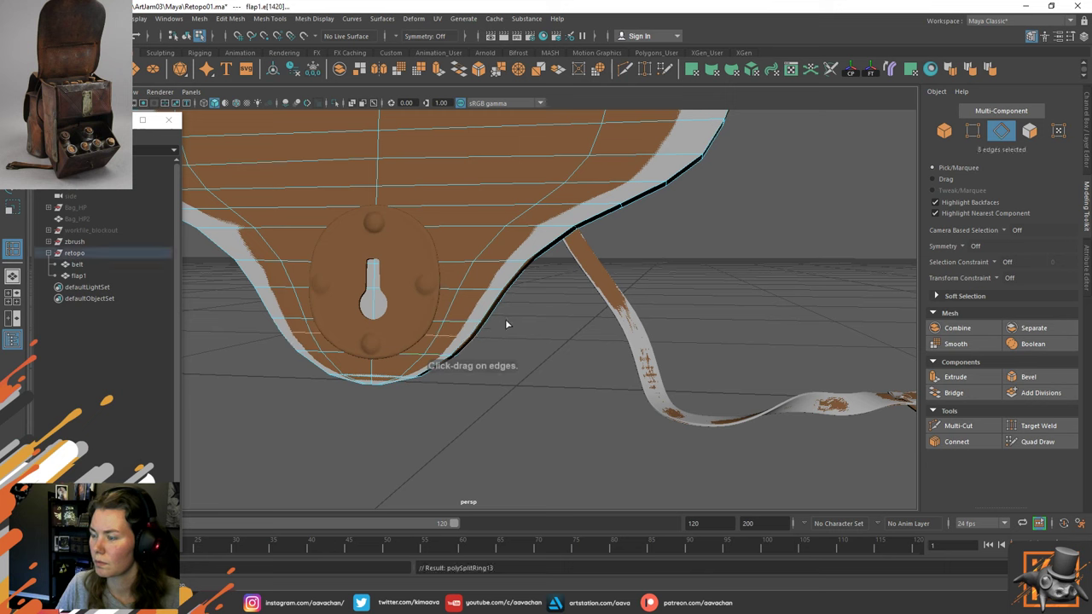
{"action": "key", "text": "w"}
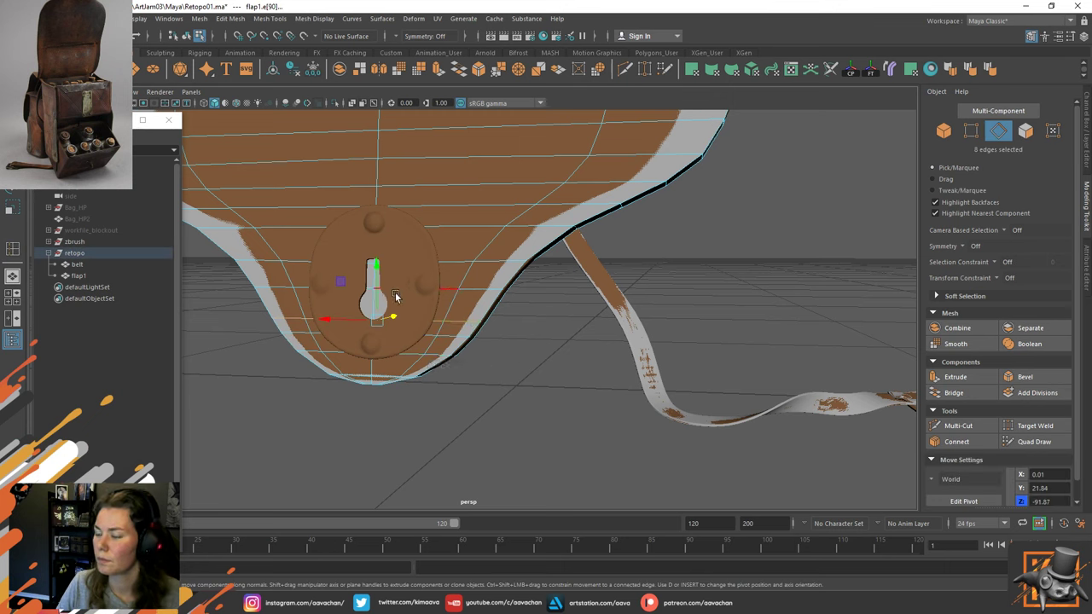
{"action": "right_click_drag", "start_coordinate": [512, 341], "coordinate": [502, 429], "text": "shift"}
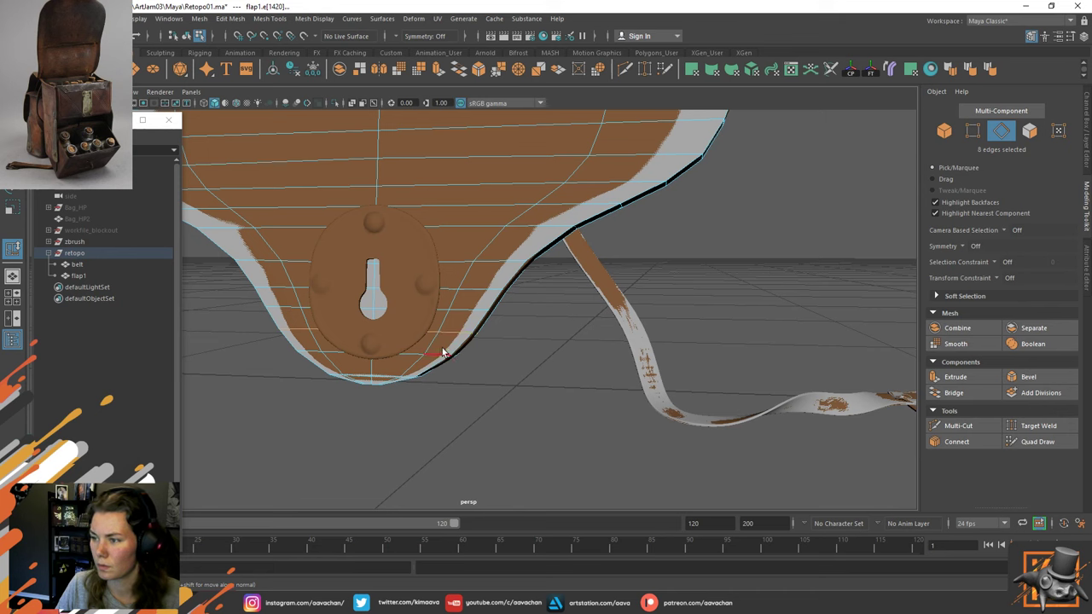
{"action": "key", "text": "w"}
Insert another crosswise edge loop across the flap at the level of the lock plate's lower rivet.
{"action": "right_click", "coordinate": [461, 376], "text": "shift"}
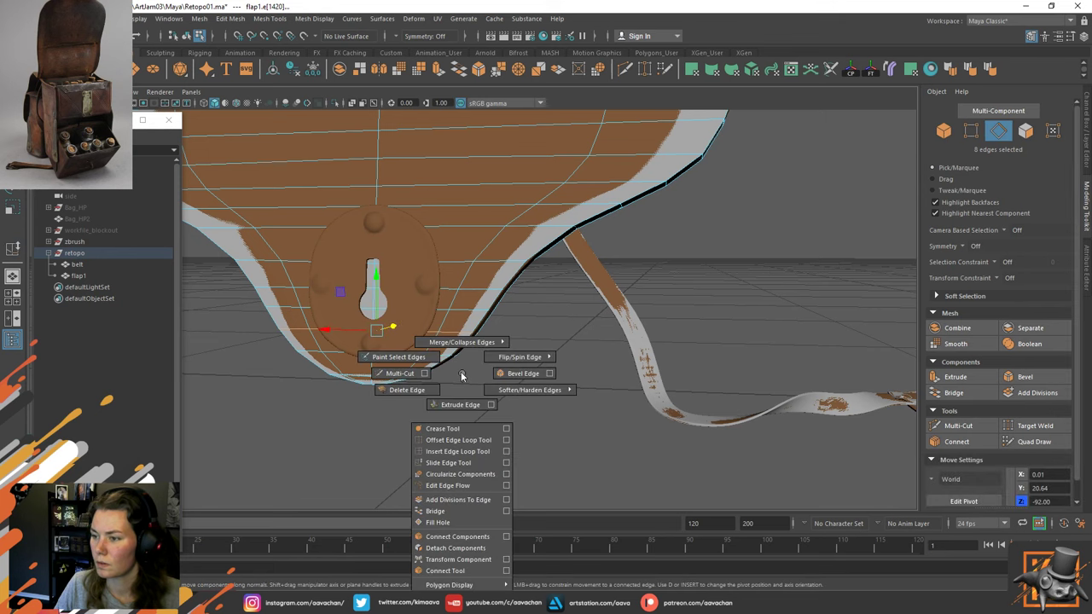
{"action": "right_click_drag", "start_coordinate": [460, 309], "coordinate": [550, 259]}
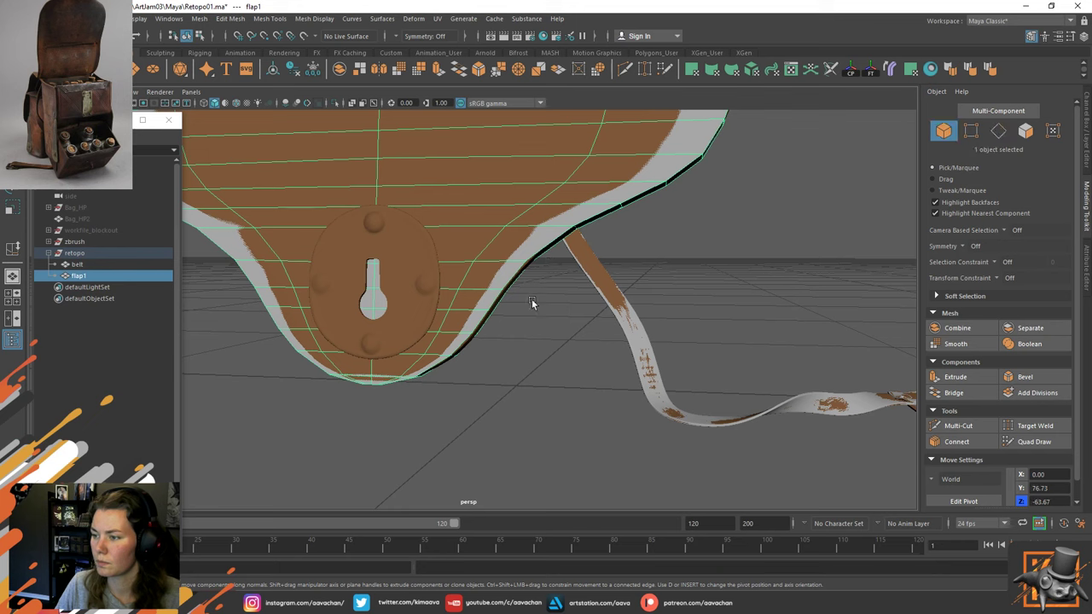
{"action": "right_click_drag", "start_coordinate": [522, 356], "coordinate": [461, 346], "text": "shift"}
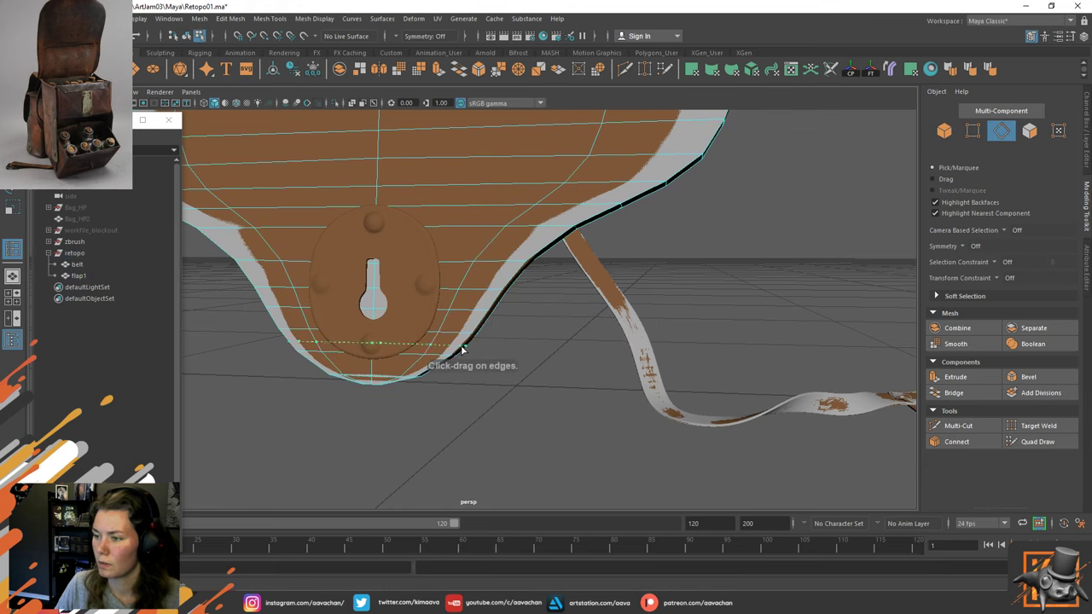
{"action": "left_click", "coordinate": [466, 344], "text": "ctrl"}
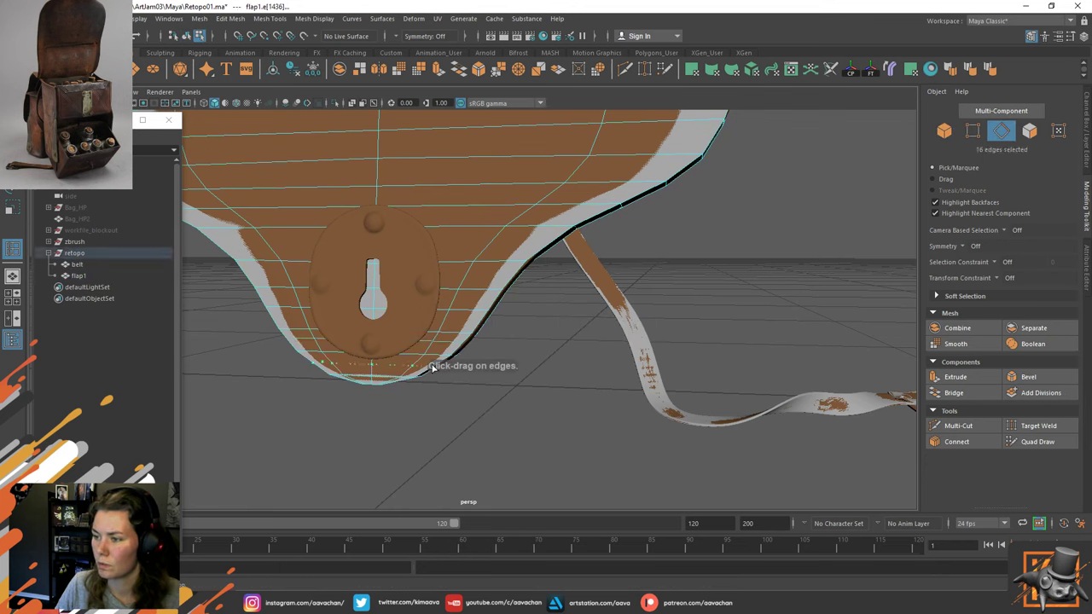
Insert an edge loop across the flap's lower tip, and spread the two central rim edges apart along X and raise them onto the sculpt.
{"action": "left_click", "coordinate": [432, 372], "text": "ctrl"}
{"action": "key", "text": "w"}
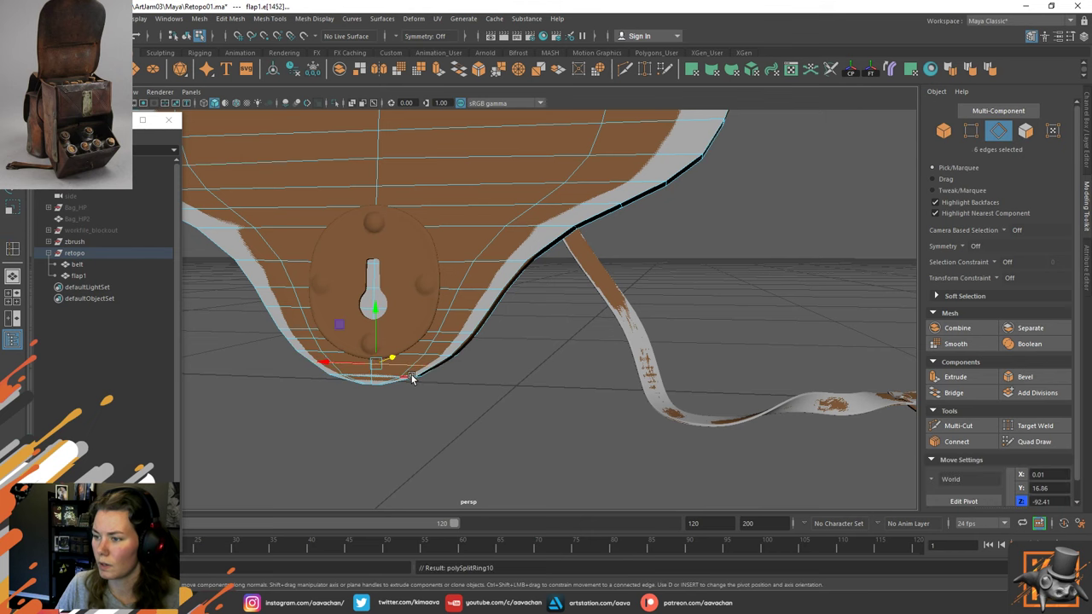
{"action": "left_click", "coordinate": [408, 377], "text": "shift"}
{"action": "left_click_drag", "start_coordinate": [370, 369], "coordinate": [334, 352], "text": "alt"}
{"action": "left_click", "coordinate": [336, 354]}
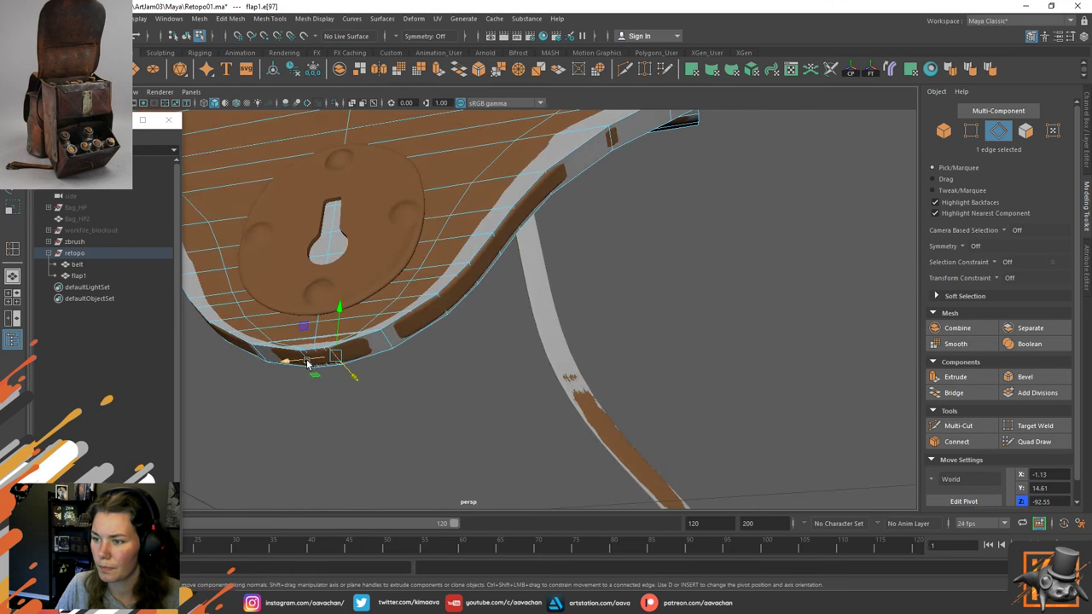
{"action": "left_click", "coordinate": [308, 366], "text": "shift"}
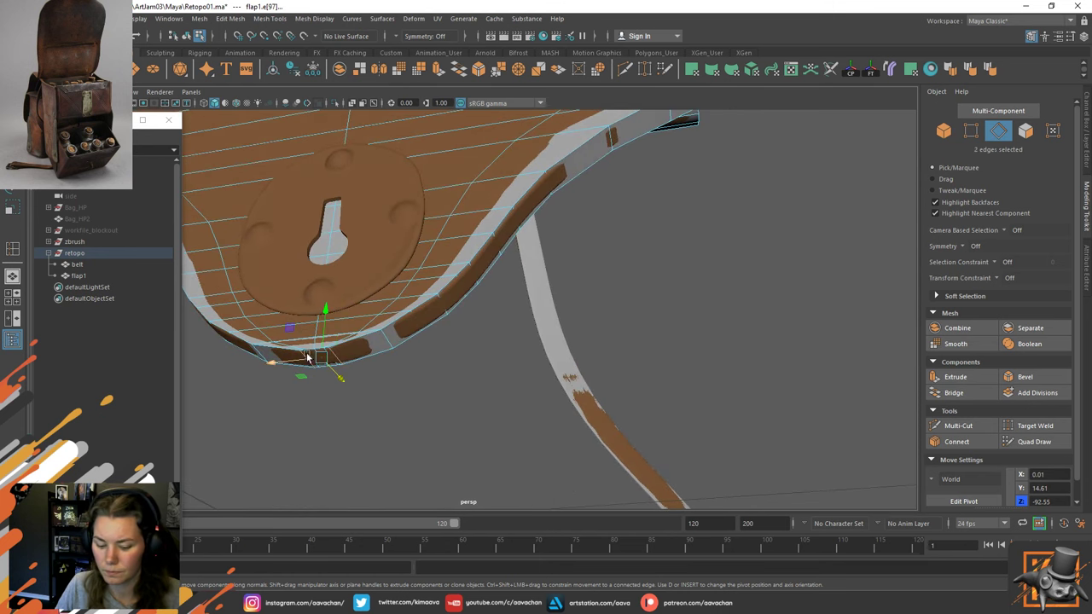
{"action": "key", "text": "r"}
{"action": "left_click_drag", "start_coordinate": [273, 361], "coordinate": [252, 365]}
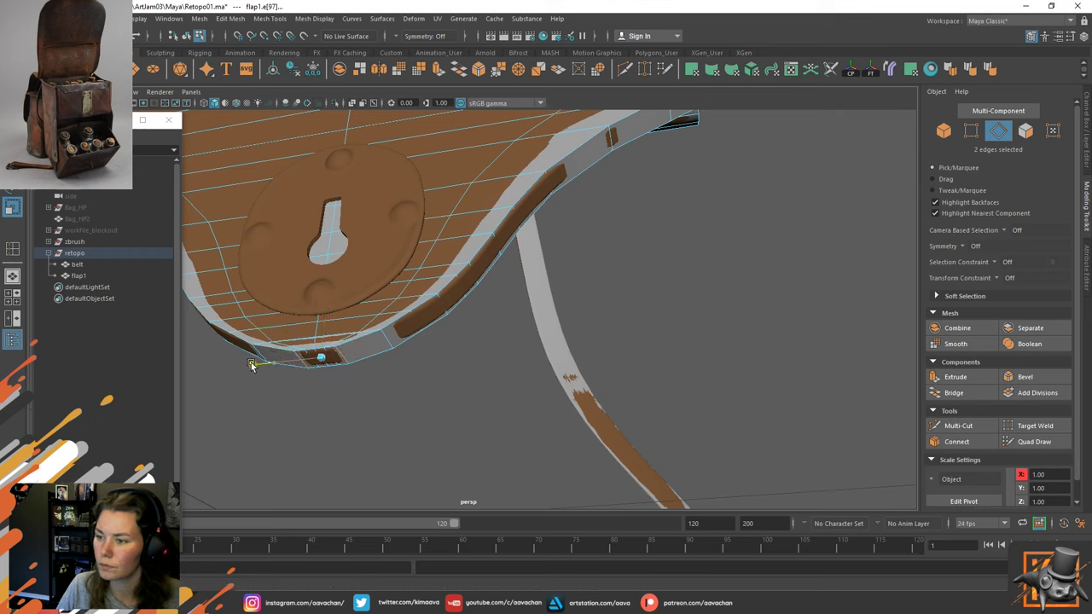
{"action": "key", "text": "w"}
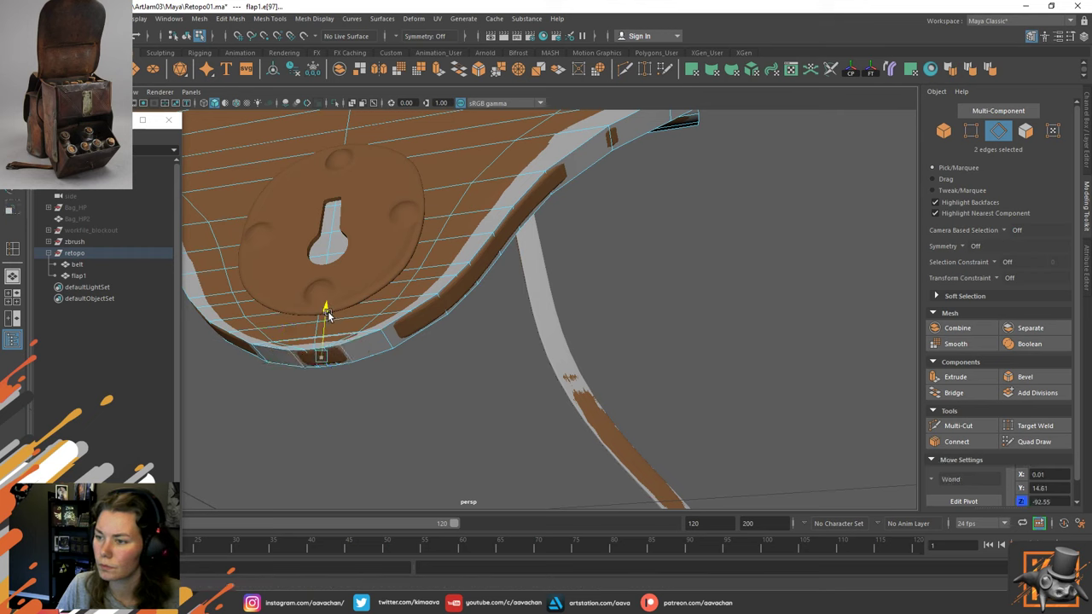
{"action": "left_click_drag", "start_coordinate": [328, 311], "coordinate": [327, 309]}
Scale the edge loop just above the flap's tip along X to fit the curved outline.
{"action": "double_click", "coordinate": [419, 321]}
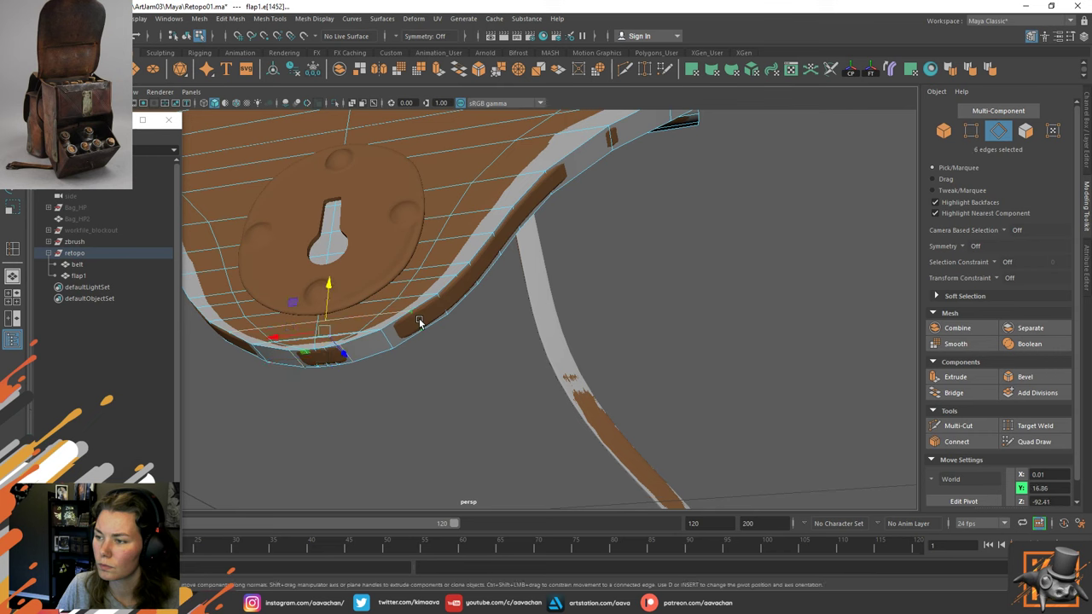
{"action": "key", "text": "r"}
{"action": "left_click_drag", "start_coordinate": [280, 338], "coordinate": [287, 298]}
Slide the horizontal edge loops along the flap's lower curve so they follow the sculpted outline.
{"action": "double_click", "coordinate": [457, 281]}
{"action": "double_click", "coordinate": [455, 263]}
{"action": "right_click_drag", "start_coordinate": [467, 257], "coordinate": [457, 346], "text": "shift"}
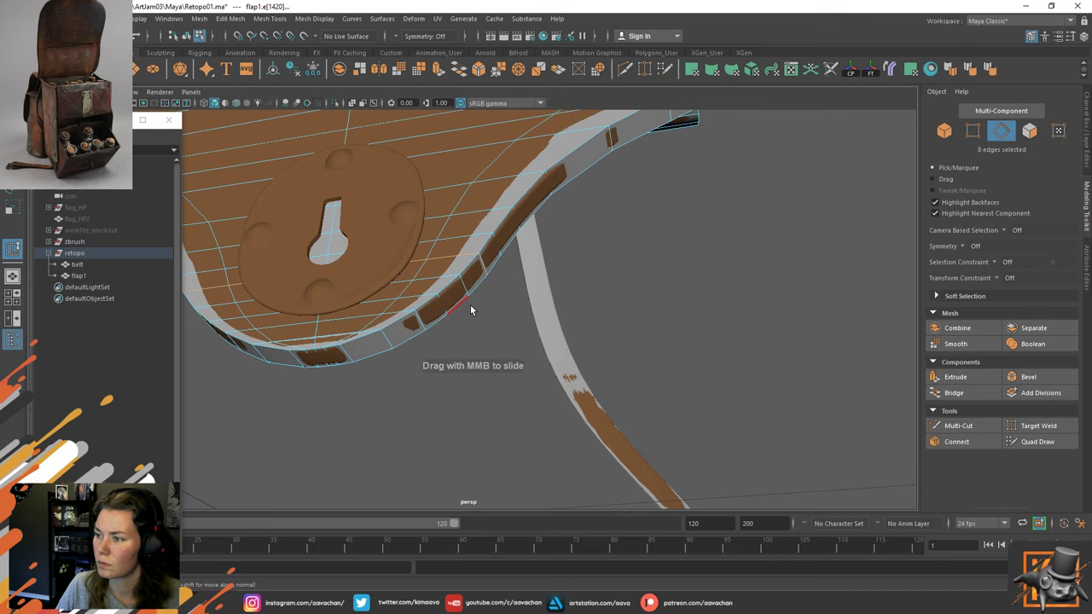
{"action": "double_click", "coordinate": [468, 227]}
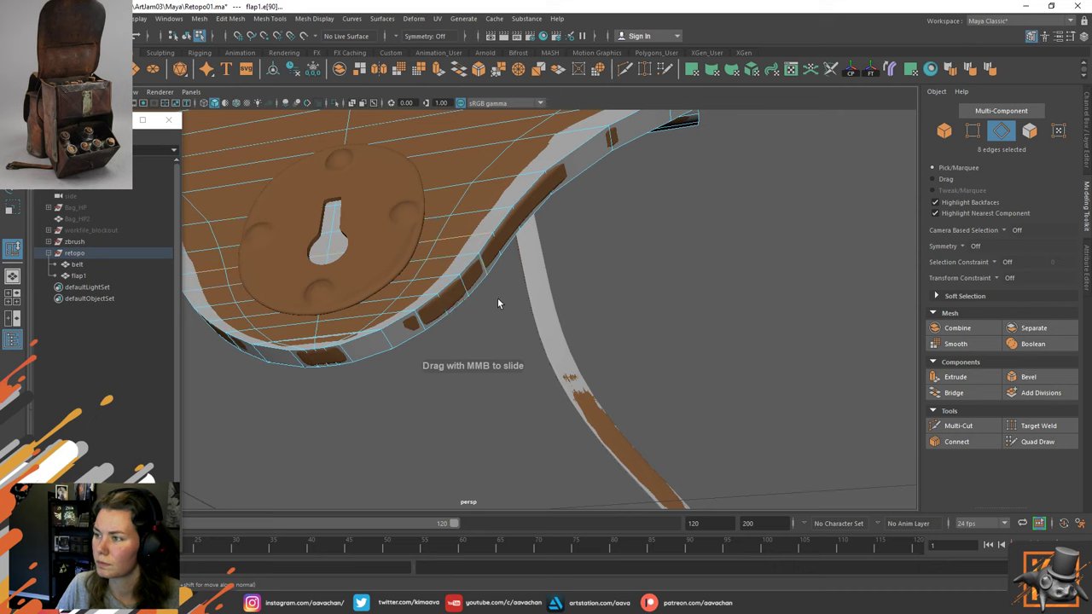
{"action": "middle_click_drag", "start_coordinate": [497, 299], "coordinate": [531, 275]}
{"action": "double_click", "coordinate": [492, 207]}
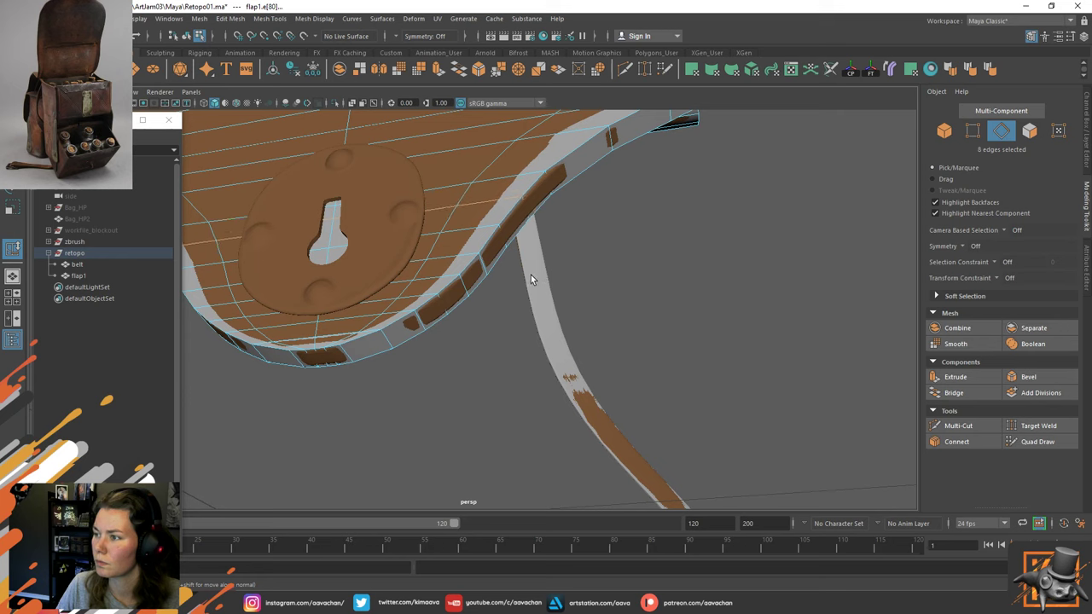
{"action": "double_click", "coordinate": [533, 171]}
{"action": "middle_click_drag", "start_coordinate": [615, 245], "coordinate": [590, 242]}
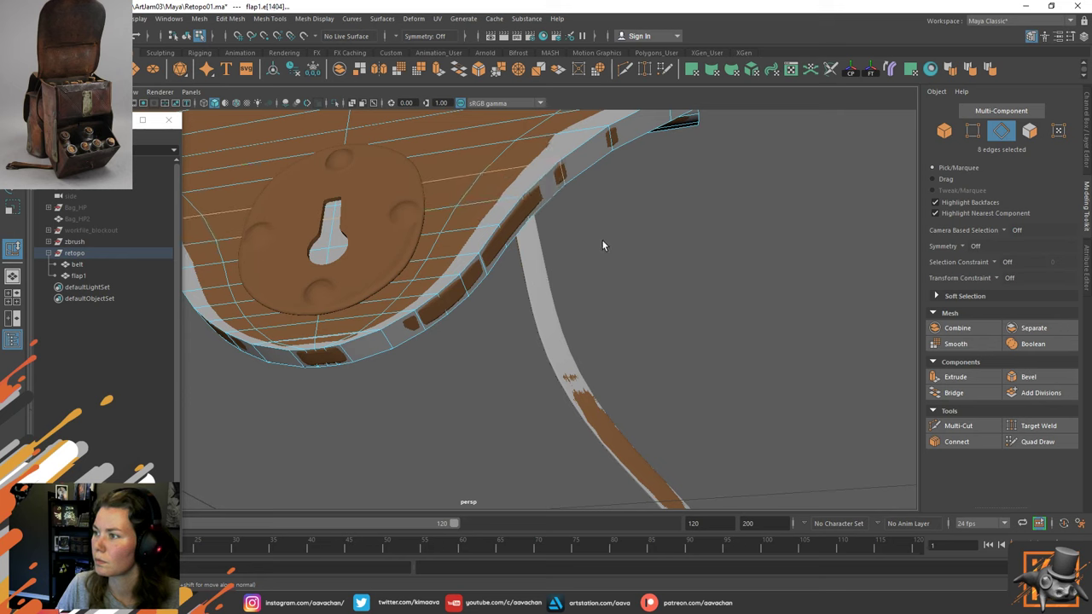
{"action": "key", "text": "w"}
Return to object mode and isolate flap1 in the viewport.
{"action": "right_click", "coordinate": [472, 257]}
{"action": "right_click_drag", "start_coordinate": [489, 247], "coordinate": [522, 241]}
{"action": "left_click_drag", "start_coordinate": [437, 322], "coordinate": [381, 353], "text": "alt"}
{"action": "key", "text": "ctrl+1"}
Delete the vertical edge loops on both sides of the flap's centre line.
{"action": "right_click_drag", "start_coordinate": [376, 312], "coordinate": [370, 235]}
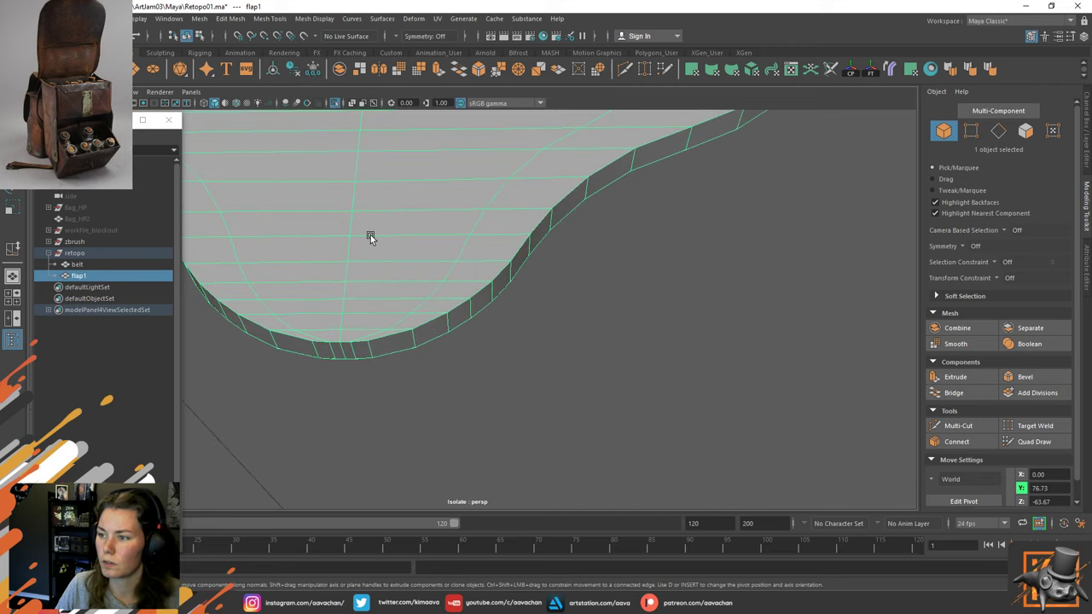
{"action": "double_click", "coordinate": [352, 352]}
{"action": "right_click_drag", "start_coordinate": [494, 384], "coordinate": [318, 197], "text": "alt"}
{"action": "left_click_drag", "start_coordinate": [519, 246], "coordinate": [596, 408], "text": "alt"}
{"action": "right_click_drag", "start_coordinate": [596, 408], "coordinate": [628, 423], "text": "alt"}
{"action": "middle_click_drag", "start_coordinate": [571, 163], "coordinate": [580, 207], "text": "alt"}
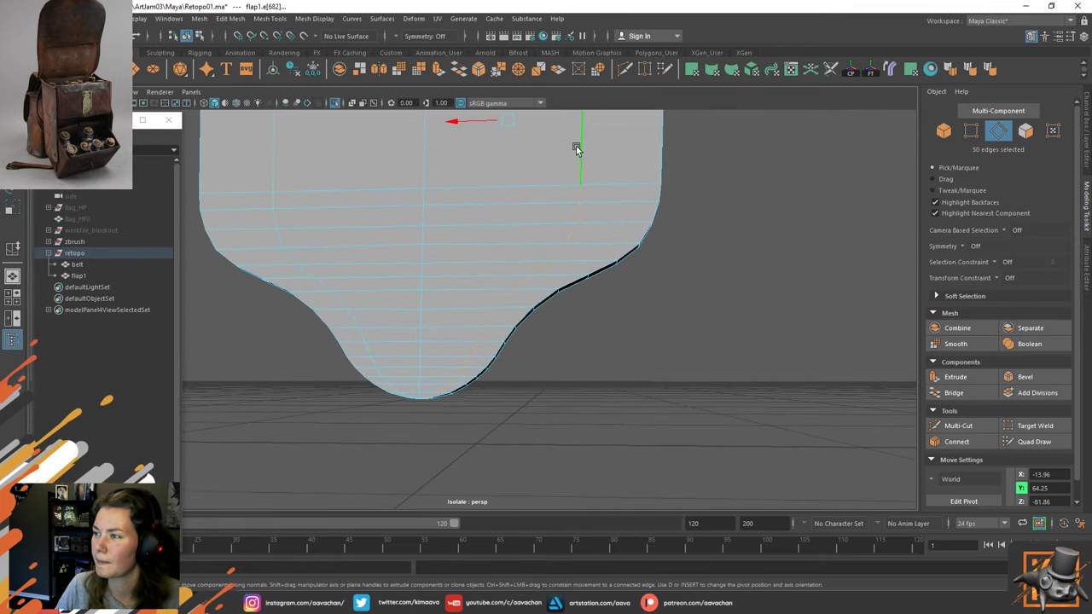
{"action": "left_click", "coordinate": [579, 152]}
{"action": "double_click", "coordinate": [432, 394], "text": "shift"}
{"action": "right_click_drag", "start_coordinate": [432, 393], "coordinate": [402, 404], "text": "shift"}
{"action": "left_click_drag", "start_coordinate": [402, 404], "coordinate": [417, 367], "text": "alt"}
{"action": "right_click_drag", "start_coordinate": [416, 367], "coordinate": [450, 427], "text": "alt"}
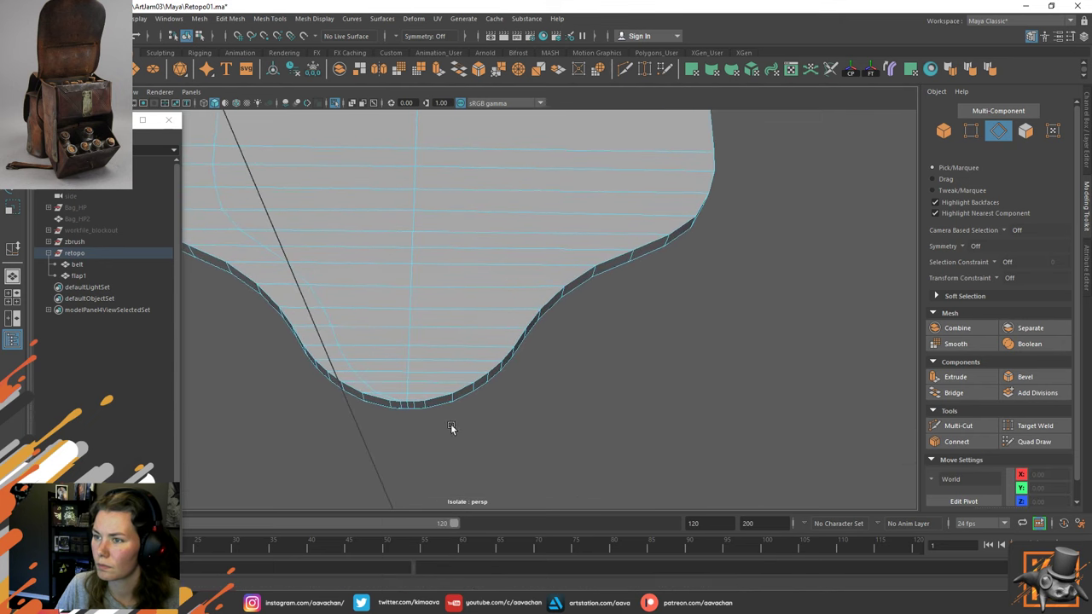
{"action": "left_click", "coordinate": [213, 120]}
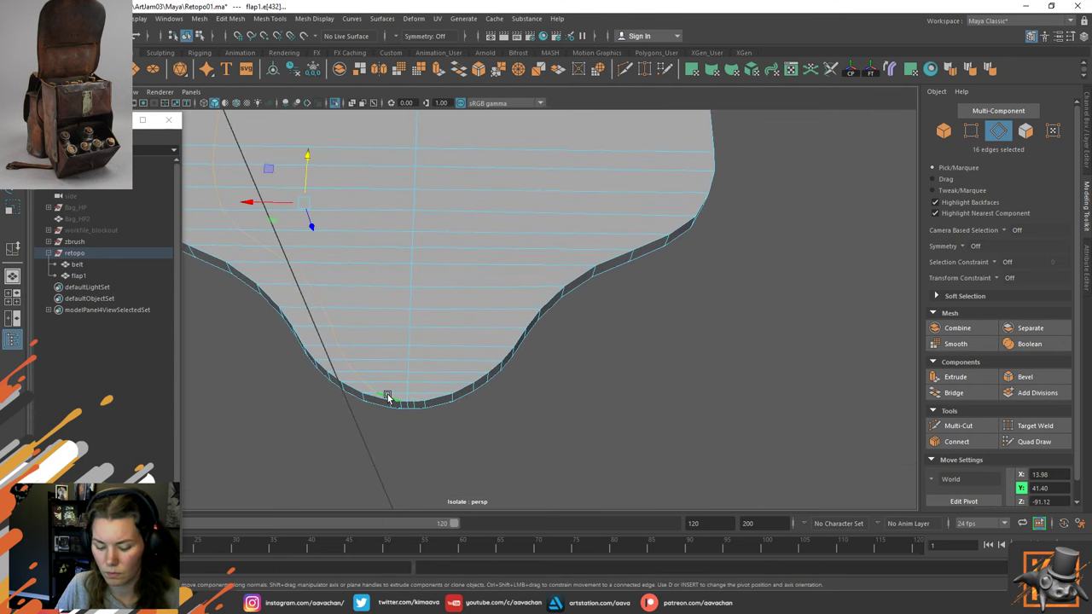
{"action": "right_click_drag", "start_coordinate": [387, 397], "coordinate": [360, 403], "text": "shift"}
Delete the surplus rim edges beside the tip's centre line and the lowest cross edges on the flap's back face.
{"action": "left_click_drag", "start_coordinate": [468, 365], "coordinate": [501, 301], "text": "alt"}
{"action": "right_click_drag", "start_coordinate": [501, 300], "coordinate": [512, 384], "text": "alt"}
{"action": "left_click_drag", "start_coordinate": [512, 384], "coordinate": [444, 380], "text": "alt"}
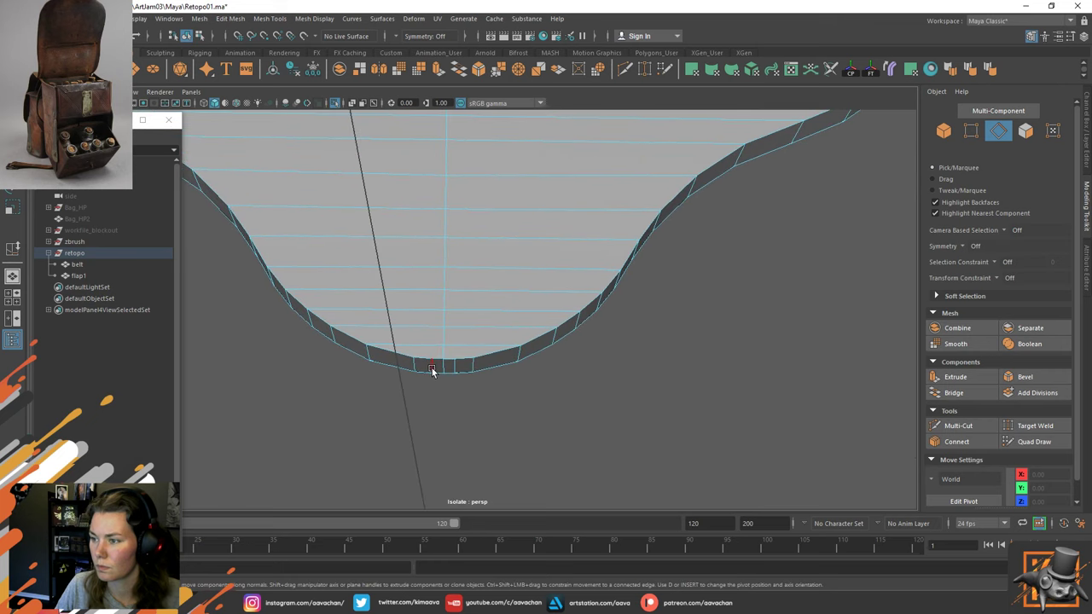
{"action": "left_click", "coordinate": [432, 371]}
{"action": "left_click", "coordinate": [512, 392]}
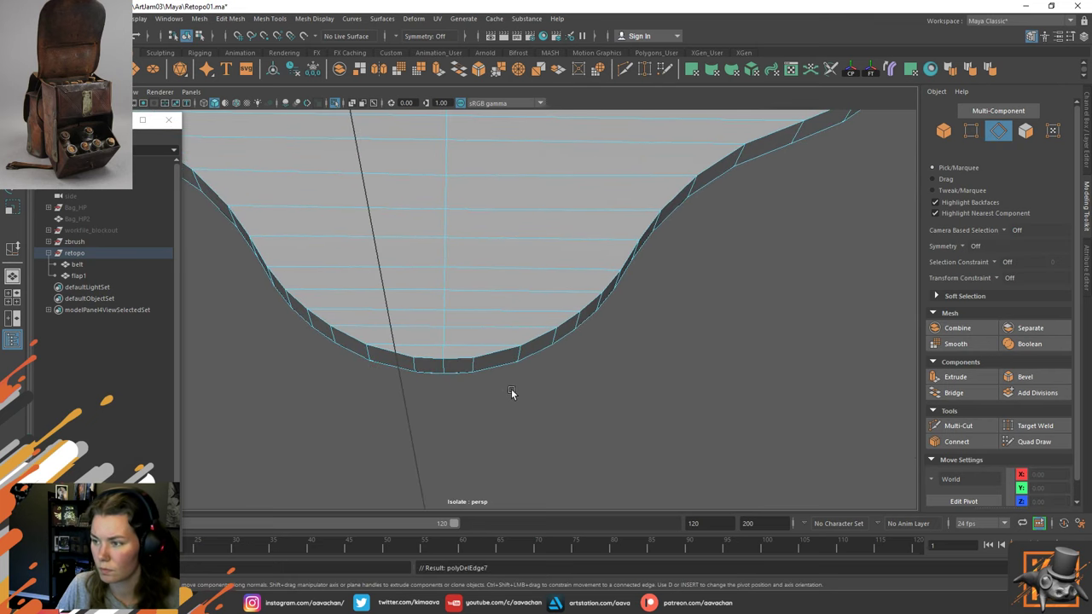
{"action": "left_click_drag", "start_coordinate": [512, 392], "coordinate": [341, 378], "text": "alt"}
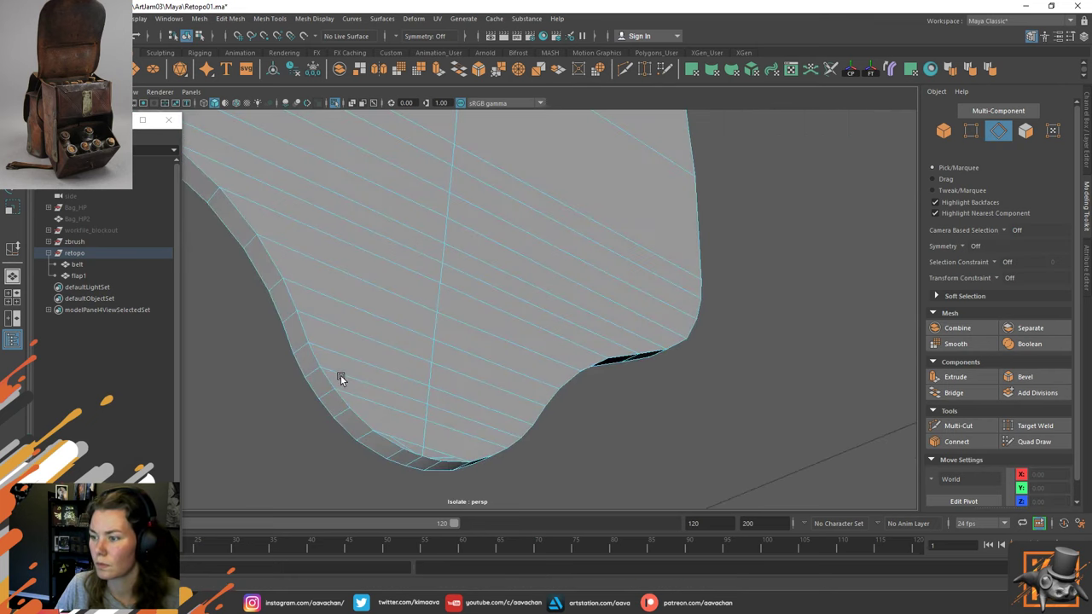
{"action": "left_click", "coordinate": [418, 452]}
{"action": "key", "text": "Delete"}
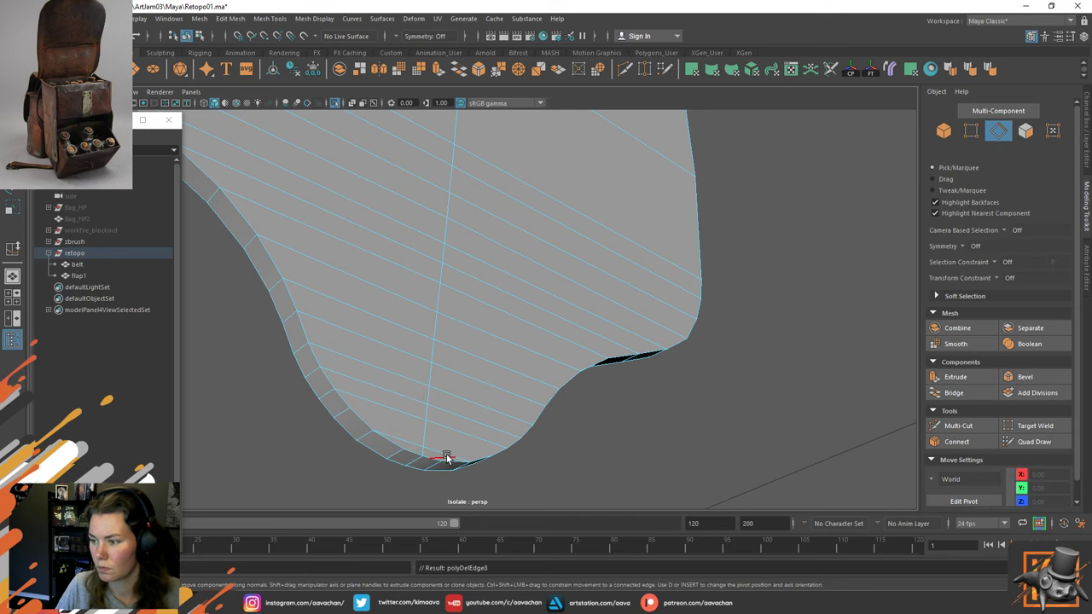
{"action": "left_click", "coordinate": [445, 459]}
{"action": "key", "text": "Delete"}
Target-weld the lower centre-line vertices on the flap's back face upward into a single fan vertex.
{"action": "right_click_drag", "start_coordinate": [483, 290], "coordinate": [534, 270]}
{"action": "left_click_drag", "start_coordinate": [460, 401], "coordinate": [492, 341], "text": "alt"}
{"action": "right_click_drag", "start_coordinate": [504, 288], "coordinate": [449, 288]}
{"action": "left_click", "coordinate": [462, 368]}
{"action": "right_click_drag", "start_coordinate": [462, 368], "coordinate": [463, 329], "text": "shift"}
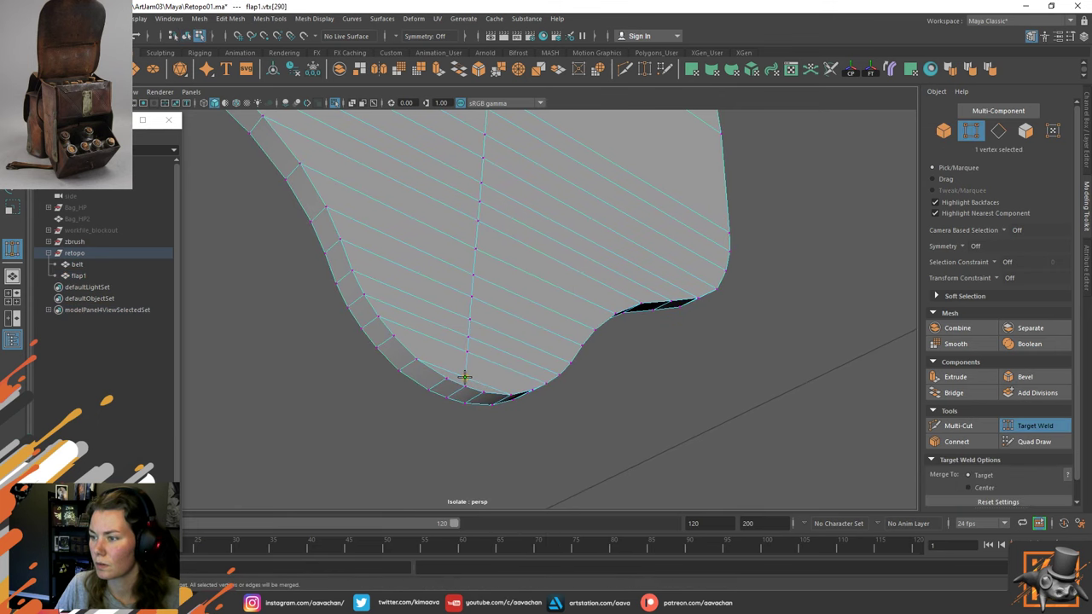
{"action": "left_click_drag", "start_coordinate": [468, 350], "coordinate": [468, 345]}
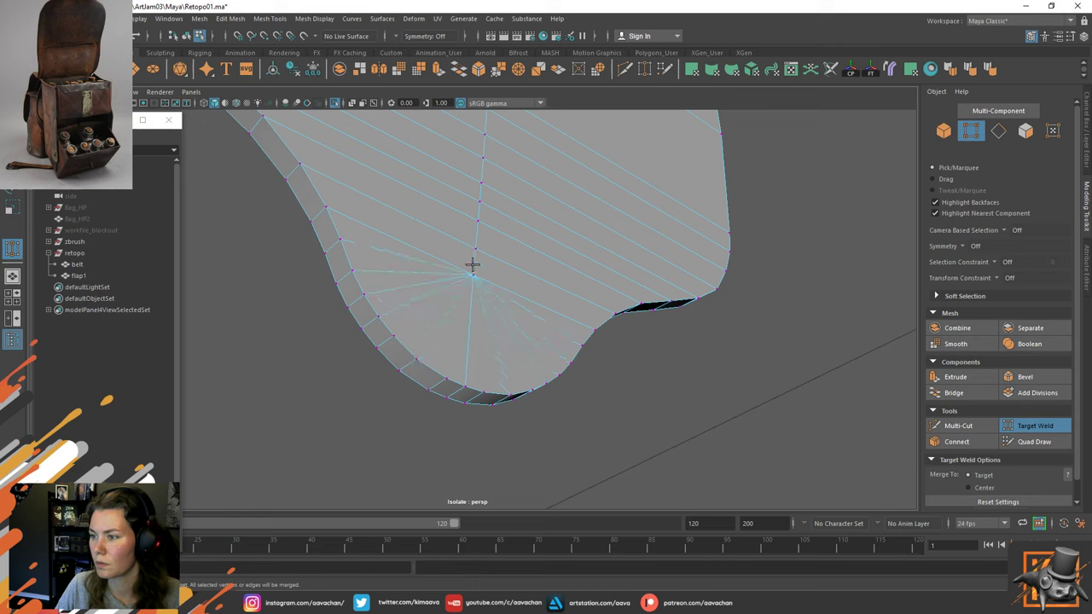
Connect the tip vertices beside the centre line to the fan vertex on the flap's back face.
{"action": "key", "text": "w"}
{"action": "left_click", "coordinate": [447, 376]}
{"action": "left_click", "coordinate": [462, 293], "text": "shift"}
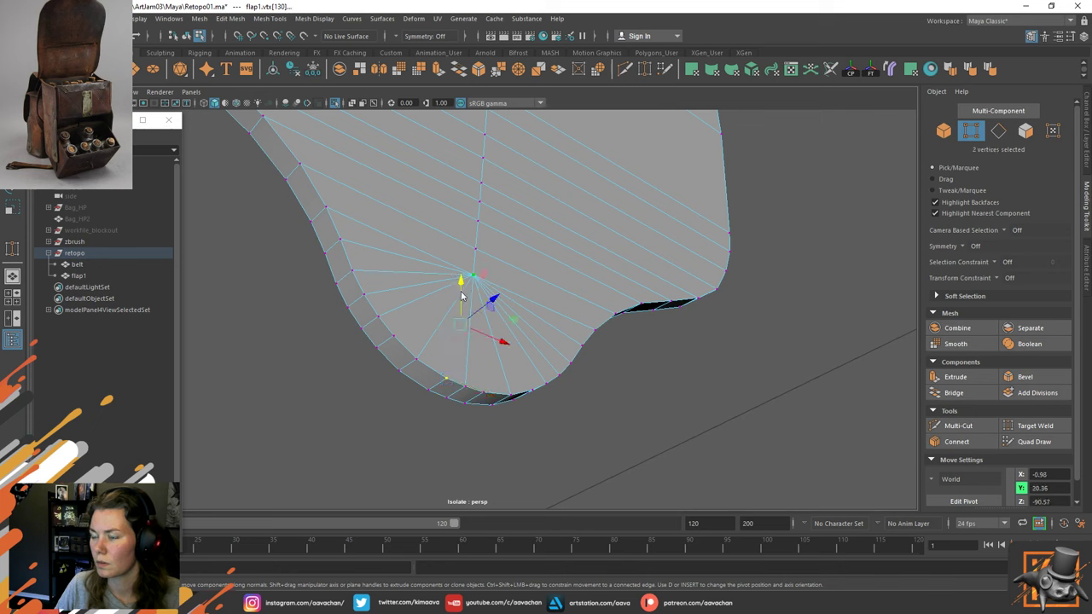
{"action": "right_click_drag", "start_coordinate": [461, 292], "coordinate": [453, 378], "text": "shift"}
{"action": "left_click", "coordinate": [473, 286]}
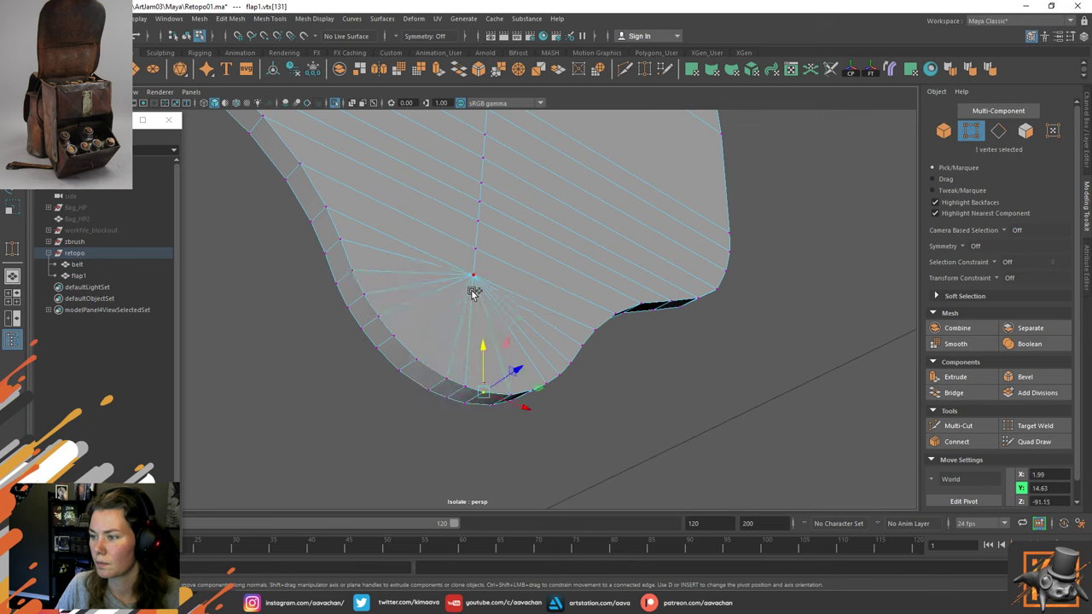
{"action": "right_click_drag", "start_coordinate": [474, 291], "coordinate": [593, 217], "text": "shift"}
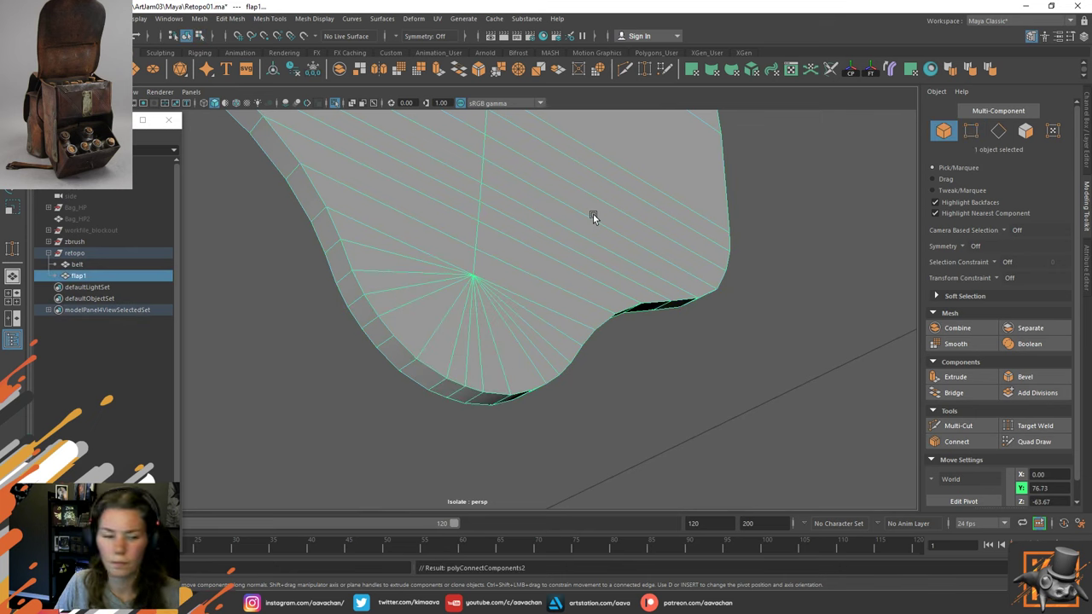
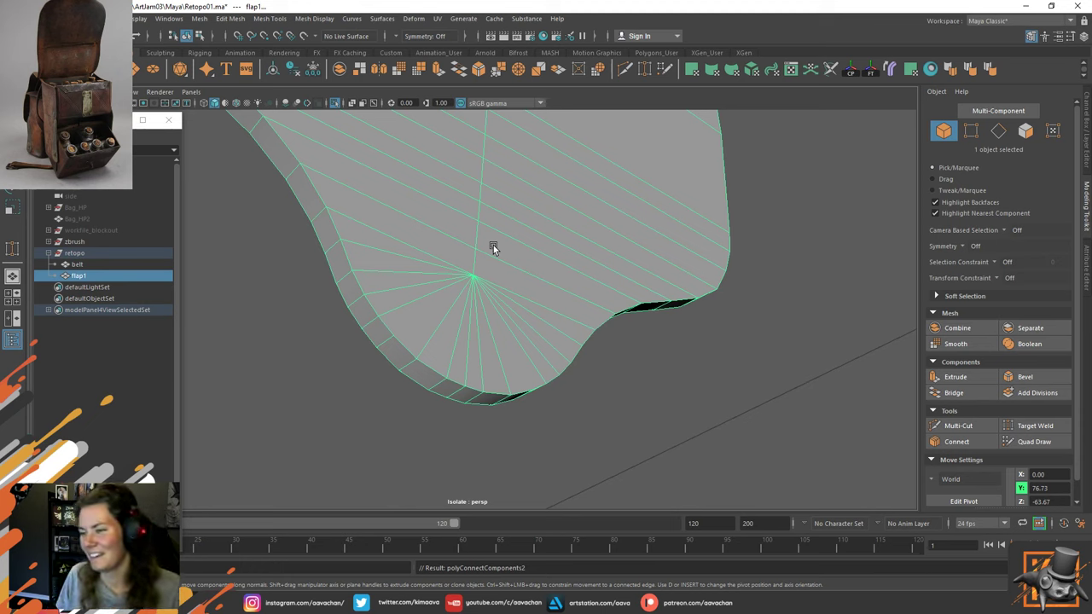
Target-weld the lower centre-line vertices on the flap's front face into a matching fan vertex.
{"action": "right_click_drag", "start_coordinate": [465, 288], "coordinate": [528, 191]}
{"action": "left_click_drag", "start_coordinate": [452, 259], "coordinate": [591, 285], "text": "alt"}
{"action": "right_click_drag", "start_coordinate": [470, 271], "coordinate": [433, 273]}
{"action": "left_click", "coordinate": [448, 313]}
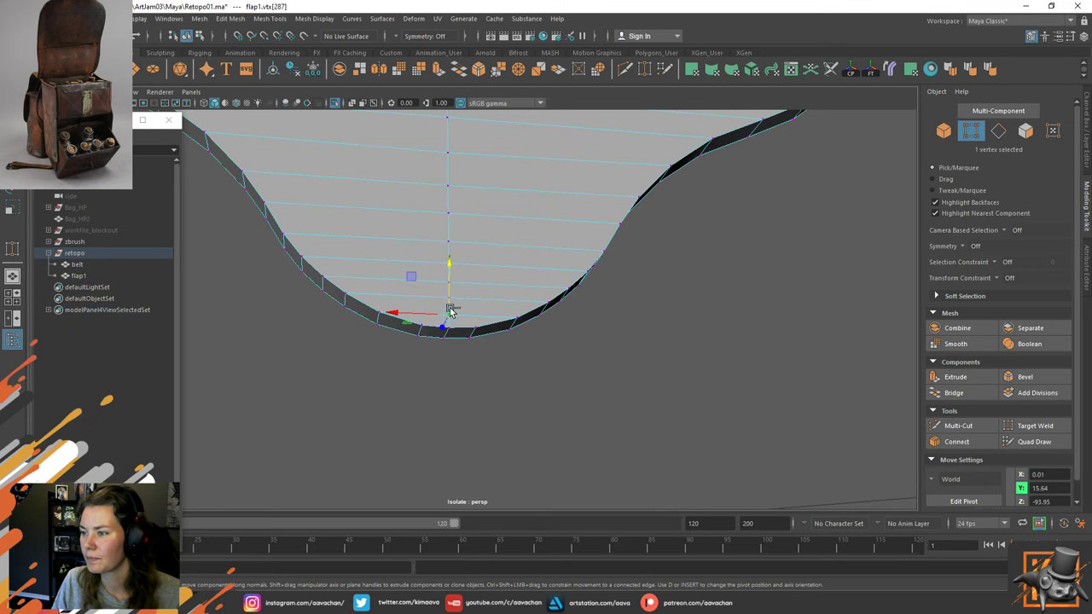
{"action": "right_click_drag", "start_coordinate": [449, 312], "coordinate": [450, 282], "text": "shift"}
{"action": "left_click_drag", "start_coordinate": [448, 318], "coordinate": [457, 309]}
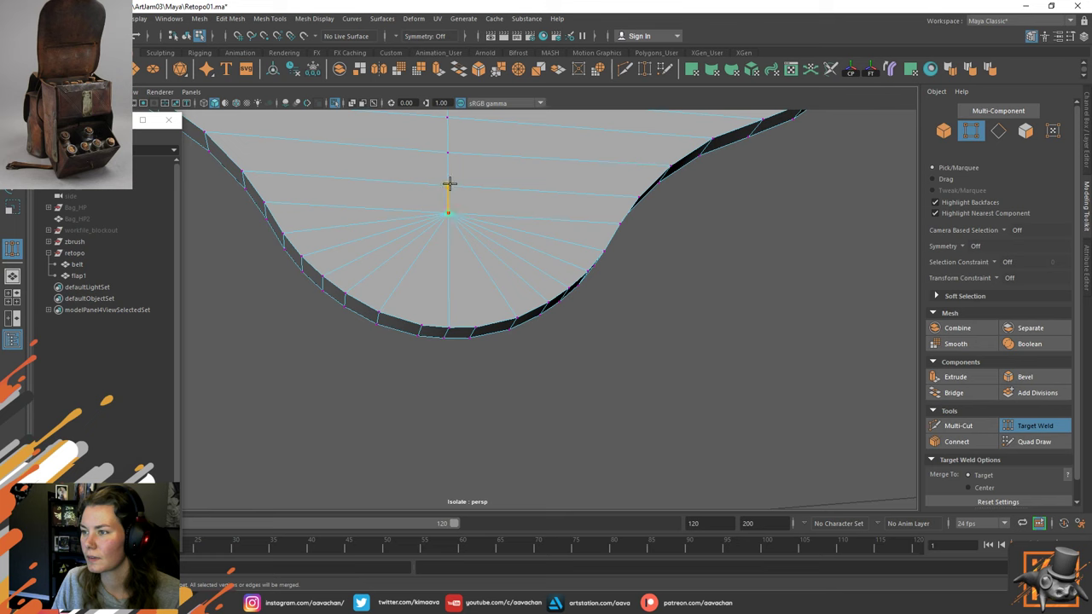
Connect the tip vertices on both sides of the centre line to the front face's fan vertex, and return to object mode.
{"action": "left_click_drag", "start_coordinate": [485, 267], "coordinate": [474, 237], "text": "alt"}
{"action": "key", "text": "w"}
{"action": "right_click_drag", "start_coordinate": [475, 236], "coordinate": [564, 188]}
{"action": "left_click_drag", "start_coordinate": [456, 281], "coordinate": [408, 252], "text": "alt"}
{"action": "mouse_move", "coordinate": [408, 252]}
{"action": "right_mouse_down", "text": "alt"}
{"action": "mouse_move", "coordinate": [475, 241]}
{"action": "mouse_move", "coordinate": [404, 252]}
{"action": "right_mouse_up", "text": "alt"}
{"action": "left_click", "coordinate": [410, 308]}
{"action": "left_click", "coordinate": [437, 185], "text": "shift"}
{"action": "right_click_drag", "start_coordinate": [436, 186], "coordinate": [424, 252], "text": "shift"}
{"action": "left_click", "coordinate": [443, 178]}
{"action": "left_click", "coordinate": [464, 298], "text": "shift"}
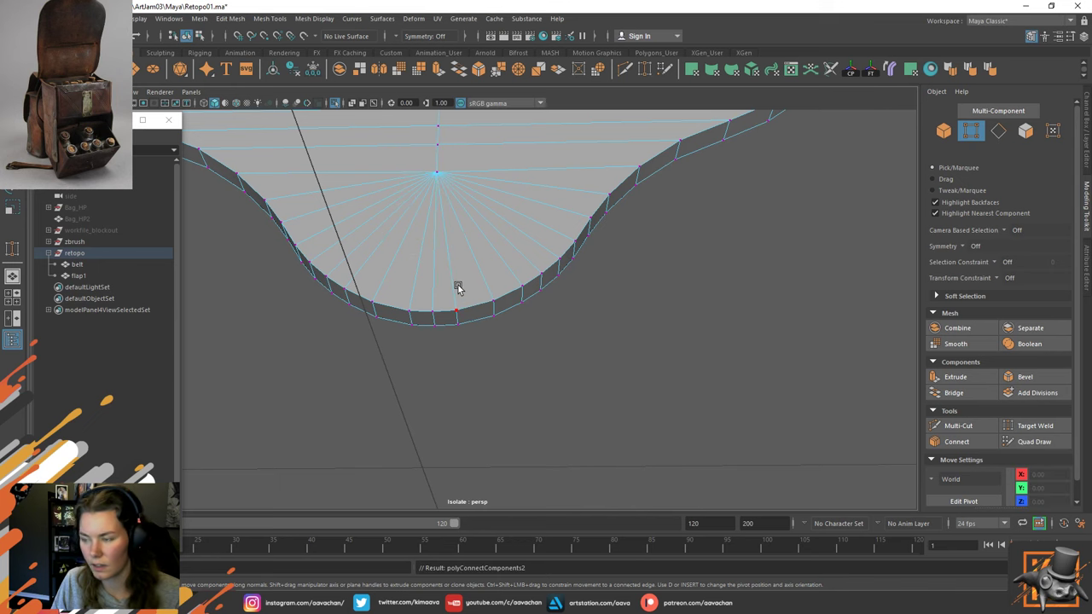
{"action": "right_click_drag", "start_coordinate": [456, 285], "coordinate": [549, 205]}
Slide the rim edges around the flap's tip outward to even their spacing, and return to object mode.
{"action": "right_click_drag", "start_coordinate": [439, 268], "coordinate": [439, 239]}
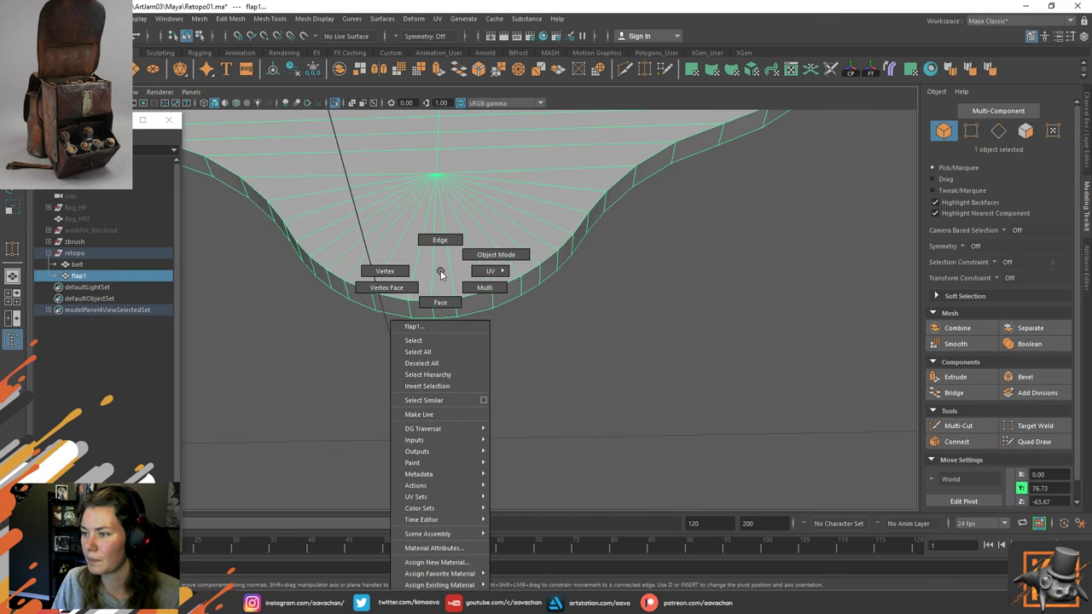
{"action": "left_click", "coordinate": [435, 312]}
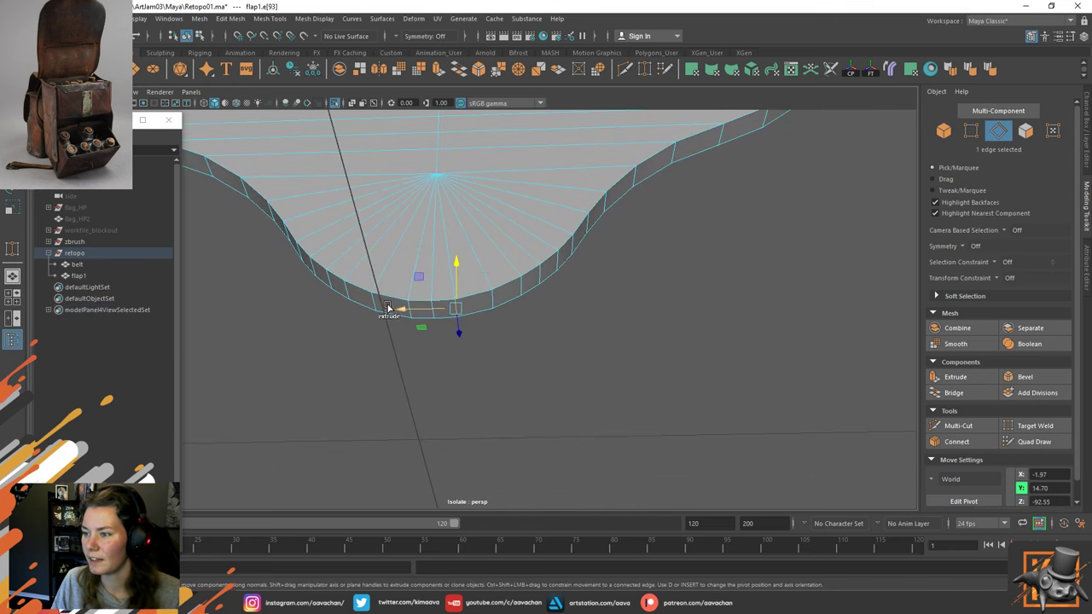
{"action": "left_click", "coordinate": [373, 305]}
{"action": "left_click", "coordinate": [452, 311]}
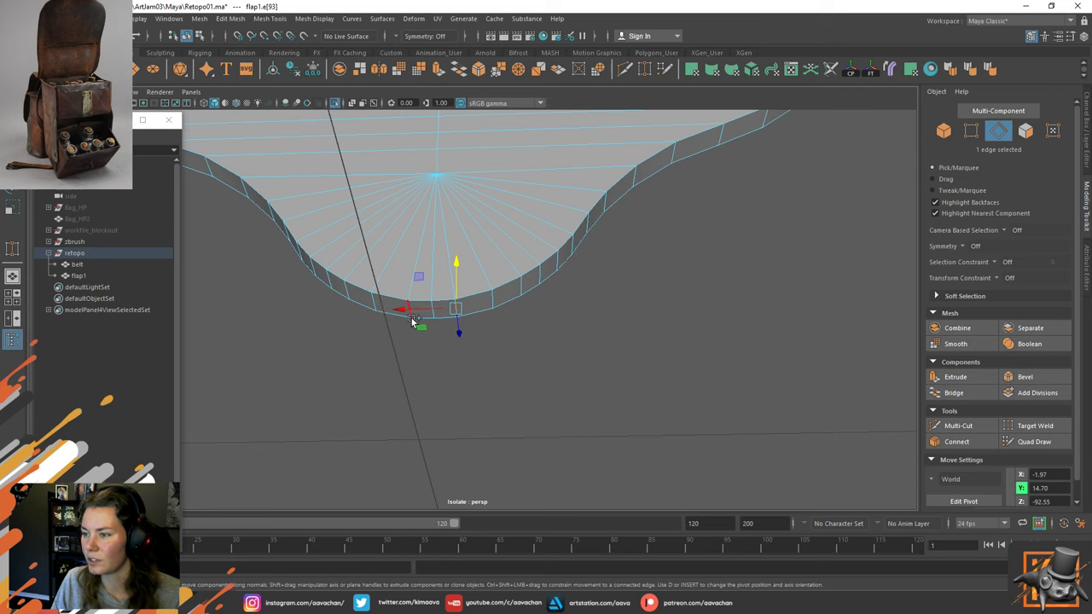
{"action": "right_click_drag", "start_coordinate": [413, 317], "coordinate": [406, 407], "text": "shift"}
{"action": "key", "text": "super"}
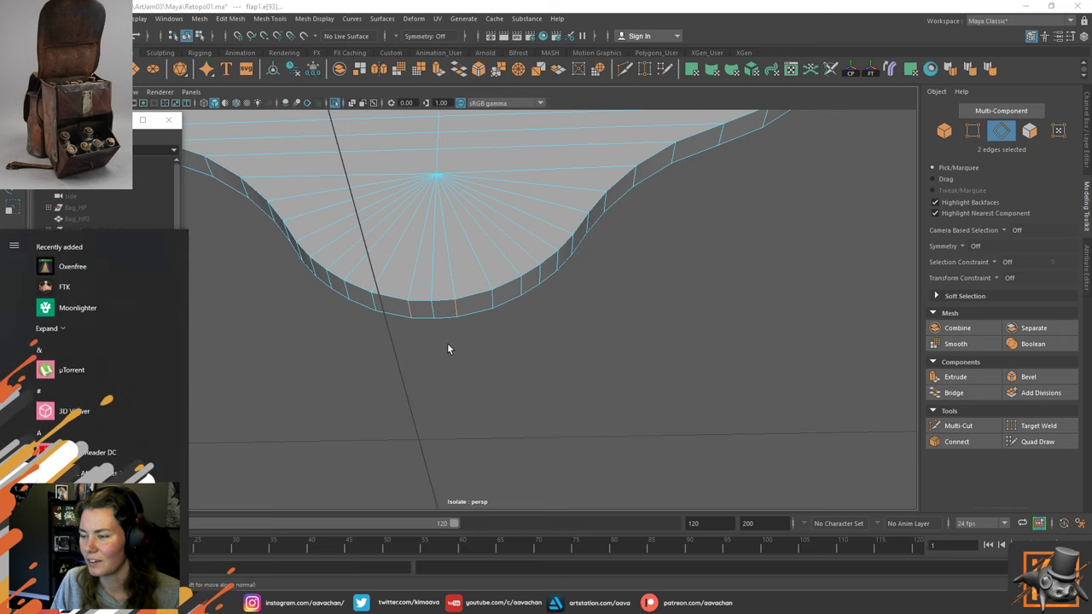
{"action": "key", "text": "super"}
{"action": "left_click", "coordinate": [447, 343]}
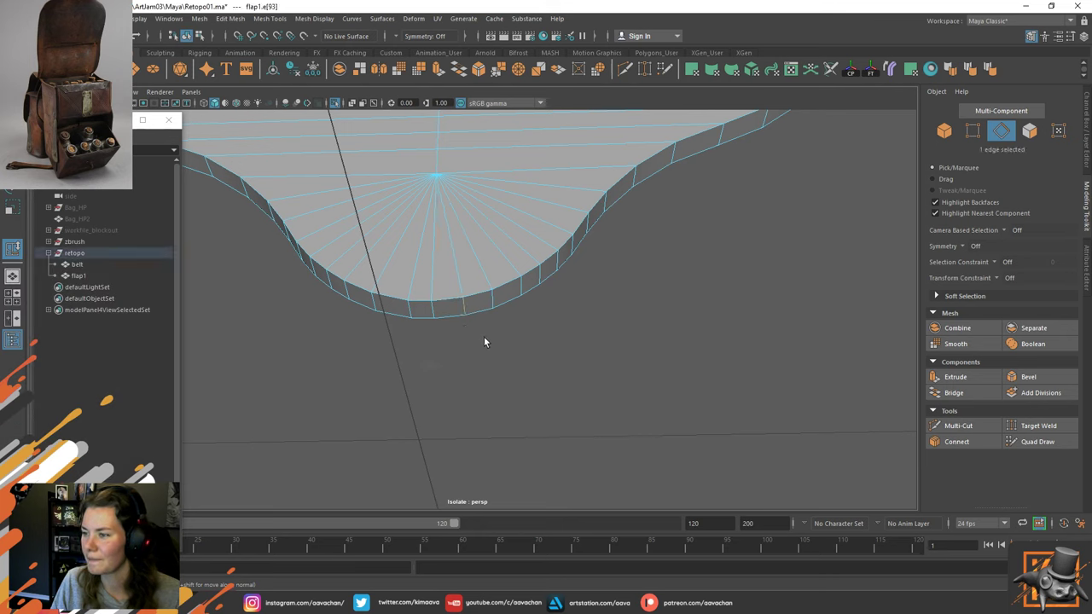
{"action": "left_click", "coordinate": [405, 307]}
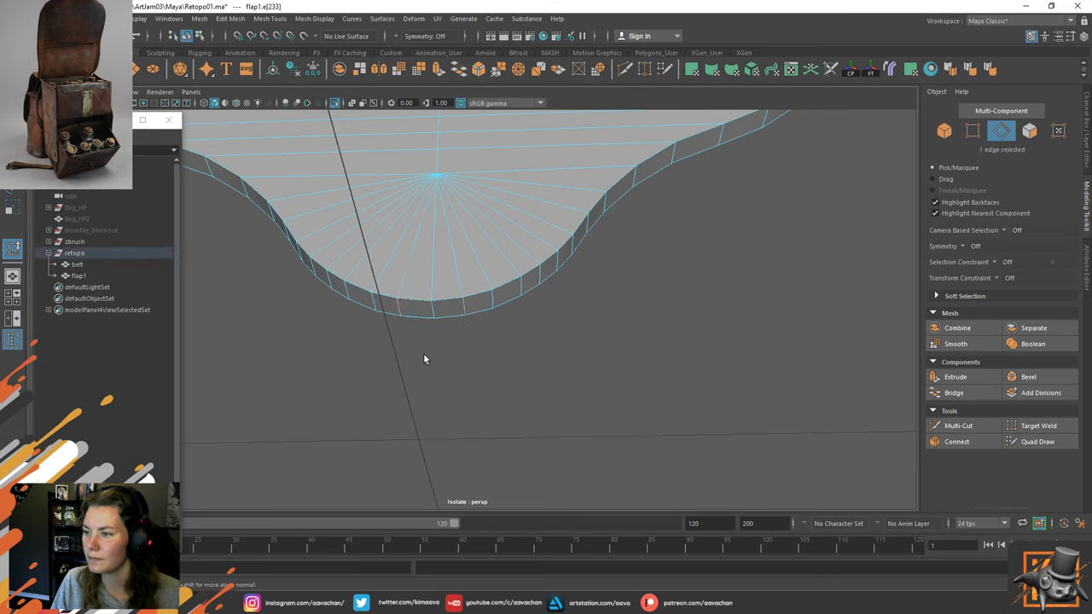
{"action": "left_click", "coordinate": [367, 302]}
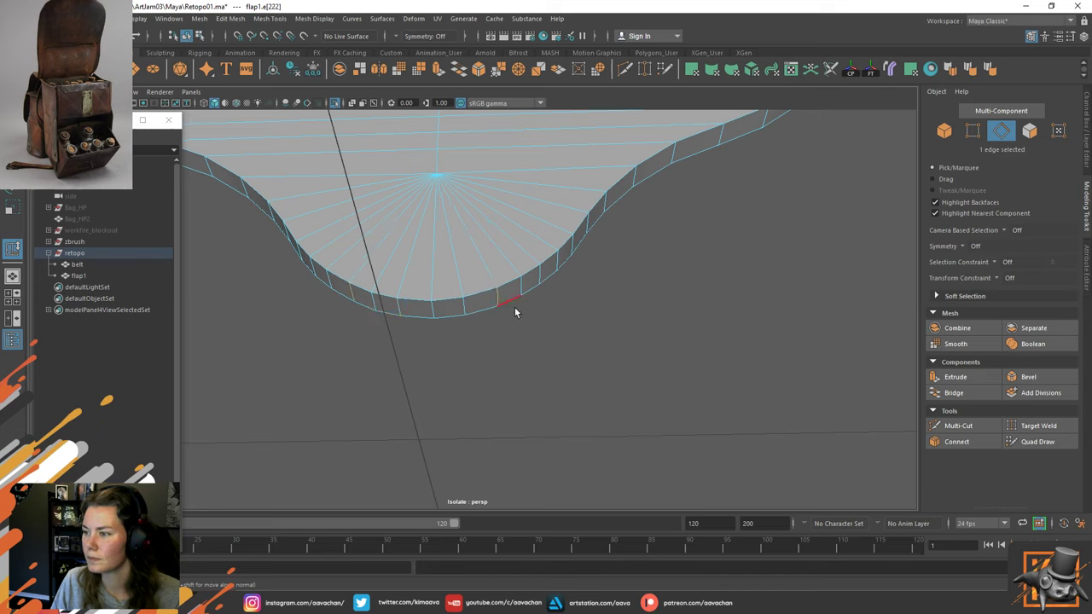
{"action": "right_click_drag", "start_coordinate": [515, 312], "coordinate": [507, 197]}
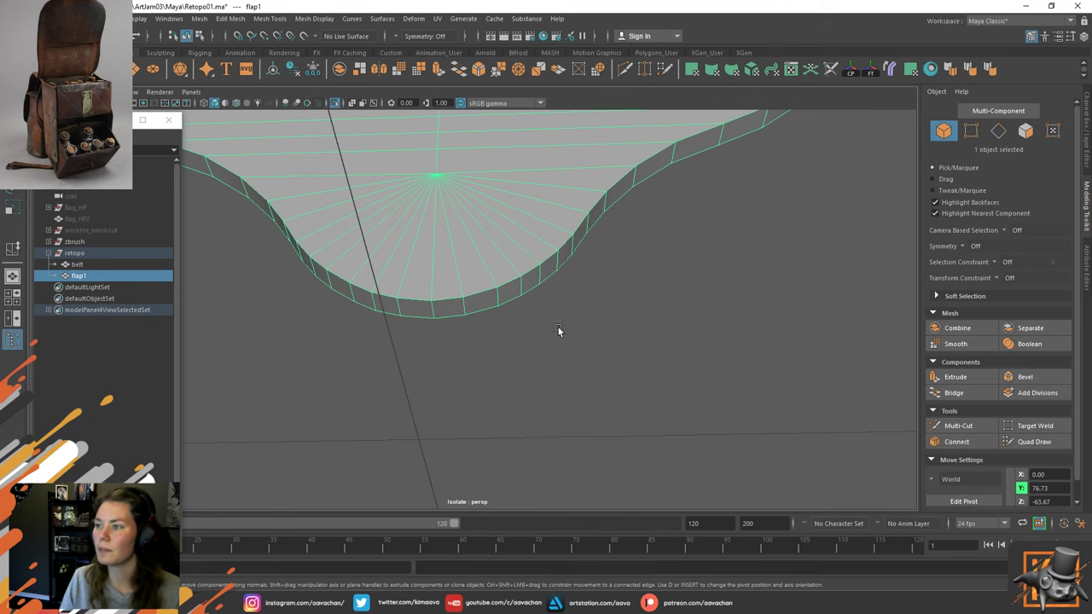
Collapse the centre-line edges between the horizontal rows above the tip fan on the flap's front face.
{"action": "right_click_drag", "start_coordinate": [559, 331], "coordinate": [463, 278], "text": "alt"}
{"action": "mouse_move", "coordinate": [537, 332]}
{"action": "left_mouse_down", "text": "alt"}
{"action": "mouse_move", "coordinate": [607, 367]}
{"action": "mouse_move", "coordinate": [502, 334]}
{"action": "mouse_move", "coordinate": [546, 339]}
{"action": "left_mouse_up", "text": "alt"}
{"action": "right_click_drag", "start_coordinate": [546, 340], "coordinate": [695, 366], "text": "alt"}
{"action": "right_click_drag", "start_coordinate": [529, 289], "coordinate": [536, 238]}
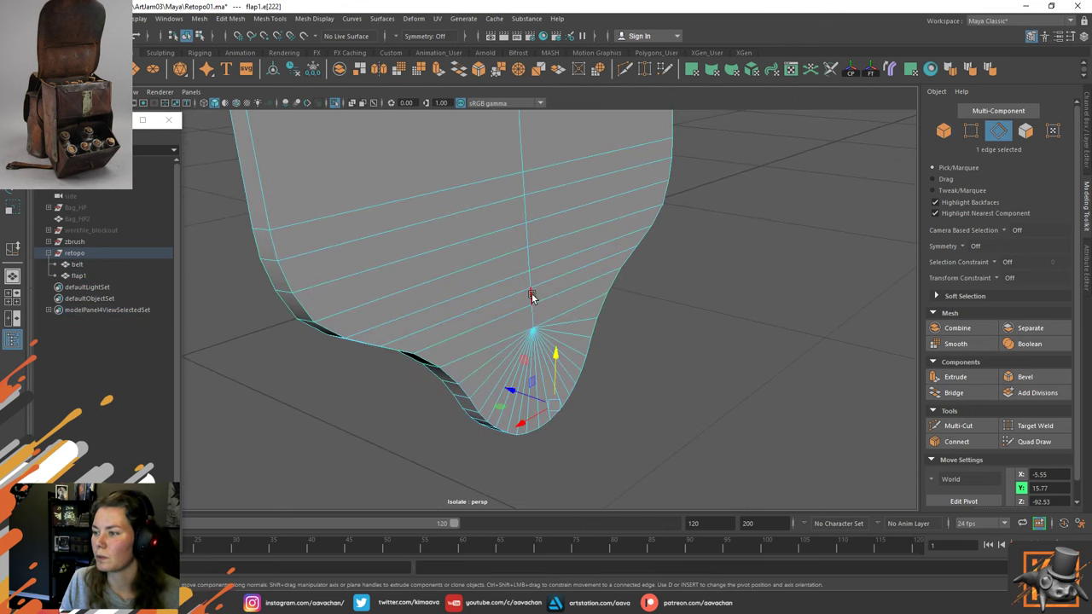
{"action": "left_click", "coordinate": [528, 296]}
{"action": "left_click", "coordinate": [526, 261], "text": "shift"}
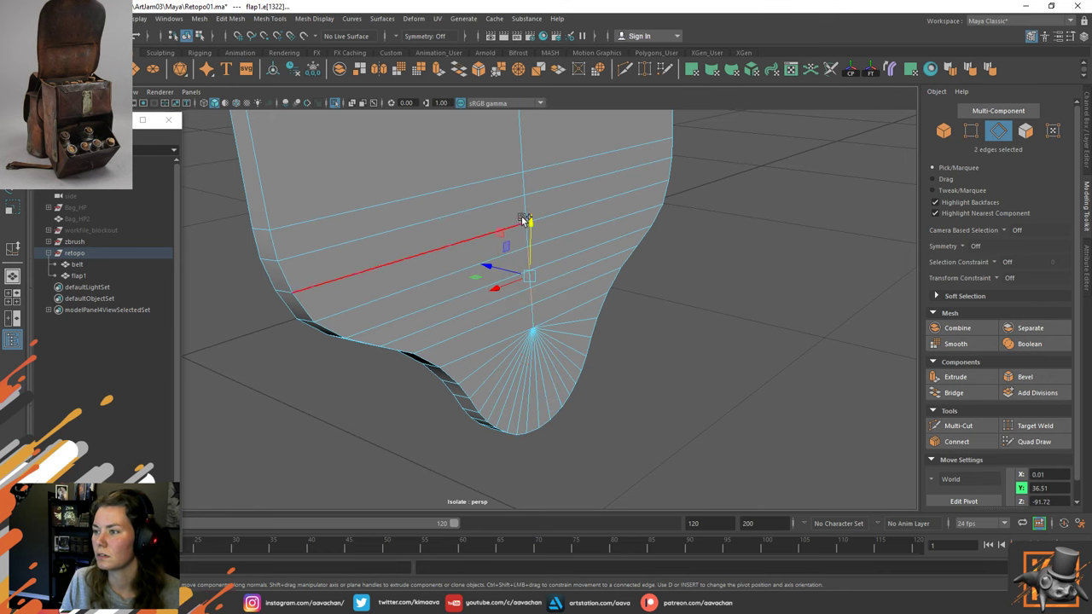
{"action": "left_click", "coordinate": [526, 213], "text": "shift"}
{"action": "right_click_drag", "start_coordinate": [526, 212], "coordinate": [586, 166], "text": "shift"}
{"action": "left_click_drag", "start_coordinate": [586, 167], "coordinate": [590, 216], "text": "alt"}
Merge the remaining lower centre-line vertices on the front face into one fan vertex above the tip fan, and return to object mode.
{"action": "right_click_drag", "start_coordinate": [590, 213], "coordinate": [569, 211]}
{"action": "left_click_drag", "start_coordinate": [568, 212], "coordinate": [567, 255], "text": "alt"}
{"action": "left_click", "coordinate": [528, 216]}
{"action": "left_click", "coordinate": [548, 256], "text": "shift"}
{"action": "right_click_drag", "start_coordinate": [548, 255], "coordinate": [541, 168], "text": "shift"}
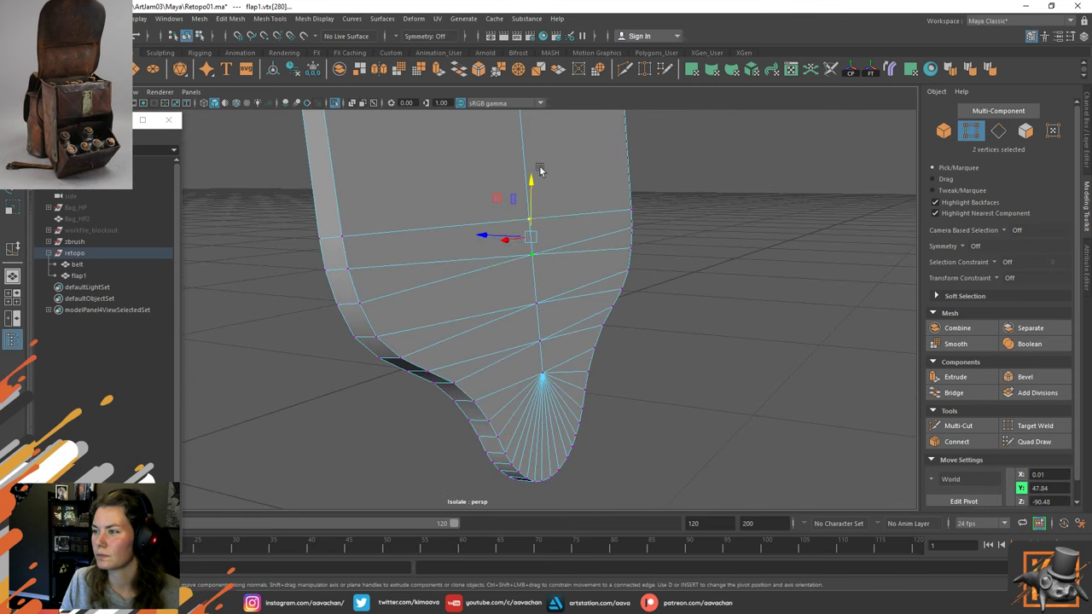
{"action": "left_click", "coordinate": [545, 308]}
{"action": "left_click", "coordinate": [547, 334], "text": "shift"}
{"action": "right_click_drag", "start_coordinate": [546, 336], "coordinate": [530, 254], "text": "shift"}
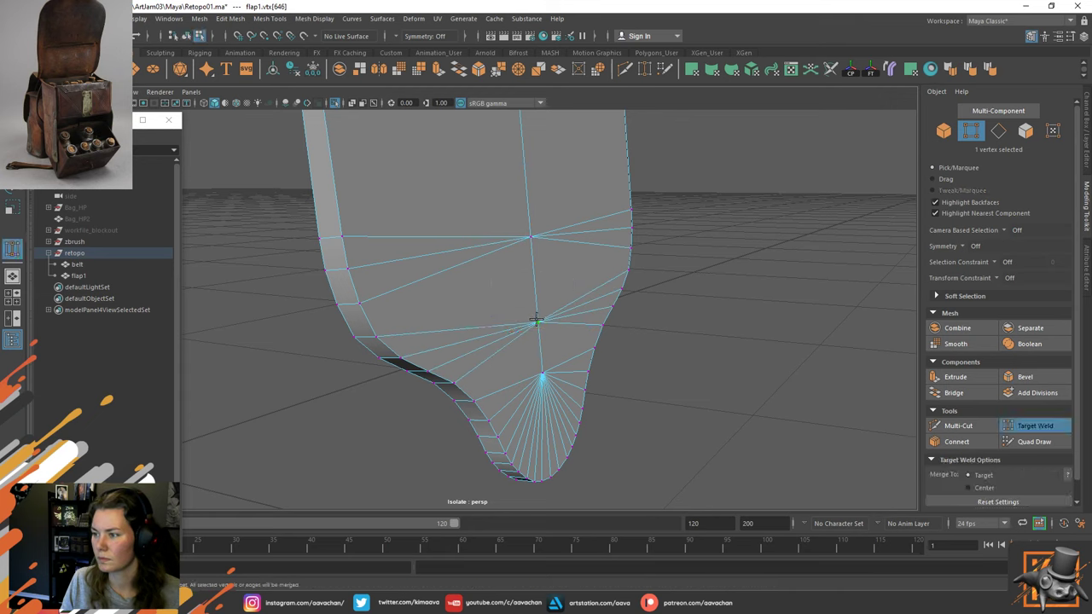
{"action": "left_click_drag", "start_coordinate": [545, 313], "coordinate": [541, 319]}
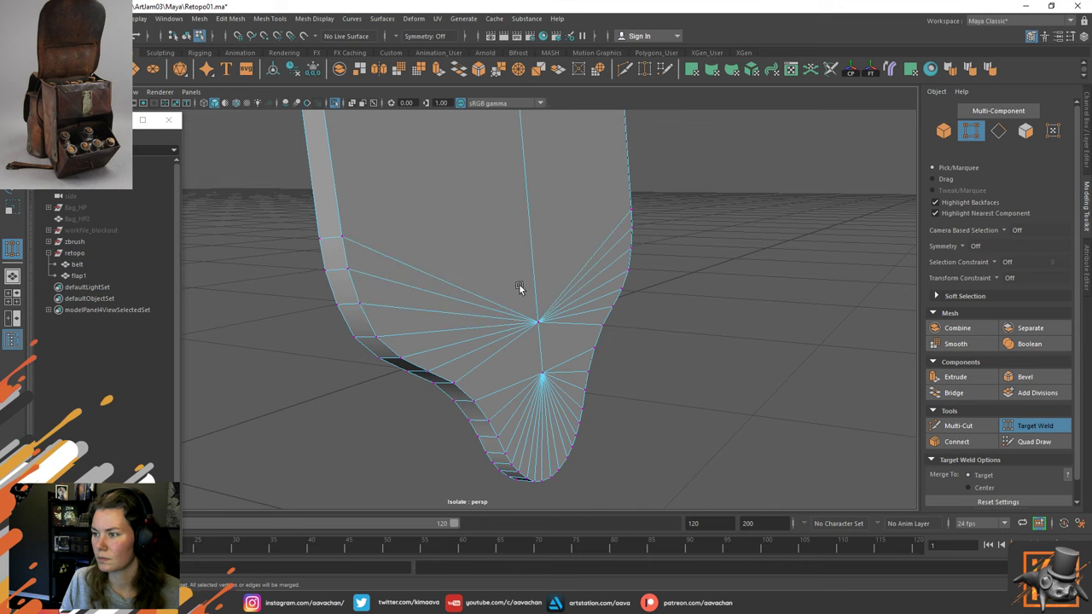
{"action": "key", "text": "w"}
{"action": "right_click_drag", "start_coordinate": [518, 283], "coordinate": [586, 213]}
{"action": "scroll", "coordinate": [528, 314], "scroll_direction": "down", "scroll_amount": 6}
{"action": "left_click", "coordinate": [624, 312]}
Target-weld the vertices on both sides of the front face's horizontal row into its centre-line vertex.
{"action": "left_click_drag", "start_coordinate": [624, 312], "coordinate": [487, 297], "text": "alt"}
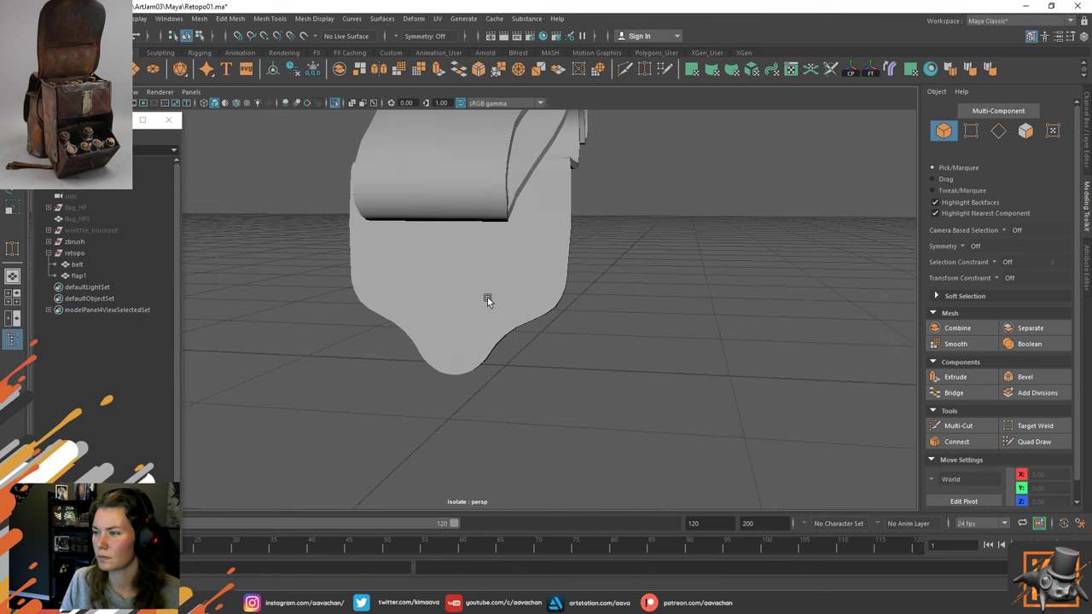
{"action": "left_click", "coordinate": [487, 297]}
{"action": "left_click_drag", "start_coordinate": [579, 324], "coordinate": [675, 323], "text": "alt"}
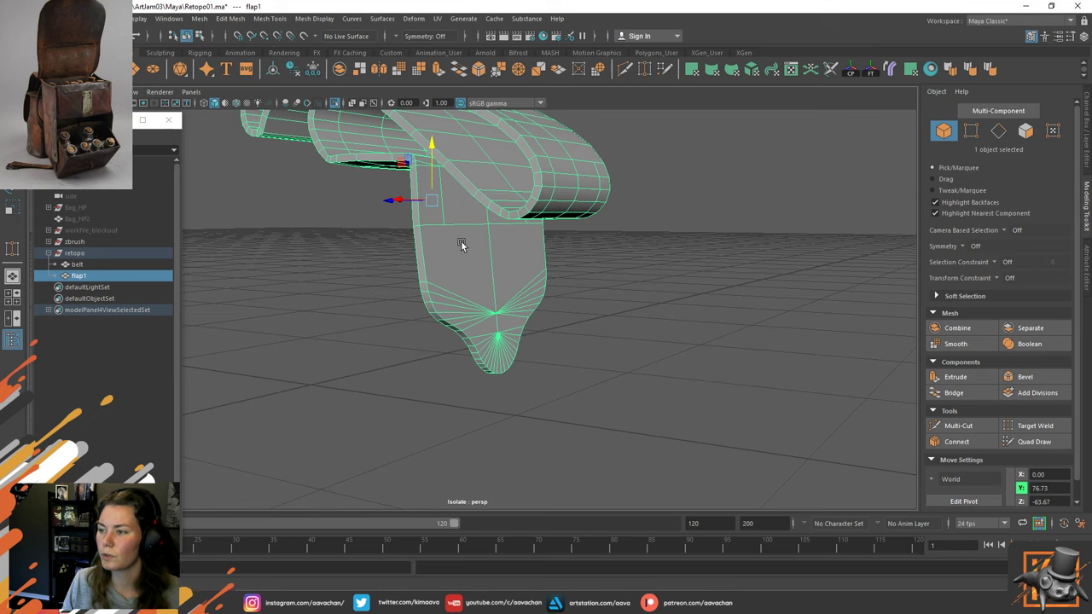
{"action": "left_click_drag", "start_coordinate": [461, 241], "coordinate": [410, 339], "text": "alt"}
{"action": "right_click_drag", "start_coordinate": [409, 338], "coordinate": [592, 387], "text": "alt"}
{"action": "right_click_drag", "start_coordinate": [535, 293], "coordinate": [472, 273]}
{"action": "left_click", "coordinate": [510, 322]}
{"action": "left_click_drag", "start_coordinate": [627, 324], "coordinate": [529, 300], "text": "alt"}
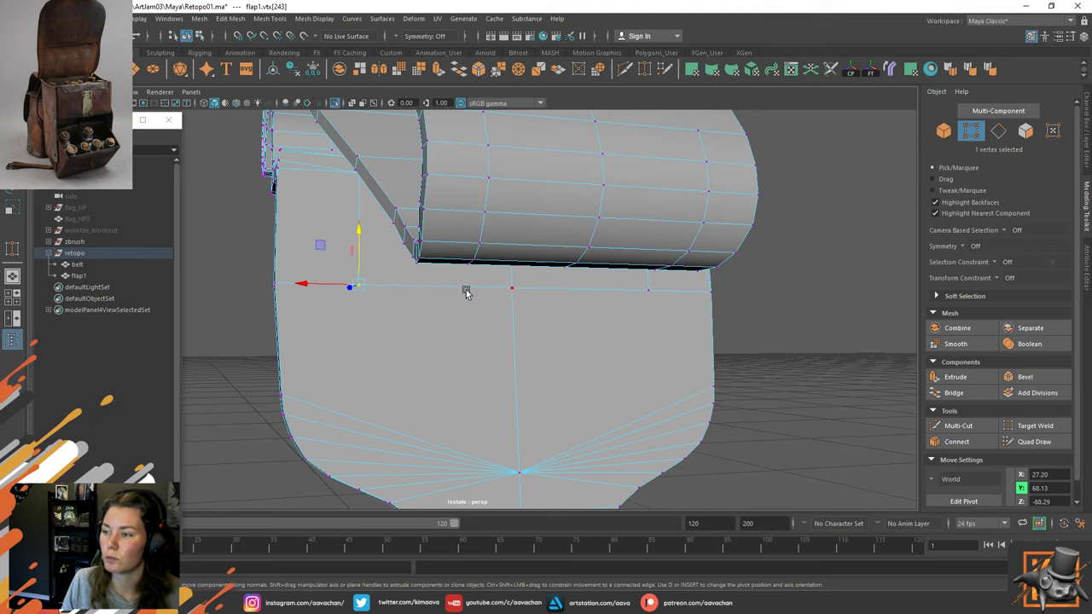
{"action": "left_click_drag", "start_coordinate": [465, 293], "coordinate": [429, 283], "text": "alt"}
{"action": "right_click_drag", "start_coordinate": [367, 275], "coordinate": [339, 265], "text": "shift"}
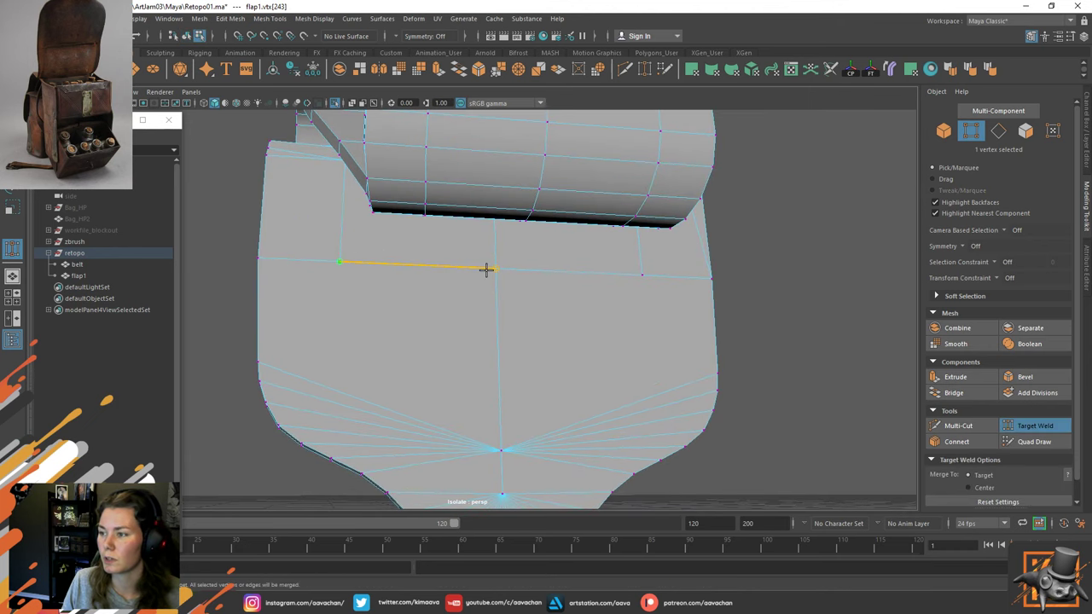
{"action": "left_click_drag", "start_coordinate": [486, 269], "coordinate": [537, 224]}
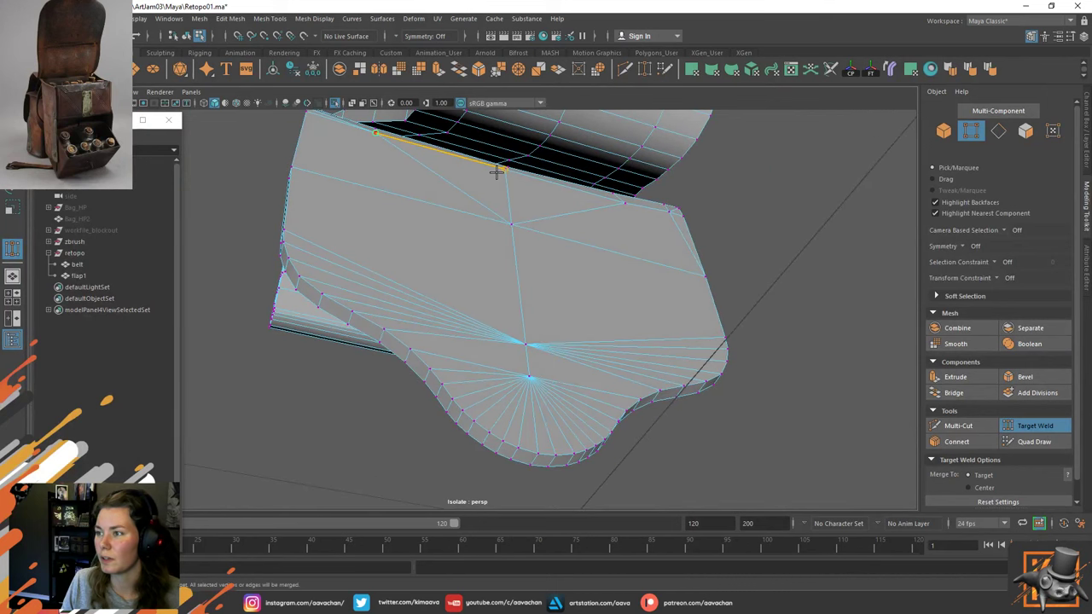
Target-weld the side vertices along the bend at the front face's upper end into the centre line, and return to object mode.
{"action": "left_click_drag", "start_coordinate": [496, 172], "coordinate": [503, 169]}
{"action": "left_click_drag", "start_coordinate": [521, 207], "coordinate": [587, 299], "text": "alt"}
{"action": "key", "text": "w"}
{"action": "right_click_drag", "start_coordinate": [561, 306], "coordinate": [656, 231]}
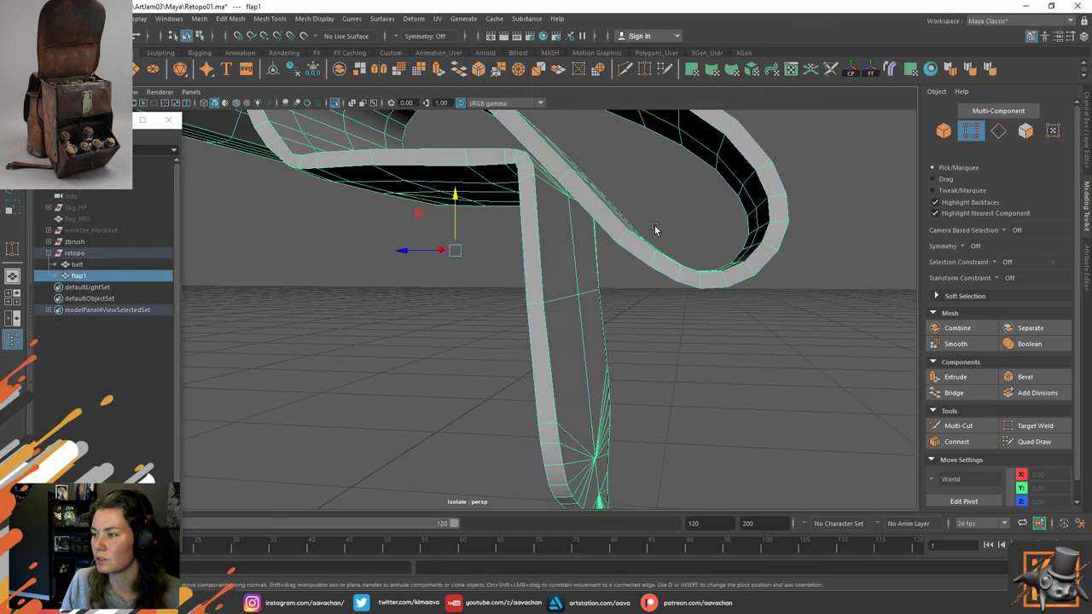
Exit isolation and move the front face's horizontal-row centre vertex and upper fan vertex along the depth axis to fit the sculpt.
{"action": "key", "text": "ctrl+1"}
{"action": "left_click_drag", "start_coordinate": [671, 296], "coordinate": [661, 301], "text": "alt"}
{"action": "right_click_drag", "start_coordinate": [736, 289], "coordinate": [682, 289]}
{"action": "left_click", "coordinate": [589, 294]}
{"action": "left_click_drag", "start_coordinate": [645, 371], "coordinate": [576, 373], "text": "alt"}
{"action": "left_click", "coordinate": [574, 373], "text": "shift"}
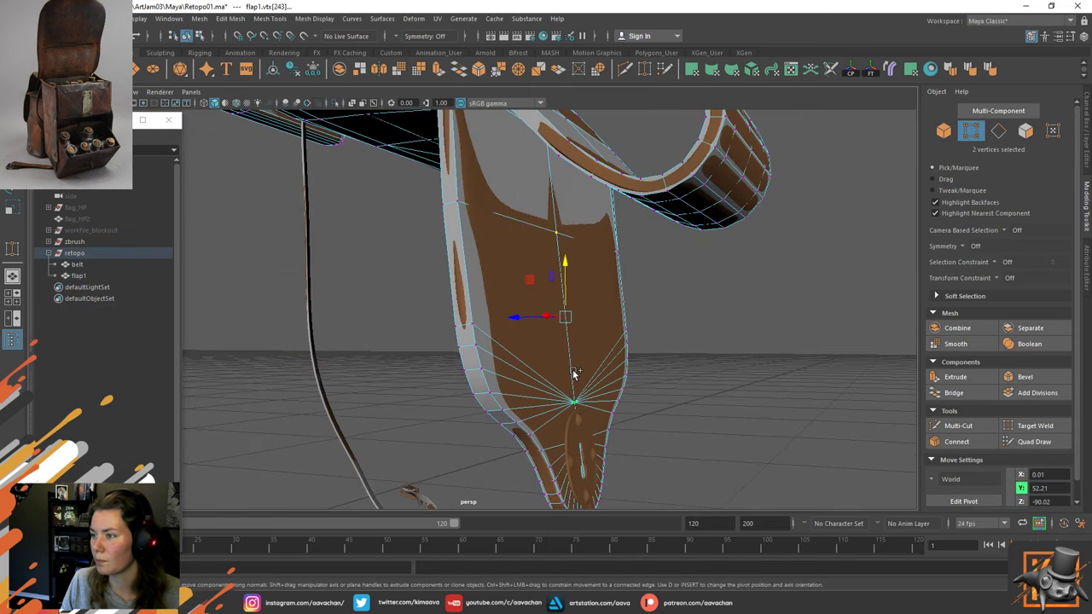
{"action": "mouse_move", "coordinate": [527, 320]}
{"action": "left_mouse_down", "text": "alt"}
{"action": "mouse_move", "coordinate": [600, 285]}
{"action": "mouse_move", "coordinate": [609, 302]}
{"action": "mouse_move", "coordinate": [663, 297]}
{"action": "mouse_move", "coordinate": [519, 320]}
{"action": "mouse_move", "coordinate": [531, 322]}
{"action": "left_mouse_up", "text": "alt"}
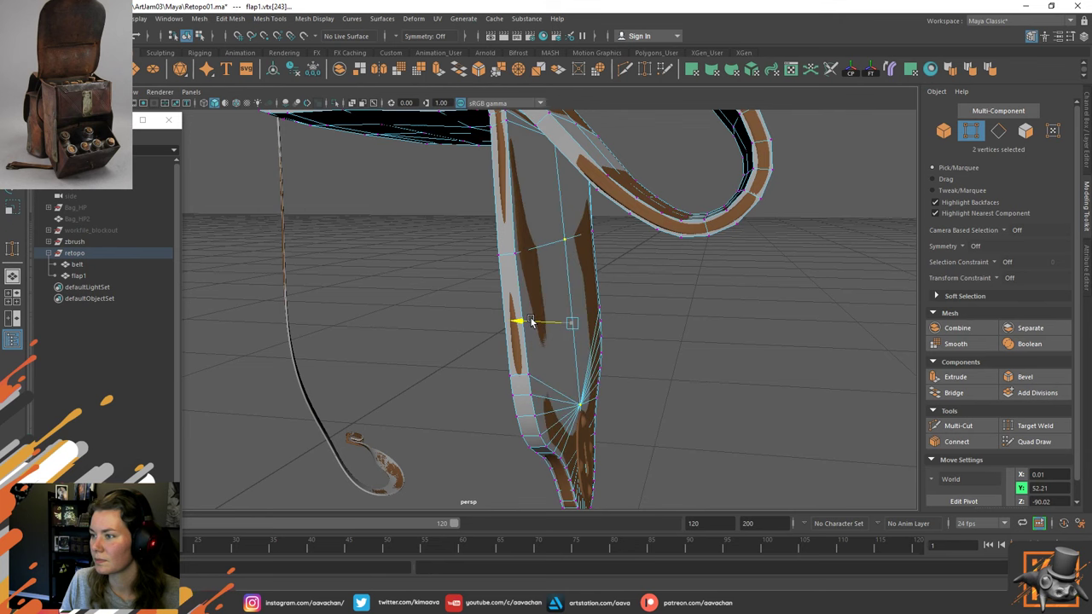
{"action": "left_click_drag", "start_coordinate": [647, 381], "coordinate": [581, 317], "text": "alt"}
{"action": "right_click", "coordinate": [554, 292]}
{"action": "left_click", "coordinate": [609, 273]}
Insert a horizontal edge loop around the hanging flap, between the upper row and the upper fan vertex.
{"action": "left_click_drag", "start_coordinate": [460, 269], "coordinate": [409, 313], "text": "alt"}
{"action": "right_click", "coordinate": [445, 319], "text": "shift"}
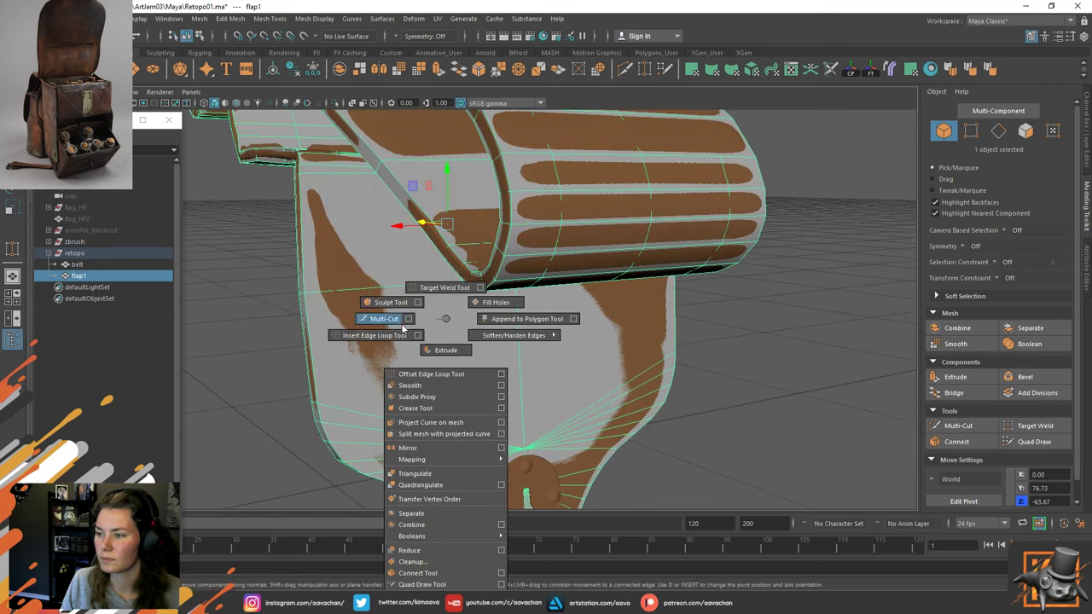
{"action": "left_click", "coordinate": [383, 320]}
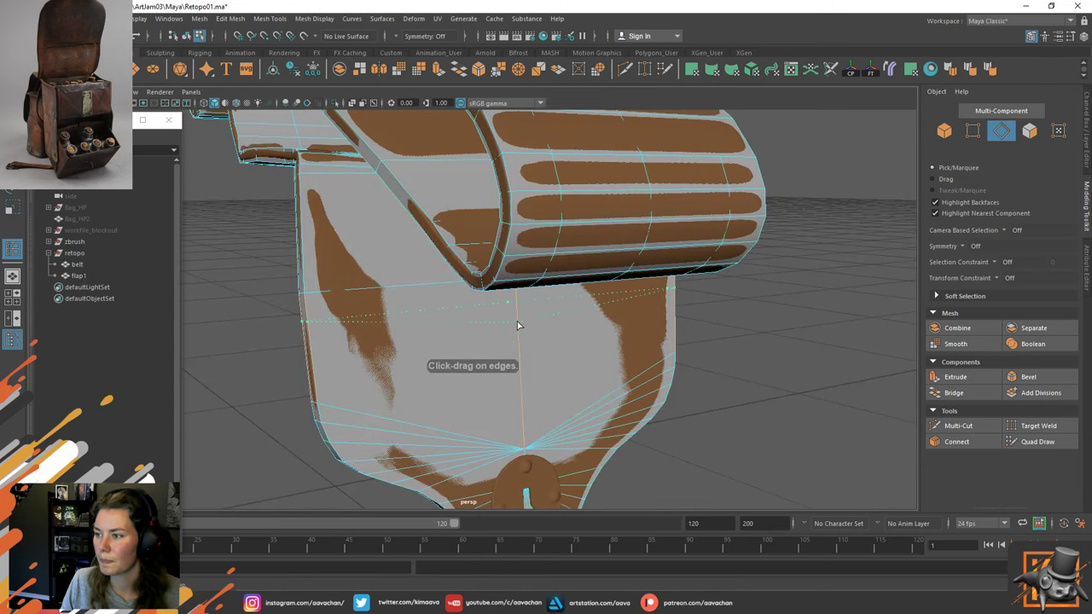
{"action": "left_click", "coordinate": [528, 344], "text": "ctrl"}
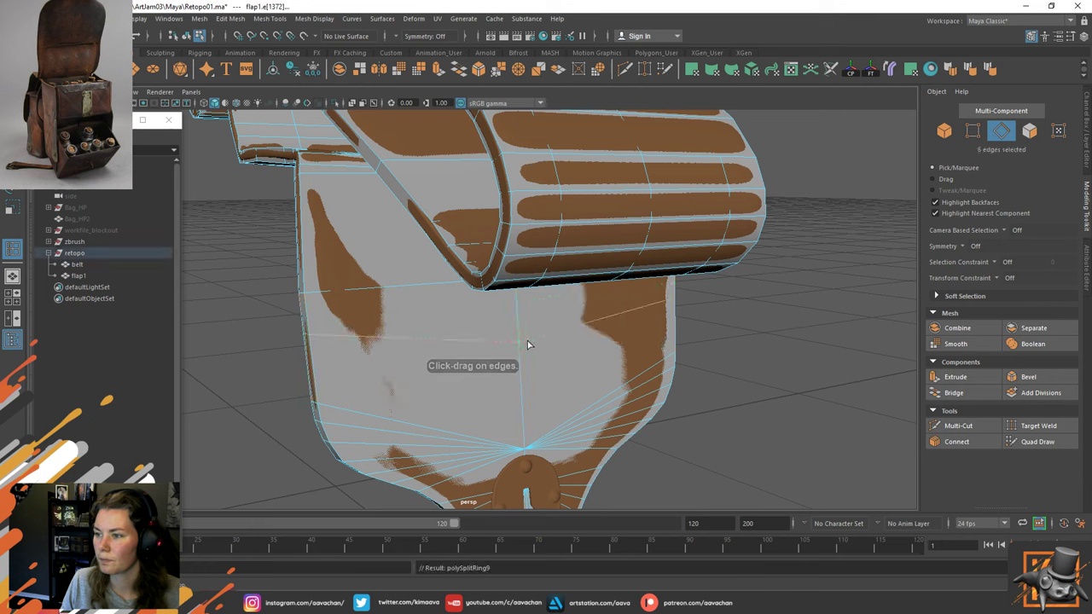
{"action": "key", "text": "w"}
Raise the upper horizontal edge loop behind the fold and scale its width to match the sculpt.
{"action": "double_click", "coordinate": [419, 282]}
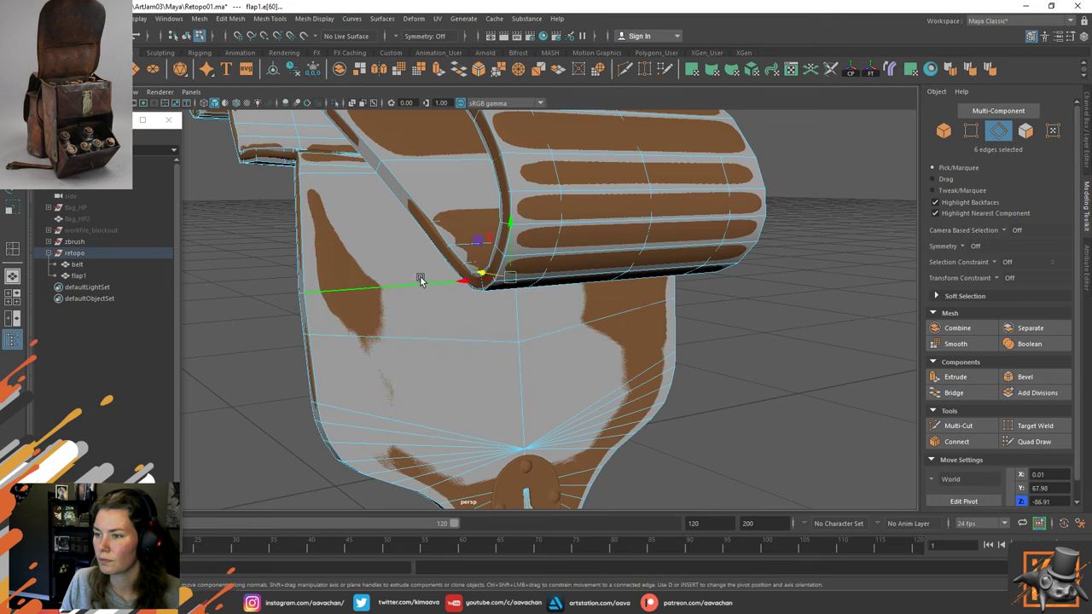
{"action": "key", "text": "r"}
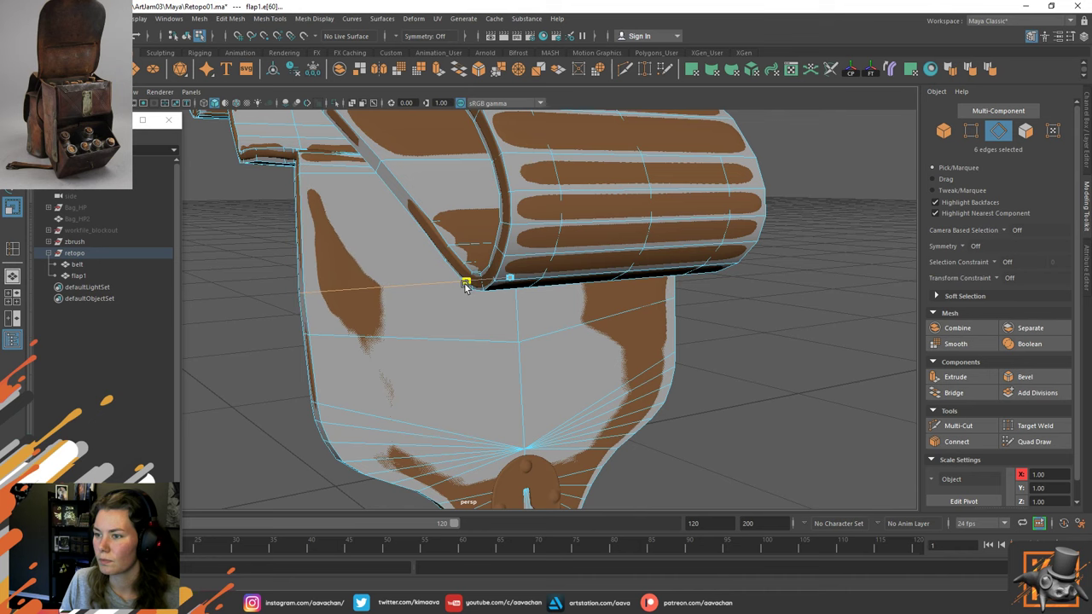
{"action": "key", "text": "w"}
{"action": "left_click_drag", "start_coordinate": [511, 229], "coordinate": [512, 186]}
{"action": "key", "text": "r"}
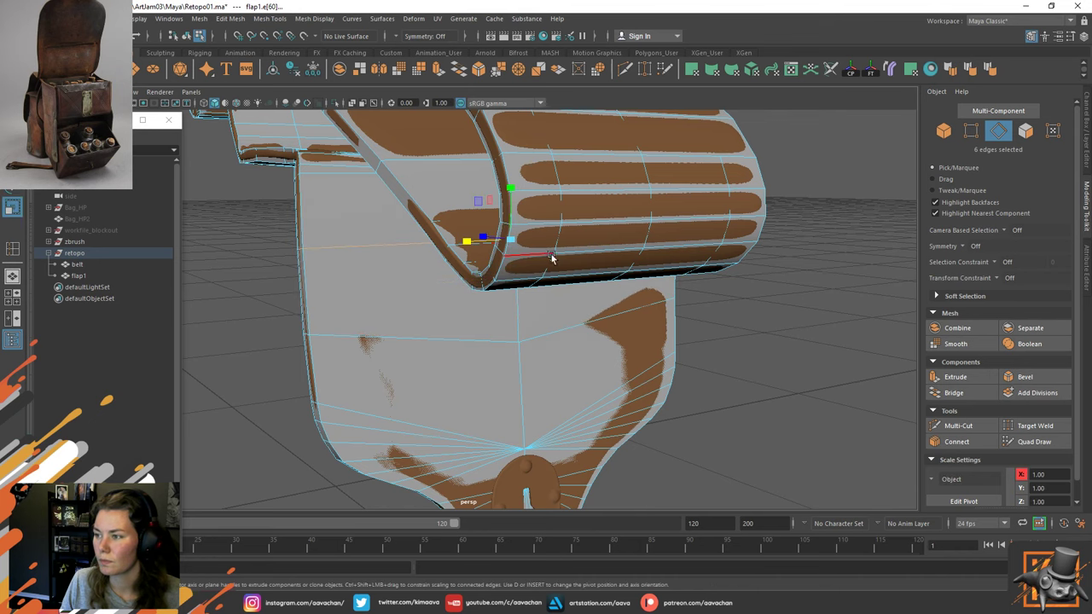
{"action": "mouse_move", "coordinate": [551, 254]}
{"action": "left_mouse_down", "text": "alt"}
{"action": "mouse_move", "coordinate": [509, 225]}
{"action": "mouse_move", "coordinate": [434, 236]}
{"action": "mouse_move", "coordinate": [536, 245]}
{"action": "left_mouse_up", "text": "alt"}
{"action": "left_click_drag", "start_coordinate": [456, 234], "coordinate": [390, 285]}
{"action": "key", "text": "w"}
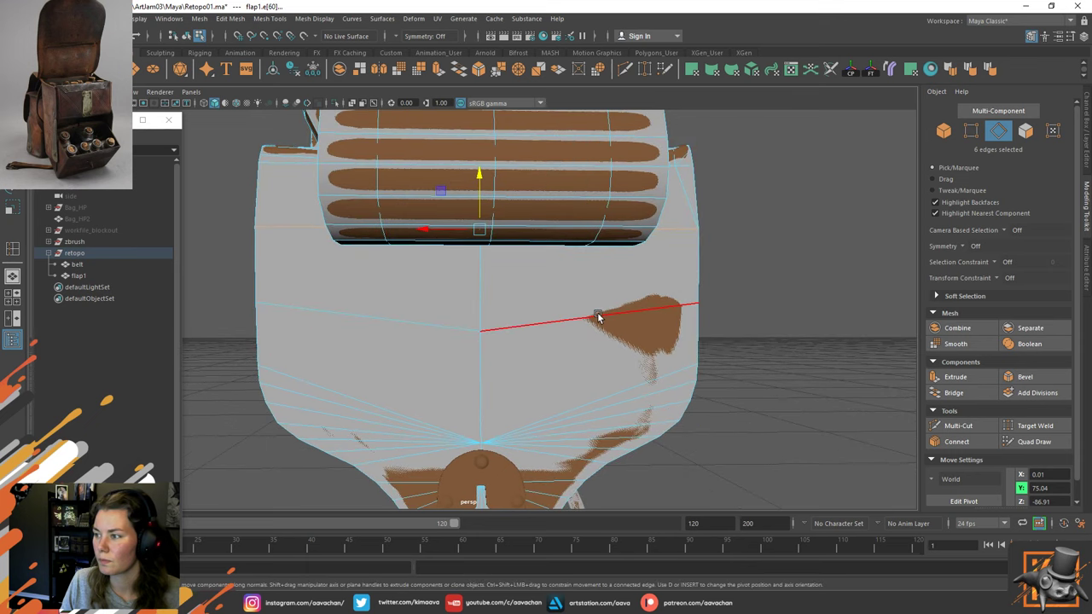
Try to target-weld the new loop's centre vertex on the front face into the centre-line vertex above it.
{"action": "right_click_drag", "start_coordinate": [547, 289], "coordinate": [484, 295]}
{"action": "left_click", "coordinate": [482, 326]}
{"action": "left_click_drag", "start_coordinate": [480, 324], "coordinate": [503, 292], "text": "alt"}
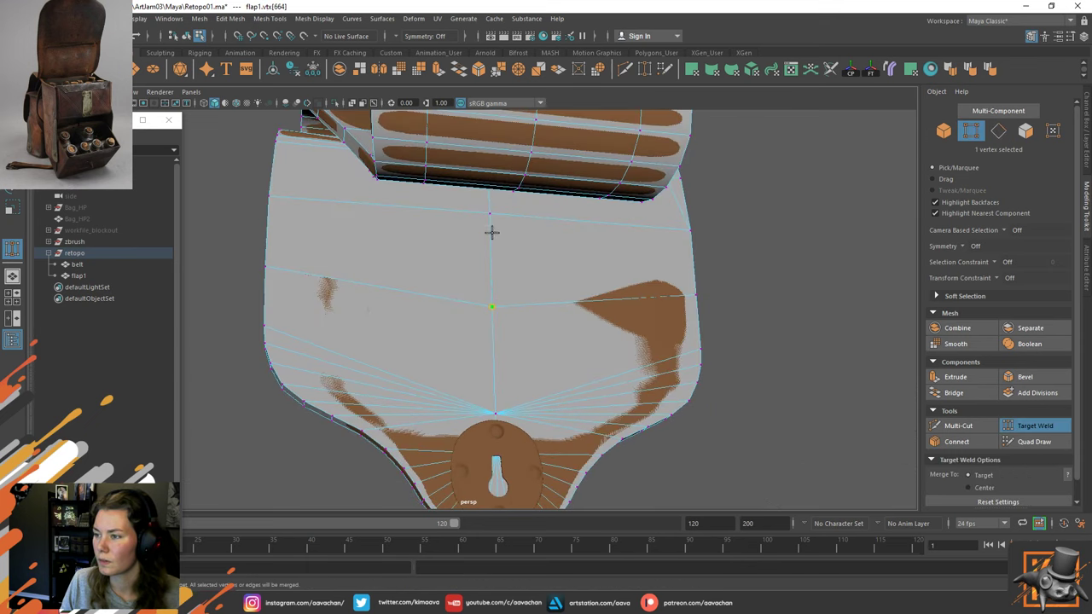
{"action": "left_click_drag", "start_coordinate": [492, 232], "coordinate": [492, 227]}
{"action": "key", "text": "w"}
{"action": "left_click_drag", "start_coordinate": [707, 290], "coordinate": [547, 310], "text": "alt"}
{"action": "key", "text": "ctrl+z"}
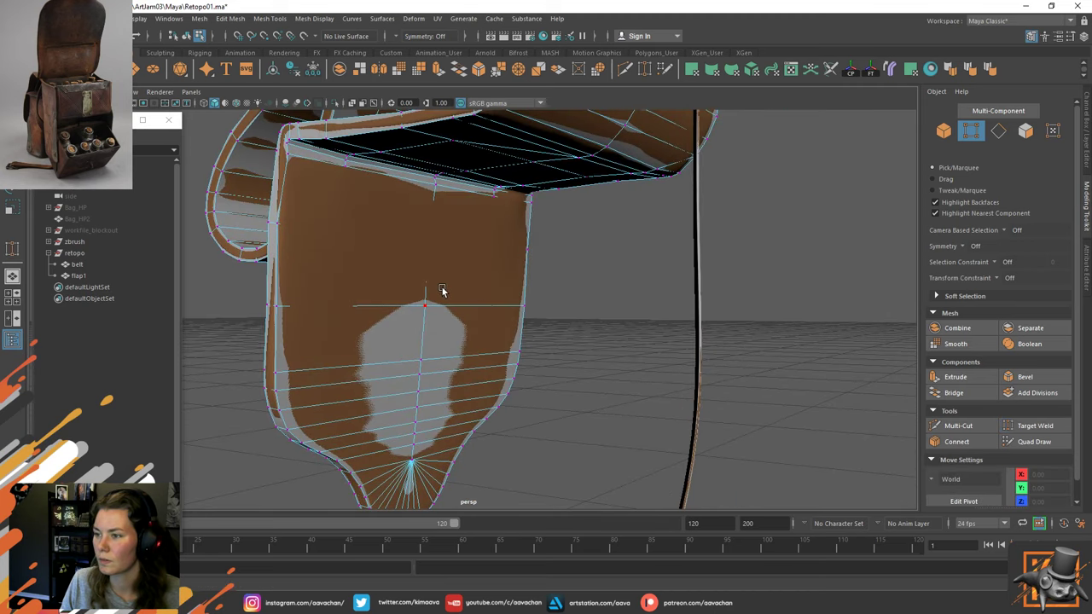
{"action": "left_click_drag", "start_coordinate": [442, 291], "coordinate": [541, 280], "text": "alt"}
{"action": "key", "text": "ctrl+z"}
Move the centre vertices of the front face's two horizontal rows along the depth axis to fit the sculpt, and return to object mode.
{"action": "left_click_drag", "start_coordinate": [518, 280], "coordinate": [515, 313], "text": "alt"}
{"action": "left_click", "coordinate": [395, 280]}
{"action": "key", "text": "f"}
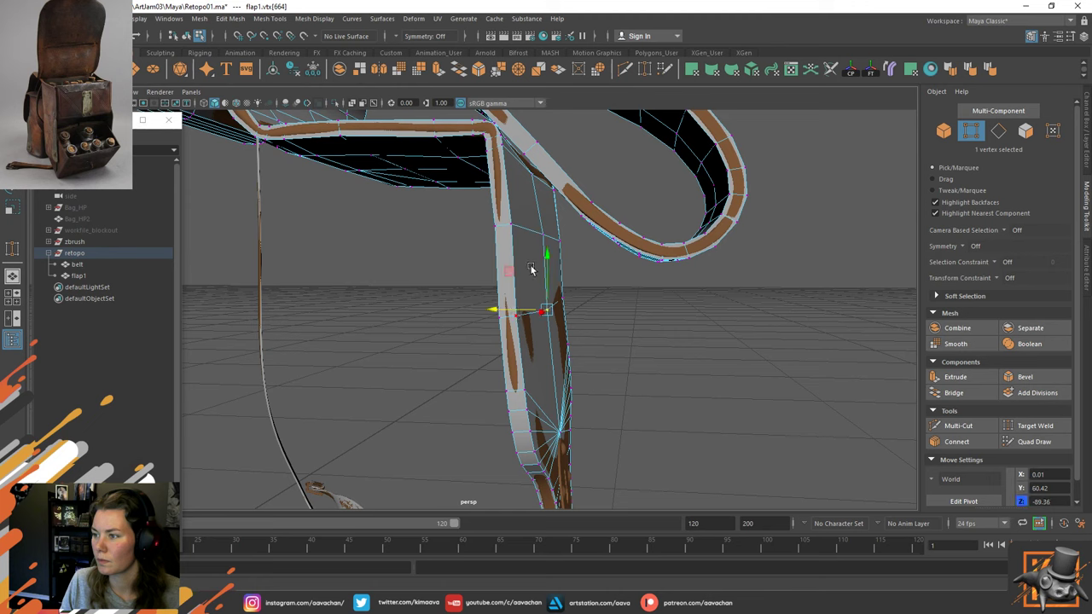
{"action": "left_click", "coordinate": [491, 236]}
{"action": "left_click_drag", "start_coordinate": [488, 235], "coordinate": [491, 235]}
{"action": "left_click_drag", "start_coordinate": [592, 265], "coordinate": [408, 263], "text": "alt"}
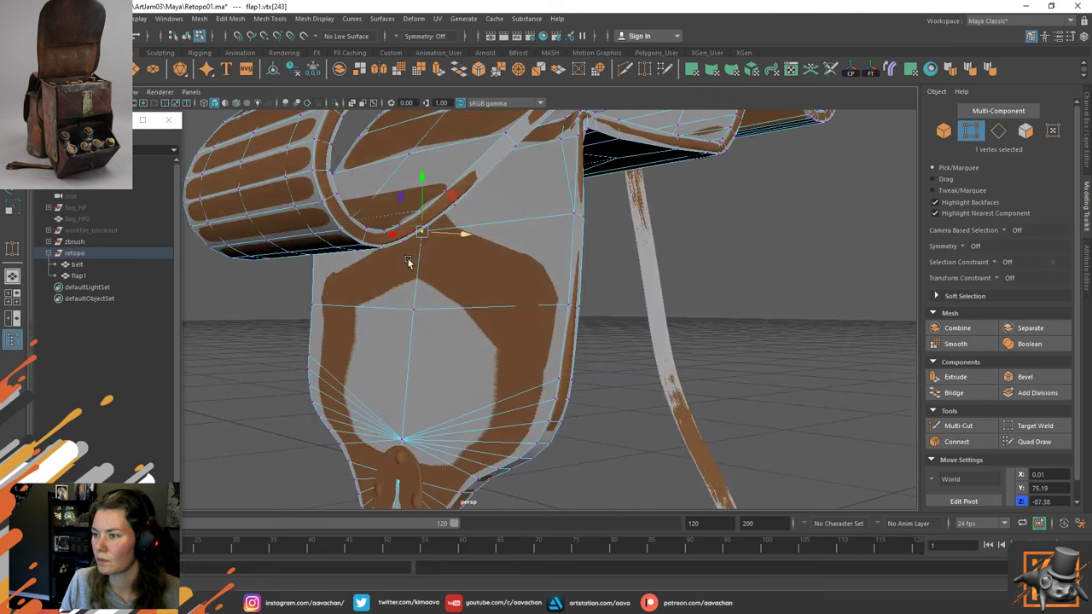
{"action": "right_click_drag", "start_coordinate": [517, 227], "coordinate": [567, 198]}
{"action": "left_click", "coordinate": [609, 334]}
Check the flap's fit against the sculpt from both sides and save the scene.
{"action": "scroll", "coordinate": [460, 325], "scroll_direction": "down", "scroll_amount": 6}
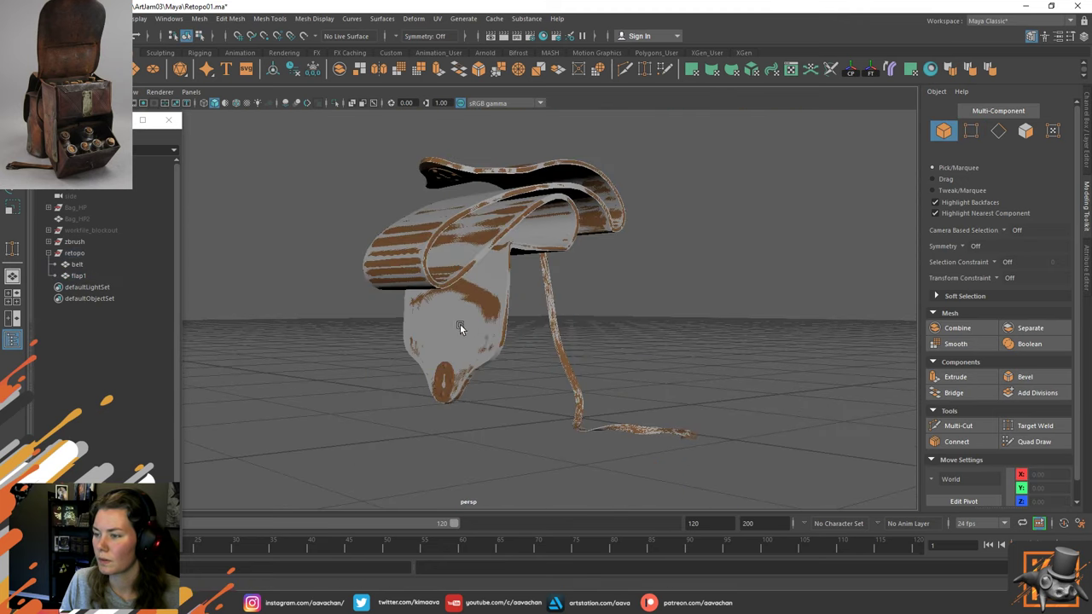
{"action": "left_click_drag", "start_coordinate": [460, 325], "coordinate": [610, 332], "text": "alt"}
{"action": "left_click", "coordinate": [449, 266]}
{"action": "left_click", "coordinate": [458, 356]}
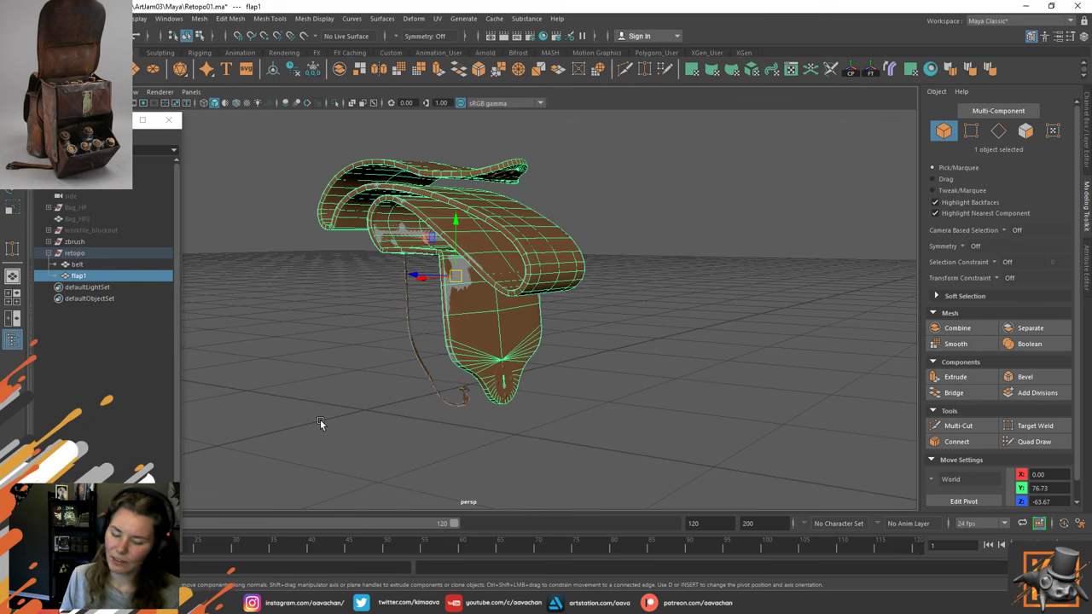
{"action": "scroll", "coordinate": [357, 256], "scroll_direction": "up", "scroll_amount": 8}
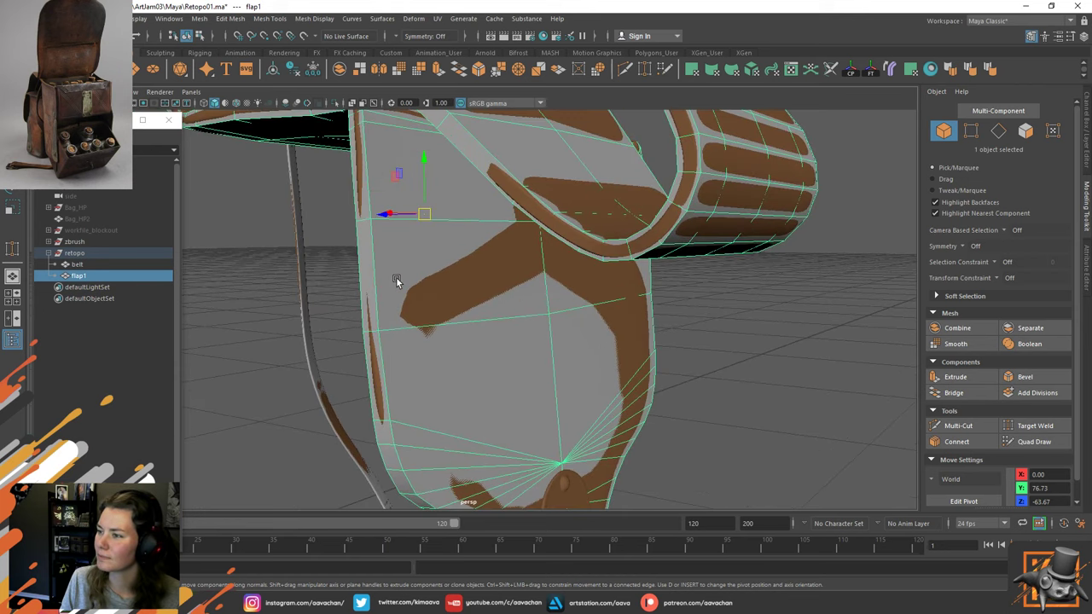
{"action": "scroll", "coordinate": [397, 281], "scroll_direction": "down", "scroll_amount": 3}
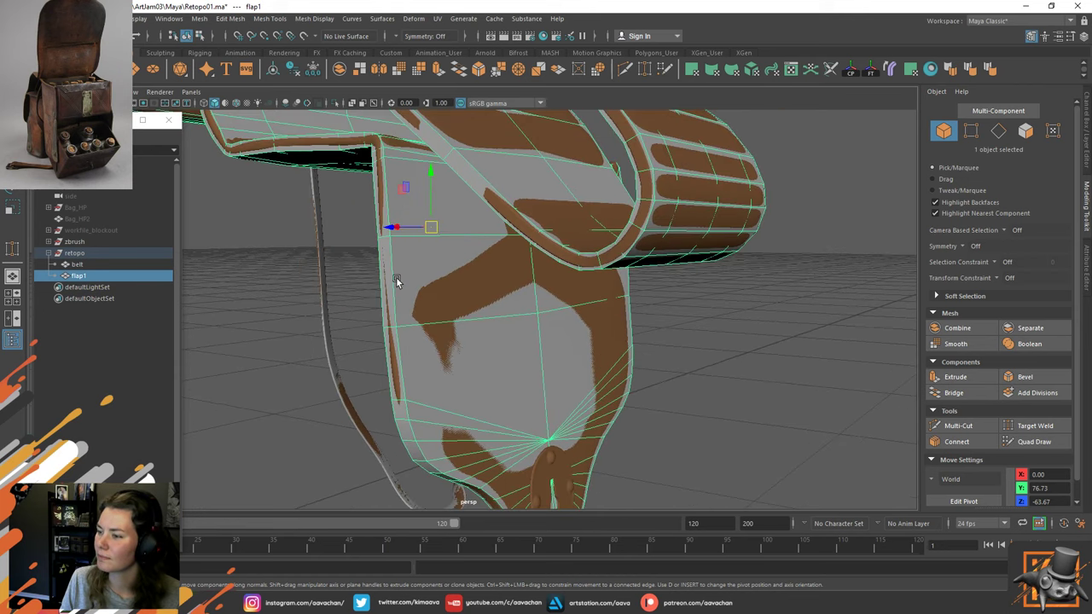
{"action": "middle_click_drag", "start_coordinate": [427, 251], "coordinate": [444, 263], "text": "alt"}
{"action": "left_click_drag", "start_coordinate": [442, 264], "coordinate": [454, 269], "text": "alt"}
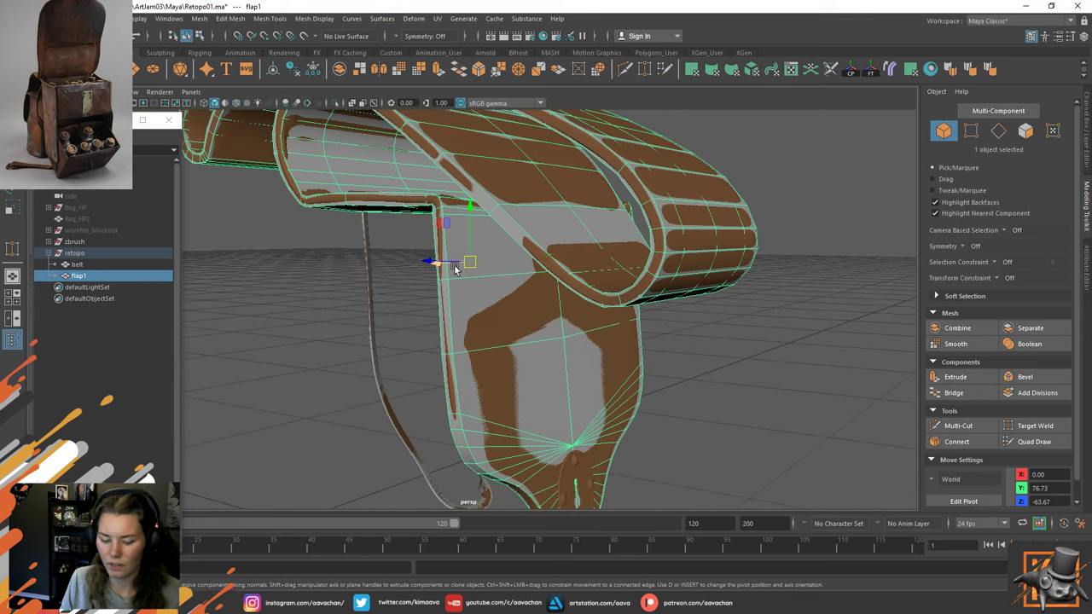
{"action": "key", "text": "ctrl+s"}
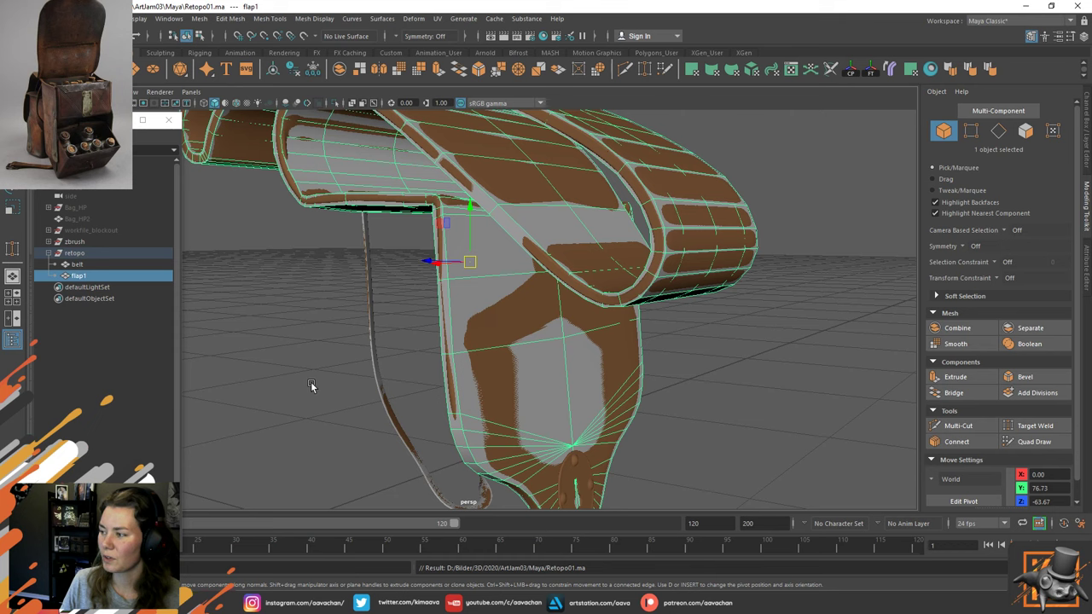
Inspect the rolled parts of the flap against the sculpt from the side and from below, and save the scene.
{"action": "left_click_drag", "start_coordinate": [406, 294], "coordinate": [372, 339], "text": "alt"}
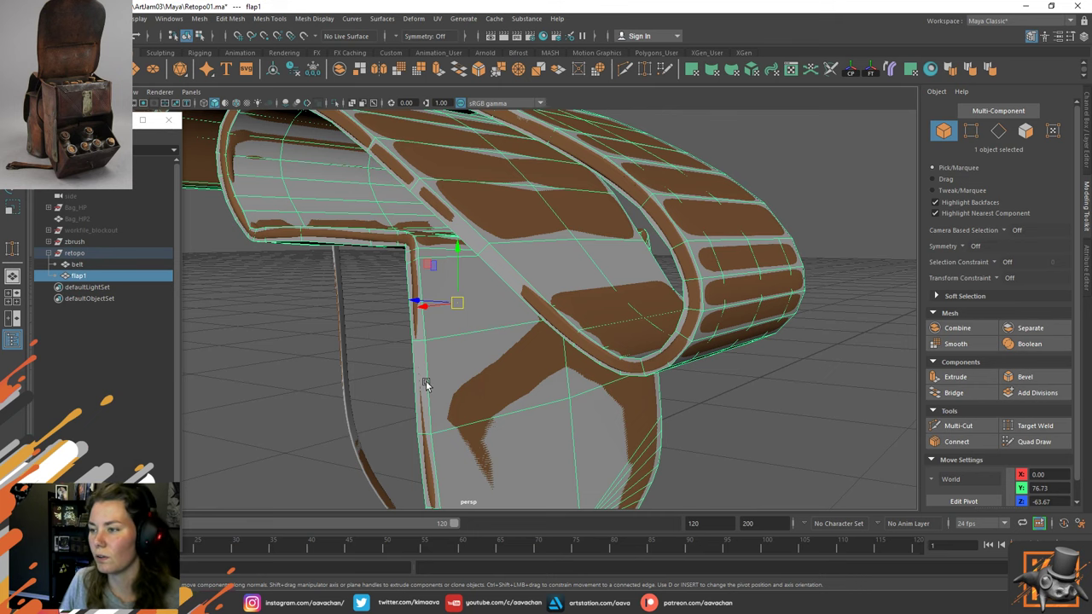
{"action": "left_click_drag", "start_coordinate": [434, 332], "coordinate": [492, 339], "text": "alt"}
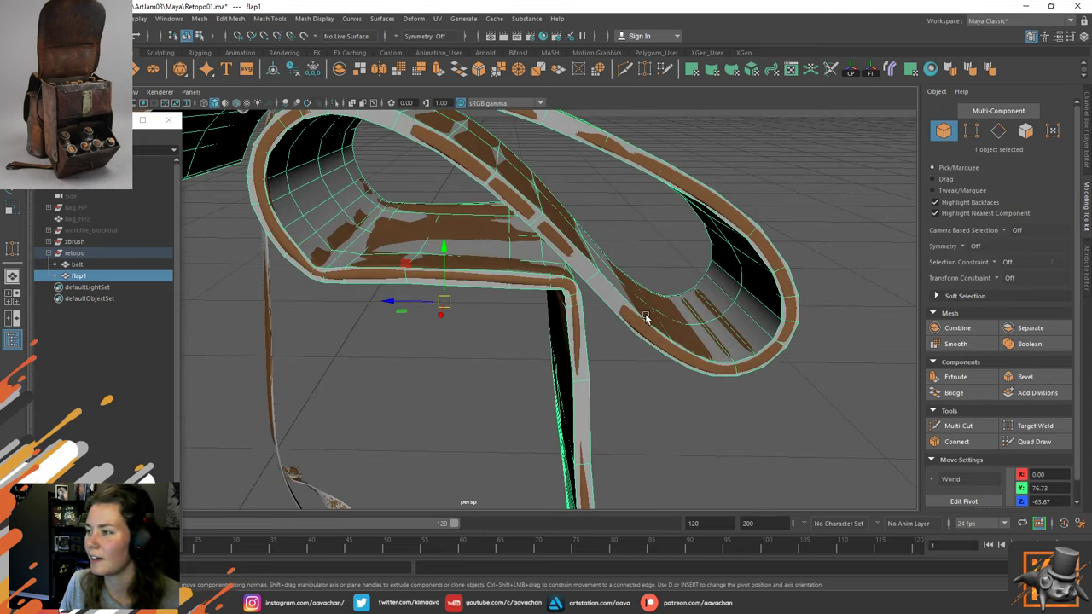
{"action": "left_click_drag", "start_coordinate": [646, 317], "coordinate": [568, 321], "text": "alt"}
{"action": "left_click_drag", "start_coordinate": [530, 366], "coordinate": [394, 354], "text": "alt"}
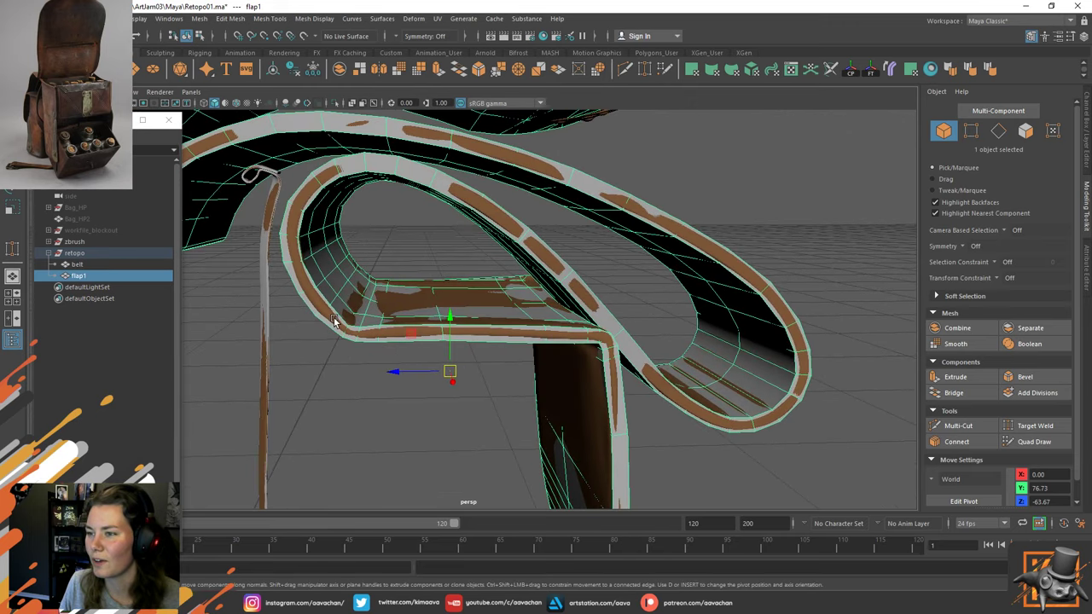
{"action": "left_click_drag", "start_coordinate": [334, 320], "coordinate": [392, 263], "text": "alt"}
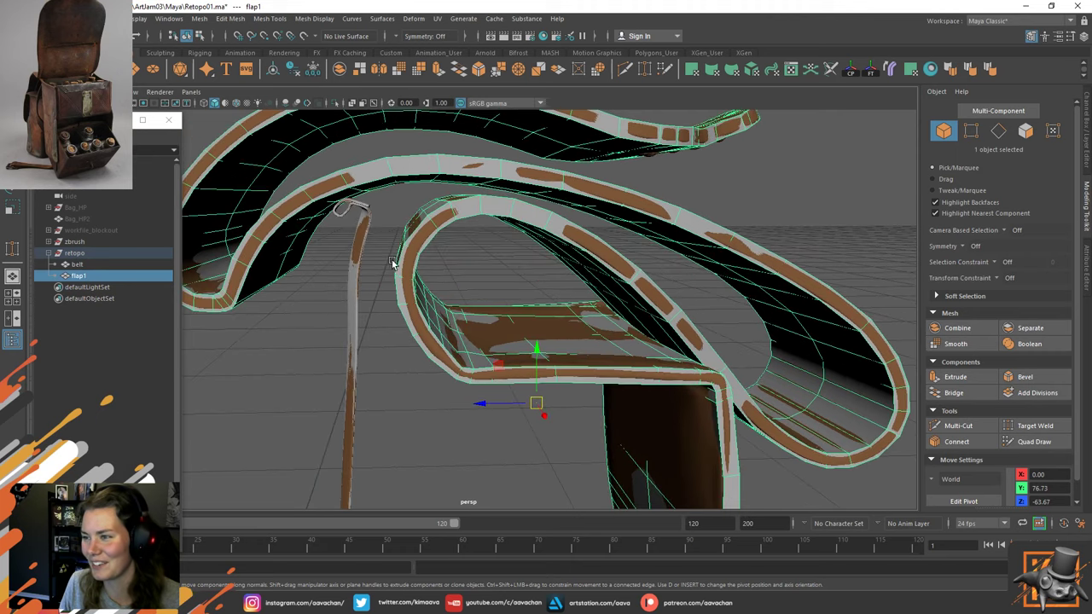
{"action": "right_click_drag", "start_coordinate": [480, 251], "coordinate": [431, 255]}
{"action": "right_click_drag", "start_coordinate": [424, 297], "coordinate": [470, 342], "text": "alt"}
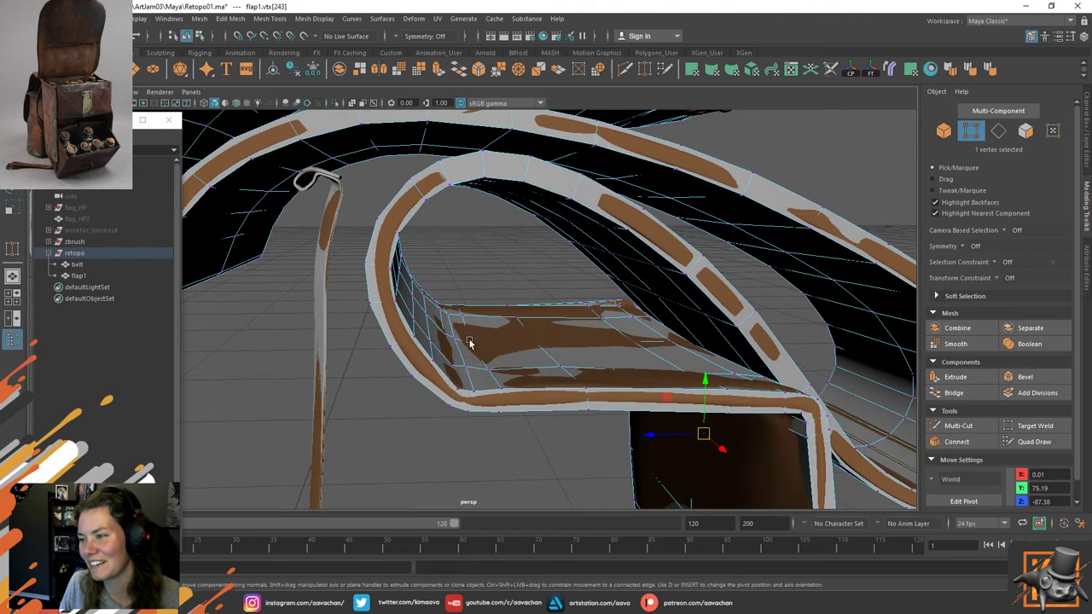
{"action": "left_click_drag", "start_coordinate": [373, 306], "coordinate": [461, 286], "text": "alt"}
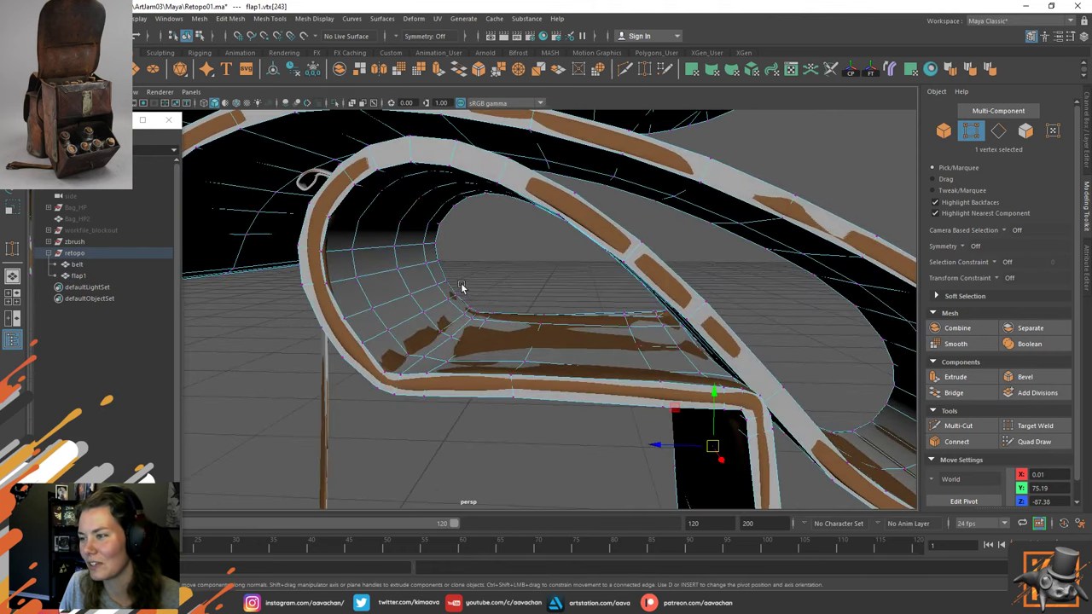
{"action": "right_click_drag", "start_coordinate": [496, 269], "coordinate": [552, 232]}
{"action": "left_click_drag", "start_coordinate": [553, 232], "coordinate": [549, 319], "text": "alt"}
{"action": "key", "text": "ctrl+s"}
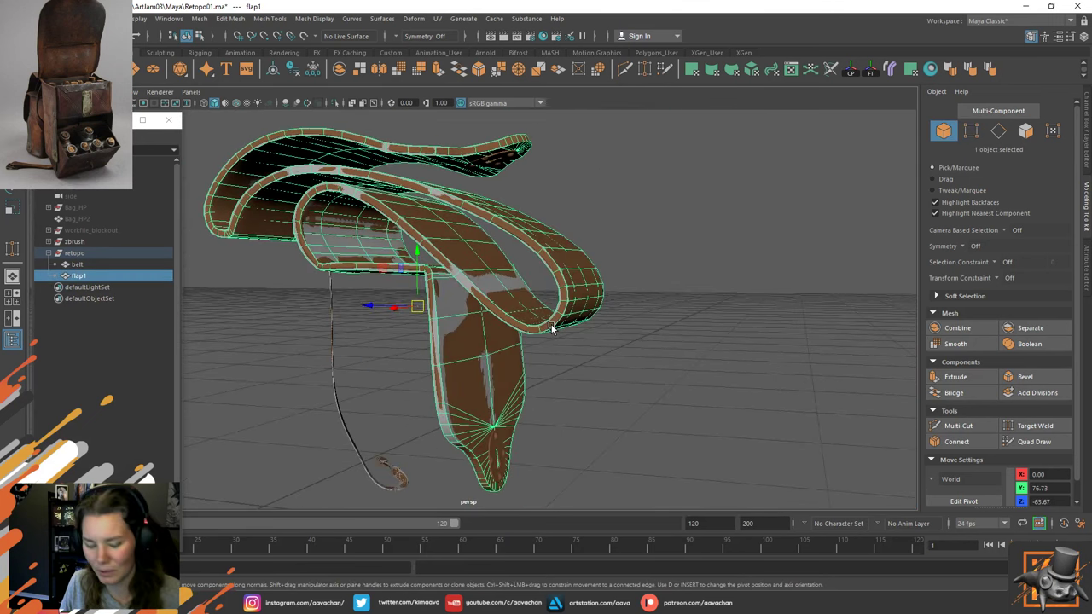
Isolate the retopo group to examine the flap's shading without the sculpt, and bring the sculpt back into view.
{"action": "left_click", "coordinate": [94, 252]}
{"action": "key", "text": "ctrl+1"}
{"action": "key", "text": "ctrl+1"}
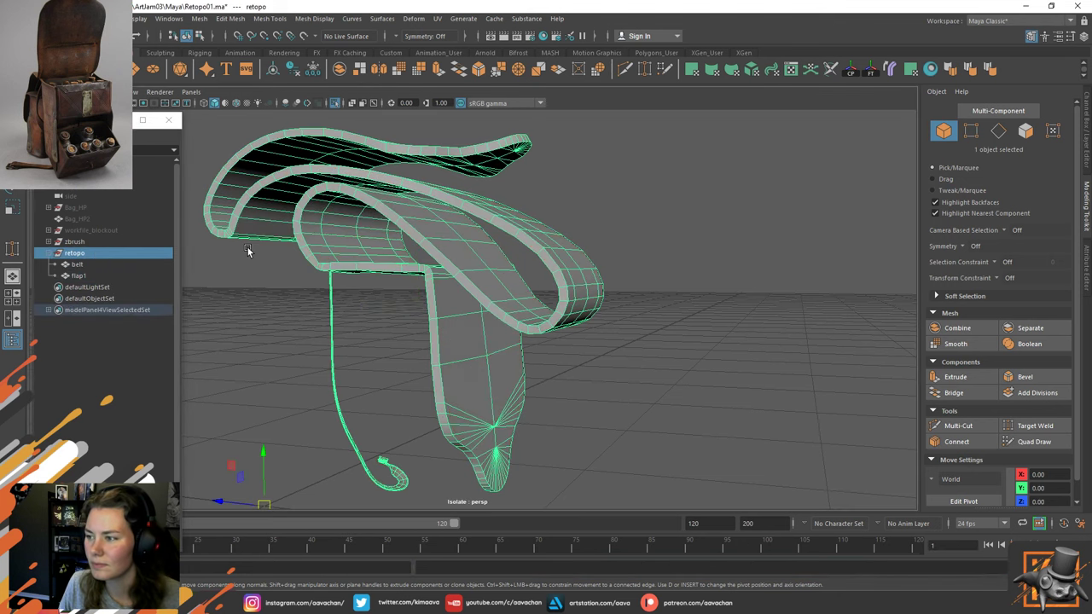
{"action": "left_click", "coordinate": [662, 335]}
{"action": "scroll", "coordinate": [648, 329], "scroll_direction": "down", "scroll_amount": 5}
{"action": "left_click_drag", "start_coordinate": [627, 314], "coordinate": [521, 332], "text": "alt"}
{"action": "scroll", "coordinate": [504, 333], "scroll_direction": "up", "scroll_amount": 5}
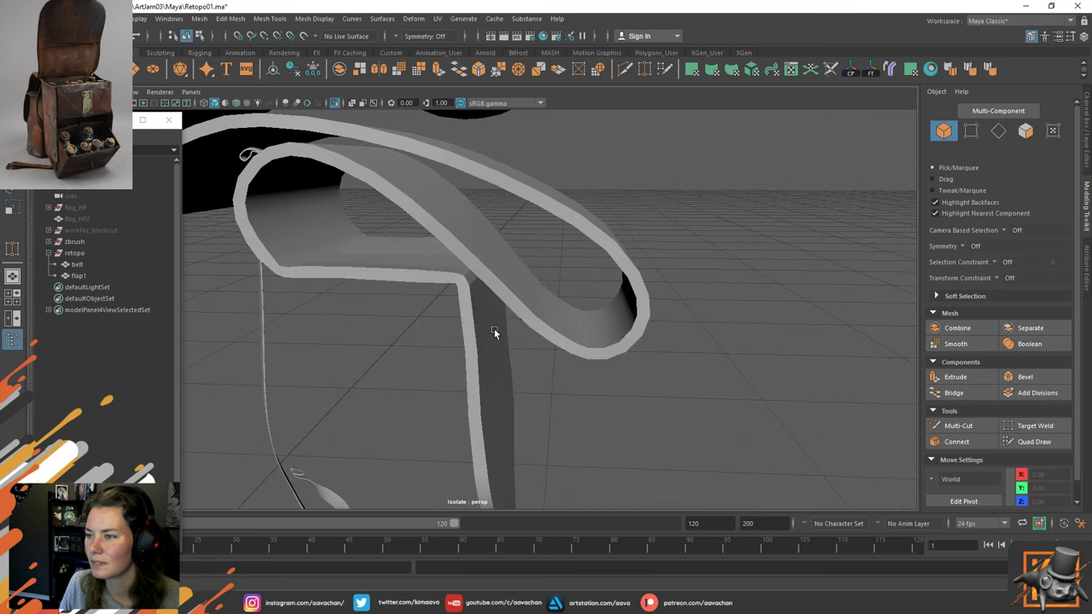
{"action": "left_click", "coordinate": [423, 280]}
{"action": "key", "text": "ctrl+1"}
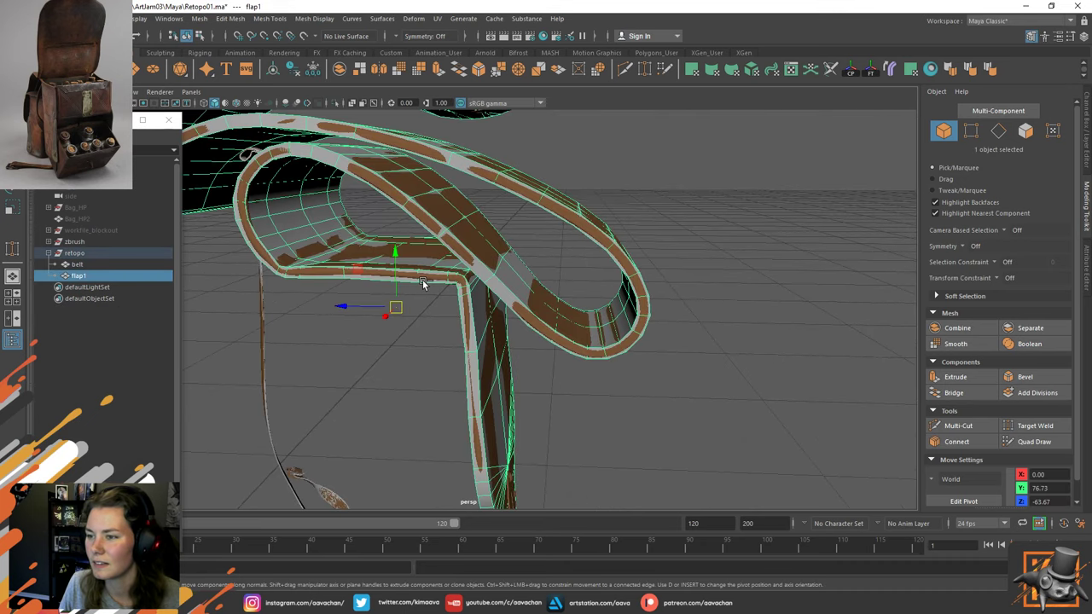
Select the edge loop beside the centre line on one side of the large ribbed roll and delete it.
{"action": "mouse_move", "coordinate": [303, 329]}
{"action": "left_mouse_down", "text": "alt"}
{"action": "mouse_move", "coordinate": [280, 334]}
{"action": "mouse_move", "coordinate": [266, 270]}
{"action": "left_mouse_up", "text": "alt"}
{"action": "middle_click_drag", "start_coordinate": [266, 271], "coordinate": [319, 283], "text": "alt"}
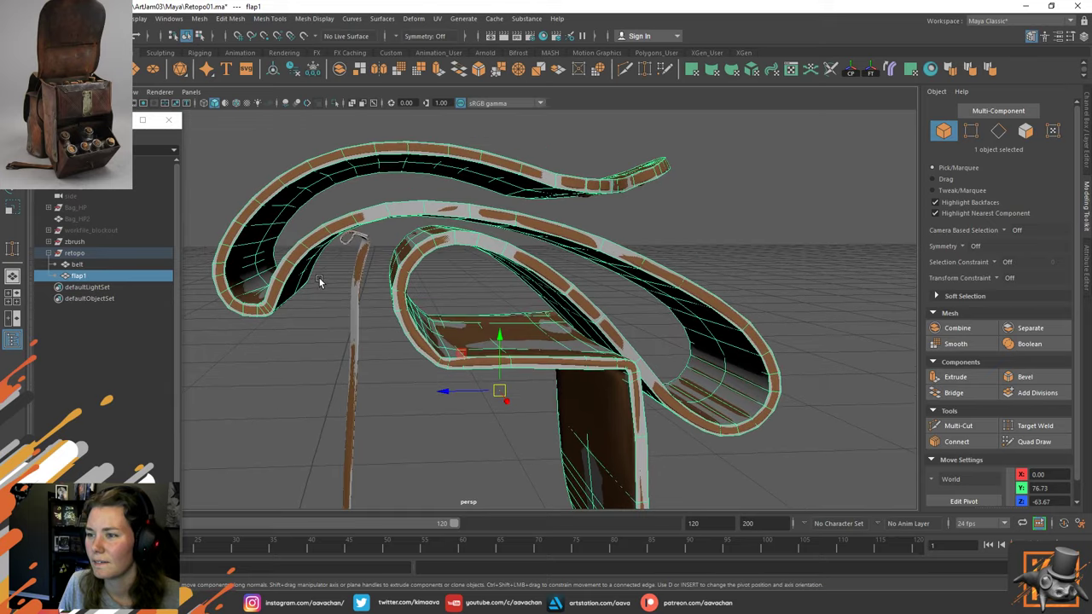
{"action": "right_click_drag", "start_coordinate": [319, 283], "coordinate": [463, 358], "text": "alt"}
{"action": "left_click_drag", "start_coordinate": [464, 358], "coordinate": [436, 331], "text": "alt"}
{"action": "left_click_drag", "start_coordinate": [277, 294], "coordinate": [641, 247], "text": "alt"}
{"action": "key", "text": "F10"}
{"action": "left_click_drag", "start_coordinate": [398, 243], "coordinate": [597, 298], "text": "alt"}
{"action": "left_click", "coordinate": [386, 288]}
{"action": "double_click", "coordinate": [376, 270]}
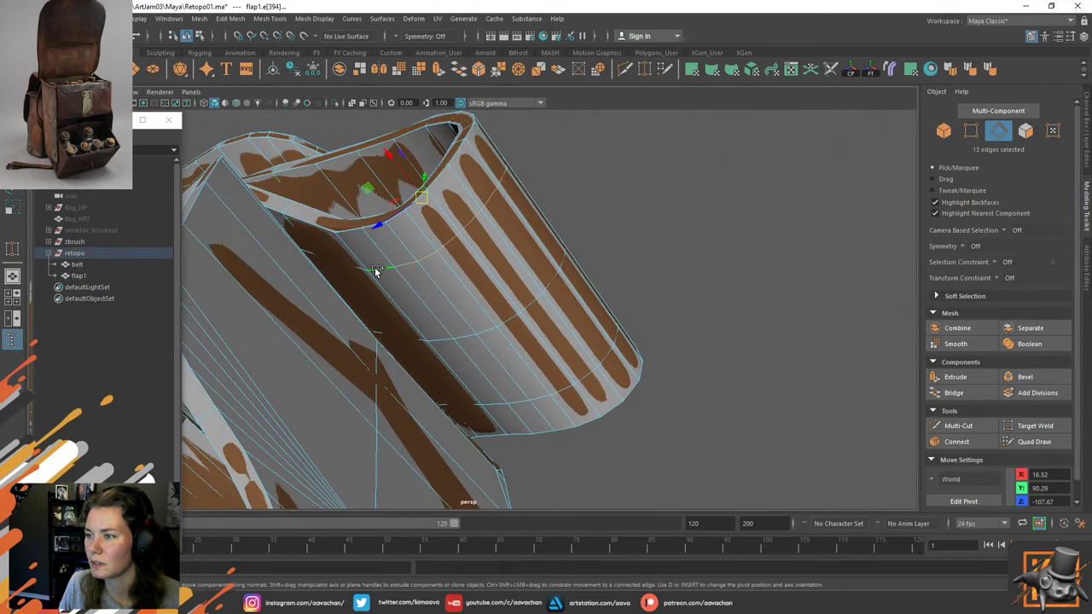
{"action": "right_click_drag", "start_coordinate": [376, 270], "coordinate": [328, 286], "text": "shift"}
Delete the matching edge loop on the other side of the large ribbed roll's centre line.
{"action": "left_click_drag", "start_coordinate": [579, 295], "coordinate": [550, 277], "text": "alt"}
{"action": "double_click", "coordinate": [524, 390]}
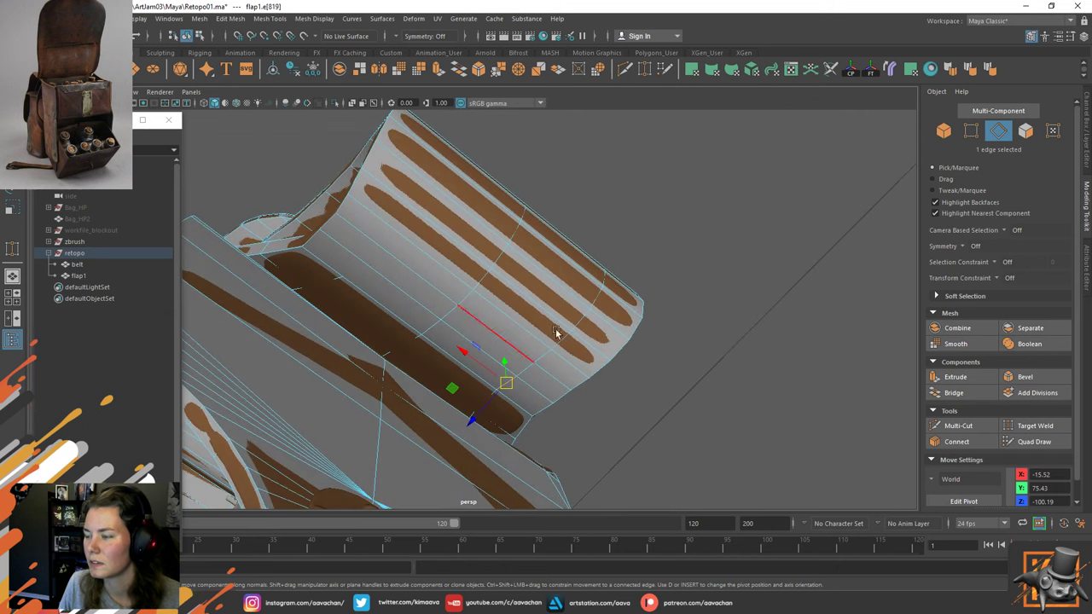
{"action": "left_click_drag", "start_coordinate": [556, 334], "coordinate": [549, 340], "text": "alt"}
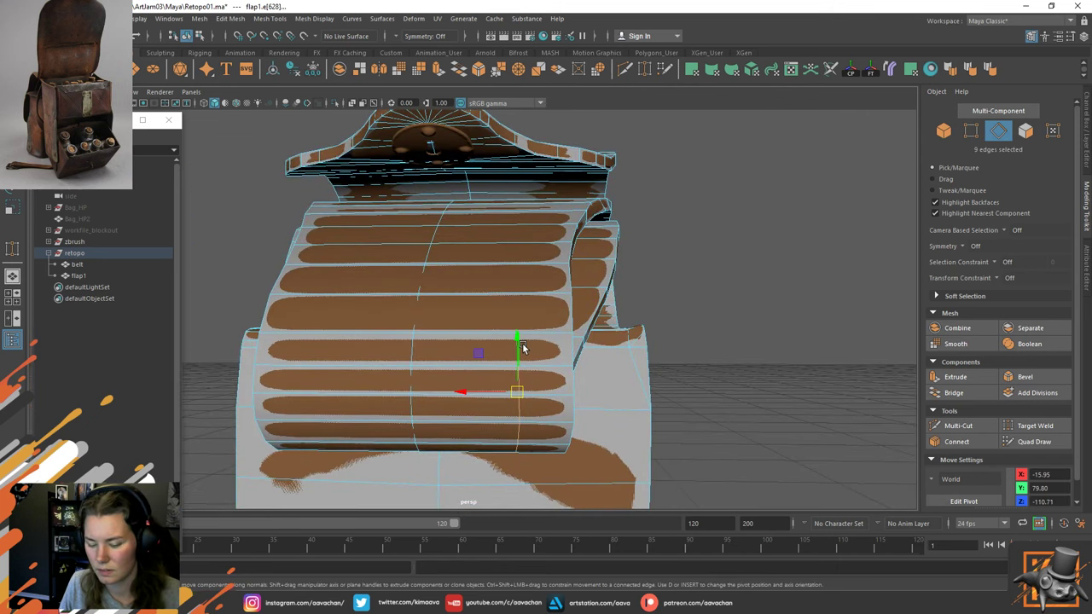
{"action": "right_click_drag", "start_coordinate": [522, 346], "coordinate": [496, 342], "text": "shift"}
Select the run of edges beside the centre line inside the small roll near the belt and delete it.
{"action": "left_click_drag", "start_coordinate": [387, 377], "coordinate": [492, 349], "text": "alt"}
{"action": "left_click", "coordinate": [409, 287]}
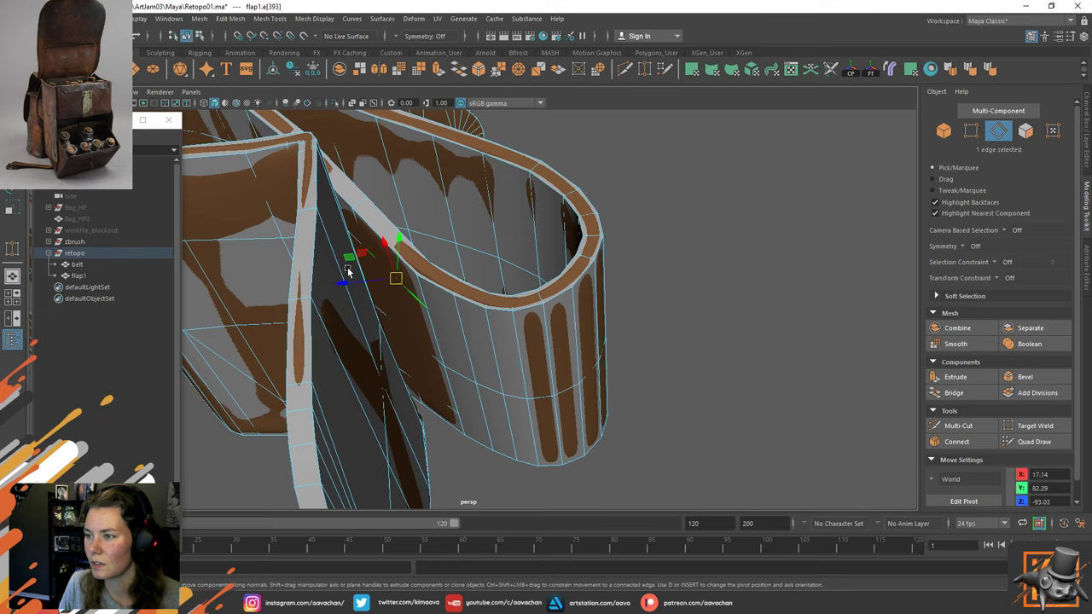
{"action": "left_click_drag", "start_coordinate": [348, 271], "coordinate": [354, 299], "text": "alt"}
{"action": "left_click", "coordinate": [285, 209], "text": "shift"}
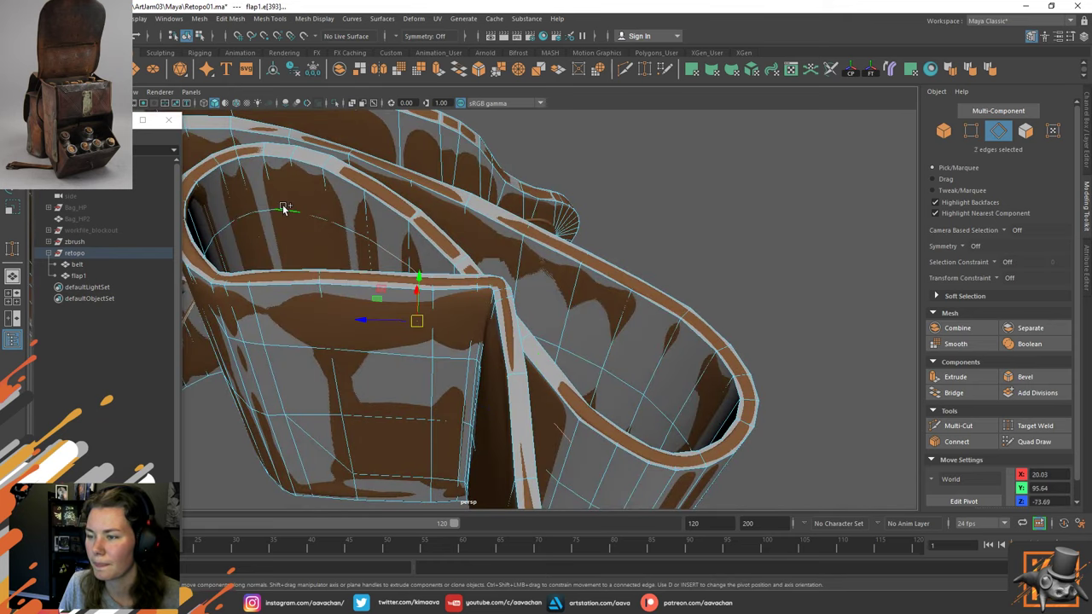
{"action": "left_click_drag", "start_coordinate": [334, 230], "coordinate": [405, 327], "text": "alt"}
{"action": "left_click", "coordinate": [275, 270], "text": "shift"}
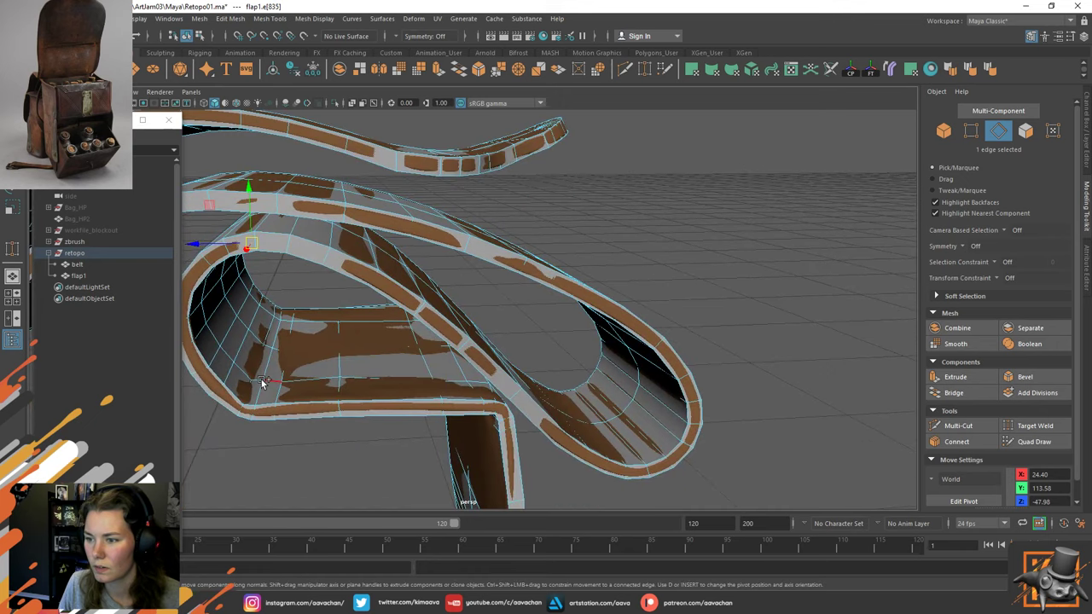
{"action": "double_click", "coordinate": [224, 353]}
{"action": "left_click_drag", "start_coordinate": [242, 344], "coordinate": [286, 263], "text": "alt"}
{"action": "left_click", "coordinate": [248, 220]}
{"action": "key", "text": "Delete"}
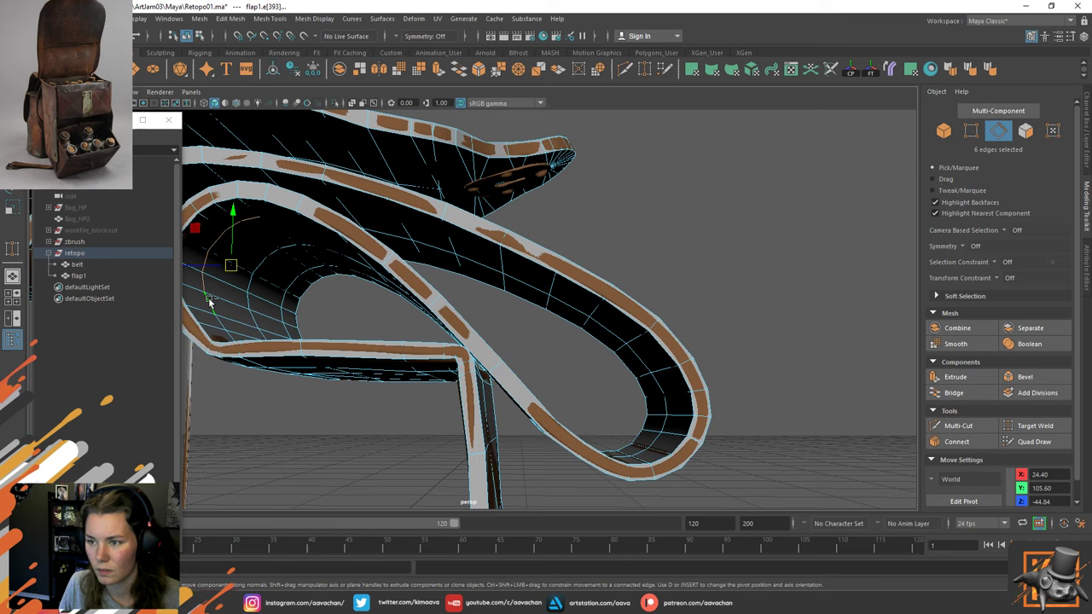
Select the four centre edges inside the small roll and move them along the depth axis to fit the sculpt.
{"action": "left_click_drag", "start_coordinate": [213, 303], "coordinate": [388, 239], "text": "alt"}
{"action": "double_click", "coordinate": [243, 333]}
{"action": "key", "text": "ctrl+z"}
{"action": "left_click", "coordinate": [377, 293]}
{"action": "left_click_drag", "start_coordinate": [316, 263], "coordinate": [319, 285], "text": "alt"}
{"action": "left_click", "coordinate": [315, 273]}
{"action": "double_click", "coordinate": [334, 327], "text": "shift"}
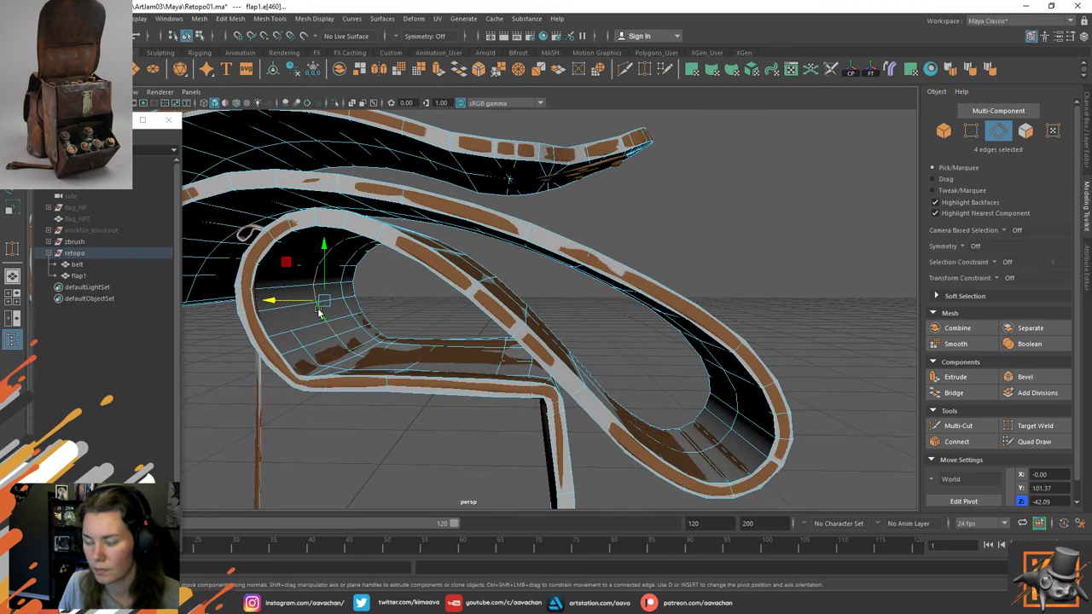
{"action": "key", "text": "r"}
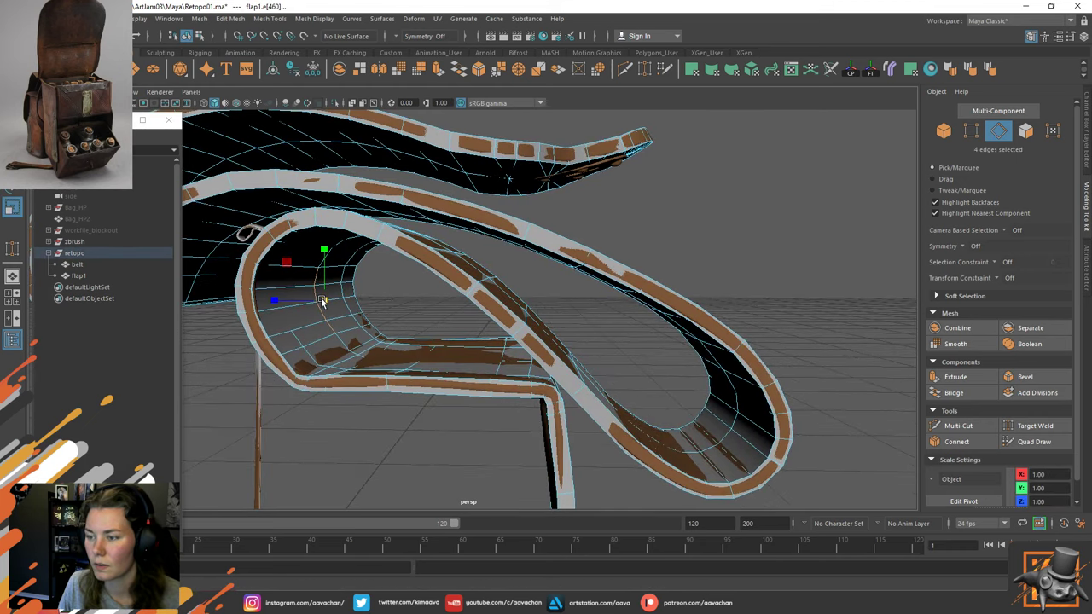
{"action": "left_click_drag", "start_coordinate": [323, 300], "coordinate": [290, 300], "text": "alt"}
{"action": "key", "text": "w"}
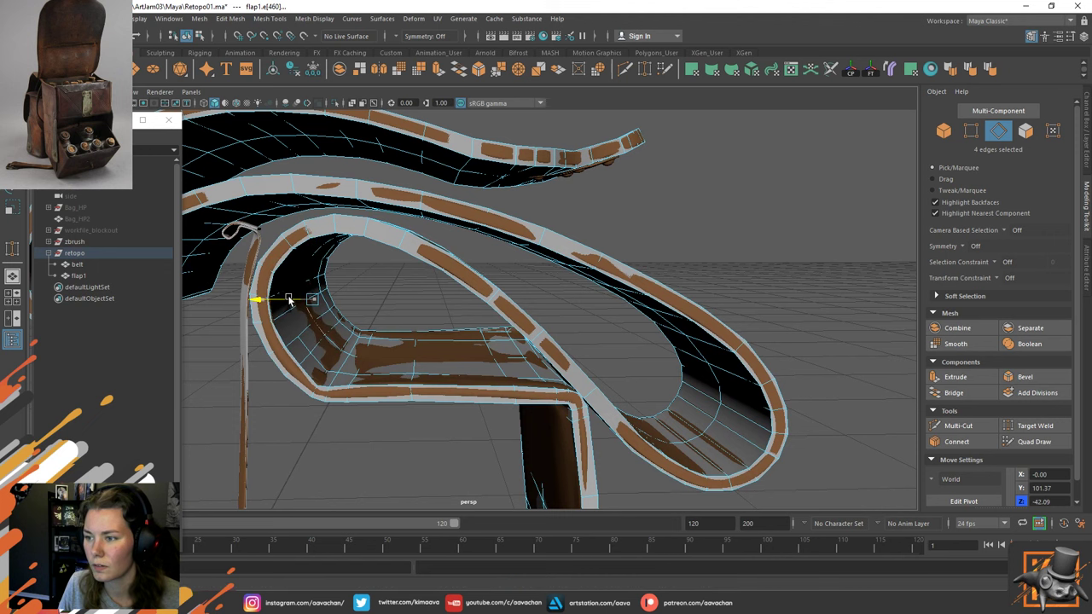
{"action": "left_click_drag", "start_coordinate": [290, 300], "coordinate": [321, 331], "text": "alt"}
Delete the two leftover side-loop edges at the lower inside of the small roll.
{"action": "left_click", "coordinate": [290, 348]}
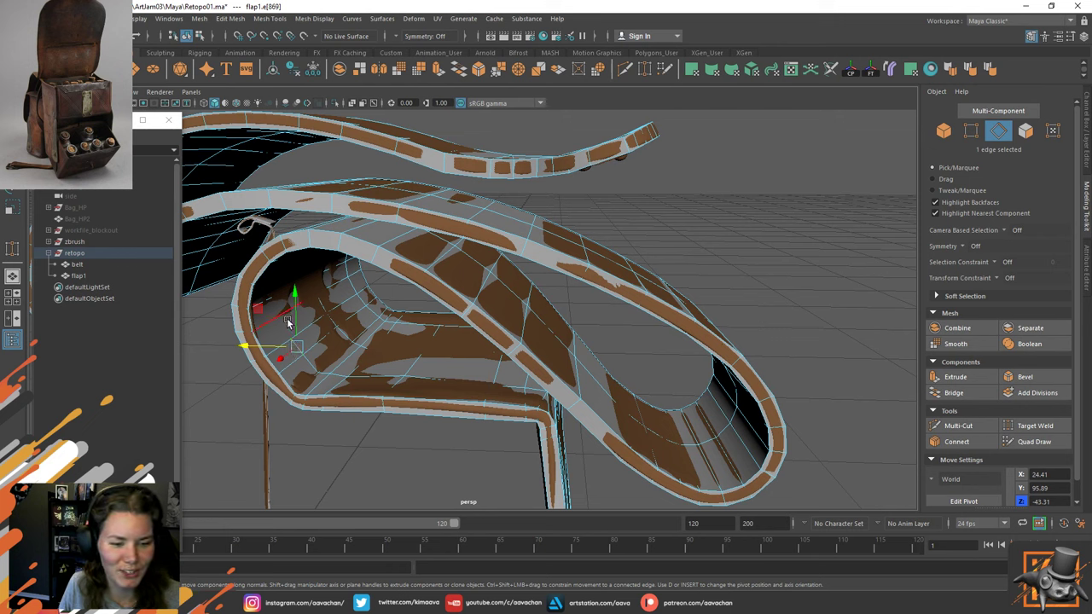
{"action": "left_click", "coordinate": [319, 361], "text": "shift"}
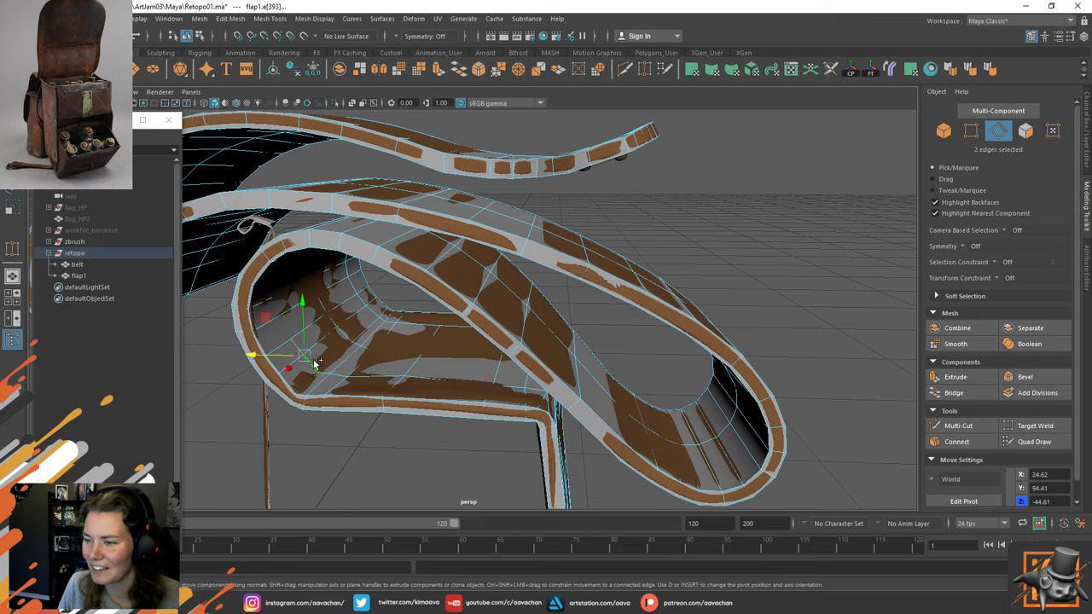
{"action": "right_click_drag", "start_coordinate": [314, 363], "coordinate": [268, 386], "text": "shift"}
Delete the run of edges on the far side of the centre line inside the small roll.
{"action": "left_click_drag", "start_coordinate": [294, 376], "coordinate": [350, 334], "text": "alt"}
{"action": "middle_click_drag", "start_coordinate": [350, 333], "coordinate": [403, 362], "text": "alt"}
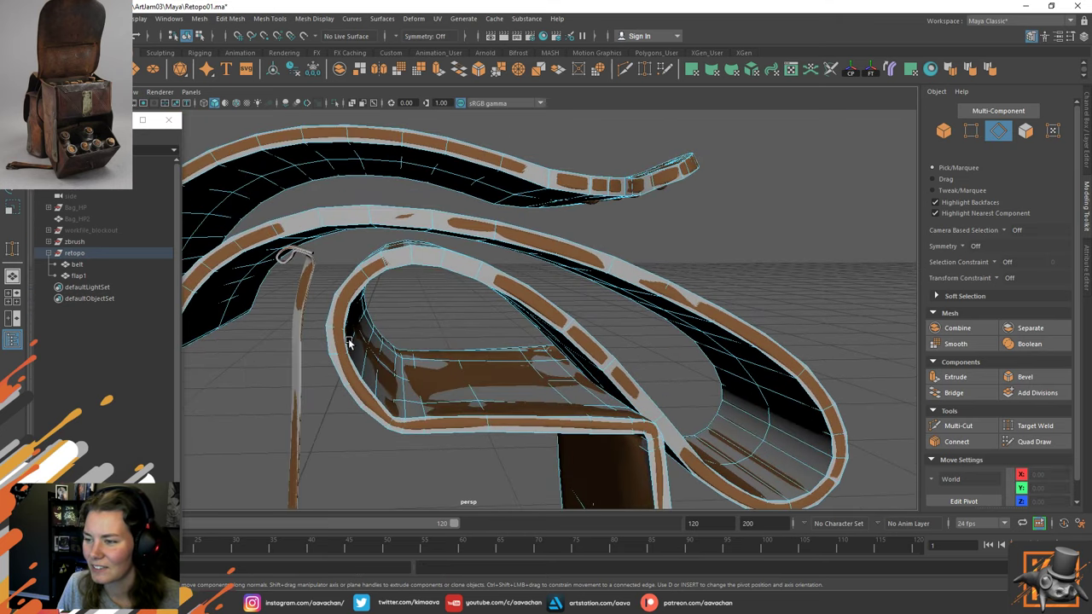
{"action": "right_click_drag", "start_coordinate": [403, 361], "coordinate": [441, 383], "text": "alt"}
{"action": "left_click_drag", "start_coordinate": [441, 383], "coordinate": [424, 377], "text": "alt"}
{"action": "left_click_drag", "start_coordinate": [402, 293], "coordinate": [358, 322], "text": "alt"}
{"action": "left_click", "coordinate": [472, 331]}
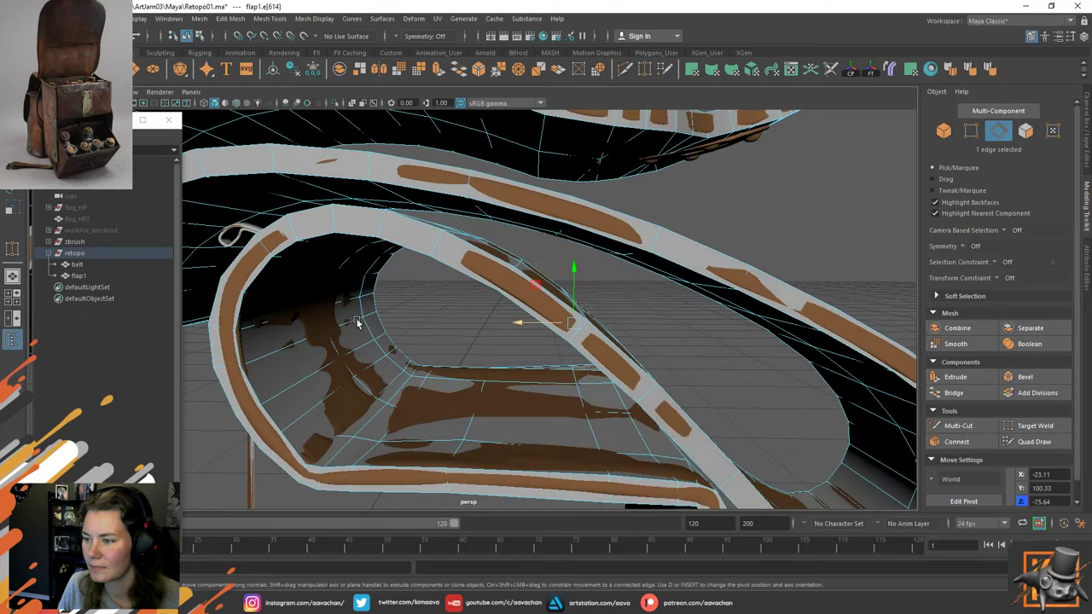
{"action": "double_click", "coordinate": [394, 364], "text": "shift"}
{"action": "right_click_drag", "start_coordinate": [395, 365], "coordinate": [334, 381], "text": "shift"}
Delete the remaining pair of far-side loop edges, working from the opposite side of the flap.
{"action": "left_click_drag", "start_coordinate": [334, 380], "coordinate": [391, 350], "text": "alt"}
{"action": "left_click_drag", "start_coordinate": [553, 372], "coordinate": [434, 378], "text": "alt"}
{"action": "left_click", "coordinate": [545, 357]}
{"action": "left_click_drag", "start_coordinate": [545, 357], "coordinate": [500, 380], "text": "alt"}
{"action": "left_click", "coordinate": [500, 379], "text": "shift"}
{"action": "right_click_drag", "start_coordinate": [500, 379], "coordinate": [437, 413], "text": "shift"}
Move the centre edges on the underside of the large ribbed roll vertically to fit the sculpt.
{"action": "left_click_drag", "start_coordinate": [435, 413], "coordinate": [517, 353], "text": "alt"}
{"action": "left_click", "coordinate": [455, 450]}
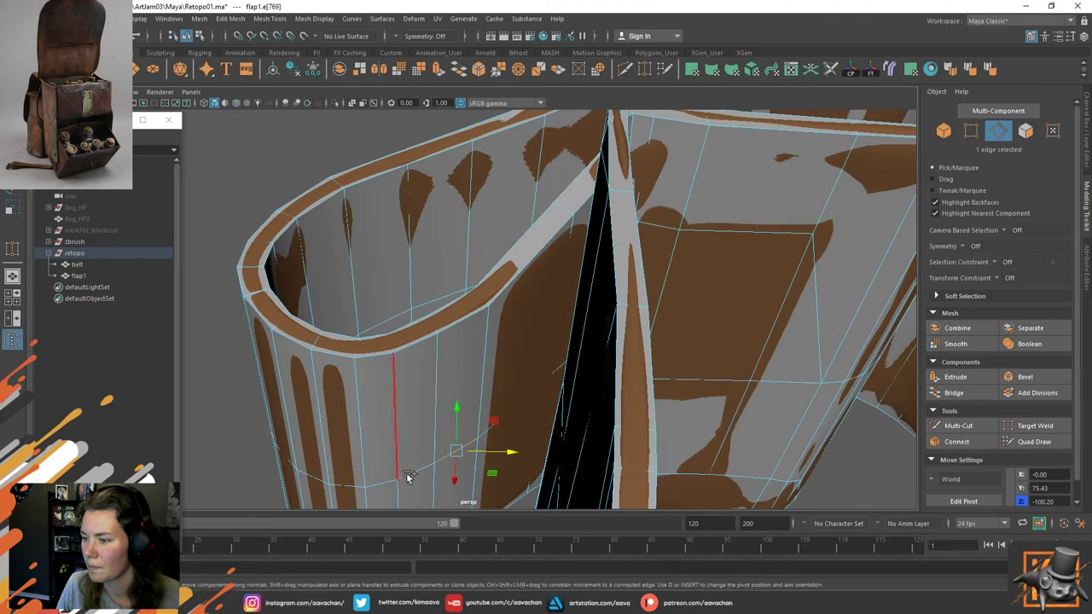
{"action": "double_click", "coordinate": [381, 487], "text": "shift"}
{"action": "left_click_drag", "start_coordinate": [475, 378], "coordinate": [518, 311], "text": "alt"}
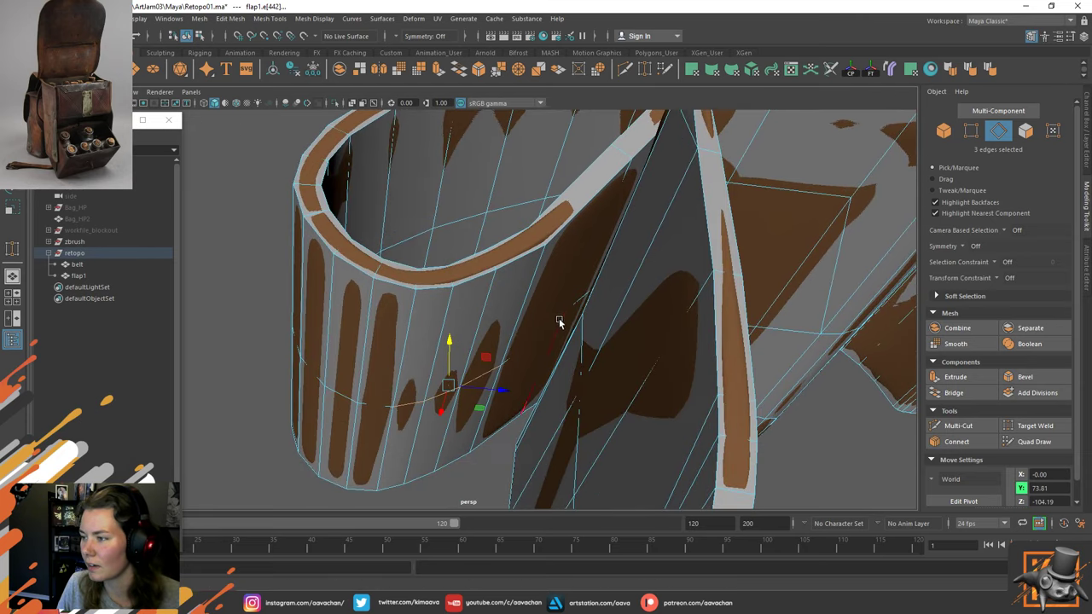
{"action": "left_click", "coordinate": [553, 329]}
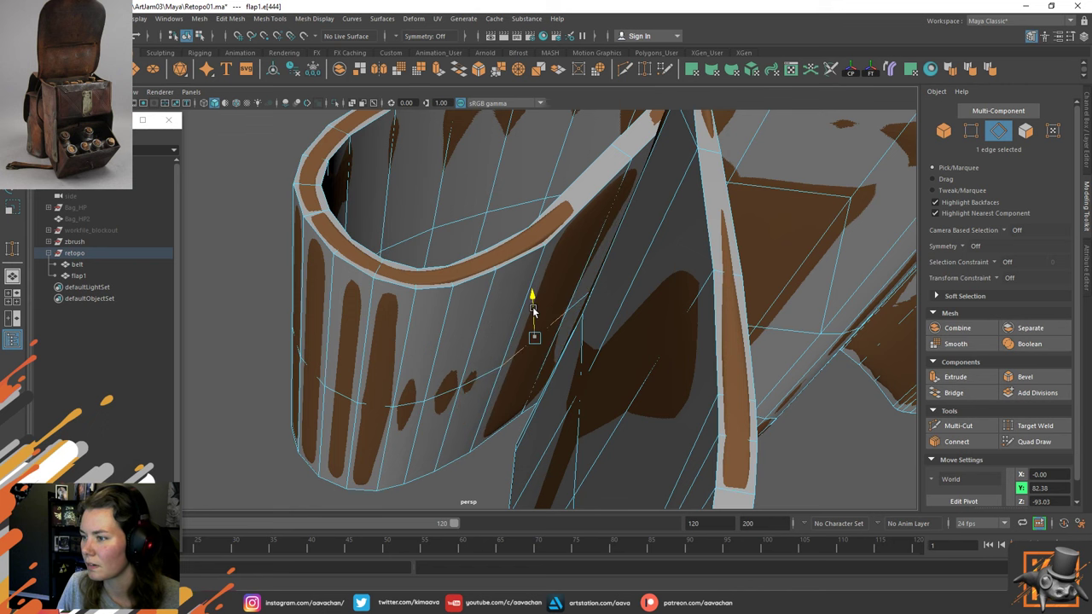
{"action": "left_click_drag", "start_coordinate": [532, 310], "coordinate": [533, 311]}
Move the three lower centre edges inside the large roll vertically and along the depth axis to fit the sculpt.
{"action": "left_click_drag", "start_coordinate": [490, 369], "coordinate": [518, 312], "text": "alt"}
{"action": "left_click_drag", "start_coordinate": [577, 251], "coordinate": [452, 314], "text": "alt"}
{"action": "left_click", "coordinate": [348, 337]}
{"action": "left_click_drag", "start_coordinate": [347, 337], "coordinate": [447, 358], "text": "alt"}
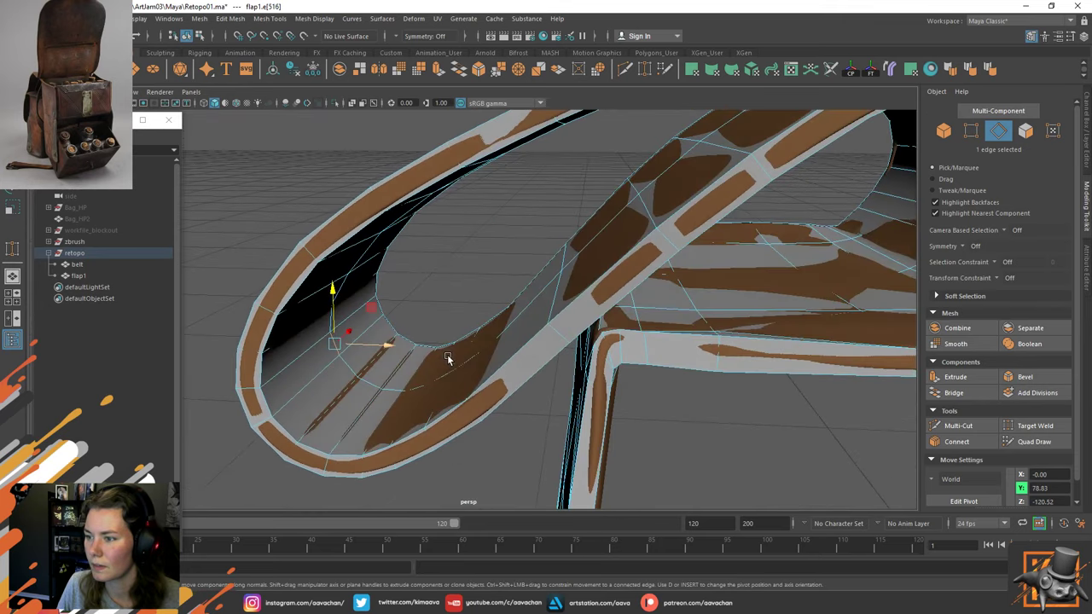
{"action": "double_click", "coordinate": [376, 386], "text": "shift"}
{"action": "left_click_drag", "start_coordinate": [392, 325], "coordinate": [352, 314]}
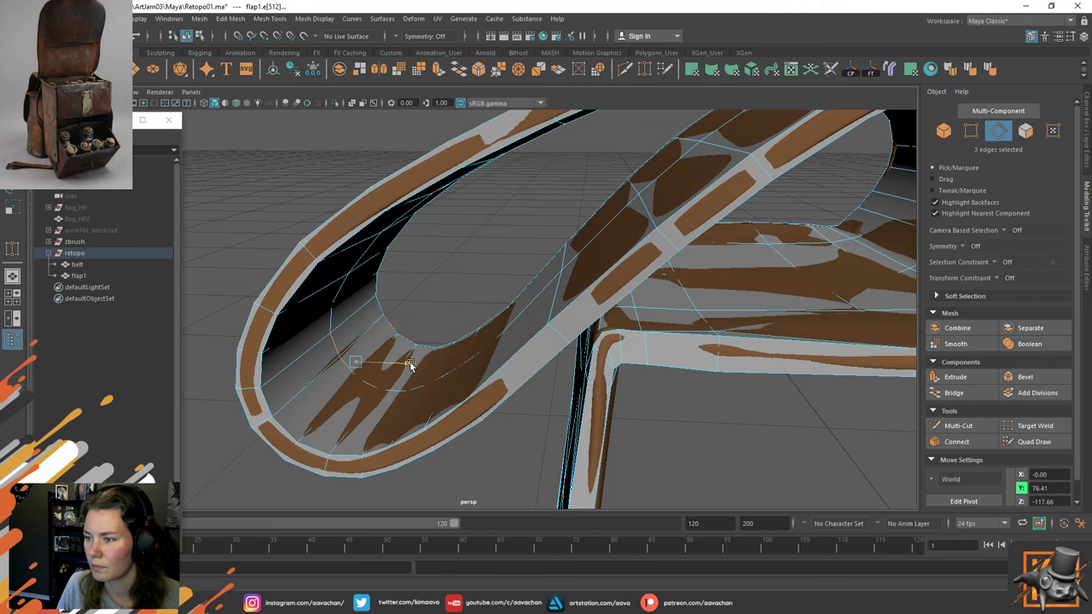
{"action": "left_click_drag", "start_coordinate": [410, 365], "coordinate": [393, 331]}
Reposition the centre edges higher up inside the large roll to fit the sculpt, and return to object mode.
{"action": "left_click", "coordinate": [383, 256]}
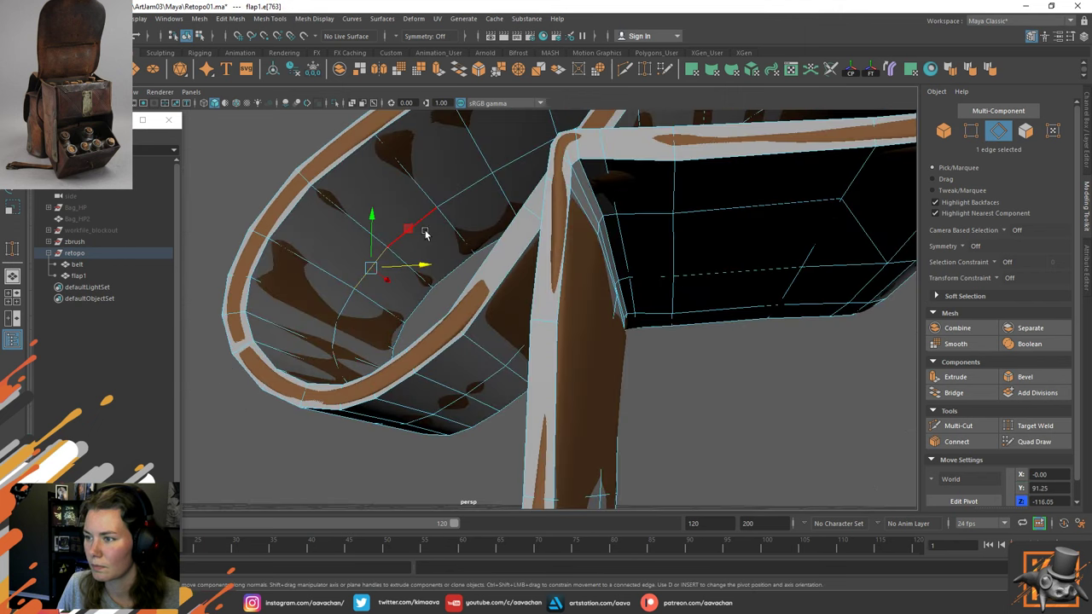
{"action": "left_click", "coordinate": [429, 220], "text": "shift"}
{"action": "left_click_drag", "start_coordinate": [428, 235], "coordinate": [390, 194], "text": "alt"}
{"action": "left_click_drag", "start_coordinate": [459, 202], "coordinate": [427, 195], "text": "alt"}
{"action": "right_click_drag", "start_coordinate": [427, 194], "coordinate": [546, 188]}
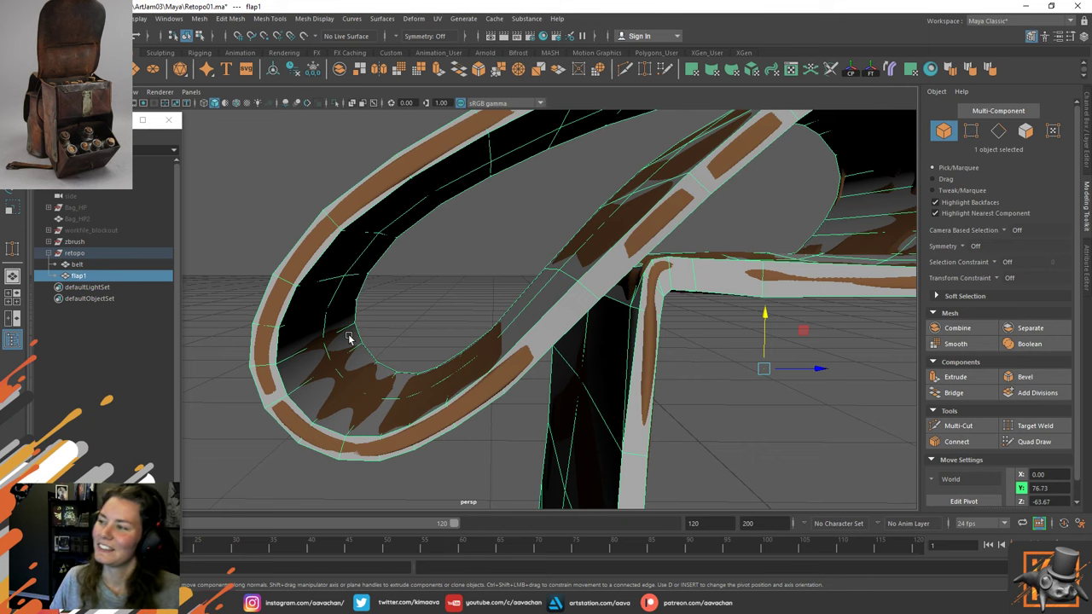
Isolate the flap and insert an edge loop across the upper part of the large roll's bend.
{"action": "left_click_drag", "start_coordinate": [501, 336], "coordinate": [514, 354], "text": "alt"}
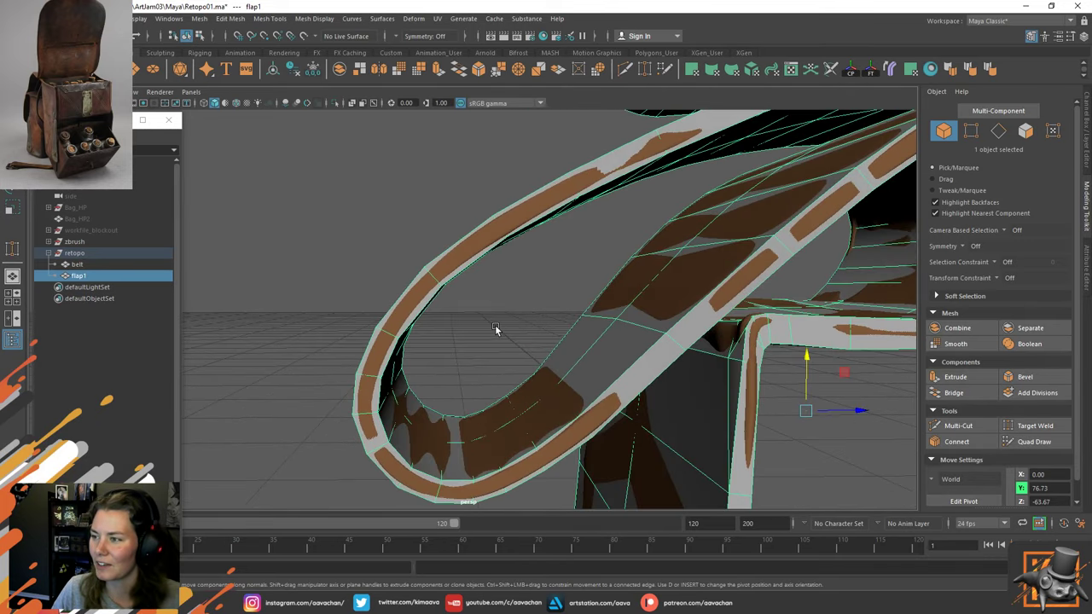
{"action": "right_click_drag", "start_coordinate": [496, 289], "coordinate": [548, 263]}
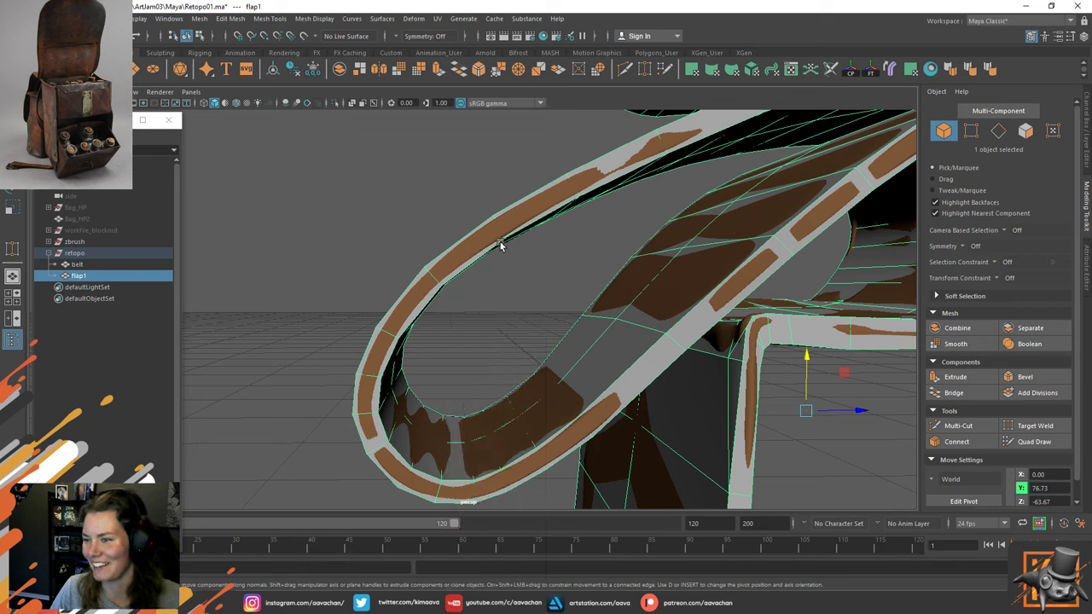
{"action": "key", "text": "ctrl+1"}
{"action": "right_click_drag", "start_coordinate": [478, 246], "coordinate": [418, 266], "text": "shift"}
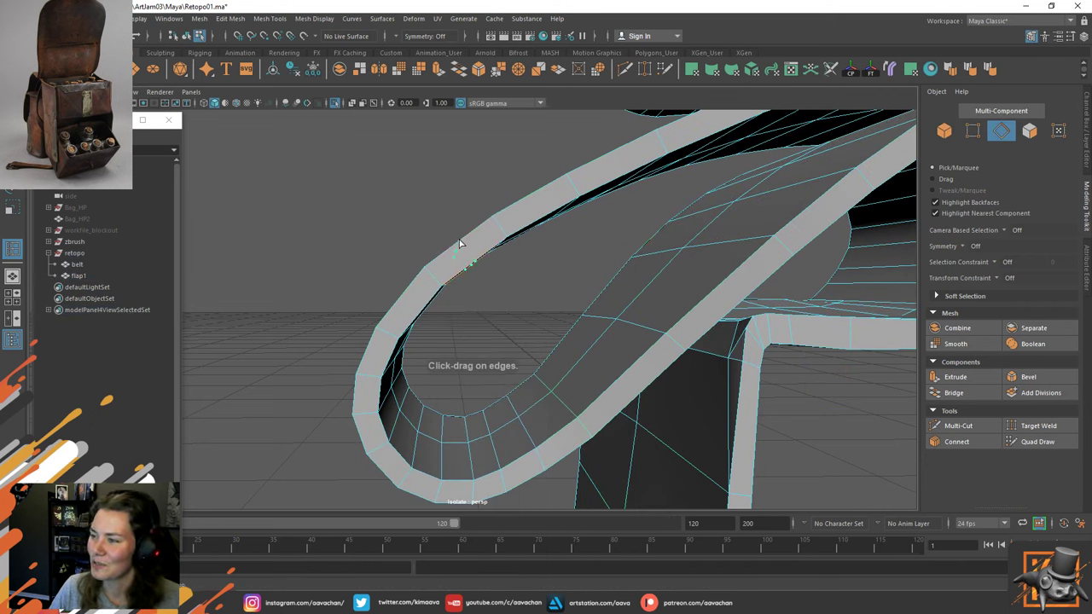
Slide the edge loops around the large roll's bend along the surface to fit the sculpt, and return to object mode.
{"action": "left_click", "coordinate": [434, 276]}
{"action": "key", "text": "w"}
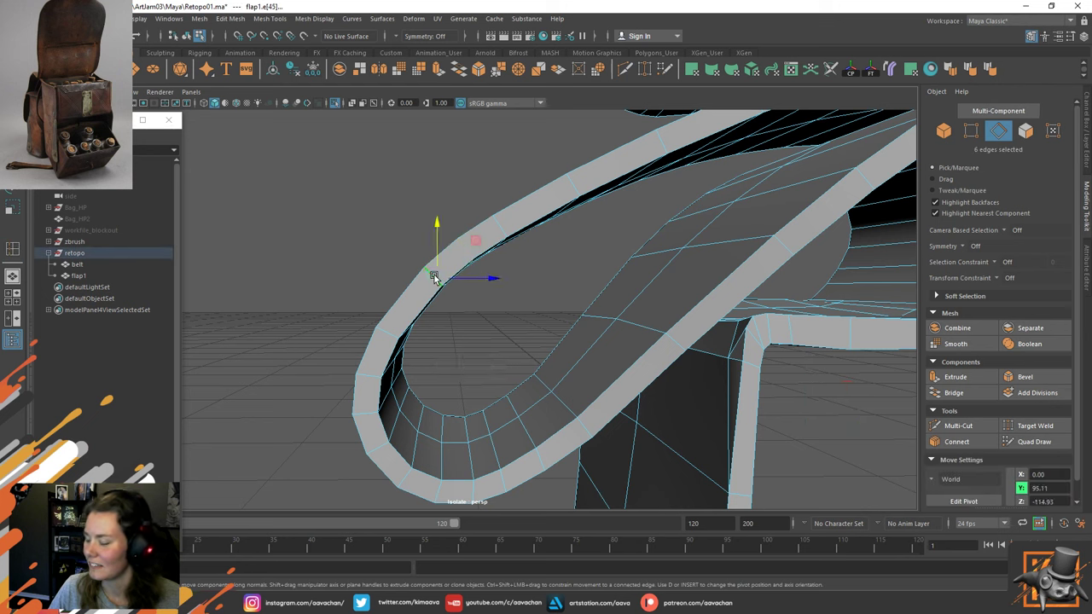
{"action": "key", "text": "6"}
{"action": "right_click_drag", "start_coordinate": [377, 244], "coordinate": [373, 333], "text": "shift"}
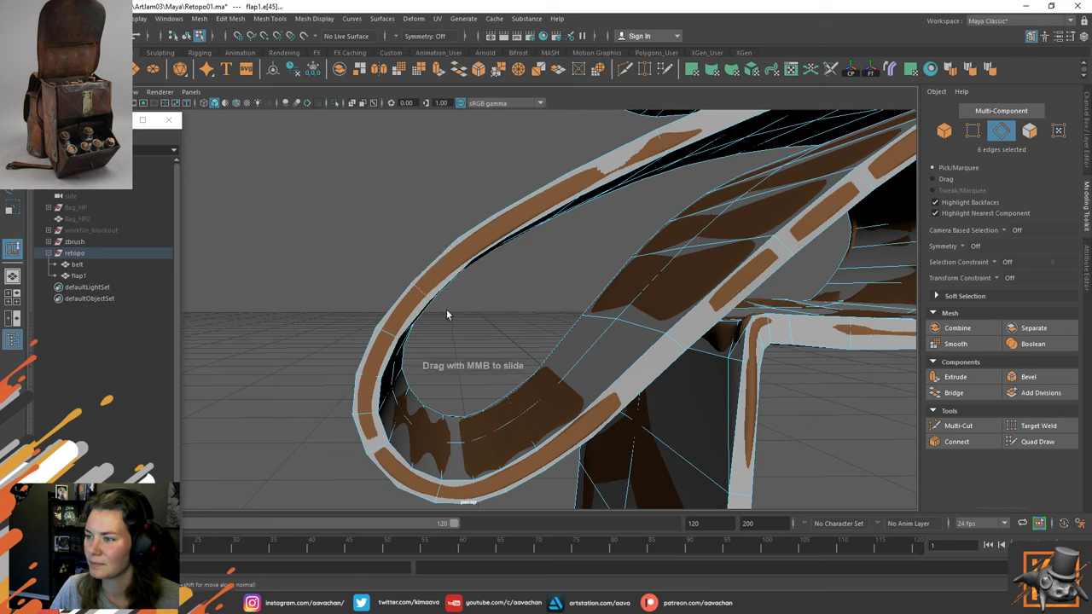
{"action": "double_click", "coordinate": [383, 334]}
{"action": "middle_click_drag", "start_coordinate": [383, 334], "coordinate": [439, 334]}
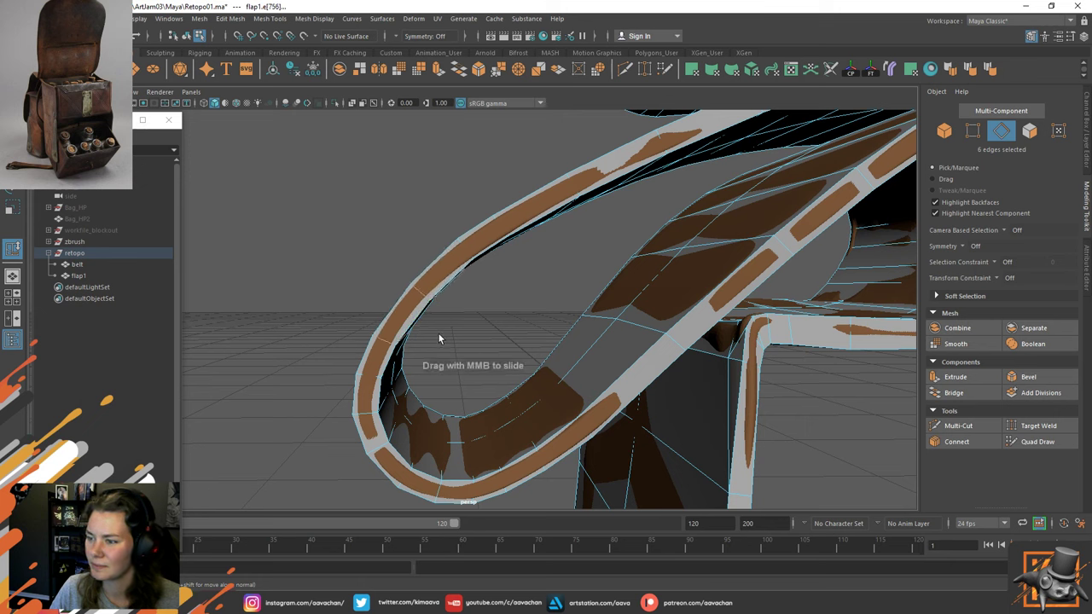
{"action": "double_click", "coordinate": [494, 261]}
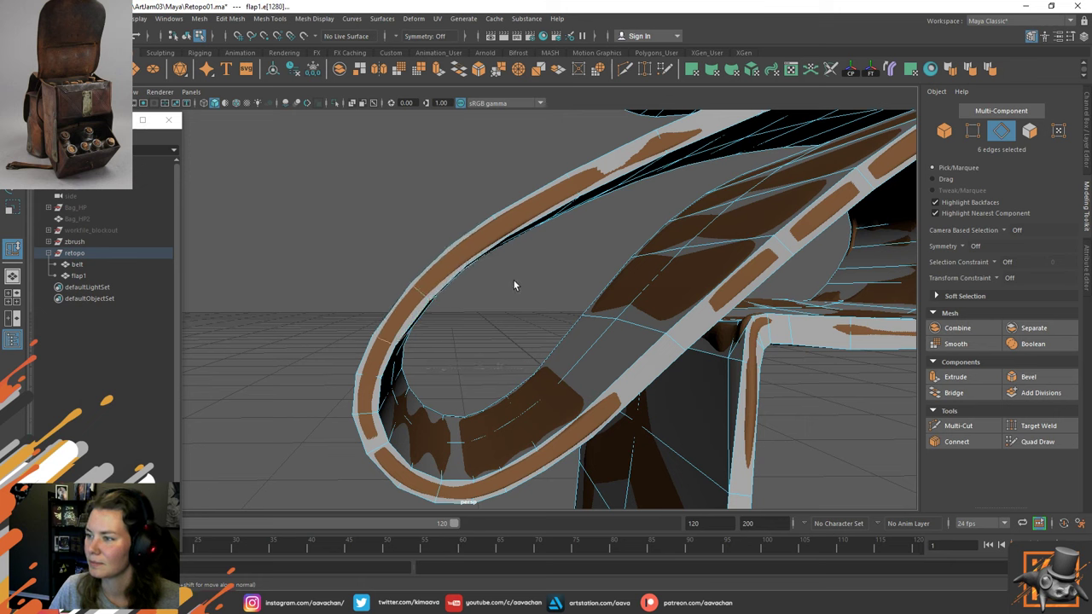
{"action": "middle_click_drag", "start_coordinate": [541, 278], "coordinate": [487, 329]}
{"action": "key", "text": "w"}
{"action": "right_click_drag", "start_coordinate": [471, 238], "coordinate": [546, 188]}
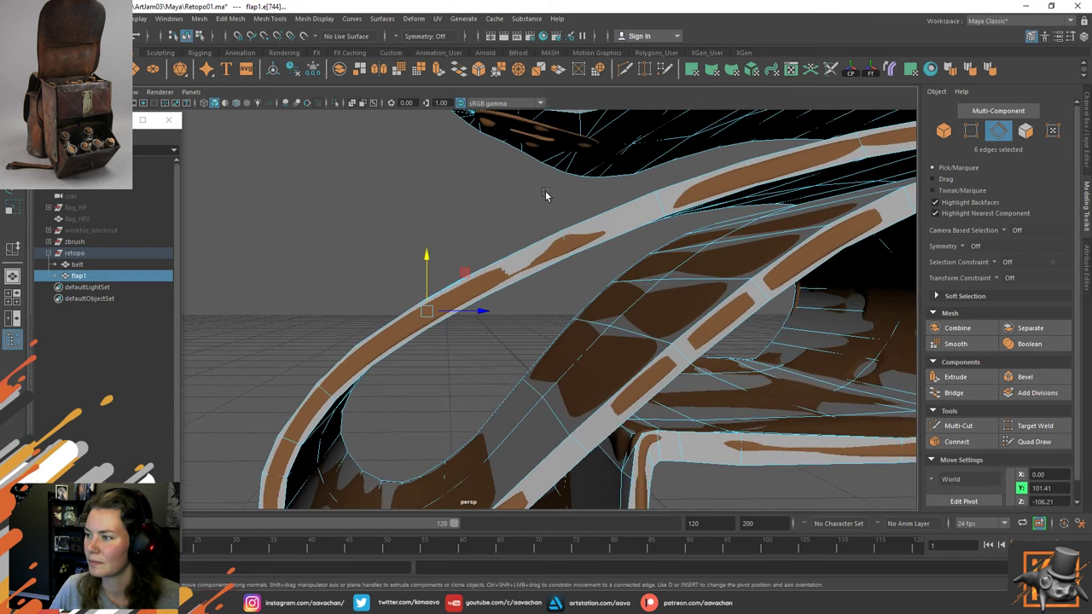
{"action": "left_click_drag", "start_coordinate": [555, 246], "coordinate": [656, 344], "text": "alt"}
{"action": "middle_click_drag", "start_coordinate": [656, 344], "coordinate": [560, 360], "text": "alt"}
{"action": "scroll", "coordinate": [574, 370], "scroll_direction": "down", "scroll_amount": 2}
{"action": "scroll", "coordinate": [585, 380], "scroll_direction": "up", "scroll_amount": 7}
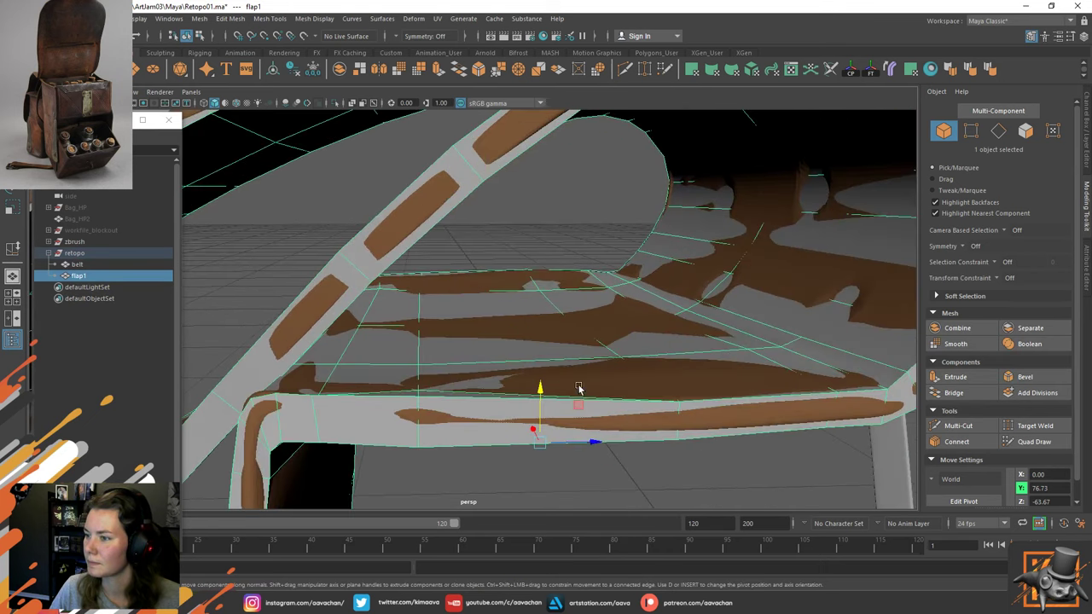
{"action": "left_click_drag", "start_coordinate": [654, 390], "coordinate": [714, 354], "text": "alt"}
{"action": "right_click_drag", "start_coordinate": [780, 289], "coordinate": [739, 291]}
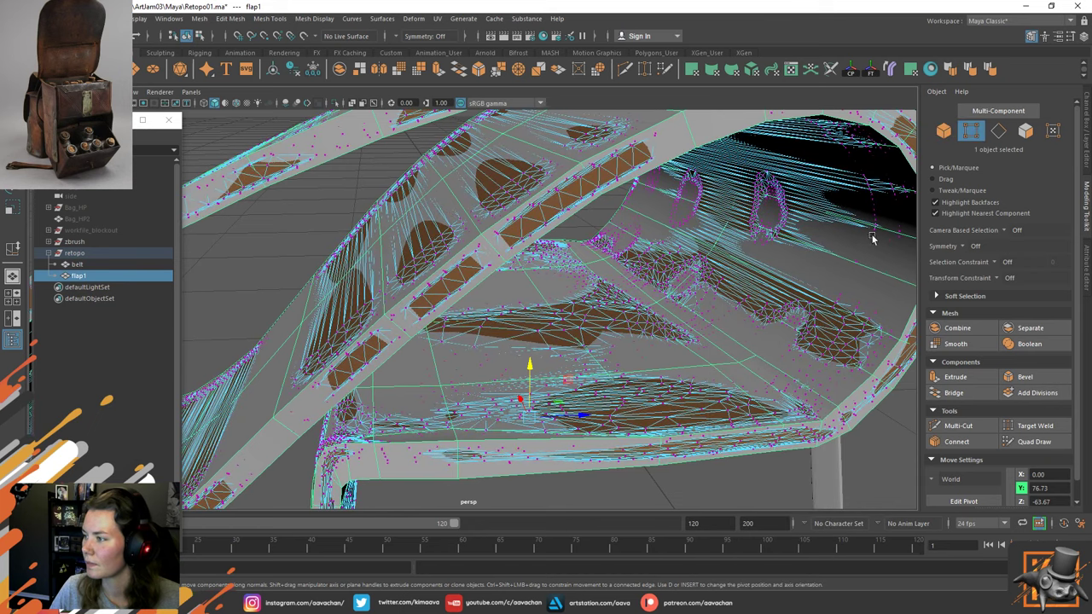
{"action": "left_click", "coordinate": [776, 359]}
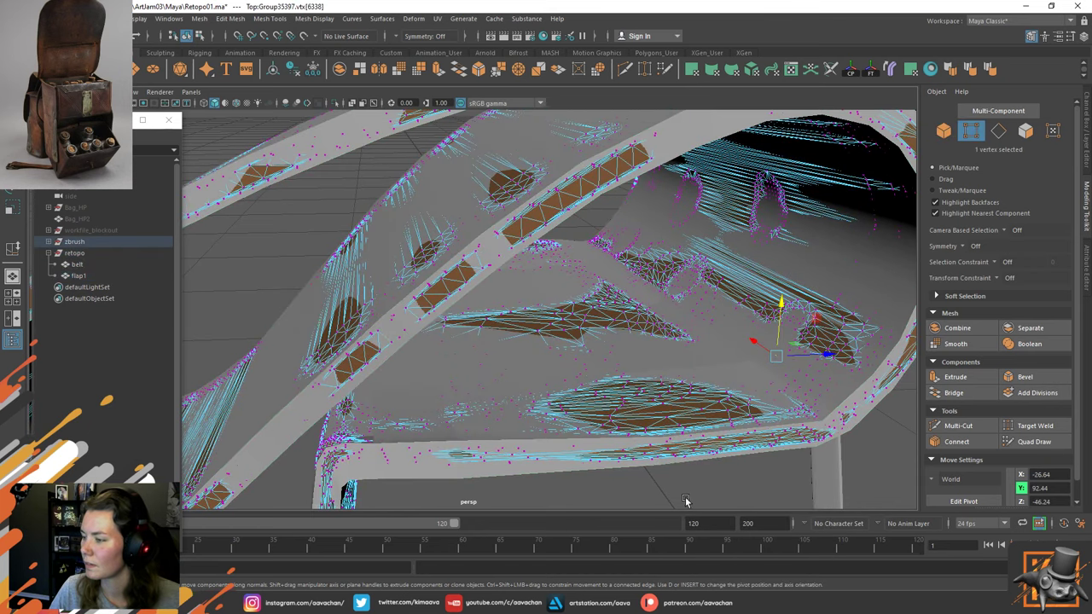
{"action": "left_click", "coordinate": [105, 276]}
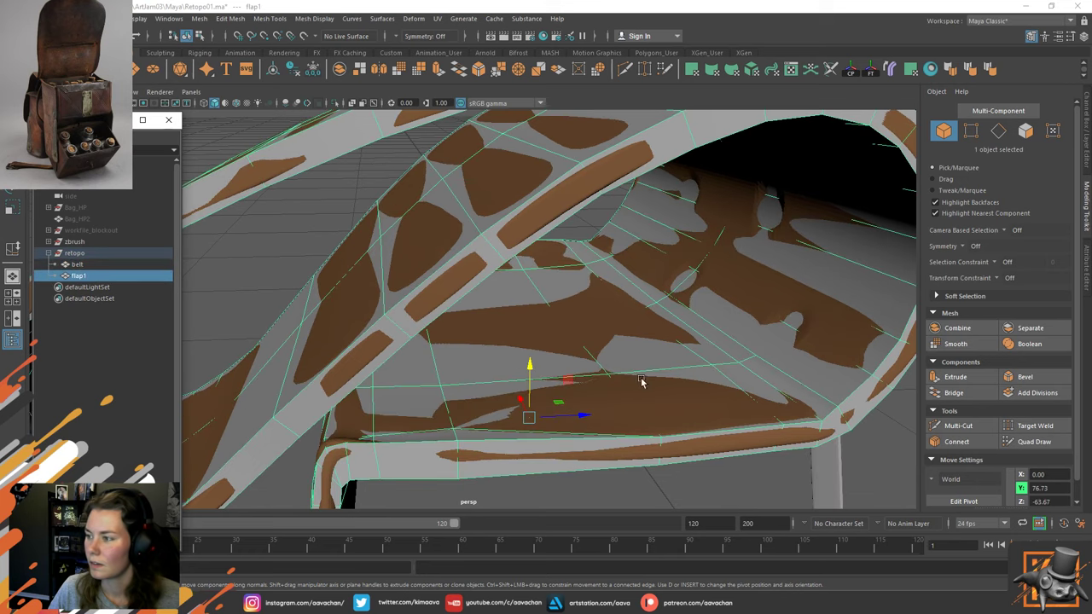
Isolate flap1, target weld the closely spaced surplus vertices along the roll's inner corner fold, and show the sculpt again.
{"action": "key", "text": "ctrl+1"}
{"action": "right_click_drag", "start_coordinate": [726, 288], "coordinate": [703, 222]}
{"action": "left_click", "coordinate": [634, 258]}
{"action": "key", "text": "w"}
{"action": "right_click_drag", "start_coordinate": [615, 257], "coordinate": [616, 227]}
{"action": "left_click", "coordinate": [609, 257]}
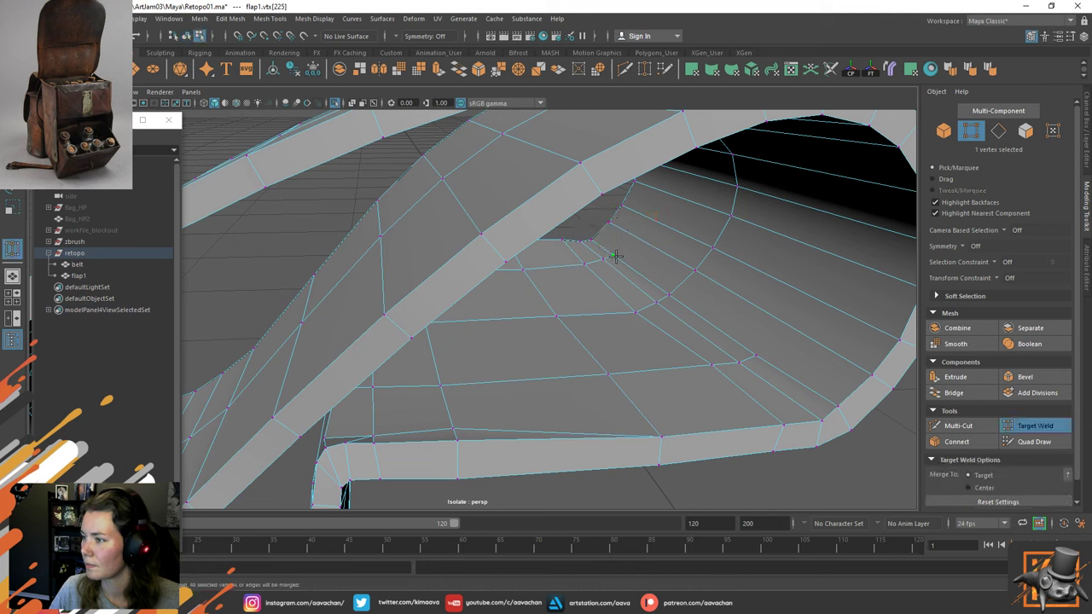
{"action": "left_click_drag", "start_coordinate": [616, 256], "coordinate": [679, 296]}
{"action": "key", "text": "w"}
{"action": "key", "text": "F8"}
{"action": "key", "text": "ctrl+1"}
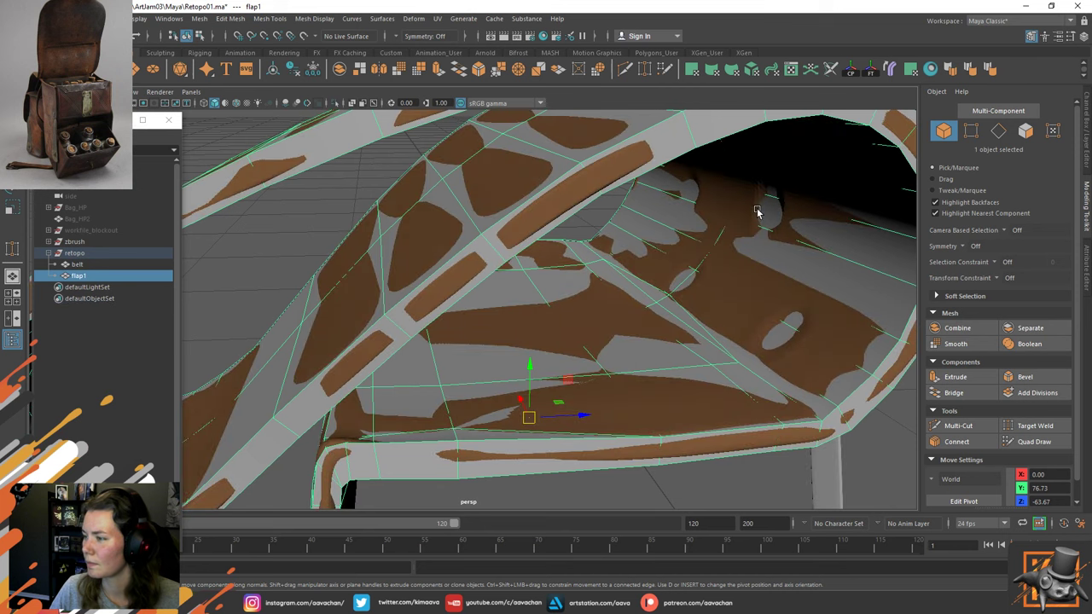
Save the scene.
{"action": "left_click_drag", "start_coordinate": [756, 211], "coordinate": [689, 370], "text": "alt"}
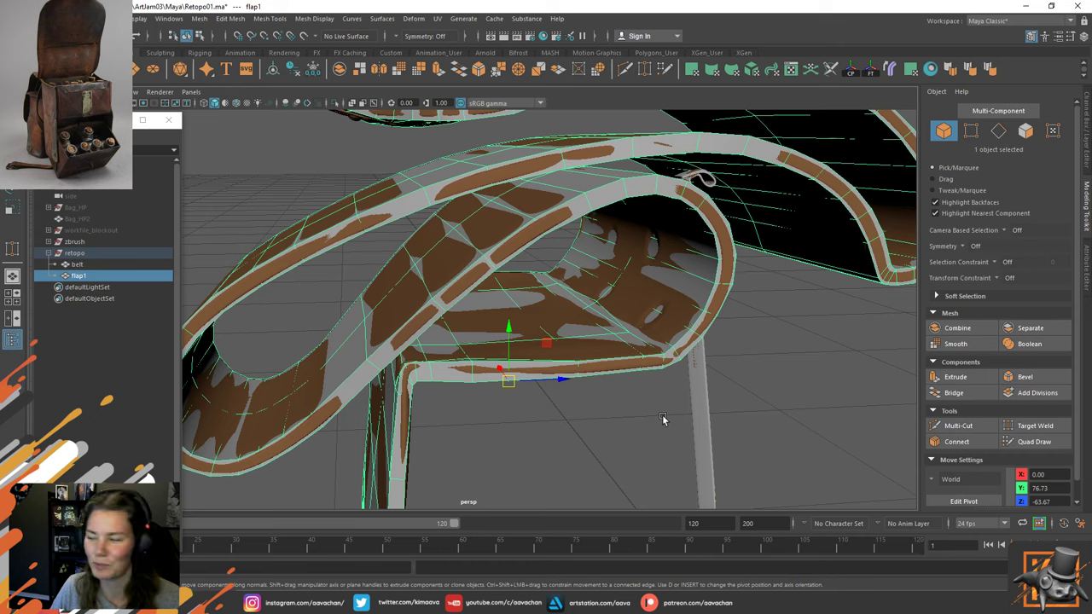
{"action": "left_click", "coordinate": [636, 411]}
{"action": "left_click", "coordinate": [703, 264]}
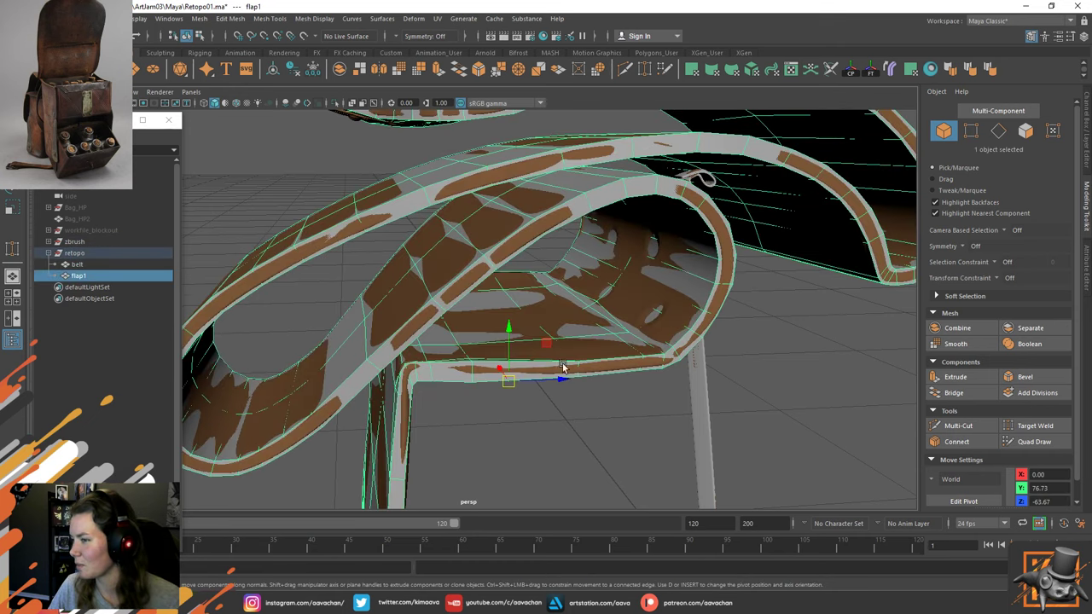
{"action": "key", "text": "ctrl+s"}
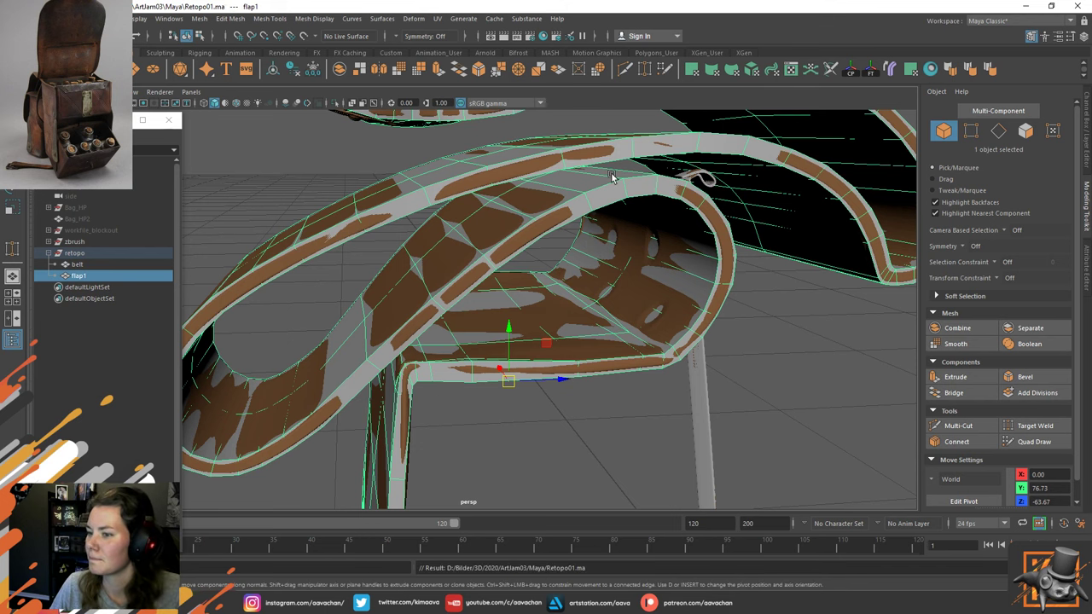
Lower the two centre edges on top of the inner roll slightly to Y 115.24, and return to object mode.
{"action": "left_click_drag", "start_coordinate": [580, 188], "coordinate": [683, 223], "text": "alt"}
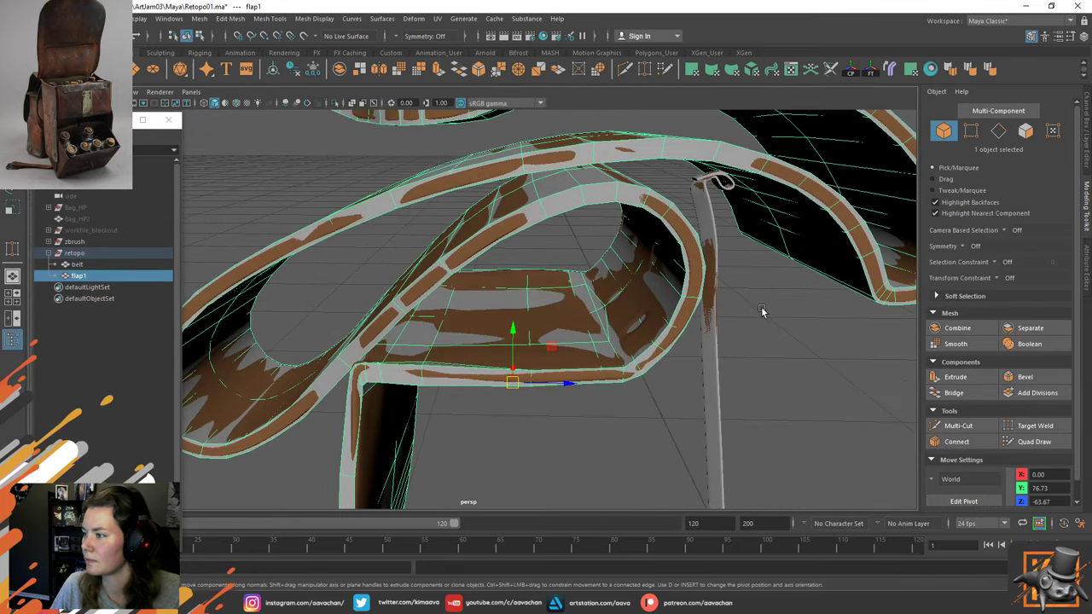
{"action": "right_click_drag", "start_coordinate": [762, 288], "coordinate": [756, 224]}
{"action": "left_click", "coordinate": [545, 177]}
{"action": "left_click", "coordinate": [588, 171], "text": "shift"}
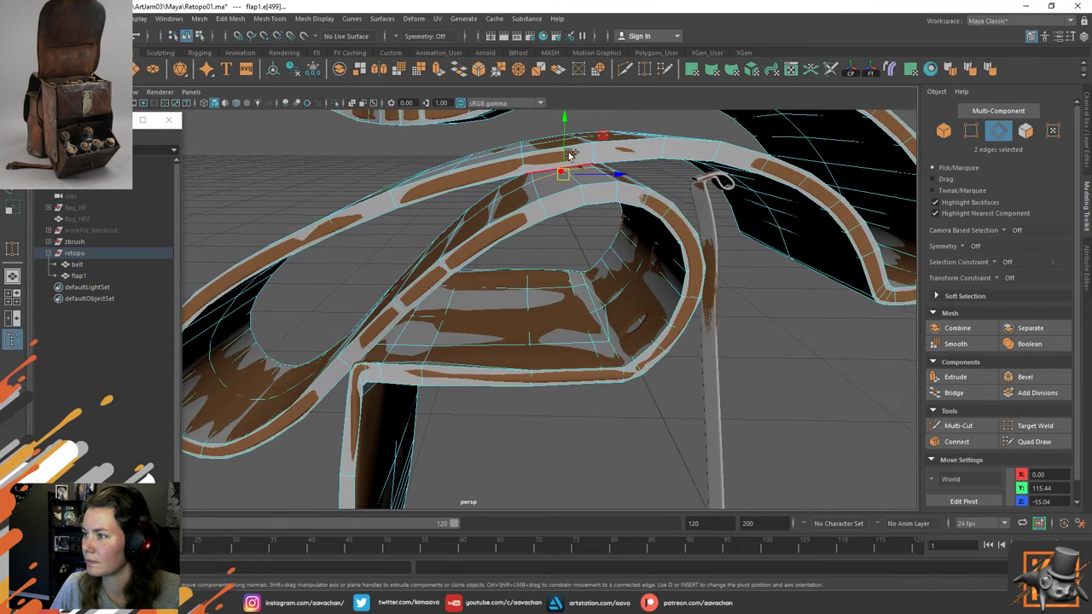
{"action": "left_click_drag", "start_coordinate": [564, 121], "coordinate": [563, 125]}
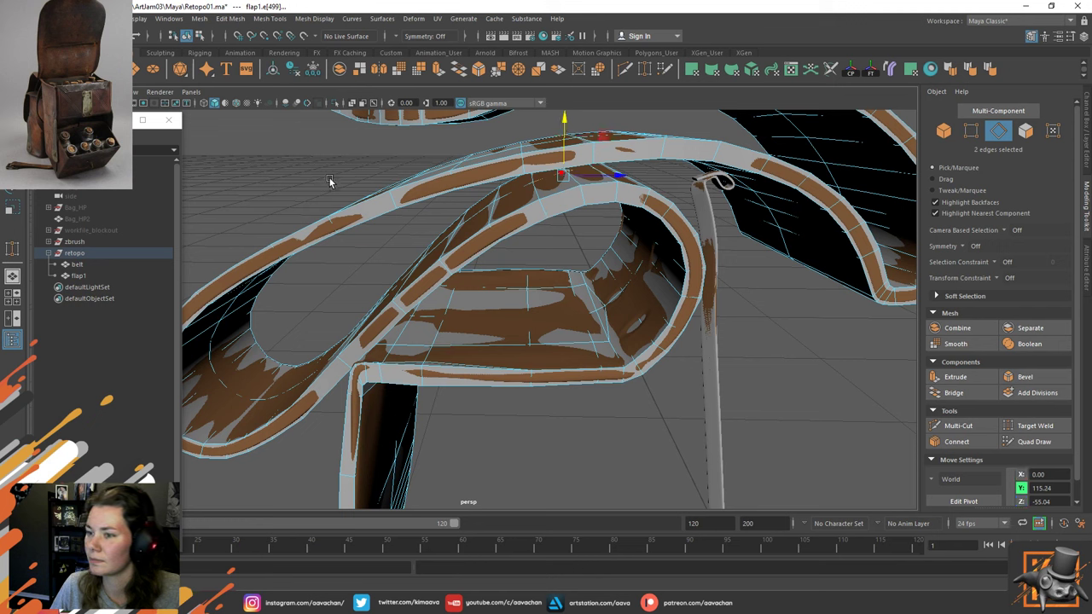
{"action": "key", "text": "F8"}
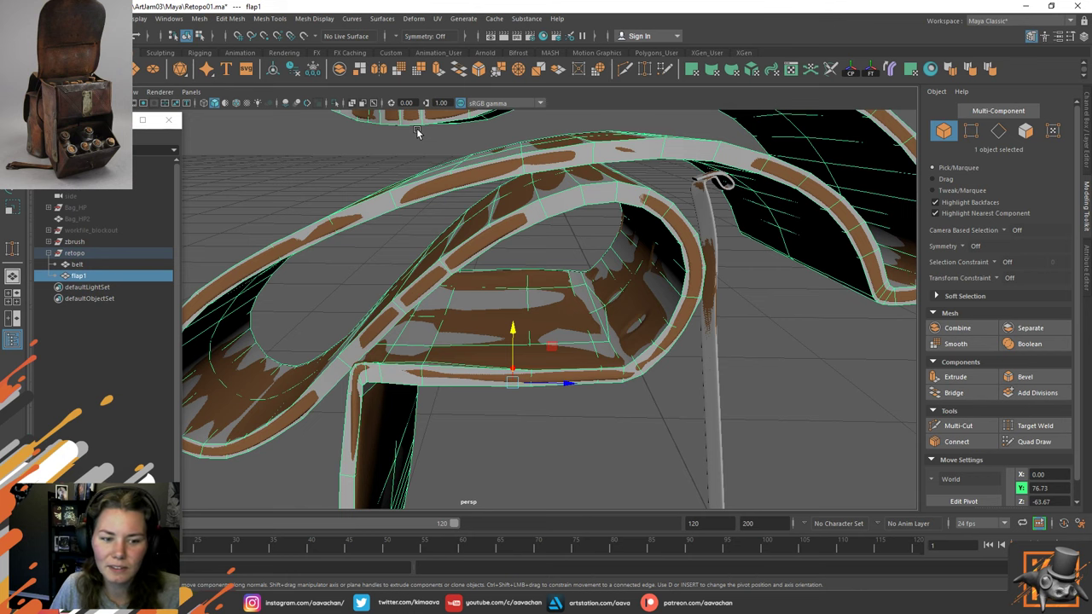
Isolate the flap and target weld the doubled vertices along the crease between its hanging front panel and the horizontal underside.
{"action": "left_click_drag", "start_coordinate": [617, 253], "coordinate": [563, 290], "text": "alt"}
{"action": "right_click_drag", "start_coordinate": [562, 291], "coordinate": [492, 289]}
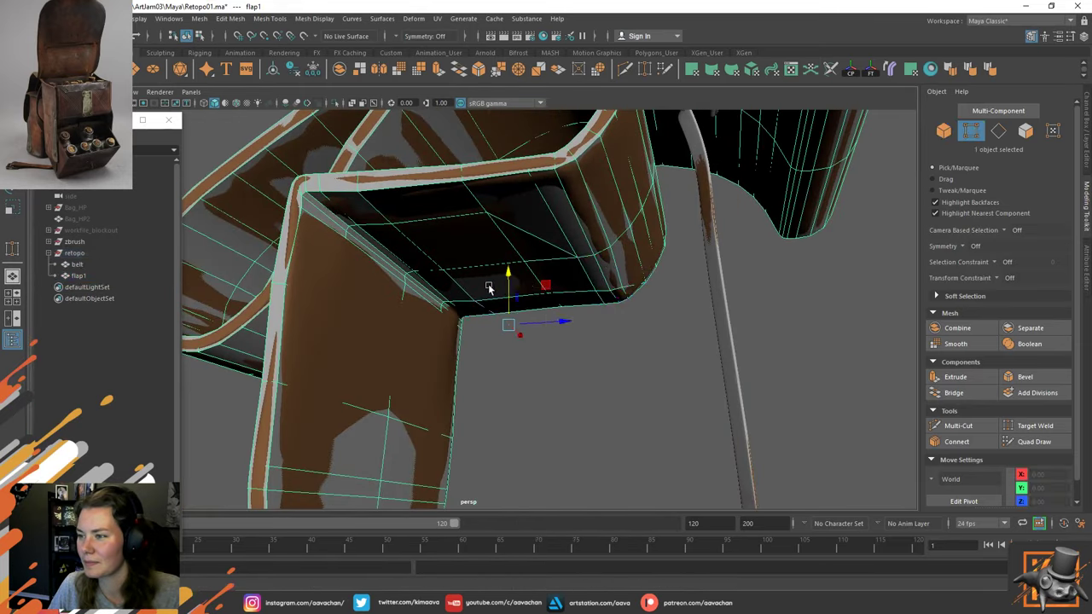
{"action": "left_click", "coordinate": [288, 284]}
{"action": "right_click_drag", "start_coordinate": [508, 350], "coordinate": [610, 271]}
{"action": "key", "text": "ctrl+1"}
{"action": "right_click_drag", "start_coordinate": [552, 340], "coordinate": [496, 290]}
{"action": "left_click_drag", "start_coordinate": [487, 336], "coordinate": [481, 315], "text": "alt"}
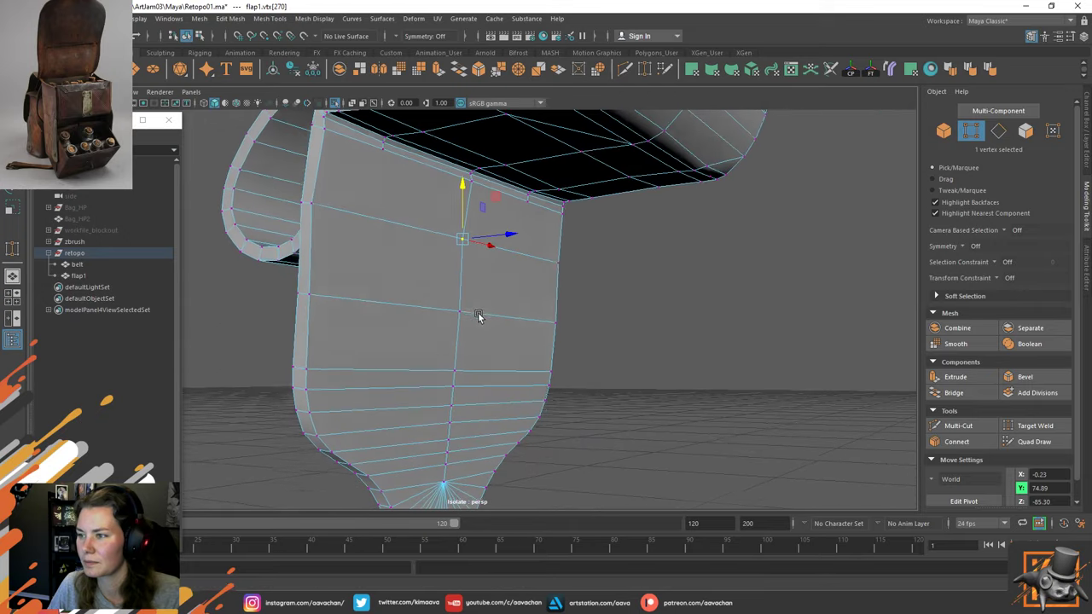
{"action": "right_click_drag", "start_coordinate": [430, 263], "coordinate": [373, 198]}
{"action": "mouse_move", "coordinate": [373, 198]}
{"action": "left_mouse_down", "text": "alt"}
{"action": "mouse_move", "coordinate": [422, 275]}
{"action": "mouse_move", "coordinate": [366, 210]}
{"action": "left_mouse_up", "text": "alt"}
{"action": "left_click", "coordinate": [381, 213]}
{"action": "right_click_drag", "start_coordinate": [381, 215], "coordinate": [383, 188], "text": "shift"}
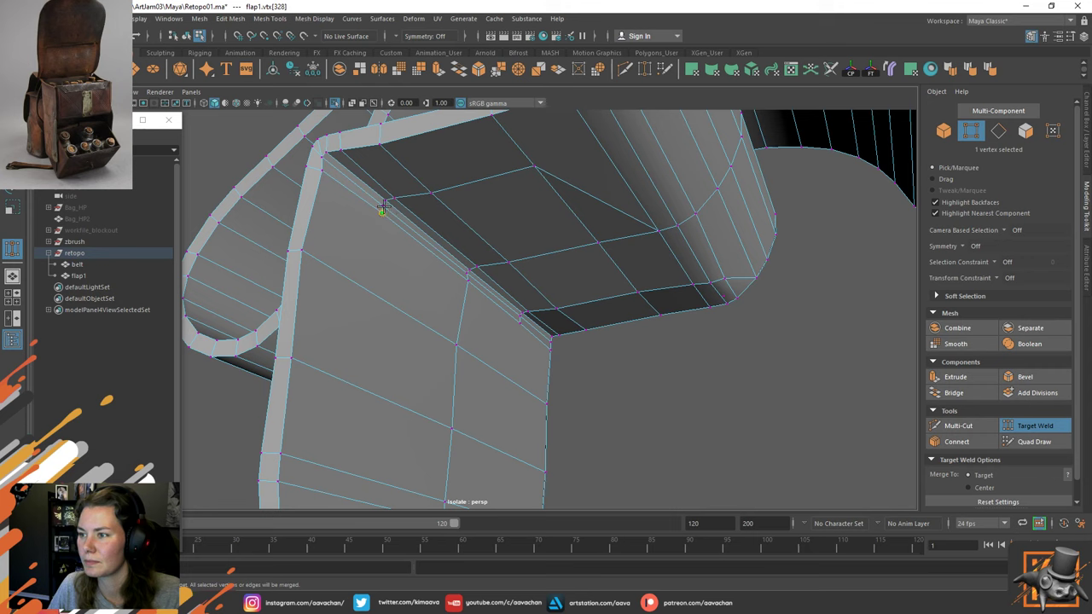
{"action": "left_click", "coordinate": [384, 207]}
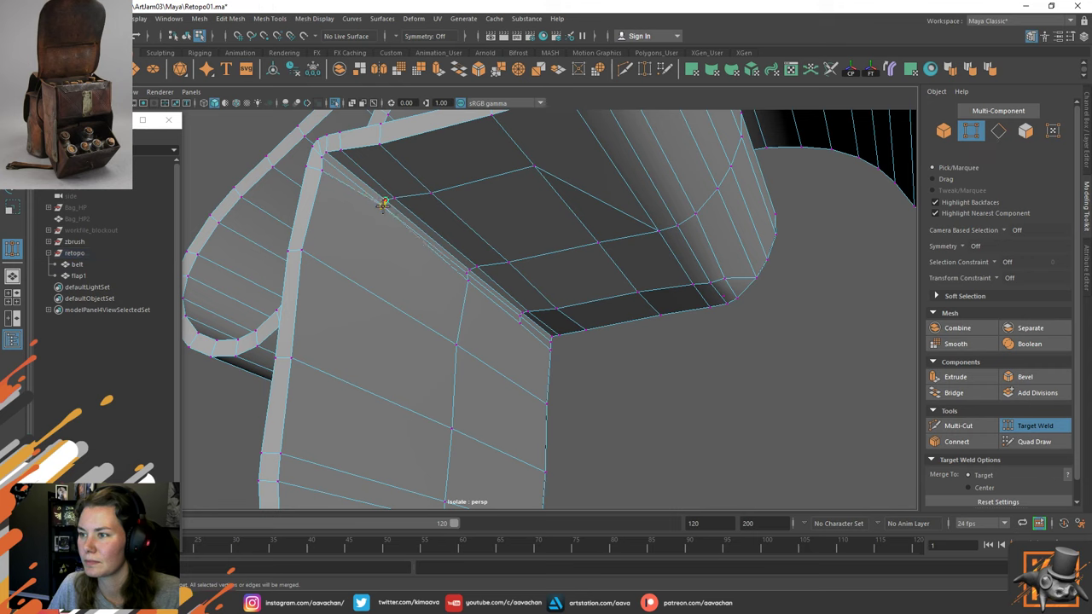
{"action": "left_click_drag", "start_coordinate": [384, 203], "coordinate": [459, 267]}
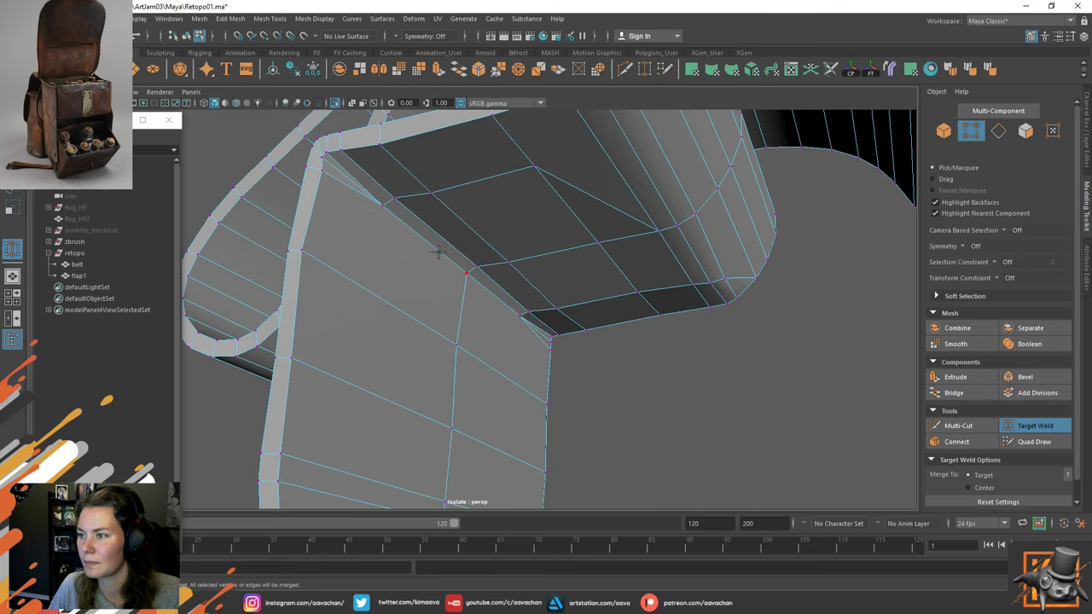
{"action": "left_click_drag", "start_coordinate": [411, 230], "coordinate": [446, 242], "text": "alt"}
{"action": "key", "text": "w"}
{"action": "right_click_drag", "start_coordinate": [484, 221], "coordinate": [560, 176]}
Target weld the surplus row of vertices across the horizontal section's underside into the neighbouring row, and show the sculpt again.
{"action": "scroll", "coordinate": [522, 276], "scroll_direction": "down", "scroll_amount": 2}
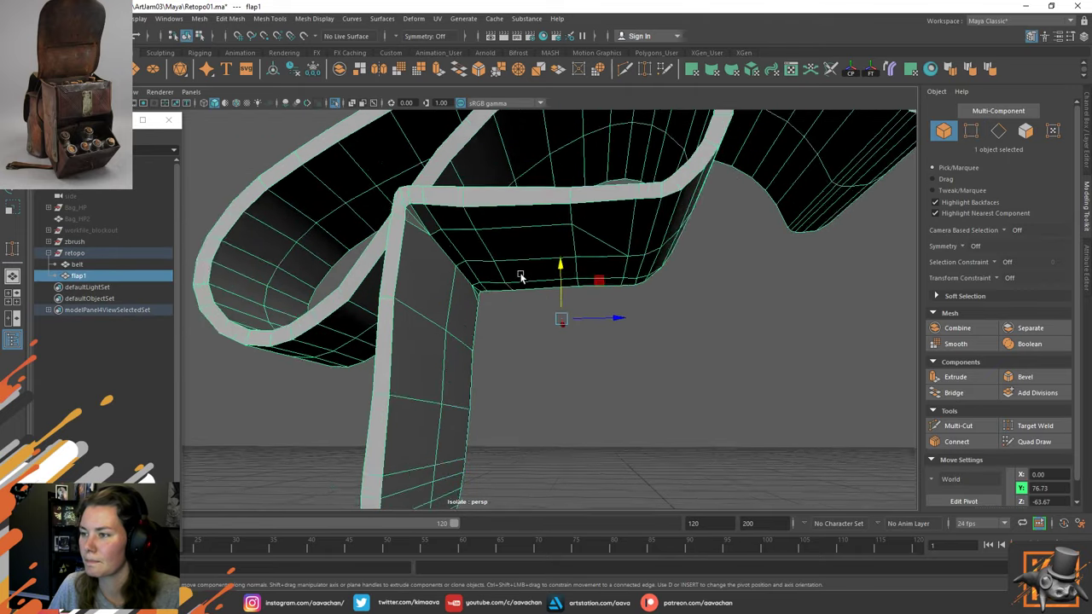
{"action": "scroll", "coordinate": [522, 277], "scroll_direction": "down", "scroll_amount": 3}
{"action": "mouse_move", "coordinate": [522, 277]}
{"action": "left_mouse_down", "text": "alt"}
{"action": "mouse_move", "coordinate": [529, 282]}
{"action": "mouse_move", "coordinate": [470, 268]}
{"action": "mouse_move", "coordinate": [459, 251]}
{"action": "mouse_move", "coordinate": [486, 251]}
{"action": "mouse_move", "coordinate": [512, 276]}
{"action": "mouse_move", "coordinate": [505, 270]}
{"action": "left_mouse_up", "text": "alt"}
{"action": "scroll", "coordinate": [497, 269], "scroll_direction": "up", "scroll_amount": 3}
{"action": "right_click_drag", "start_coordinate": [500, 259], "coordinate": [509, 192]}
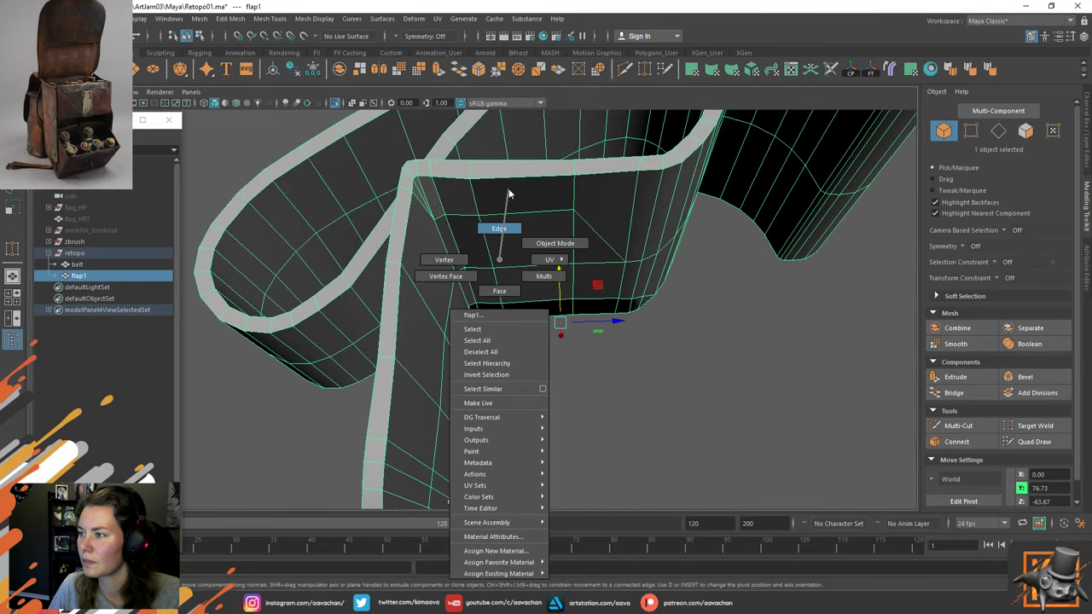
{"action": "left_click", "coordinate": [538, 211]}
{"action": "left_click_drag", "start_coordinate": [538, 209], "coordinate": [587, 226], "text": "alt"}
{"action": "scroll", "coordinate": [582, 215], "scroll_direction": "up", "scroll_amount": 3}
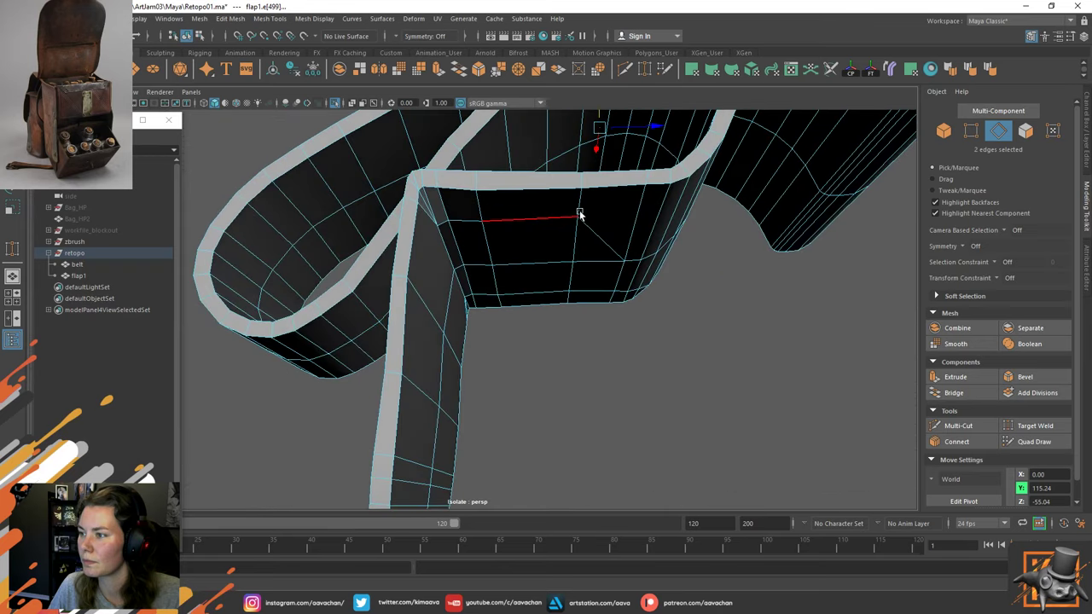
{"action": "mouse_move", "coordinate": [595, 216]}
{"action": "right_mouse_down"}
{"action": "mouse_move", "coordinate": [556, 209]}
{"action": "mouse_move", "coordinate": [589, 169]}
{"action": "mouse_move", "coordinate": [587, 197]}
{"action": "right_mouse_up"}
{"action": "left_click", "coordinate": [576, 214]}
{"action": "left_click_drag", "start_coordinate": [573, 218], "coordinate": [573, 260]}
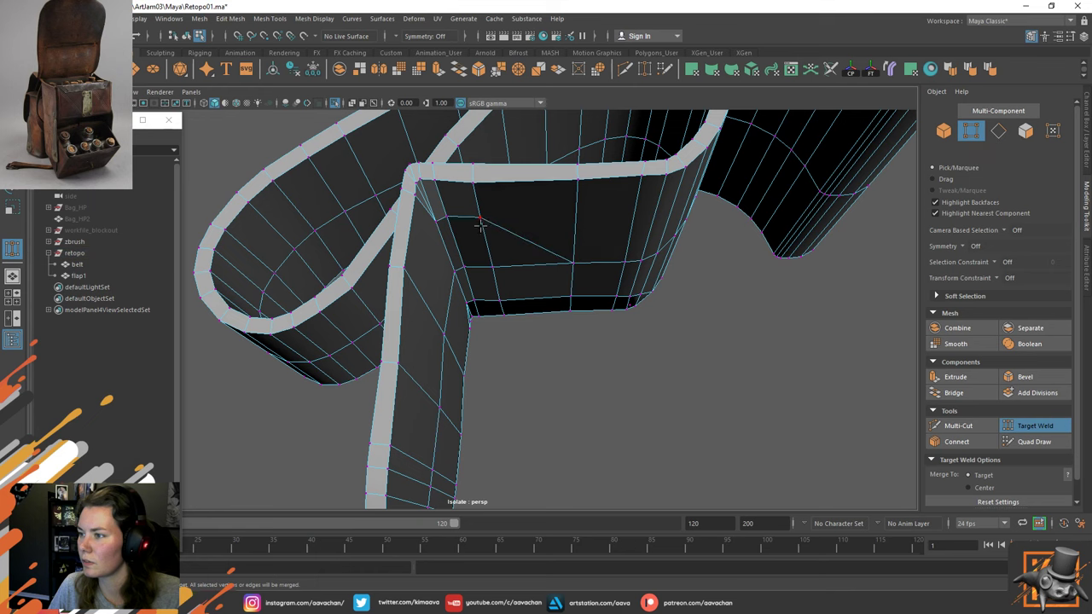
{"action": "left_click_drag", "start_coordinate": [483, 221], "coordinate": [495, 256]}
{"action": "left_click_drag", "start_coordinate": [507, 297], "coordinate": [555, 256]}
{"action": "key", "text": "w"}
{"action": "right_click_drag", "start_coordinate": [398, 263], "coordinate": [478, 195]}
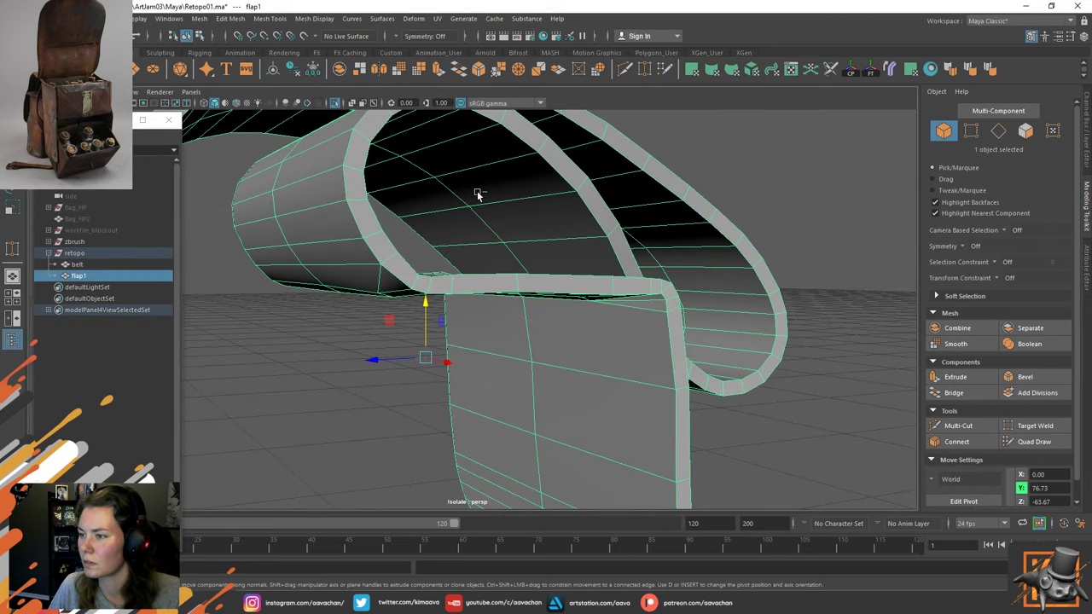
{"action": "key", "text": "ctrl+1"}
Switch to ZBrush to examine the folds and side panels of the saddlebag sculpt, and return to Maya.
{"action": "left_click_drag", "start_coordinate": [509, 282], "coordinate": [475, 282], "text": "alt"}
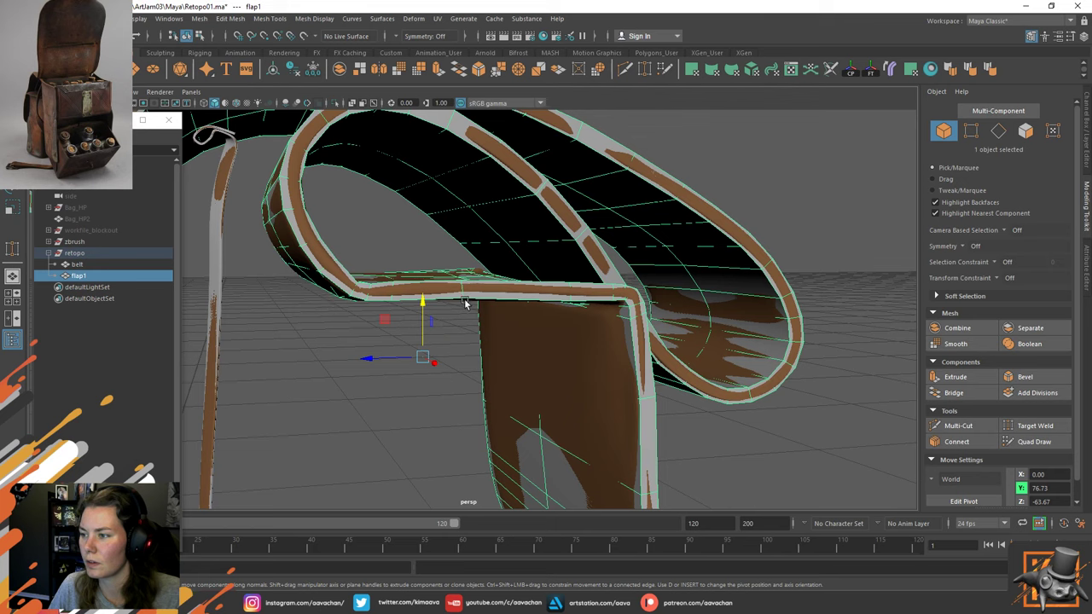
{"action": "key", "text": "alt+Tab"}
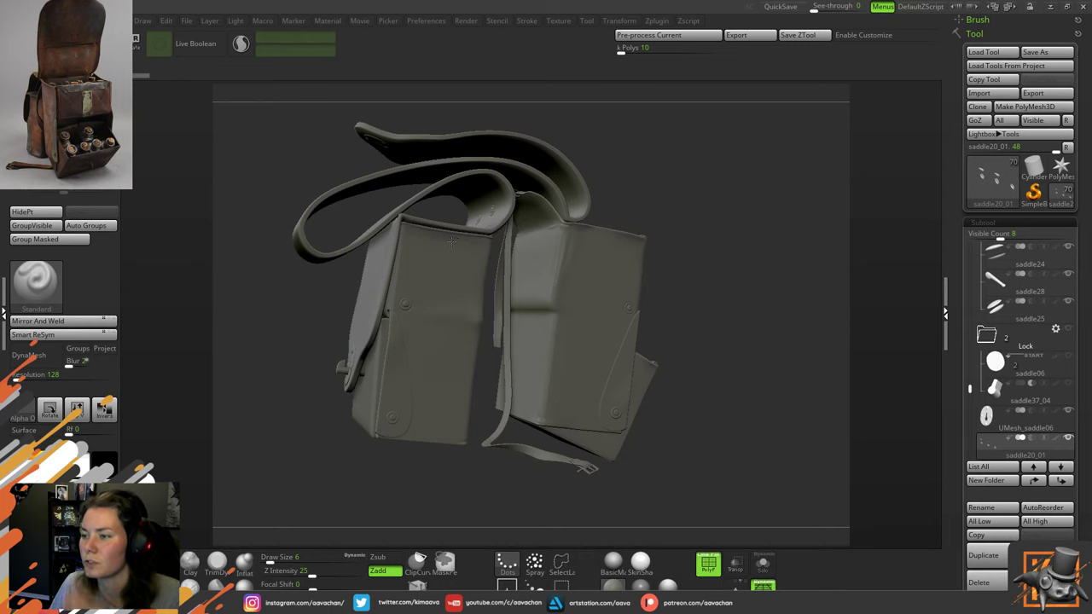
{"action": "key", "text": "f"}
{"action": "left_click_drag", "start_coordinate": [245, 257], "coordinate": [335, 309]}
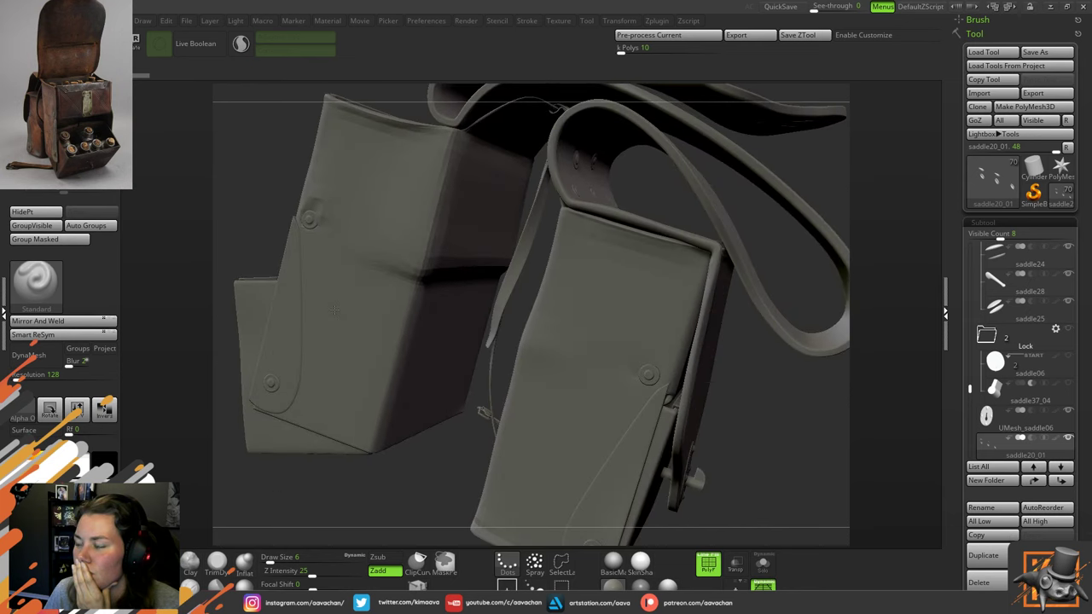
{"action": "left_click", "coordinate": [1053, 9]}
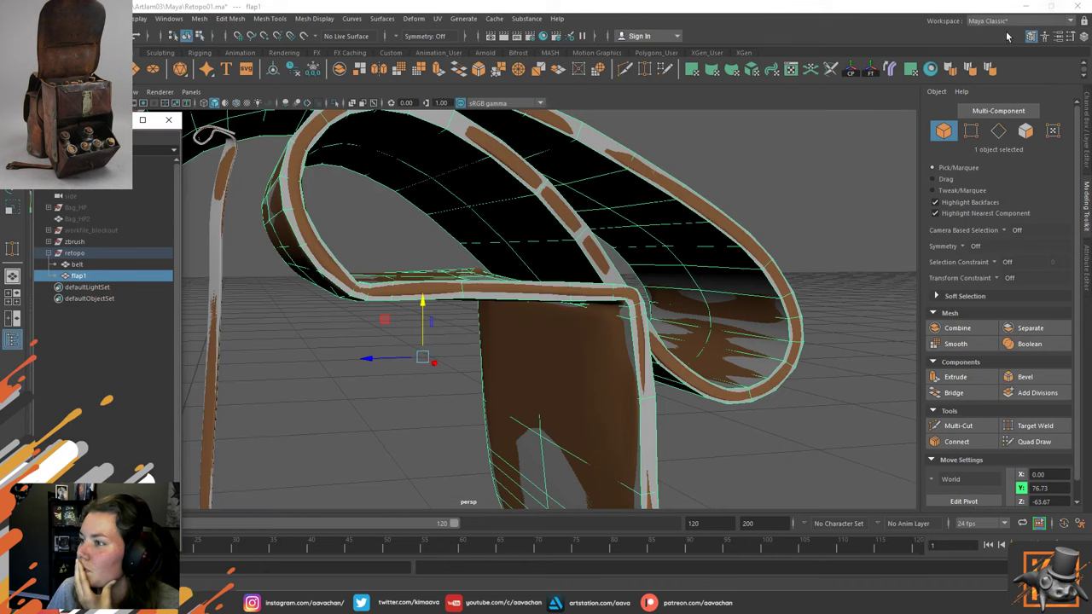
Deselect the flap, save the scene, and return the view to the fold above the hanging front panel.
{"action": "left_click", "coordinate": [405, 393]}
{"action": "scroll", "coordinate": [413, 337], "scroll_direction": "down", "scroll_amount": 6}
{"action": "left_click_drag", "start_coordinate": [416, 339], "coordinate": [418, 336], "text": "alt"}
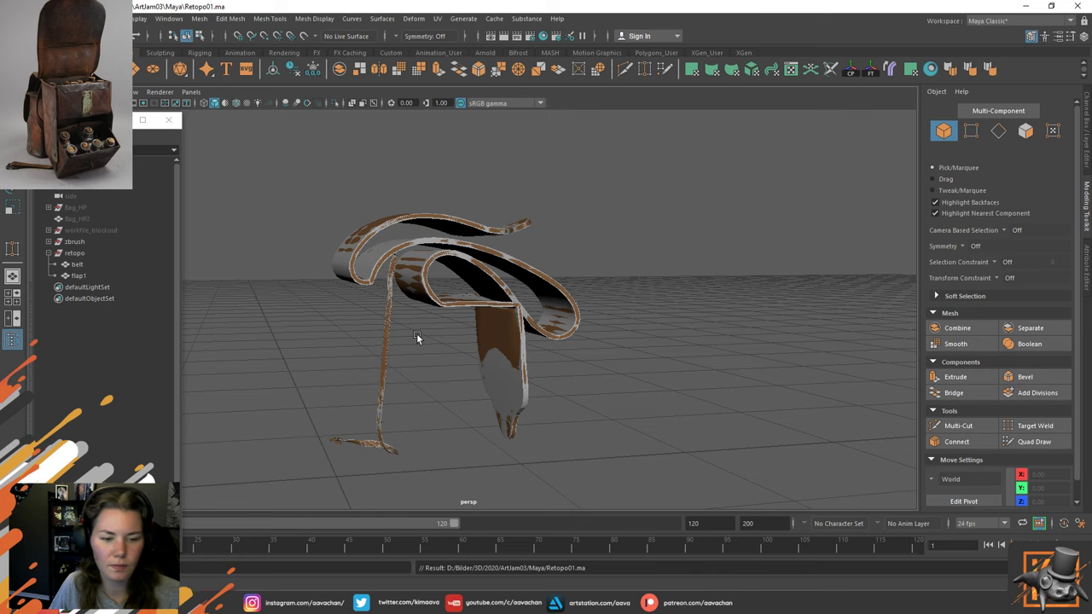
{"action": "scroll", "coordinate": [476, 377], "scroll_direction": "up", "scroll_amount": 8}
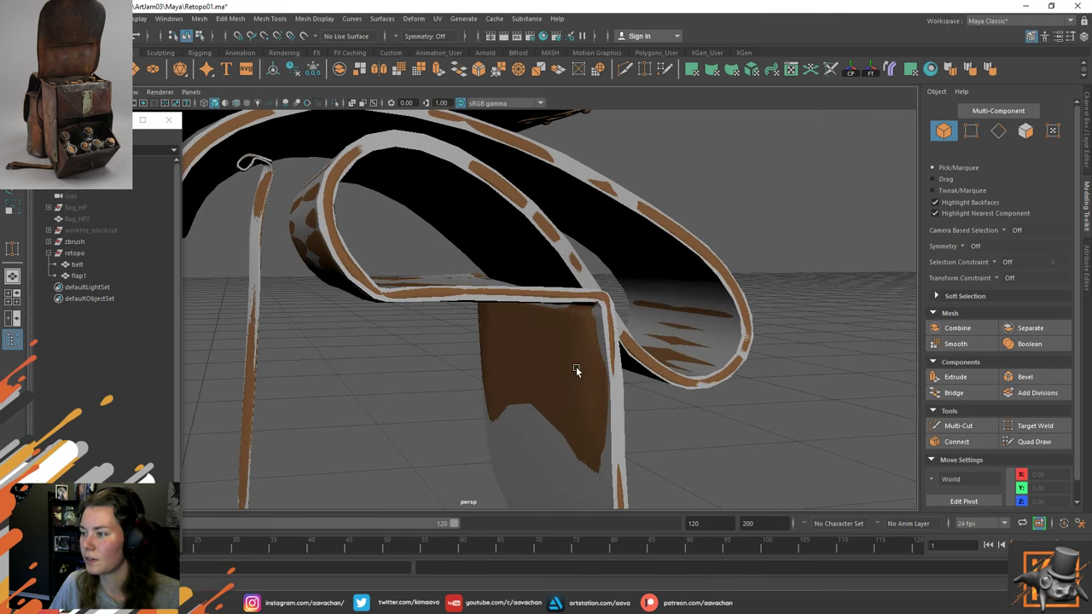
Move the vertices on the hanging front panel's two side edges just below the crease along Z to fit the sculpt.
{"action": "left_click_drag", "start_coordinate": [576, 367], "coordinate": [487, 393], "text": "alt"}
{"action": "left_click", "coordinate": [488, 393]}
{"action": "middle_click_drag", "start_coordinate": [515, 403], "coordinate": [485, 320], "text": "alt"}
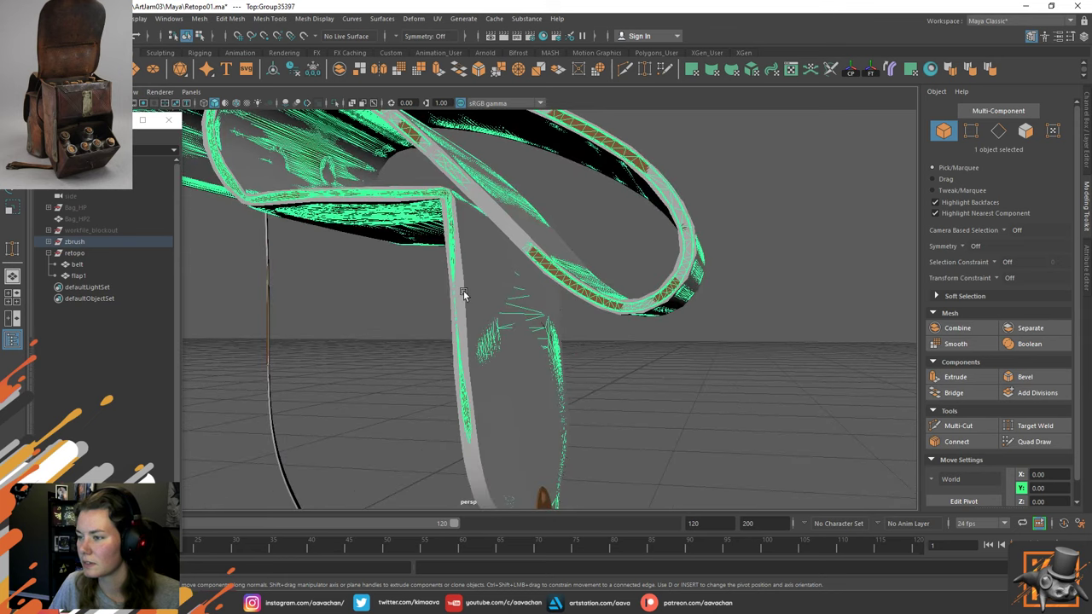
{"action": "left_click", "coordinate": [463, 292]}
{"action": "right_click_drag", "start_coordinate": [382, 294], "coordinate": [327, 284], "text": "alt"}
{"action": "left_click", "coordinate": [467, 292]}
{"action": "left_click_drag", "start_coordinate": [451, 292], "coordinate": [454, 301], "text": "alt"}
{"action": "left_click_drag", "start_coordinate": [462, 357], "coordinate": [455, 358]}
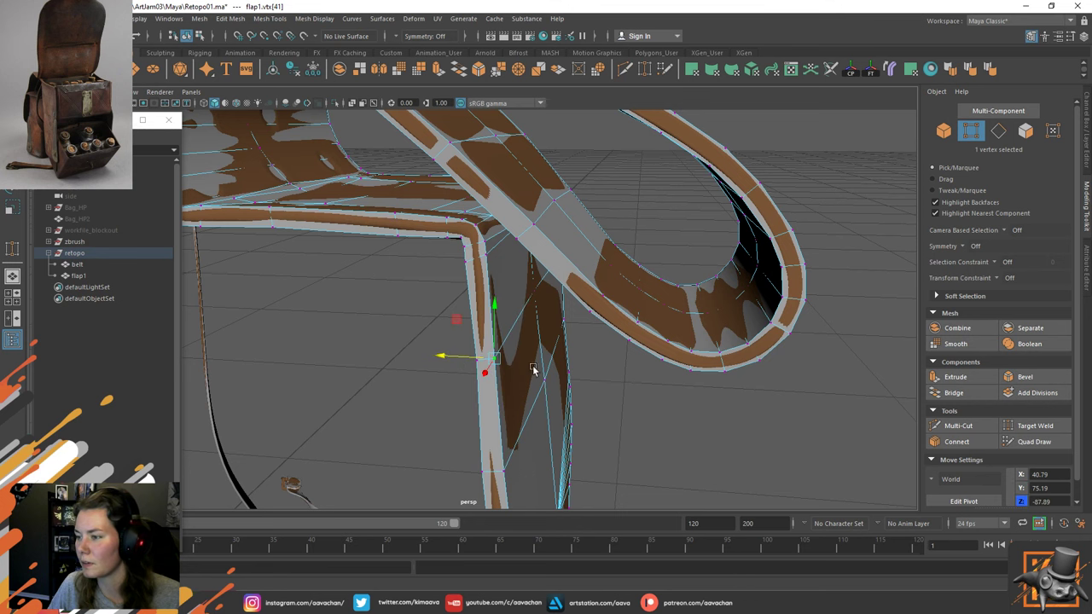
{"action": "left_click_drag", "start_coordinate": [532, 370], "coordinate": [432, 355], "text": "alt"}
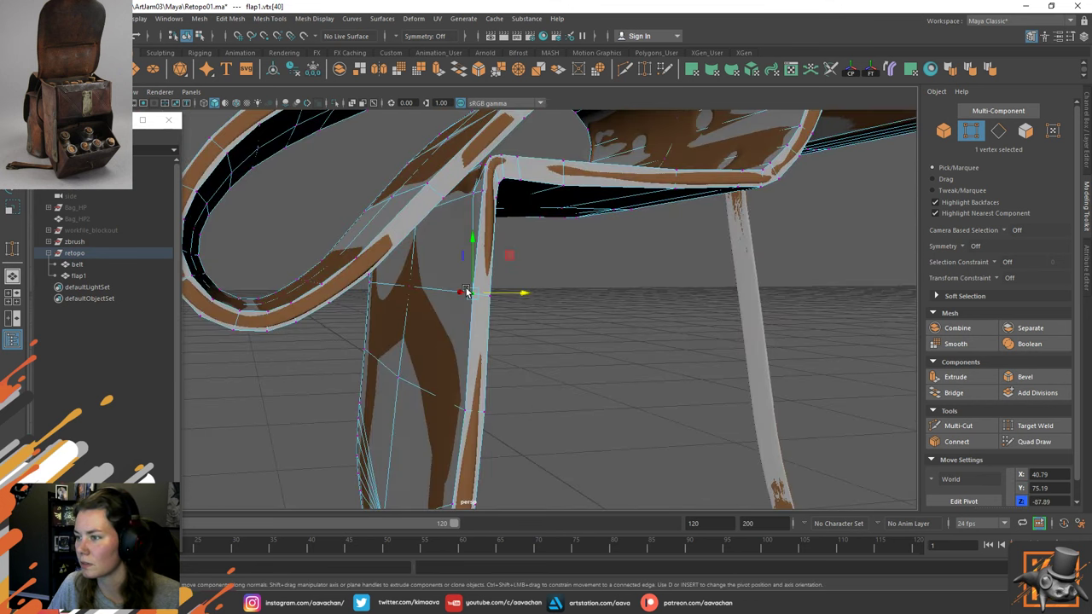
{"action": "left_click_drag", "start_coordinate": [525, 293], "coordinate": [564, 312]}
{"action": "key", "text": "F8"}
{"action": "scroll", "coordinate": [576, 292], "scroll_direction": "down", "scroll_amount": 5}
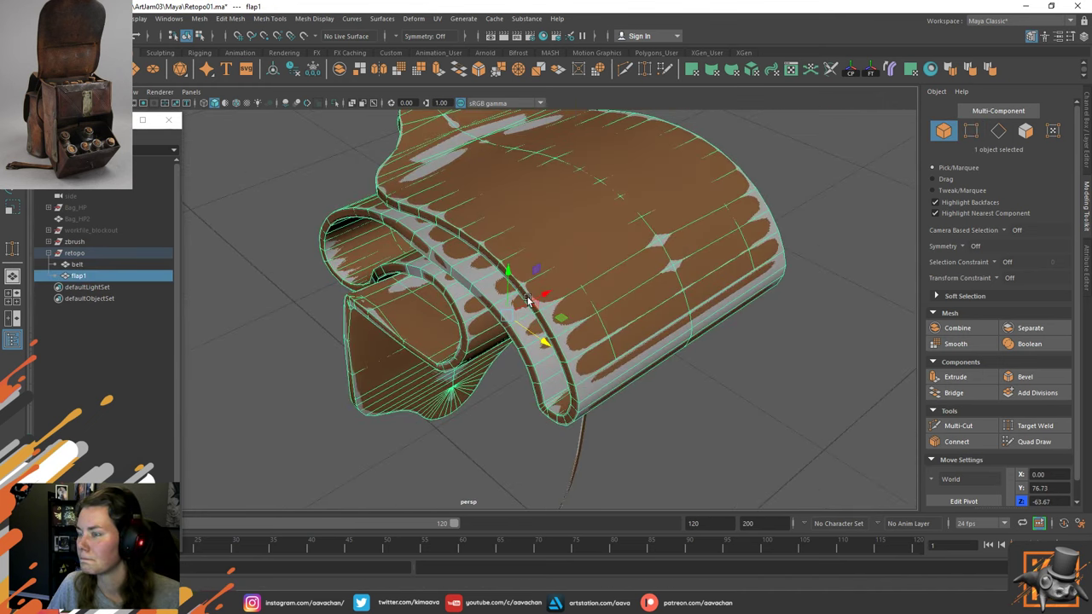
Isolate the flap, connect both side rows' end vertices on the outer roll to the centre row's vertex, and show the sculpt again.
{"action": "key", "text": "ctrl+1"}
{"action": "left_click_drag", "start_coordinate": [665, 334], "coordinate": [622, 310], "text": "alt"}
{"action": "right_click_drag", "start_coordinate": [541, 250], "coordinate": [483, 271]}
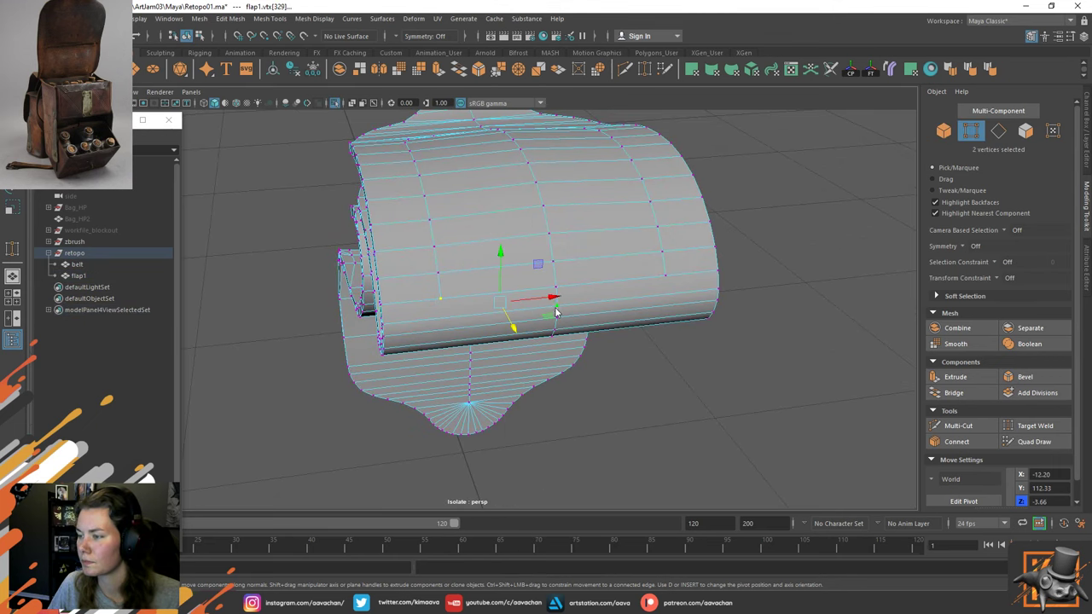
{"action": "right_click_drag", "start_coordinate": [555, 313], "coordinate": [556, 378], "text": "shift"}
{"action": "left_click", "coordinate": [665, 275]}
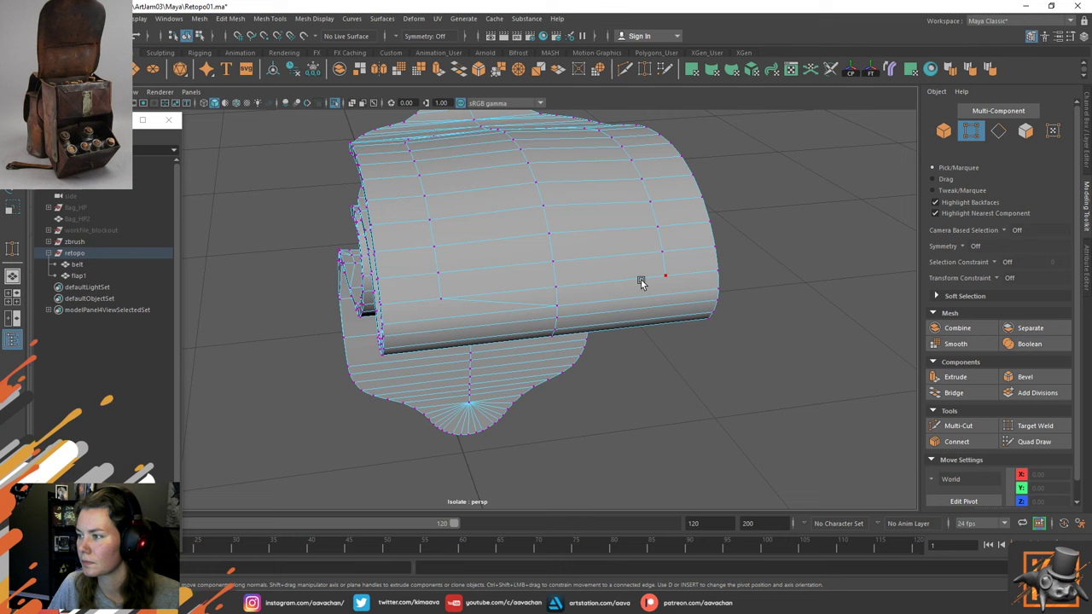
{"action": "left_click", "coordinate": [579, 306]}
{"action": "left_click_drag", "start_coordinate": [577, 307], "coordinate": [563, 310], "text": "alt"}
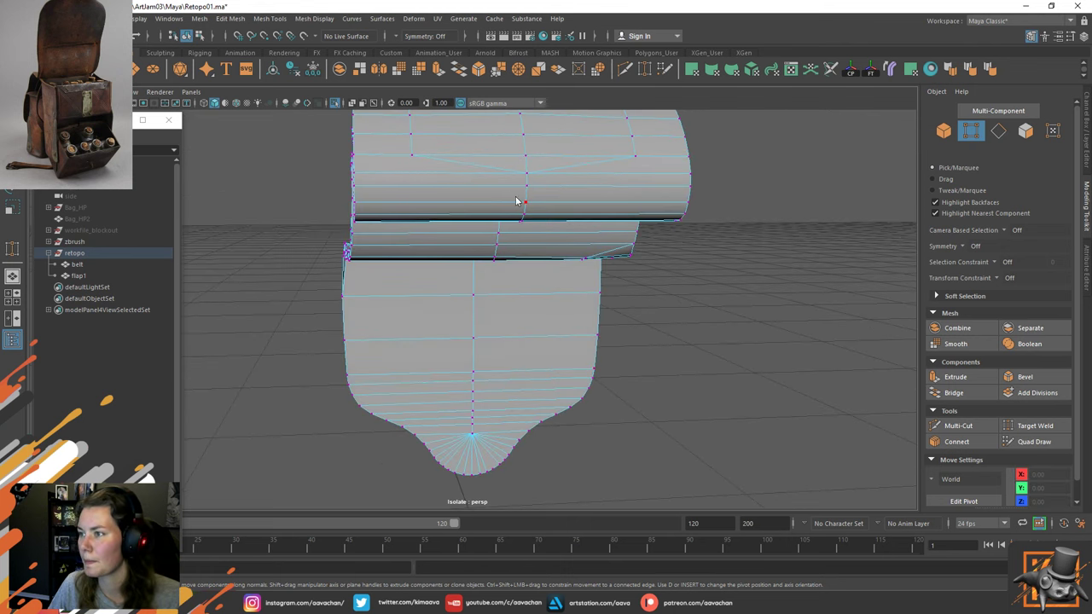
{"action": "key", "text": "F8"}
{"action": "left_click_drag", "start_coordinate": [645, 260], "coordinate": [256, 271], "text": "alt"}
{"action": "key", "text": "ctrl+1"}
{"action": "scroll", "coordinate": [386, 365], "scroll_direction": "down", "scroll_amount": 3}
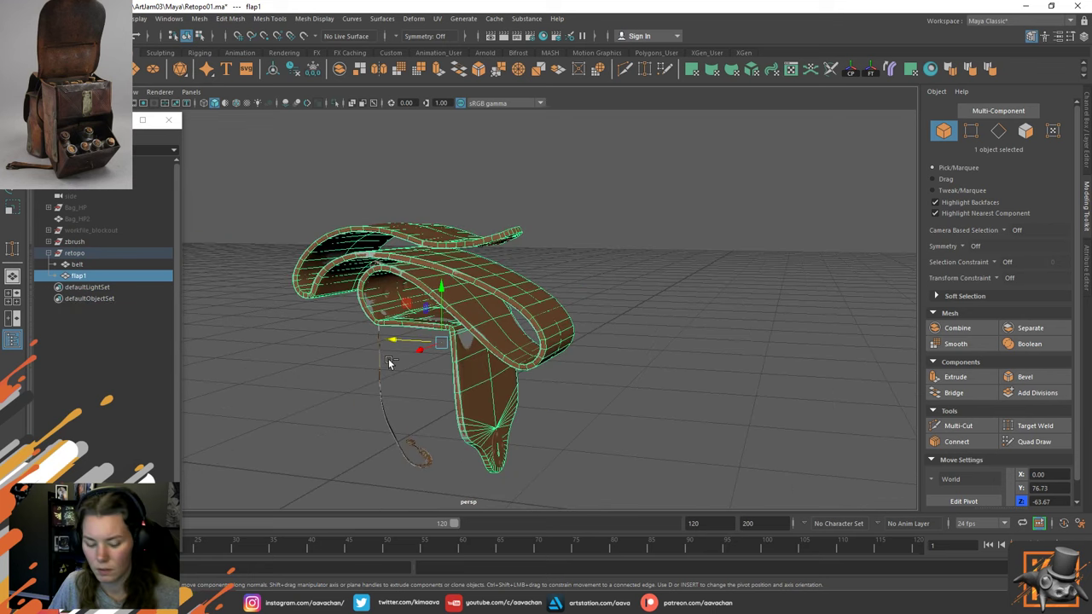
Isolate the zbrush sculpt, select the retopo group, and save the scene.
{"action": "scroll", "coordinate": [384, 365], "scroll_direction": "up", "scroll_amount": 5}
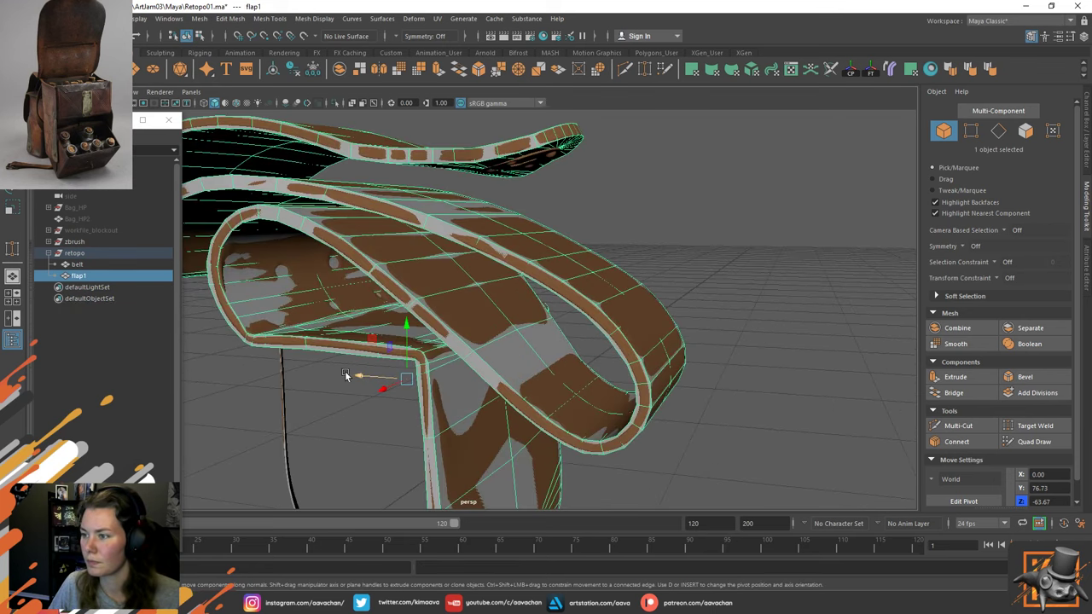
{"action": "left_click_drag", "start_coordinate": [346, 376], "coordinate": [448, 327], "text": "alt"}
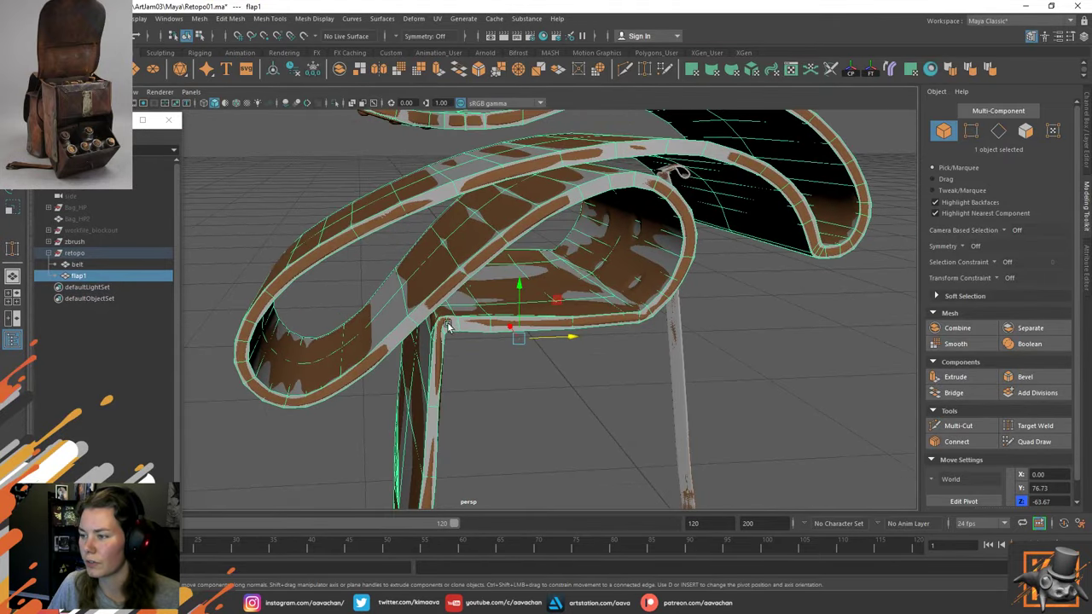
{"action": "middle_click_drag", "start_coordinate": [542, 459], "coordinate": [566, 417], "text": "alt"}
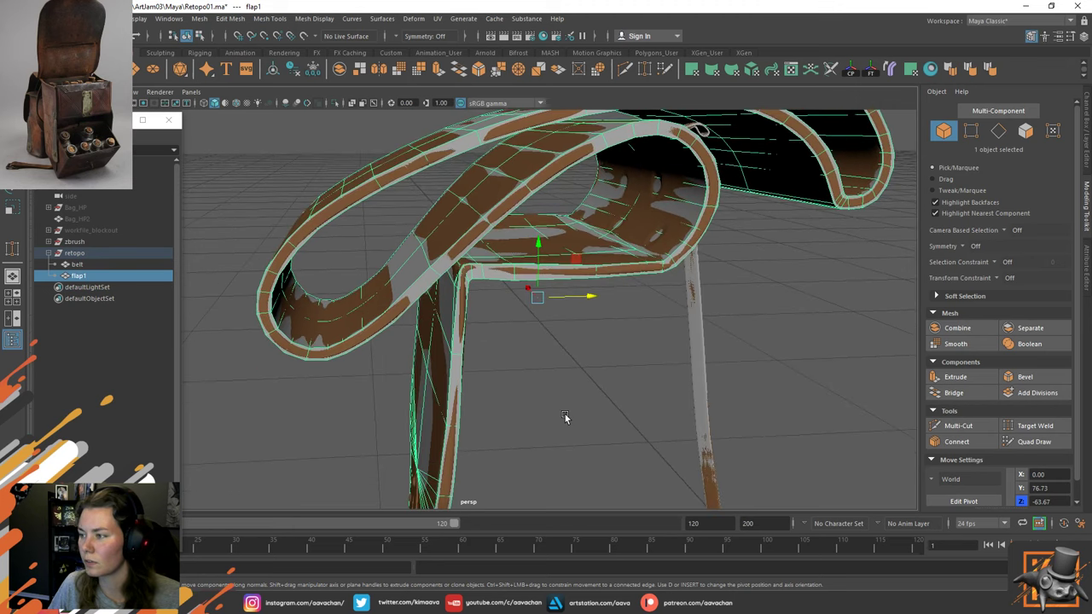
{"action": "left_click", "coordinate": [96, 243]}
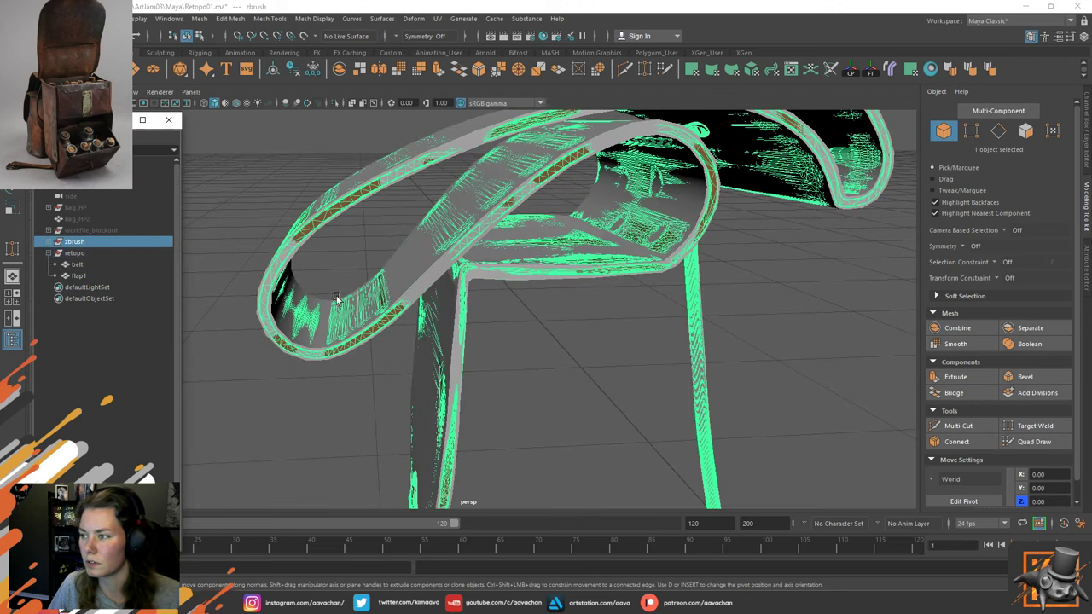
{"action": "key", "text": "ctrl+1"}
{"action": "left_click", "coordinate": [73, 252]}
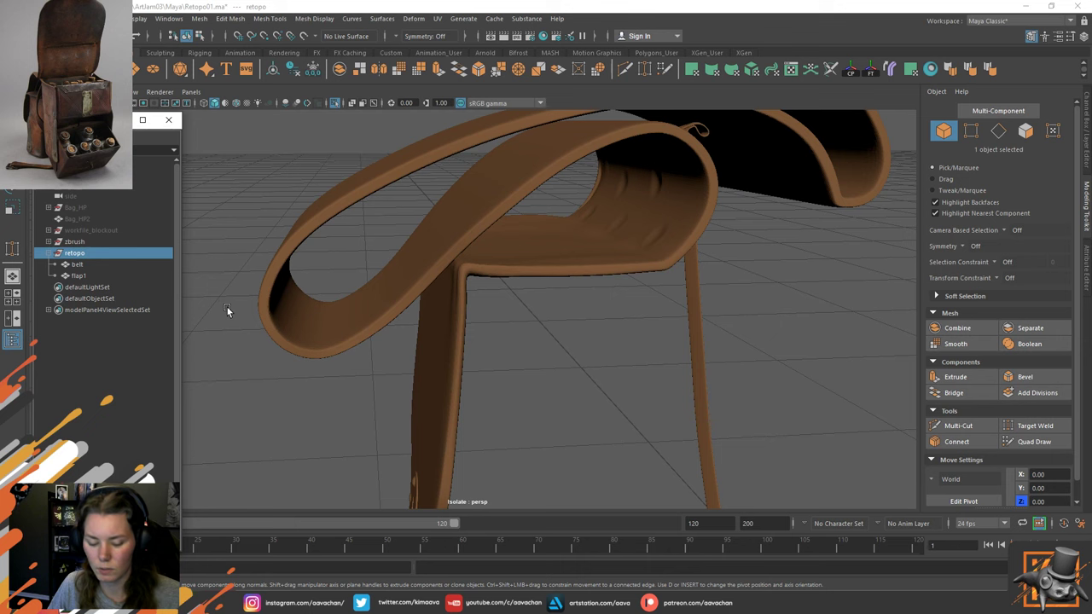
{"action": "key", "text": "ctrl+s"}
Examine the keyhole plate and its rivets at the tip of the sculpted flap from several angles.
{"action": "key", "text": "f"}
{"action": "left_click_drag", "start_coordinate": [402, 395], "coordinate": [466, 394], "text": "alt"}
{"action": "scroll", "coordinate": [466, 392], "scroll_direction": "up", "scroll_amount": 5}
{"action": "middle_click_drag", "start_coordinate": [466, 392], "coordinate": [546, 343], "text": "alt"}
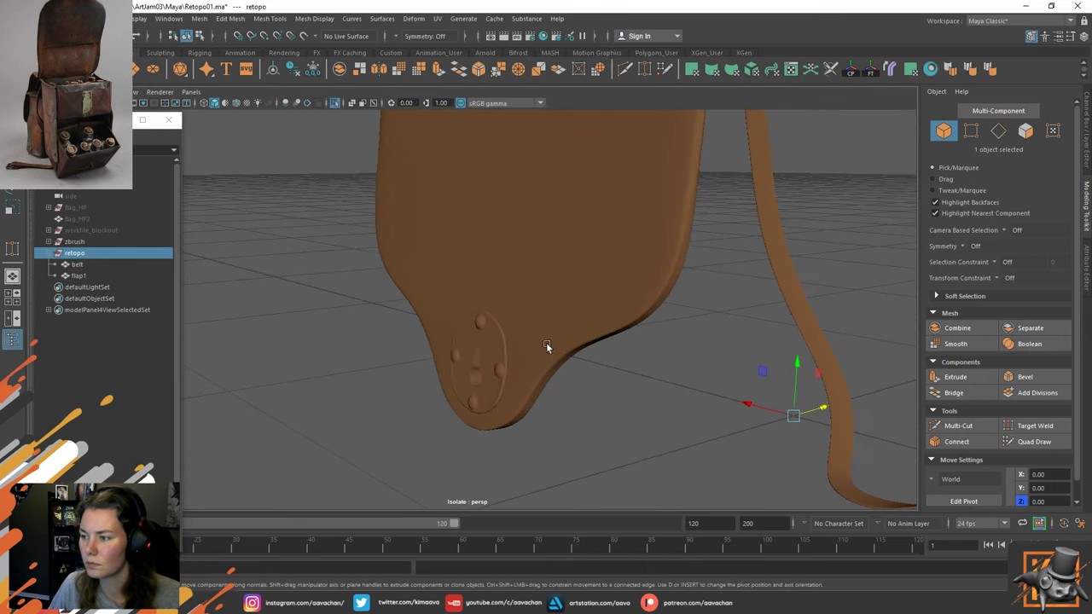
{"action": "left_click_drag", "start_coordinate": [546, 342], "coordinate": [641, 358], "text": "alt"}
{"action": "middle_click_drag", "start_coordinate": [464, 378], "coordinate": [469, 324], "text": "alt"}
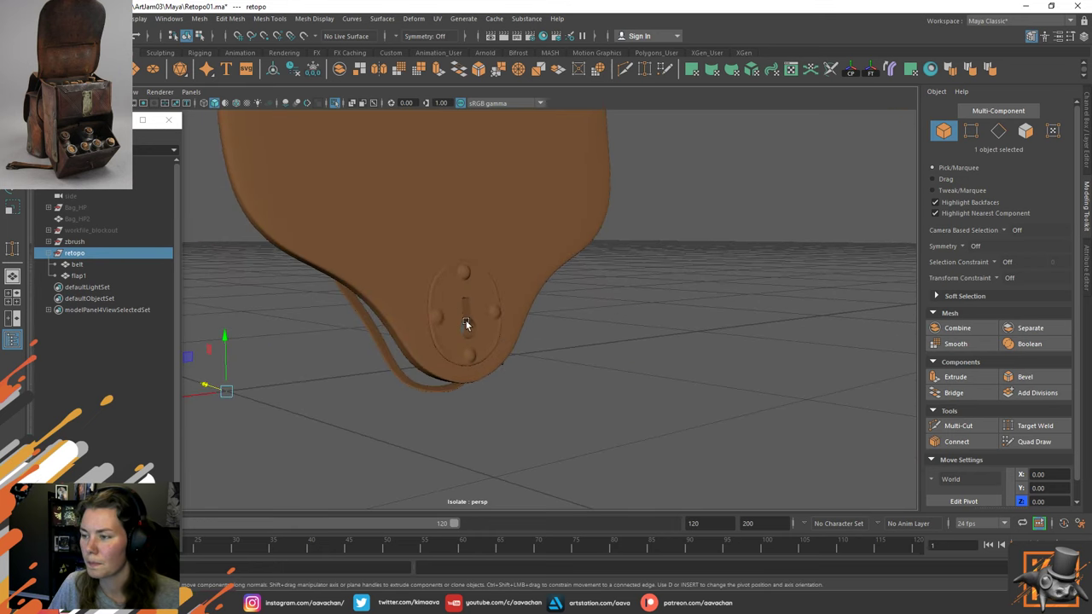
{"action": "right_click_drag", "start_coordinate": [469, 325], "coordinate": [603, 400], "text": "alt"}
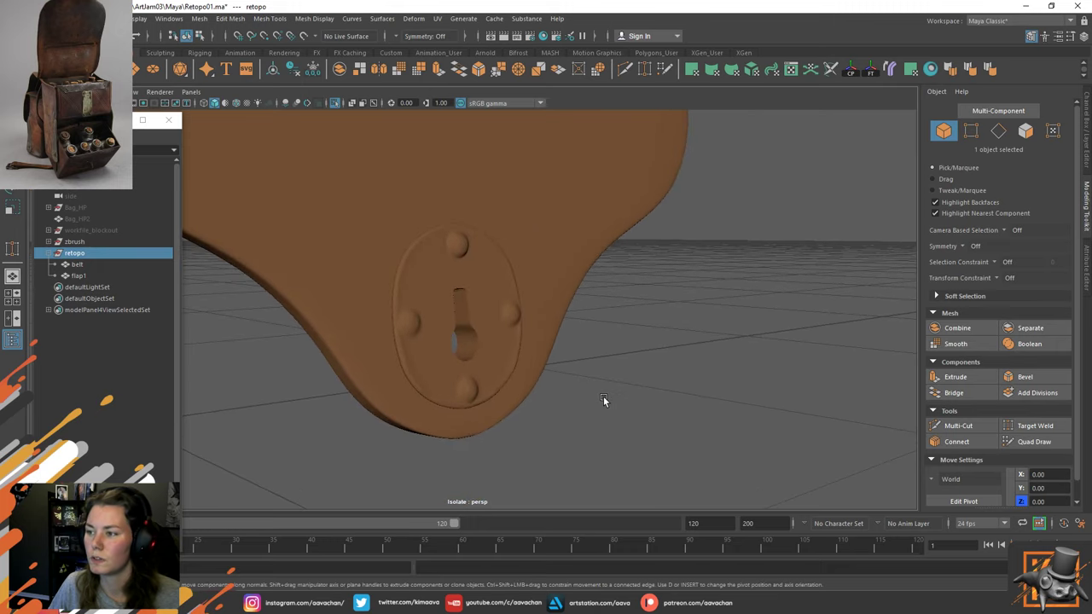
{"action": "left_click_drag", "start_coordinate": [604, 396], "coordinate": [424, 319], "text": "alt"}
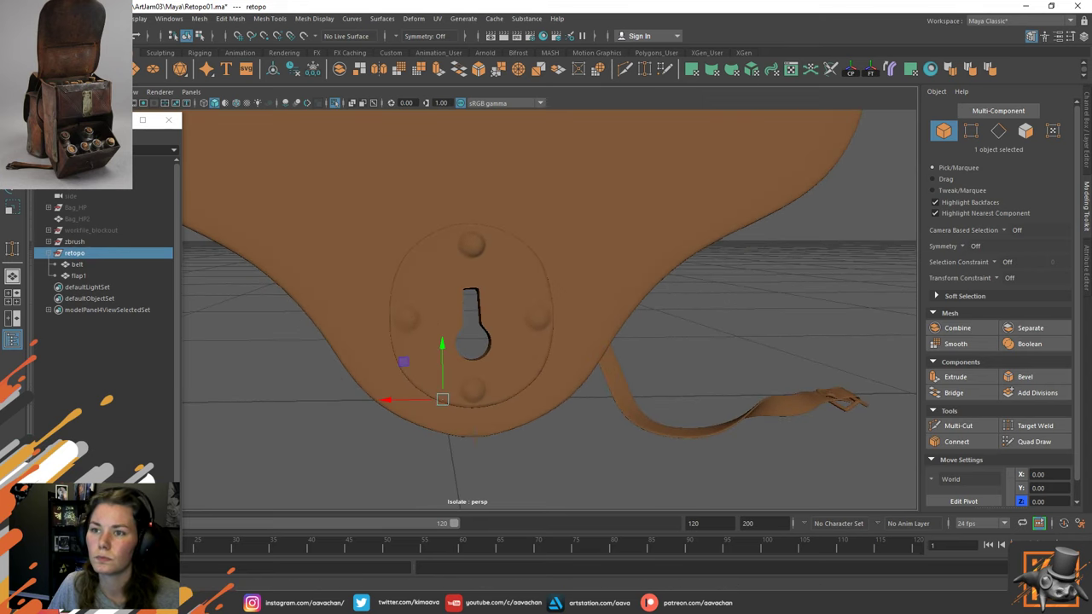
Create a polygon cylinder and scale it down uniformly to about 0.14.
{"action": "left_click", "coordinate": [68, 69]}
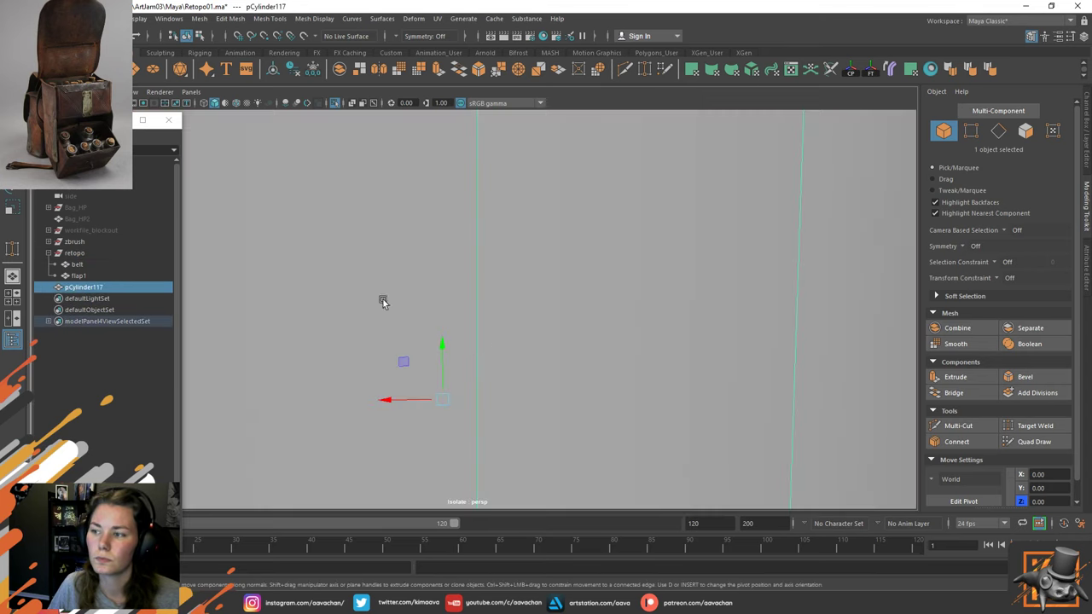
{"action": "scroll", "coordinate": [528, 331], "scroll_direction": "down", "scroll_amount": 7}
{"action": "scroll", "coordinate": [495, 327], "scroll_direction": "up", "scroll_amount": 3}
{"action": "key", "text": "r"}
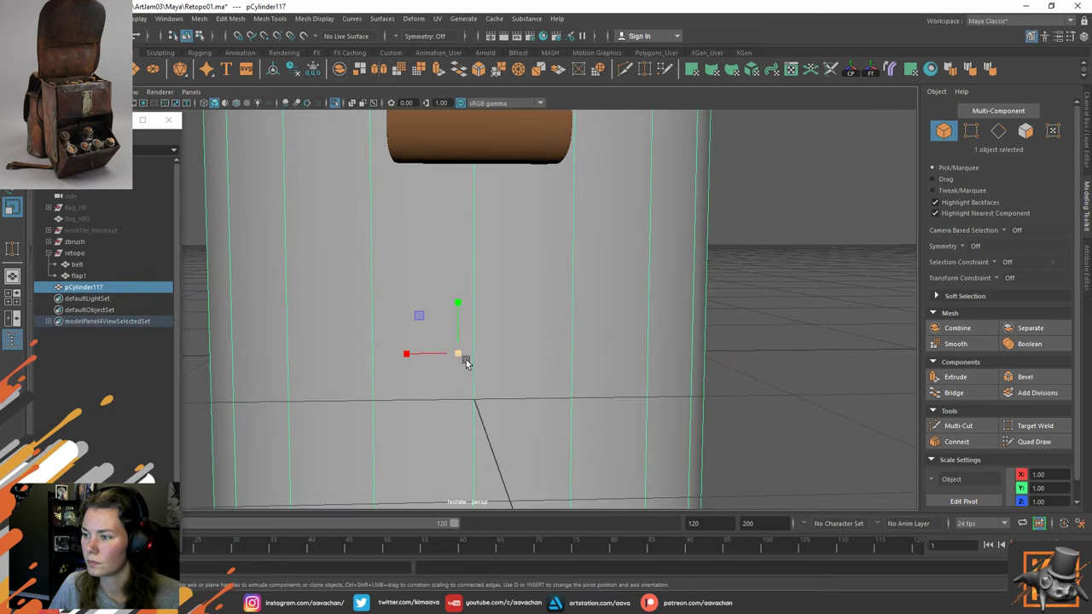
{"action": "mouse_move", "coordinate": [464, 359]}
{"action": "left_mouse_down"}
{"action": "mouse_move", "coordinate": [182, 369]}
{"action": "mouse_move", "coordinate": [460, 359]}
{"action": "mouse_move", "coordinate": [453, 346]}
{"action": "left_mouse_up"}
{"action": "key", "text": "w"}
Rotate the cylinder about X so its caps face front and back, and move it to the keyhole plate at Y 26.69, Z -95.59.
{"action": "key", "text": "e"}
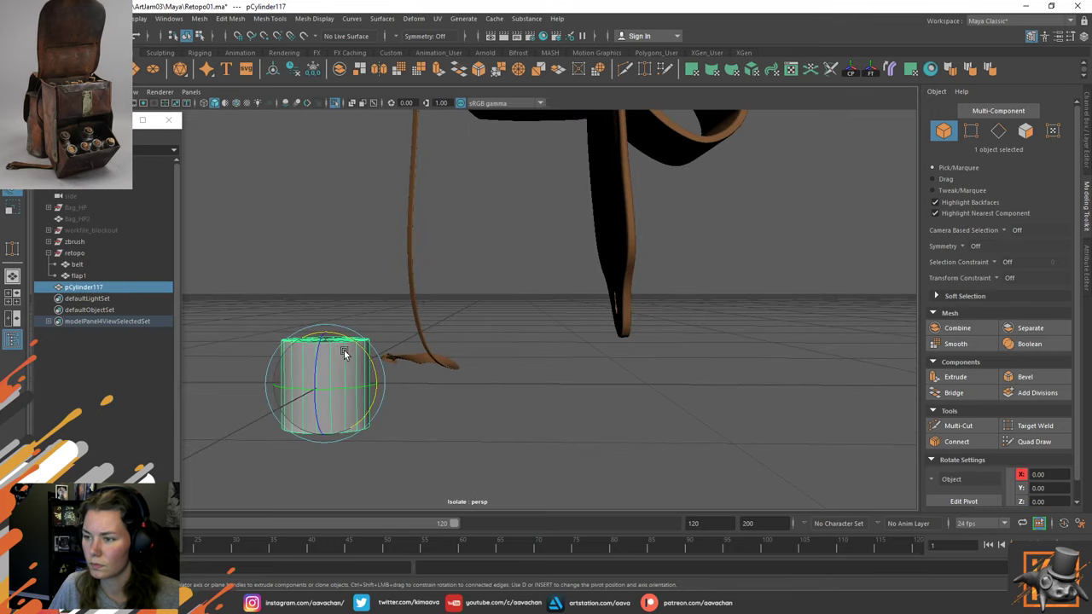
{"action": "left_click_drag", "start_coordinate": [359, 343], "coordinate": [393, 439]}
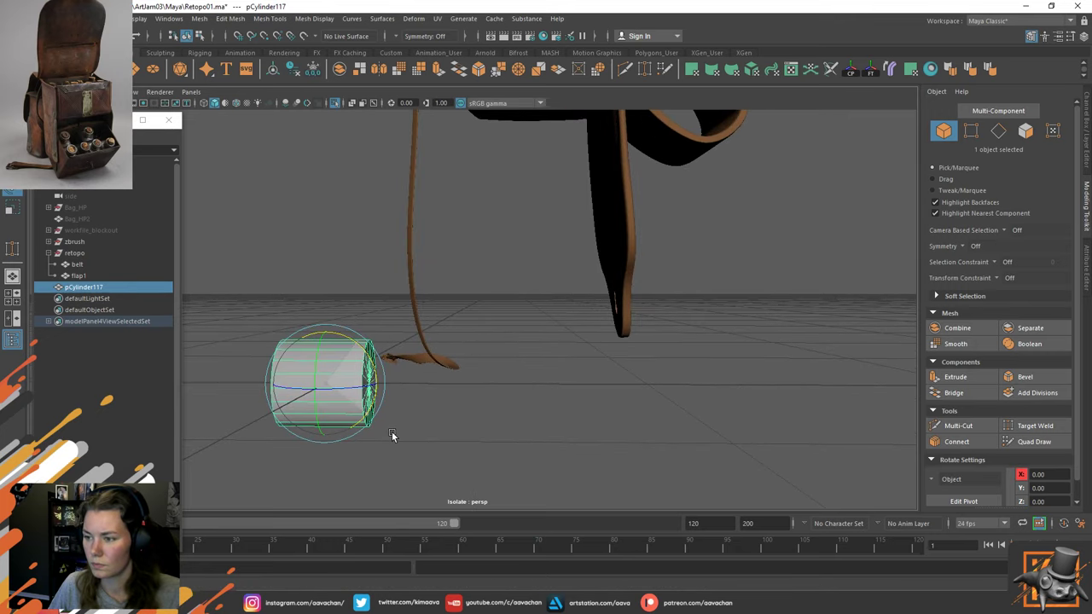
{"action": "key", "text": "w"}
{"action": "left_click_drag", "start_coordinate": [288, 384], "coordinate": [507, 282]}
Compare the cylinder's size and segments with the keyhole plate in front and perspective wireframe views.
{"action": "key", "text": "space"}
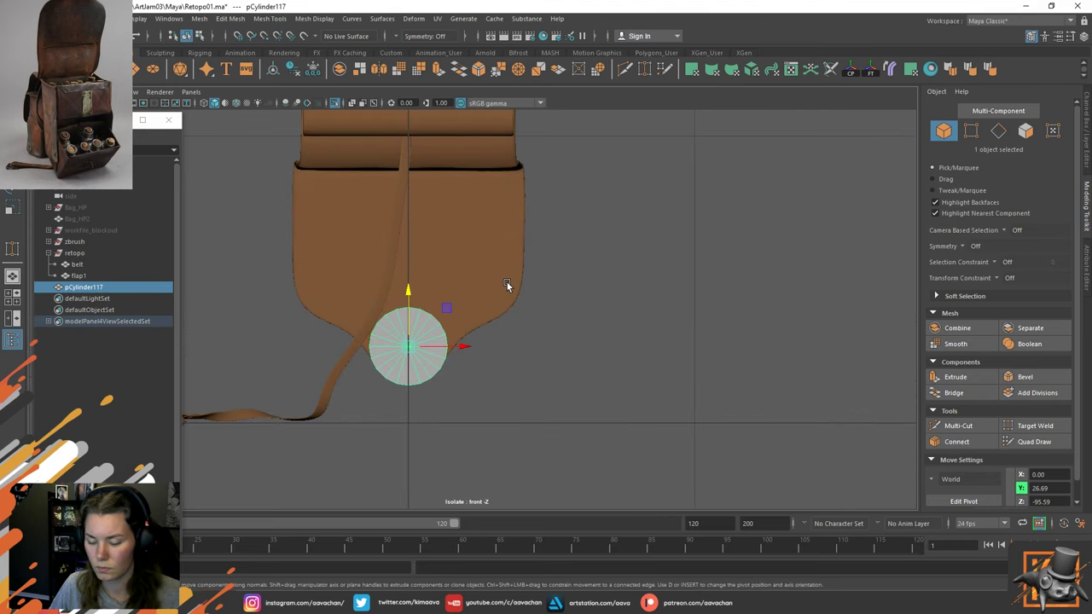
{"action": "key", "text": "f"}
{"action": "scroll", "coordinate": [438, 236], "scroll_direction": "down", "scroll_amount": 3}
{"action": "key", "text": "4"}
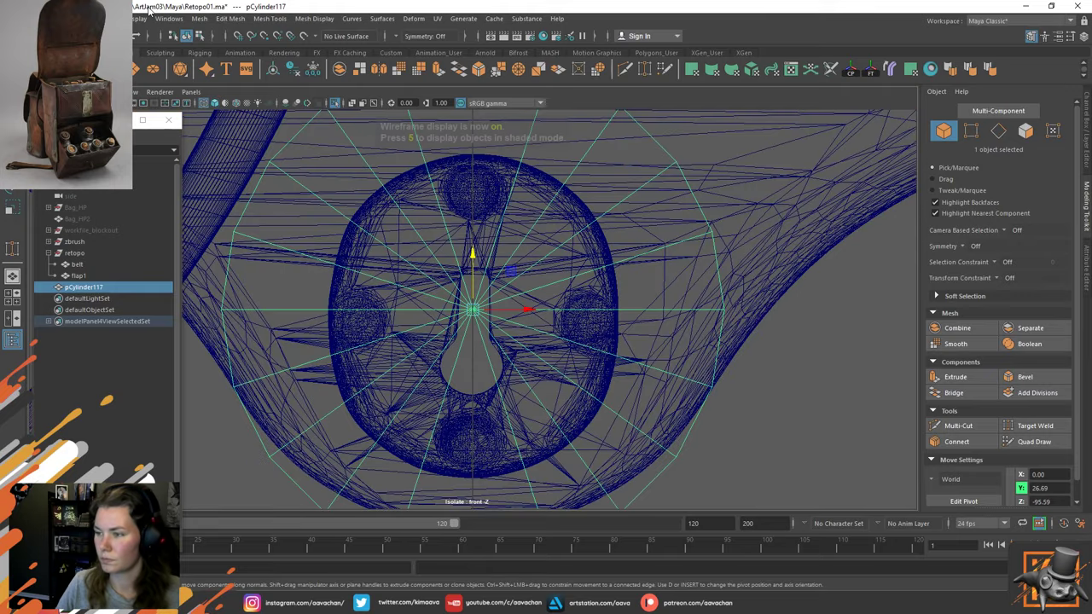
{"action": "scroll", "coordinate": [505, 324], "scroll_direction": "up", "scroll_amount": 4}
{"action": "scroll", "coordinate": [504, 324], "scroll_direction": "down", "scroll_amount": 4}
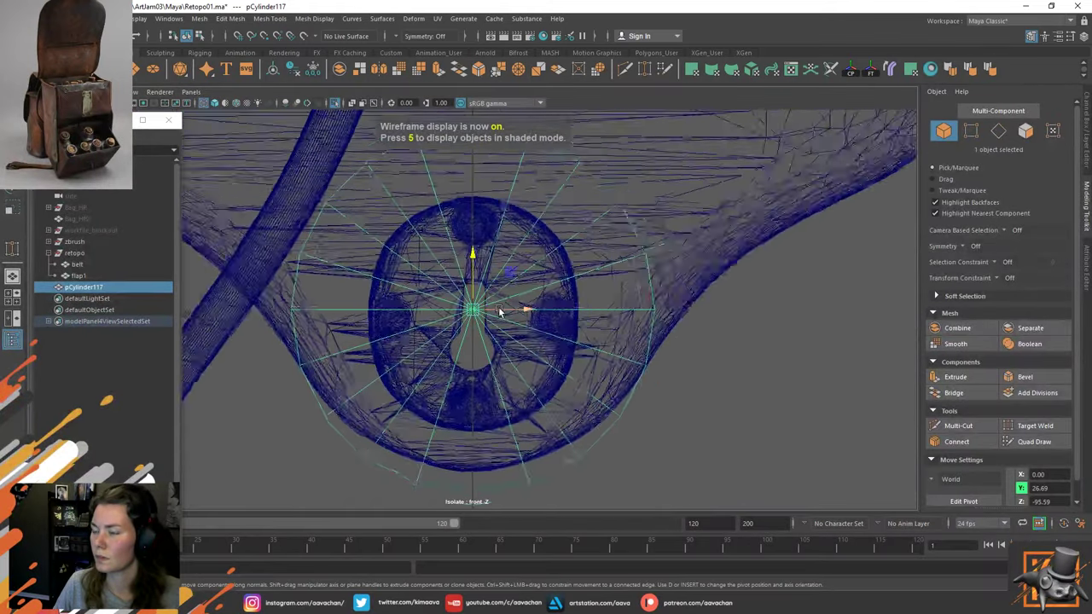
{"action": "key", "text": "space"}
{"action": "left_click_drag", "start_coordinate": [518, 209], "coordinate": [569, 242], "text": "alt"}
{"action": "scroll", "coordinate": [576, 238], "scroll_direction": "up", "scroll_amount": 6}
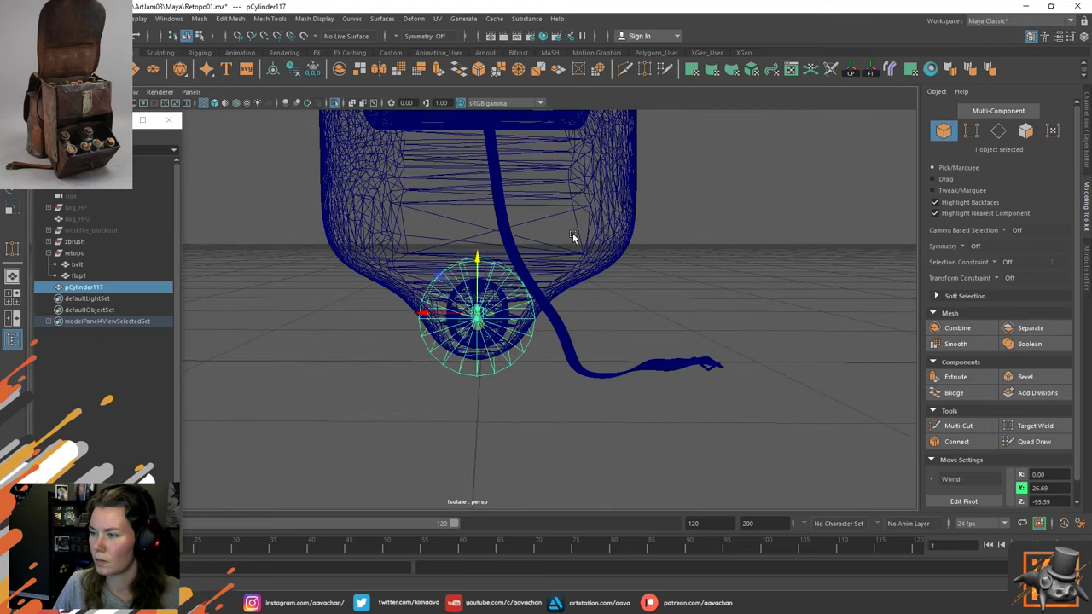
{"action": "scroll", "coordinate": [666, 375], "scroll_direction": "up", "scroll_amount": 1}
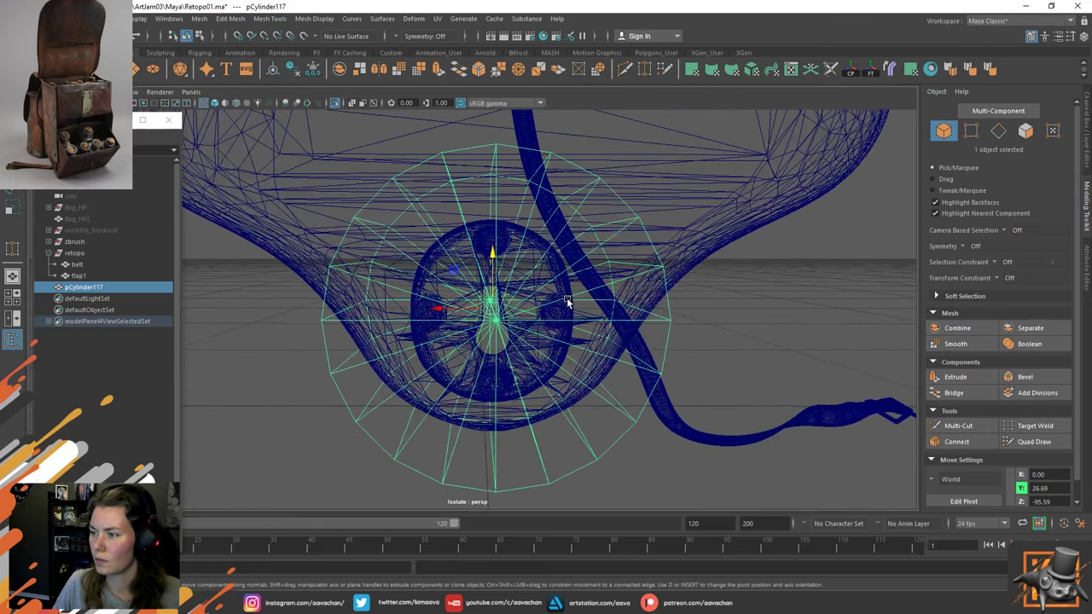
In the side view, tilt the cylinder about X to -85.363 degrees to match the slope of the flap's tip.
{"action": "key", "text": "space"}
{"action": "left_click", "coordinate": [541, 299]}
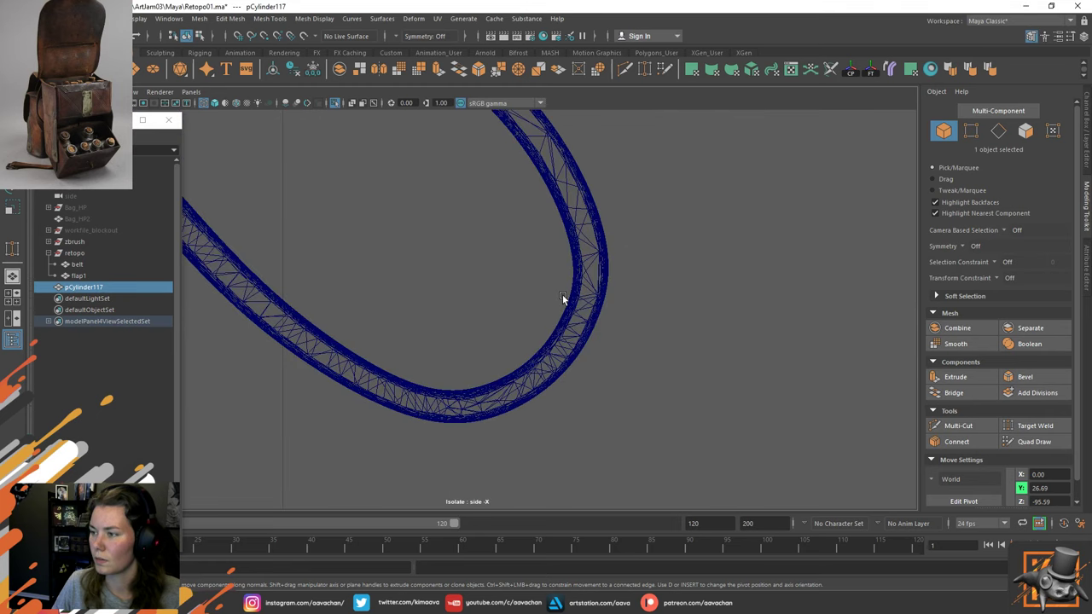
{"action": "key", "text": "f"}
{"action": "scroll", "coordinate": [521, 329], "scroll_direction": "down", "scroll_amount": 4}
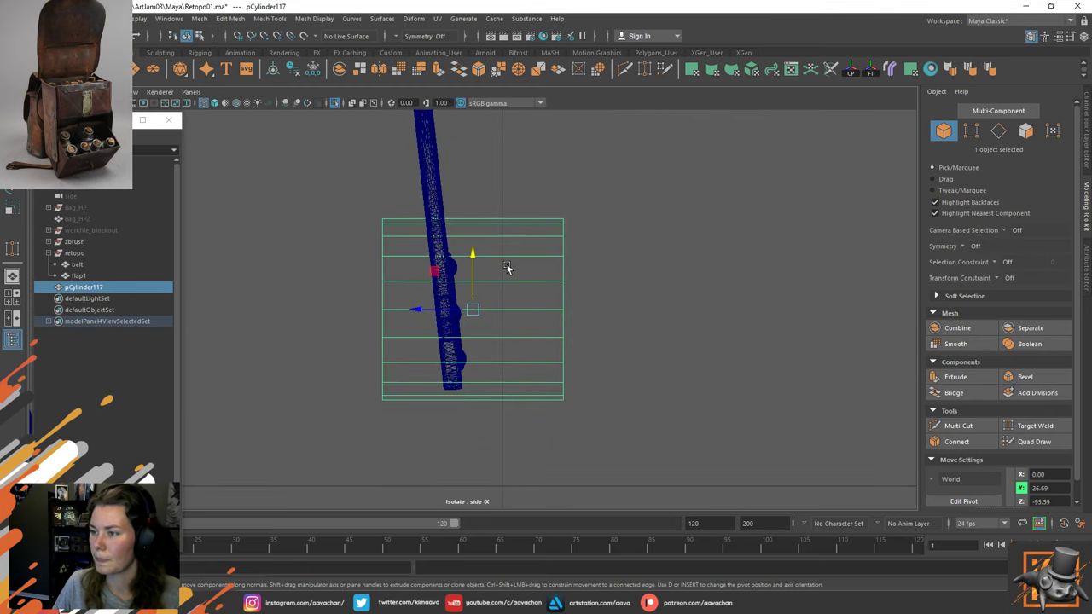
{"action": "key", "text": "e"}
{"action": "mouse_move", "coordinate": [509, 273]}
{"action": "left_mouse_down"}
{"action": "mouse_move", "coordinate": [500, 268]}
{"action": "mouse_move", "coordinate": [511, 274]}
{"action": "left_mouse_up"}
Flatten the cylinder to a Y scale of 0.006 and move it to Z -93.19 against the flap's front surface.
{"action": "key", "text": "r"}
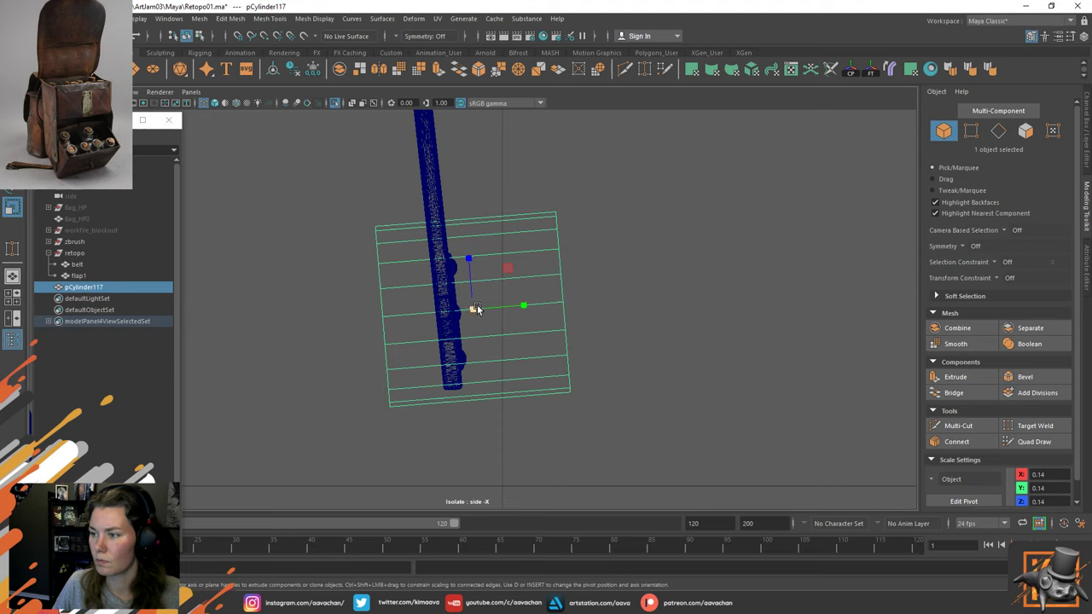
{"action": "left_click_drag", "start_coordinate": [529, 307], "coordinate": [466, 312]}
{"action": "key", "text": "w"}
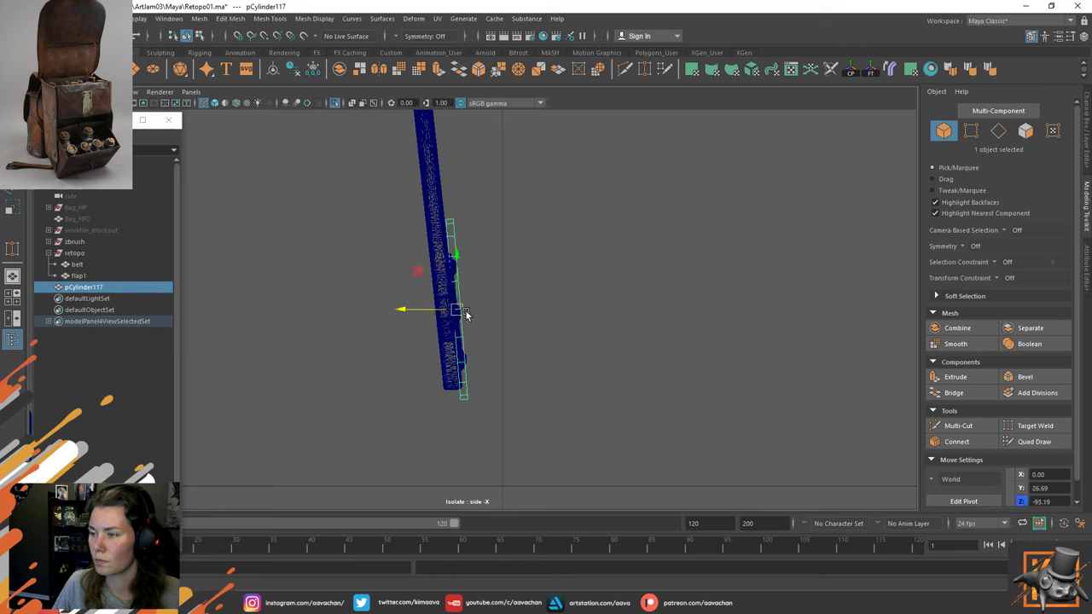
Set the cylinder's Rotate X to -90 so that it stands upright again.
{"action": "scroll", "coordinate": [466, 312], "scroll_direction": "up", "scroll_amount": 3}
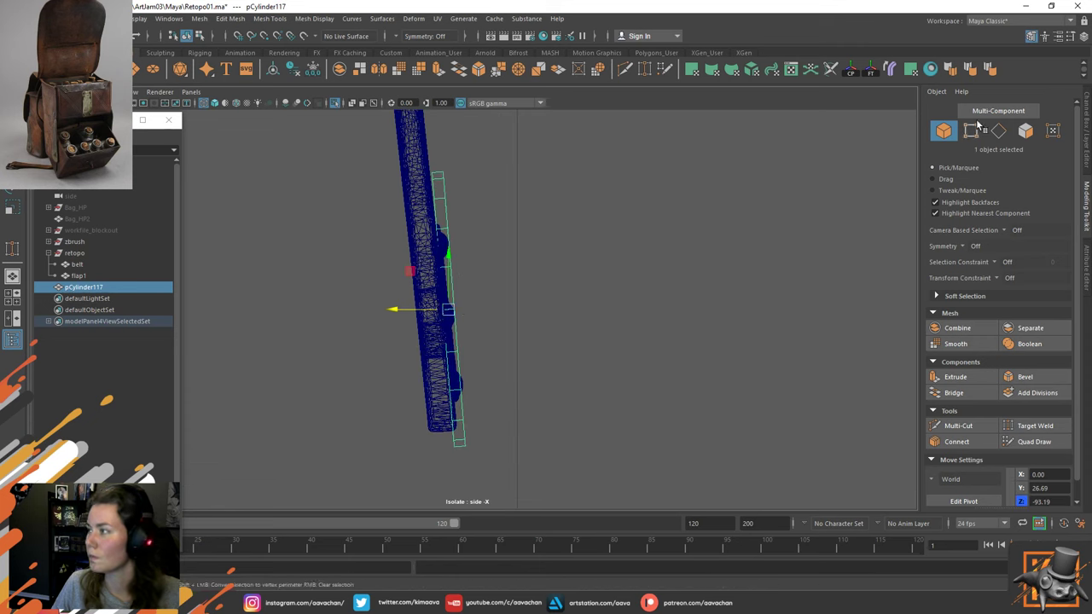
{"action": "left_click", "coordinate": [1088, 111]}
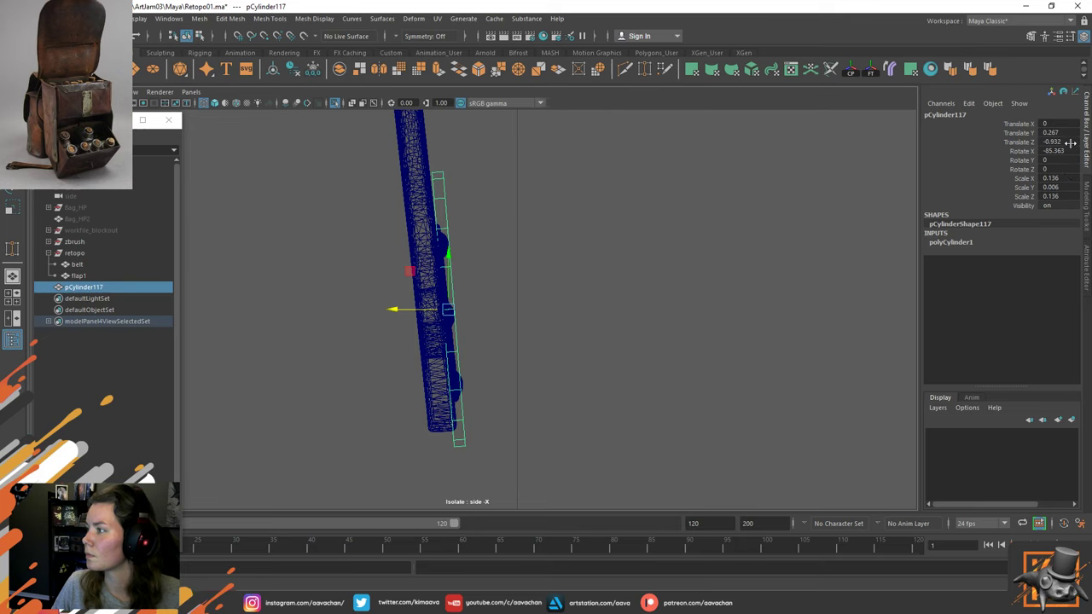
{"action": "double_click", "coordinate": [1066, 142]}
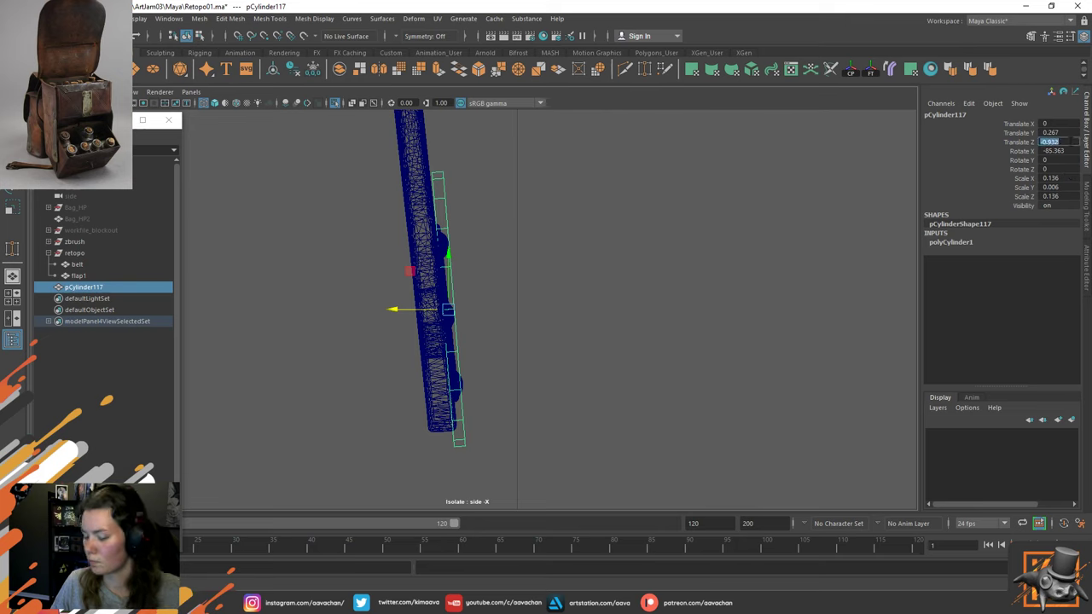
{"action": "type", "text": "0"}
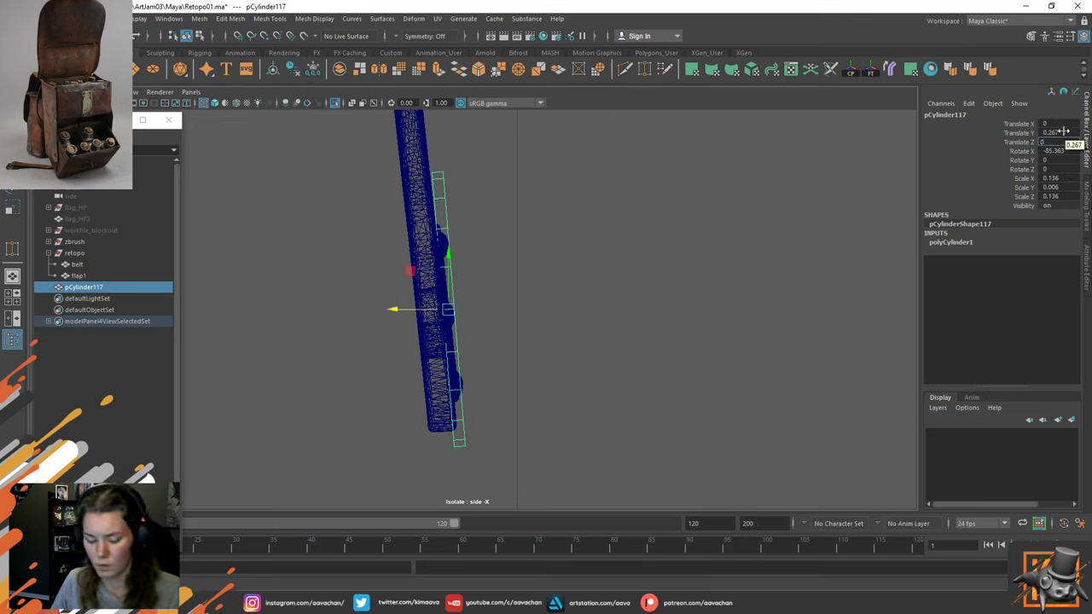
{"action": "left_click", "coordinate": [879, 213]}
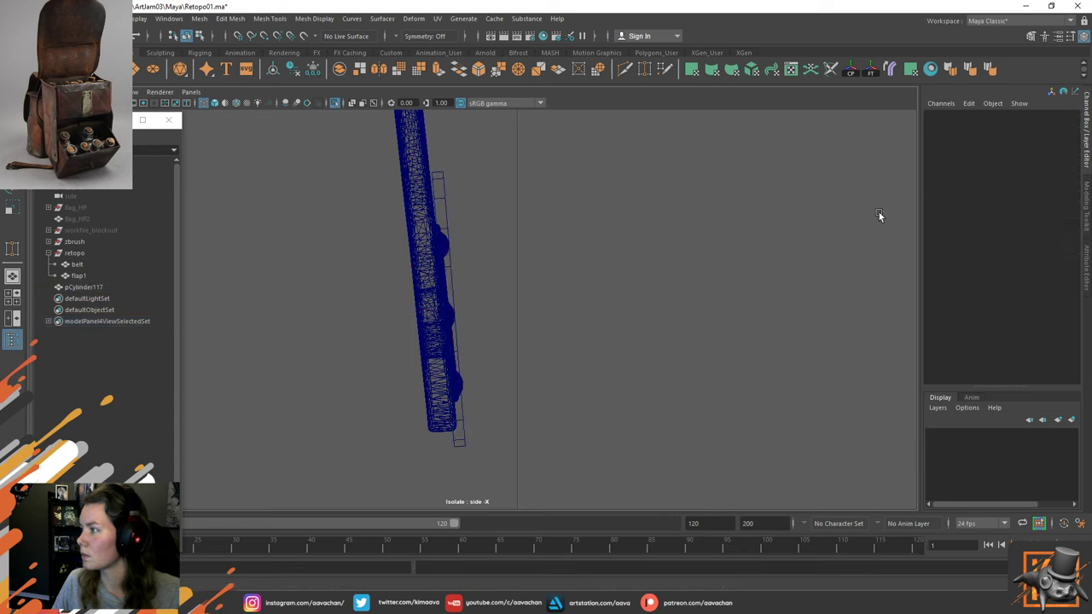
{"action": "left_click", "coordinate": [445, 189]}
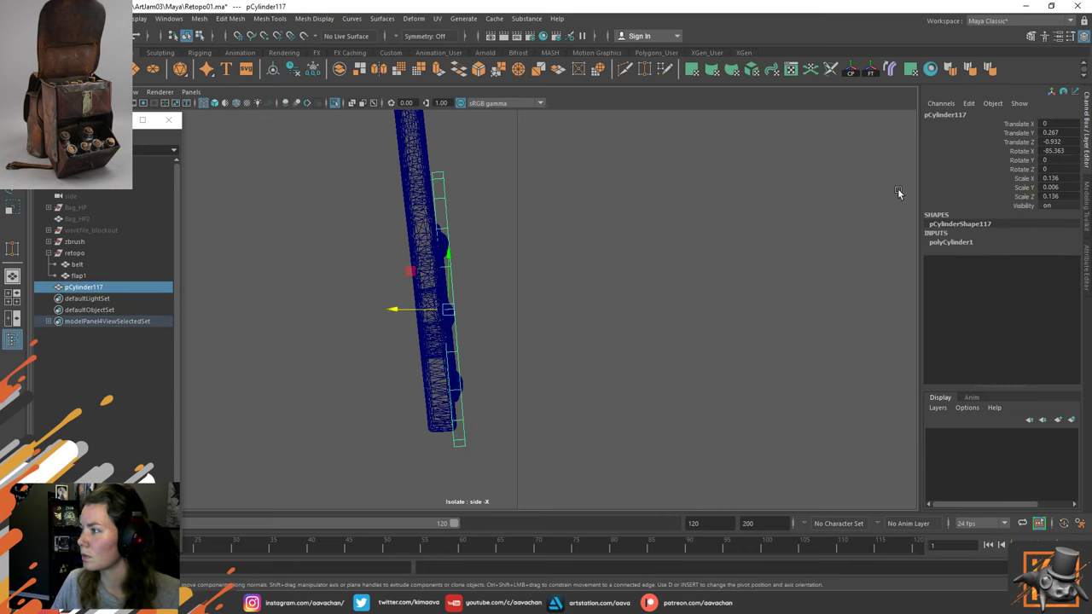
{"action": "double_click", "coordinate": [1058, 150]}
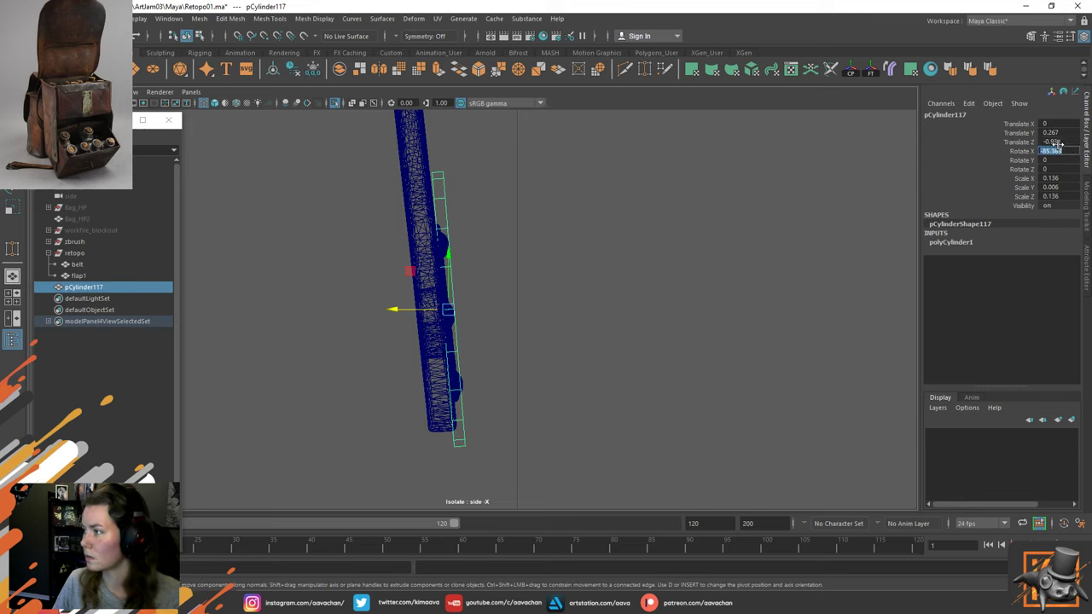
{"action": "type", "text": "-90"}
{"action": "key", "text": "Return"}
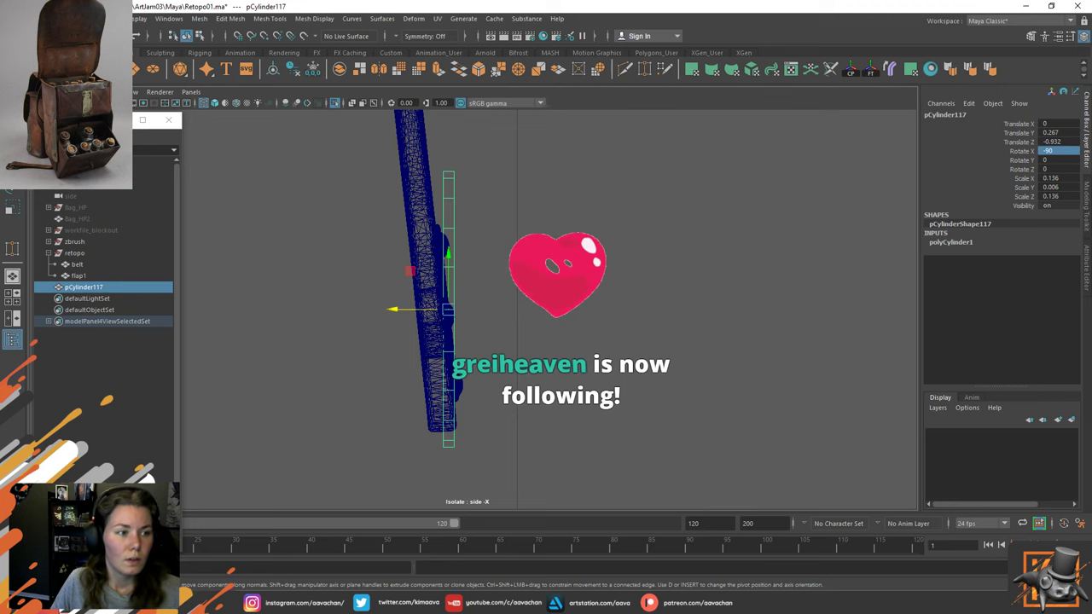
In a shaded perspective view, scale the cylinder to 0.083 in X and 0.094 in Z to match the keyhole plate's outline.
{"action": "key", "text": "space"}
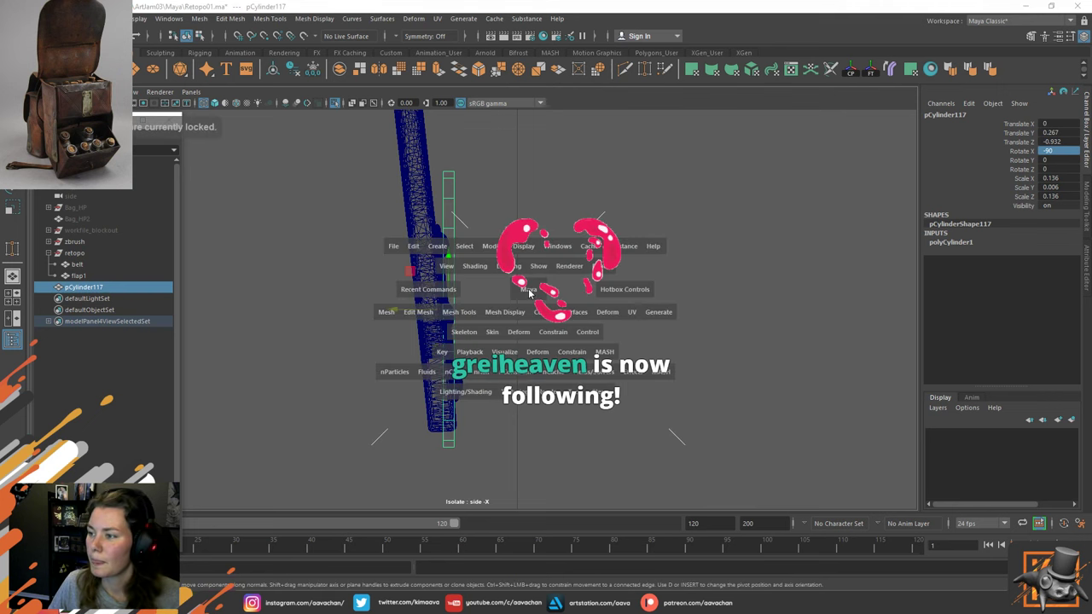
{"action": "left_click_drag", "start_coordinate": [527, 288], "coordinate": [528, 259]}
{"action": "left_click_drag", "start_coordinate": [559, 275], "coordinate": [609, 279], "text": "alt"}
{"action": "key", "text": "5"}
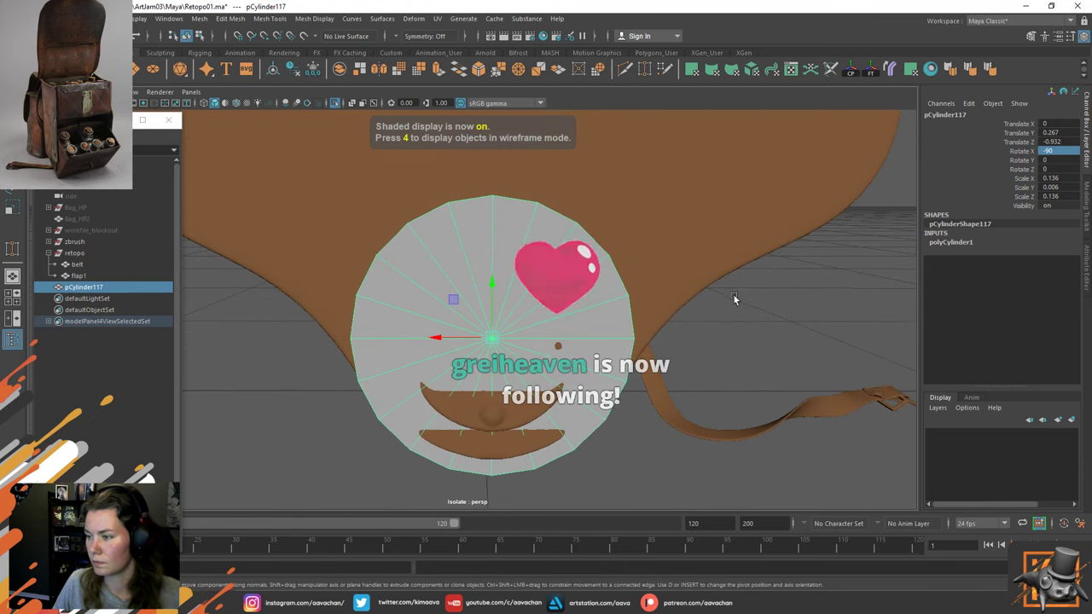
{"action": "key", "text": "r"}
{"action": "mouse_move", "coordinate": [437, 341]}
{"action": "left_mouse_down"}
{"action": "mouse_move", "coordinate": [468, 341]}
{"action": "mouse_move", "coordinate": [451, 342]}
{"action": "left_mouse_up"}
{"action": "mouse_move", "coordinate": [484, 305]}
{"action": "left_mouse_down"}
{"action": "mouse_move", "coordinate": [490, 295]}
{"action": "mouse_move", "coordinate": [493, 309]}
{"action": "mouse_move", "coordinate": [493, 289]}
{"action": "left_mouse_up"}
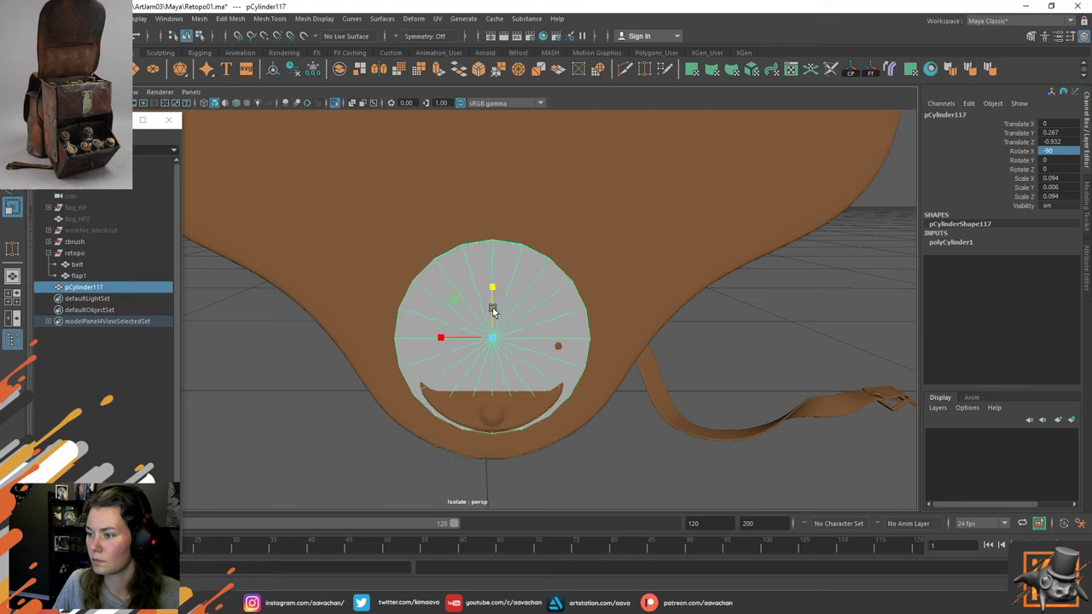
{"action": "left_click_drag", "start_coordinate": [441, 337], "coordinate": [447, 338]}
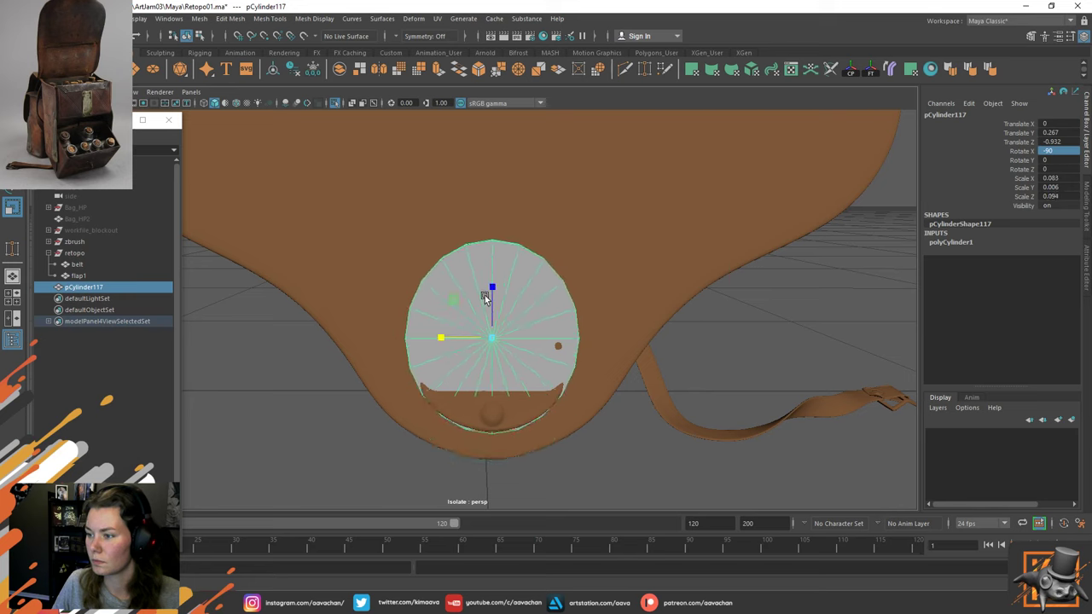
{"action": "key", "text": "w"}
{"action": "left_click_drag", "start_coordinate": [494, 288], "coordinate": [492, 292]}
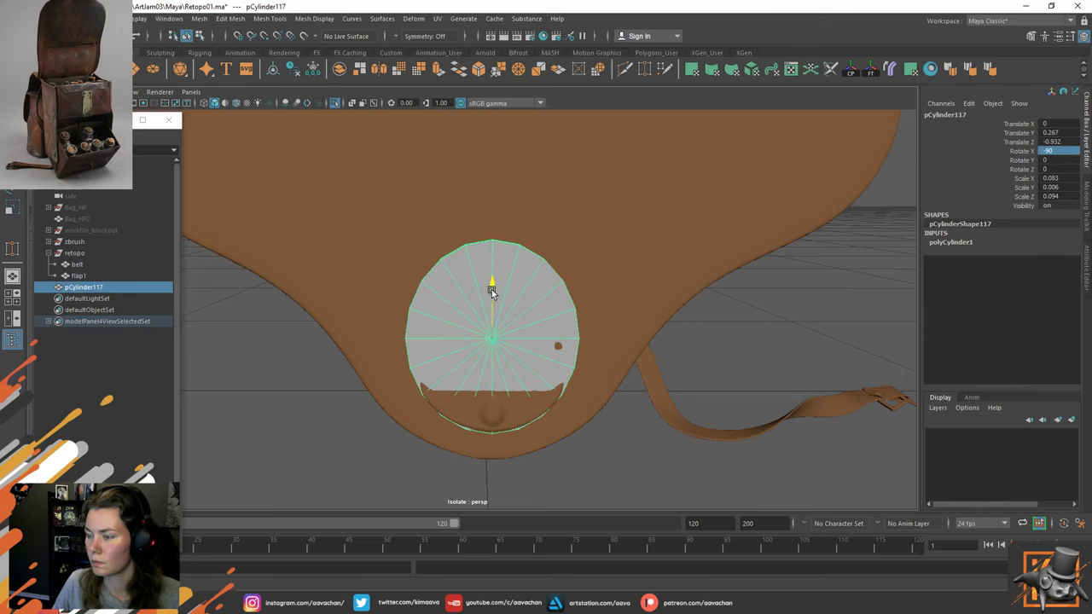
Try 24 and 28 axis subdivisions on the cylinder and settle on 30 for a rounder outline.
{"action": "left_click", "coordinate": [967, 243]}
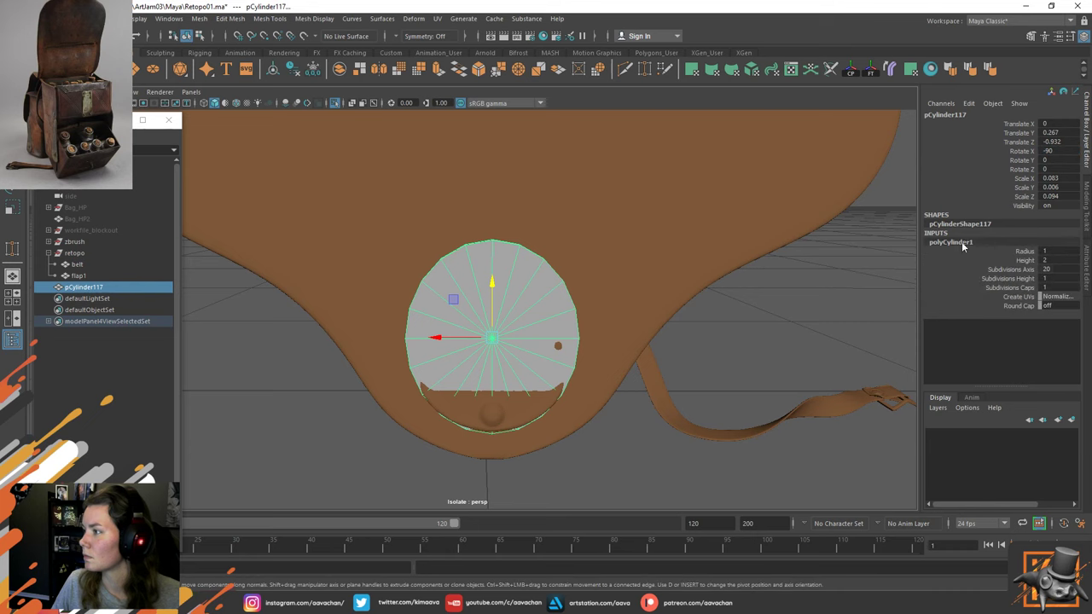
{"action": "left_click", "coordinate": [1064, 267]}
{"action": "type", "text": "24"}
{"action": "key", "text": "Return"}
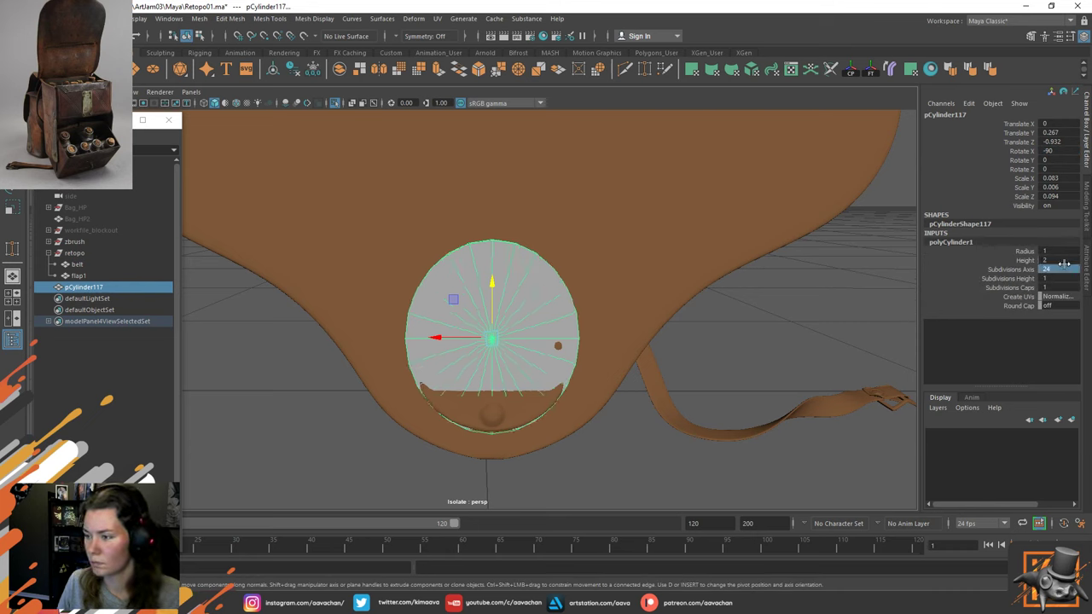
{"action": "double_click", "coordinate": [1064, 265]}
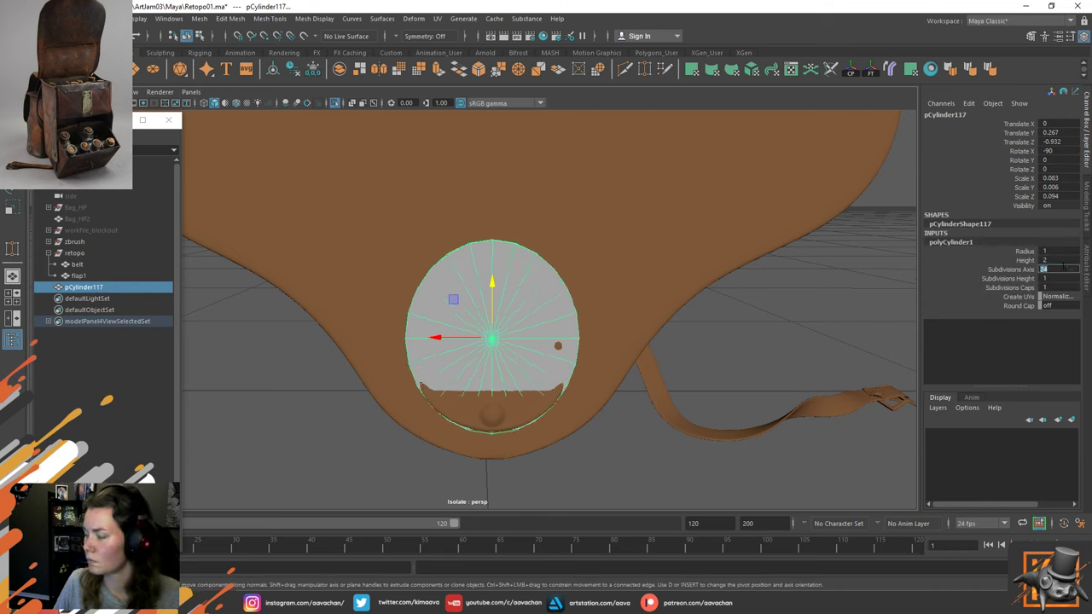
{"action": "key", "text": "Return"}
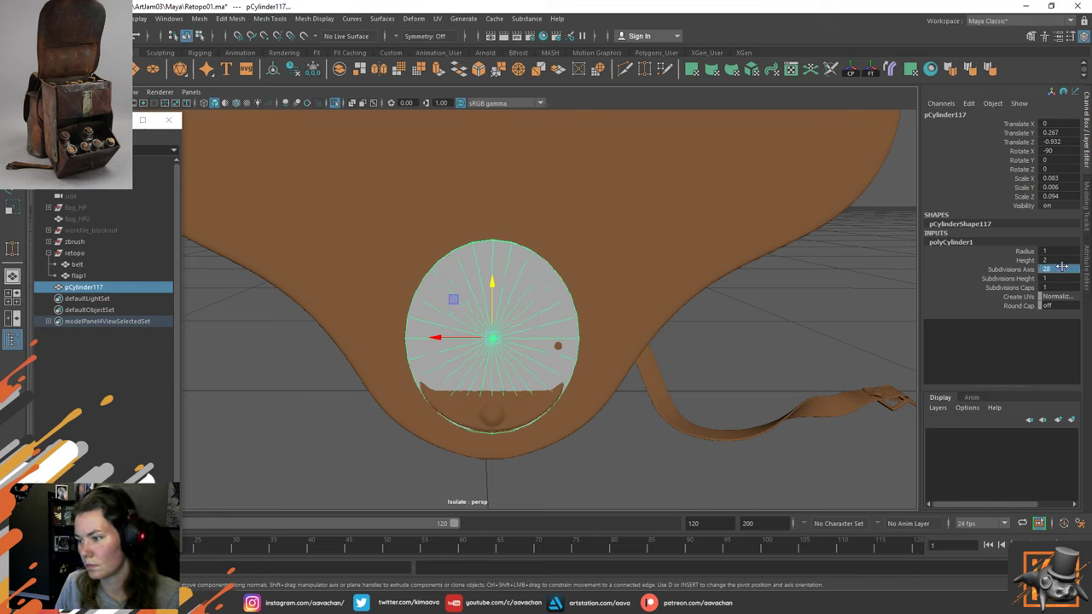
{"action": "key", "text": "1"}
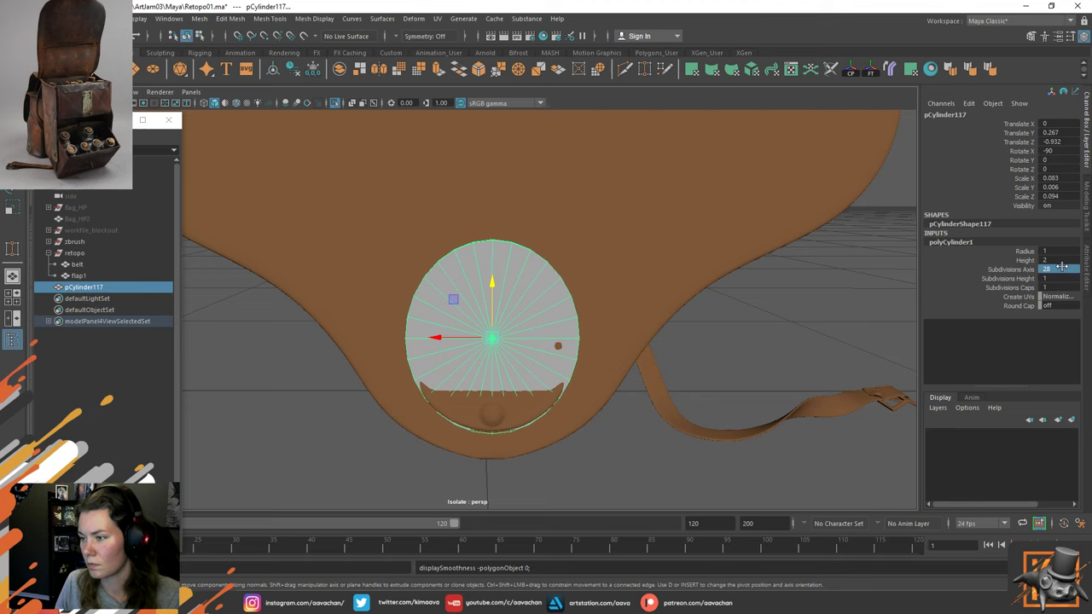
{"action": "left_click", "coordinate": [1062, 267]}
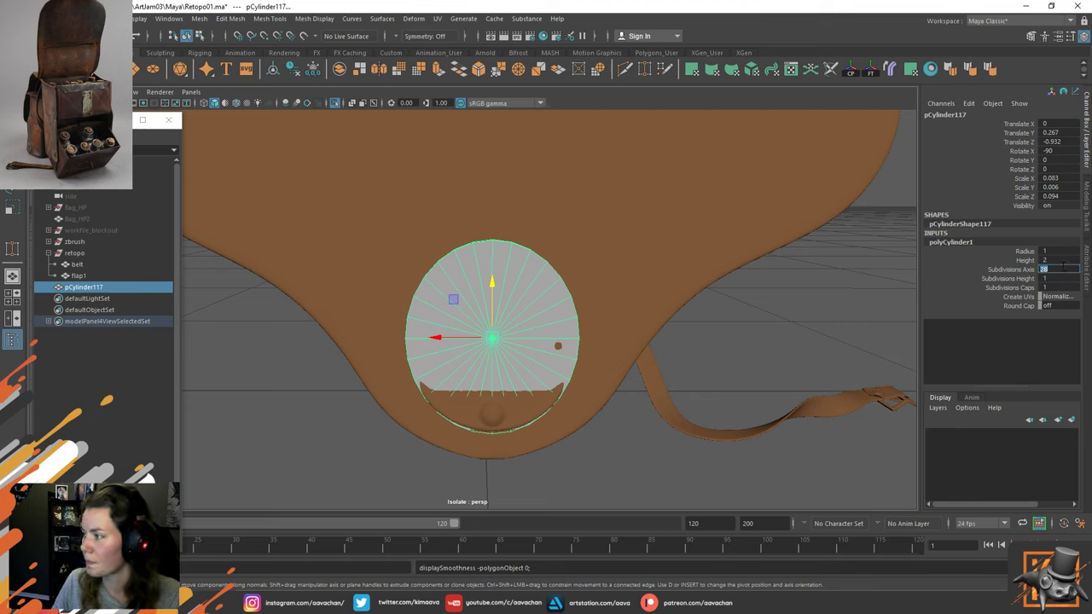
{"action": "key", "text": "Return"}
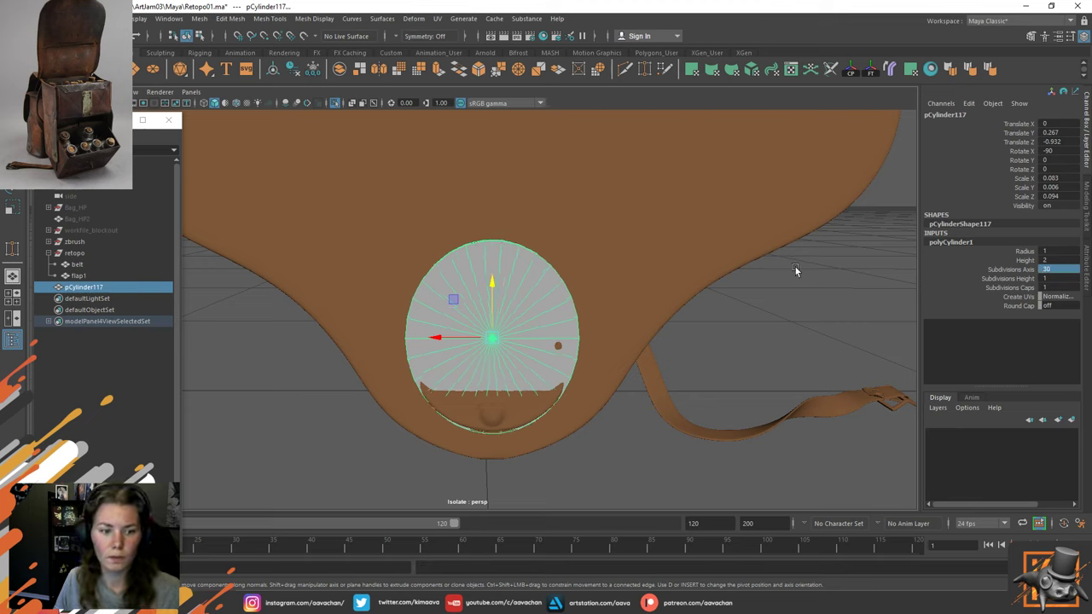
Fine-tune the cylinder against the keyhole plate's lower rim to Translate Y 0.267, Scale X 0.083 and Scale Z 0.092.
{"action": "scroll", "coordinate": [574, 322], "scroll_direction": "up", "scroll_amount": 2}
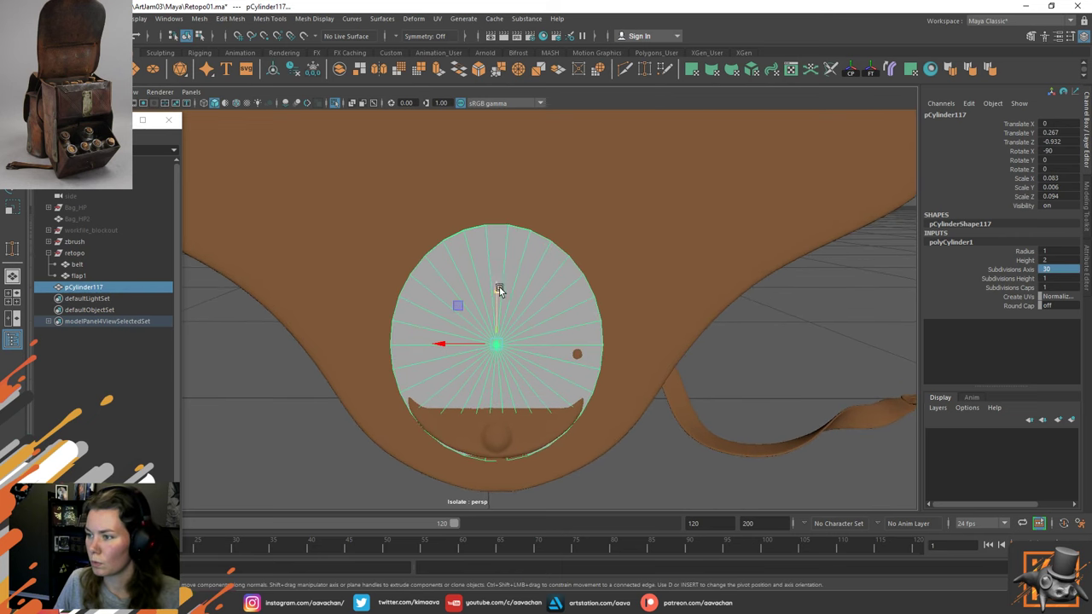
{"action": "left_click_drag", "start_coordinate": [499, 287], "coordinate": [496, 286]}
{"action": "key", "text": "r"}
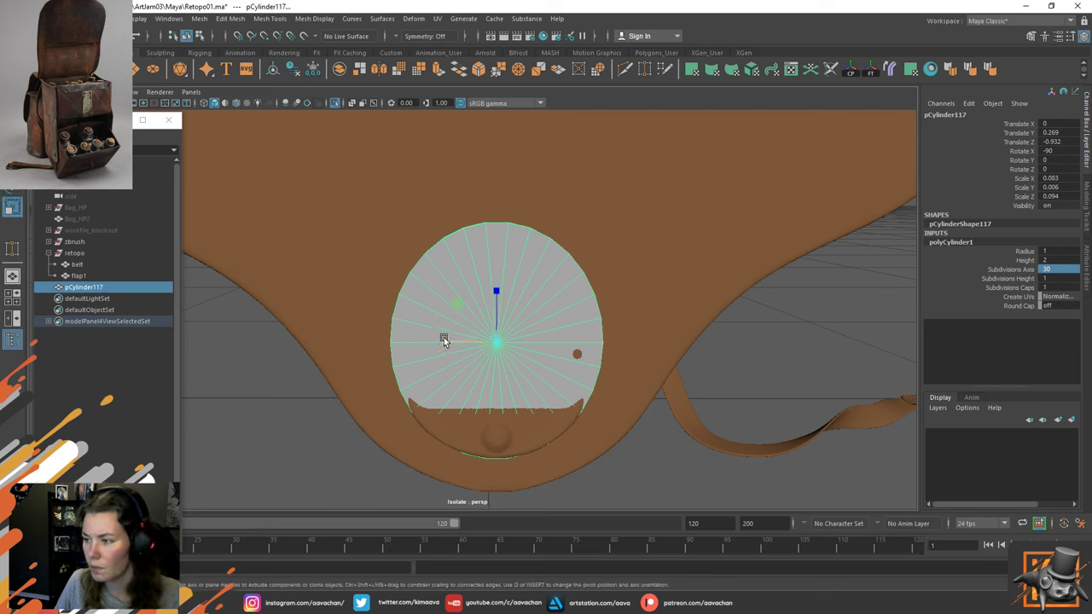
{"action": "left_click_drag", "start_coordinate": [444, 337], "coordinate": [444, 340]}
{"action": "key", "text": "w"}
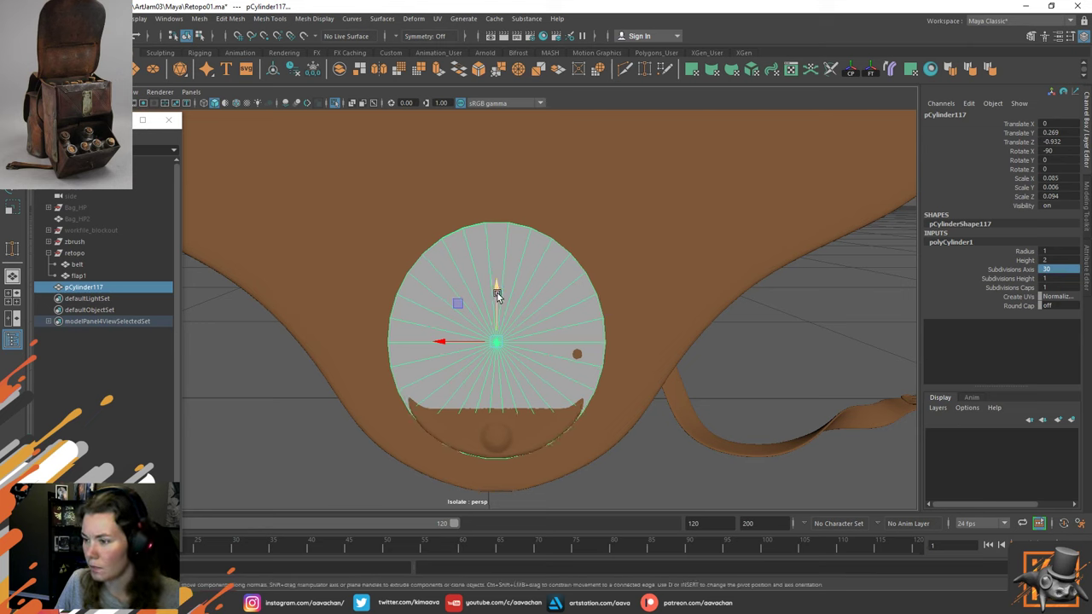
{"action": "left_click_drag", "start_coordinate": [497, 293], "coordinate": [495, 294]}
{"action": "key", "text": "r"}
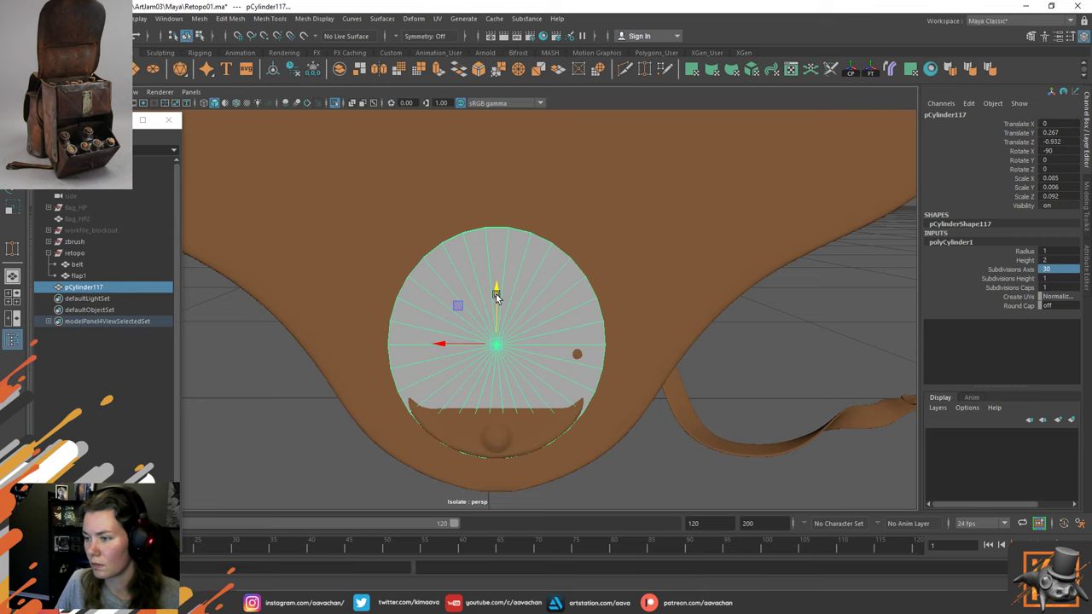
{"action": "key", "text": "r"}
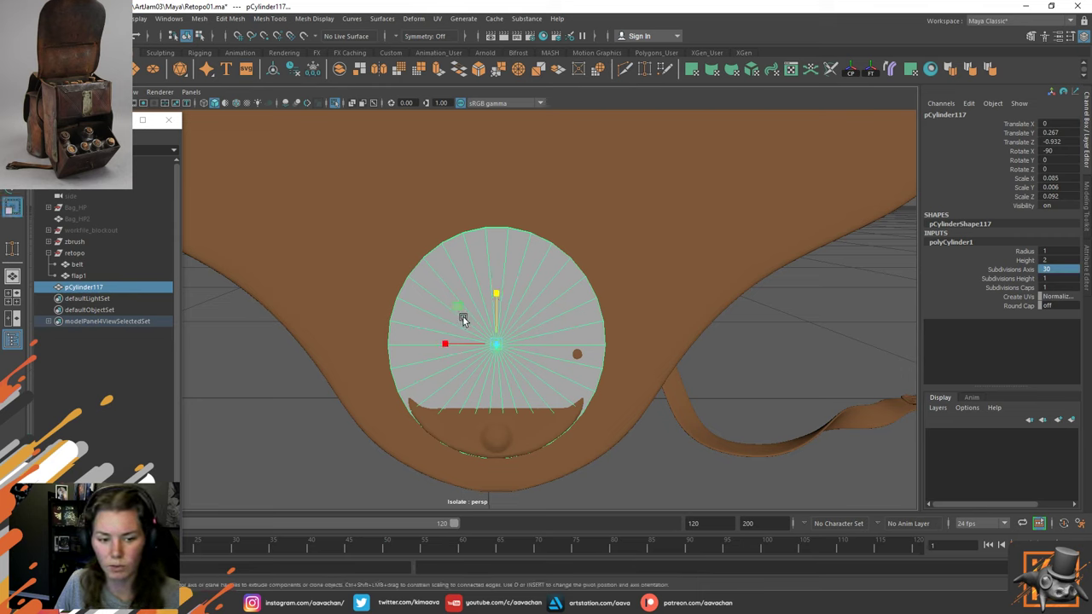
{"action": "left_click_drag", "start_coordinate": [444, 344], "coordinate": [451, 354]}
{"action": "key", "text": "space"}
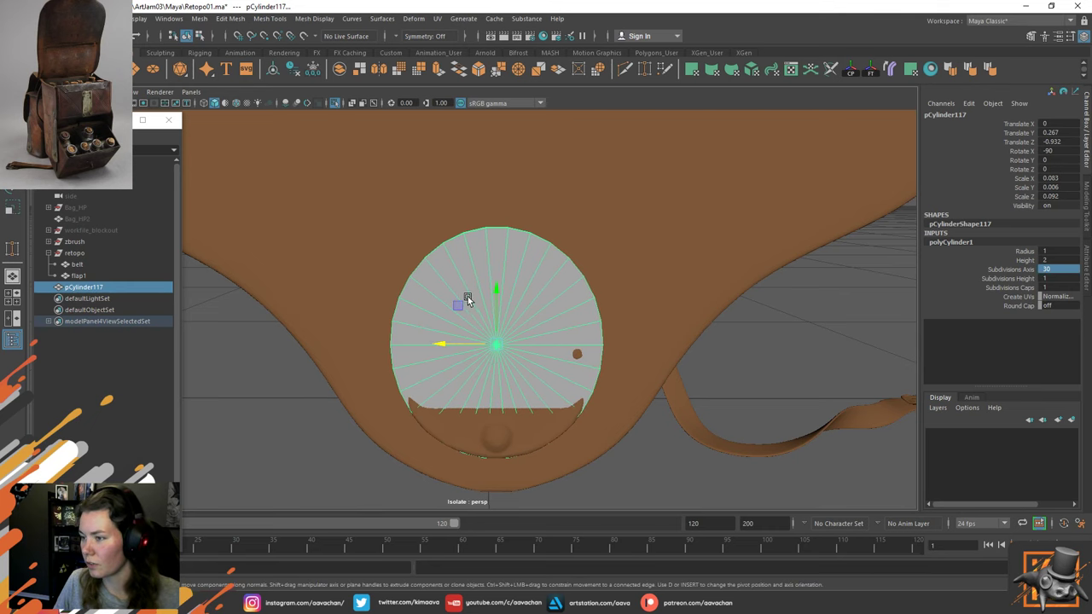
Select the faces of the cylinder's upper half and delete them, keeping only the lower half.
{"action": "left_click_drag", "start_coordinate": [463, 302], "coordinate": [273, 316], "text": "alt"}
{"action": "right_click_drag", "start_coordinate": [271, 316], "coordinate": [328, 301]}
{"action": "left_click_drag", "start_coordinate": [327, 302], "coordinate": [320, 289], "text": "alt"}
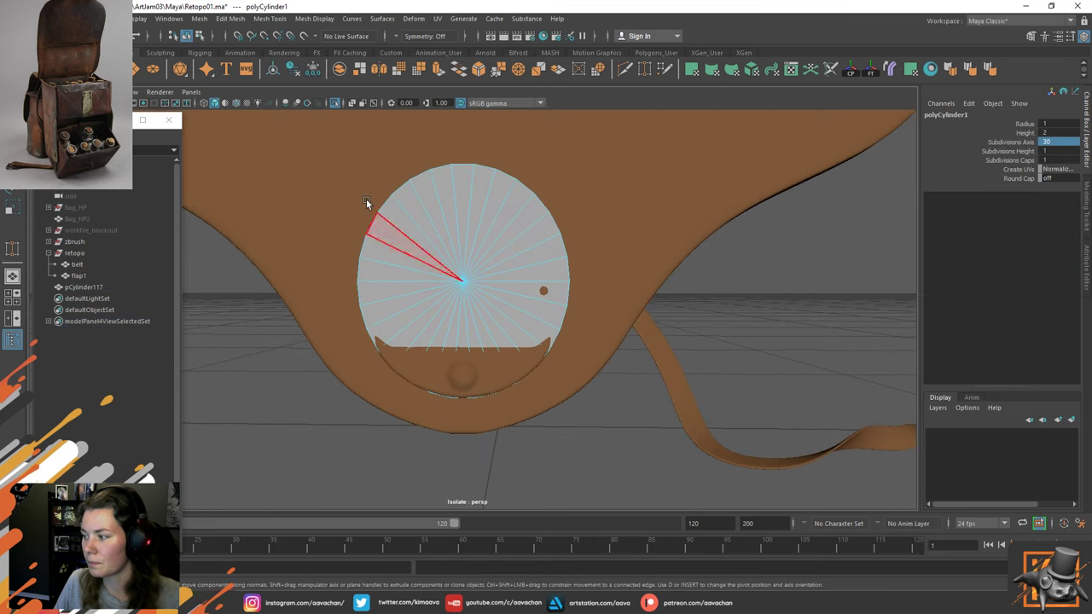
{"action": "left_click_drag", "start_coordinate": [291, 158], "coordinate": [610, 276]}
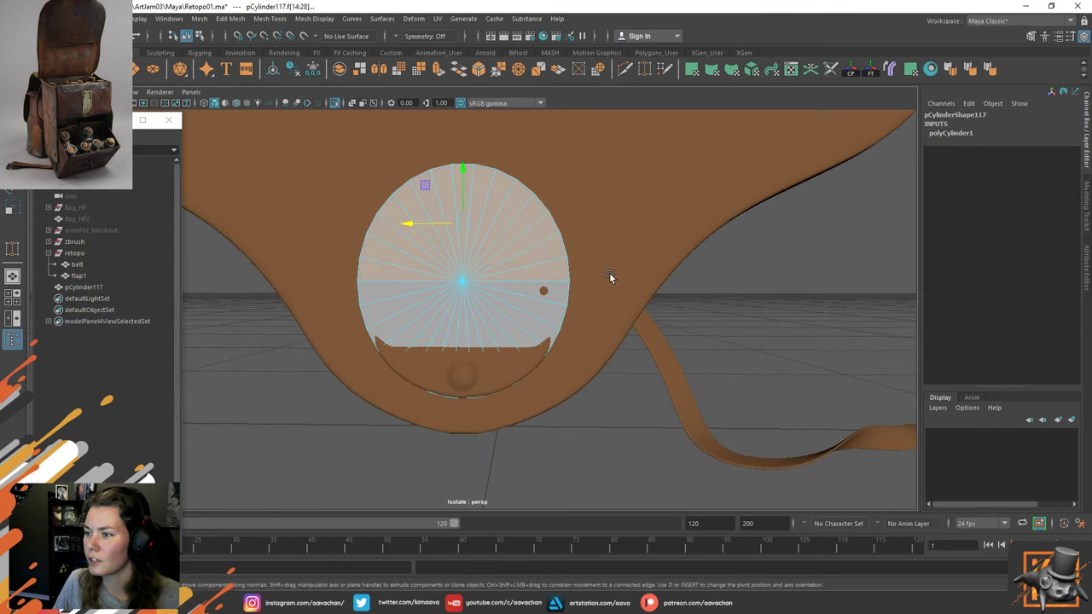
{"action": "key", "text": "Delete"}
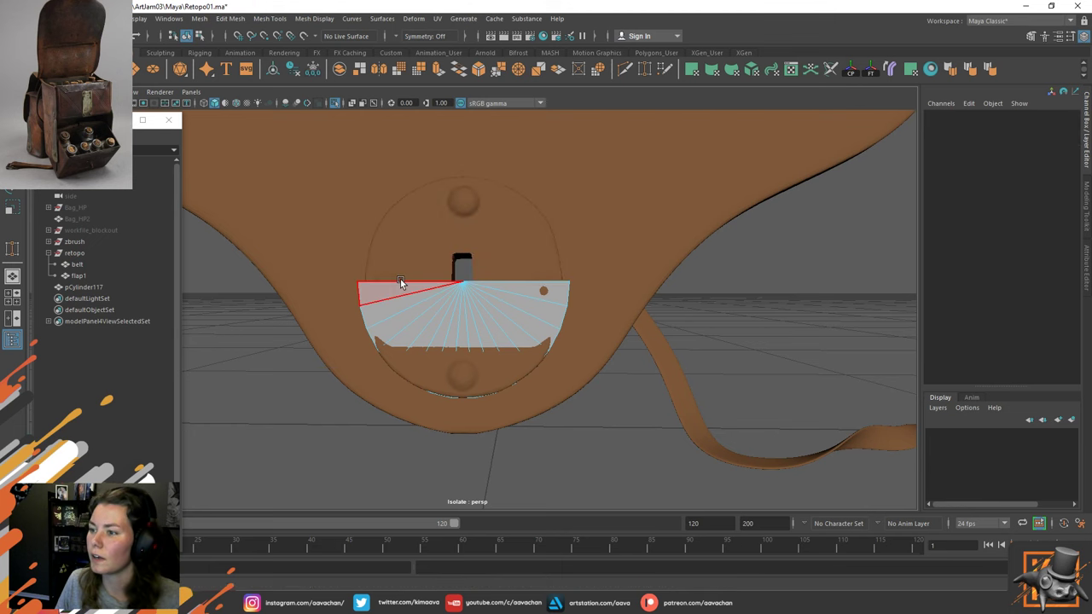
Return to object mode, delete the half cylinder's construction history and center its pivot.
{"action": "right_click_drag", "start_coordinate": [411, 290], "coordinate": [511, 201]}
{"action": "key", "text": "alt+shift+d"}
{"action": "left_click_drag", "start_coordinate": [563, 303], "coordinate": [591, 280], "text": "alt"}
{"action": "key", "text": "f"}
{"action": "scroll", "coordinate": [589, 327], "scroll_direction": "down", "scroll_amount": 5}
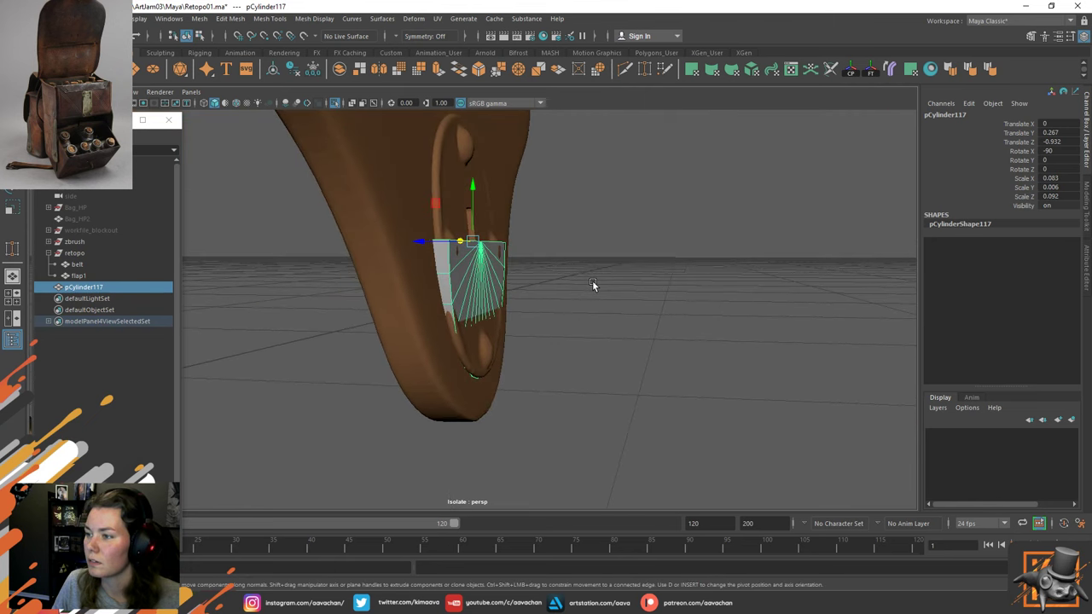
{"action": "left_click", "coordinate": [850, 72]}
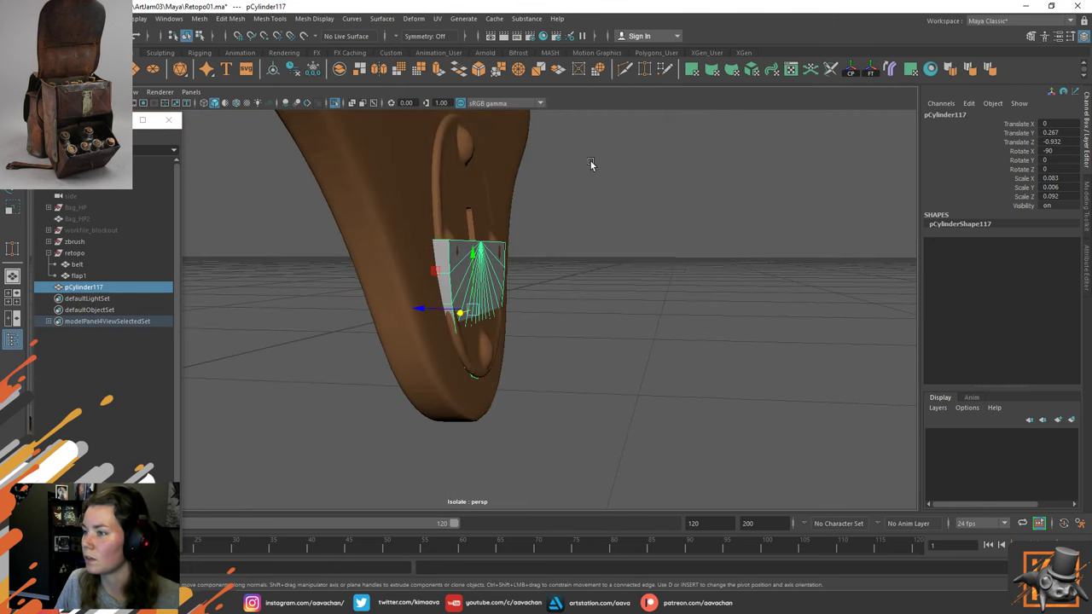
Freeze the half cylinder's transformations.
{"action": "key", "text": "e"}
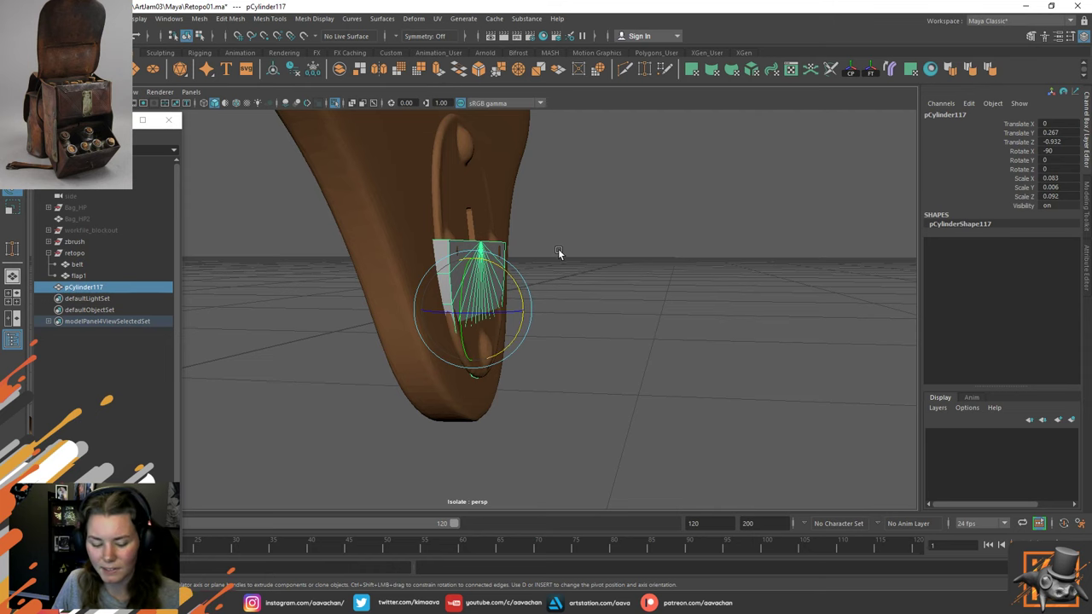
{"action": "key", "text": "w"}
{"action": "left_click_drag", "start_coordinate": [685, 349], "coordinate": [609, 358], "text": "alt"}
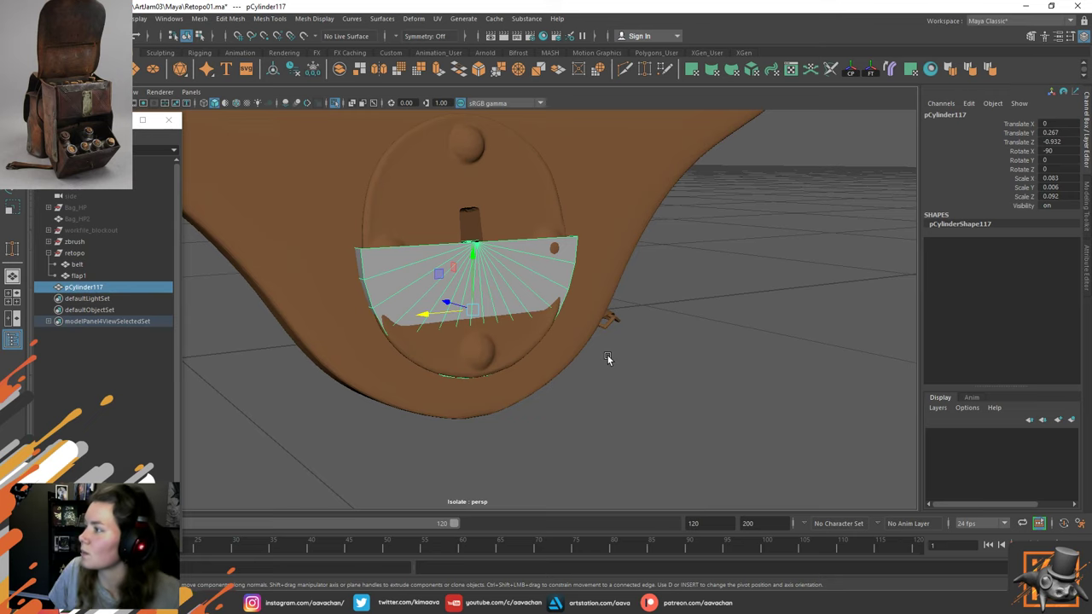
{"action": "left_click", "coordinate": [869, 70]}
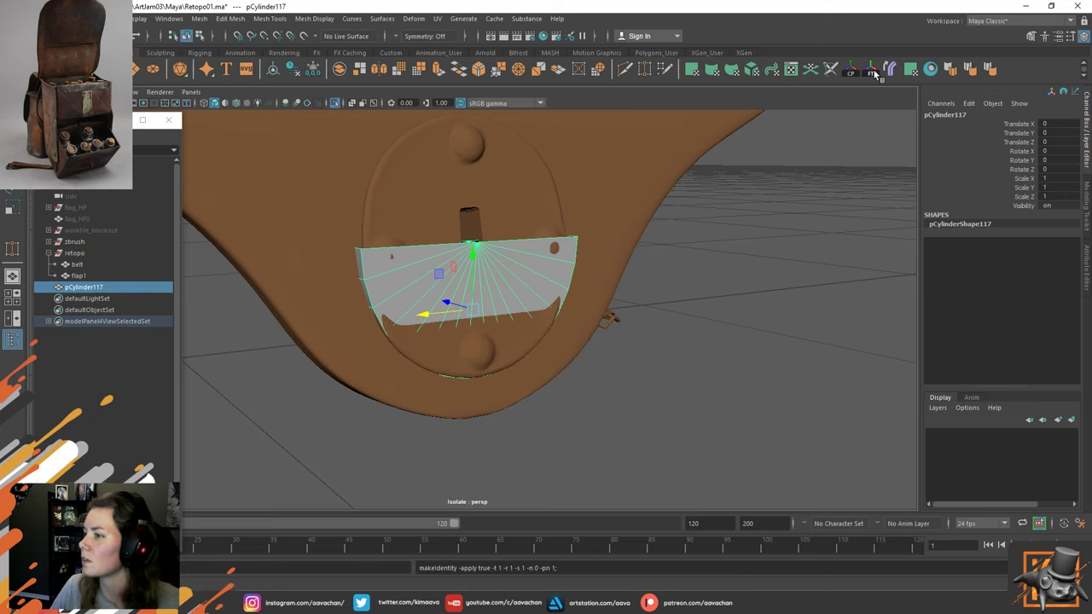
Move the half cylinder's pivot to the middle of its straight upper edge, snapped to the centre vertex.
{"action": "left_click_drag", "start_coordinate": [610, 261], "coordinate": [571, 259], "text": "alt"}
{"action": "key", "text": "d"}
{"action": "key", "text": "v"}
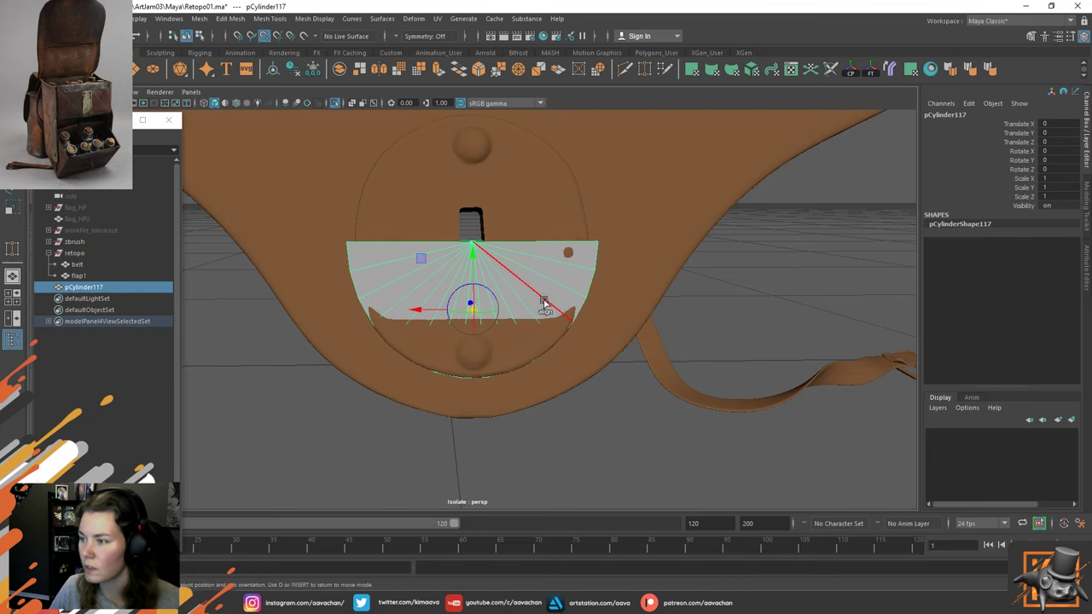
{"action": "middle_click_drag", "start_coordinate": [544, 304], "coordinate": [483, 230]}
{"action": "left_click_drag", "start_coordinate": [482, 230], "coordinate": [483, 302]}
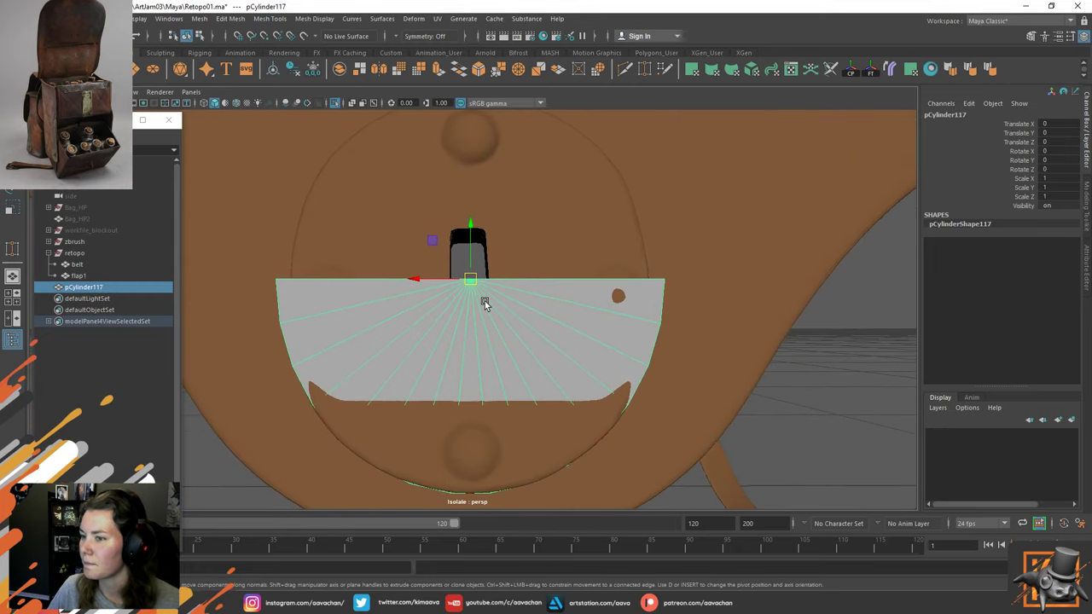
{"action": "key", "text": "r"}
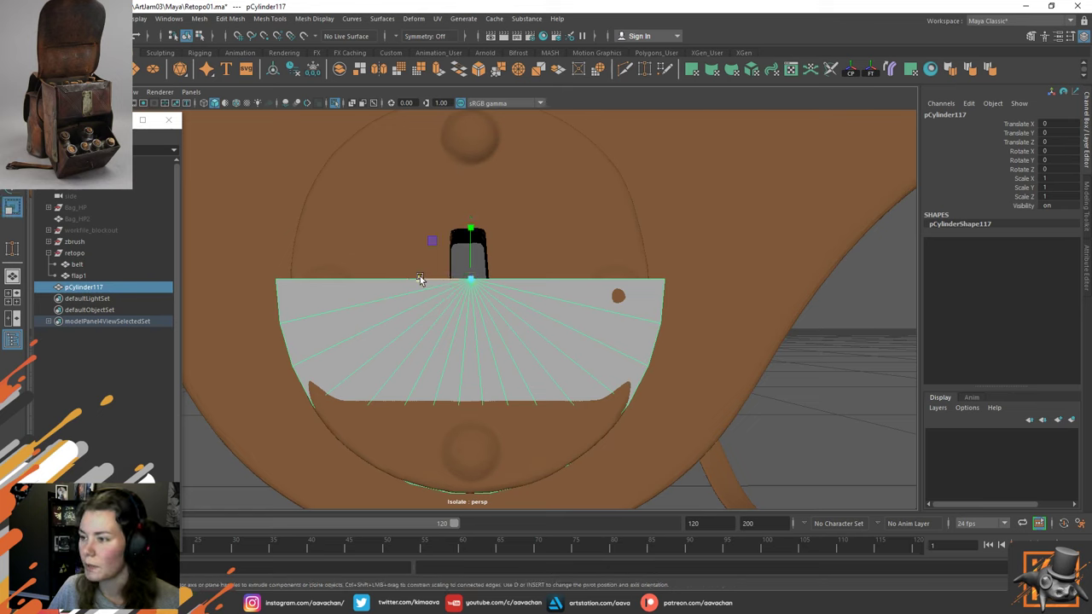
{"action": "left_click_drag", "start_coordinate": [421, 278], "coordinate": [420, 279]}
{"action": "key", "text": "ctrl+z"}
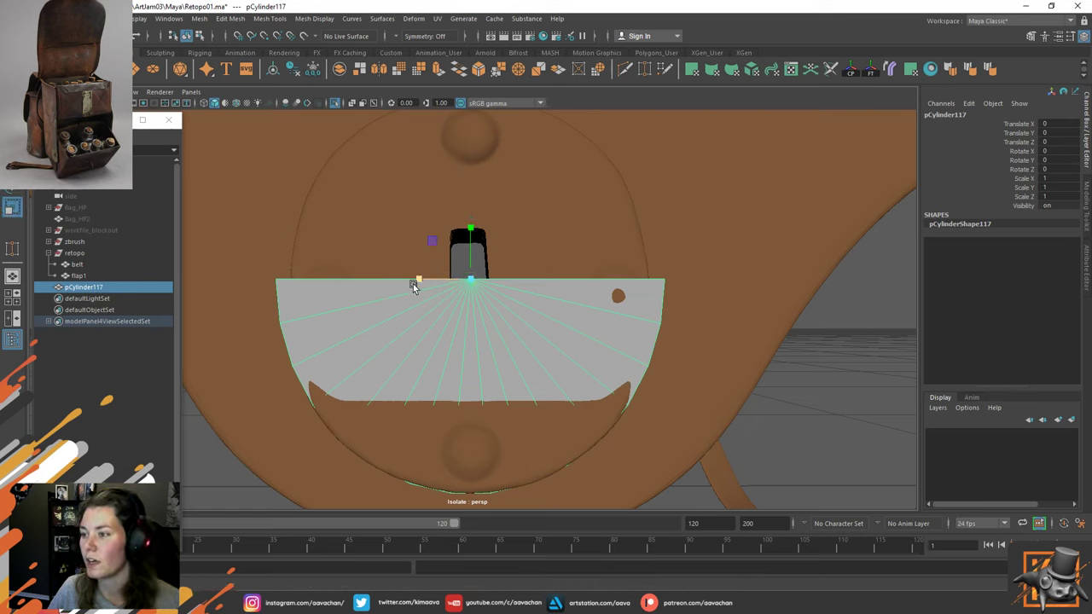
Select the vertices along the half cylinder's straight upper edge and scale them slightly inward horizontally toward the plate's outline.
{"action": "right_click_drag", "start_coordinate": [367, 300], "coordinate": [304, 286]}
{"action": "left_click_drag", "start_coordinate": [231, 256], "coordinate": [715, 292]}
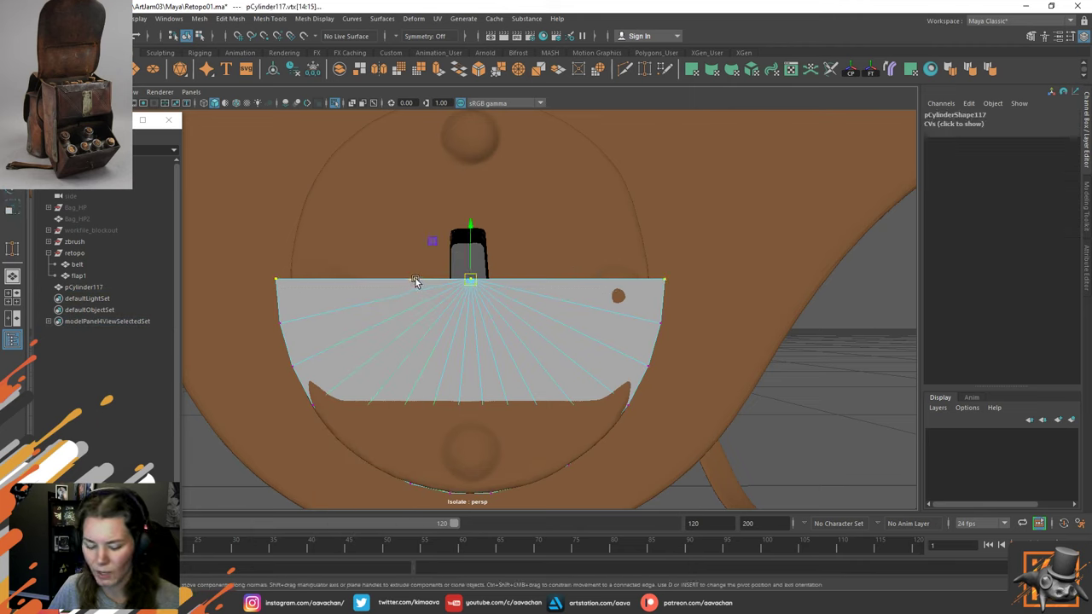
{"action": "key", "text": "r"}
{"action": "left_click_drag", "start_coordinate": [419, 283], "coordinate": [422, 281]}
{"action": "key", "text": "ctrl+z"}
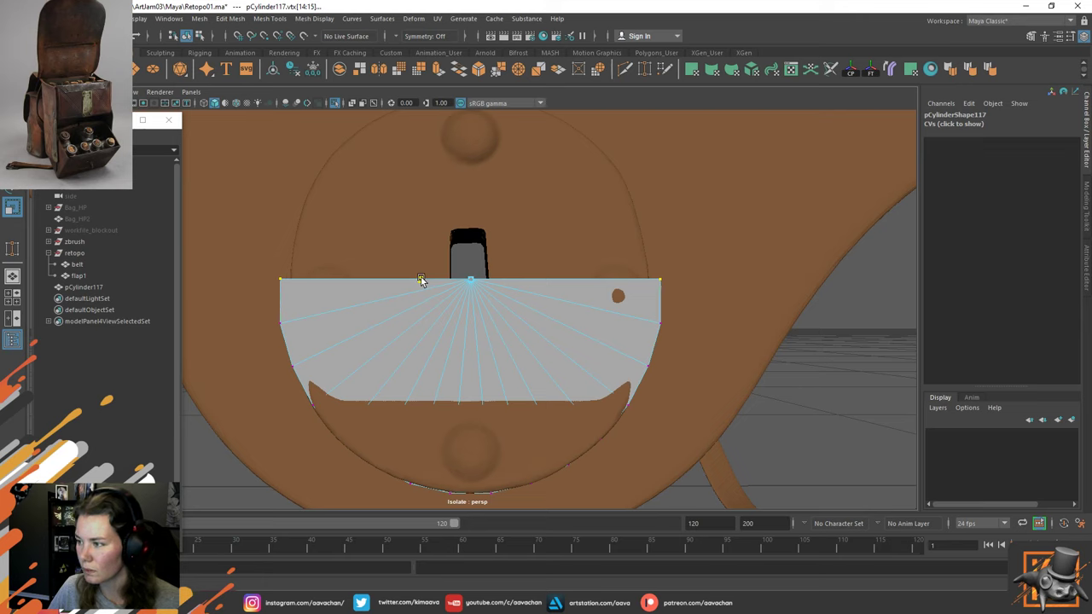
Narrow the two uppermost vertex rows and the third row to follow the plate's sides, and return to object mode.
{"action": "left_click_drag", "start_coordinate": [243, 253], "coordinate": [698, 345]}
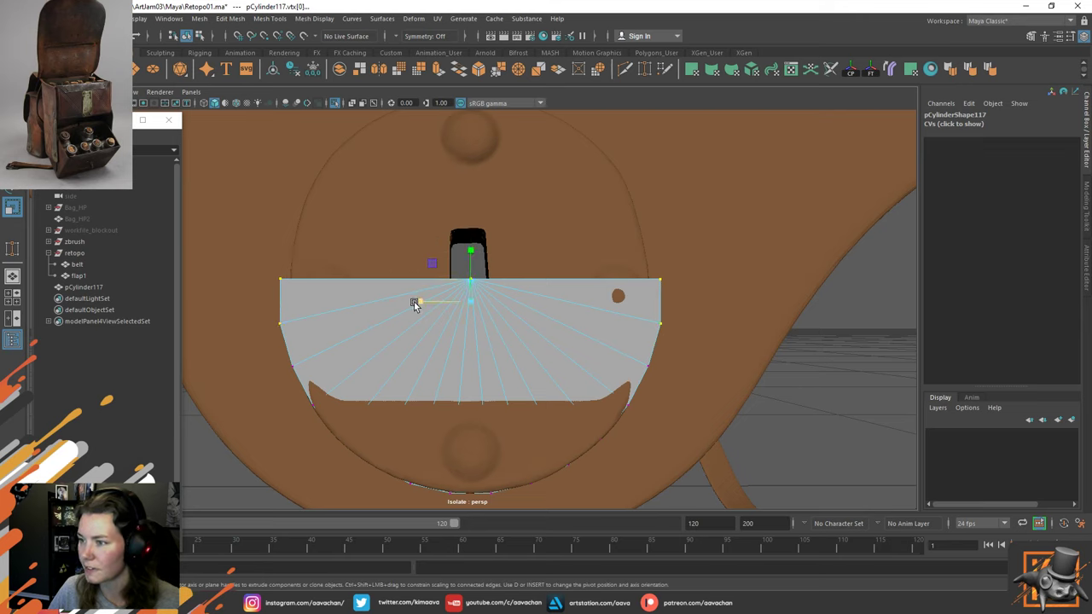
{"action": "left_click_drag", "start_coordinate": [418, 303], "coordinate": [420, 306]}
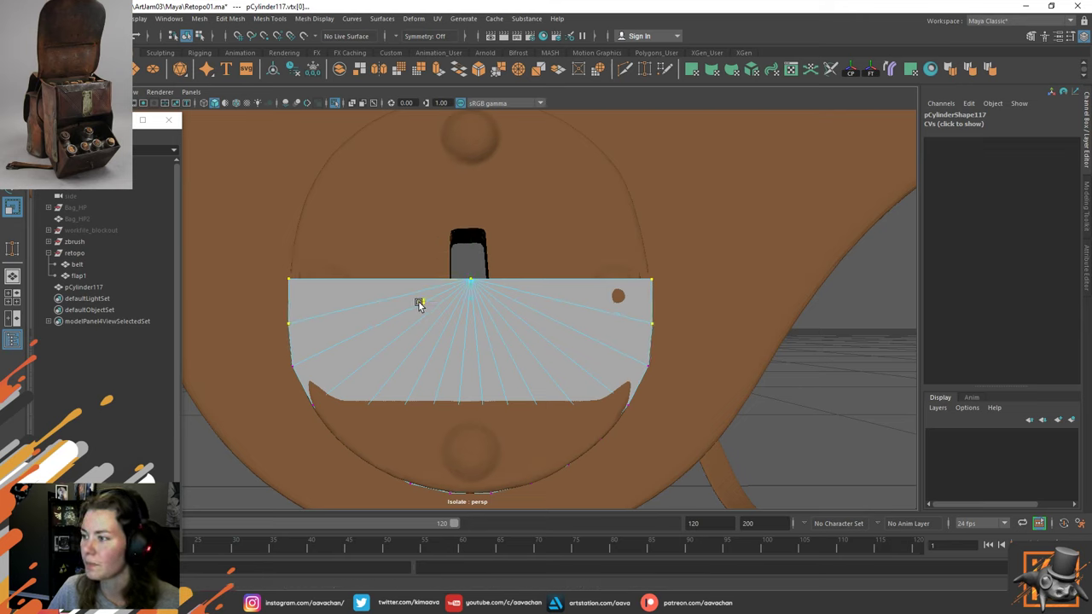
{"action": "left_click_drag", "start_coordinate": [274, 350], "coordinate": [688, 380]}
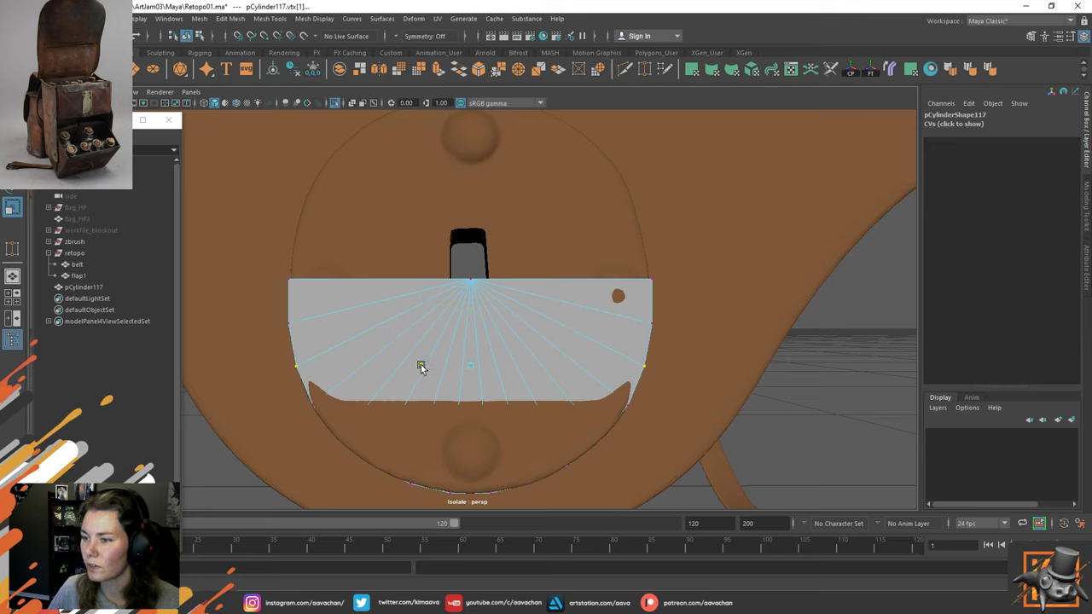
{"action": "key", "text": "w"}
{"action": "right_click_drag", "start_coordinate": [358, 314], "coordinate": [436, 256]}
Duplicate the half cylinder and mirror the copy upward with Scale Y set to -1.
{"action": "scroll", "coordinate": [512, 349], "scroll_direction": "down", "scroll_amount": 5}
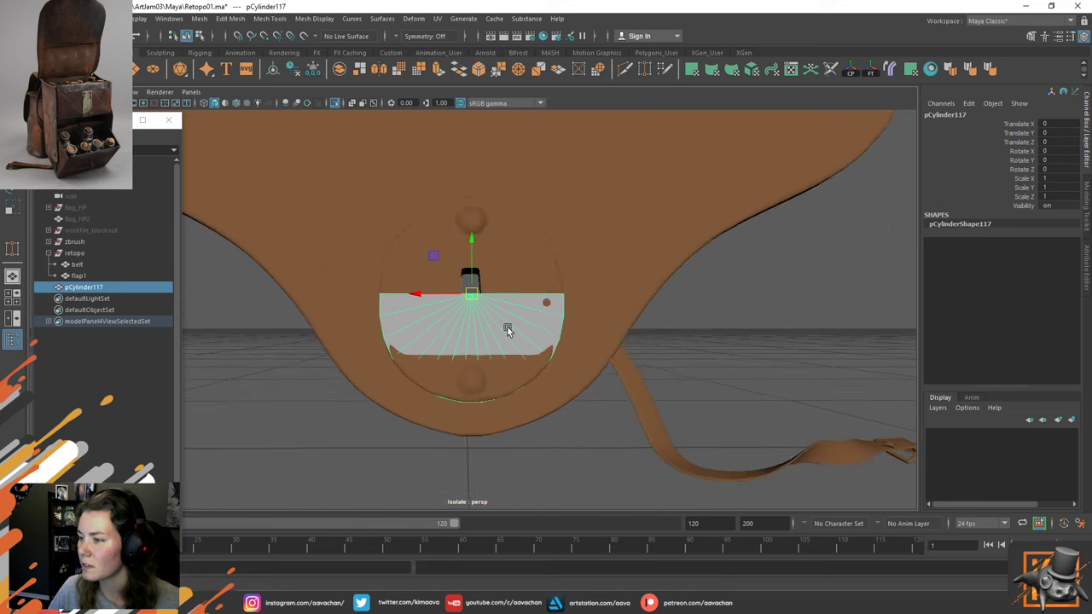
{"action": "mouse_move", "coordinate": [510, 331]}
{"action": "left_mouse_down", "text": "alt"}
{"action": "mouse_move", "coordinate": [615, 328]}
{"action": "mouse_move", "coordinate": [512, 331]}
{"action": "left_mouse_up", "text": "alt"}
{"action": "scroll", "coordinate": [444, 316], "scroll_direction": "up", "scroll_amount": 4}
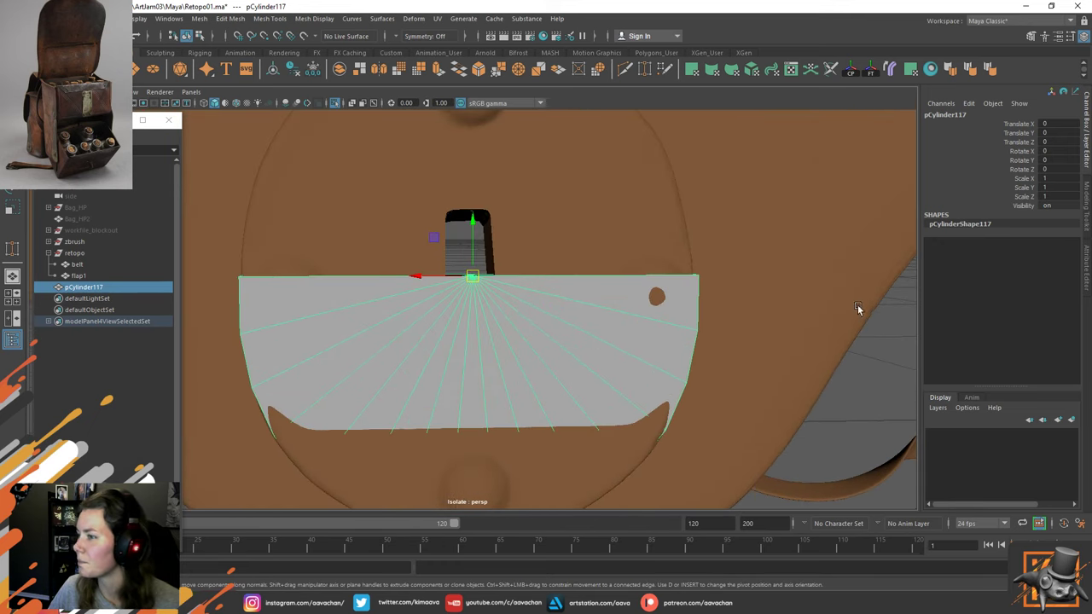
{"action": "key", "text": "ctrl+d"}
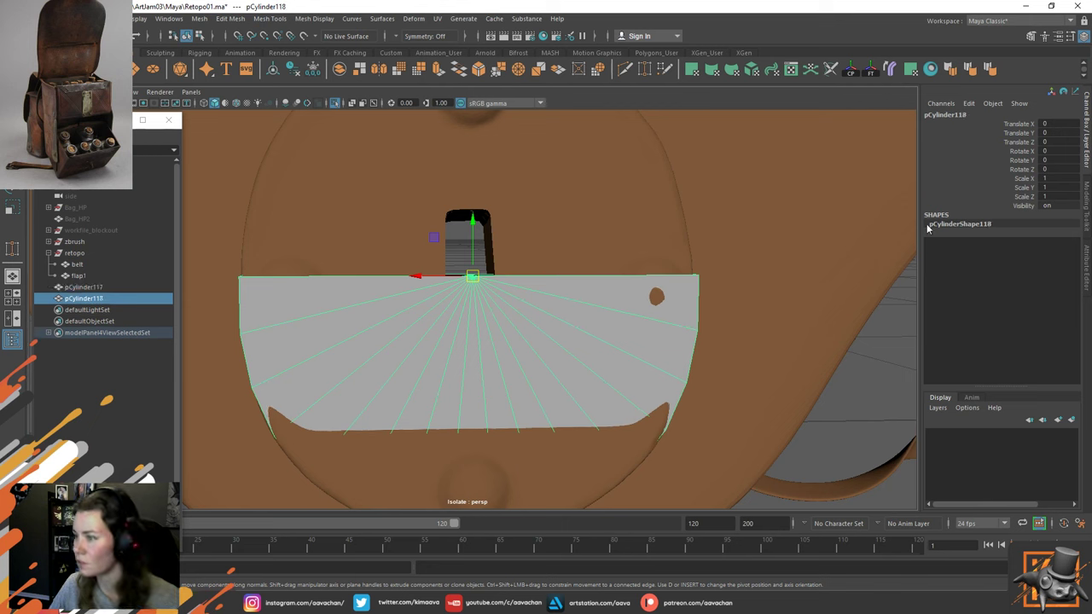
{"action": "left_click", "coordinate": [1055, 187]}
{"action": "key", "text": "Return"}
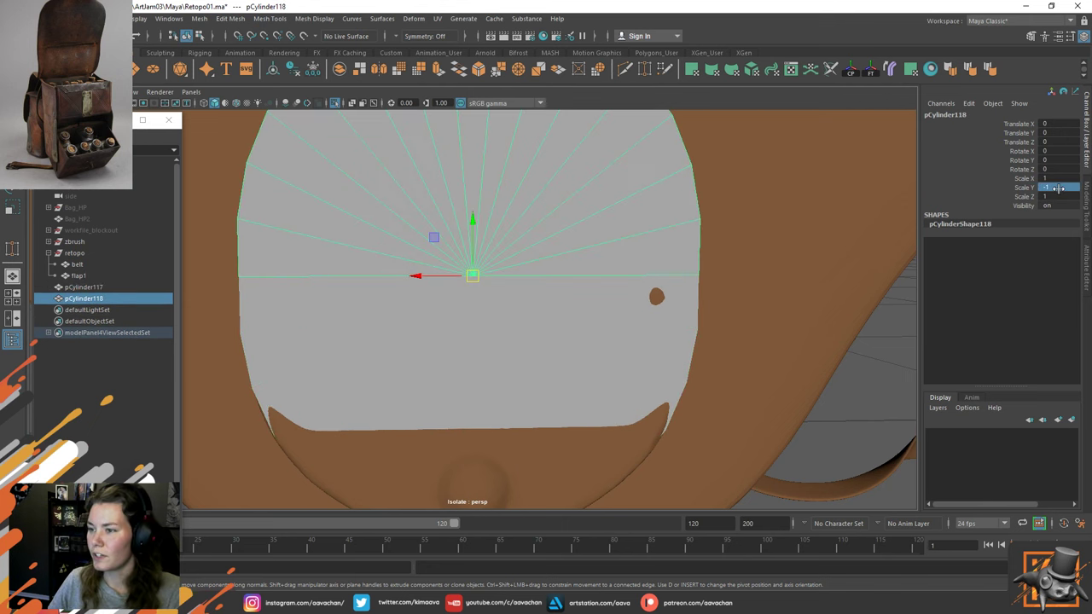
Select both cylinder halves and combine them into one mesh.
{"action": "left_click_drag", "start_coordinate": [453, 356], "coordinate": [370, 324]}
{"action": "right_click", "coordinate": [372, 325], "text": "shift"}
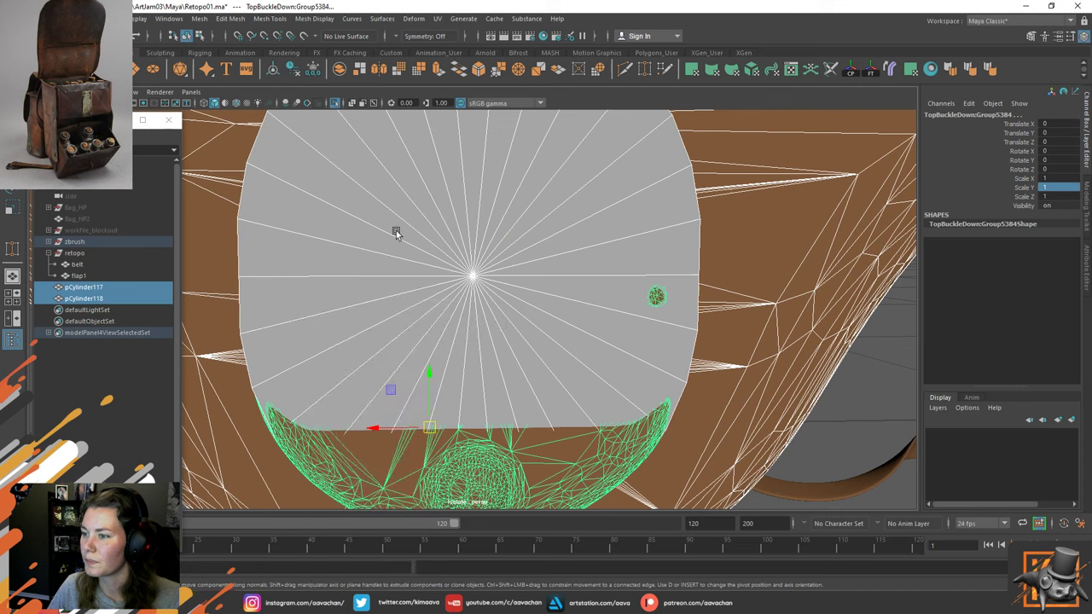
{"action": "left_click", "coordinate": [413, 206]}
{"action": "left_click", "coordinate": [331, 314], "text": "shift"}
{"action": "right_click_drag", "start_coordinate": [332, 316], "coordinate": [319, 366], "text": "shift"}
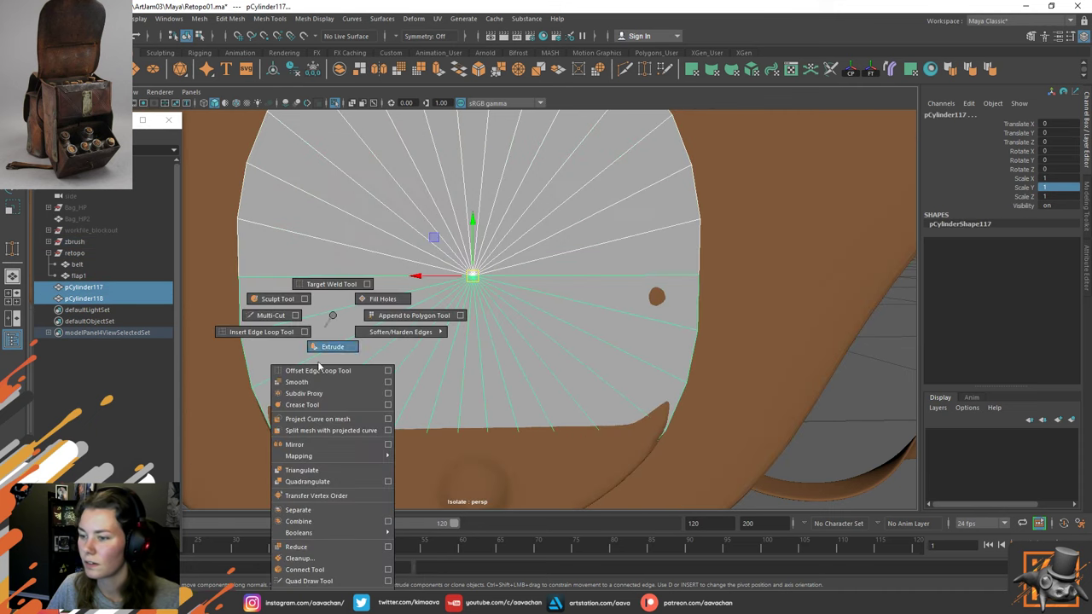
{"action": "left_click", "coordinate": [298, 521]}
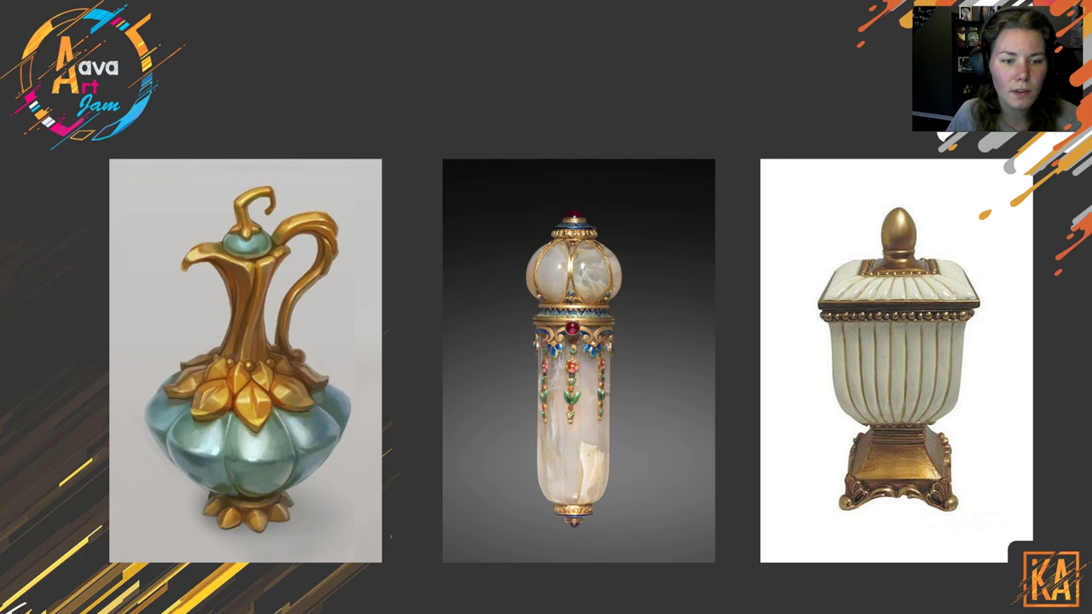
{"action": "key", "text": "Right"}
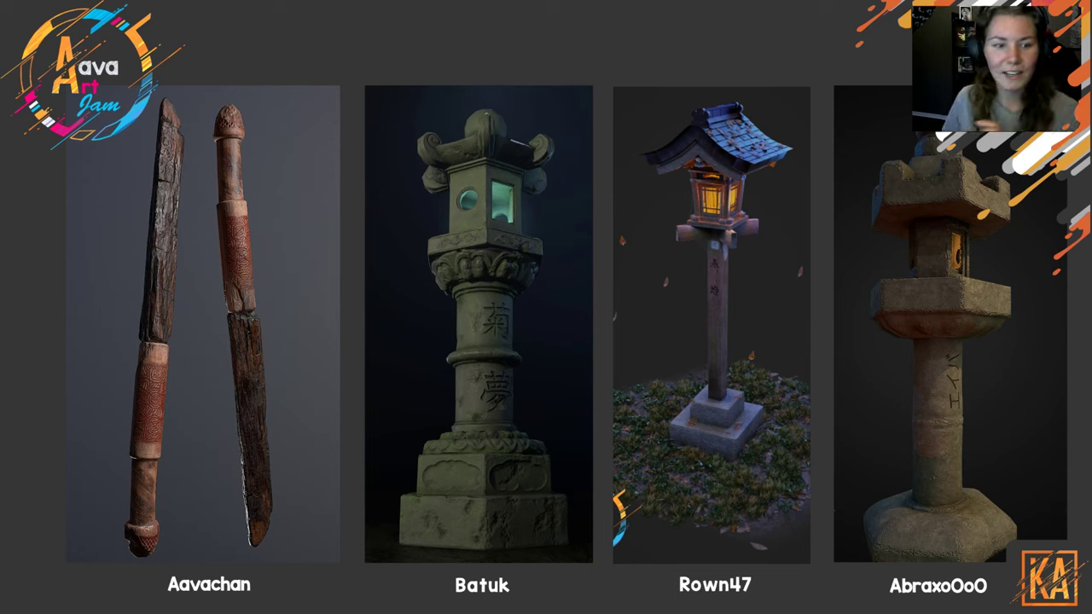
{"action": "key", "text": "Right"}
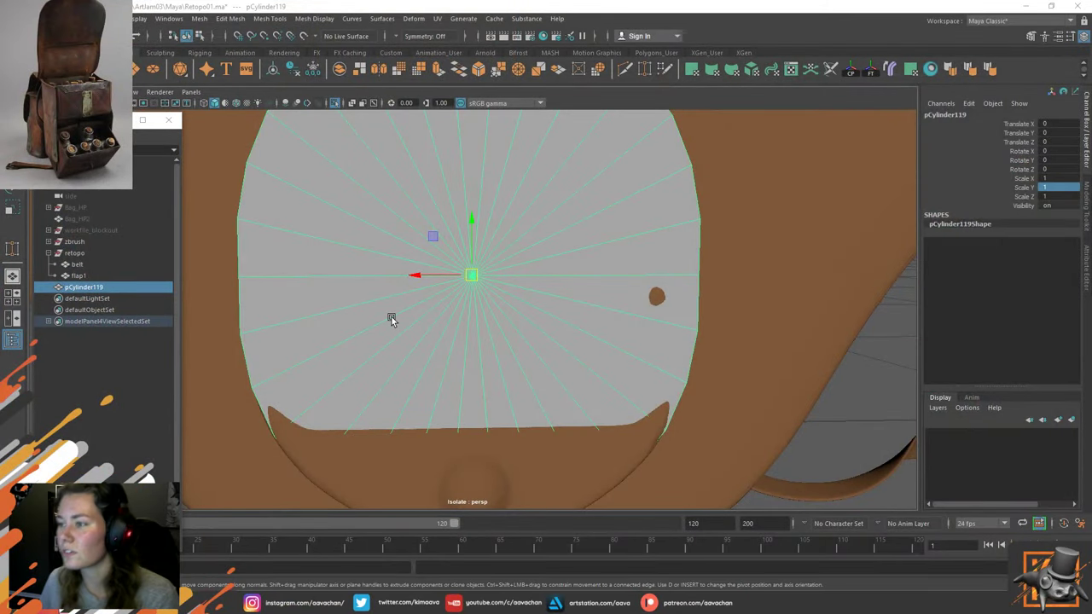
Try to delete the horizontal seam edges across the combined plate's front face.
{"action": "scroll", "coordinate": [513, 344], "scroll_direction": "down", "scroll_amount": 5}
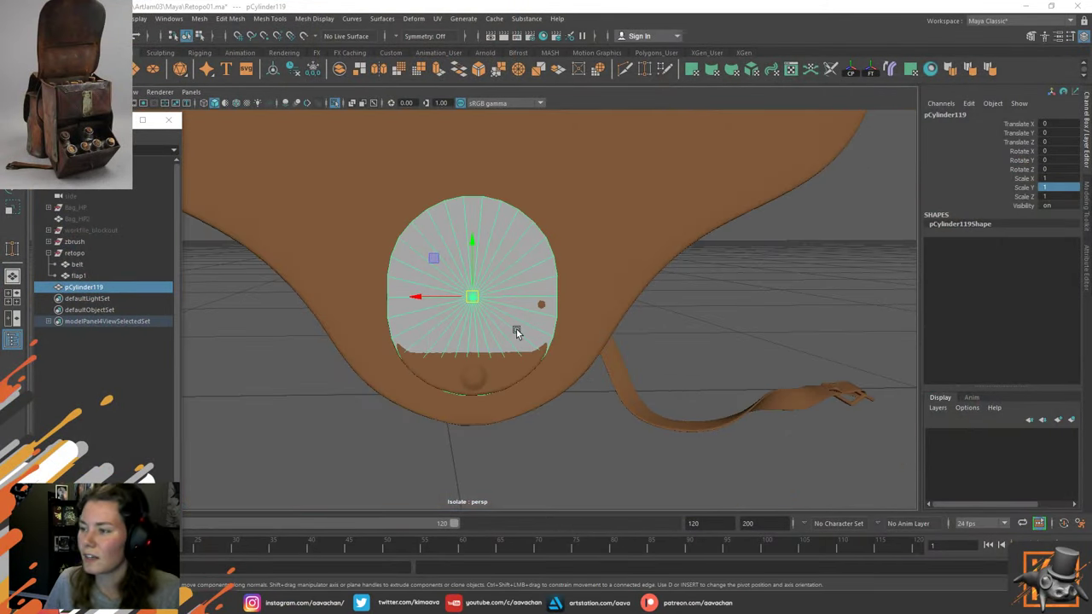
{"action": "scroll", "coordinate": [503, 320], "scroll_direction": "up", "scroll_amount": 5}
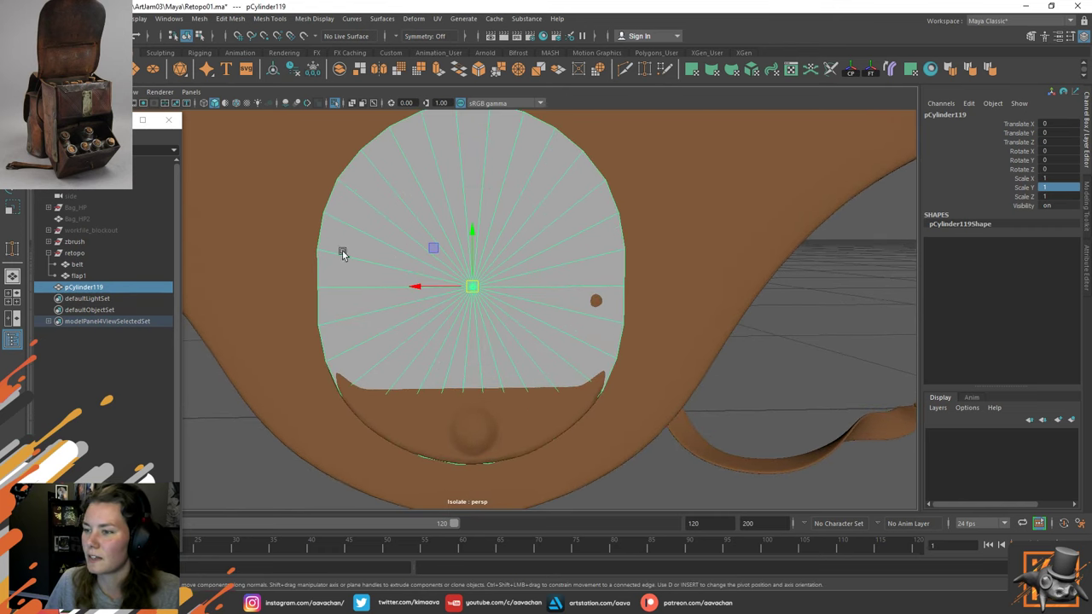
{"action": "left_click_drag", "start_coordinate": [342, 253], "coordinate": [383, 259], "text": "alt"}
{"action": "right_click_drag", "start_coordinate": [376, 261], "coordinate": [337, 309]}
{"action": "double_click", "coordinate": [367, 293]}
{"action": "right_click", "coordinate": [407, 247]}
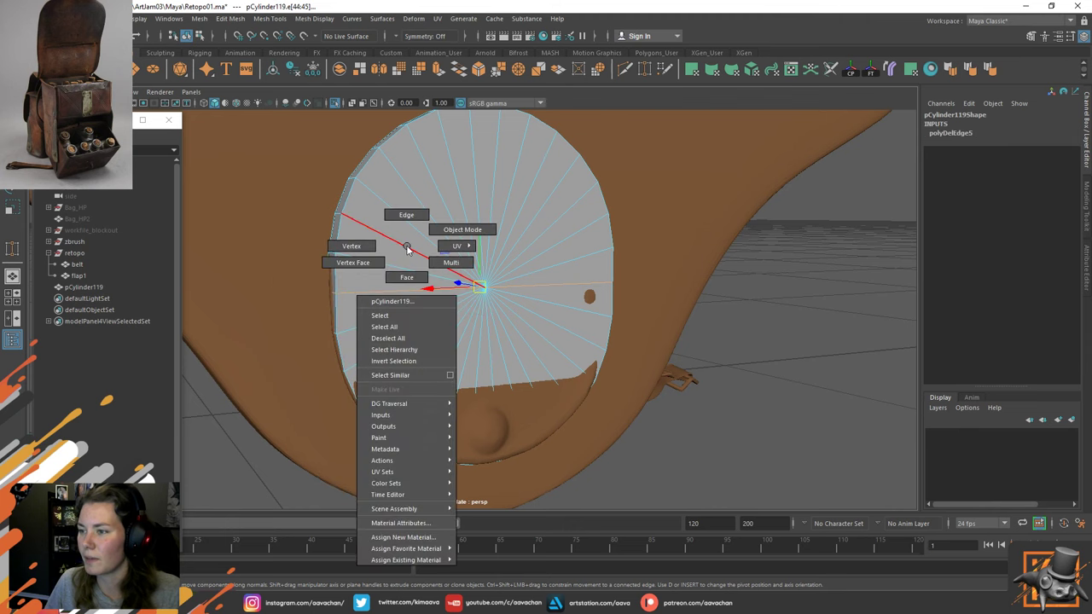
{"action": "right_click_drag", "start_coordinate": [407, 247], "coordinate": [480, 214]}
{"action": "left_click", "coordinate": [759, 341]}
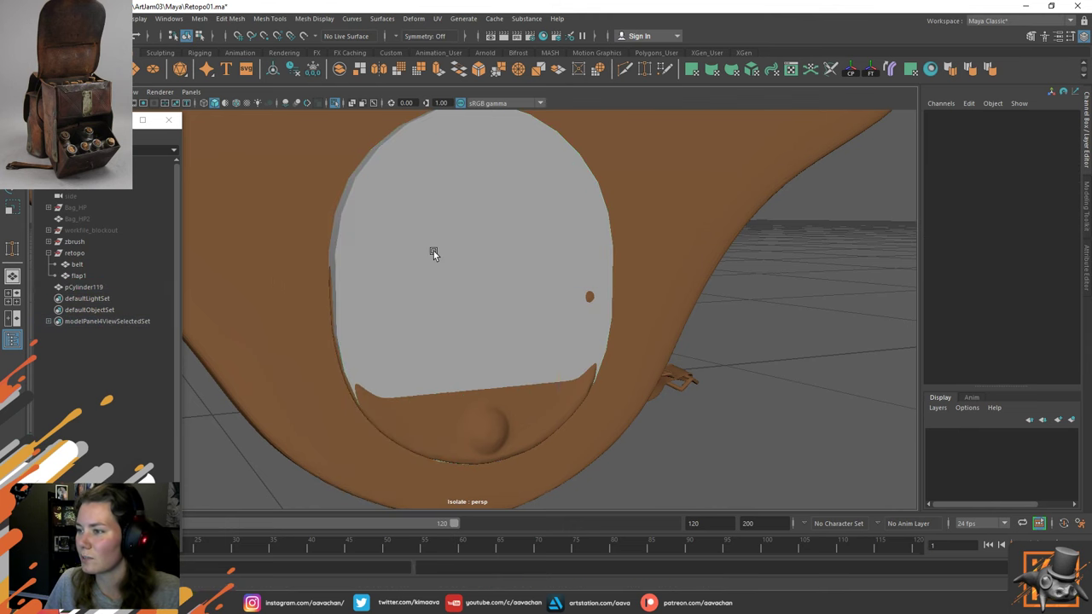
Isolate the combined plate and merge the vertices around its middle seam with a distance threshold of 0.01.
{"action": "left_click", "coordinate": [434, 253]}
{"action": "left_click_drag", "start_coordinate": [495, 264], "coordinate": [470, 261], "text": "alt"}
{"action": "key", "text": "ctrl+1"}
{"action": "key", "text": "ctrl+1"}
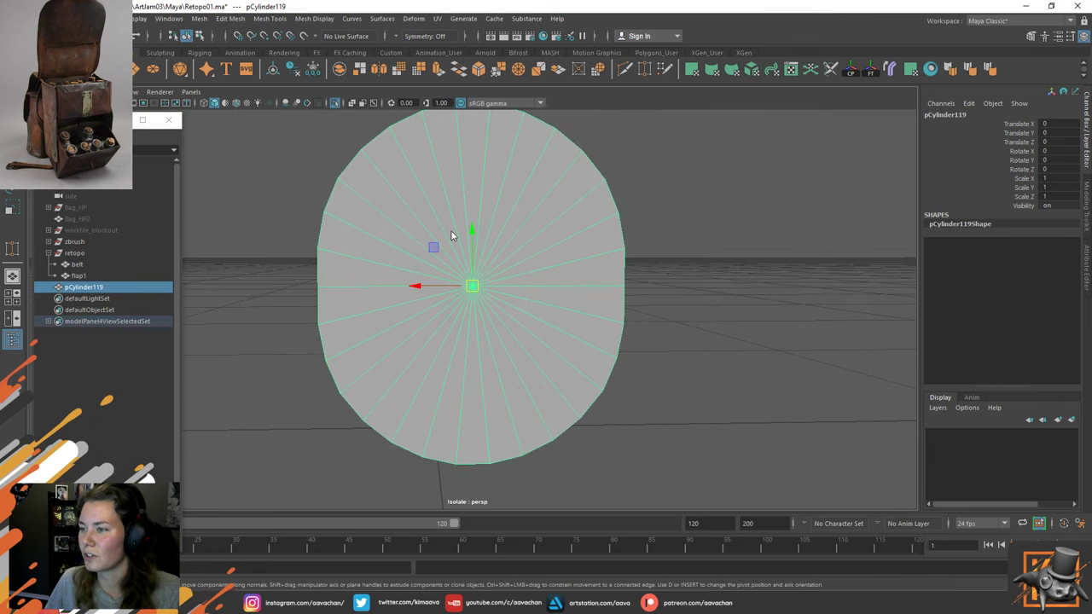
{"action": "right_click_drag", "start_coordinate": [453, 234], "coordinate": [333, 241]}
{"action": "left_click_drag", "start_coordinate": [247, 239], "coordinate": [693, 330]}
{"action": "right_click_drag", "start_coordinate": [523, 296], "coordinate": [502, 237], "text": "shift"}
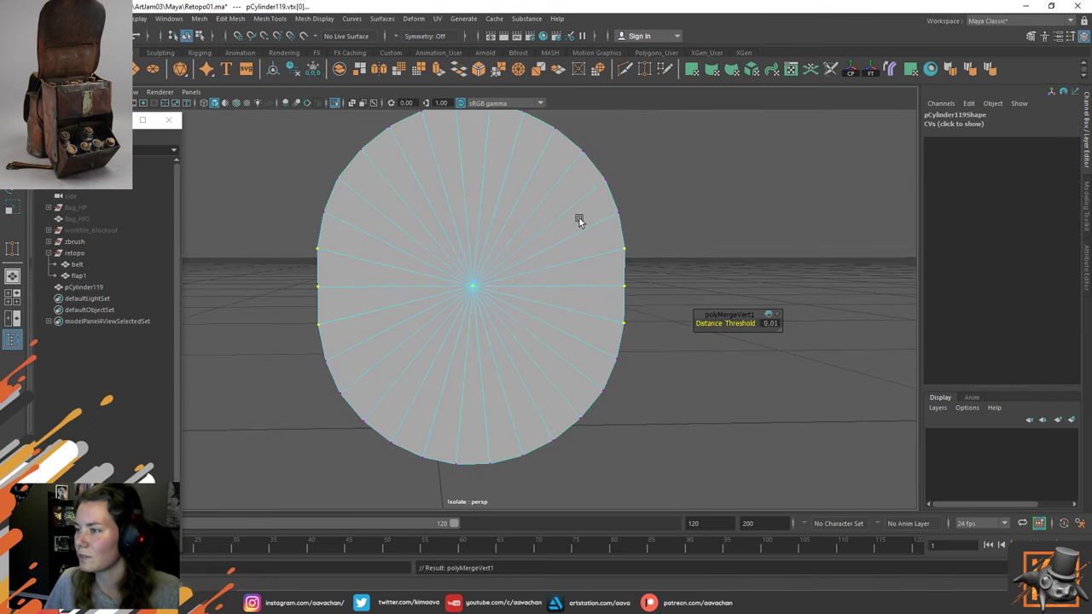
Return to object mode and delete the combined plate's construction history.
{"action": "right_click_drag", "start_coordinate": [419, 253], "coordinate": [704, 250]}
{"action": "left_click", "coordinate": [705, 250]}
{"action": "left_click", "coordinate": [536, 242]}
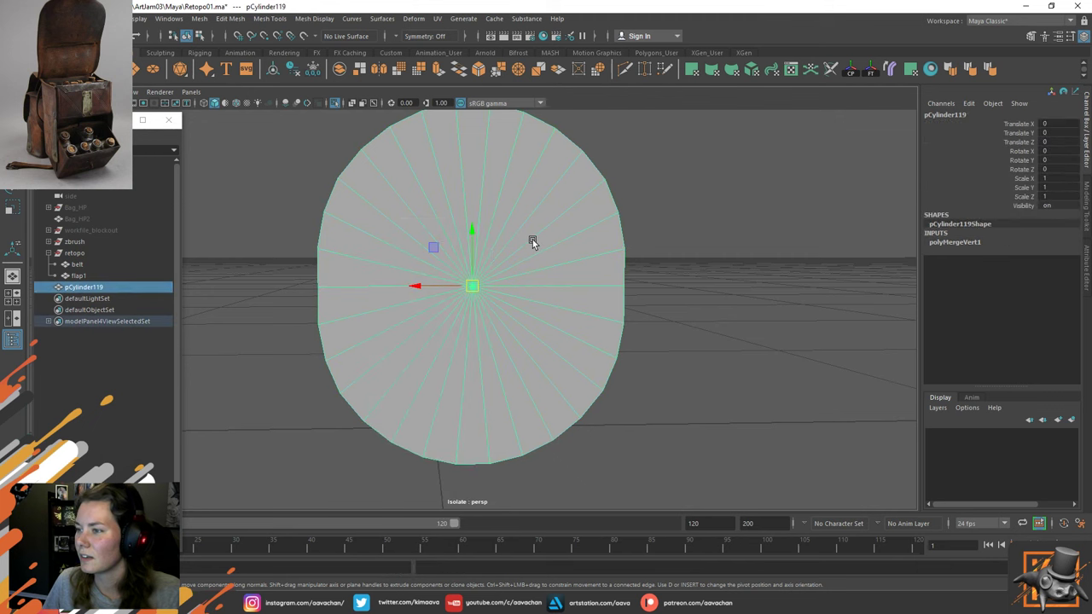
{"action": "key", "text": "alt+shift+d"}
Delete both horizontal seam edges across the middle of the plate's front face and return to object mode.
{"action": "left_click_drag", "start_coordinate": [431, 237], "coordinate": [475, 241], "text": "alt"}
{"action": "right_click_drag", "start_coordinate": [384, 257], "coordinate": [391, 174]}
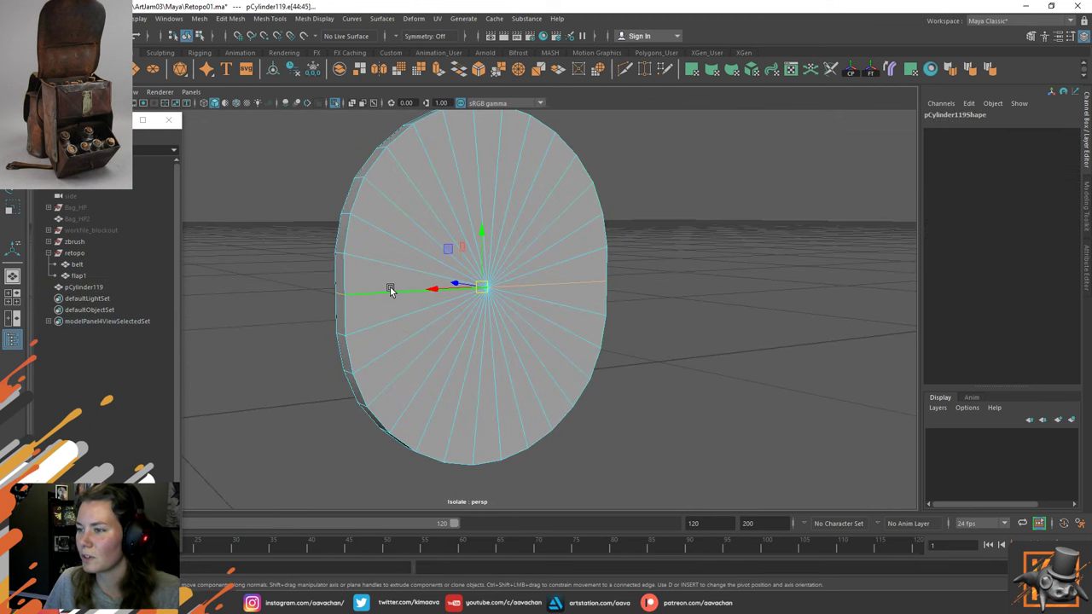
{"action": "left_click", "coordinate": [391, 292]}
{"action": "right_click_drag", "start_coordinate": [391, 292], "coordinate": [331, 304], "text": "shift"}
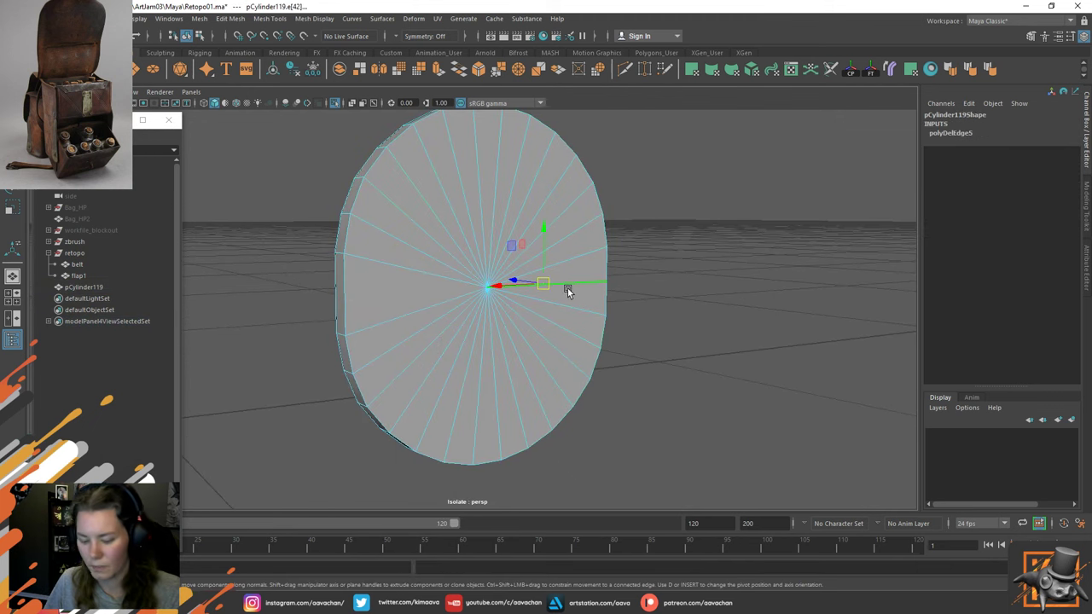
{"action": "right_click_drag", "start_coordinate": [401, 271], "coordinate": [576, 225]}
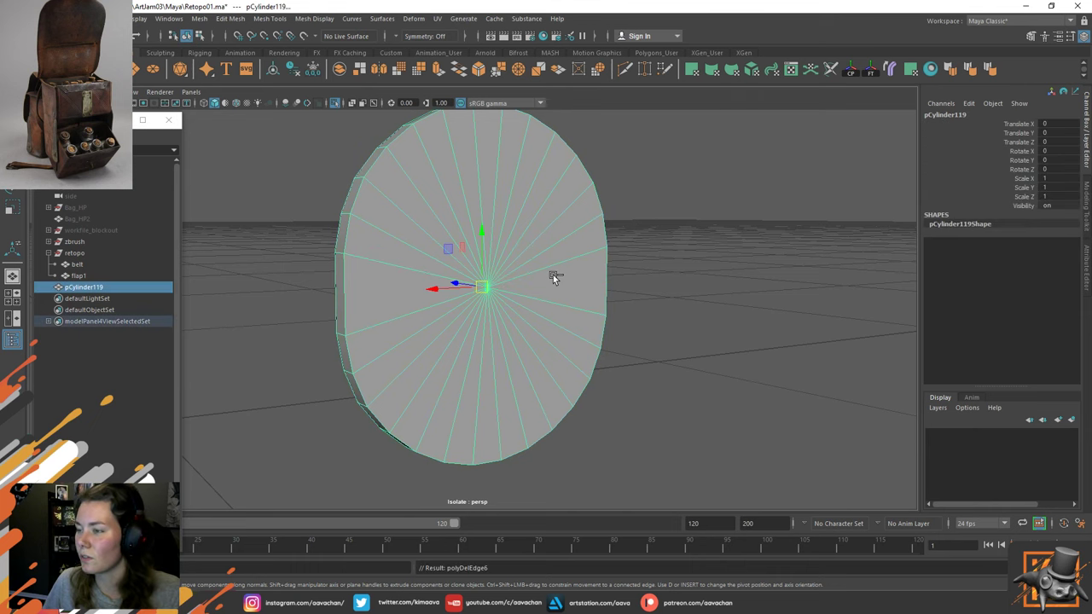
Leave isolation, tilt the plate to Rotate X 5.894 and shift it to Translate Z 0.005 to align with the sculpt.
{"action": "key", "text": "ctrl+1"}
{"action": "left_click_drag", "start_coordinate": [568, 285], "coordinate": [518, 268], "text": "alt"}
{"action": "key", "text": "e"}
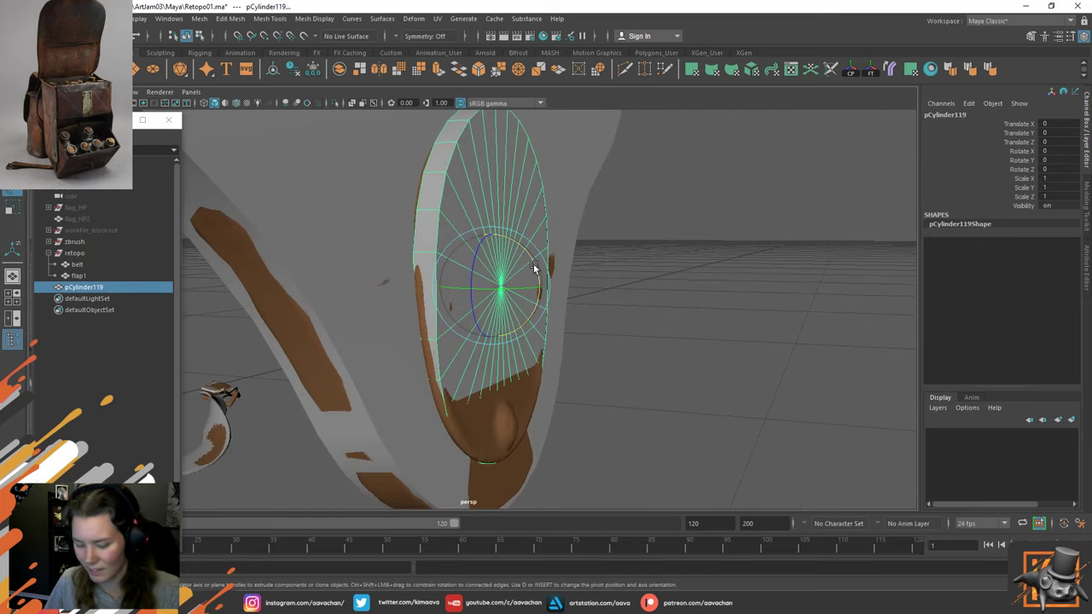
{"action": "left_click_drag", "start_coordinate": [540, 273], "coordinate": [458, 288]}
{"action": "key", "text": "w"}
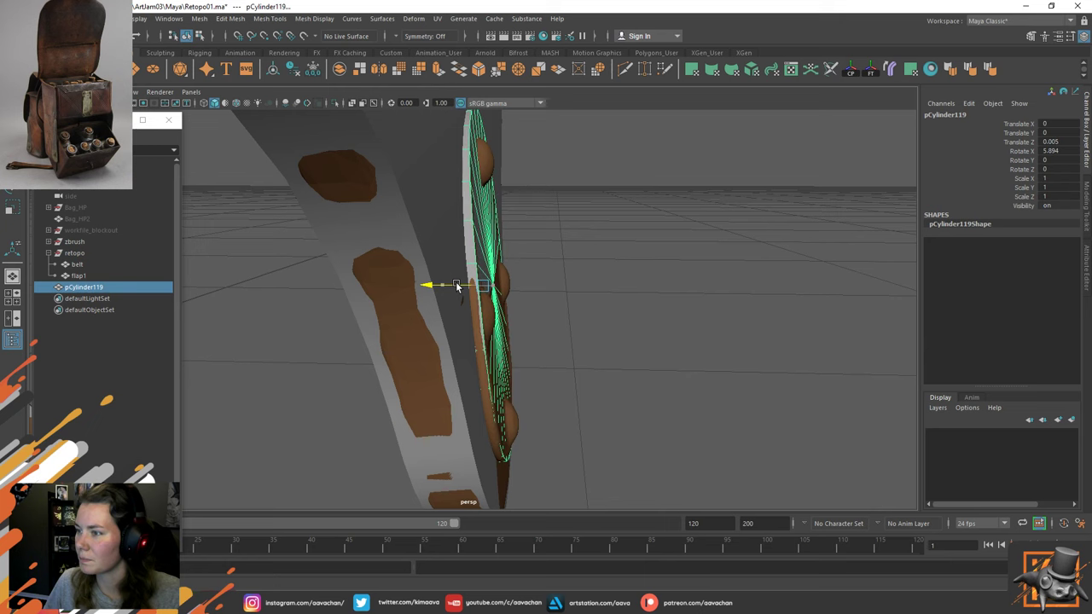
Select the plate's upper-half rim vertices and move them down to fit the sculpted plate's upper outline.
{"action": "left_click_drag", "start_coordinate": [612, 270], "coordinate": [487, 262], "text": "alt"}
{"action": "key", "text": "q"}
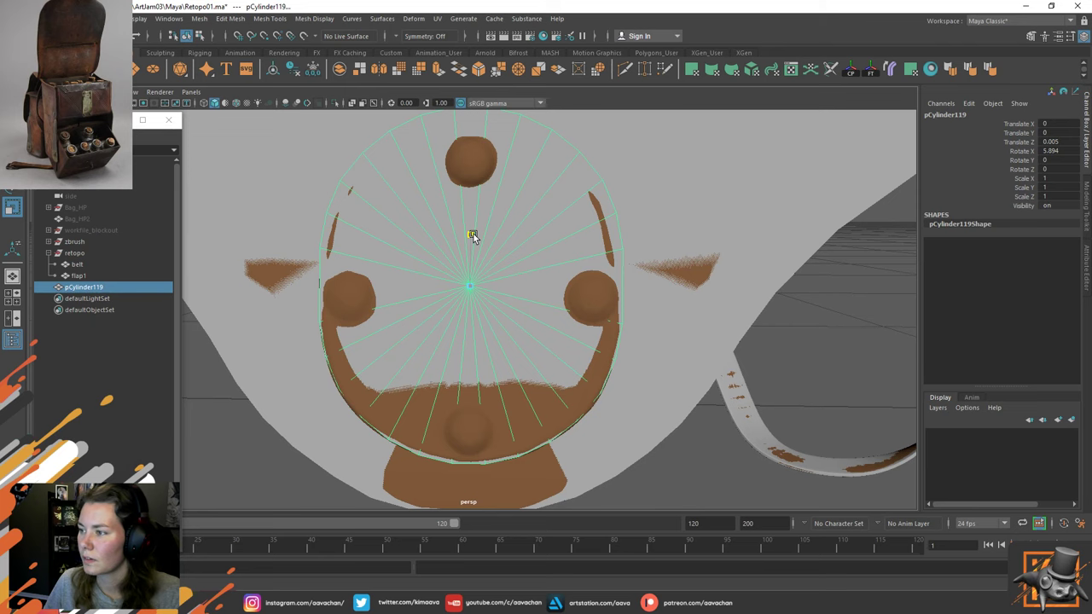
{"action": "key", "text": "w"}
{"action": "right_click", "coordinate": [420, 218]}
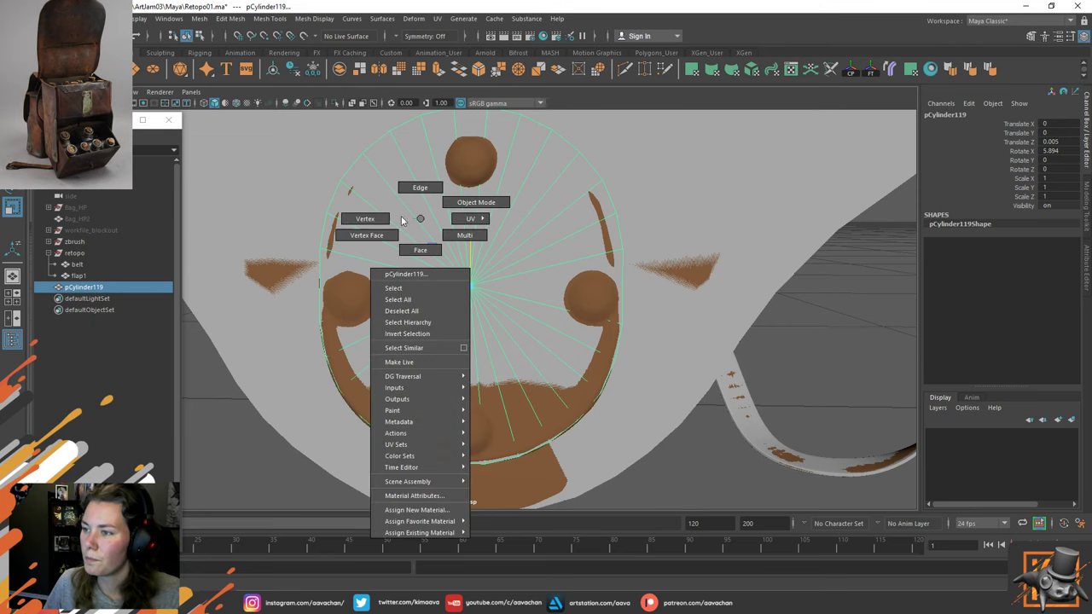
{"action": "right_click_drag", "start_coordinate": [403, 221], "coordinate": [377, 219]}
{"action": "scroll", "coordinate": [377, 219], "scroll_direction": "down", "scroll_amount": 6}
{"action": "left_click_drag", "start_coordinate": [315, 172], "coordinate": [595, 292]}
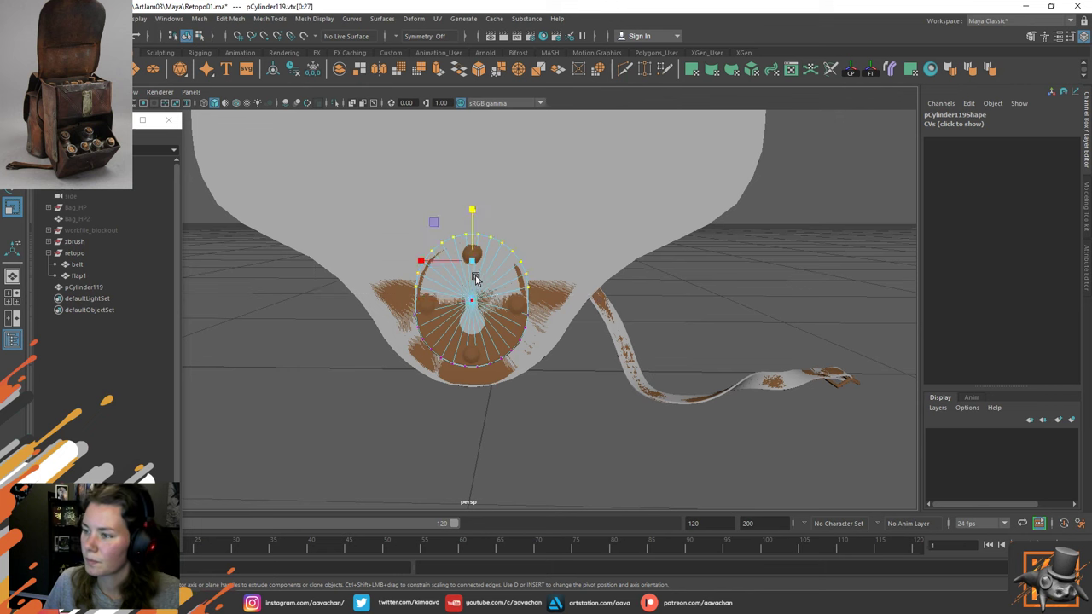
{"action": "scroll", "coordinate": [480, 201], "scroll_direction": "up", "scroll_amount": 5}
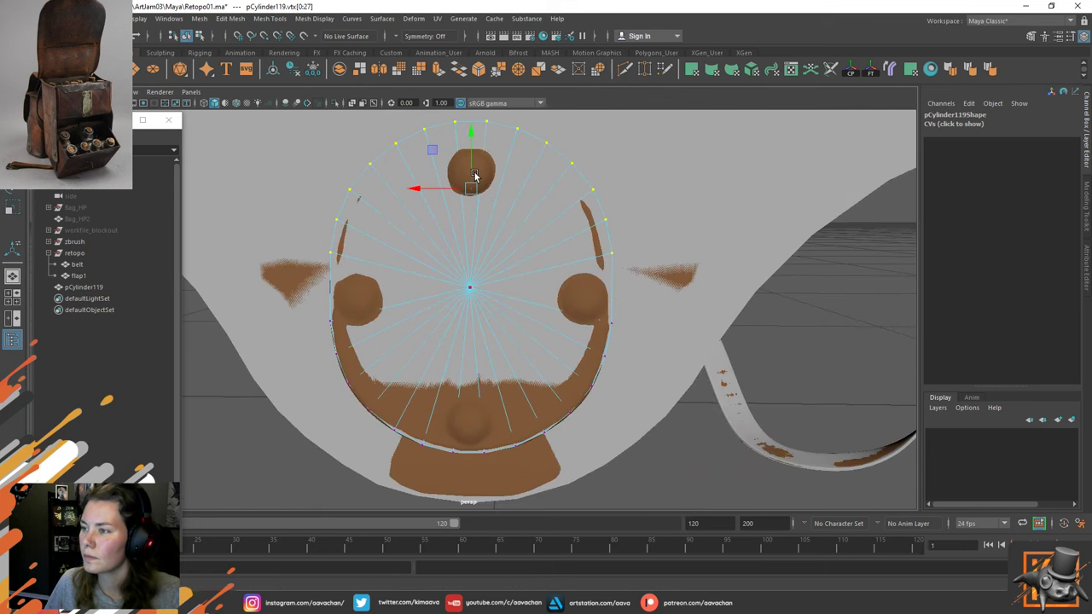
{"action": "left_click_drag", "start_coordinate": [475, 176], "coordinate": [474, 157]}
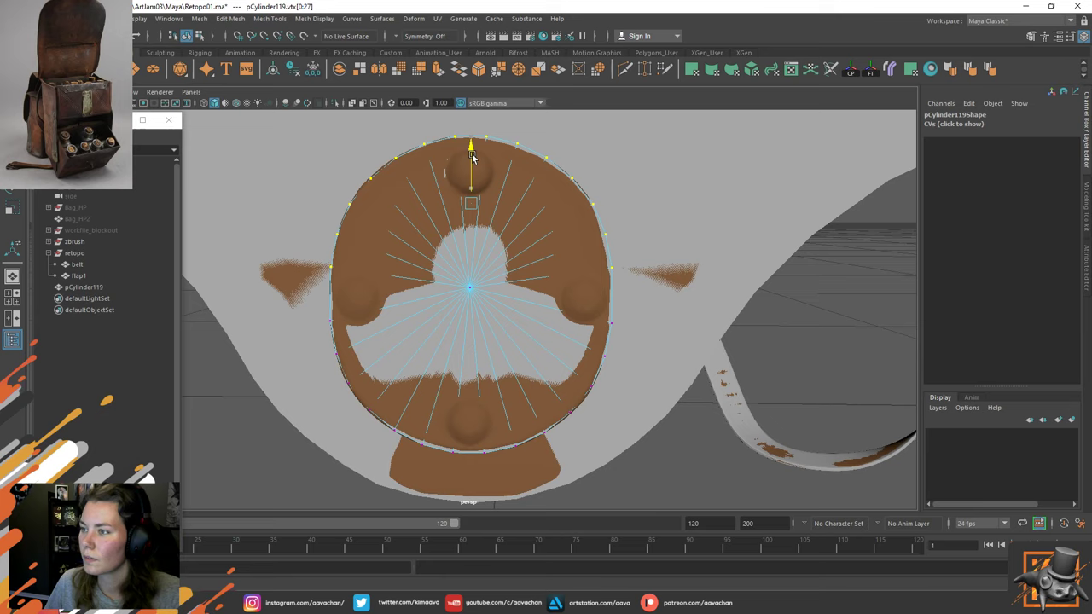
Raise the upper rim vertices slightly to fit the sculpt, and shift the whole plate to Translate X 0.001.
{"action": "left_click_drag", "start_coordinate": [474, 157], "coordinate": [475, 155]}
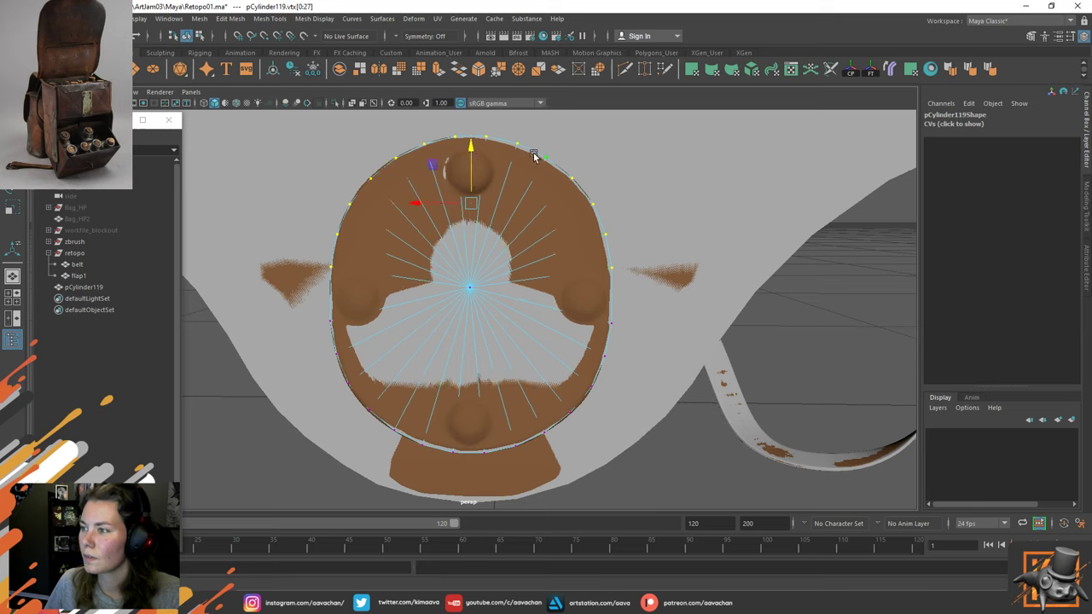
{"action": "key", "text": "F8"}
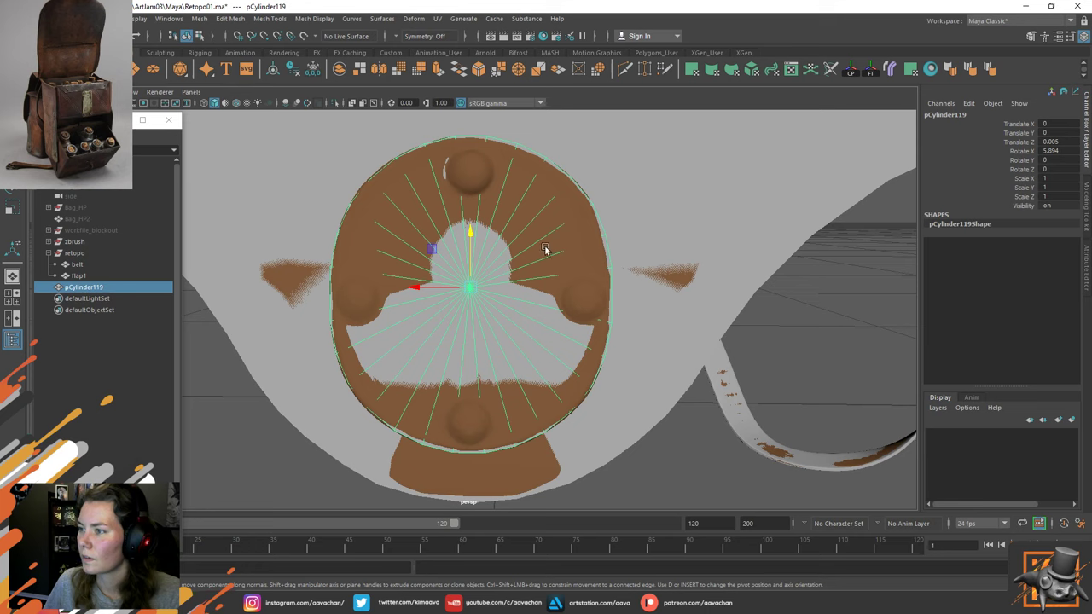
{"action": "left_click_drag", "start_coordinate": [429, 288], "coordinate": [453, 305]}
Isolate the plate, paint-select all the faces of its back cap and delete them.
{"action": "key", "text": "ctrl+1"}
{"action": "left_click_drag", "start_coordinate": [581, 258], "coordinate": [389, 266], "text": "alt"}
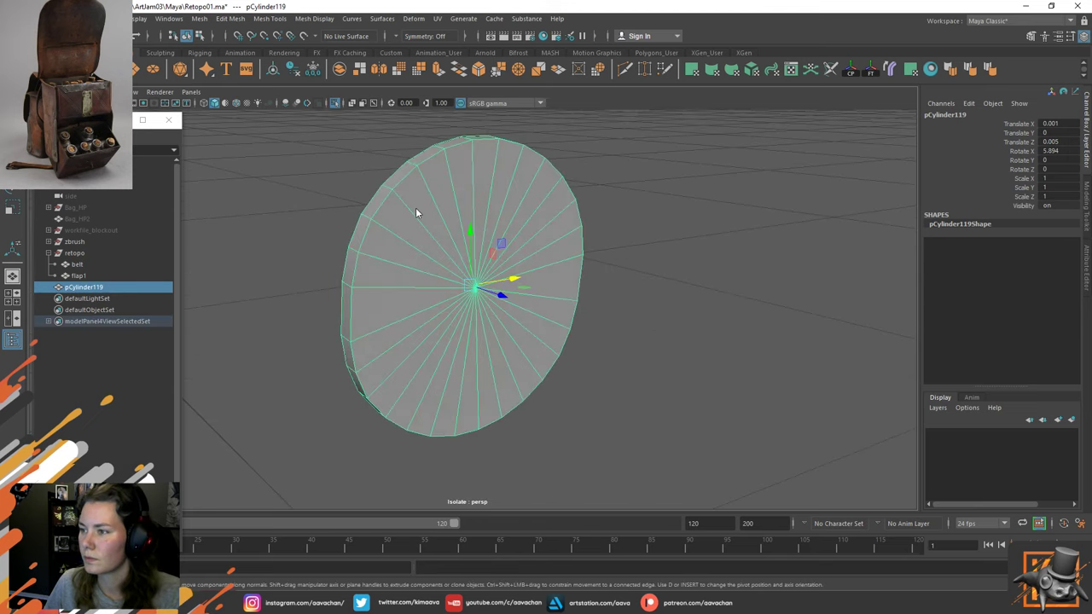
{"action": "right_click_drag", "start_coordinate": [416, 210], "coordinate": [416, 239]}
{"action": "left_click", "coordinate": [12, 143]}
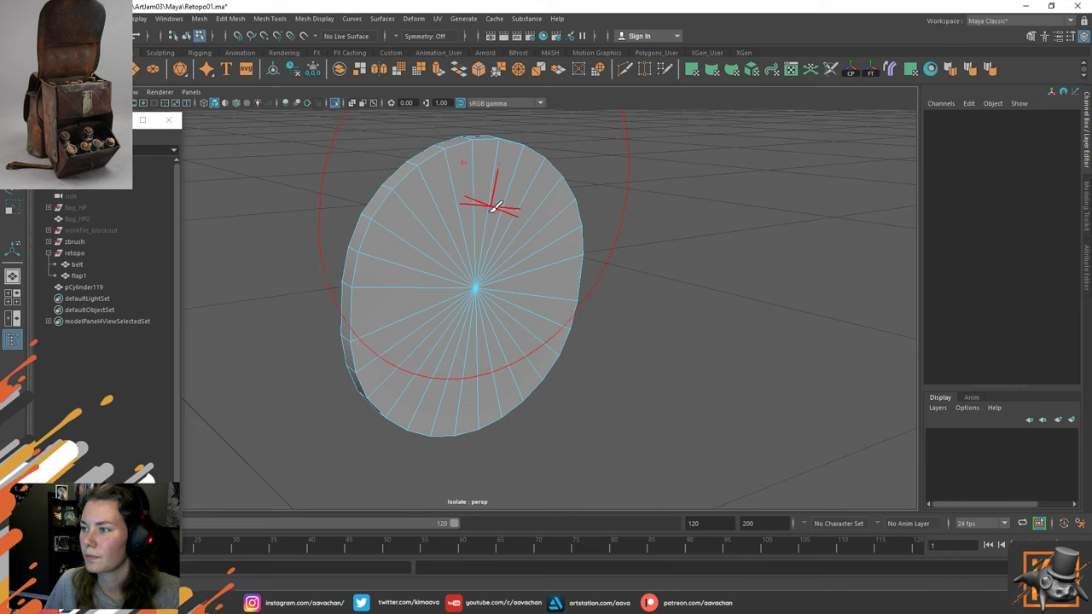
{"action": "key", "text": "b"}
{"action": "left_click_drag", "start_coordinate": [473, 214], "coordinate": [426, 219]}
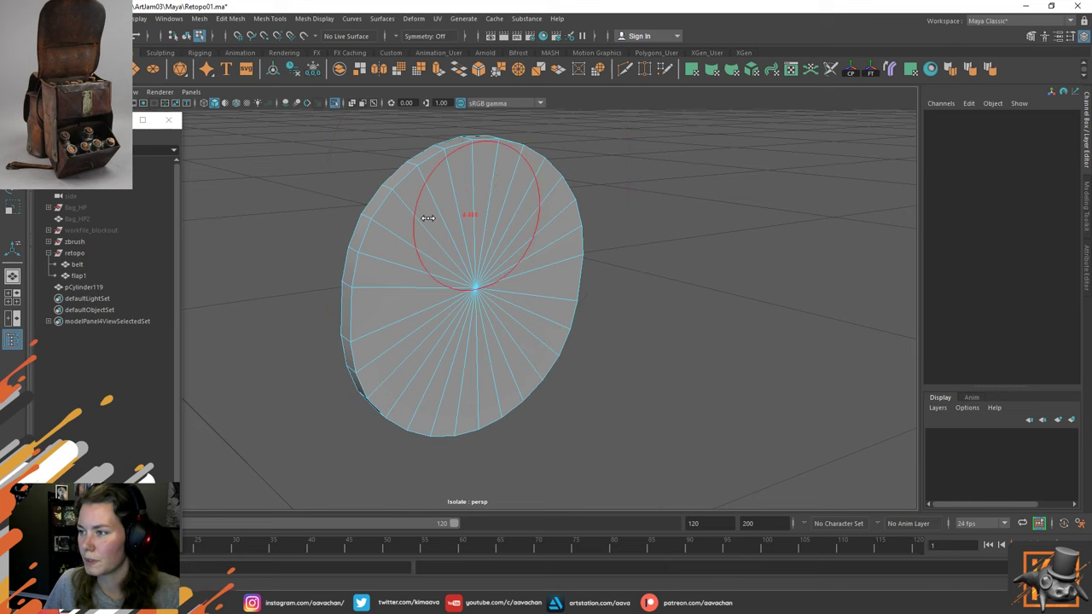
{"action": "mouse_move", "coordinate": [501, 199]}
{"action": "left_mouse_down"}
{"action": "mouse_move", "coordinate": [498, 339]}
{"action": "mouse_move", "coordinate": [430, 296]}
{"action": "mouse_move", "coordinate": [498, 343]}
{"action": "left_mouse_up"}
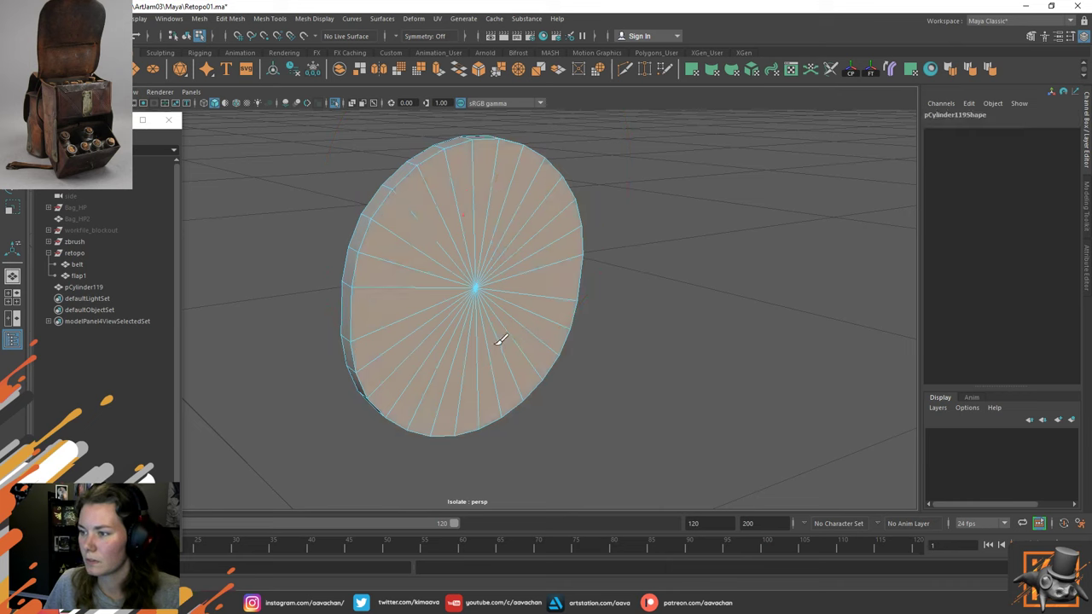
{"action": "key", "text": "w"}
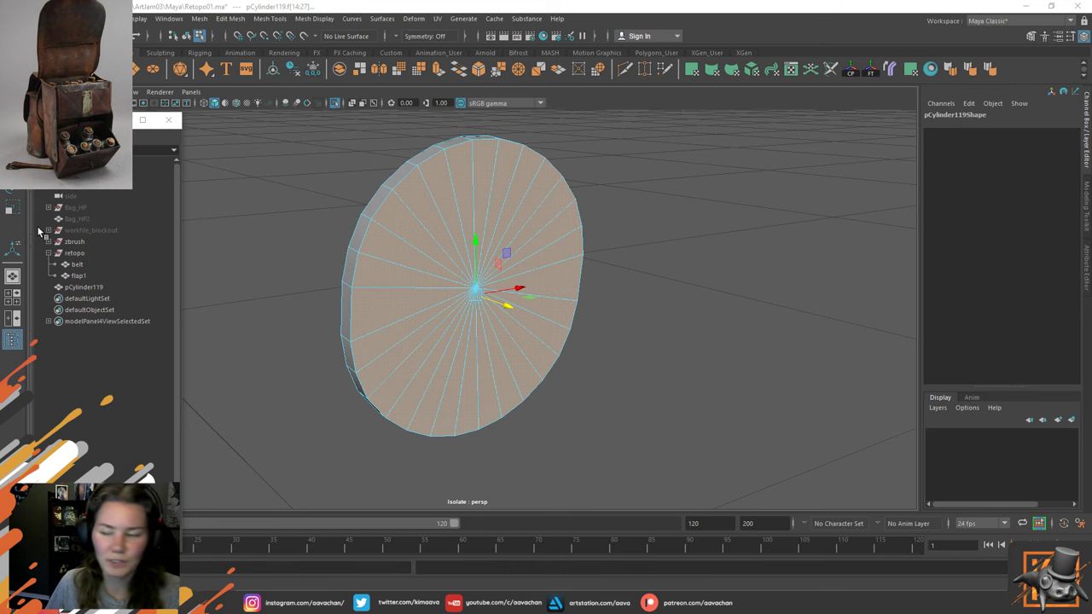
{"action": "left_click_drag", "start_coordinate": [410, 215], "coordinate": [432, 220], "text": "alt"}
{"action": "key", "text": "Delete"}
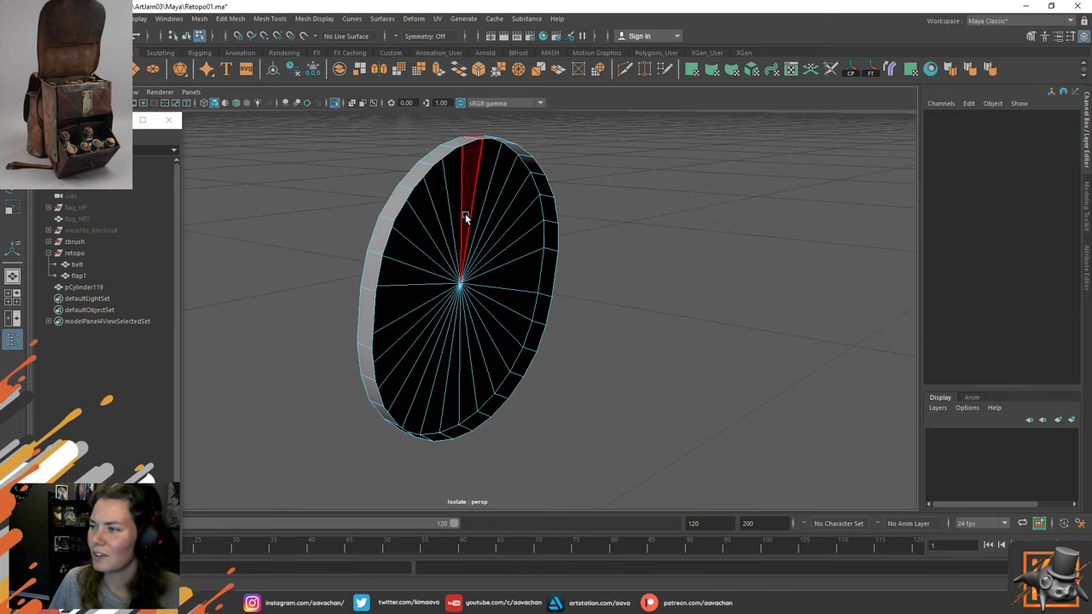
Return to object mode and leave isolation to show the plate from the front against the sculpt.
{"action": "right_click_drag", "start_coordinate": [466, 219], "coordinate": [570, 177]}
{"action": "left_click", "coordinate": [646, 185]}
{"action": "left_click", "coordinate": [466, 225]}
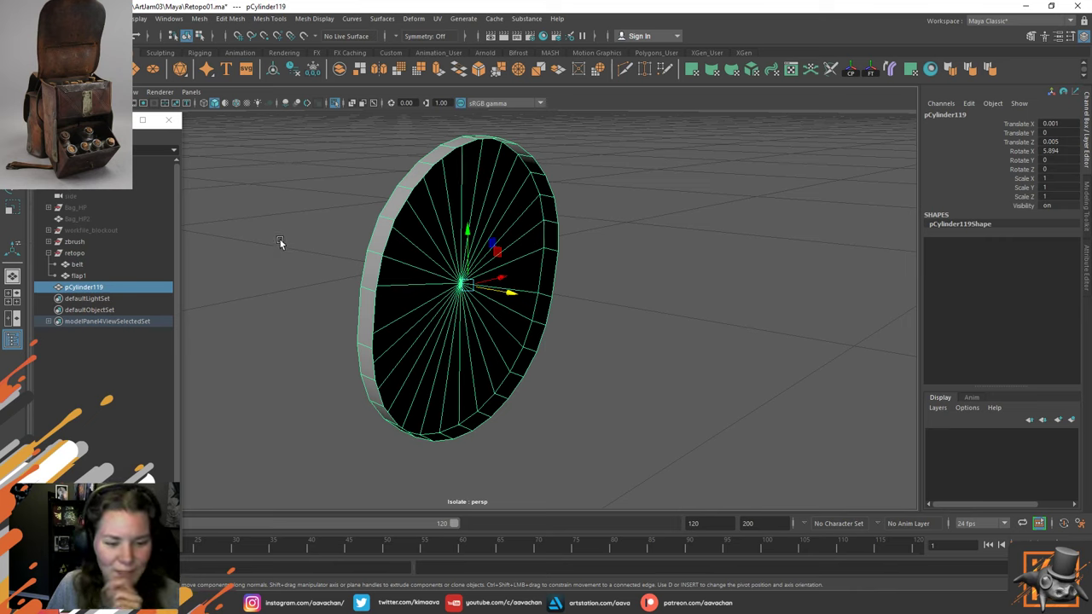
{"action": "key", "text": "ctrl+1"}
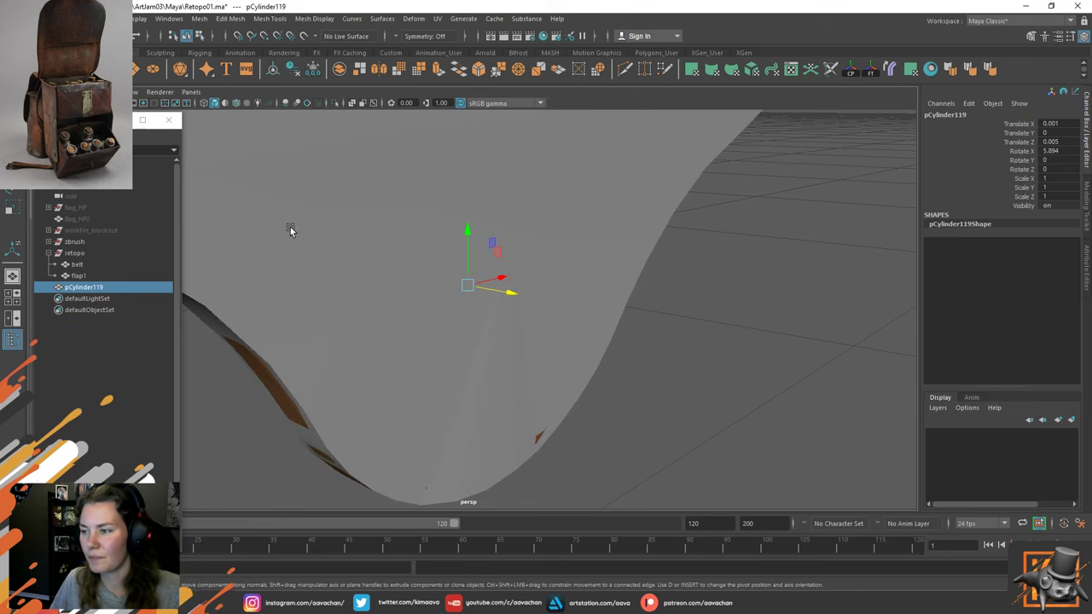
{"action": "key", "text": "f"}
{"action": "scroll", "coordinate": [493, 270], "scroll_direction": "down", "scroll_amount": 1}
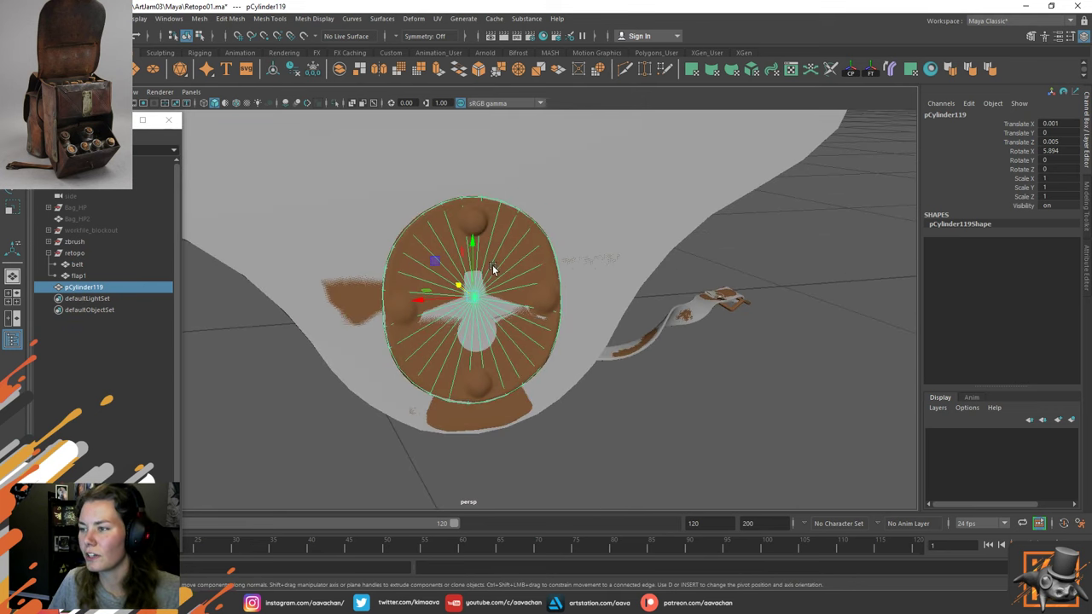
{"action": "scroll", "coordinate": [493, 269], "scroll_direction": "down", "scroll_amount": 1}
{"action": "scroll", "coordinate": [492, 268], "scroll_direction": "up", "scroll_amount": 3}
{"action": "left_click_drag", "start_coordinate": [492, 269], "coordinate": [475, 249], "text": "alt"}
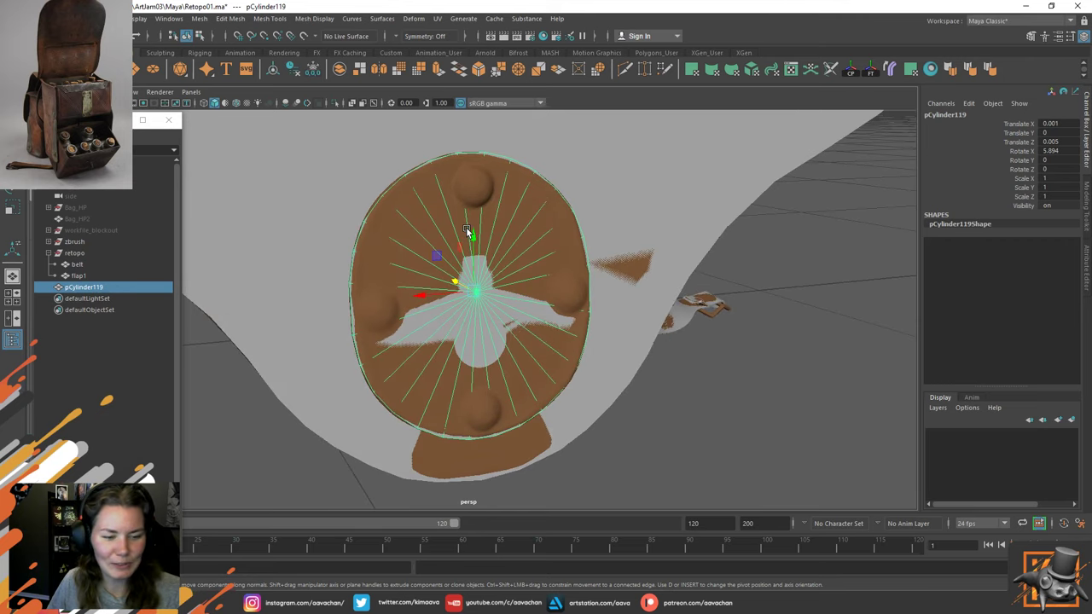
{"action": "left_click_drag", "start_coordinate": [551, 239], "coordinate": [515, 234], "text": "alt"}
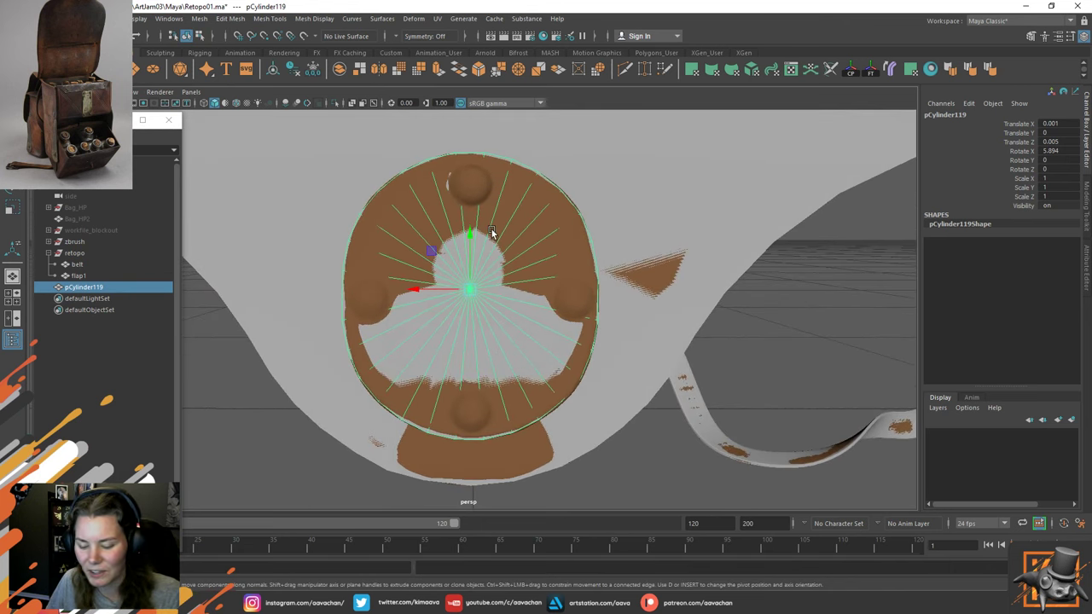
Scale the plate's lower and upper diagonal pairs of spoke edges slightly wider to fit the sculpted outline.
{"action": "key", "text": "r"}
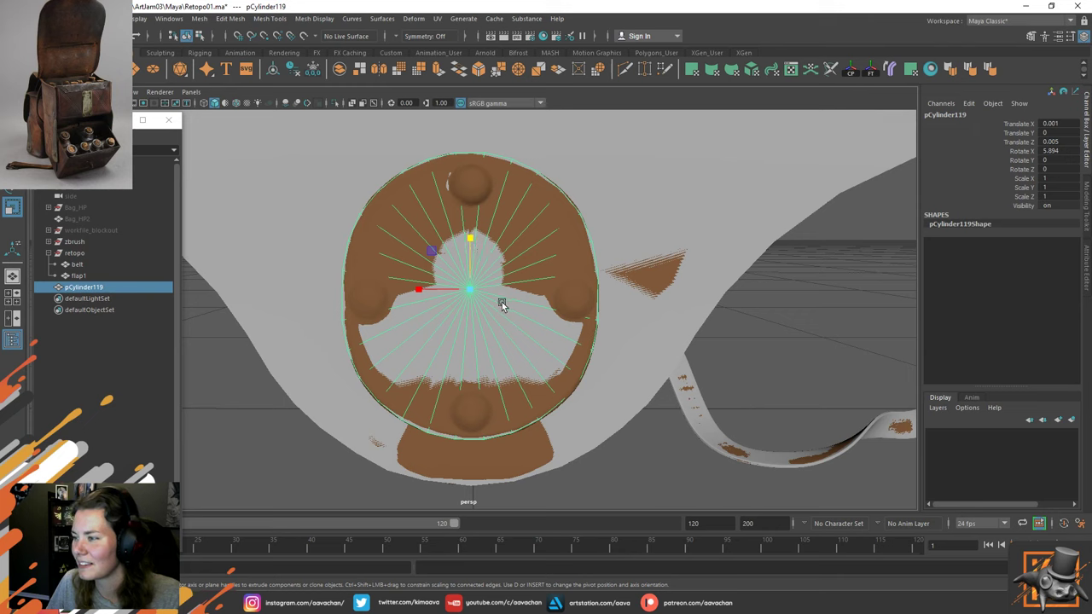
{"action": "right_click_drag", "start_coordinate": [247, 289], "coordinate": [246, 261]}
{"action": "left_click", "coordinate": [397, 384]}
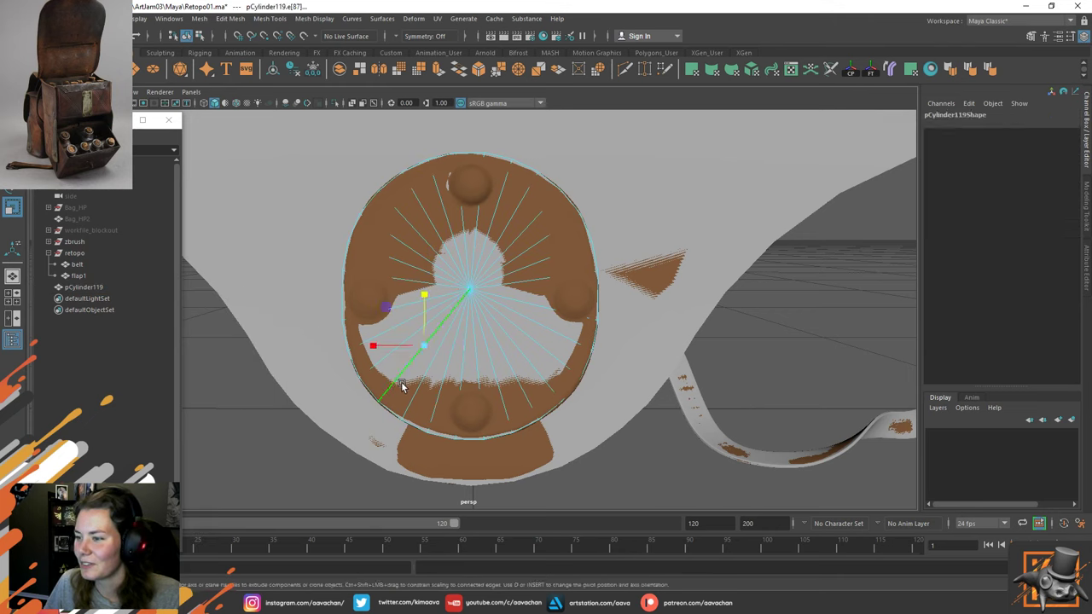
{"action": "left_click", "coordinate": [549, 383]}
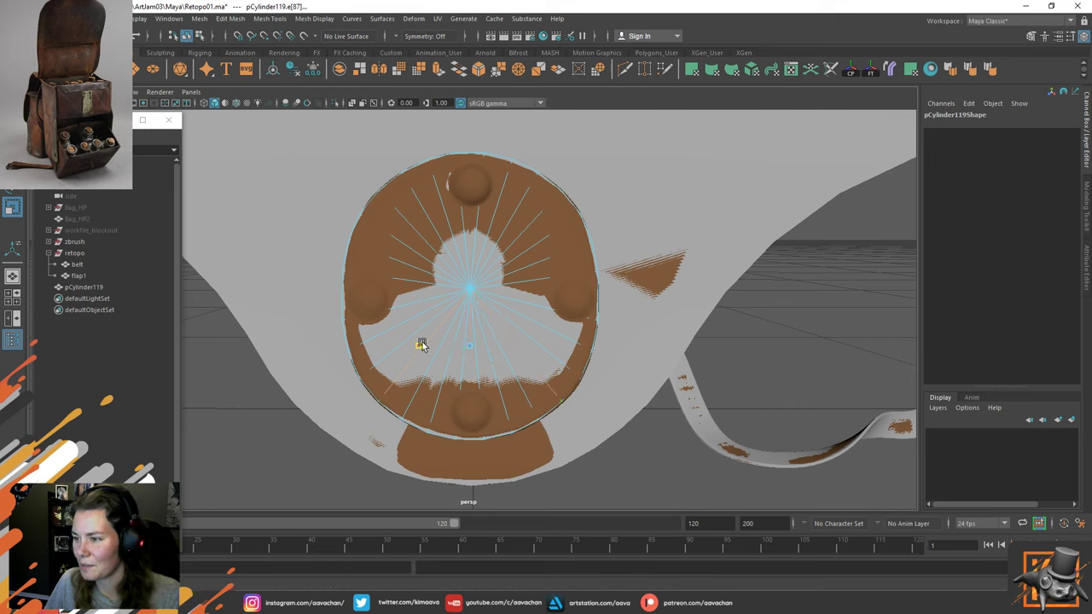
{"action": "left_click_drag", "start_coordinate": [422, 344], "coordinate": [421, 344]}
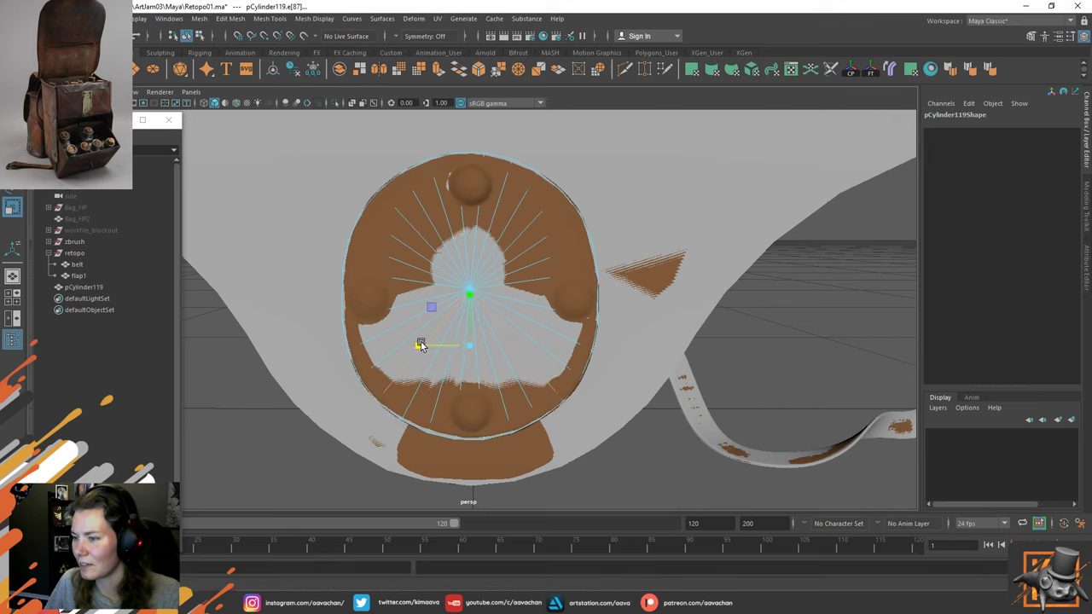
{"action": "left_click", "coordinate": [403, 209]}
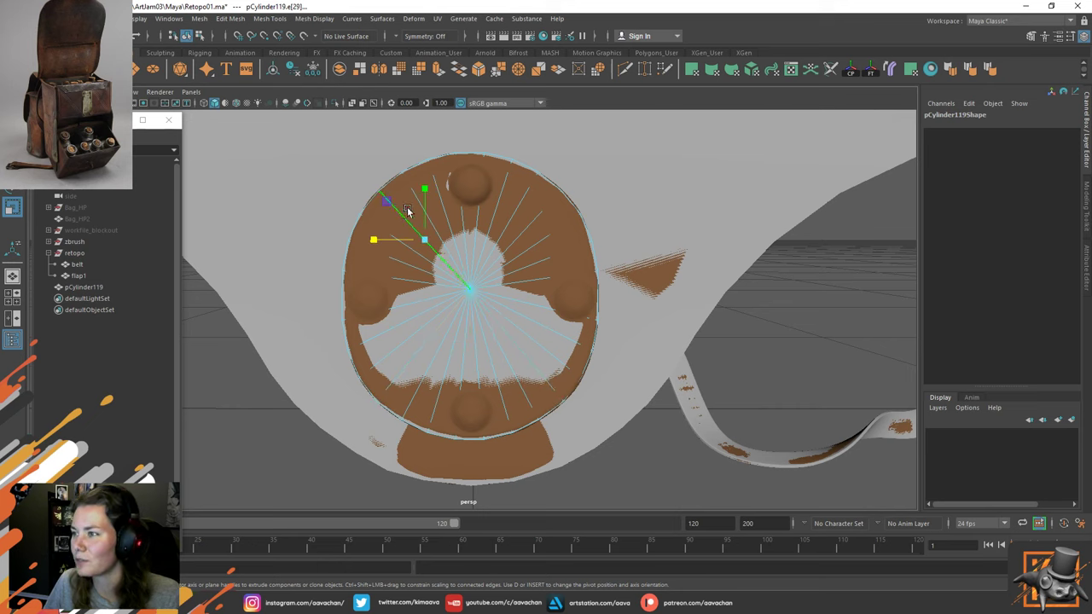
{"action": "left_click", "coordinate": [557, 207], "text": "shift"}
{"action": "left_click_drag", "start_coordinate": [420, 242], "coordinate": [418, 242]}
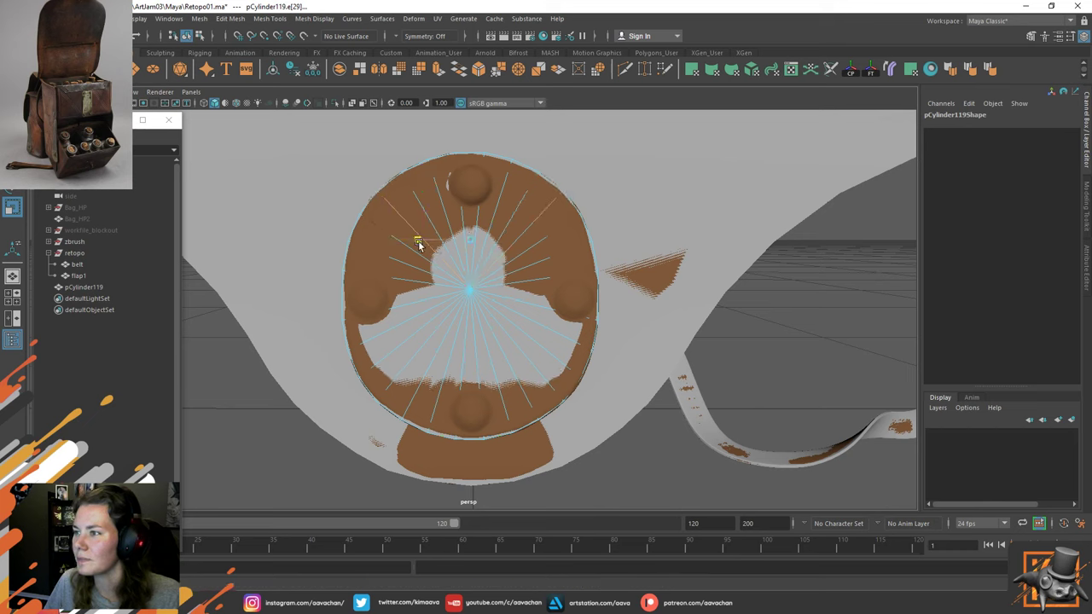
Adjust the bottom pairs of spoke edges vertically to fit the sculpted plate's lower outline, and return to object mode.
{"action": "left_click", "coordinate": [448, 393]}
{"action": "left_click", "coordinate": [513, 396]}
{"action": "left_click", "coordinate": [503, 398], "text": "shift"}
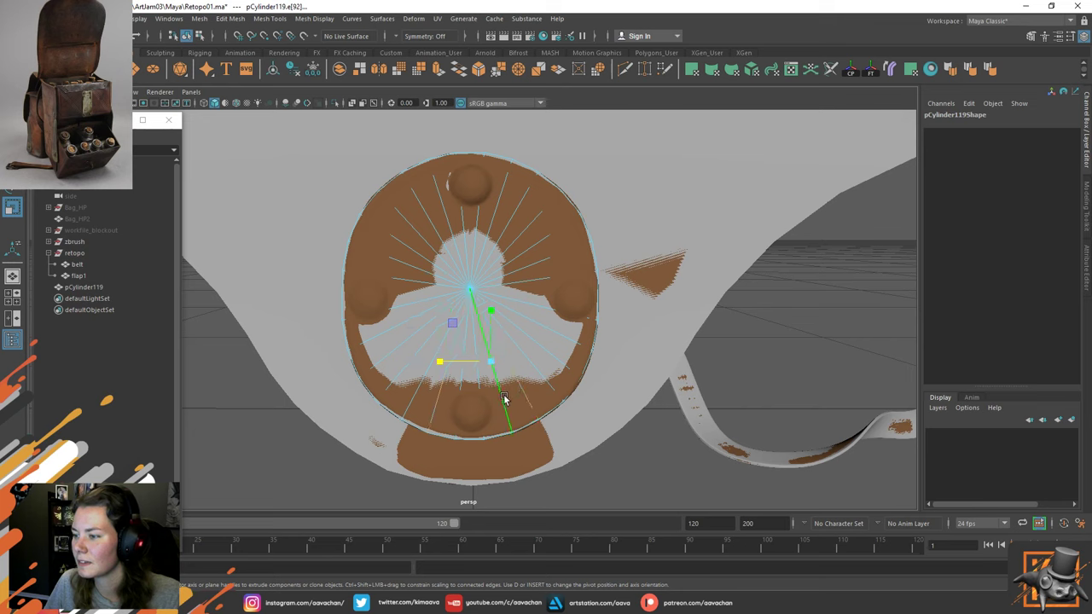
{"action": "left_click", "coordinate": [436, 411], "text": "shift"}
{"action": "key", "text": "w"}
{"action": "mouse_move", "coordinate": [466, 347]}
{"action": "left_mouse_down"}
{"action": "mouse_move", "coordinate": [471, 317]}
{"action": "mouse_move", "coordinate": [470, 328]}
{"action": "left_mouse_up"}
{"action": "left_click", "coordinate": [463, 394]}
{"action": "left_click", "coordinate": [478, 397], "text": "shift"}
{"action": "right_click_drag", "start_coordinate": [252, 289], "coordinate": [309, 273]}
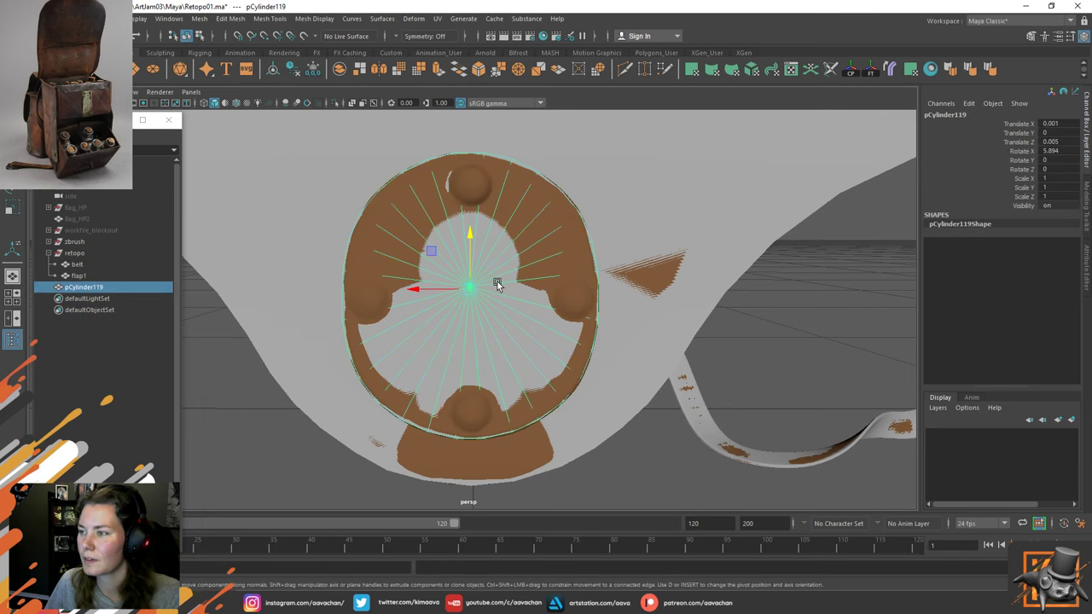
Isolate the plate, target-weld its front face's center vertex onto a rim vertex at the side, and leave isolation.
{"action": "right_click_drag", "start_coordinate": [562, 384], "coordinate": [450, 336], "text": "alt"}
{"action": "left_click_drag", "start_coordinate": [450, 336], "coordinate": [509, 331], "text": "alt"}
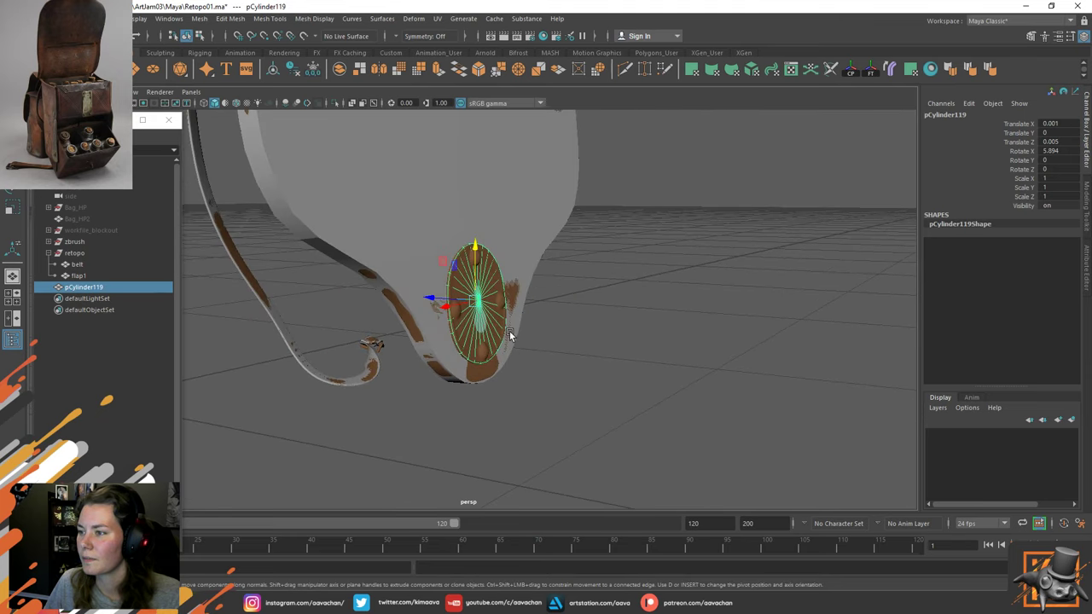
{"action": "key", "text": "ctrl+1"}
{"action": "scroll", "coordinate": [501, 313], "scroll_direction": "up", "scroll_amount": 7}
{"action": "right_click_drag", "start_coordinate": [503, 283], "coordinate": [485, 224]}
{"action": "left_click", "coordinate": [484, 292]}
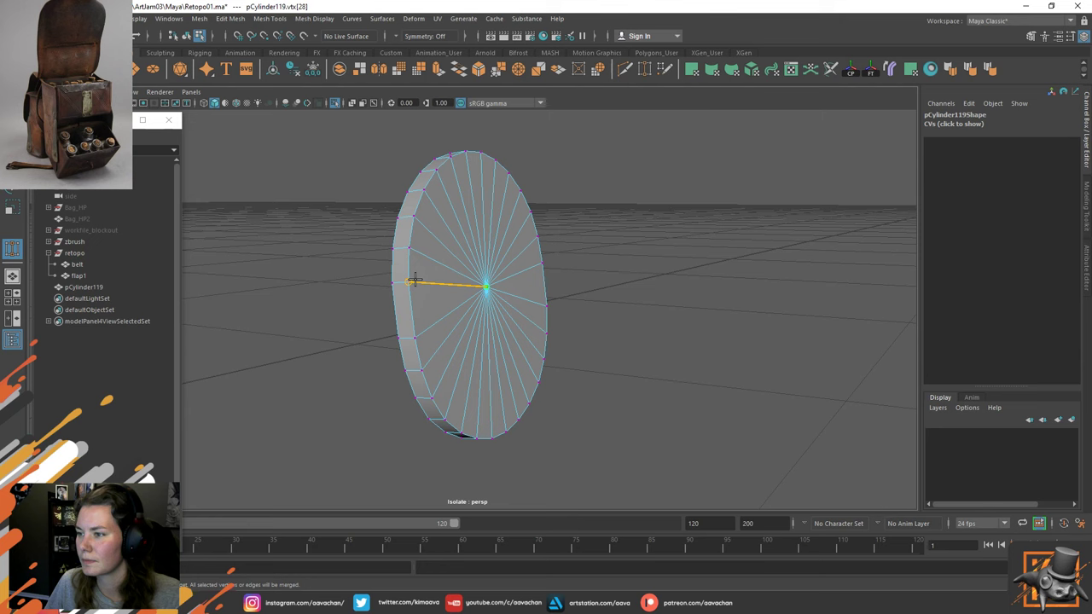
{"action": "left_click_drag", "start_coordinate": [415, 280], "coordinate": [415, 279]}
{"action": "key", "text": "w"}
{"action": "right_click_drag", "start_coordinate": [475, 266], "coordinate": [556, 225]}
{"action": "scroll", "coordinate": [538, 309], "scroll_direction": "down", "scroll_amount": 5}
{"action": "key", "text": "ctrl+1"}
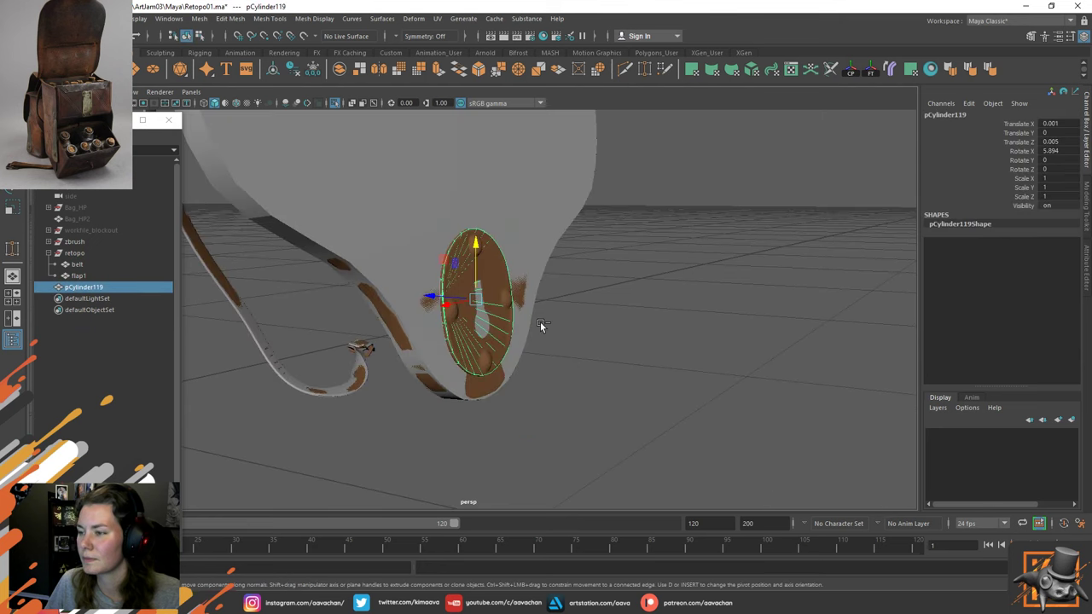
Select the plate's open back border loop in isolation and move it forward against the sculpt to thin the plate.
{"action": "left_click_drag", "start_coordinate": [651, 301], "coordinate": [454, 309], "text": "alt"}
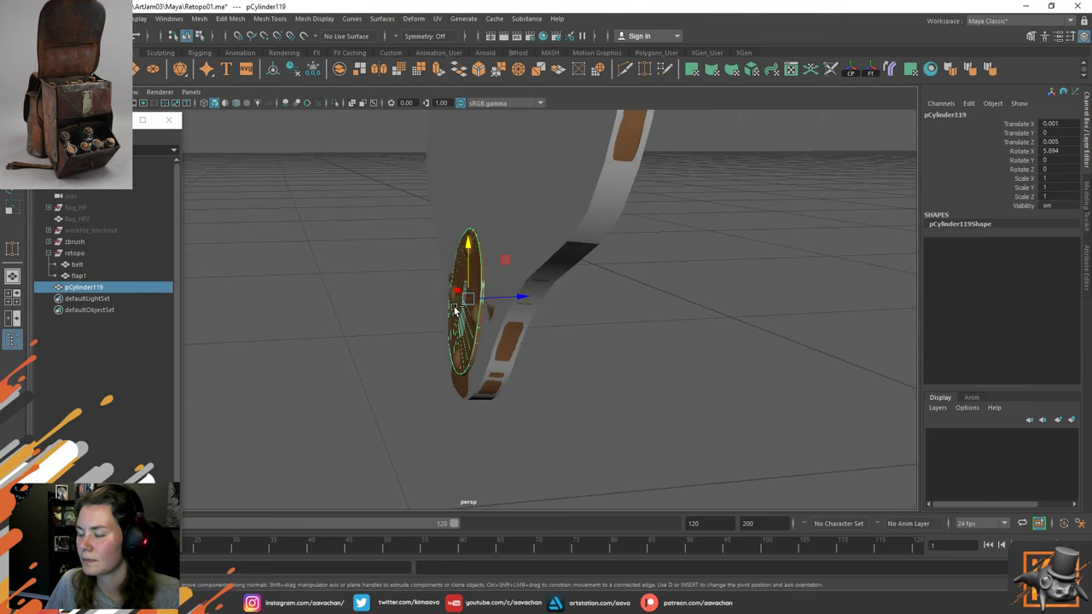
{"action": "key", "text": "ctrl+1"}
{"action": "left_click_drag", "start_coordinate": [542, 312], "coordinate": [529, 239], "text": "alt"}
{"action": "right_click_drag", "start_coordinate": [529, 239], "coordinate": [527, 207]}
{"action": "left_click", "coordinate": [482, 255]}
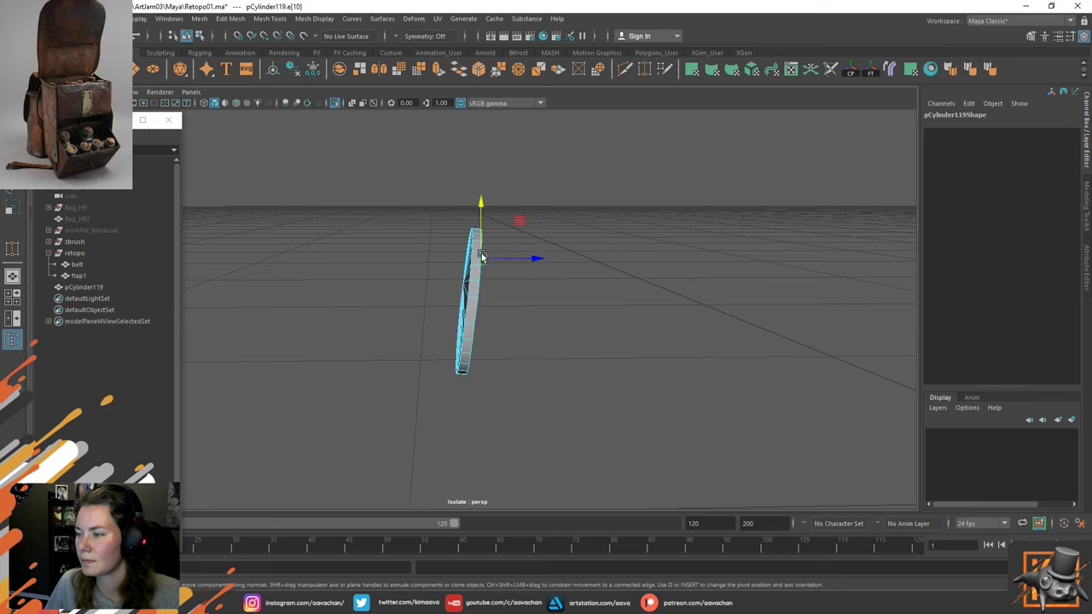
{"action": "double_click", "coordinate": [482, 256]}
{"action": "right_click_drag", "start_coordinate": [483, 250], "coordinate": [420, 229]}
{"action": "key", "text": "ctrl+1"}
{"action": "left_click_drag", "start_coordinate": [541, 312], "coordinate": [528, 309]}
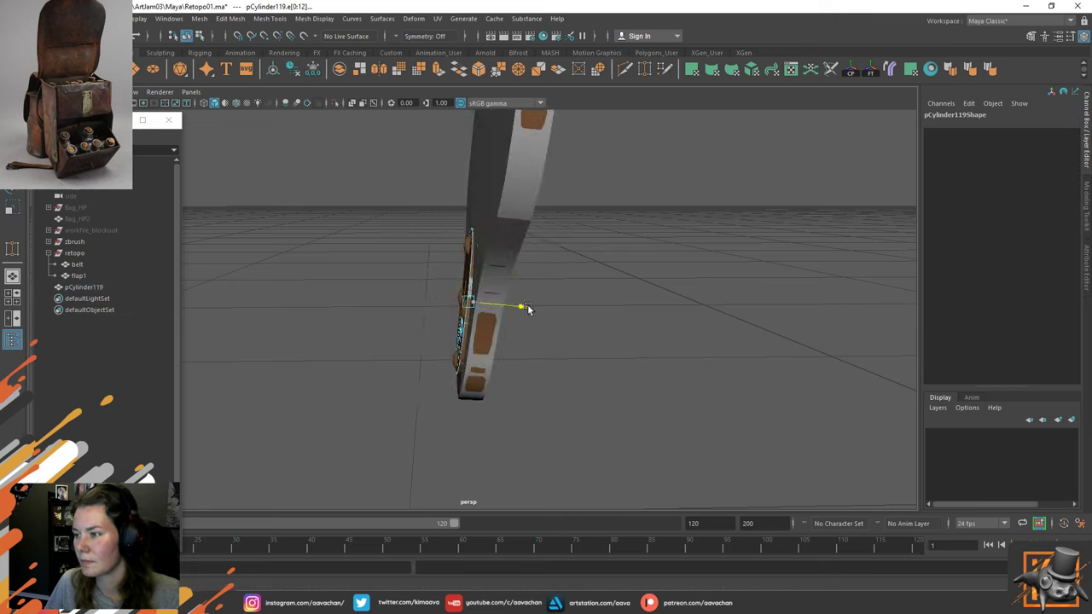
{"action": "right_click_drag", "start_coordinate": [573, 267], "coordinate": [687, 189]}
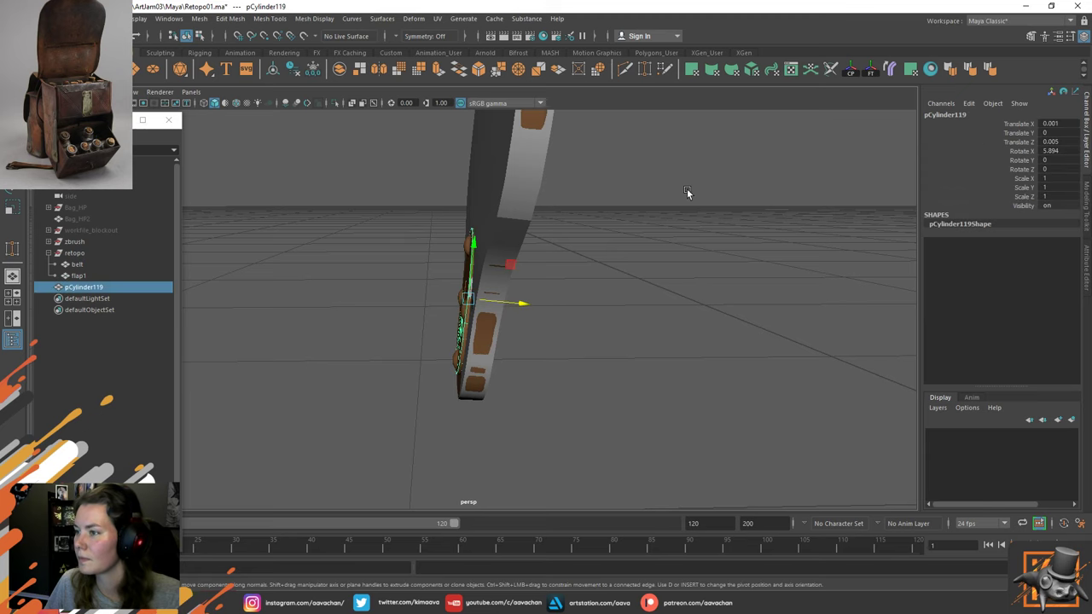
Freeze the plate's transformations and center its pivot.
{"action": "left_click", "coordinate": [870, 71]}
{"action": "left_click", "coordinate": [851, 71]}
{"action": "left_click", "coordinate": [608, 345]}
{"action": "scroll", "coordinate": [605, 348], "scroll_direction": "down", "scroll_amount": 5}
{"action": "left_click_drag", "start_coordinate": [520, 297], "coordinate": [612, 321], "text": "alt"}
{"action": "scroll", "coordinate": [571, 340], "scroll_direction": "up", "scroll_amount": 8}
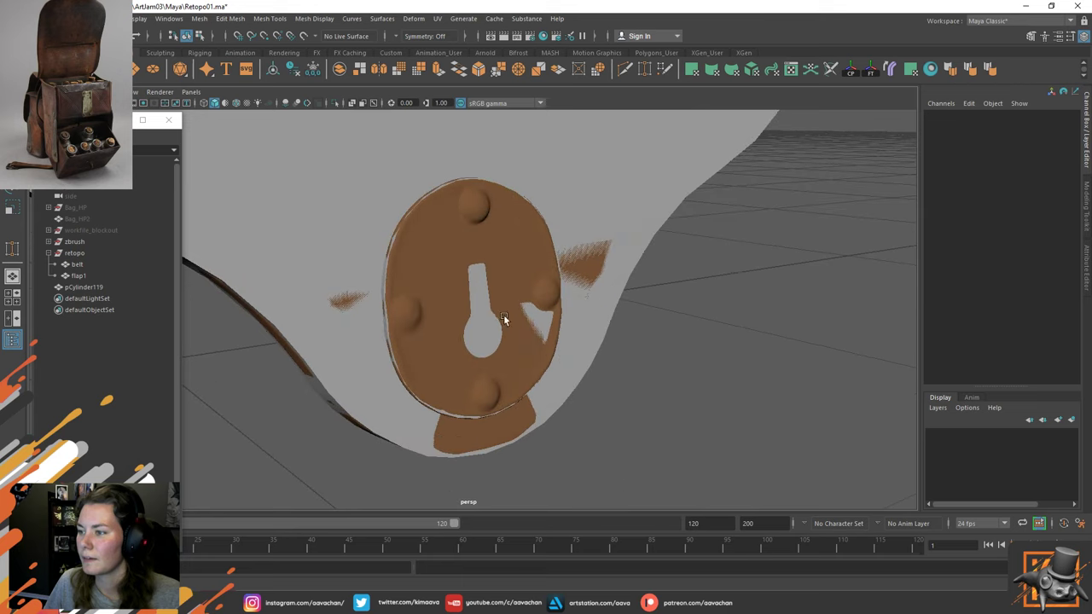
{"action": "left_click", "coordinate": [491, 313]}
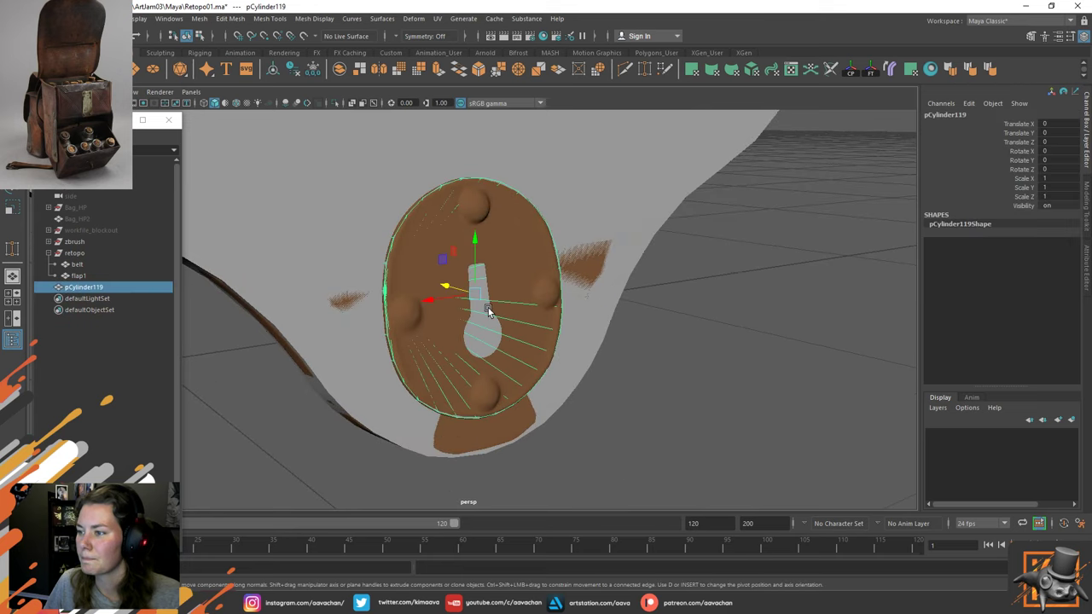
{"action": "left_click_drag", "start_coordinate": [488, 309], "coordinate": [650, 310], "text": "alt"}
Try to move the flap's fan-center vertex near the plate along its depth, undo it and return to object mode.
{"action": "left_click", "coordinate": [546, 186]}
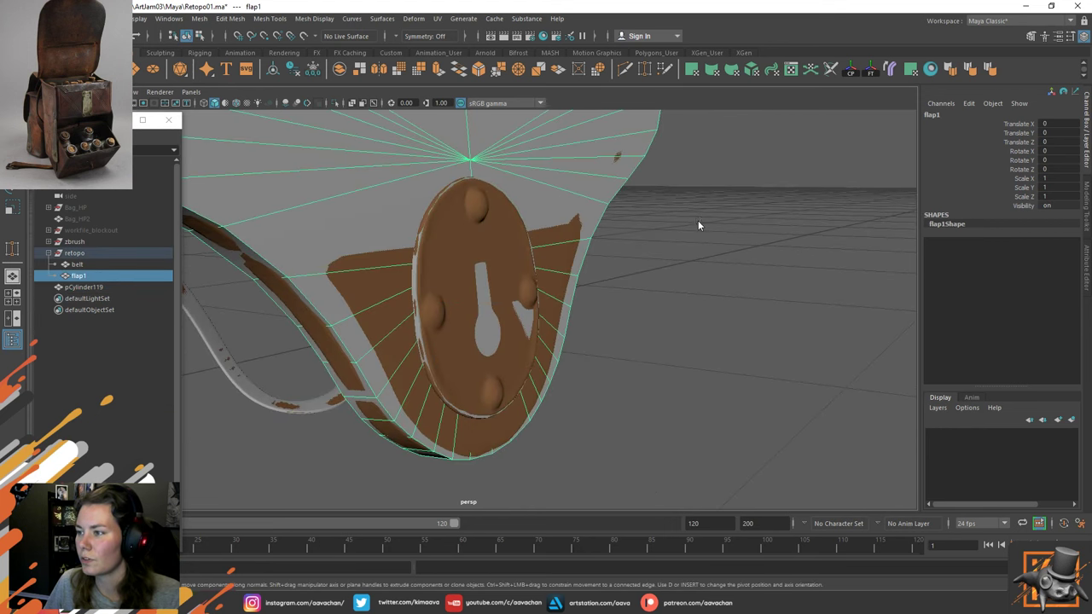
{"action": "right_click_drag", "start_coordinate": [698, 222], "coordinate": [619, 220]}
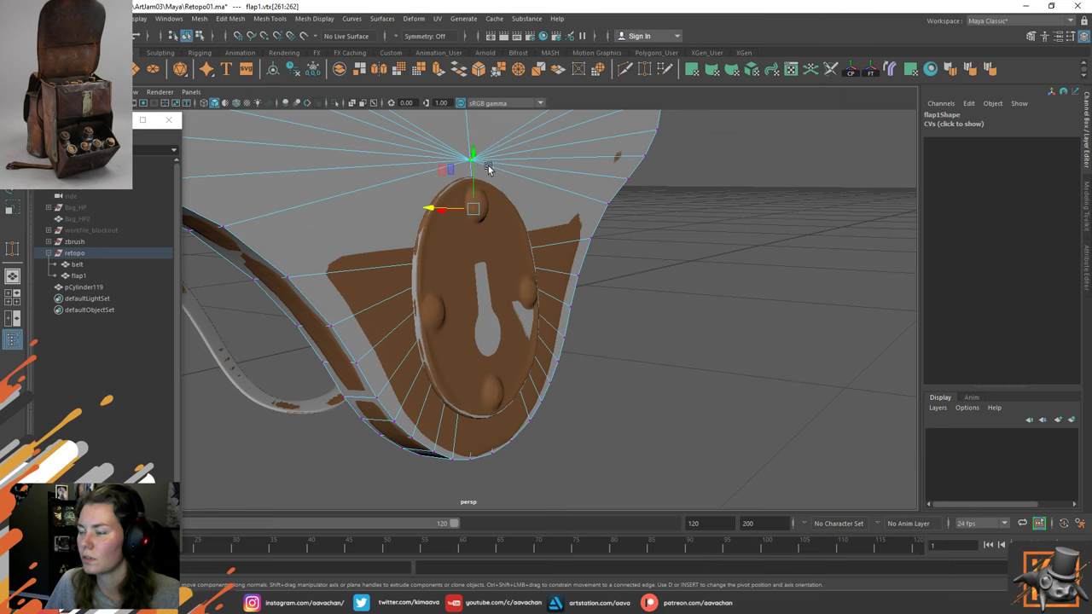
{"action": "left_click_drag", "start_coordinate": [488, 166], "coordinate": [443, 259], "text": "alt"}
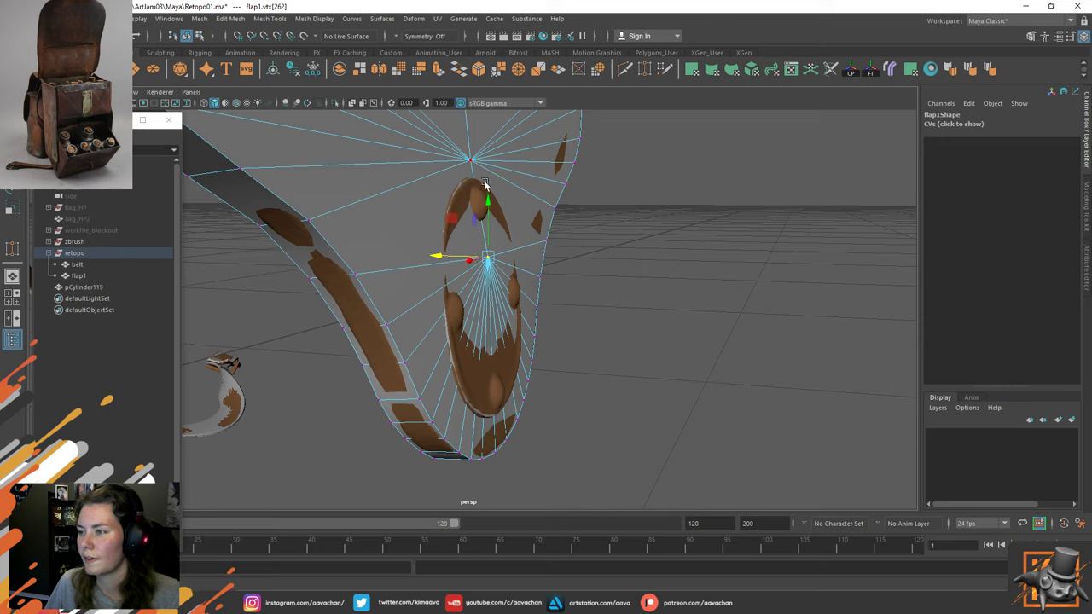
{"action": "key", "text": "ctrl+z"}
{"action": "right_click_drag", "start_coordinate": [650, 260], "coordinate": [775, 192]}
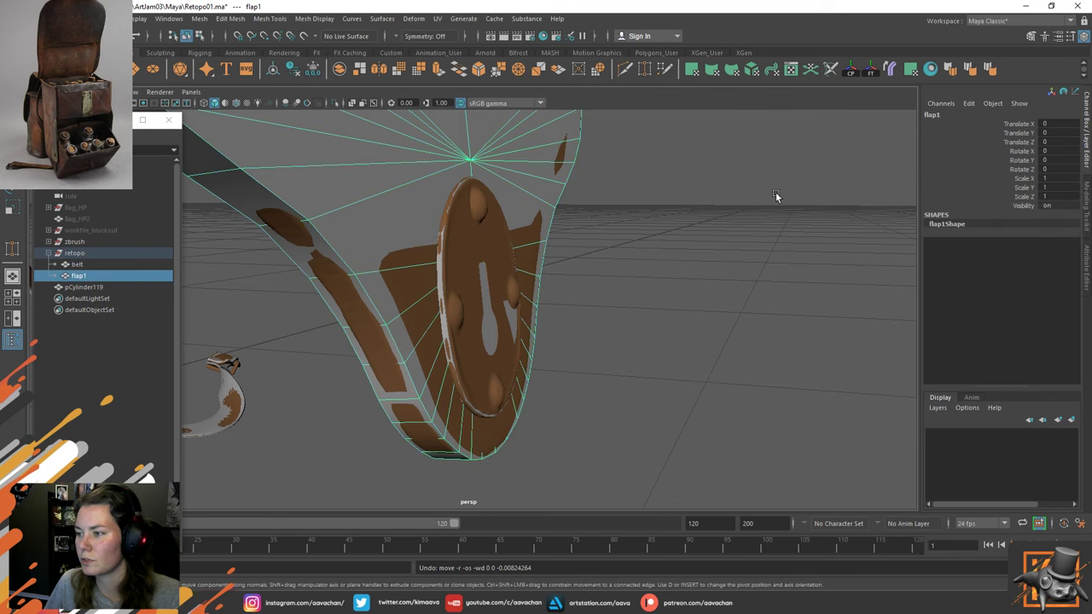
Hide the low-poly keyhole plate and isolate the flap mesh.
{"action": "left_click", "coordinate": [493, 331]}
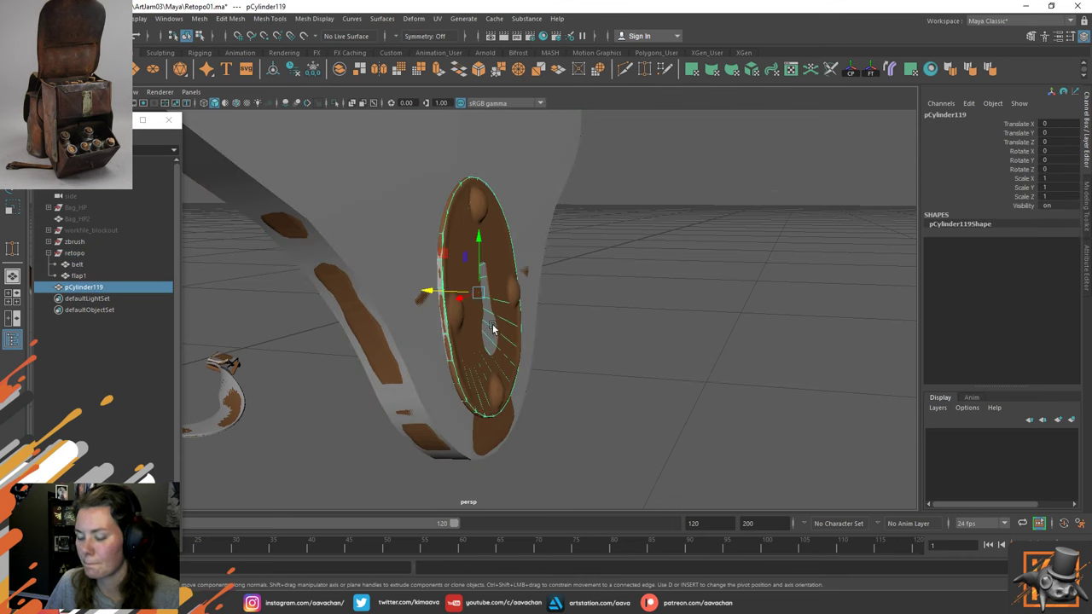
{"action": "key", "text": "ctrl+h"}
{"action": "left_click", "coordinate": [486, 276]}
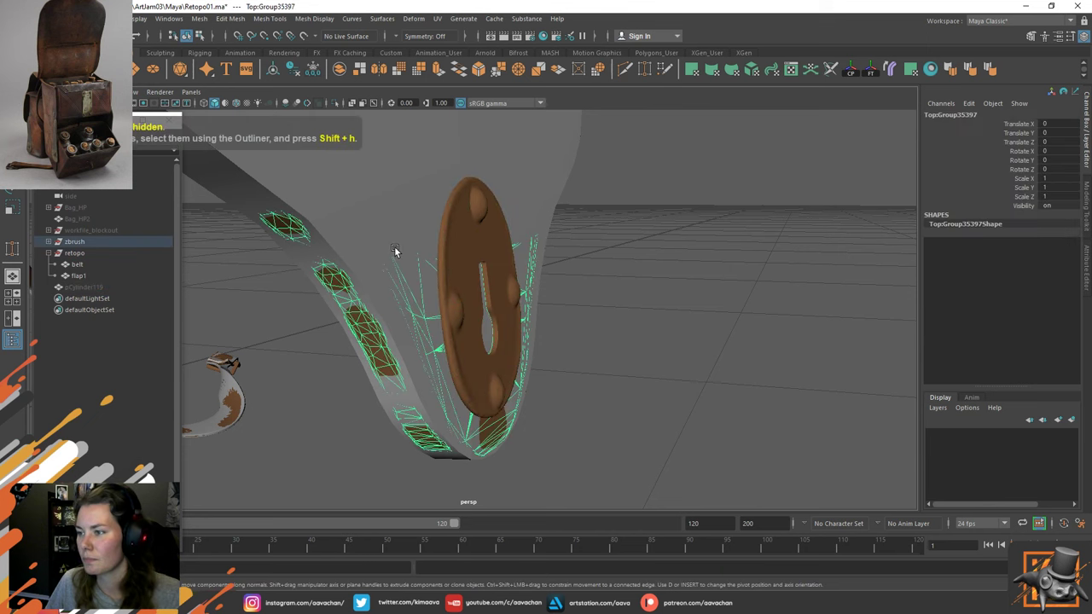
{"action": "left_click", "coordinate": [419, 391], "text": "shift"}
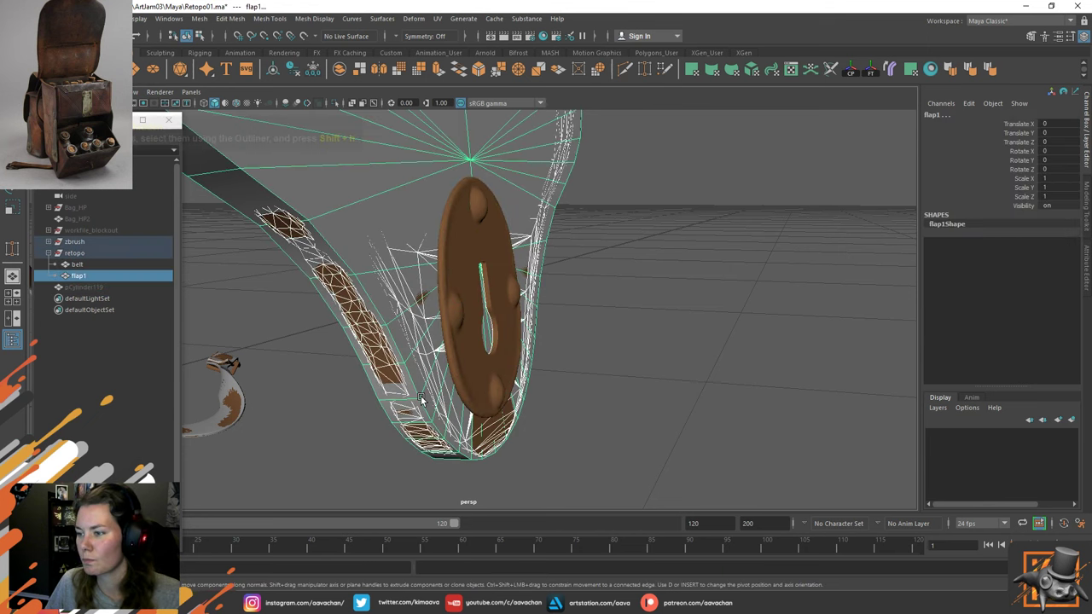
{"action": "left_click", "coordinate": [560, 275]}
{"action": "left_click", "coordinate": [478, 183]}
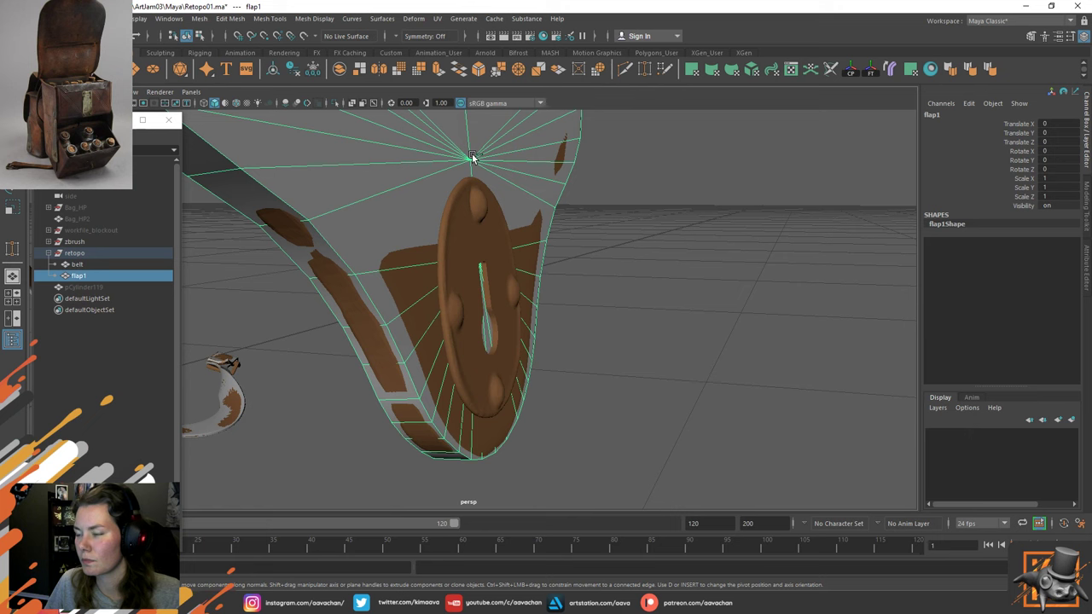
{"action": "key", "text": "ctrl+1"}
{"action": "scroll", "coordinate": [512, 260], "scroll_direction": "up", "scroll_amount": 3}
Delete the lower fan's edges on both sides of the flap tip, keeping its center edge and upper spokes, and clear the flap's history.
{"action": "right_click_drag", "start_coordinate": [449, 273], "coordinate": [452, 206]}
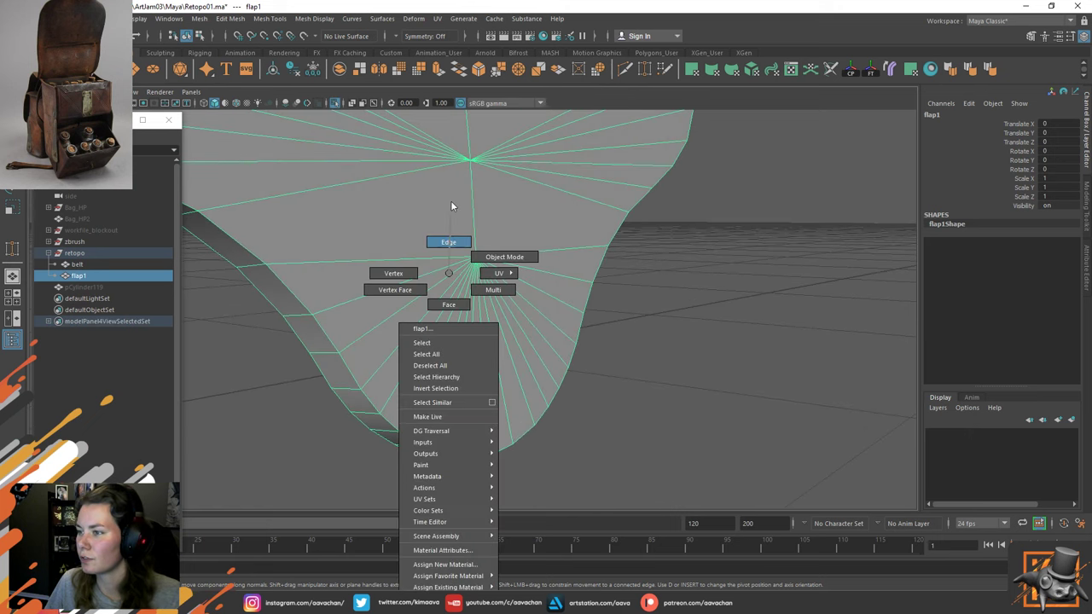
{"action": "left_click", "coordinate": [400, 344]}
{"action": "left_click", "coordinate": [425, 354], "text": "shift"}
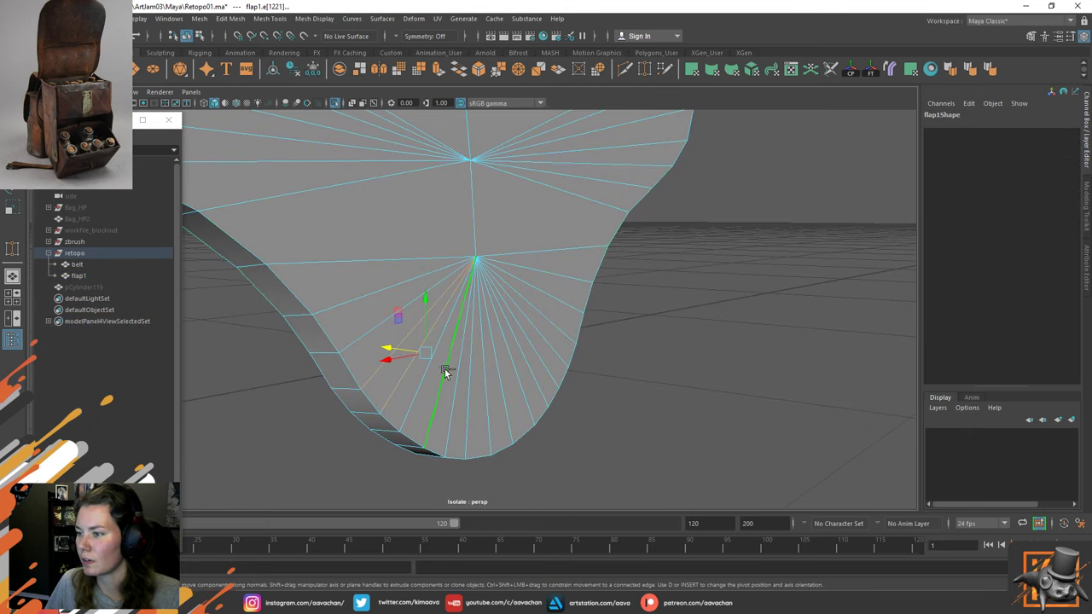
{"action": "left_click", "coordinate": [436, 383], "text": "shift"}
{"action": "left_click", "coordinate": [473, 400], "text": "shift"}
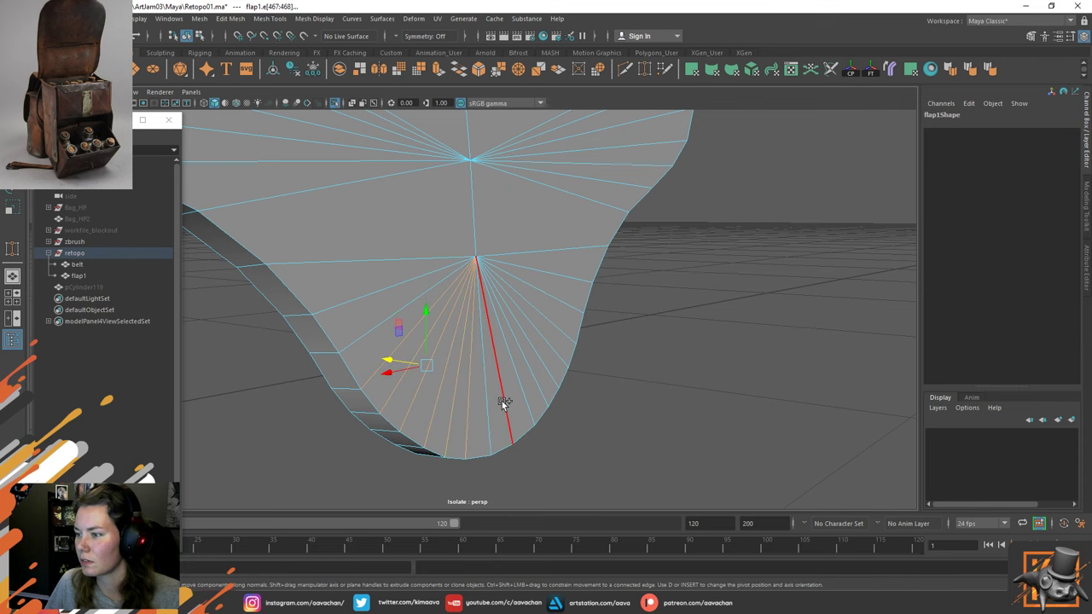
{"action": "left_click_drag", "start_coordinate": [497, 398], "coordinate": [497, 362], "text": "alt"}
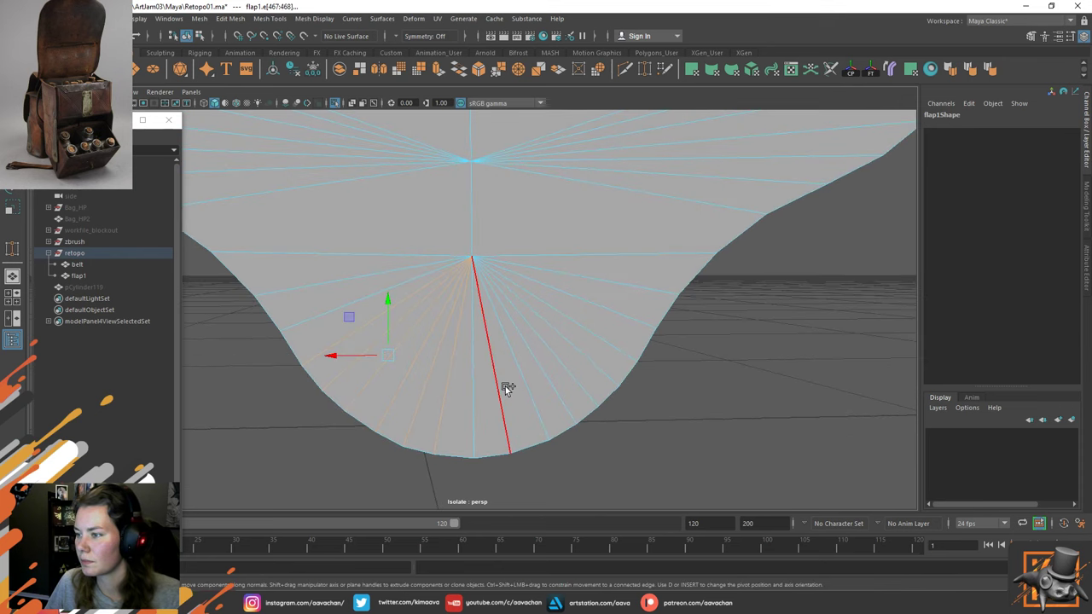
{"action": "left_click", "coordinate": [506, 388], "text": "shift"}
{"action": "left_click", "coordinate": [524, 376], "text": "shift"}
{"action": "left_click", "coordinate": [542, 365], "text": "shift"}
{"action": "left_click", "coordinate": [554, 355], "text": "shift"}
{"action": "left_click", "coordinate": [571, 344], "text": "shift"}
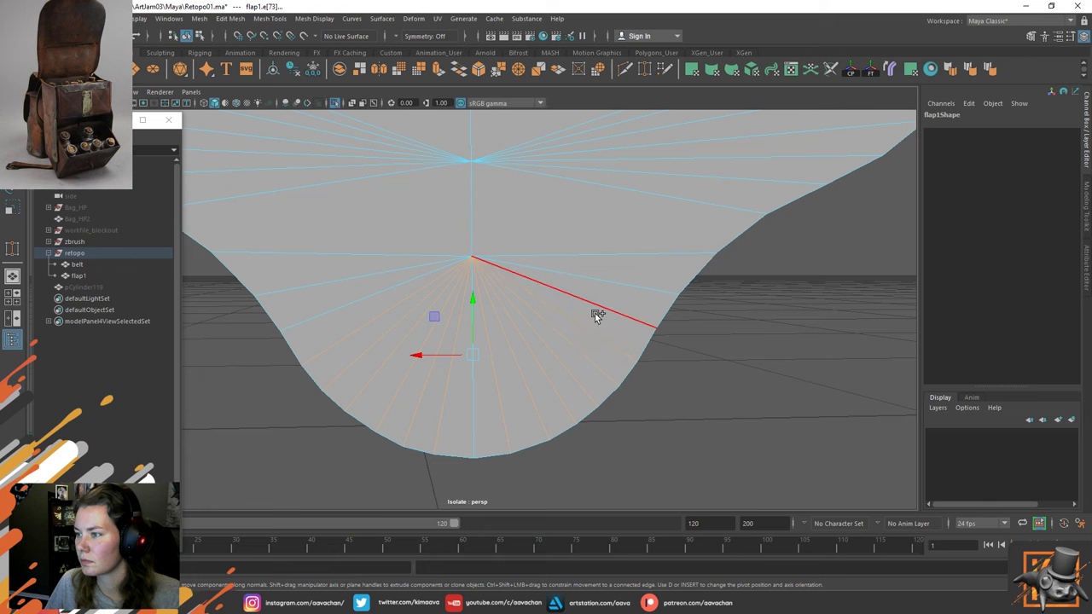
{"action": "right_click_drag", "start_coordinate": [595, 315], "coordinate": [488, 315], "text": "shift"}
{"action": "left_click_drag", "start_coordinate": [487, 315], "coordinate": [529, 295], "text": "alt"}
{"action": "right_click_drag", "start_coordinate": [502, 275], "coordinate": [592, 231]}
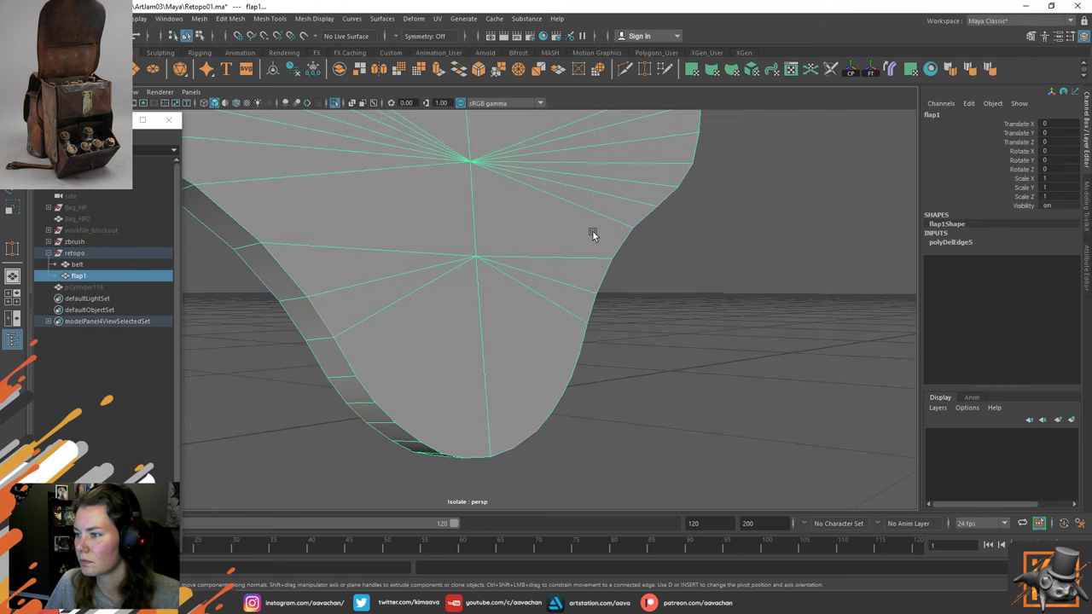
{"action": "key", "text": "alt+shift+d"}
Cut a horizontal edge across the flap tip between the rim ends of the lowest remaining fan edges, crossing the center edge.
{"action": "right_click_drag", "start_coordinate": [524, 288], "coordinate": [470, 288]}
{"action": "left_click", "coordinate": [356, 375]}
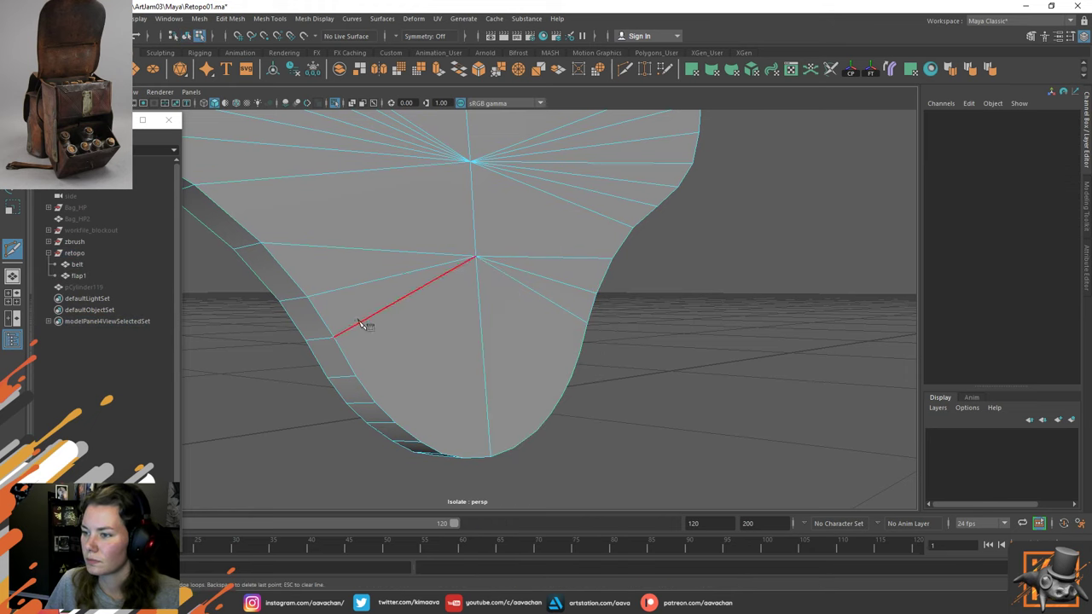
{"action": "left_click", "coordinate": [334, 337]}
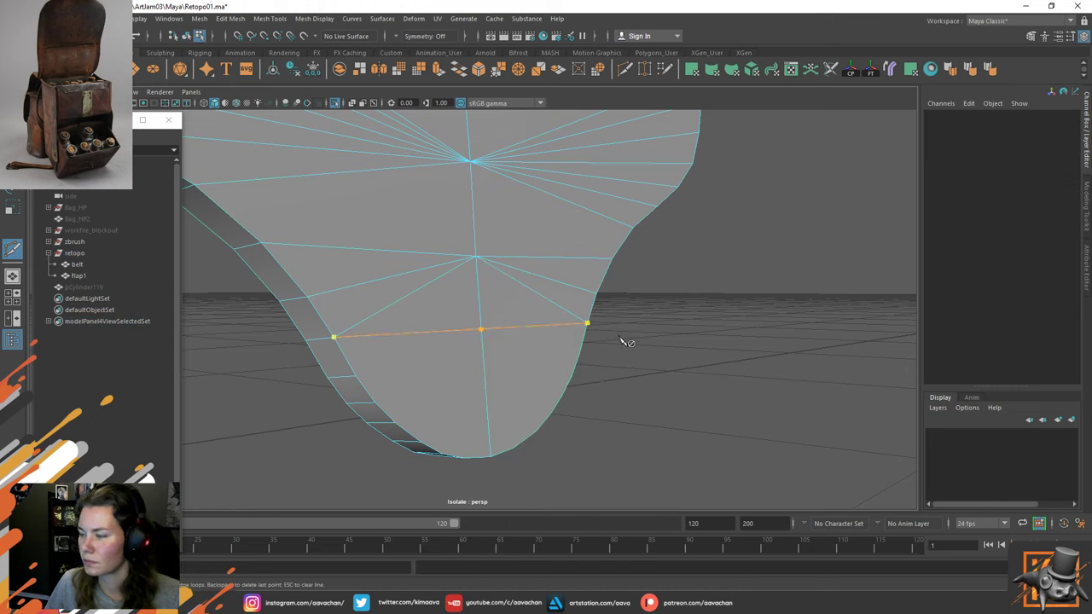
{"action": "right_click_drag", "start_coordinate": [515, 220], "coordinate": [592, 188]}
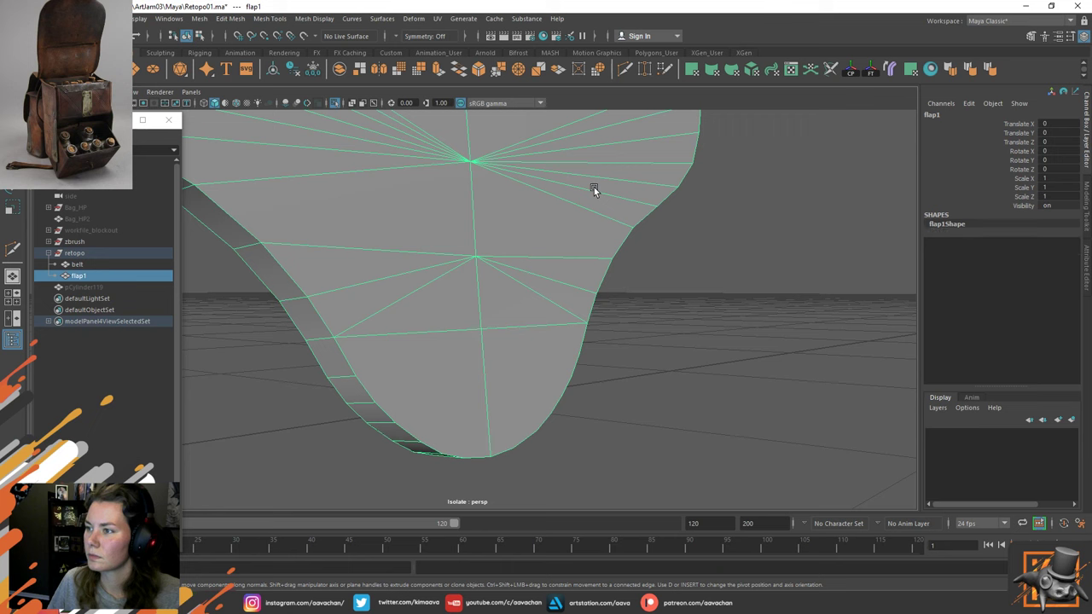
{"action": "key", "text": "ctrl+1"}
{"action": "right_click_drag", "start_coordinate": [749, 262], "coordinate": [818, 214]}
{"action": "key", "text": "ctrl+1"}
Cut a second horizontal edge lower on the flap tip, from rim vertex to rim vertex through the center edge.
{"action": "left_click_drag", "start_coordinate": [546, 343], "coordinate": [505, 336], "text": "alt"}
{"action": "right_click_drag", "start_coordinate": [447, 290], "coordinate": [409, 290]}
{"action": "left_click", "coordinate": [397, 410]}
{"action": "right_click_drag", "start_coordinate": [503, 345], "coordinate": [609, 227]}
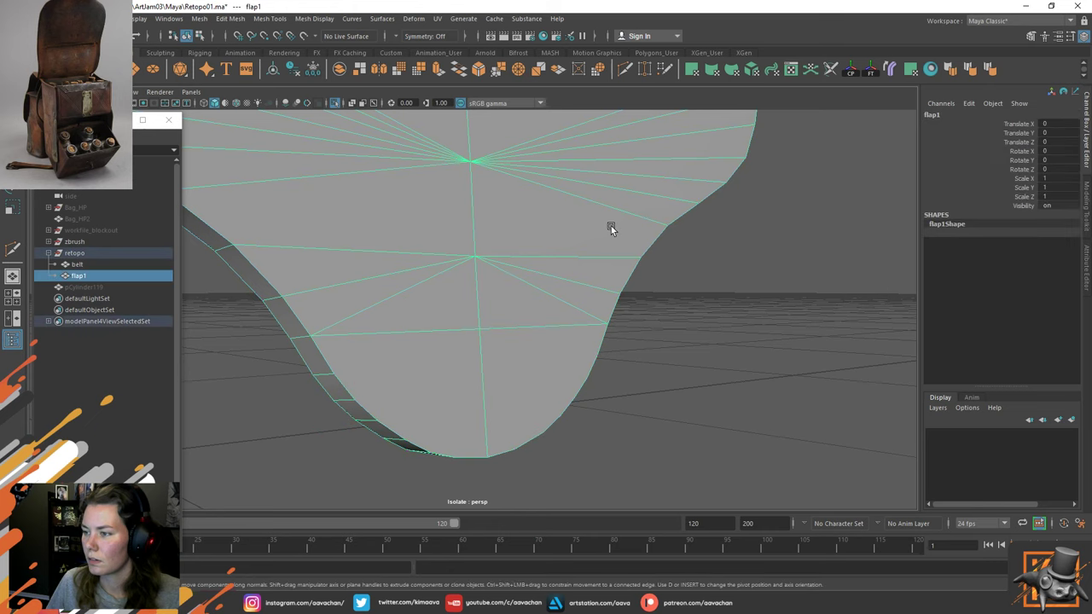
{"action": "right_click_drag", "start_coordinate": [473, 329], "coordinate": [402, 340], "text": "shift"}
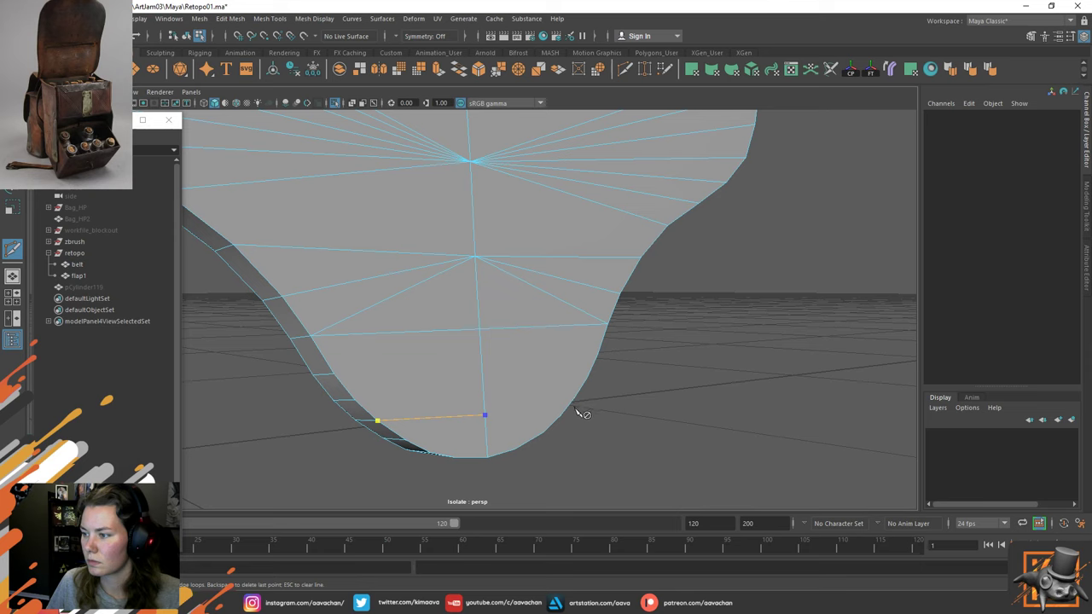
{"action": "left_click_drag", "start_coordinate": [583, 413], "coordinate": [532, 371], "text": "alt"}
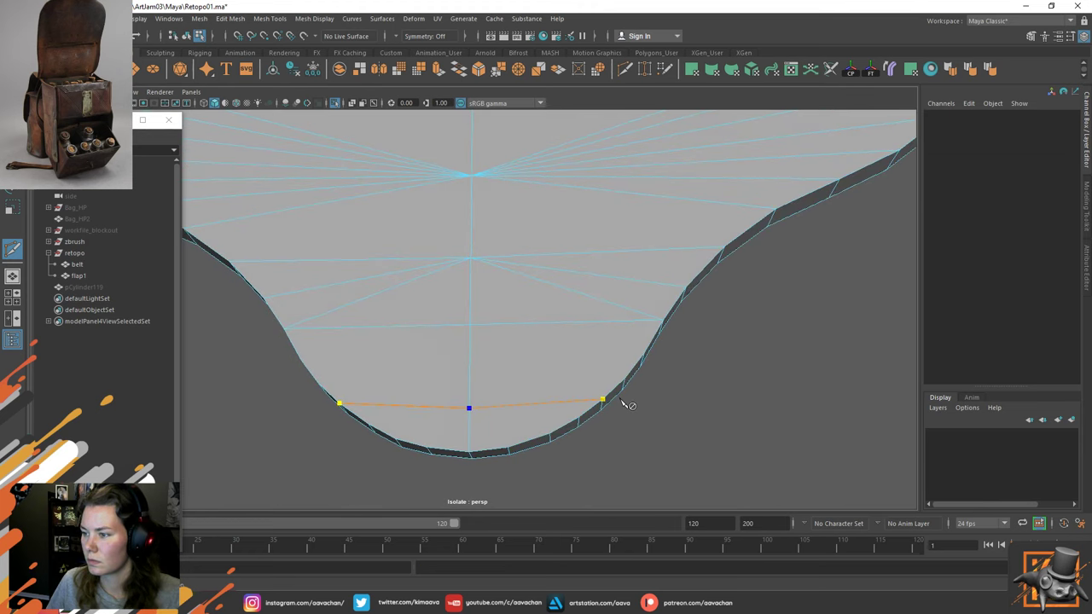
{"action": "key", "text": "Return"}
{"action": "left_click_drag", "start_coordinate": [622, 402], "coordinate": [539, 307], "text": "alt"}
{"action": "key", "text": "q"}
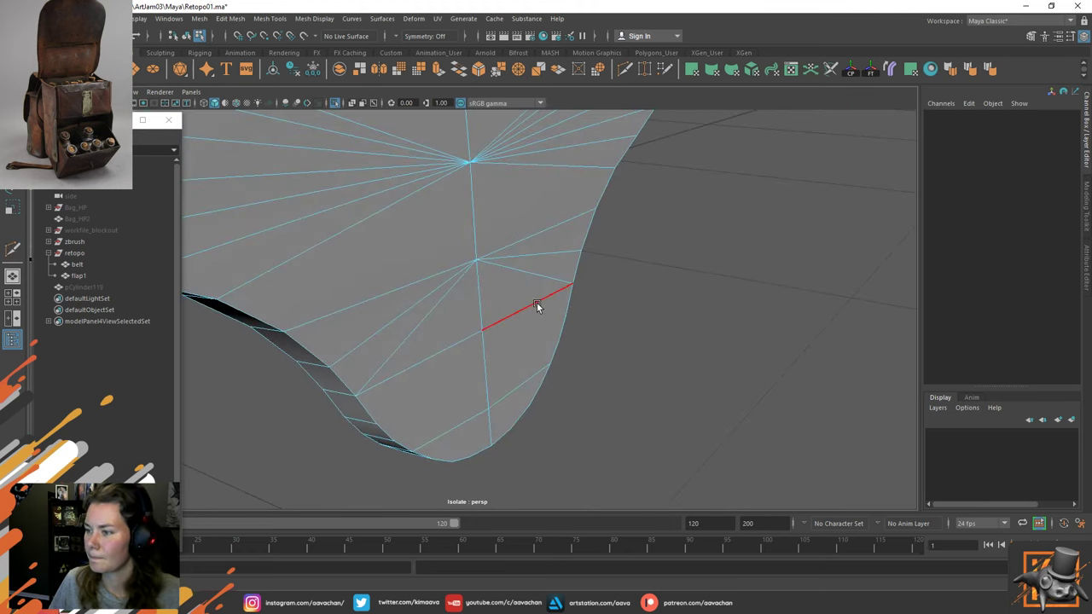
Leave isolation and move the two new center vertices and the lower fan-center vertex outward in depth to meet the sculpt.
{"action": "right_click_drag", "start_coordinate": [537, 305], "coordinate": [477, 292]}
{"action": "left_click_drag", "start_coordinate": [475, 274], "coordinate": [491, 295], "text": "alt"}
{"action": "key", "text": "ctrl+1"}
{"action": "left_click", "coordinate": [482, 330]}
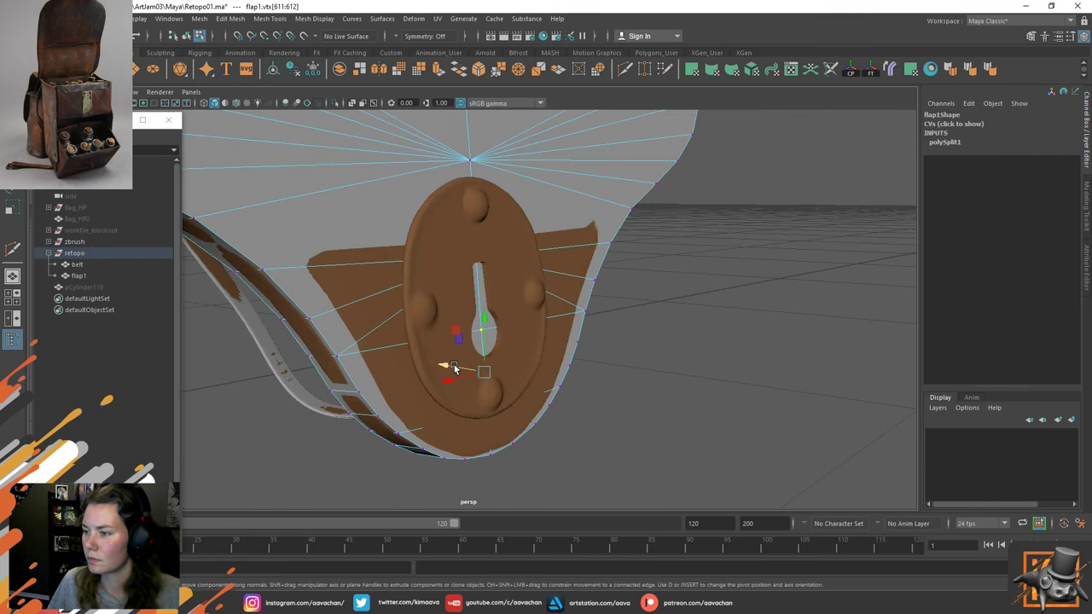
{"action": "mouse_move", "coordinate": [454, 369]}
{"action": "left_mouse_down", "text": "alt"}
{"action": "mouse_move", "coordinate": [514, 361]}
{"action": "mouse_move", "coordinate": [446, 355]}
{"action": "mouse_move", "coordinate": [445, 372]}
{"action": "left_mouse_up", "text": "alt"}
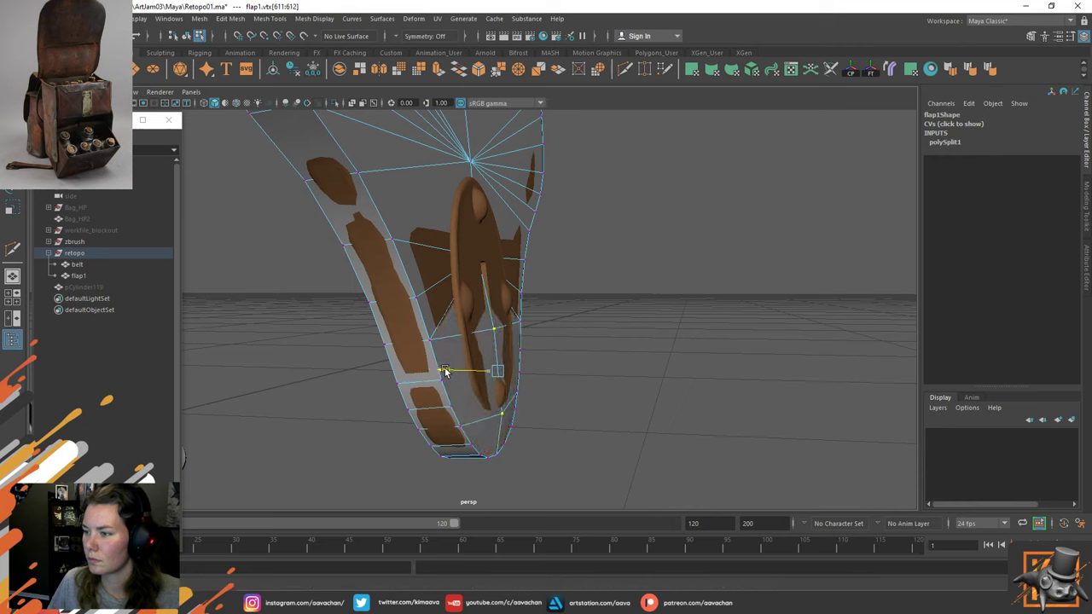
{"action": "left_click", "coordinate": [477, 258]}
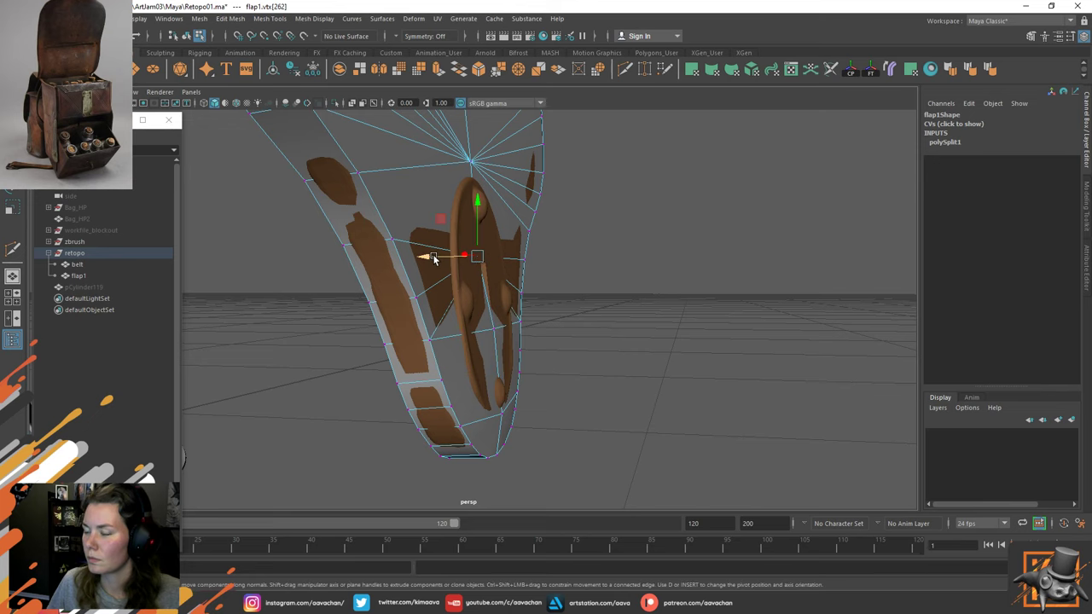
{"action": "left_click_drag", "start_coordinate": [433, 259], "coordinate": [439, 260]}
Nudge the upper fan-center vertex above the plate outward in depth and fine-tune the lower fan center from the side.
{"action": "left_click", "coordinate": [466, 163]}
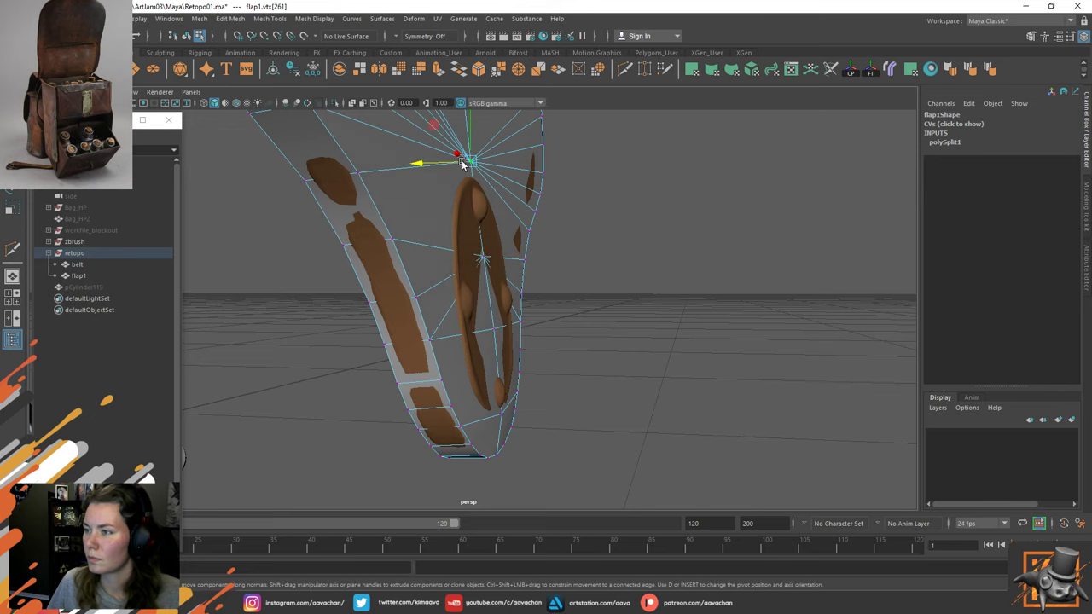
{"action": "middle_click_drag", "start_coordinate": [562, 198], "coordinate": [575, 263], "text": "alt"}
{"action": "left_click_drag", "start_coordinate": [576, 263], "coordinate": [526, 260], "text": "alt"}
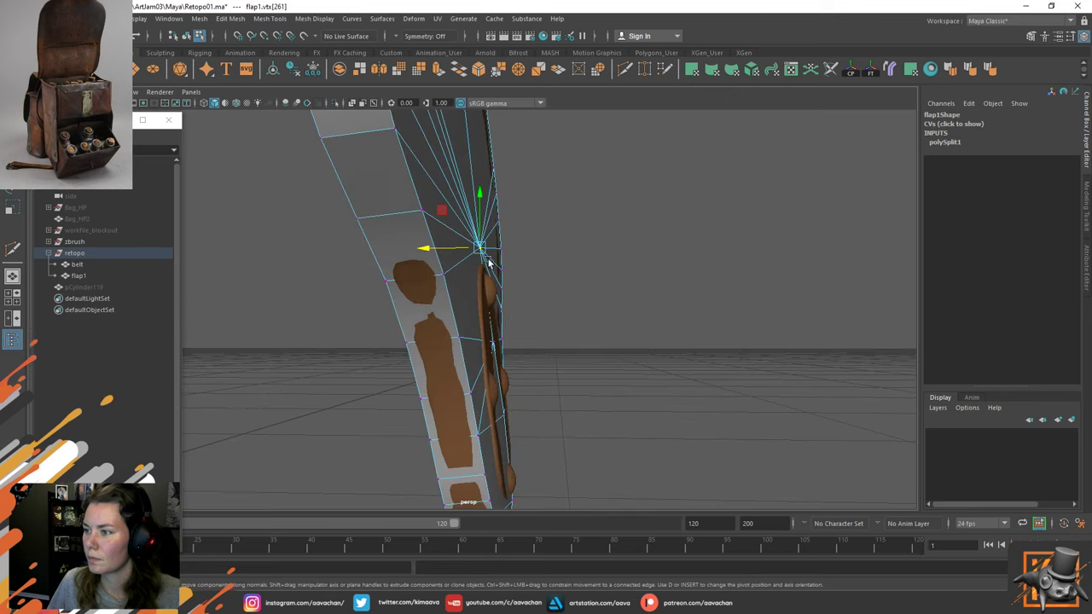
{"action": "left_click_drag", "start_coordinate": [444, 248], "coordinate": [448, 249]}
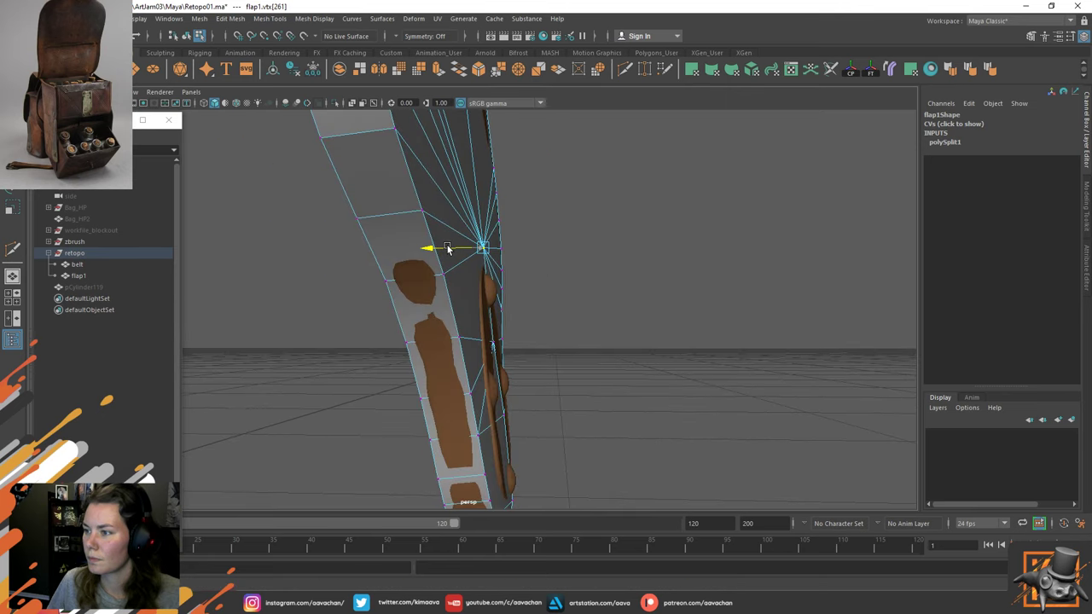
{"action": "left_click", "coordinate": [491, 345]}
{"action": "left_click_drag", "start_coordinate": [493, 344], "coordinate": [461, 343], "text": "alt"}
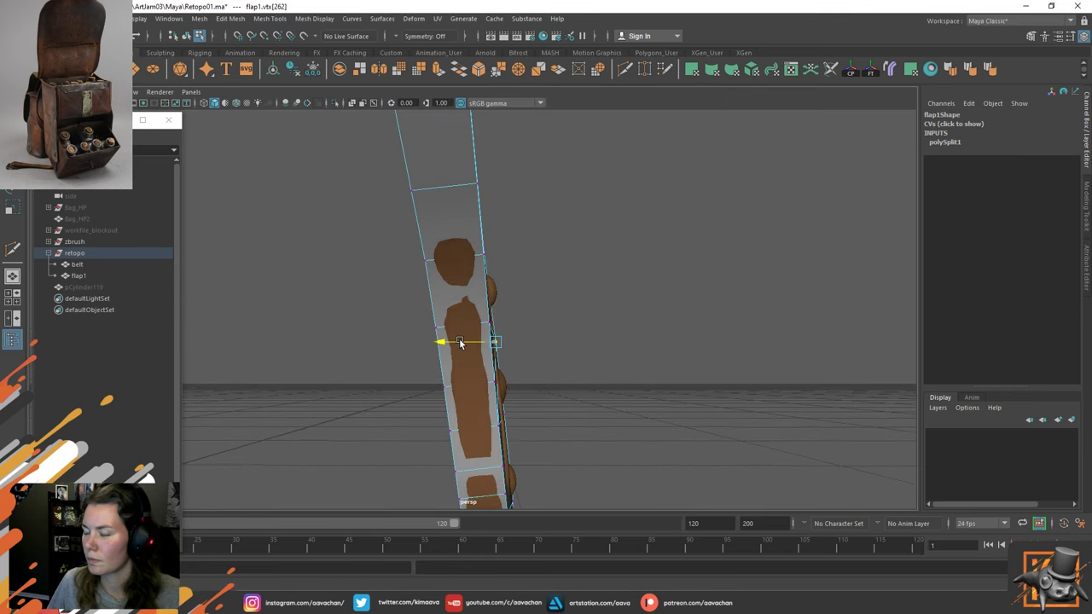
Check the upper fan-center vertex, return the flap to object mode and delete its construction history.
{"action": "left_click_drag", "start_coordinate": [608, 349], "coordinate": [565, 363], "text": "alt"}
{"action": "left_click", "coordinate": [482, 248]}
{"action": "left_click_drag", "start_coordinate": [482, 252], "coordinate": [605, 275], "text": "alt"}
{"action": "key", "text": "F8"}
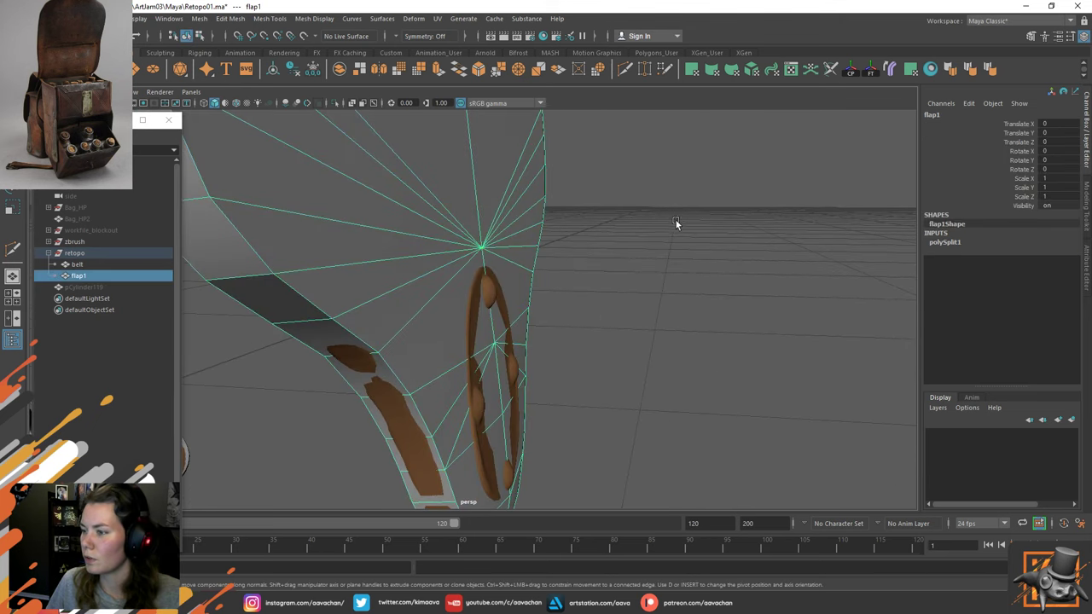
{"action": "left_click_drag", "start_coordinate": [676, 223], "coordinate": [636, 341], "text": "alt"}
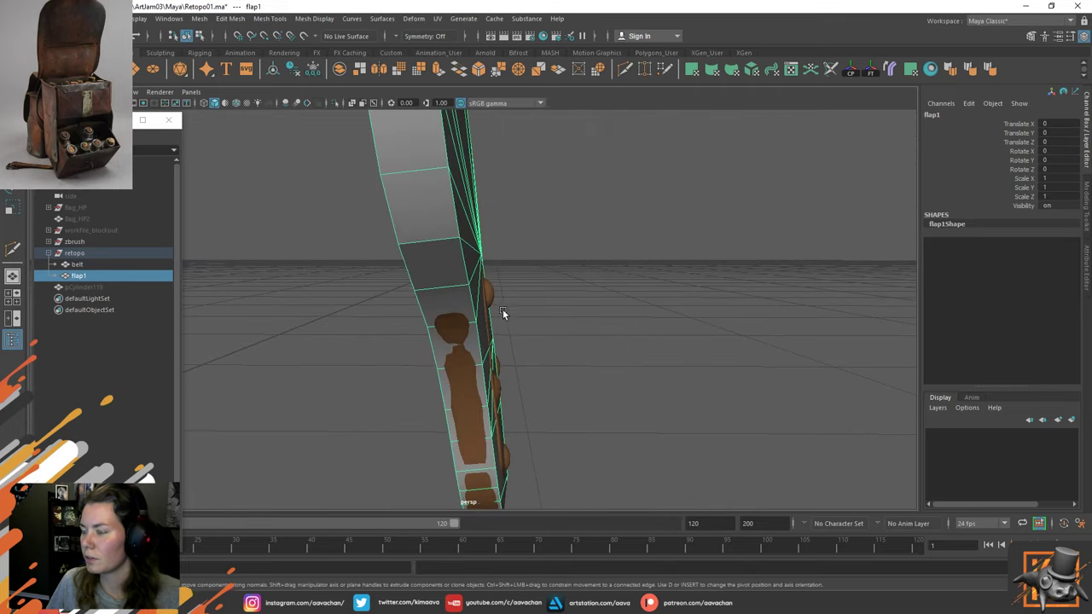
Adjust the lowest center vertex of the flap tip in depth, return to object mode and reselect the flap.
{"action": "left_click_drag", "start_coordinate": [503, 314], "coordinate": [583, 318], "text": "alt"}
{"action": "right_click_drag", "start_coordinate": [496, 261], "coordinate": [495, 226]}
{"action": "left_click", "coordinate": [507, 349]}
{"action": "left_click_drag", "start_coordinate": [523, 334], "coordinate": [476, 346], "text": "alt"}
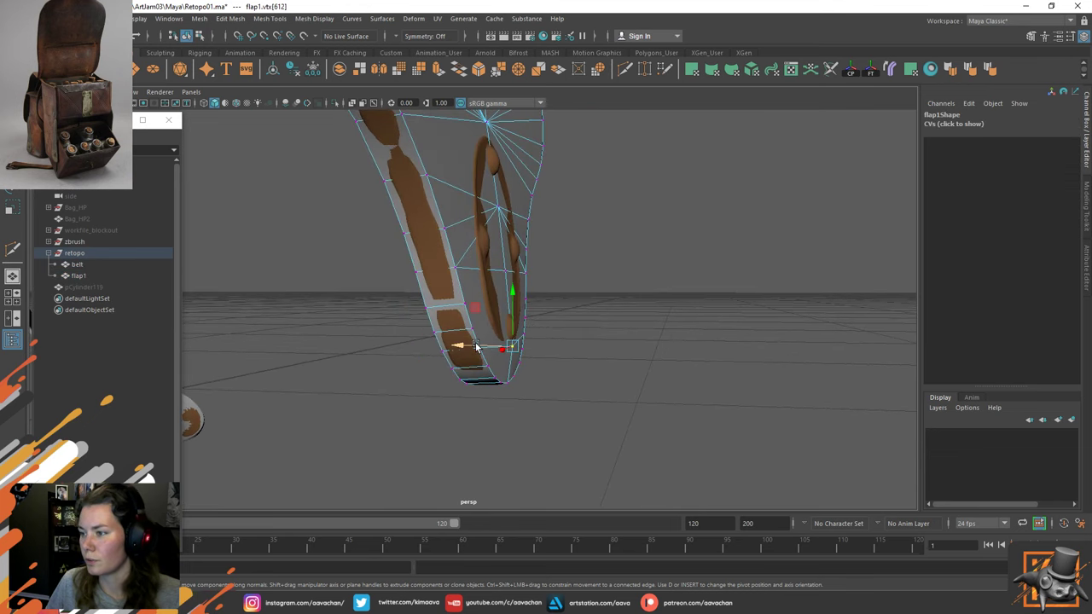
{"action": "left_click_drag", "start_coordinate": [646, 310], "coordinate": [569, 359], "text": "alt"}
{"action": "key", "text": "F8"}
{"action": "left_click", "coordinate": [568, 360]}
{"action": "middle_click_drag", "start_coordinate": [566, 360], "coordinate": [559, 313], "text": "alt"}
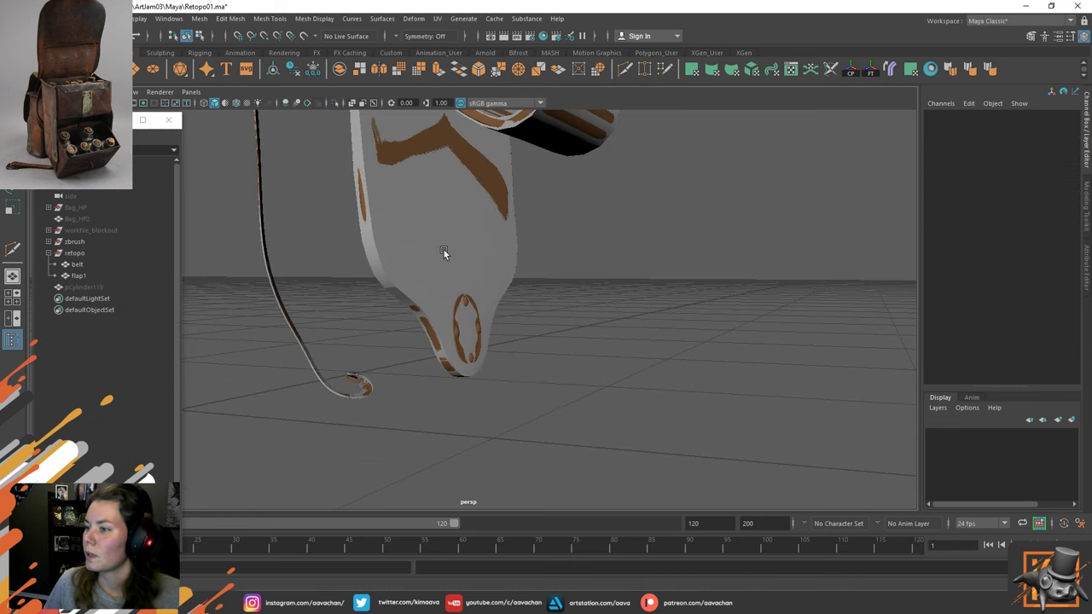
{"action": "left_click", "coordinate": [444, 250]}
{"action": "left_click", "coordinate": [486, 279]}
{"action": "scroll", "coordinate": [625, 342], "scroll_direction": "up", "scroll_amount": 7}
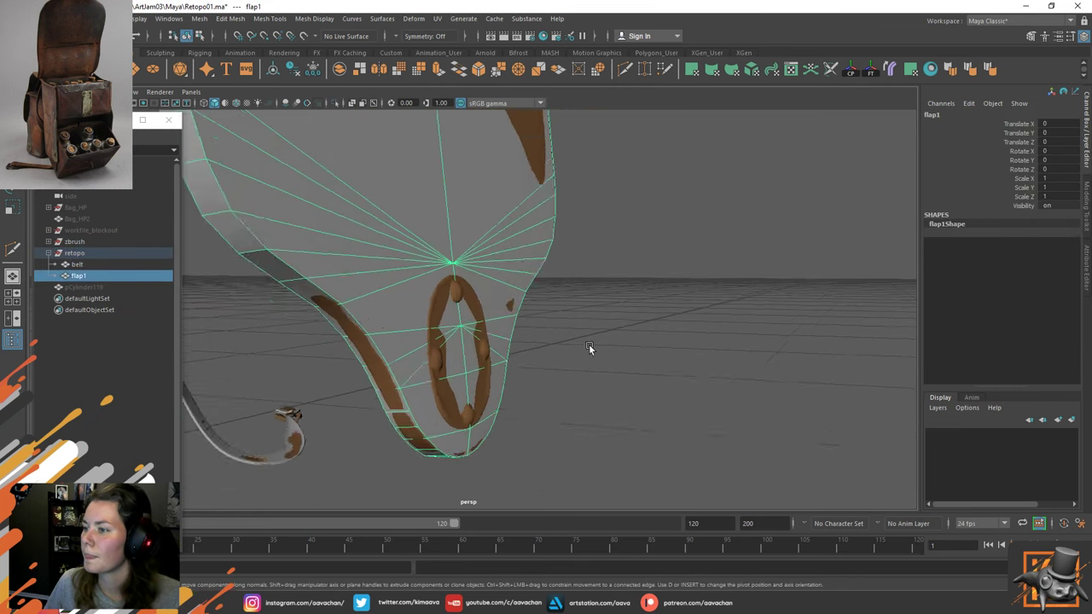
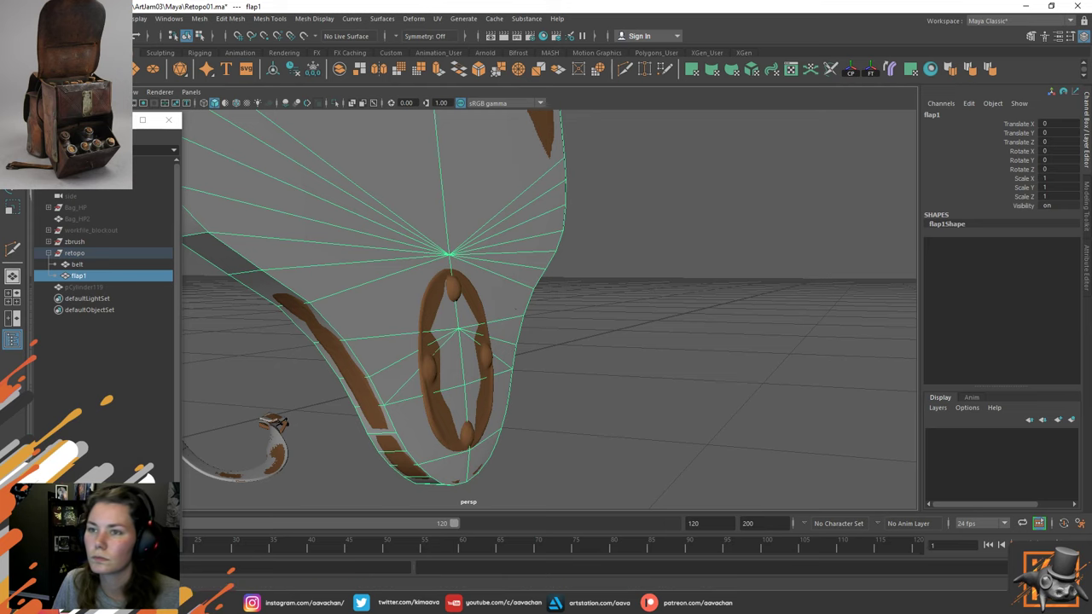
Create a polygon cylinder with 8 axis subdivisions.
{"action": "left_click", "coordinate": [74, 69]}
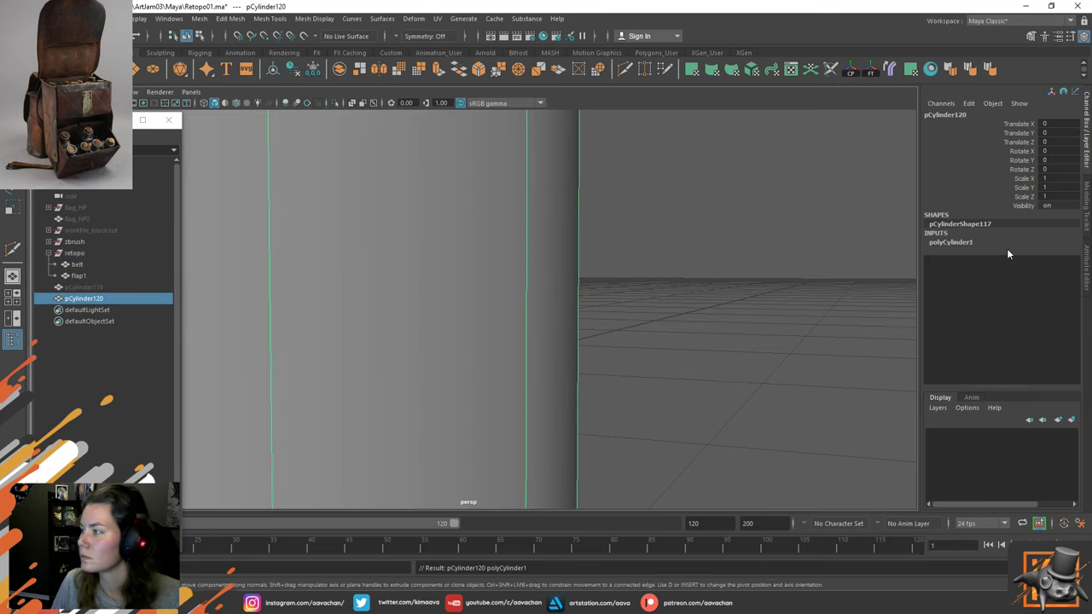
{"action": "left_click", "coordinate": [961, 244]}
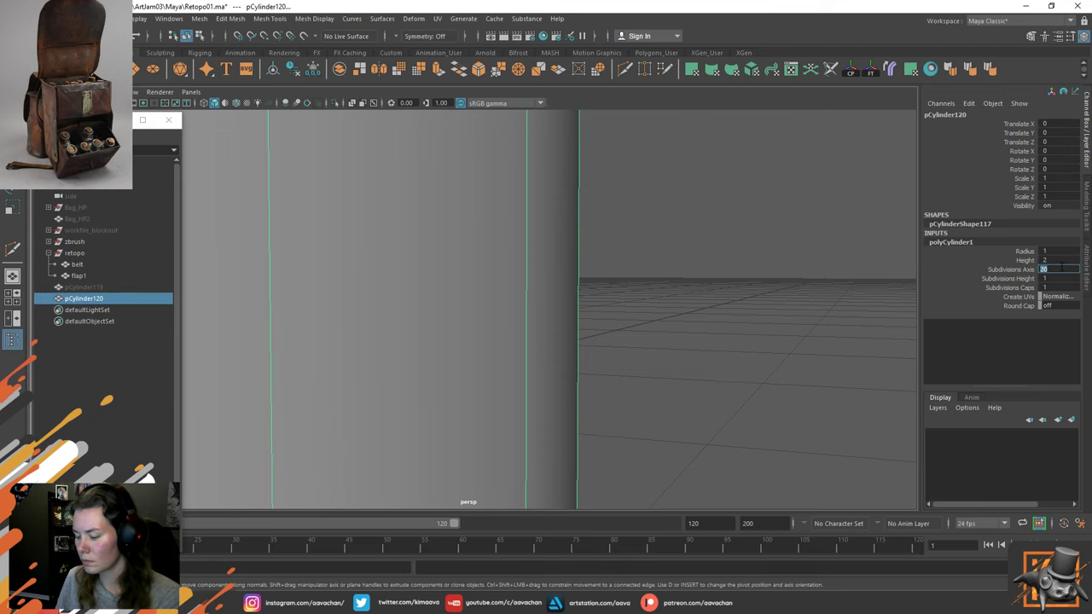
{"action": "type", "text": "8"}
{"action": "key", "text": "Return"}
Delete the cylinder's side and bottom faces, leaving only the top cap, and center the remaining disc's pivot.
{"action": "scroll", "coordinate": [560, 314], "scroll_direction": "down", "scroll_amount": 10}
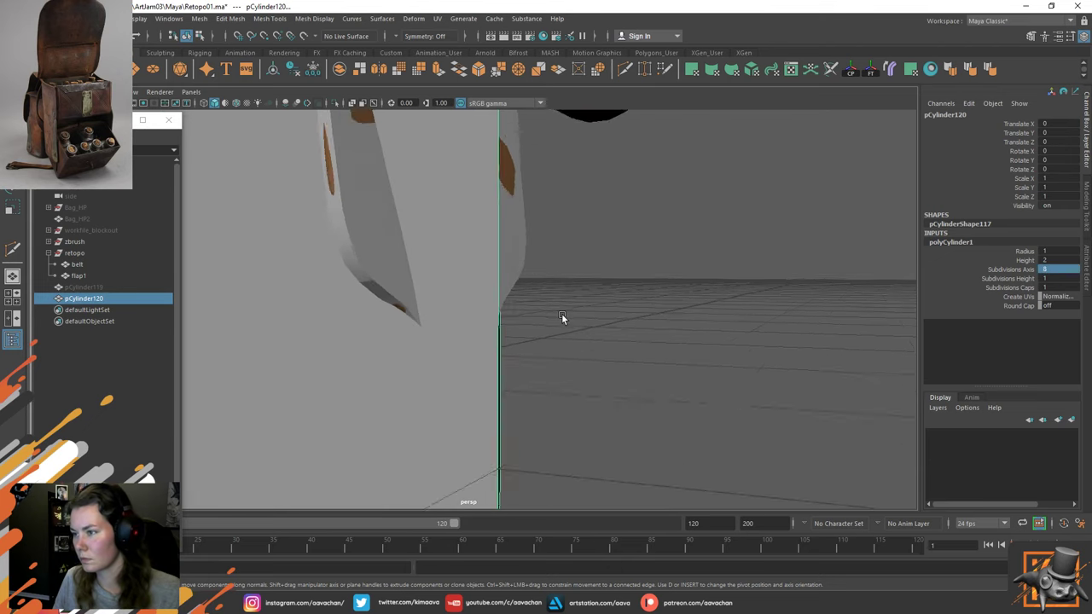
{"action": "right_click_drag", "start_coordinate": [549, 186], "coordinate": [548, 218]}
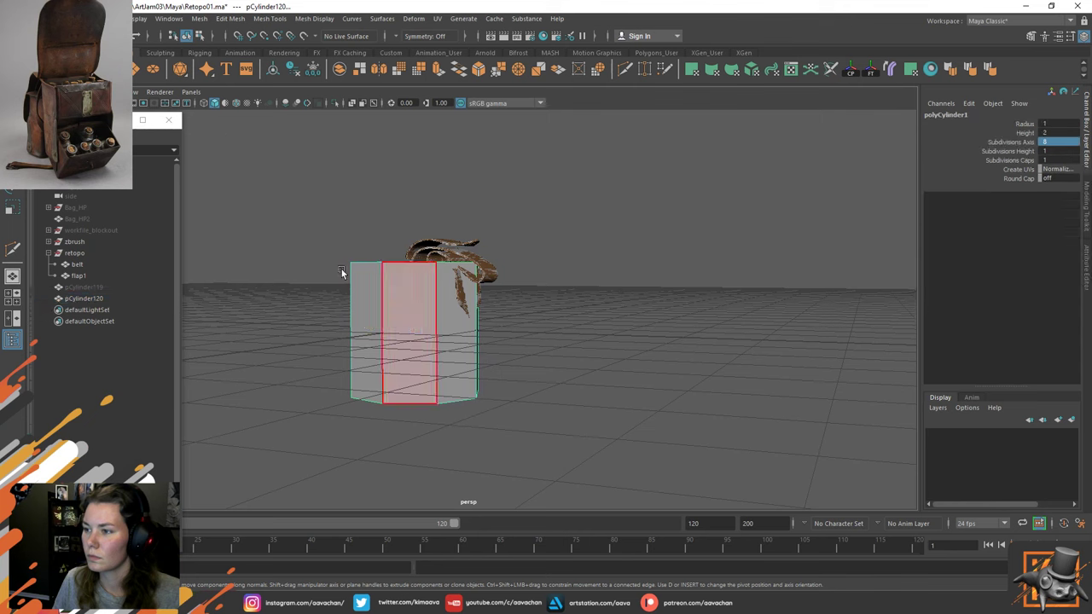
{"action": "left_click_drag", "start_coordinate": [290, 293], "coordinate": [584, 407]}
{"action": "key", "text": "Delete"}
{"action": "right_click_drag", "start_coordinate": [353, 226], "coordinate": [389, 193]}
{"action": "left_click", "coordinate": [852, 72]}
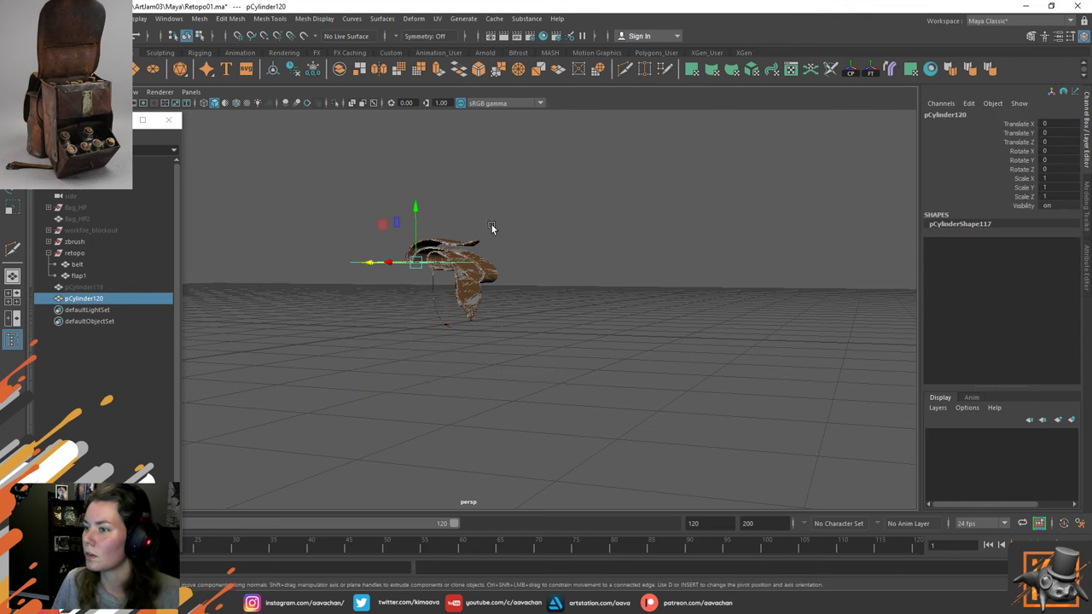
Set the disc's scale to 0.1 on all three axes.
{"action": "key", "text": "r"}
{"action": "left_click_drag", "start_coordinate": [415, 262], "coordinate": [323, 274]}
{"action": "key", "text": "w"}
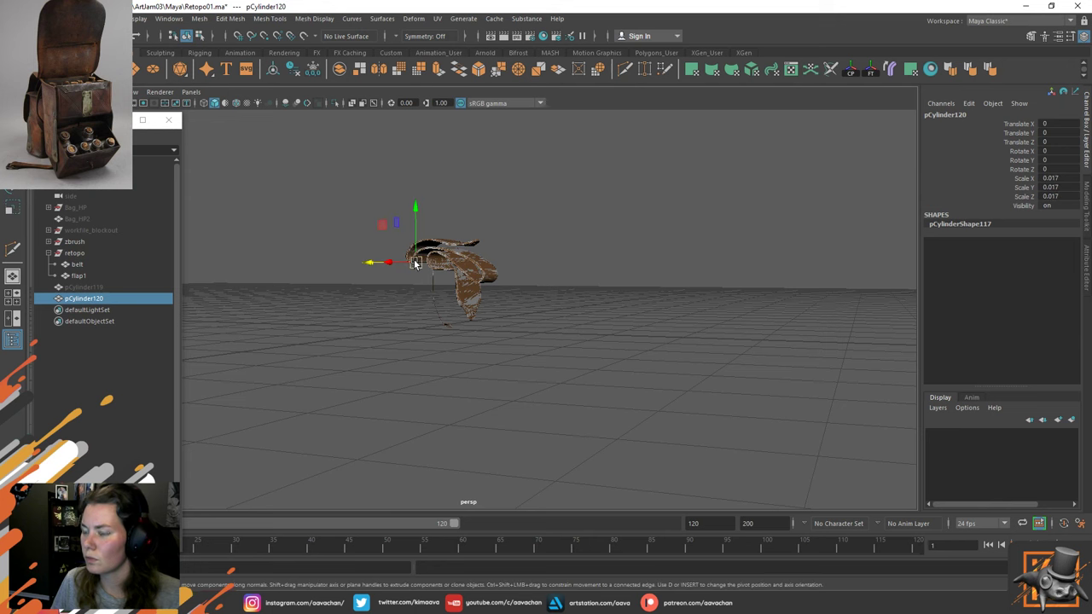
{"action": "scroll", "coordinate": [492, 292], "scroll_direction": "up", "scroll_amount": 5}
{"action": "left_click_drag", "start_coordinate": [495, 254], "coordinate": [432, 266], "text": "alt"}
{"action": "key", "text": "b"}
{"action": "key", "text": "ctrl+z"}
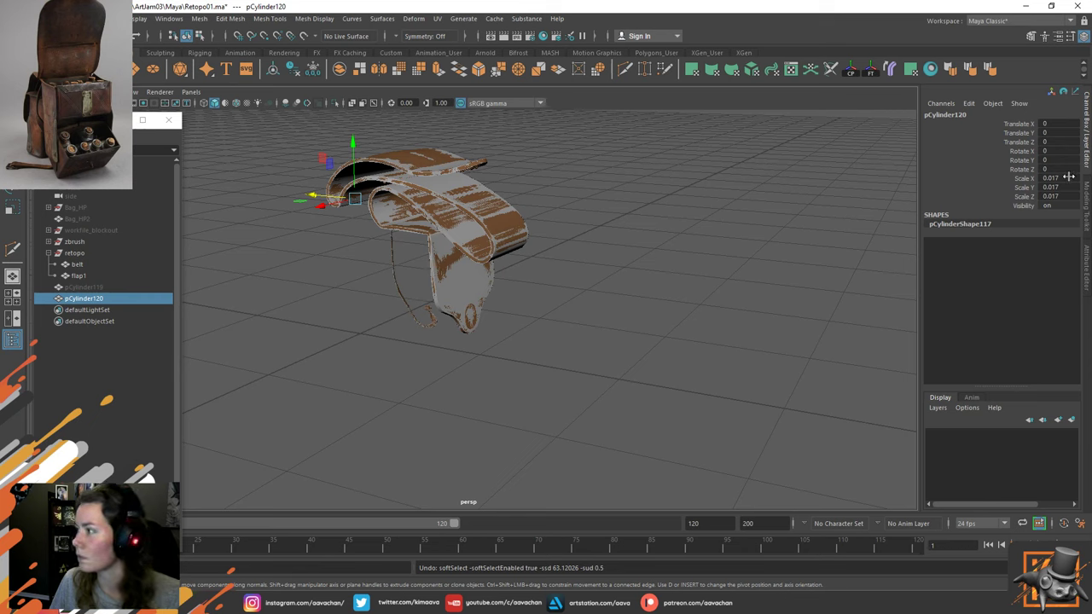
{"action": "left_click_drag", "start_coordinate": [1069, 177], "coordinate": [1066, 196]}
{"action": "type", "text": "0.1"}
{"action": "key", "text": "Return"}
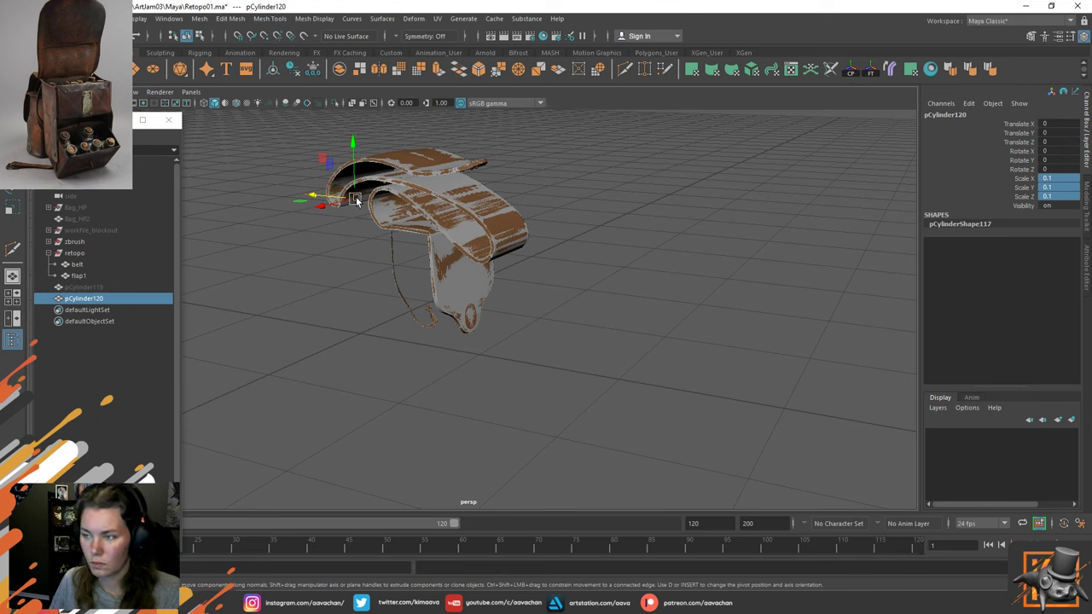
Shrink the disc to about 0.024 scale and move it to the keyhole plate's upper rivet.
{"action": "key", "text": "r"}
{"action": "left_click_drag", "start_coordinate": [355, 201], "coordinate": [228, 324]}
{"action": "key", "text": "f"}
{"action": "key", "text": "r"}
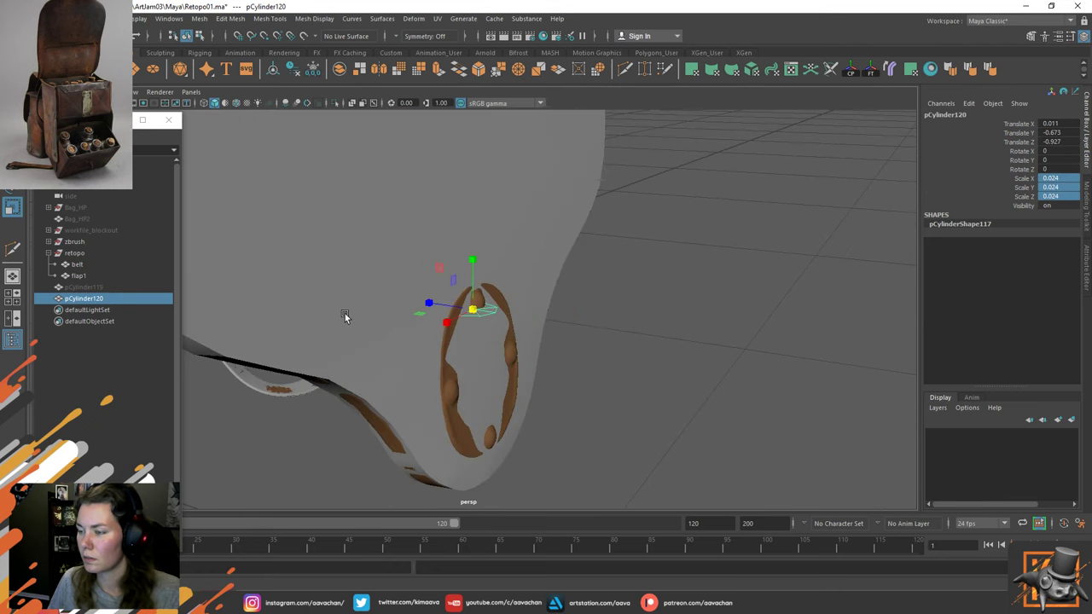
Center the disc on the flap's midline at X 0, using the wireframe front view.
{"action": "key", "text": "space"}
{"action": "left_click_drag", "start_coordinate": [443, 335], "coordinate": [443, 331]}
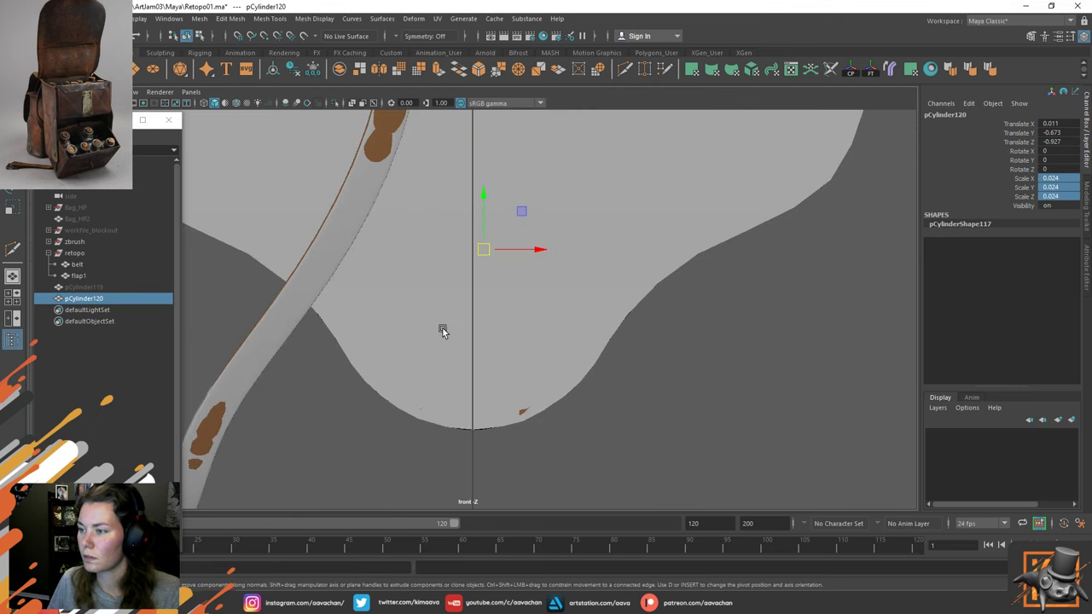
{"action": "scroll", "coordinate": [490, 308], "scroll_direction": "down", "scroll_amount": 8}
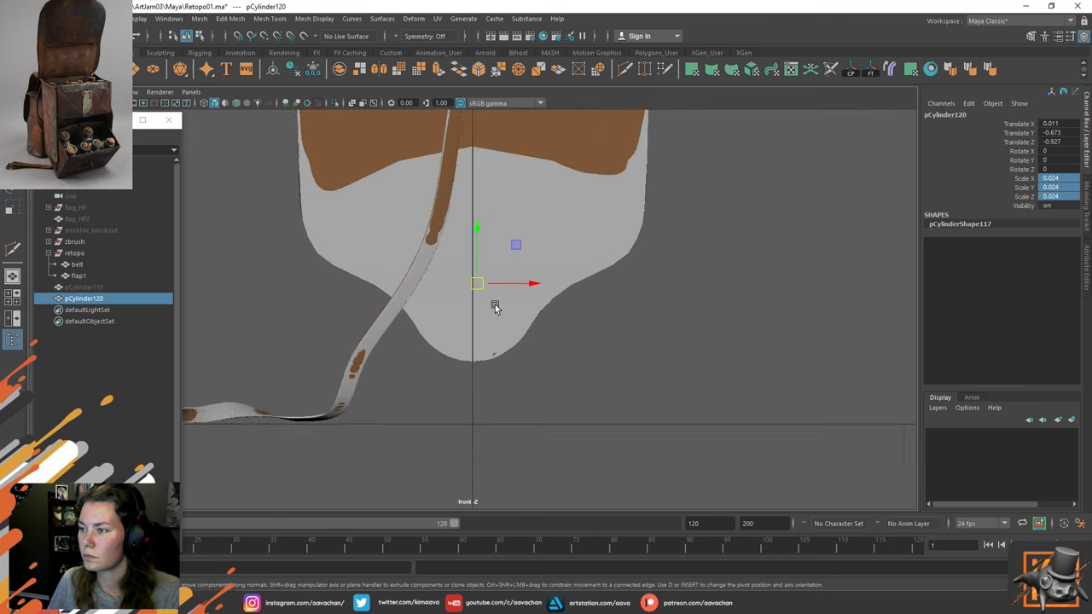
{"action": "key", "text": "4"}
{"action": "scroll", "coordinate": [493, 287], "scroll_direction": "up", "scroll_amount": 5}
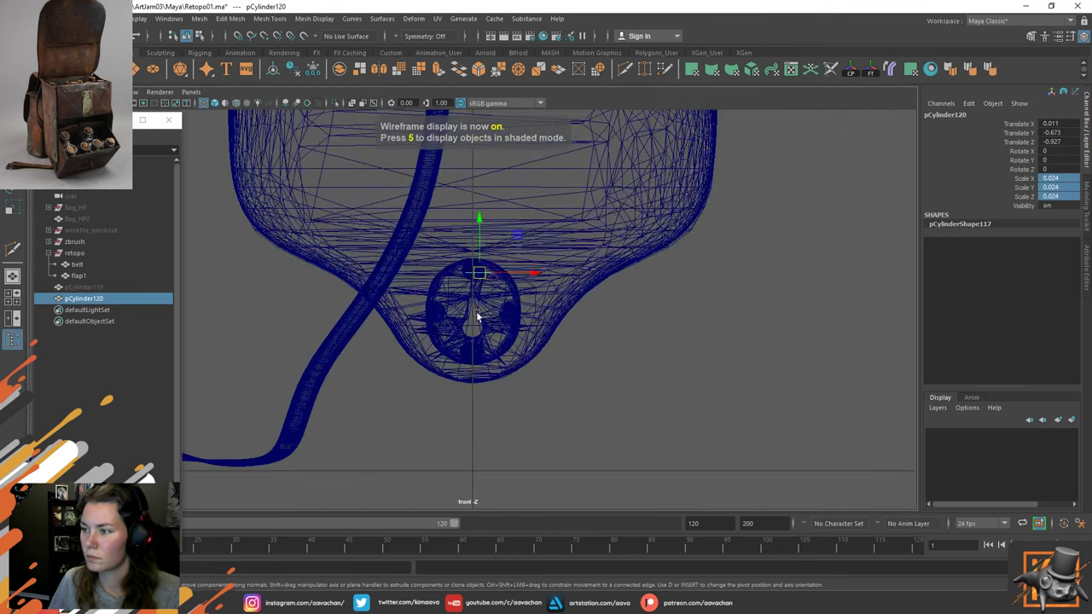
{"action": "left_click_drag", "start_coordinate": [530, 230], "coordinate": [515, 229]}
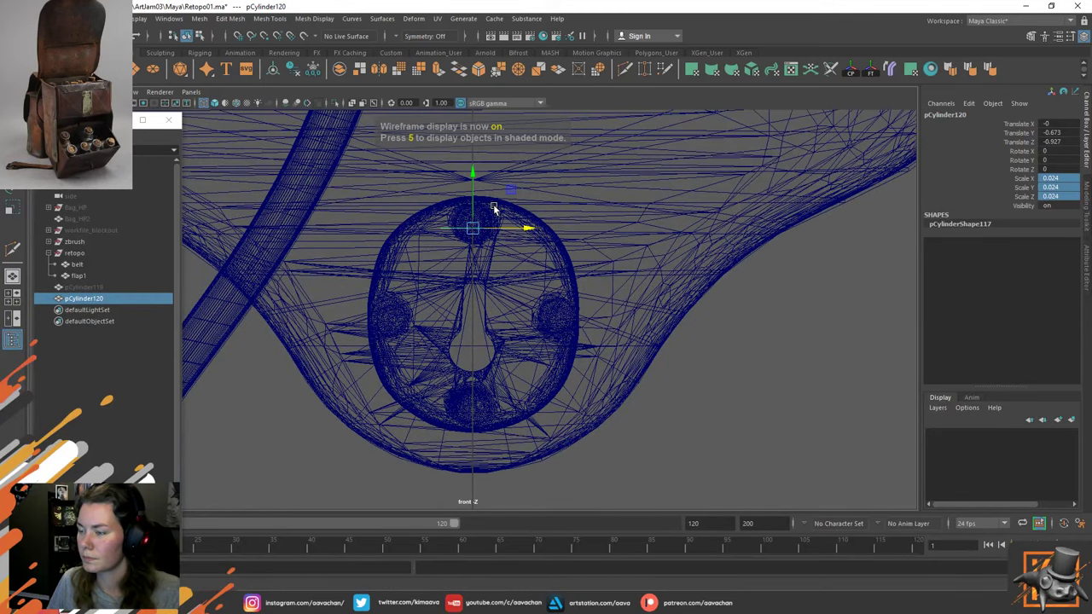
Stand the disc upright and flip it outward, rotating it to about -86° around X.
{"action": "key", "text": "e"}
{"action": "left_click_drag", "start_coordinate": [476, 260], "coordinate": [529, 219]}
{"action": "key", "text": "space"}
{"action": "left_click_drag", "start_coordinate": [511, 275], "coordinate": [515, 279]}
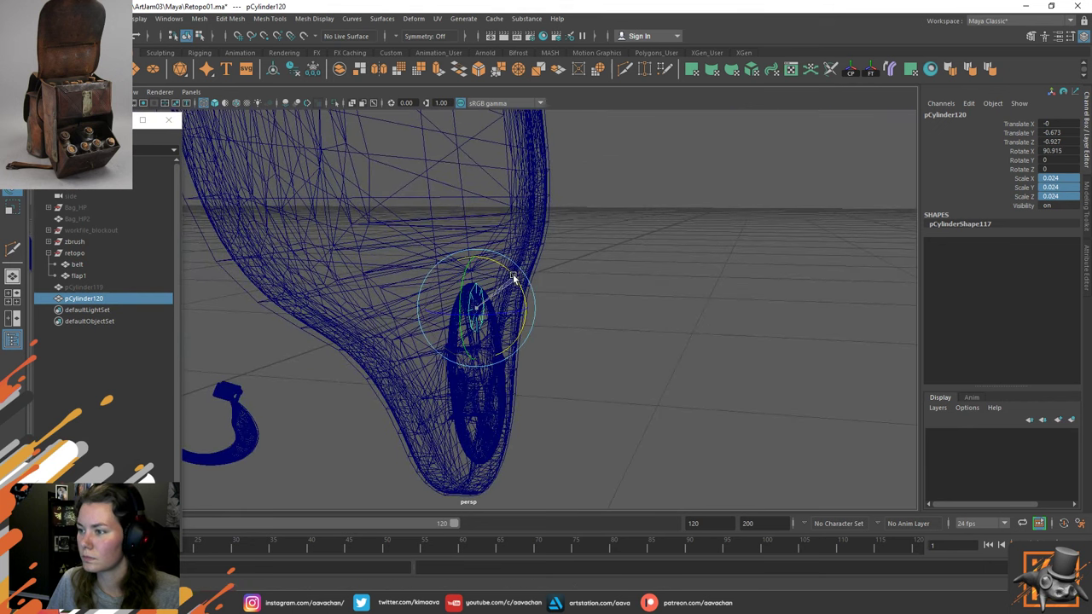
{"action": "key", "text": "w"}
{"action": "scroll", "coordinate": [521, 301], "scroll_direction": "up", "scroll_amount": 5}
{"action": "scroll", "coordinate": [521, 301], "scroll_direction": "down", "scroll_amount": 2}
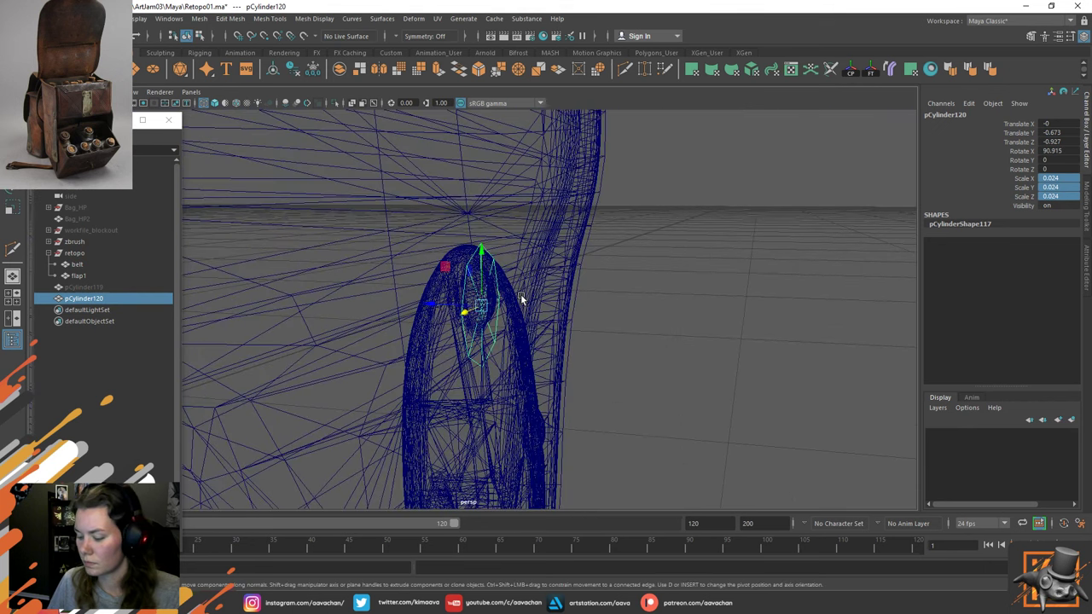
{"action": "key", "text": "5"}
{"action": "scroll", "coordinate": [521, 294], "scroll_direction": "up", "scroll_amount": 3}
{"action": "key", "text": "e"}
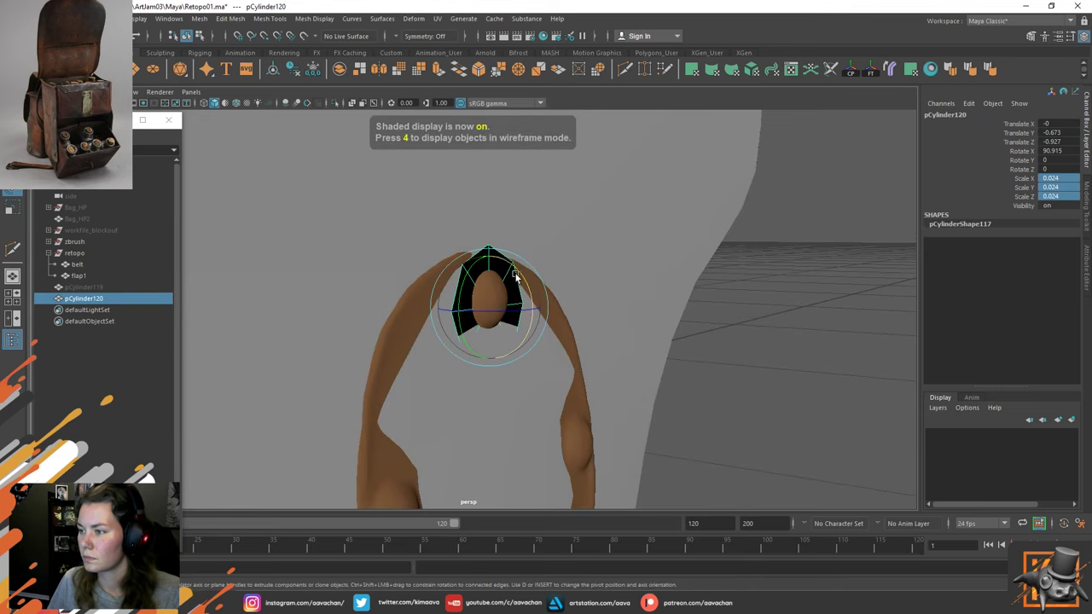
{"action": "left_click_drag", "start_coordinate": [516, 282], "coordinate": [517, 359]}
Scale the disc to about 0.016 and place it just in front of the upper rivet, tilted to about -84.5° around X.
{"action": "key", "text": "w"}
{"action": "key", "text": "r"}
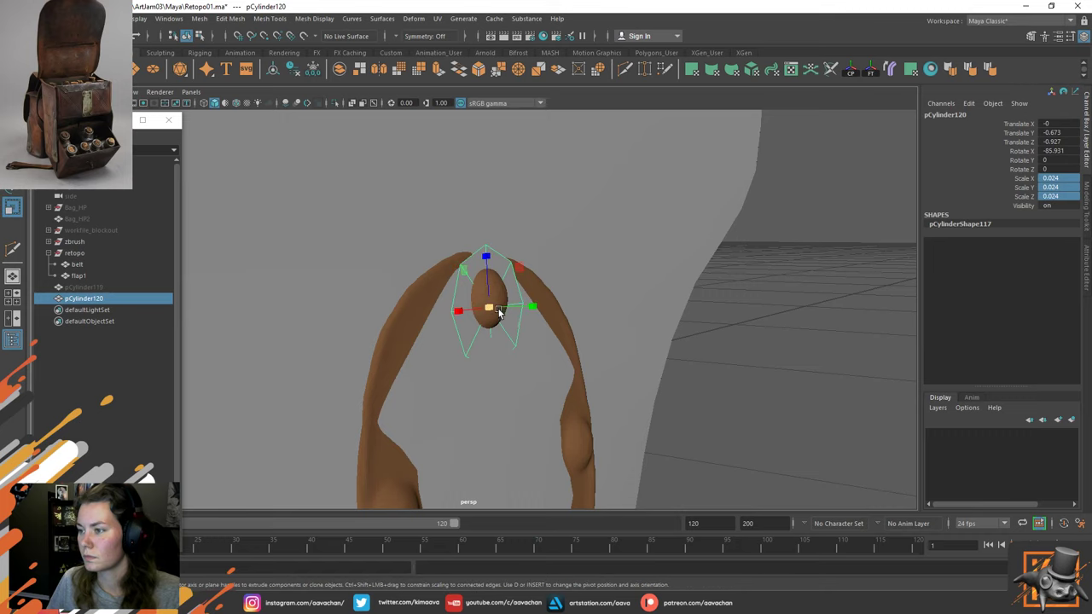
{"action": "left_click_drag", "start_coordinate": [489, 308], "coordinate": [455, 310]}
{"action": "key", "text": "w"}
{"action": "left_click_drag", "start_coordinate": [489, 267], "coordinate": [510, 295]}
{"action": "key", "text": "e"}
{"action": "key", "text": "w"}
{"action": "mouse_move", "coordinate": [445, 297]}
{"action": "left_mouse_down"}
{"action": "mouse_move", "coordinate": [430, 296]}
{"action": "mouse_move", "coordinate": [453, 296]}
{"action": "left_mouse_up"}
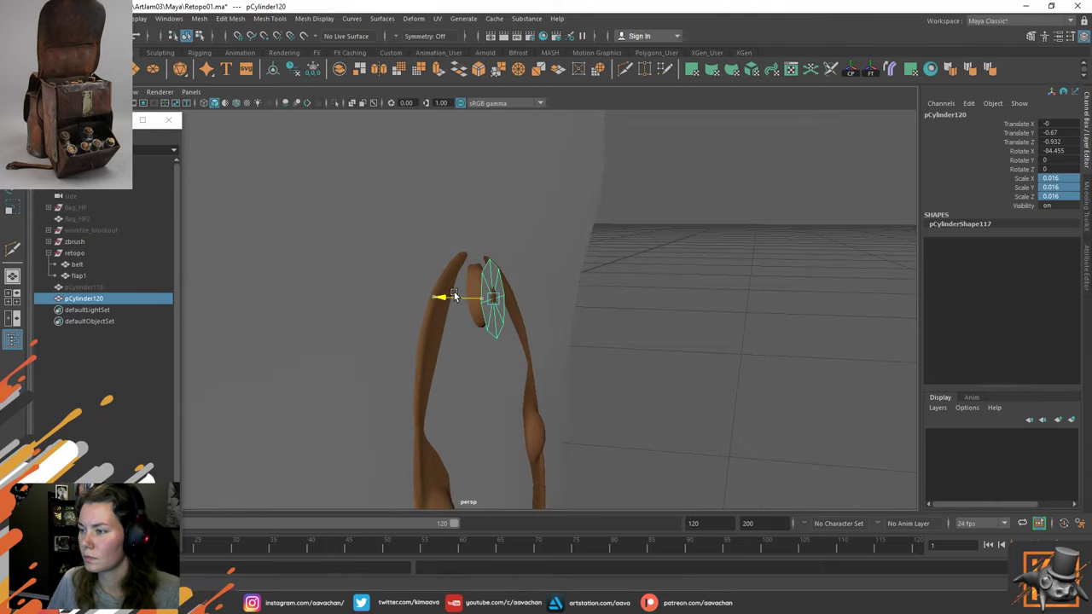
Tilt the disc to about -81.5° around X and raise it to about Y -0.668.
{"action": "key", "text": "e"}
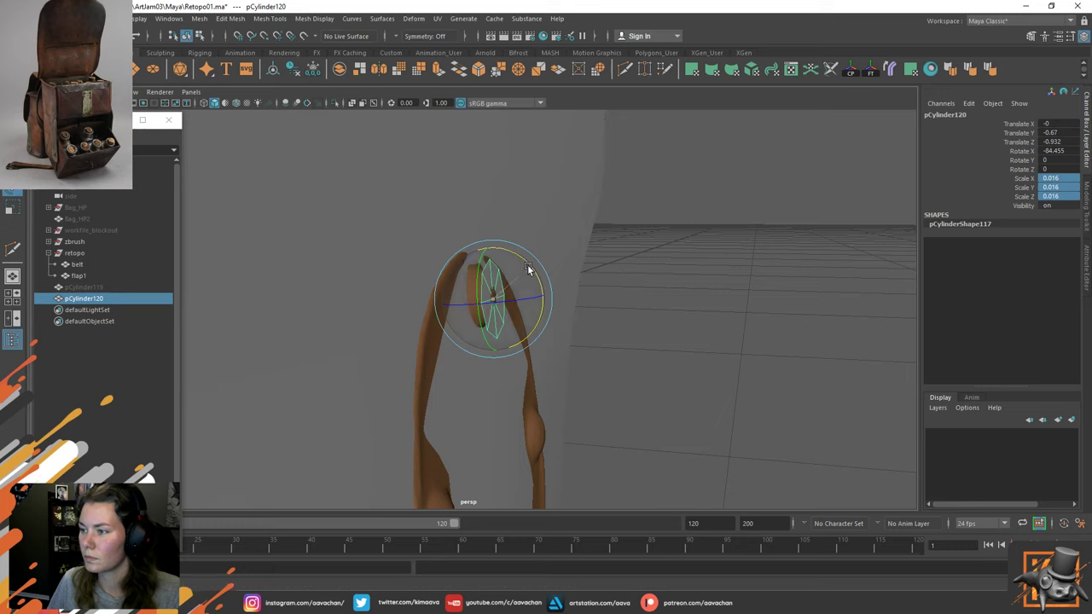
{"action": "left_click_drag", "start_coordinate": [528, 269], "coordinate": [495, 254]}
{"action": "key", "text": "w"}
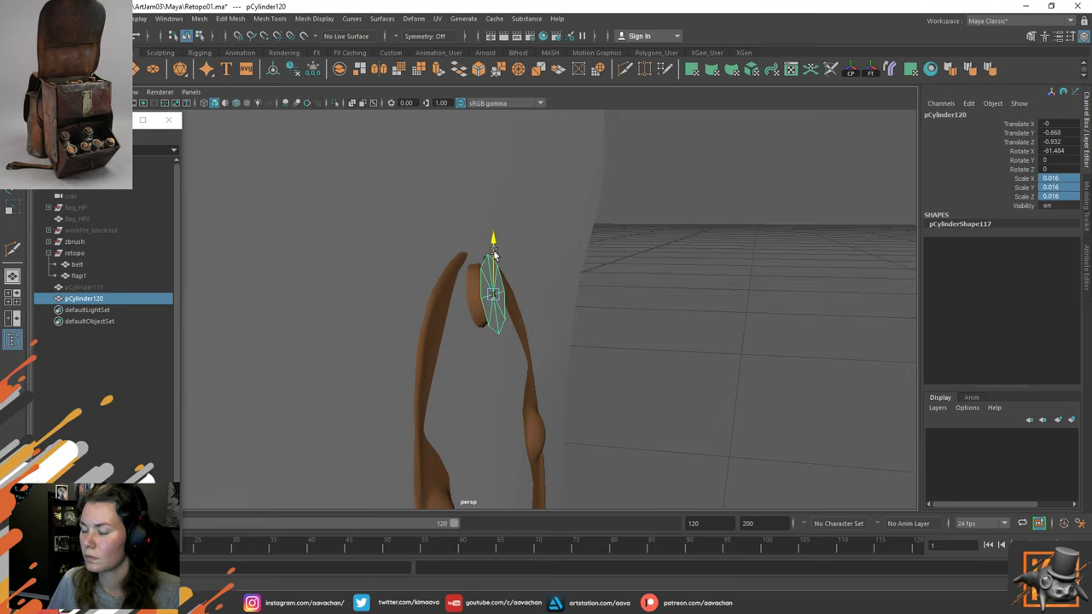
Push the disc's outer border edges back toward the plate to form a shallow dome, then return to object mode.
{"action": "right_click_drag", "start_coordinate": [600, 262], "coordinate": [600, 228]}
{"action": "double_click", "coordinate": [483, 283]}
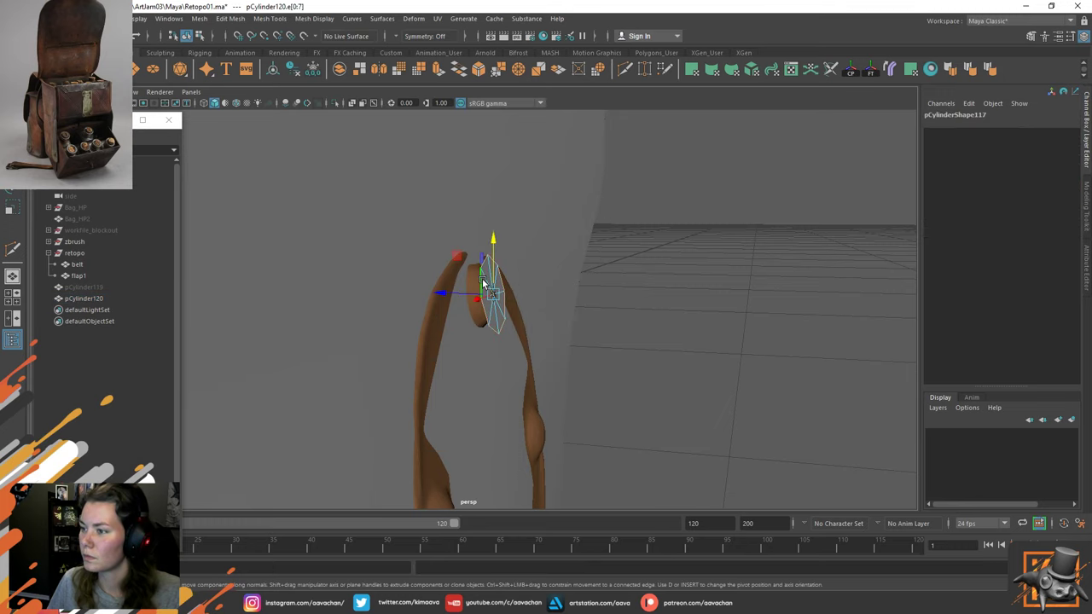
{"action": "left_click_drag", "start_coordinate": [453, 297], "coordinate": [424, 268], "text": "alt"}
{"action": "key", "text": "w"}
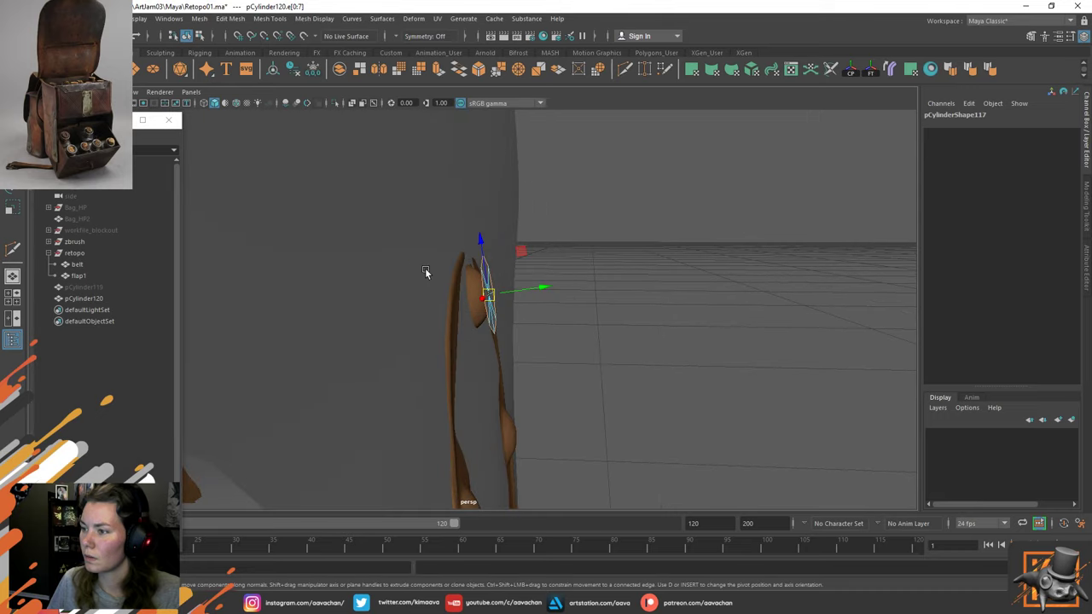
{"action": "mouse_move", "coordinate": [543, 282]}
{"action": "left_mouse_down"}
{"action": "mouse_move", "coordinate": [517, 290]}
{"action": "mouse_move", "coordinate": [533, 290]}
{"action": "left_mouse_up"}
{"action": "right_click_drag", "start_coordinate": [558, 270], "coordinate": [634, 229]}
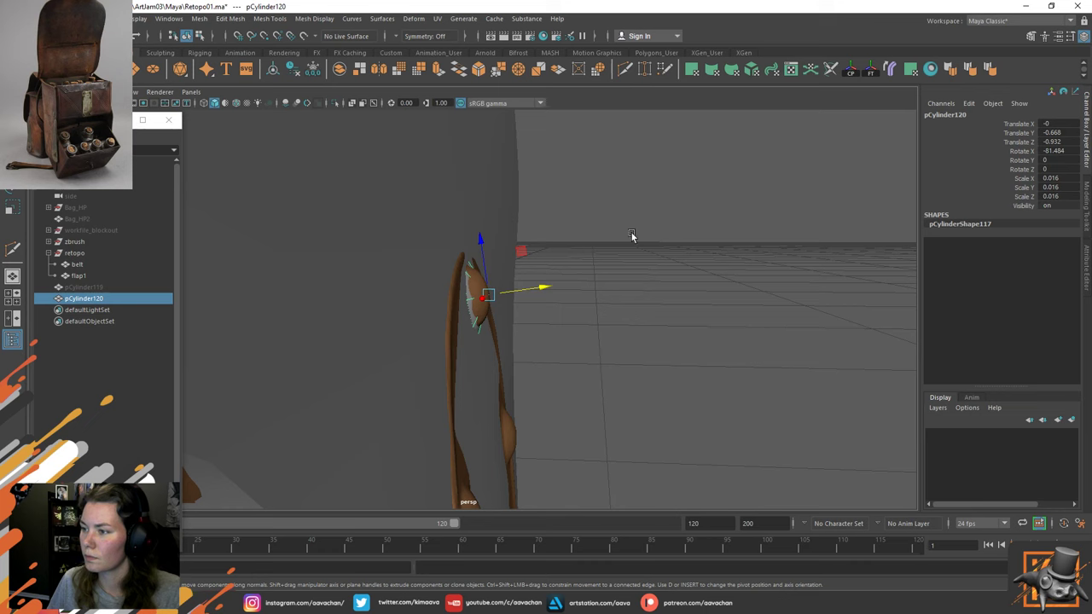
Isolate the domed disc with the flap and examine how it sits on the flap surface.
{"action": "left_click", "coordinate": [626, 258]}
{"action": "left_click", "coordinate": [474, 315]}
{"action": "left_click_drag", "start_coordinate": [505, 315], "coordinate": [525, 306], "text": "alt"}
{"action": "left_click", "coordinate": [509, 378], "text": "shift"}
{"action": "key", "text": "ctrl+1"}
{"action": "scroll", "coordinate": [514, 372], "scroll_direction": "down", "scroll_amount": 5}
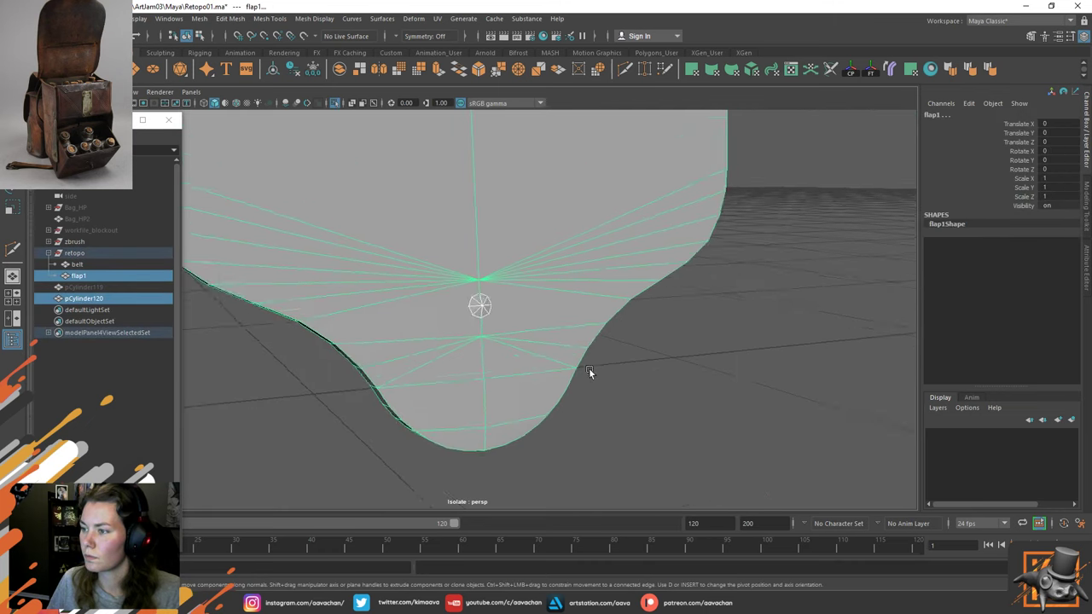
{"action": "left_click", "coordinate": [588, 372]}
{"action": "left_click_drag", "start_coordinate": [520, 368], "coordinate": [622, 355], "text": "alt"}
{"action": "left_click", "coordinate": [510, 330]}
{"action": "key", "text": "ctrl+1"}
{"action": "key", "text": "ctrl+1"}
Select the domed disc's border edge loop, check it against the sculpt outside isolation, and return to object mode.
{"action": "right_click_drag", "start_coordinate": [561, 290], "coordinate": [562, 259]}
{"action": "double_click", "coordinate": [464, 288]}
{"action": "key", "text": "ctrl+1"}
{"action": "left_click_drag", "start_coordinate": [574, 276], "coordinate": [533, 293], "text": "alt"}
{"action": "right_click_drag", "start_coordinate": [656, 280], "coordinate": [747, 242]}
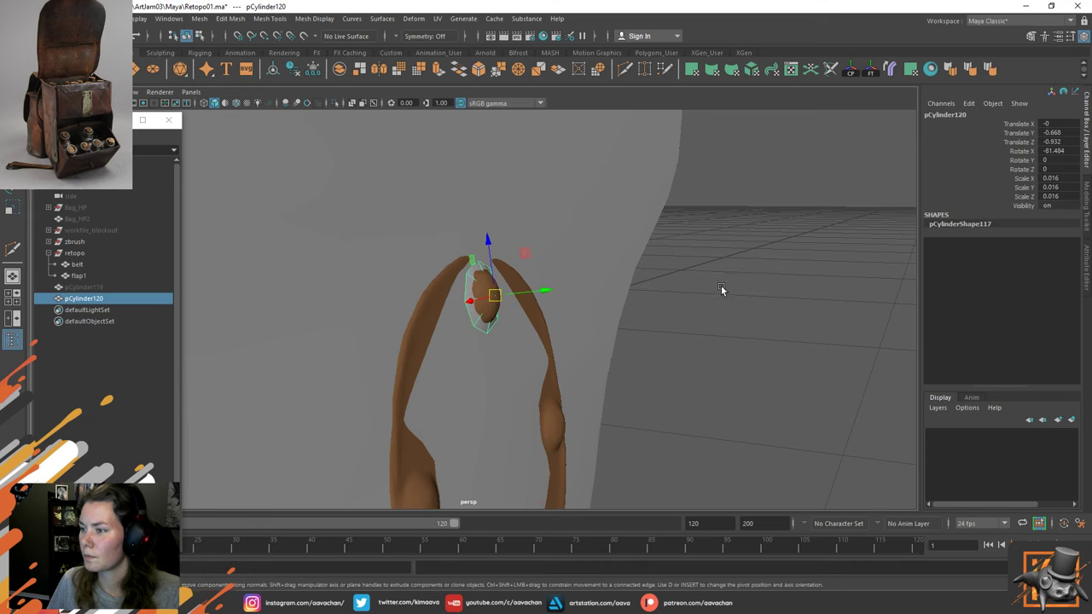
Duplicate the domed disc and move the copy down onto the plate's lowest rivet.
{"action": "left_click_drag", "start_coordinate": [723, 290], "coordinate": [549, 319], "text": "alt"}
{"action": "middle_click_drag", "start_coordinate": [589, 490], "coordinate": [533, 309], "text": "alt"}
{"action": "key", "text": "bracketleft"}
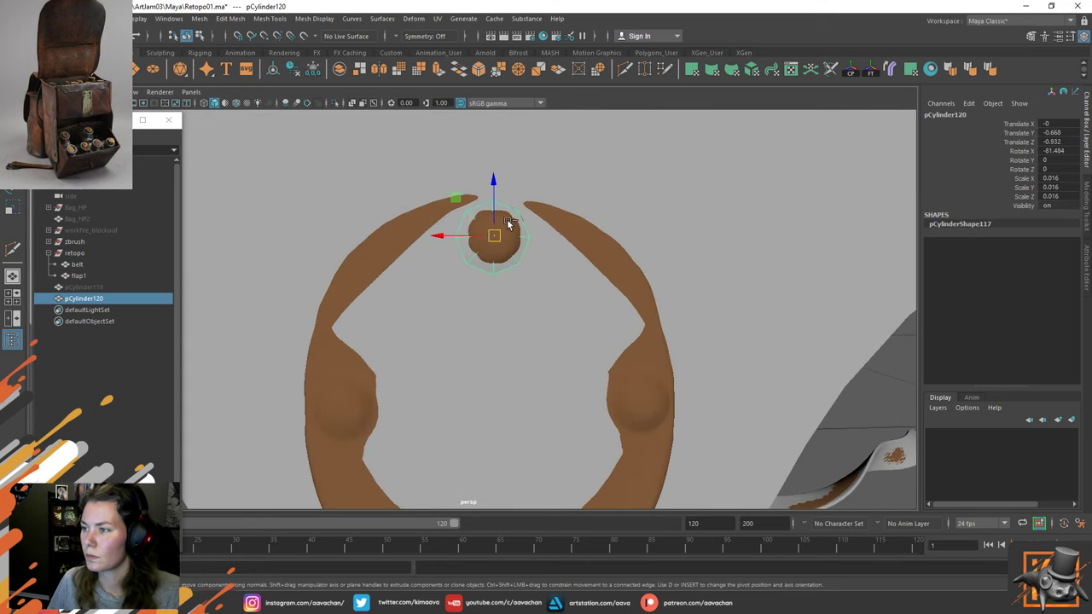
{"action": "key", "text": "ctrl+d"}
{"action": "left_click_drag", "start_coordinate": [493, 185], "coordinate": [498, 437]}
{"action": "middle_click_drag", "start_coordinate": [570, 416], "coordinate": [559, 111], "text": "alt"}
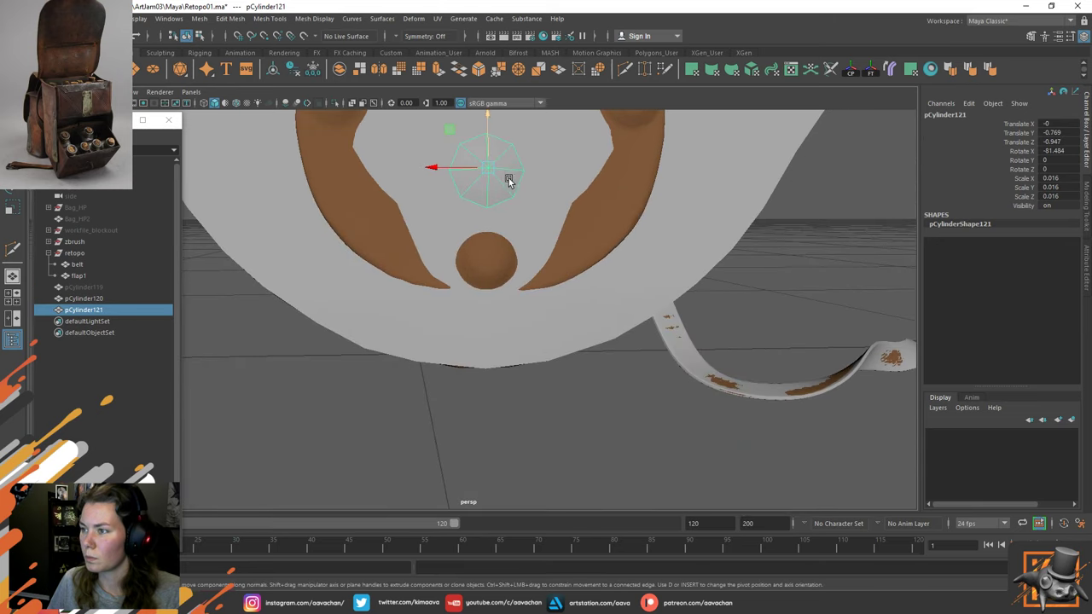
{"action": "left_click_drag", "start_coordinate": [488, 129], "coordinate": [489, 219]}
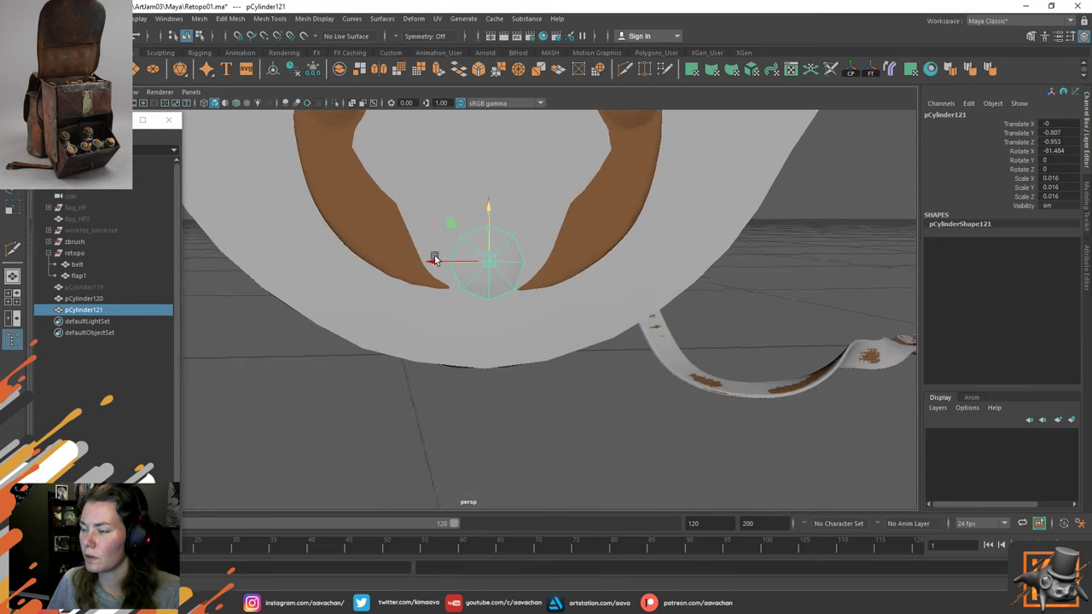
Tilt the lower disc to about -84.7° around X and set it against the plate at about Z -0.947.
{"action": "left_click_drag", "start_coordinate": [434, 256], "coordinate": [505, 273], "text": "alt"}
{"action": "key", "text": "e"}
{"action": "key", "text": "w"}
{"action": "middle_click_drag", "start_coordinate": [489, 348], "coordinate": [501, 325], "text": "alt"}
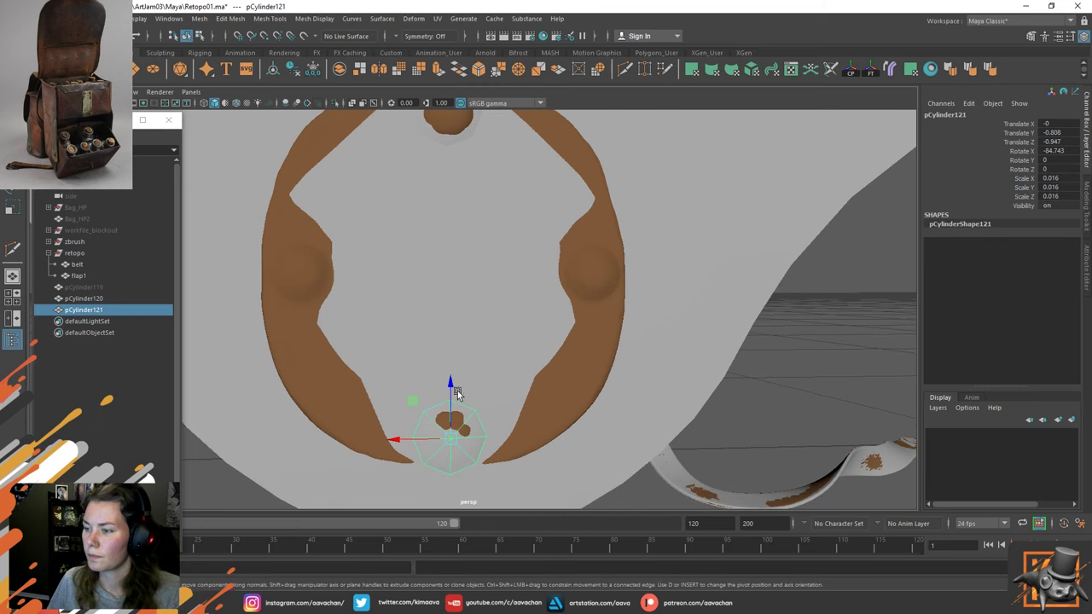
Duplicate the lower disc onto the side rivet at about X -0.062, Y -0.737, and tilt it to about -83.2° around X.
{"action": "key", "text": "ctrl+d"}
{"action": "left_click_drag", "start_coordinate": [416, 407], "coordinate": [554, 244]}
{"action": "middle_click_drag", "start_coordinate": [553, 243], "coordinate": [558, 237]}
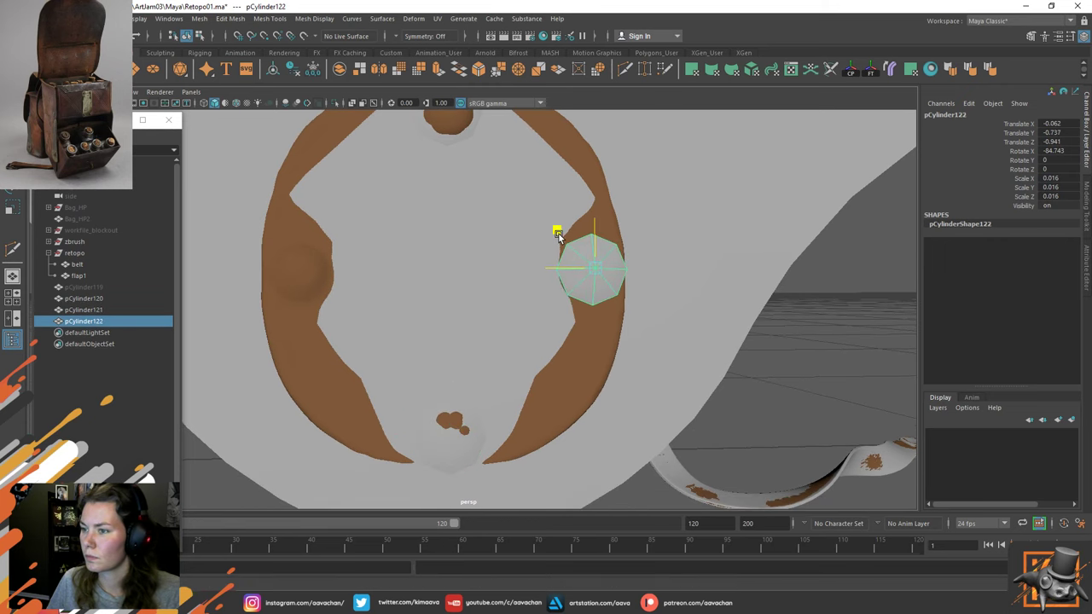
{"action": "left_click_drag", "start_coordinate": [558, 237], "coordinate": [534, 259], "text": "alt"}
{"action": "middle_click_drag", "start_coordinate": [534, 258], "coordinate": [515, 240]}
{"action": "key", "text": "e"}
{"action": "key", "text": "w"}
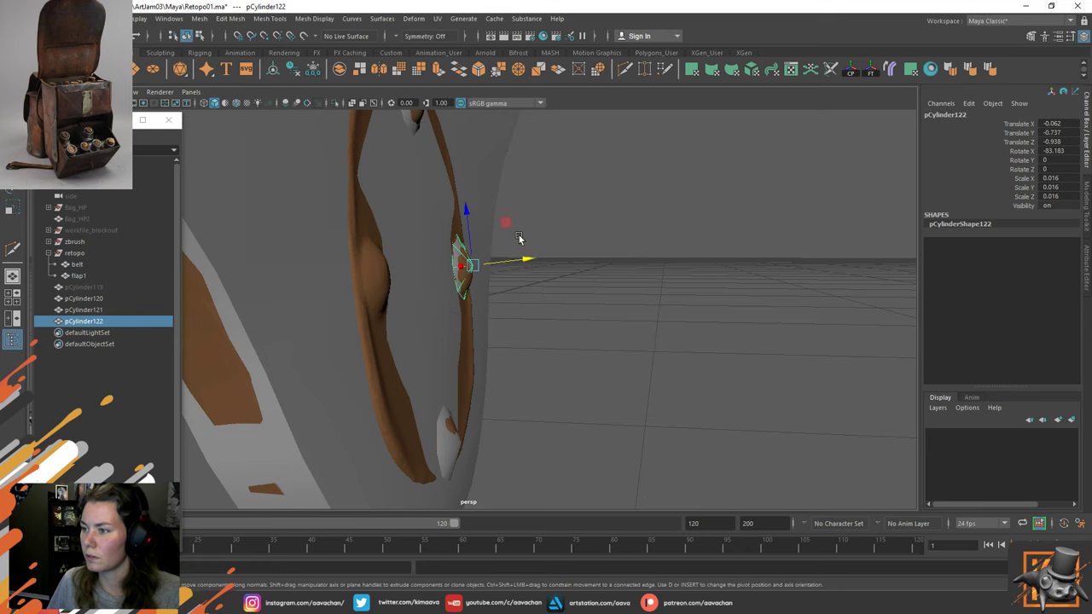
Duplicate the side disc onto the opposite side rivet at about X 0.062, Y -0.738, Z -0.939.
{"action": "left_click_drag", "start_coordinate": [519, 239], "coordinate": [236, 288], "text": "alt"}
{"action": "key", "text": "ctrl+d"}
{"action": "left_click_drag", "start_coordinate": [256, 238], "coordinate": [361, 305]}
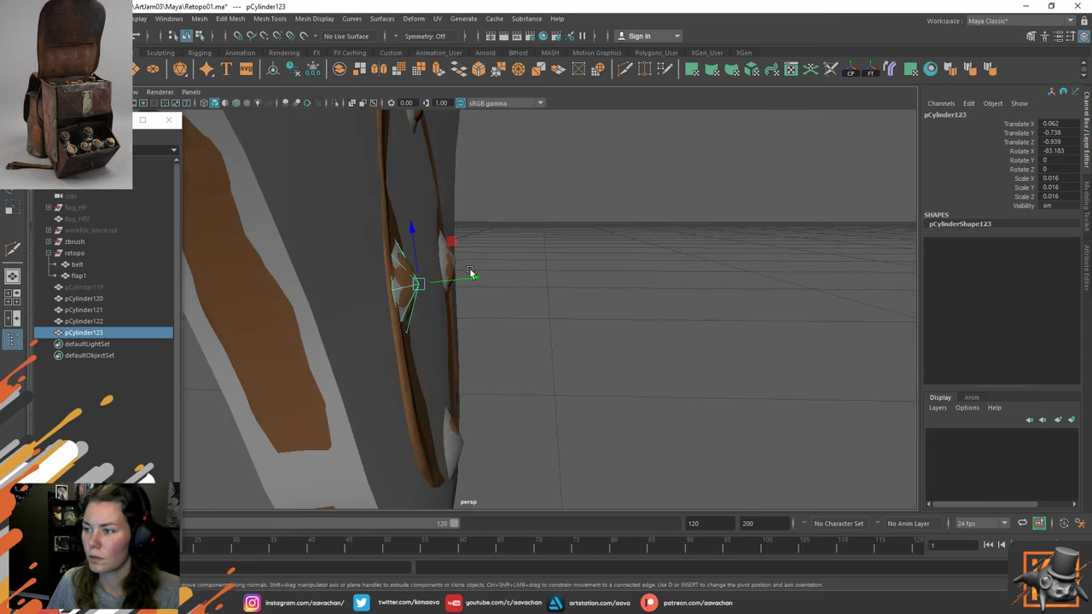
{"action": "left_click_drag", "start_coordinate": [470, 273], "coordinate": [470, 276]}
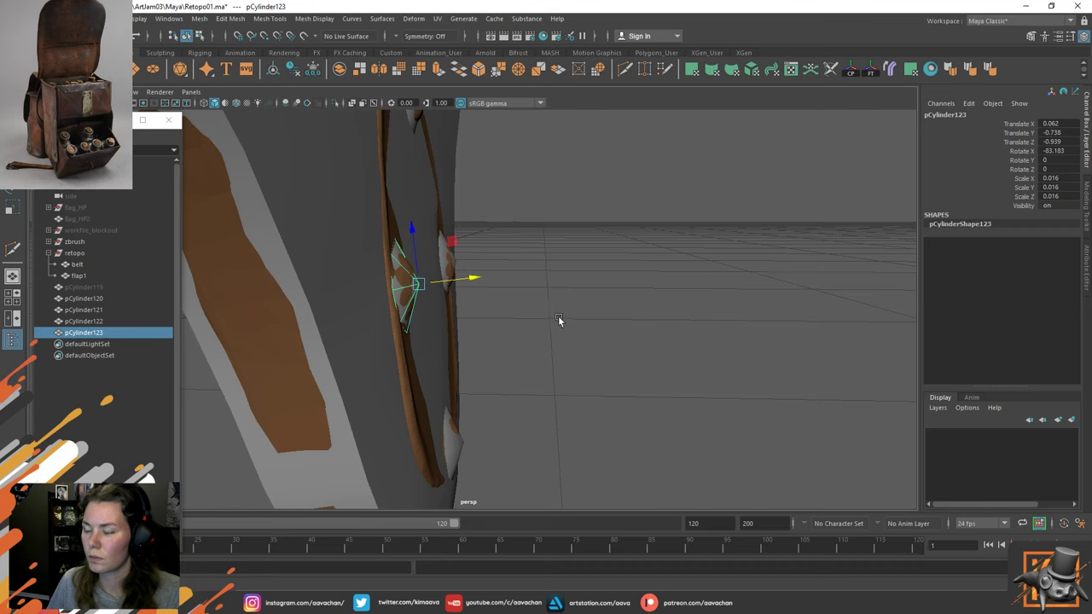
Select the four rivet discs and combine them into one mesh.
{"action": "scroll", "coordinate": [565, 319], "scroll_direction": "down", "scroll_amount": 5}
{"action": "left_click_drag", "start_coordinate": [568, 319], "coordinate": [440, 358], "text": "alt"}
{"action": "left_click", "coordinate": [325, 402]}
{"action": "left_click", "coordinate": [83, 299]}
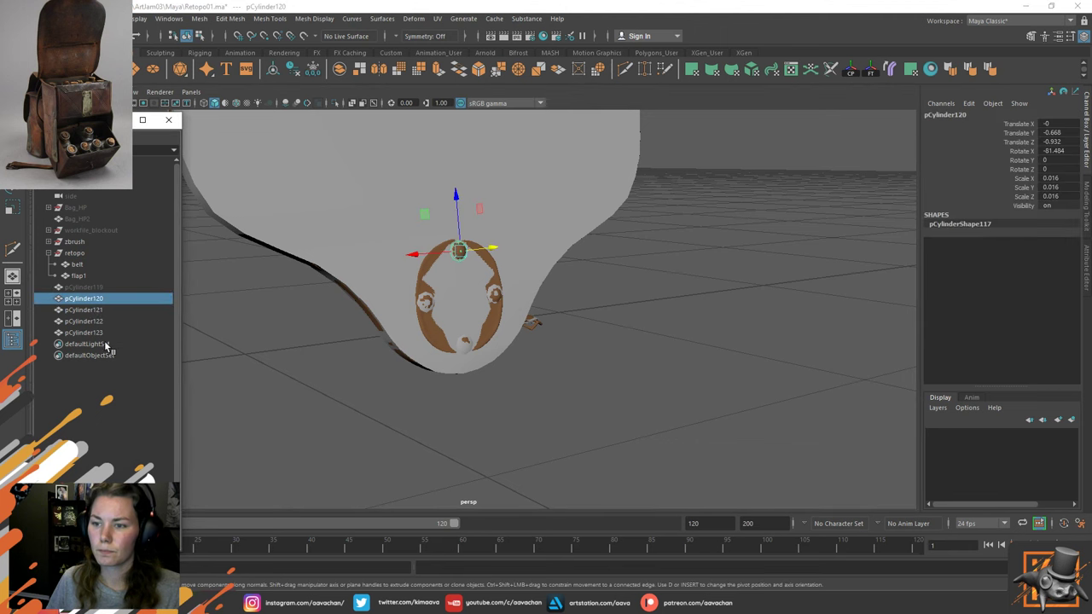
{"action": "left_click", "coordinate": [77, 333], "text": "shift"}
{"action": "right_click_drag", "start_coordinate": [250, 317], "coordinate": [211, 524], "text": "shift"}
Rename the combined disc mesh to bucklePins and parent it under the retopo group.
{"action": "double_click", "coordinate": [85, 299]}
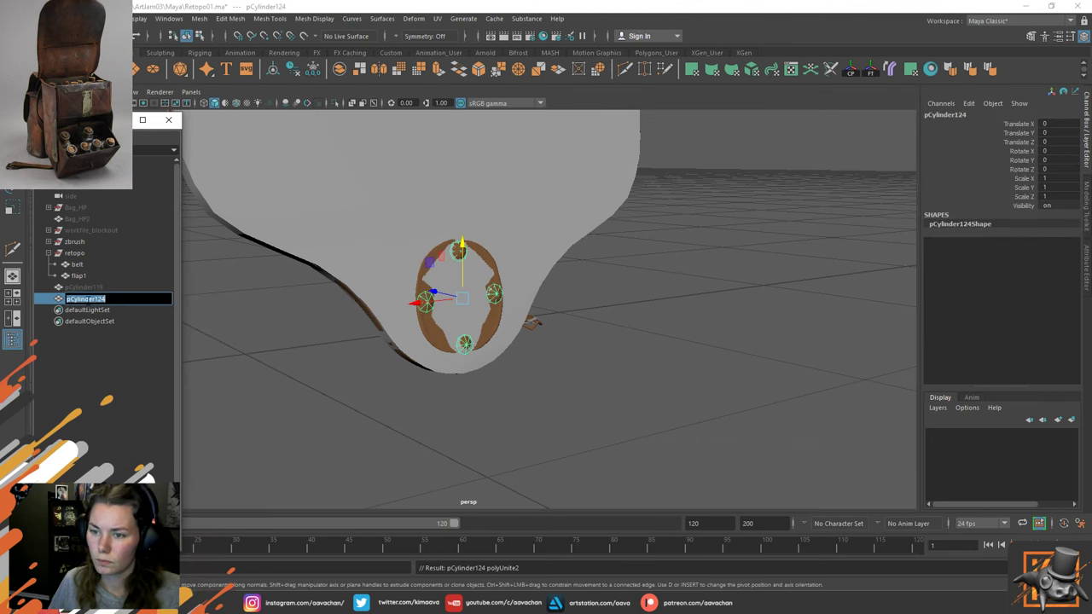
{"action": "type", "text": "buckleFr"}
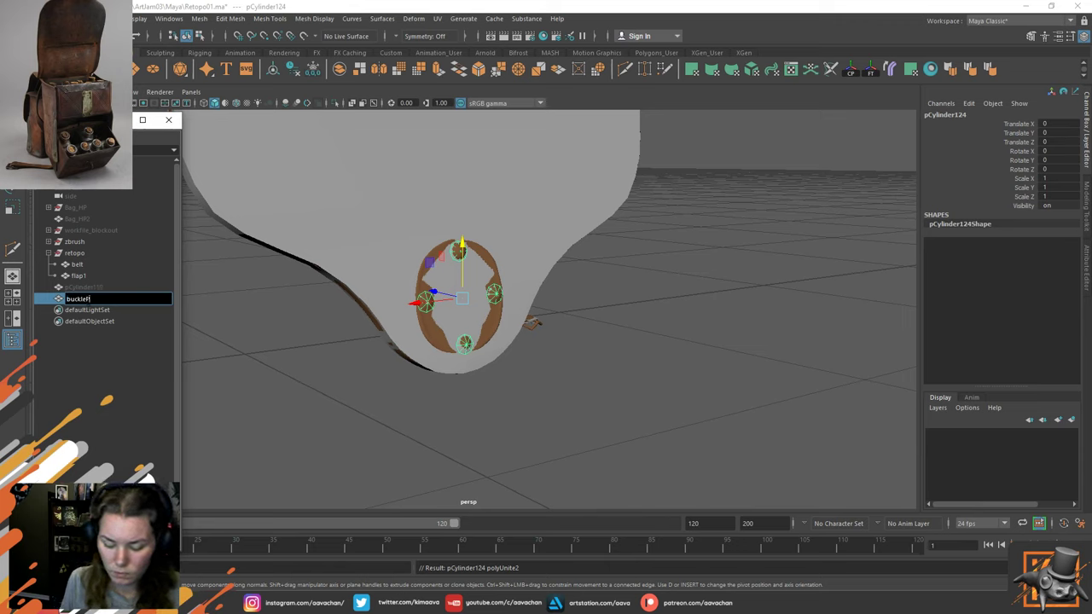
{"action": "type", "text": "lePins"}
{"action": "key", "text": "Return"}
{"action": "middle_click_drag", "start_coordinate": [85, 298], "coordinate": [88, 254]}
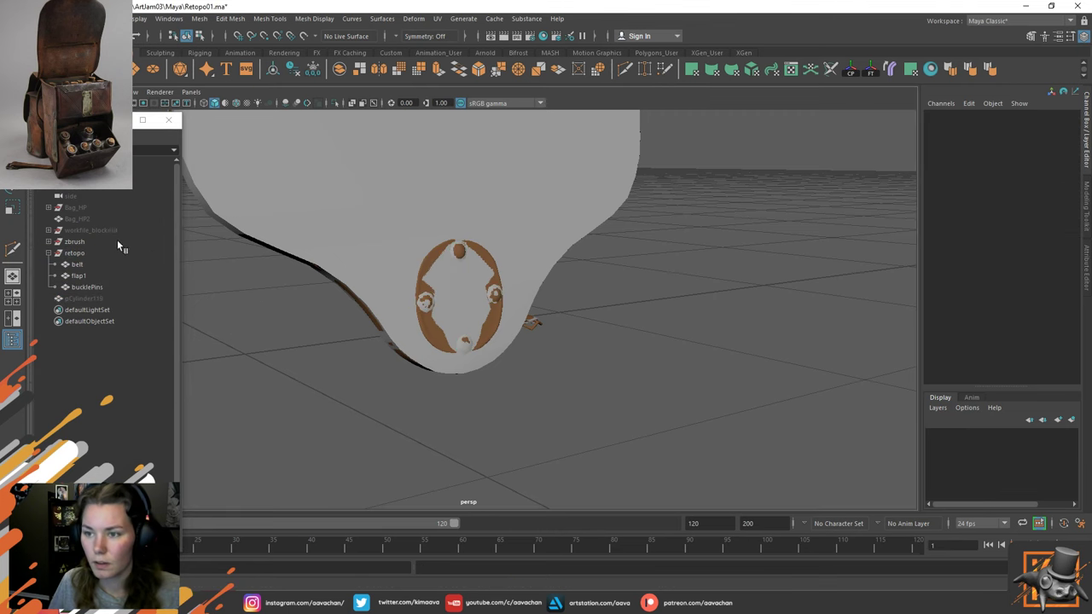
Isolate the retopo group, check the pins on the flap from several angles, and save the scene.
{"action": "key", "text": "Up"}
{"action": "key", "text": "ctrl+1"}
{"action": "left_click", "coordinate": [325, 356]}
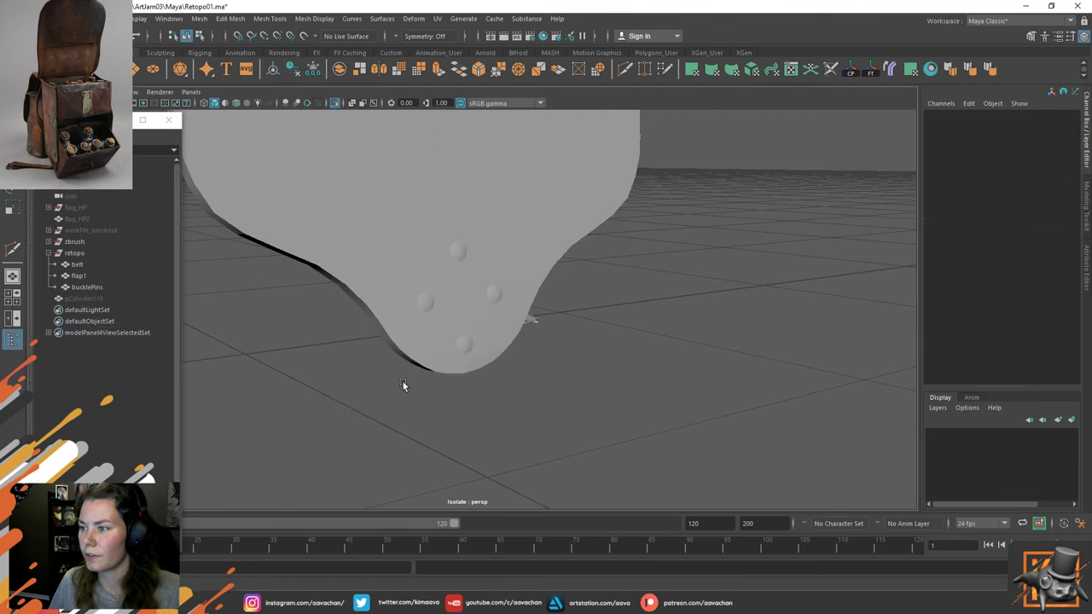
{"action": "left_click_drag", "start_coordinate": [403, 382], "coordinate": [437, 367], "text": "alt"}
{"action": "left_click", "coordinate": [531, 332]}
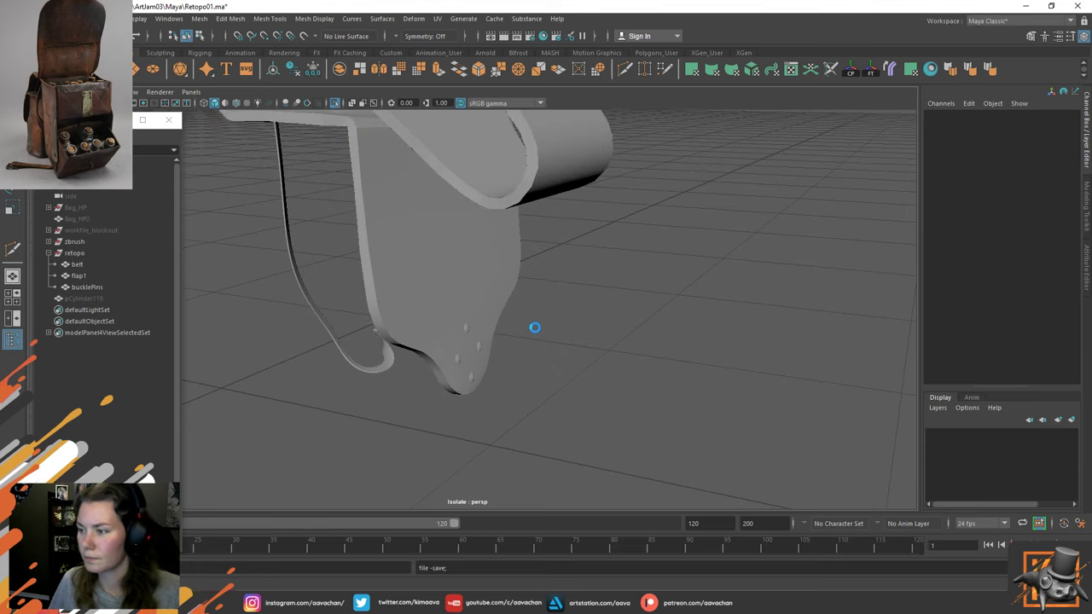
{"action": "left_click_drag", "start_coordinate": [627, 336], "coordinate": [483, 330], "text": "alt"}
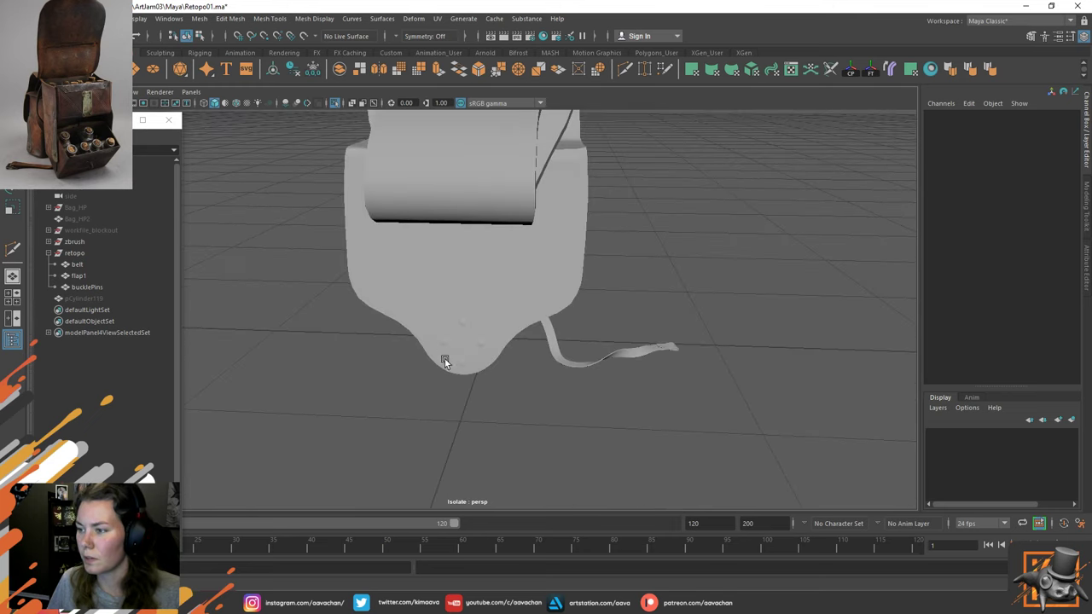
Isolate the zbrush group and examine the sculpted buckle on the flap's tip from the front and side.
{"action": "key", "text": "ctrl+1"}
{"action": "key", "text": "6"}
{"action": "left_click", "coordinate": [530, 222]}
{"action": "key", "text": "ctrl+1"}
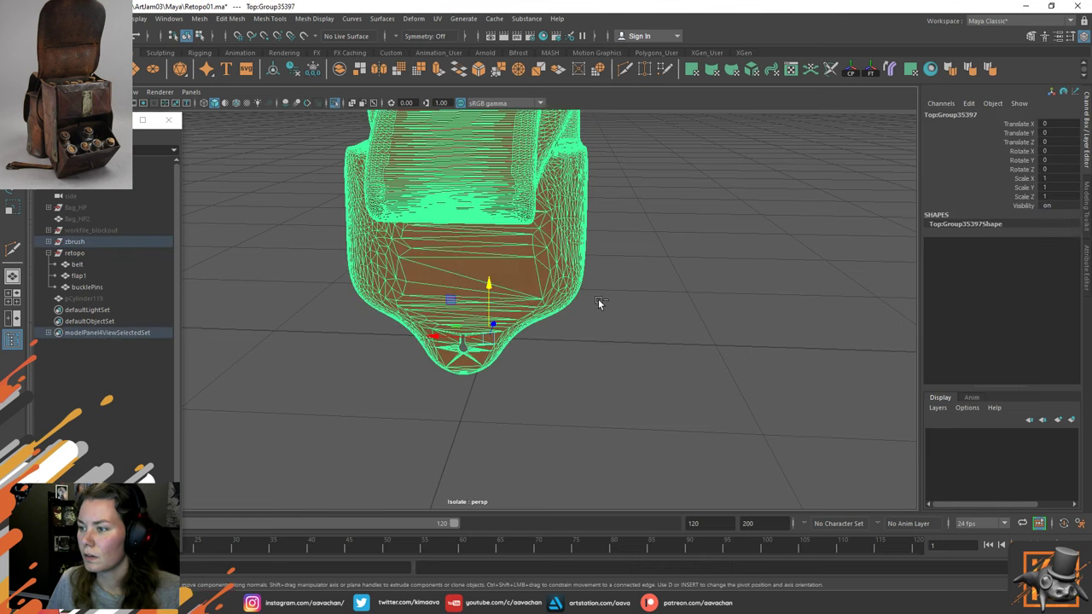
{"action": "key", "text": "ctrl+1"}
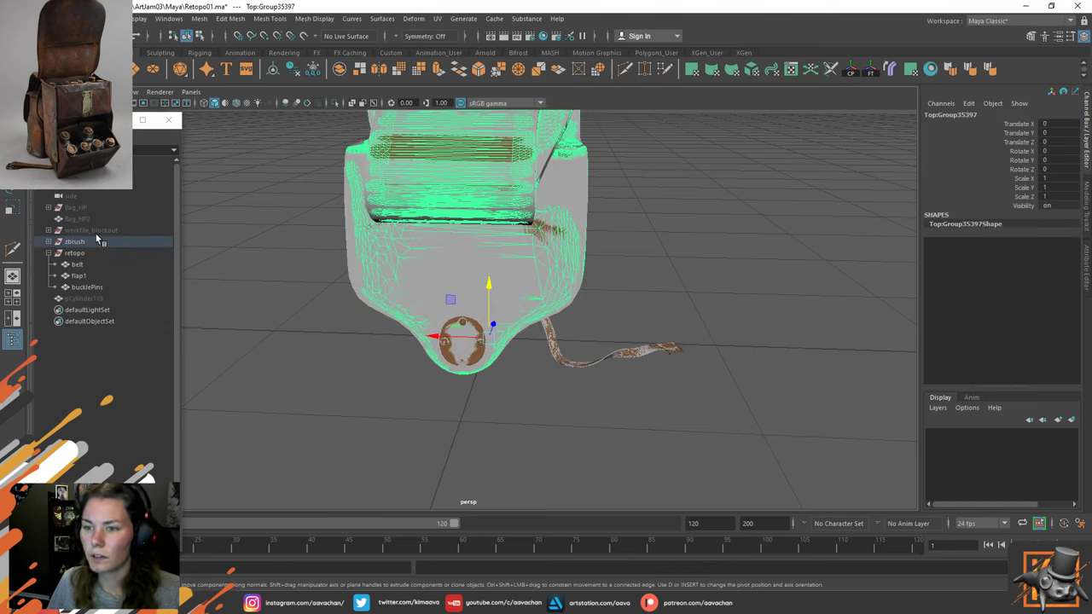
{"action": "left_click", "coordinate": [75, 241]}
{"action": "key", "text": "ctrl+1"}
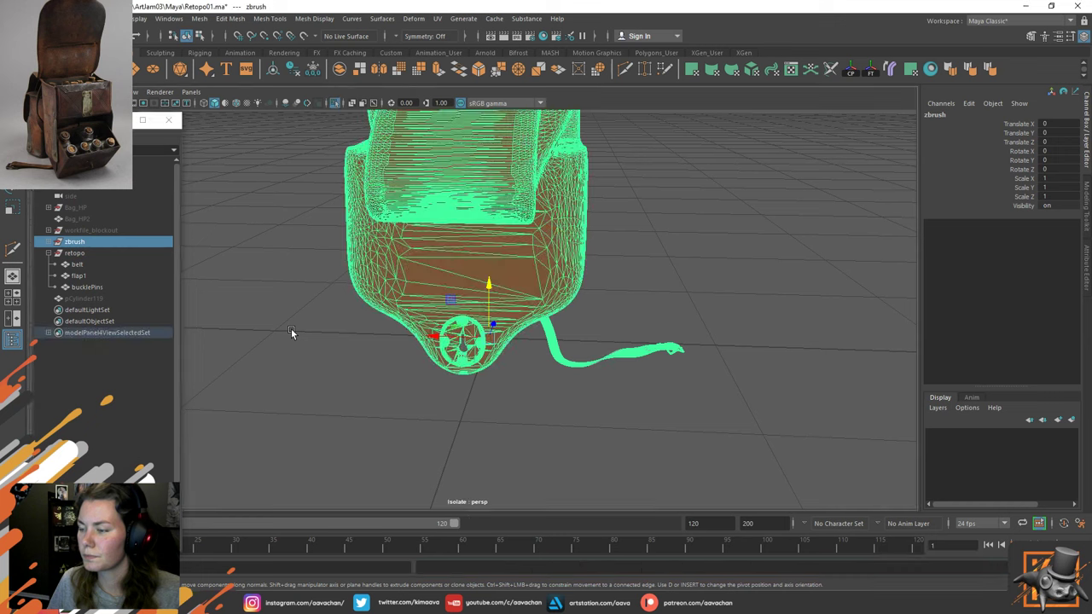
{"action": "left_click", "coordinate": [315, 358]}
{"action": "left_click_drag", "start_coordinate": [315, 357], "coordinate": [521, 430], "text": "alt"}
{"action": "left_click_drag", "start_coordinate": [454, 373], "coordinate": [466, 330]}
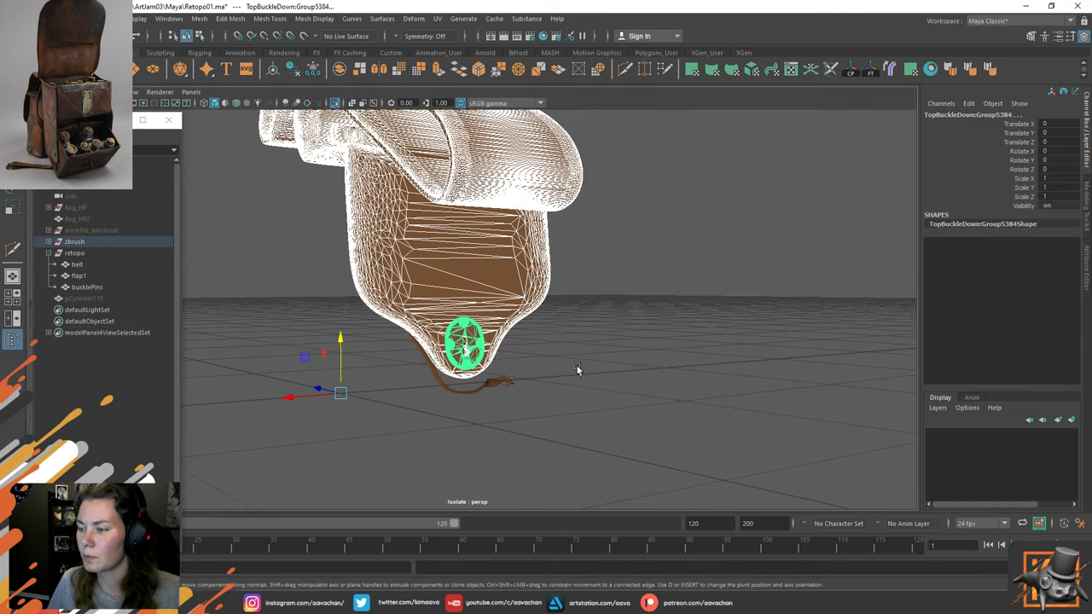
{"action": "left_click", "coordinate": [576, 367]}
{"action": "left_click_drag", "start_coordinate": [576, 367], "coordinate": [683, 374], "text": "alt"}
Isolate the retopo group, save the scene, and check the pins on the flap's tip up close.
{"action": "key", "text": "ctrl+1"}
{"action": "key", "text": "ctrl+1"}
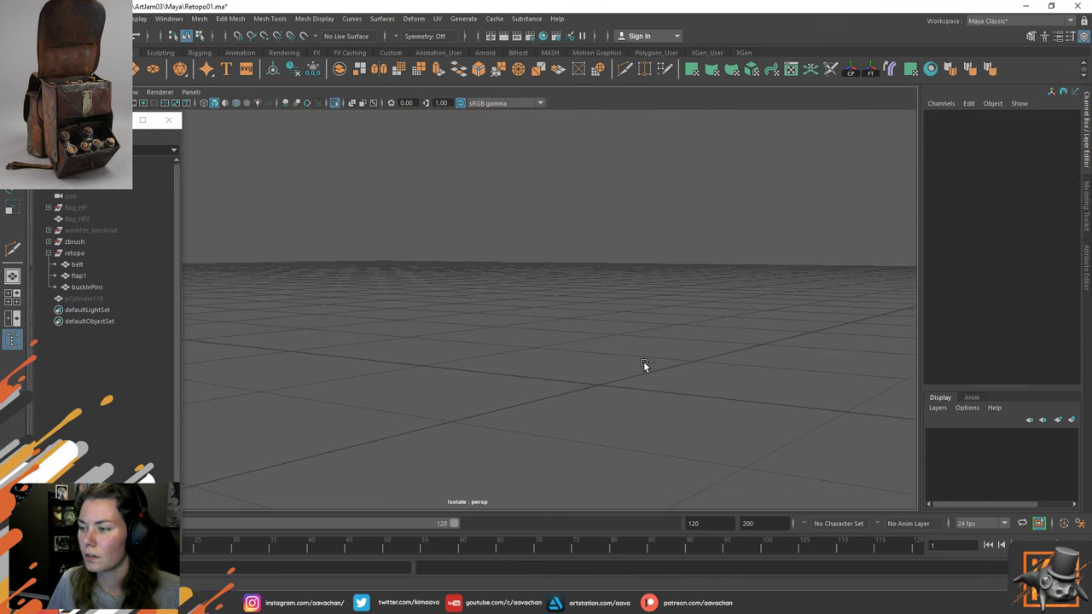
{"action": "key", "text": "ctrl+1"}
{"action": "left_click", "coordinate": [74, 254]}
{"action": "key", "text": "ctrl+1"}
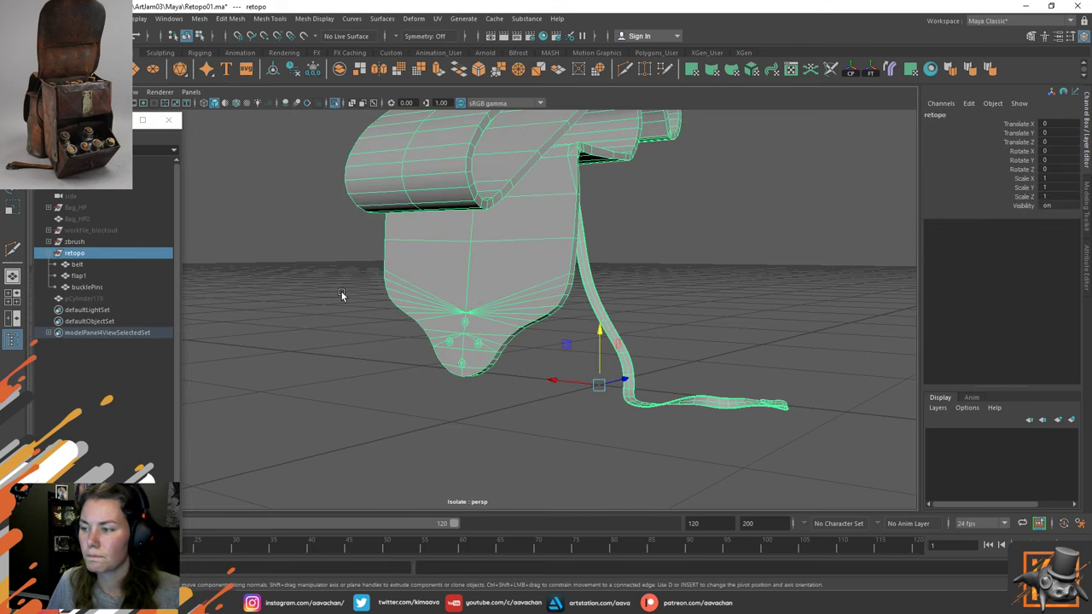
{"action": "left_click", "coordinate": [428, 394]}
{"action": "left_click_drag", "start_coordinate": [427, 394], "coordinate": [470, 405], "text": "alt"}
{"action": "key", "text": "ctrl+s"}
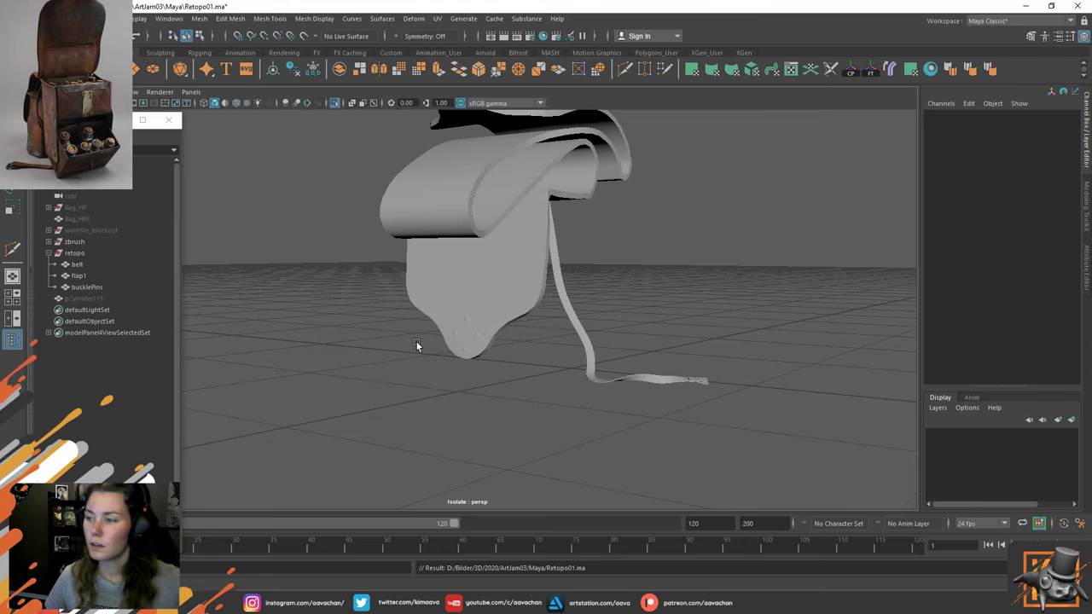
{"action": "scroll", "coordinate": [300, 371], "scroll_direction": "up", "scroll_amount": 2}
{"action": "scroll", "coordinate": [303, 381], "scroll_direction": "up", "scroll_amount": 2}
{"action": "scroll", "coordinate": [303, 381], "scroll_direction": "up", "scroll_amount": 3}
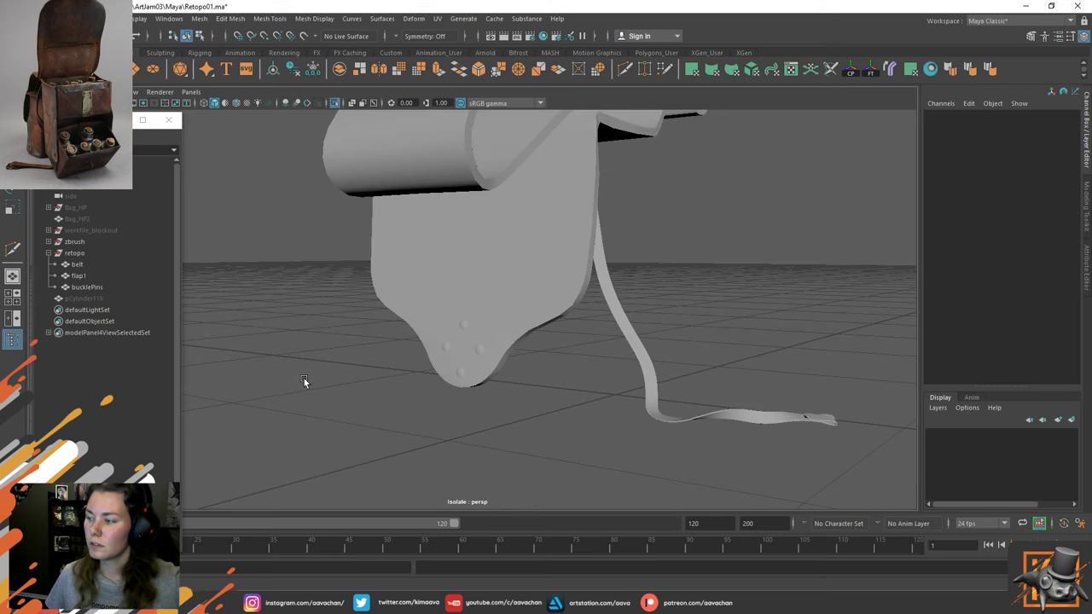